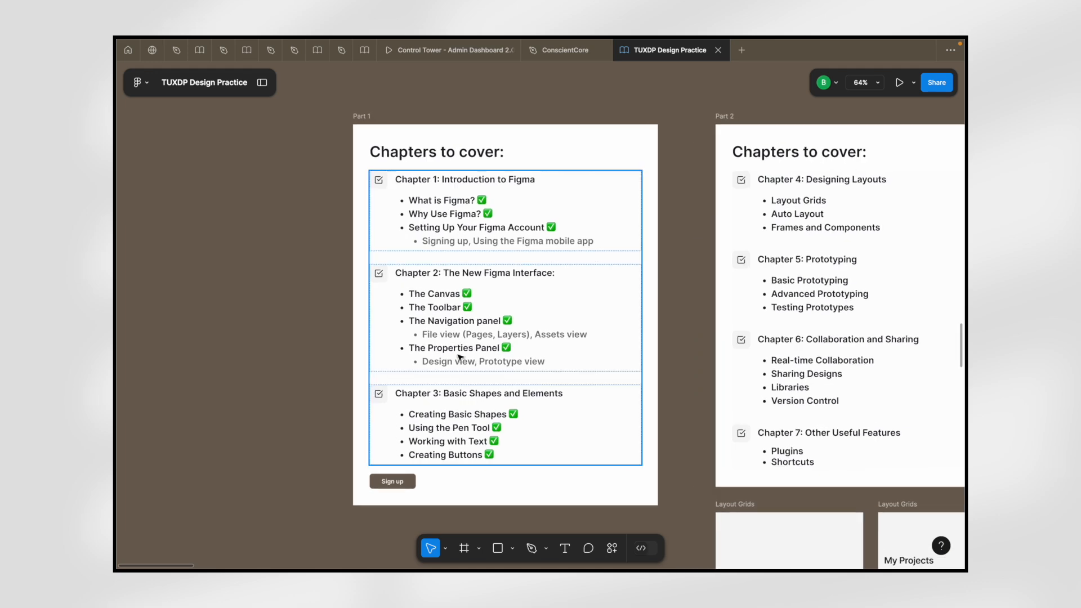
- Review the part 1 and part 2 tutorial thumbnails placed above the chapter lists
scroll(459, 357, "down", 6)
scroll(459, 357, "up", 11)
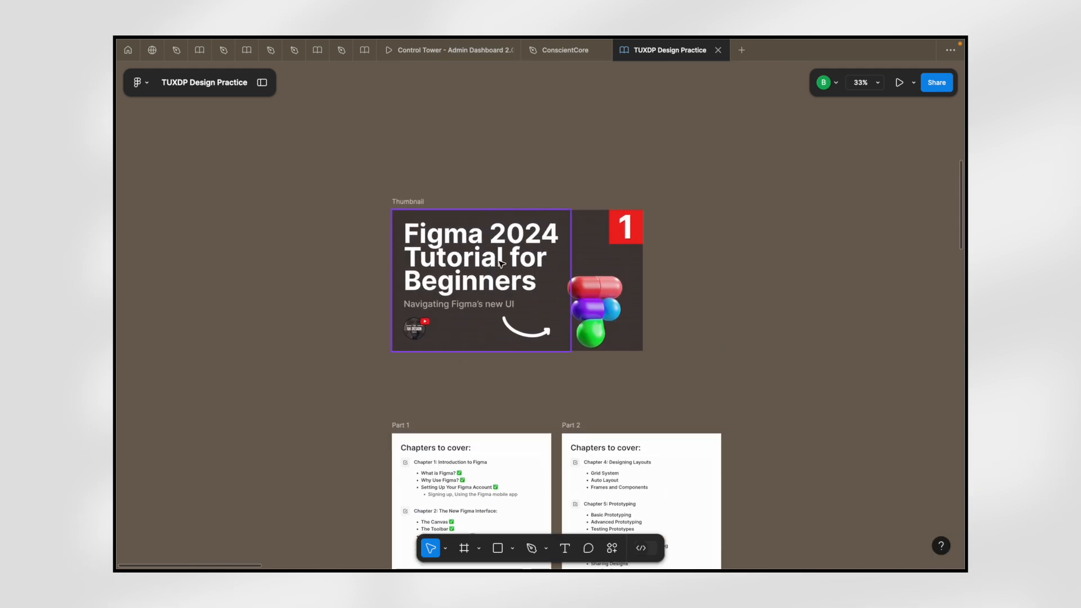
scroll(531, 291, "up", 3)
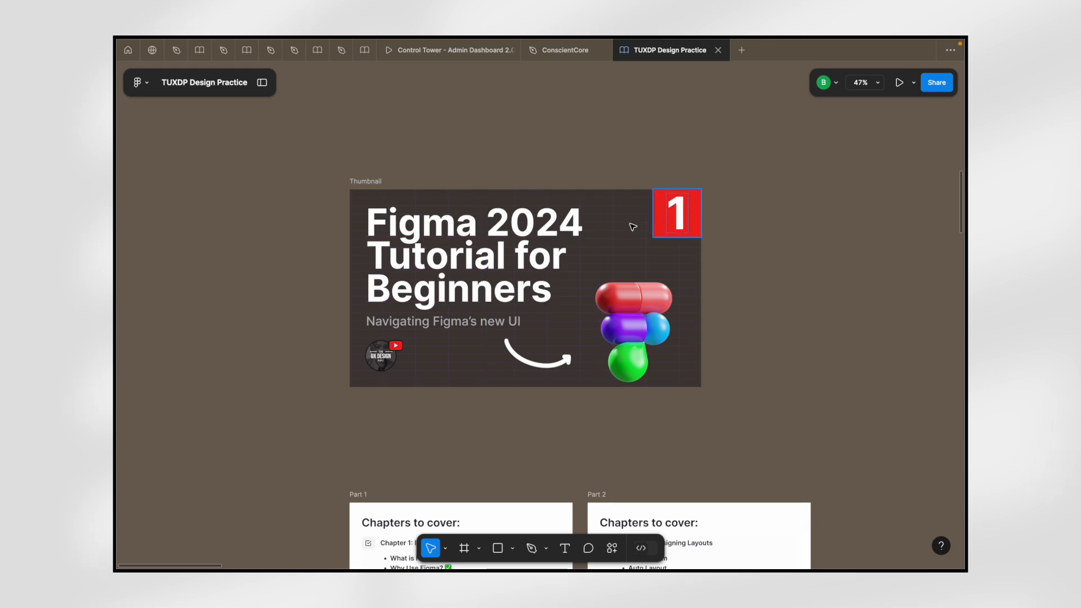
scroll(632, 225, "down", 6)
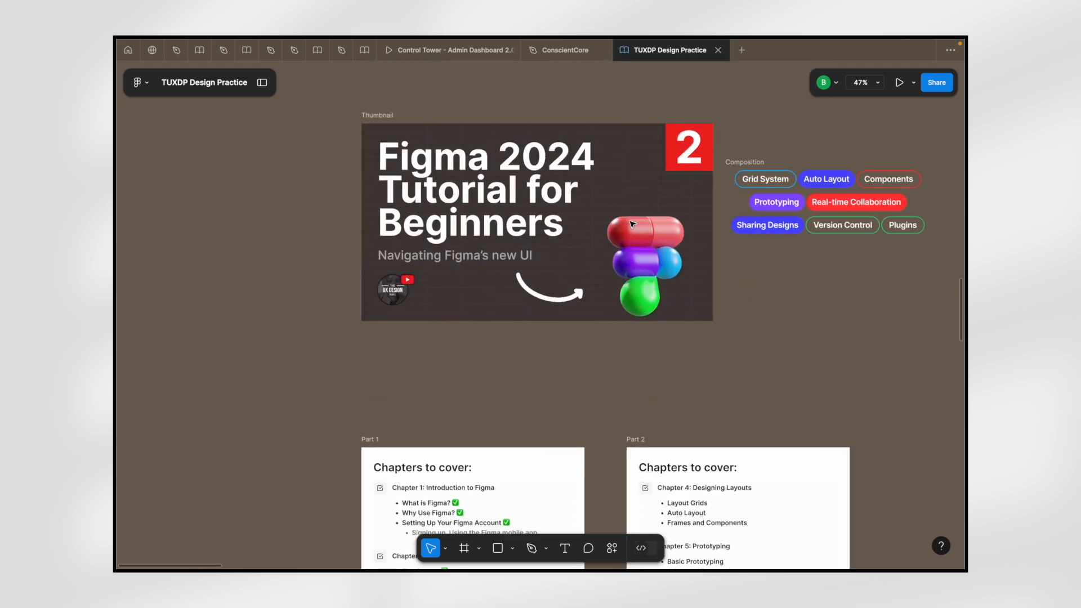
scroll(551, 194, "up", 4)
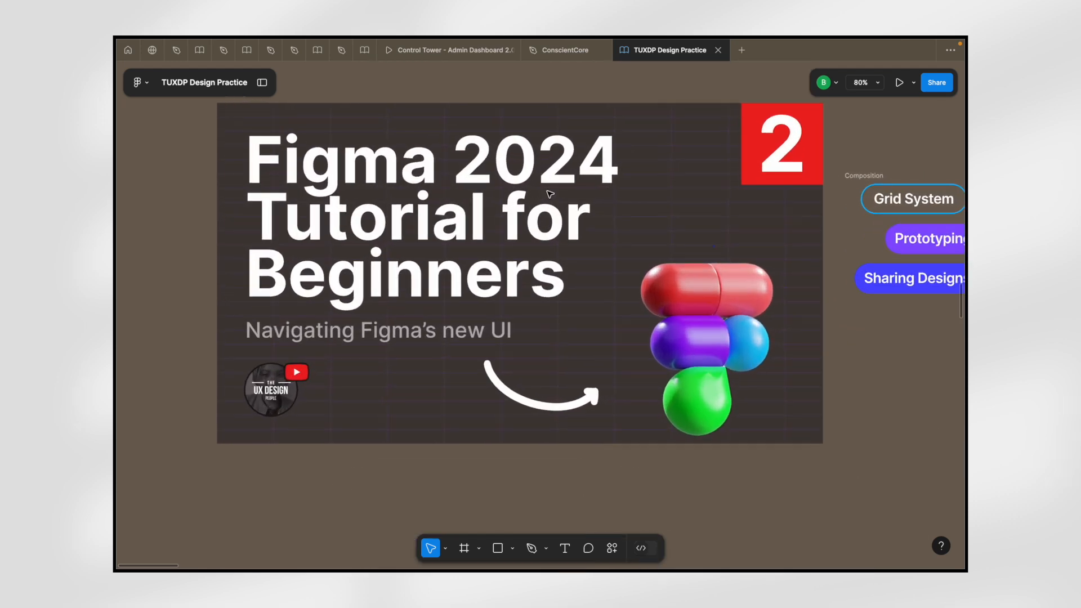
- Go through the topic tags beside the part 2 thumbnail, including Components, Prototyping, Sharing Designs and Plugins
scroll(550, 193, "right", 10)
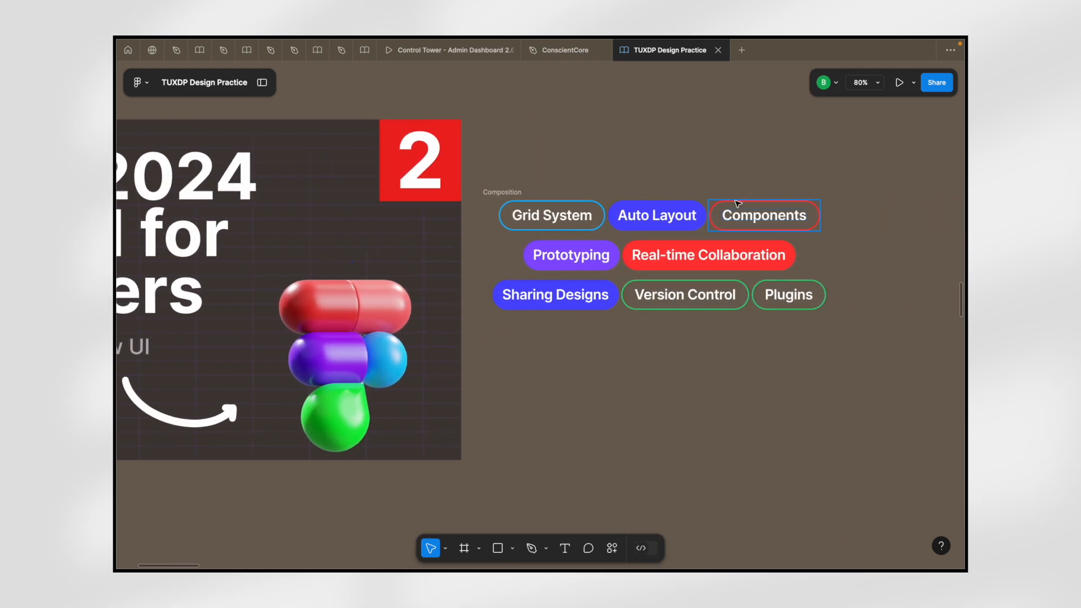
scroll(581, 215, "right", 3)
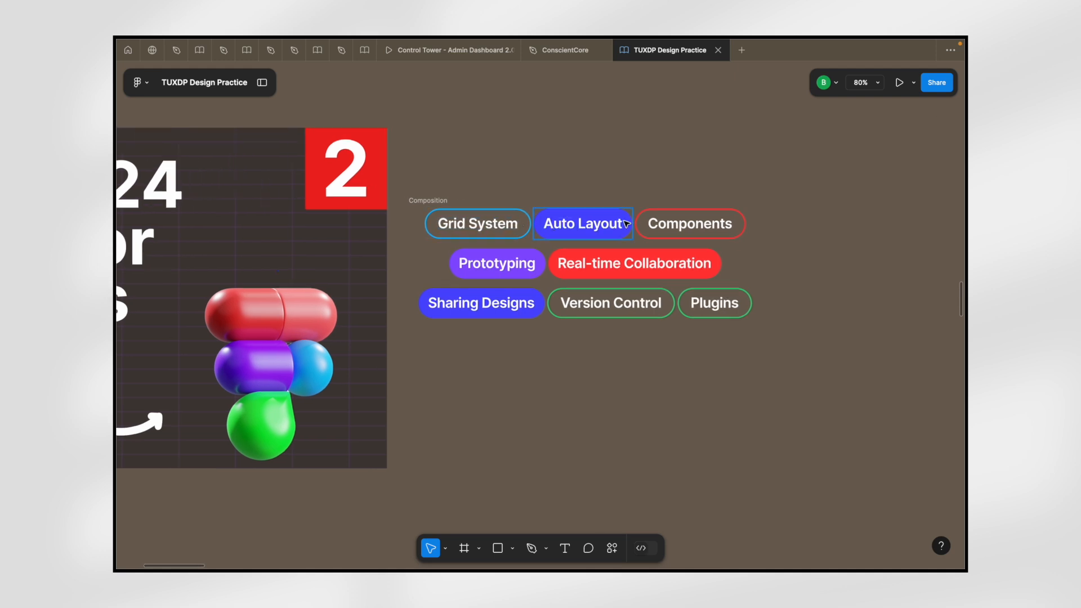
left_click(642, 227)
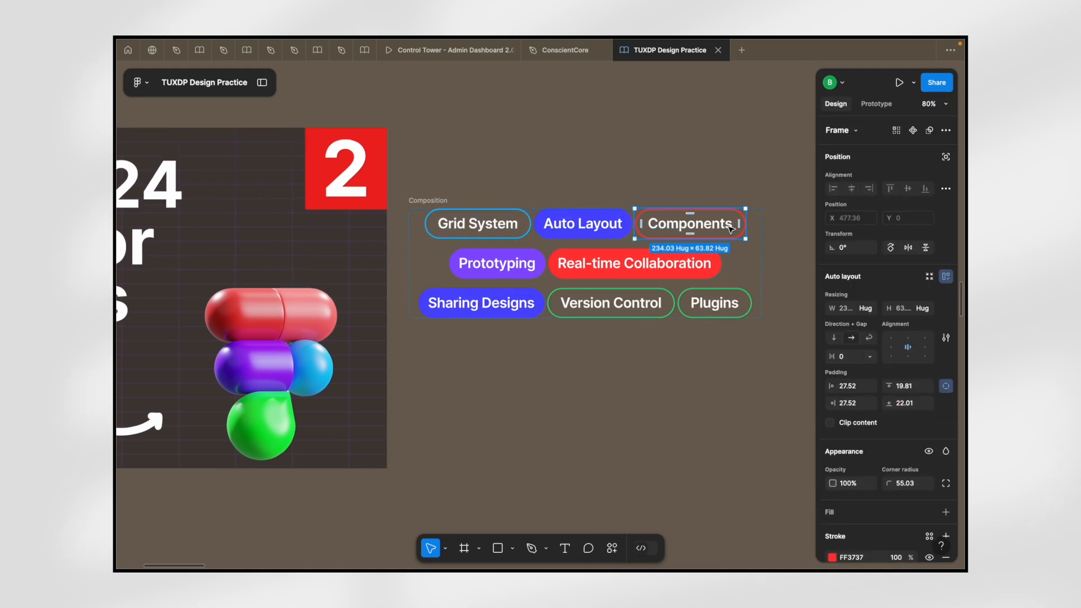
left_click(521, 264)
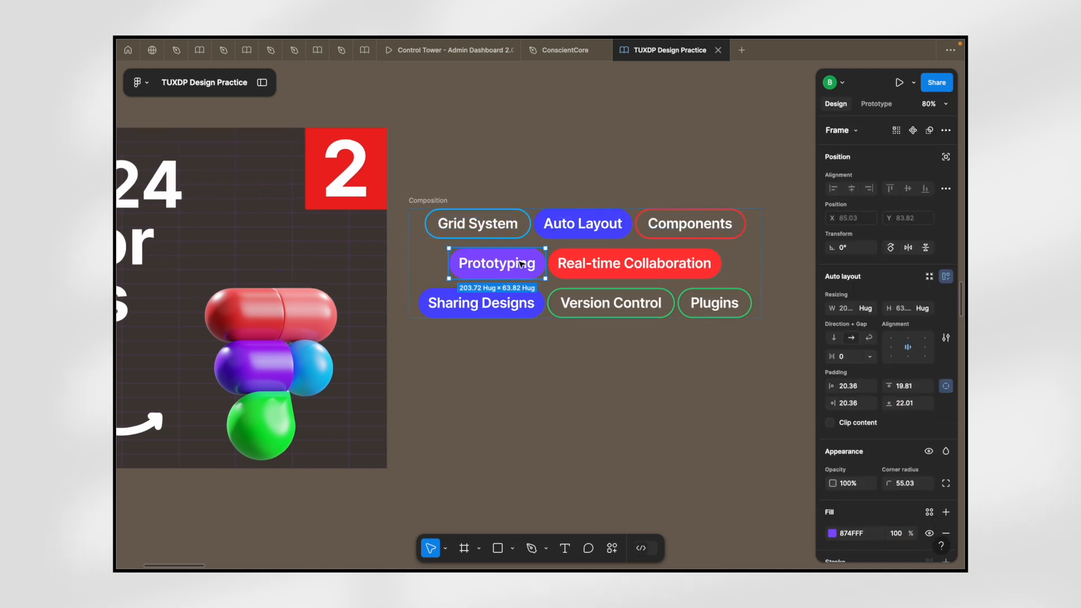
left_click(660, 264)
left_click(488, 304)
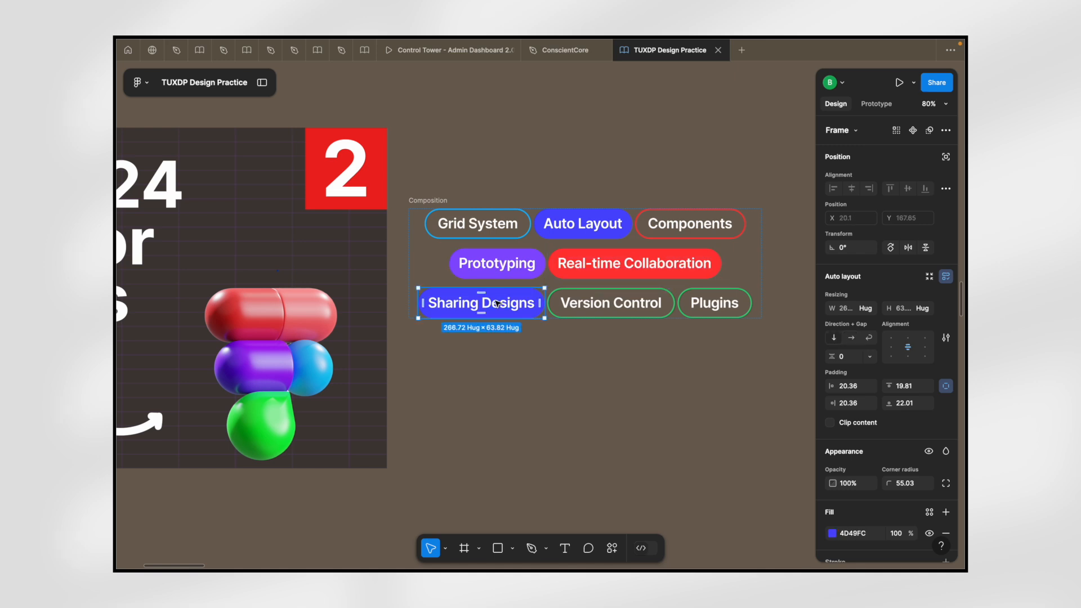
left_click(621, 304)
left_click(747, 299)
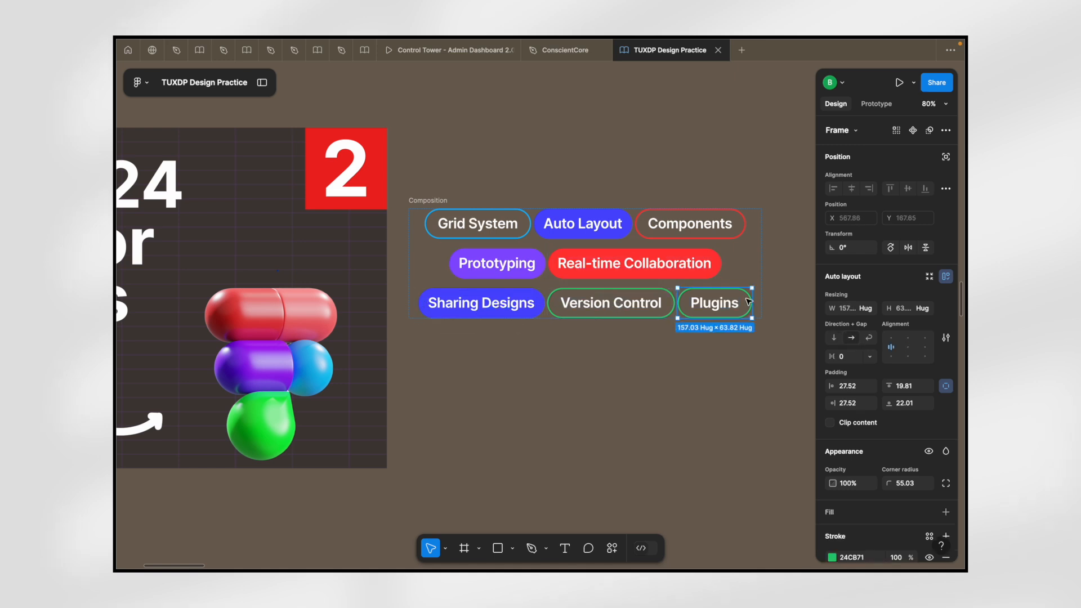
- Examine the chapter list in the Part 2 frame, from Chapter 4 through Chapter 7
scroll(746, 300, "down", 5)
scroll(739, 304, "down", 4)
scroll(603, 383, "up", 5)
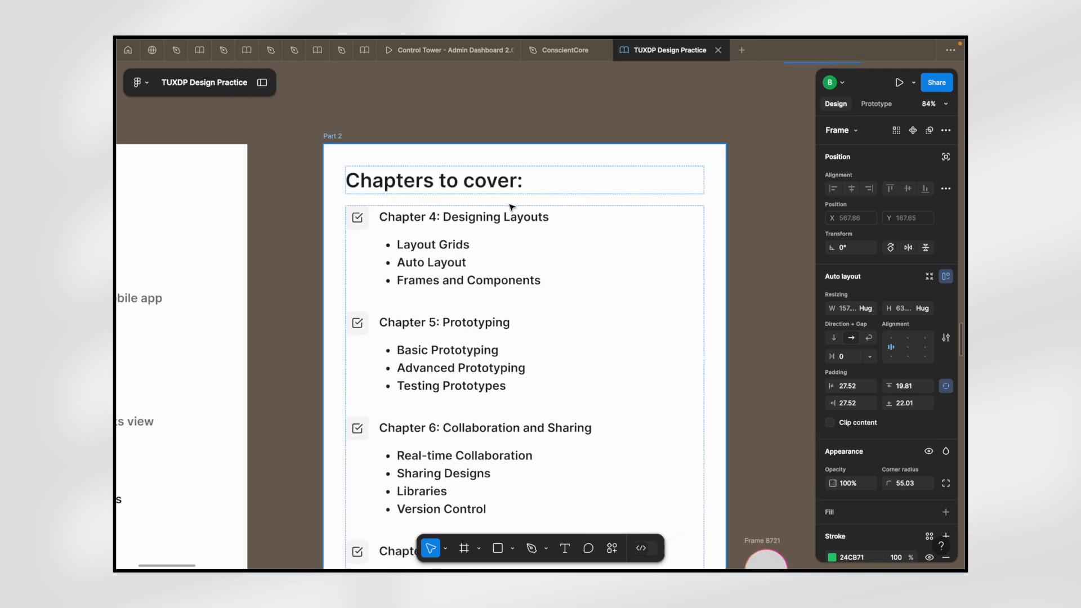
scroll(485, 254, "down", 3)
scroll(484, 254, "down", 1)
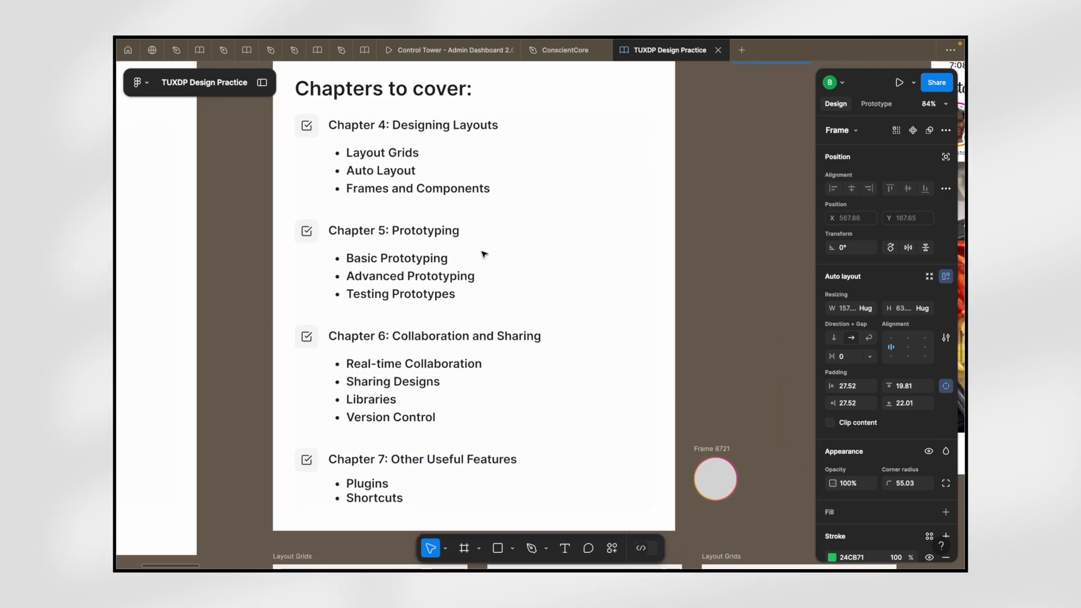
scroll(484, 254, "down", 3)
scroll(483, 254, "up", 3)
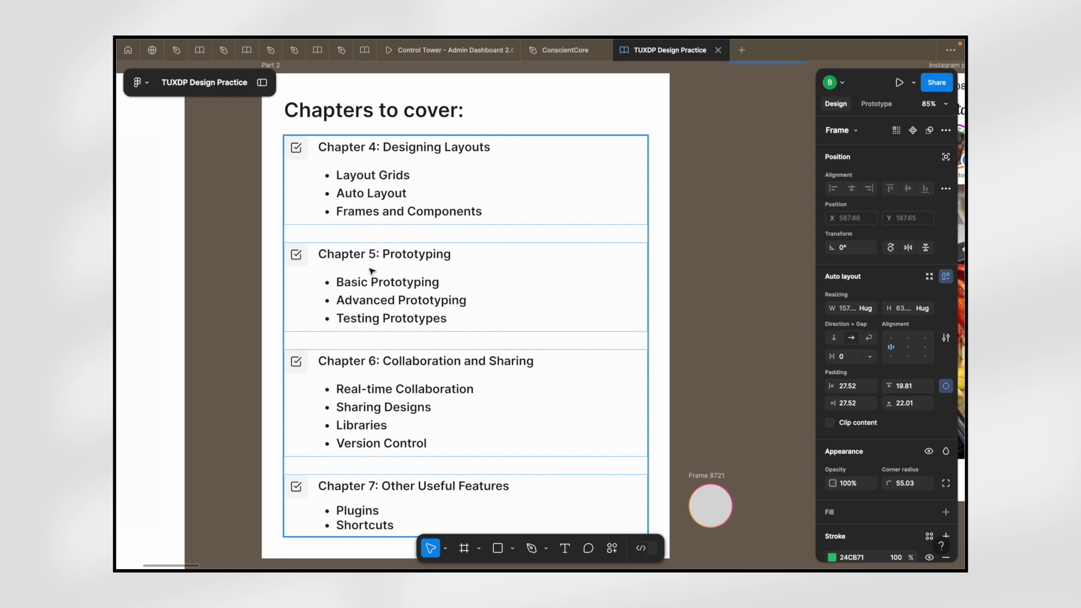
scroll(372, 271, "down", 4)
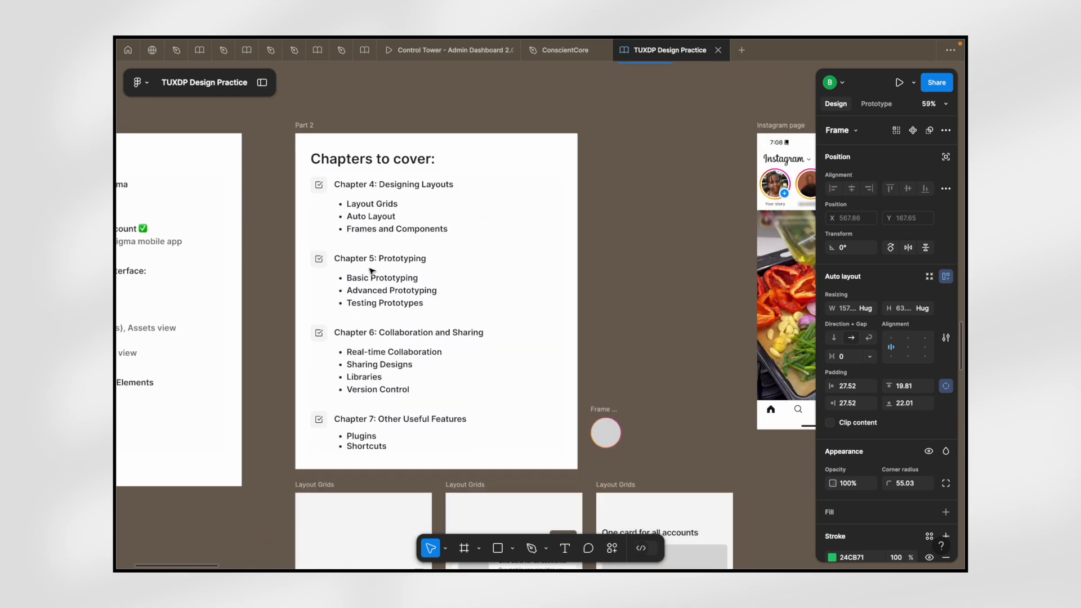
scroll(372, 271, "up", 3)
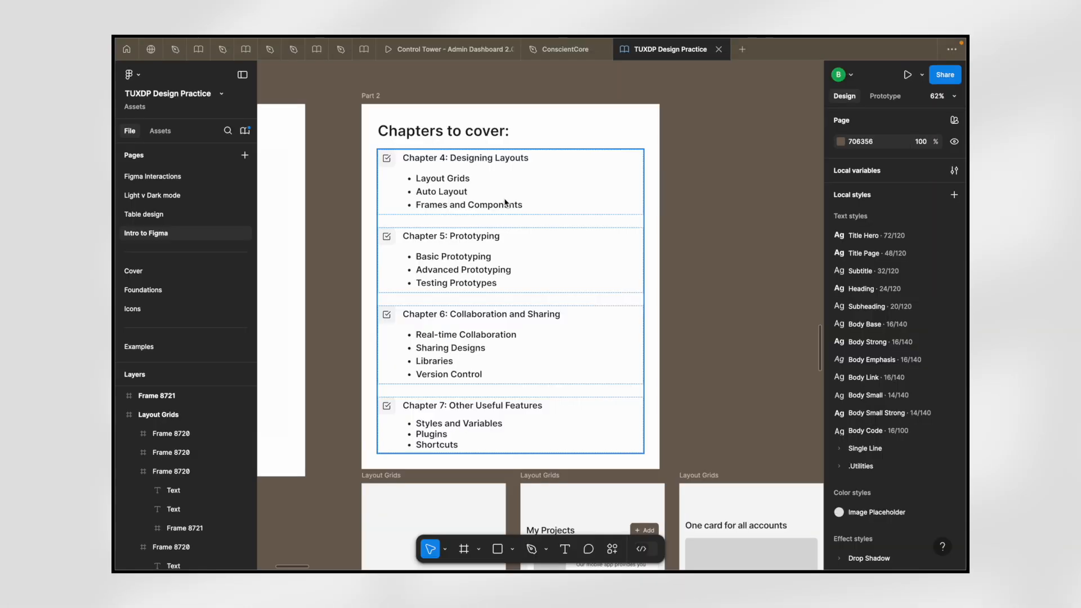
scroll(505, 203, "down", 2)
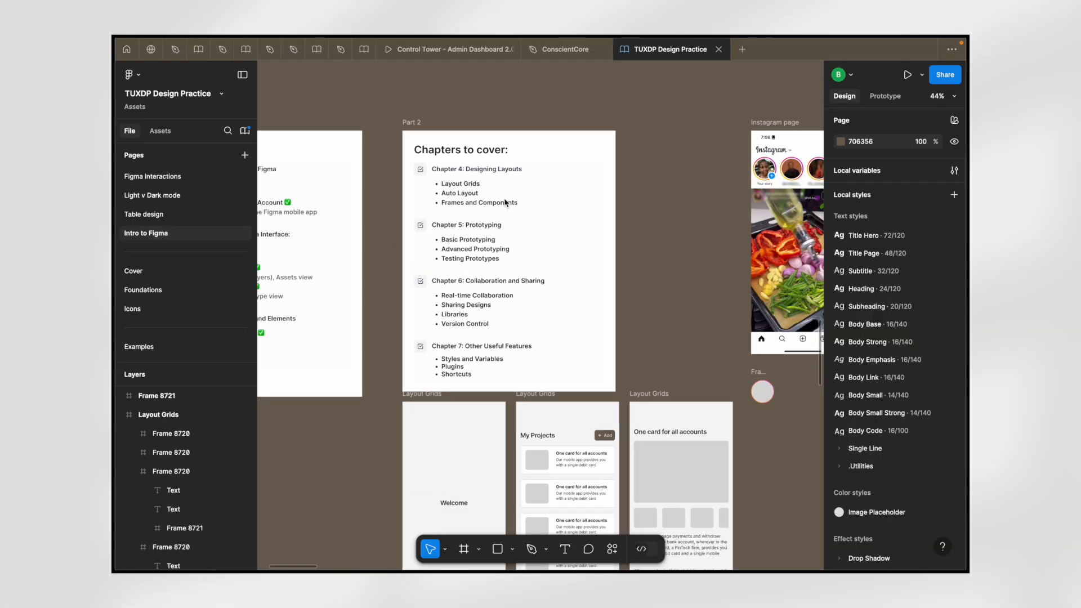
scroll(503, 204, "up", 5)
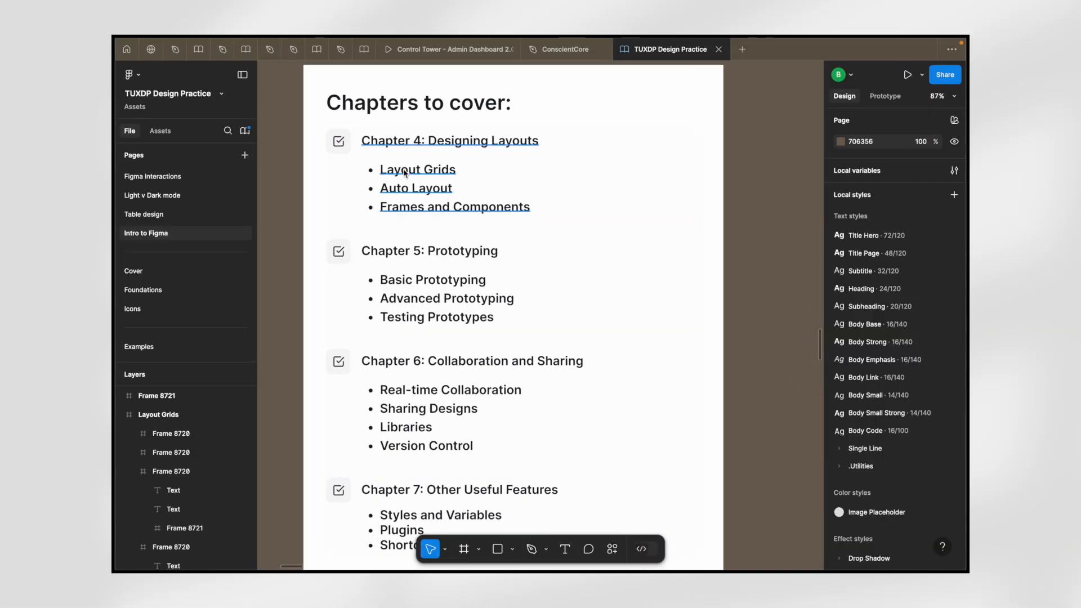
- Highlight the Chapter 4: Designing Layouts text in the Part 2 frame, and clear the selection
left_click(441, 171, "super")
double_click(440, 170)
scroll(440, 170, "down", 3)
scroll(440, 170, "down", 2)
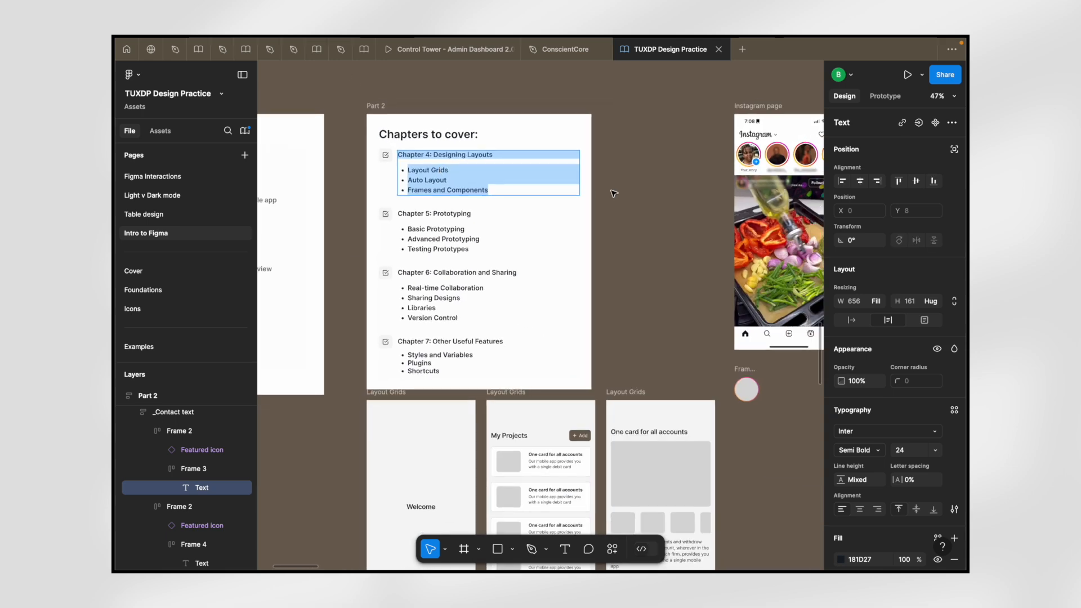
left_click(614, 194)
- Inspect the layout grid settings of the existing "One card for all accounts" phone frame
scroll(515, 225, "up", 1)
scroll(515, 226, "down", 3)
scroll(515, 226, "down", 3)
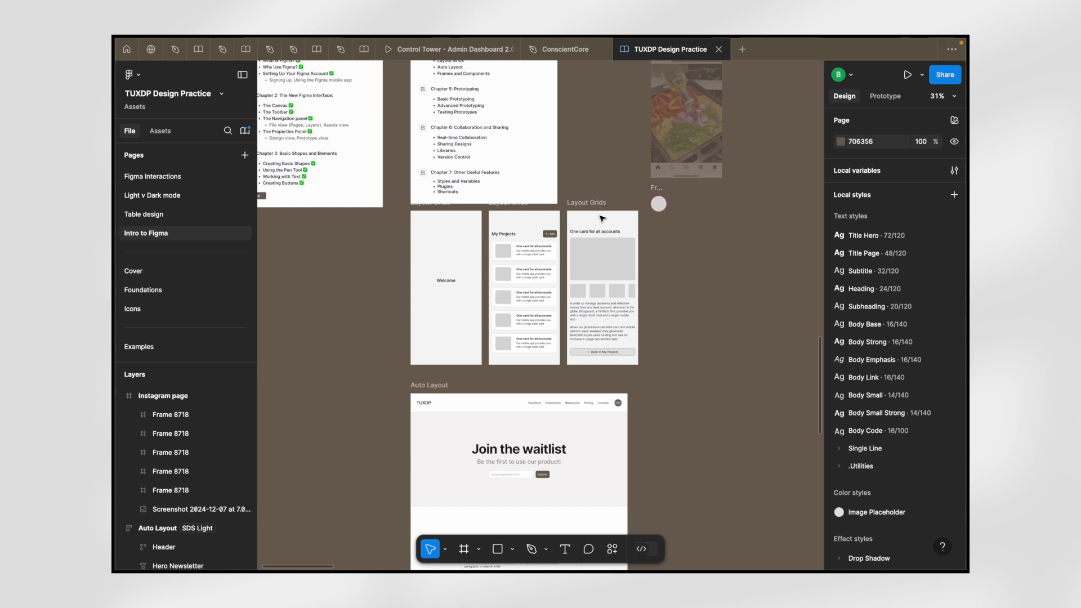
scroll(602, 218, "up", 3)
left_click(583, 202)
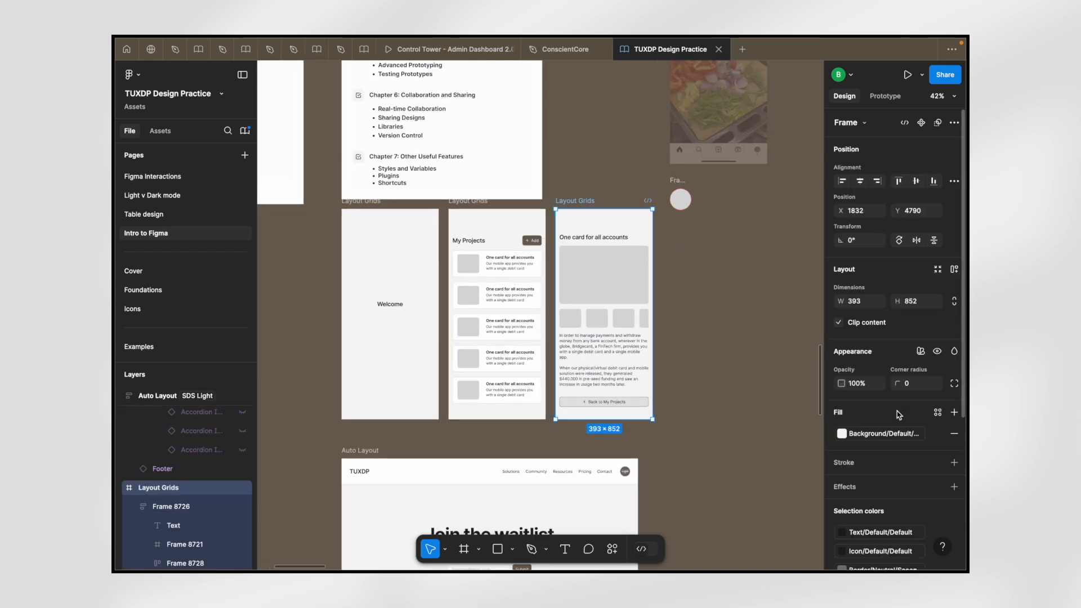
scroll(900, 416, "down", 4)
scroll(877, 351, "up", 1)
scroll(877, 351, "up", 4)
scroll(877, 352, "down", 5)
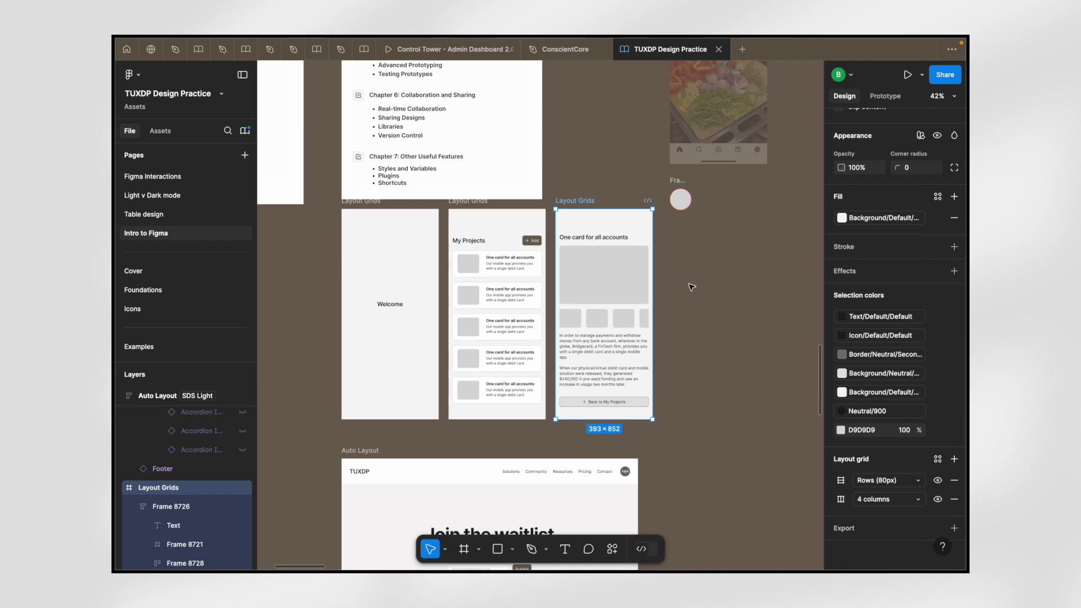
- Add an iPhone 16 frame on the empty canvas and place it at about X 2731, Y 4795, level with the "One card for all accounts" frame
scroll(691, 287, "right", 5)
left_click(641, 216)
scroll(642, 216, "right", 2)
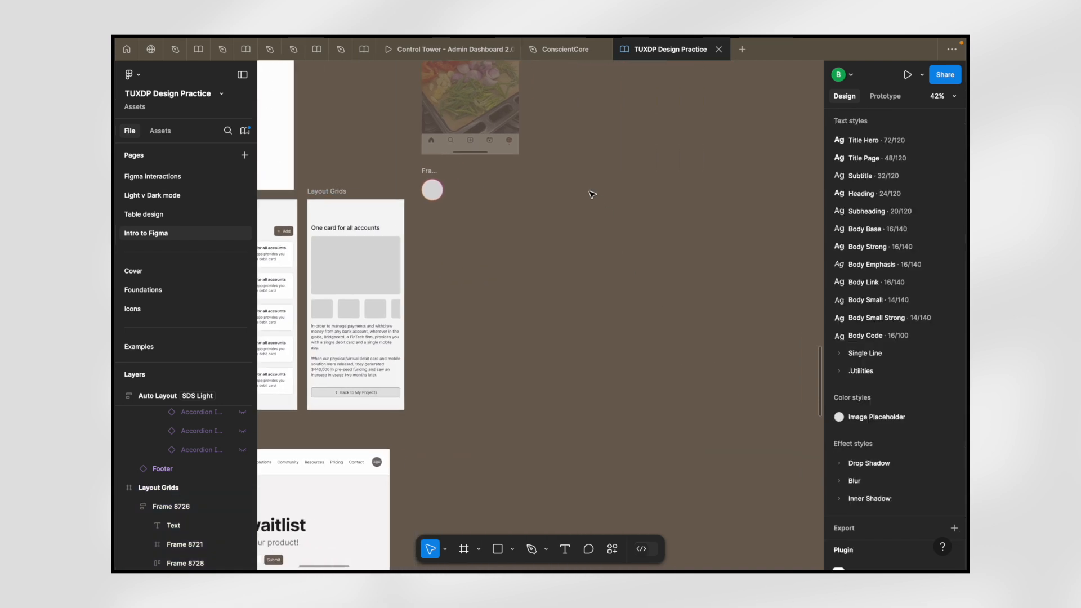
scroll(593, 195, "right", 2)
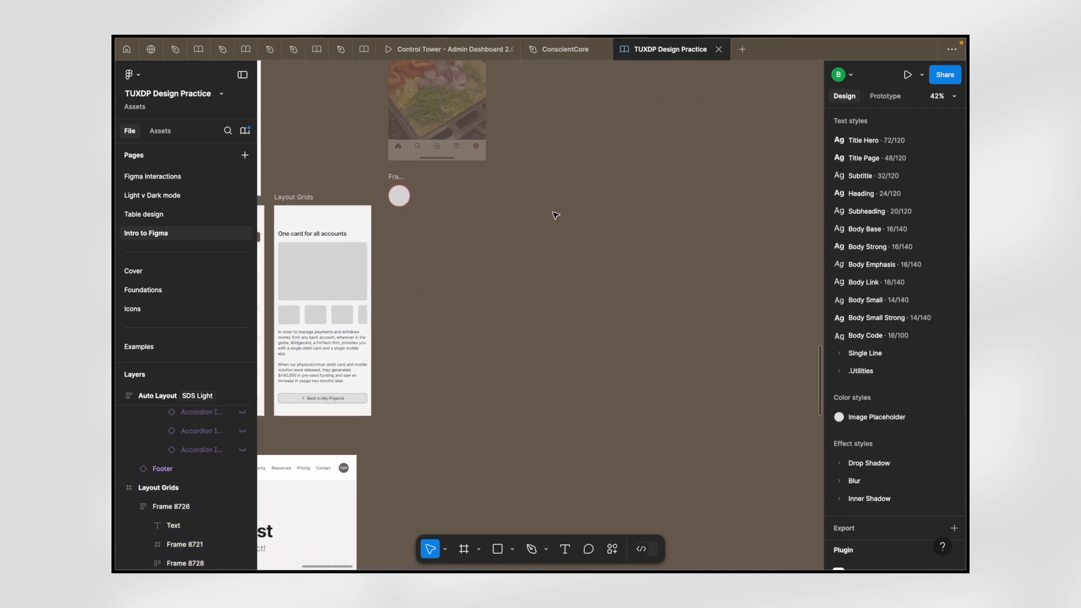
key("f")
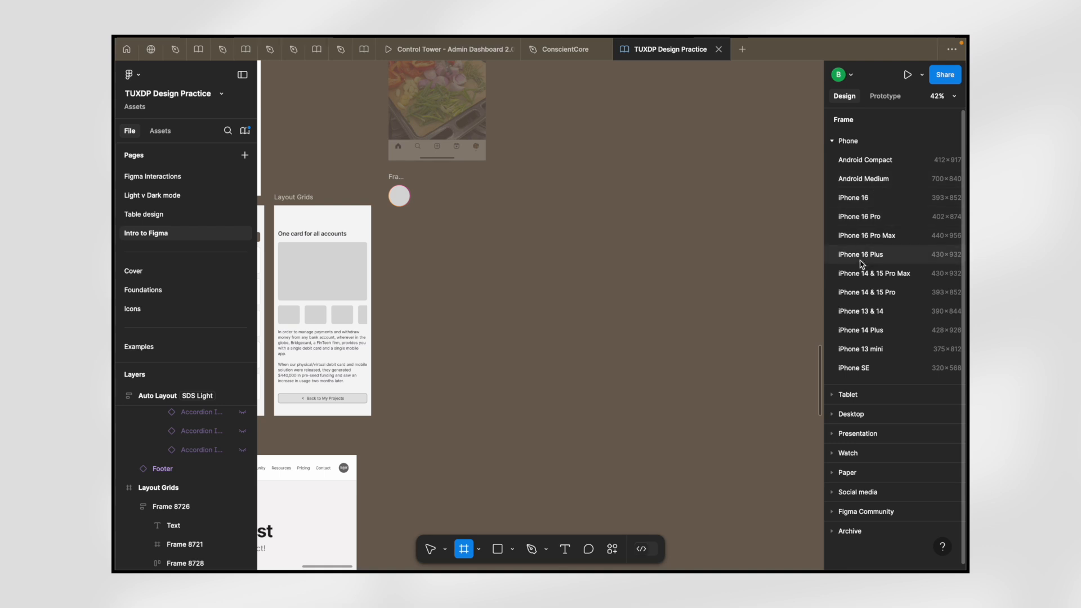
left_click(854, 198)
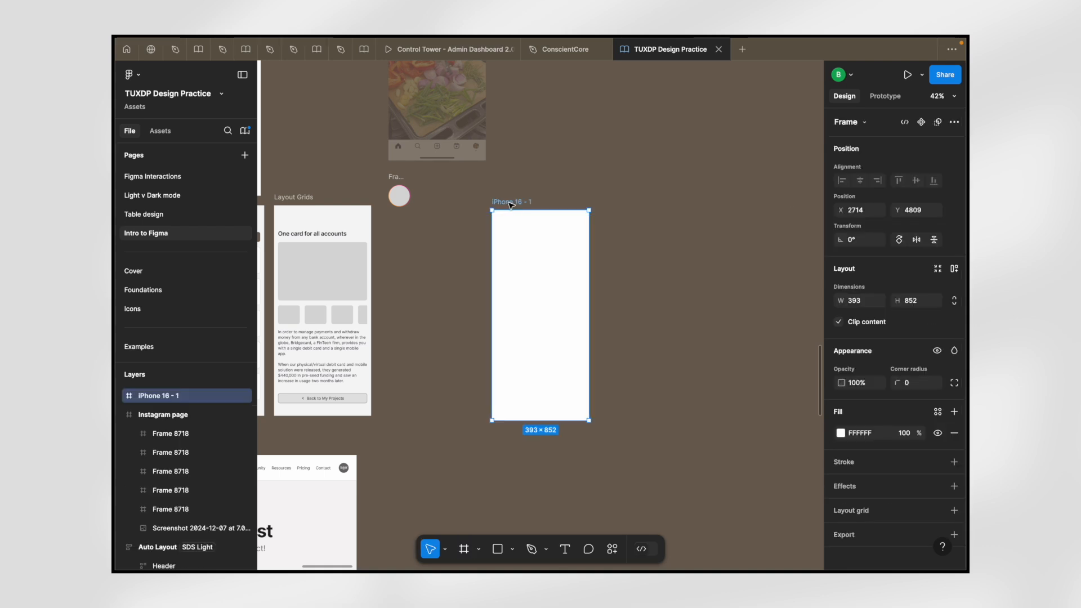
left_click_drag(511, 205, 515, 201)
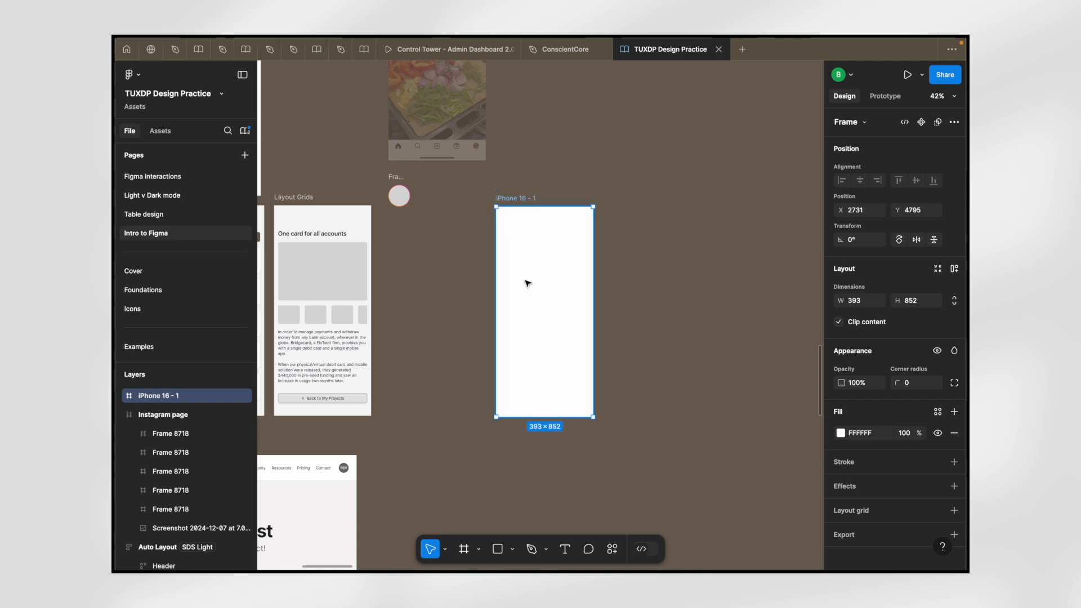
- Compare the design properties with the iPhone 16 frame selected and deselected, and check its available grid styles
scroll(528, 283, "up", 2)
scroll(912, 417, "down", 1)
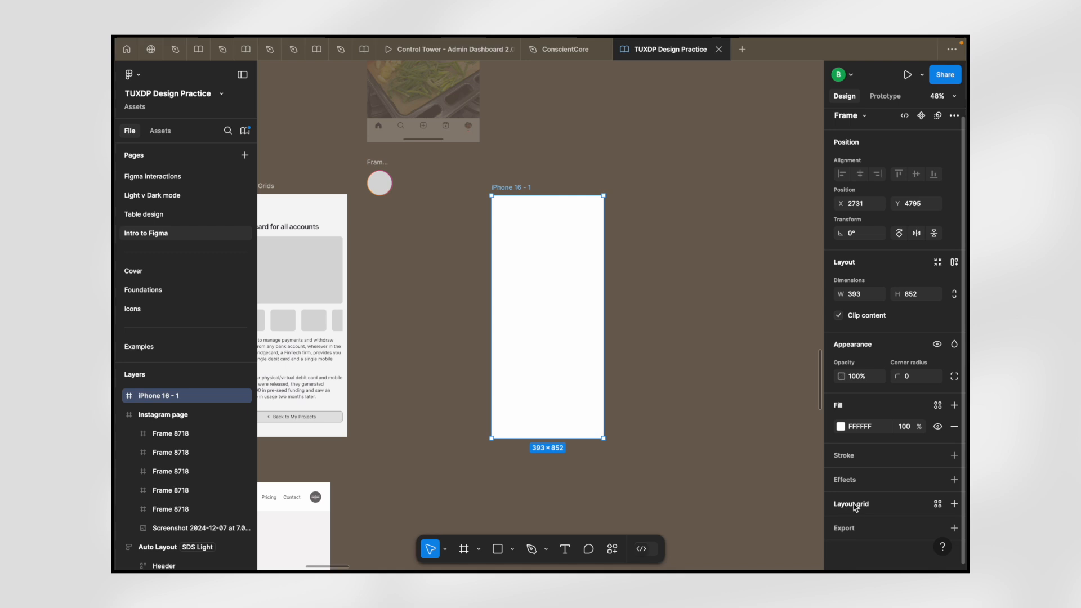
left_click(653, 333)
scroll(944, 426, "down", 2)
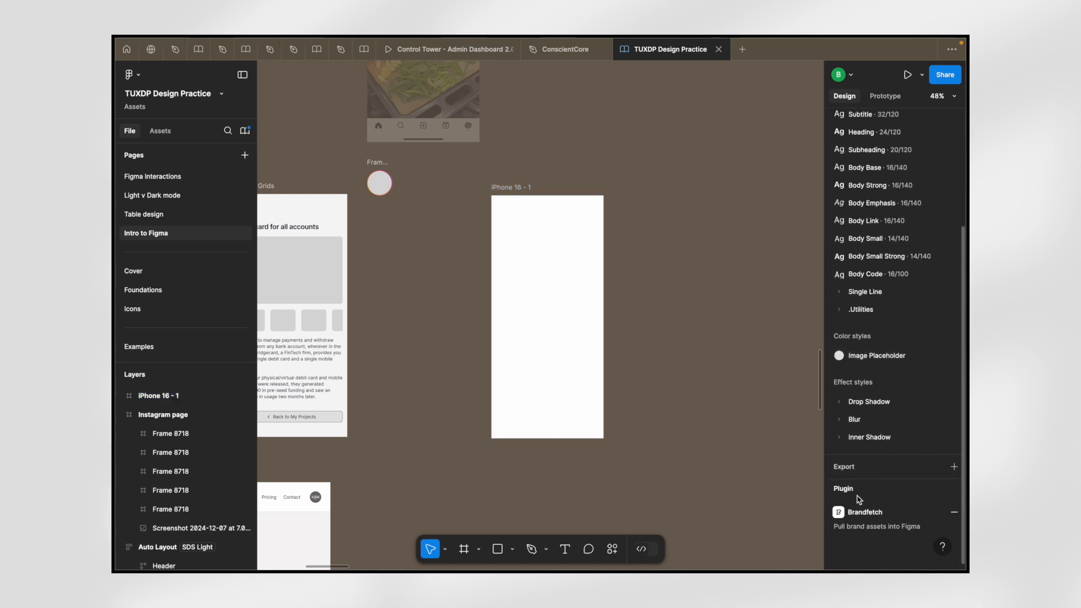
scroll(887, 301, "up", 5)
left_click(515, 187)
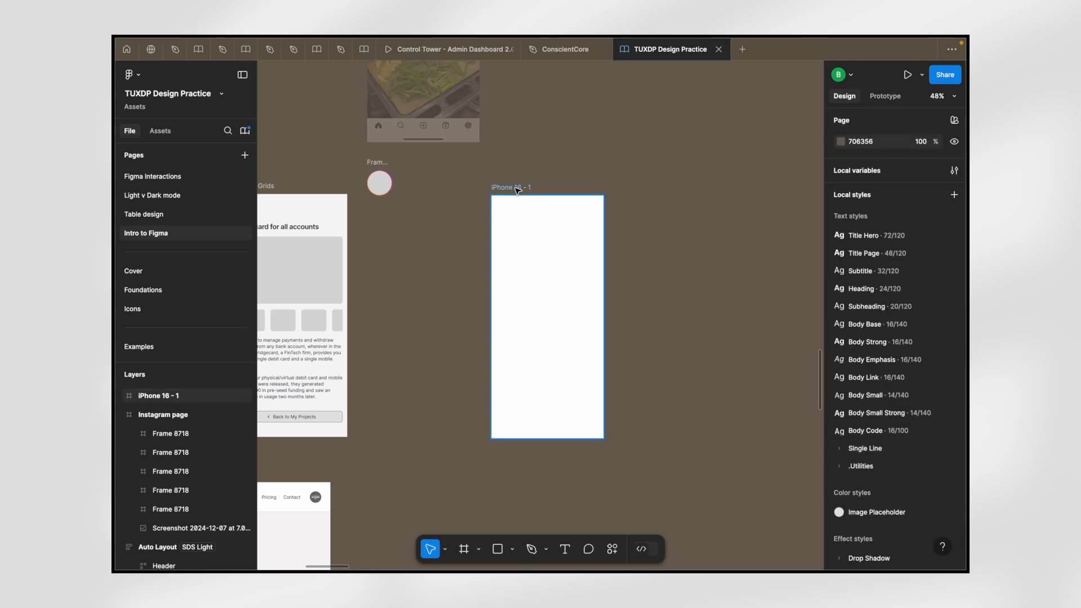
scroll(909, 466, "down", 1)
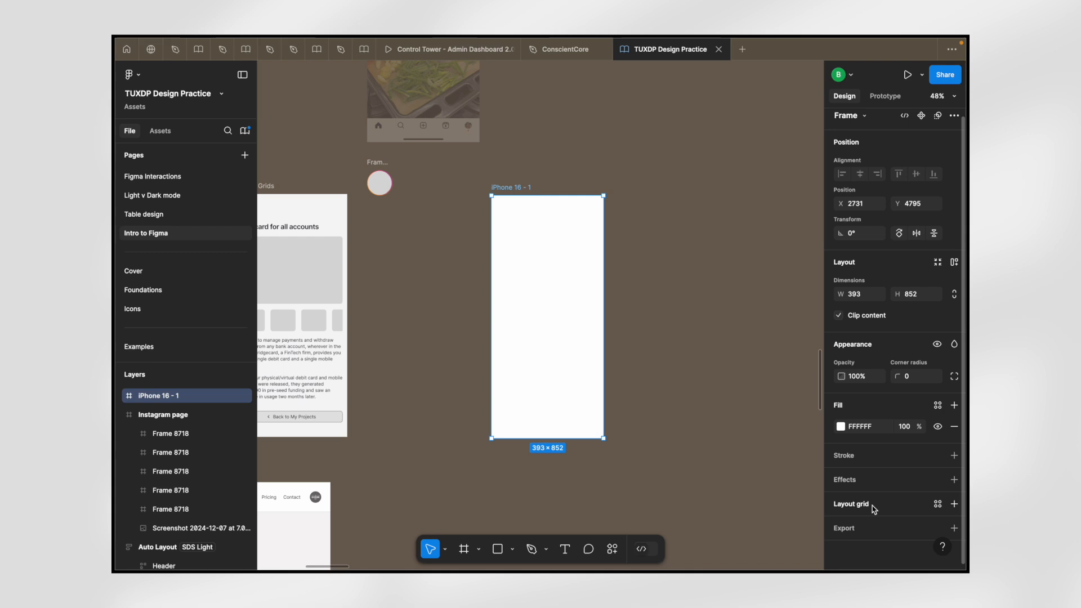
left_click(938, 505)
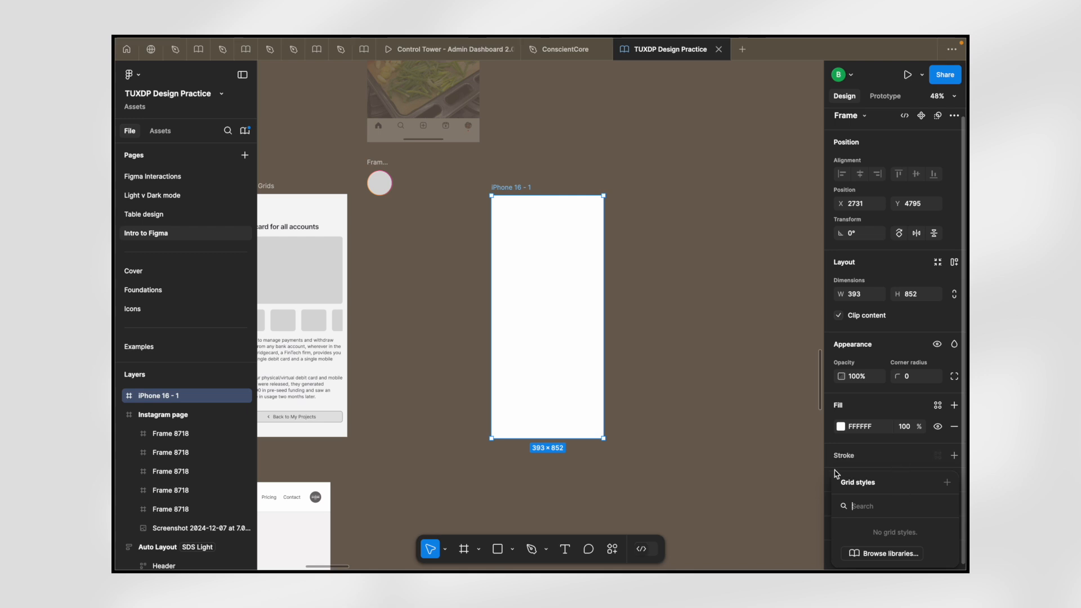
left_click(818, 478)
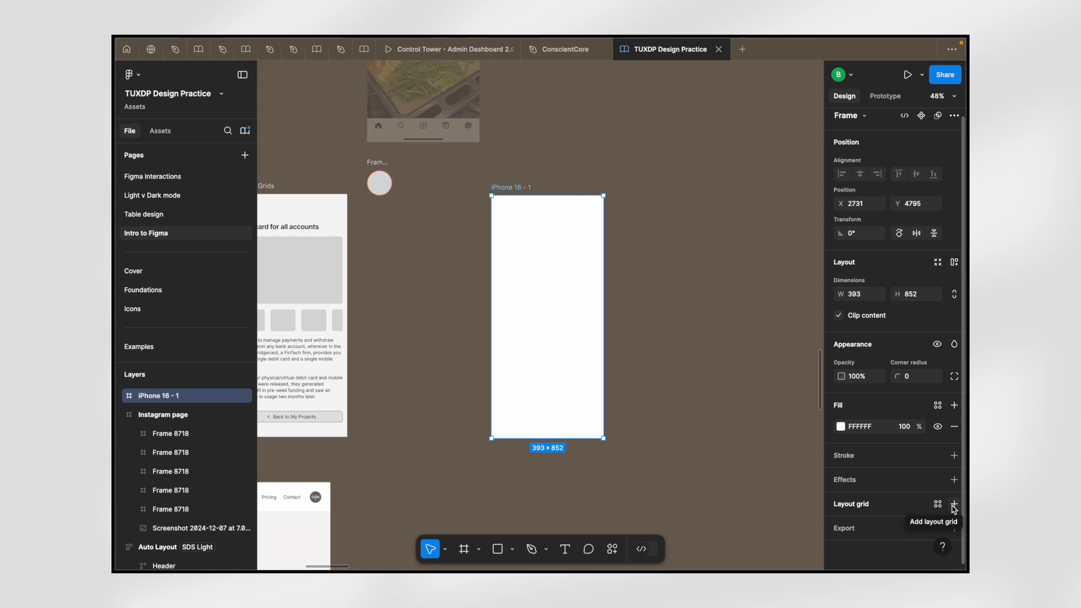
- Add a layout grid to the iPhone 16 frame with the default 16 px grid, and inspect its squares up close
left_click(954, 506)
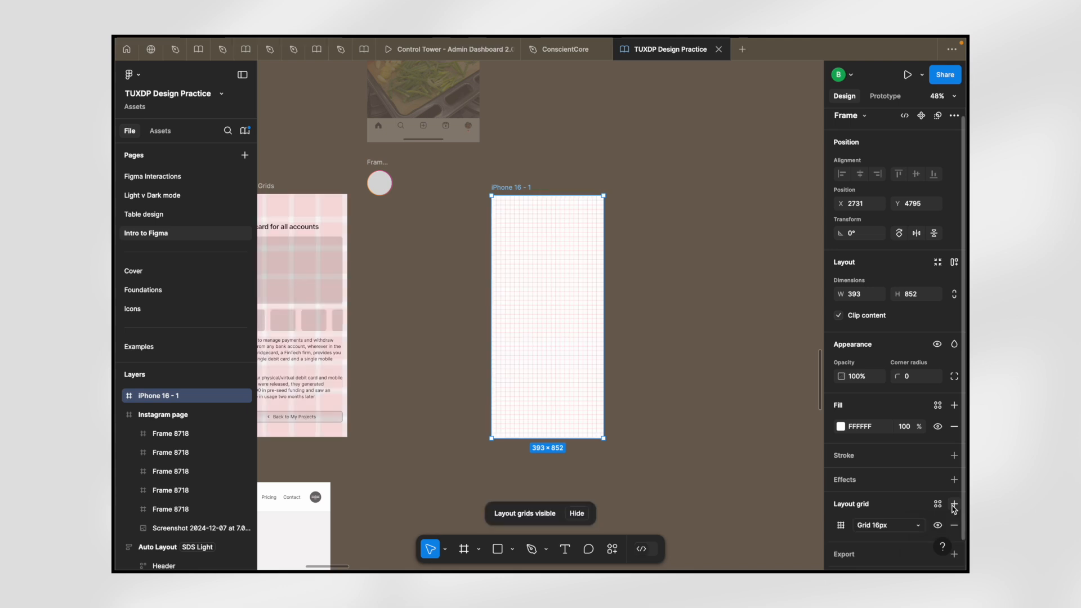
scroll(954, 507, "down", 1)
scroll(559, 284, "up", 5)
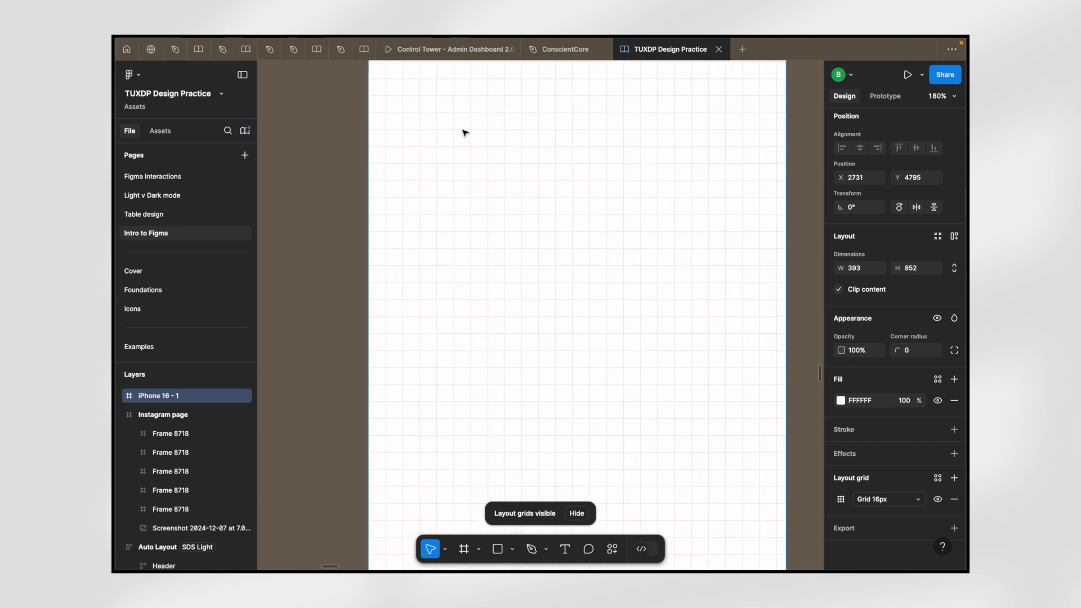
scroll(465, 133, "down", 2)
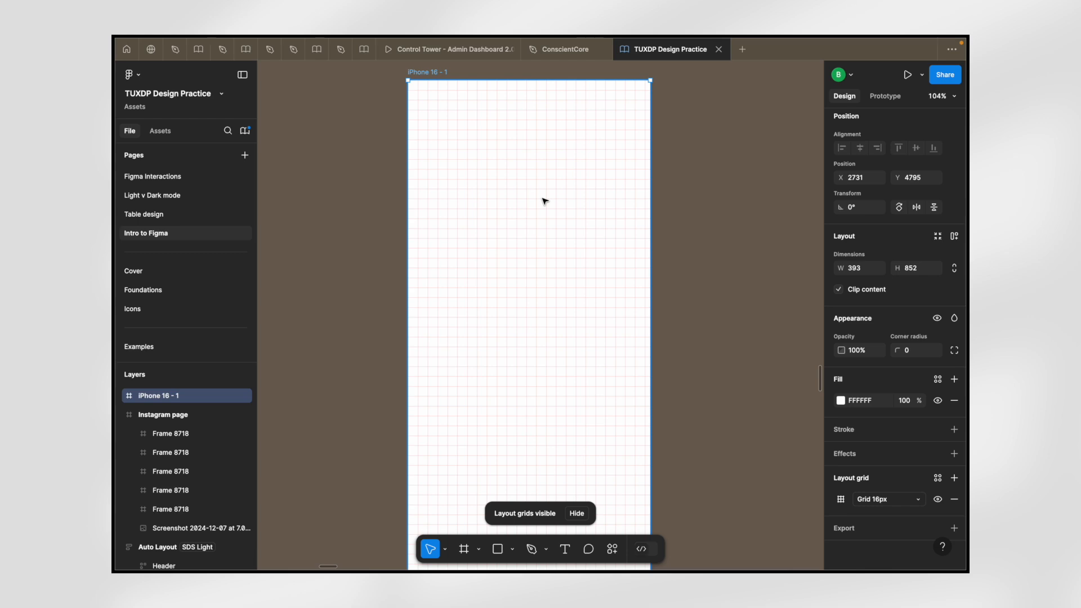
- Compare the layout grid settings of the existing Welcome, My Projects and One card for all accounts phone frames
scroll(545, 202, "down", 7)
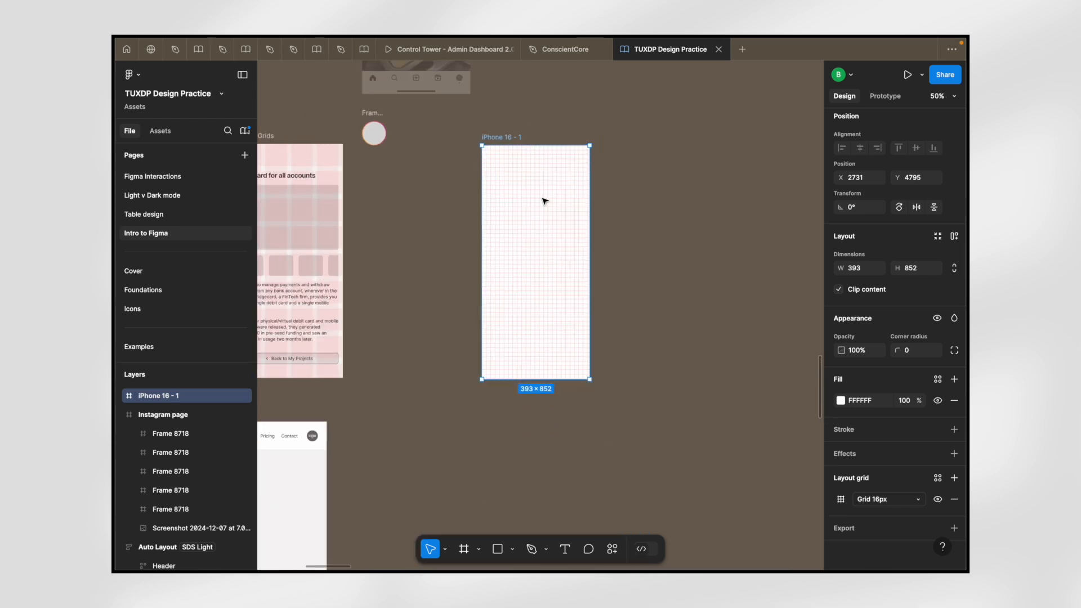
left_click(480, 212)
scroll(479, 213, "left", 3)
scroll(479, 213, "left", 2)
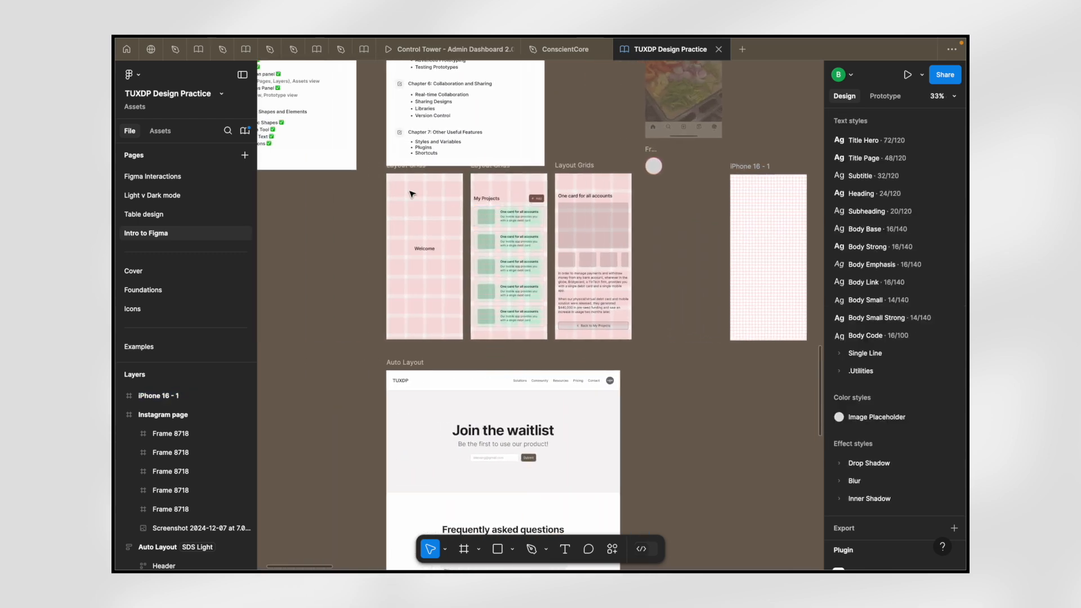
scroll(412, 195, "up", 5)
scroll(412, 195, "right", 2)
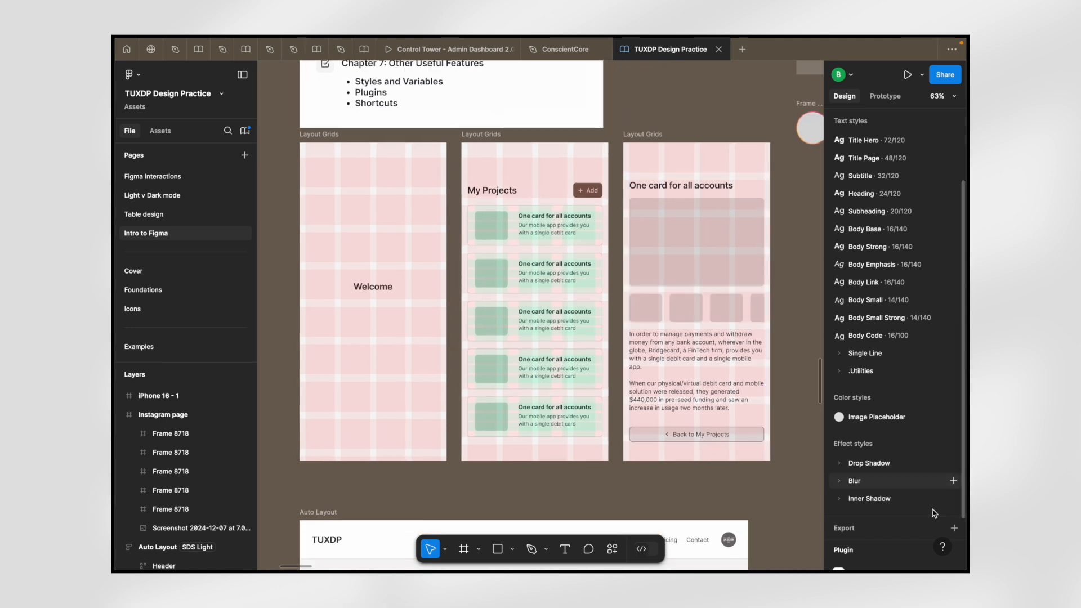
scroll(932, 513, "down", 2)
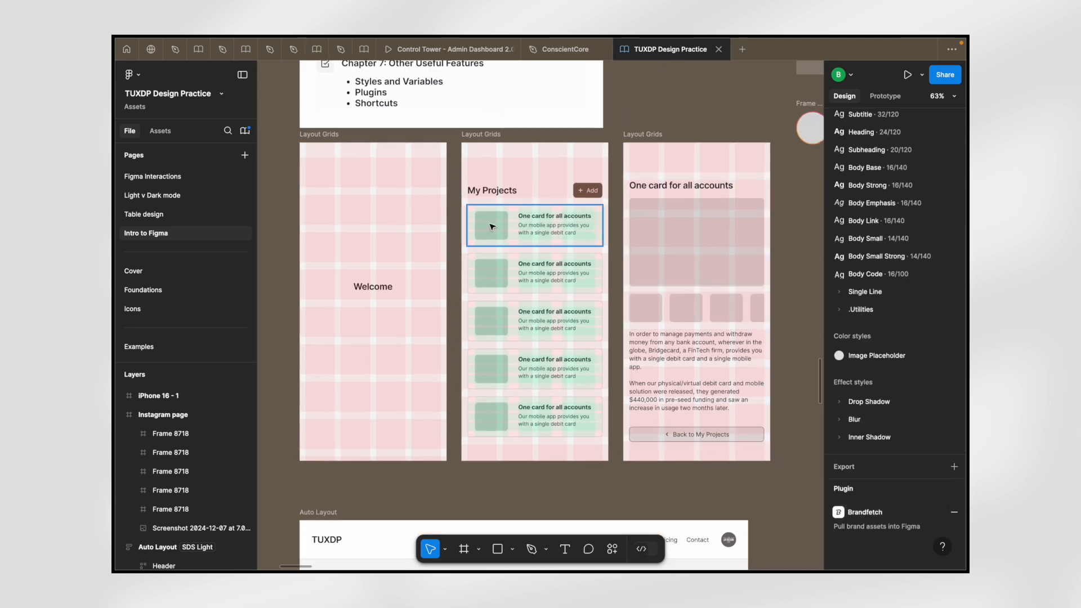
left_click(488, 139)
key("Tab")
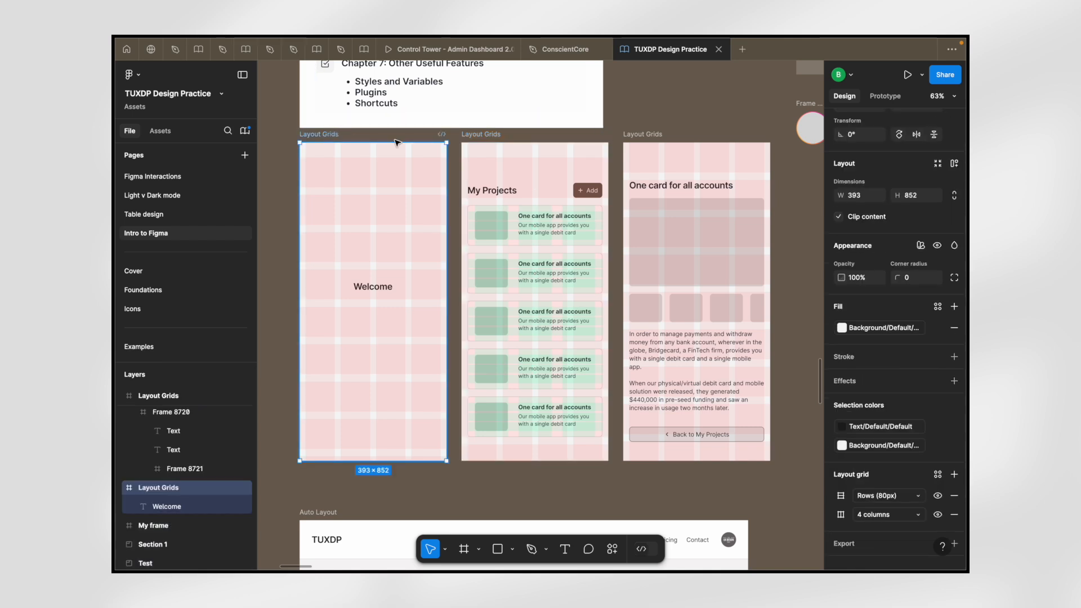
left_click(488, 139)
left_click(645, 140)
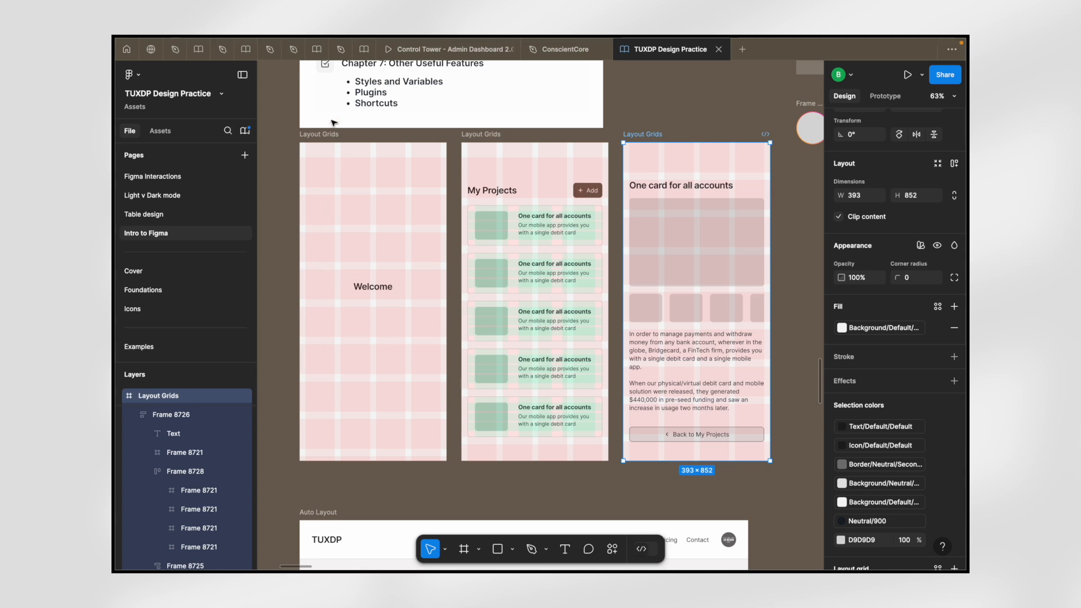
- Examine the row and column grid pattern on the Welcome frame up close and alongside its neighbouring frames
scroll(341, 172, "up", 5)
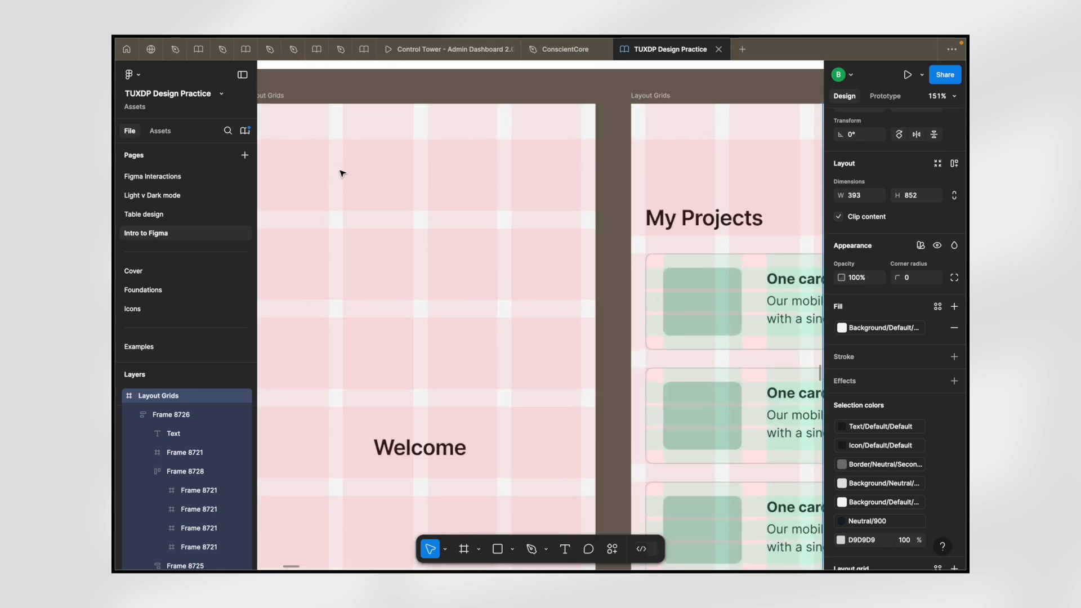
scroll(341, 172, "down", 5)
scroll(341, 172, "up", 5)
scroll(342, 173, "down", 5)
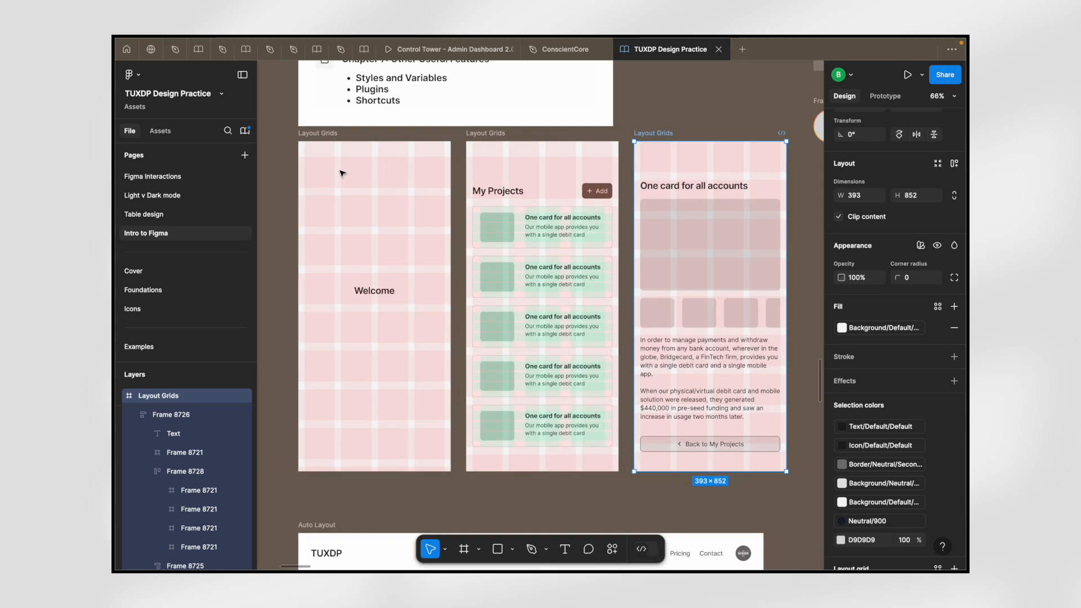
scroll(520, 165, "down", 2)
key("Escape")
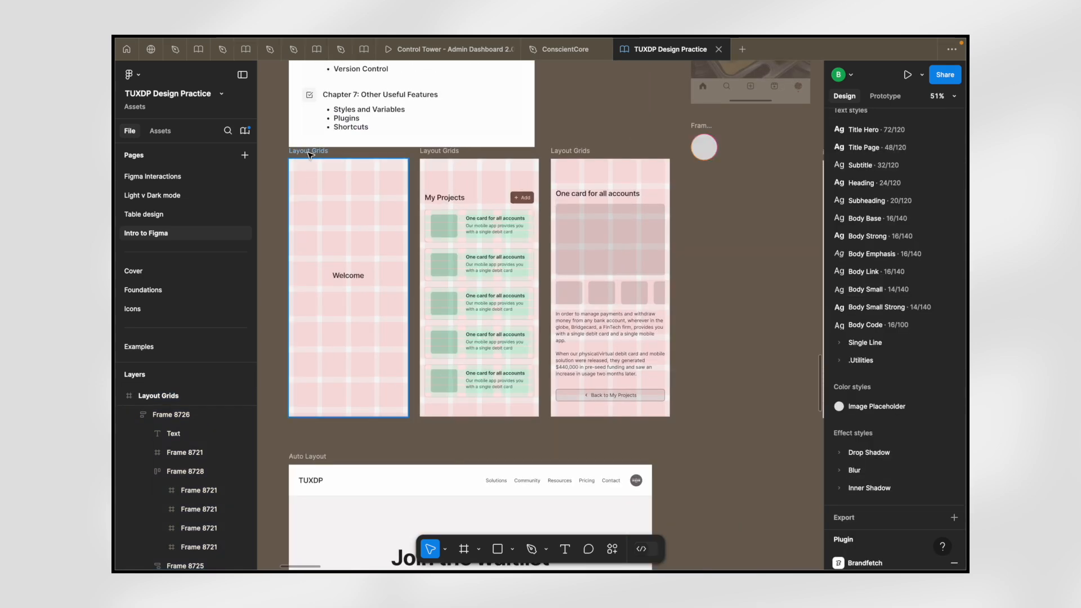
- Select the iPhone 16 frame and examine its uniform 16 px grid up close and as a whole
scroll(473, 259, "right", 5)
scroll(611, 259, "up", 5)
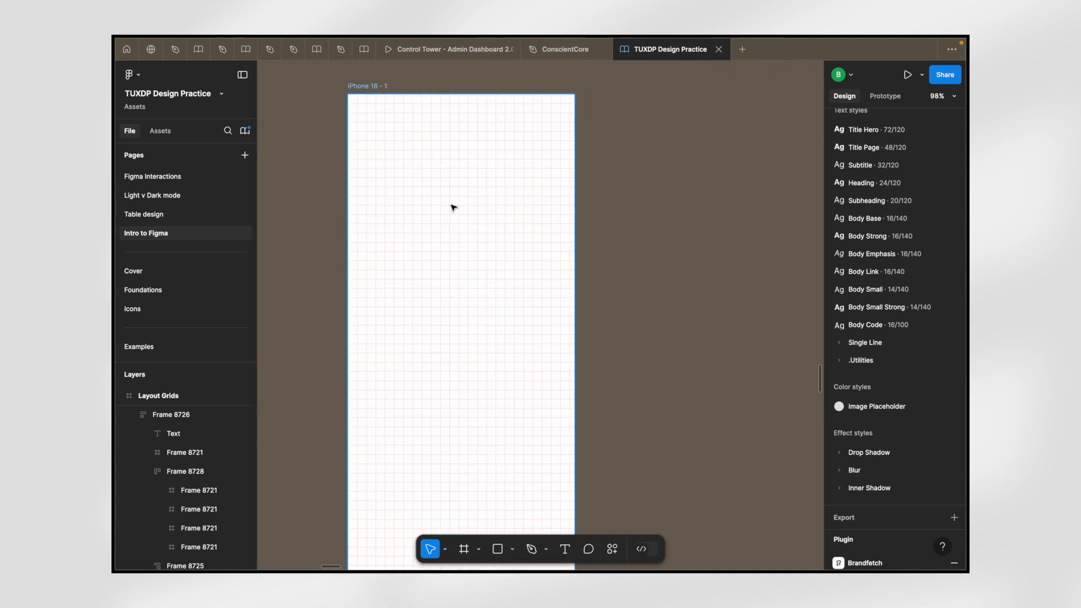
left_click(355, 86)
scroll(379, 160, "up", 3)
scroll(378, 160, "up", 3)
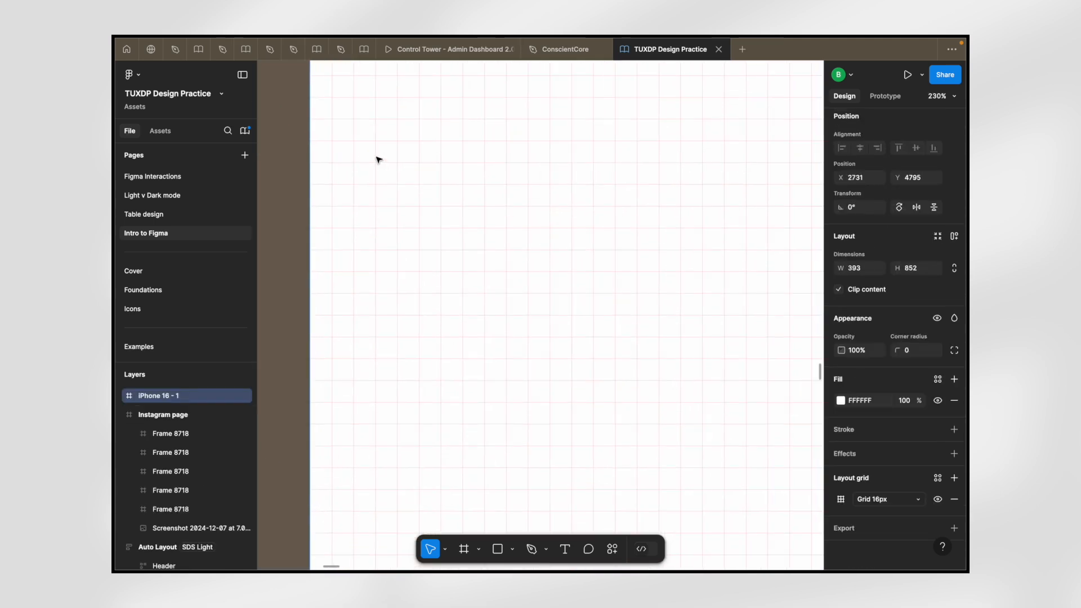
scroll(379, 160, "down", 5)
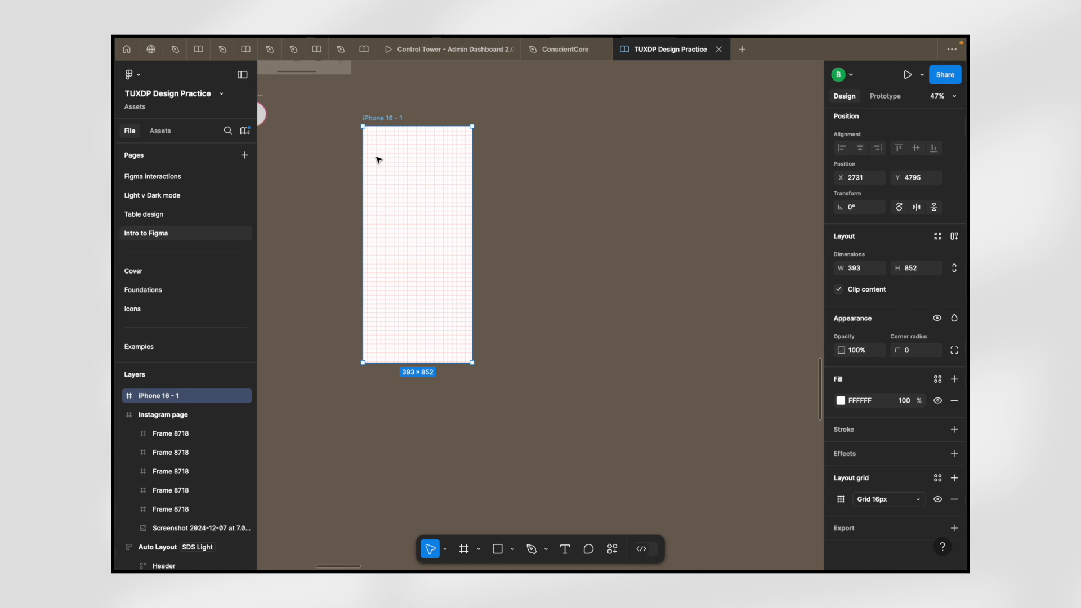
scroll(450, 180, "left", 2)
scroll(382, 171, "up", 2)
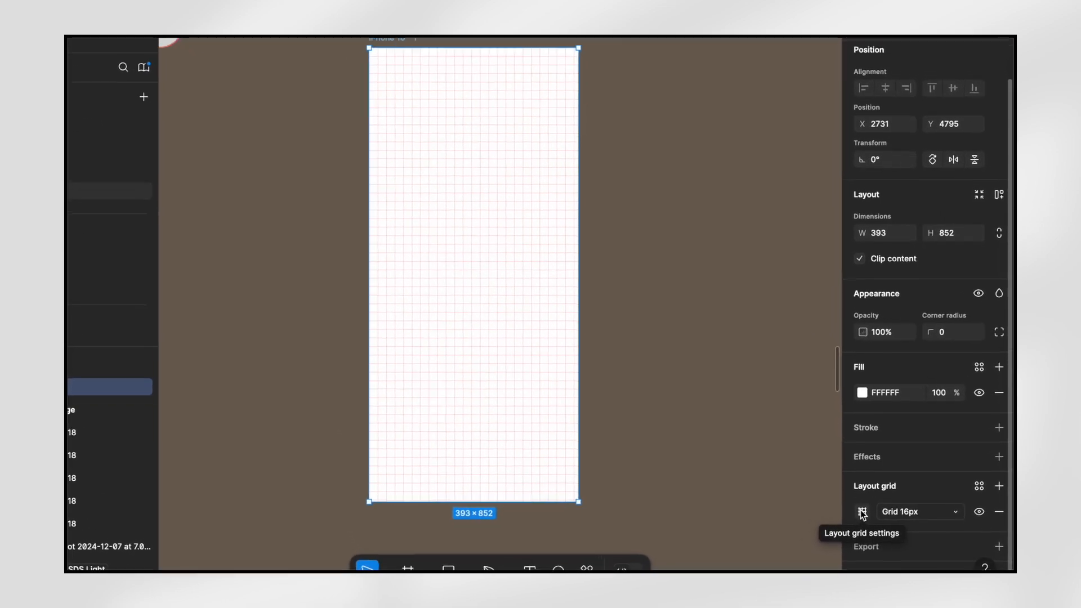
- Change the iPhone 16 frame's layout grid from a uniform grid to columns with a count of 4
left_click(858, 509)
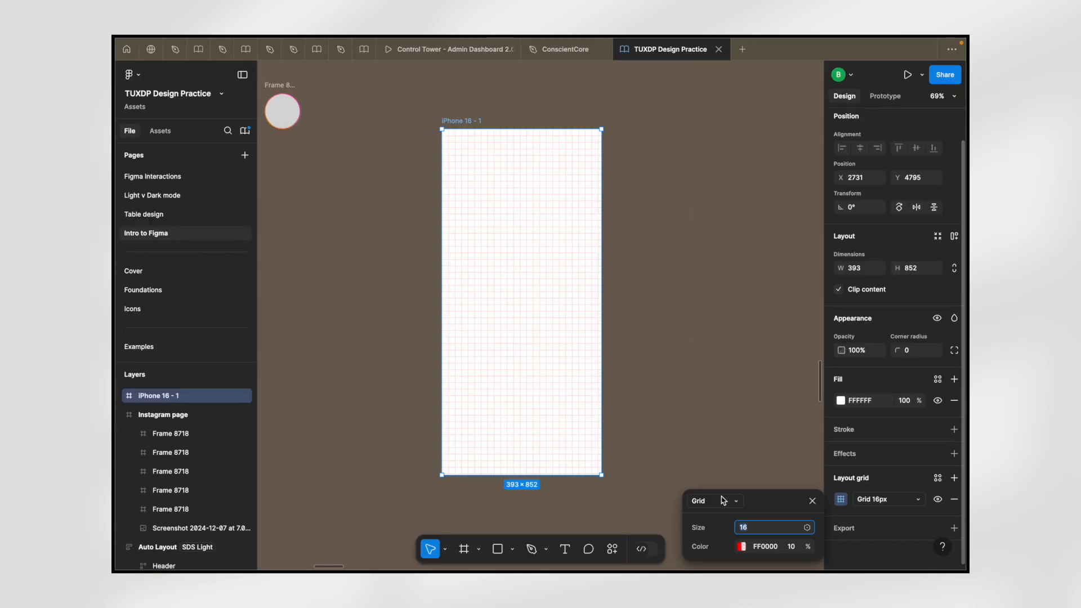
left_click(710, 501)
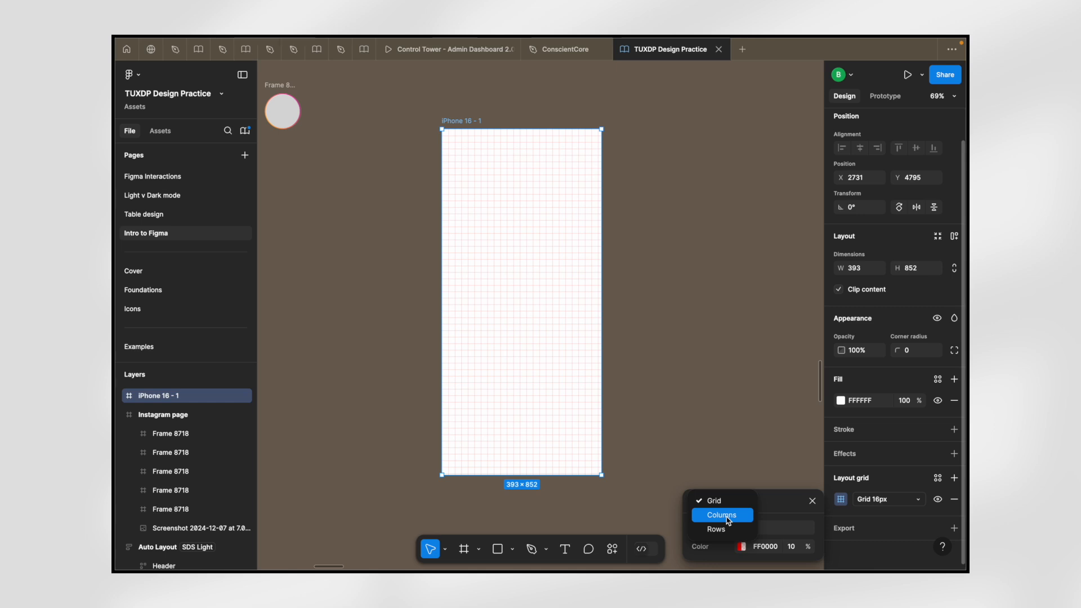
left_click(727, 517)
scroll(514, 235, "up", 5)
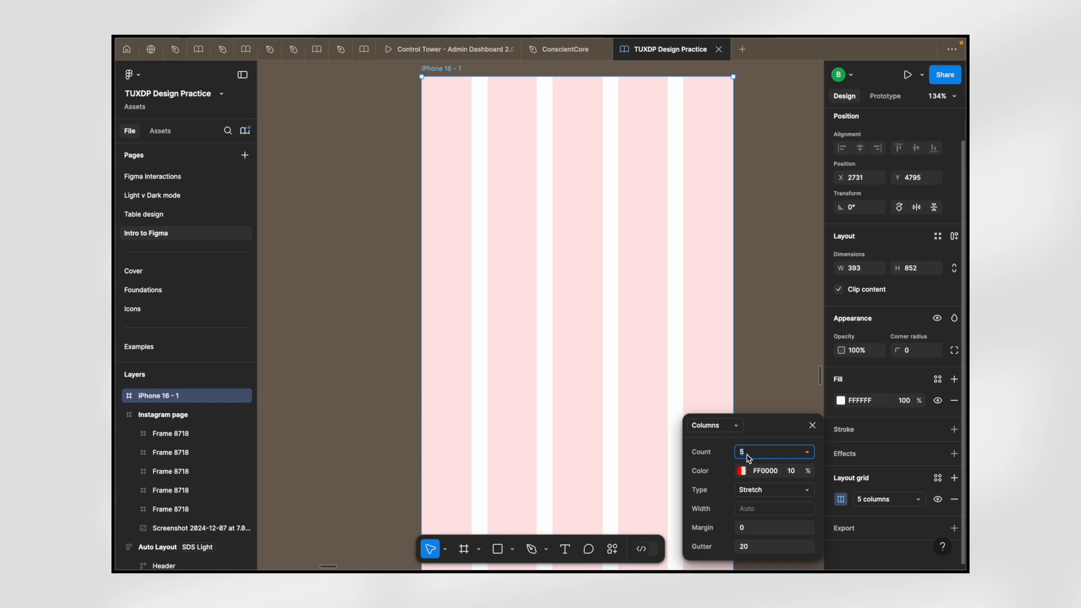
left_click(807, 453)
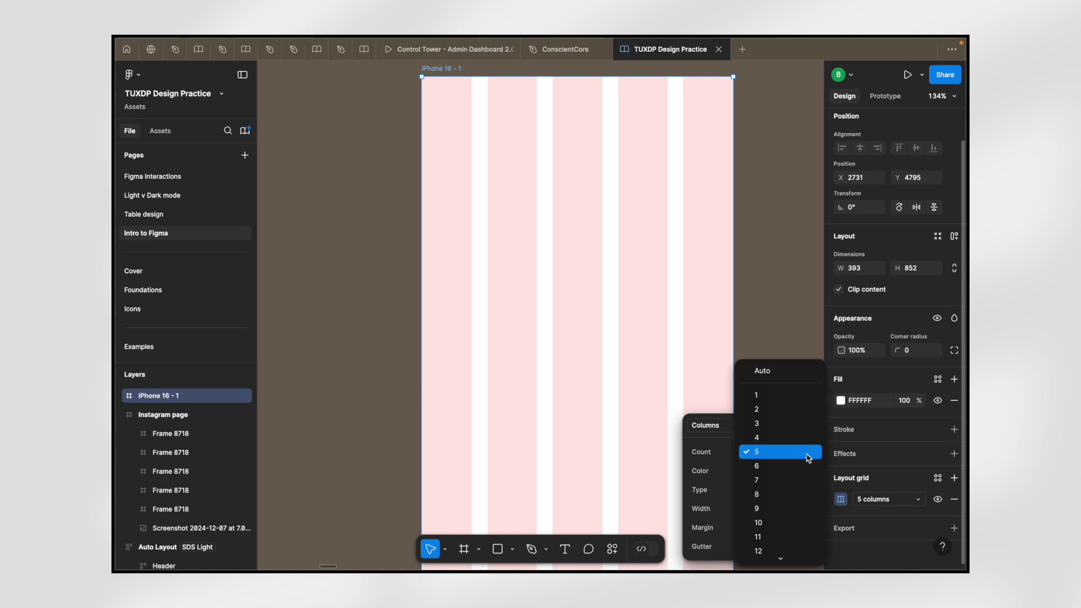
left_click(796, 447)
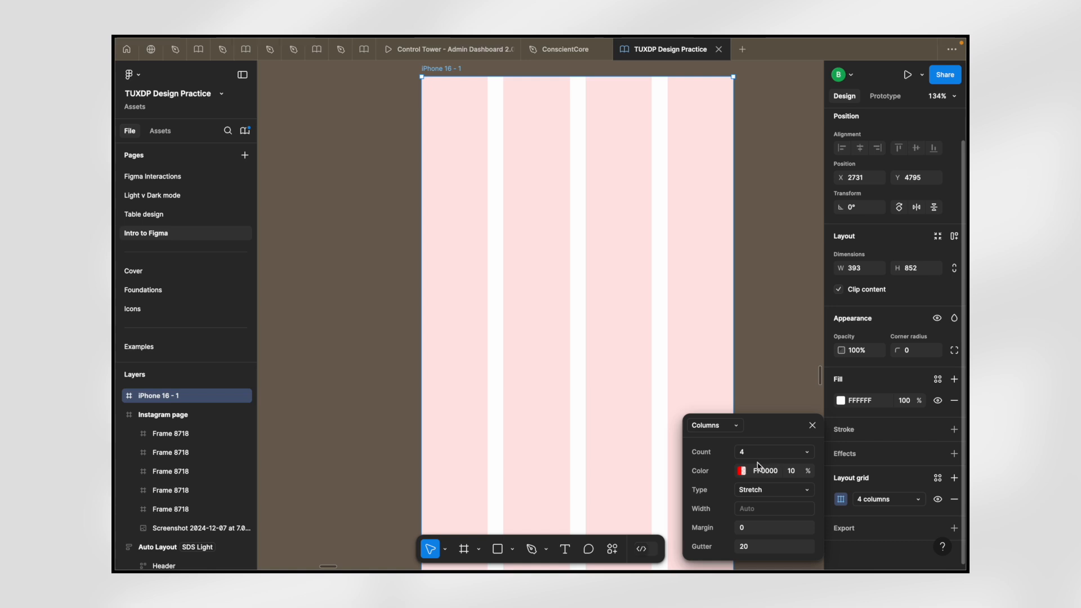
- Set the column grid's color to dark 1A1616 at 10% opacity
left_click(742, 474)
left_click(596, 469)
left_click(598, 522)
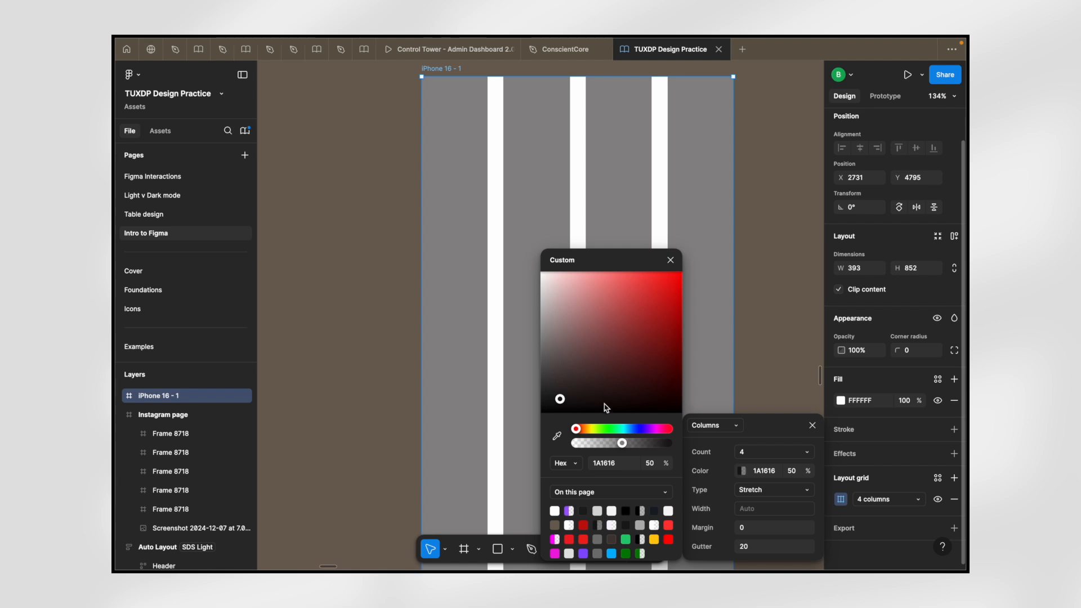
left_click_drag(625, 445, 587, 444)
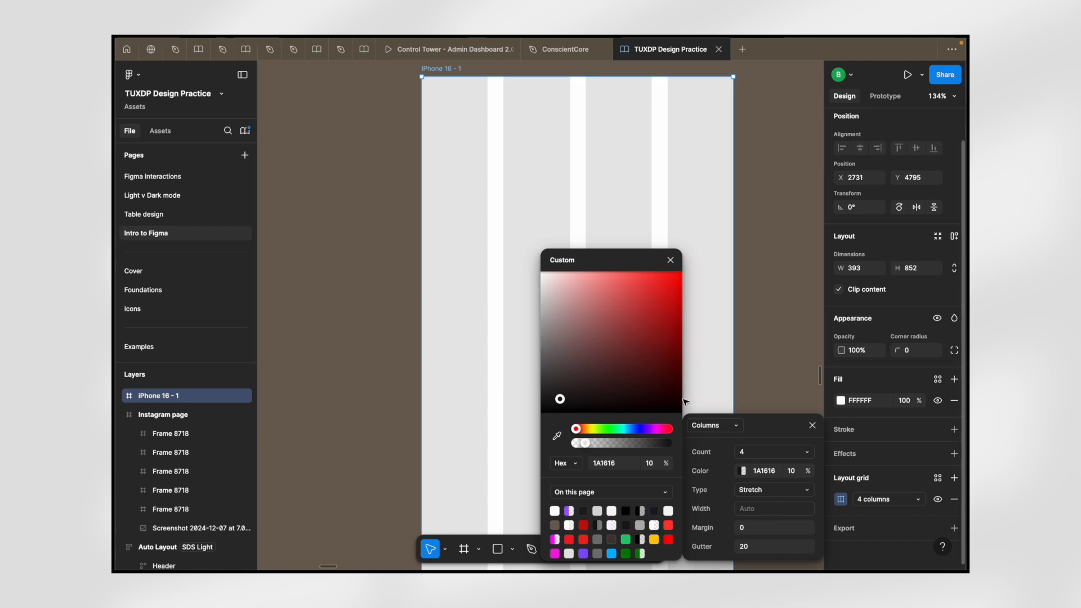
left_click(671, 260)
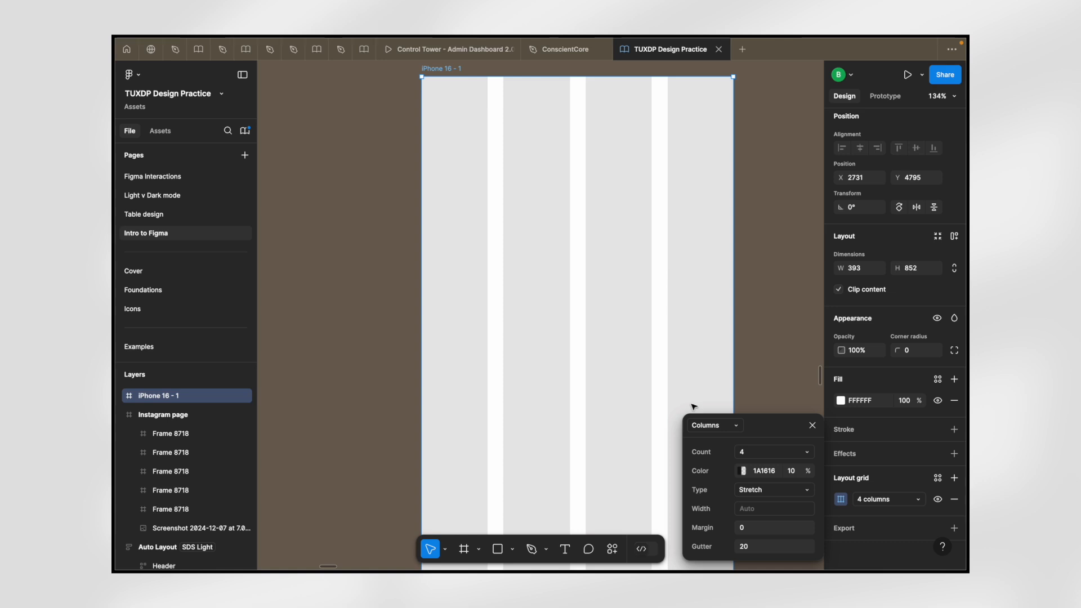
- Review the column alignment types and try Center on the 4-column grid
left_click(770, 491)
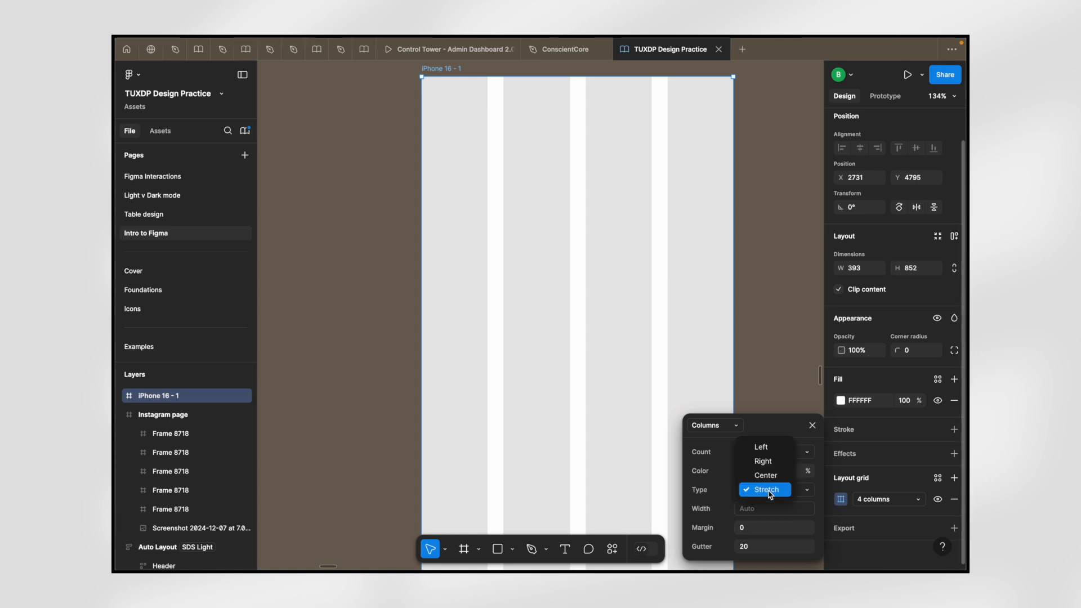
left_click(771, 491)
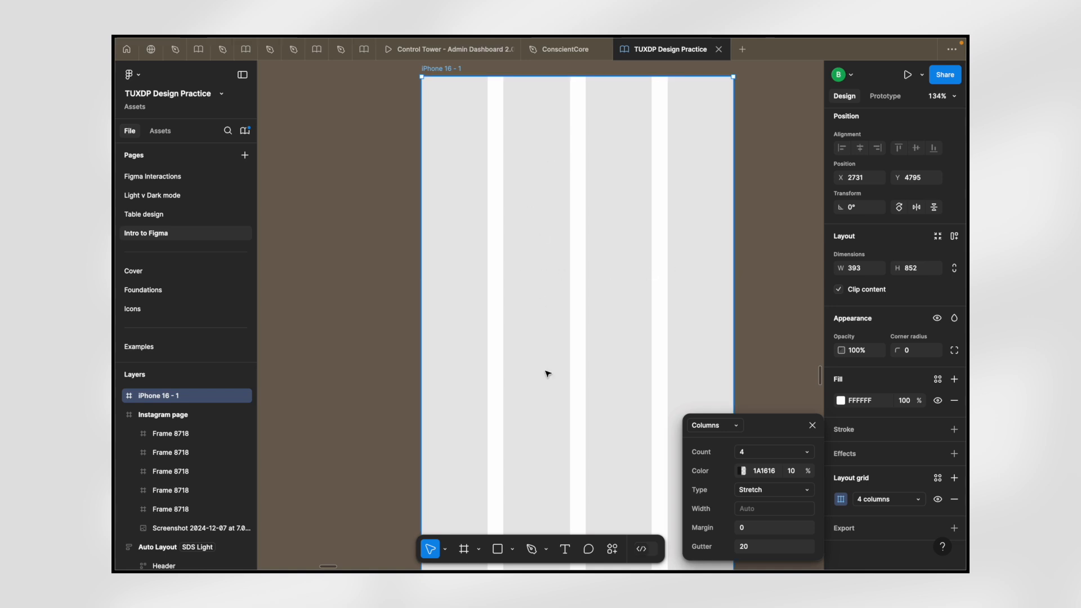
left_click(761, 490)
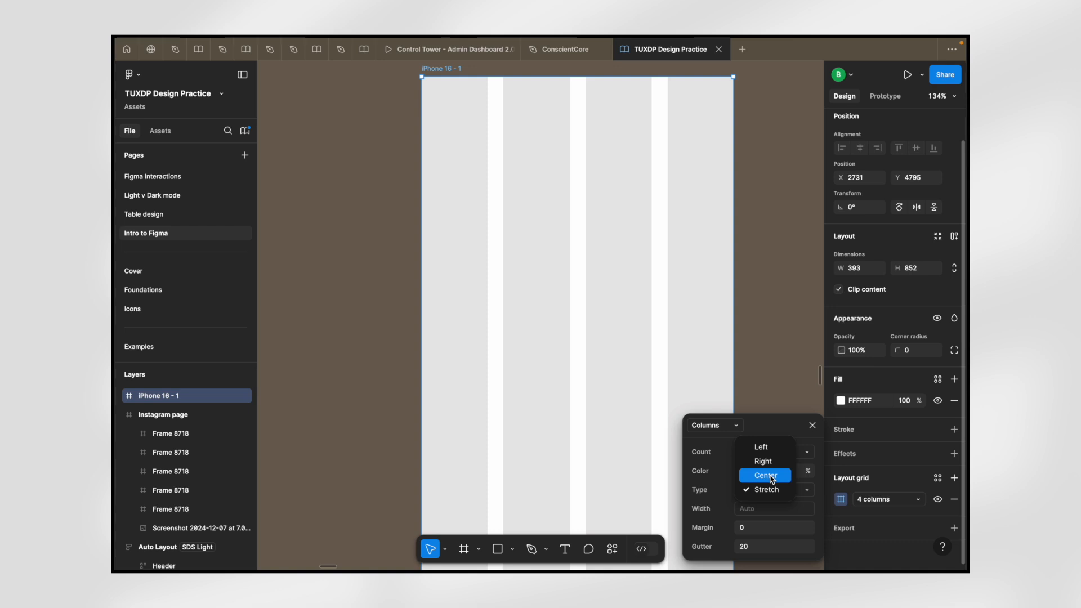
left_click(773, 478)
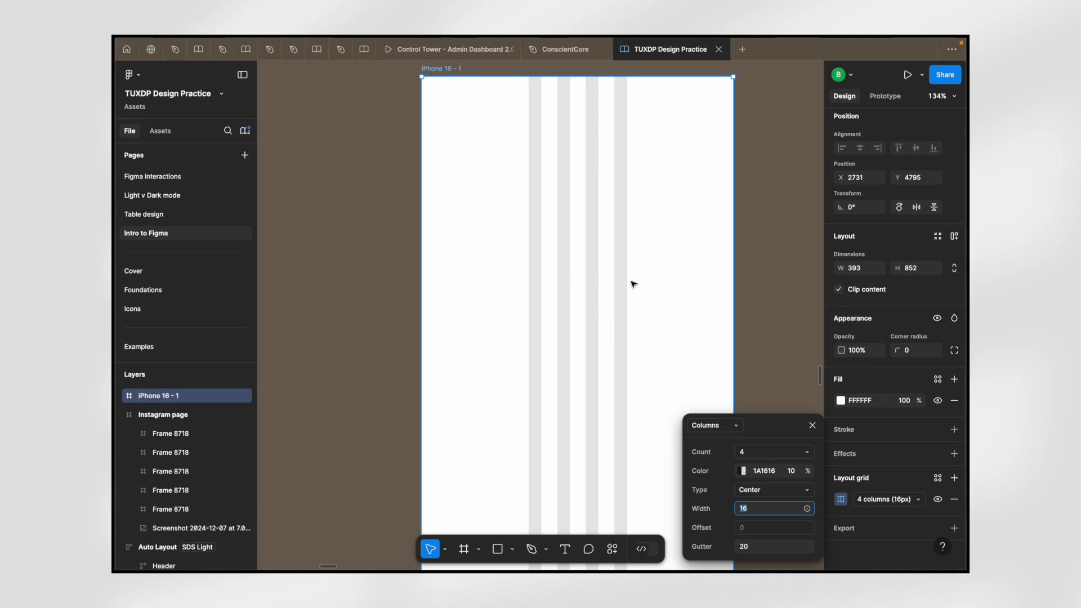
- Try column counts of 10 and 6 on the centered grid, and return the count to 4
left_click(750, 452)
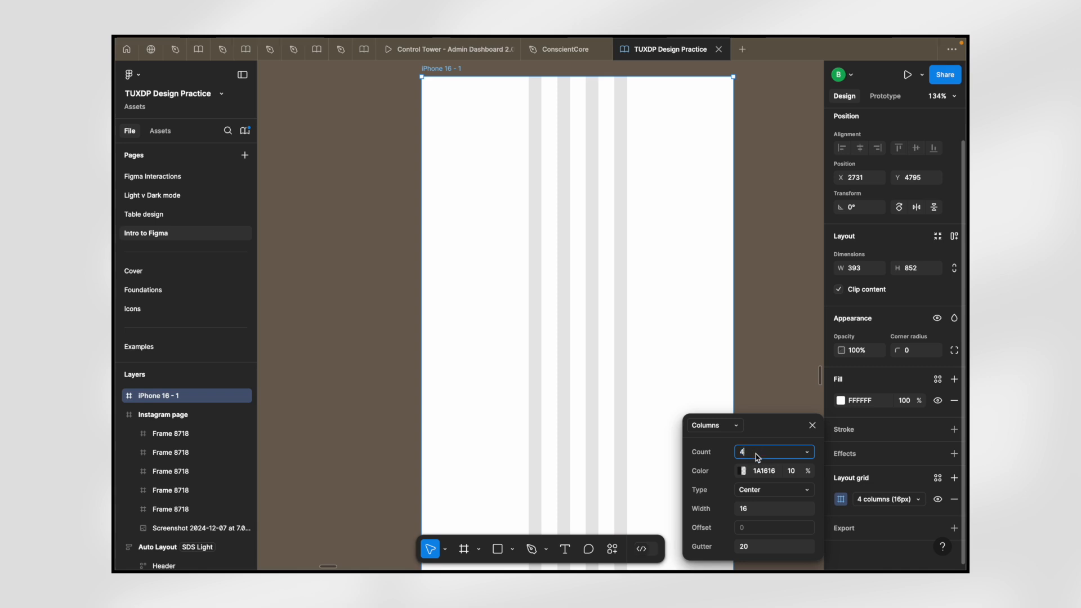
key("Return")
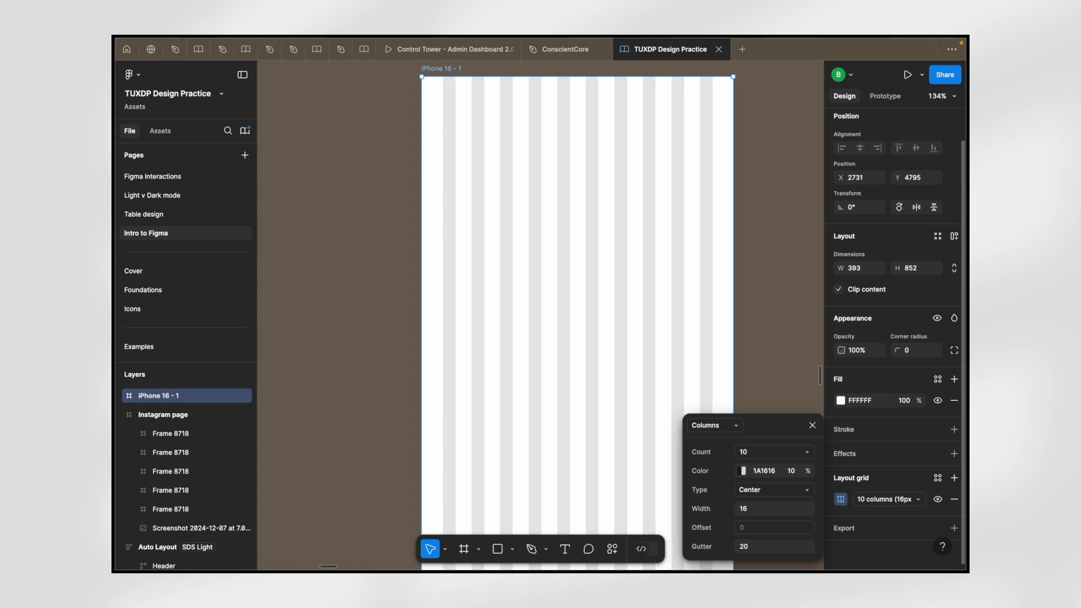
left_click(749, 453)
key("Return")
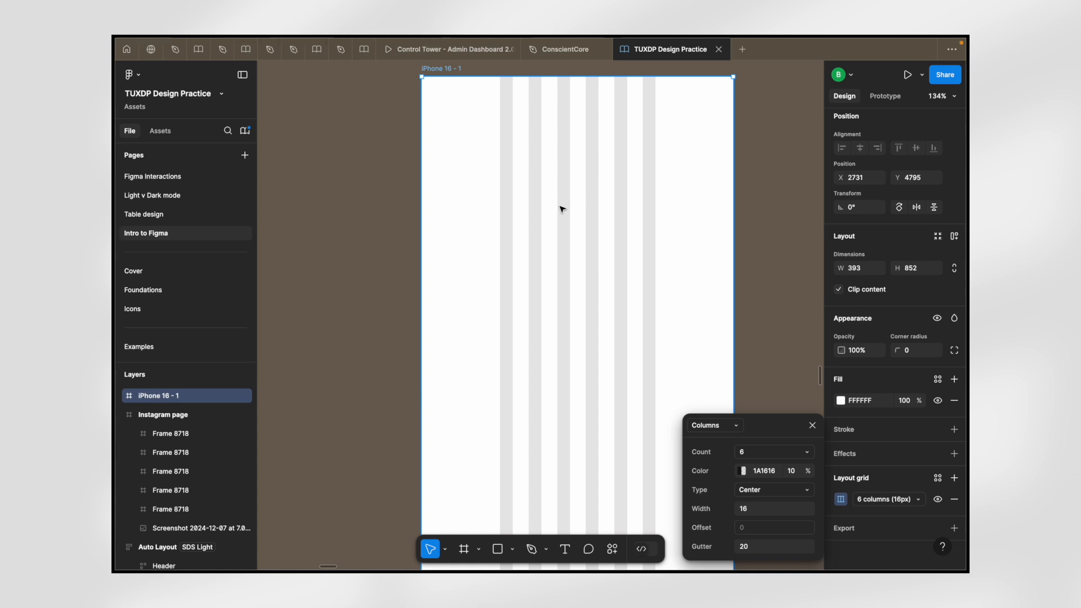
left_click(758, 454)
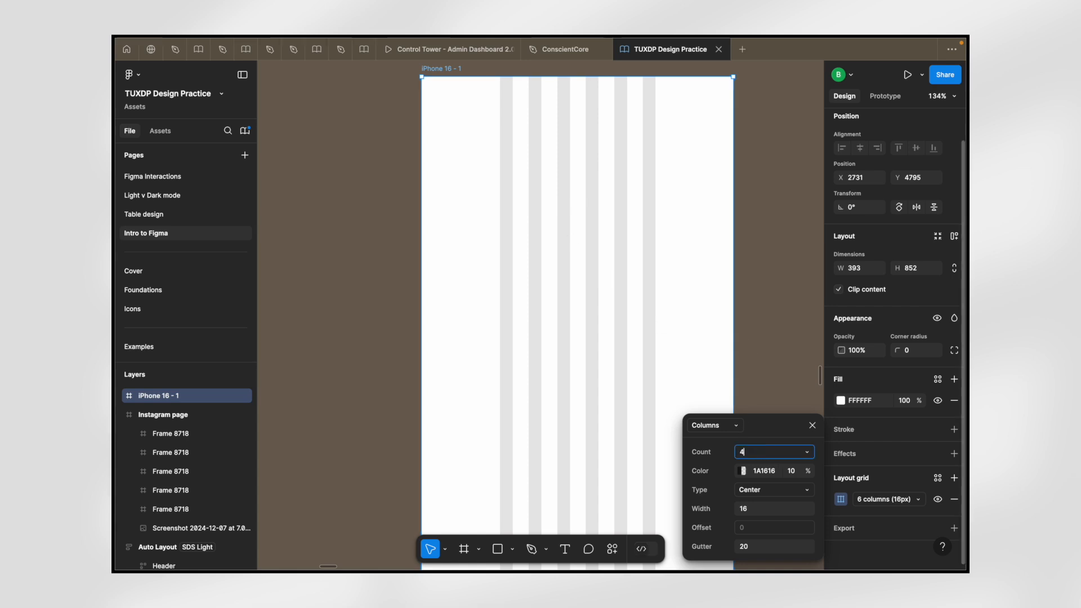
type("4")
key("Return")
- Try the Right and Left types on the column grid, and return the type to Stretch
left_click(766, 489)
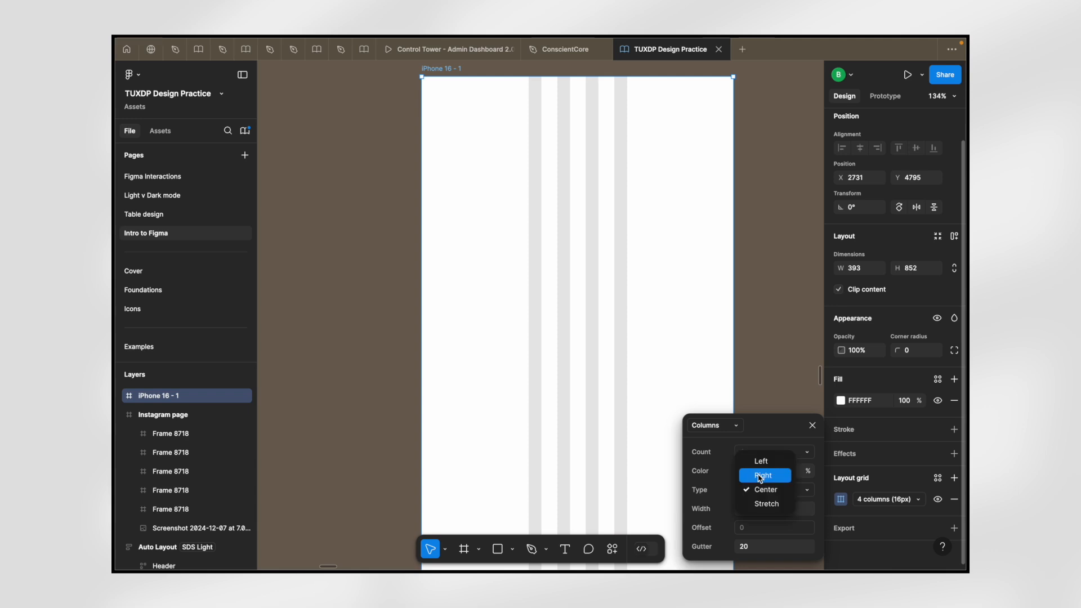
left_click(763, 476)
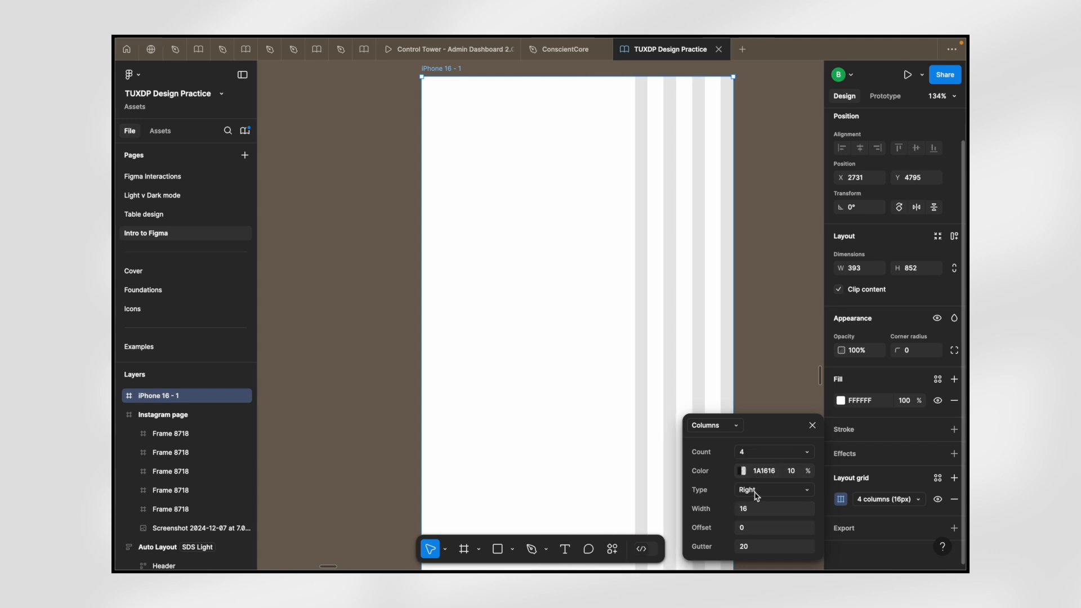
left_click(755, 494)
left_click(760, 477)
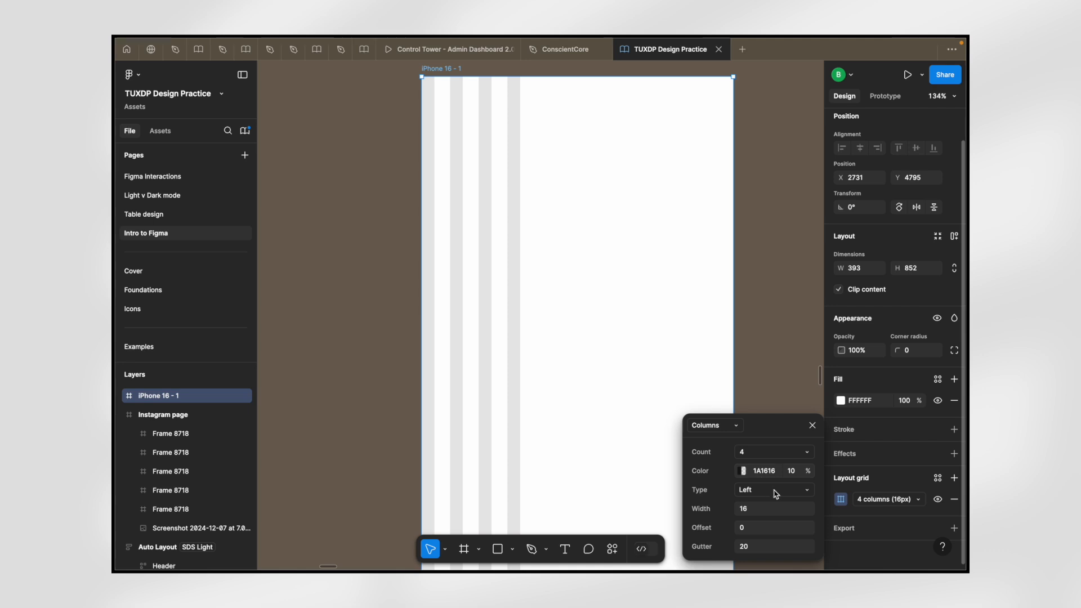
left_click(786, 492)
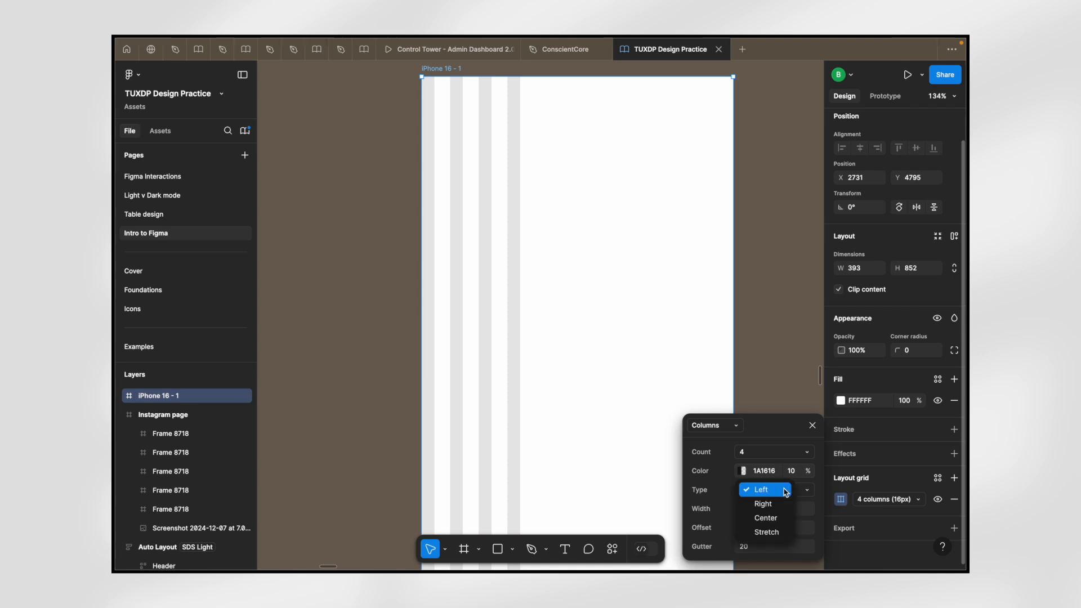
left_click(766, 533)
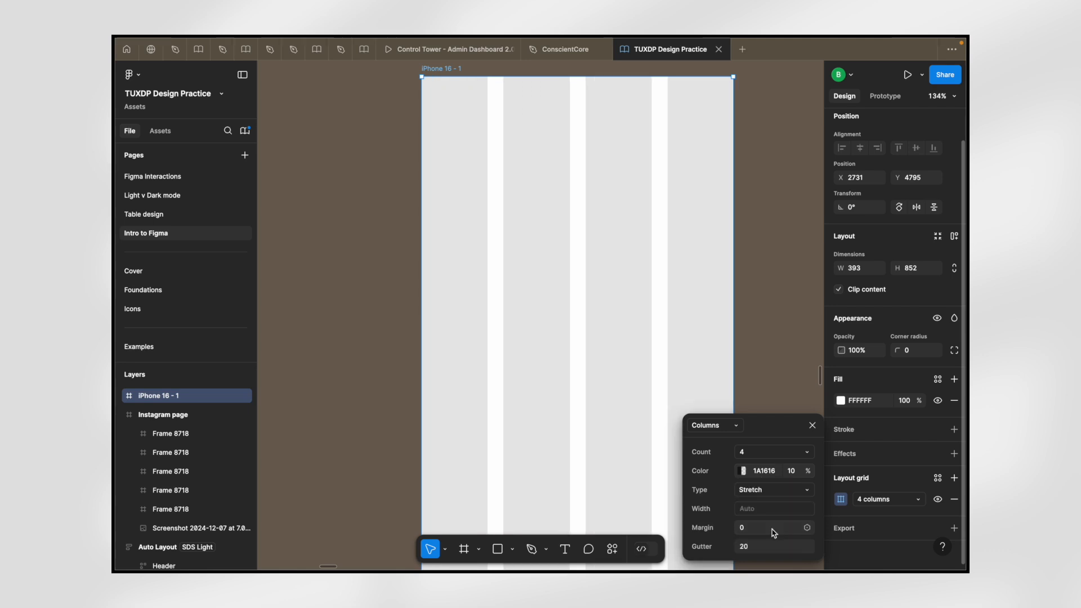
scroll(566, 174, "down", 3)
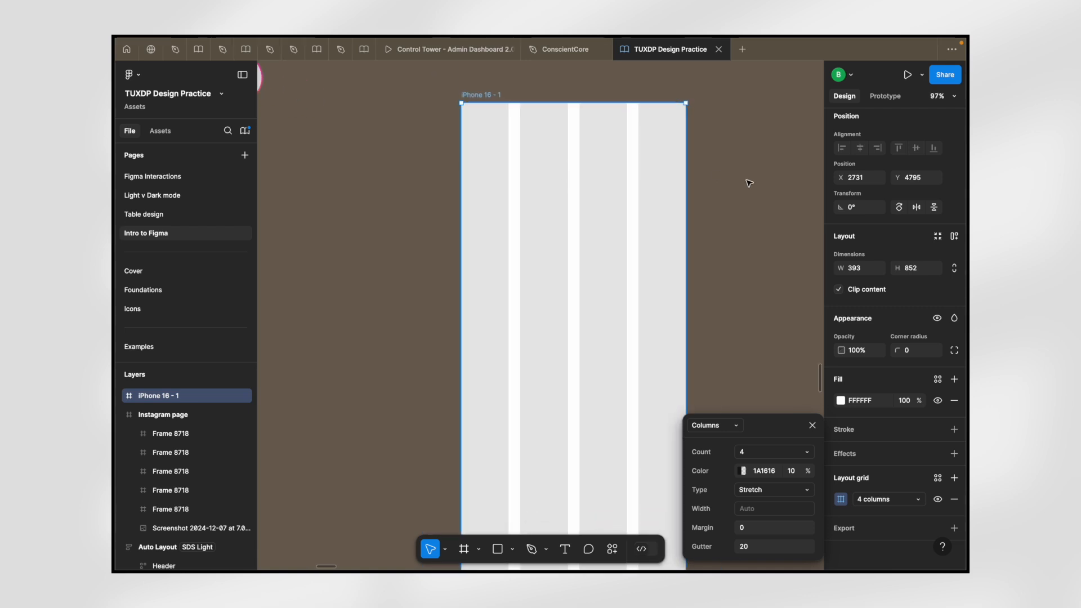
- Try the Center type with a column width of 40, and return the column grid's type to Stretch
left_click(762, 497)
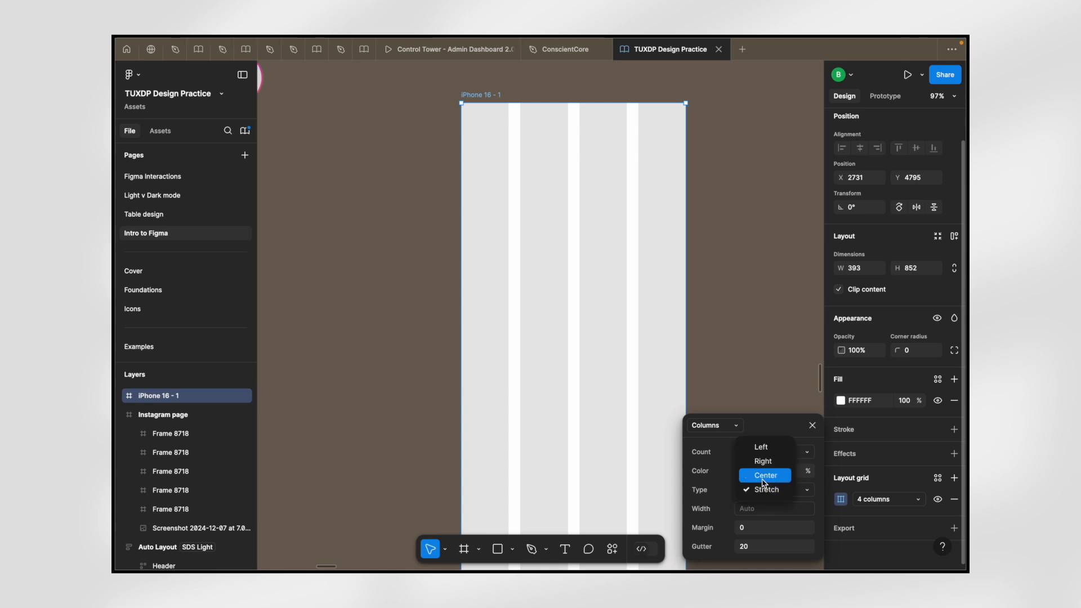
left_click(765, 476)
left_click(755, 512)
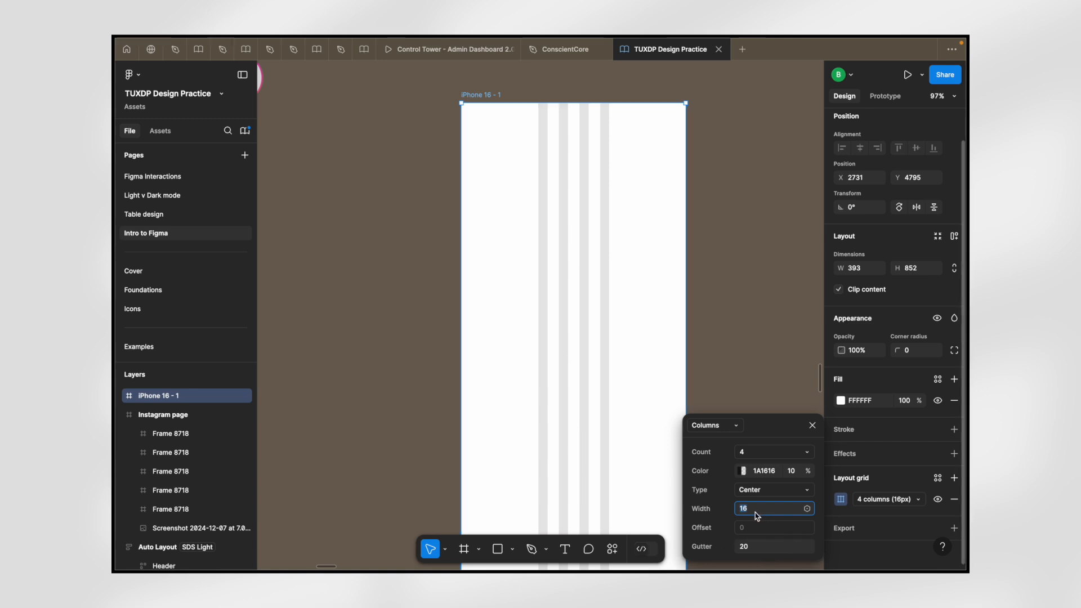
type("40")
key("Return")
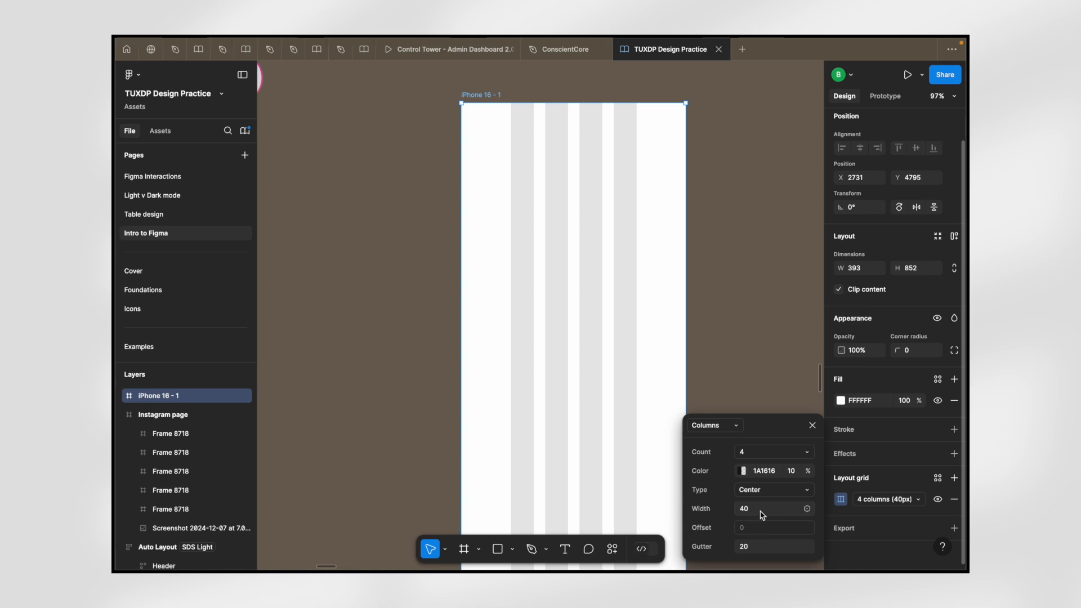
left_click(778, 499)
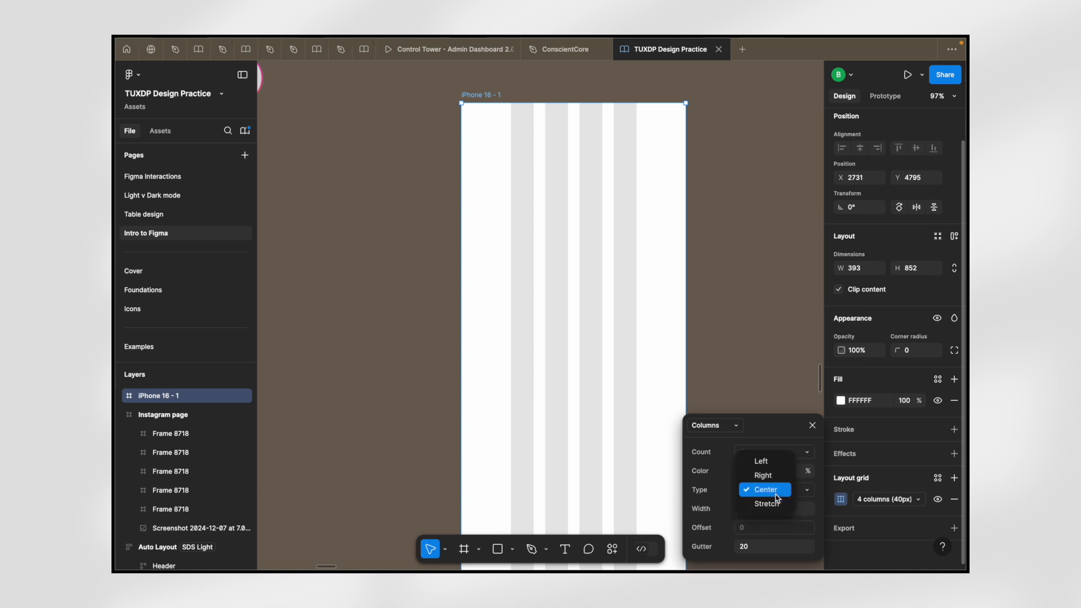
left_click(771, 505)
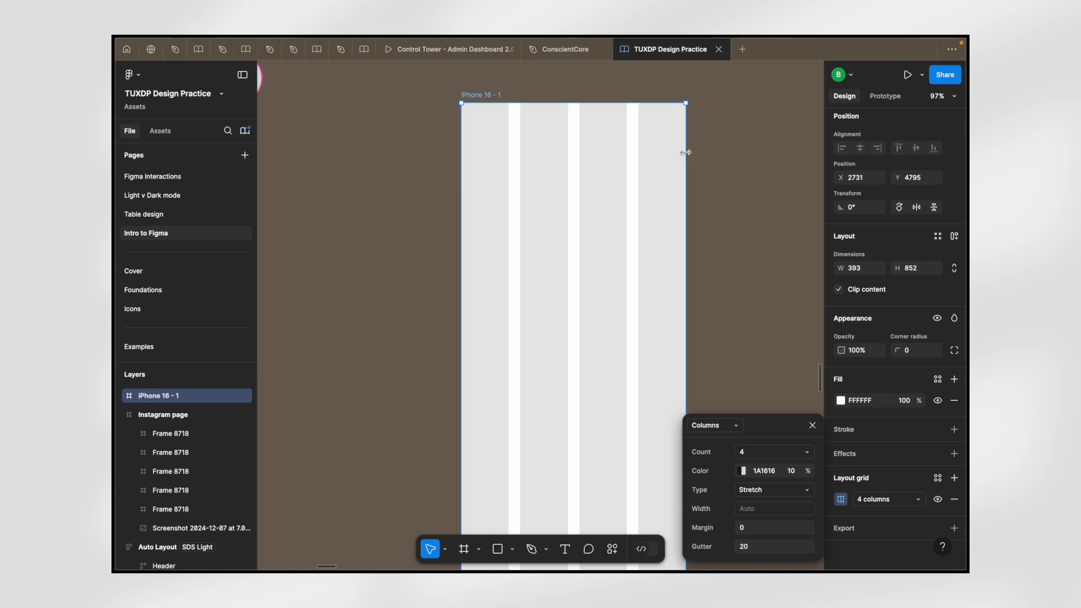
- Set the column grid's margin to 16 and inspect the spacing at both edges of the iPhone frame
left_click(761, 530)
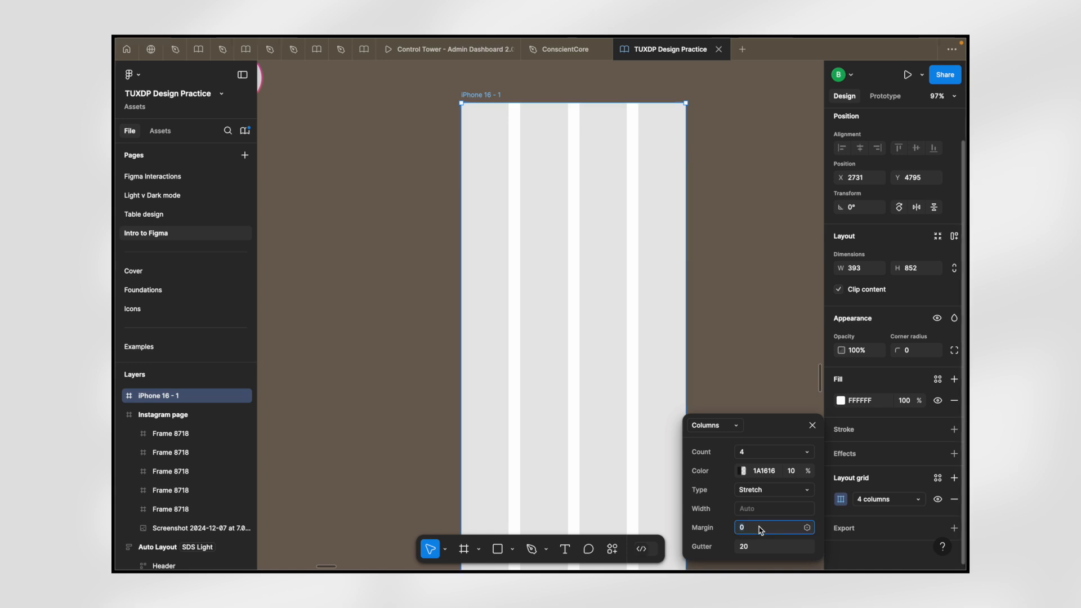
type("16")
key("Return")
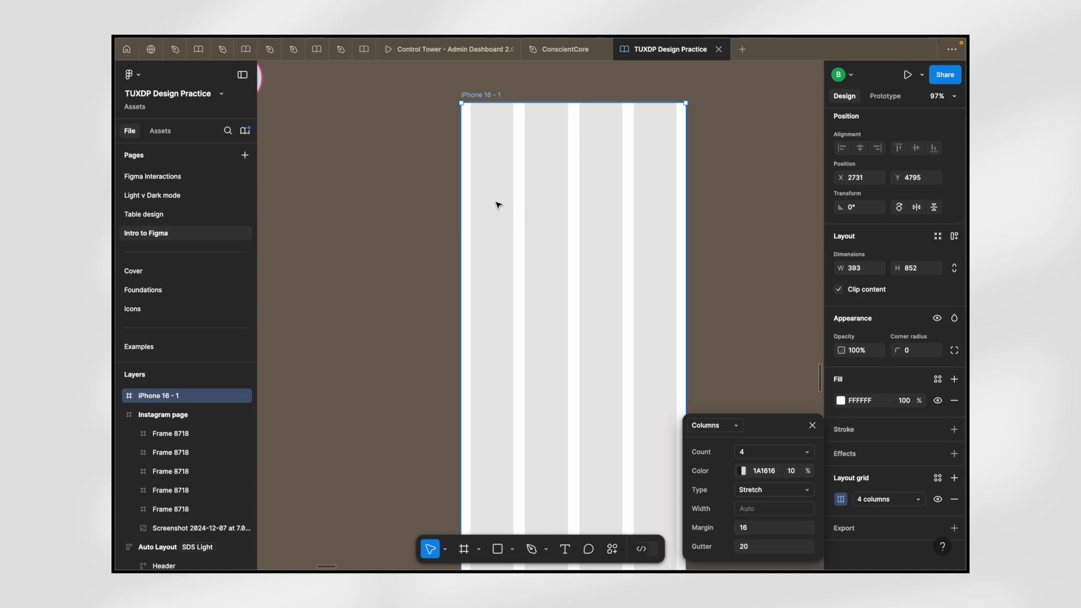
scroll(497, 204, "up", 5)
scroll(497, 203, "down", 3)
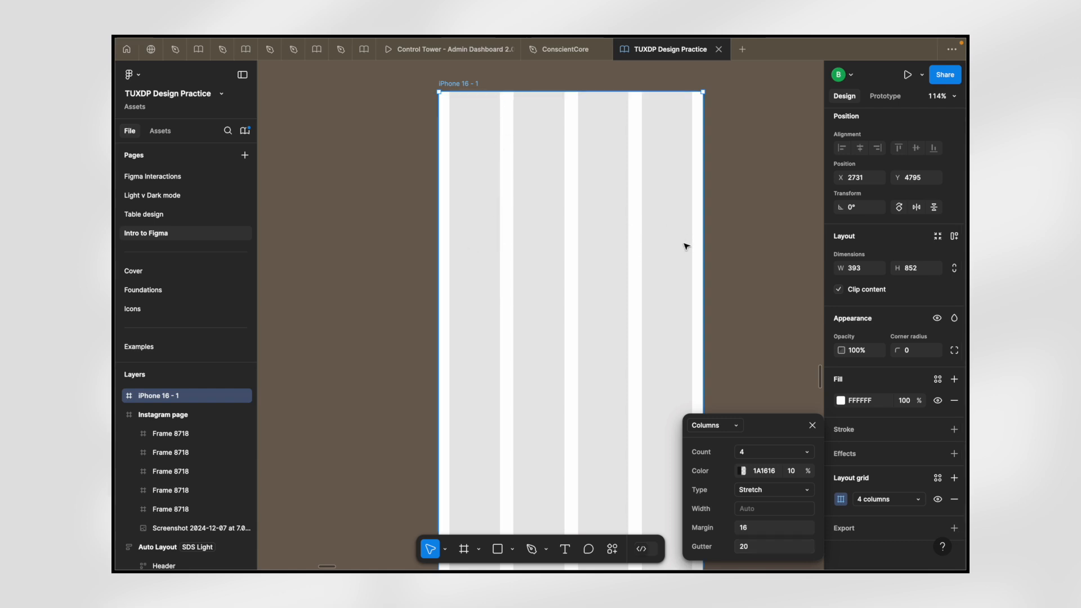
- Set the column grid's gutter to 16 and close the grid settings
left_click(757, 548)
type("16")
key("Return")
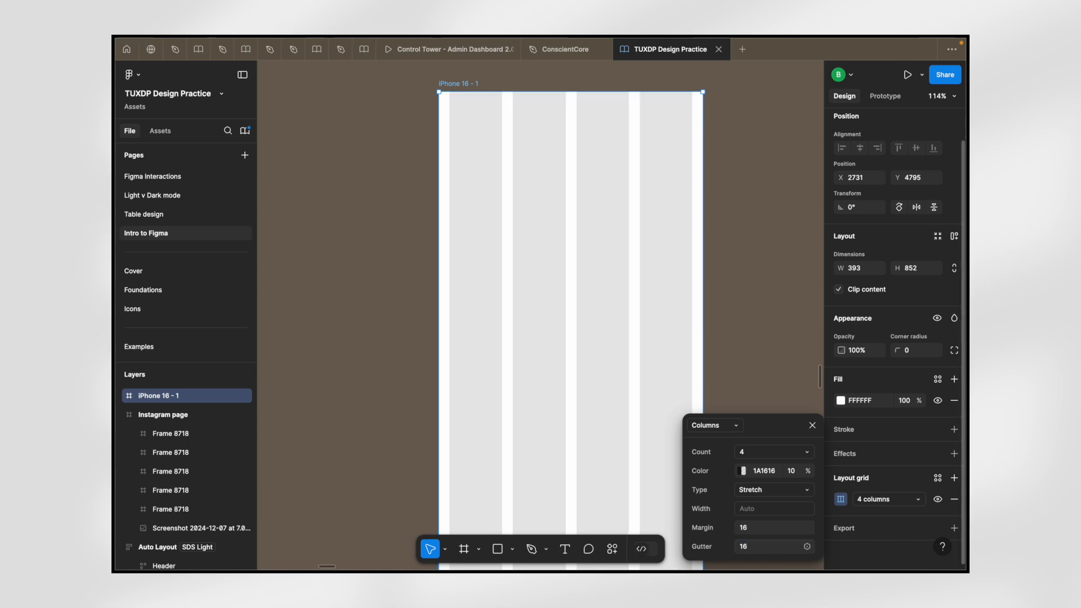
scroll(562, 242, "down", 5)
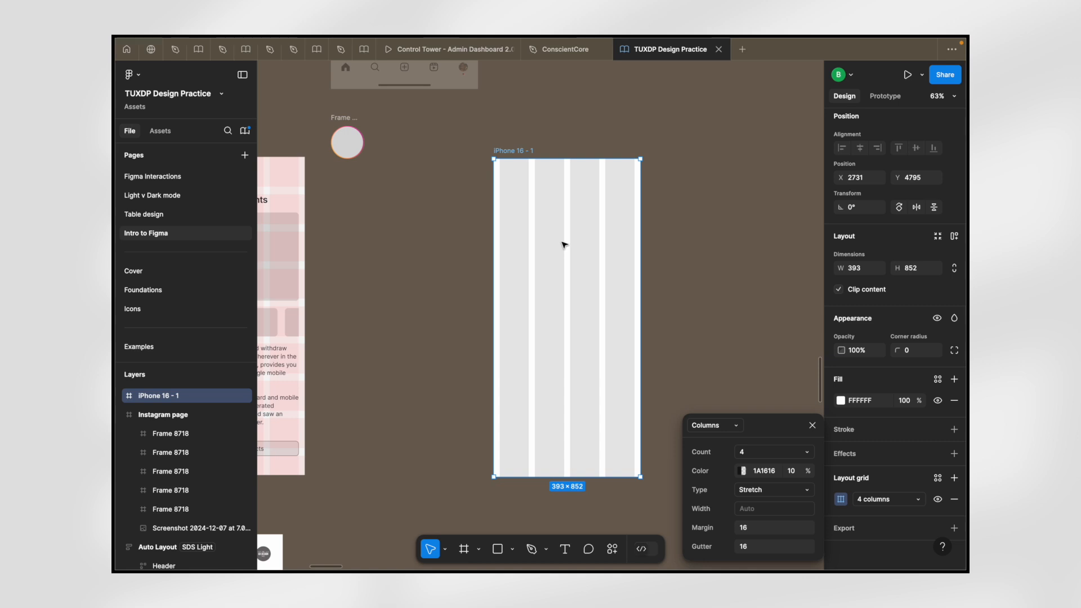
scroll(564, 244, "up", 3)
scroll(559, 186, "down", 3)
scroll(559, 186, "right", 2)
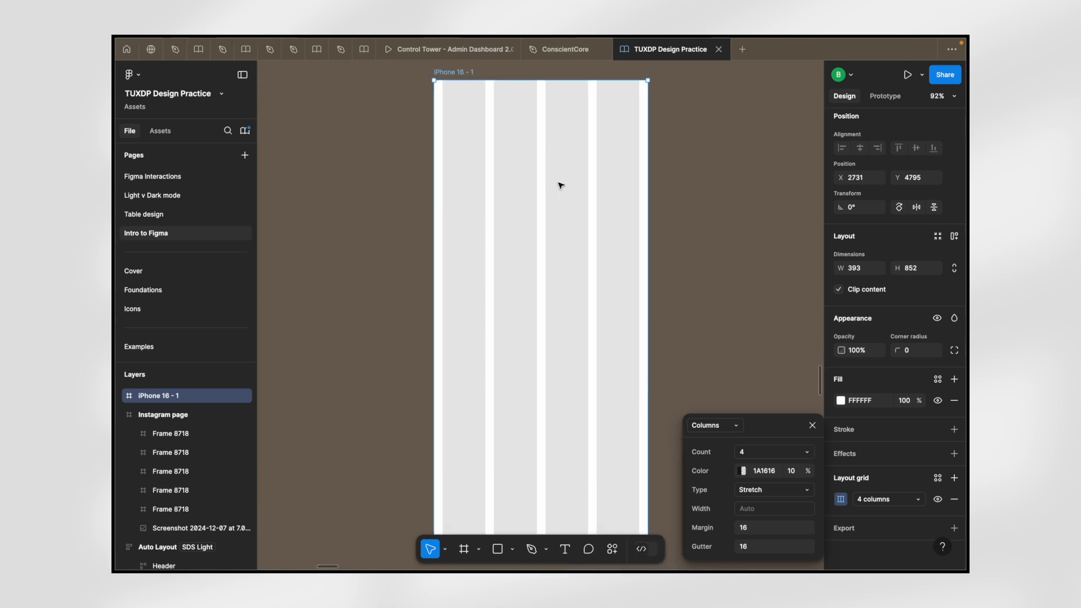
left_click(813, 426)
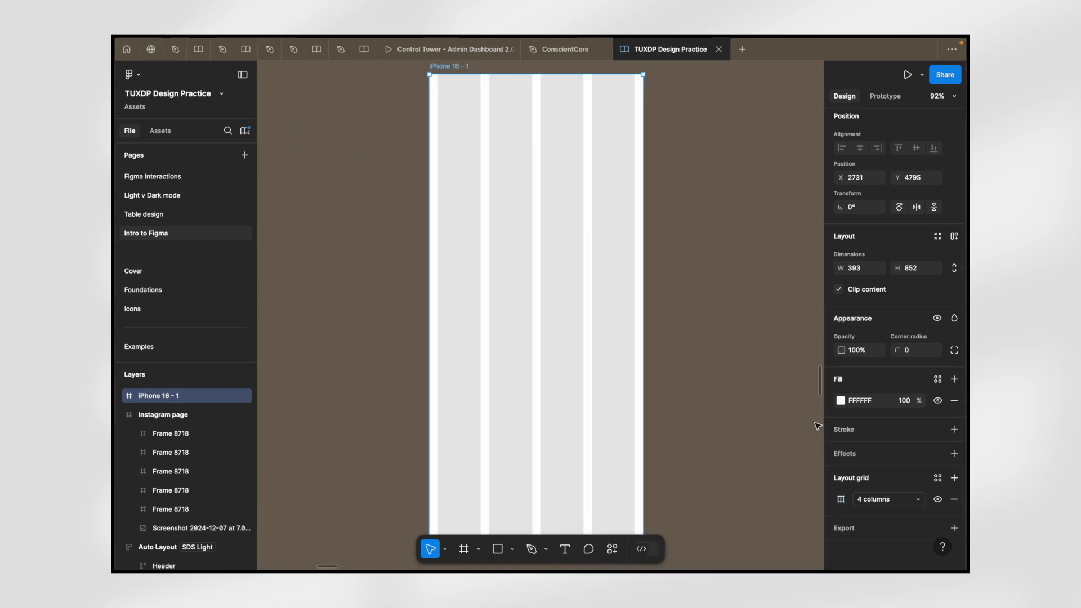
- Draw two frames across all four columns within the margins of the iPhone frame, about 361 × 142 and 361 × 172
scroll(538, 274, "down", 3)
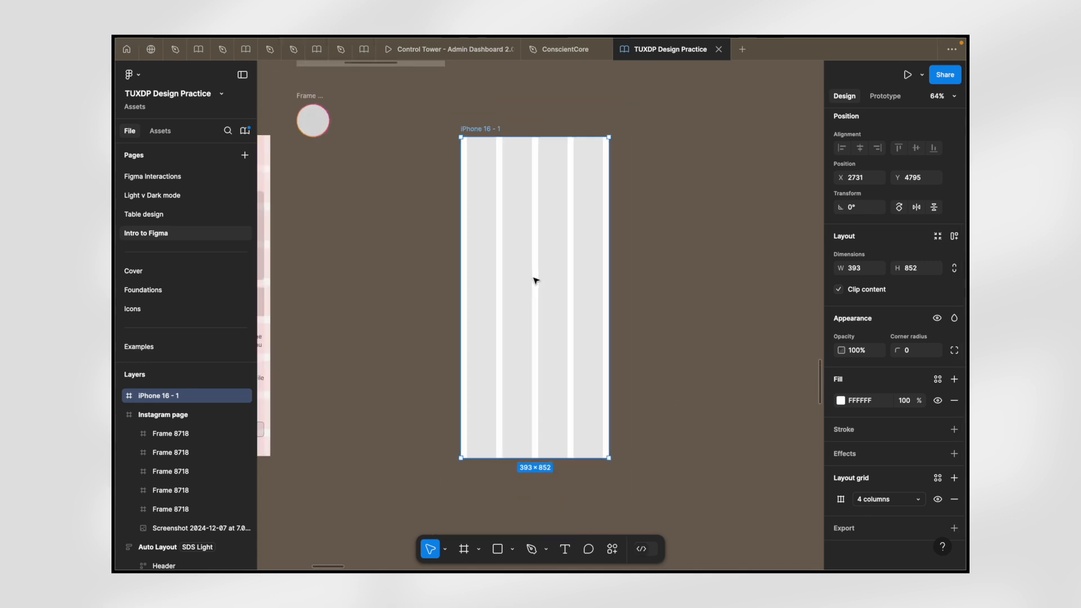
scroll(493, 203, "up", 3)
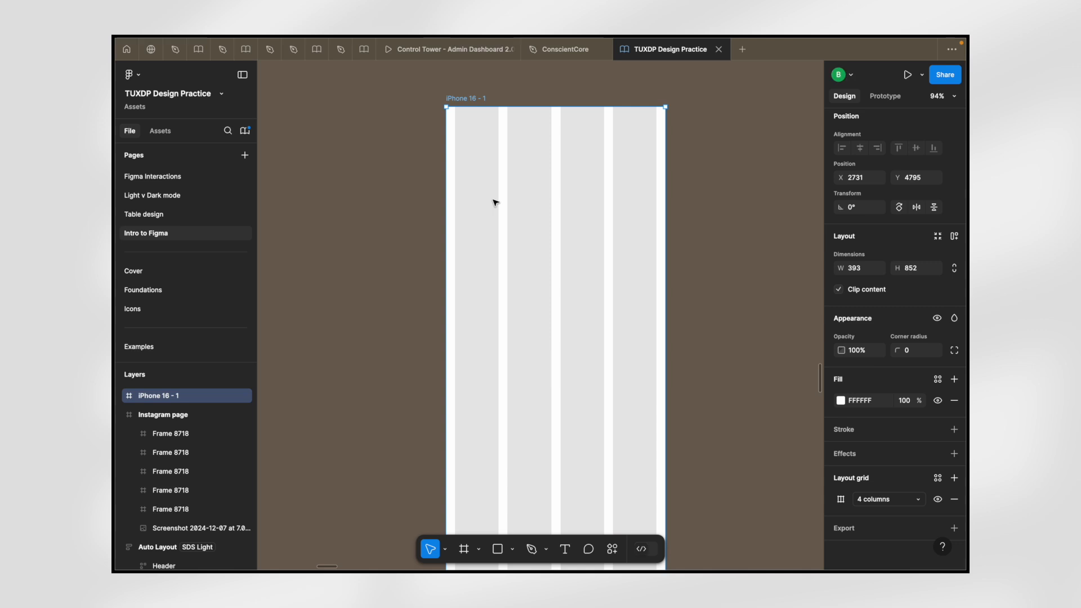
key("f")
left_click_drag(456, 165, 657, 244)
key("f")
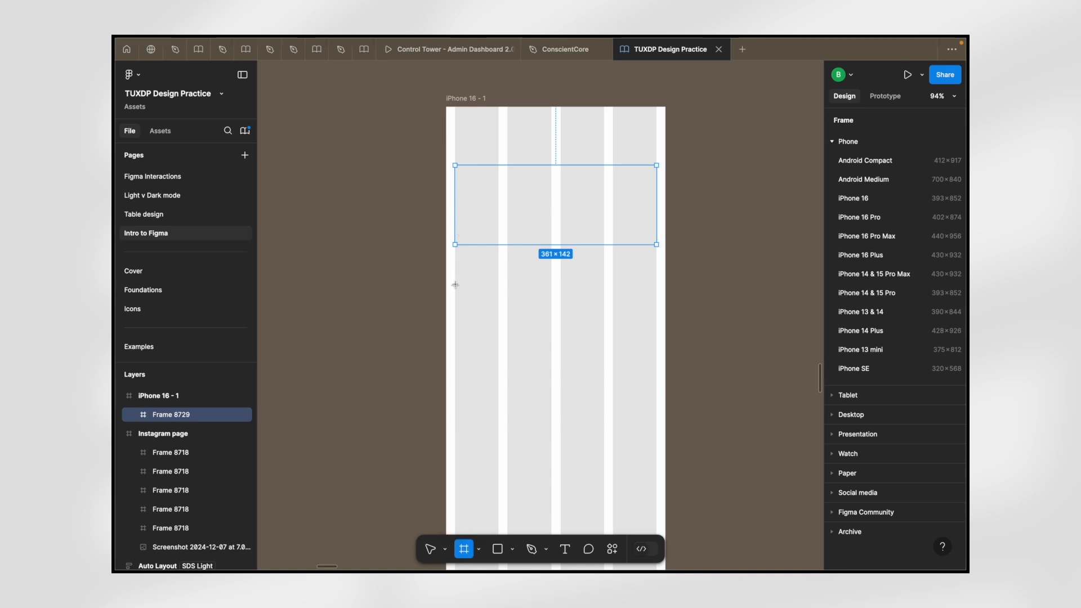
left_click_drag(455, 283, 653, 379)
left_click_drag(538, 323, 540, 320)
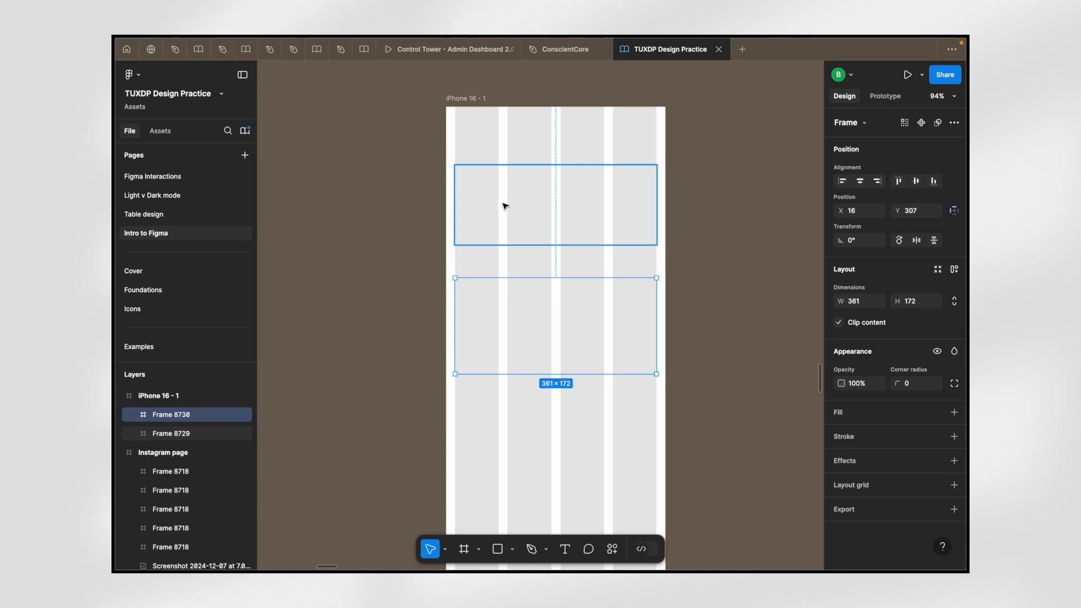
- Narrow the upper inner frame to span the last three columns, about 267 wide
left_click(504, 206)
scroll(509, 189, "up", 5)
left_click_drag(455, 194, 506, 179)
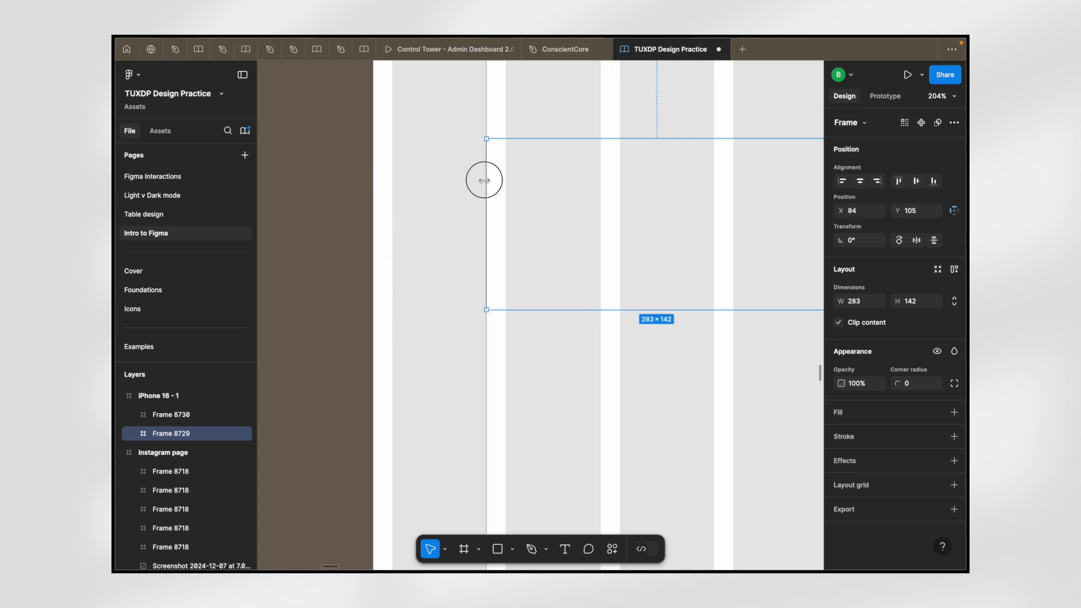
key("shift+1")
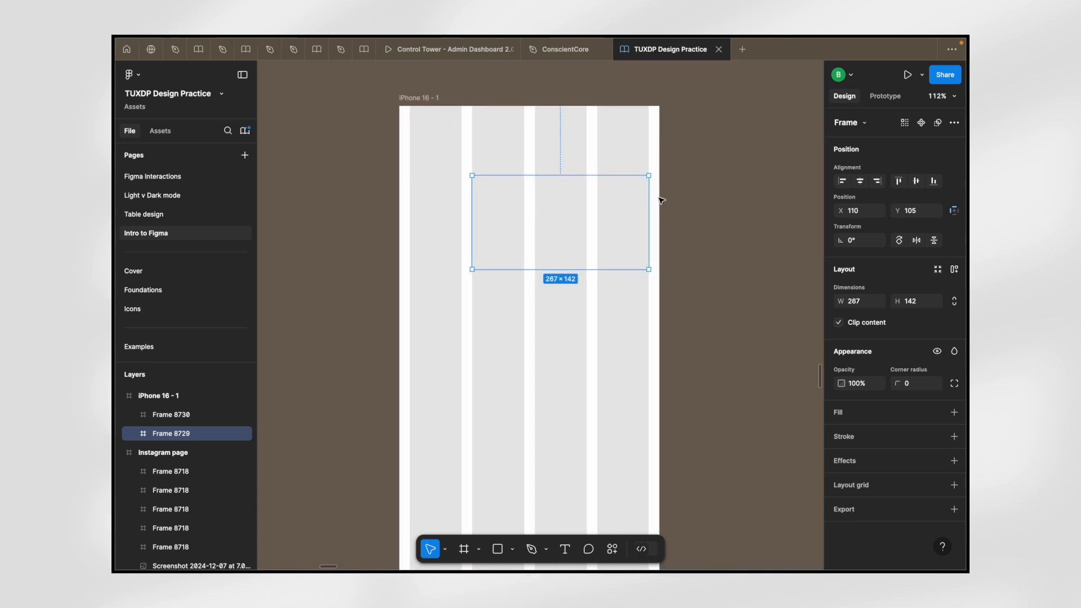
mouse_move(649, 198)
left_mouse_down()
mouse_move(637, 198)
mouse_move(649, 196)
left_mouse_up()
left_click_drag(663, 184, 688, 179)
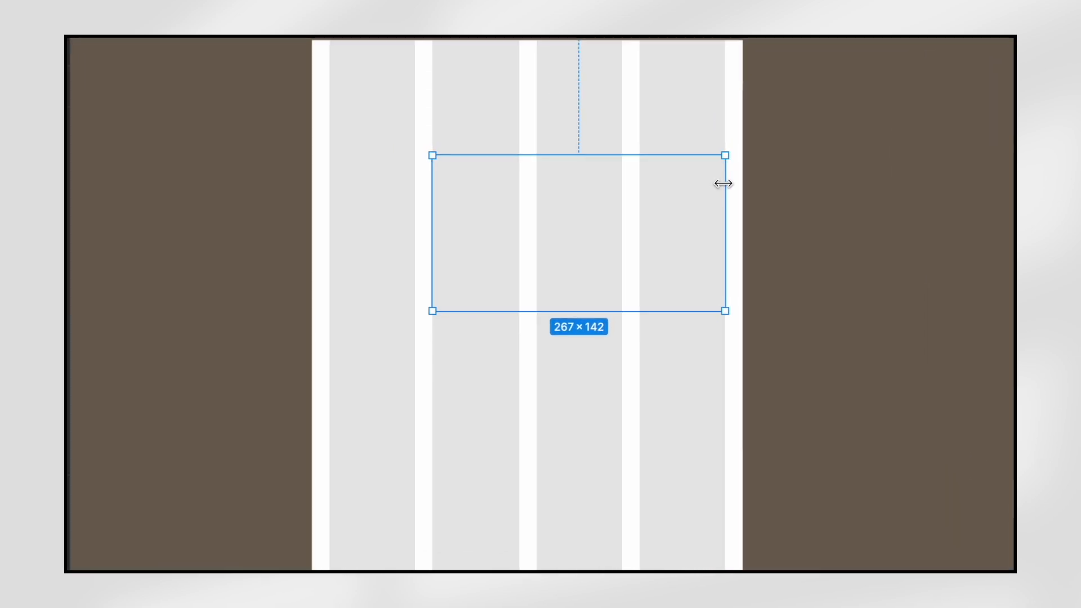
- Widen the inner frame back across all four columns to 361, and delete it
left_click_drag(423, 181, 311, 180)
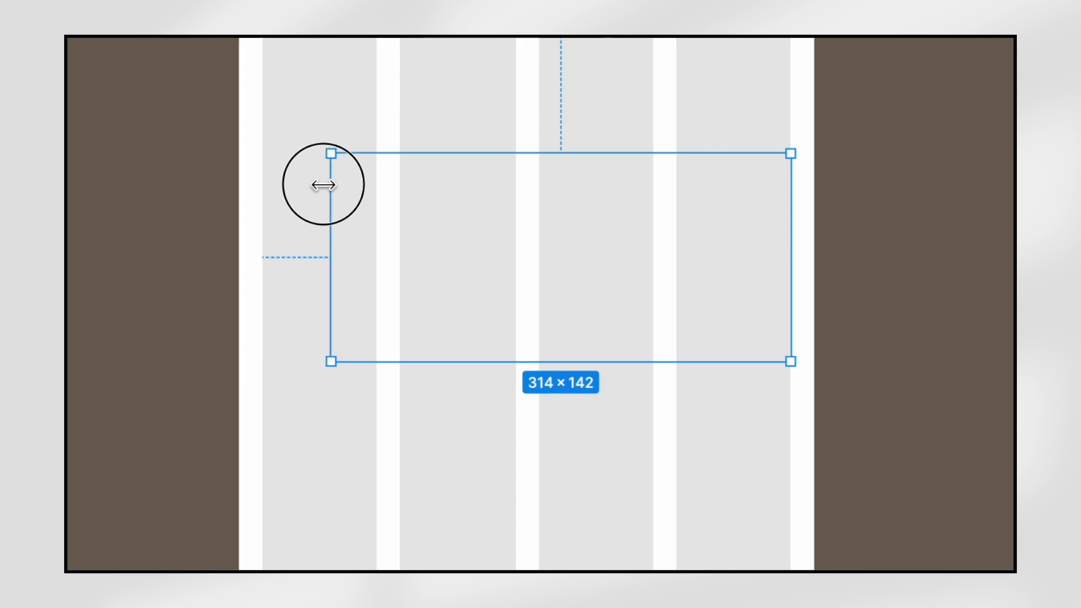
scroll(520, 232, "left", 1)
mouse_move(520, 231)
left_mouse_down()
mouse_move(519, 248)
mouse_move(520, 237)
left_mouse_up()
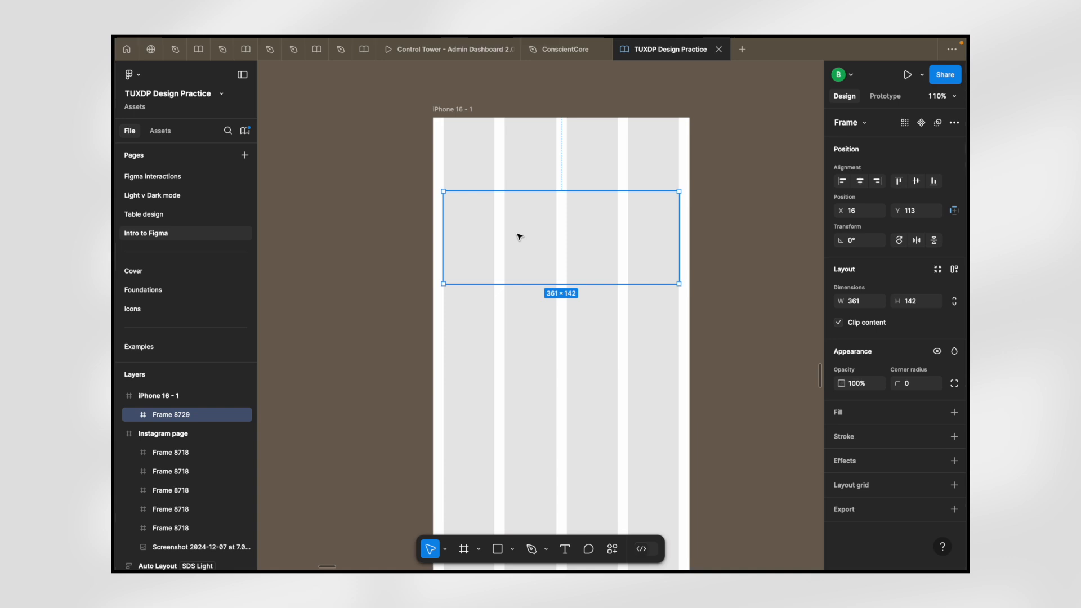
key("Delete")
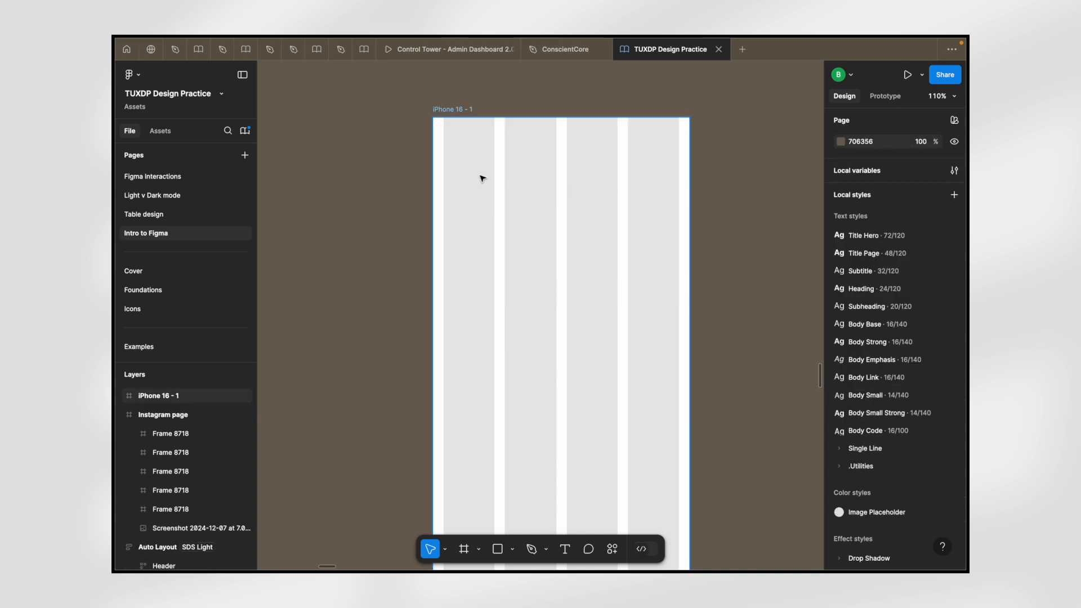
- Add a second layout grid to the iPhone 16 frame and change it to Rows
left_click(459, 110)
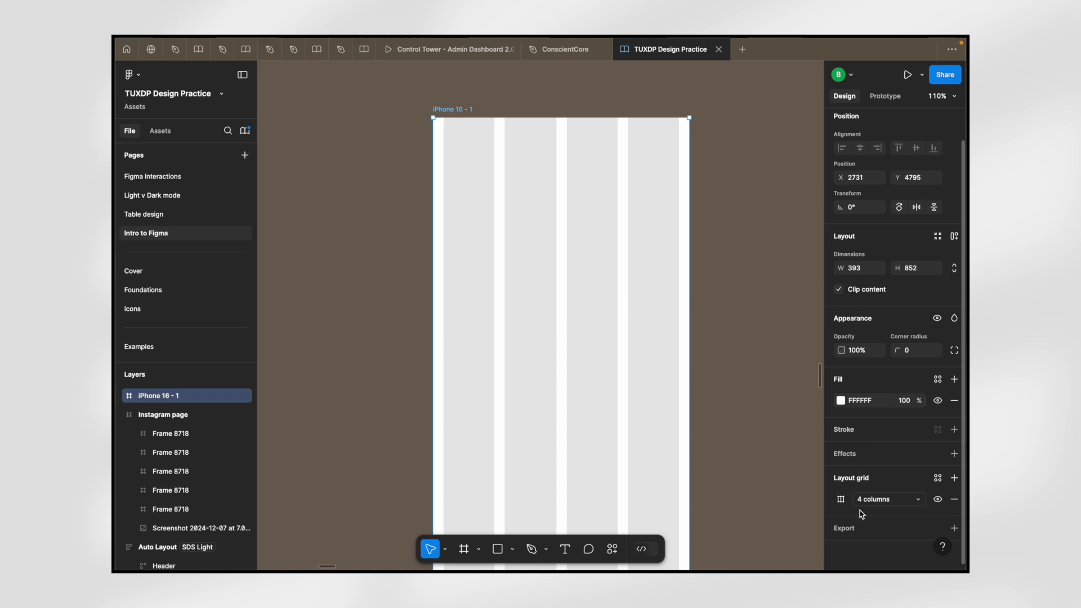
left_click(955, 478)
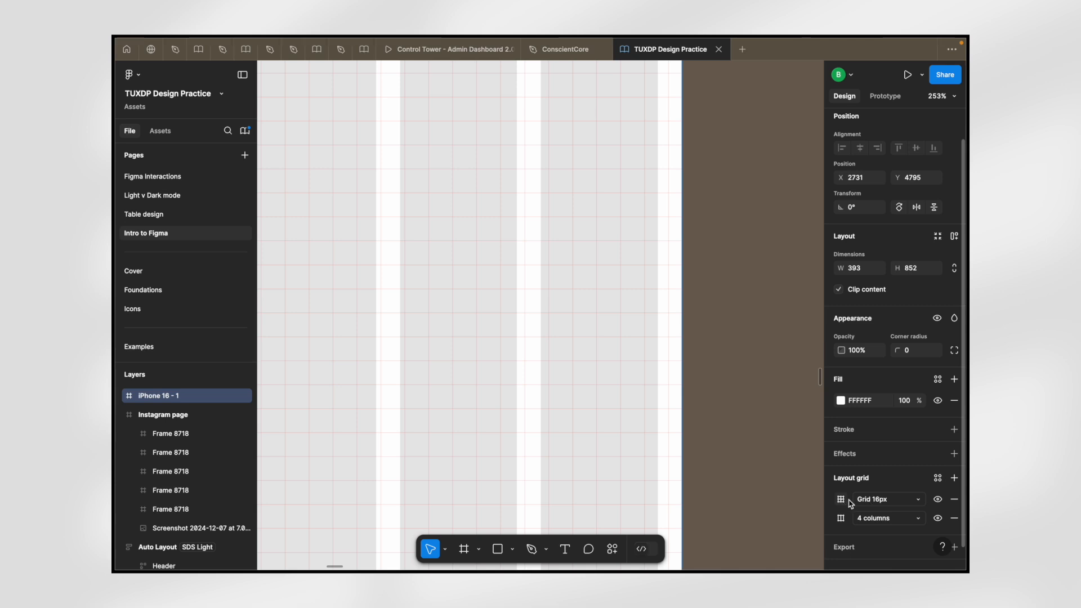
left_click(870, 501)
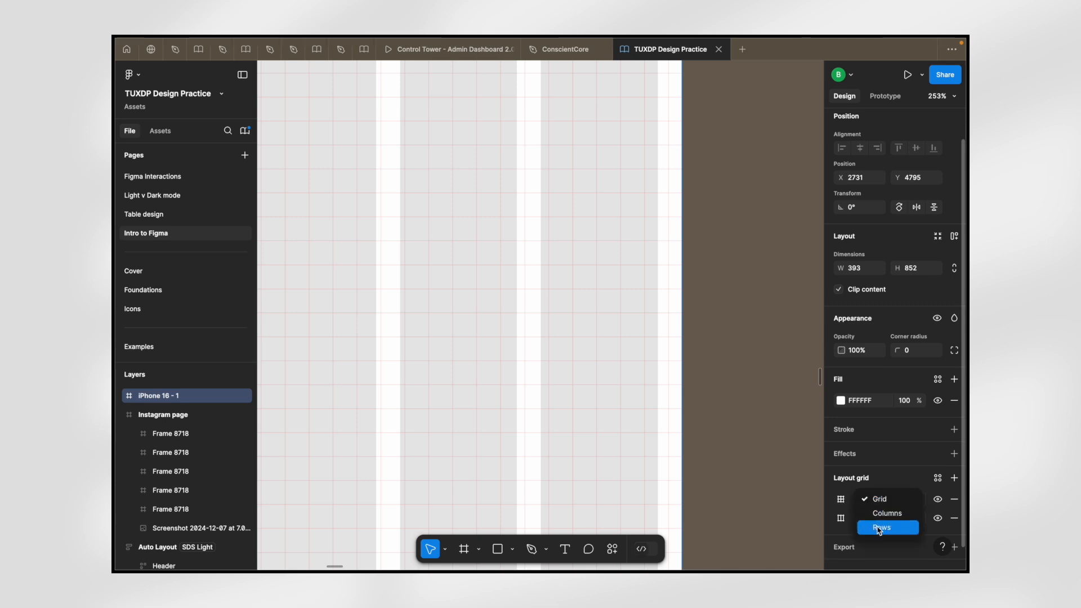
left_click(879, 528)
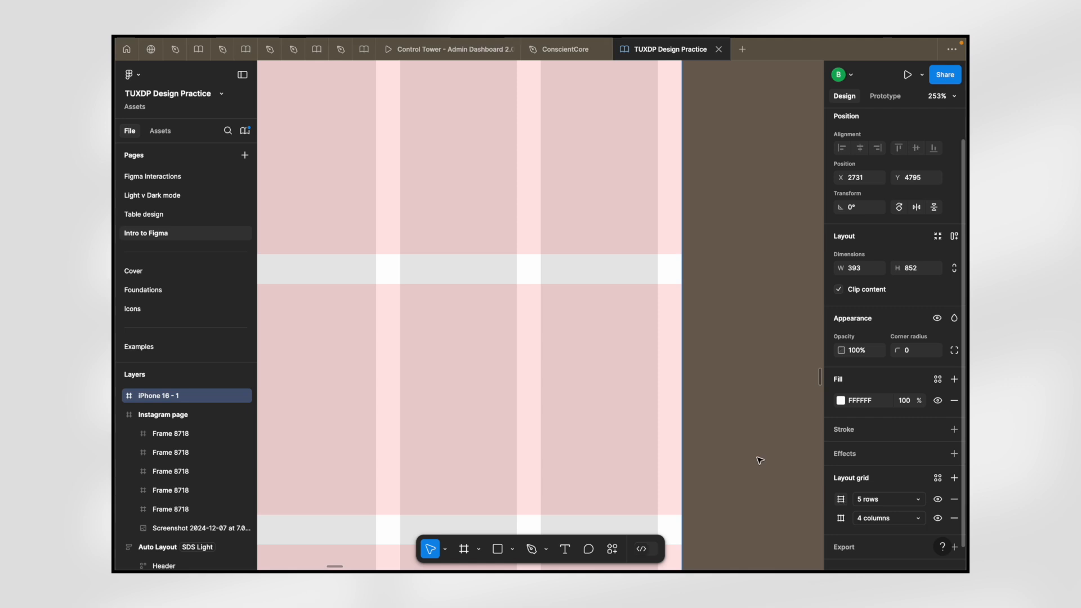
scroll(568, 279, "down", 3)
scroll(568, 279, "down", 3)
key("shift+2")
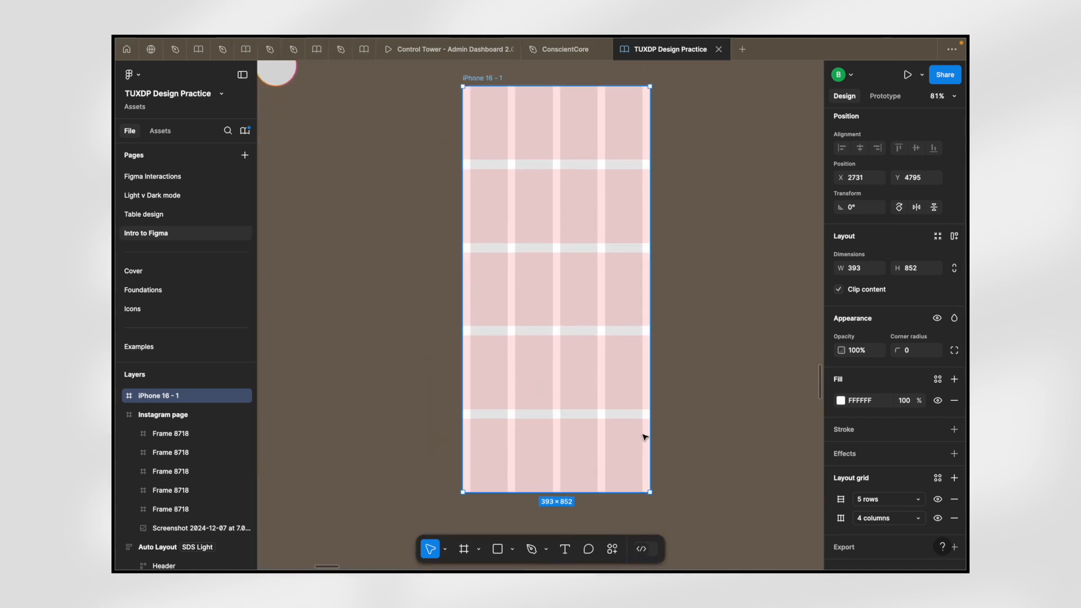
- Set the row grid's count to Auto
left_click(841, 501)
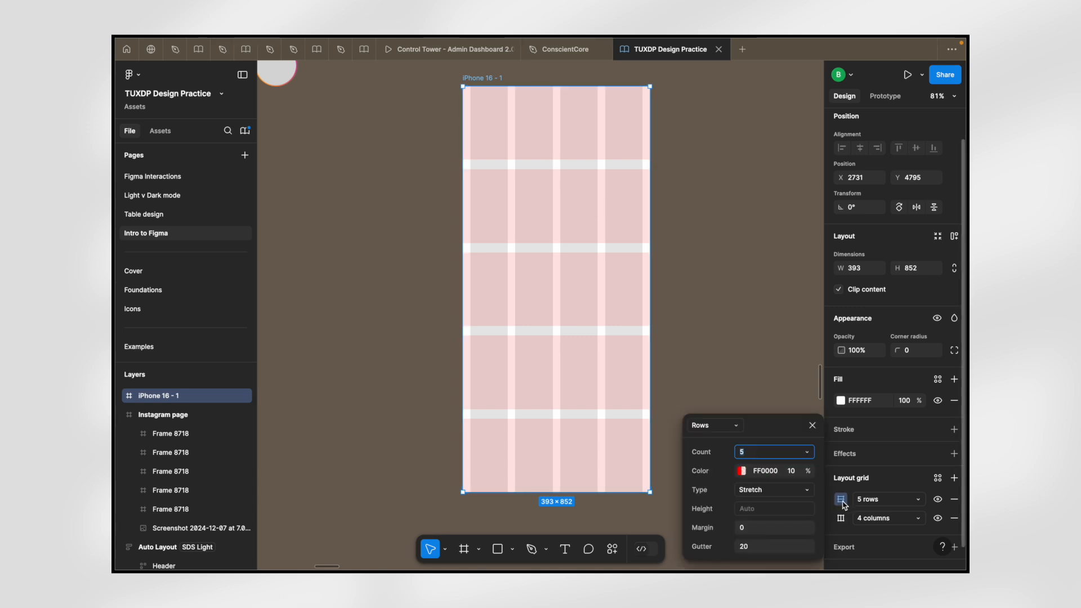
left_click(732, 426)
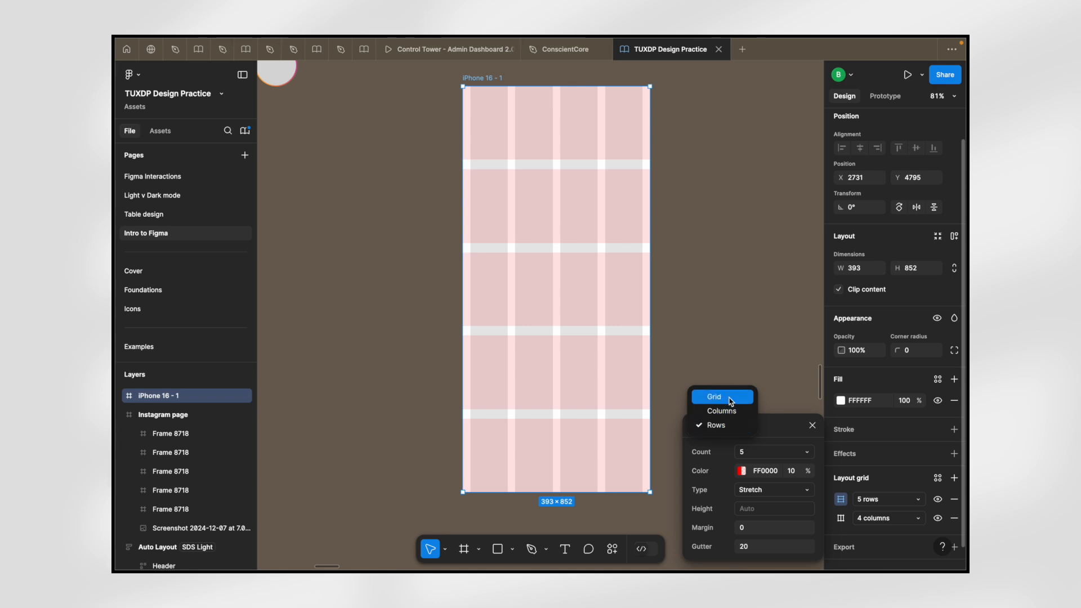
left_click(780, 427)
left_click(760, 455)
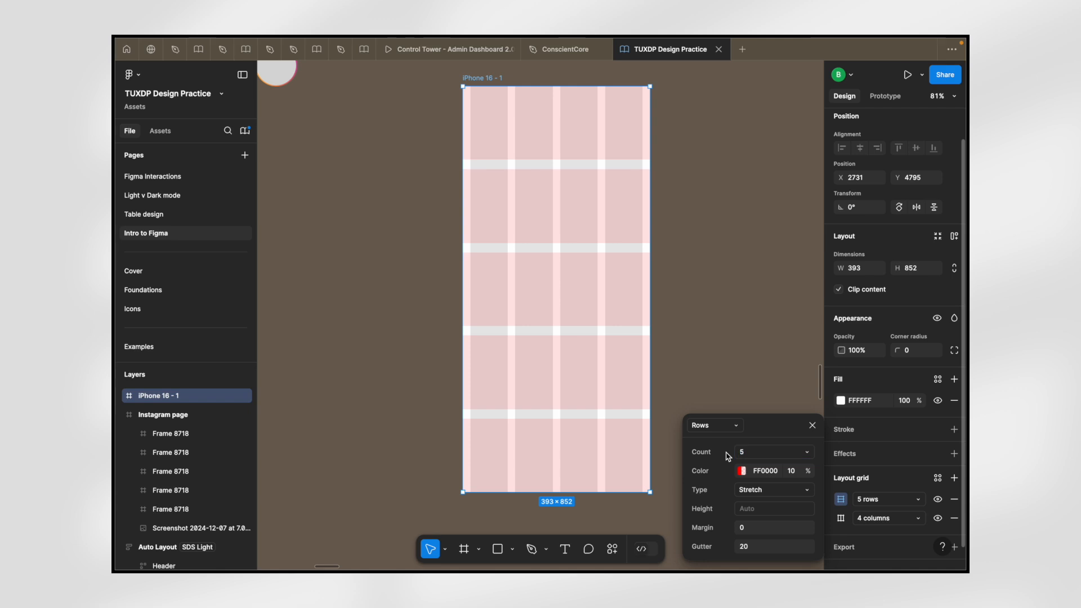
left_click(807, 452)
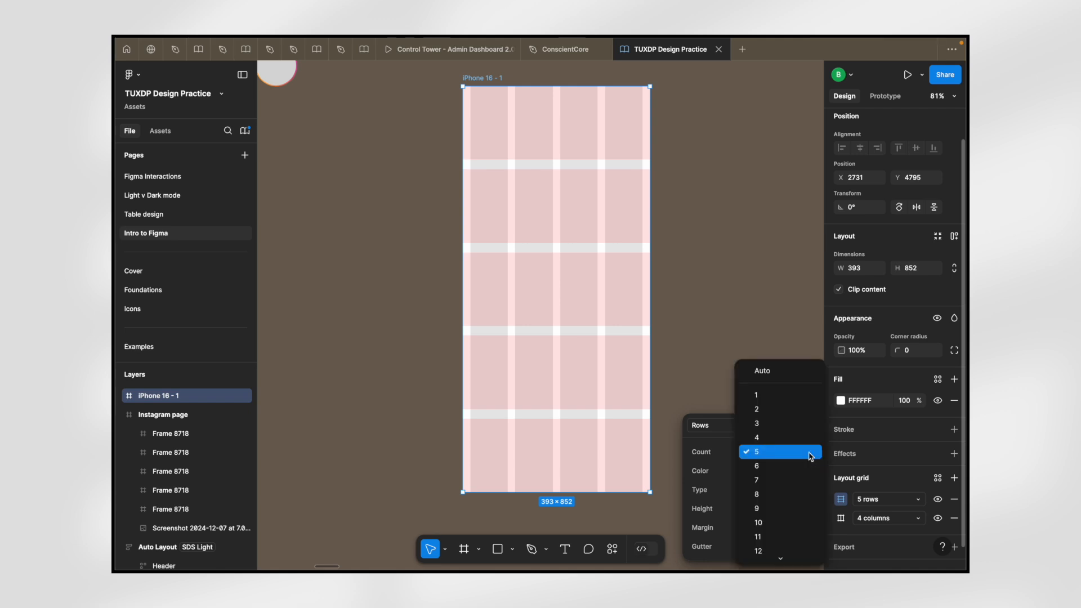
left_click(787, 371)
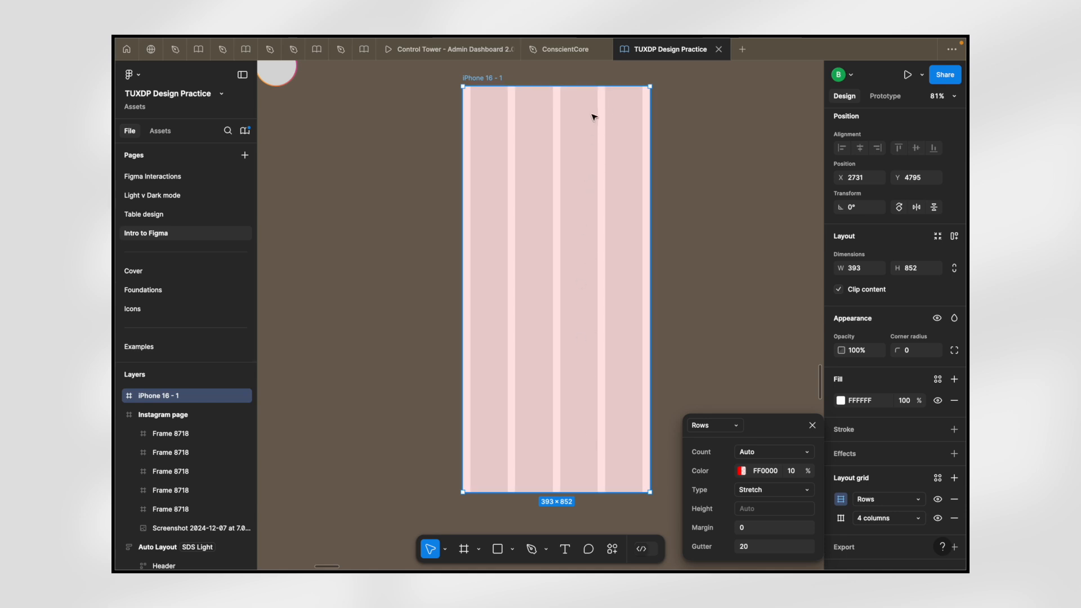
- Set the row grid's type to Top and examine the resulting rows on the frame
left_click(794, 493)
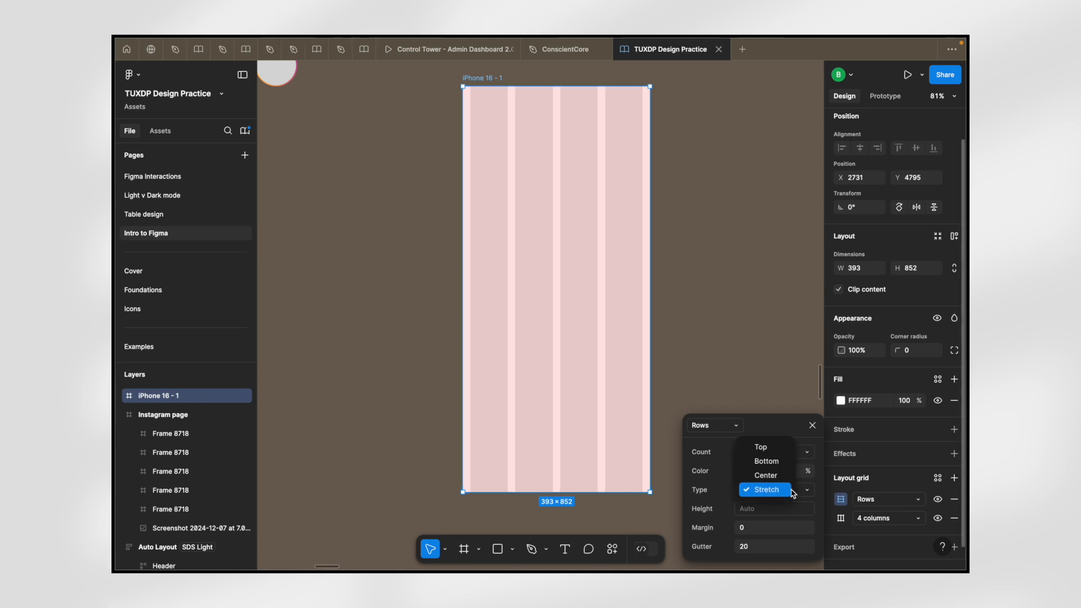
left_click(770, 450)
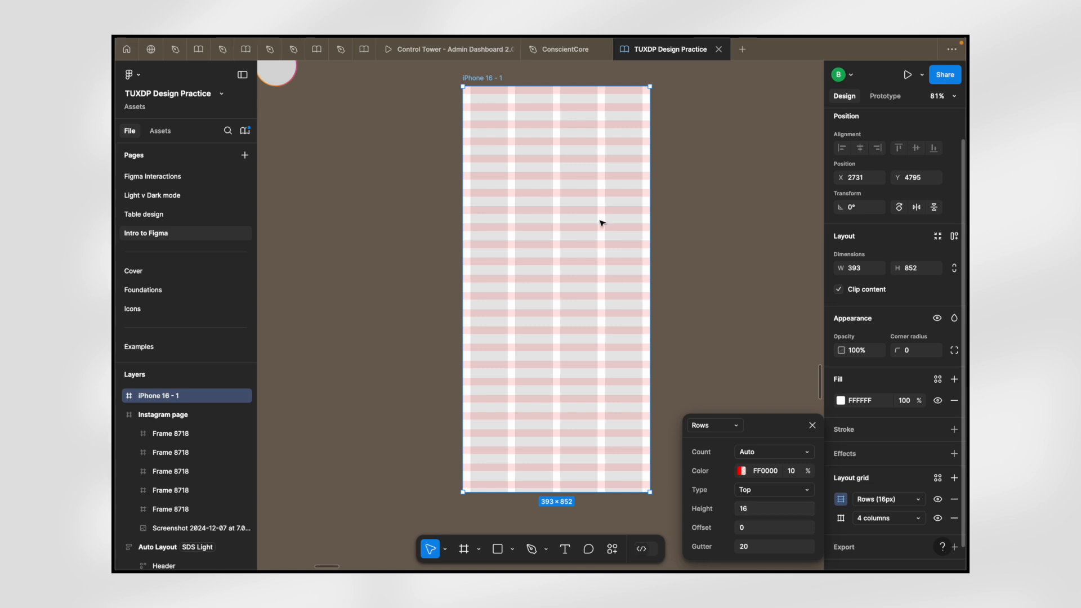
scroll(621, 127, "up", 5)
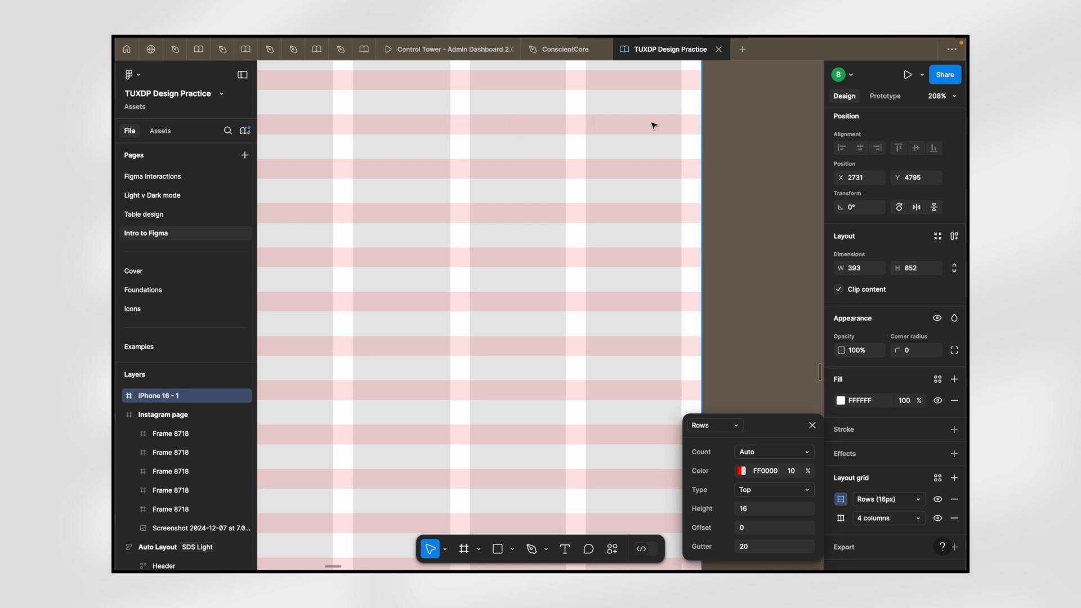
- Set the row grid's height to 80 and examine how the rows fill the iPhone 16 frame
scroll(633, 127, "down", 5)
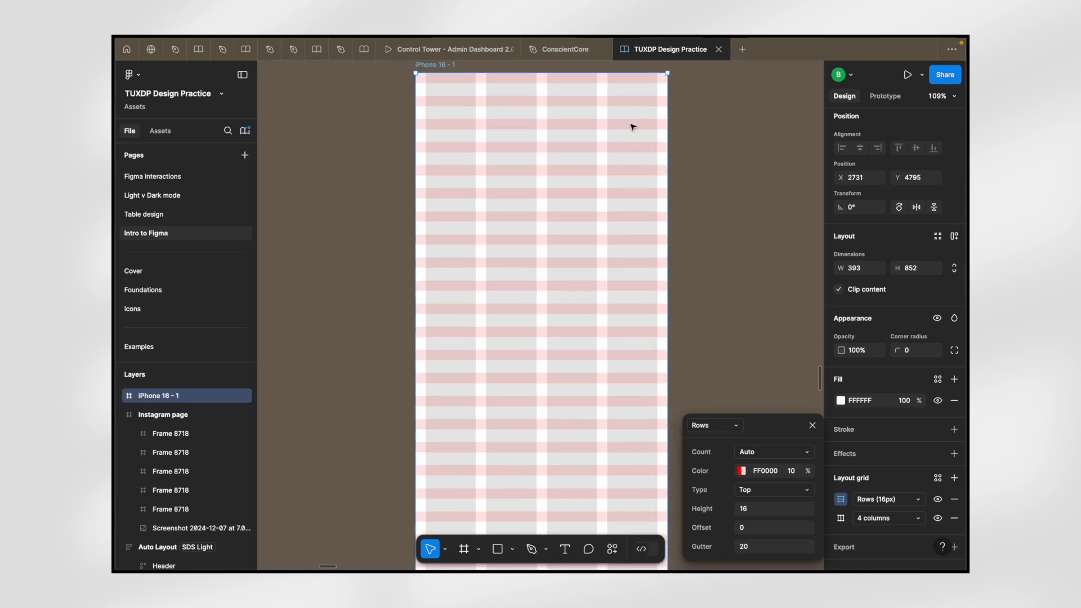
left_click(761, 512)
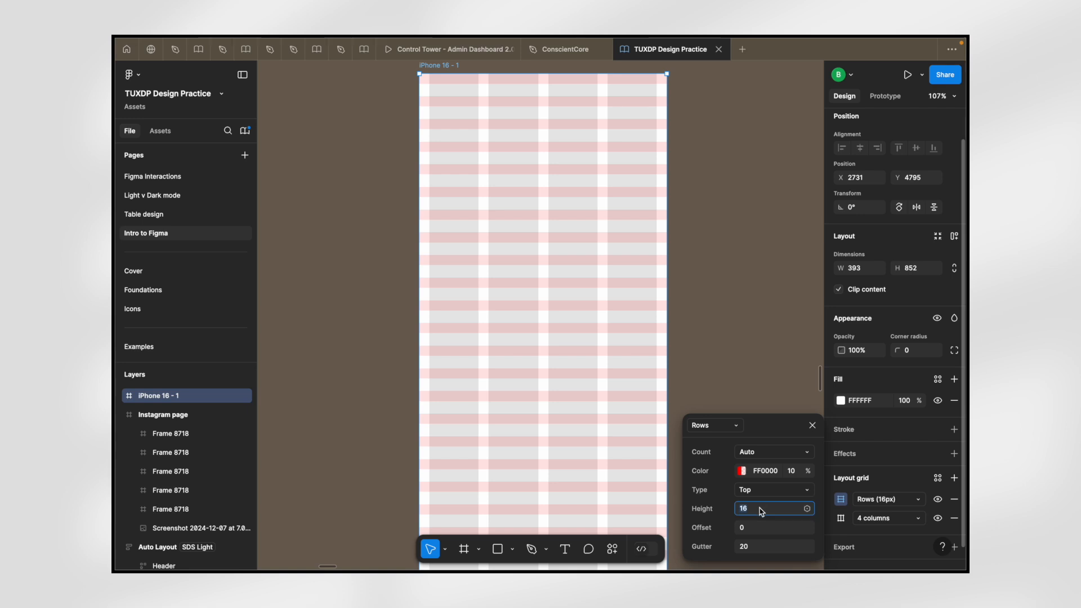
type("80")
key("Return")
scroll(535, 355, "down", 5)
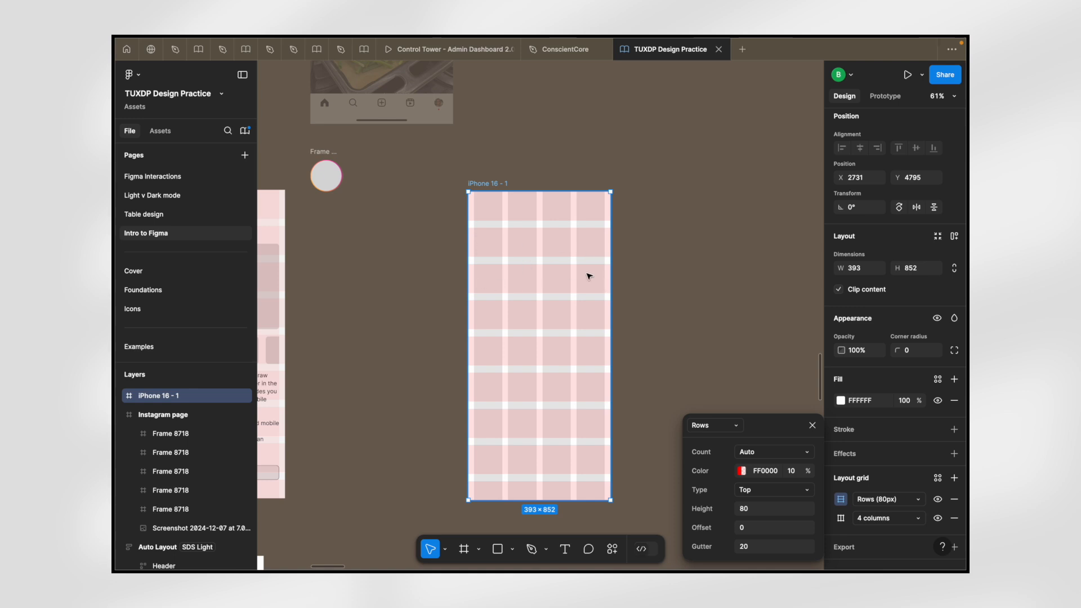
scroll(547, 288, "up", 1)
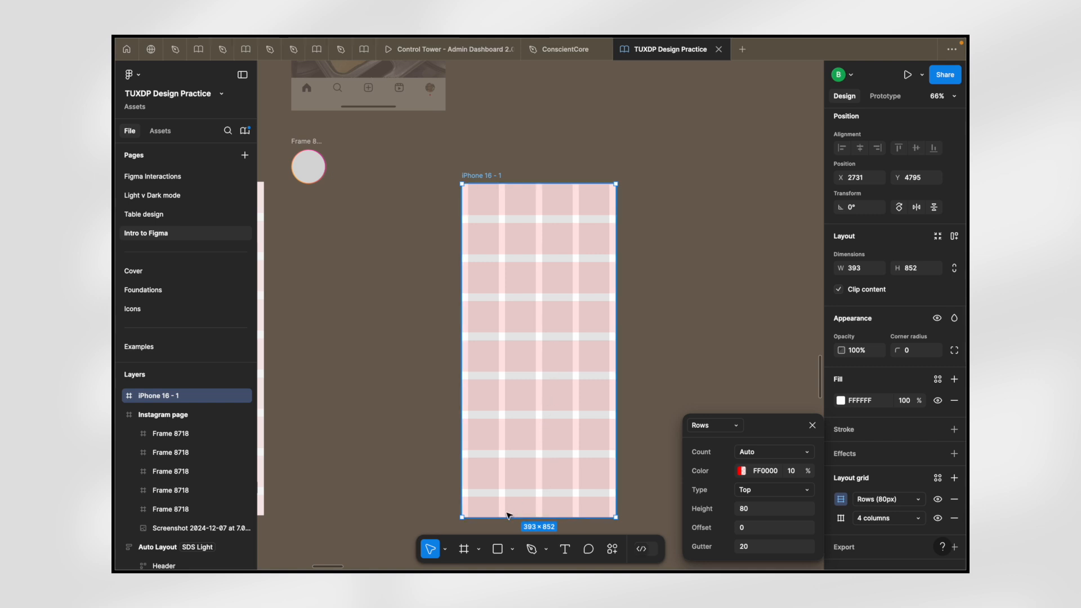
scroll(509, 516, "down", 1)
scroll(509, 514, "up", 2)
scroll(579, 413, "down", 4)
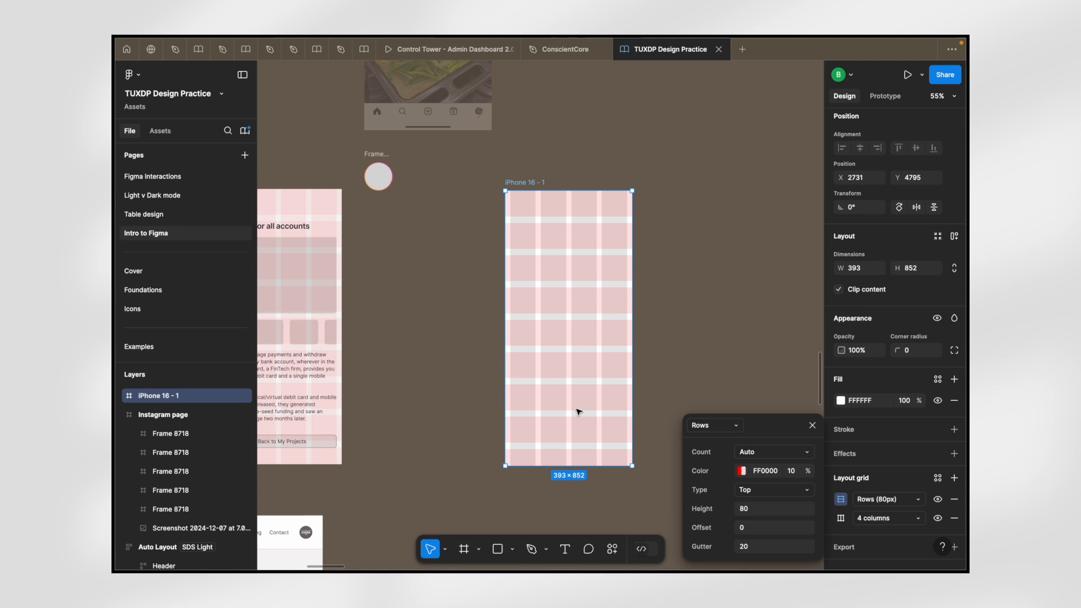
scroll(585, 417, "right", 3)
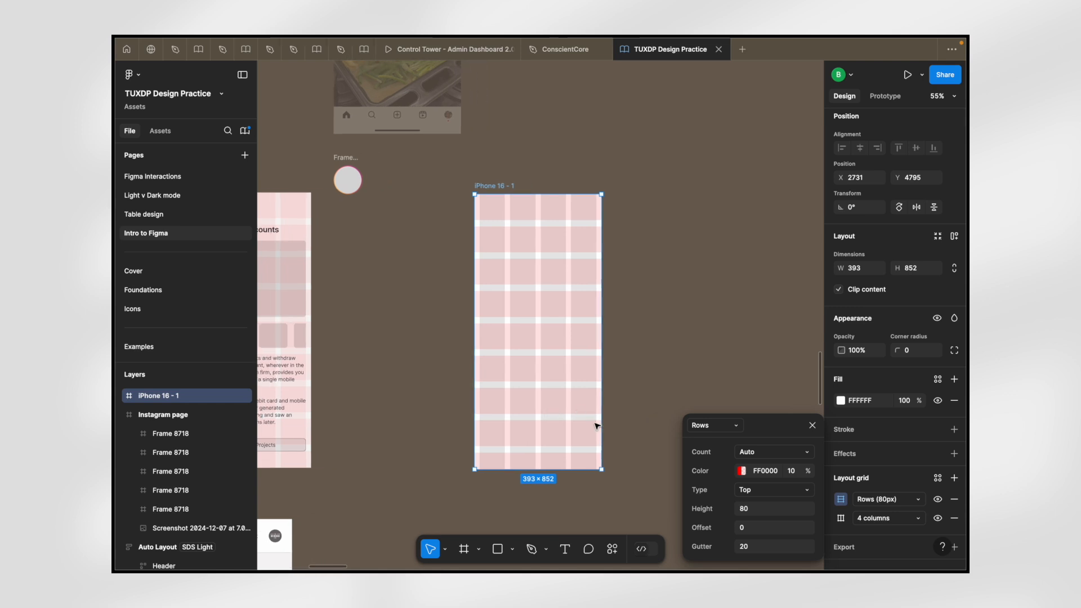
- Set the row grid's height to 108
left_click(763, 510)
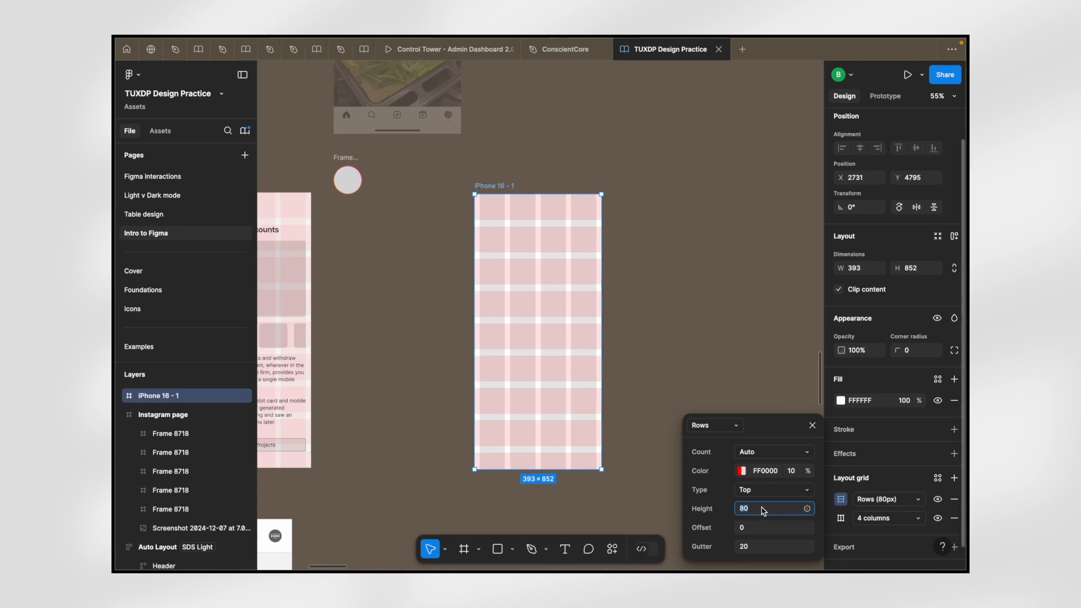
type("108")
key("Return")
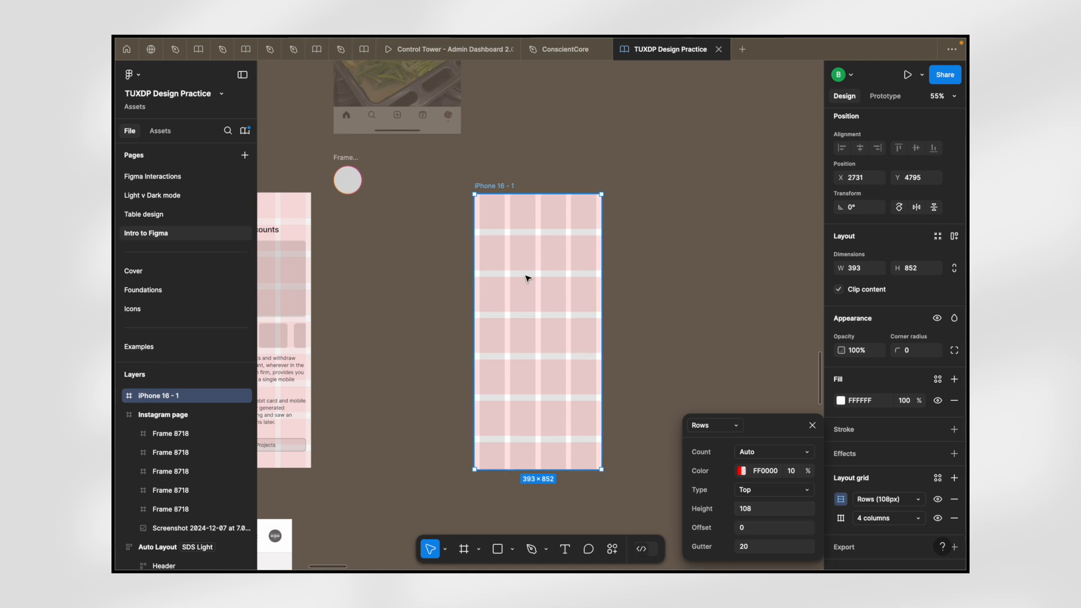
- Set the row grid's offset to 64 and inspect the rows down to the frame's lower edge
scroll(528, 279, "up", 3)
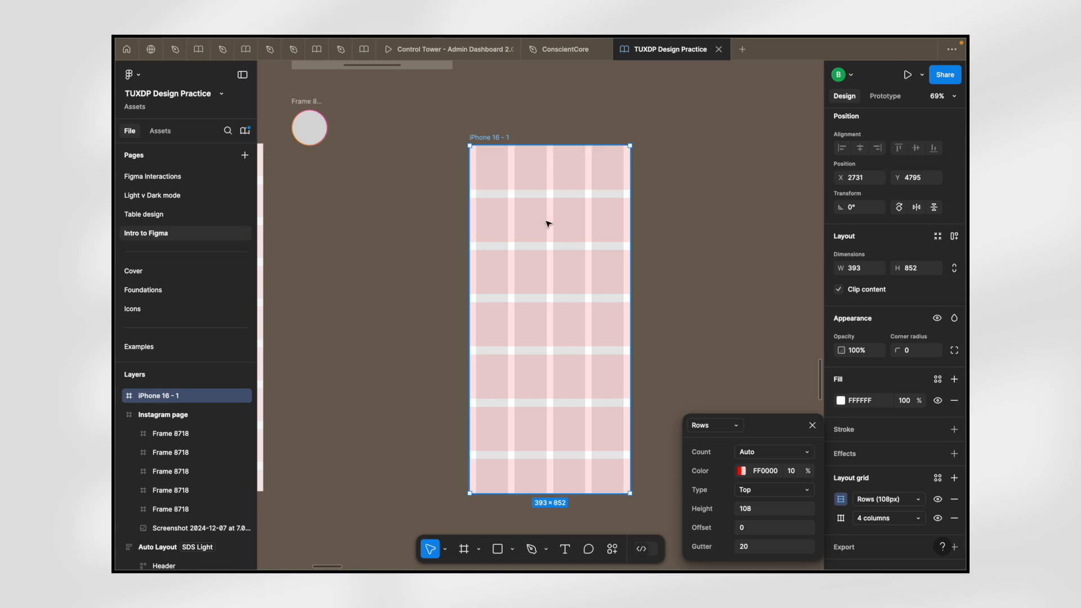
left_click(762, 532)
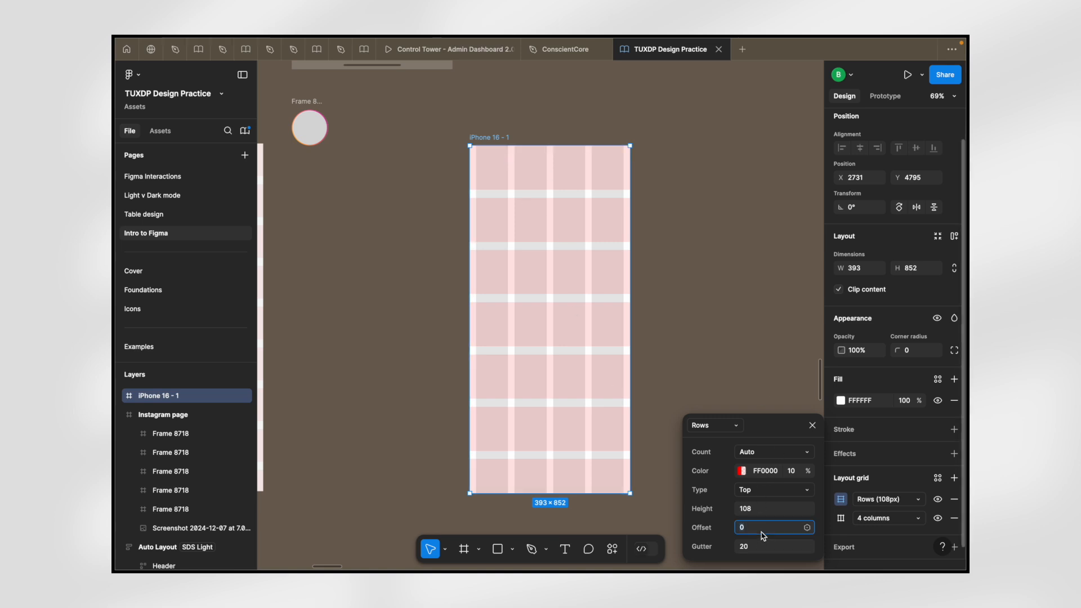
type("64")
key("Return")
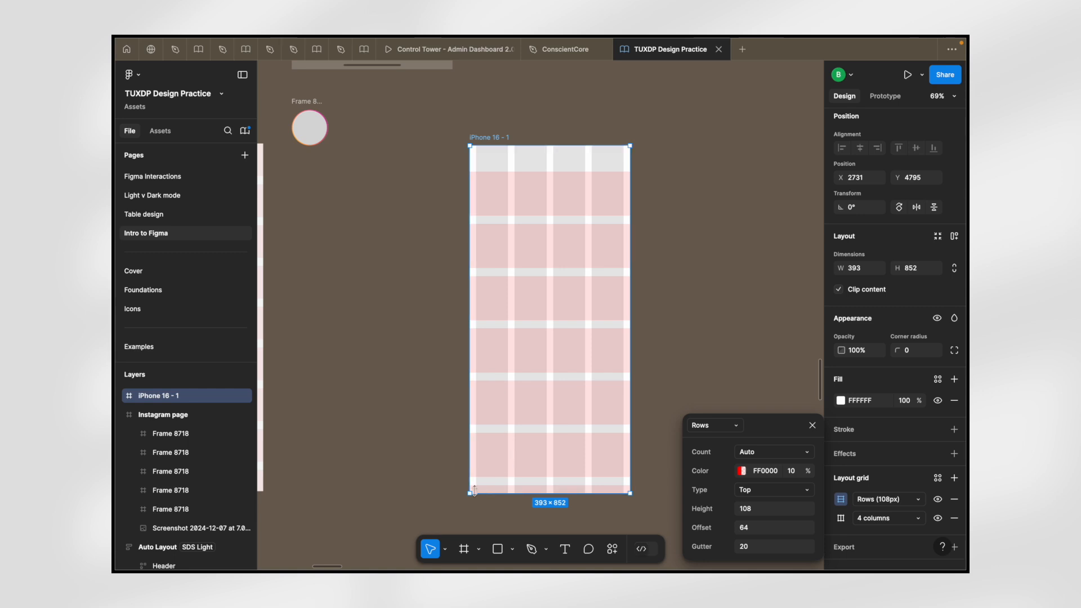
scroll(485, 488, "down", 4)
scroll(490, 488, "up", 3, "ctrl")
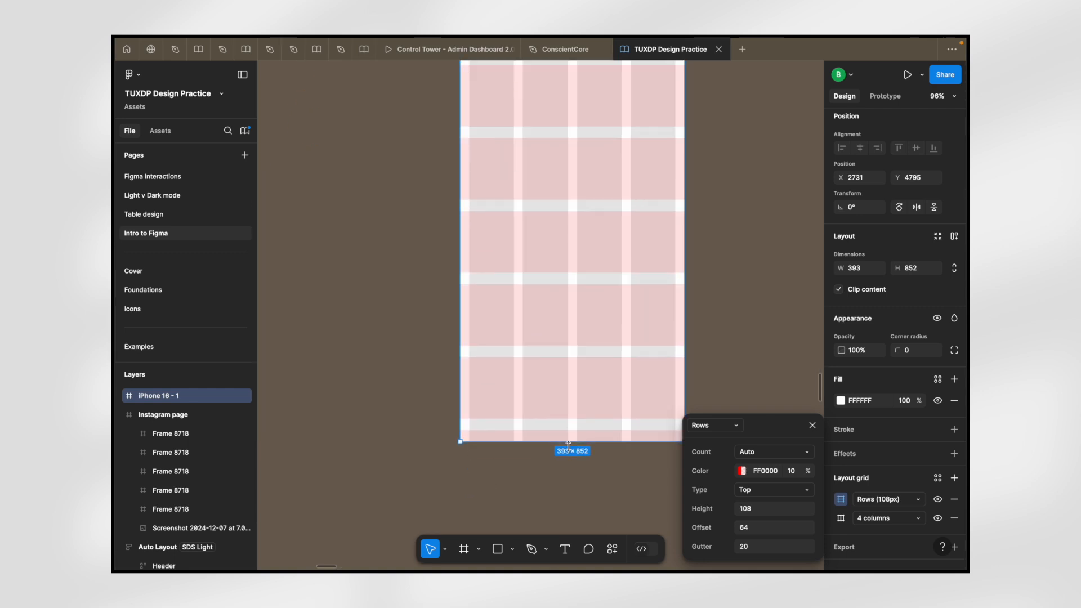
scroll(583, 402, "down", 1, "ctrl")
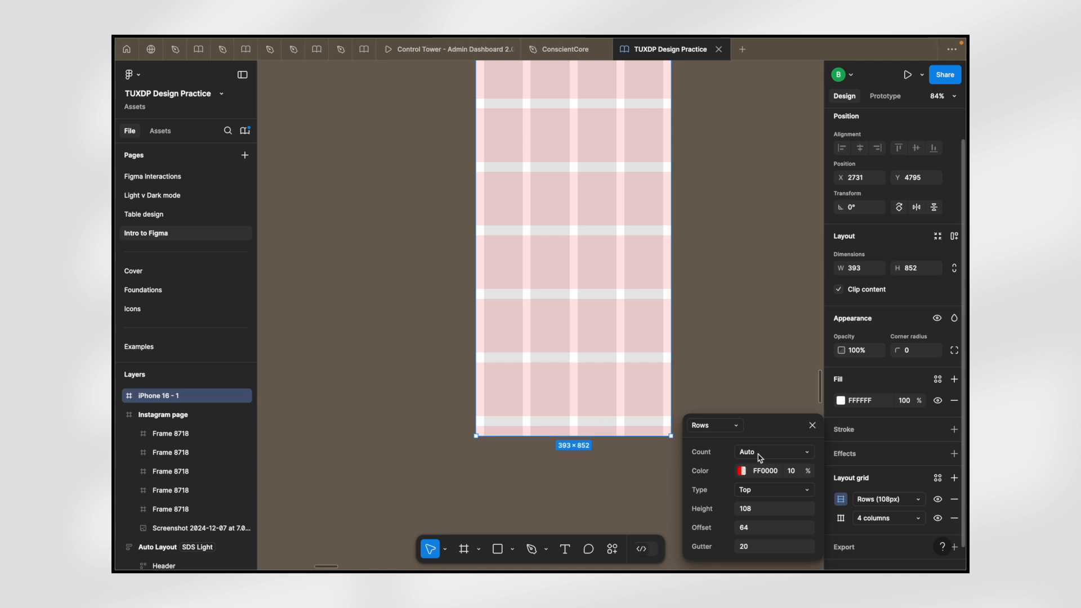
scroll(552, 353, "down", 3, "ctrl")
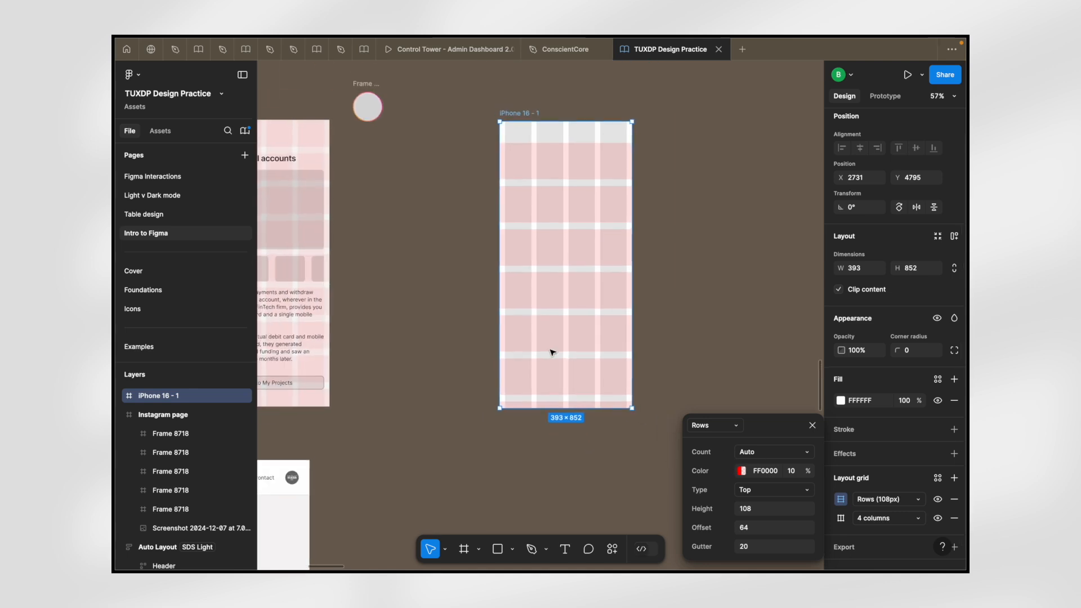
mouse_move(550, 407)
left_mouse_down()
mouse_move(546, 580)
mouse_move(553, 408)
left_mouse_up()
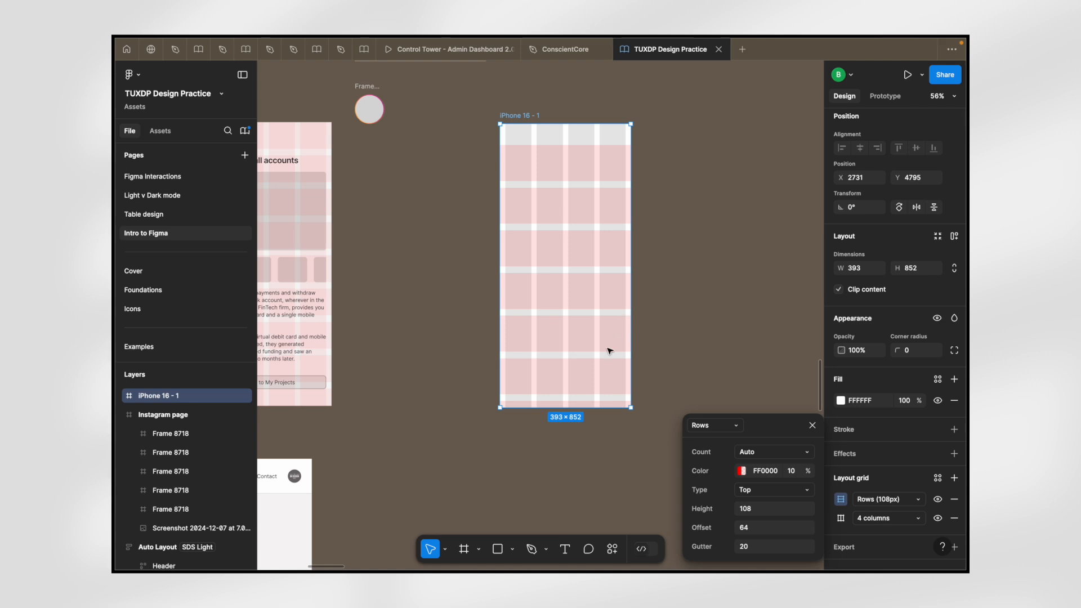
scroll(576, 203, "up", 3)
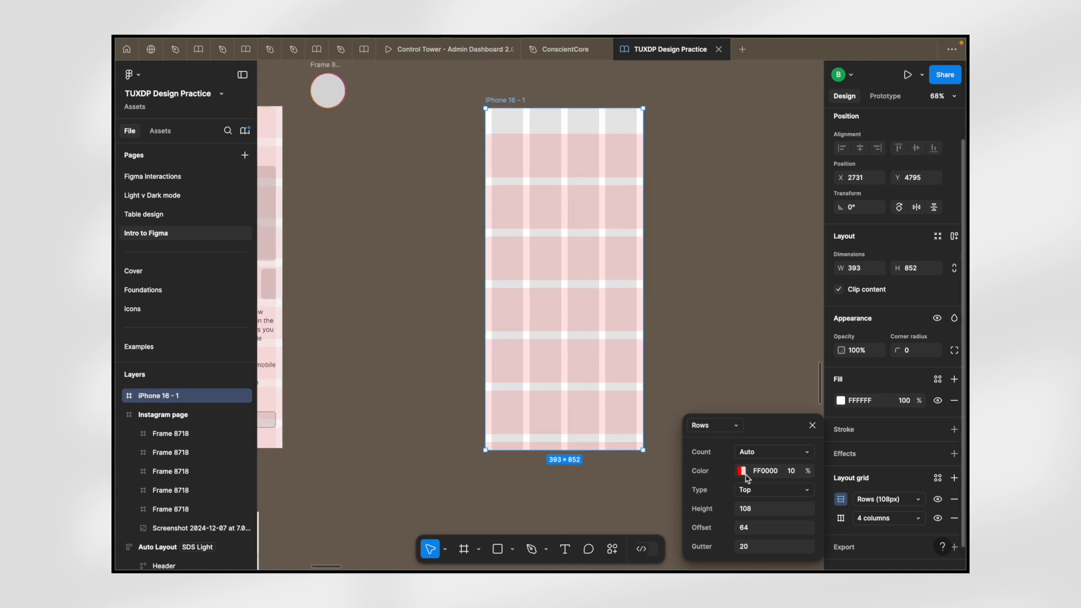
- Set the row grid's count to 5 and its type to Stretch
left_click(767, 452)
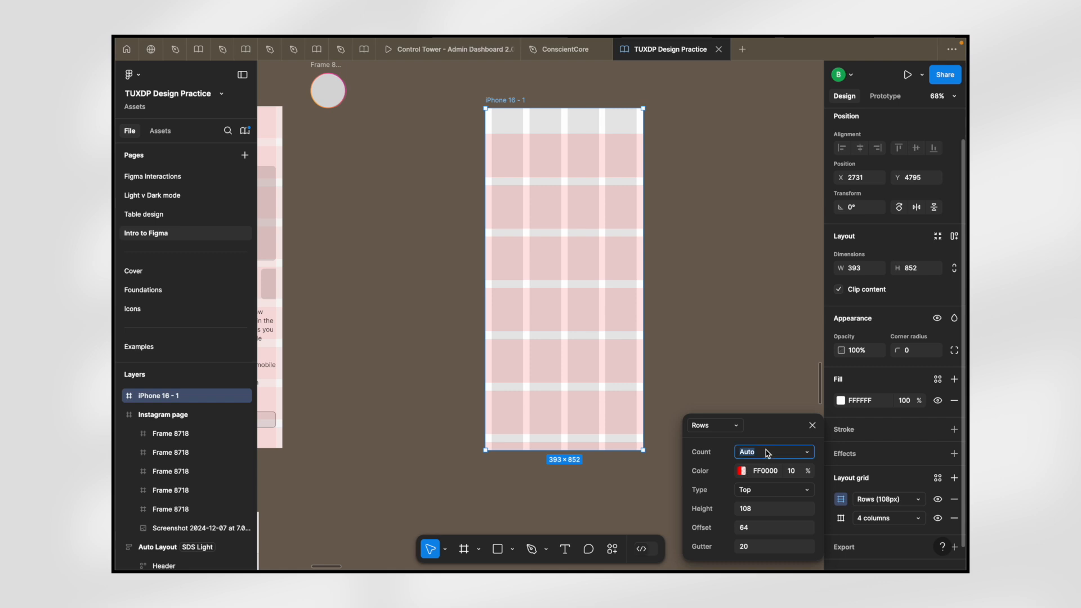
left_click(810, 452)
left_click(775, 534)
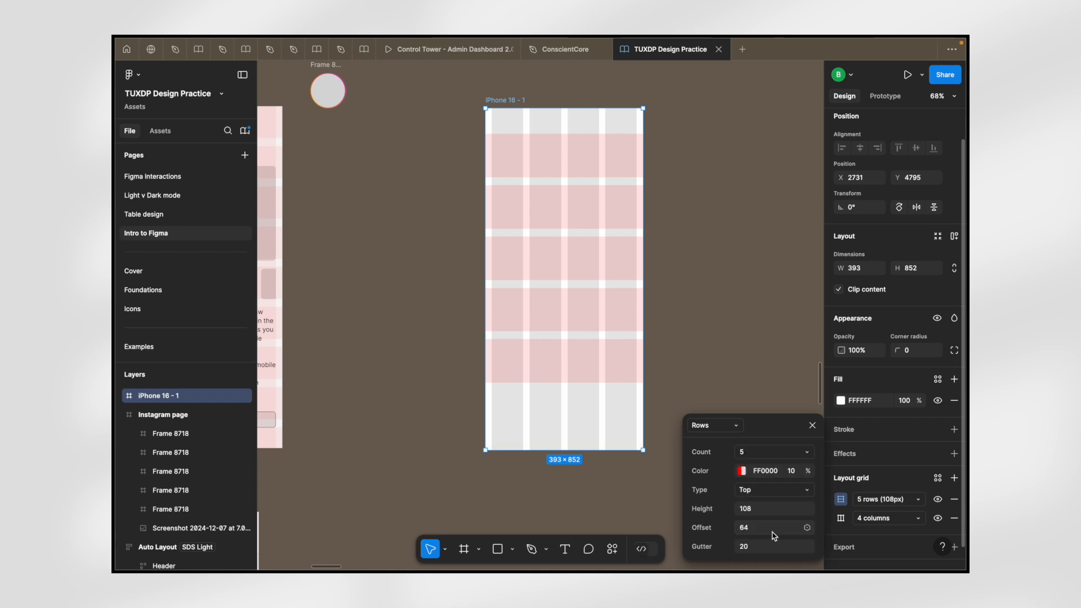
left_click(764, 493)
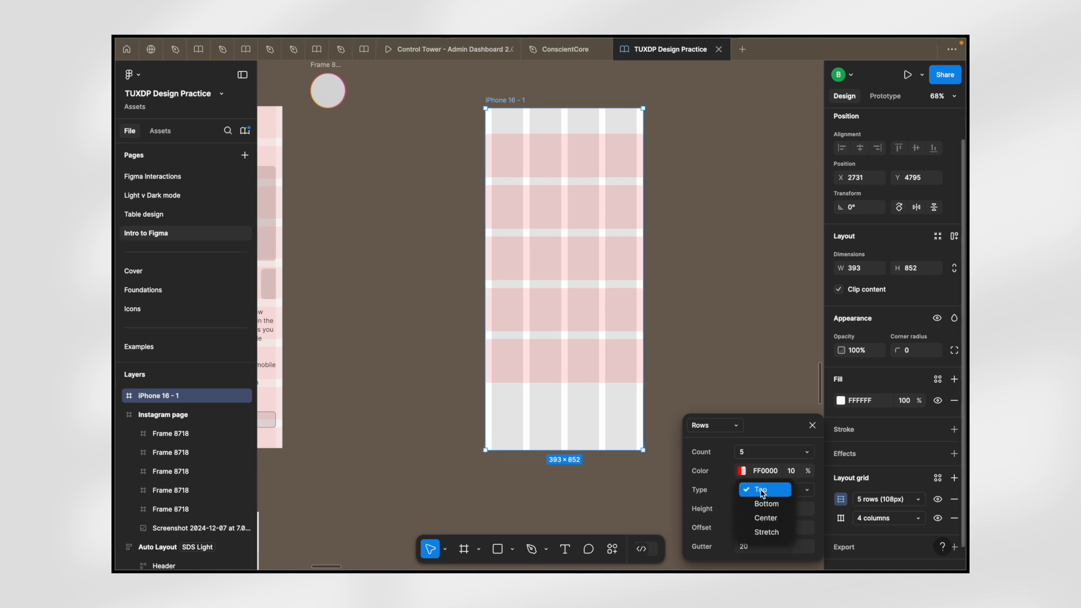
left_click(766, 532)
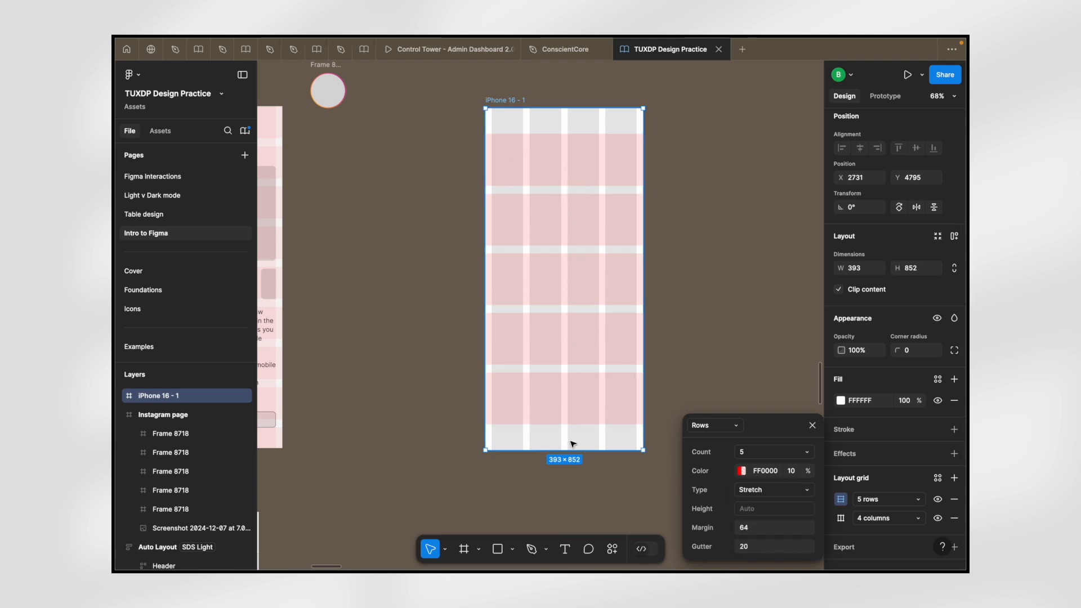
- Lengthen the iPhone 16 frame to a height of 1096 to test the stretching rows, and undo the resize
left_click_drag(546, 450, 546, 551)
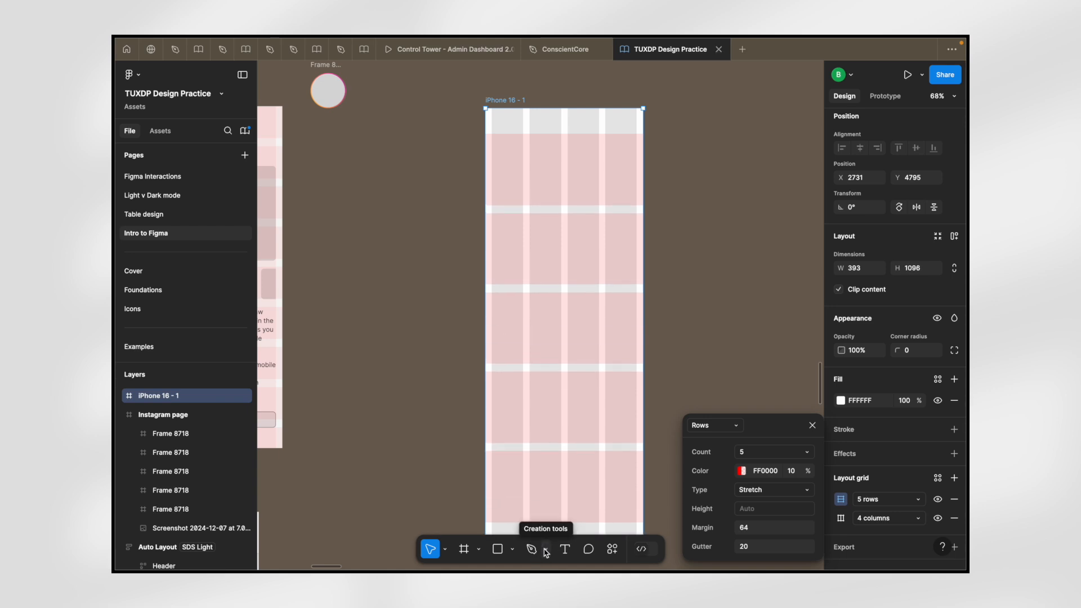
key("ctrl+z")
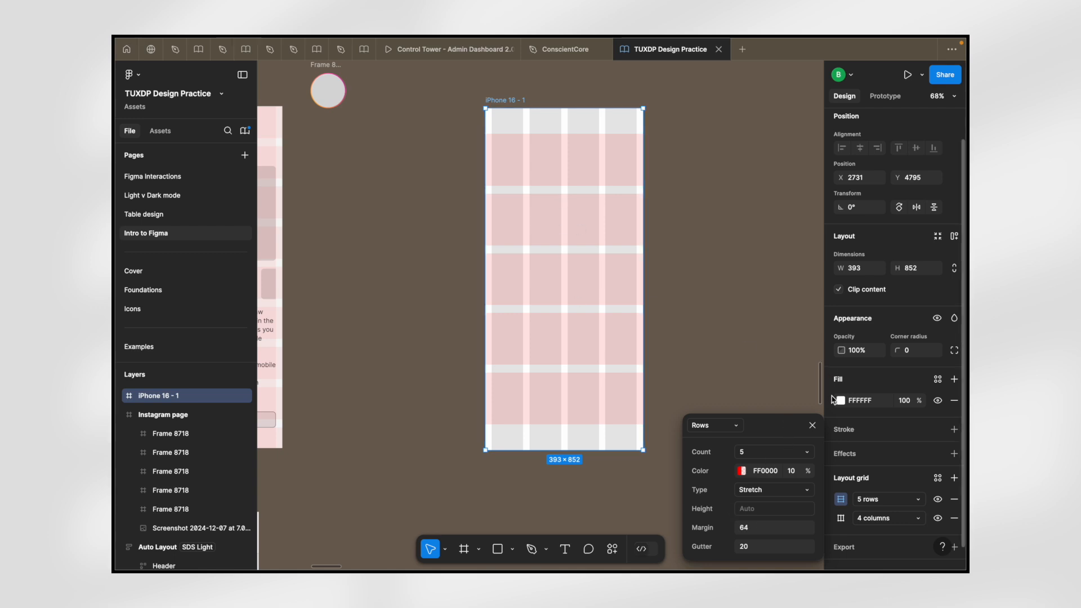
- Close the row grid settings and draw a 361 × 129 frame across all four columns of the first row
left_click(812, 426)
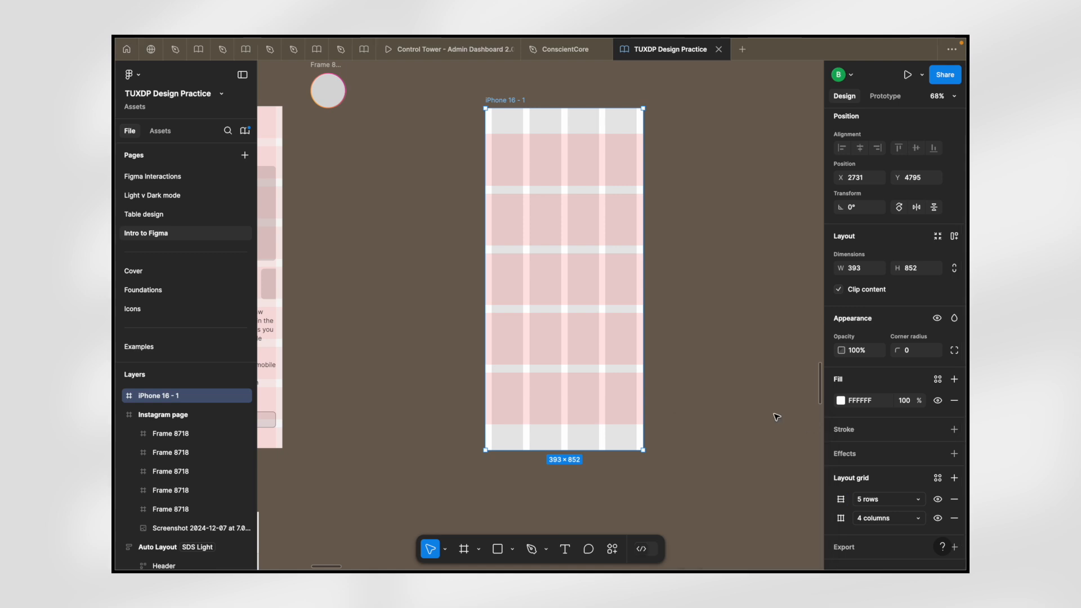
scroll(584, 253, "down", 2)
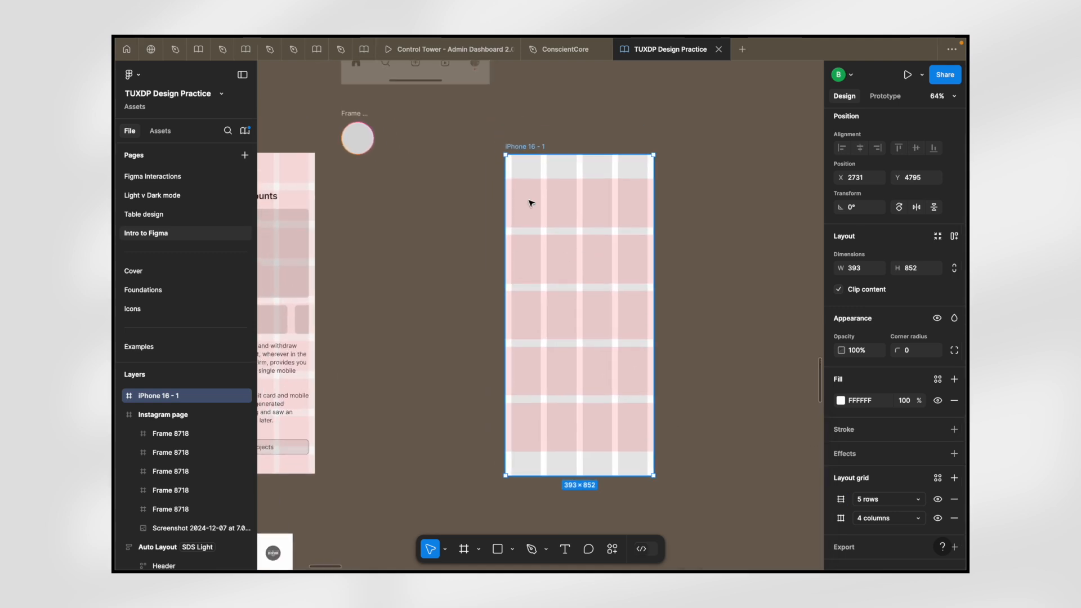
scroll(531, 203, "up", 3)
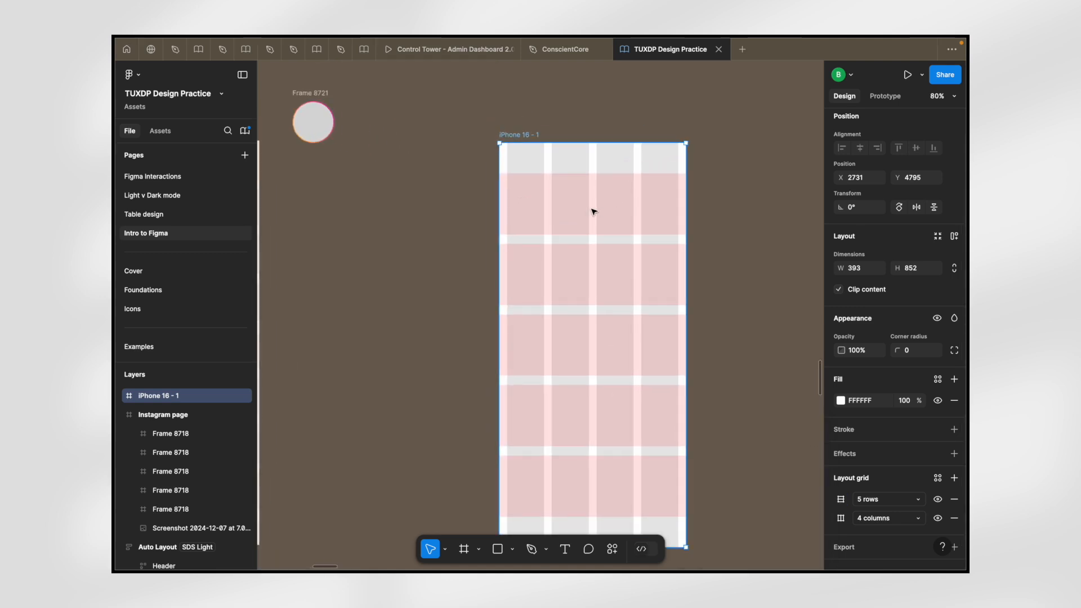
key("f")
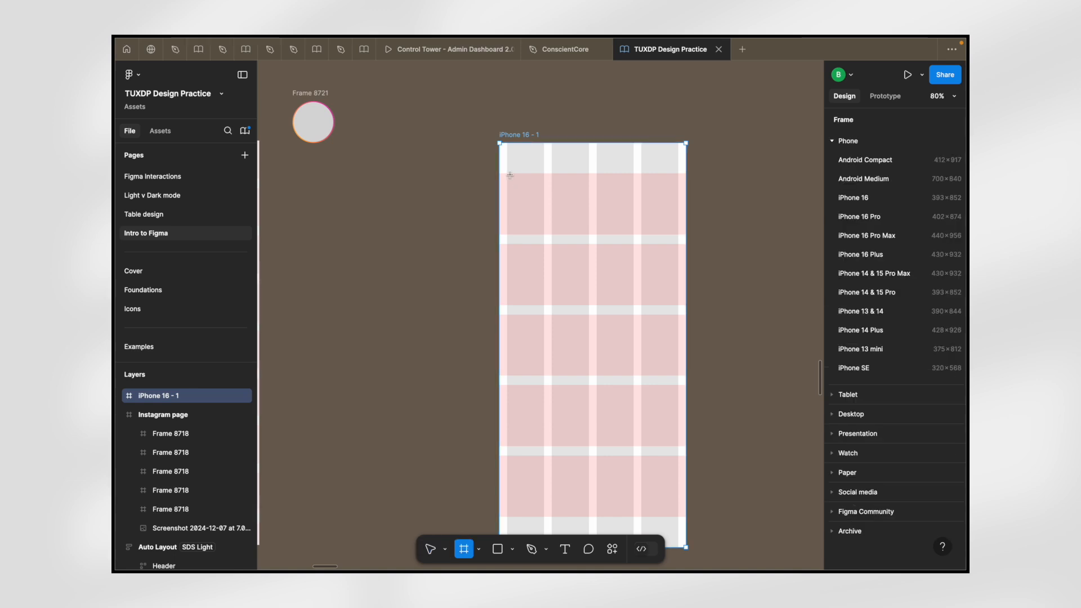
left_click_drag(508, 174, 679, 235)
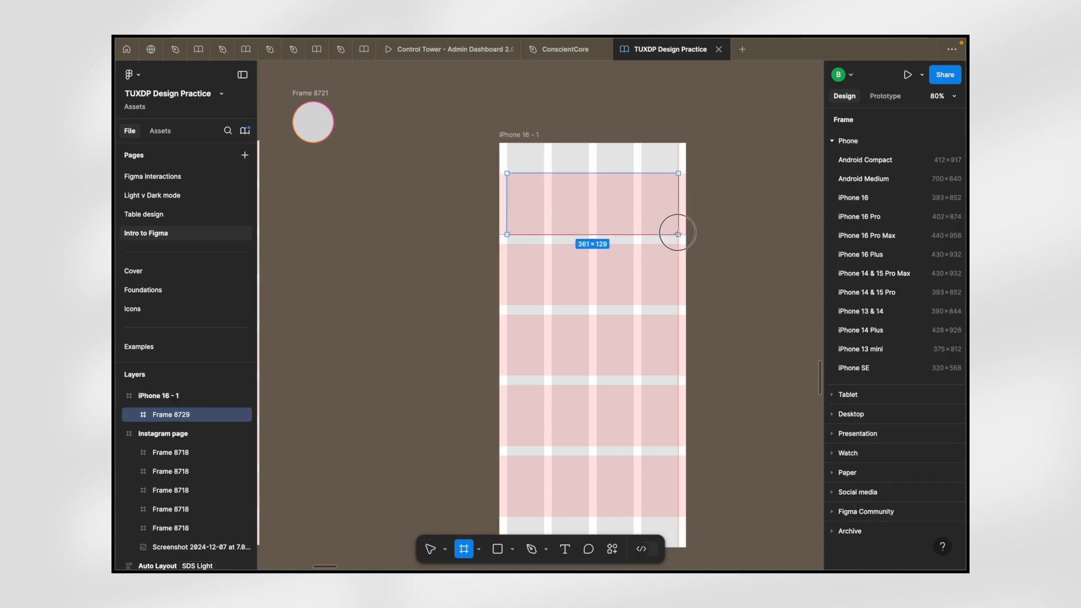
- Align the inner frame with the first grid row at X 16, Y 64 and check its edges against the grid
scroll(543, 192, "up", 3)
scroll(630, 203, "up", 3)
left_click_drag(545, 215, 545, 220)
scroll(429, 176, "up", 5)
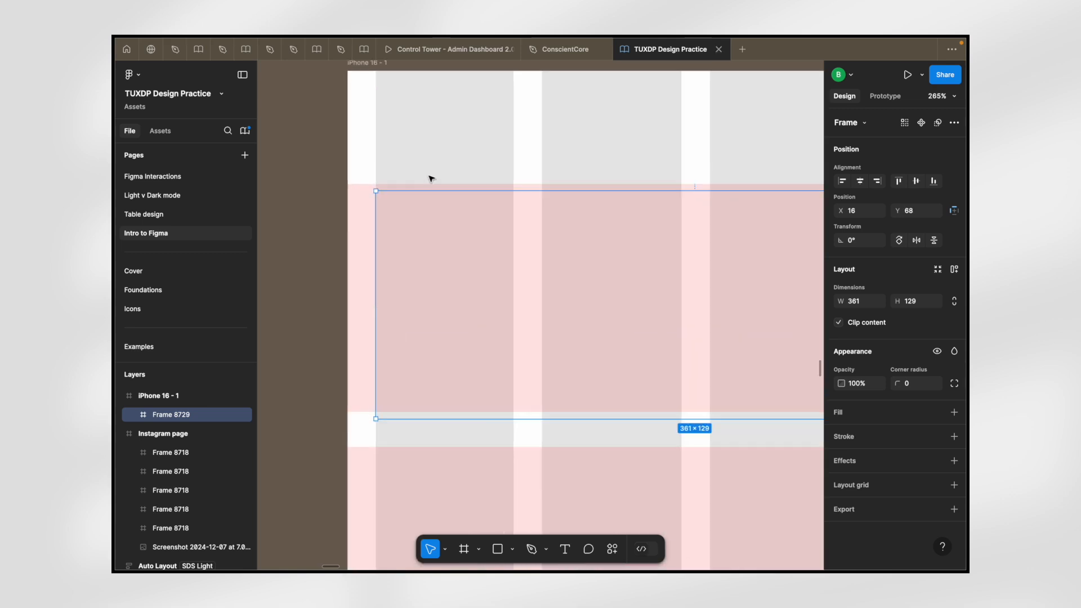
left_click_drag(394, 229, 394, 219)
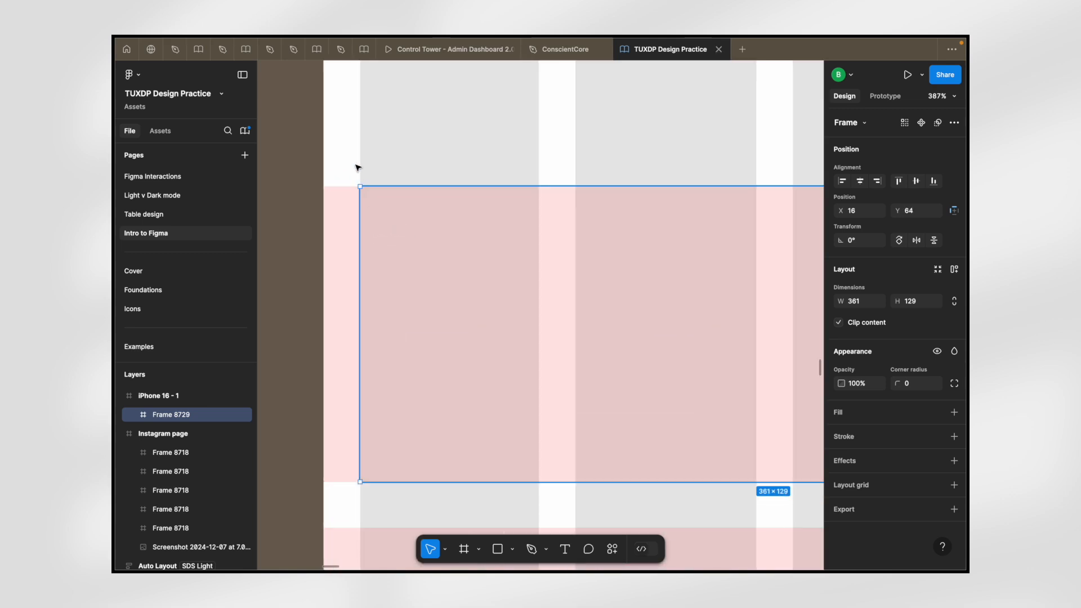
mouse_move(381, 216)
left_mouse_down()
mouse_move(384, 233)
mouse_move(383, 212)
left_mouse_up()
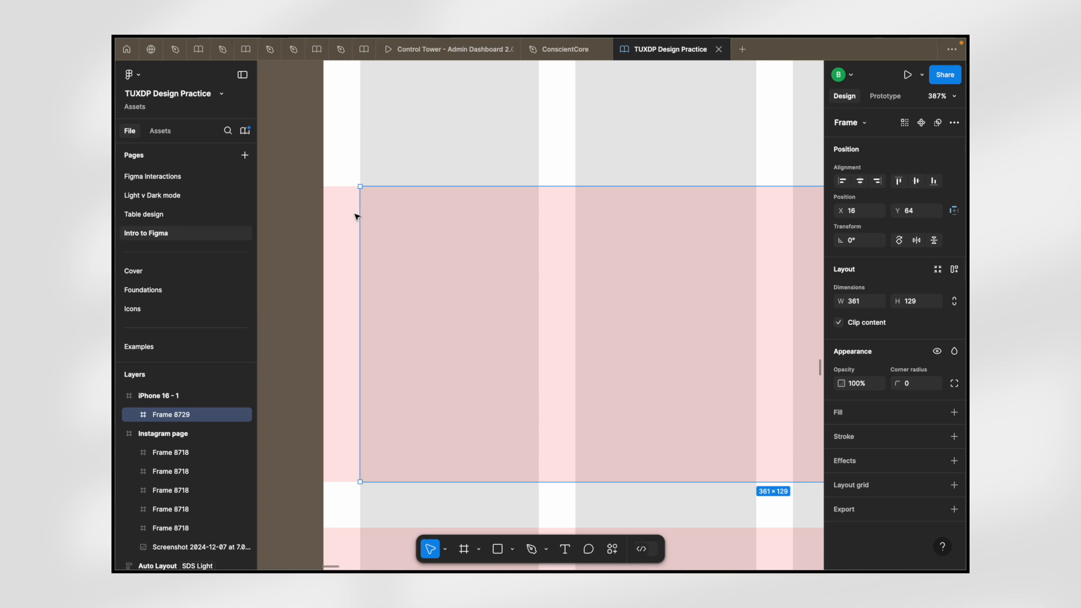
scroll(356, 217, "down", 5)
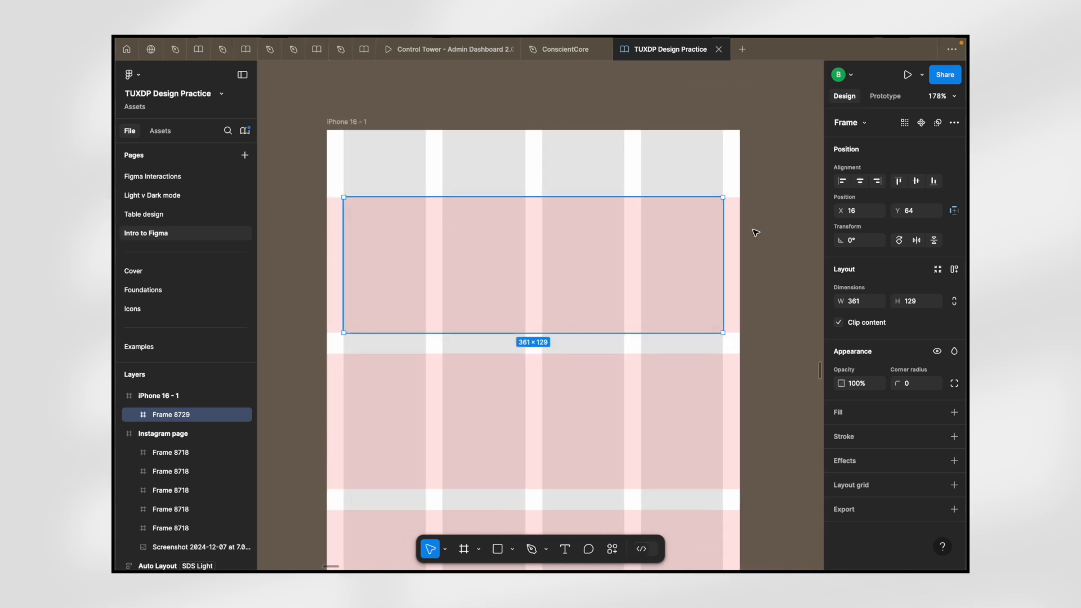
mouse_move(724, 226)
left_mouse_down()
mouse_move(736, 225)
mouse_move(723, 226)
left_mouse_up()
mouse_move(661, 332)
left_mouse_down()
mouse_move(661, 343)
mouse_move(662, 333)
left_mouse_up()
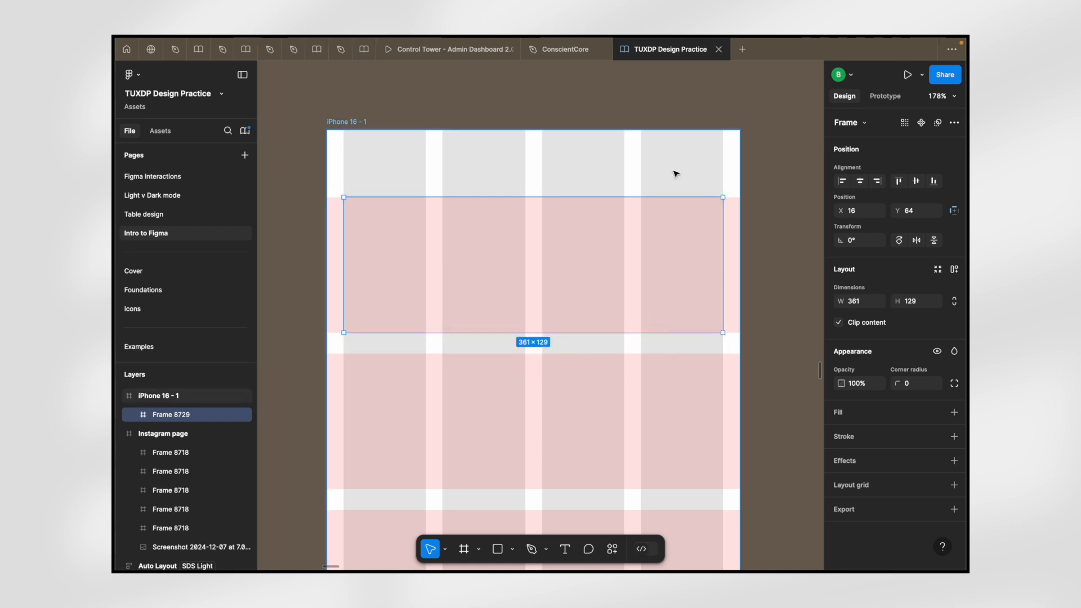
- Try FAFAFA as the iPhone 16 frame's fill colour, and settle on F4F4F4
scroll(676, 173, "down", 10)
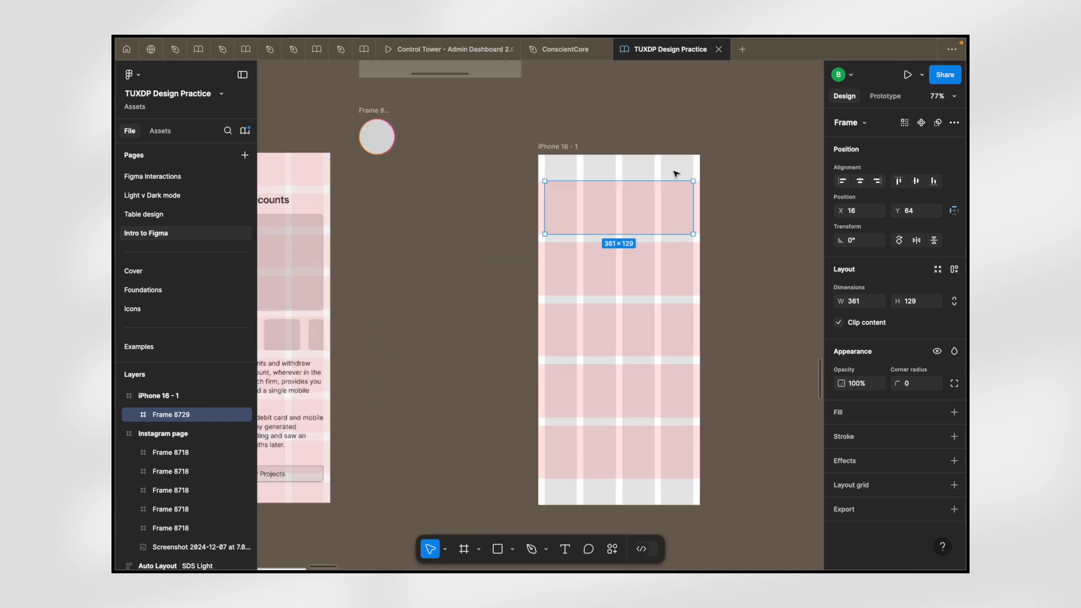
scroll(669, 161, "up", 5)
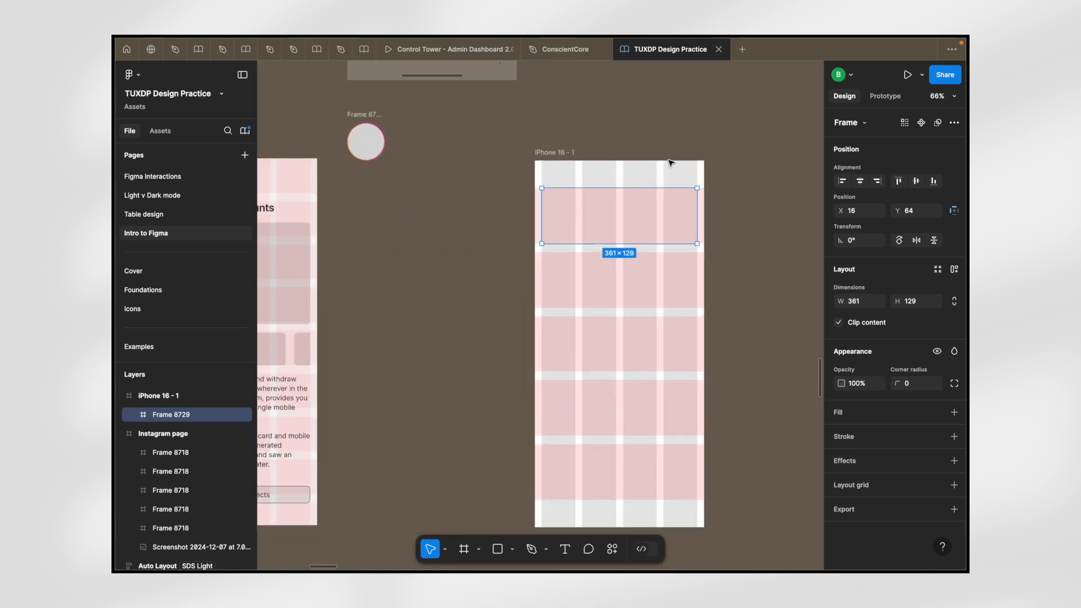
left_click(533, 153)
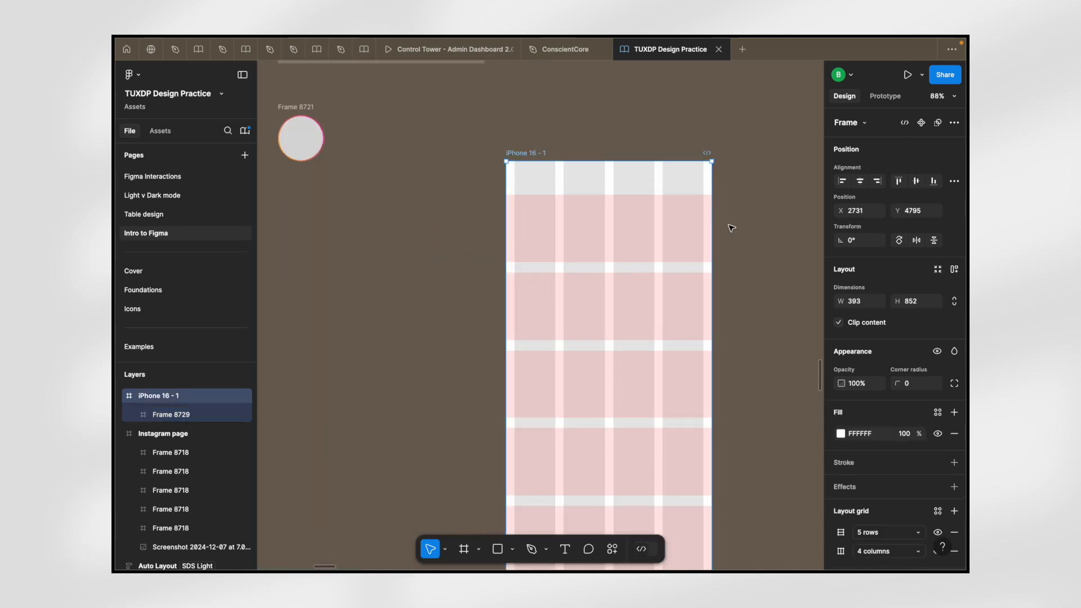
left_click(938, 412)
left_click(938, 412)
left_click(857, 435)
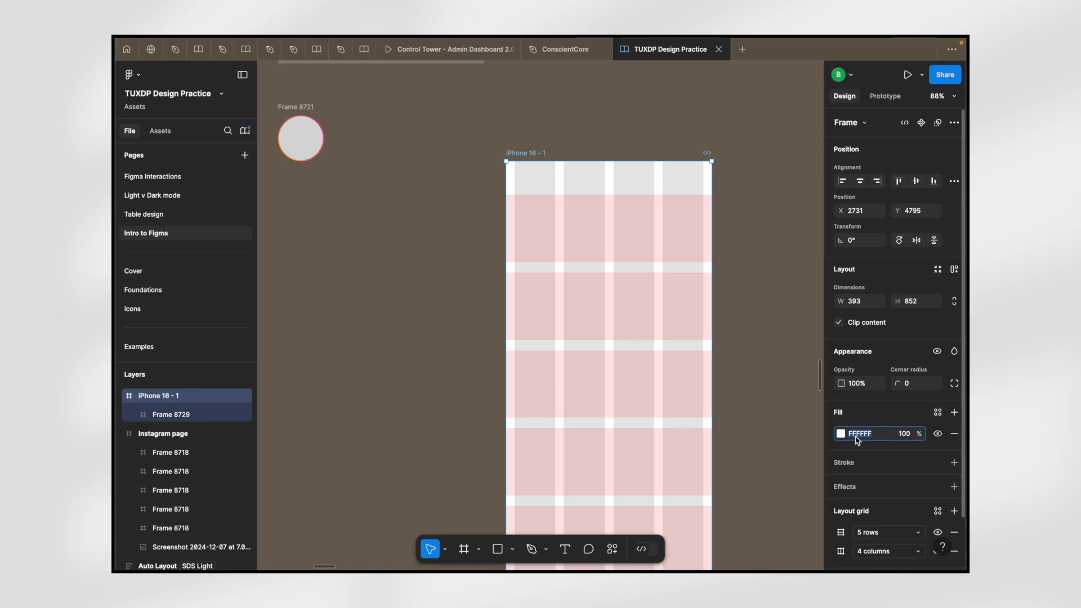
type("FAFAFA")
key("Return")
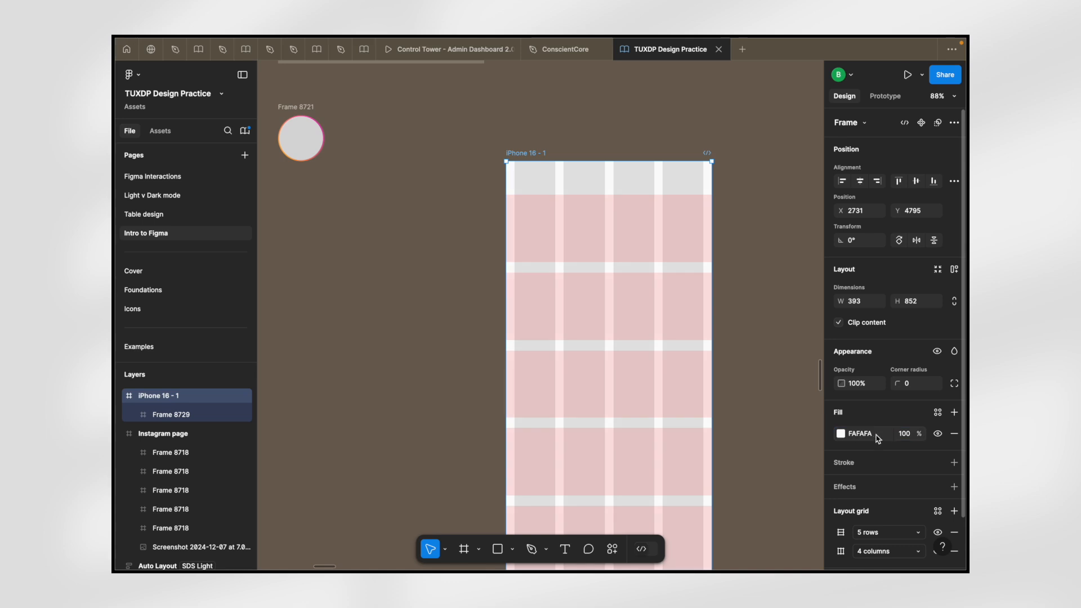
scroll(591, 221, "down", 1)
left_click(858, 436)
type("f4")
key("Return")
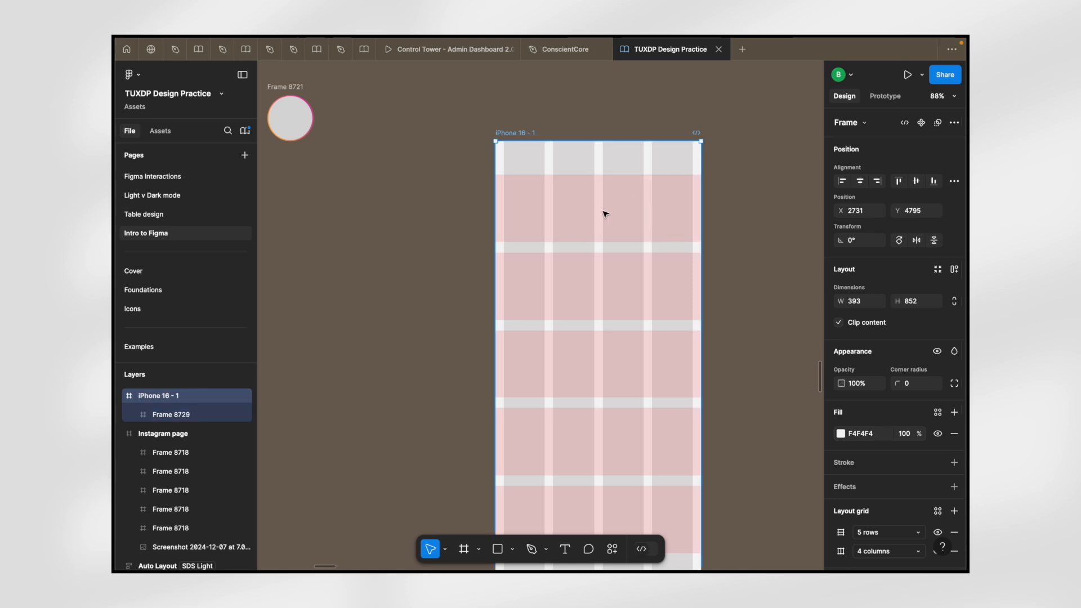
- Add a solid white FFFFFF fill at 100% to the inner frame in the first grid row, and deselect it
left_click(576, 213)
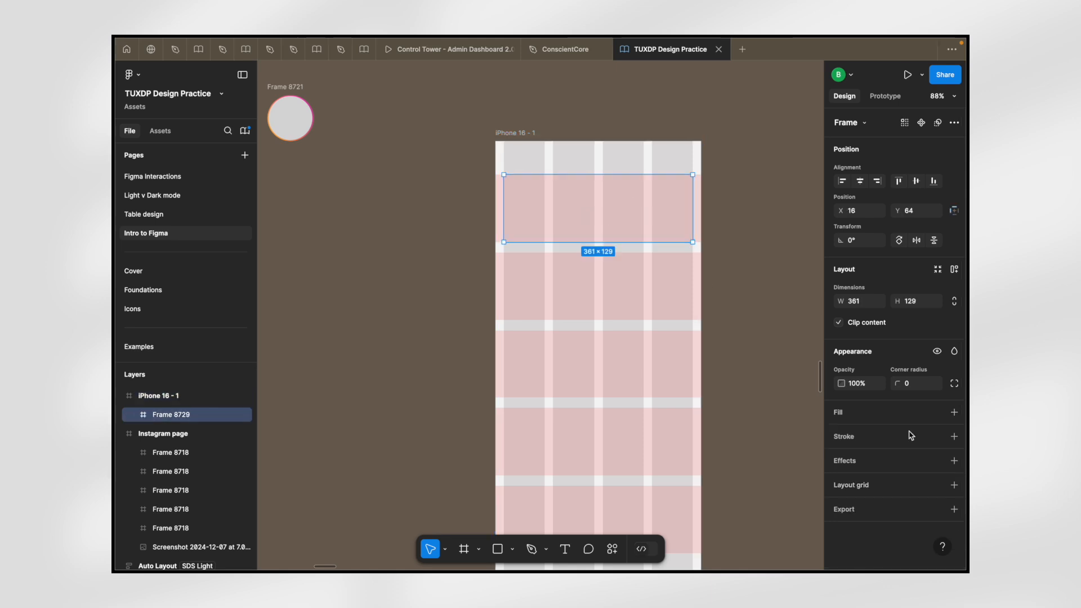
left_click(954, 413)
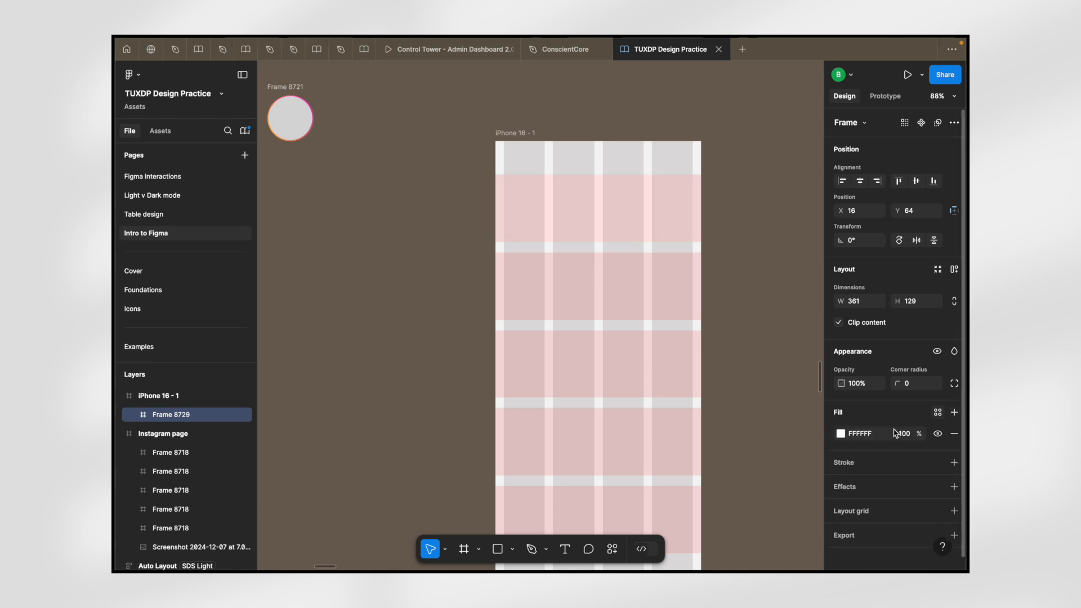
scroll(601, 204, "down", 5)
scroll(604, 197, "up", 5)
scroll(613, 207, "down", 3)
left_click(702, 203)
scroll(610, 189, "up", 5)
scroll(463, 165, "down", 3)
- Hide both the five-row and four-column grids on the iPhone 16 frame and inspect the white inner frame without them
left_click(492, 145)
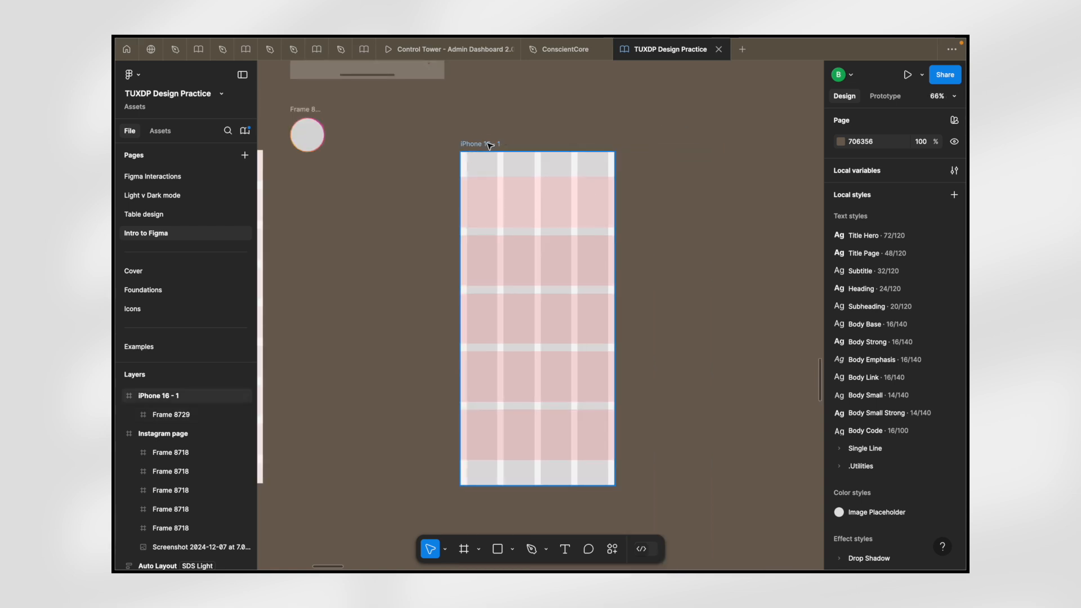
left_click(489, 146)
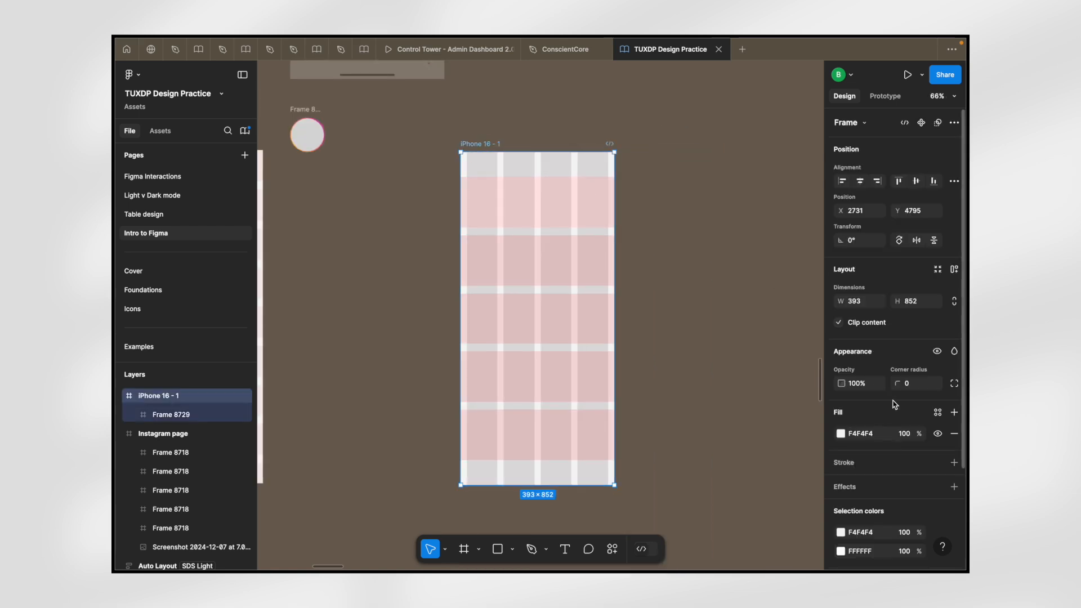
scroll(895, 404, "down", 3)
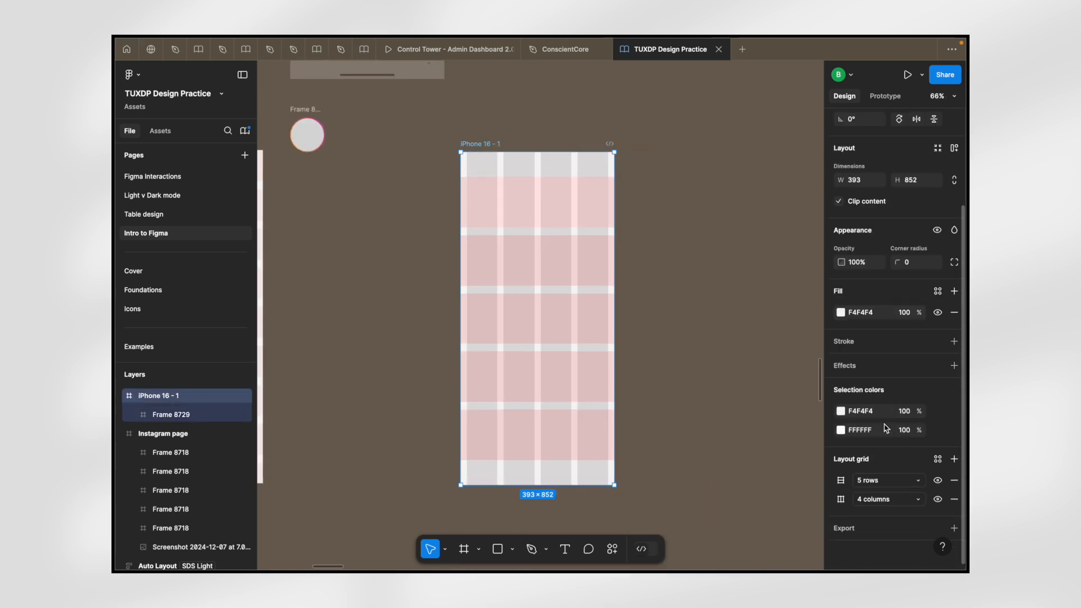
left_click(938, 481)
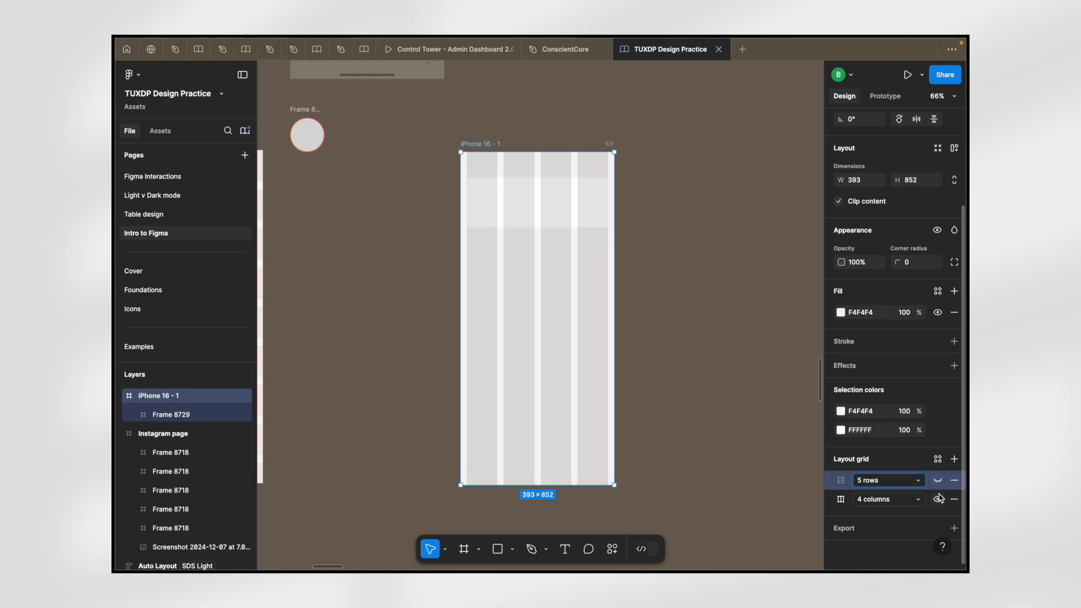
left_click(939, 500)
scroll(596, 229, "up", 5)
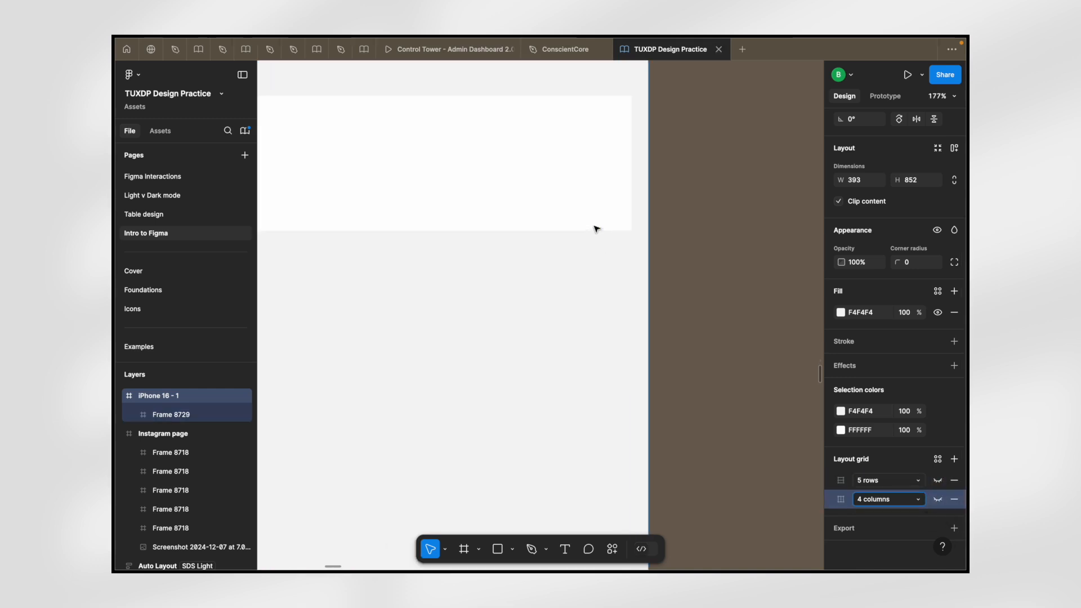
scroll(748, 213, "down", 3)
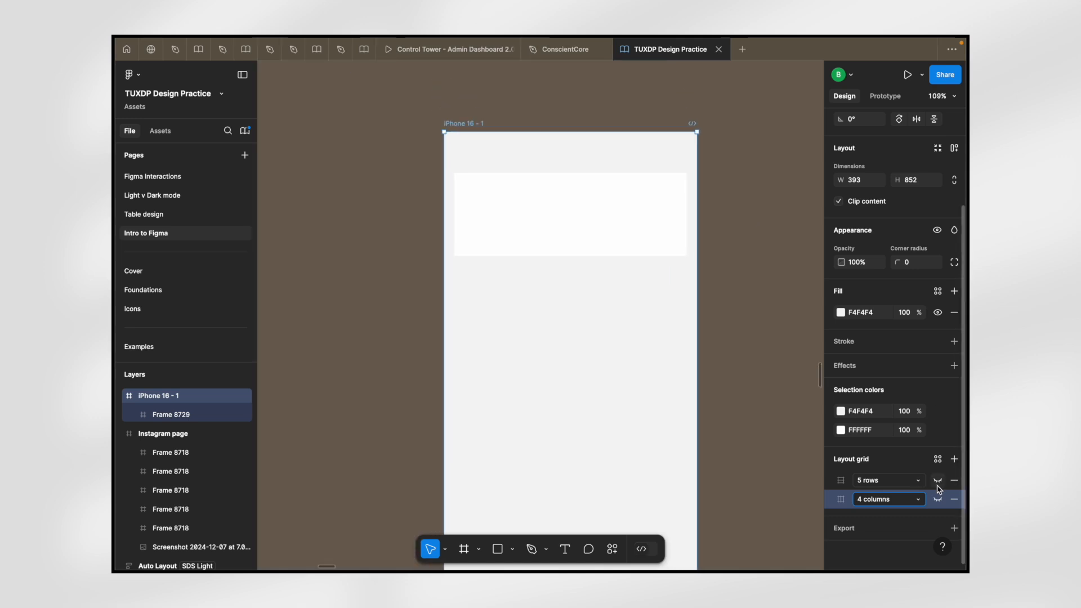
scroll(515, 181, "down", 3)
scroll(515, 180, "up", 3)
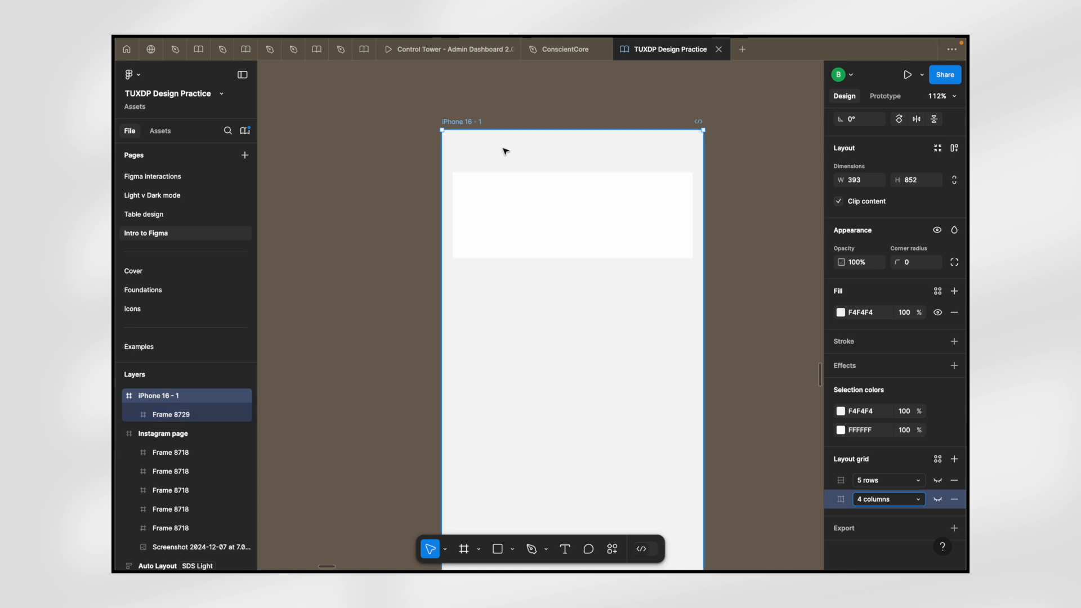
- Undo hiding the iPhone 16 frame's row and column grids, and deselect the frame
key("ctrl+z")
key("ctrl+z")
scroll(724, 300, "right", 2)
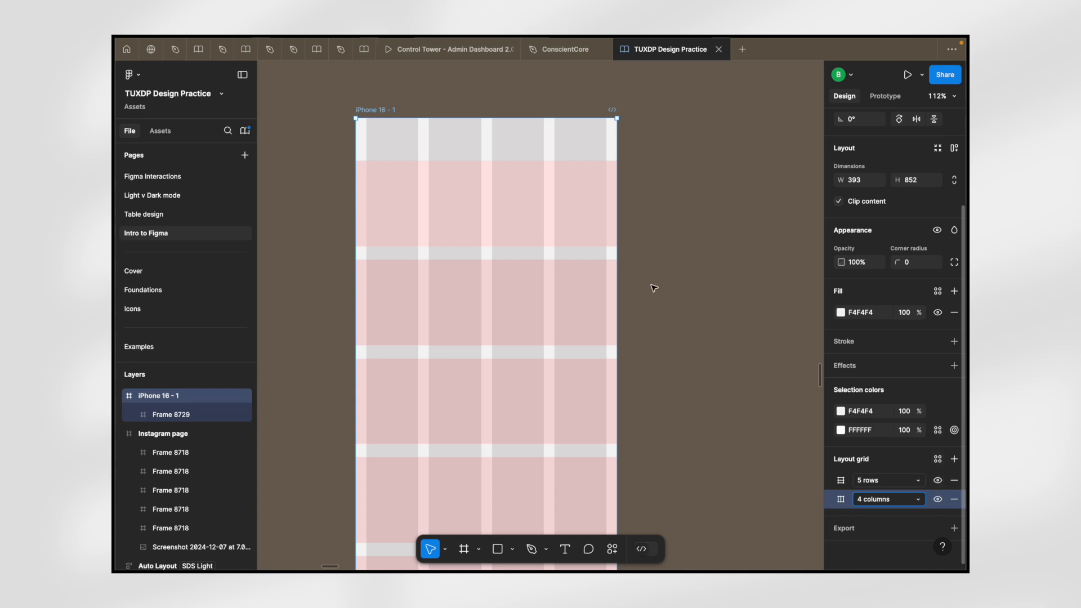
key("Escape")
- Turn off the display of layout grids for the whole file and inspect the iPhone 16 frame without them
mouse_move(229, 39)
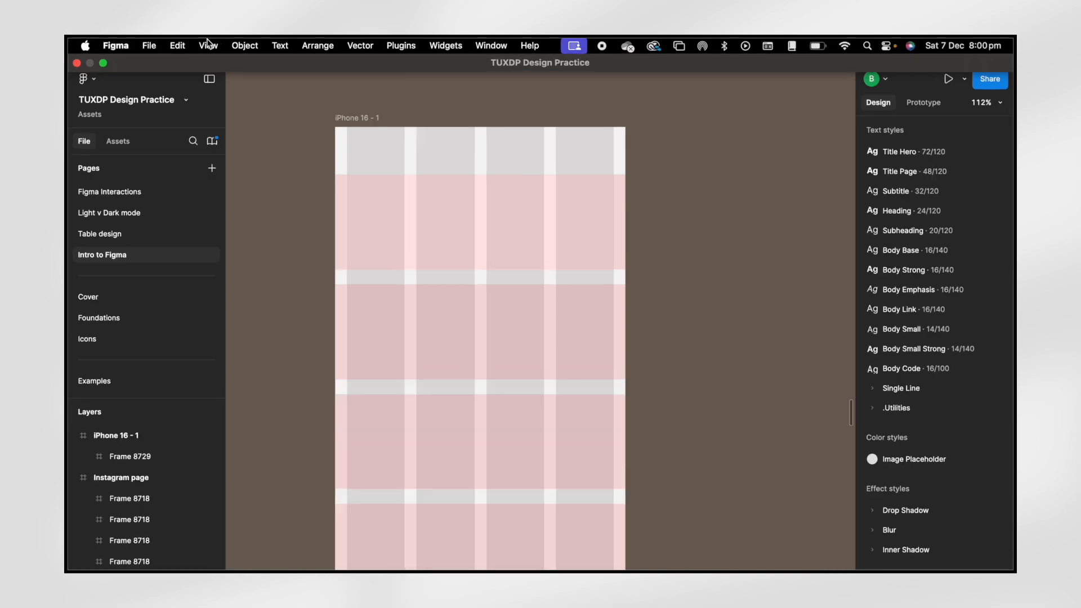
left_click(217, 44)
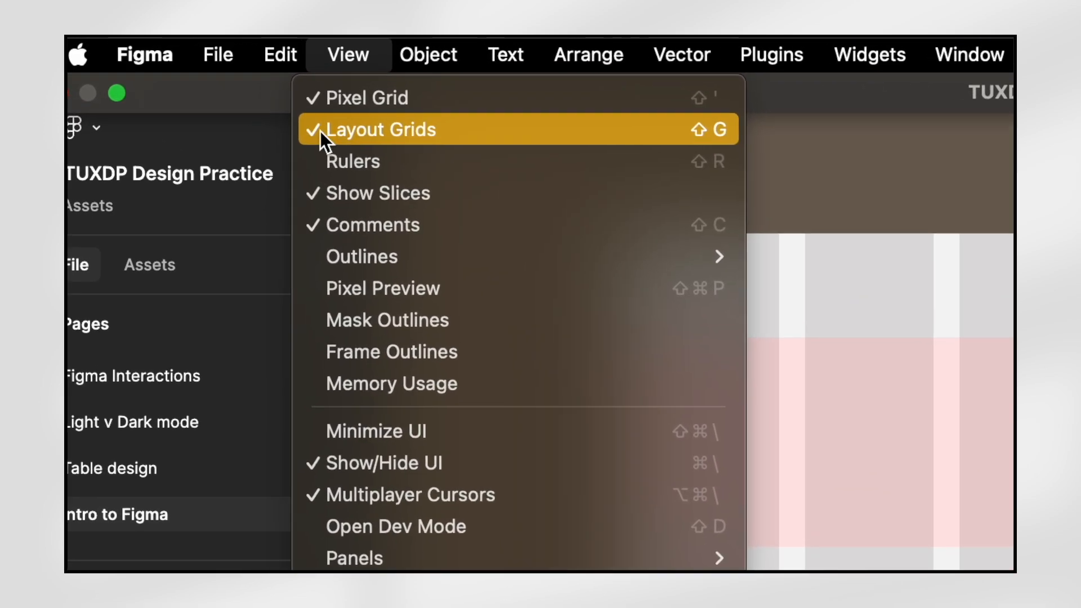
left_click(395, 125)
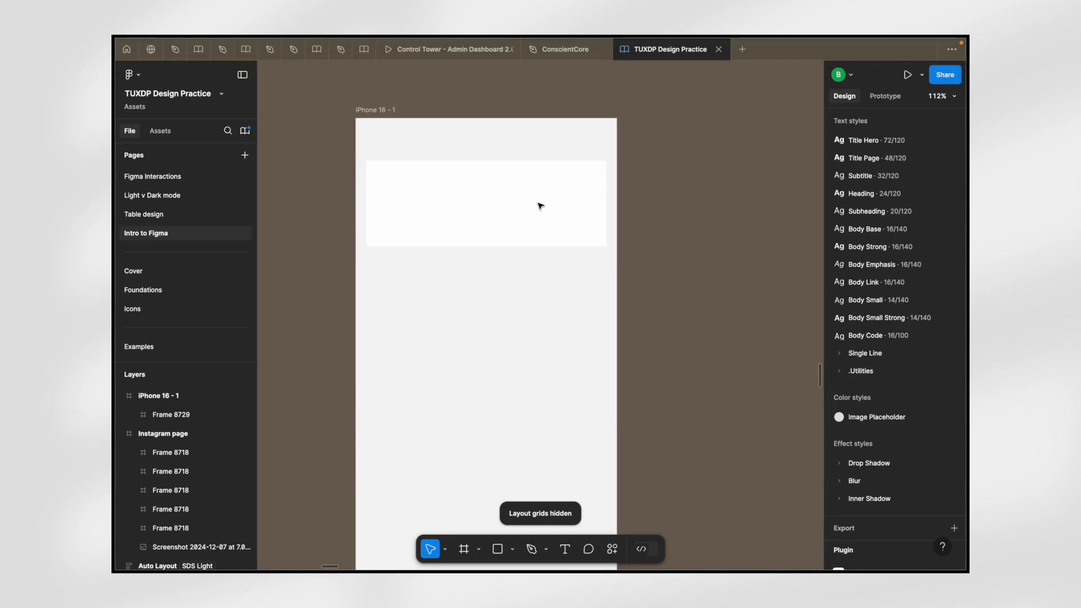
scroll(540, 206, "down", 10)
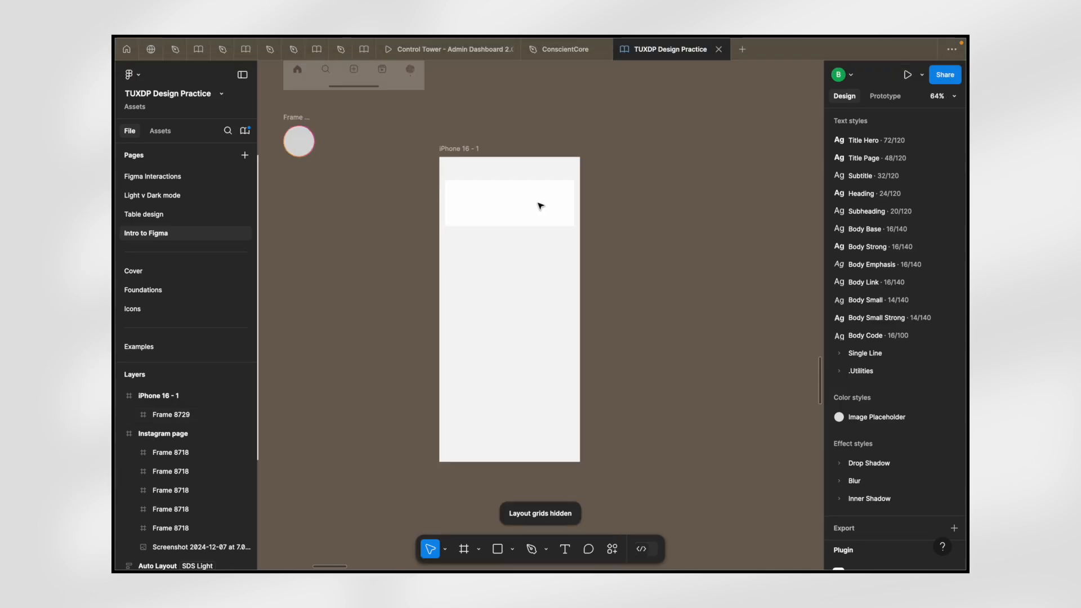
scroll(540, 206, "up", 6)
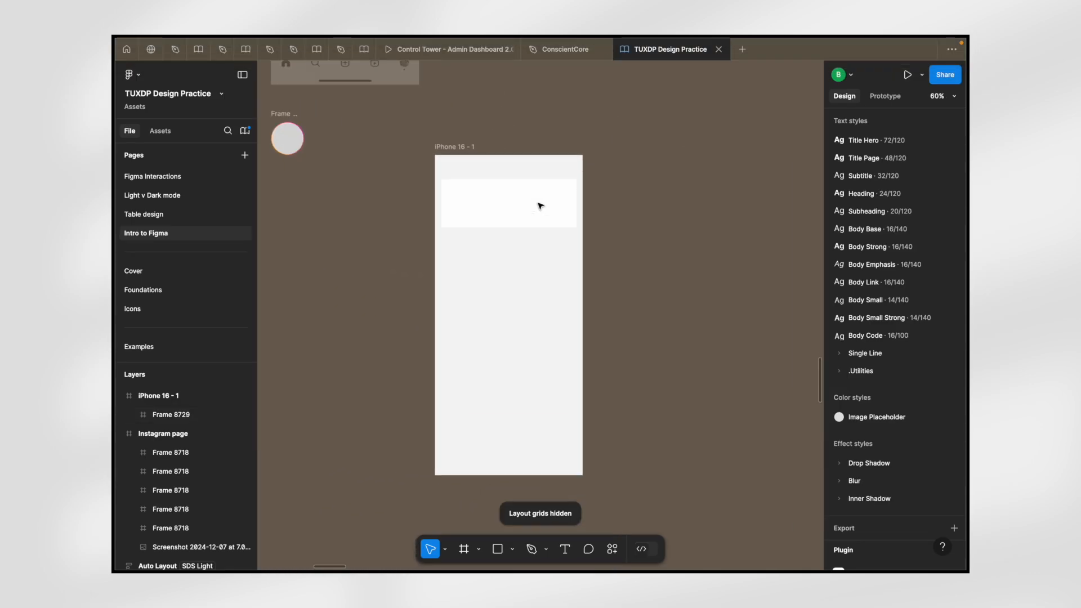
scroll(507, 195, "up", 3)
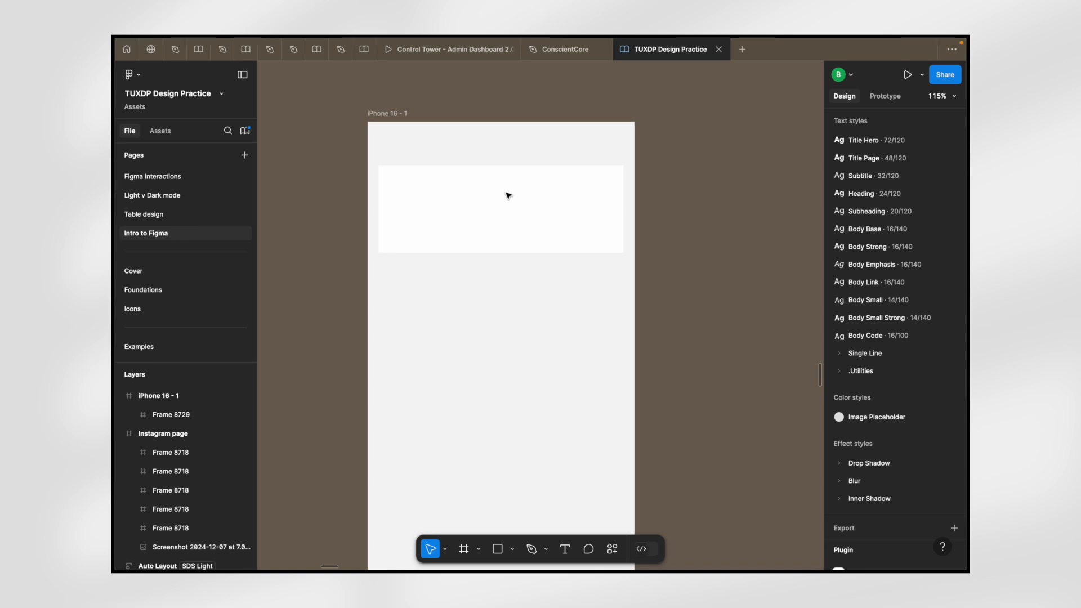
scroll(509, 196, "down", 3)
scroll(507, 195, "up", 3)
left_click(416, 134)
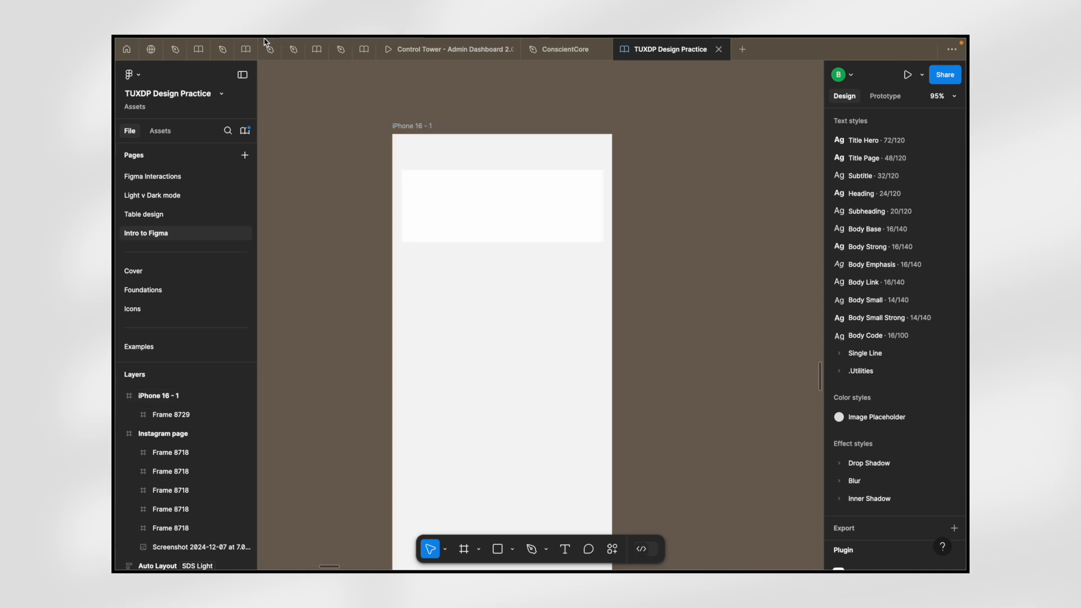
- Turn the display of layout grids back on for the whole file
mouse_move(265, 42)
left_click(243, 45)
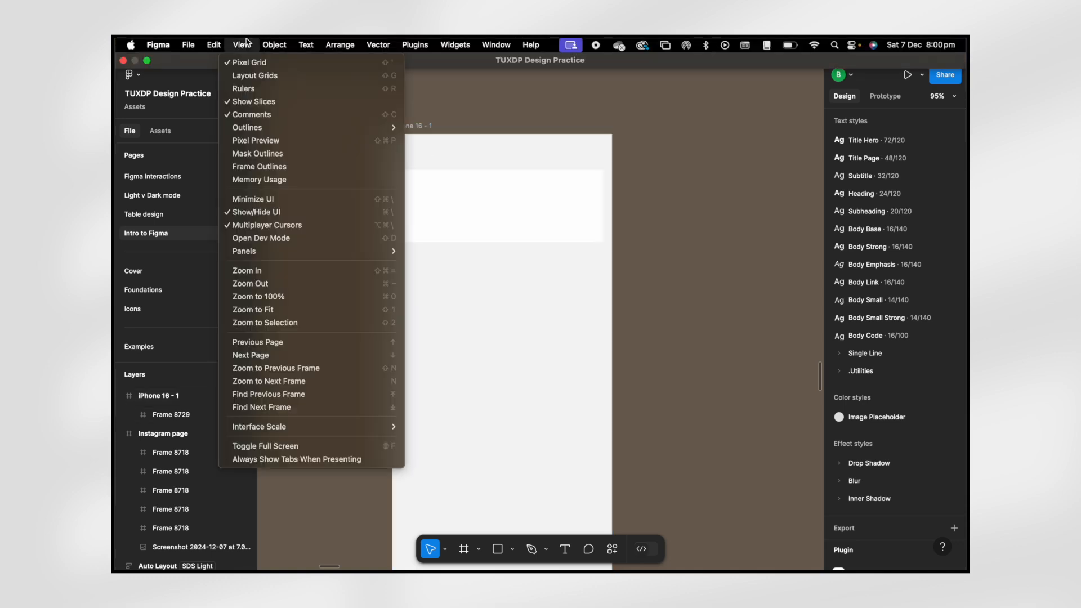
left_click(281, 79)
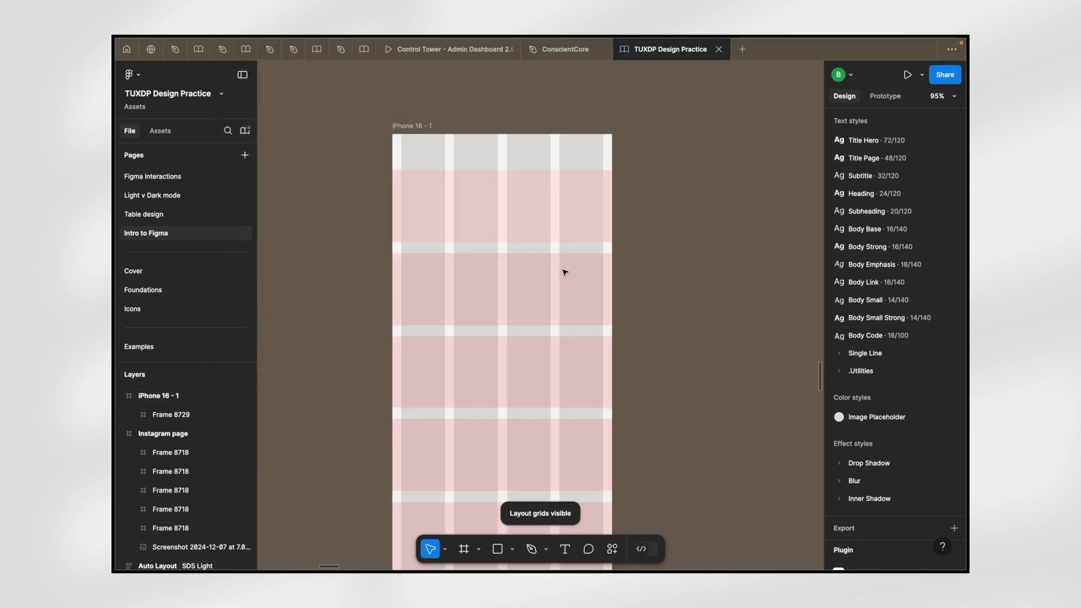
- Examine how content aligns to the grids in the Welcome, My Projects and One card for all accounts example frames
scroll(715, 299, "down", 3)
scroll(717, 299, "down", 1)
scroll(717, 299, "left", 5)
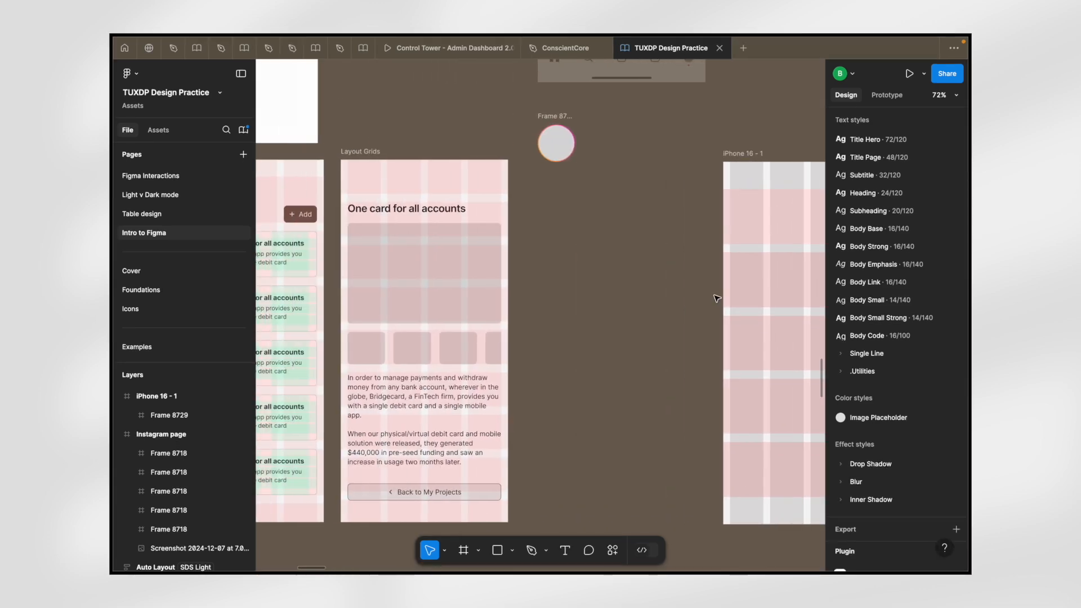
scroll(717, 299, "down", 4)
scroll(716, 298, "left", 4)
scroll(570, 274, "up", 4)
scroll(571, 275, "down", 4)
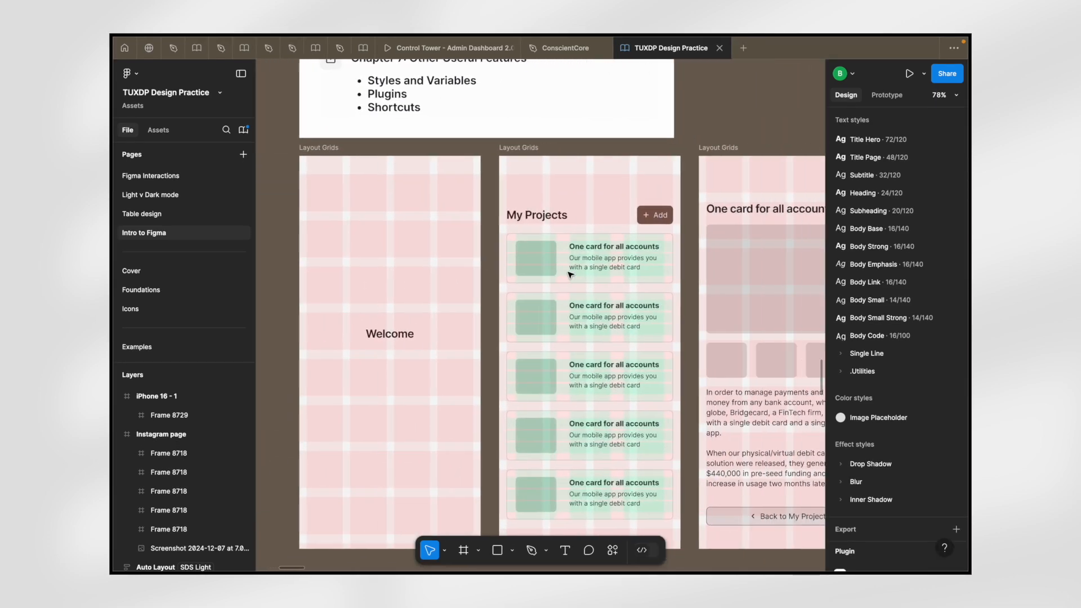
scroll(406, 218, "up", 3)
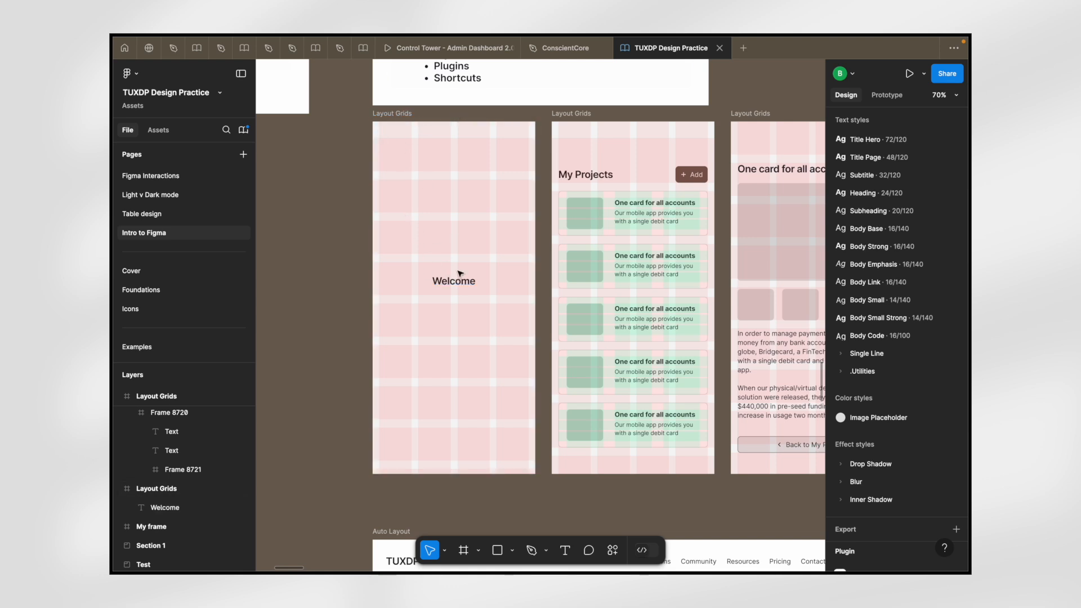
- Review the row grid and column grid settings of the Welcome example frame
left_click(410, 140)
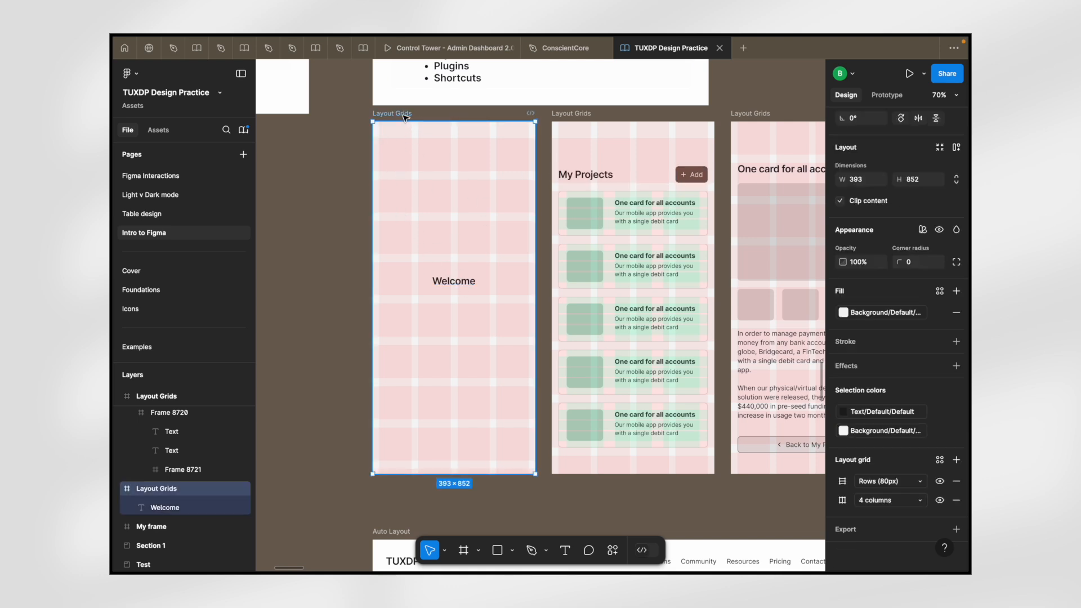
left_click(843, 482)
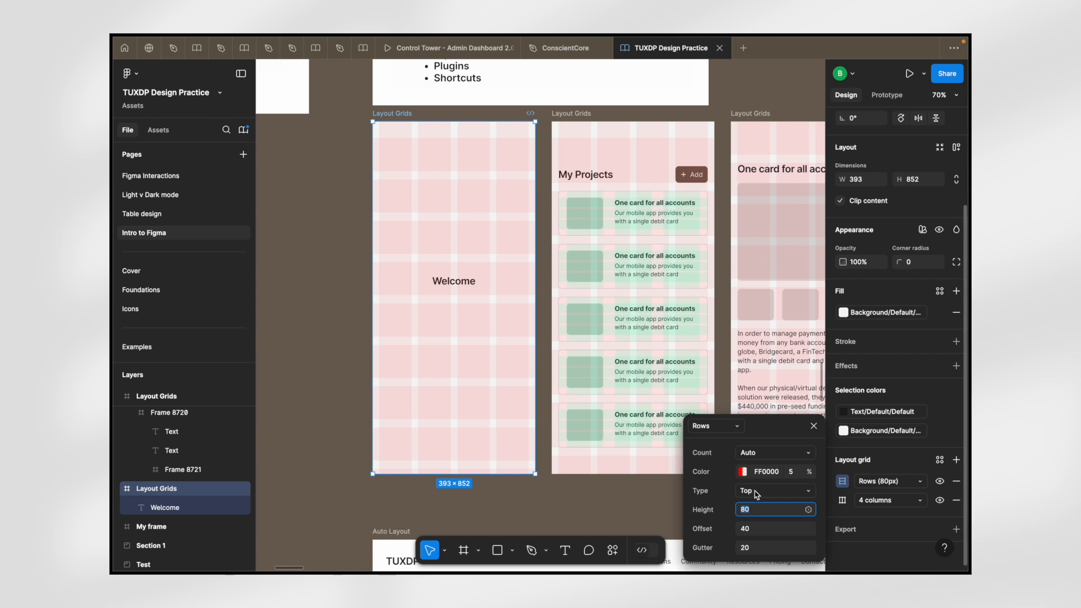
left_click(704, 511)
left_click(842, 500)
left_click(772, 454)
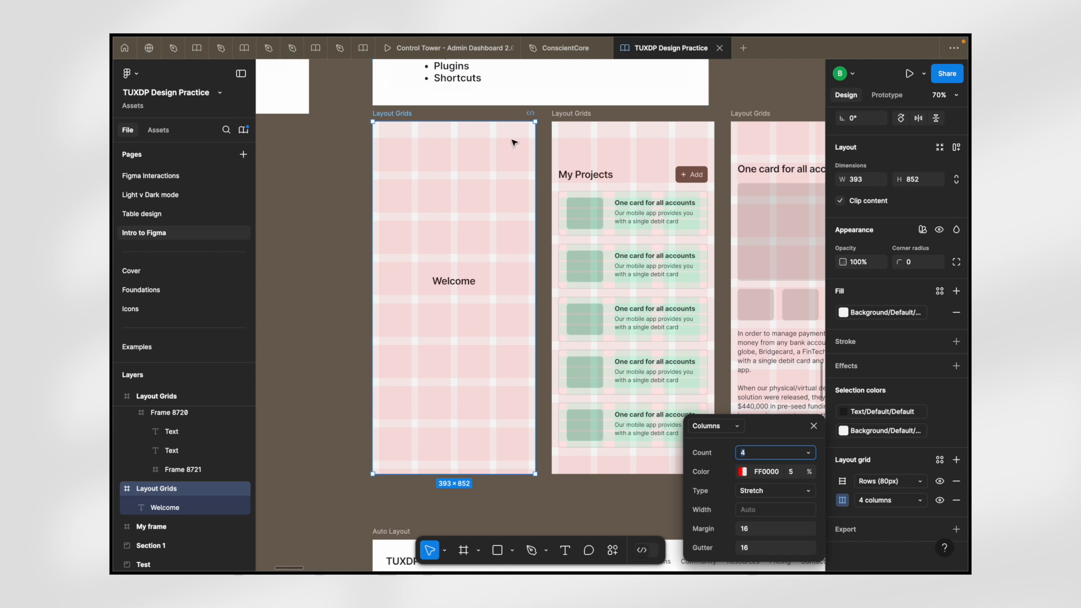
- Recolour the Welcome frame's column grid to near-black 090505 at 5% opacity, and check the remaining column settings against the frame
left_click(761, 473)
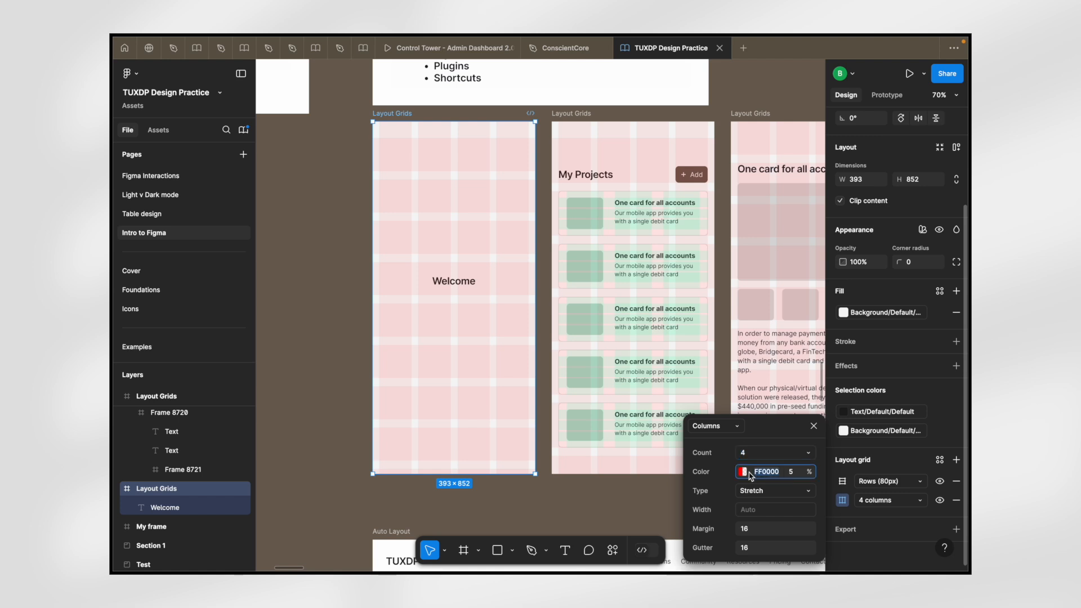
left_click(743, 472)
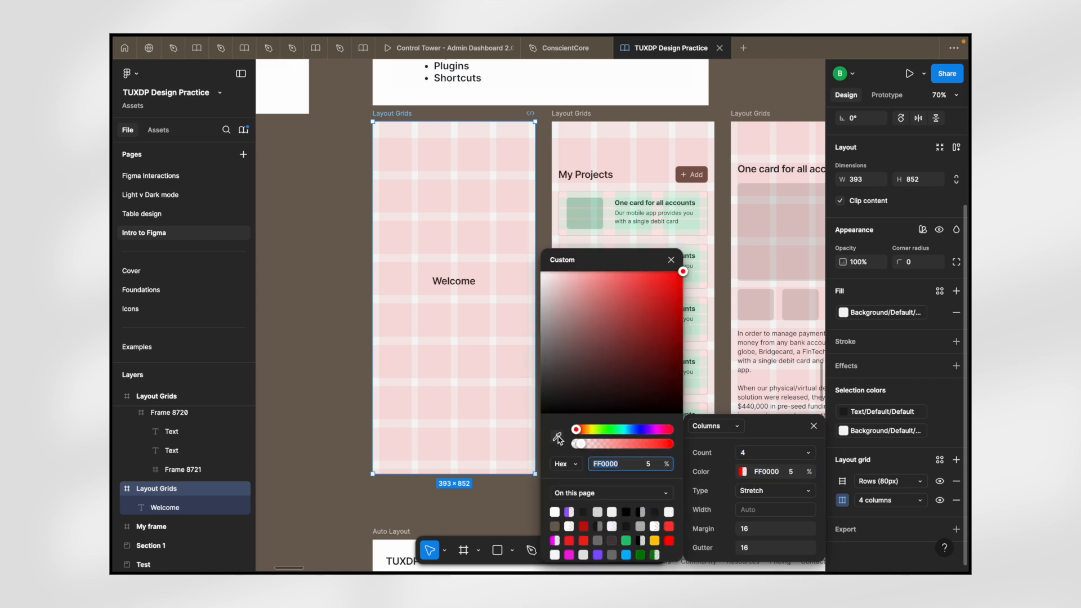
left_click_drag(683, 275, 596, 409)
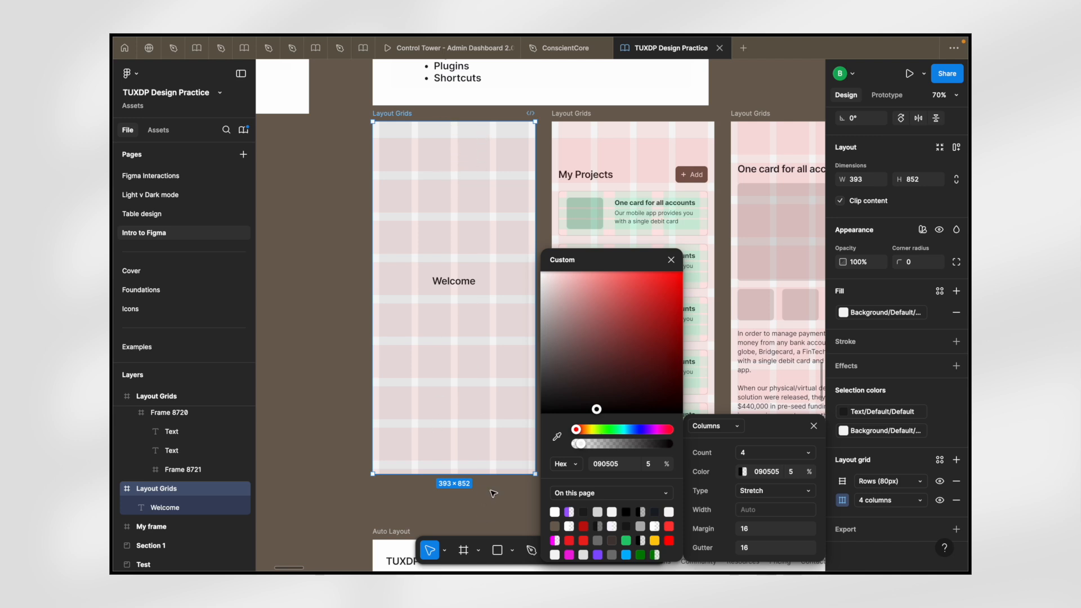
left_click(764, 490)
left_click(718, 501)
scroll(370, 182, "up", 5)
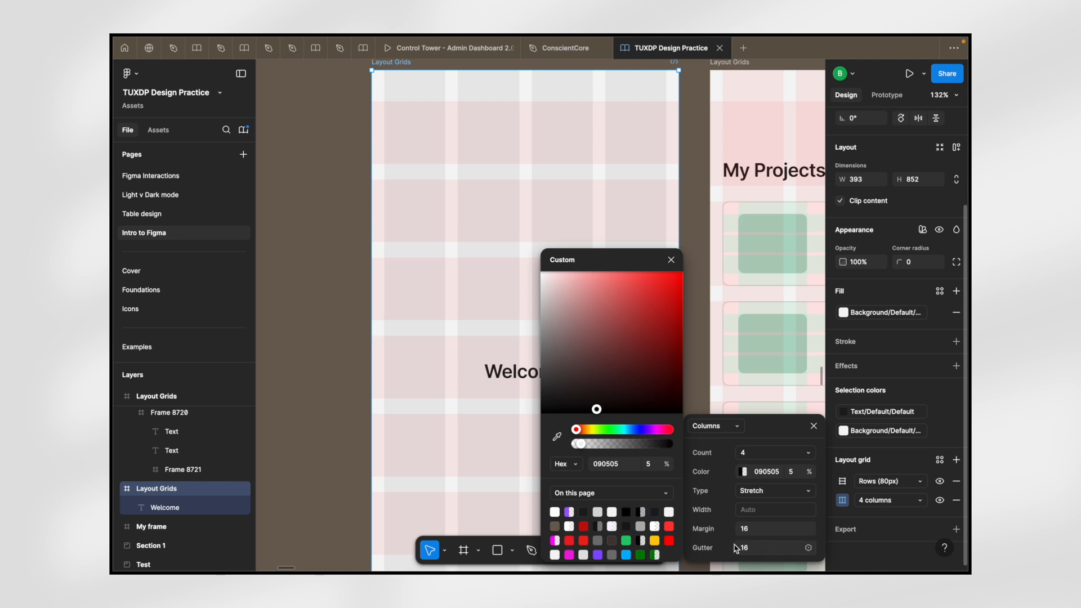
- Compare the layout grids of the My Projects frame with those of its first project card
scroll(460, 133, "down", 5)
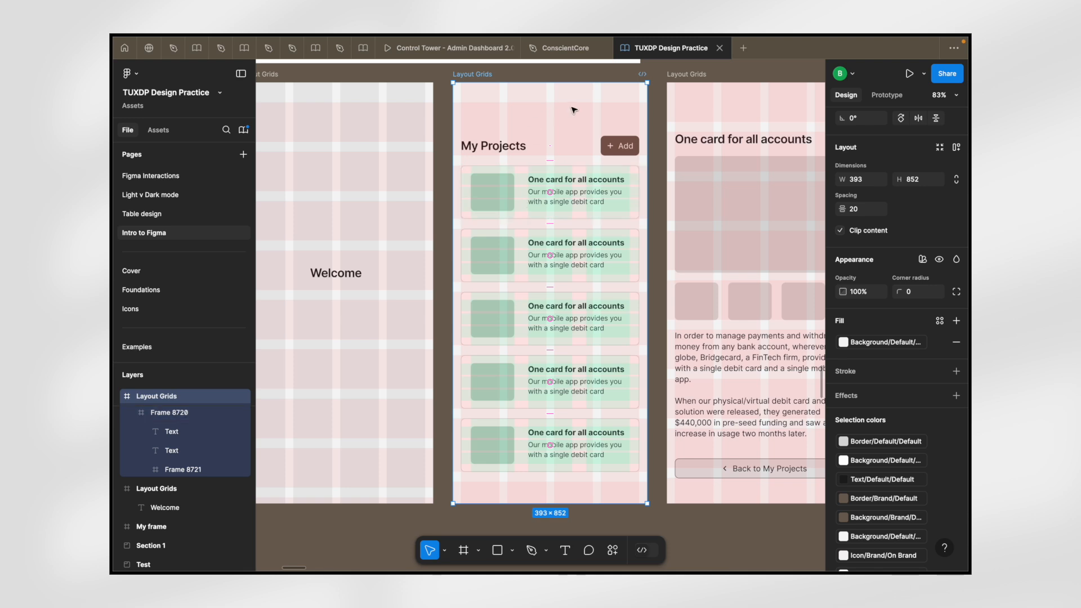
left_click(669, 166)
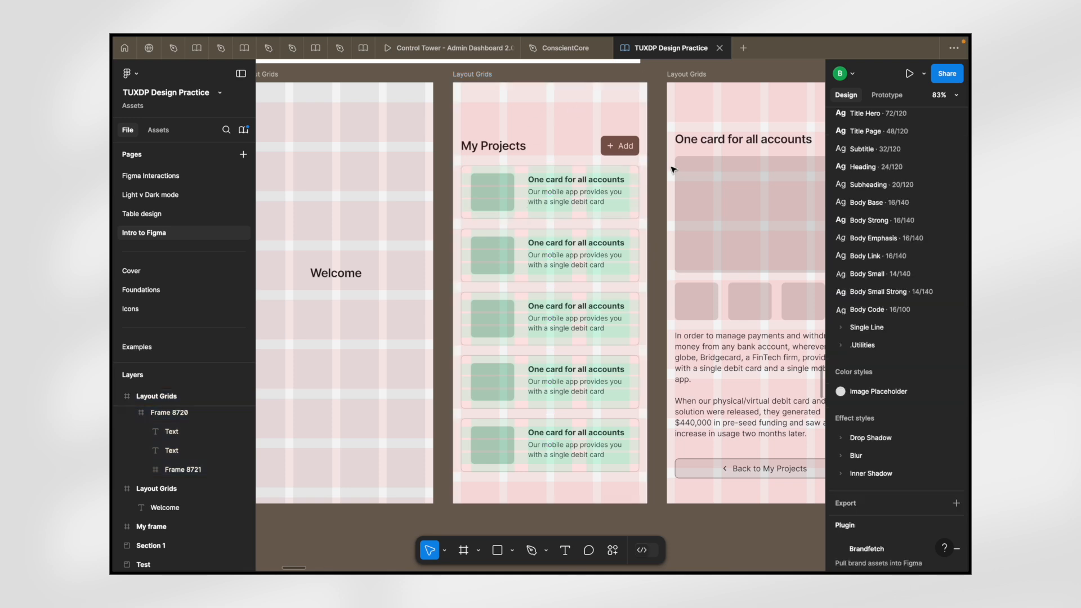
left_click(487, 75)
scroll(834, 419, "down", 5)
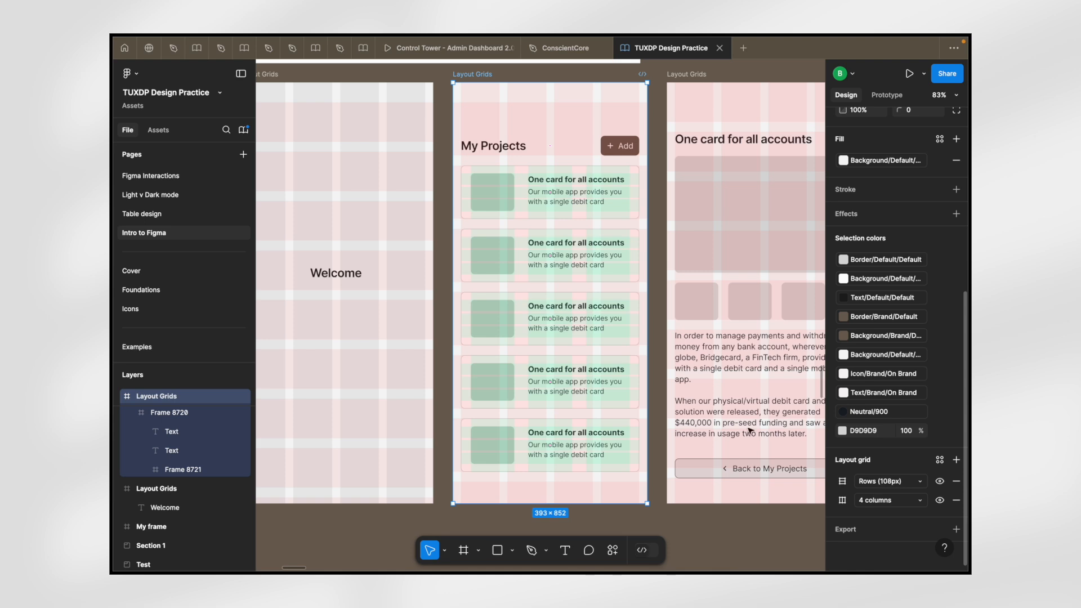
left_click(513, 189)
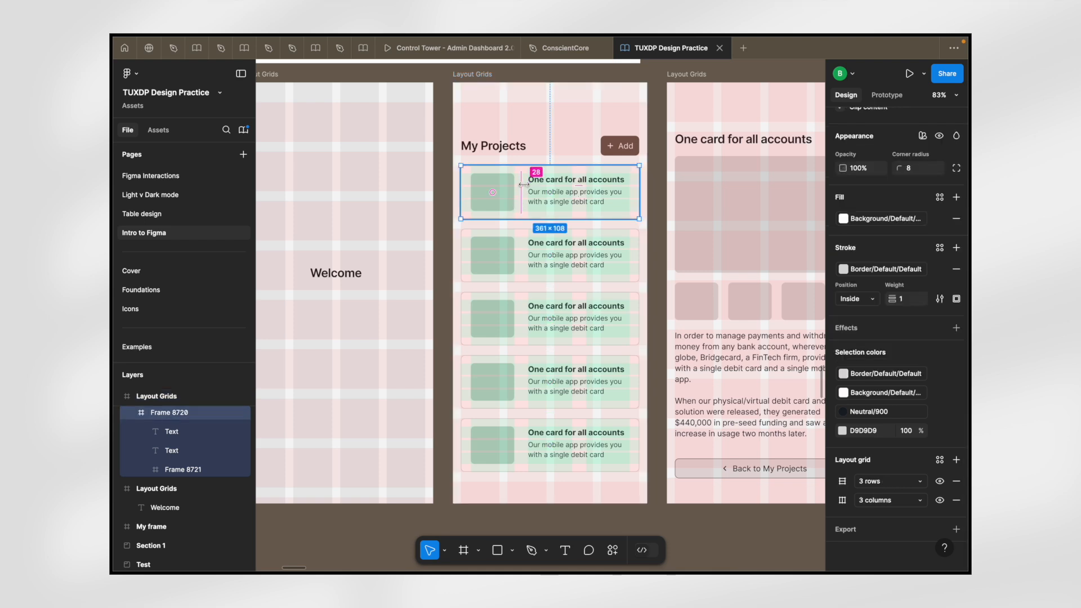
scroll(523, 184, "up", 2)
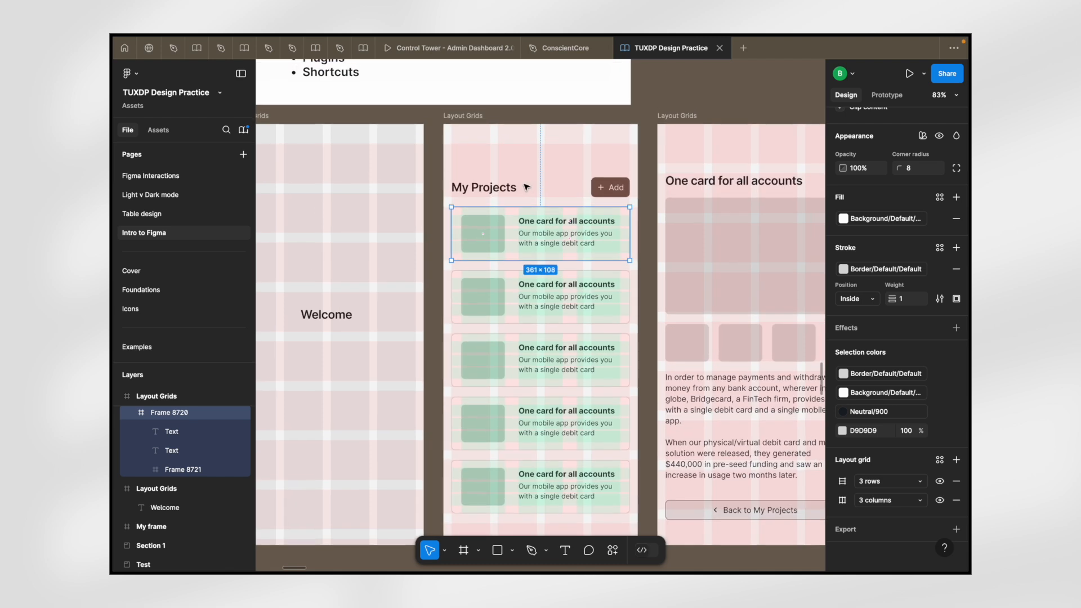
left_click(470, 115)
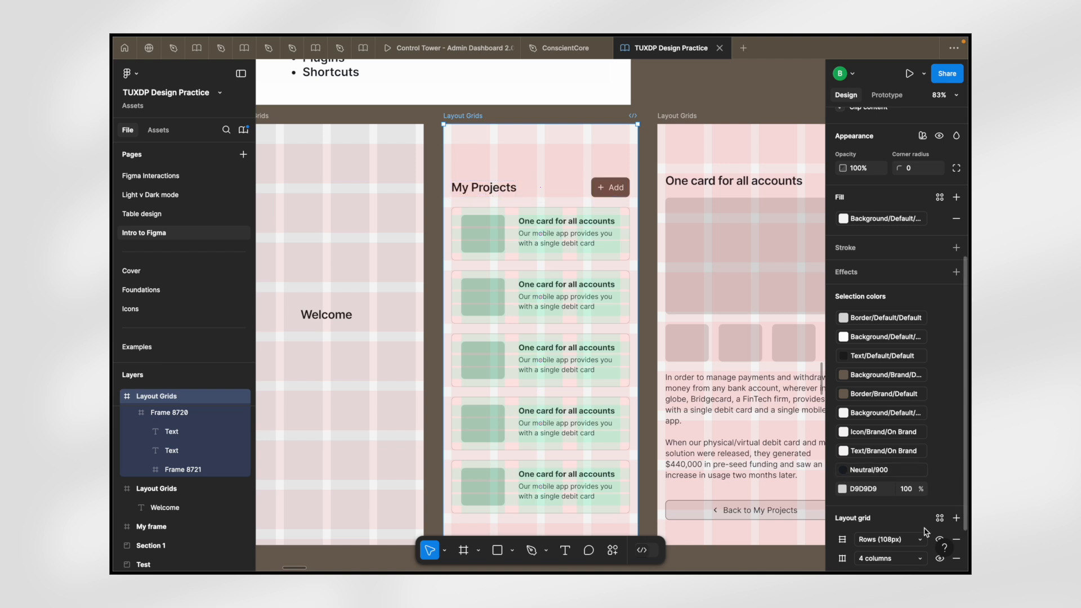
scroll(874, 472, "down", 2)
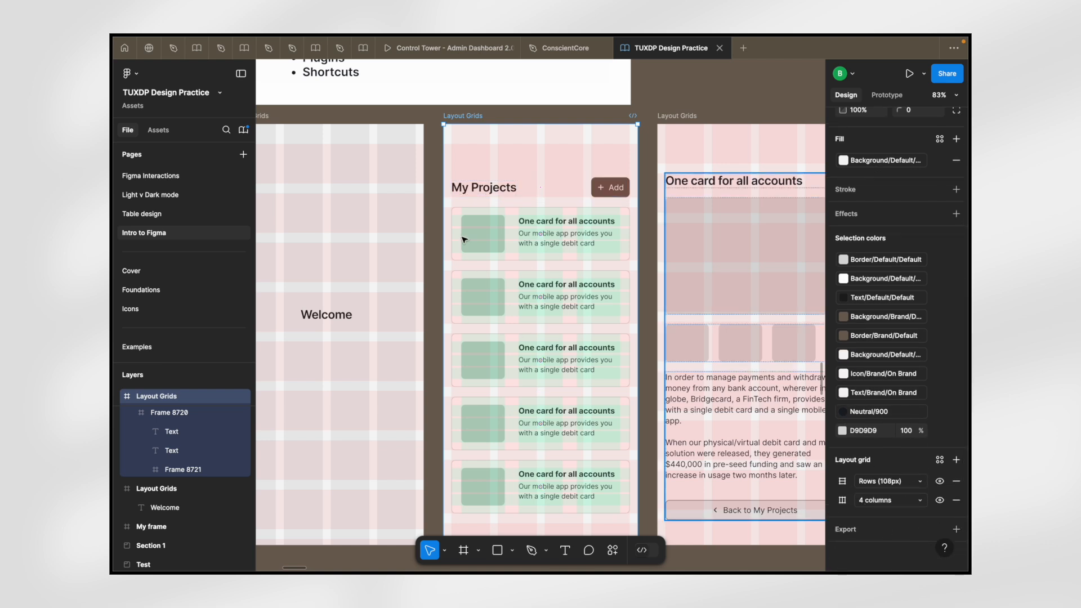
- Examine the first project card's row grid settings and how the image placeholder and text fit the rows
left_click(185, 414)
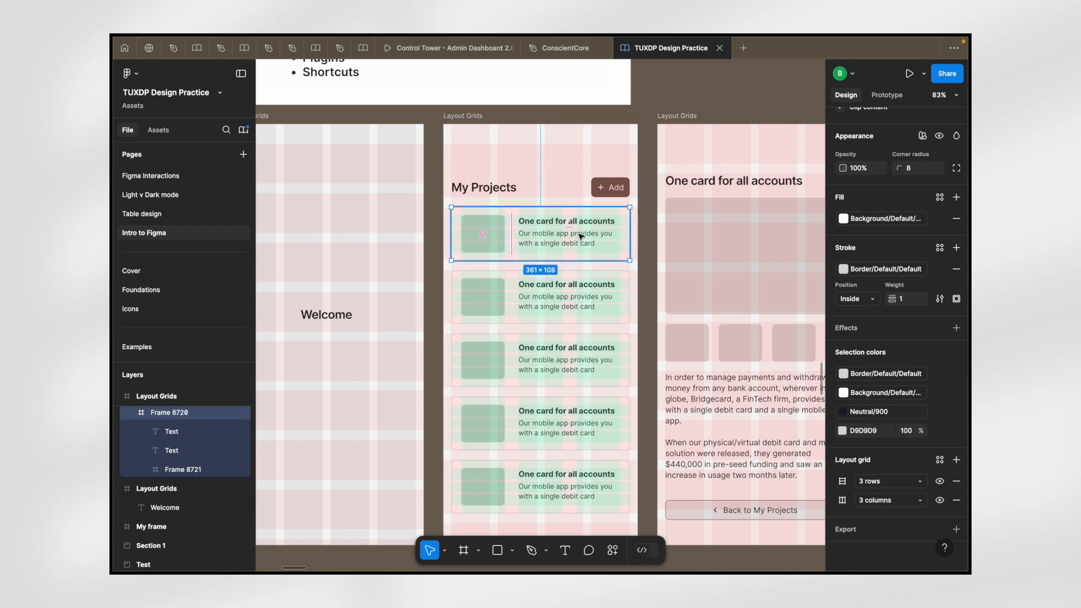
left_click(843, 481)
scroll(504, 221, "up", 10)
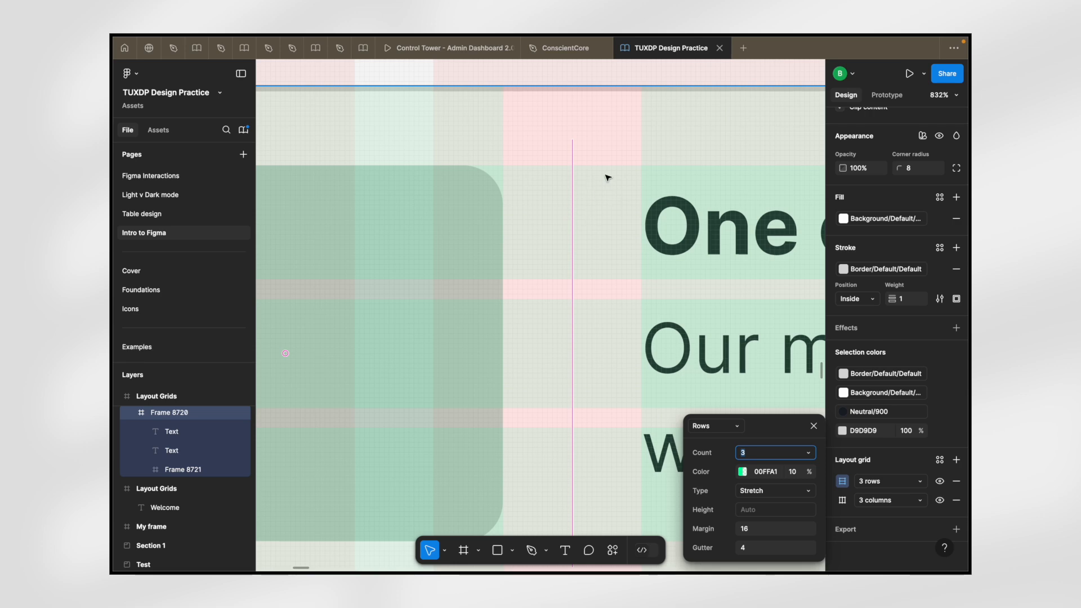
scroll(604, 397, "down", 2)
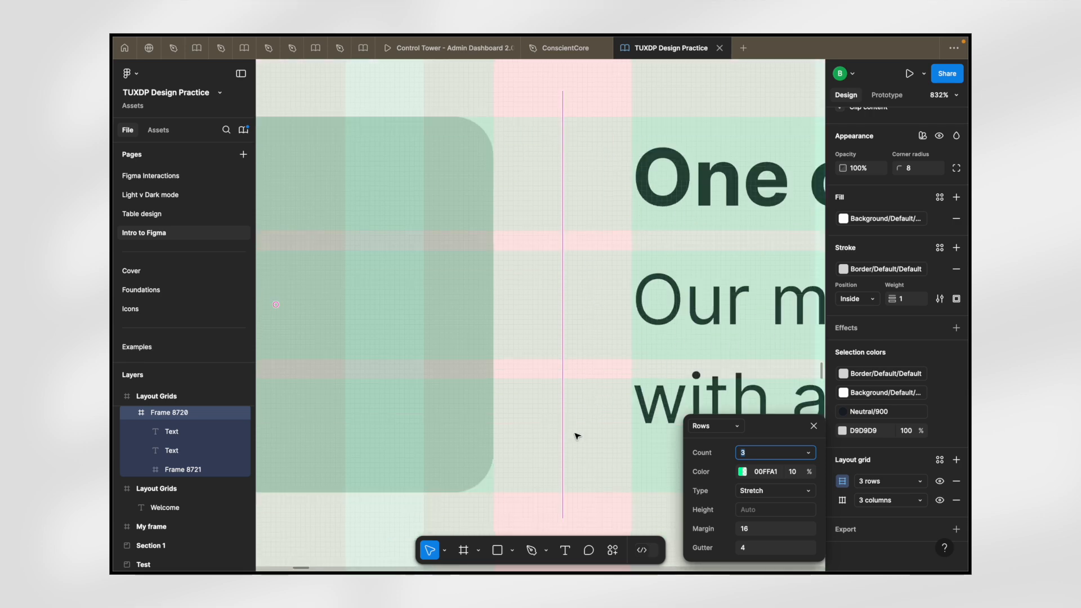
scroll(577, 437, "down", 10)
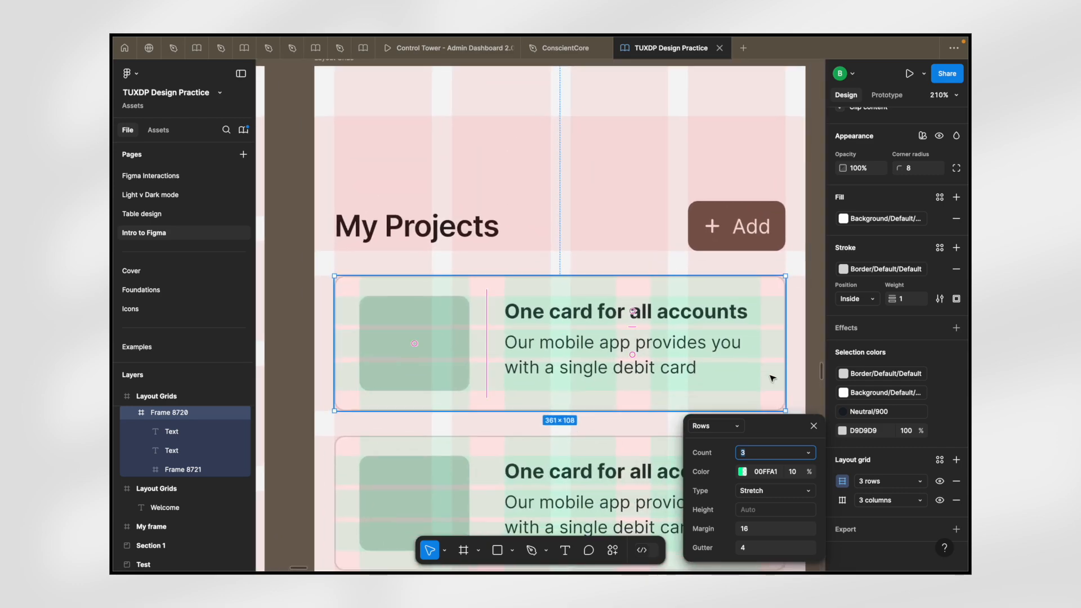
scroll(361, 189, "up", 2)
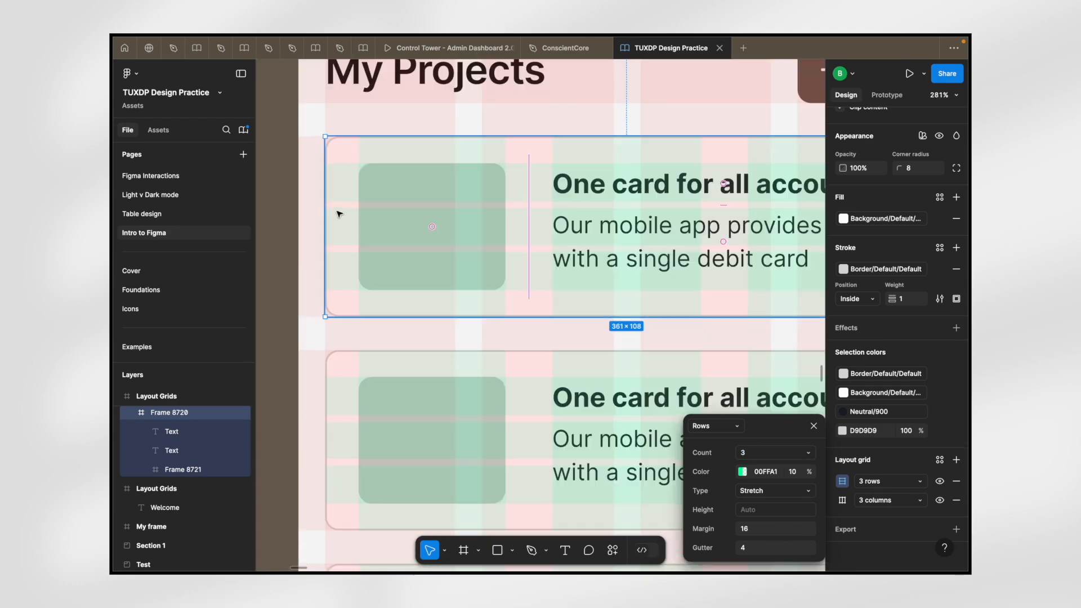
scroll(339, 214, "down", 3)
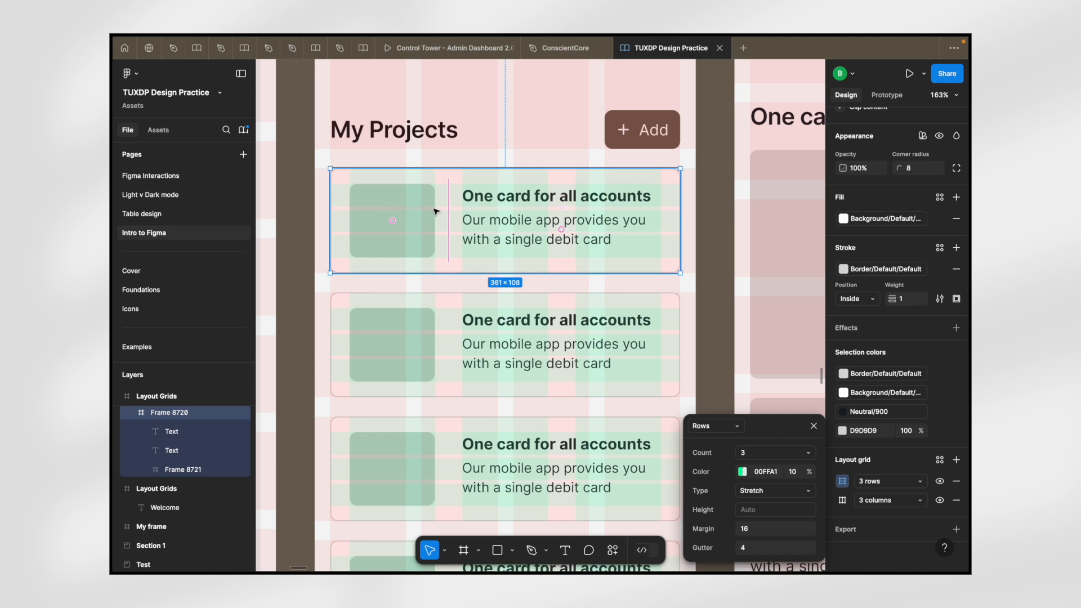
- Examine how the first project card's image and text follow its column grid margins and gutters, and compare the three example frames
scroll(436, 210, "up", 5)
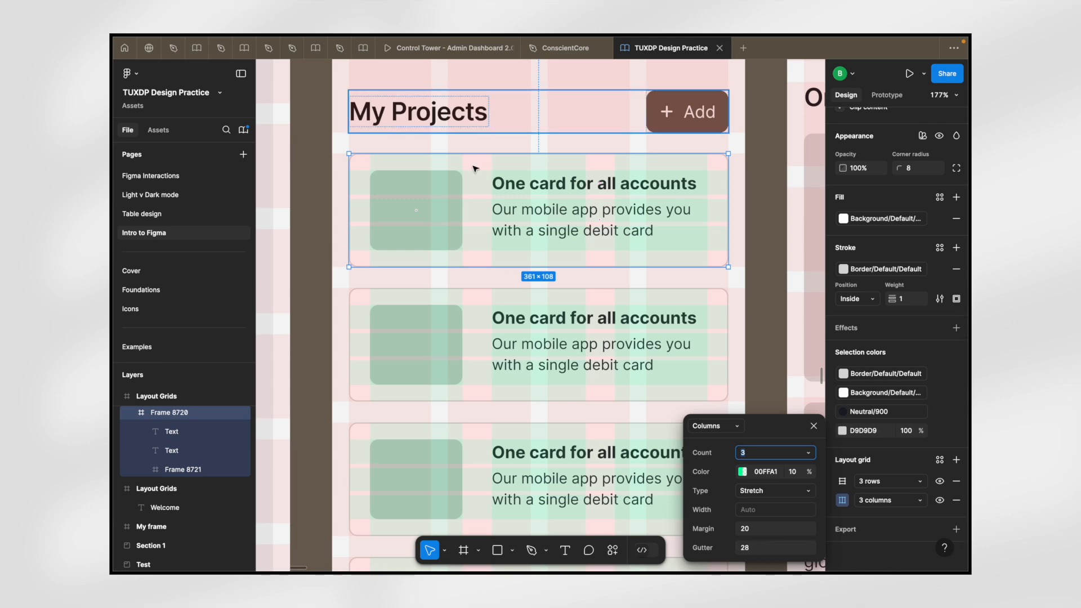
scroll(475, 168, "up", 5)
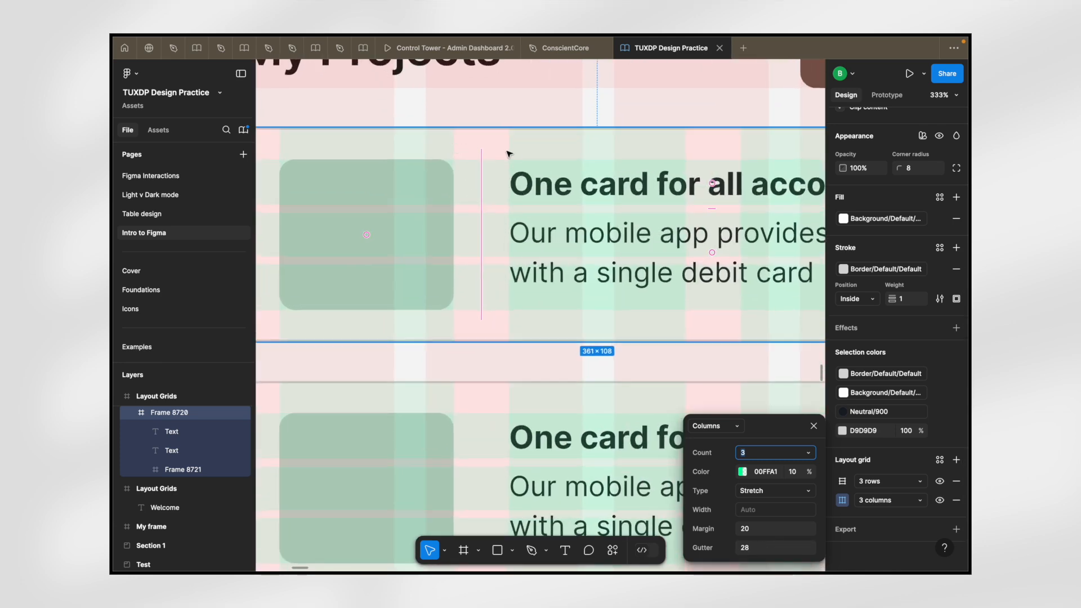
scroll(512, 155, "down", 10)
left_click(620, 92)
scroll(490, 196, "up", 5)
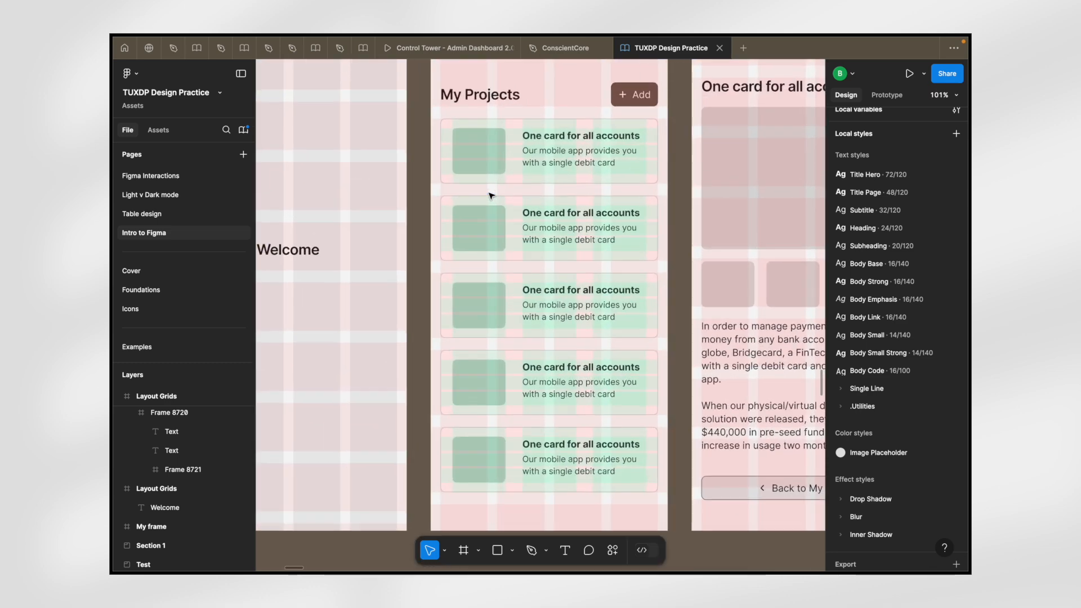
scroll(491, 195, "down", 2)
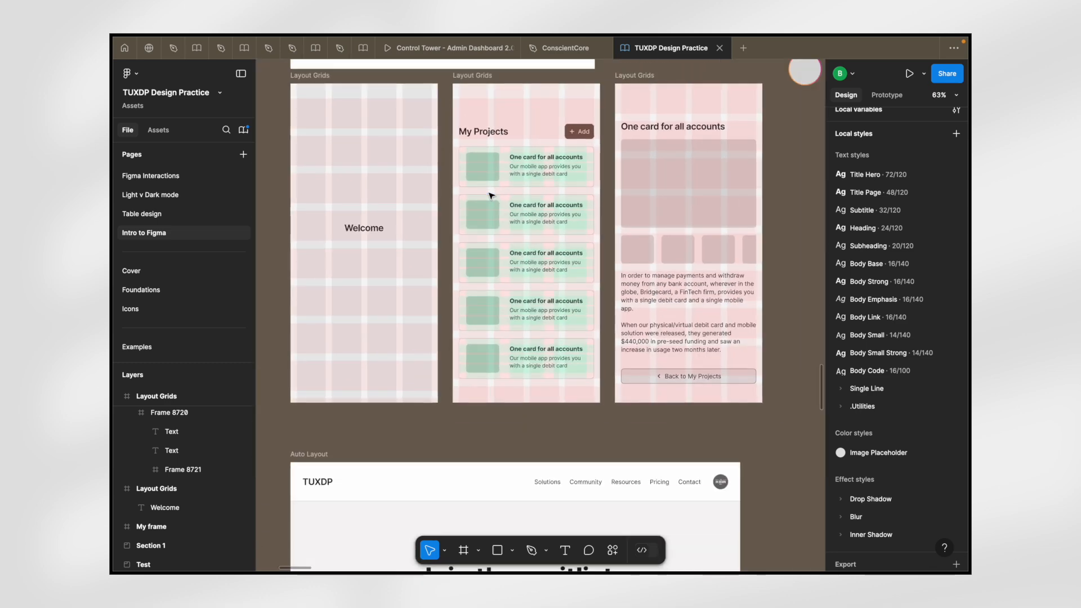
- Hide the layout grids across the whole file
key("ctrl+g")
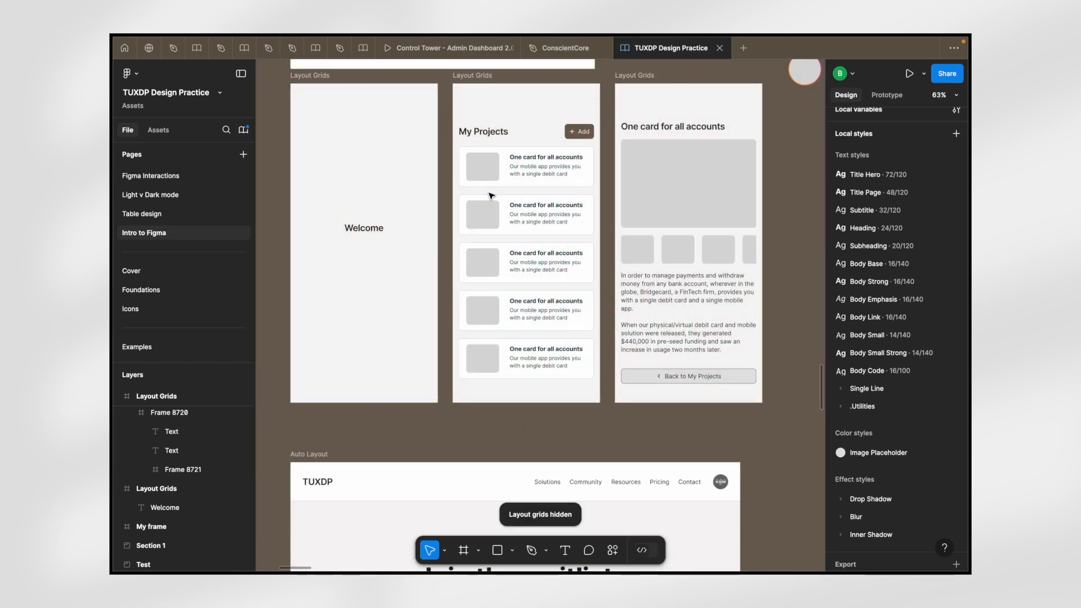
scroll(491, 196, "up", 3)
scroll(491, 196, "right", 1)
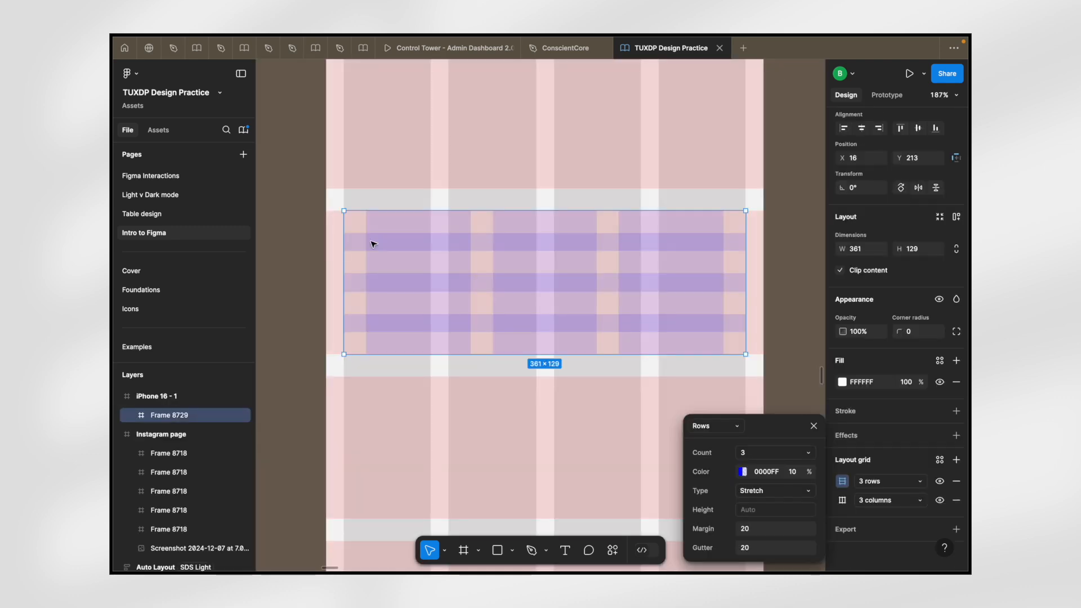
- Draw a frame about 93 × 86 in the first column of the card frame, spanning its three rows
key("f")
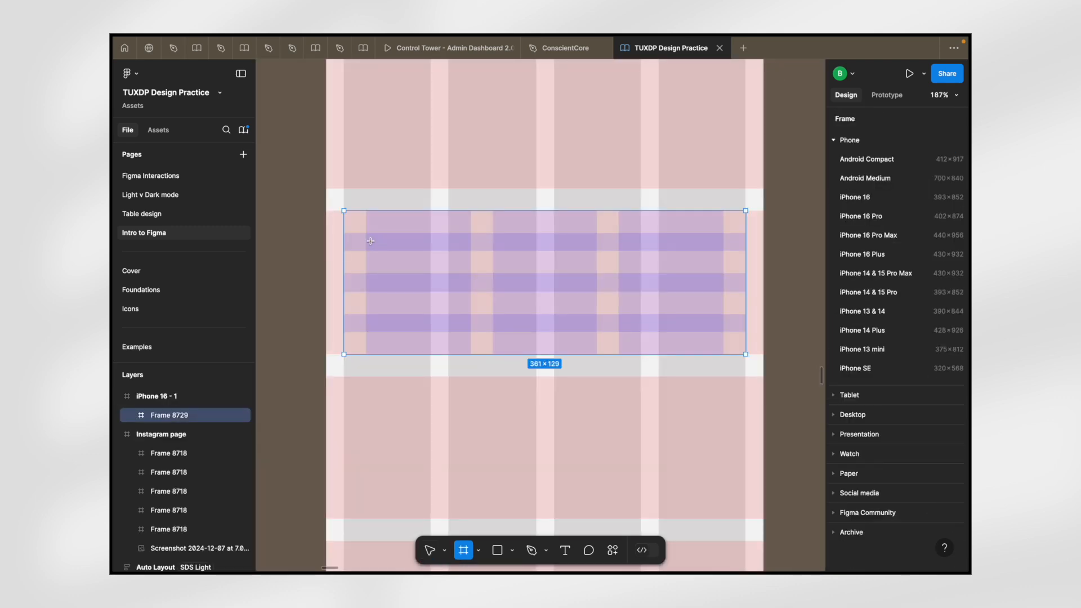
left_click_drag(367, 233, 472, 328)
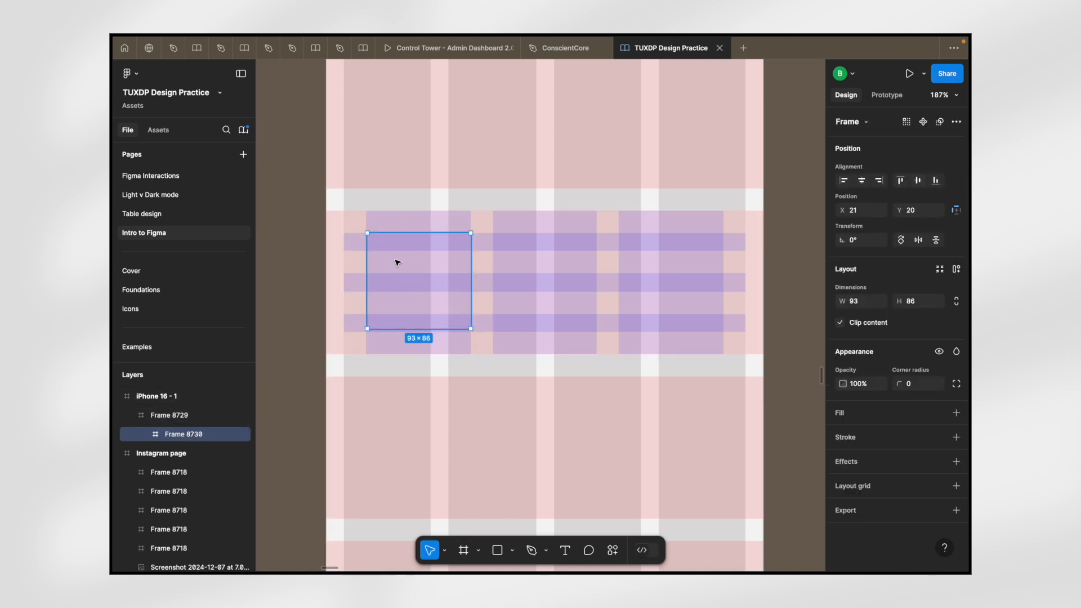
- Add a black inside stroke of weight 1 to the 361 × 129 card frame
left_click(156, 422)
scroll(487, 277, "down", 5)
scroll(488, 277, "up", 5)
scroll(885, 459, "down", 2)
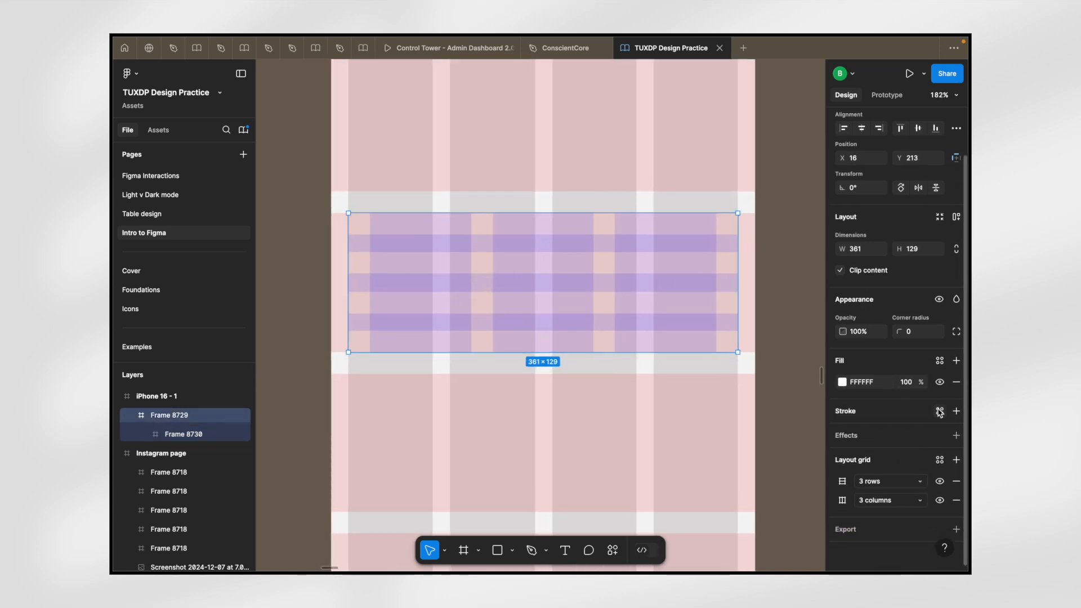
left_click(956, 410)
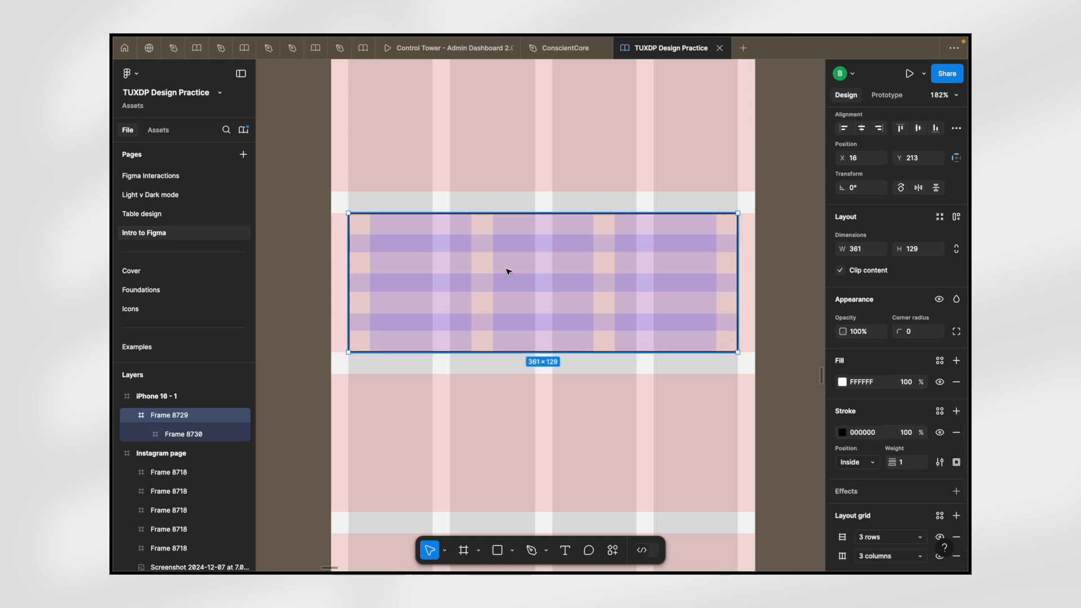
- Align the inner frame to the first column and rows at X 20, Y 20, and resize it to 94 × 89
left_click(190, 433)
scroll(401, 271, "up", 4)
left_click_drag(398, 230, 393, 229)
scroll(398, 229, "up", 4)
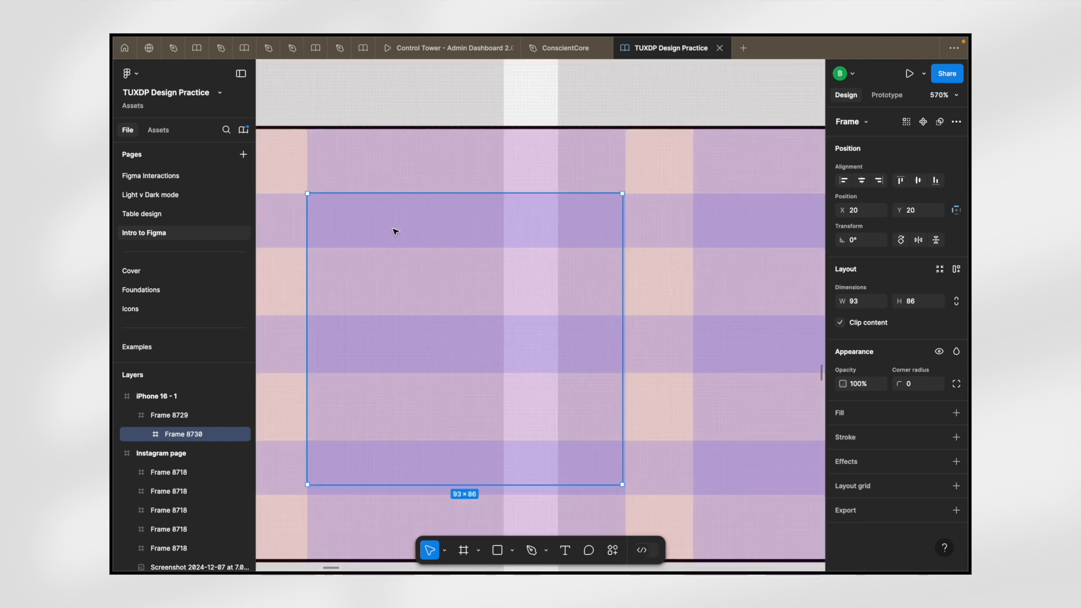
scroll(393, 231, "down", 5)
mouse_move(510, 360)
left_mouse_down()
mouse_move(499, 357)
mouse_move(511, 364)
left_mouse_up()
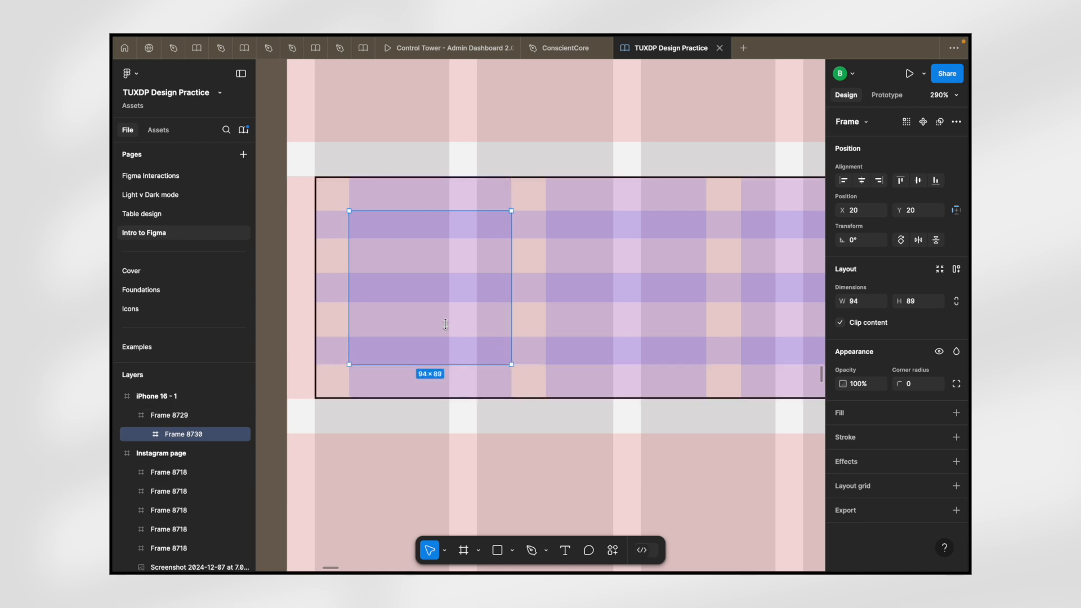
- Give the inner frame a D9D9D9 grey fill
left_click(957, 414)
left_click(867, 435)
type("d")
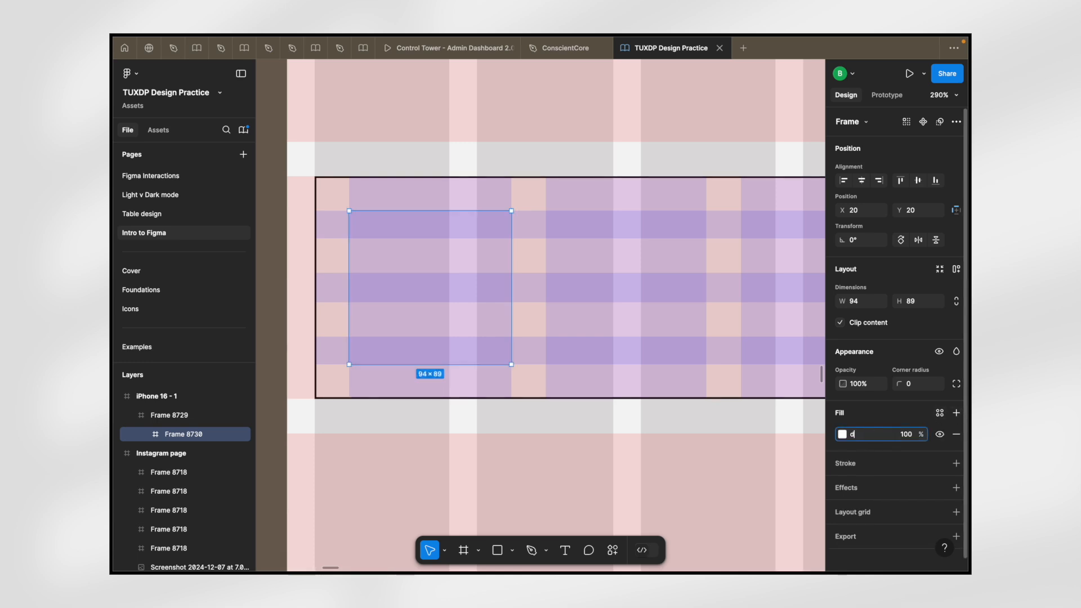
type("9")
key("Return")
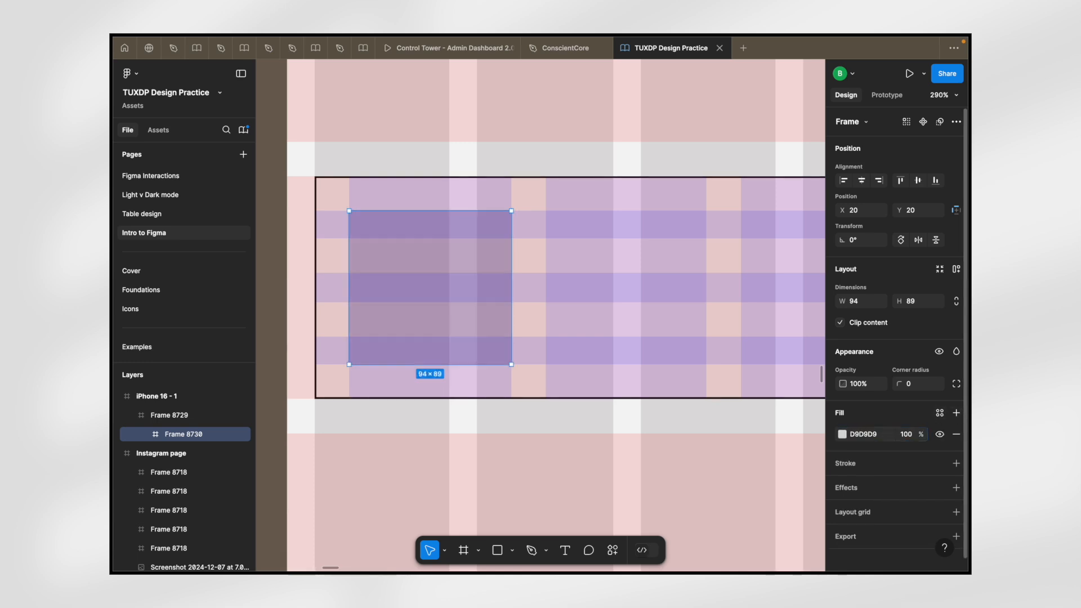
- Add the text "One card for your bank accounts" to the card and align it to the second column and first row at X 134, Y 20
scroll(355, 258, "down", 5)
left_click(559, 250)
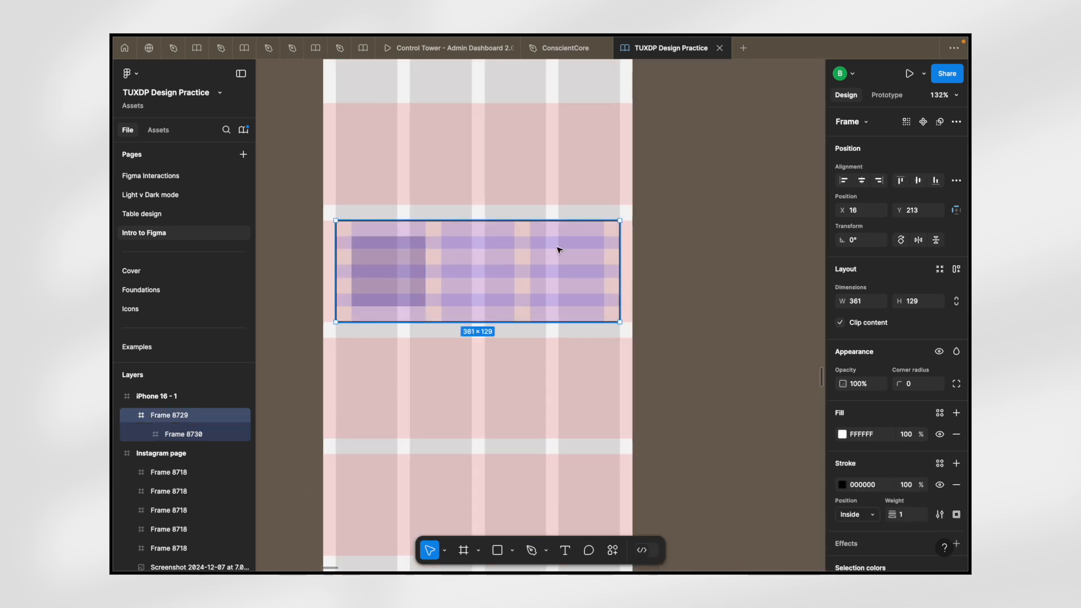
scroll(388, 258, "up", 3)
left_click(387, 258)
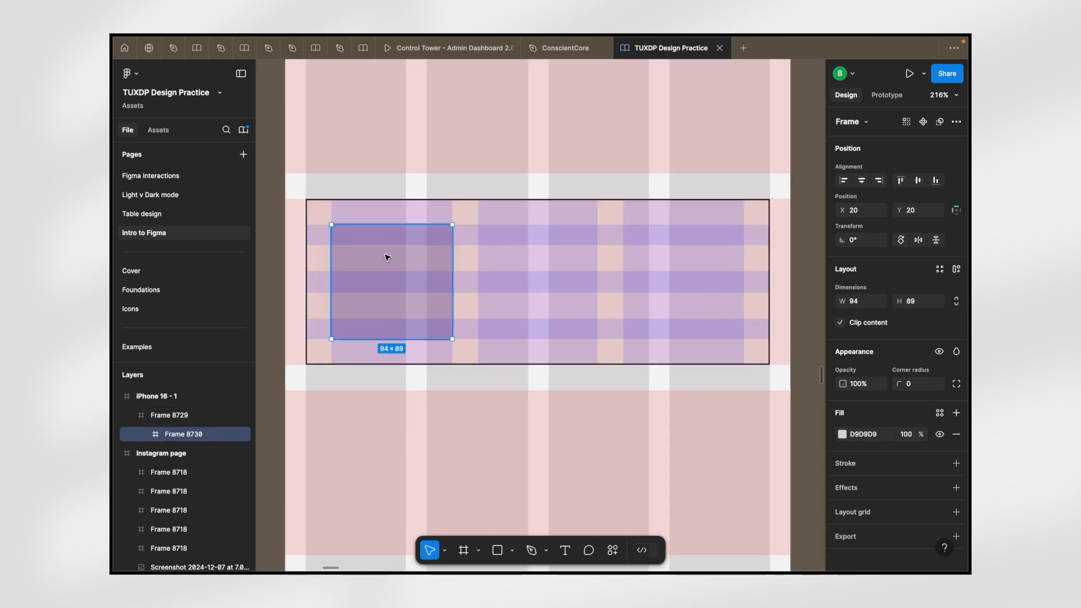
scroll(388, 258, "down", 3)
scroll(387, 258, "up", 2)
key("t")
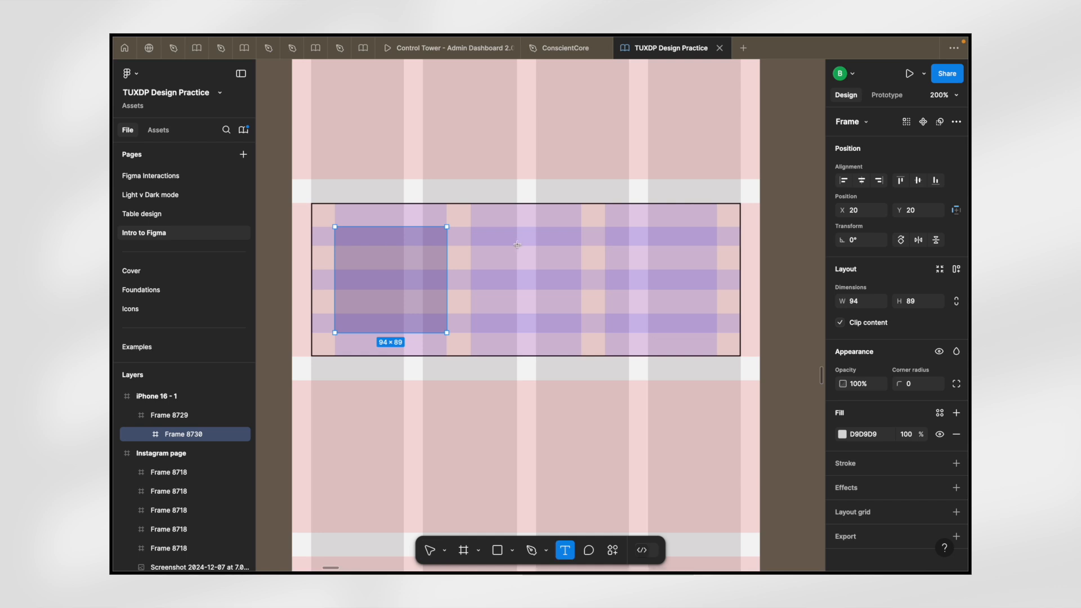
left_click(488, 238)
type("On")
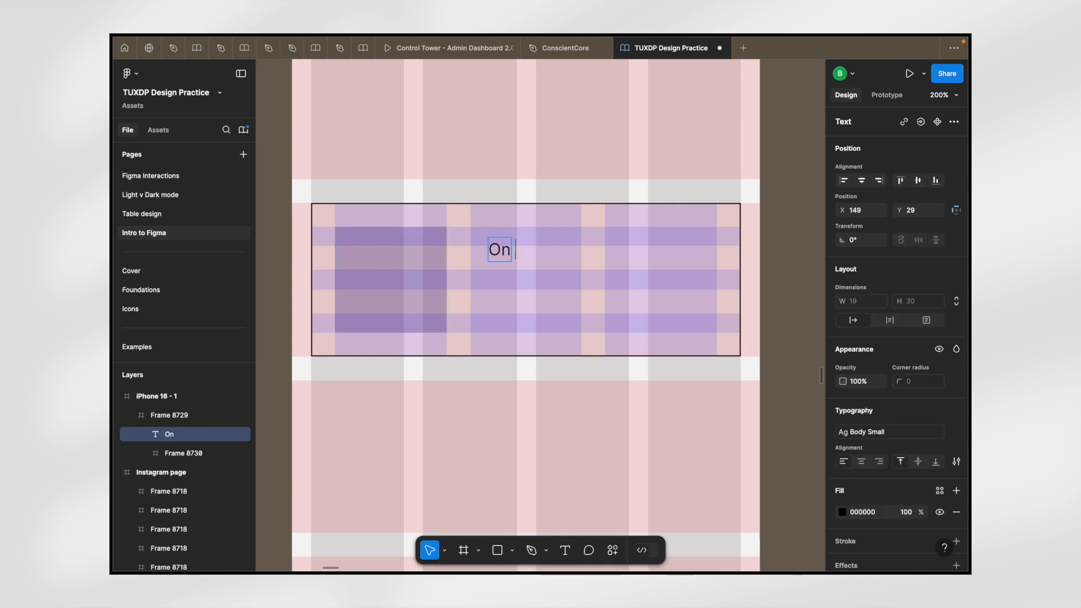
type("e card f")
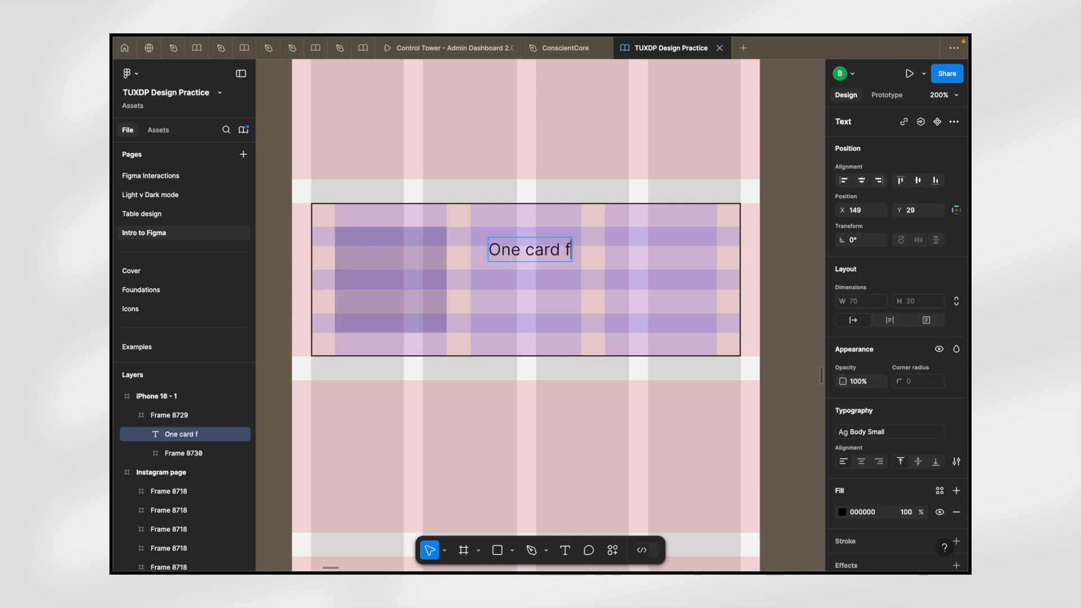
type("or your b")
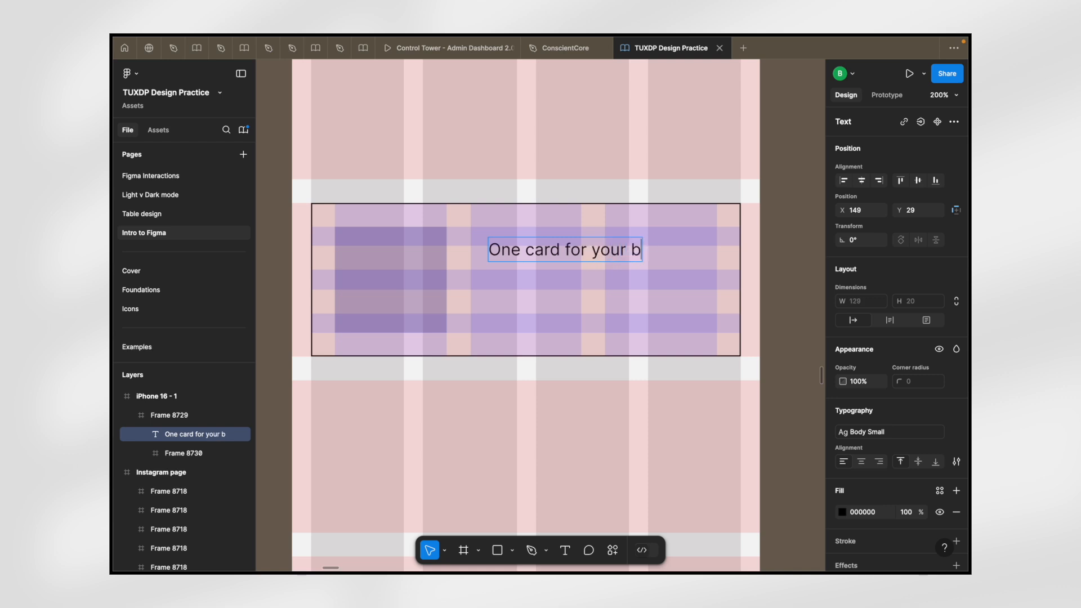
type("ank accounts")
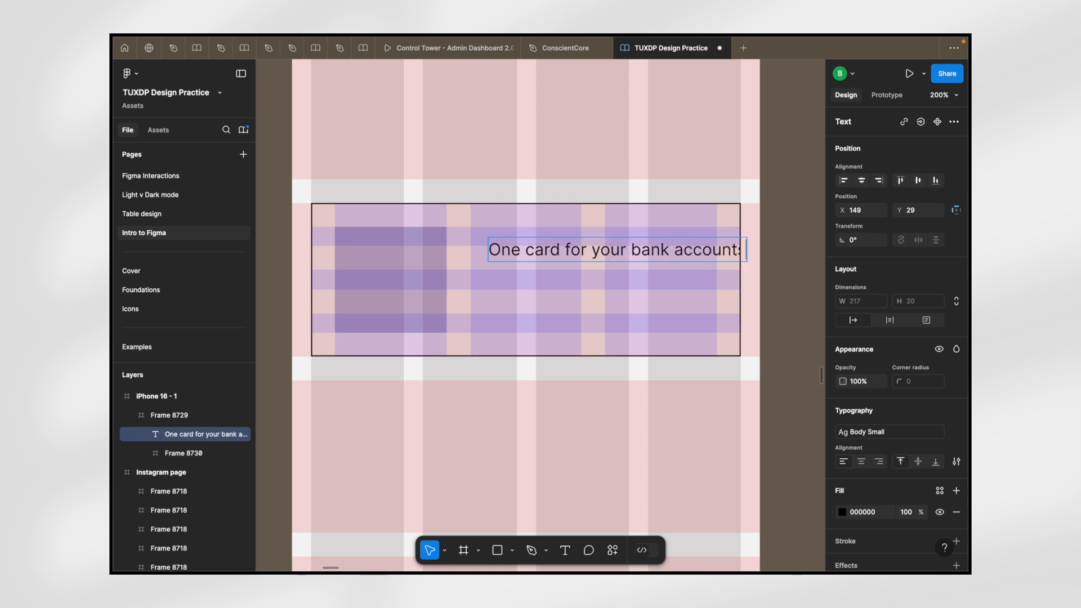
key("Escape")
left_click_drag(552, 252, 538, 235)
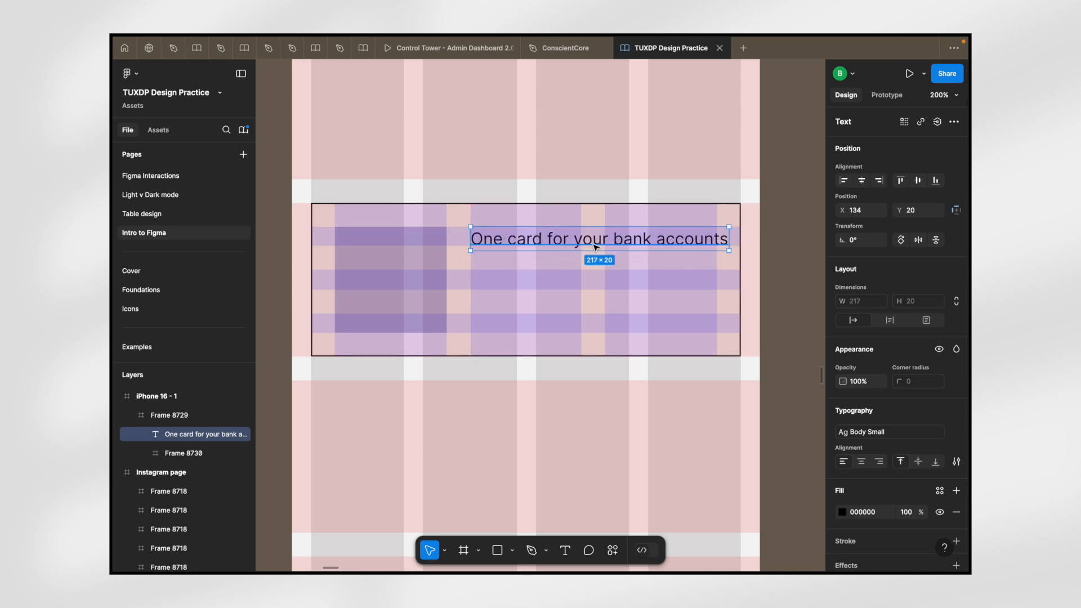
- Narrow the card's text box to a width of 207 so it ends at the last column's edge and wraps
scroll(496, 245, "up", 2, "ctrl")
scroll(435, 241, "right", 1)
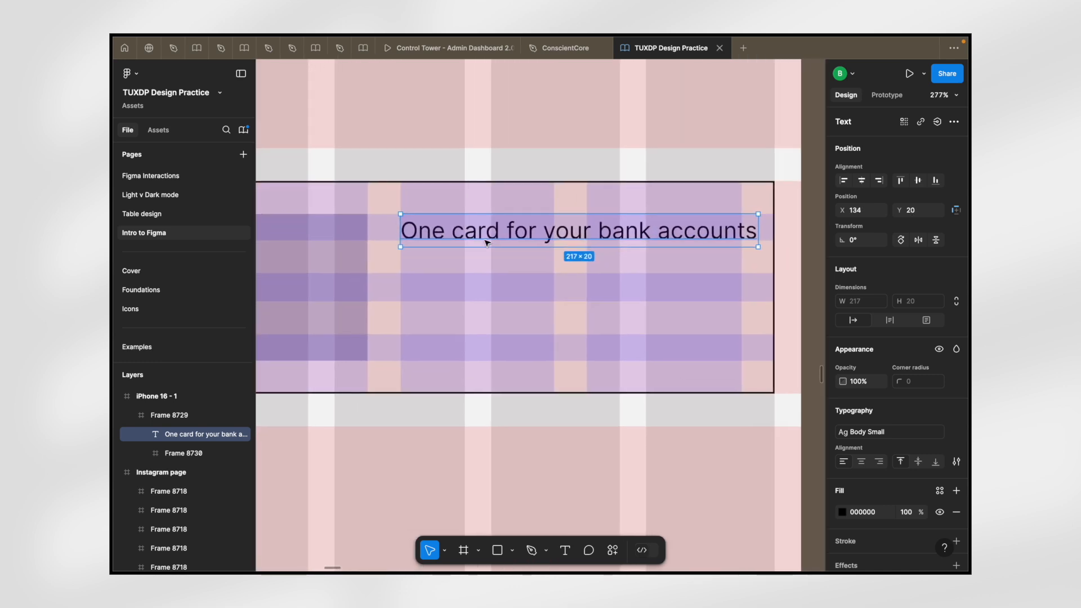
scroll(787, 235, "up", 2, "ctrl")
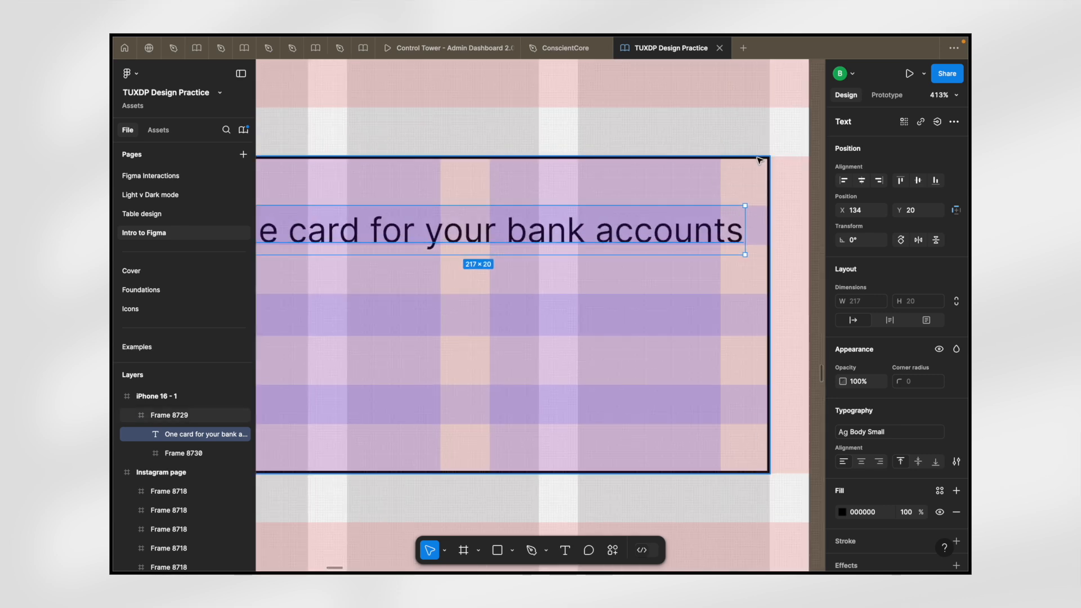
scroll(761, 161, "down", 2, "ctrl")
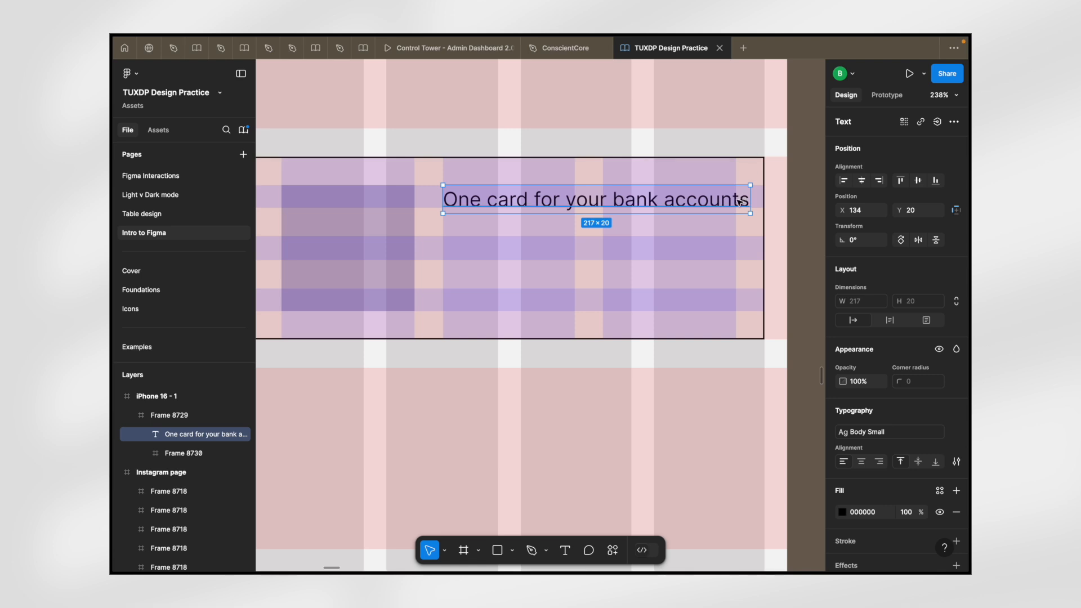
scroll(752, 199, "up", 2, "ctrl")
scroll(751, 199, "down", 3, "ctrl")
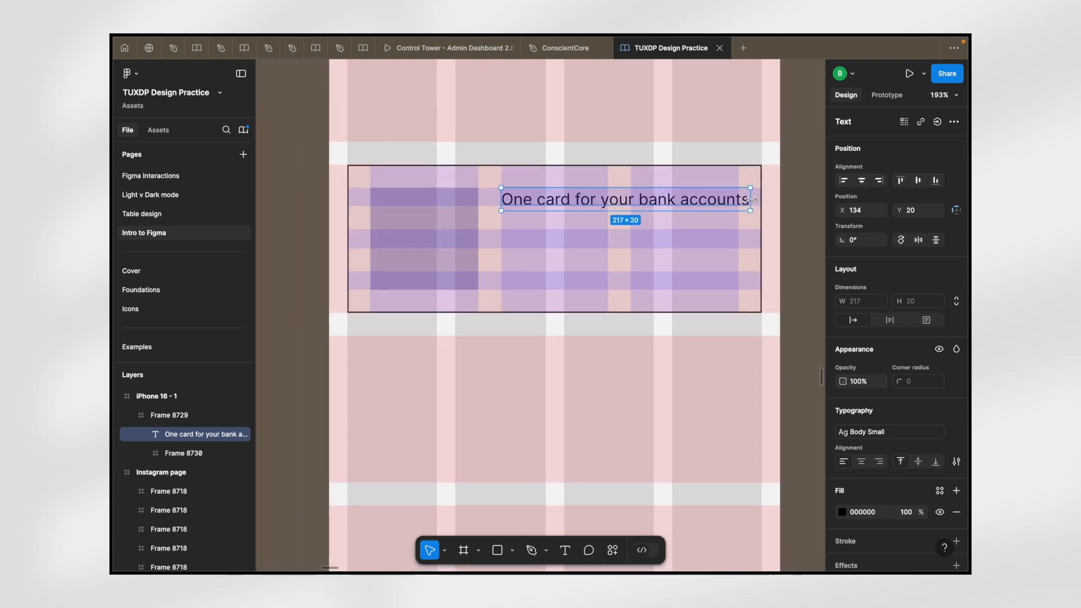
scroll(751, 199, "up", 4, "ctrl")
left_click_drag(751, 199, 725, 199)
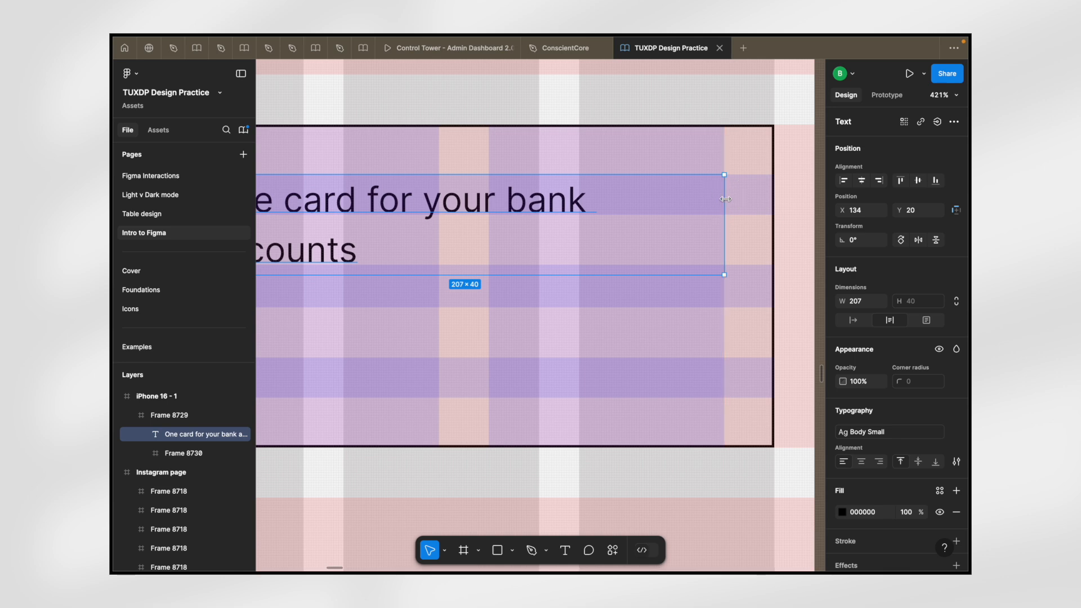
scroll(725, 199, "down", 3)
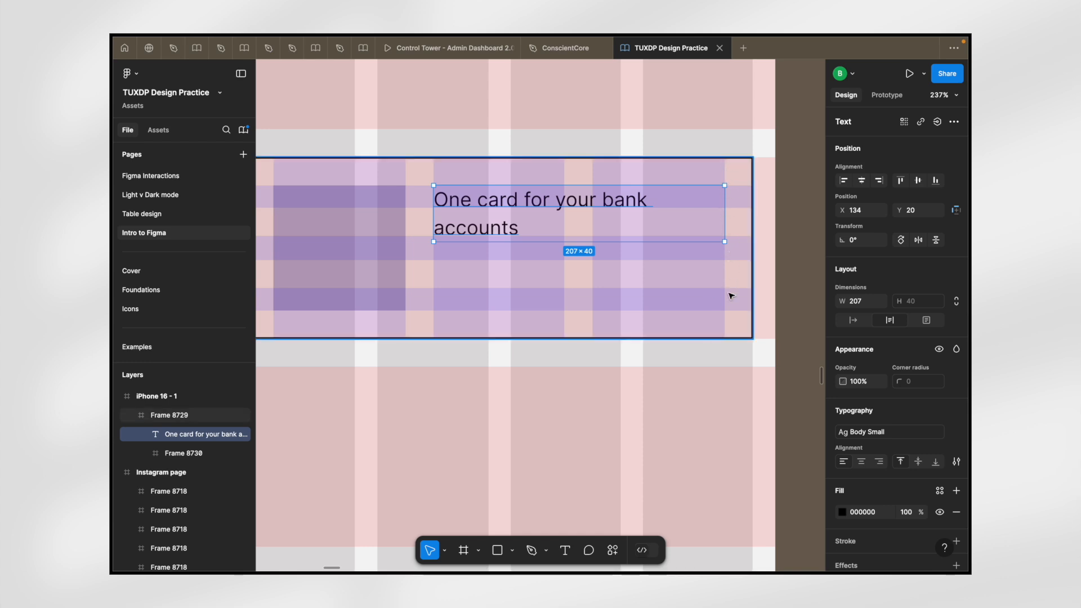
- Duplicate the card's text directly below the original at X 134, Y 65
scroll(729, 165, "down", 4)
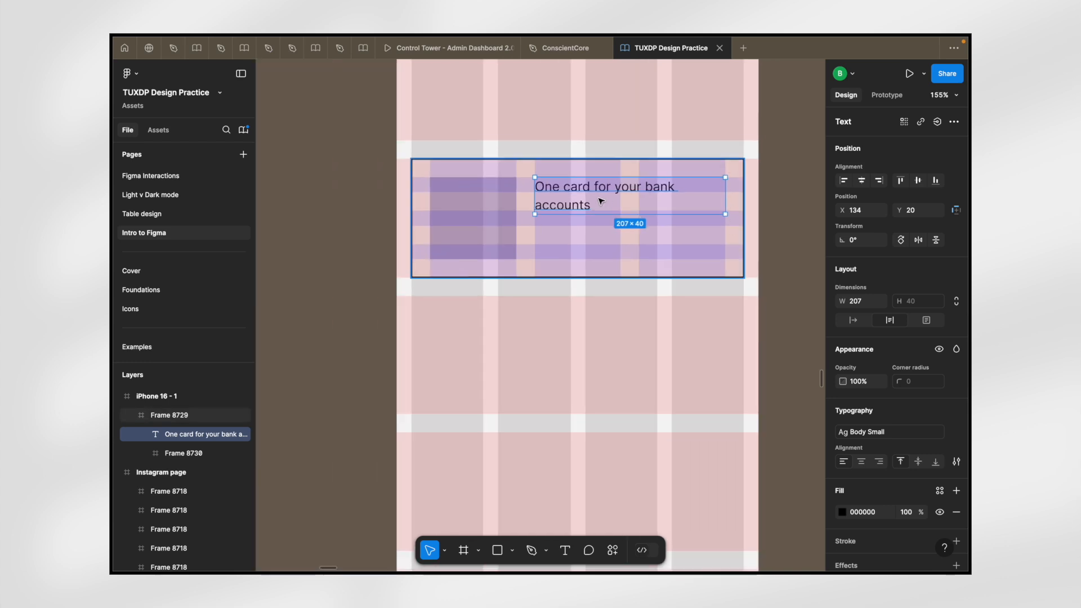
scroll(557, 190, "up", 3)
left_click_drag(556, 191, 557, 244, "alt")
scroll(556, 244, "up", 2)
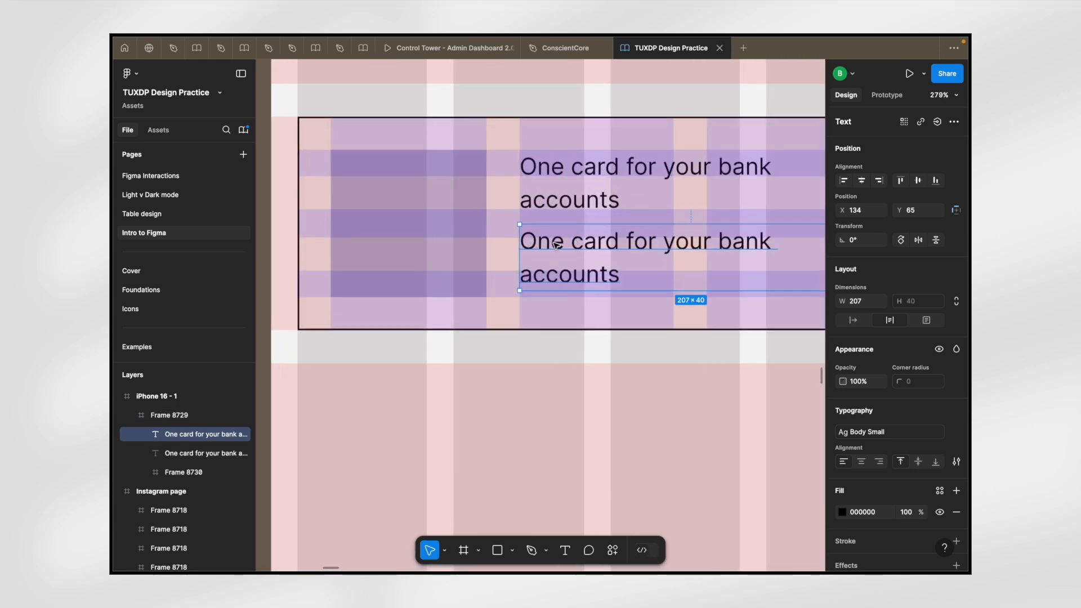
- Make the card's upper text bold
scroll(340, 241, "down", 3)
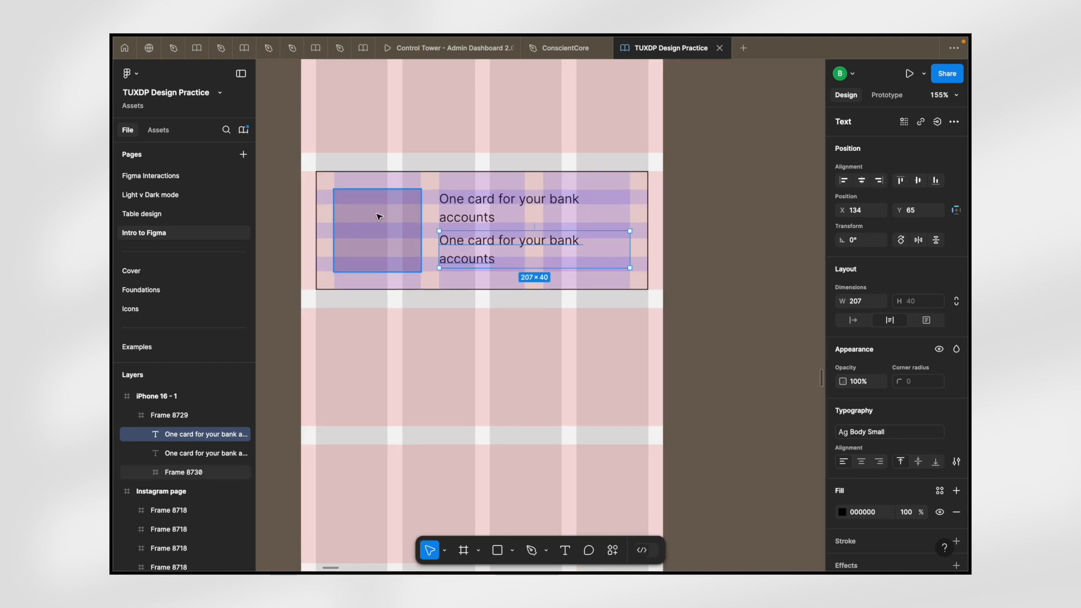
scroll(339, 303, "up", 2)
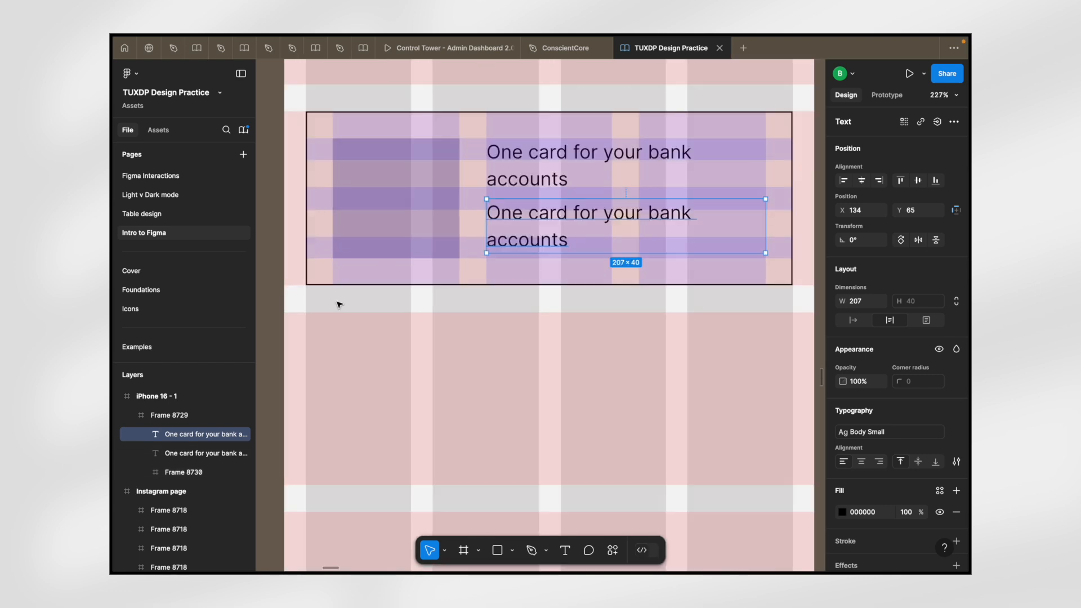
scroll(340, 304, "down", 2)
scroll(339, 304, "up", 2)
scroll(339, 304, "up", 1)
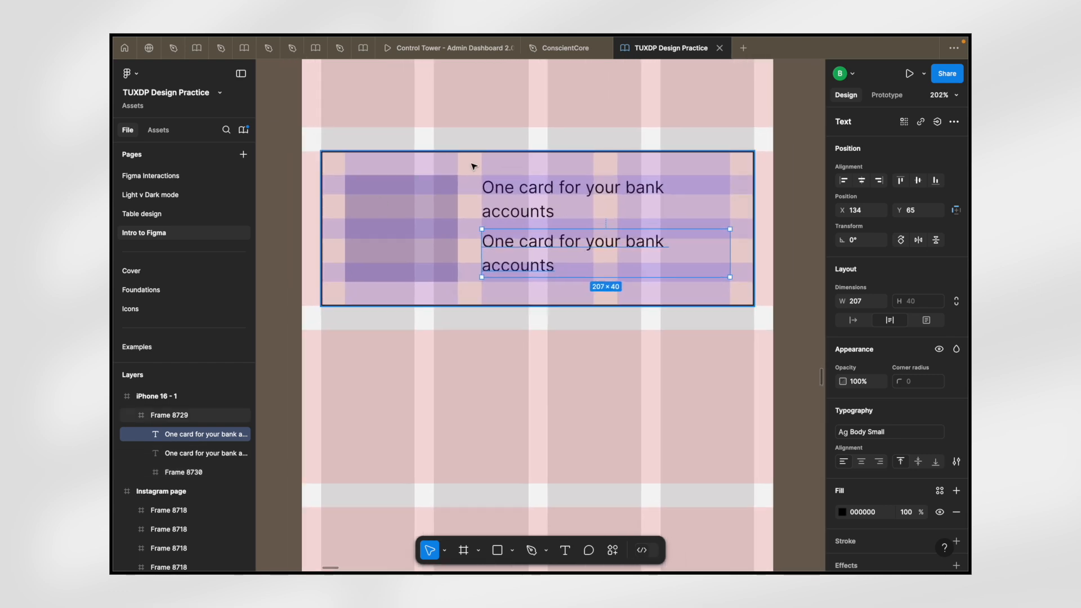
left_click(535, 191)
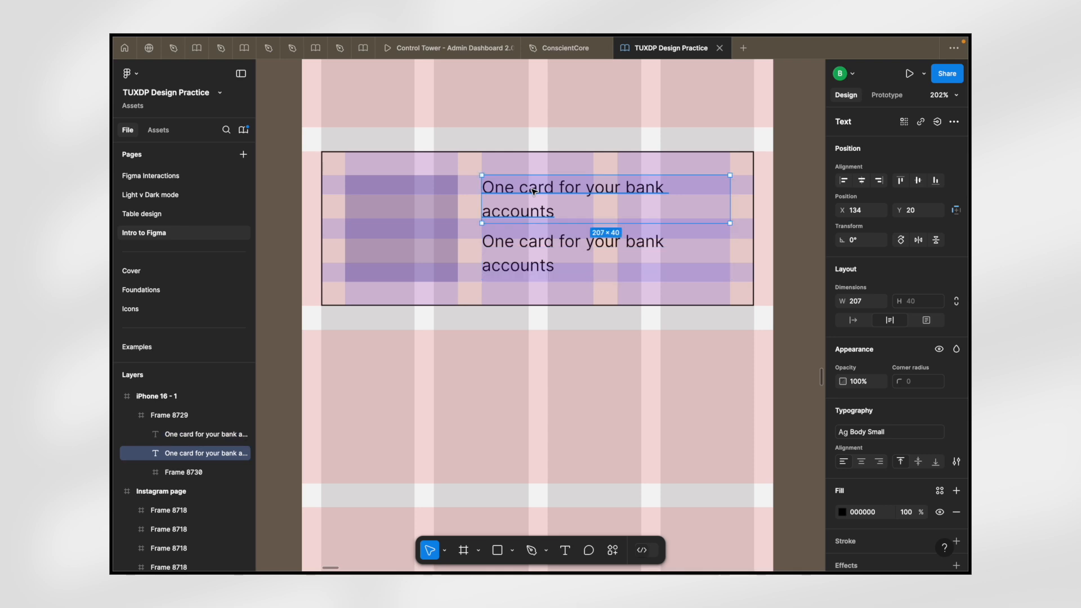
left_click(374, 183)
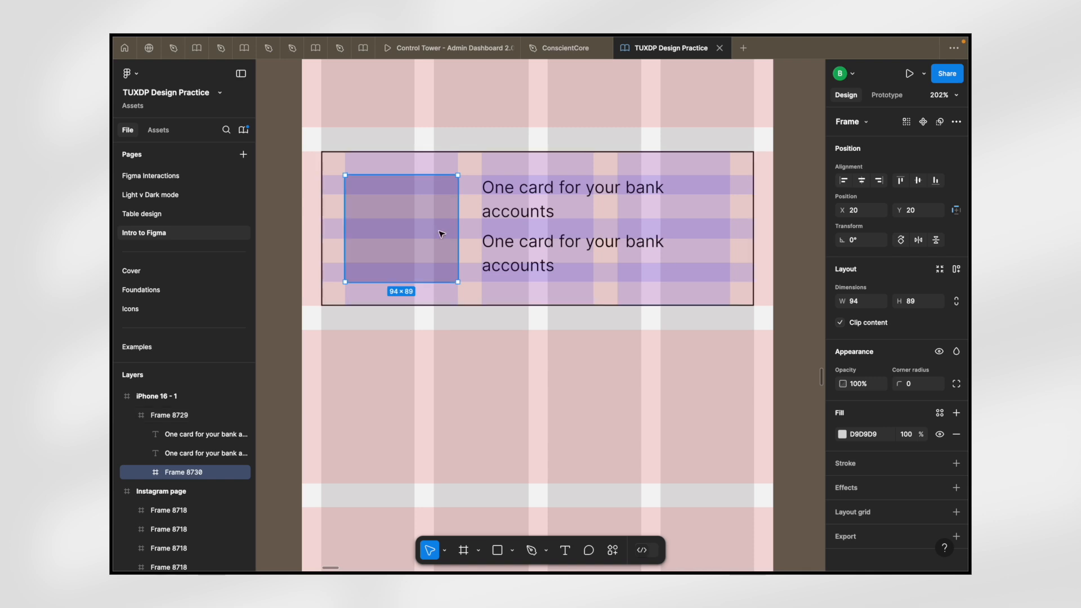
left_click_drag(572, 218, 731, 226)
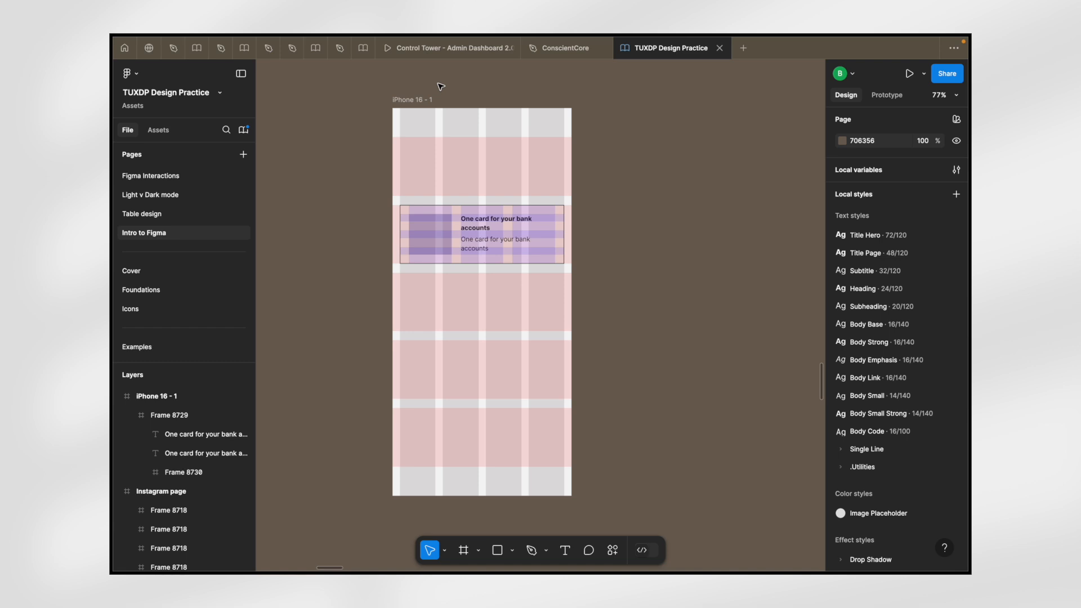
- Hide the layout grids and check the card's image placeholder and text alignment without them
key("ctrl+shift+4")
scroll(443, 239, "up", 5)
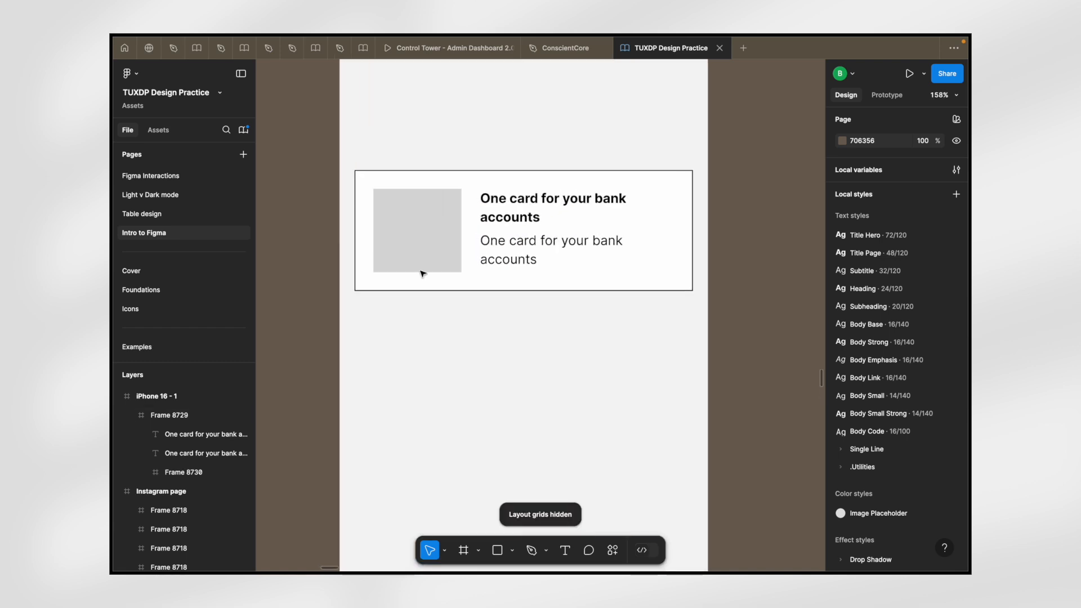
scroll(363, 402, "down", 4)
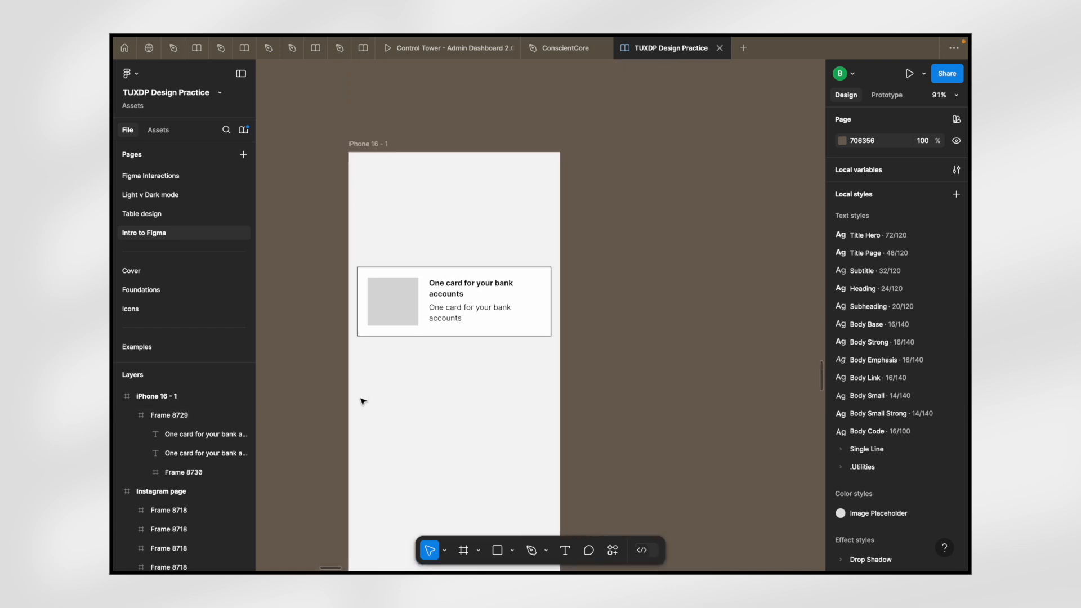
left_click(389, 304)
scroll(375, 326, "down", 3)
scroll(375, 325, "up", 5)
scroll(387, 423, "down", 4)
scroll(387, 423, "down", 2)
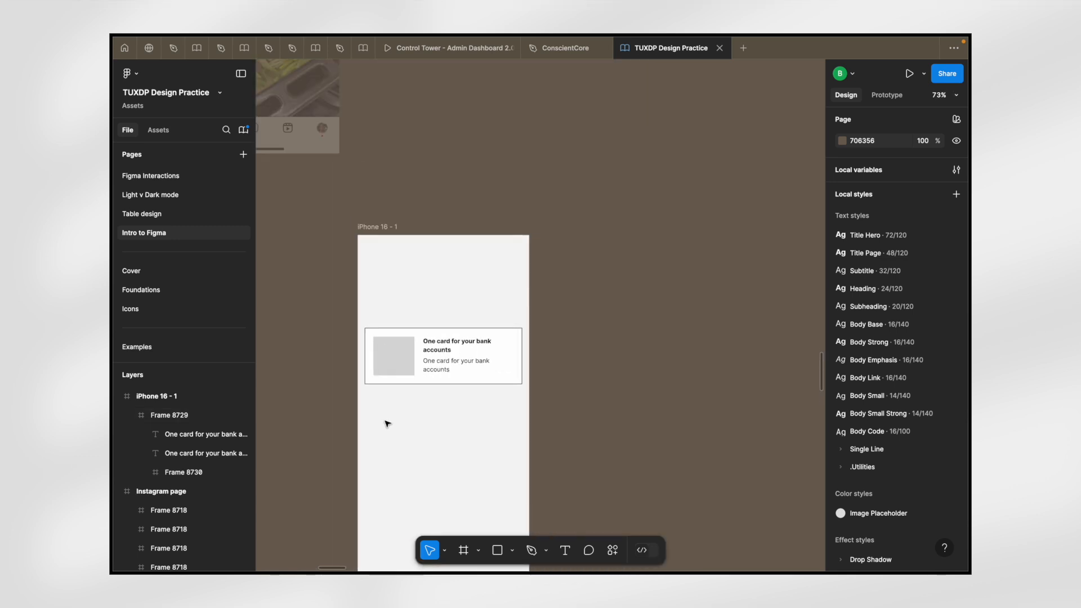
key("super+z")
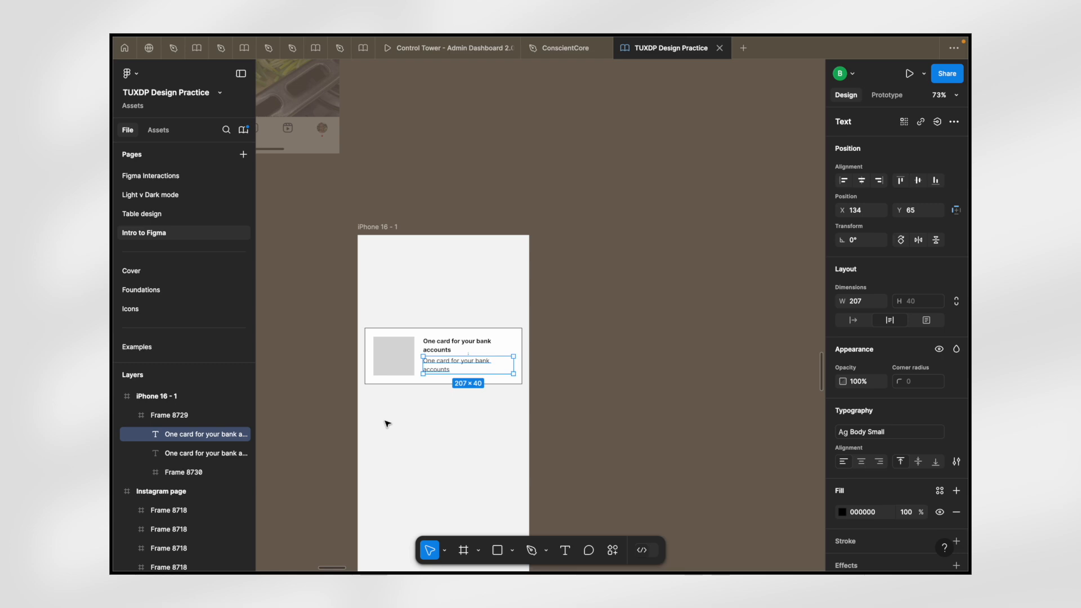
left_click(387, 424)
- Examine the Layout Grids example frames, including the My Projects card list, with the grids hidden
scroll(615, 322, "down", 5)
scroll(614, 322, "left", 4)
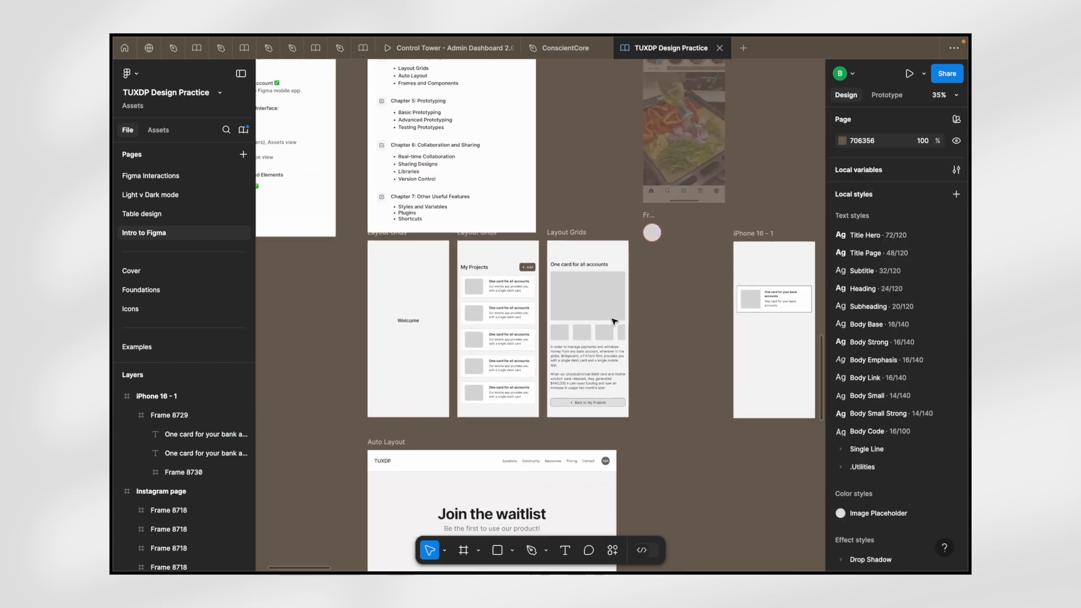
scroll(470, 342, "up", 6)
scroll(510, 405, "down", 2)
scroll(504, 437, "up", 5)
scroll(503, 434, "down", 4)
scroll(502, 309, "up", 2)
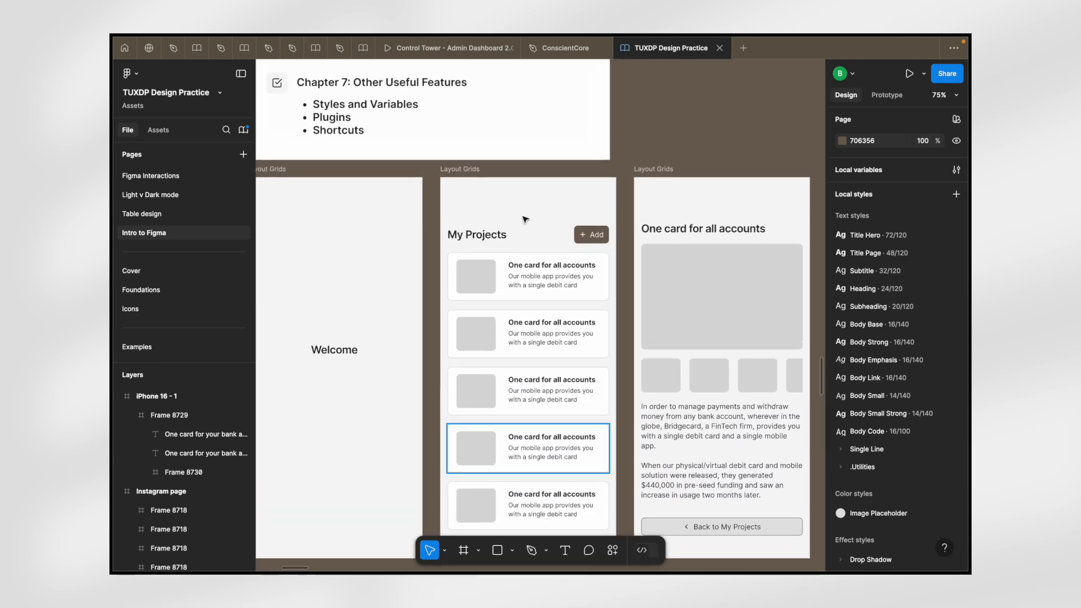
scroll(536, 171, "up", 3)
scroll(574, 282, "down", 4)
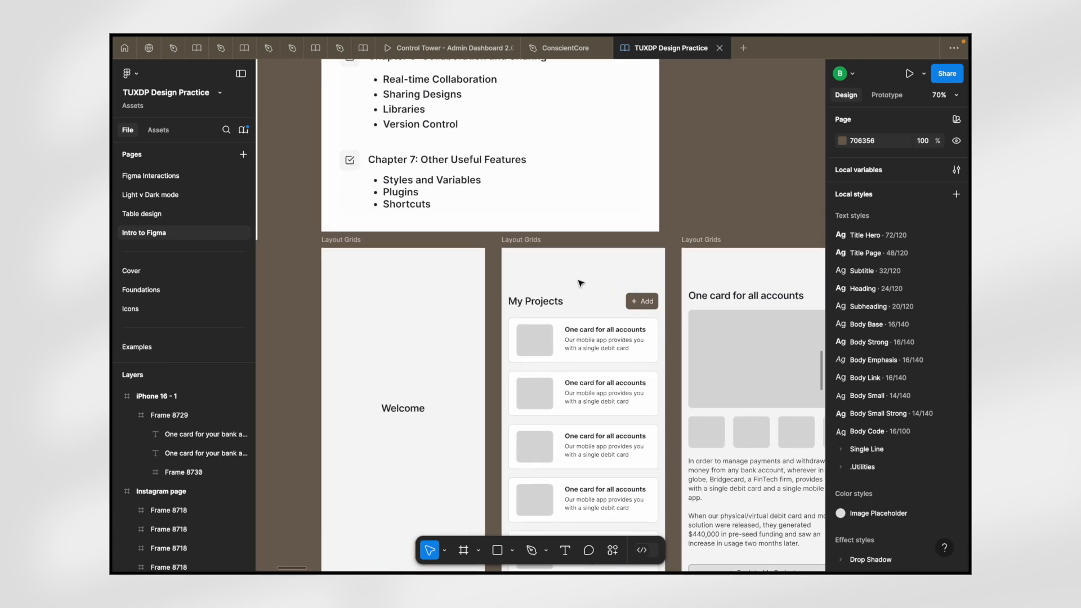
- Show the layout grids again and duplicate the iPhone 16 - 1 frame beside the original
scroll(580, 283, "down", 3)
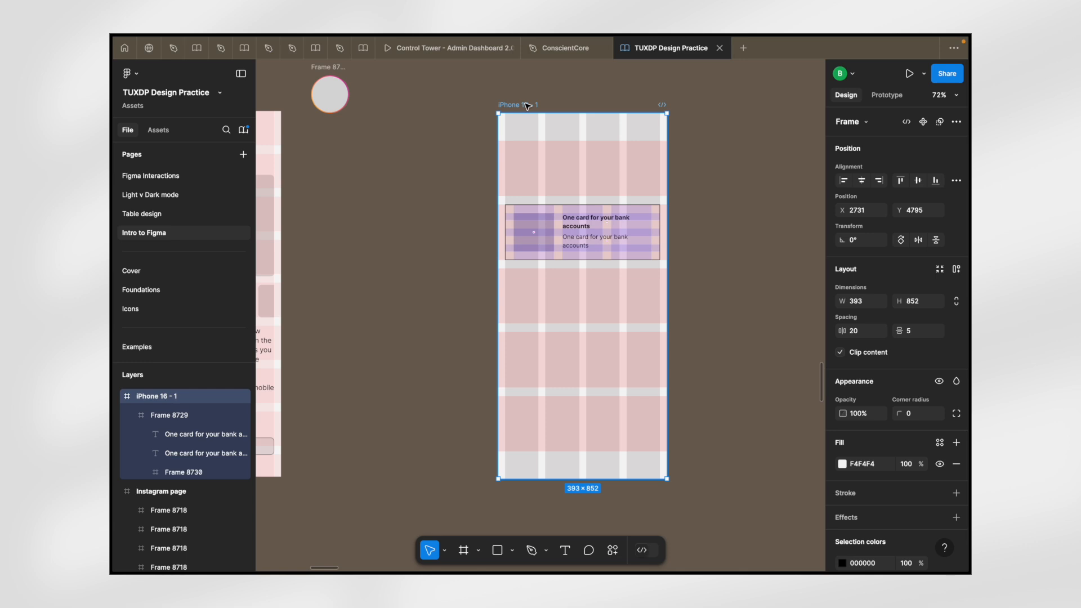
key("ctrl+d")
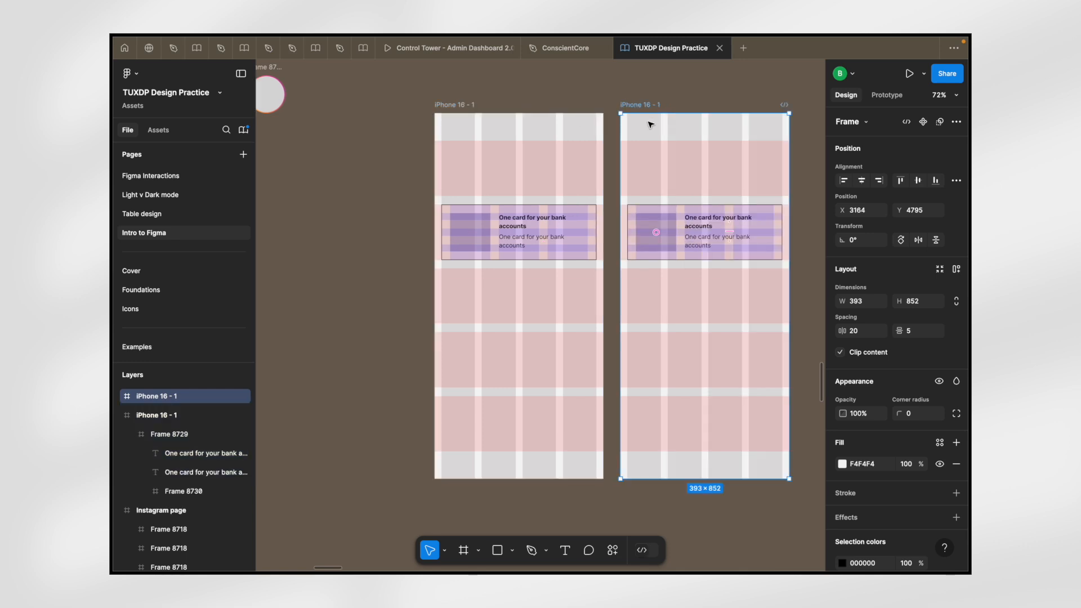
scroll(646, 123, "right", 2)
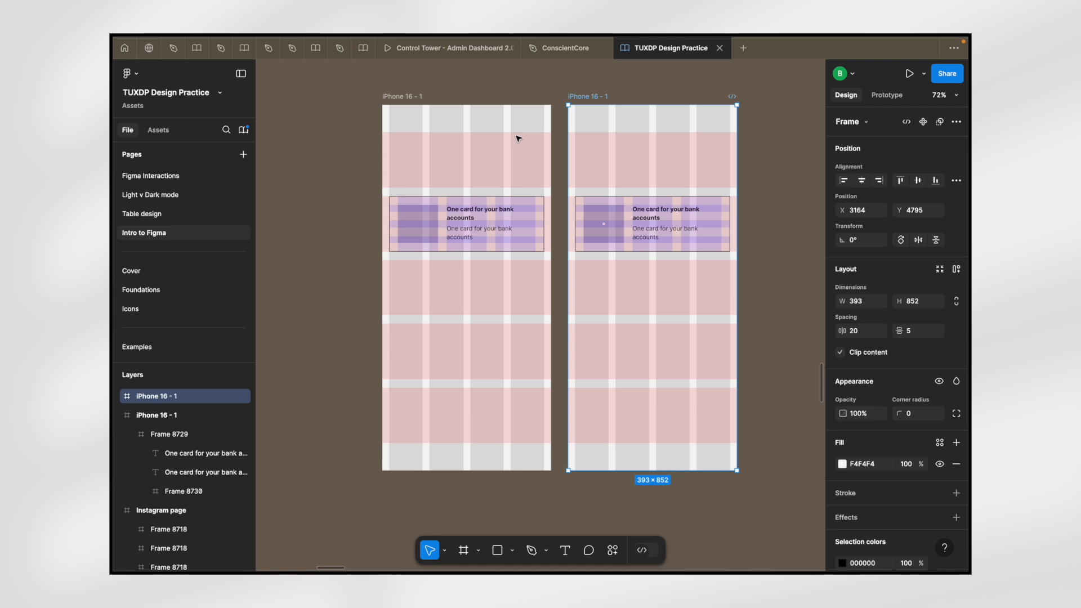
scroll(663, 138, "right", 6)
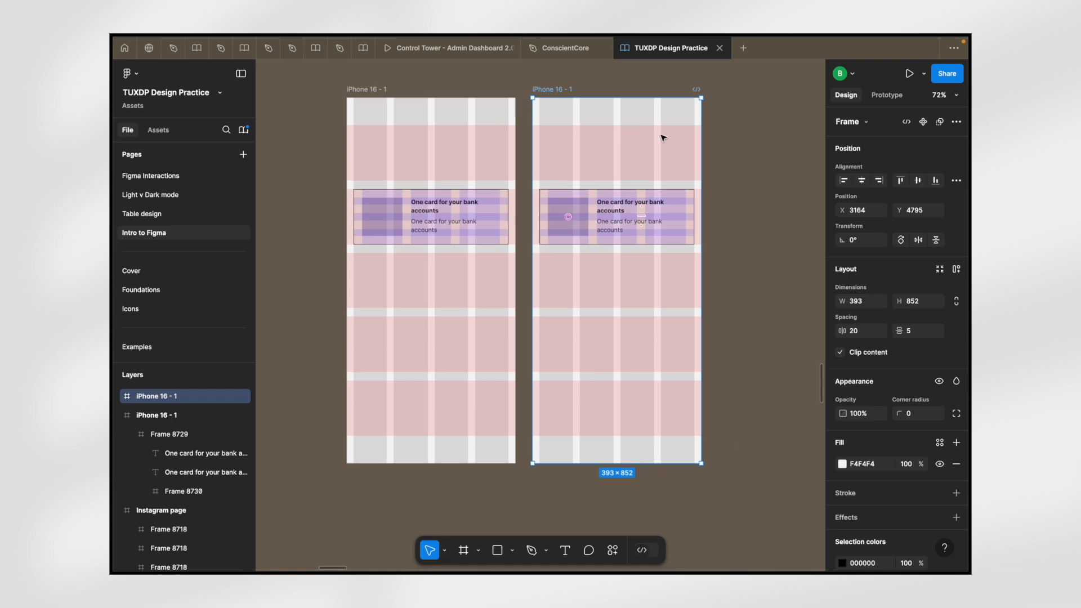
- Create an iPhone 16 preset frame and align it beside the duplicated frame at X 3597, Y 4795
key("f")
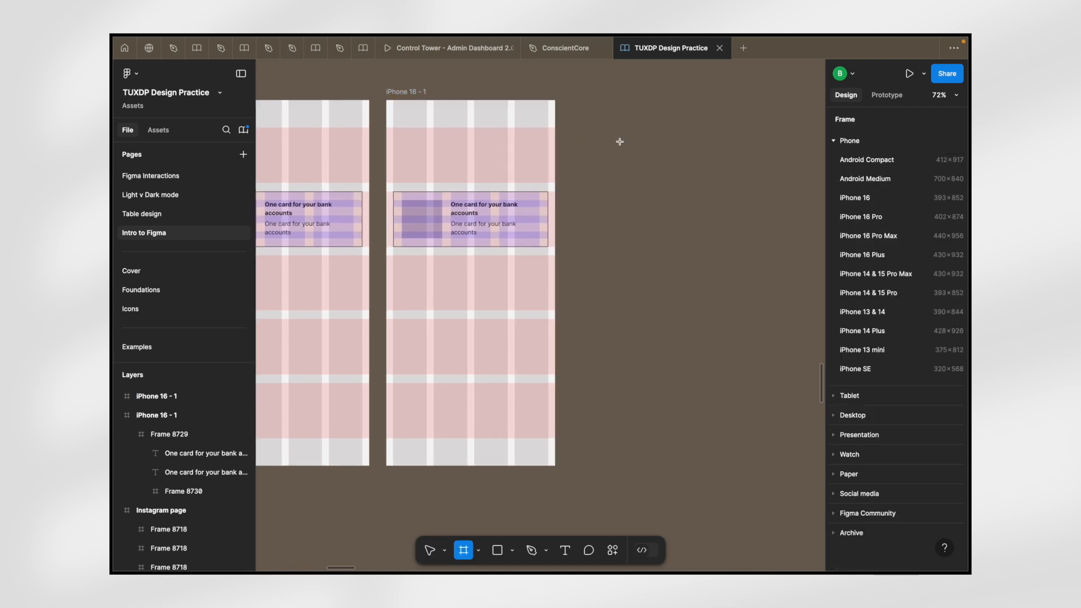
left_click(866, 199)
scroll(580, 159, "down", 3)
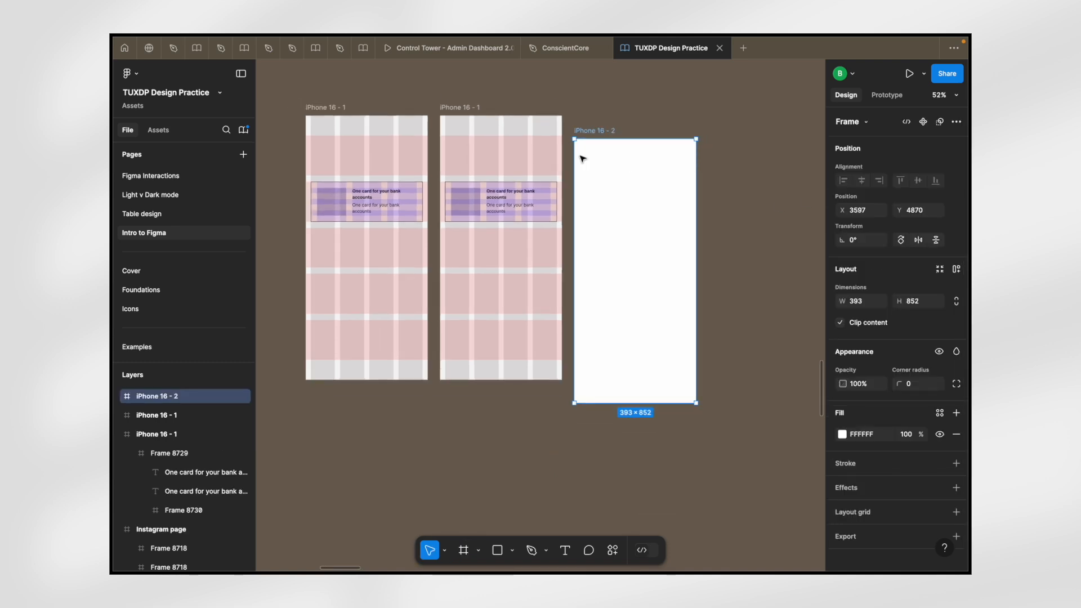
left_click_drag(620, 159, 620, 139)
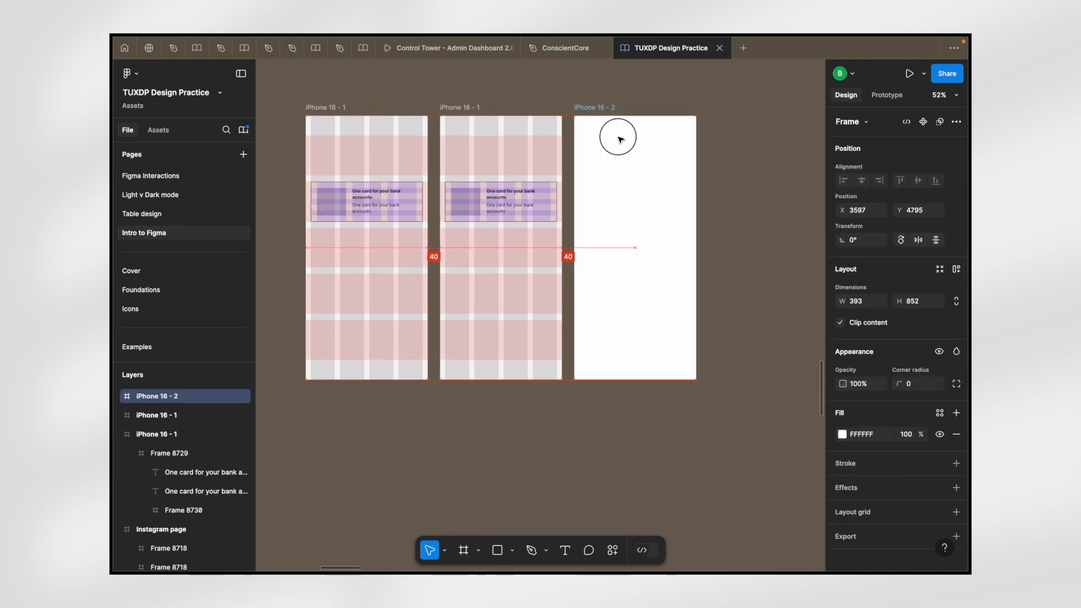
- Copy the properties of the duplicated iPhone 16 - 1 frame and paste them onto the empty iPhone 16 - 2 frame
left_click(514, 123)
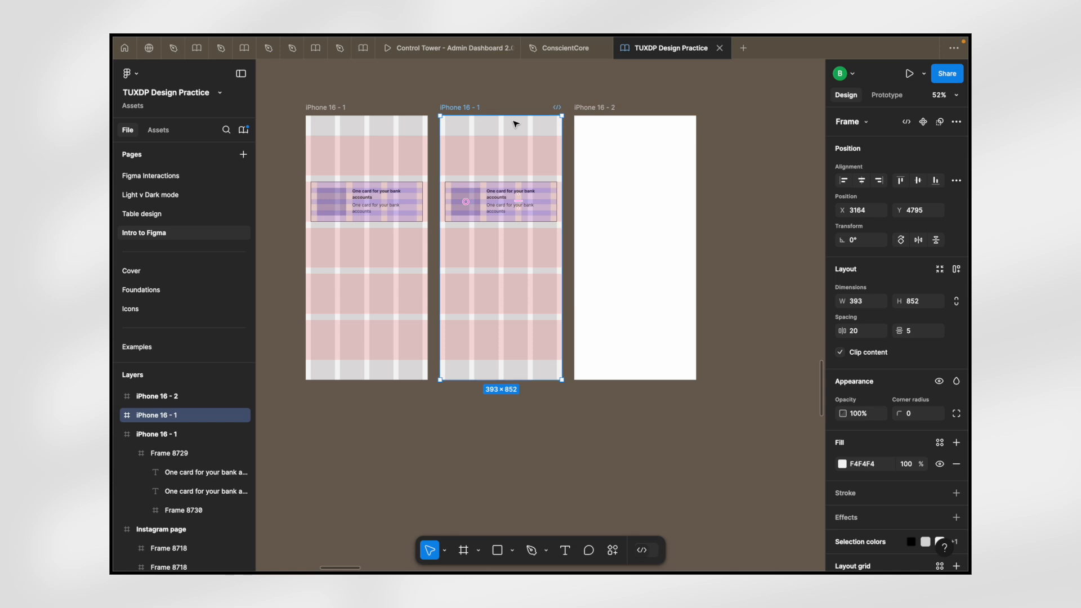
right_click(503, 144)
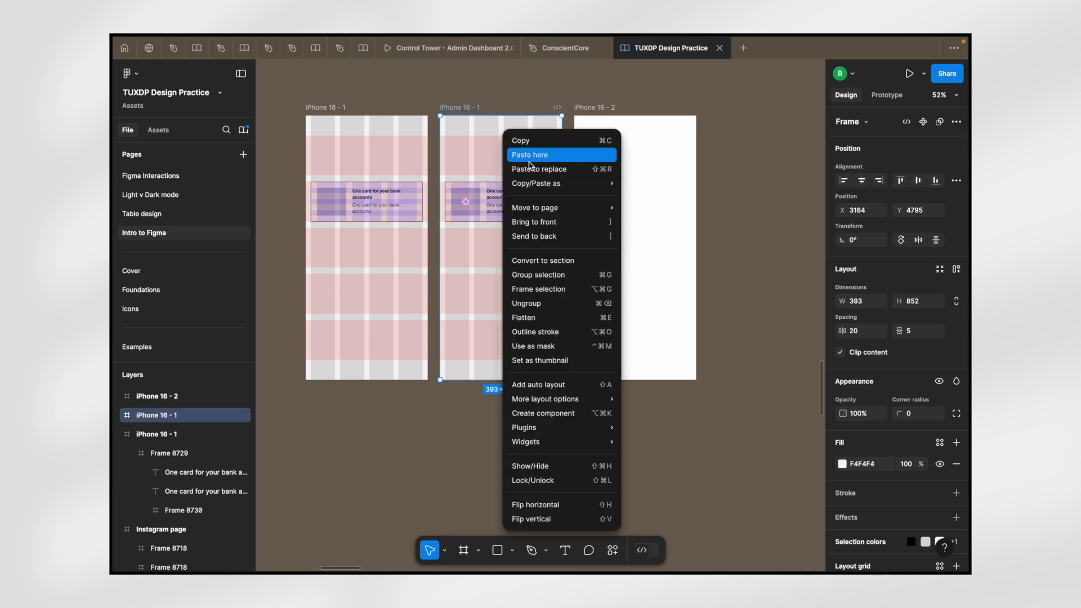
mouse_move(539, 184)
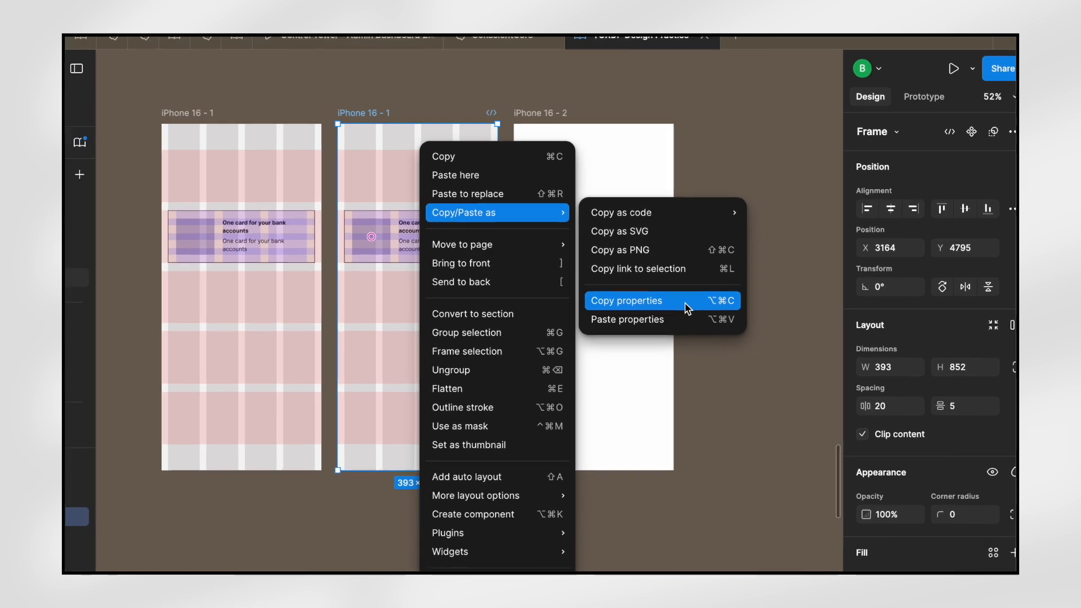
left_click(701, 297)
left_click(594, 205)
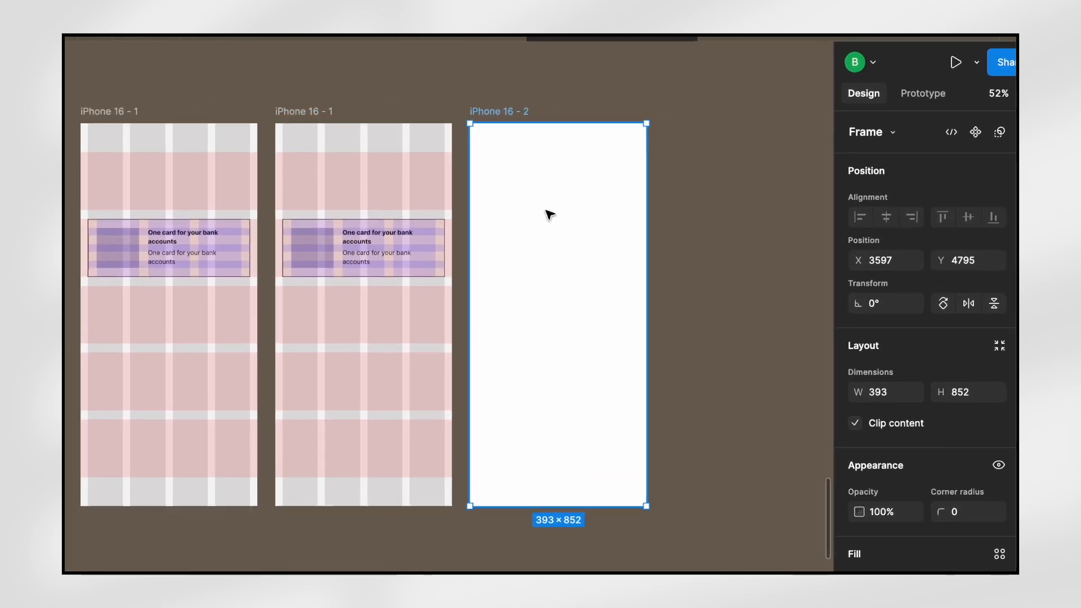
right_click(502, 279)
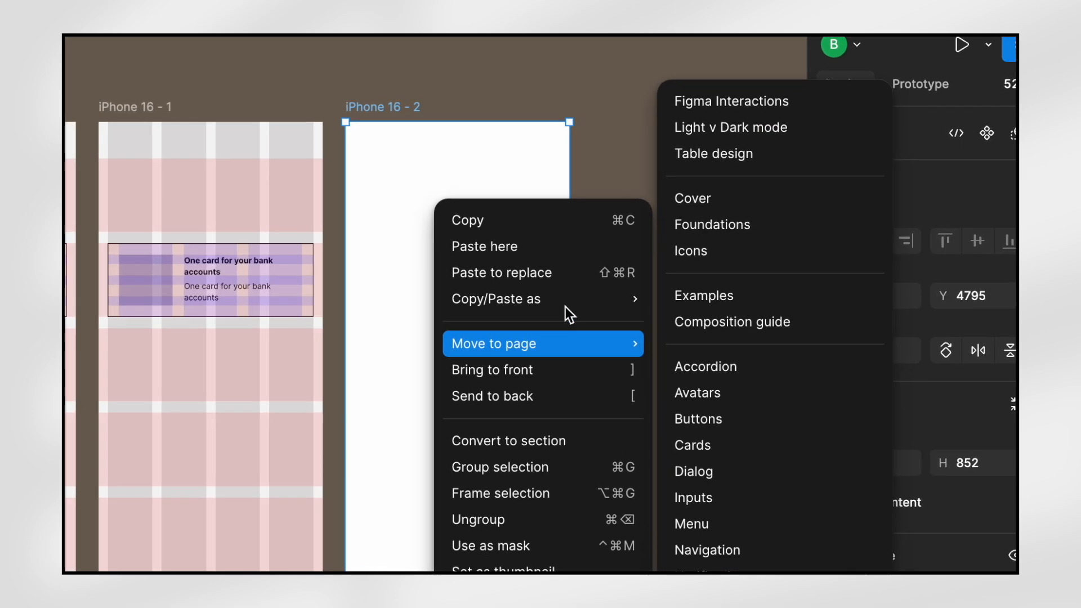
mouse_move(580, 294)
left_click(714, 473)
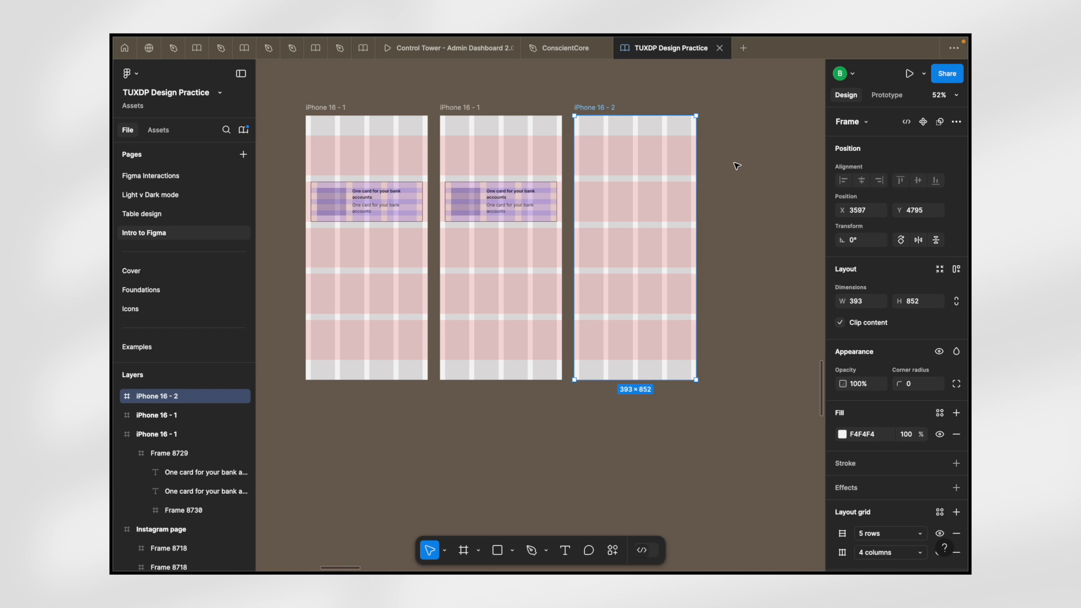
left_click(505, 139)
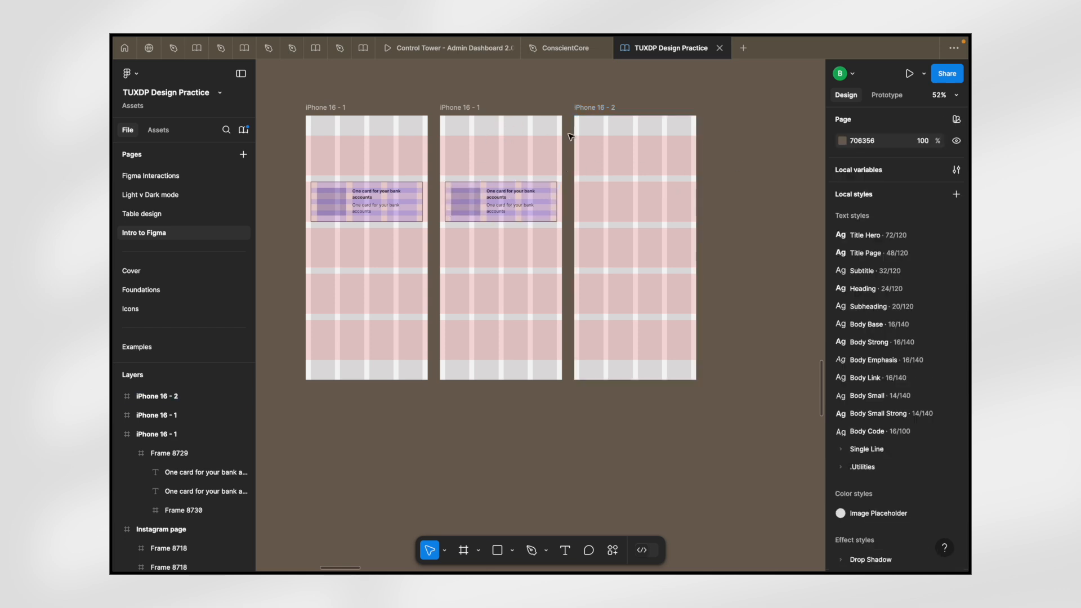
left_click(481, 136)
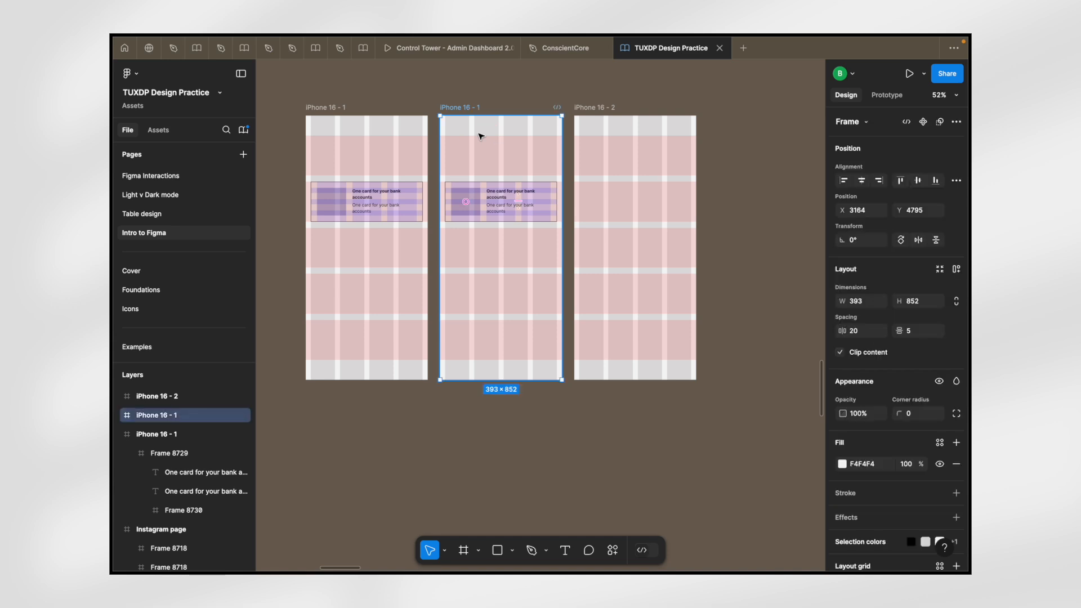
left_click(620, 164)
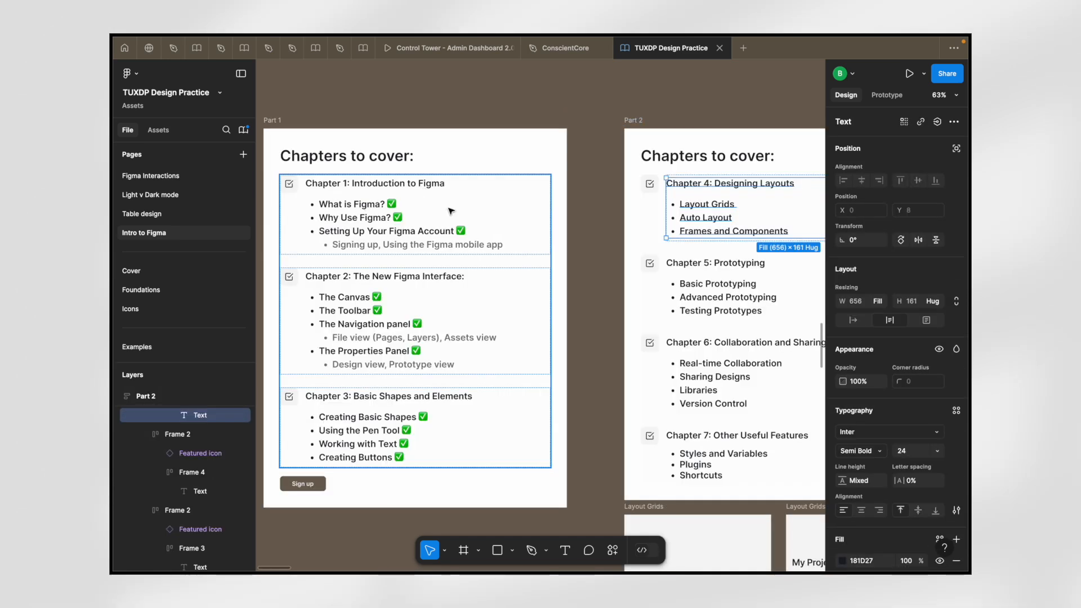
- Paste the green check mark emoji after Layout Grids in the Chapter 4 list of the Part 2 frame
scroll(450, 211, "right", 5)
scroll(451, 211, "down", 1)
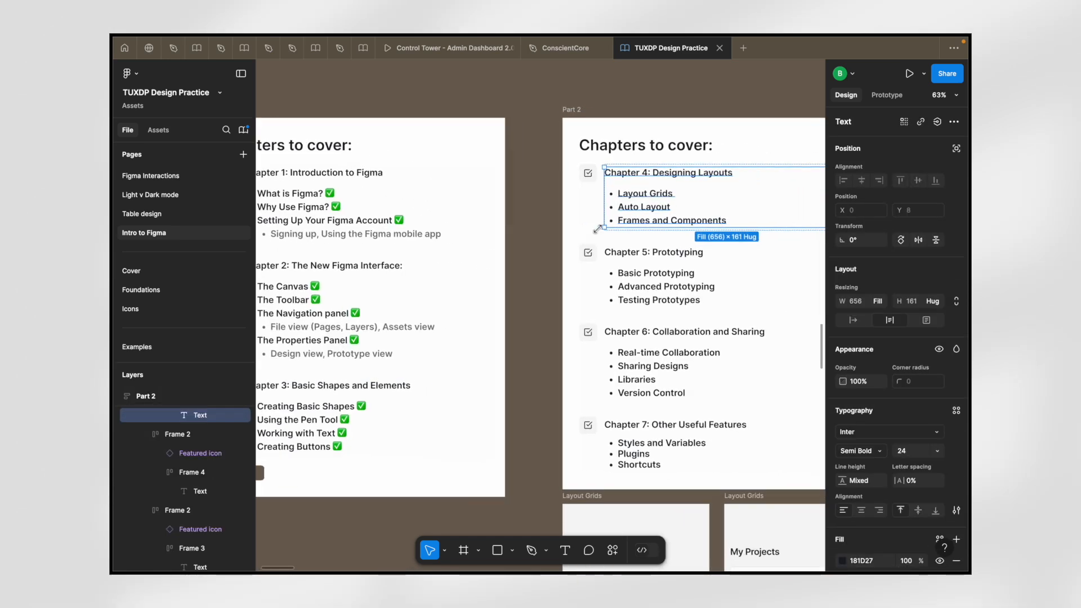
double_click(601, 193)
left_click(618, 194)
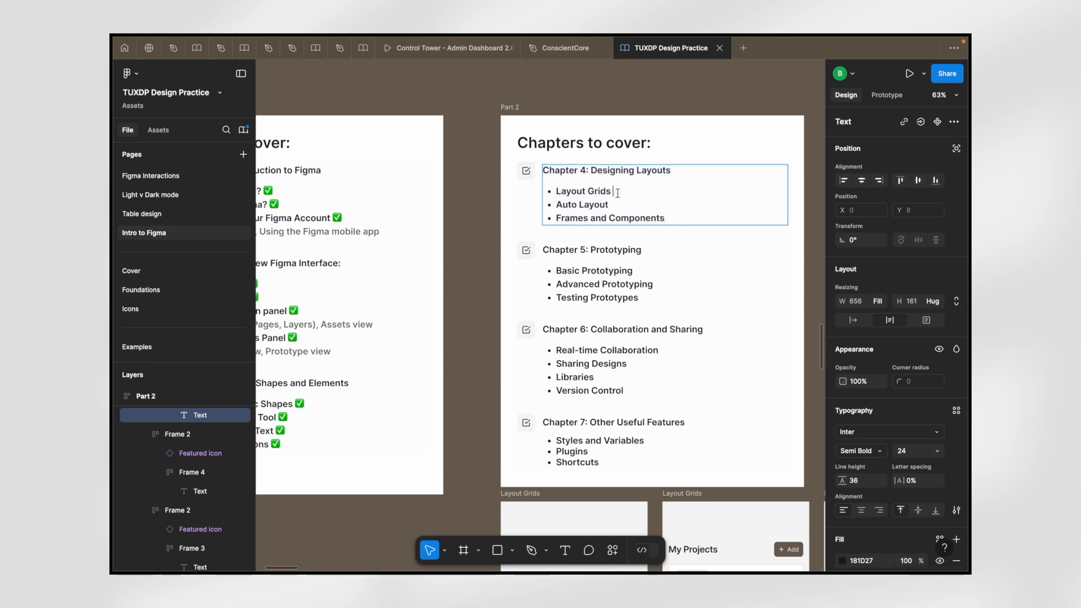
key("super+v")
left_click(490, 222)
- Look over the Layout Grids example frames, the Auto Layout page and the iPhone 16 - 1 frame
scroll(490, 222, "down", 5)
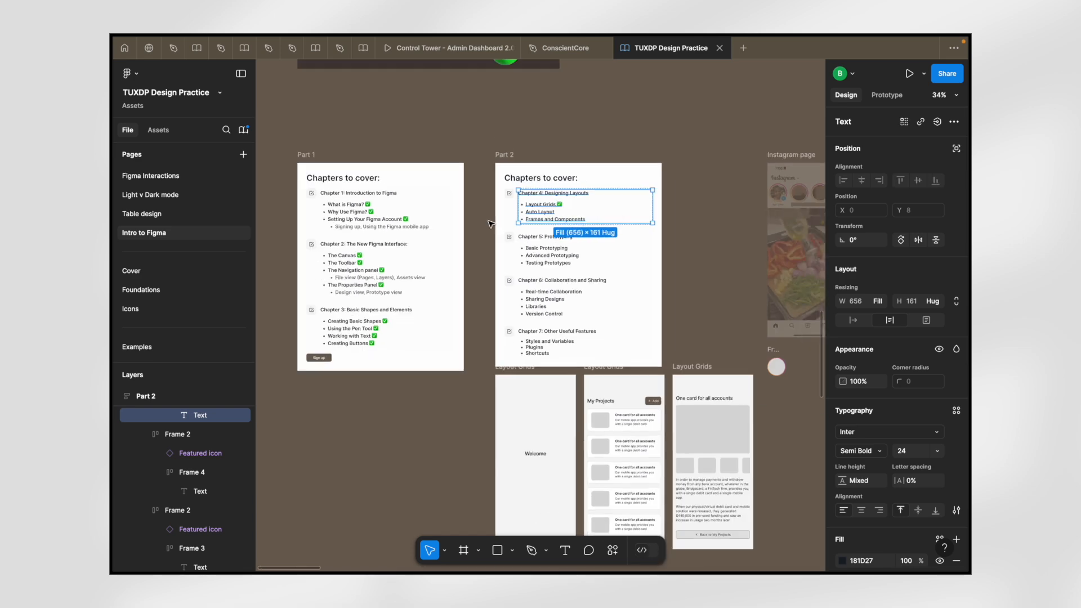
scroll(490, 222, "down", 2)
scroll(490, 222, "right", 1)
scroll(560, 310, "up", 2)
scroll(561, 310, "down", 4)
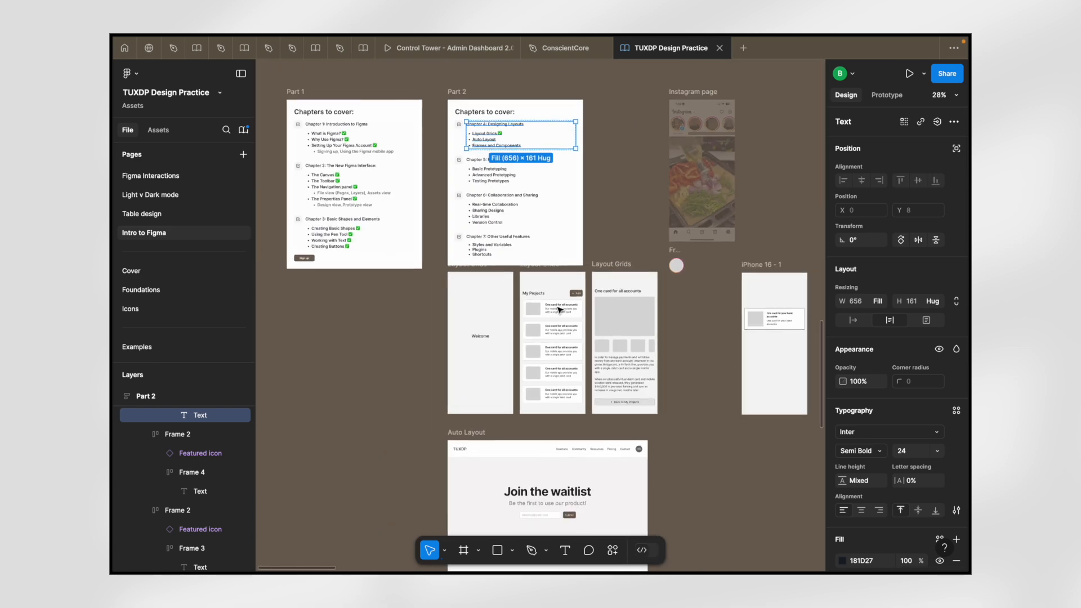
scroll(560, 309, "up", 3)
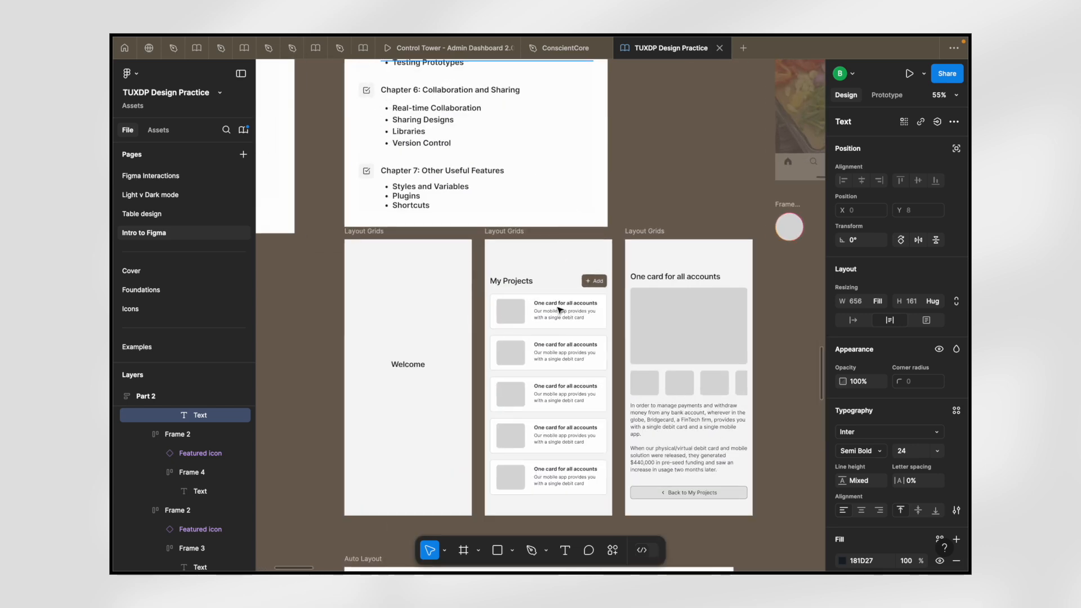
scroll(536, 381, "down", 3)
scroll(536, 385, "down", 3)
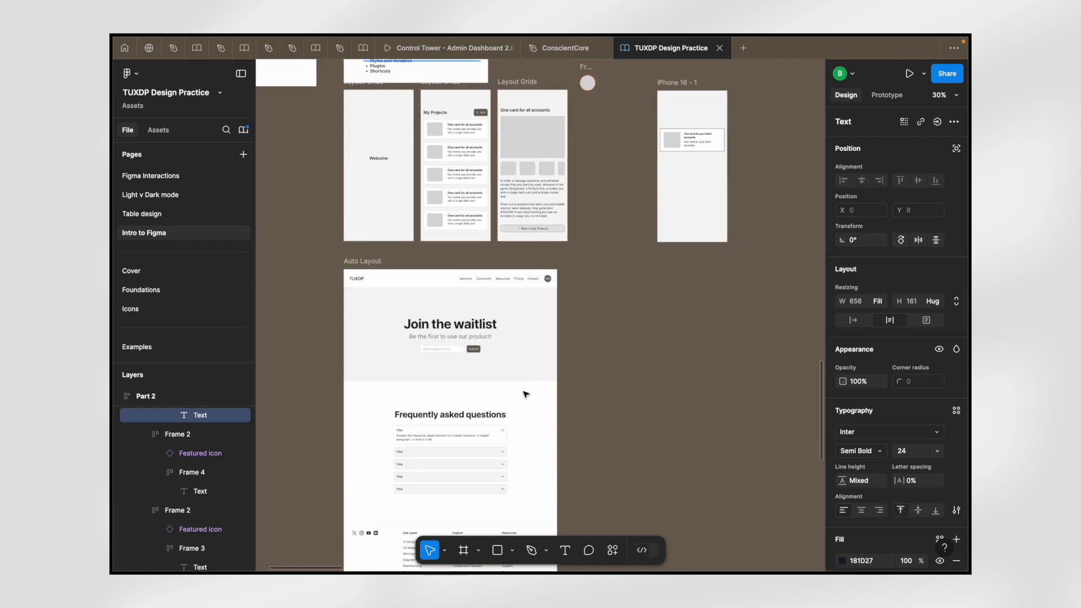
scroll(564, 253, "up", 3)
scroll(582, 170, "up", 3)
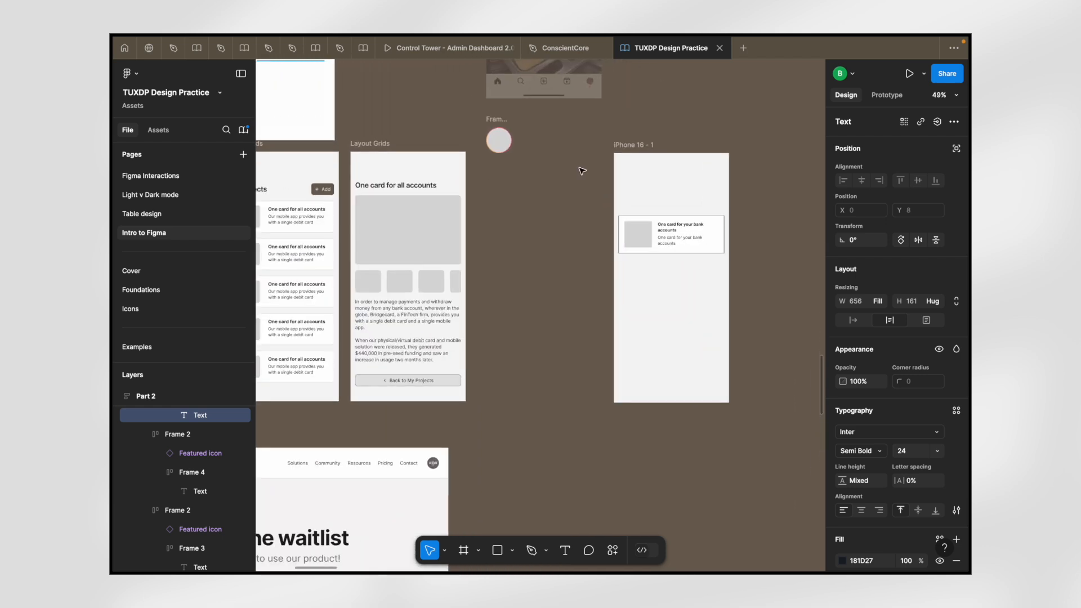
- Show the layout grids and examine how the bank account card lines up with them in the iPhone 16 - 1 frame
key("ctrl+shift+4")
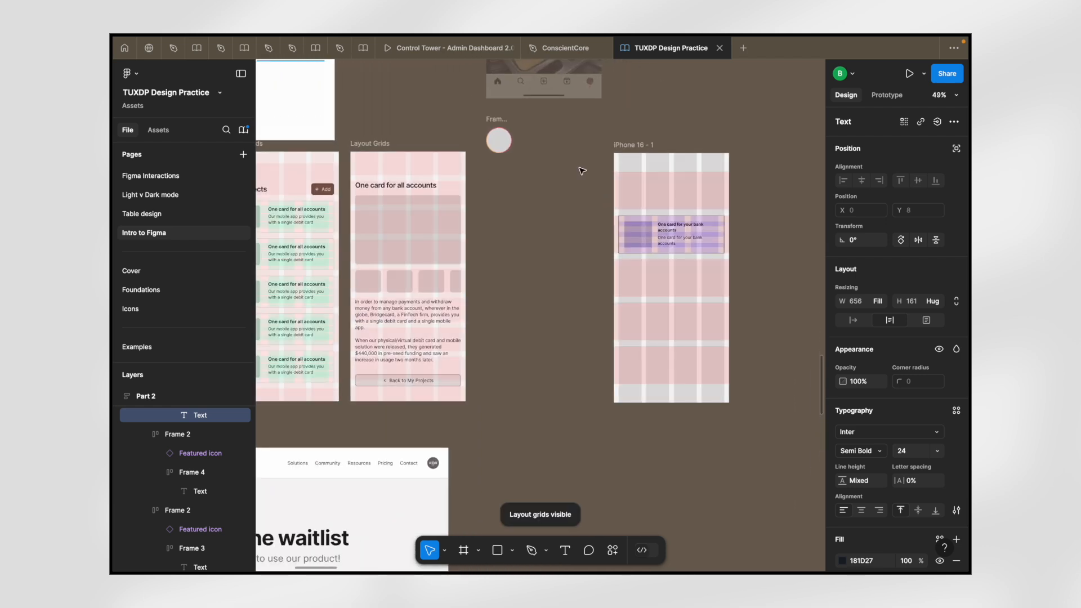
scroll(756, 242, "up", 5)
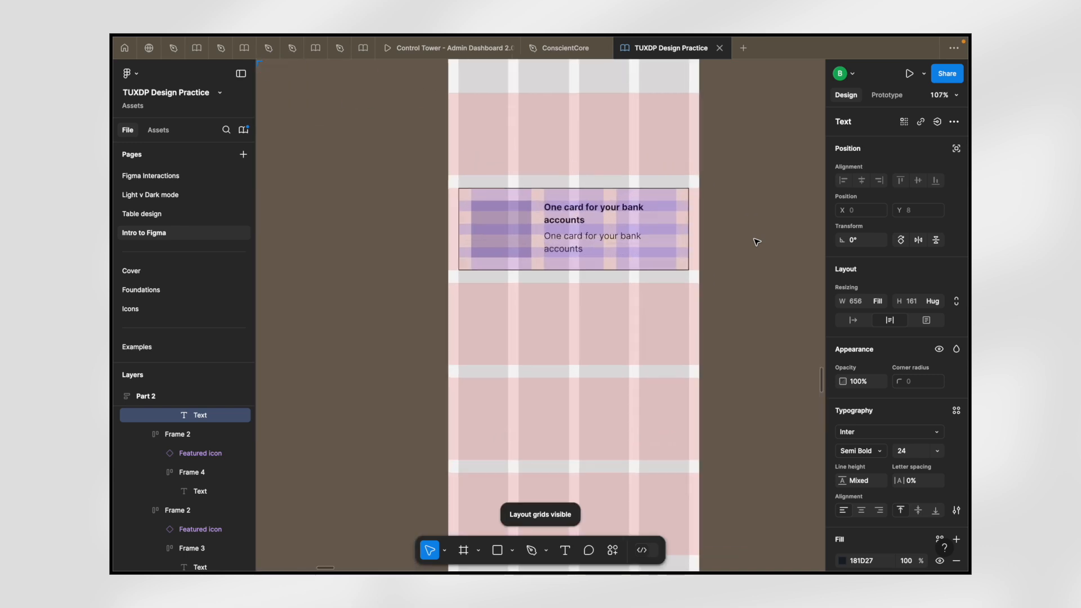
left_click(568, 207)
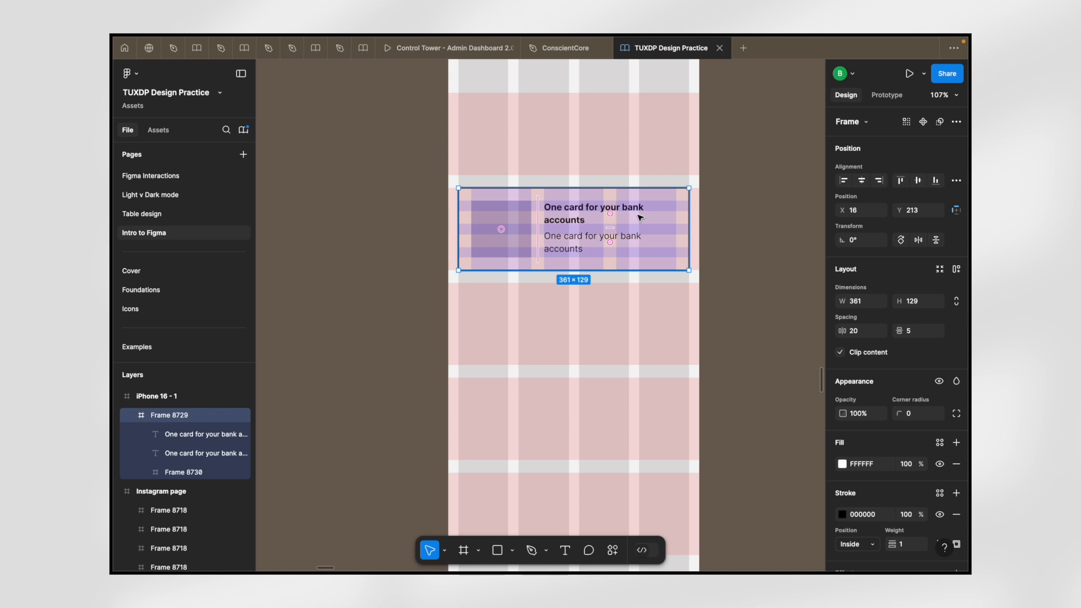
scroll(640, 218, "up", 3)
scroll(640, 218, "down", 5)
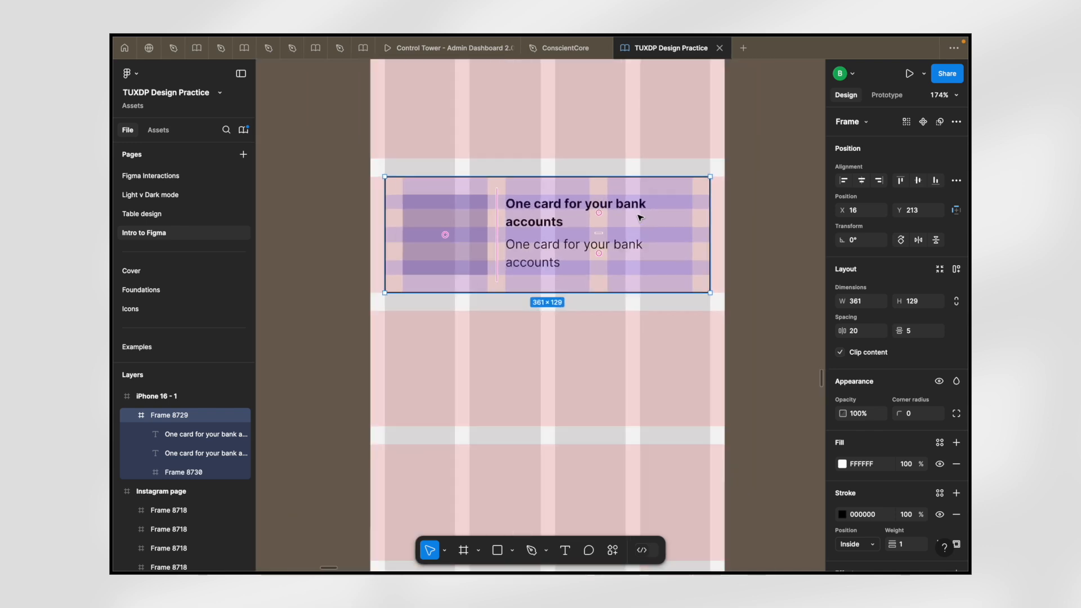
left_click(583, 111)
scroll(583, 111, "down", 3)
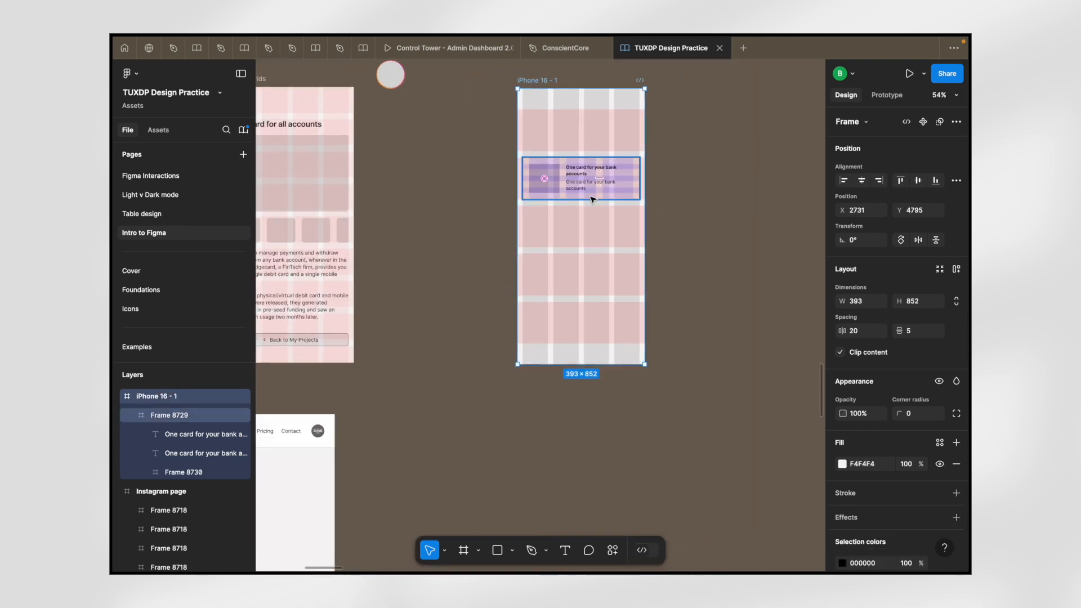
scroll(591, 200, "up", 6)
scroll(592, 200, "down", 6)
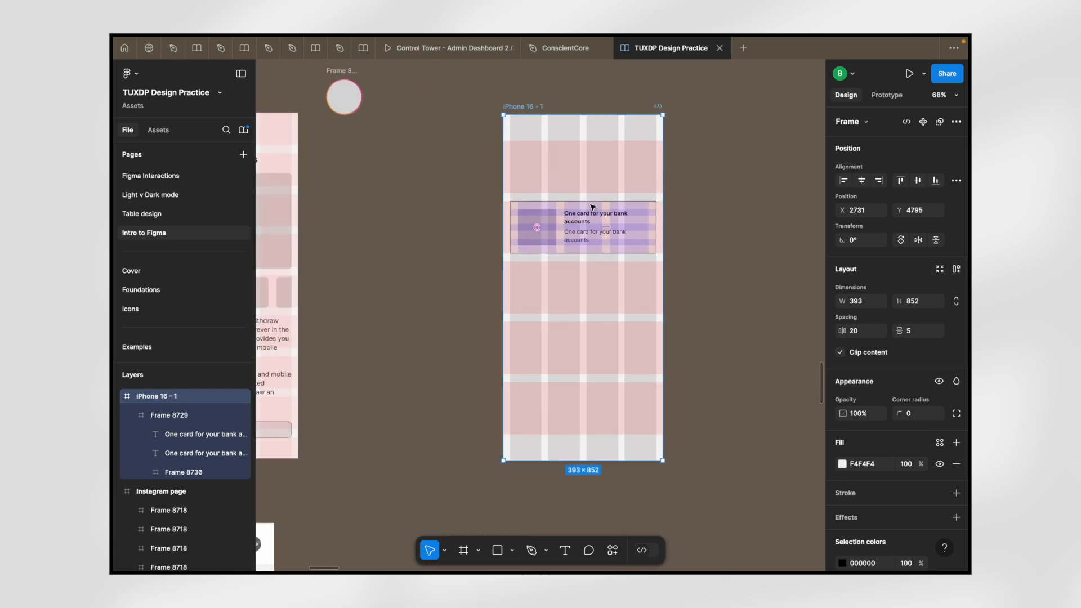
scroll(592, 207, "up", 5)
scroll(593, 207, "down", 3)
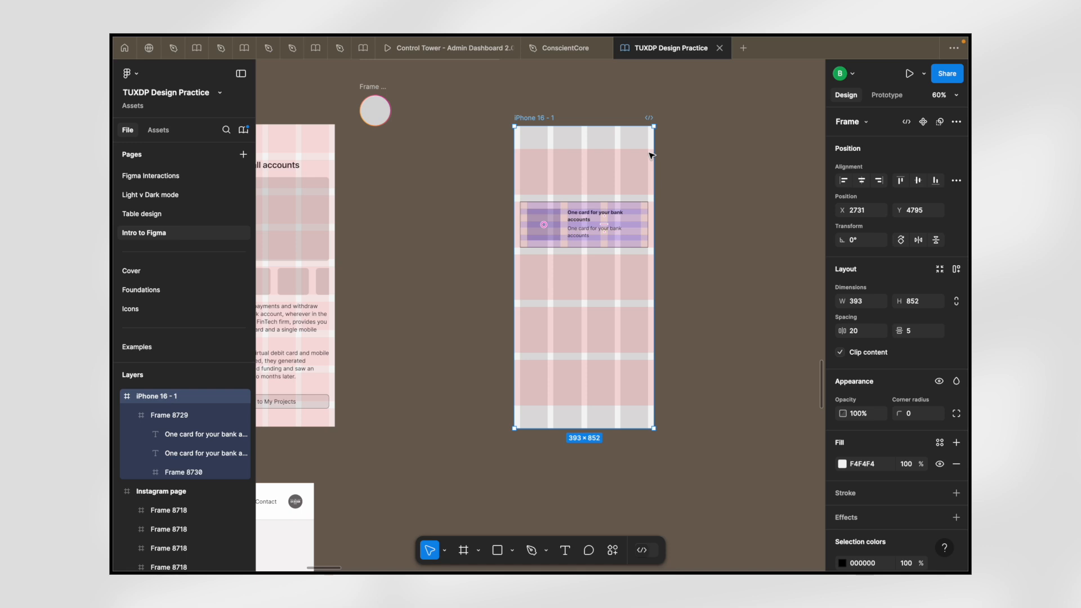
scroll(593, 189, "up", 3)
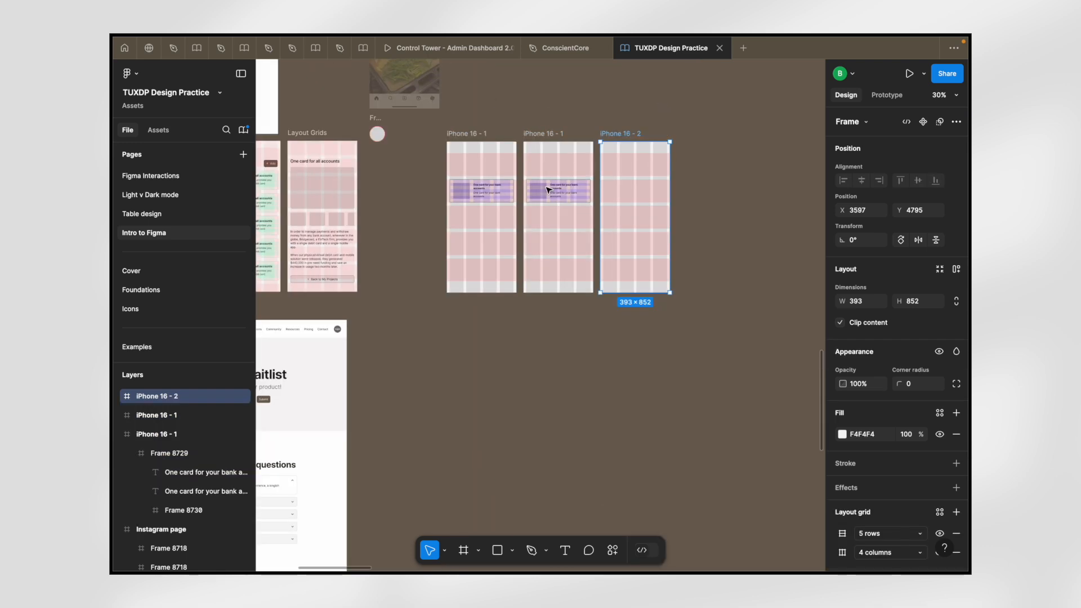
- Duplicate the first card of the My Projects frame onto the empty canvas below the iPhone 16 frames
scroll(548, 192, "left", 3)
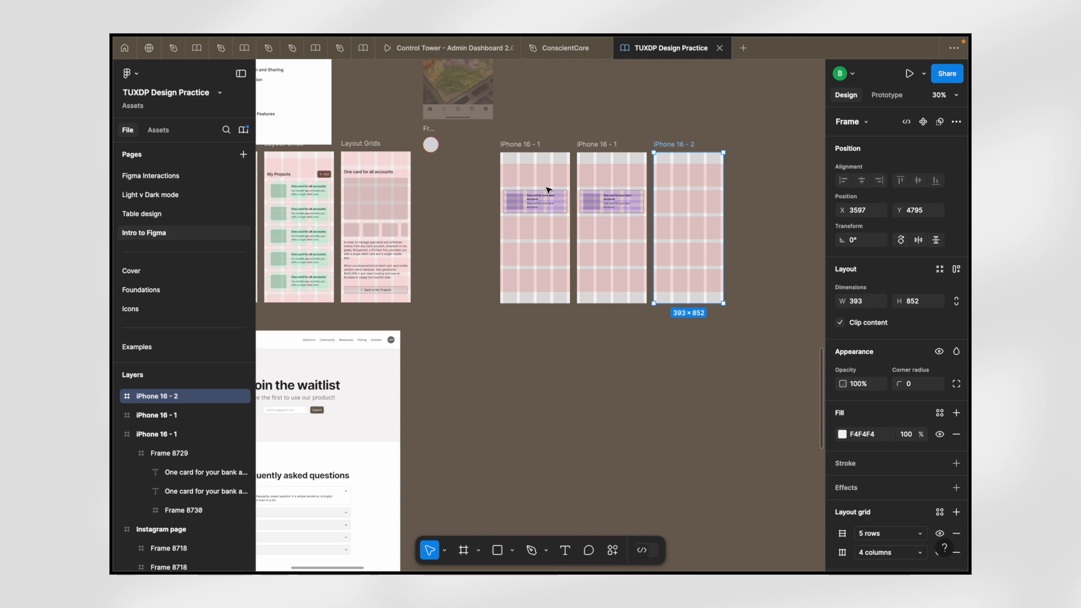
scroll(548, 191, "up", 3)
scroll(548, 190, "down", 3)
scroll(548, 191, "left", 3)
scroll(374, 169, "up", 3)
scroll(375, 169, "up", 1)
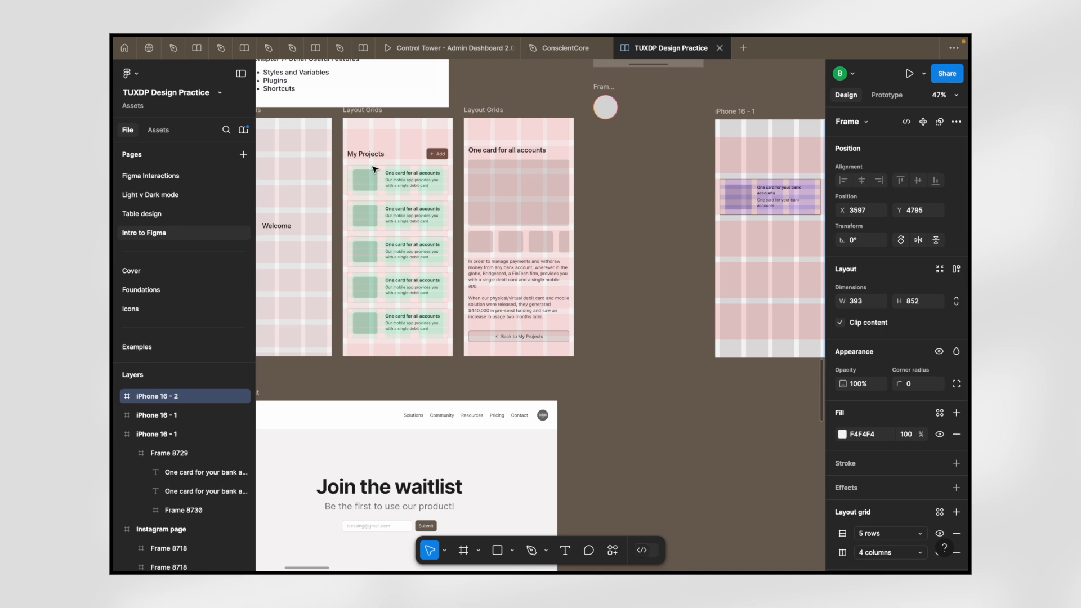
scroll(375, 169, "up", 3)
left_click(375, 176)
scroll(376, 180, "down", 5)
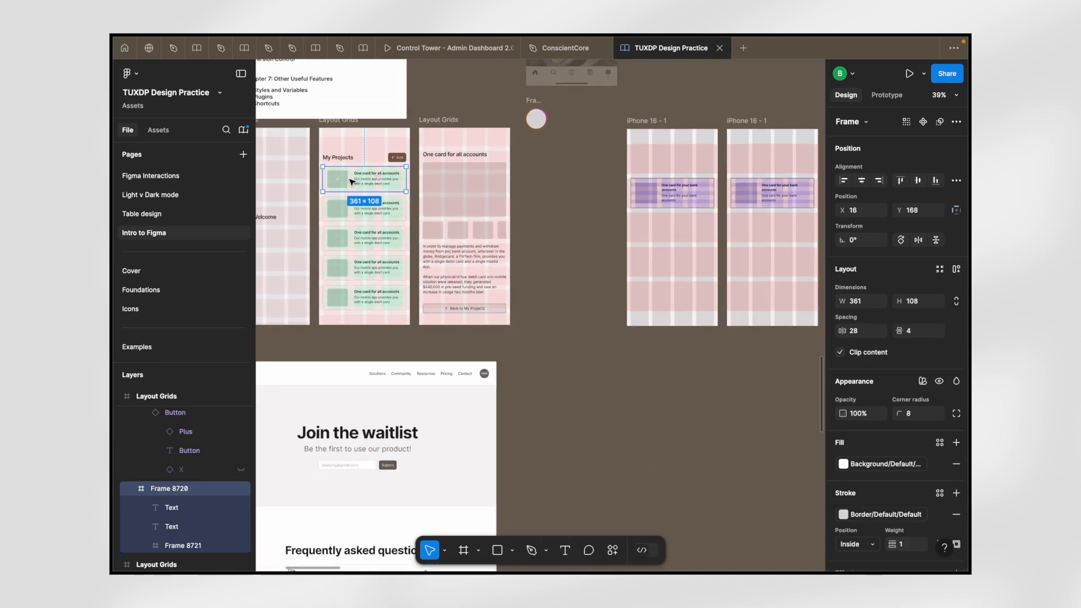
left_click_drag(375, 179, 711, 425)
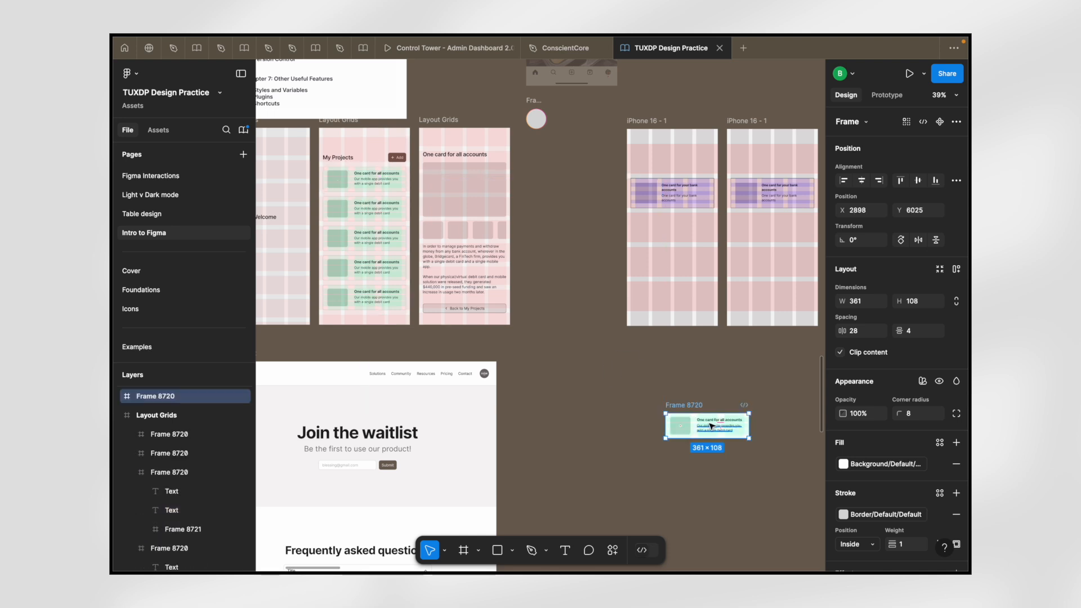
- Hide the layout grids to show the copied card without its grid overlay
key("shift+2")
scroll(712, 427, "up", 1)
scroll(406, 335, "left", 1)
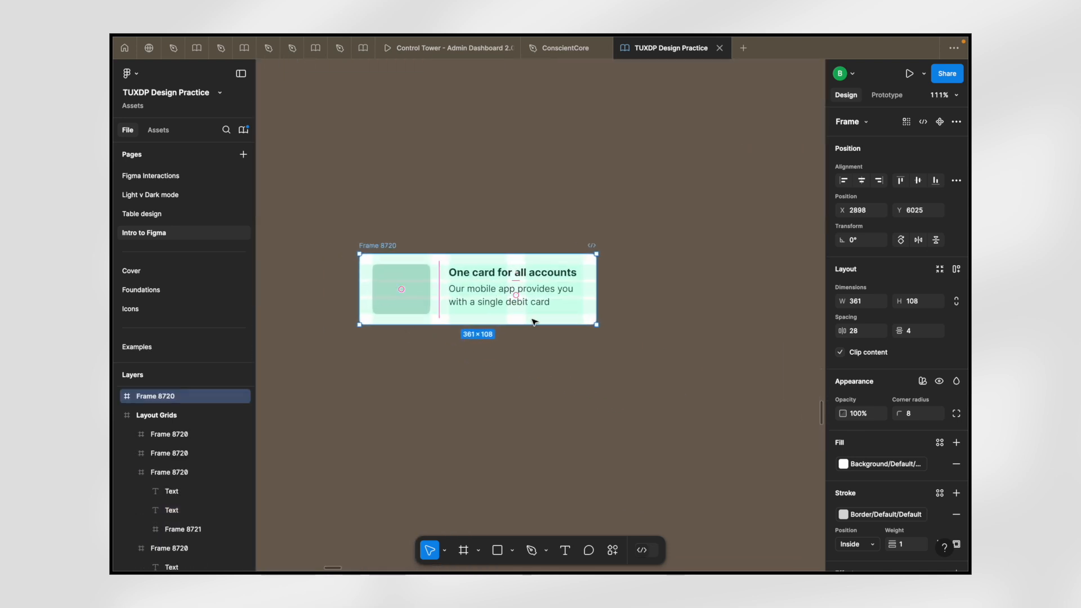
key("ctrl+g")
scroll(384, 302, "up", 3)
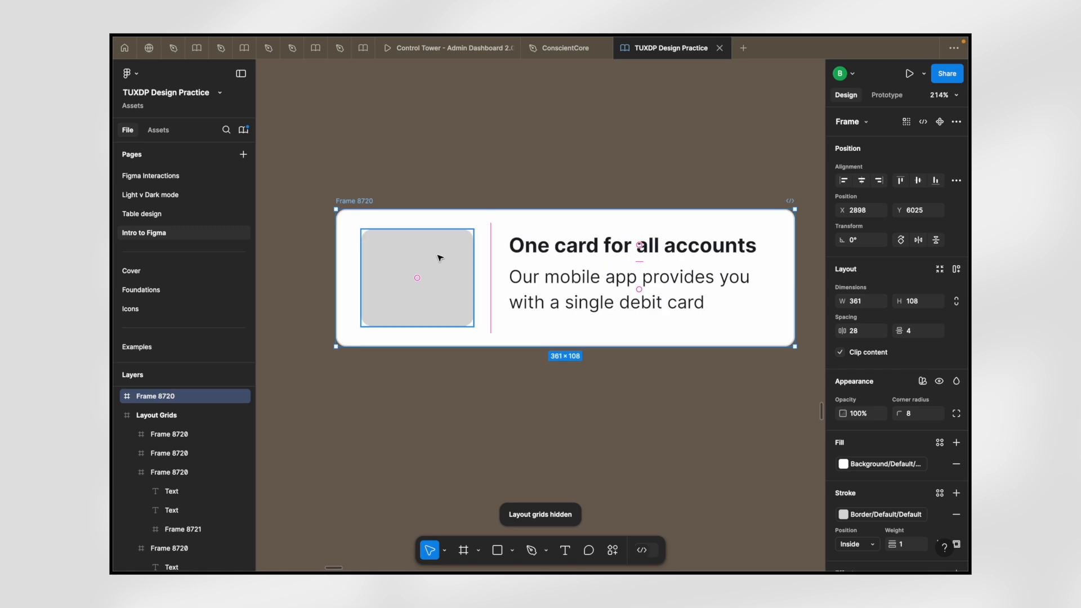
- Measure the distances from the image placeholder and the description text to the edges of the copied card
left_click(440, 257)
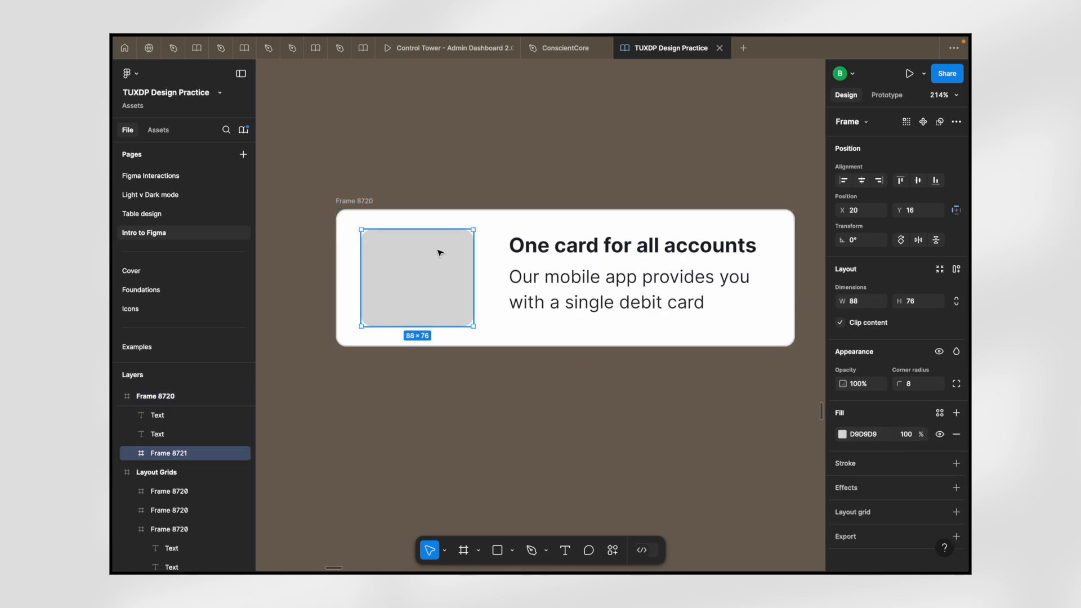
key("alt")
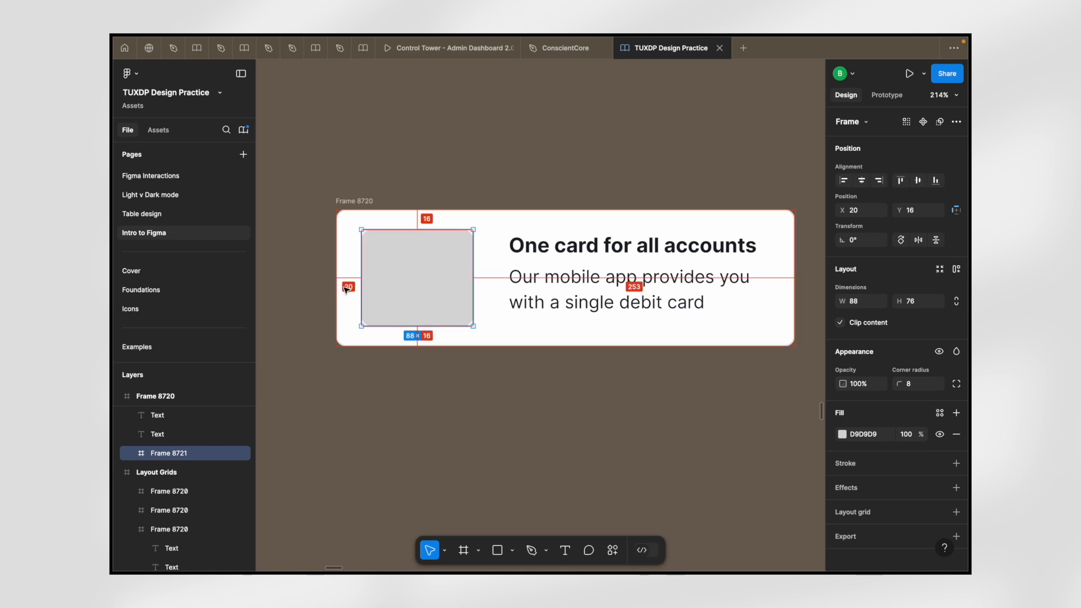
left_click(648, 277)
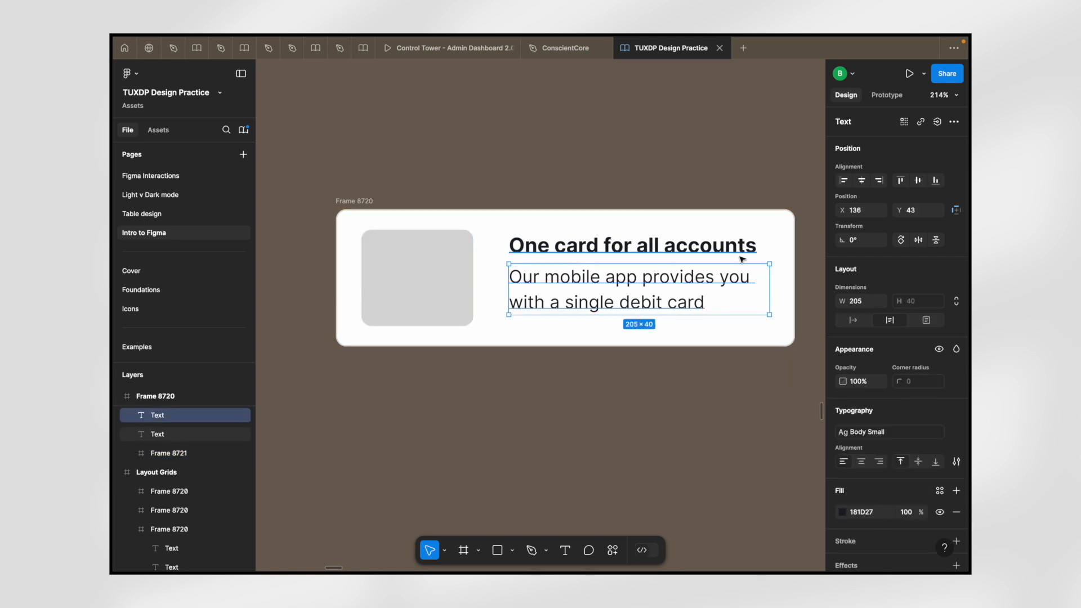
key("alt")
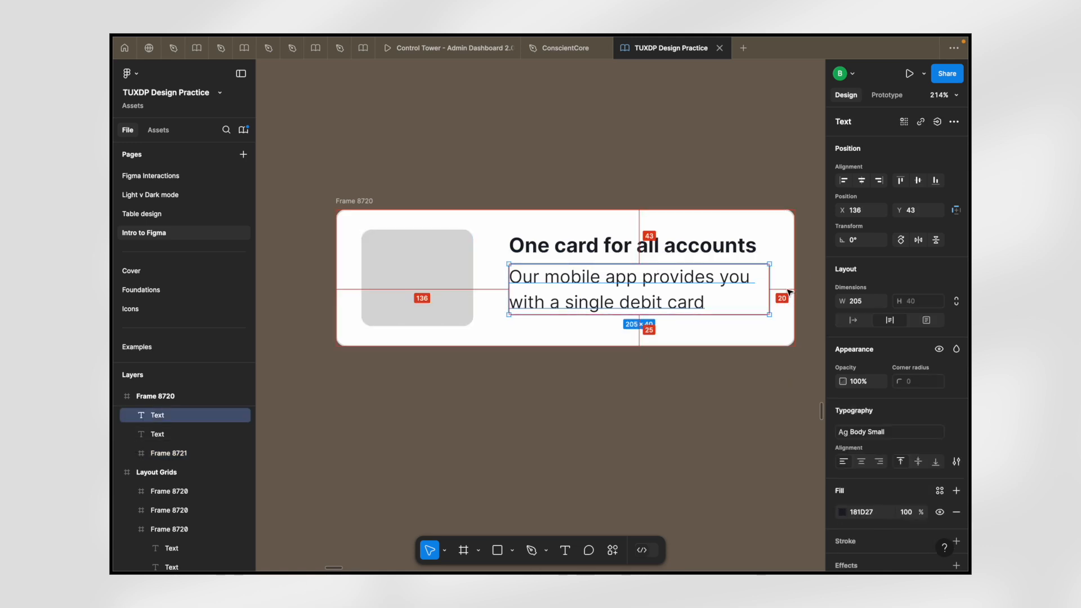
scroll(544, 208, "down", 5)
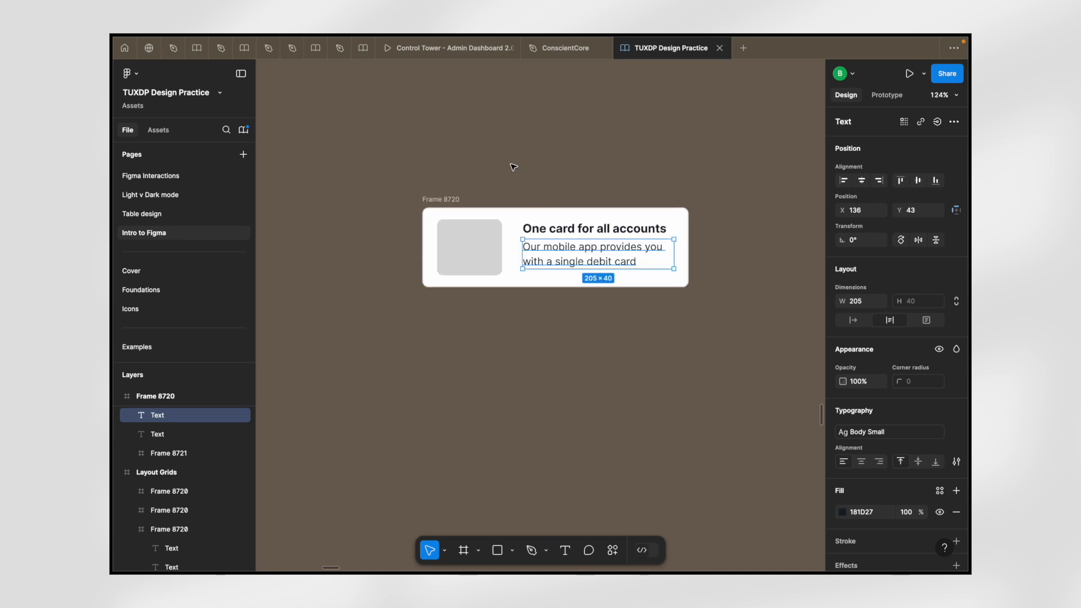
left_click(511, 166)
- Draw a new frame about 361 × 100 directly below the copied card, aligned with its left edge
scroll(473, 346, "down", 3)
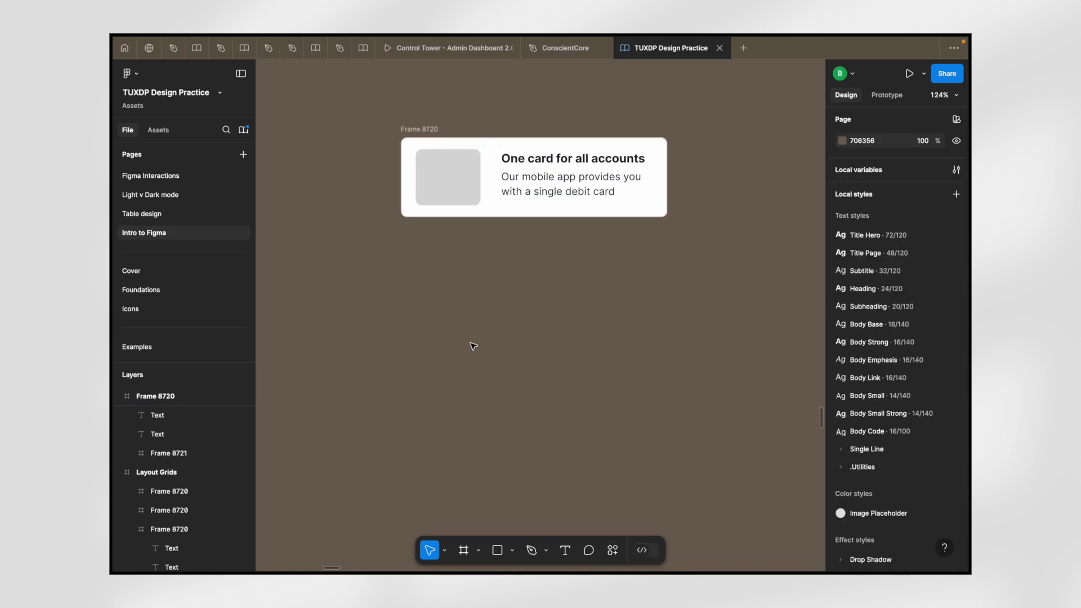
key("f")
left_click_drag(405, 241, 667, 315)
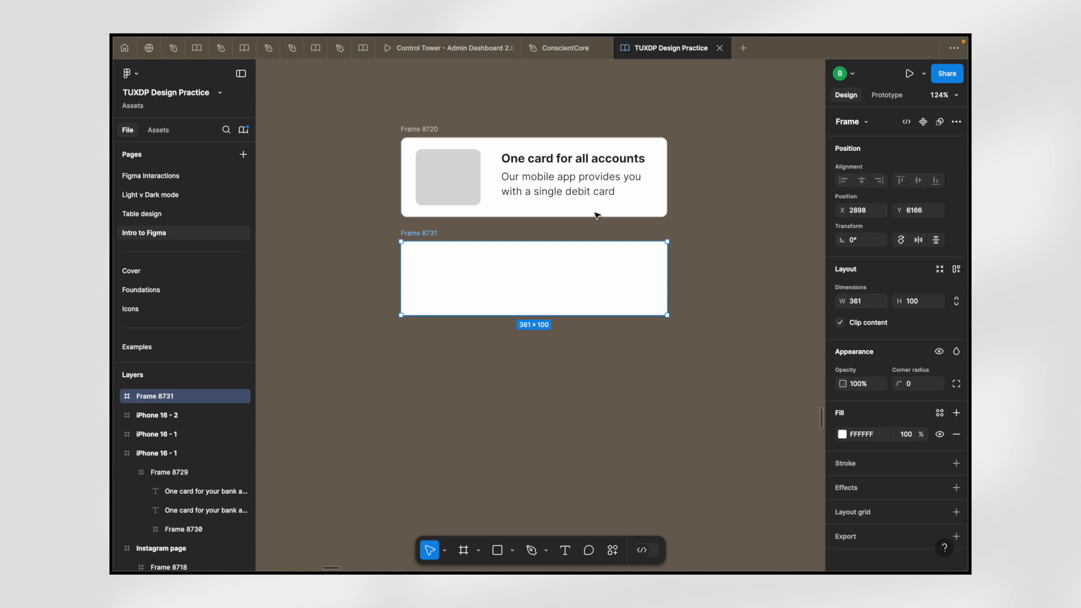
- Compare the dimensions of the copied card, its image placeholder and the new empty frame
left_click(431, 132)
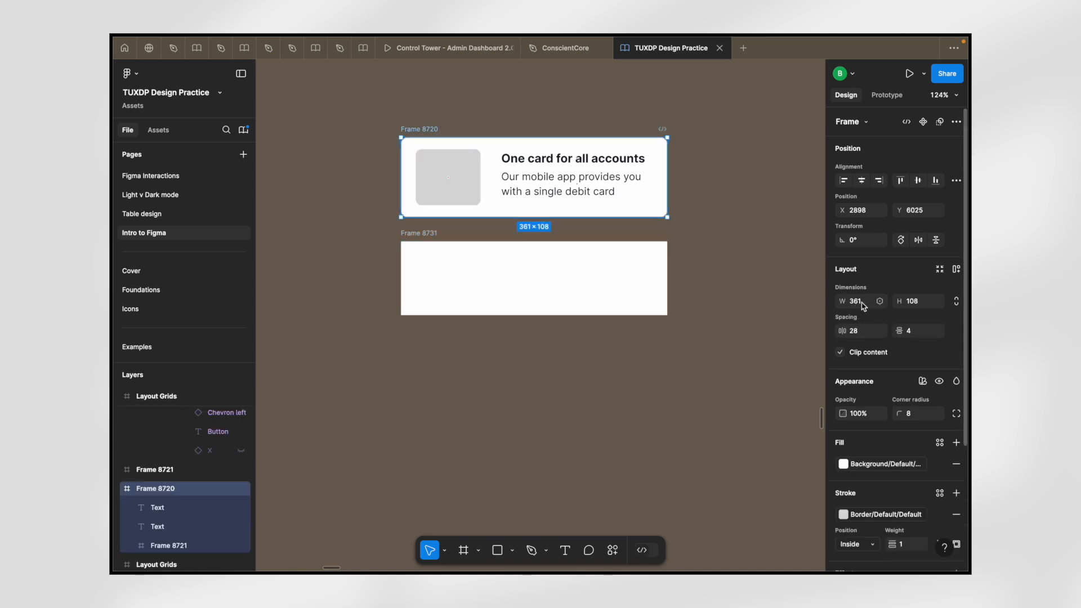
left_click(427, 233)
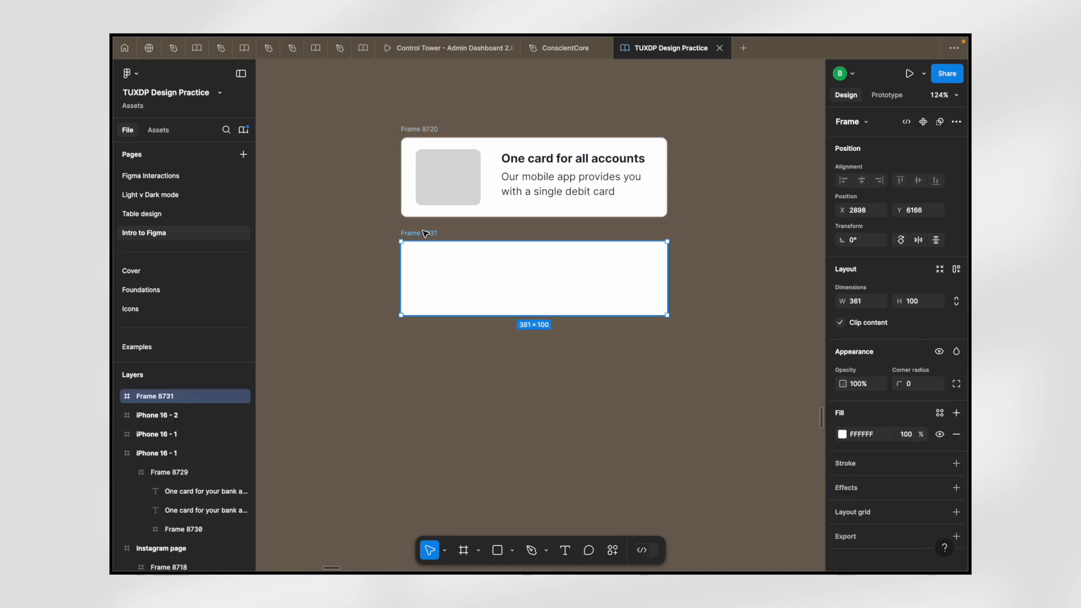
scroll(478, 175, "up", 3)
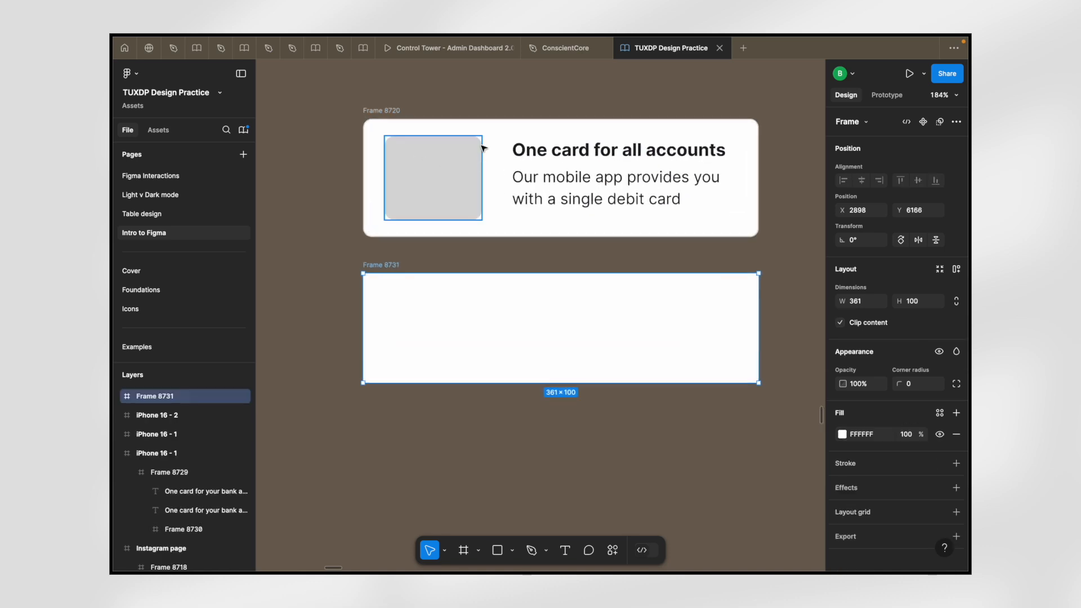
left_click(438, 174)
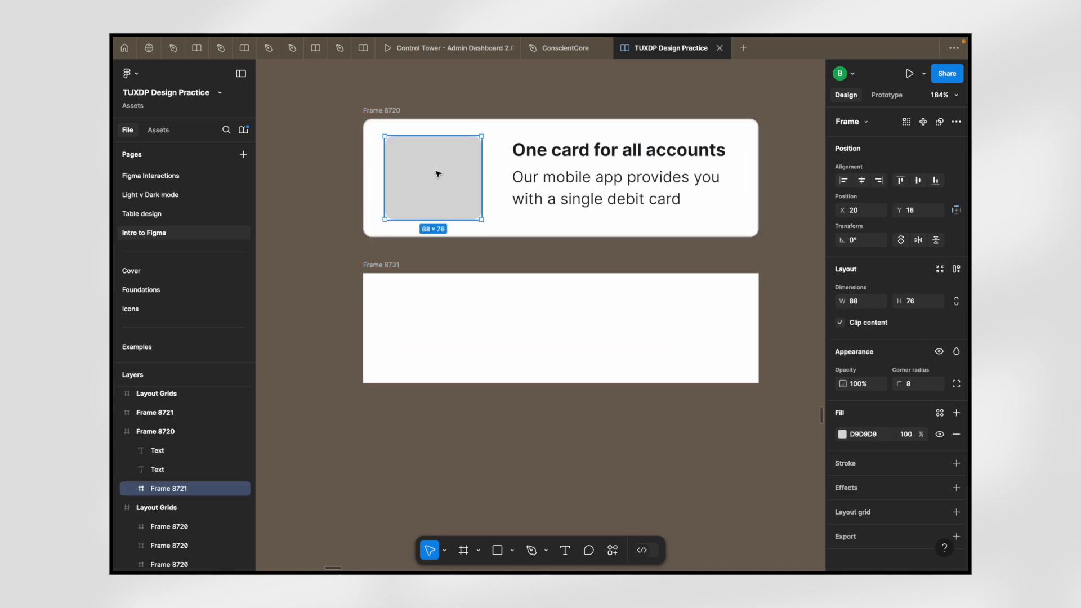
left_click(425, 277)
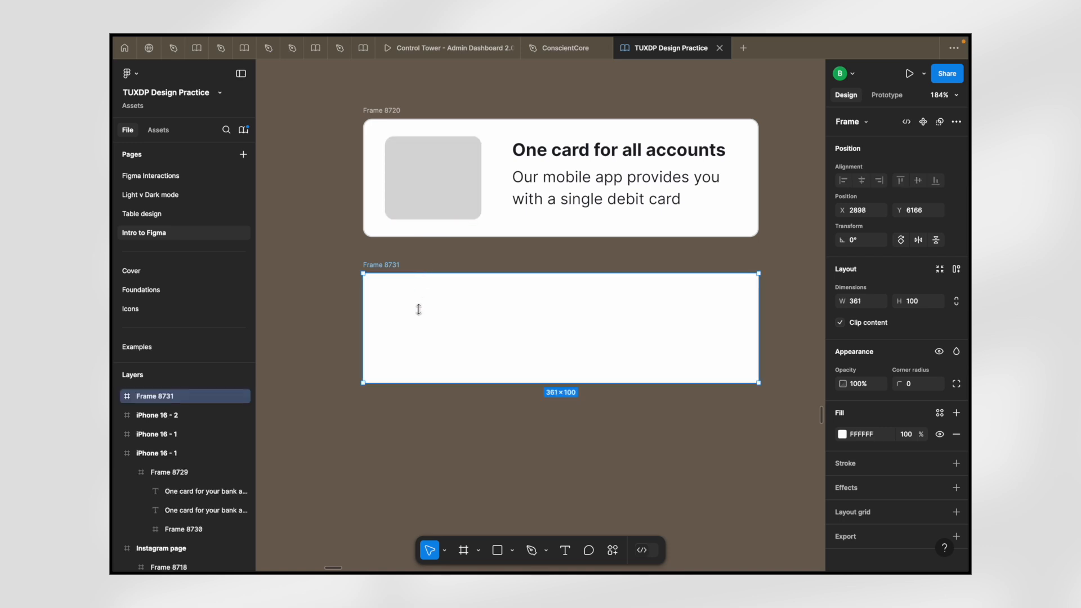
- Paste the image placeholder into the new frame, check its edge spacing, and compare the new frame's dimensions with the copied card's
key("ctrl+v")
key("alt")
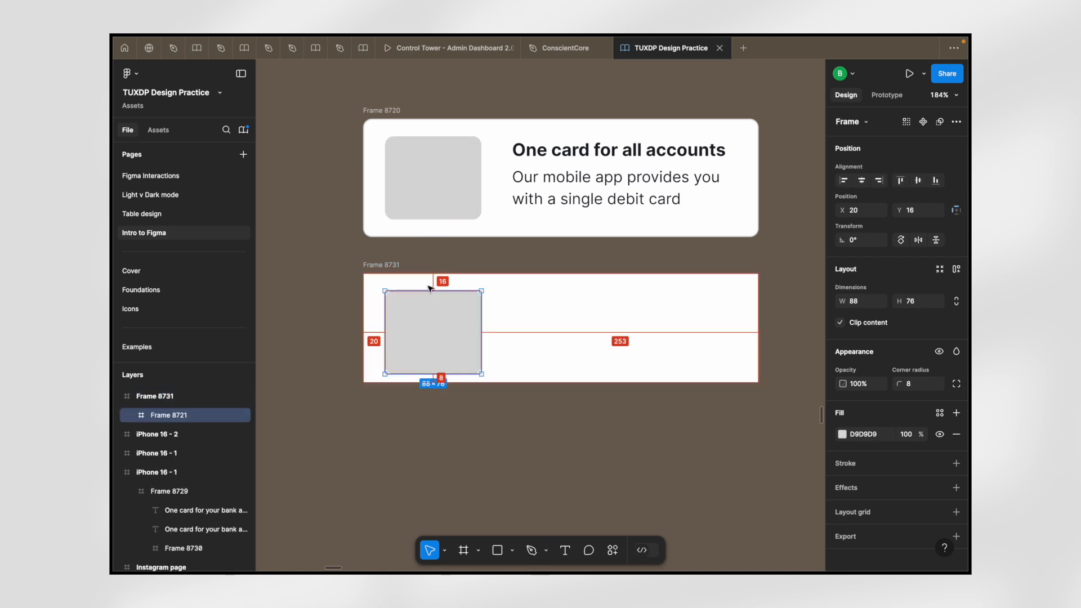
left_click(383, 266)
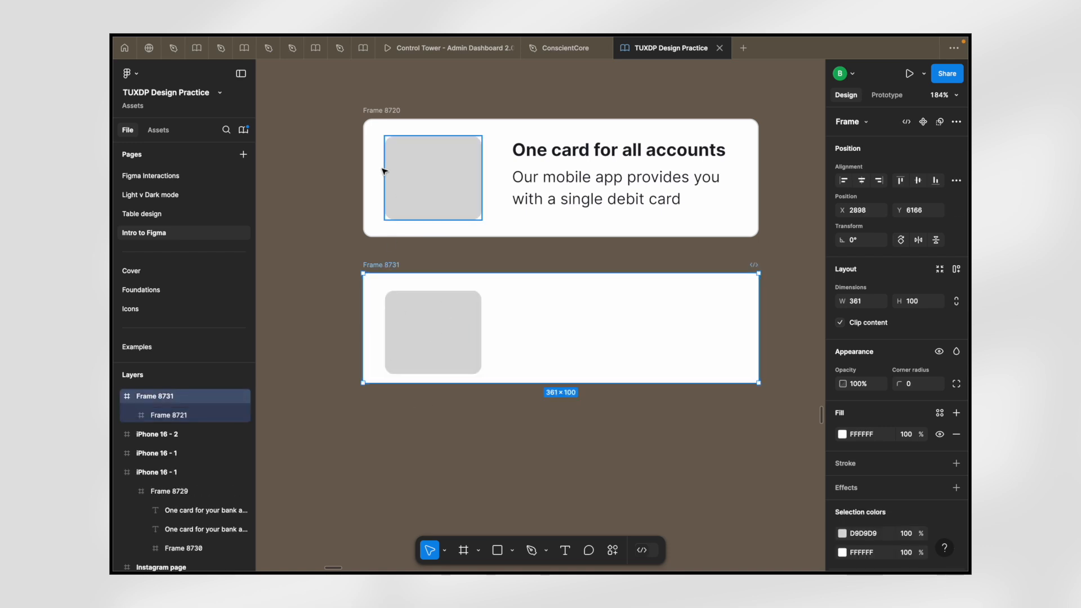
left_click(395, 111)
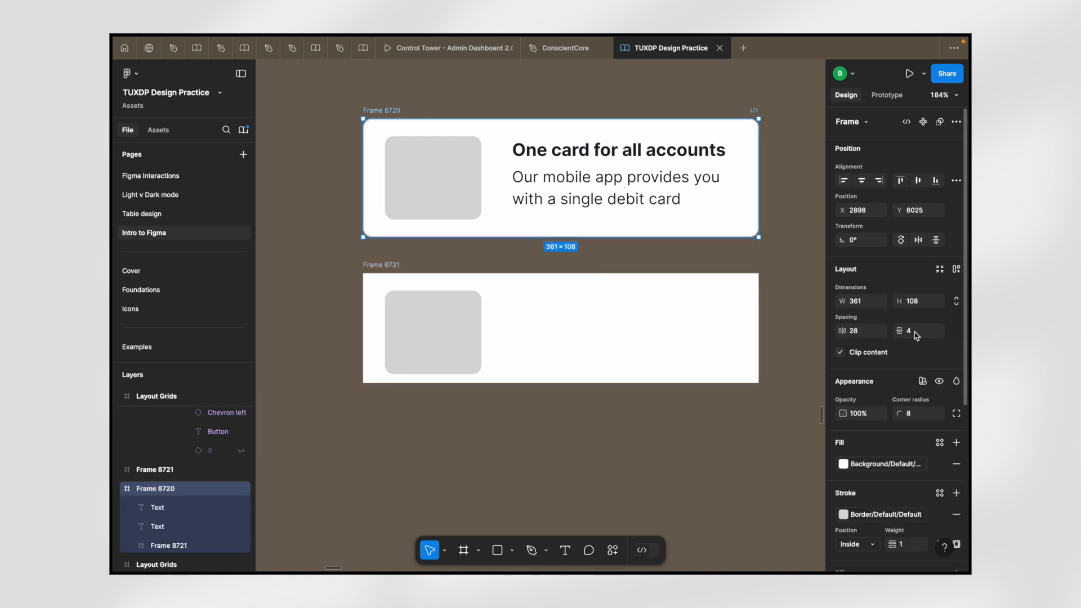
scroll(911, 415, "down", 1)
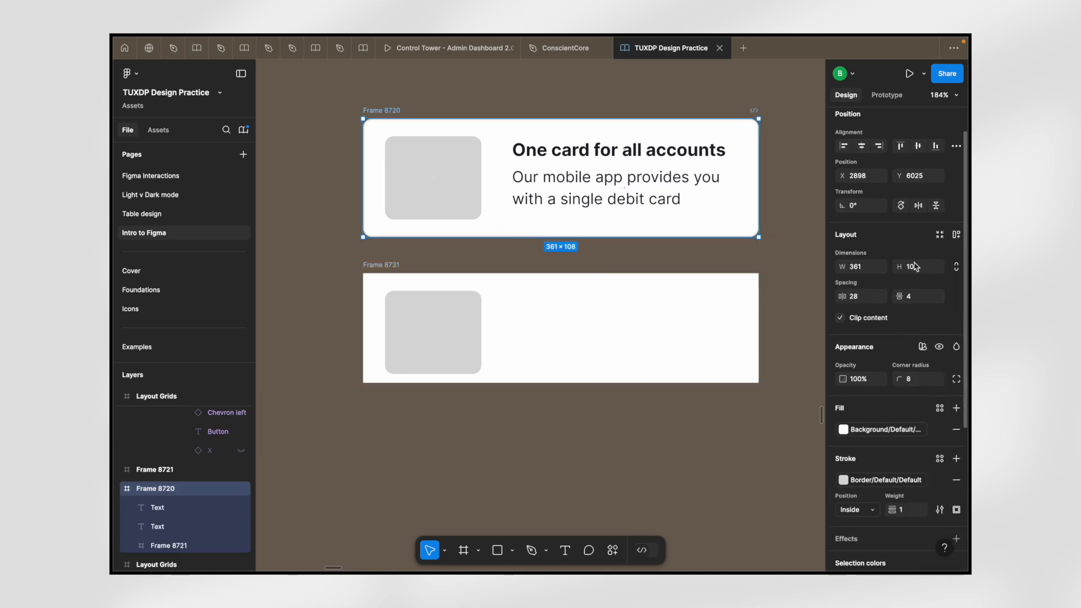
- Set the new frame's height to 108 to match the copied card
left_click(389, 264)
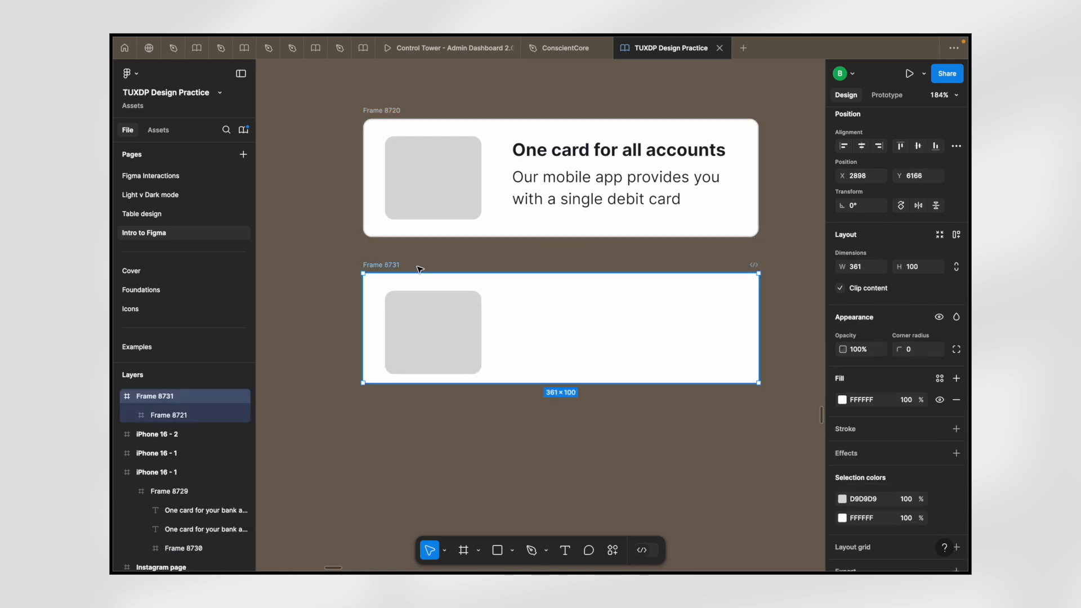
left_click(914, 267)
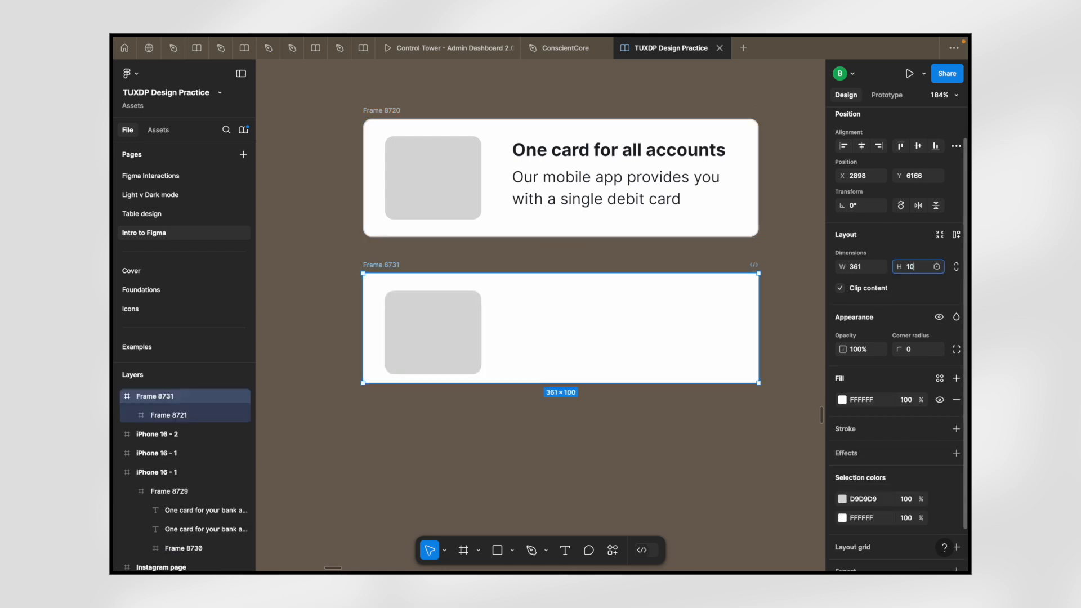
type("108")
key("Return")
- Try auto layout and resize to fit on the new frame containing the placeholder, undoing each change
left_click(438, 344)
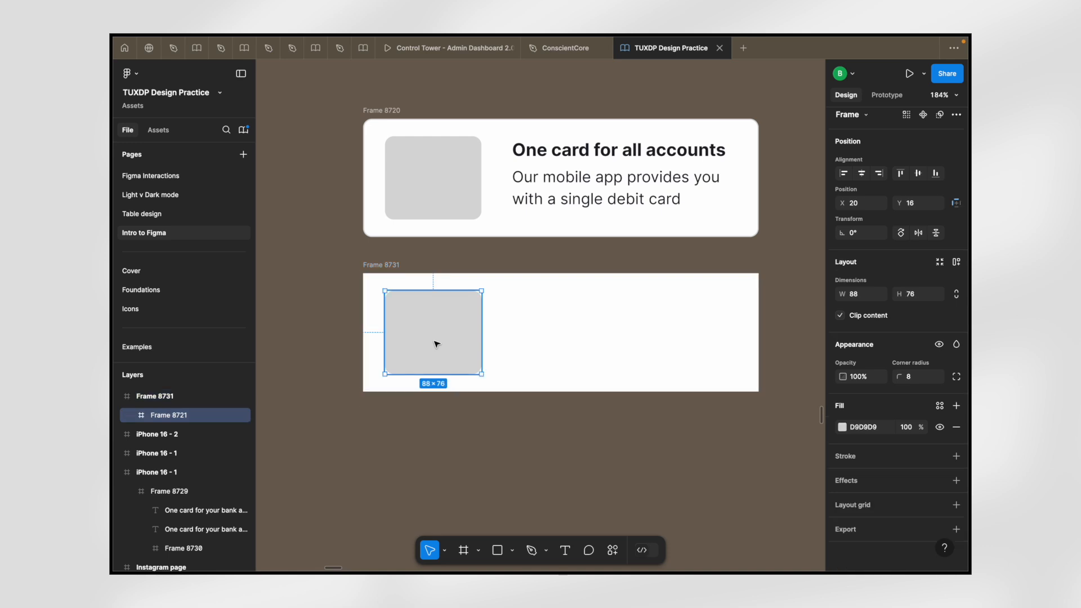
left_click(384, 275)
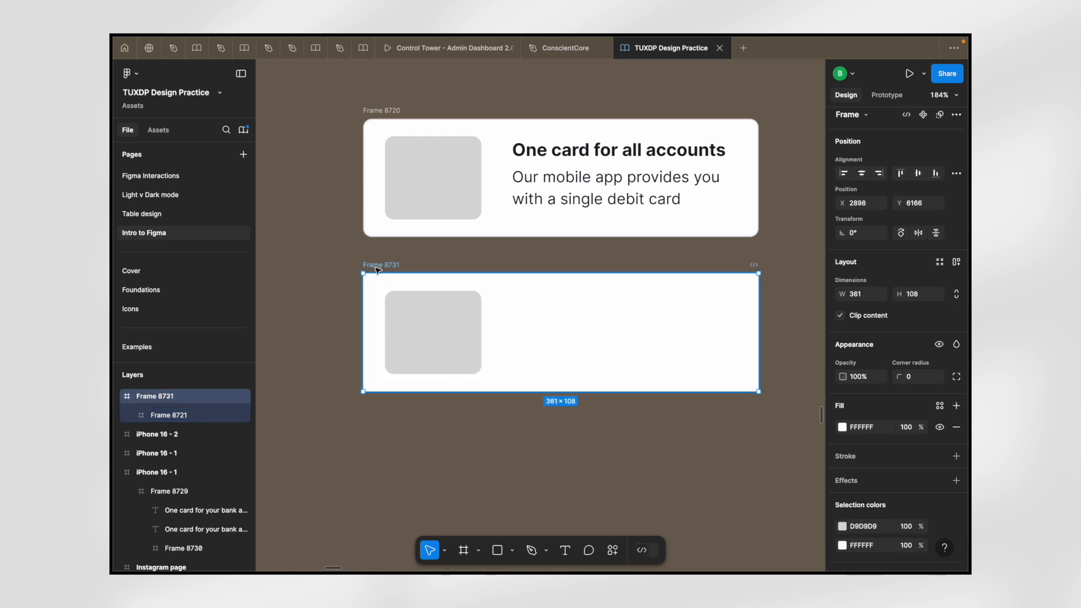
scroll(918, 310, "up", 1)
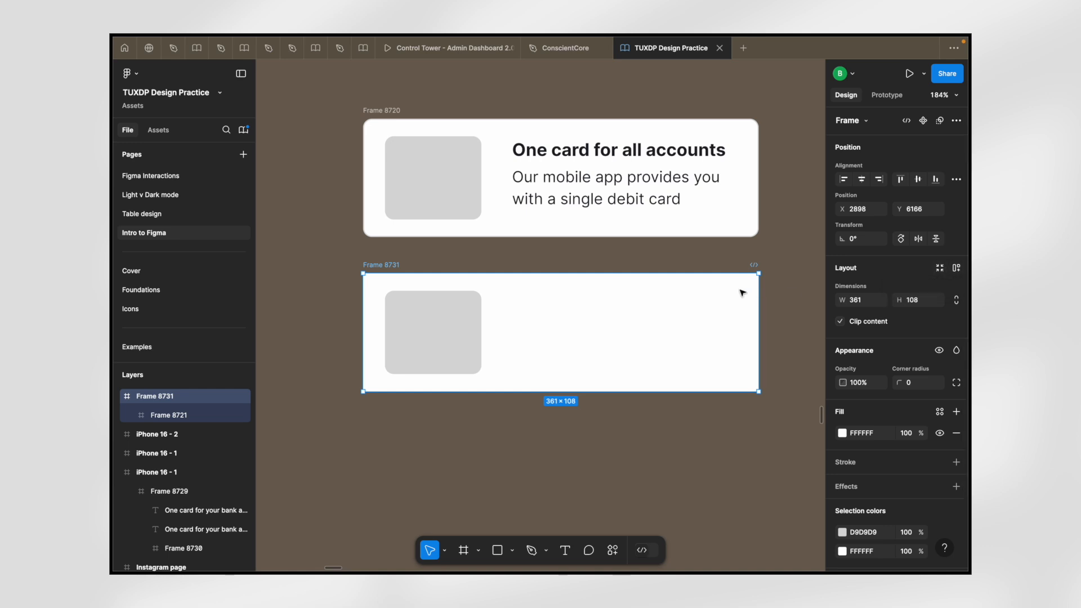
left_click(956, 269)
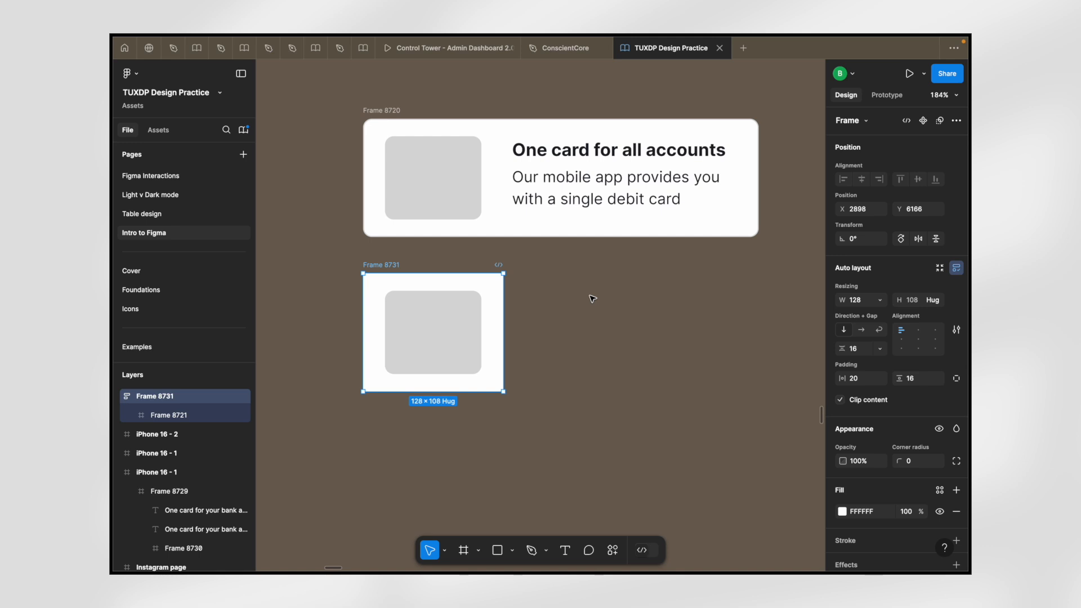
key("ctrl+z")
scroll(472, 305, "down", 2)
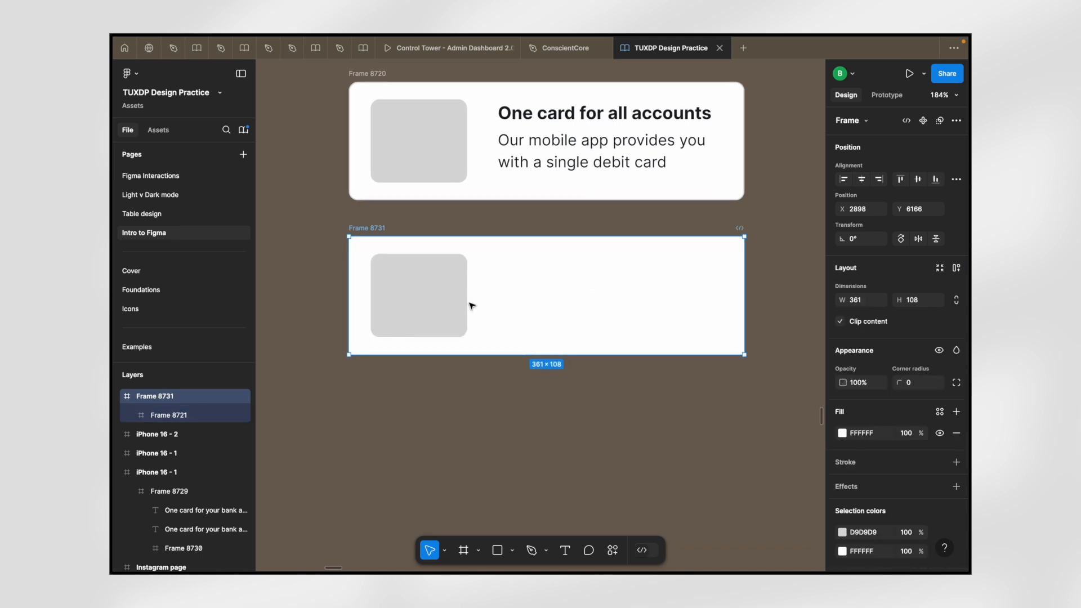
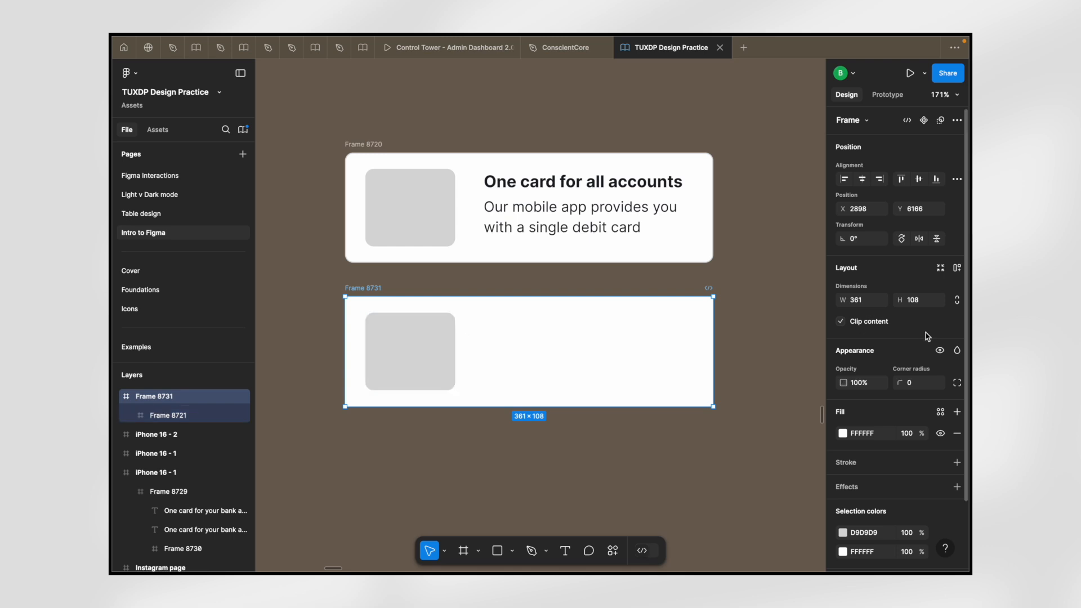
left_click(944, 269)
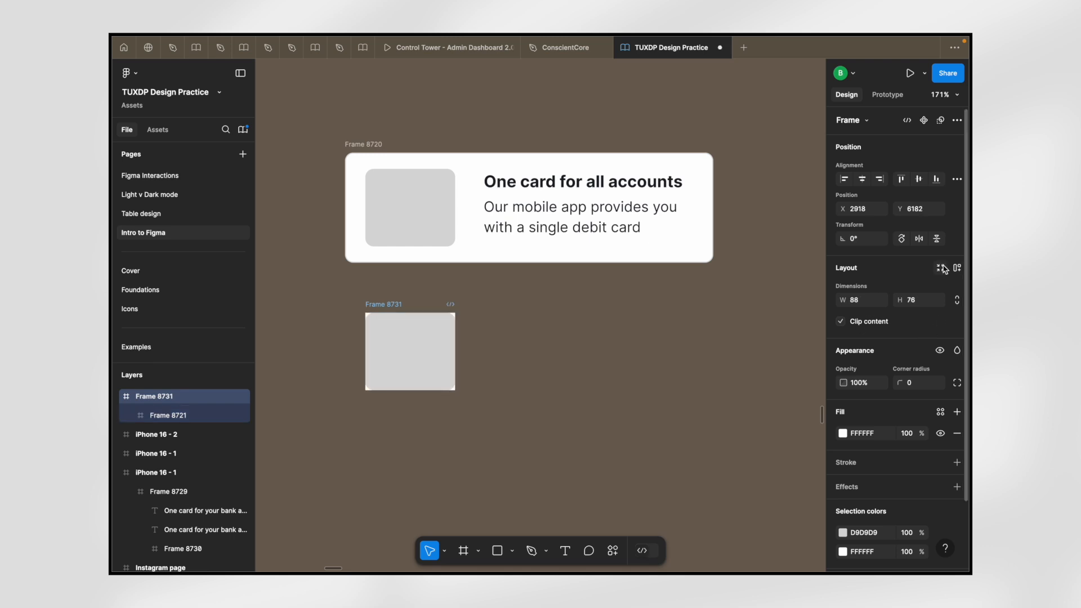
key("super+z")
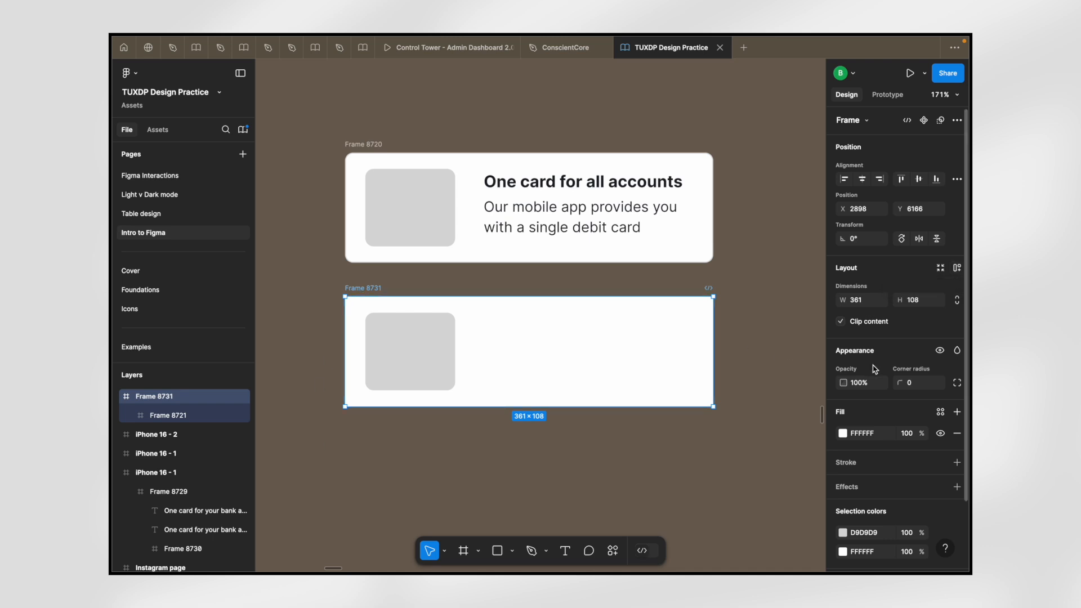
- Apply auto layout to the new frame that holds the image placeholder
scroll(875, 369, "down", 3)
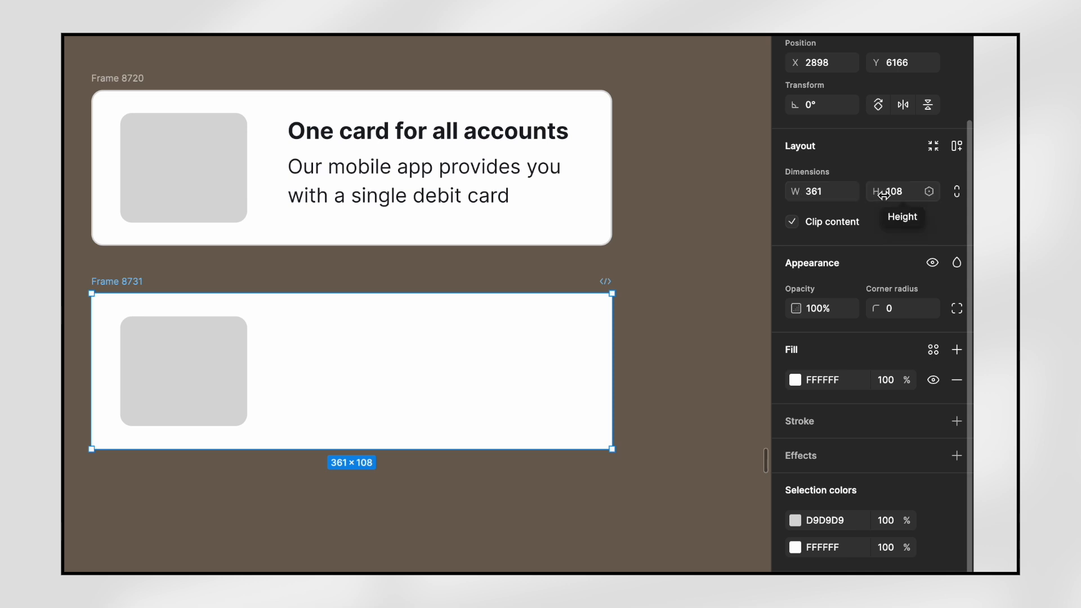
left_click(957, 147)
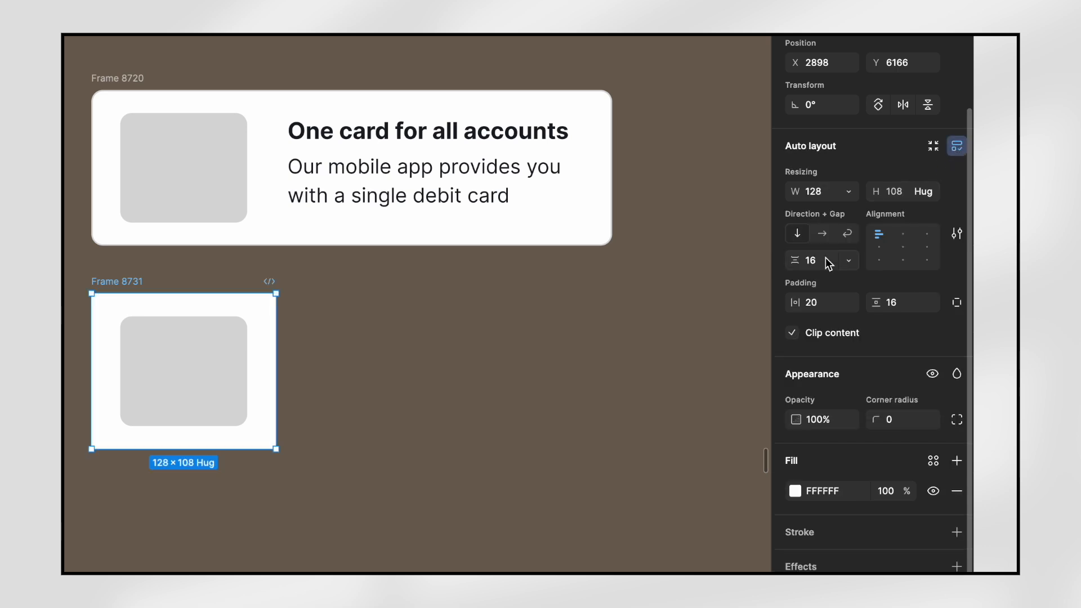
scroll(840, 307, "up", 1)
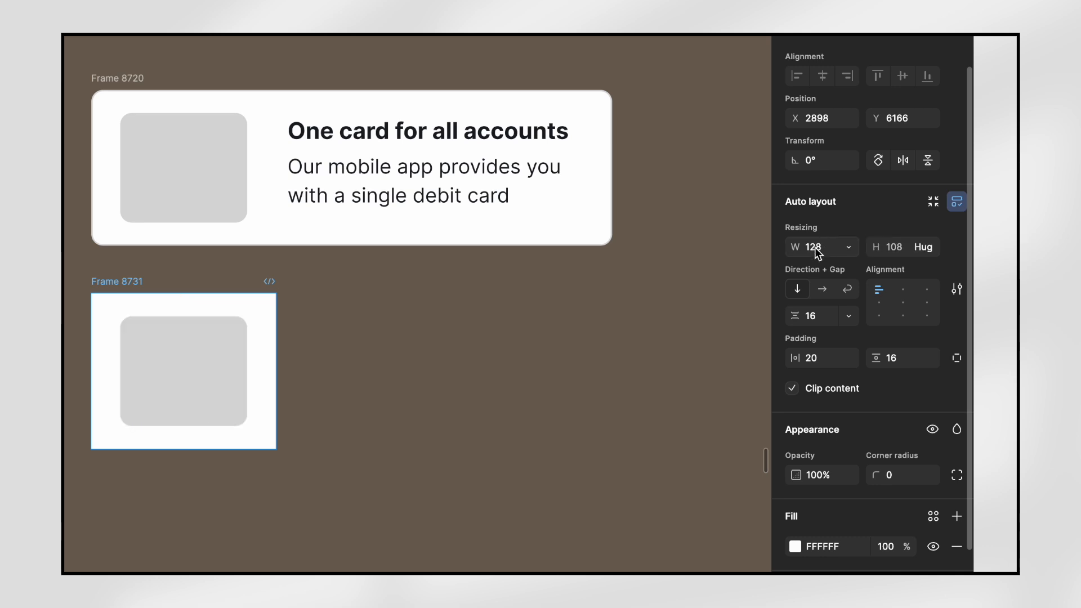
- Rename the image placeholder layer inside the new frame as child
left_click(157, 369)
scroll(152, 367, "up", 2)
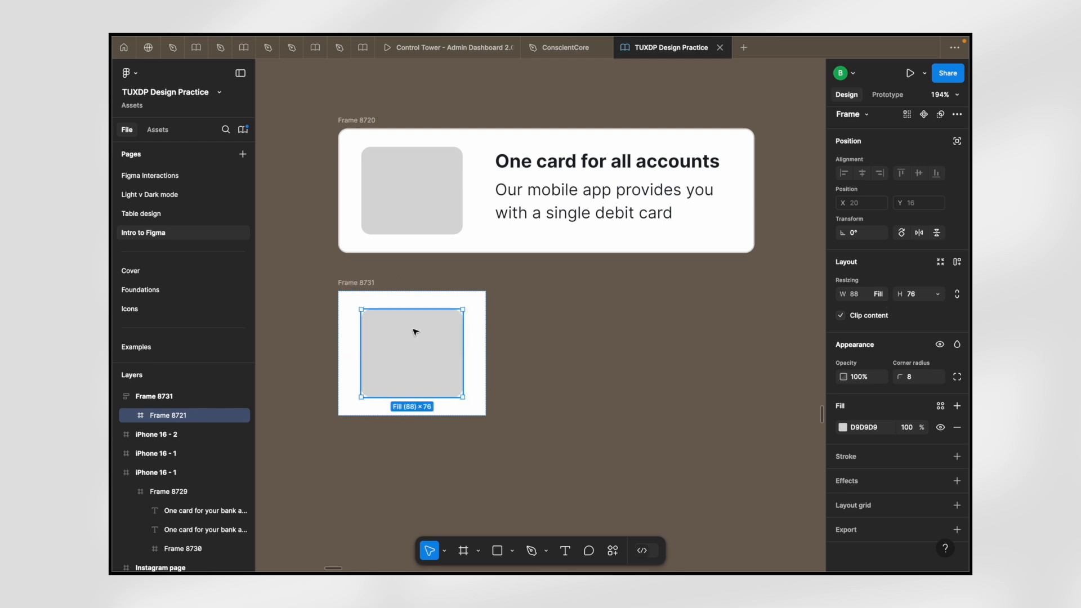
scroll(416, 332, "left", 2)
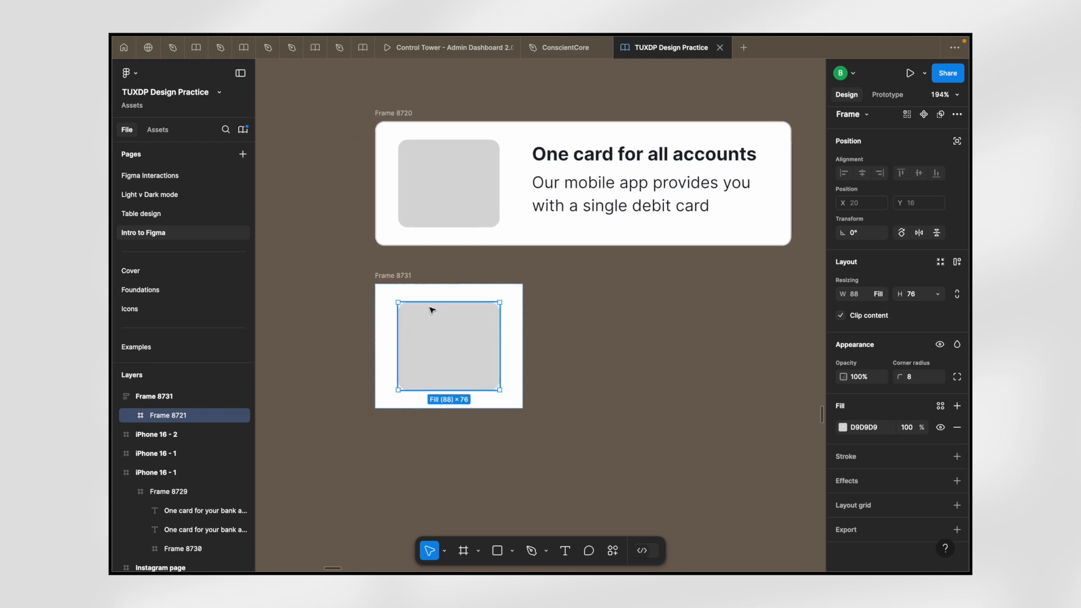
double_click(166, 419)
type("child")
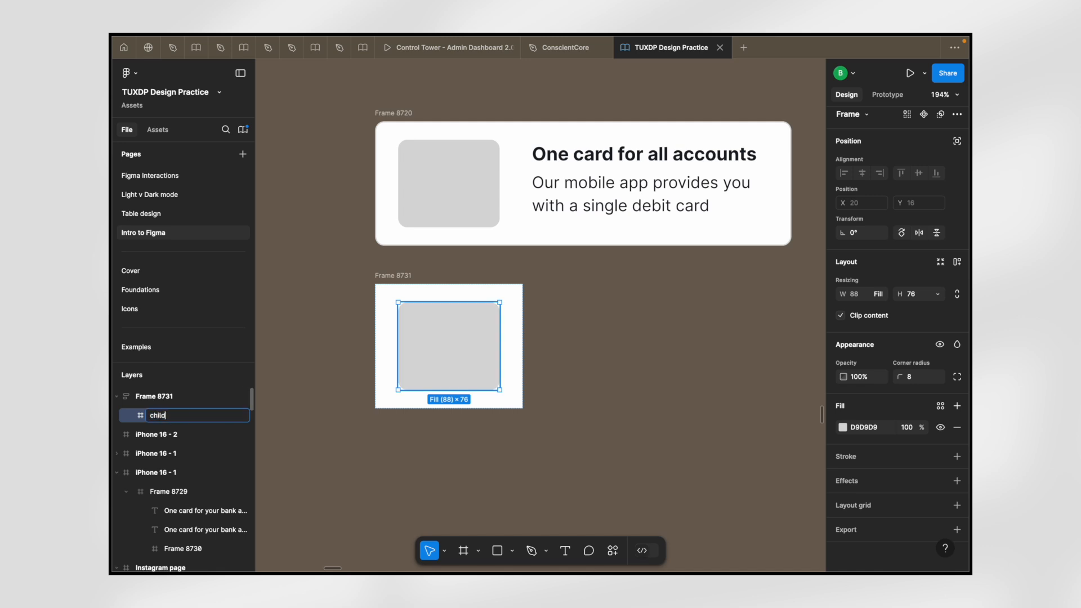
key("Return")
- Rename the auto layout frame that encloses the placeholder as parent
left_click(156, 398)
key("shift+a")
double_click(157, 398)
type("parent")
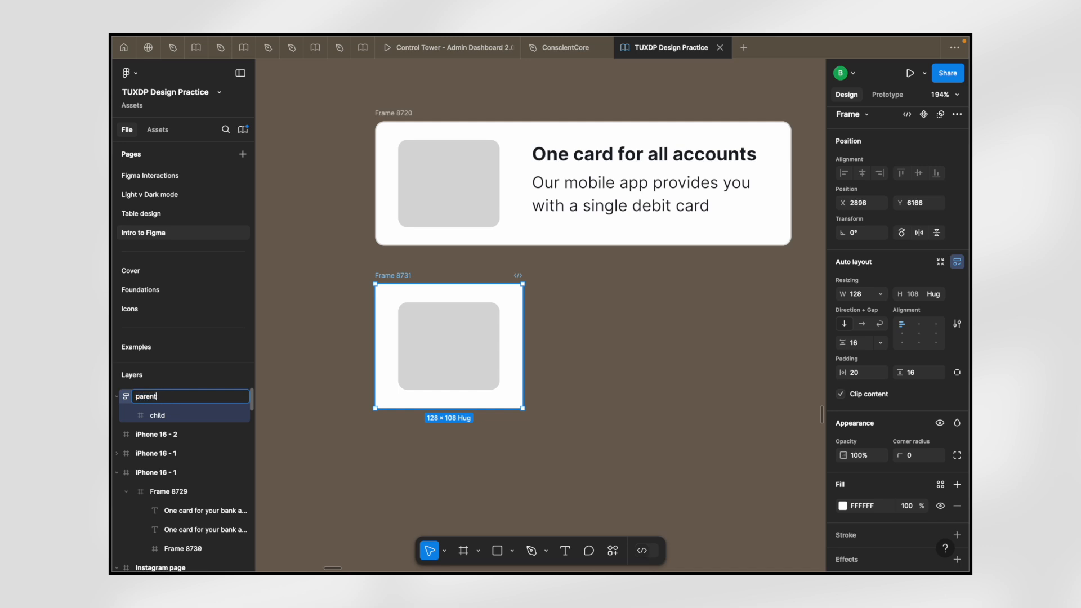
key("Return")
- Widen the parent frame to 361 so it matches the card above, keeping its width resizing at Fixed width
left_click(454, 335)
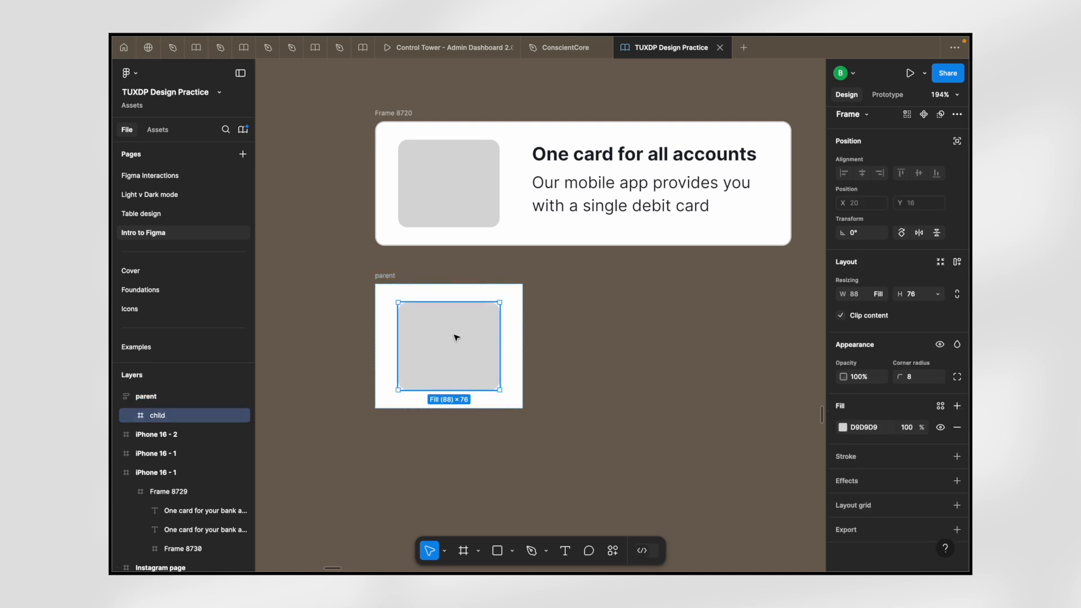
left_click(393, 277)
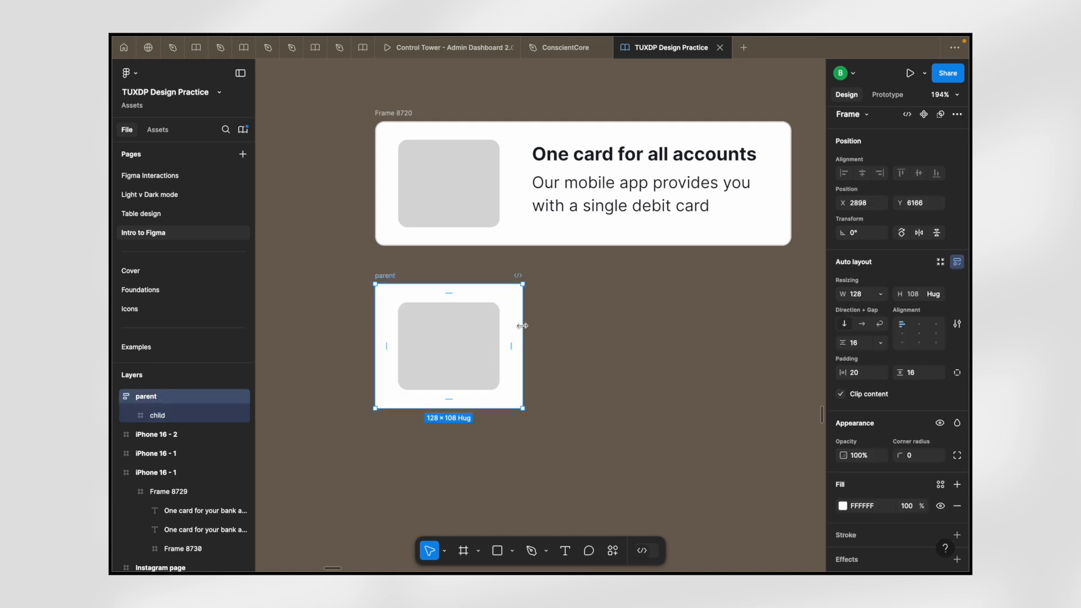
left_click_drag(524, 325, 793, 313)
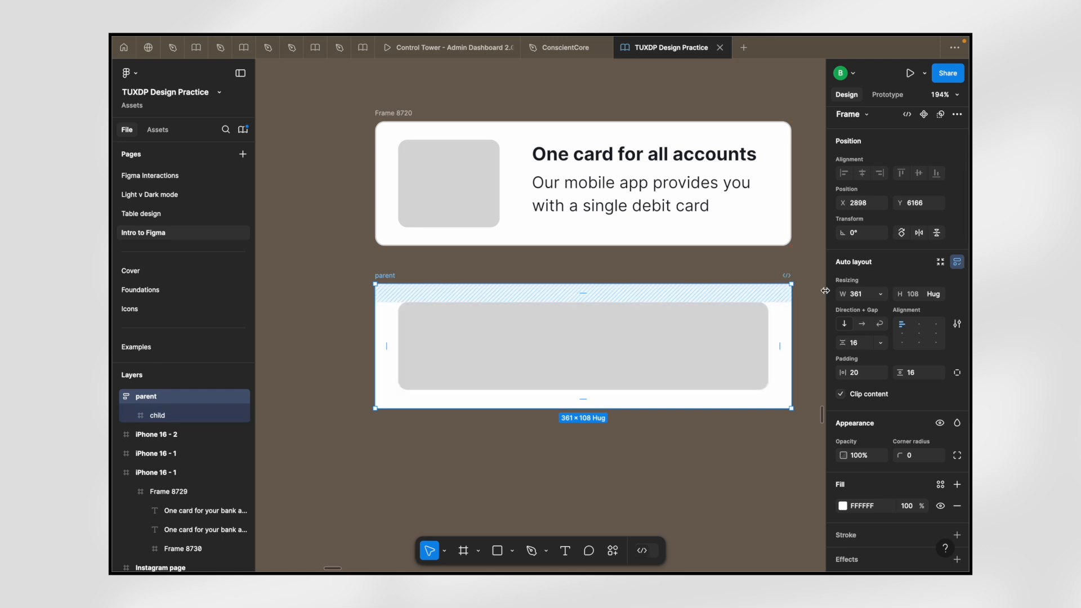
left_click(882, 295)
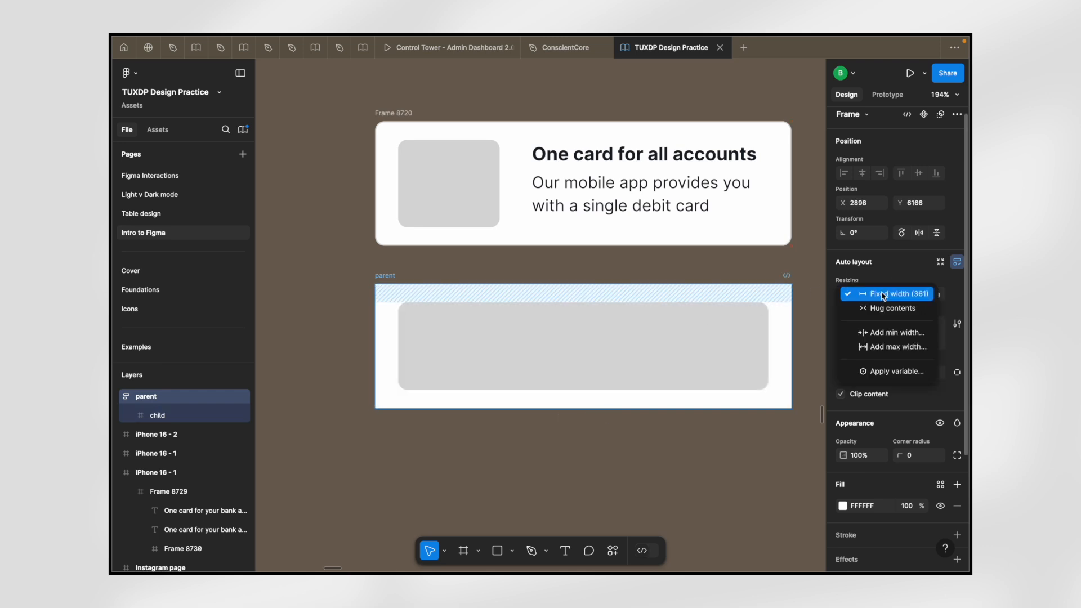
left_click(920, 298)
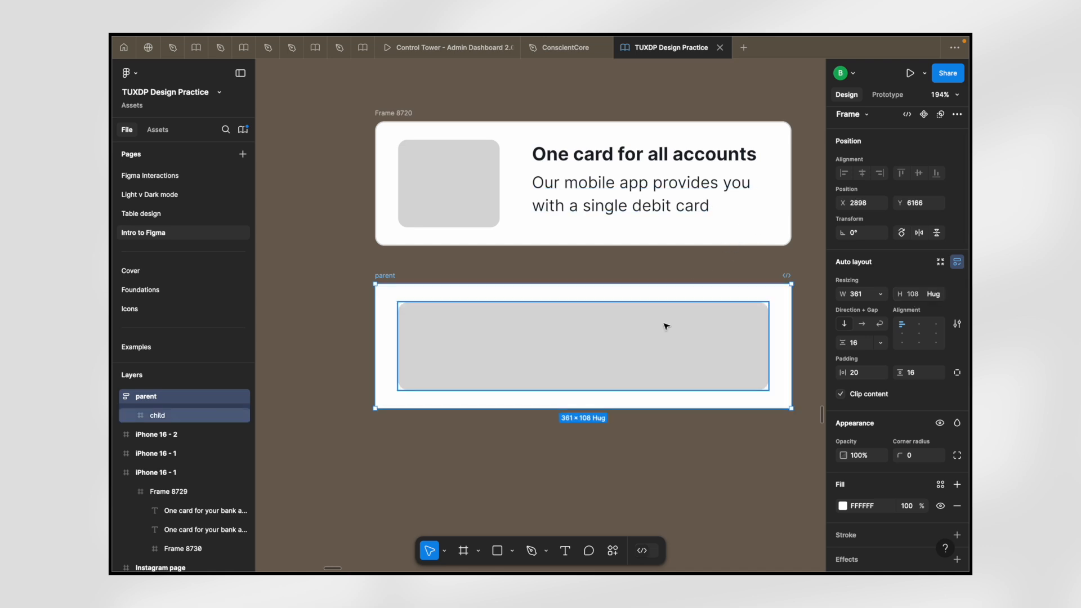
- Check the child's Fill width against the parent frame and set the child's height to 108
left_click(515, 342)
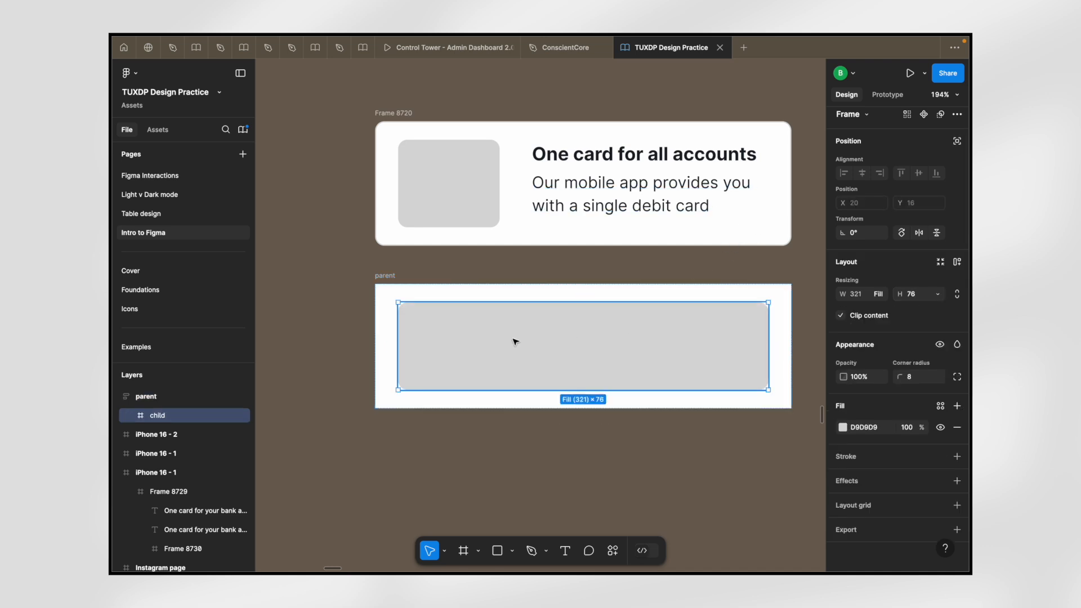
left_click(541, 290)
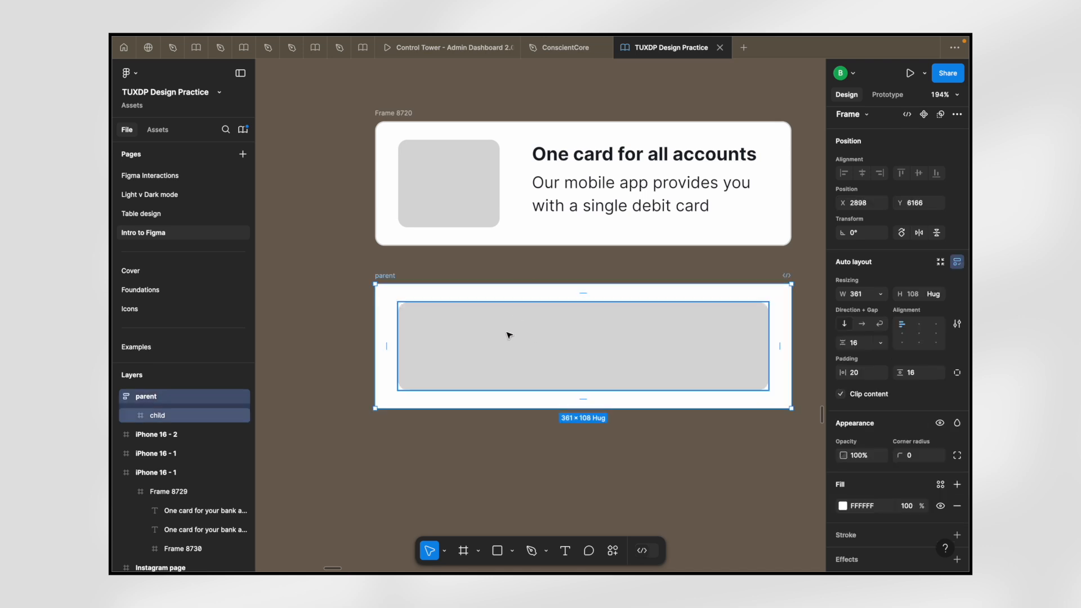
left_click(532, 350)
mouse_move(879, 297)
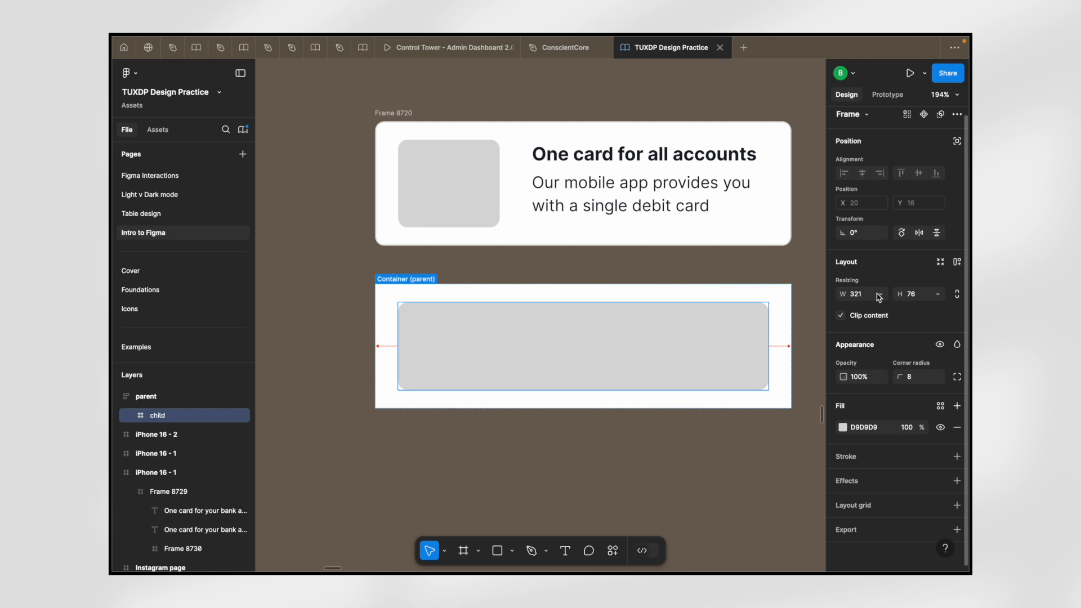
left_click(919, 297)
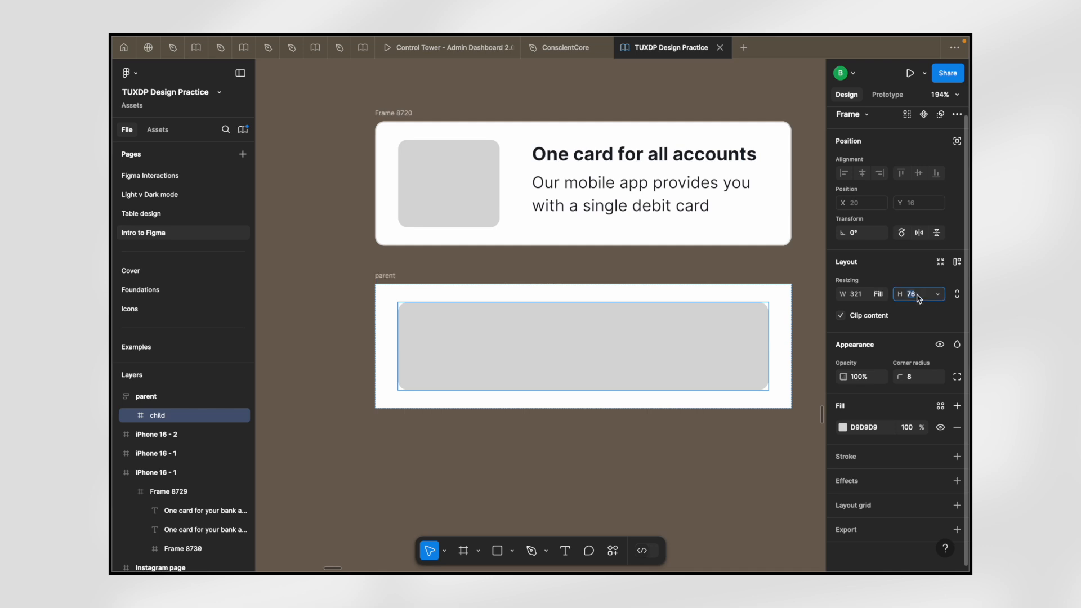
type("108")
key("Return")
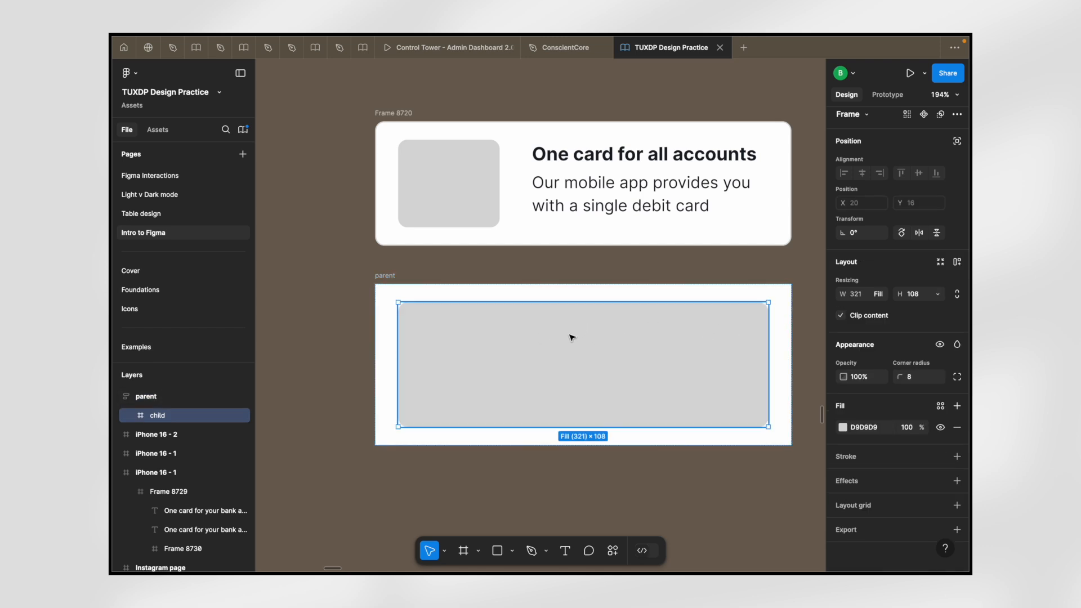
- Set the parent frame's width resizing to Hug contents
left_click(780, 294)
left_click(880, 294)
left_click(869, 295)
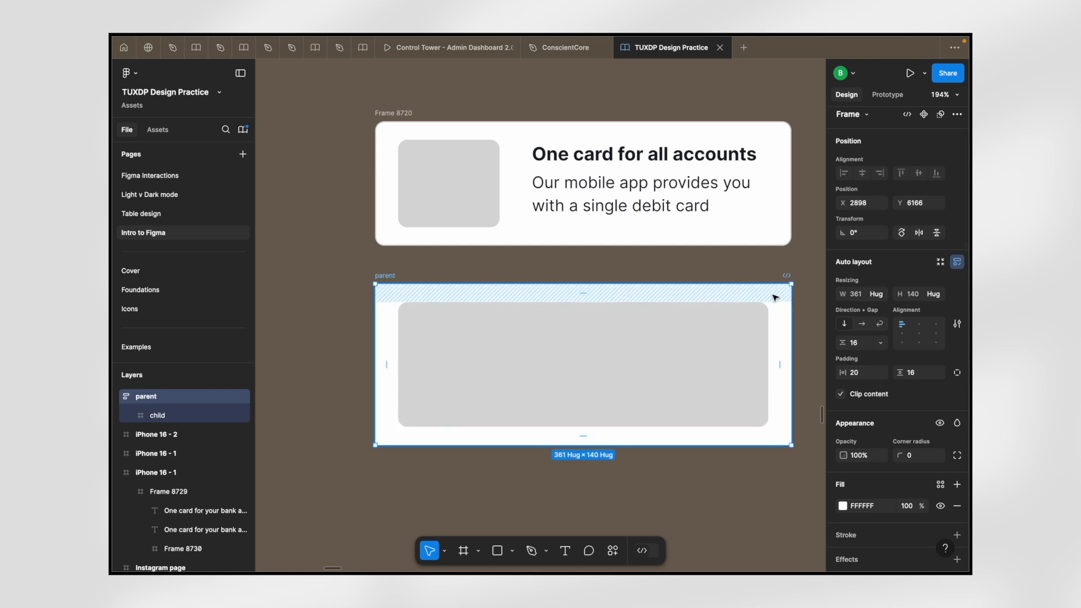
- Check which width resizing options the standalone parent frame offers, leaving it at Fixed width
scroll(563, 399, "down", 5)
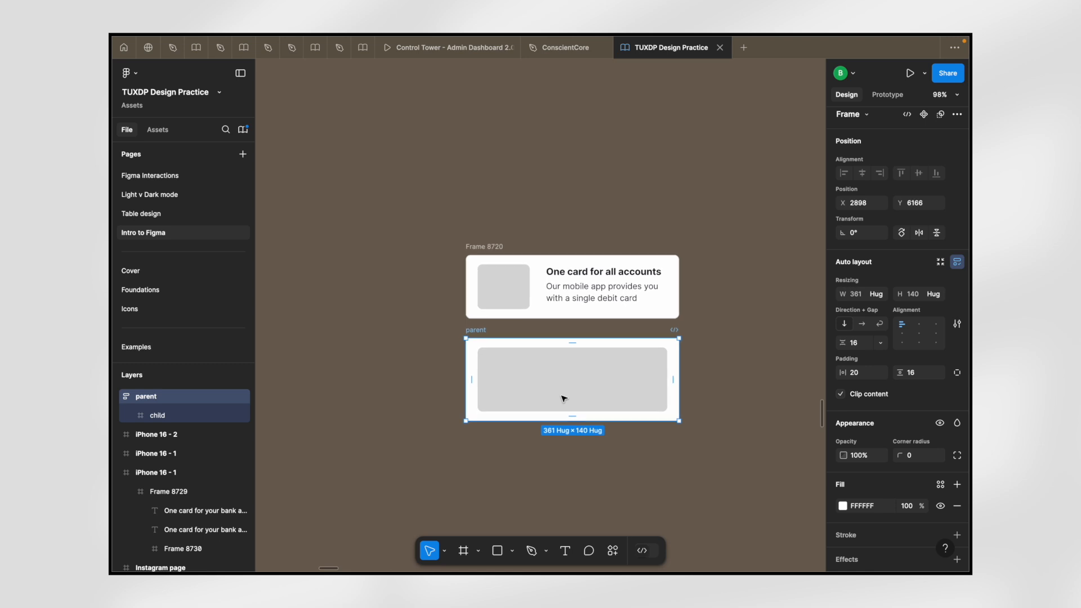
scroll(526, 350, "up", 2)
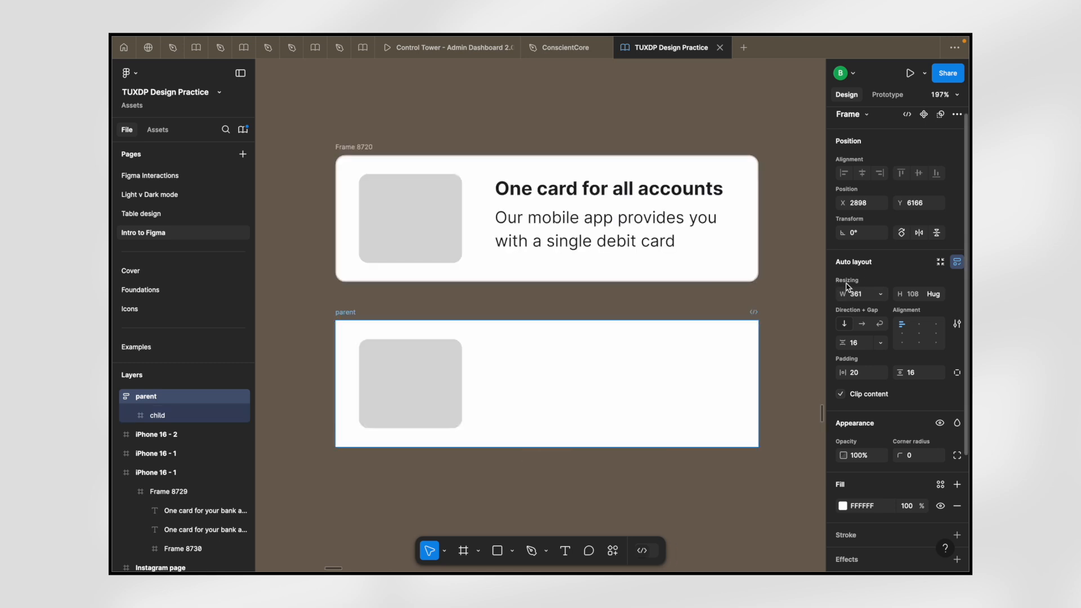
left_click(883, 295)
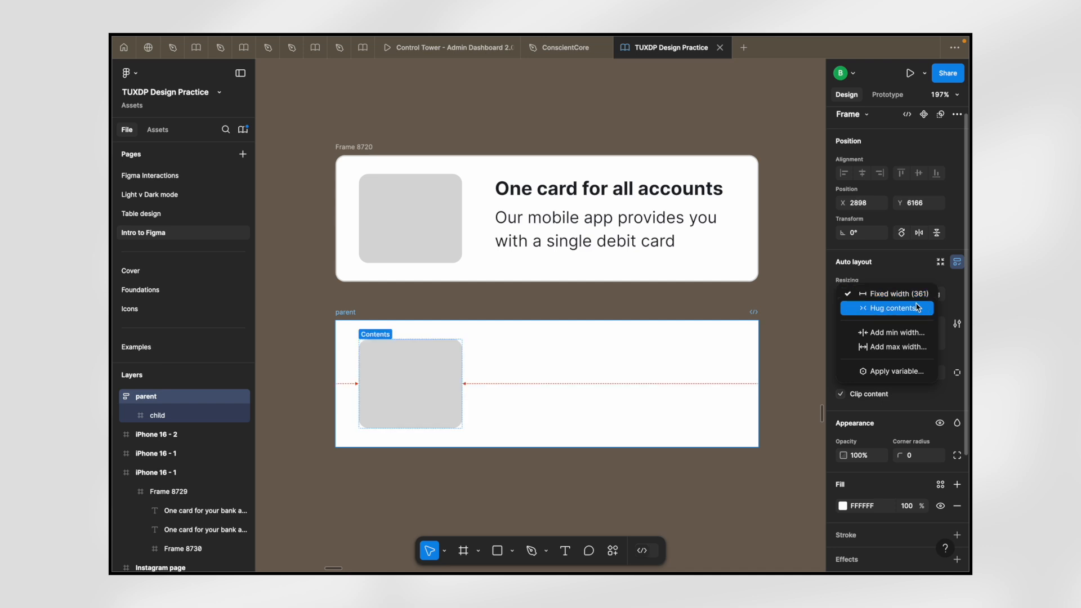
left_click(554, 365)
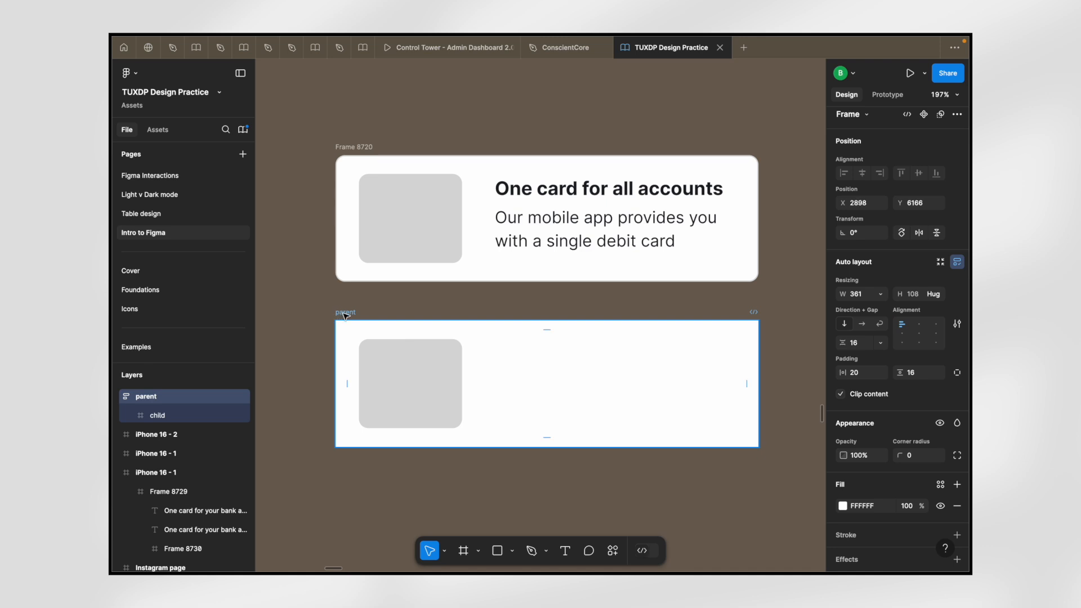
- Wrap the parent frame in a new auto layout frame and rename that frame as Grandparent
key("shift+a")
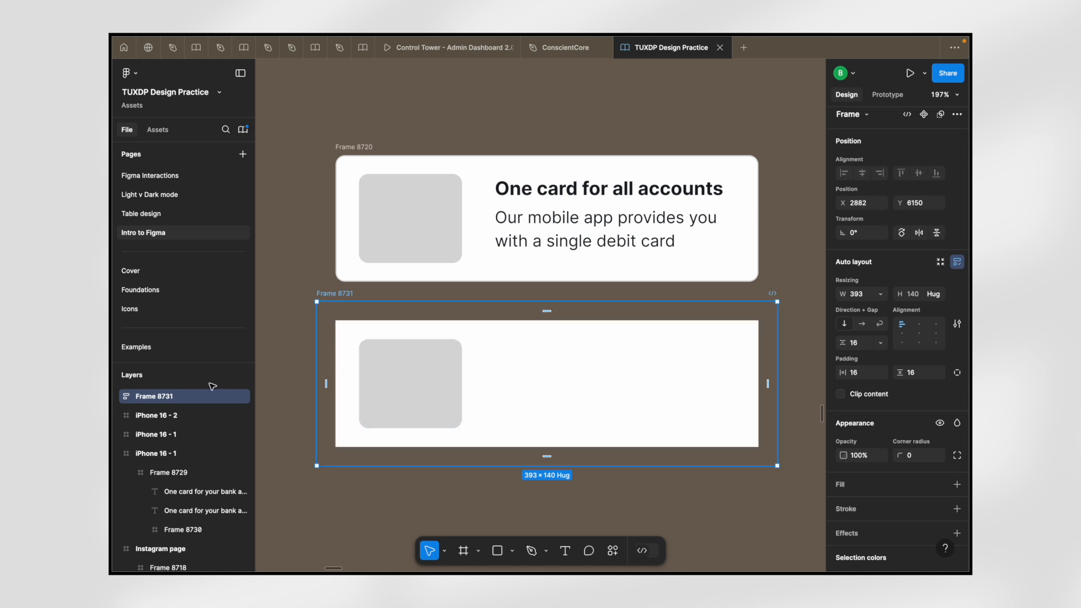
left_click(118, 398)
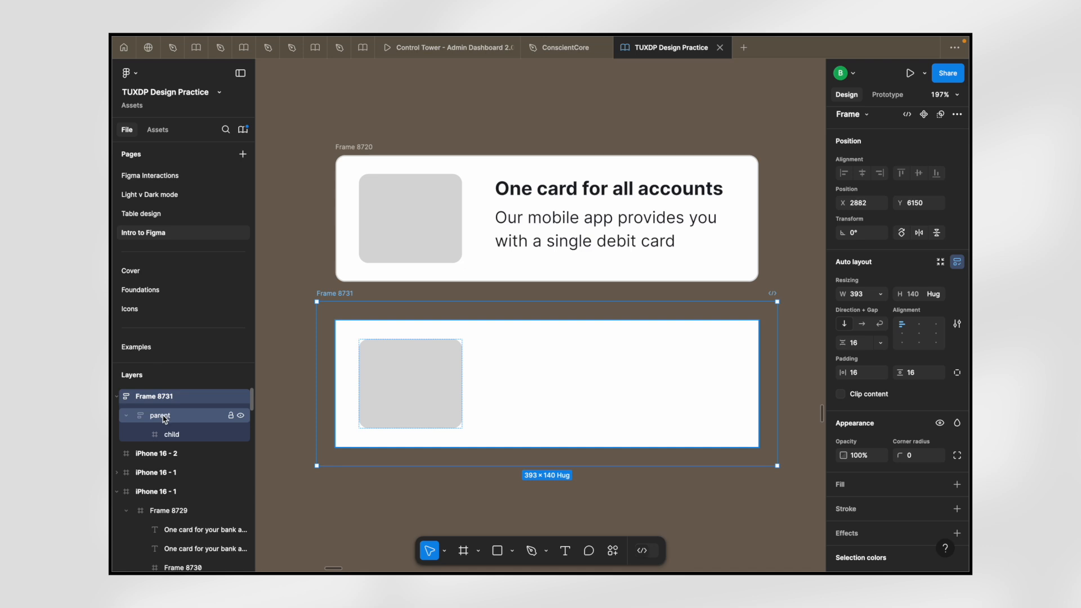
double_click(161, 397)
type("G")
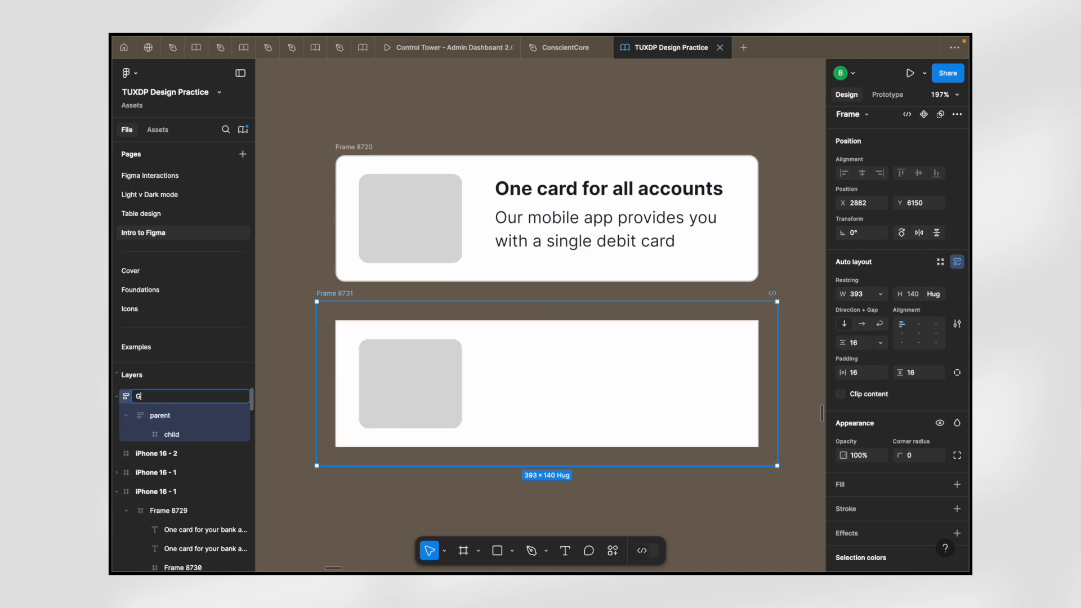
type("randparent")
key("Return")
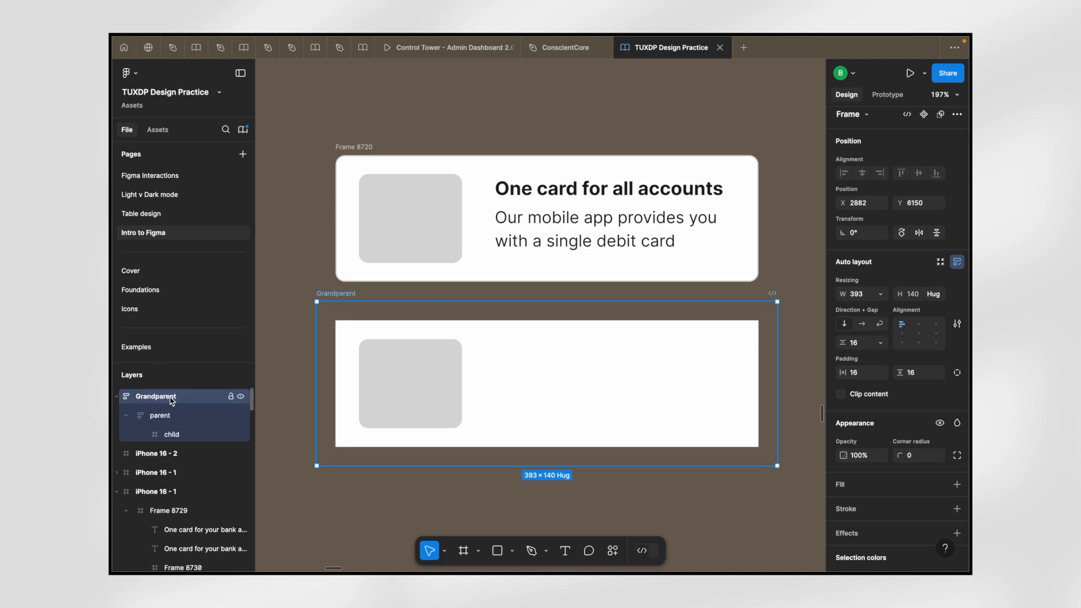
- Inspect the nested frames' layout and check the parent frame's width resizing options inside the Grandparent frame
left_click(174, 415)
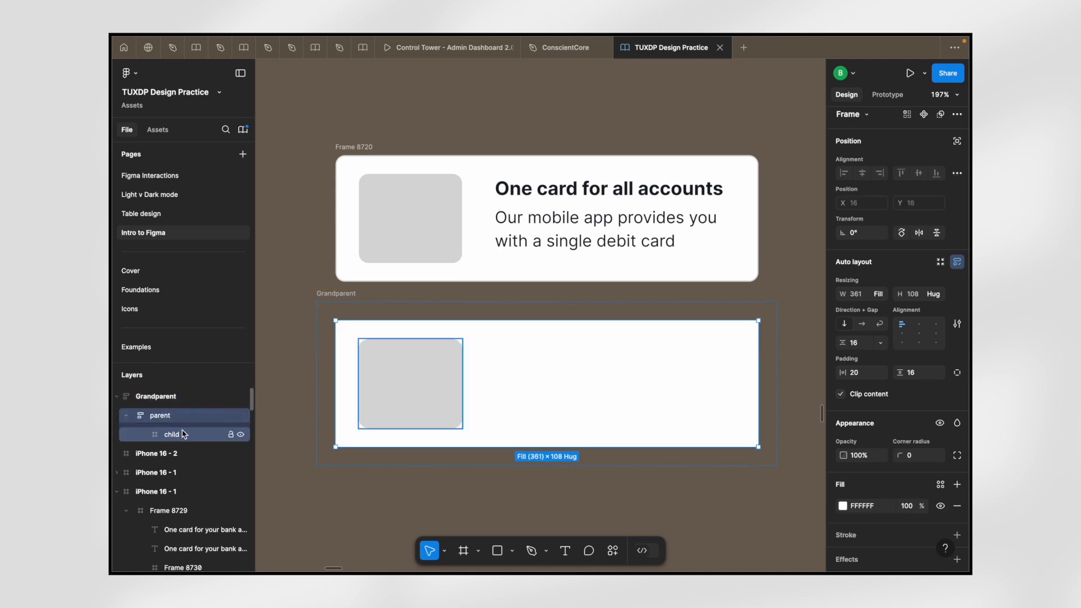
left_click(183, 434)
left_click(173, 401)
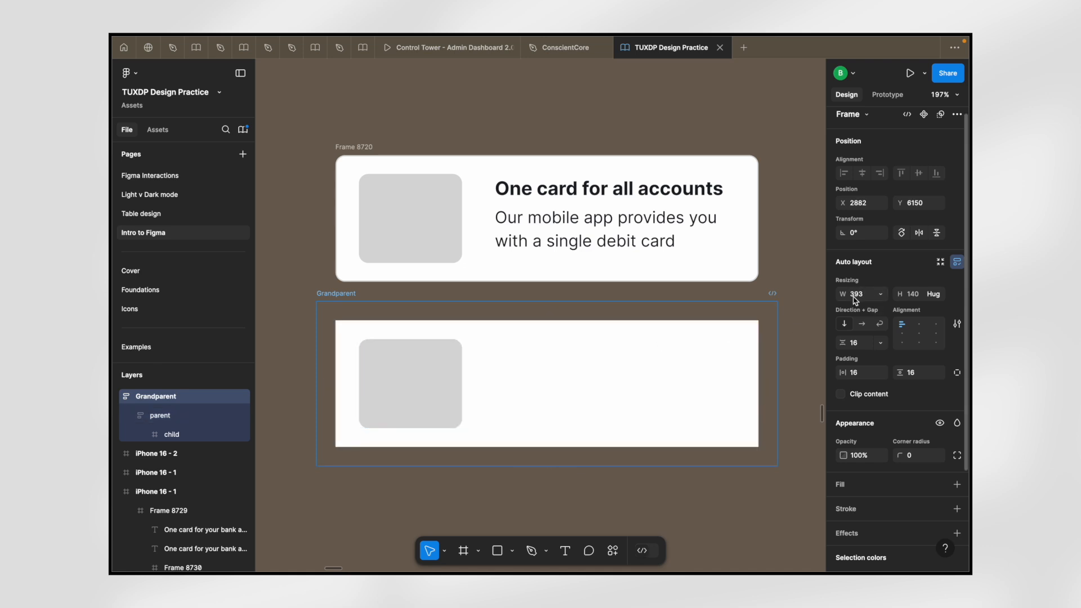
left_click(188, 416)
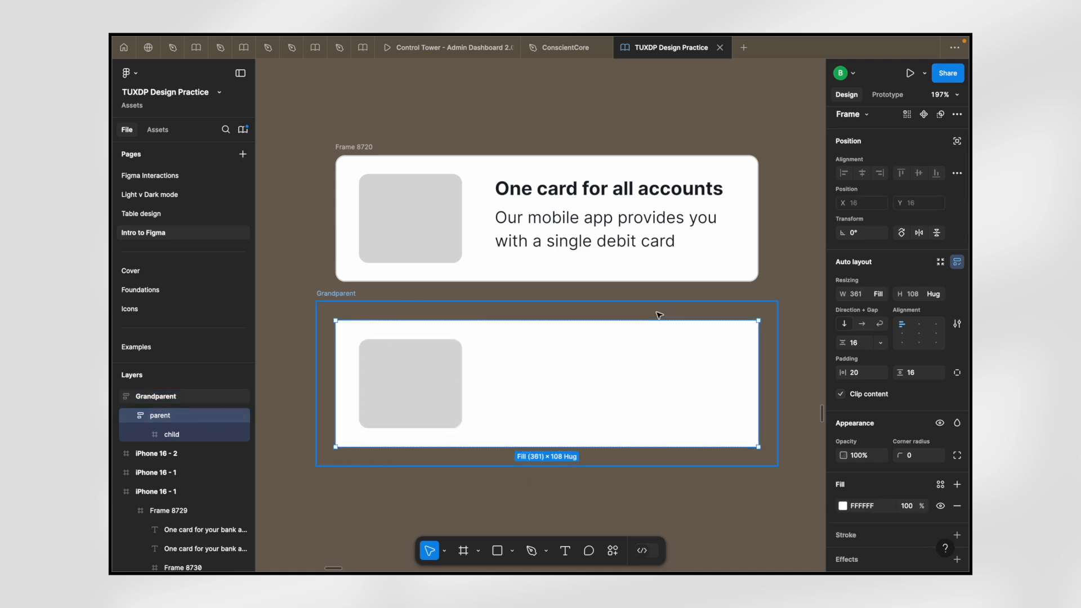
left_click(881, 294)
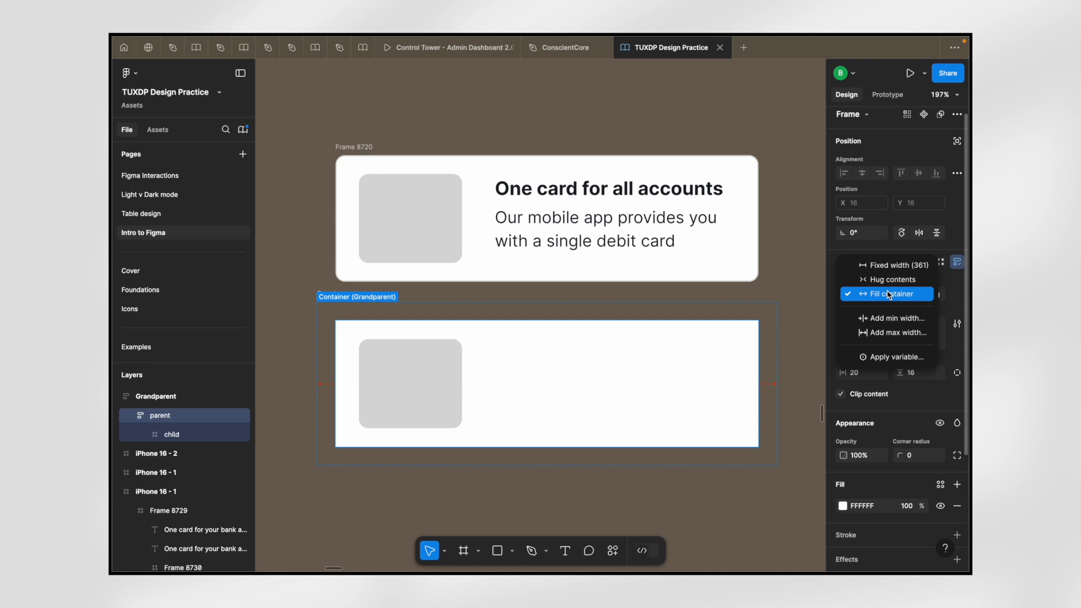
left_click(591, 398)
- Place a duplicate of the parent frame on the canvas outside and below the Grandparent frame
scroll(591, 398, "down", 5)
left_click_drag(579, 395, 657, 507)
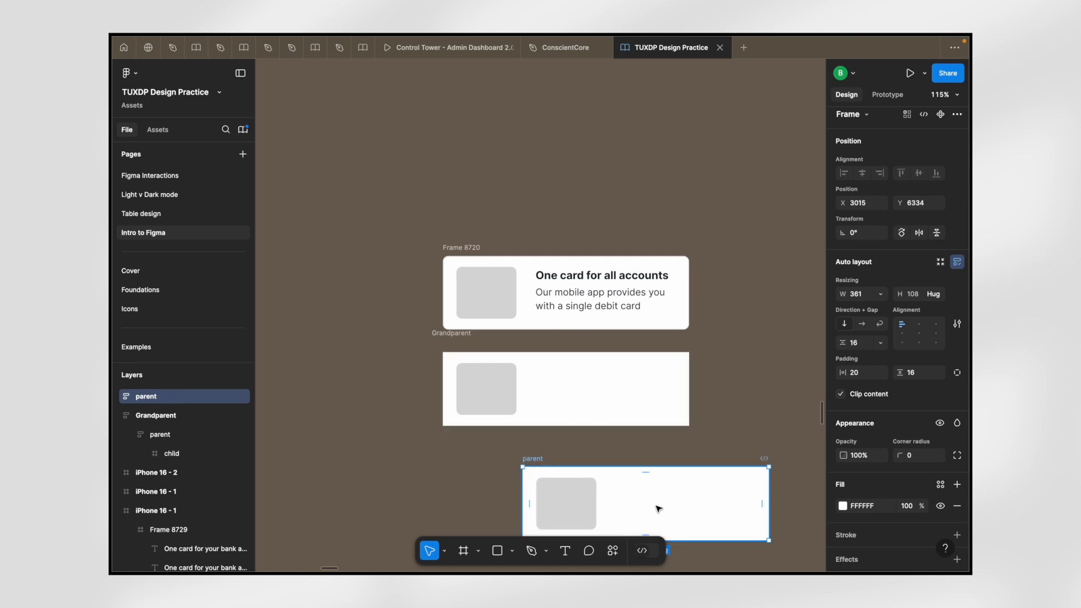
scroll(653, 484, "down", 3)
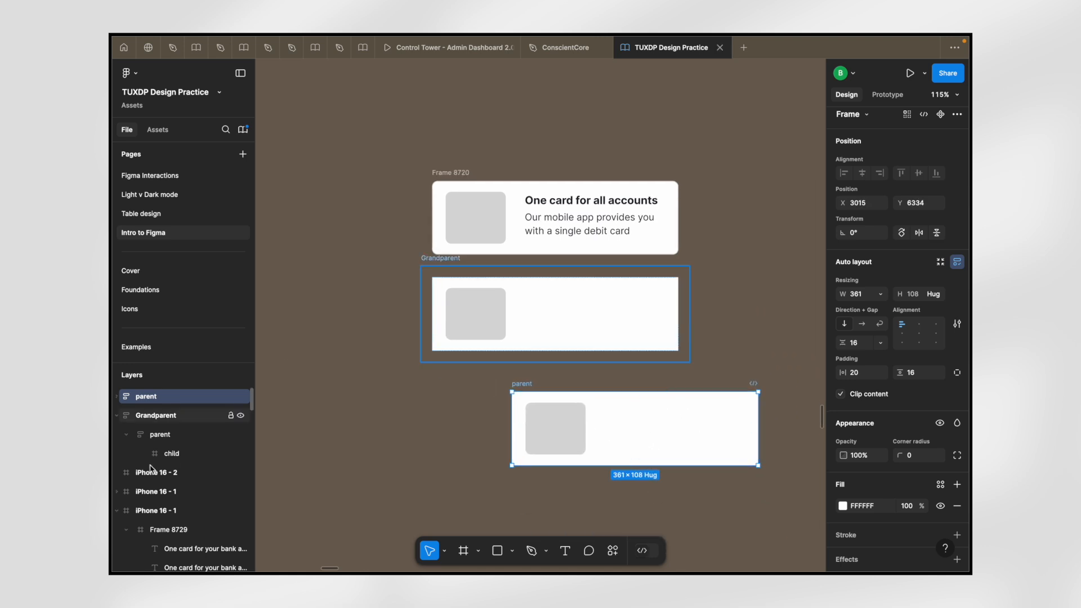
scroll(666, 436, "up", 5)
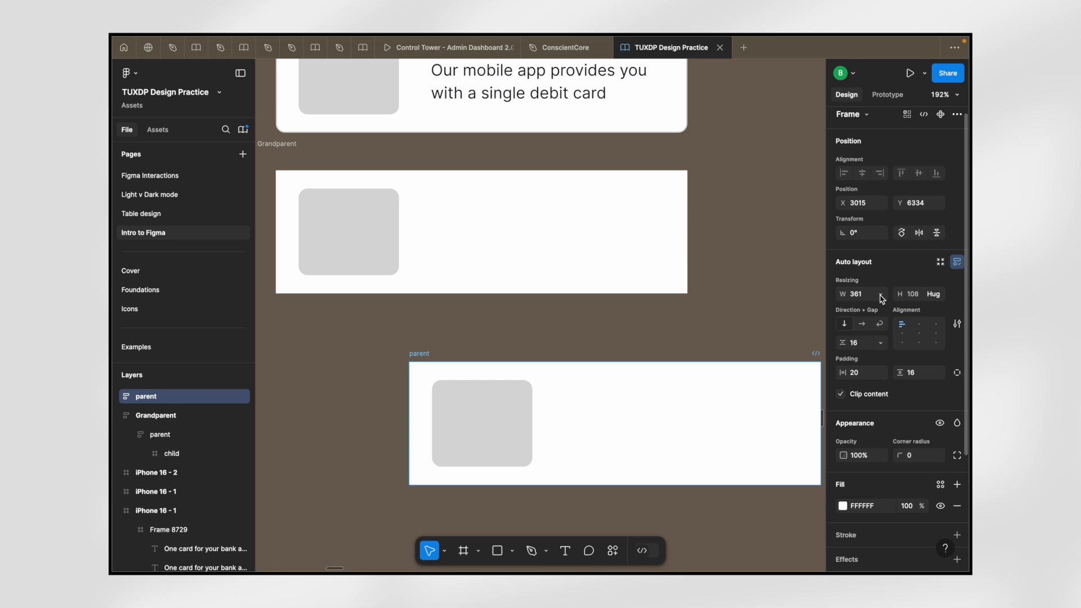
- Check which width resizing options the duplicated parent frame offers outside the Grandparent frame, and delete the duplicate
left_click(880, 293)
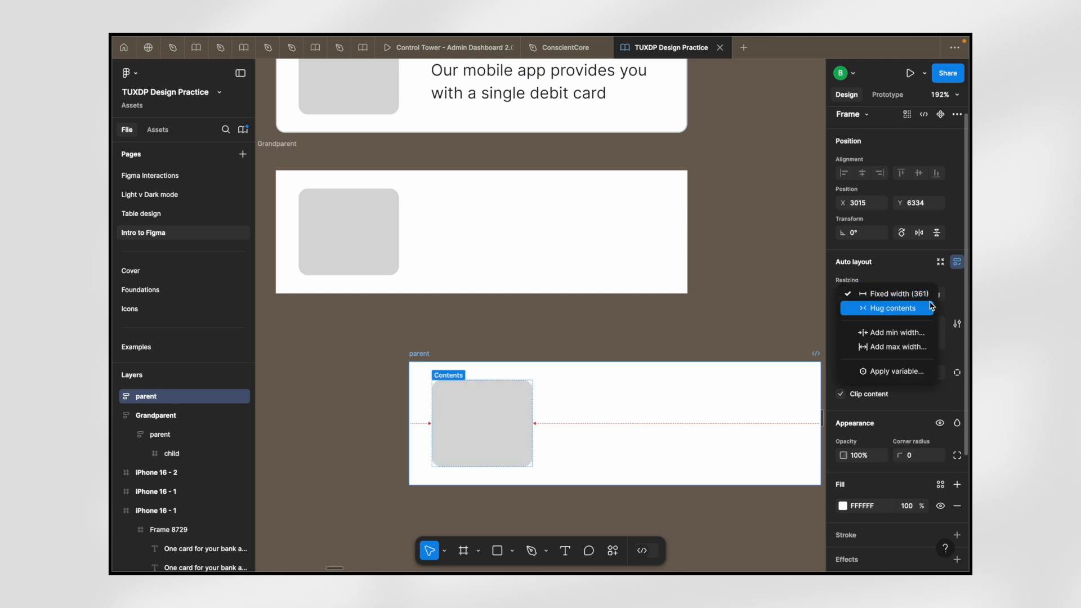
left_click(873, 276)
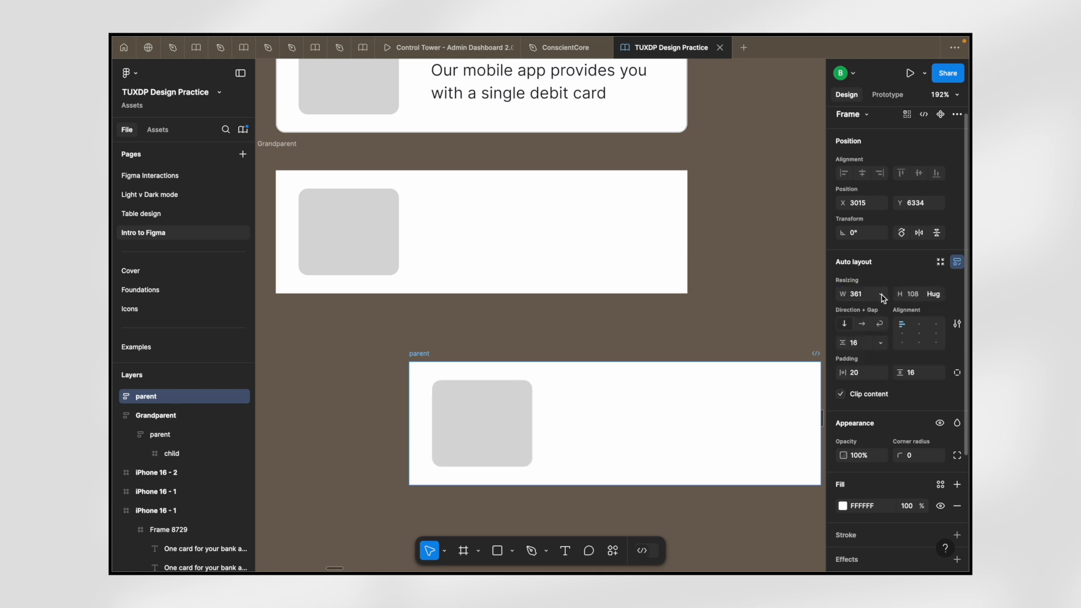
scroll(522, 424, "down", 5)
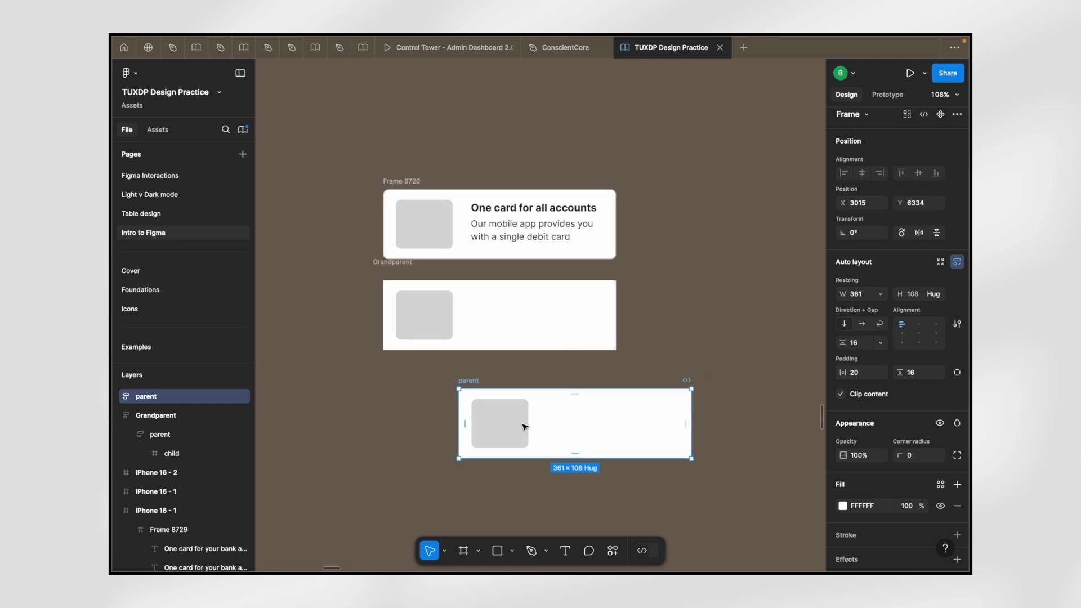
scroll(542, 435, "up", 3)
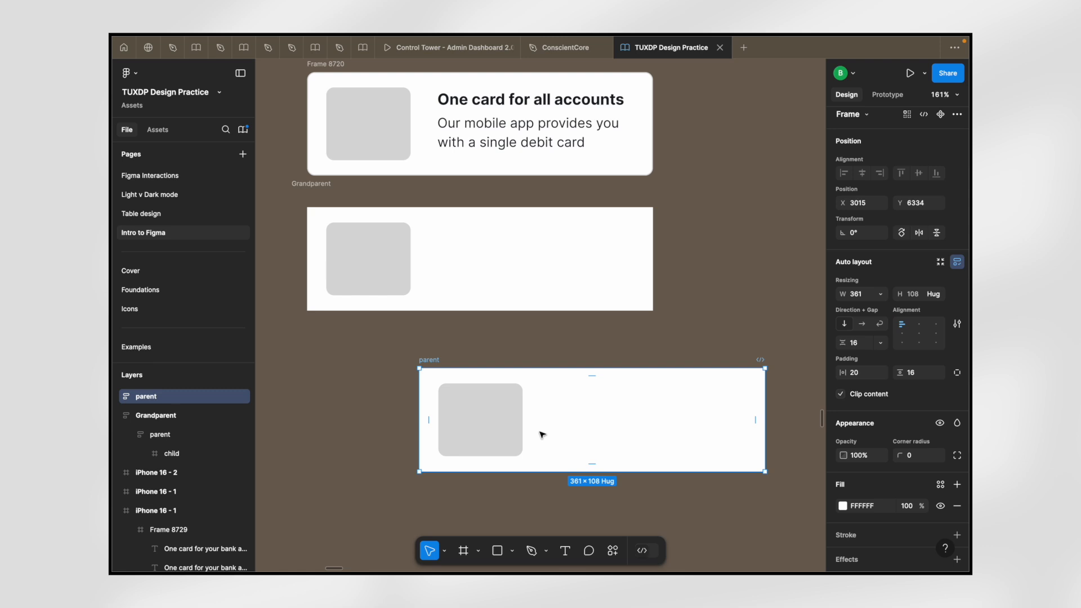
key("Delete")
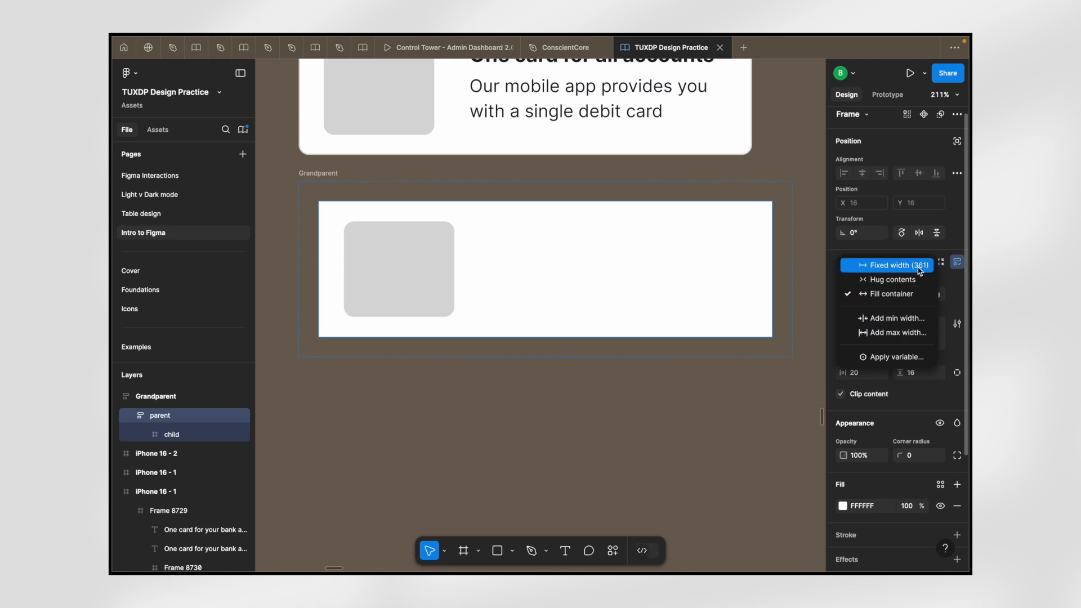
- Try Fixed width on the parent frame inside Grandparent and switch its width resizing back to Fill container
left_click(891, 271)
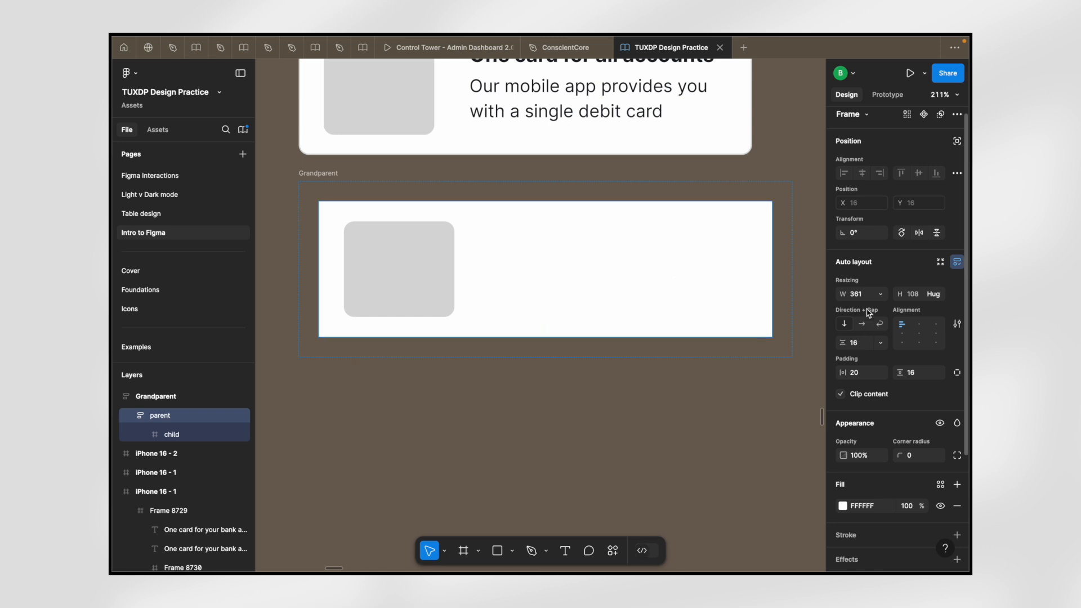
left_click(883, 296)
left_click(884, 324)
left_click(882, 296)
left_click(886, 272)
left_click(882, 295)
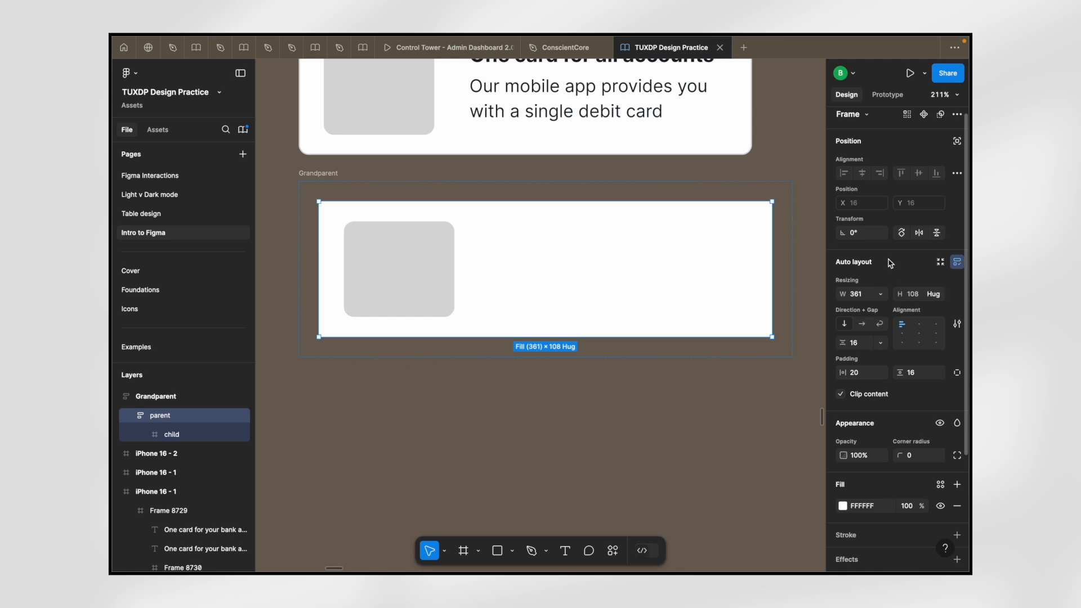
left_click(599, 327)
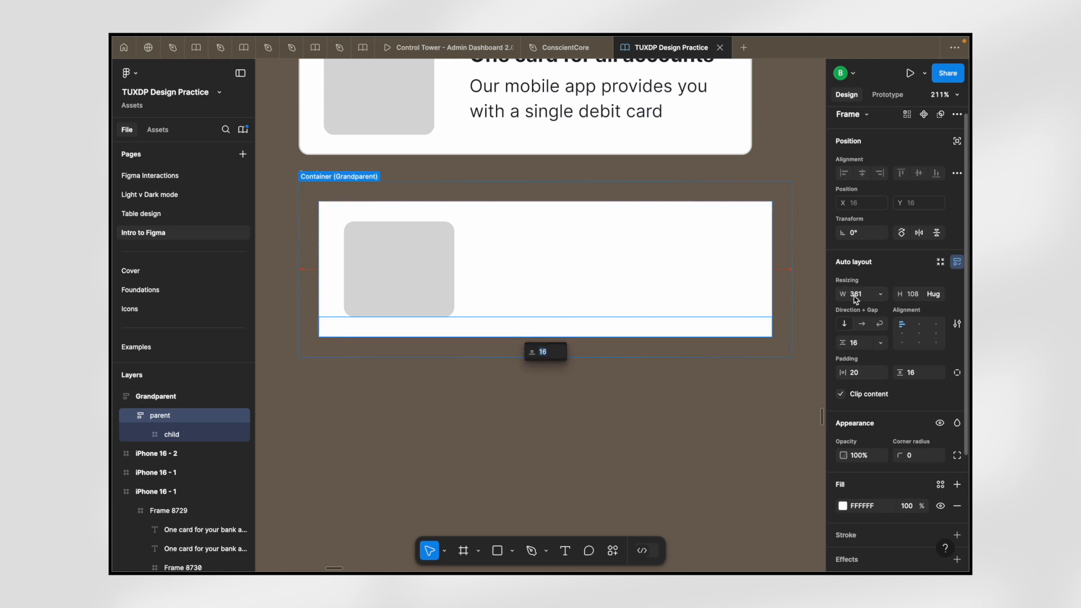
- Add a max width of 320 to the parent frame inside Grandparent
left_click(882, 294)
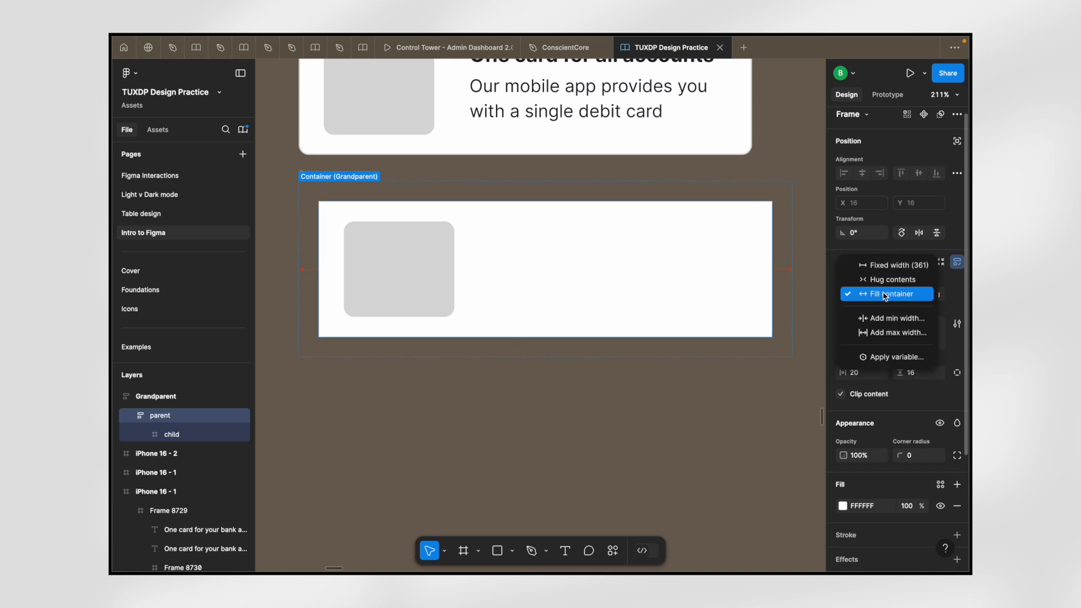
left_click(889, 337)
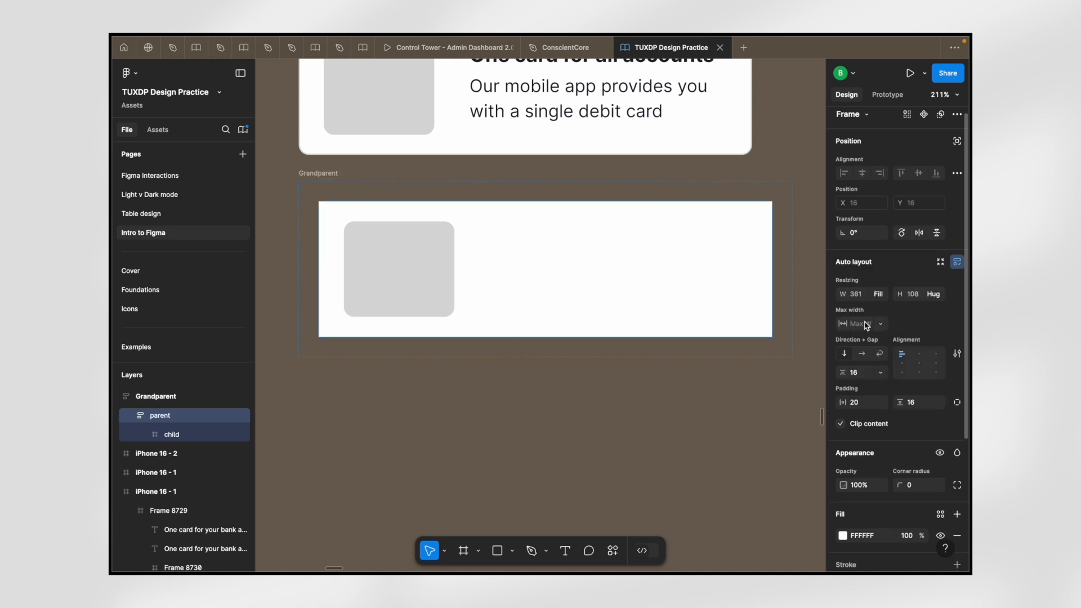
left_click(868, 325)
type("320")
key("Return")
- Add a fill to the Grandparent frame and set its color to blue
scroll(664, 248, "down", 5)
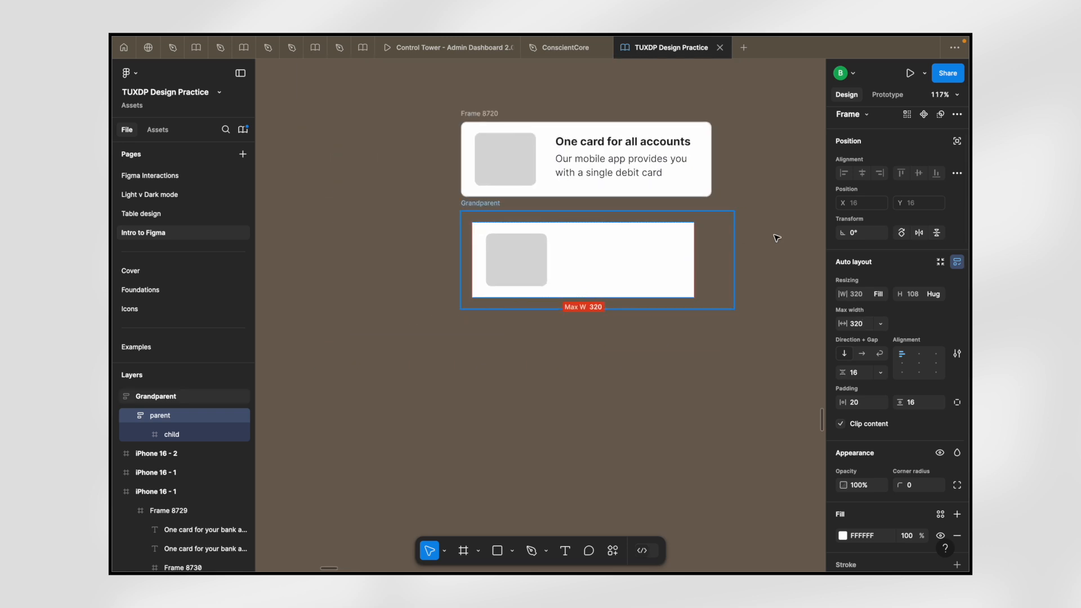
left_click(480, 204)
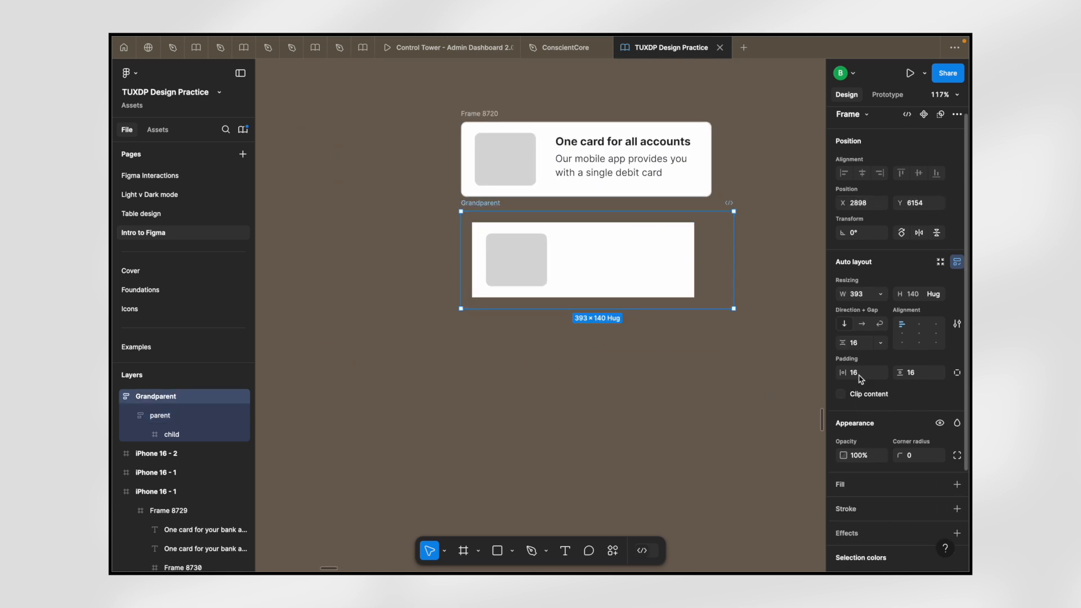
scroll(869, 353, "down", 3)
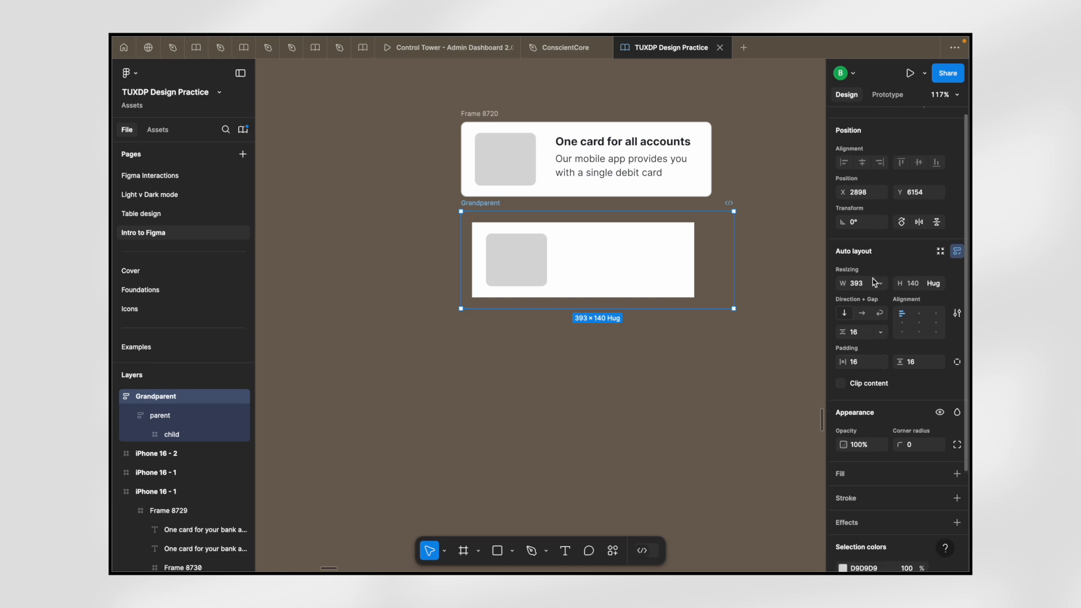
left_click(957, 362)
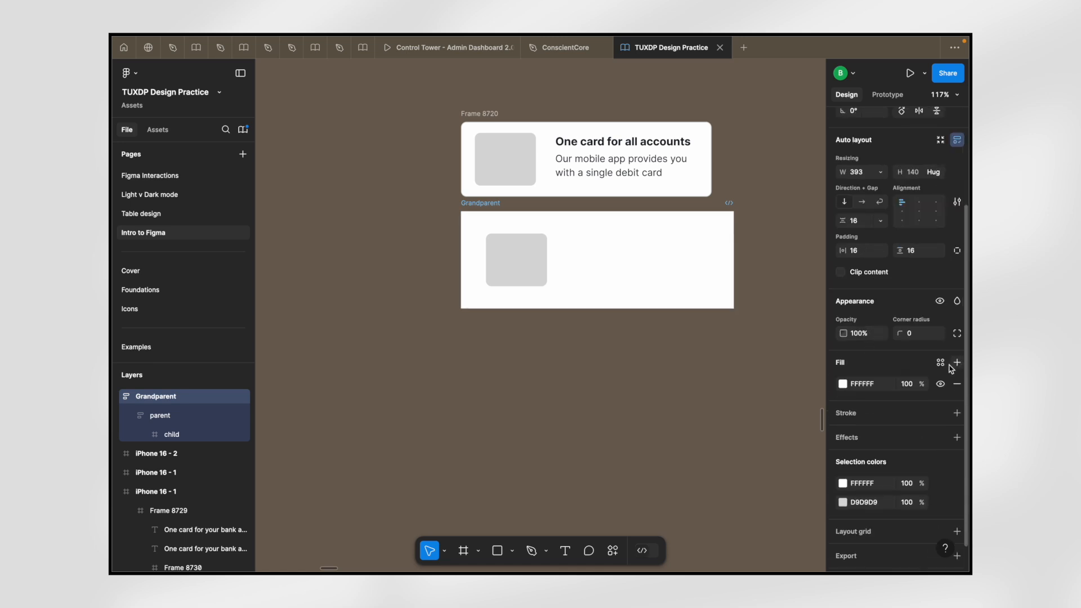
left_click(856, 385)
type("blue")
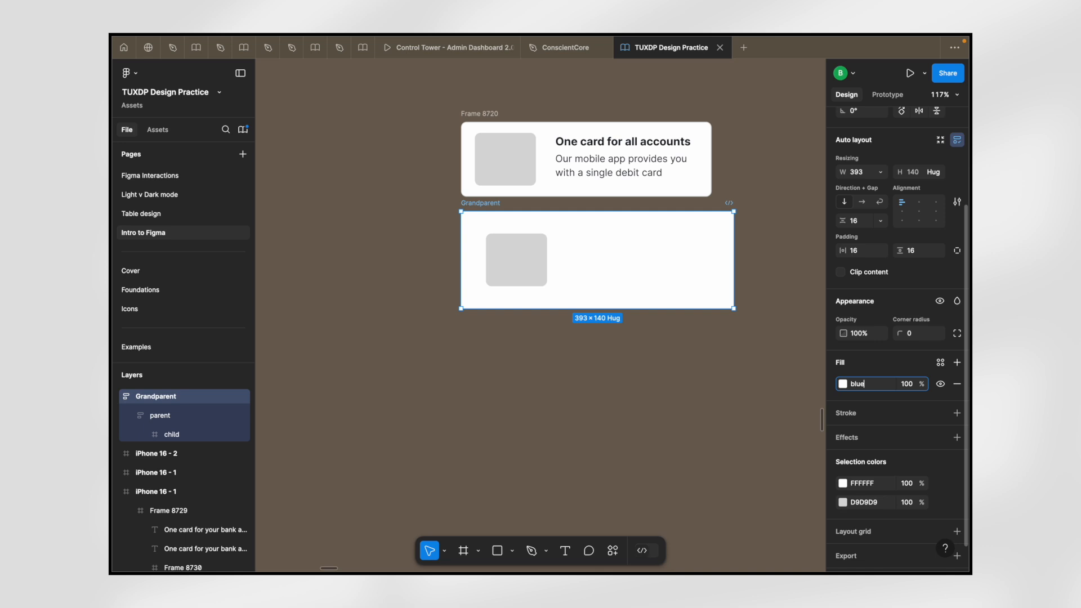
key("Return")
- Remove the max width limit from the parent frame inside the Grandparent frame
left_click(543, 260)
scroll(543, 259, "up", 3)
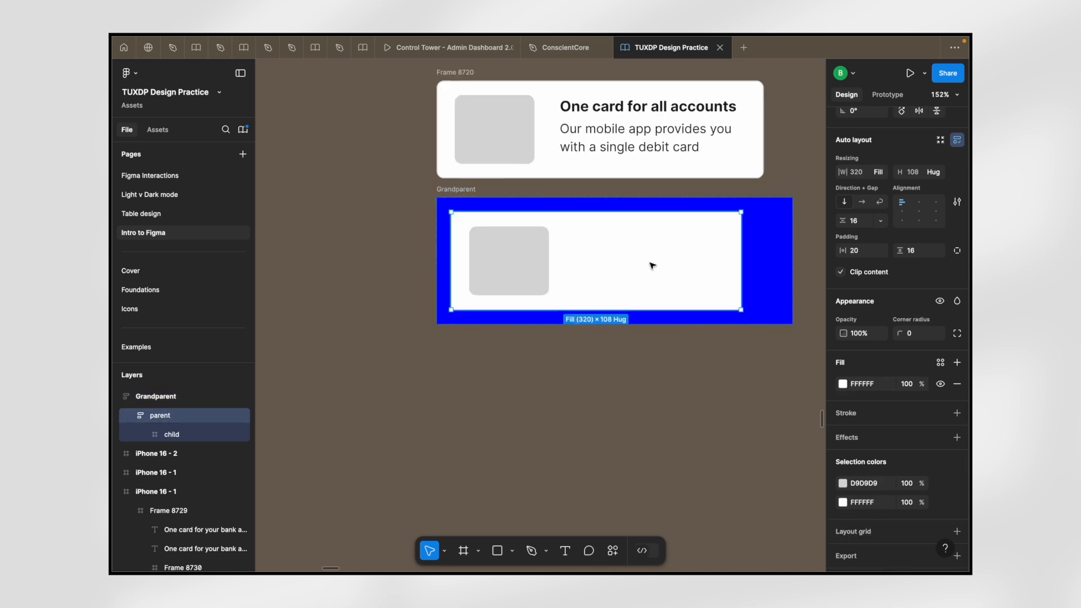
scroll(652, 266, "right", 2)
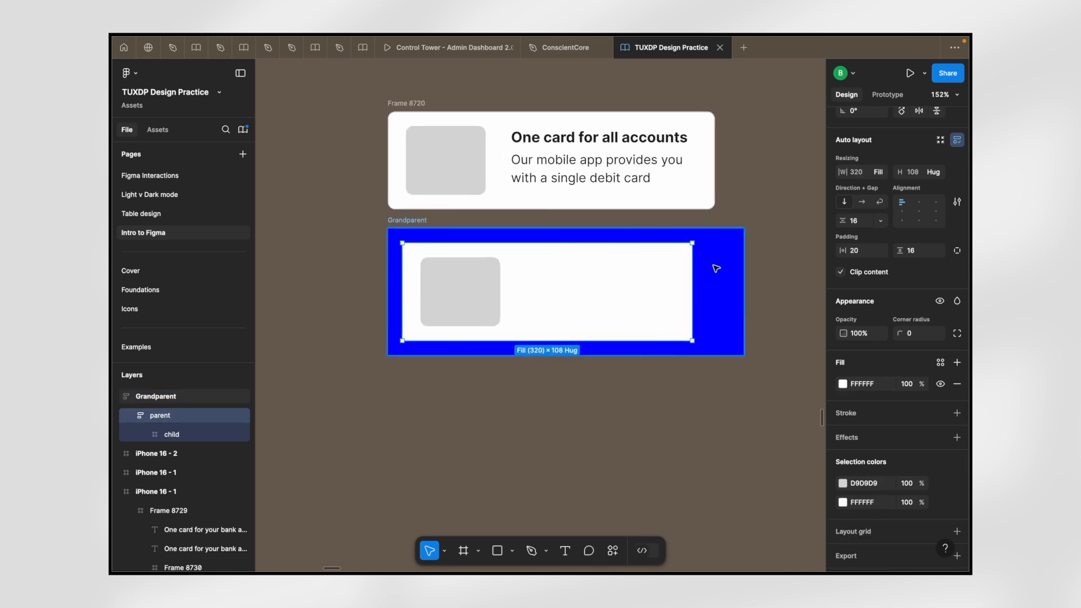
scroll(881, 278, "up", 4)
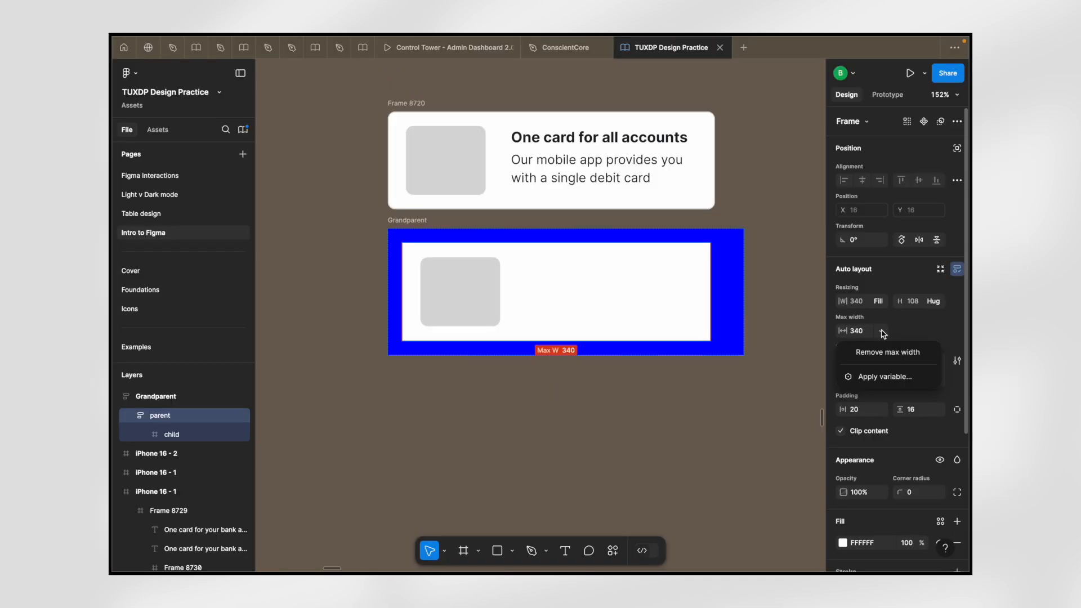
left_click(882, 333)
left_click(880, 334)
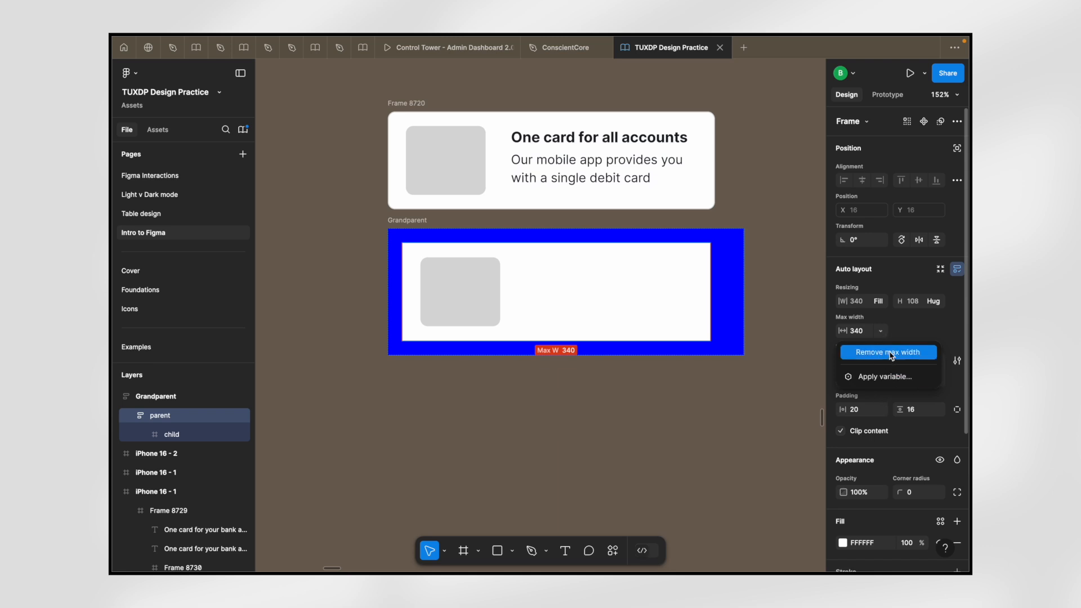
left_click(891, 354)
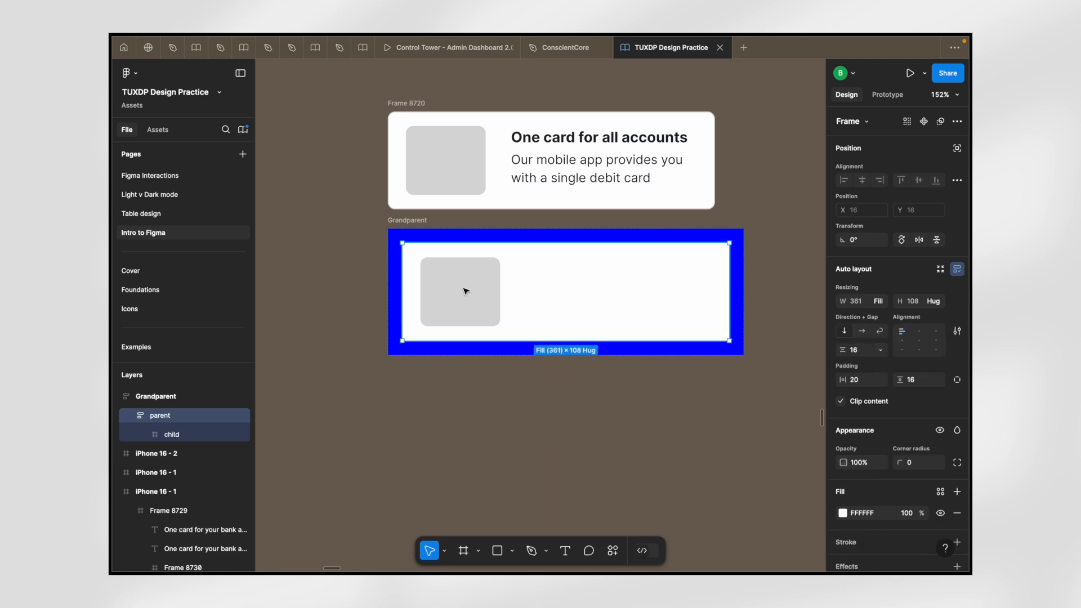
- Set the parent frame's height resizing to Fill container and stretch the Grandparent frame to a height of about 306
left_click(937, 302)
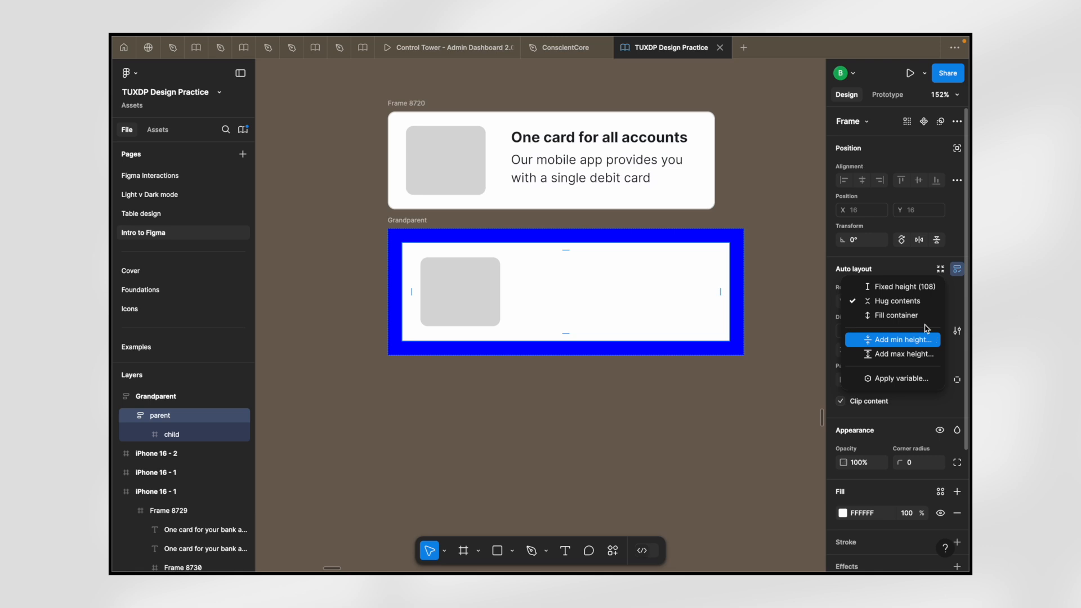
left_click(897, 315)
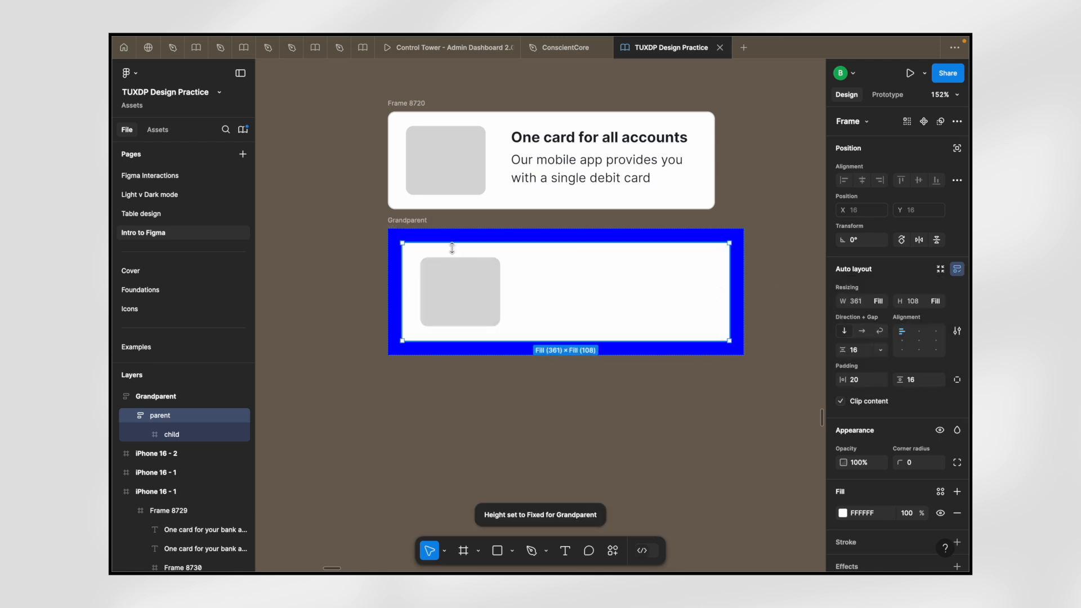
left_click(418, 233)
left_click_drag(455, 359, 444, 381)
left_click_drag(445, 463, 435, 505)
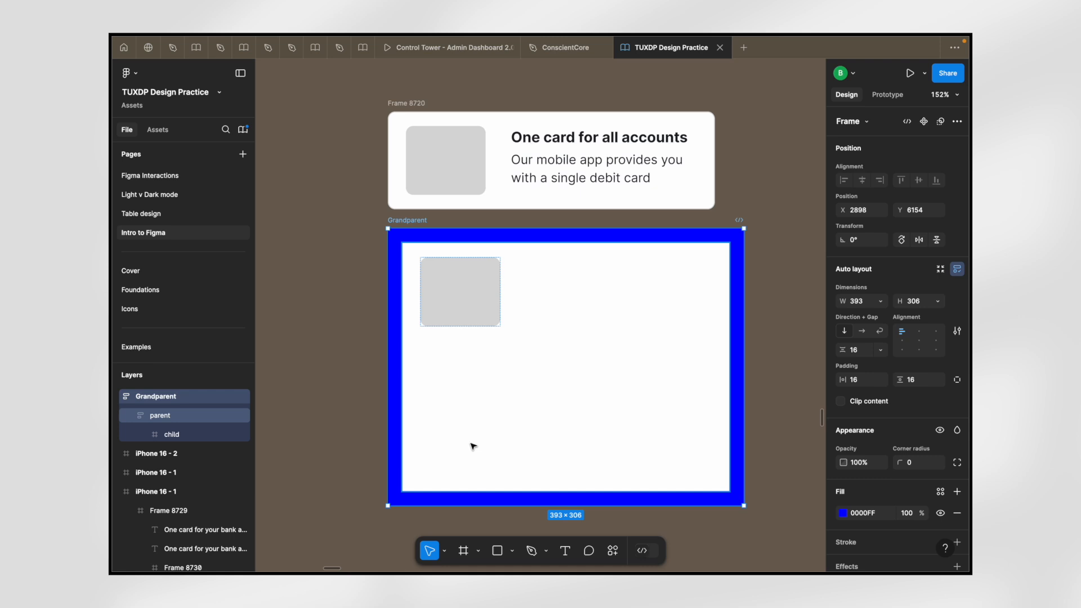
- Set the height resizing of both the parent frame and the Grandparent frame to Hug contents
left_click(491, 428)
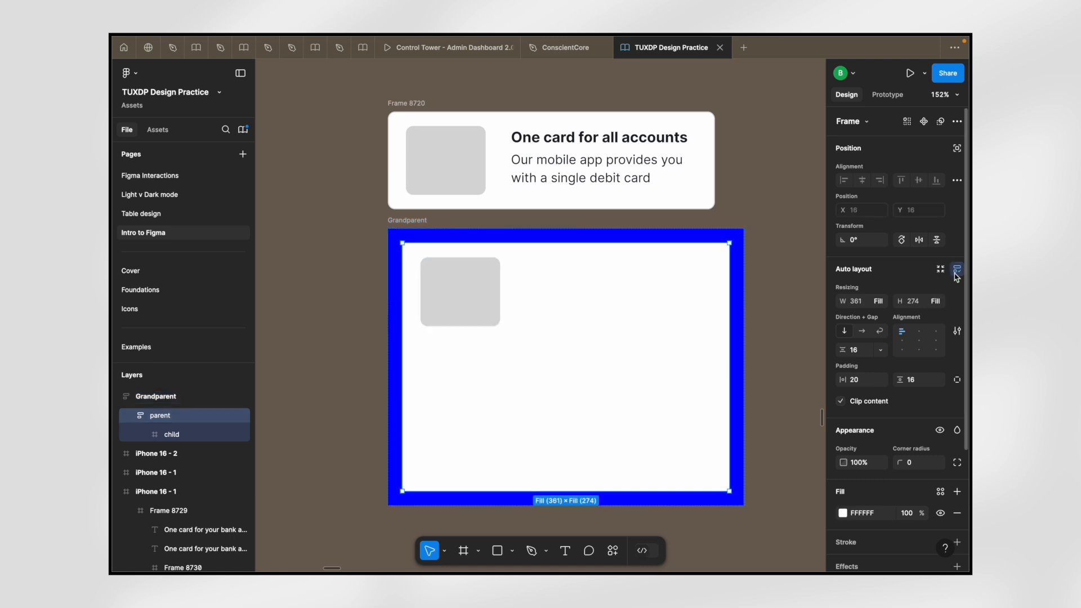
left_click(936, 301)
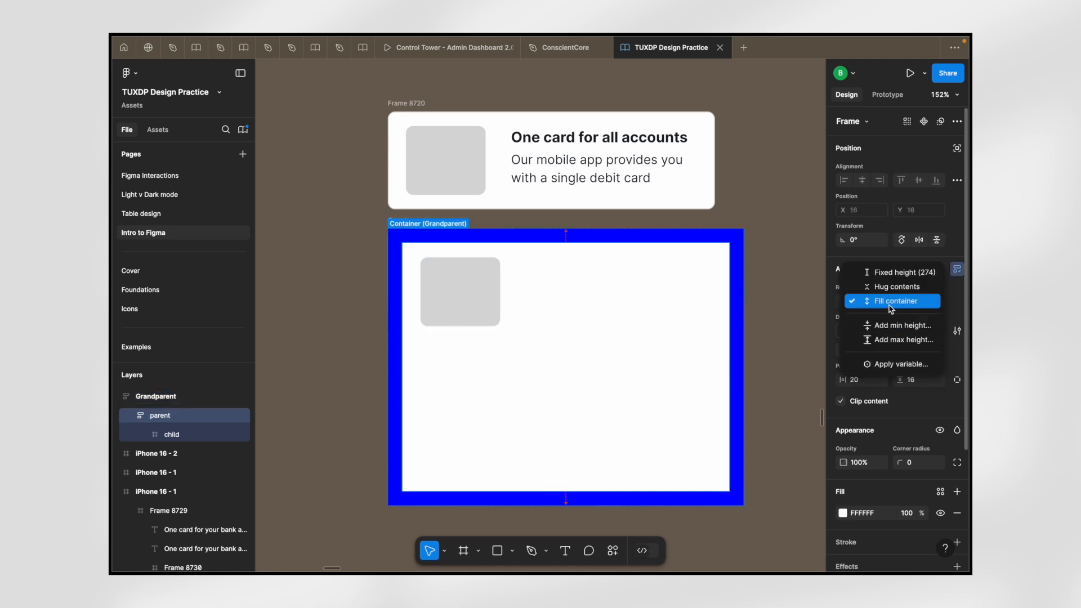
left_click(897, 288)
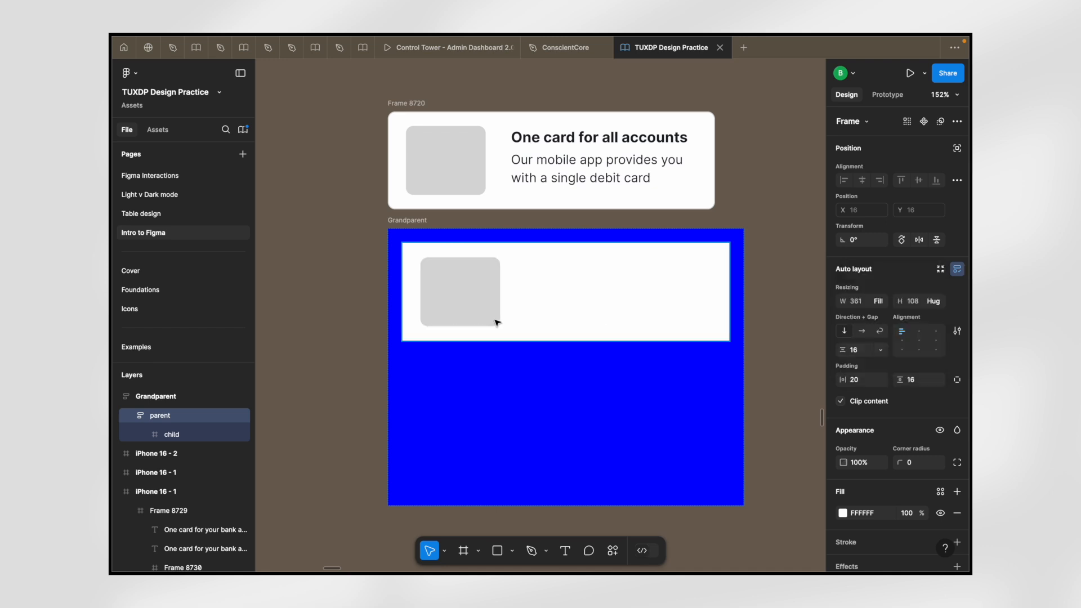
scroll(580, 314, "down", 3)
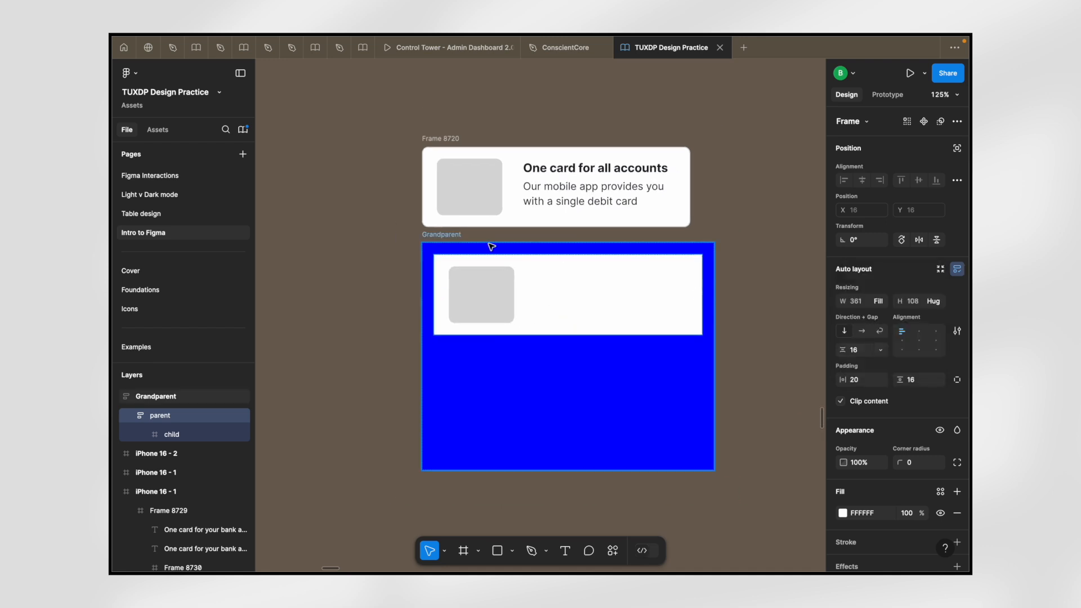
left_click(454, 236)
left_click(938, 301)
left_click(925, 317)
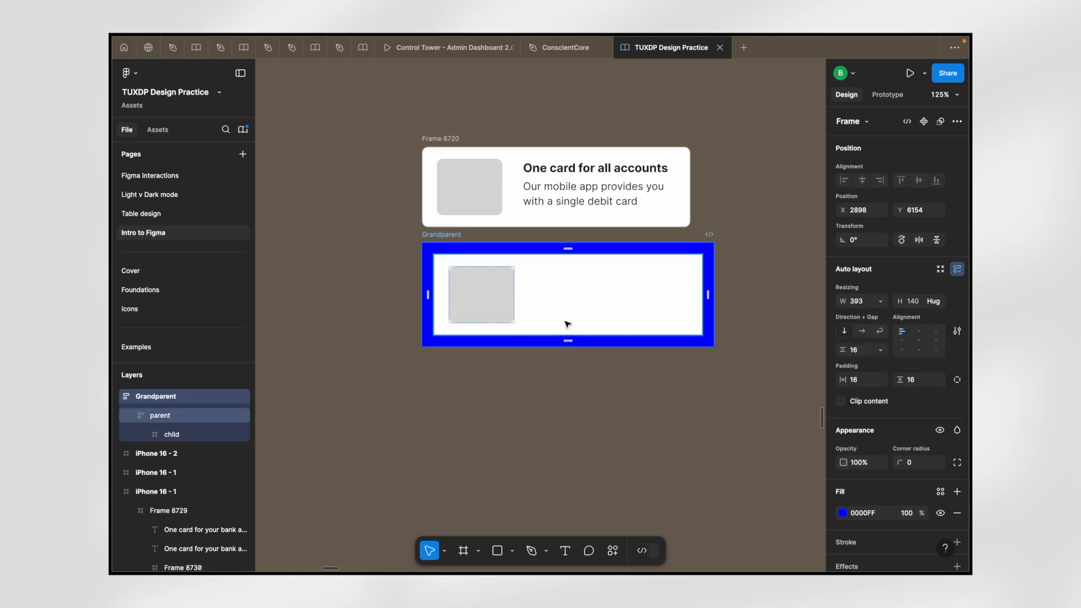
- Duplicate the parent frame three times inside the Grandparent frame
scroll(567, 325, "up", 2)
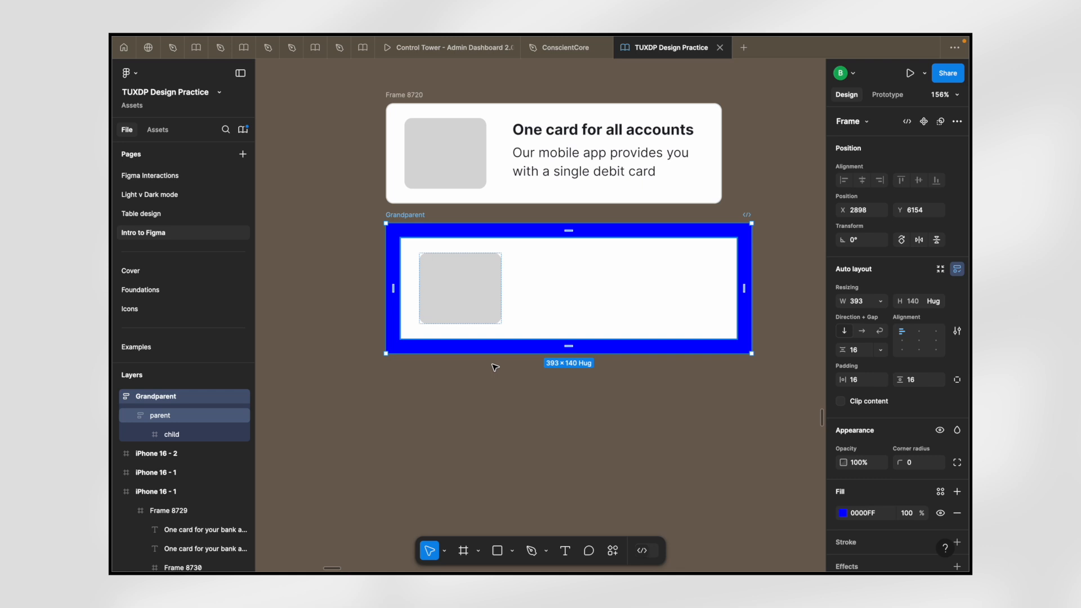
scroll(484, 417, "down", 5)
scroll(485, 418, "down", 3)
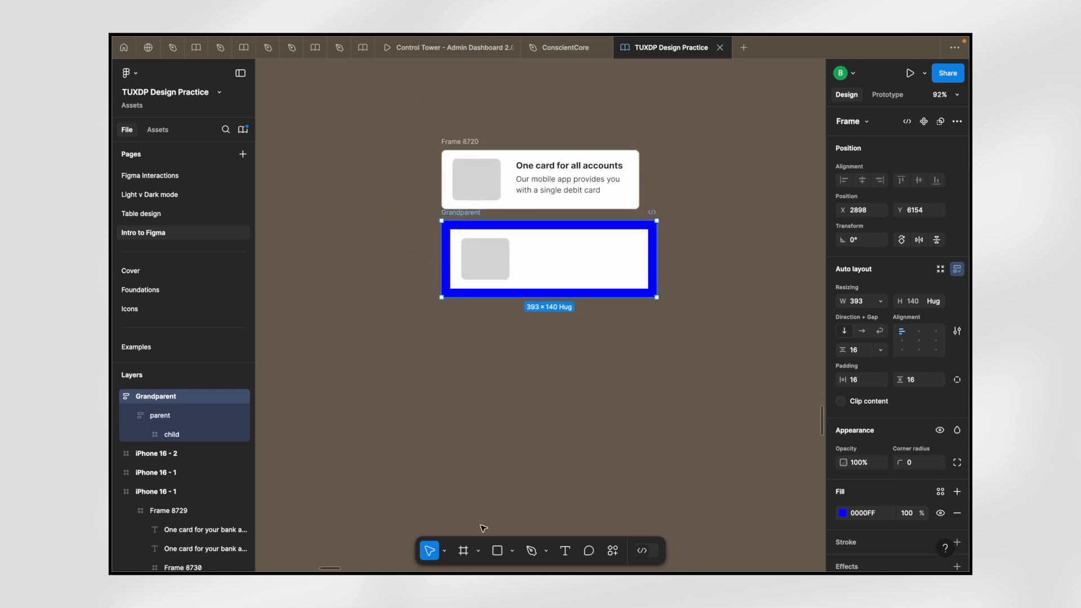
left_click(583, 273)
scroll(583, 273, "up", 5)
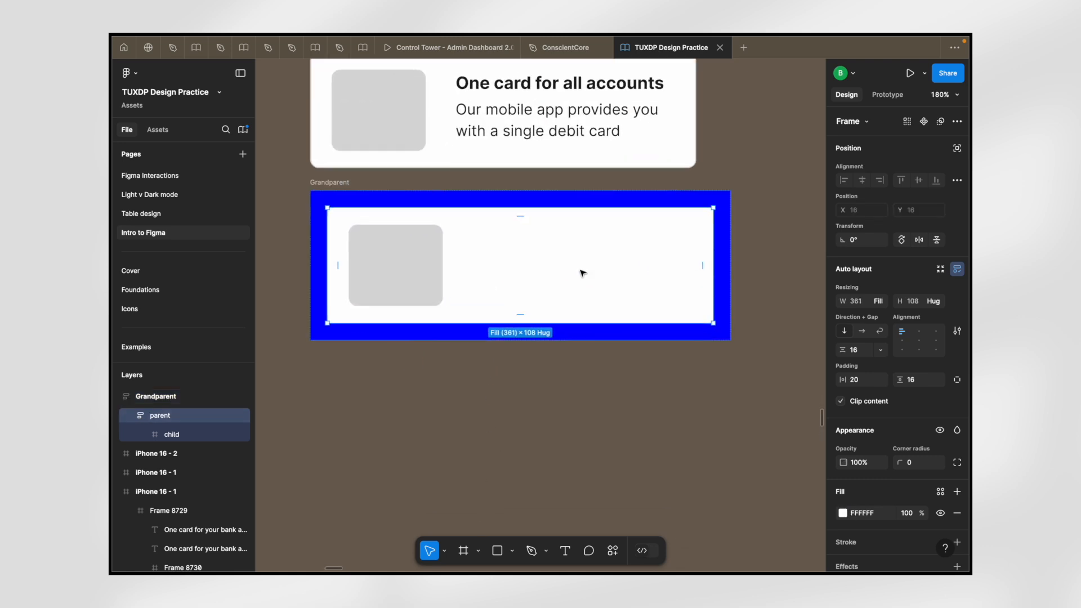
scroll(583, 273, "down", 5)
key("ctrl+d")
key("ctrl+d")
key("ctrl+d")
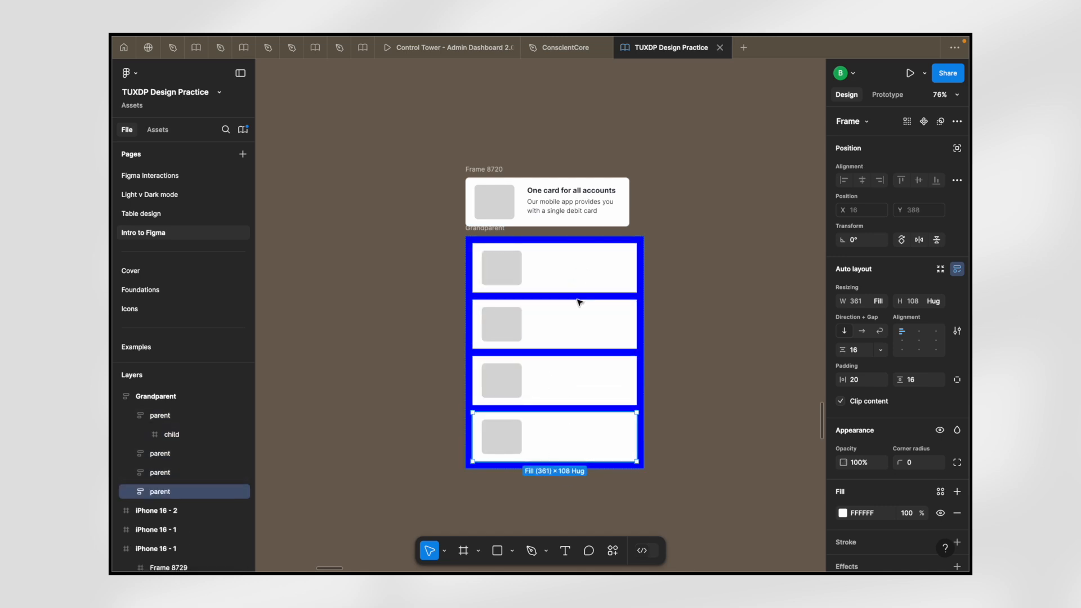
- Switch the Grandparent frame's auto layout direction to horizontal
left_click(485, 232)
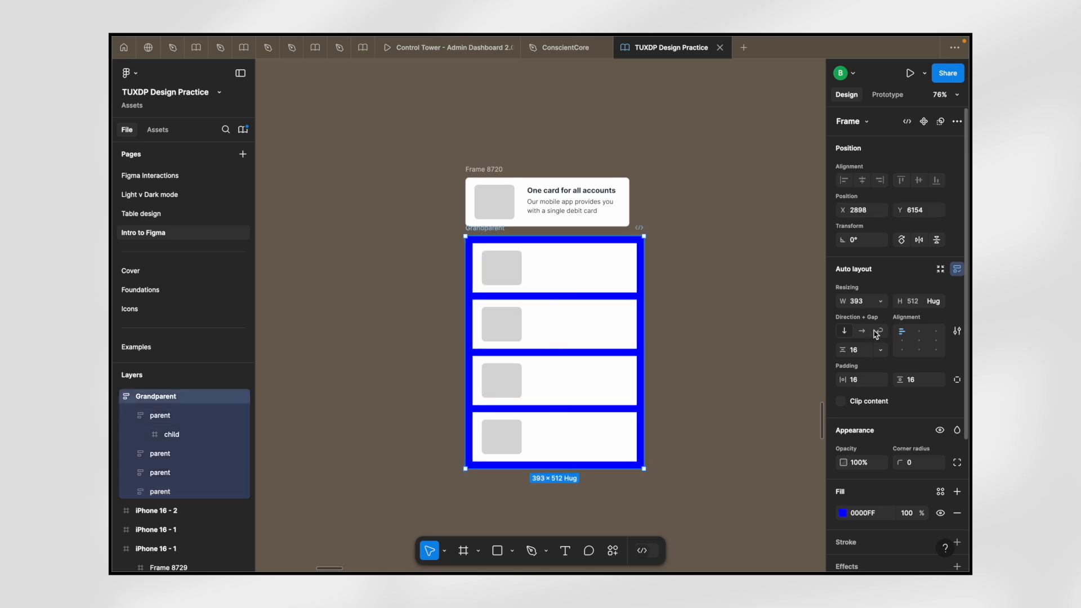
scroll(503, 257, "up", 5)
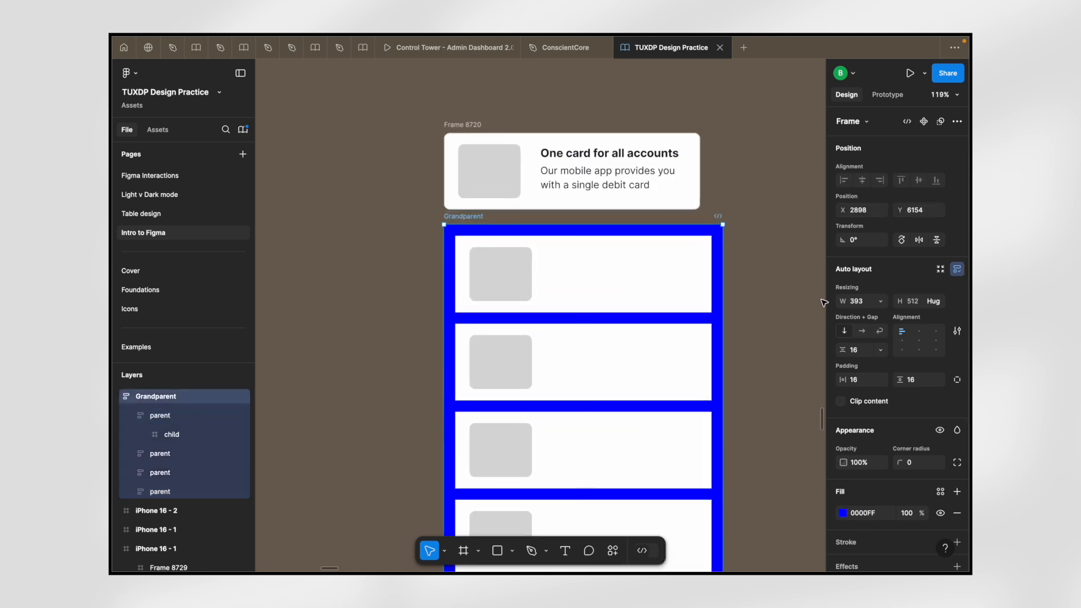
left_click(862, 332)
scroll(492, 233, "down", 2)
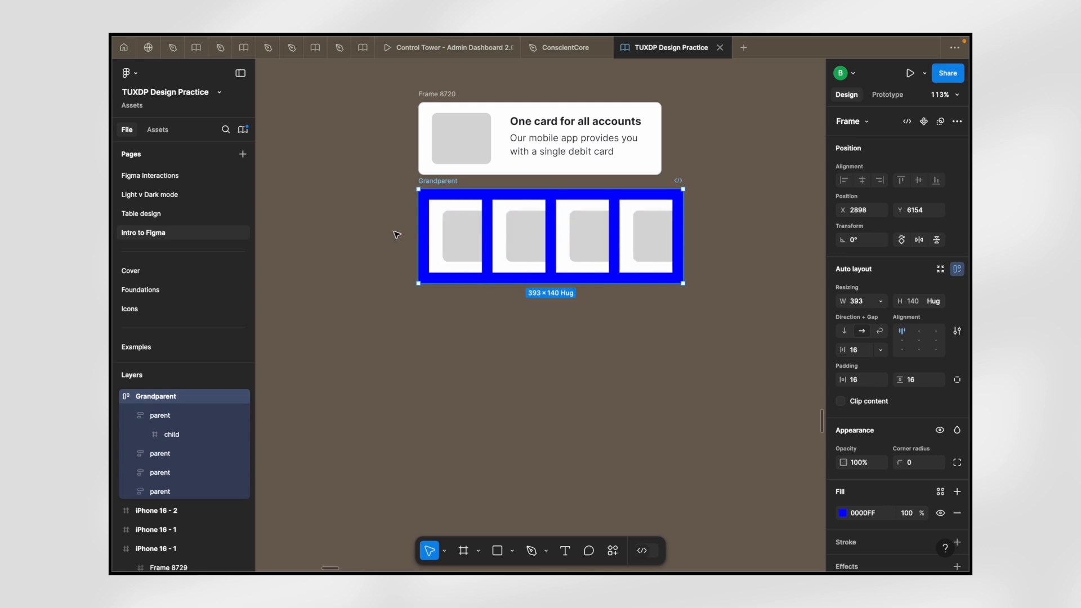
- Delete three of the four parent frames inside Grandparent one by one, keeping the one that contains the child layer
left_click(459, 215)
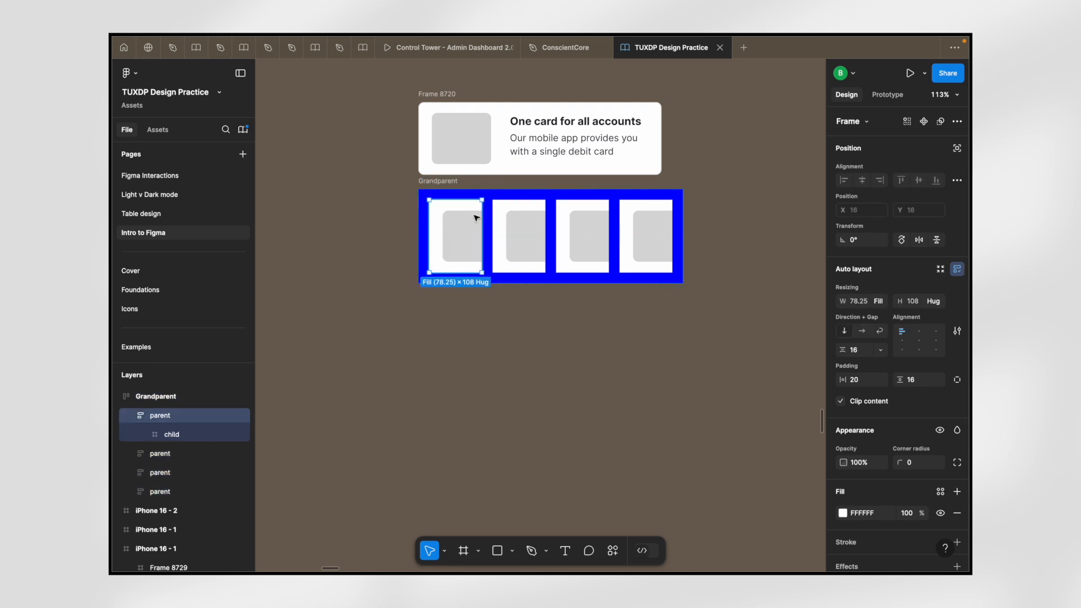
left_click(450, 182)
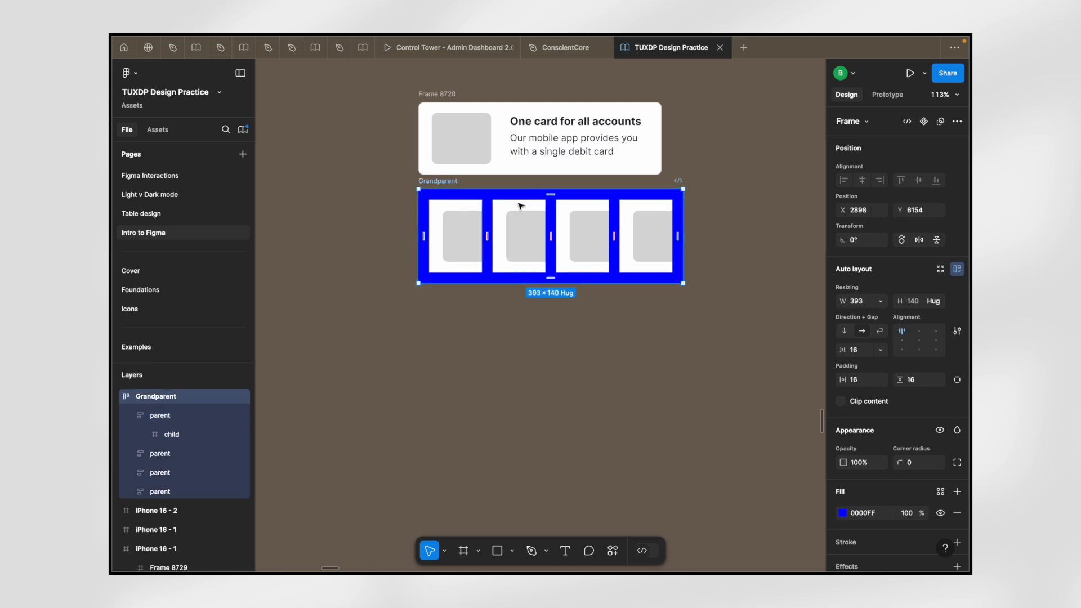
left_click(537, 209)
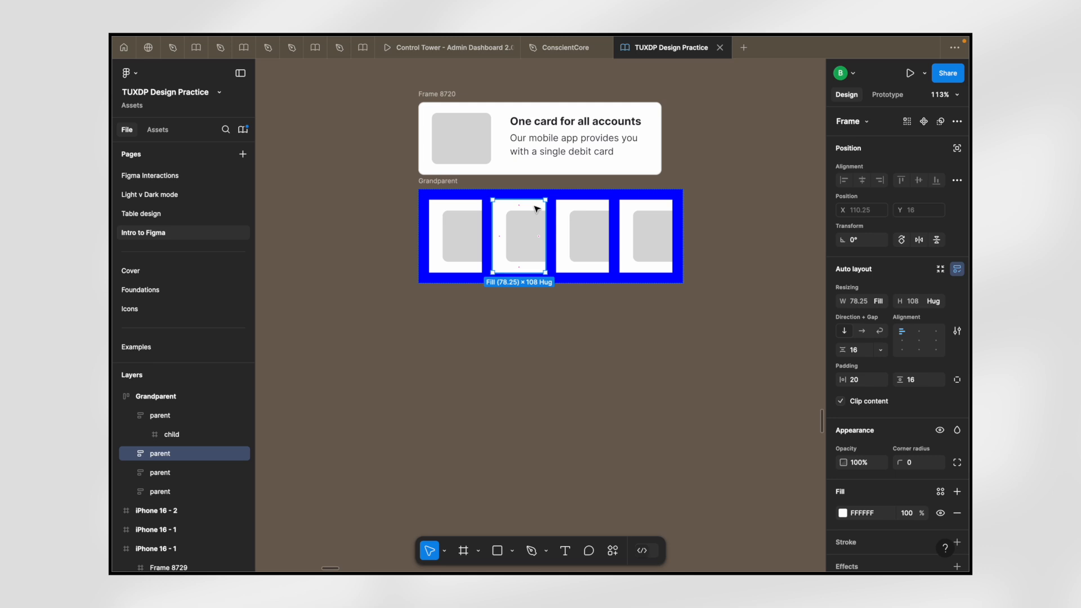
key("Delete")
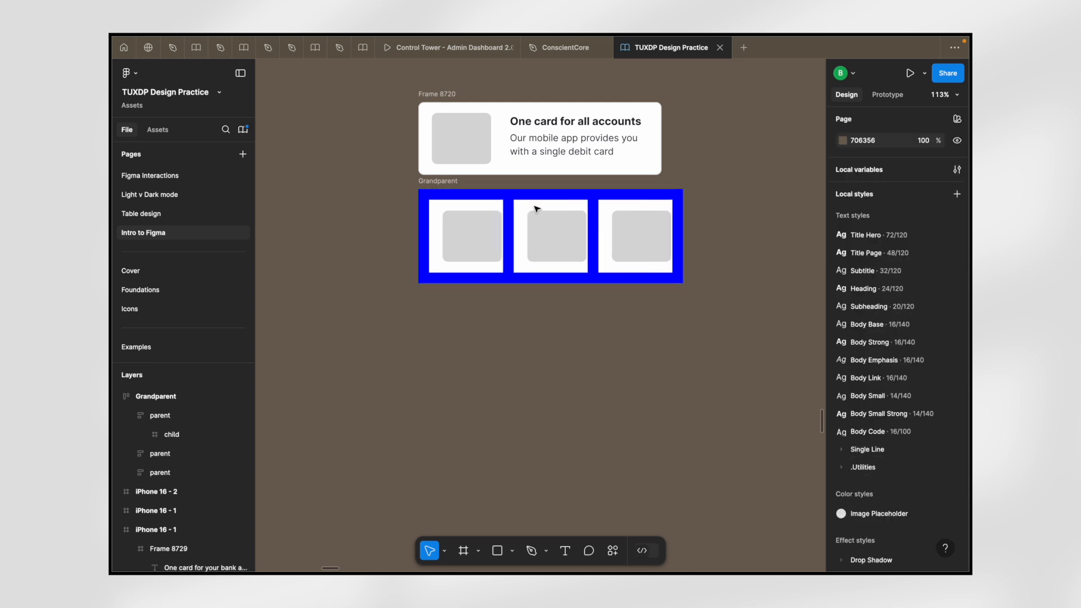
left_click(542, 217)
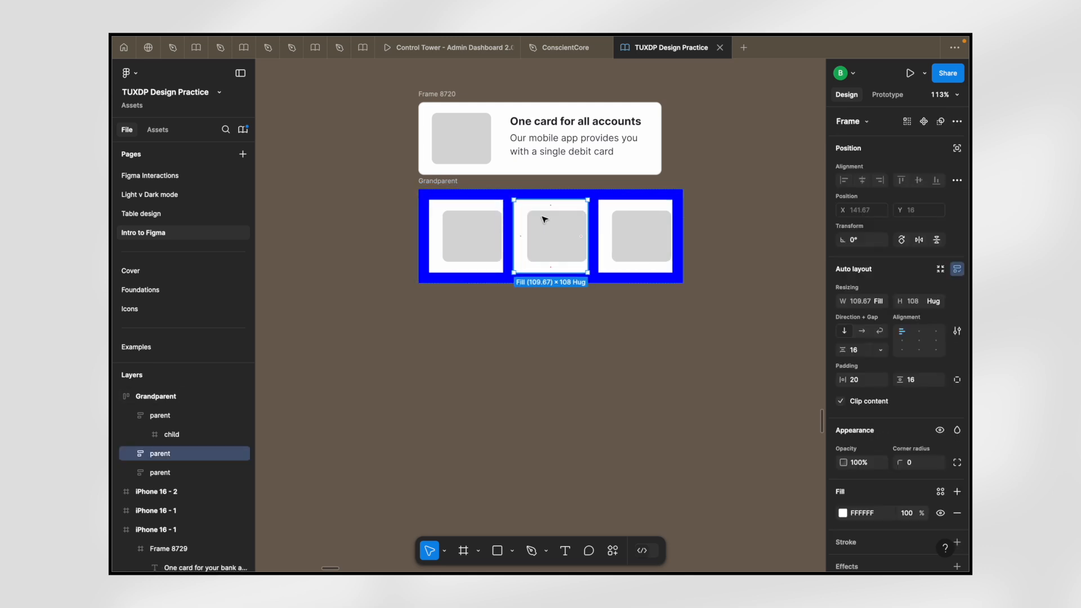
key("Delete")
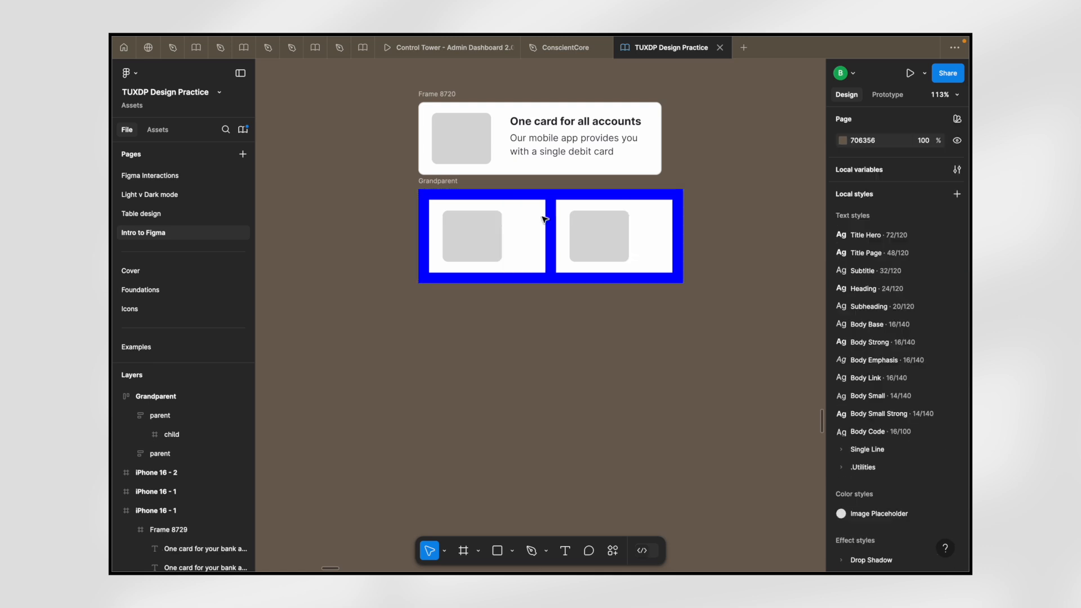
left_click(632, 218)
key("Delete")
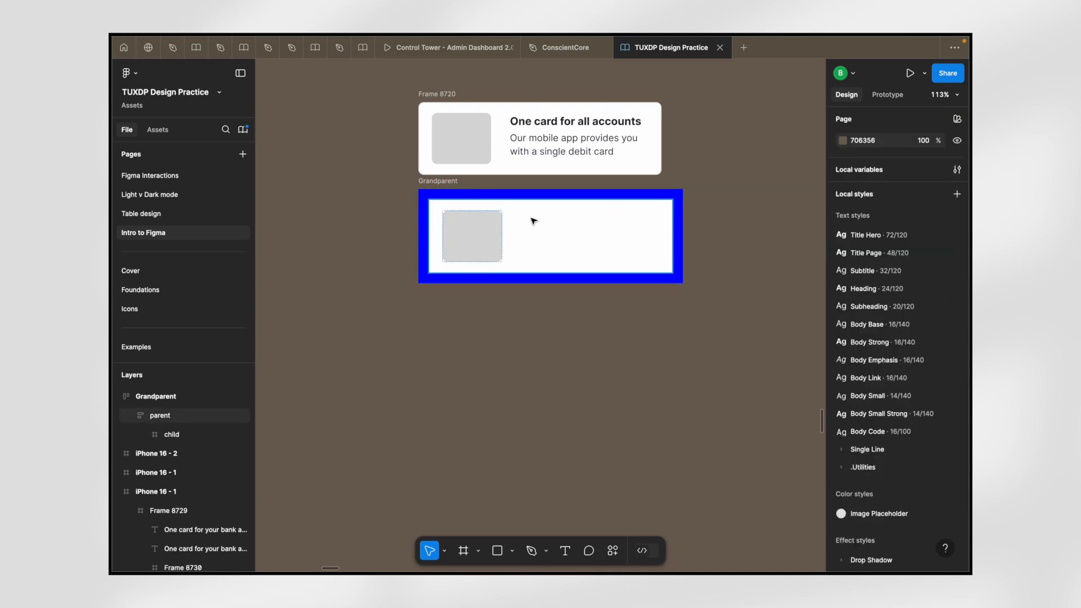
- Undo the parent frame deletions inside the Grandparent frame
key("ctrl+z")
key("ctrl+z")
key("ctrl+z")
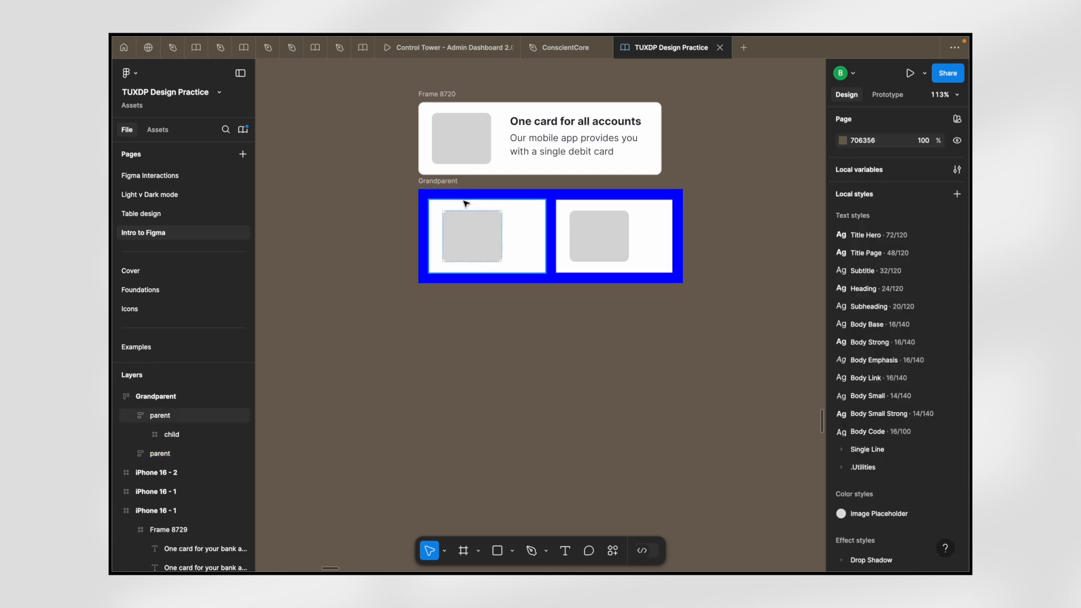
key("ctrl+z")
key("ctrl+z")
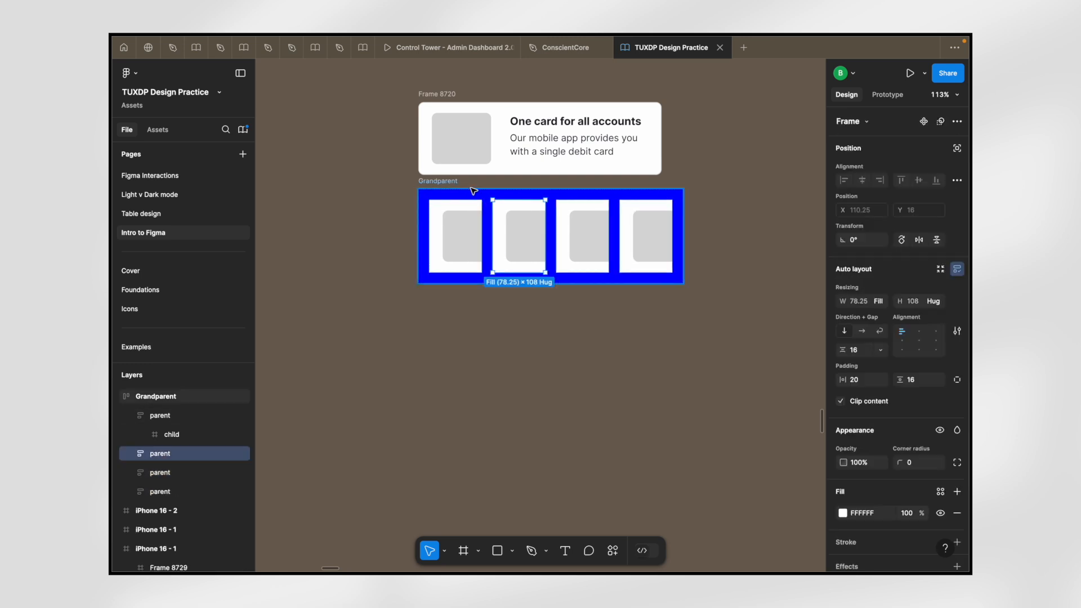
- Widen the Grandparent frame to about 1386 and remove the three duplicate parent frames
left_click(455, 181)
scroll(455, 181, "down", 2)
left_click_drag(650, 204, 806, 195)
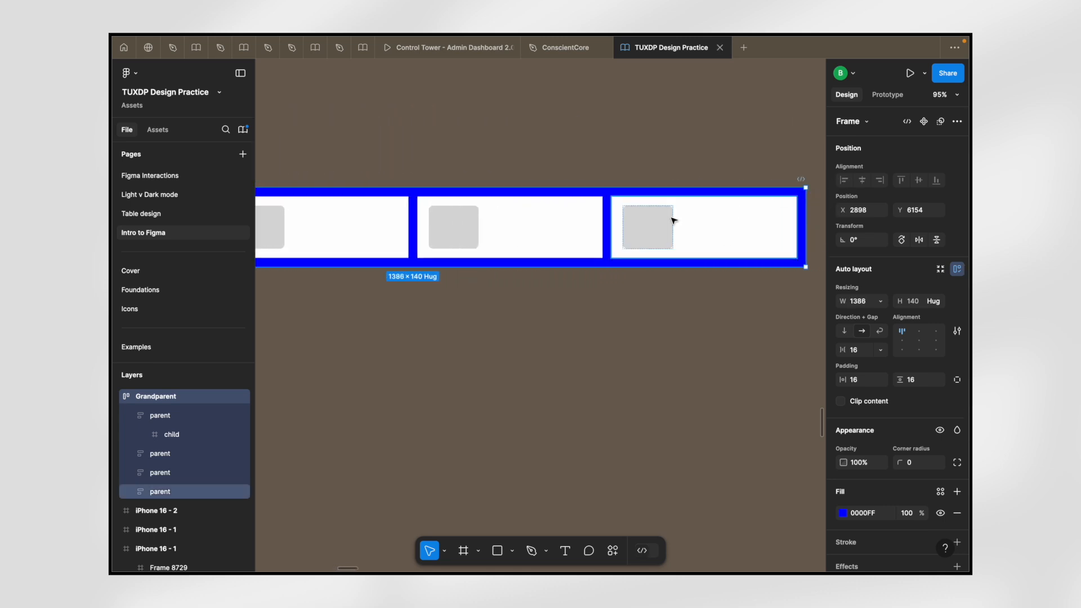
scroll(741, 212, "down", 5)
scroll(635, 224, "left", 3)
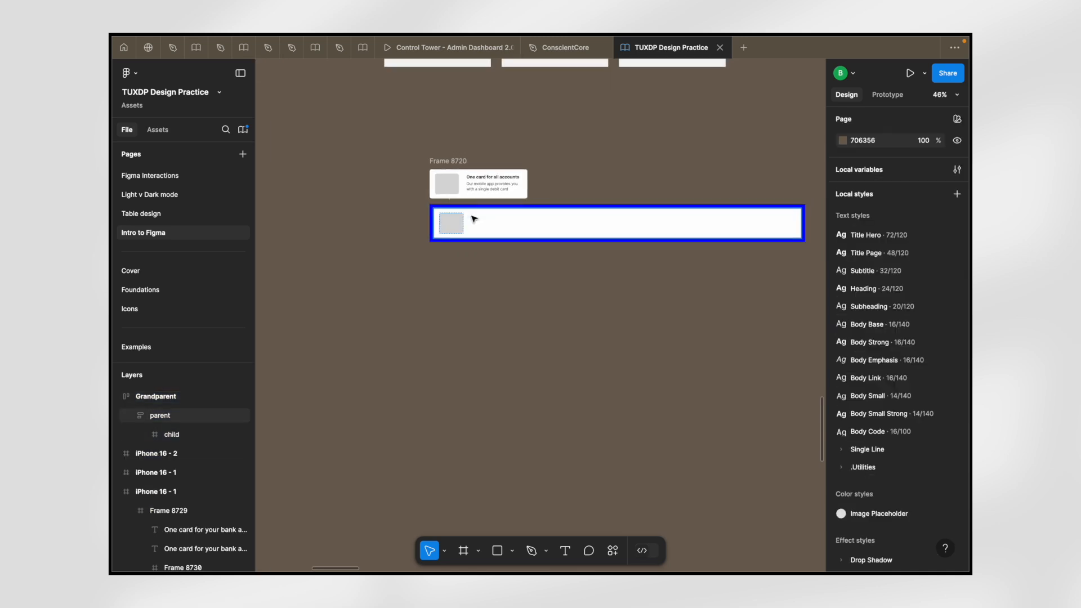
- Narrow the Grandparent frame to a width of about 404
scroll(468, 214, "up", 3)
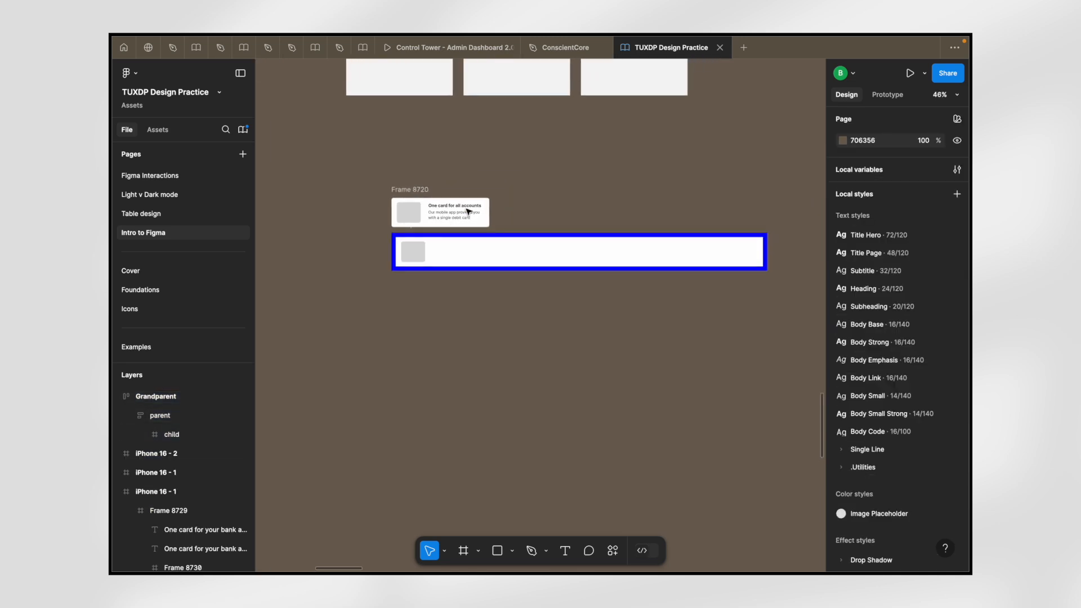
left_click(395, 241)
scroll(563, 253, "right", 3)
left_click_drag(785, 288, 437, 303)
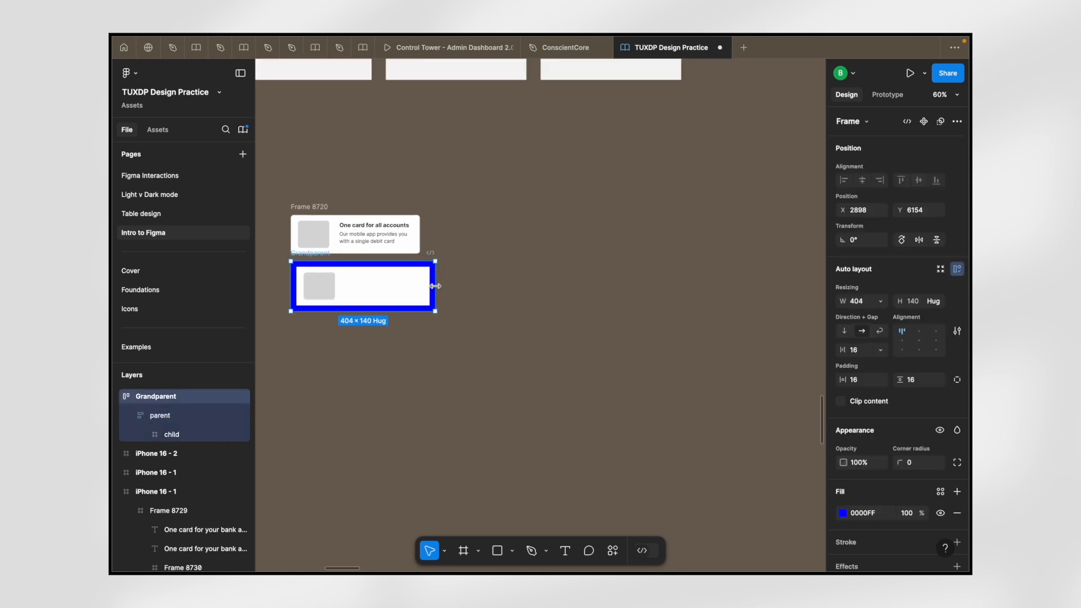
scroll(458, 272, "left", 3)
scroll(458, 272, "up", 2)
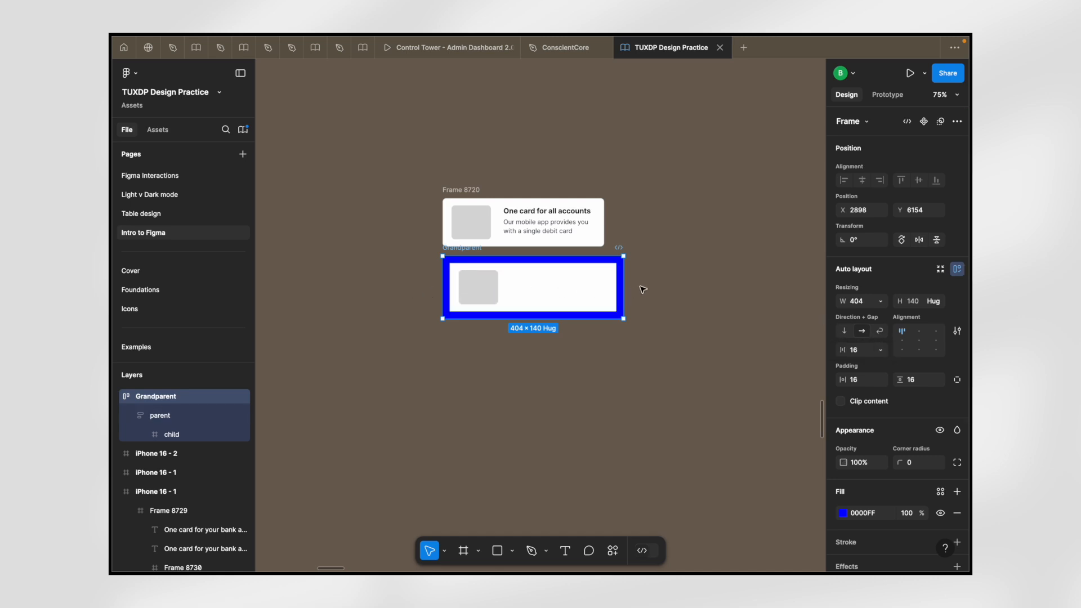
scroll(644, 290, "down", 2)
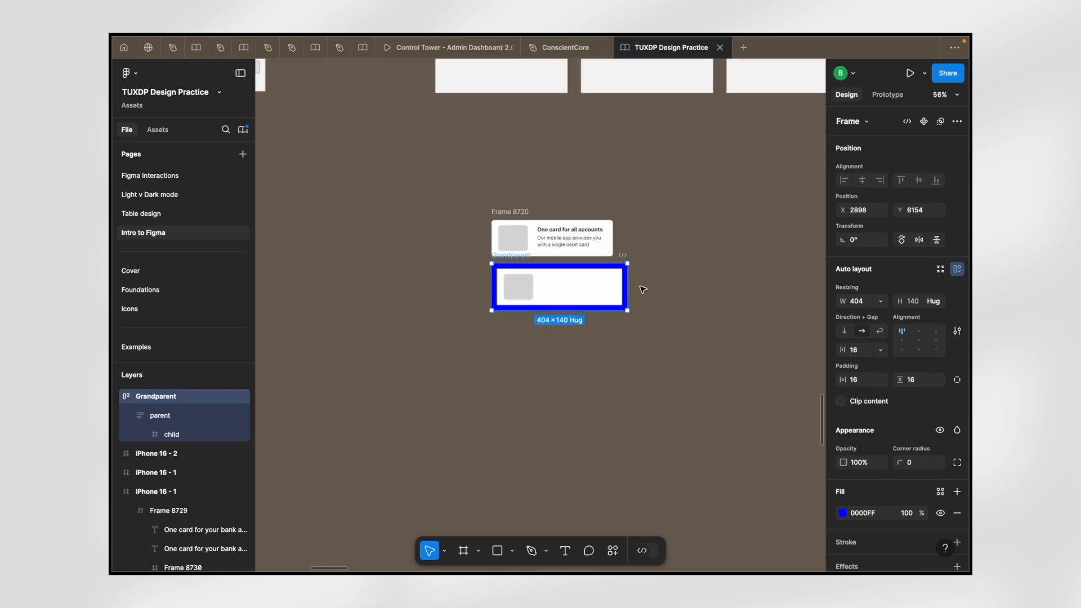
scroll(644, 290, "up", 4)
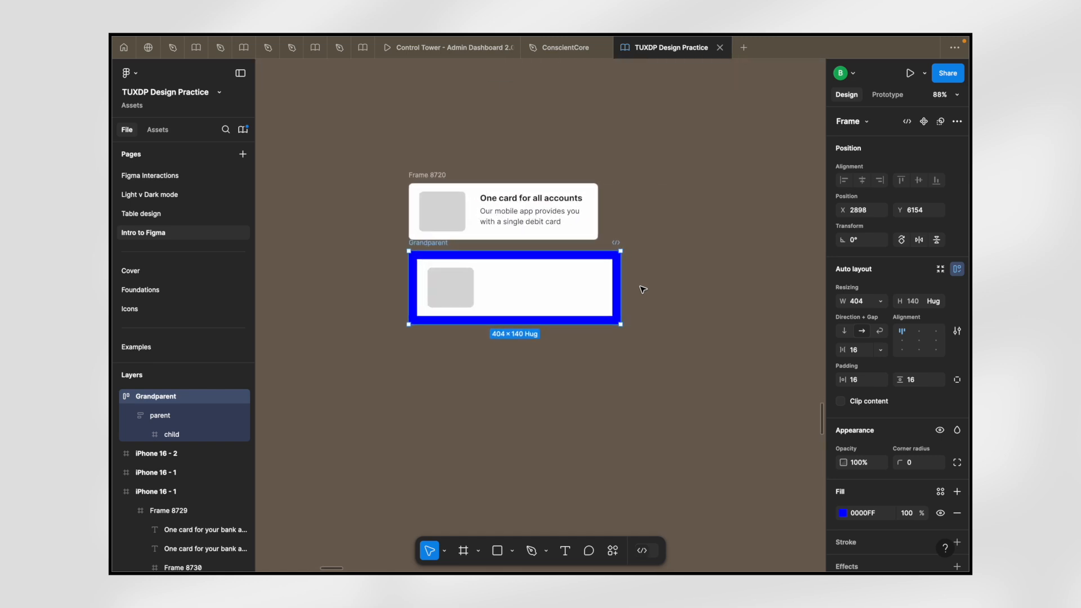
scroll(444, 439, "down", 3)
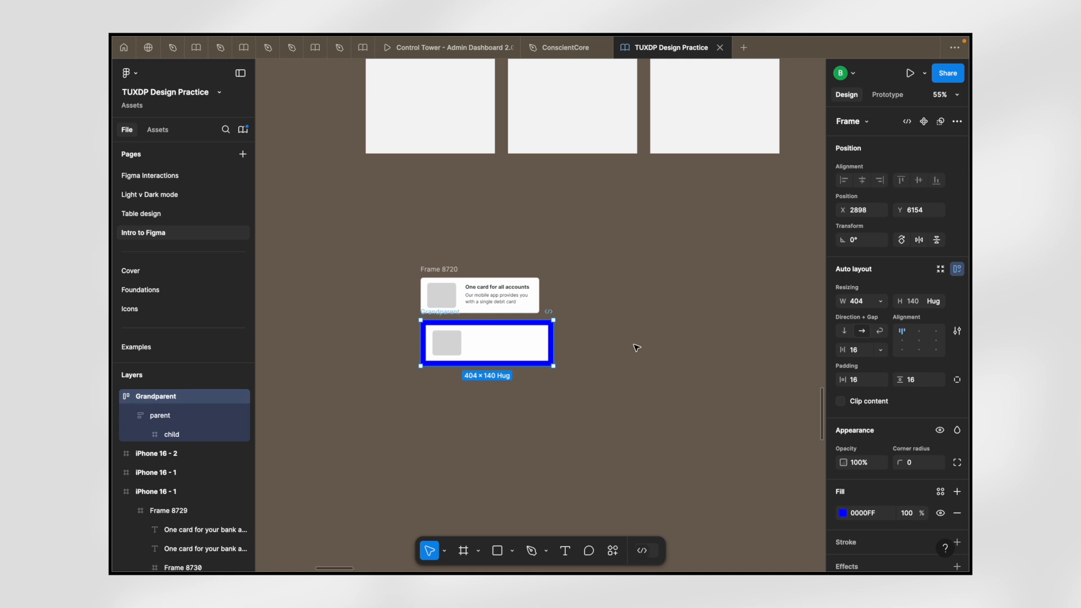
left_click(497, 347)
scroll(496, 346, "up", 4)
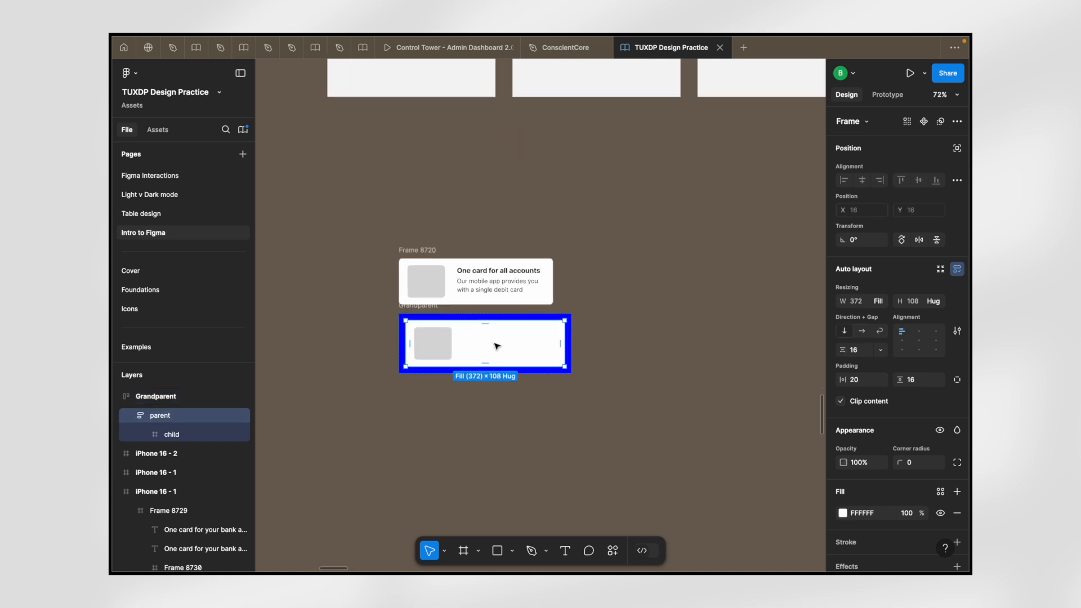
scroll(497, 346, "down", 4)
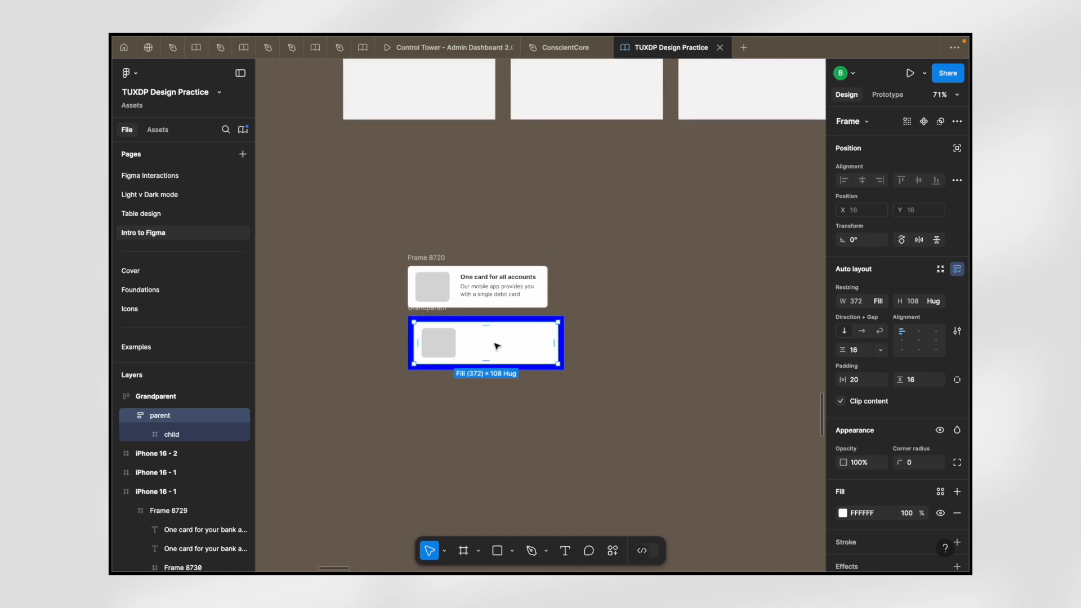
scroll(459, 354, "up", 4)
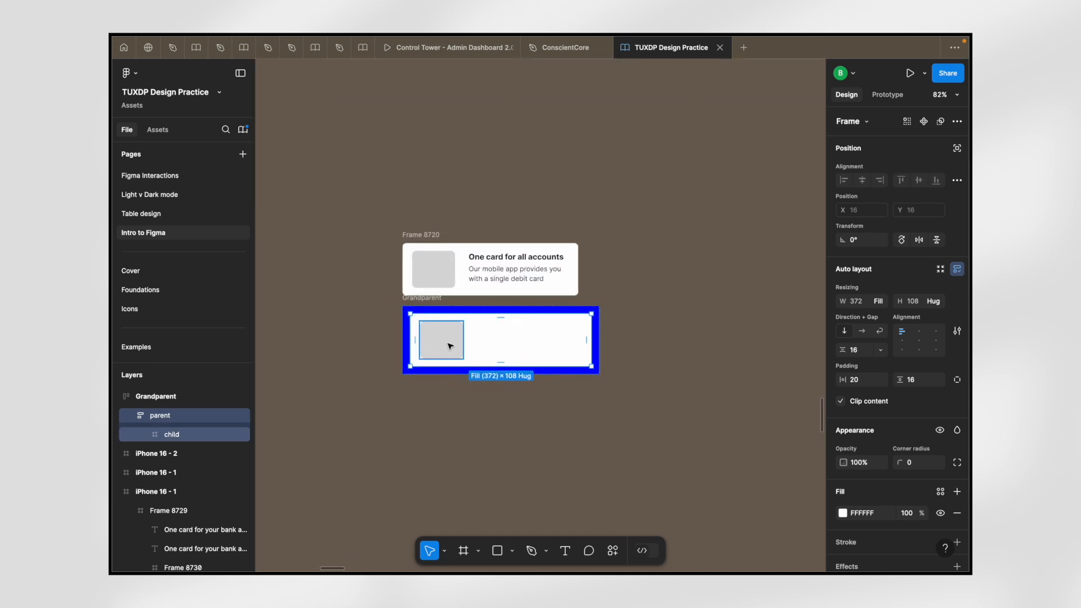
left_click(449, 346)
left_click(519, 336)
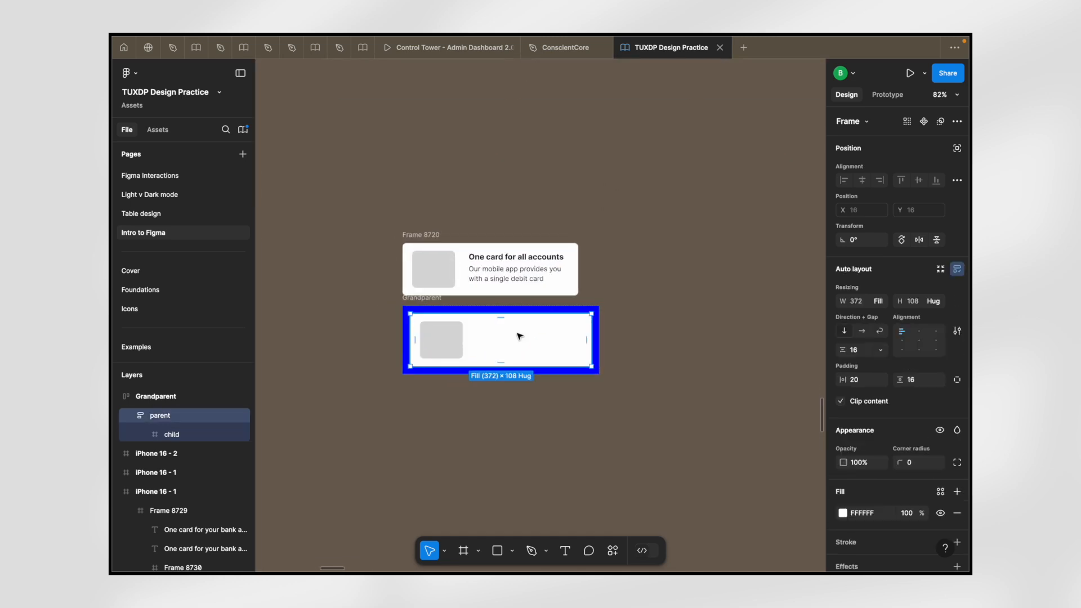
- Set the parent frame's auto layout direction to horizontal
scroll(519, 337, "up", 4)
left_click(863, 332)
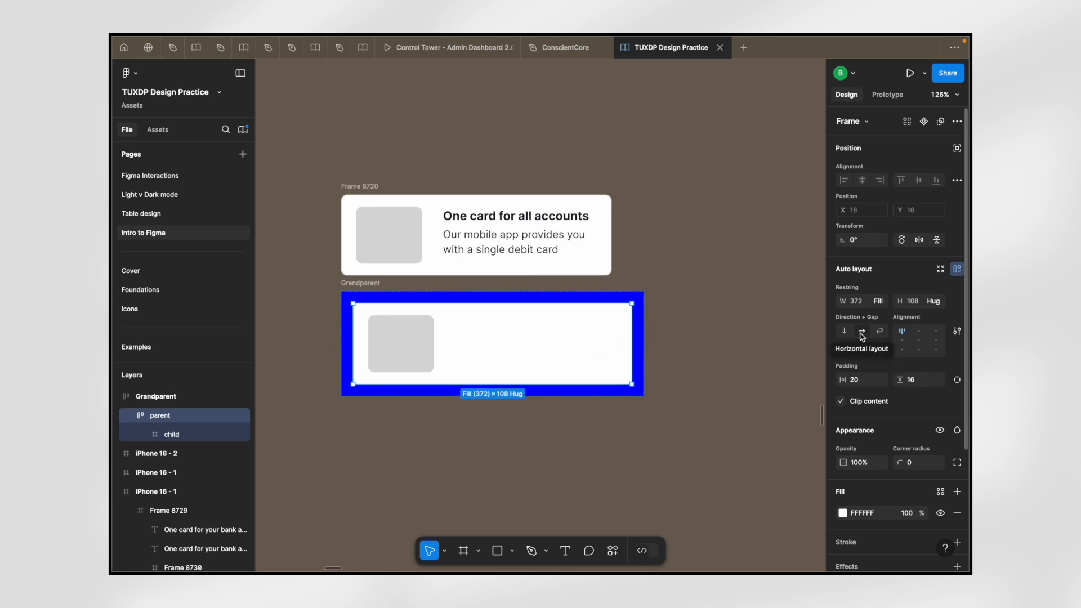
- Duplicate the gray child frame five times inside the parent frame
left_click(411, 348)
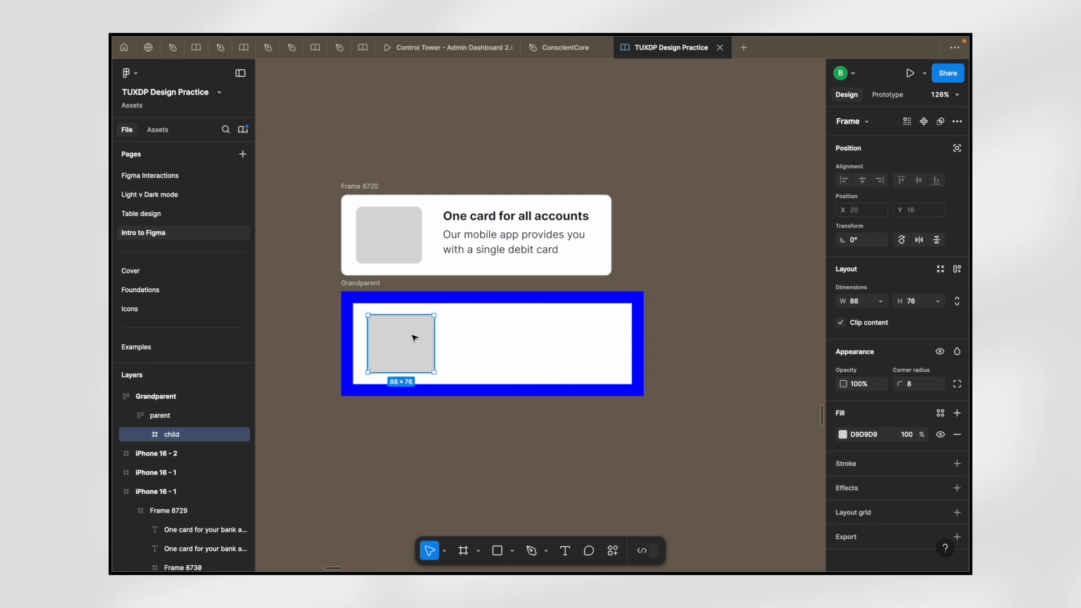
key("ctrl+d")
key("ctrl+d")
key("ctrl+d")
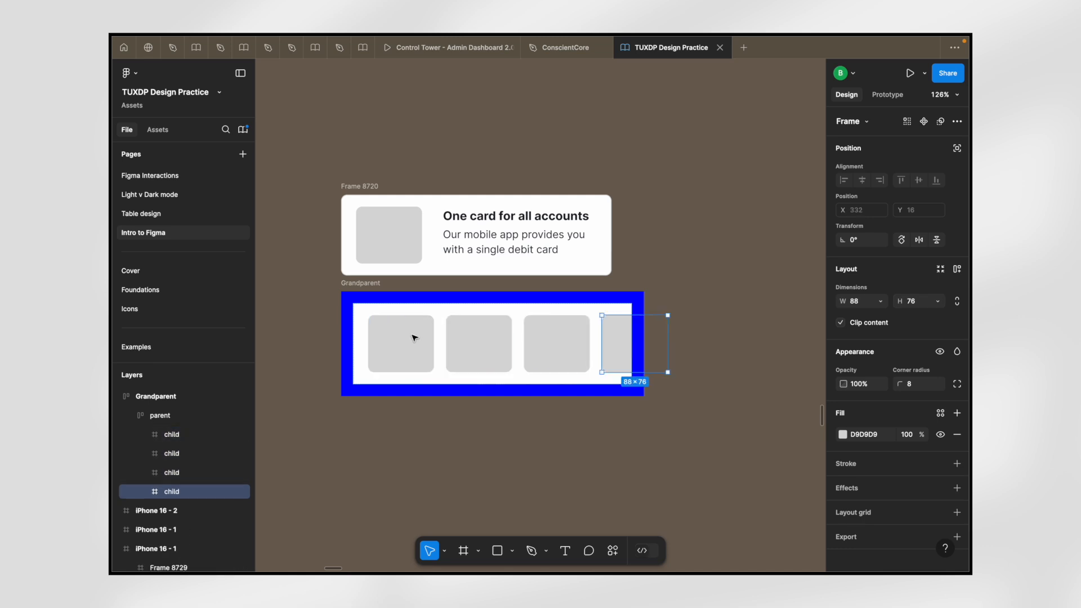
key("ctrl+d")
key("ctrl+d")
scroll(523, 337, "down", 5)
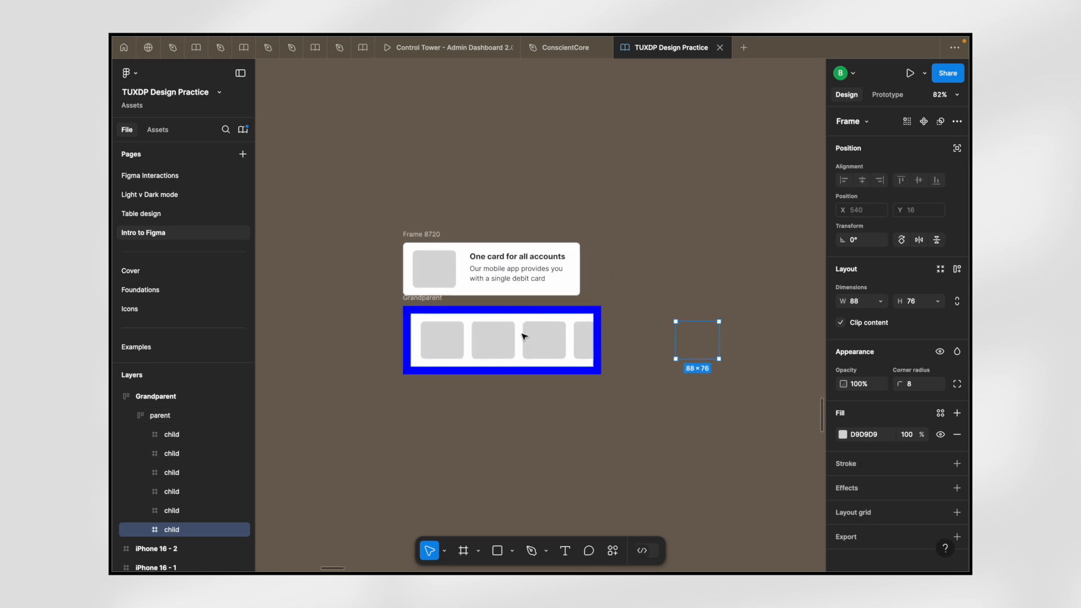
scroll(645, 333, "up", 3)
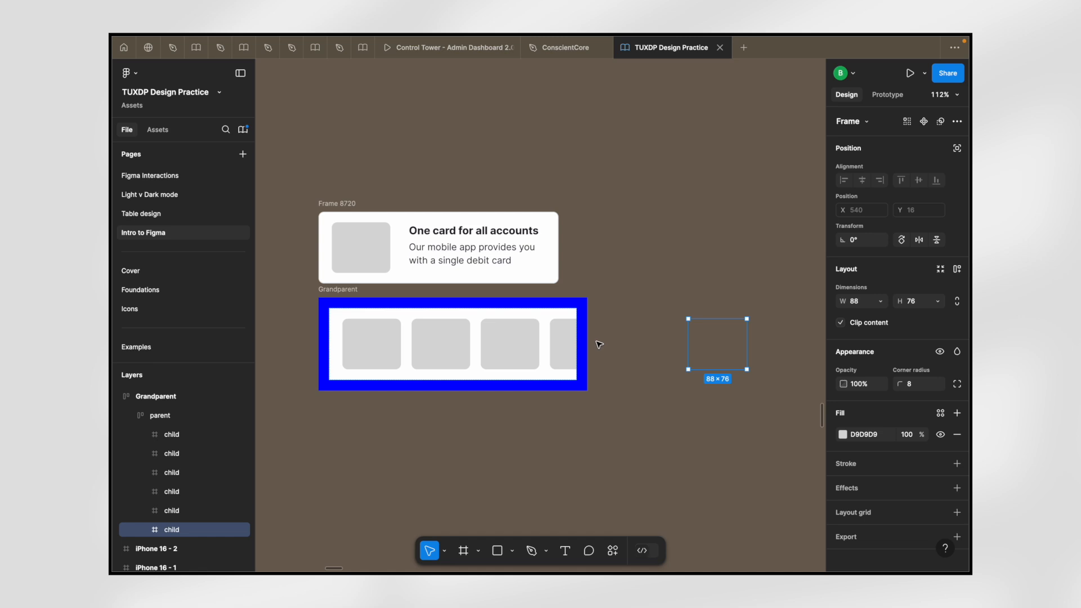
left_click(544, 310)
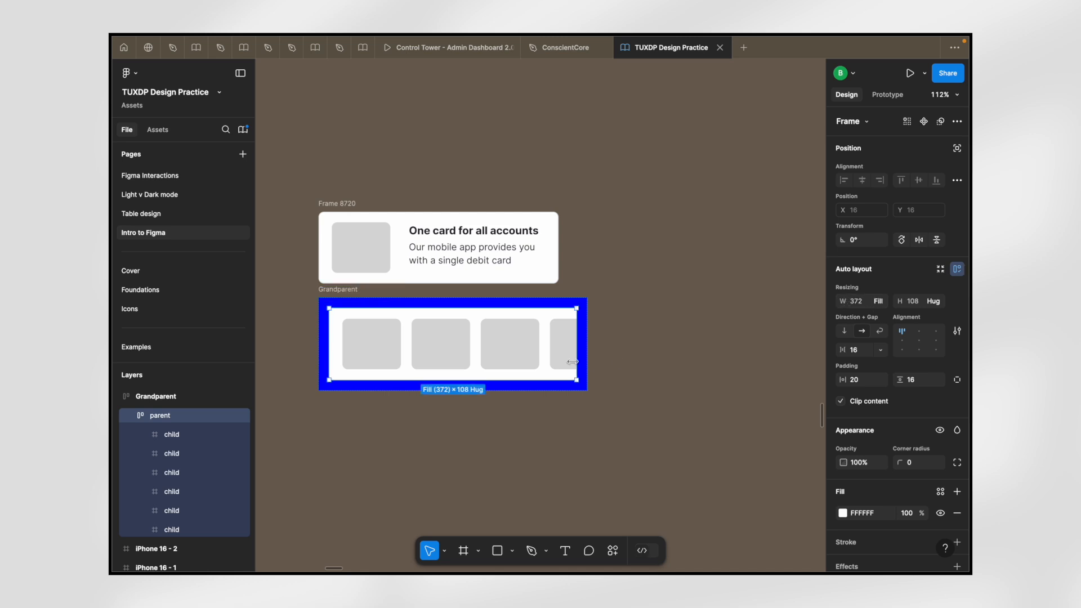
left_click(586, 305)
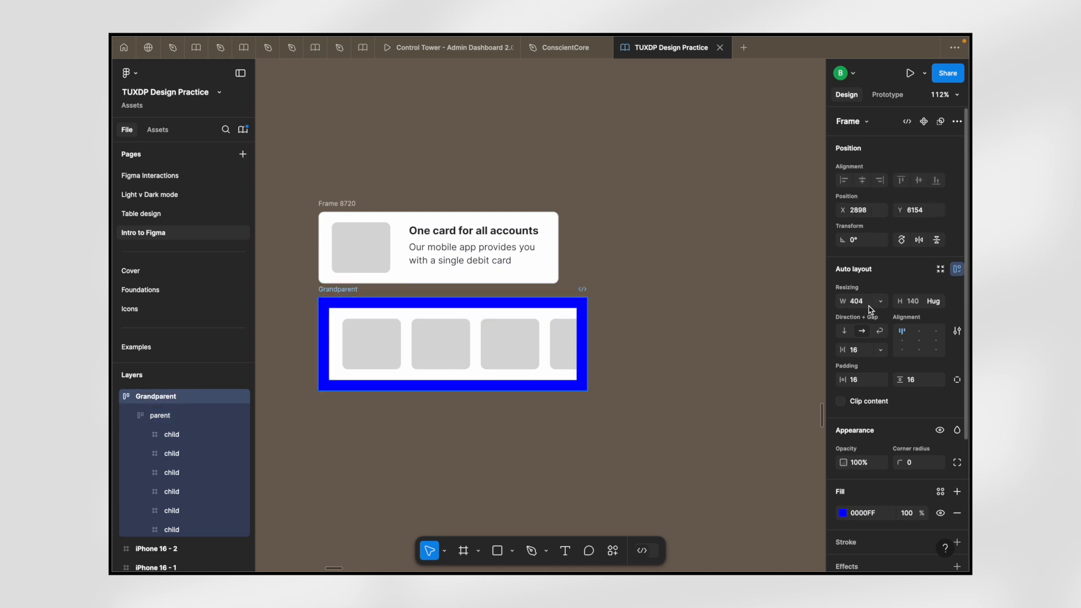
left_click(564, 338)
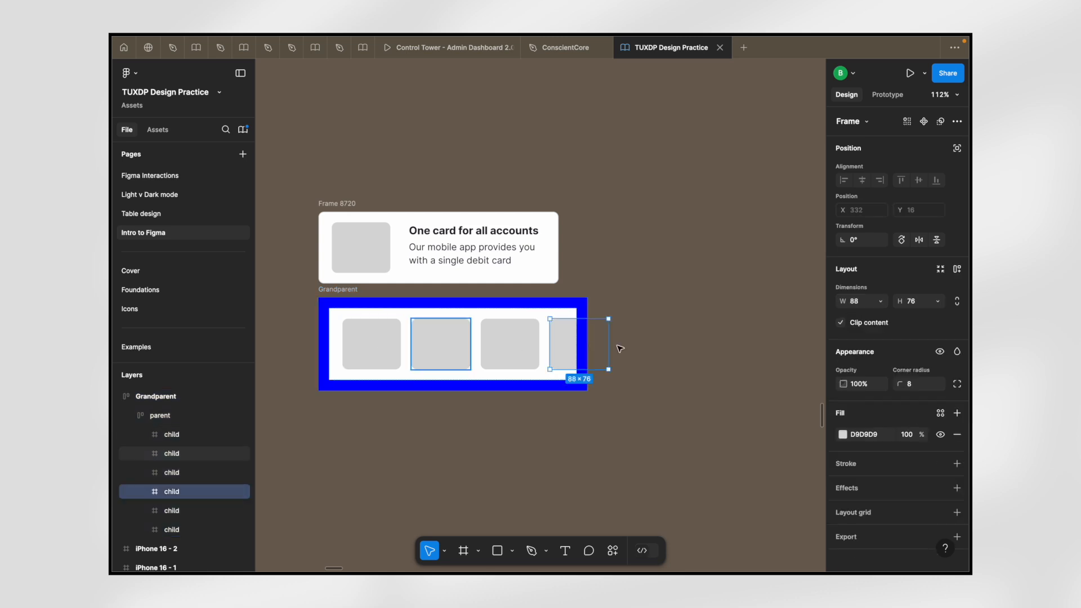
left_click(510, 342)
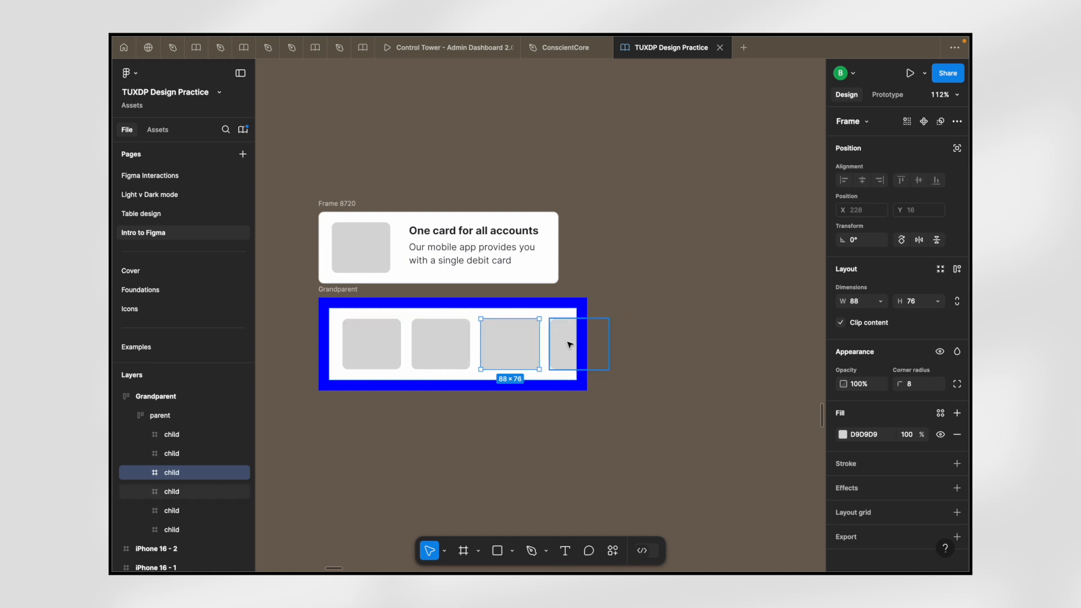
- Switch the parent frame's auto layout to wrap so the child frames flow onto several rows
key("Tab")
key("Escape")
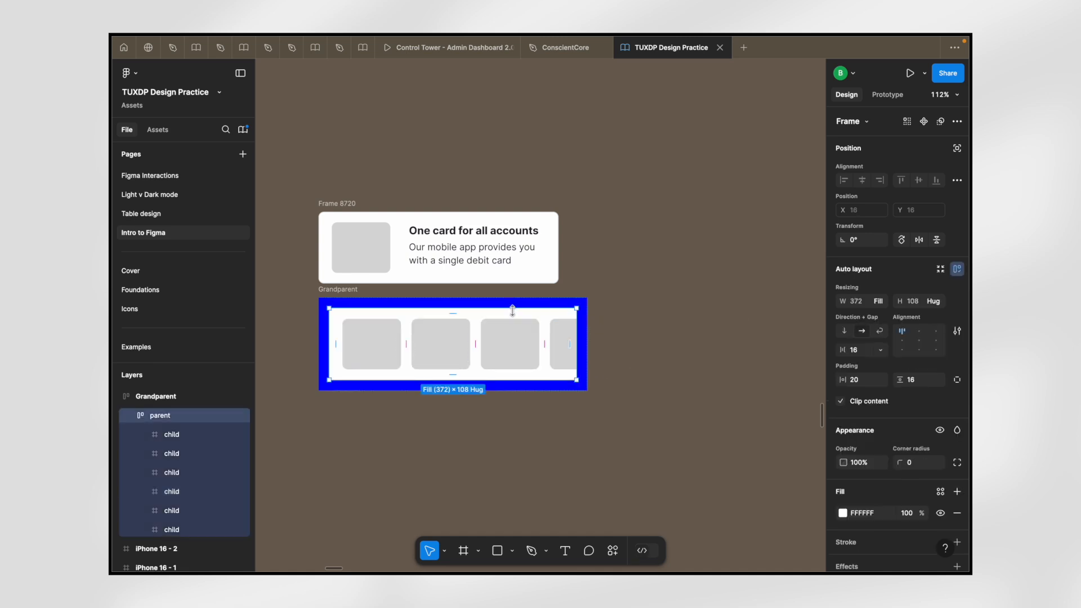
scroll(483, 334, "up", 3)
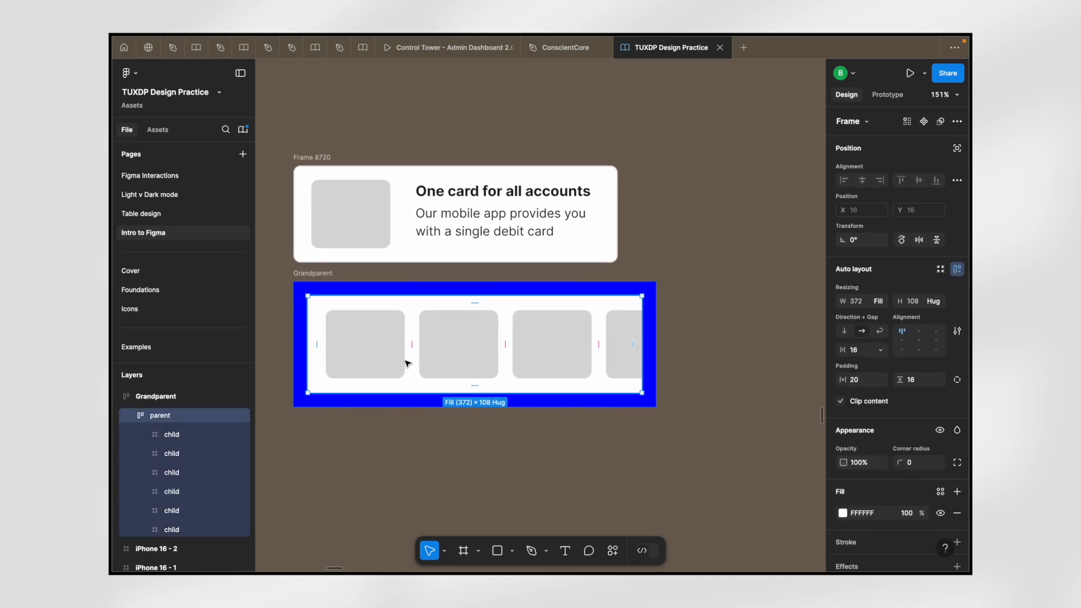
left_click(881, 332)
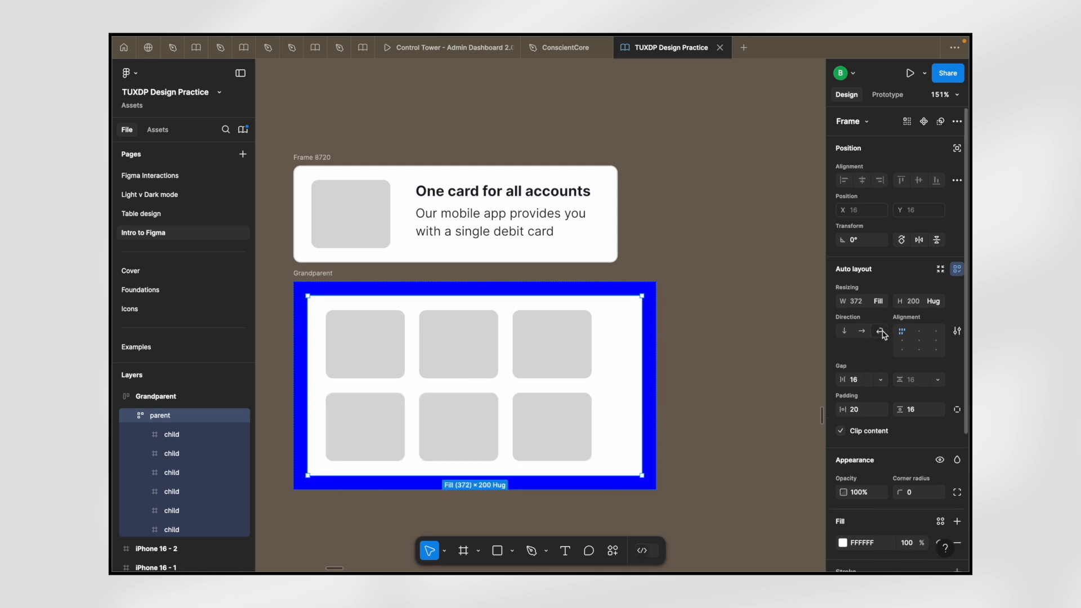
scroll(495, 386, "down", 2)
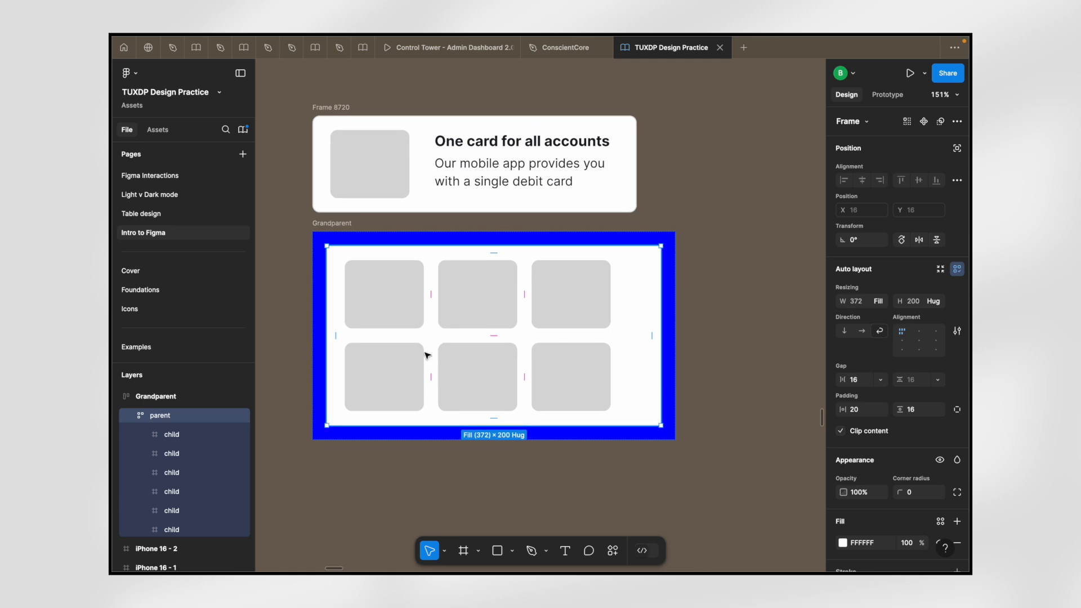
left_click(582, 386)
scroll(582, 387, "down", 2)
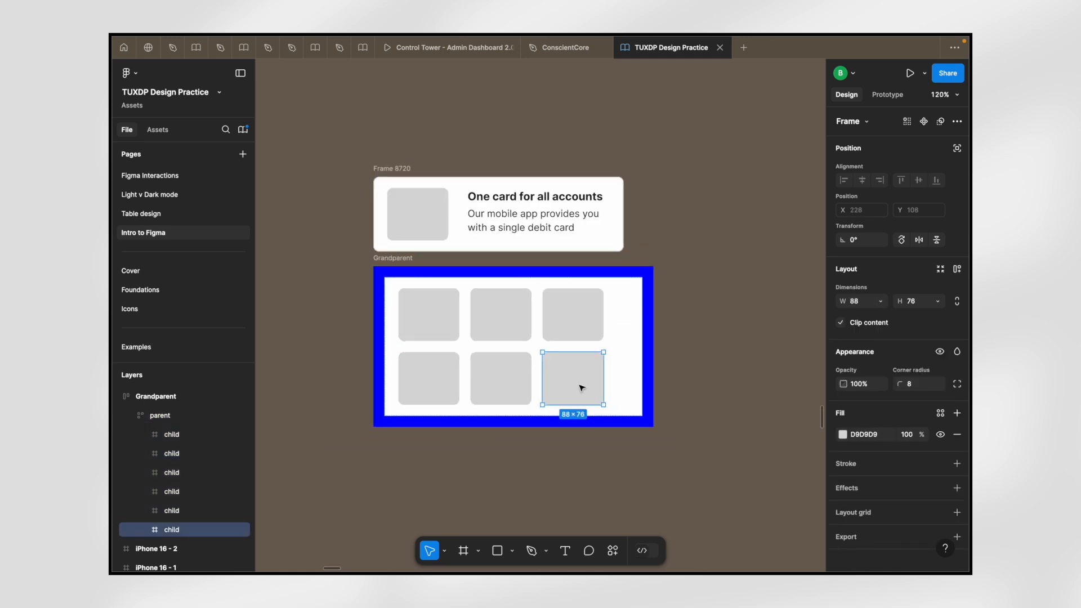
- Undo the wrap layout and the child duplicates until a single child frame remains in the horizontal parent
key("super+z")
key("super+z")
key("super+z")
key("super+z")
key("super+z")
key("super+z")
key("super+z")
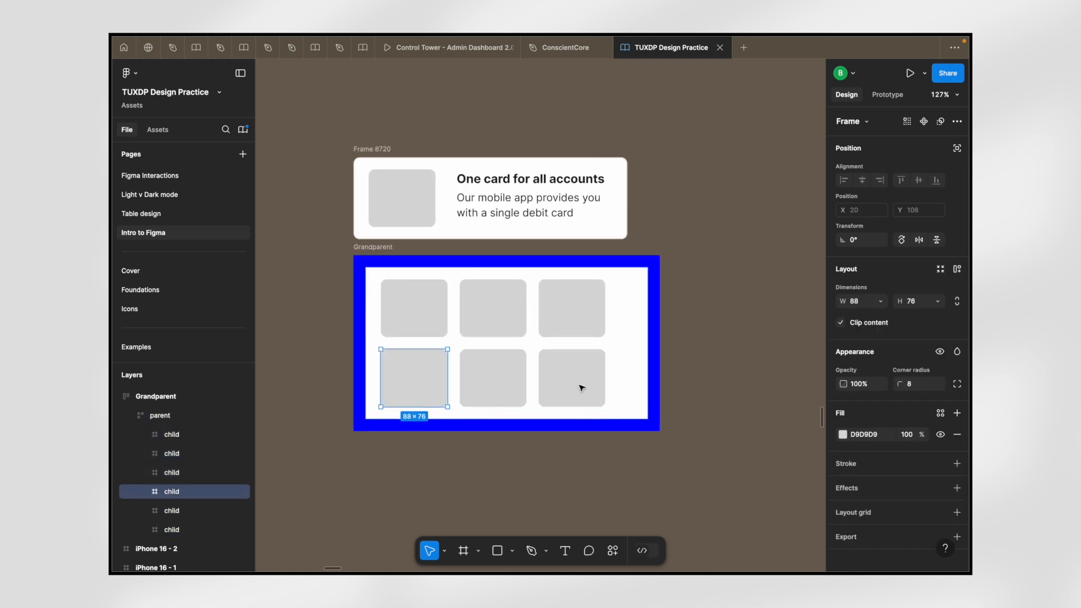
key("super+z")
key("super+z")
key("super+z")
key("super+z")
key("super+z")
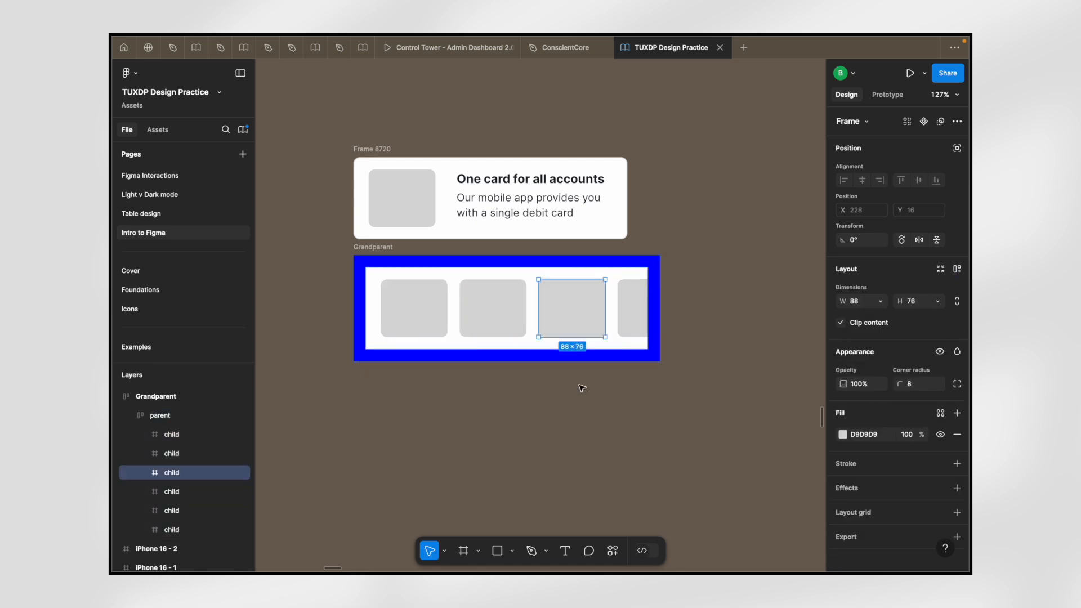
key("super+z")
key("super+z")
key("super+z")
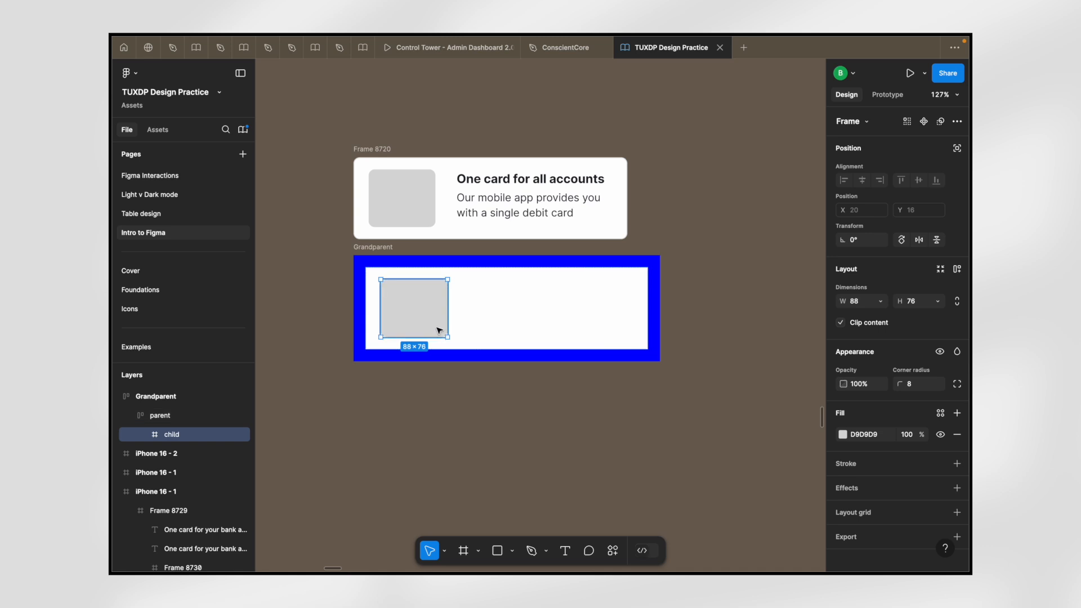
- Duplicate the gray child frame eight times in the horizontal parent frame to make nine children
left_click(504, 297)
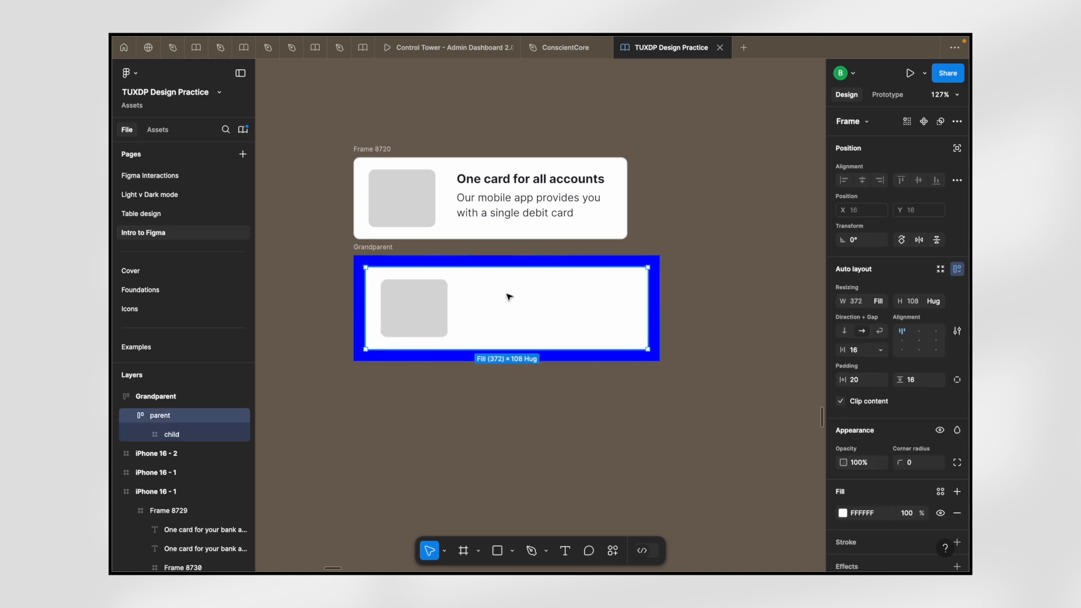
left_click(423, 307)
key("super+d")
key("super+d")
key("super+d")
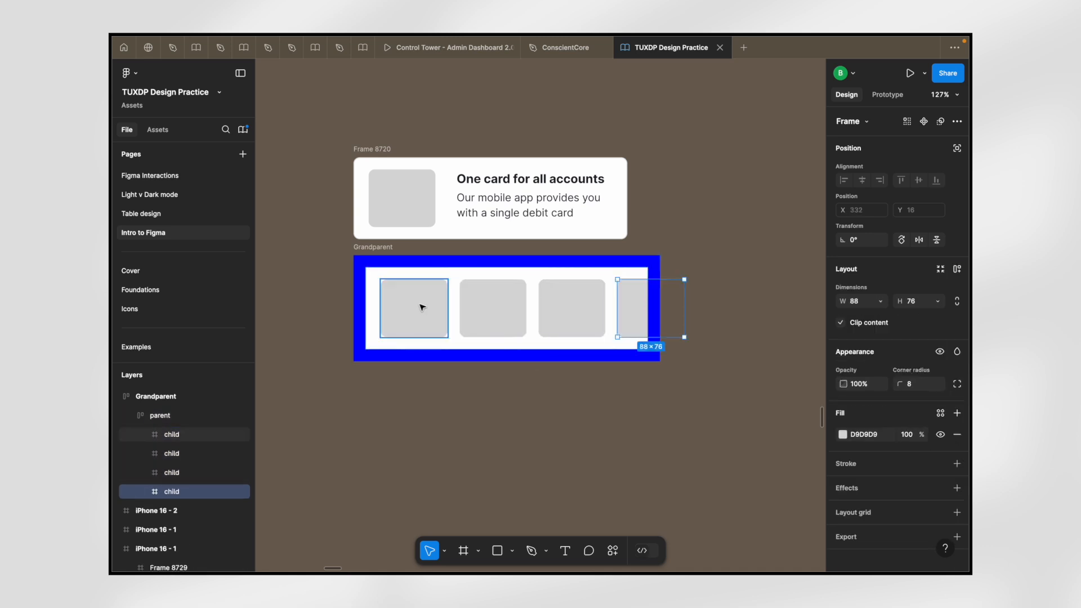
scroll(423, 307, "down", 3)
scroll(422, 307, "down", 2)
key("super+d")
key("super+d")
key("super+d")
key("super+d")
key("super+d")
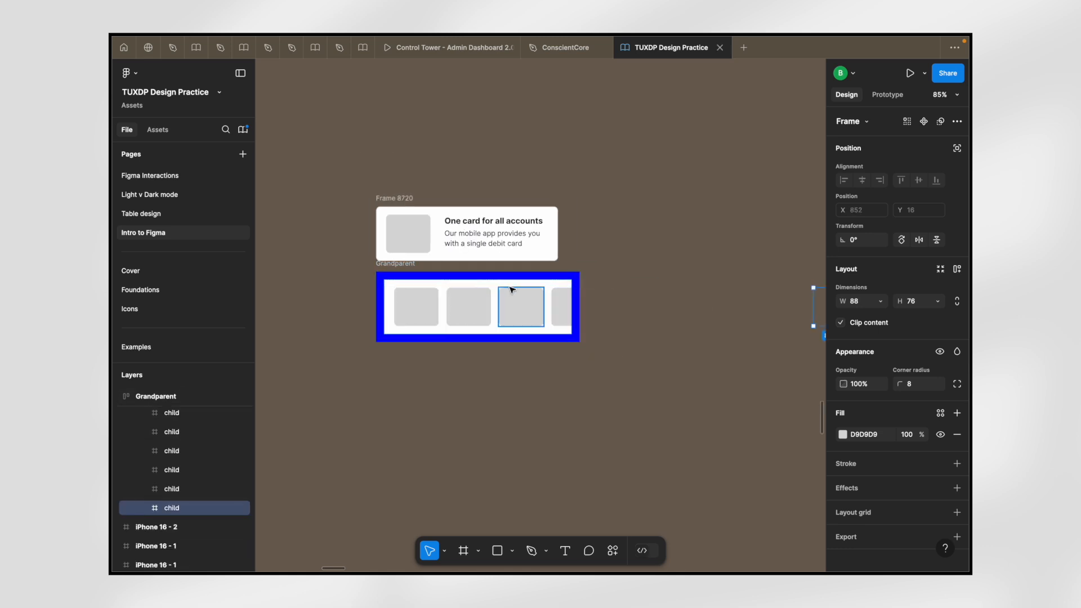
- Change the fill of the first three child frames to the purple page color 874FFF
scroll(160, 476, "up", 2)
scroll(161, 476, "up", 3)
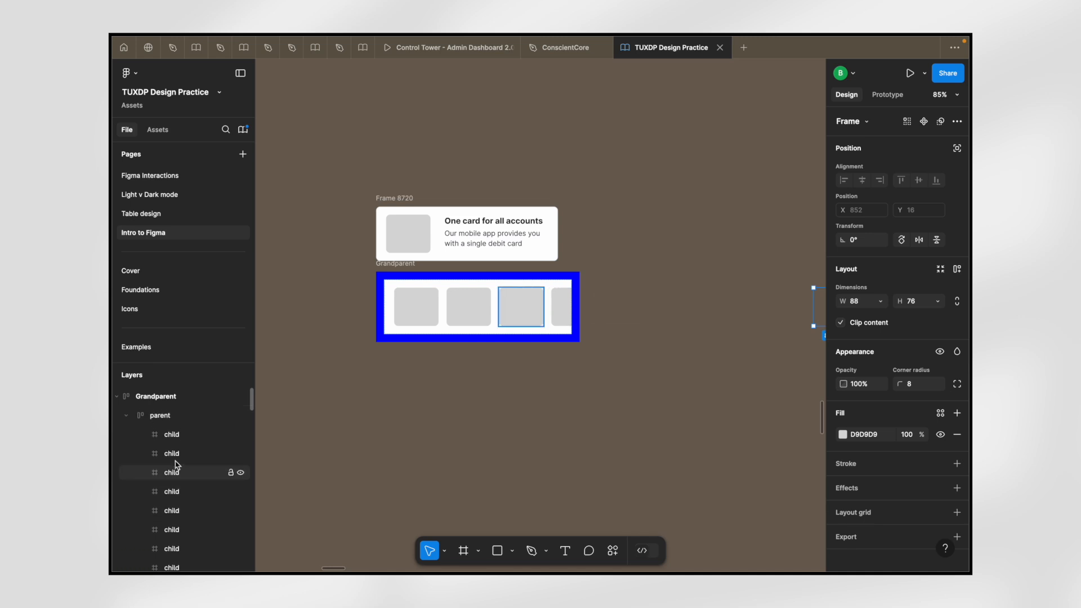
left_click(163, 422)
scroll(519, 317, "up", 3)
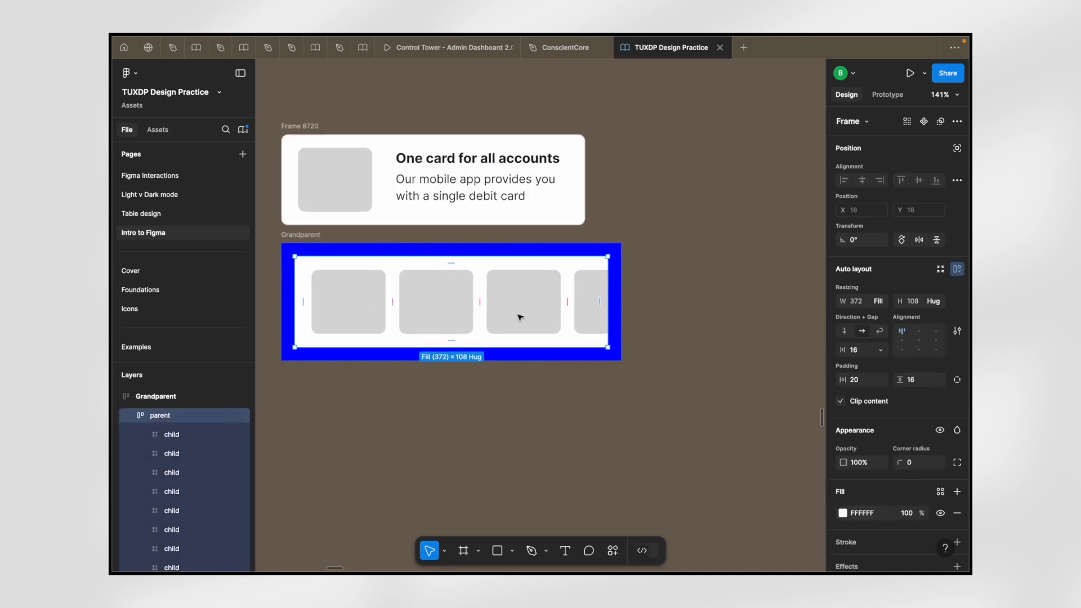
scroll(520, 317, "down", 2)
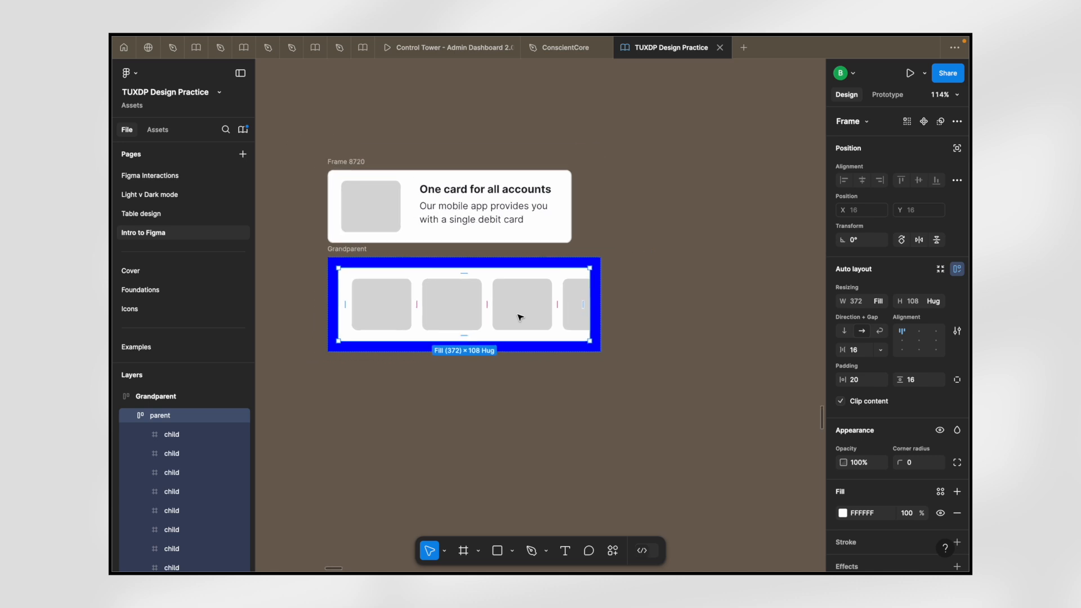
left_click(389, 304)
left_click(452, 309, "shift")
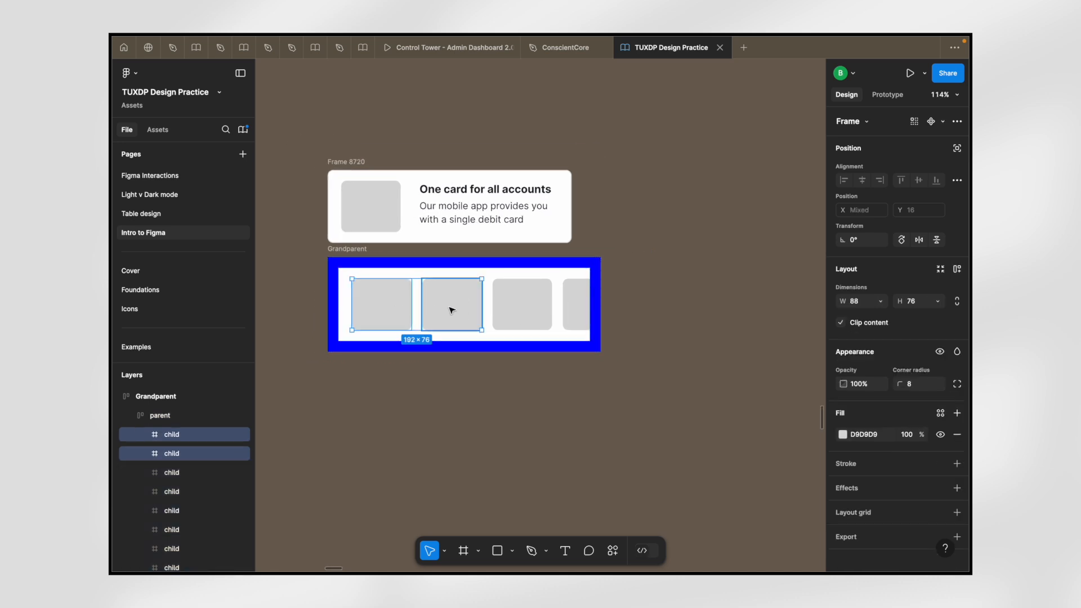
left_click(530, 311, "shift")
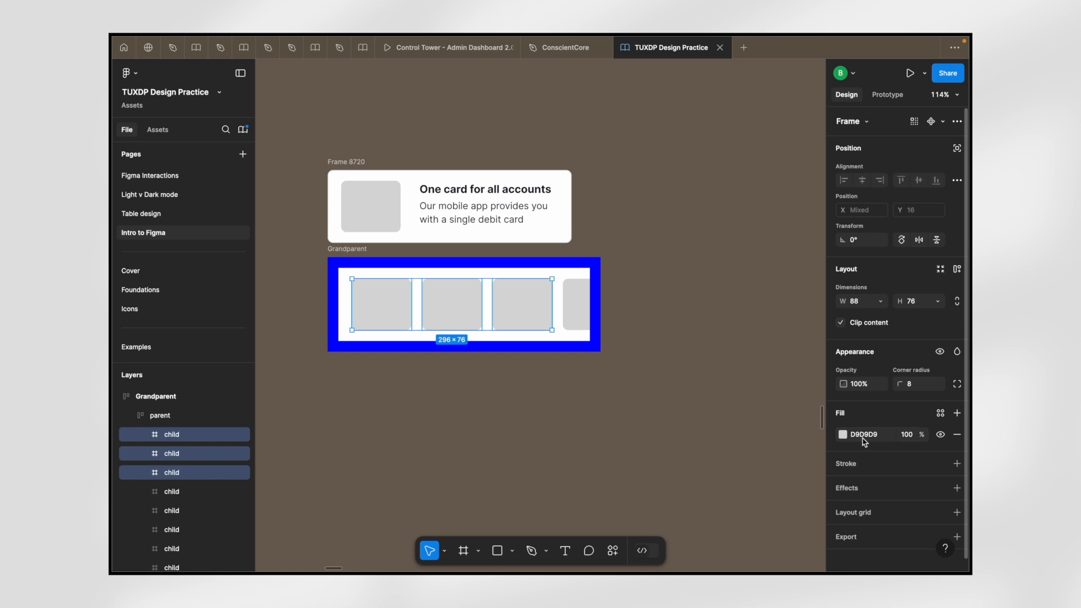
left_click(845, 436)
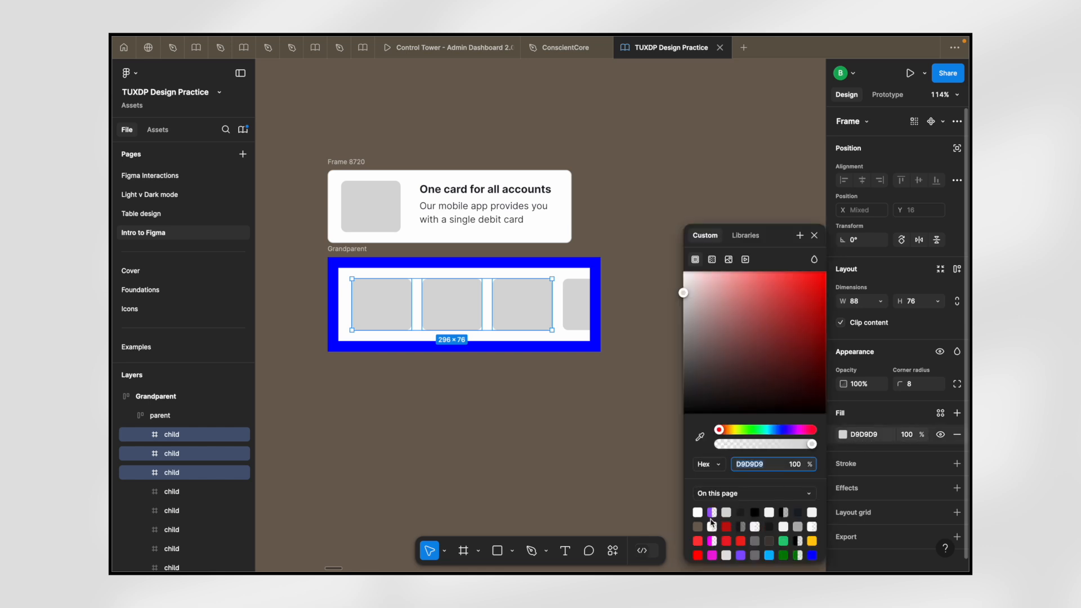
left_click(741, 554)
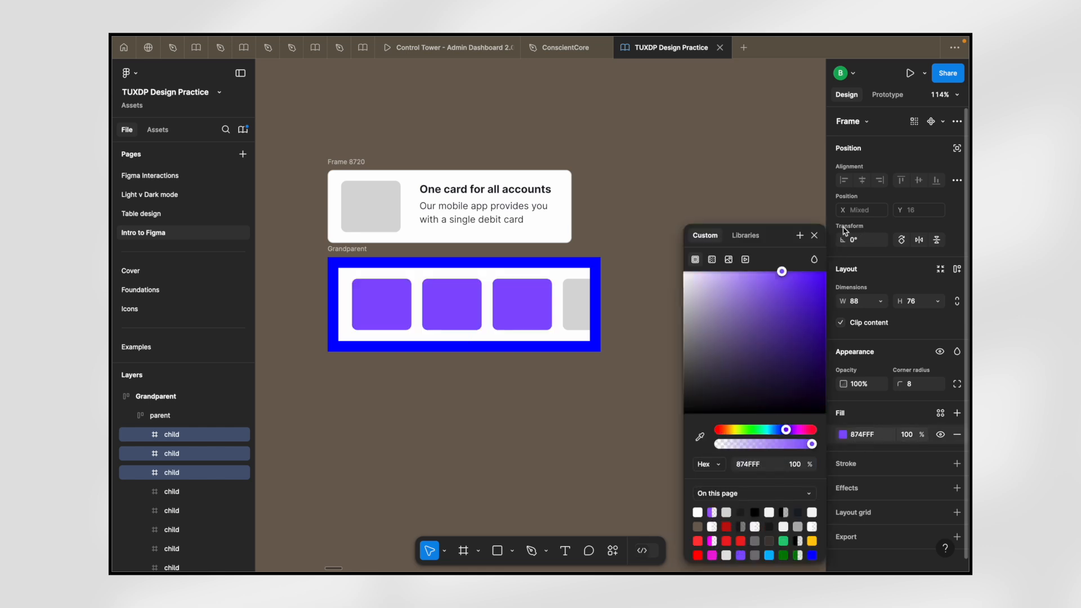
left_click(814, 236)
- Set the auto layout of the parent frame holding the purple and gray children to wrap
left_click(569, 284)
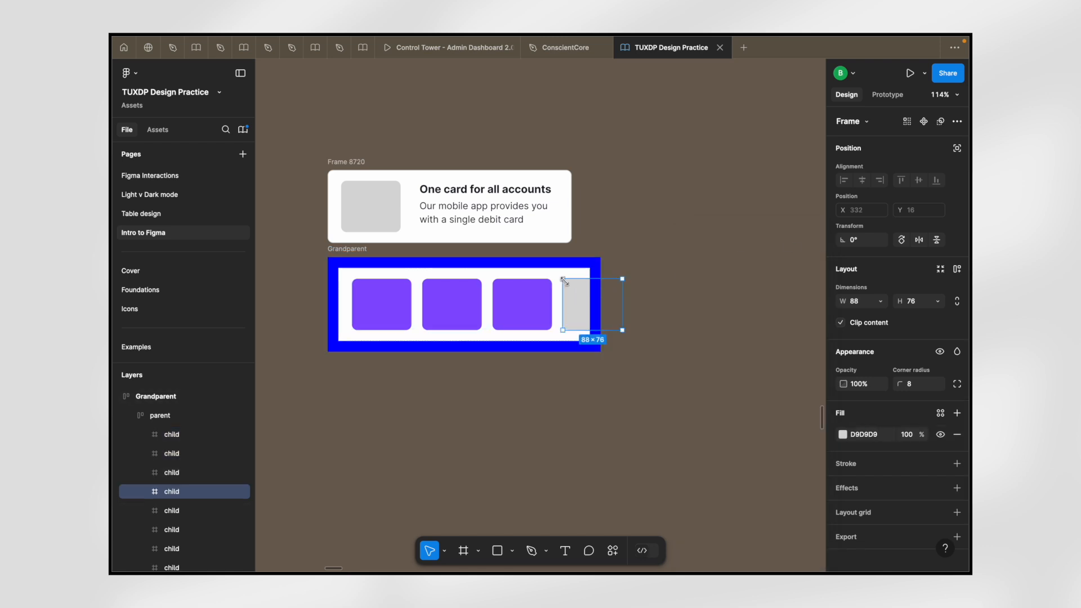
key("Escape")
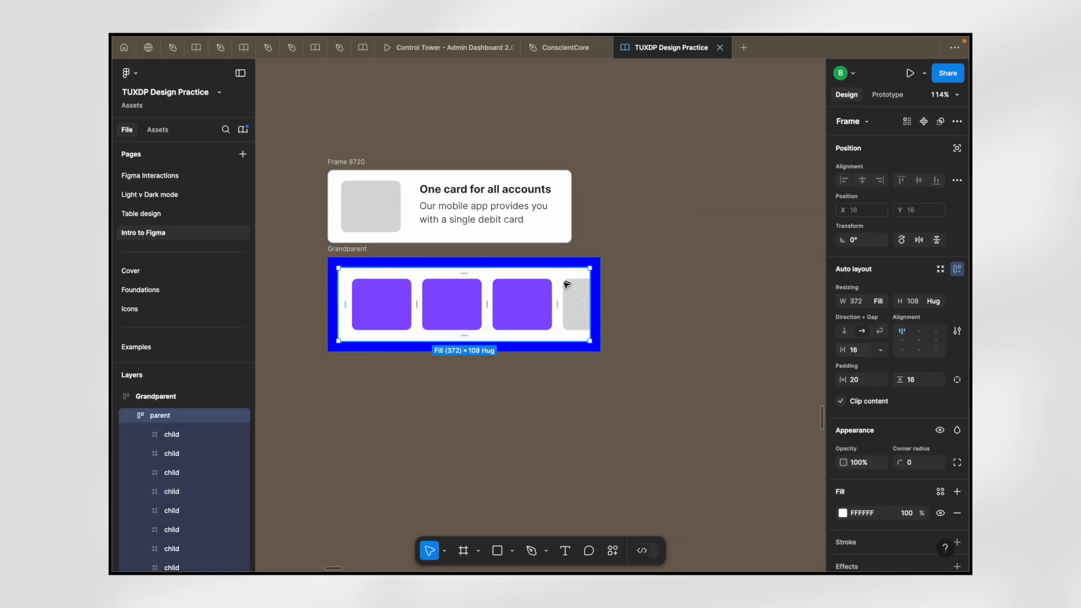
scroll(527, 301, "up", 3)
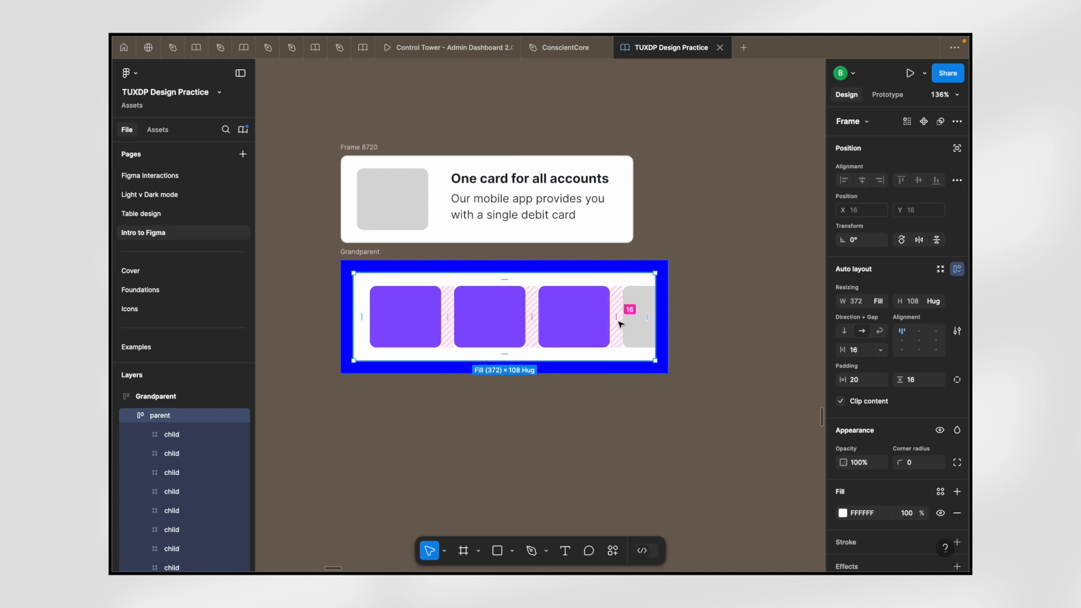
left_click(881, 332)
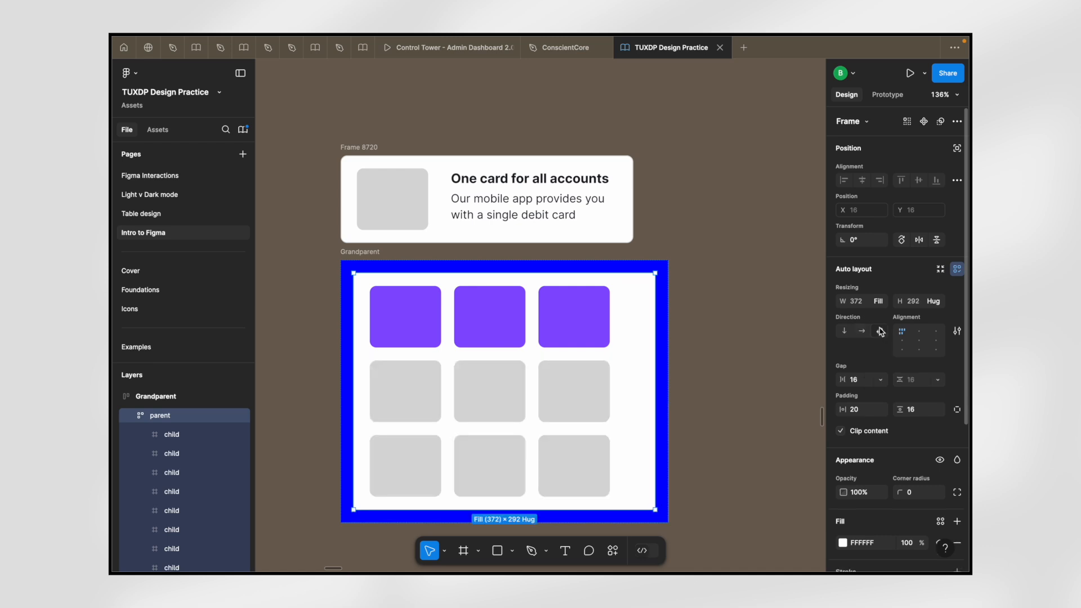
scroll(612, 330, "down", 2)
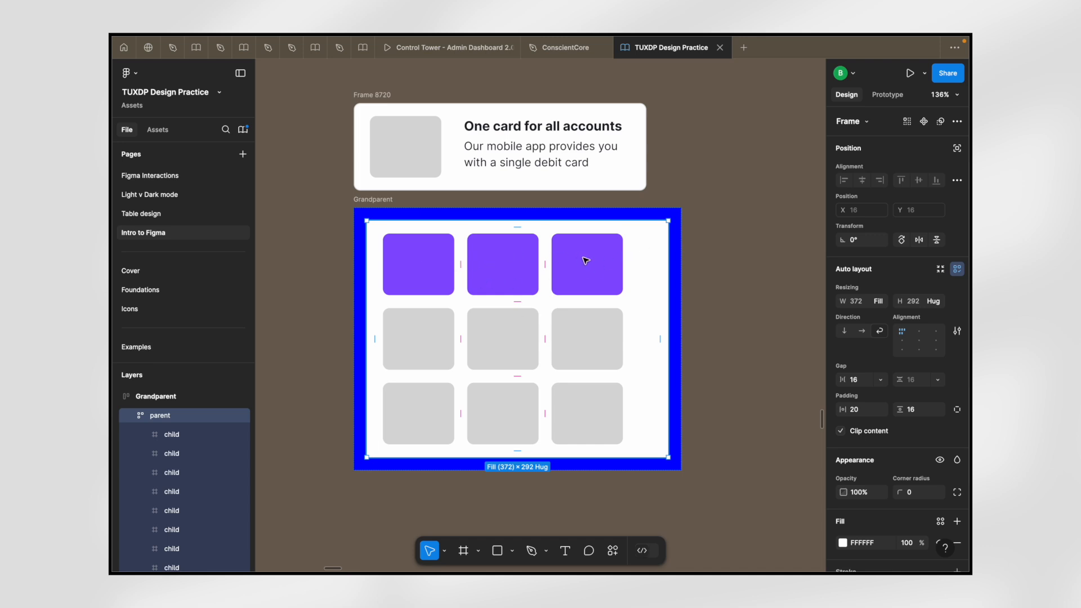
left_click(415, 338)
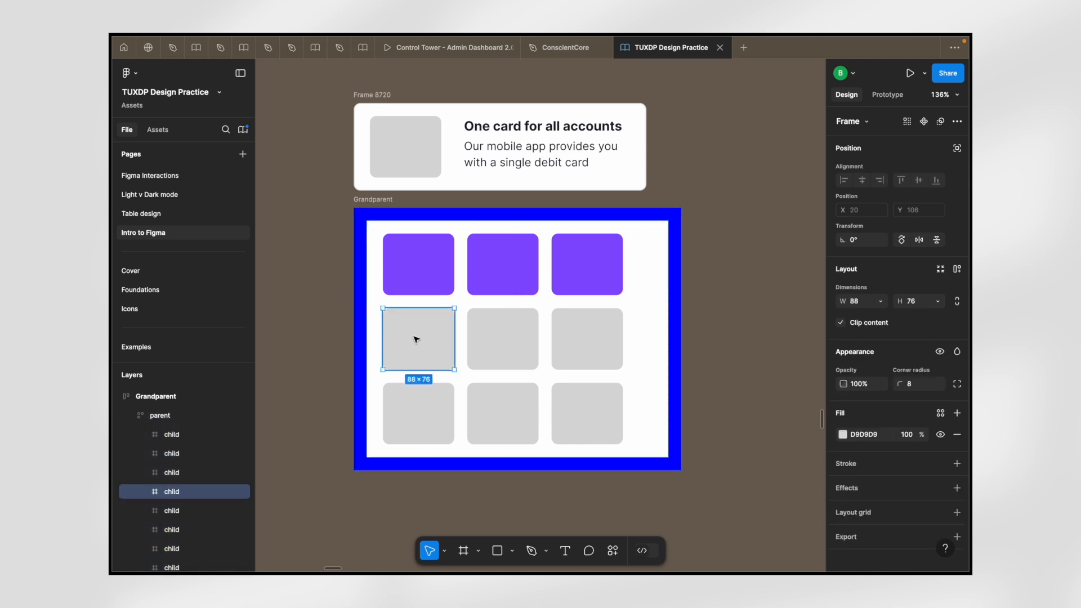
left_click(488, 345)
left_click(590, 340)
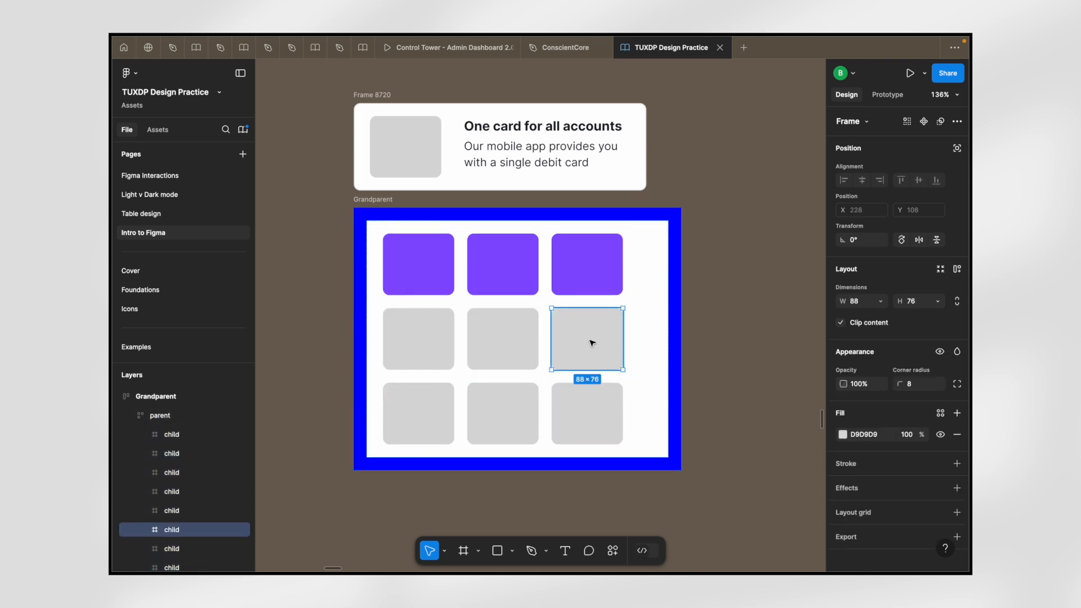
left_click(661, 298)
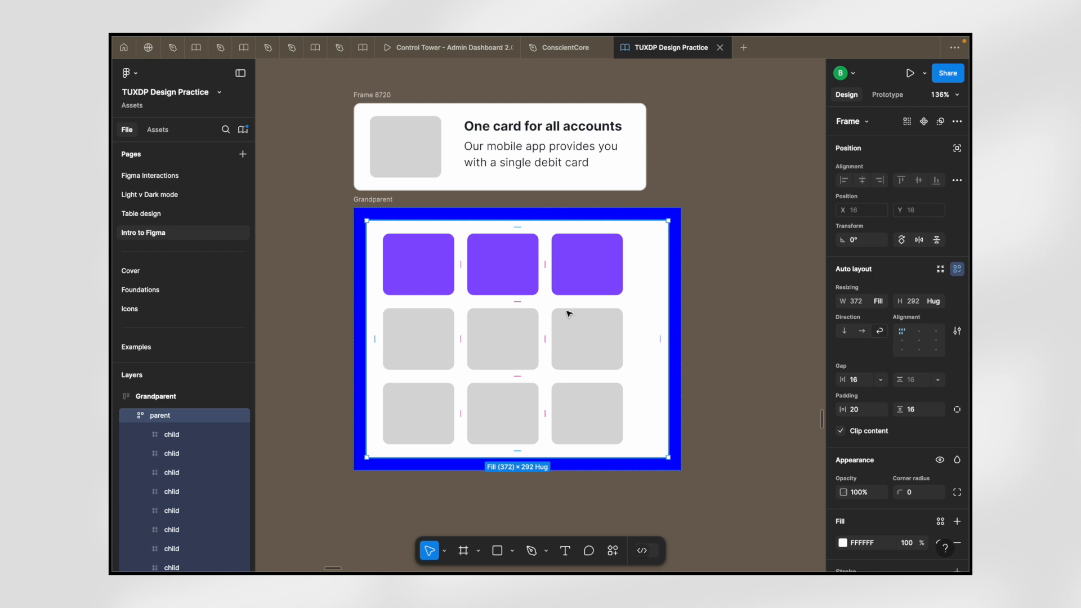
- Duplicate the Grandparent frame and place the copy directly below the original
scroll(568, 306, "down", 5)
scroll(567, 307, "up", 4)
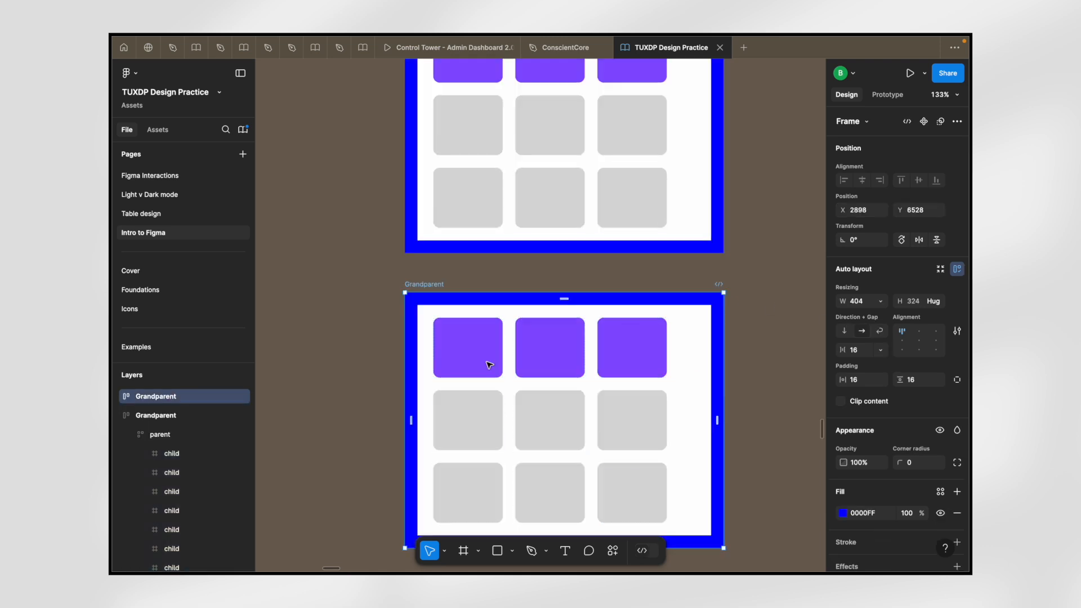
scroll(514, 313, "down", 1)
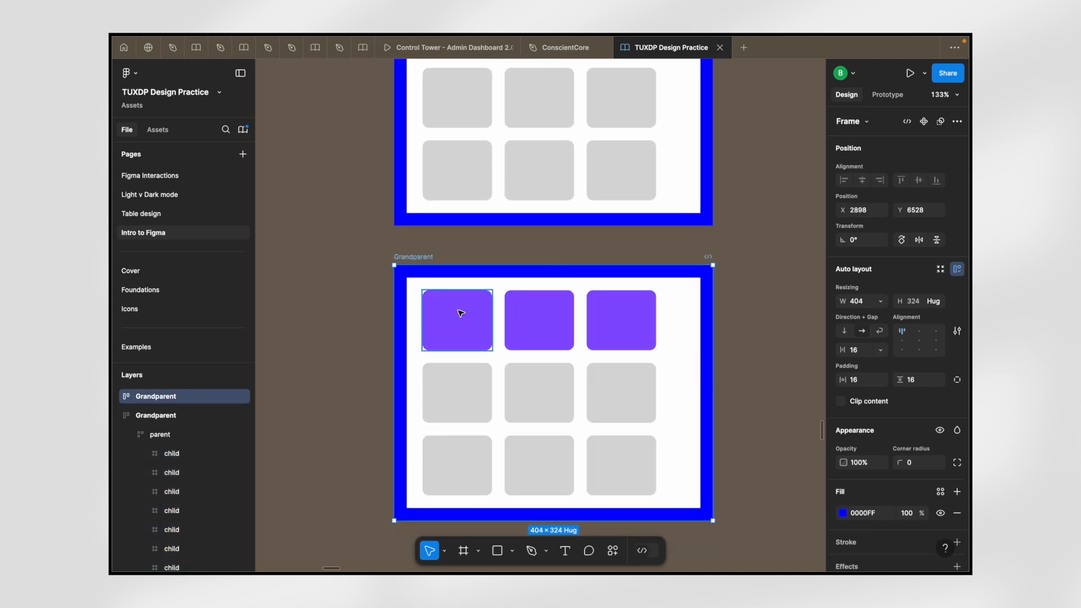
- Delete the six gray child frames from the lower Grandparent frame, keeping the three purple ones
left_click(466, 379)
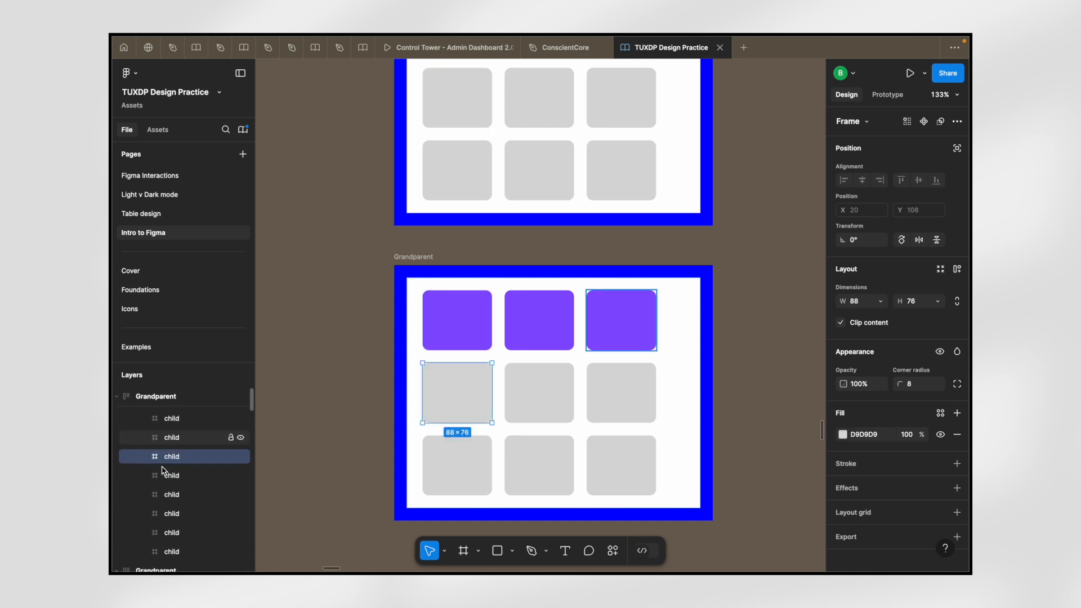
left_click(172, 512, "shift")
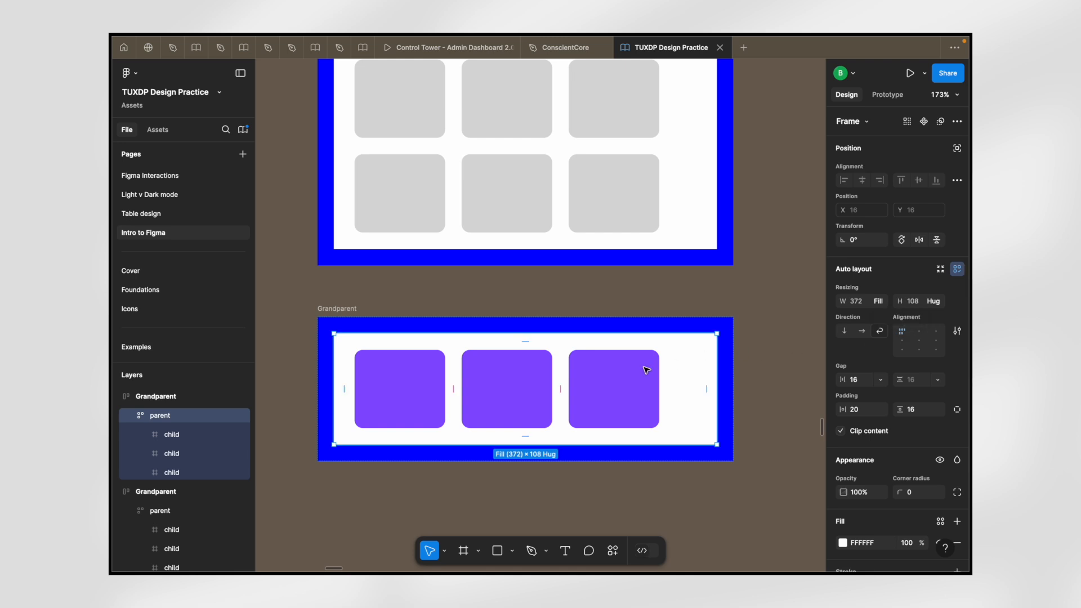
scroll(646, 370, "down", 3)
scroll(647, 370, "up", 4)
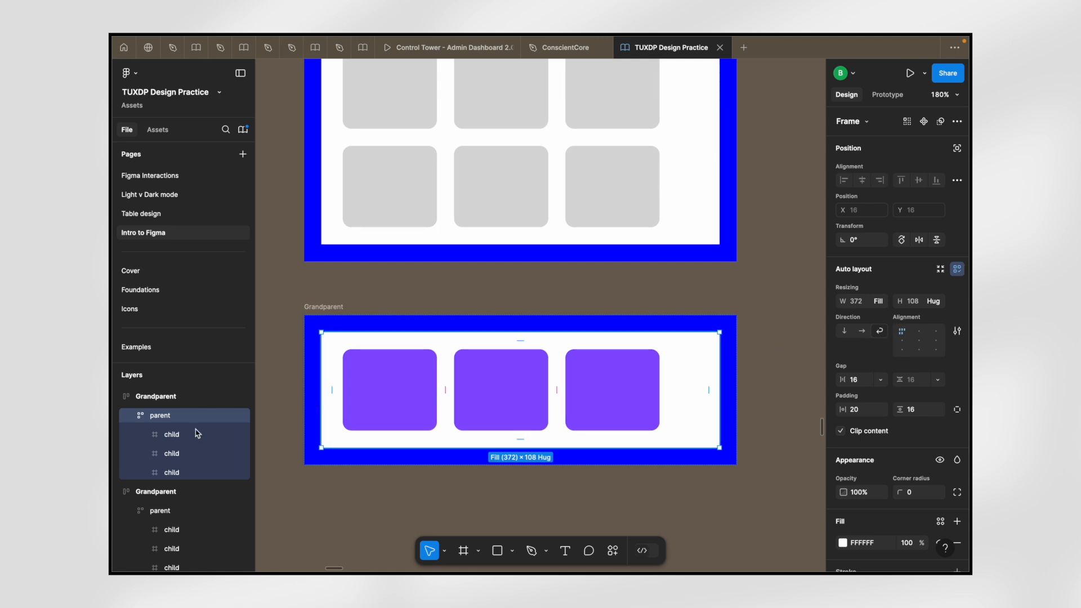
- Set the lower Grandparent frame's auto layout alignment to center
left_click(331, 308)
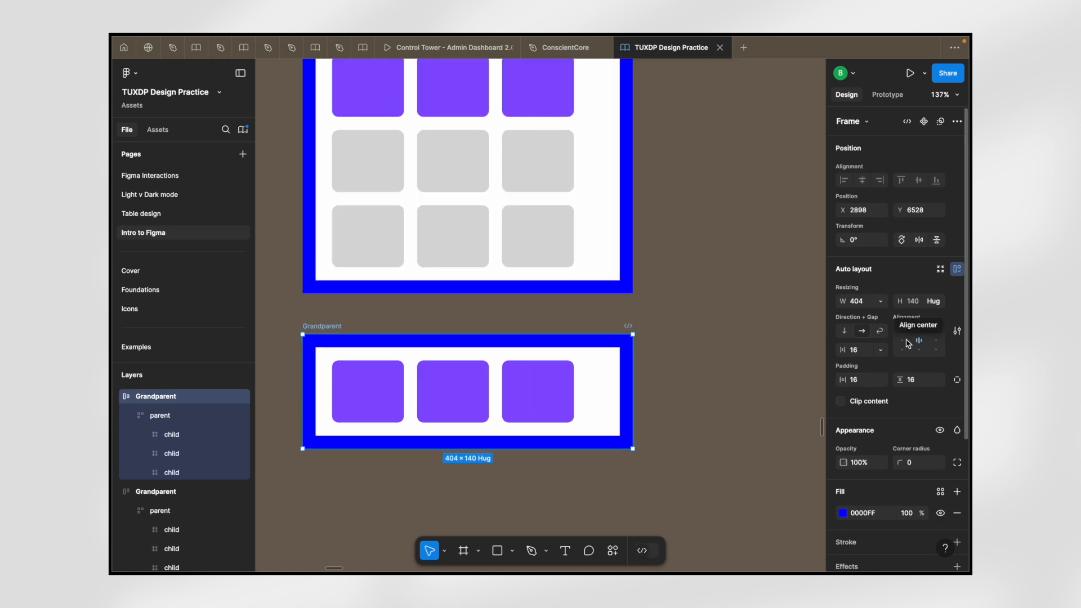
left_click(919, 340)
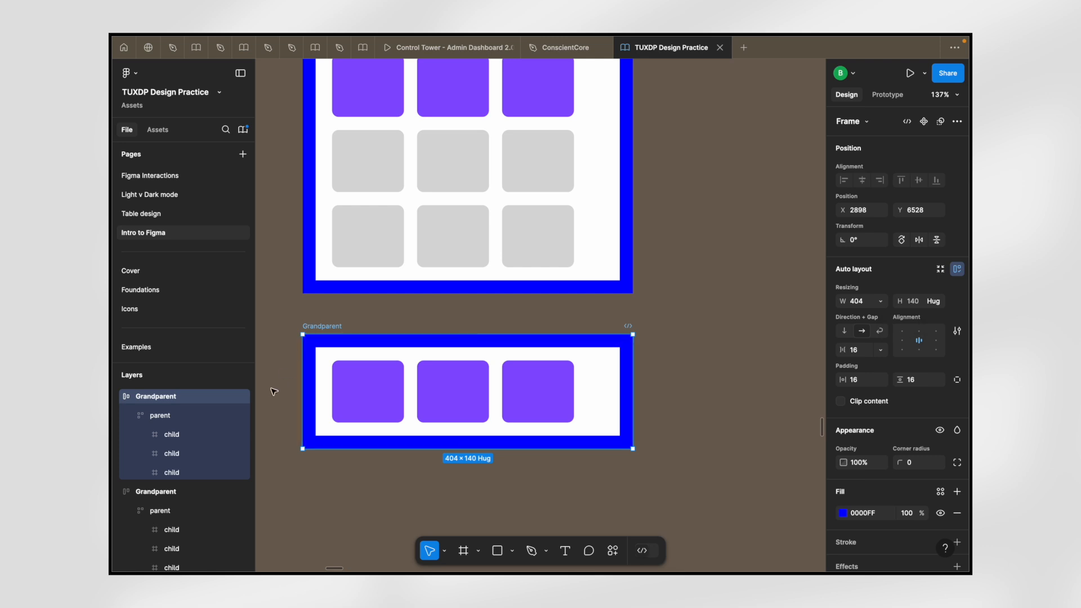
left_click(187, 416)
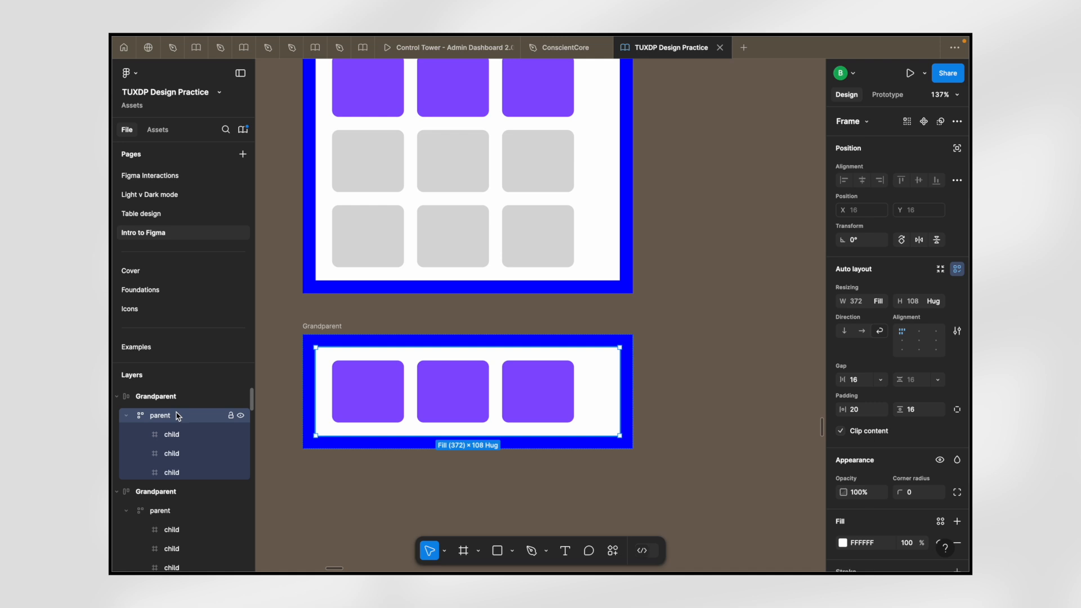
- Enlarge the lower Grandparent frame to about 739 × 352
left_click(172, 396)
scroll(411, 344, "down", 3)
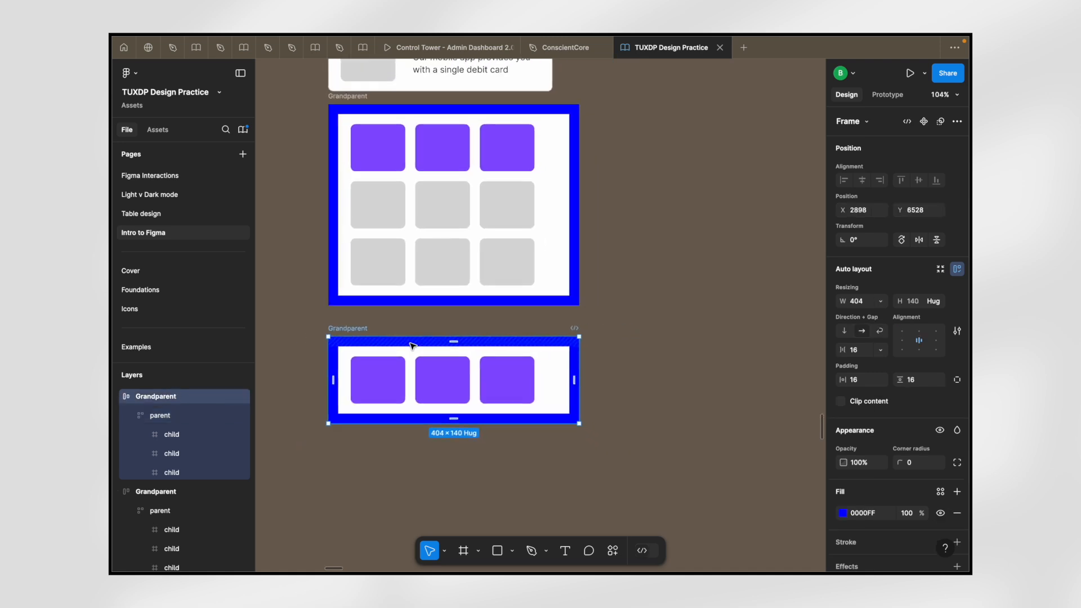
left_click_drag(582, 425, 788, 554)
scroll(603, 460, "down", 5)
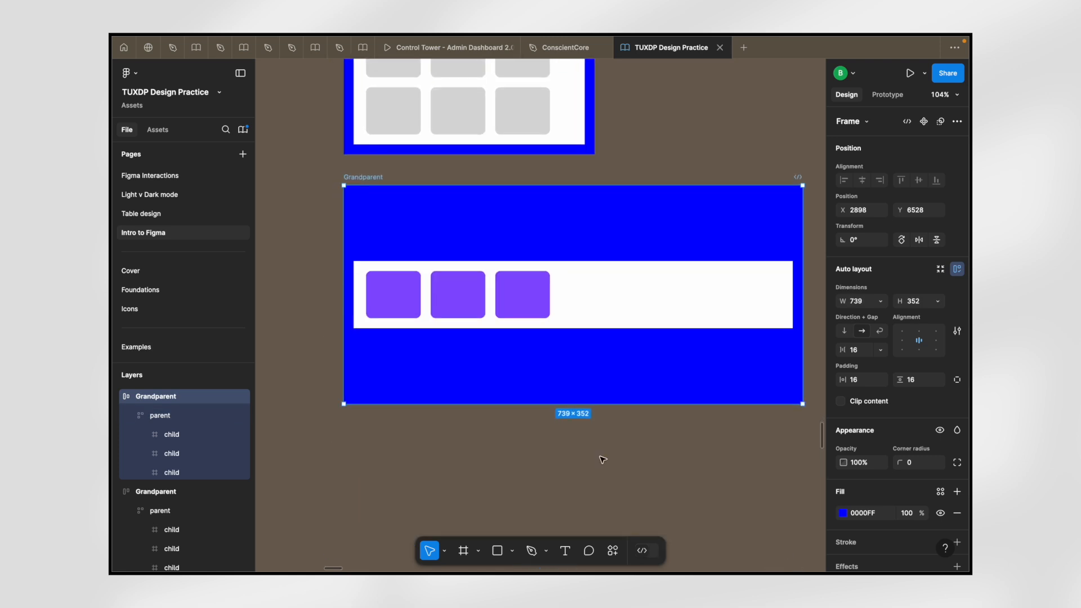
- Set the horizontal resizing of the parent frame inside the lower Grandparent to hug contents
left_click(601, 325)
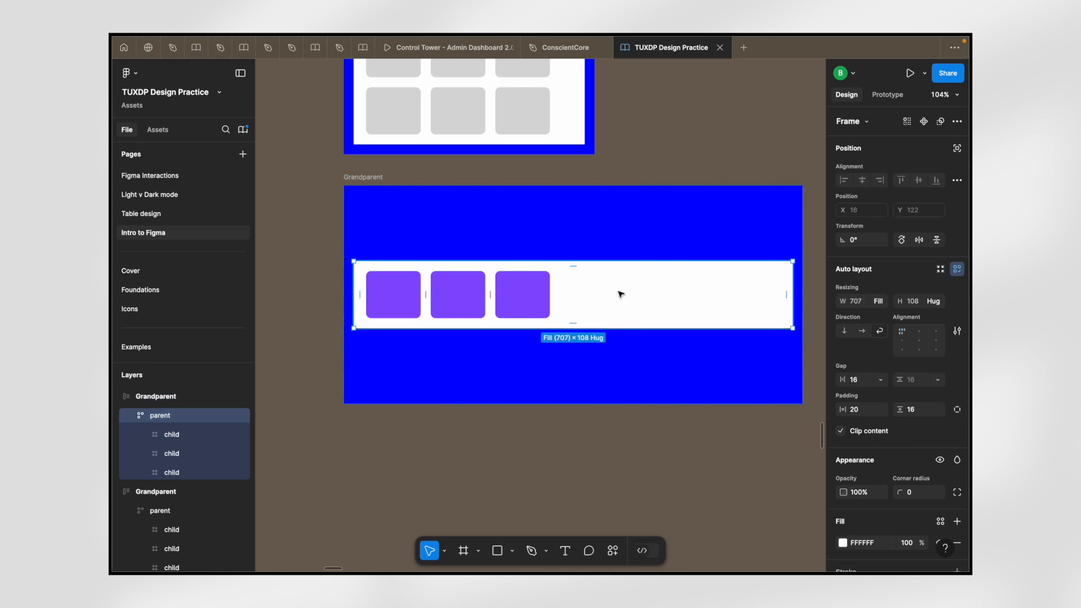
left_click(882, 304)
left_click(878, 286)
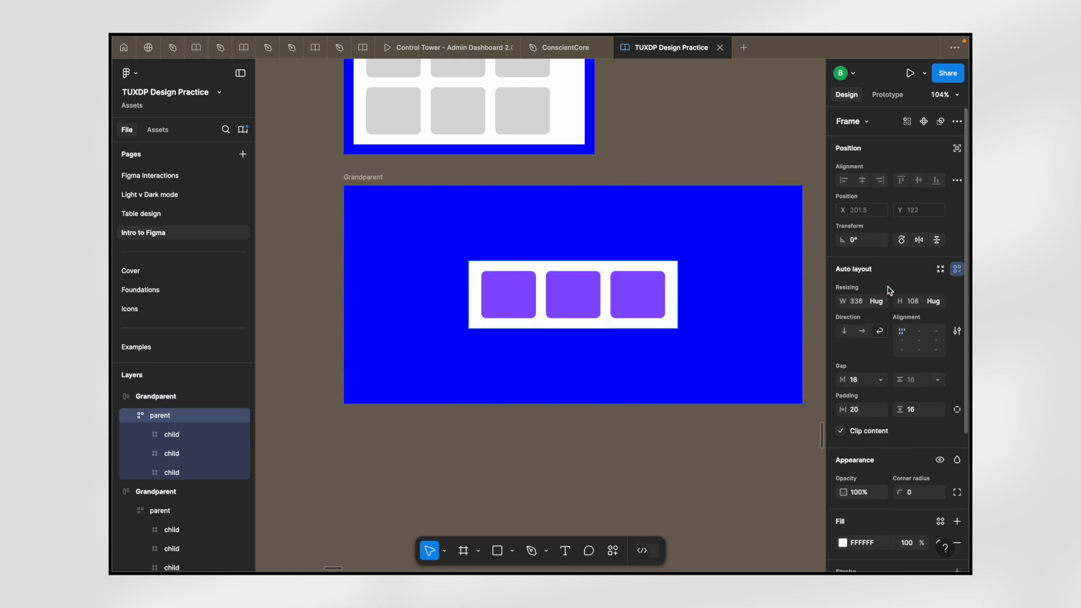
- Enlarge the lower Grandparent frame to about 931 × 709
left_click(720, 223)
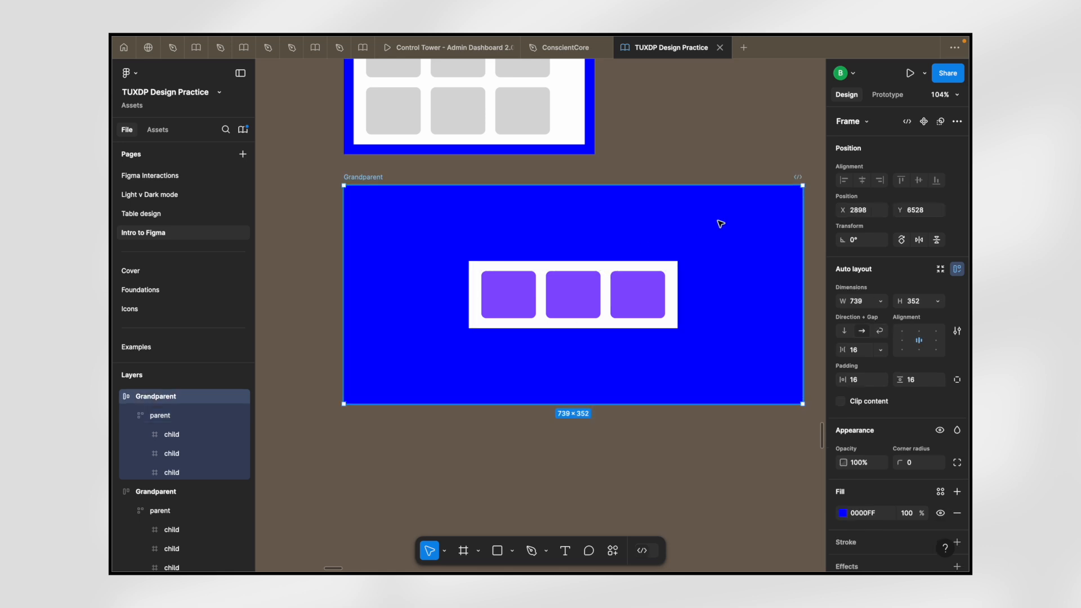
left_click_drag(803, 404, 793, 491)
scroll(792, 490, "down", 5)
scroll(793, 490, "right", 2)
left_click(647, 401)
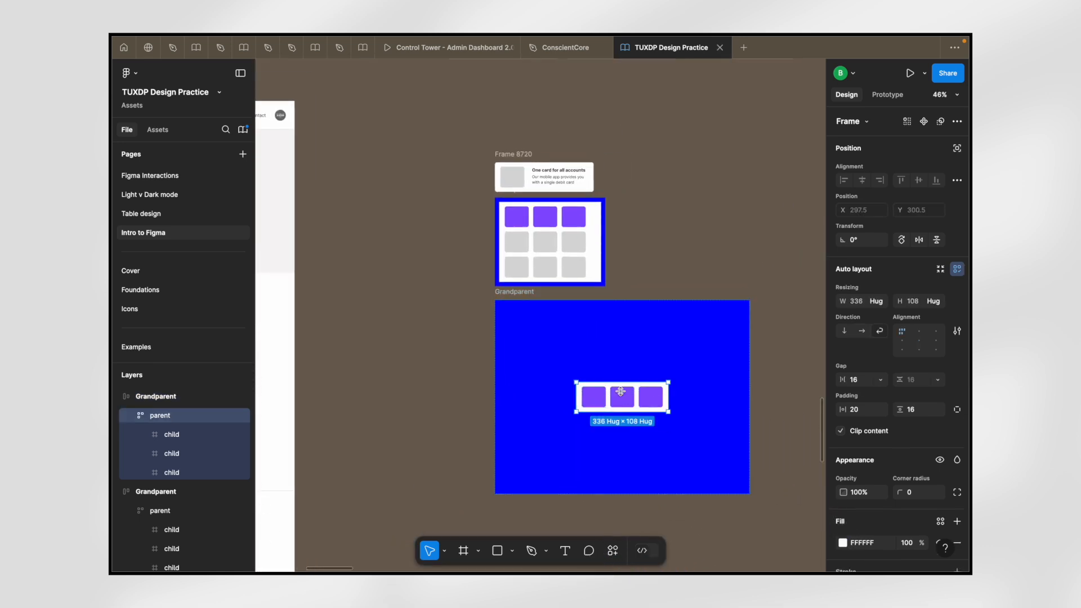
scroll(624, 394, "up", 5)
key("Escape")
scroll(635, 277, "down", 5)
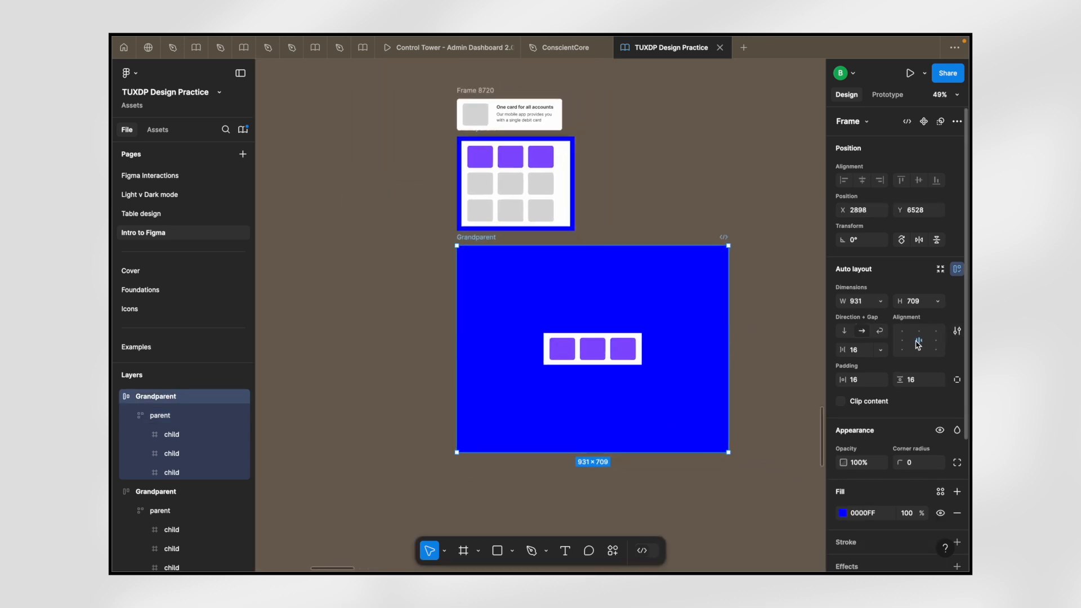
- Try top center, bottom center, left and right alignment on the lower Grandparent frame, finishing with top left
left_click(612, 338)
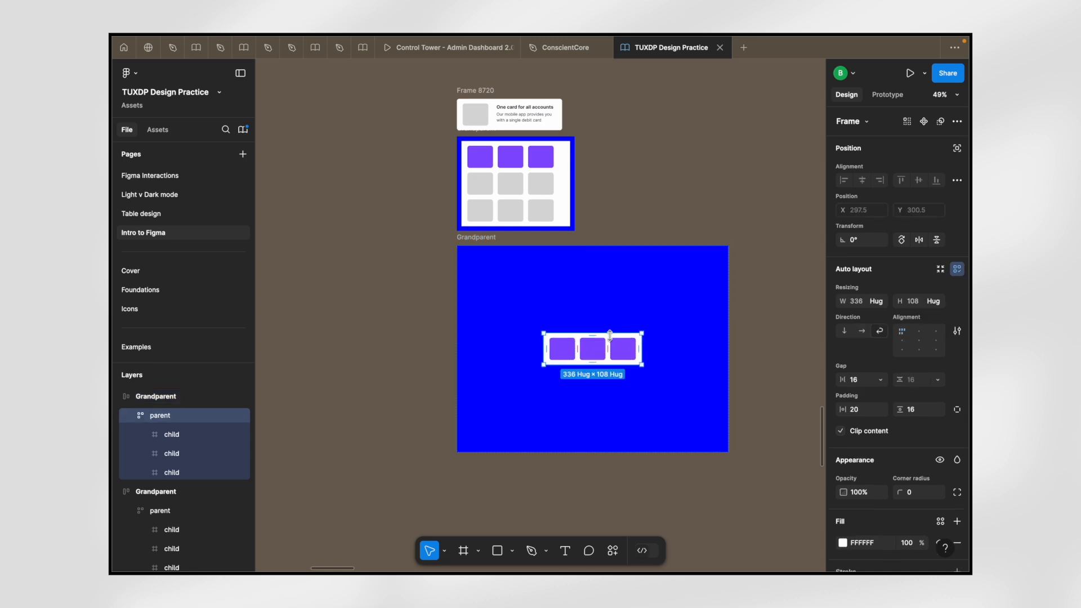
left_click(594, 298)
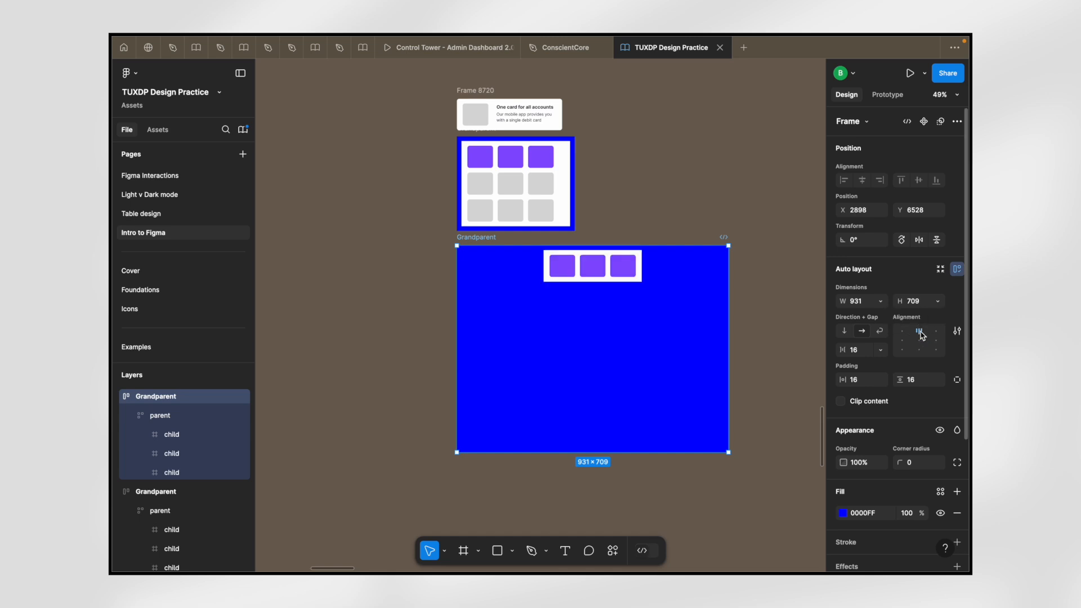
left_click(920, 351)
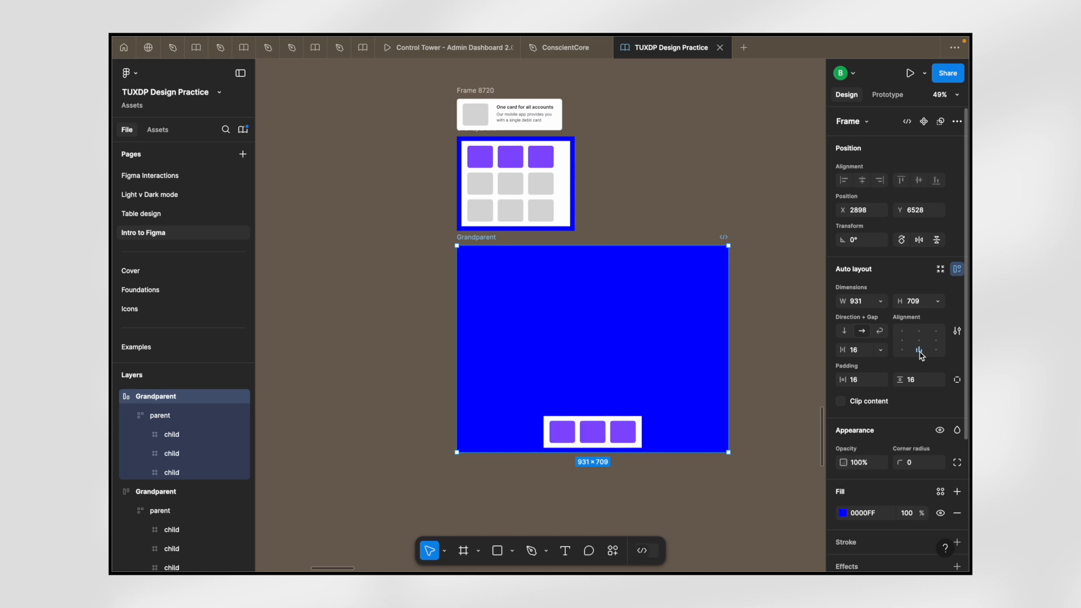
left_click(902, 341)
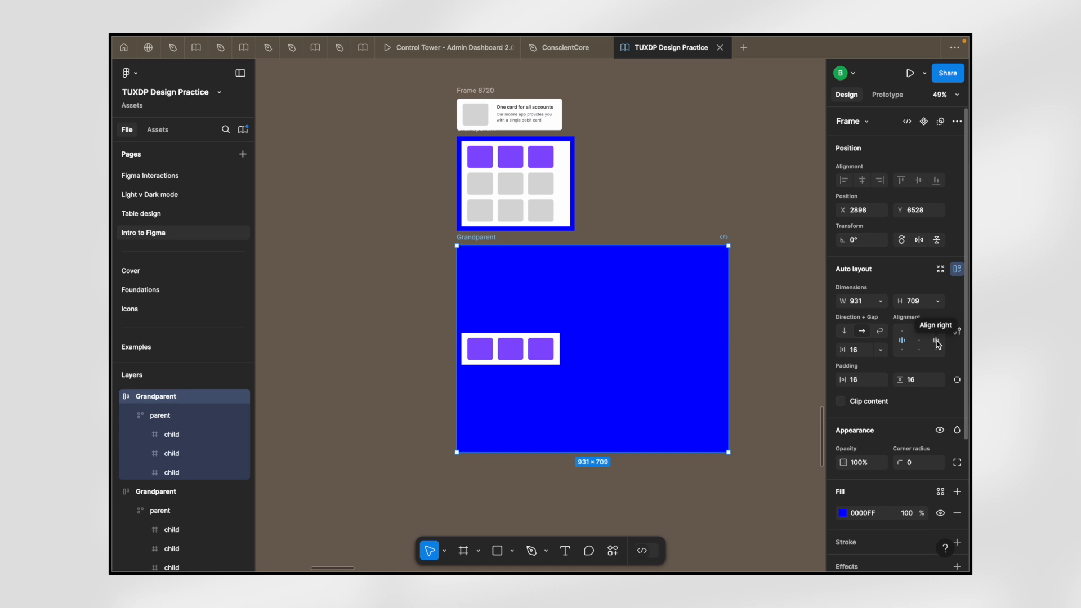
left_click(937, 341)
left_click(902, 332)
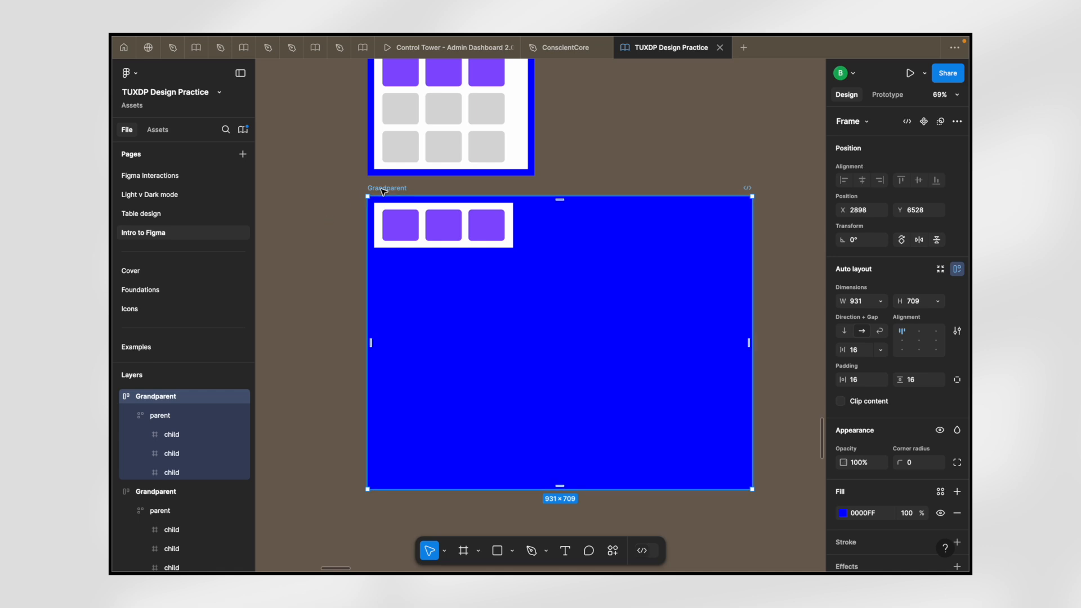
- Duplicate the parent frame inside the lower Grandparent and set the Grandparent's horizontal gap to 40
left_click(431, 217)
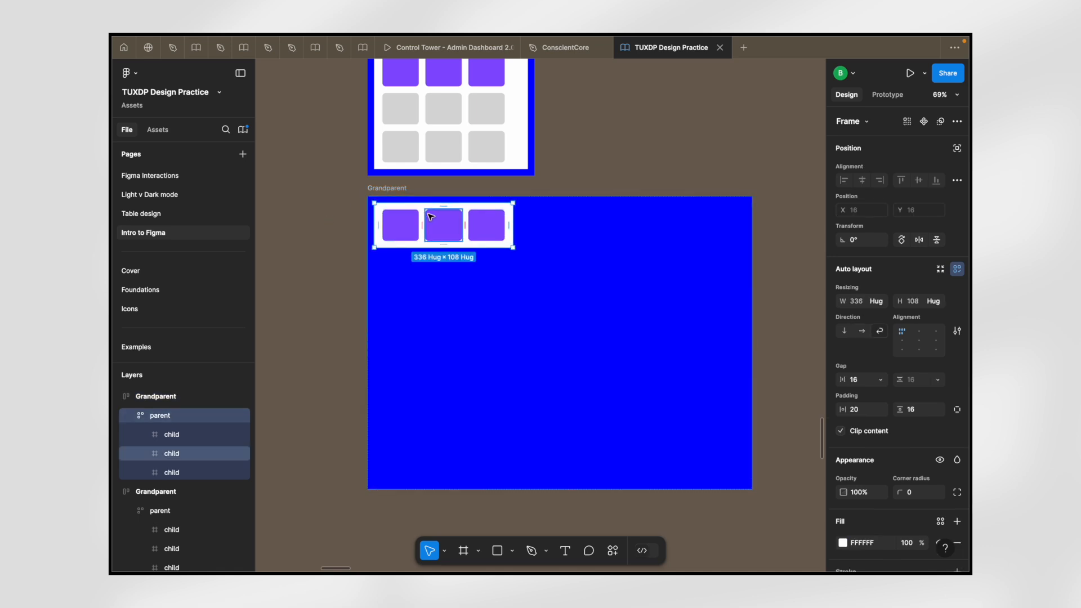
key("ctrl+d")
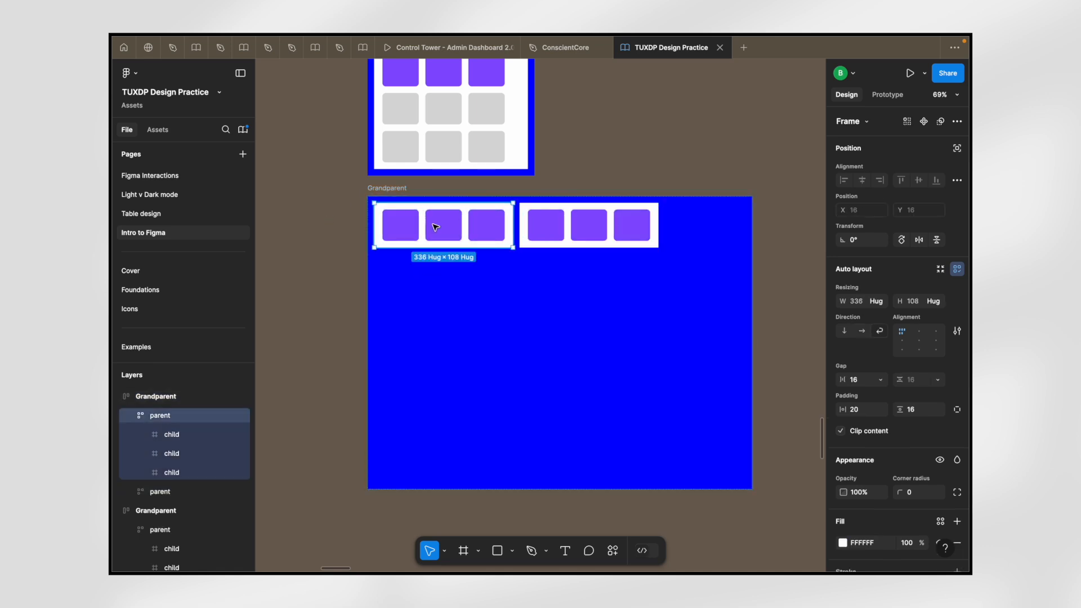
left_click(404, 189)
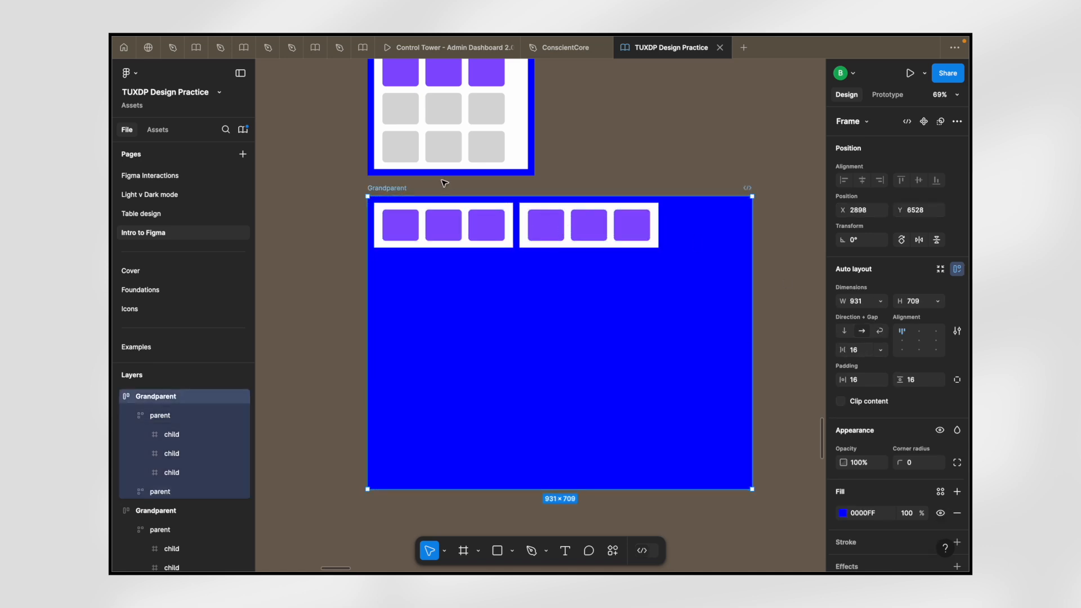
left_click(859, 352)
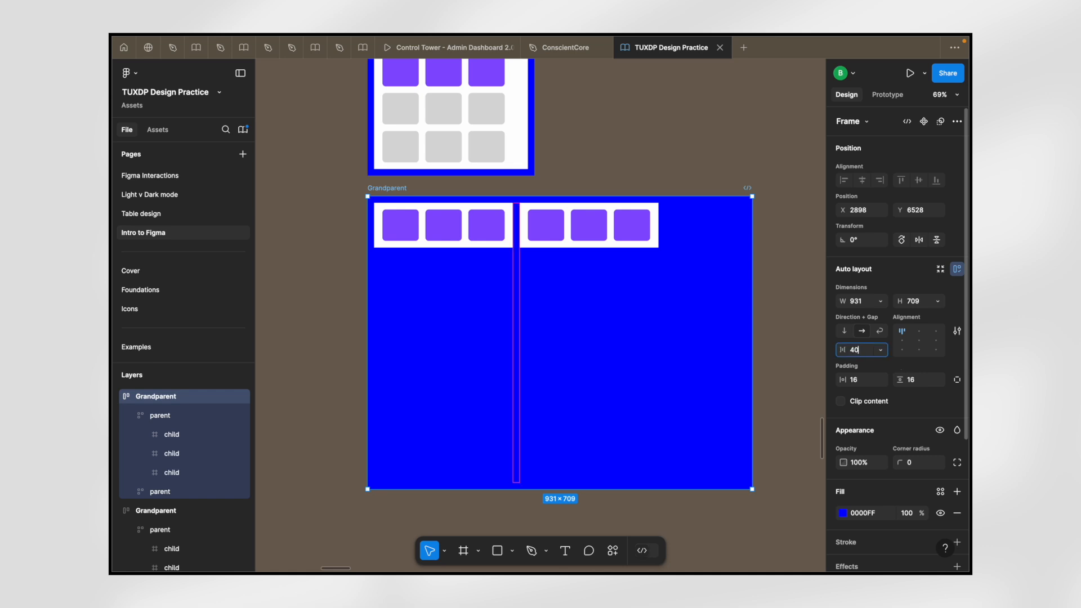
type("40")
key("Return")
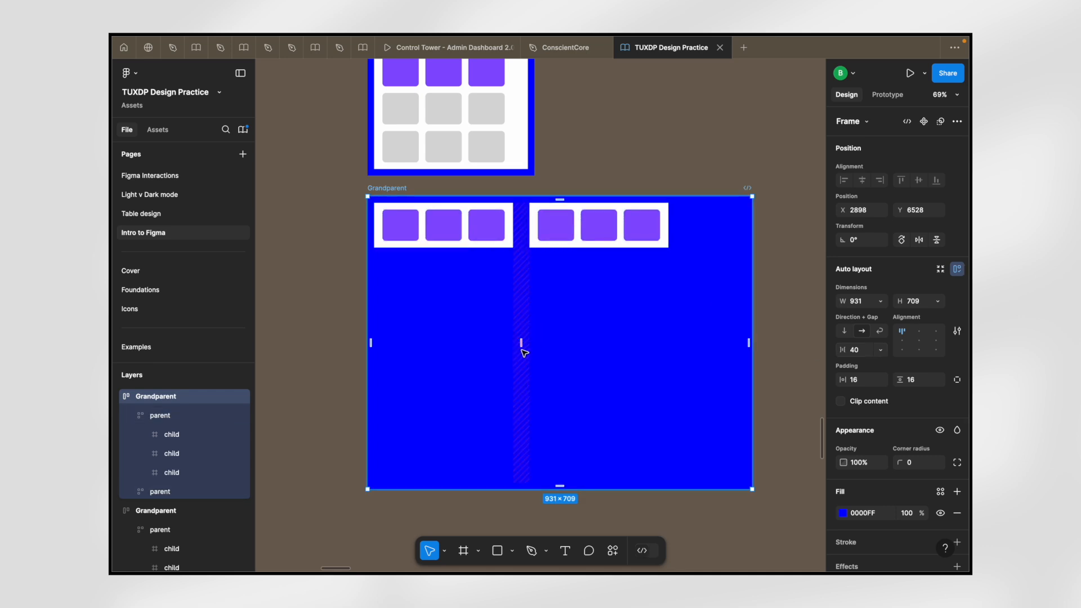
- Widen the gap between the two parent frames freehand to about 88, and finally set it to 64
mouse_move(521, 348)
left_mouse_down()
mouse_move(555, 347)
mouse_move(514, 345)
mouse_move(531, 343)
left_mouse_up()
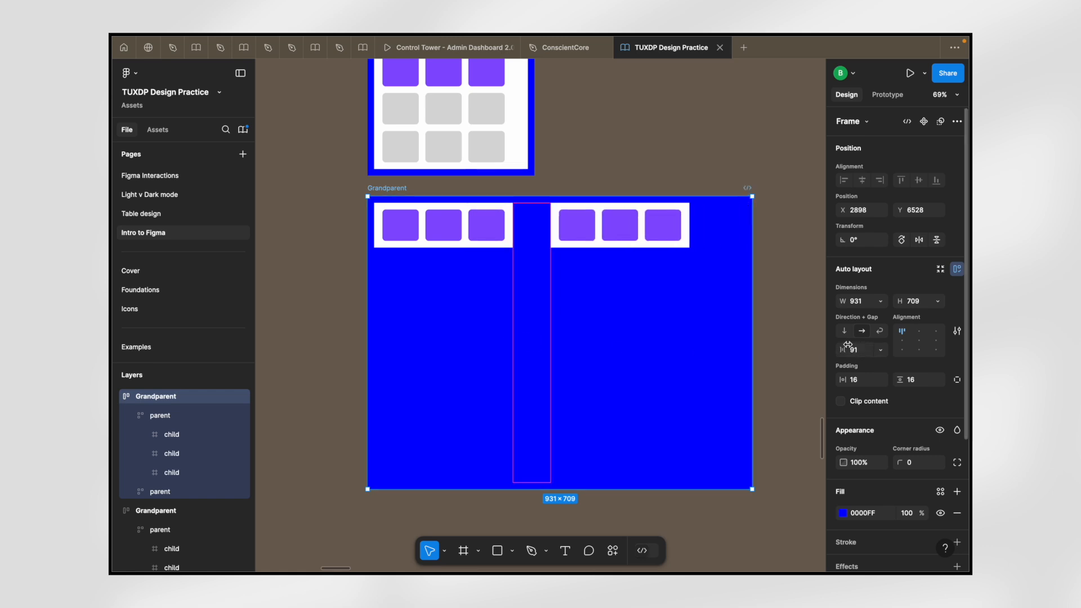
mouse_move(533, 344)
left_mouse_down()
mouse_move(550, 343)
mouse_move(517, 344)
mouse_move(546, 343)
mouse_move(532, 343)
left_mouse_up()
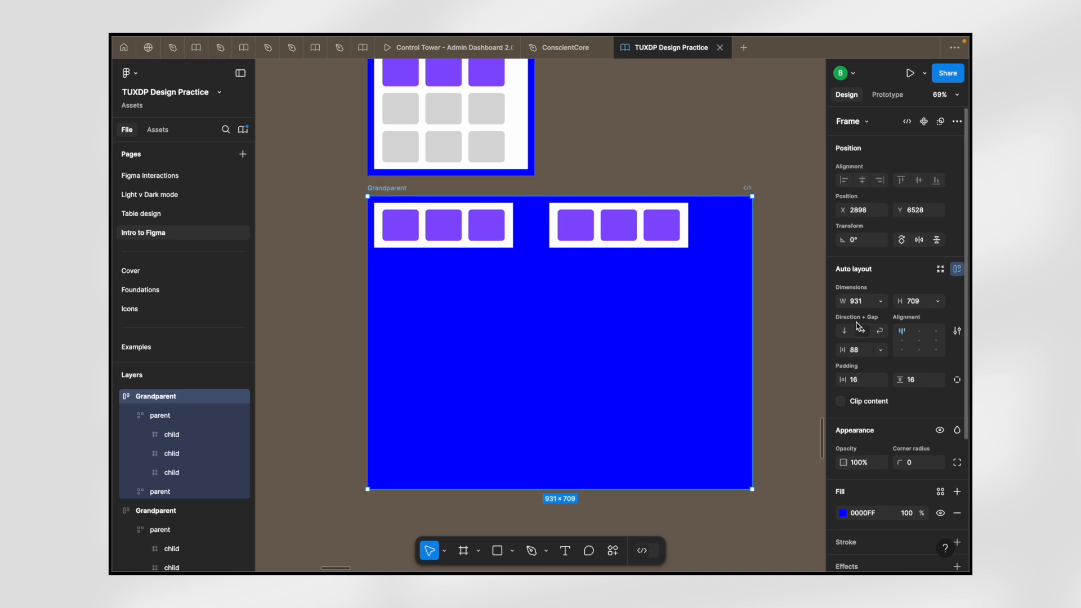
left_click(855, 350)
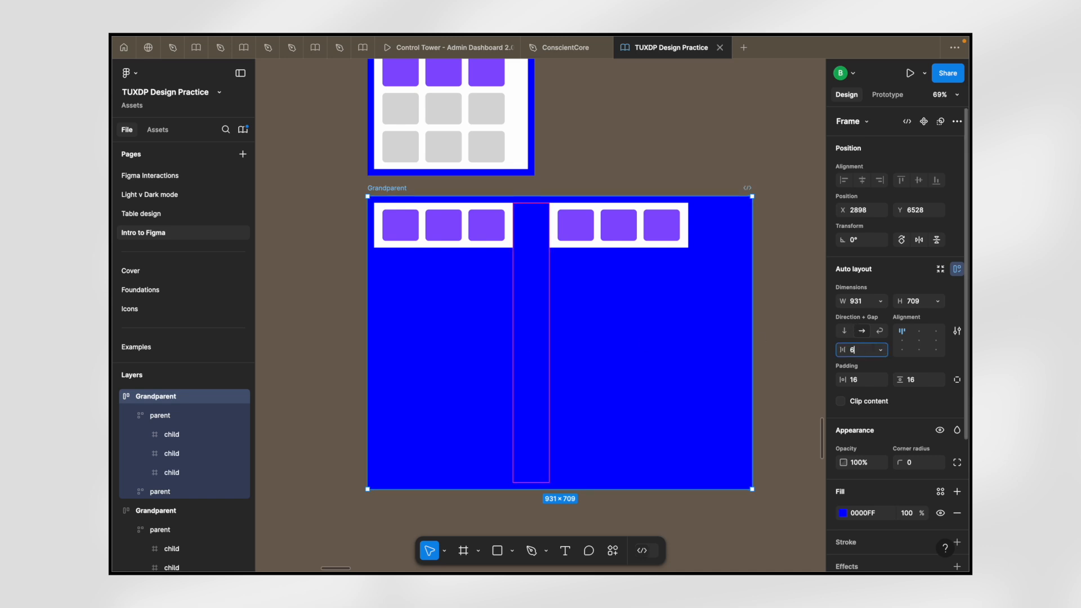
type("64")
key("Return")
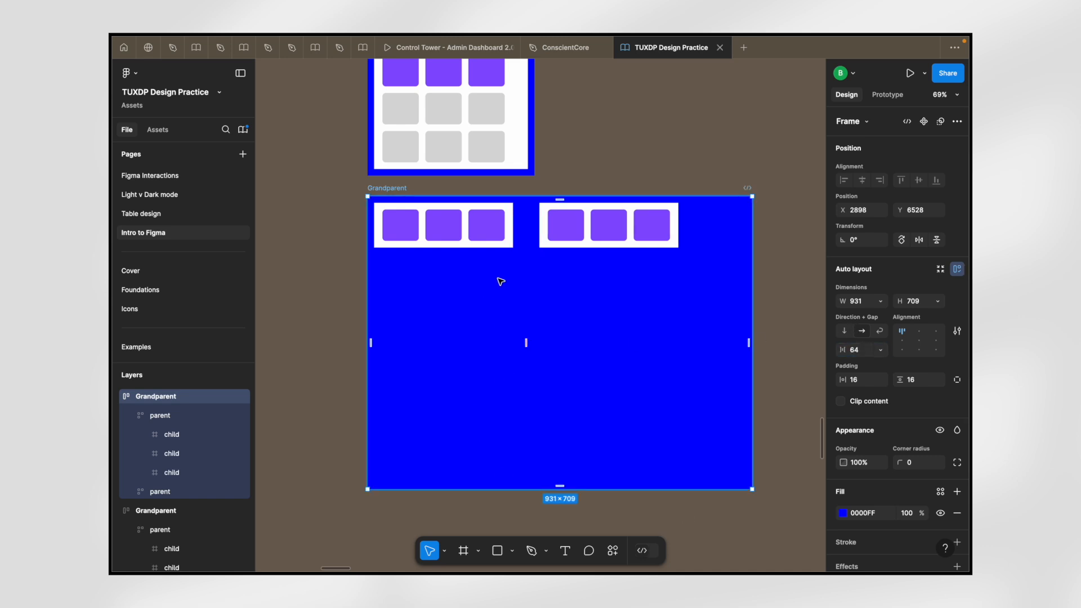
- Change the lower Grandparent frame's auto layout to vertical and increase its gap to 112
scroll(603, 301, "down", 1)
scroll(602, 301, "left", 1)
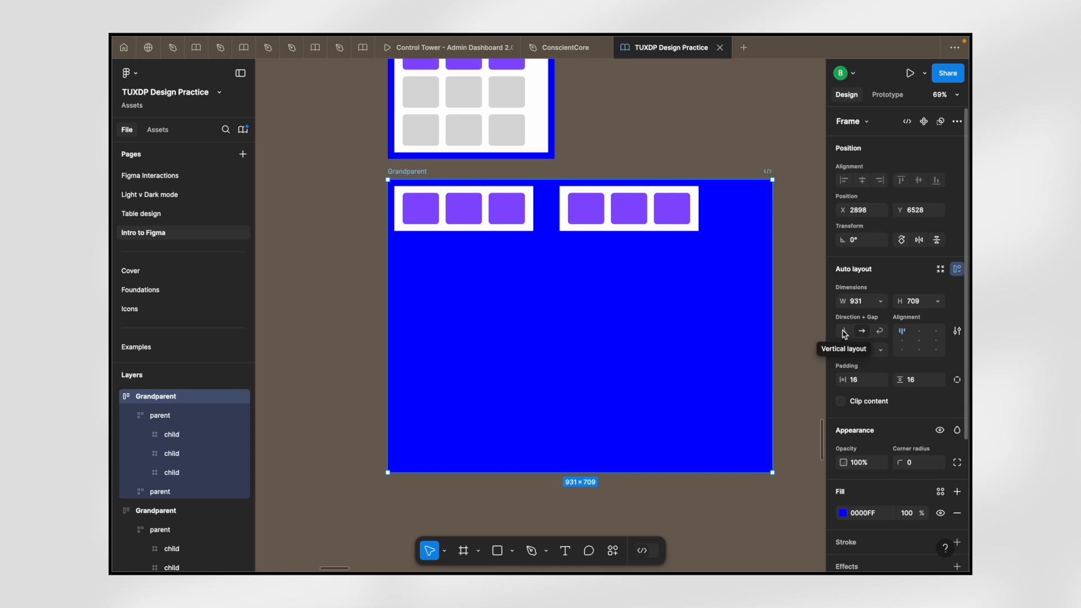
left_click(845, 332)
left_click(861, 354)
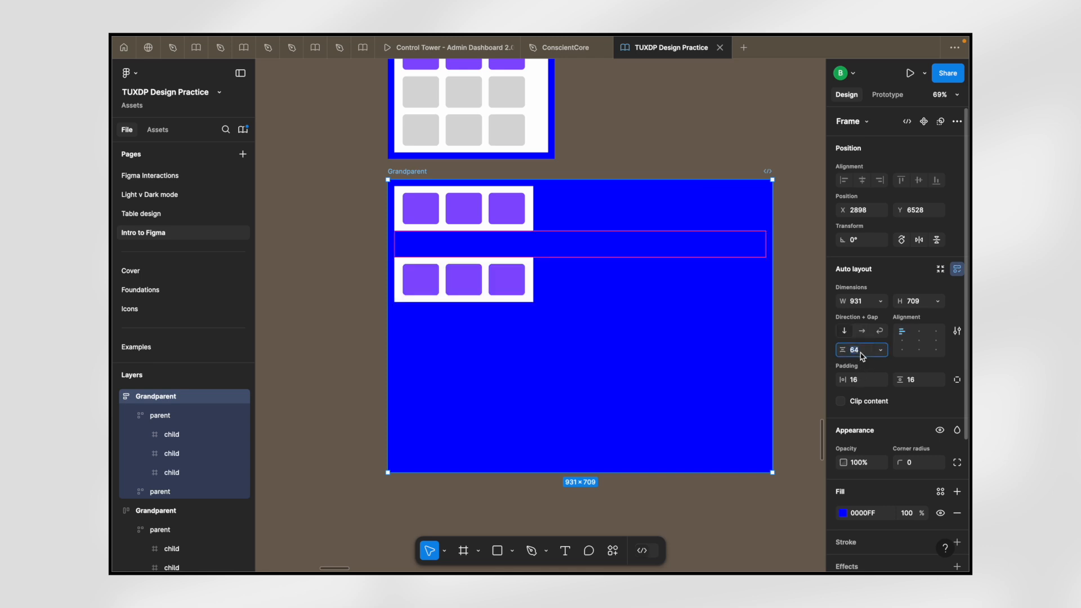
type("80")
key("Return")
key("shift+Up")
key("shift+Up")
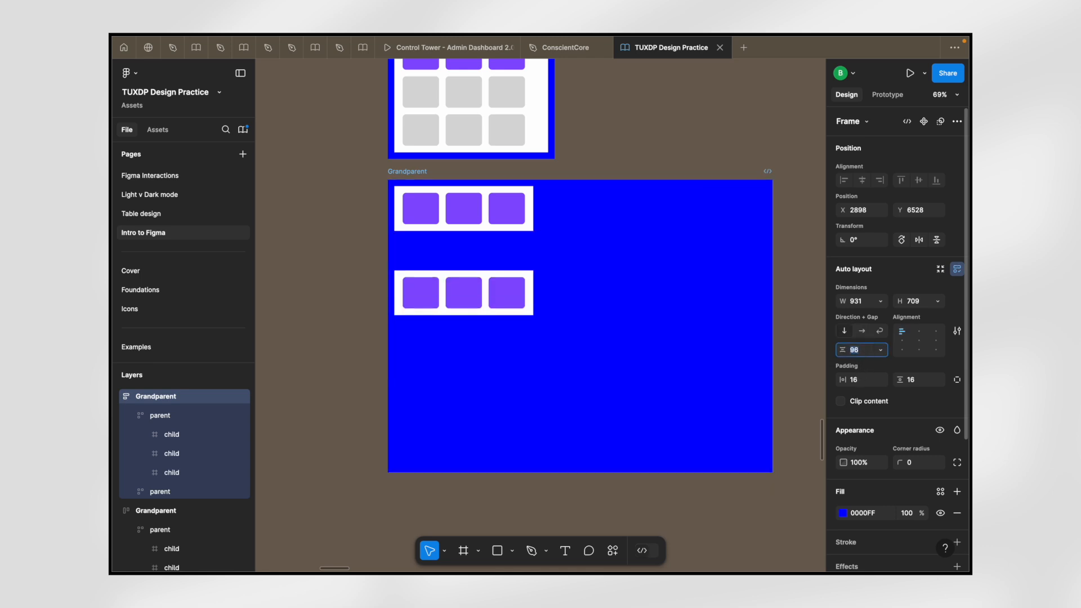
- Set the lower Grandparent frame's auto layout to wrap and select its second parent frame
left_click(880, 332)
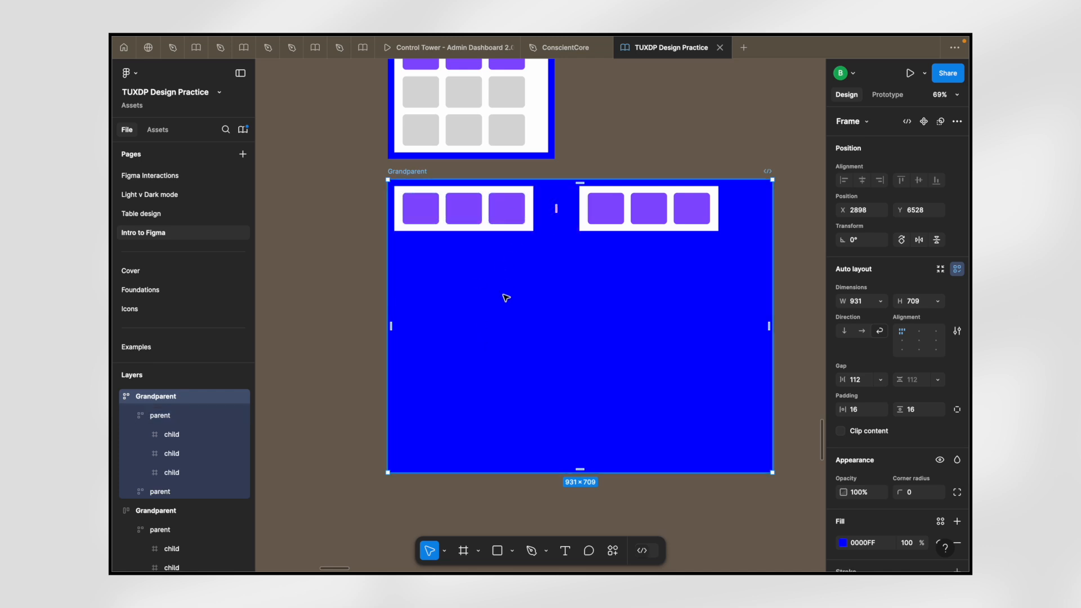
left_click(644, 213)
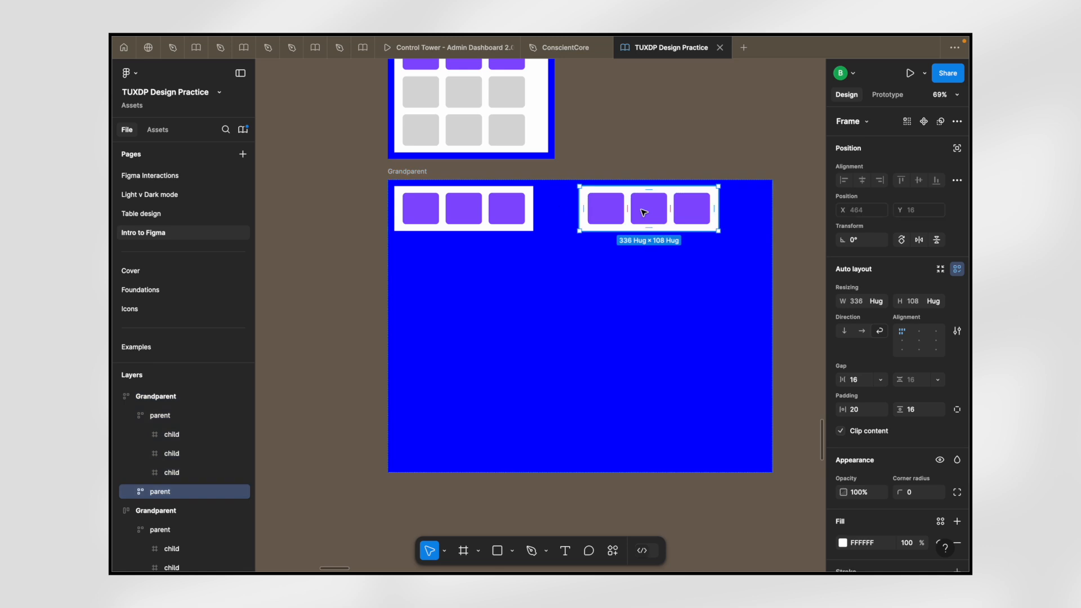
scroll(507, 185, "up", 3)
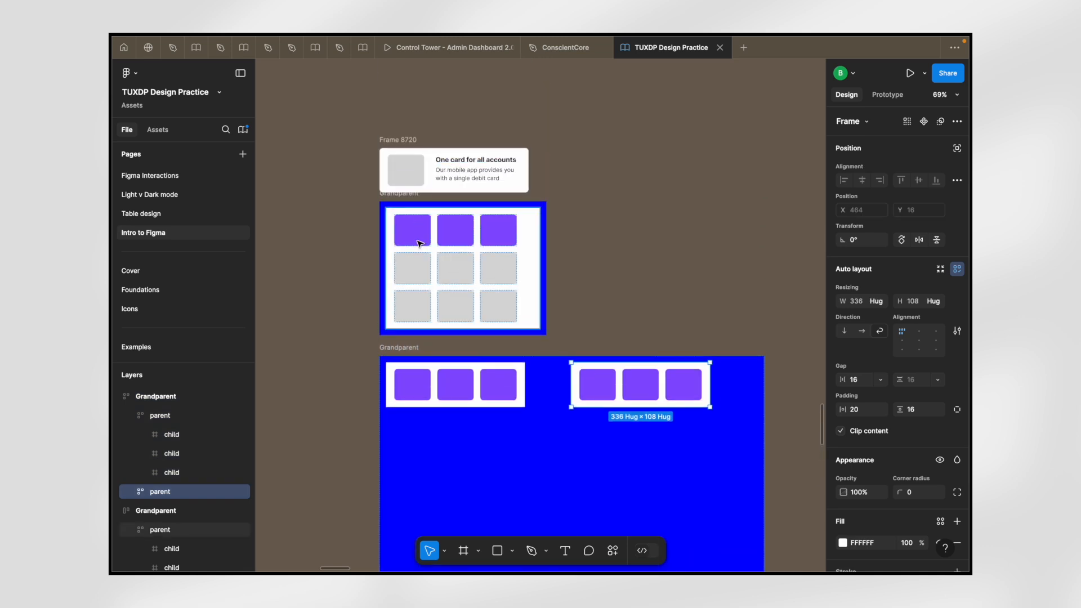
- Set the vertical gap between the wrapped child rows of the upper Grandparent's parent frame to 80
scroll(451, 173, "up", 5, "ctrl")
left_click(451, 172)
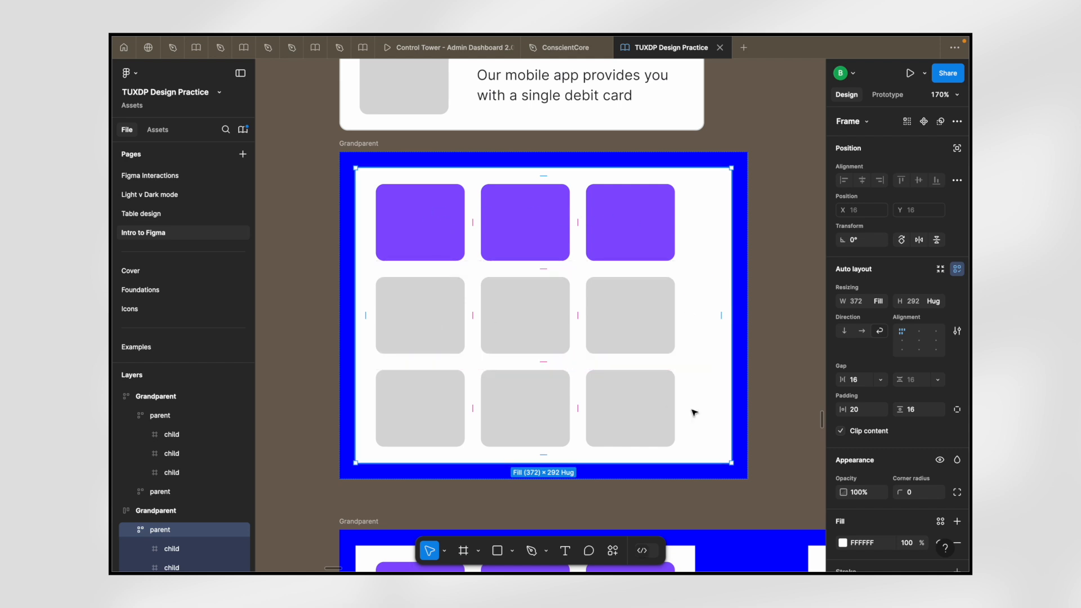
left_click(440, 203)
left_click(478, 174)
left_click(916, 381)
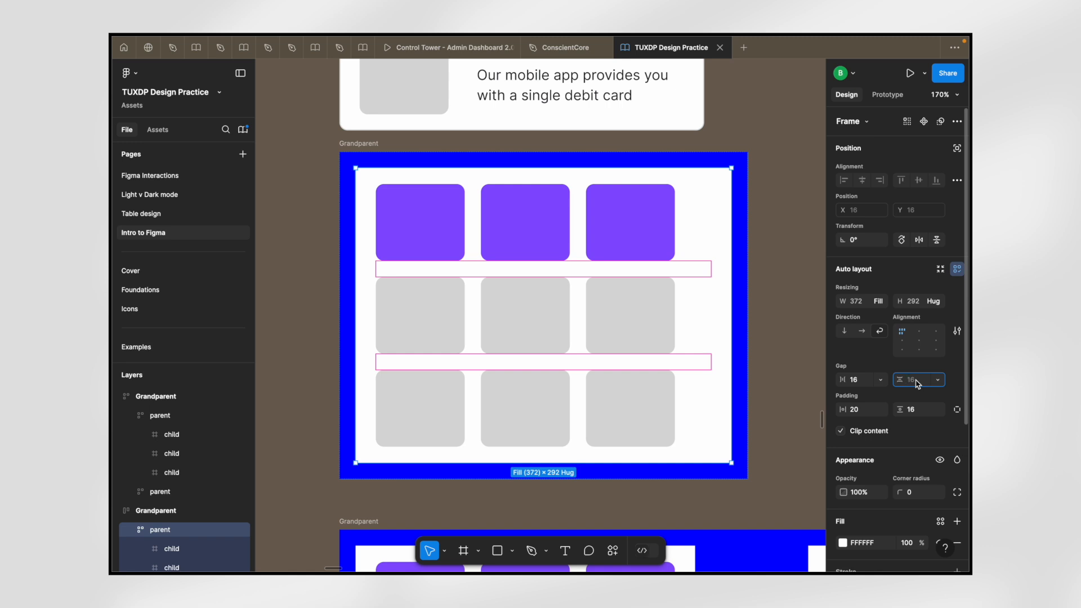
type("2")
key("Return")
scroll(422, 235, "down", 5)
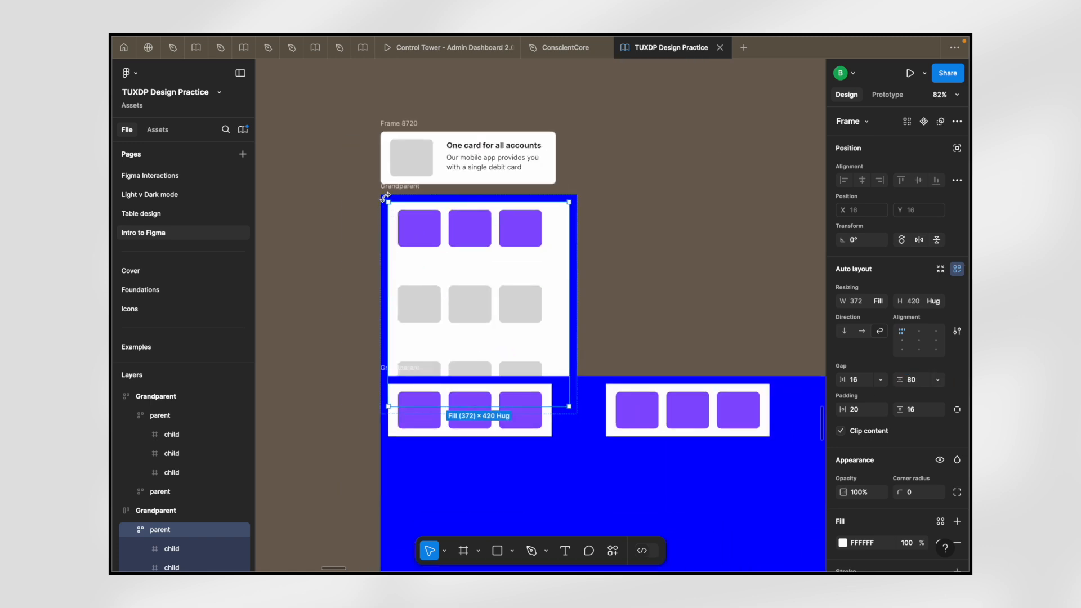
- Move the upper Grandparent frame into the empty canvas area beside the "One card for all accounts" card
left_click_drag(386, 197, 620, 119)
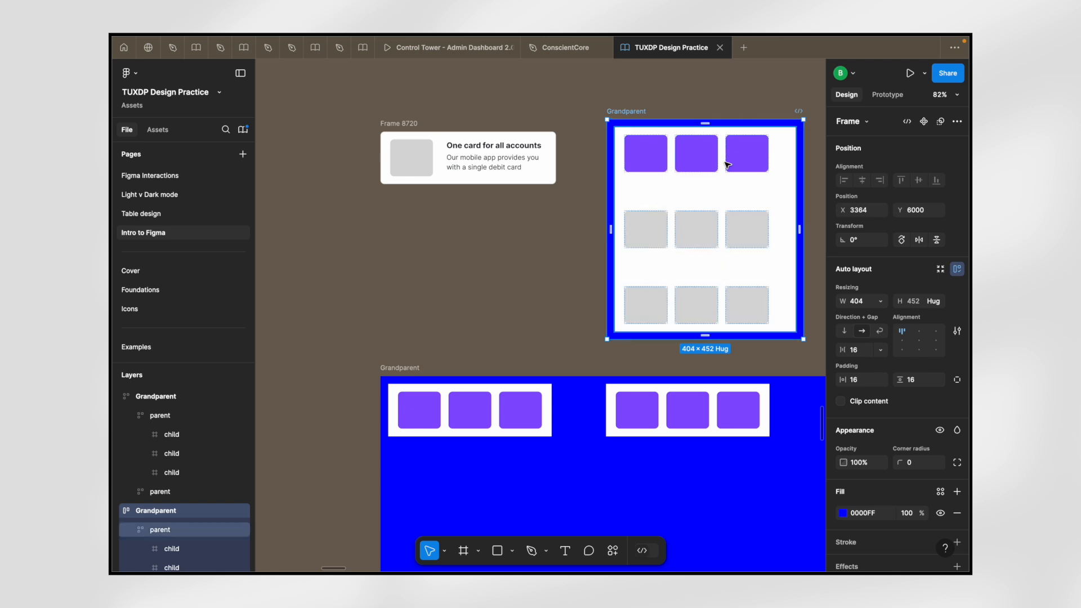
scroll(728, 162, "up", 3)
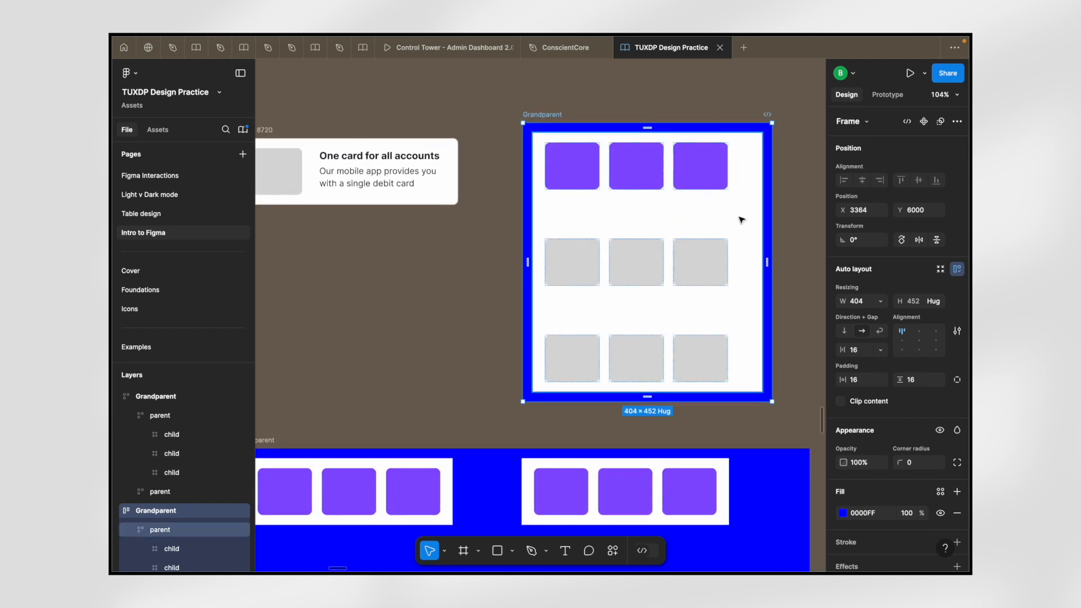
scroll(741, 219, "up", 2)
scroll(741, 220, "down", 3)
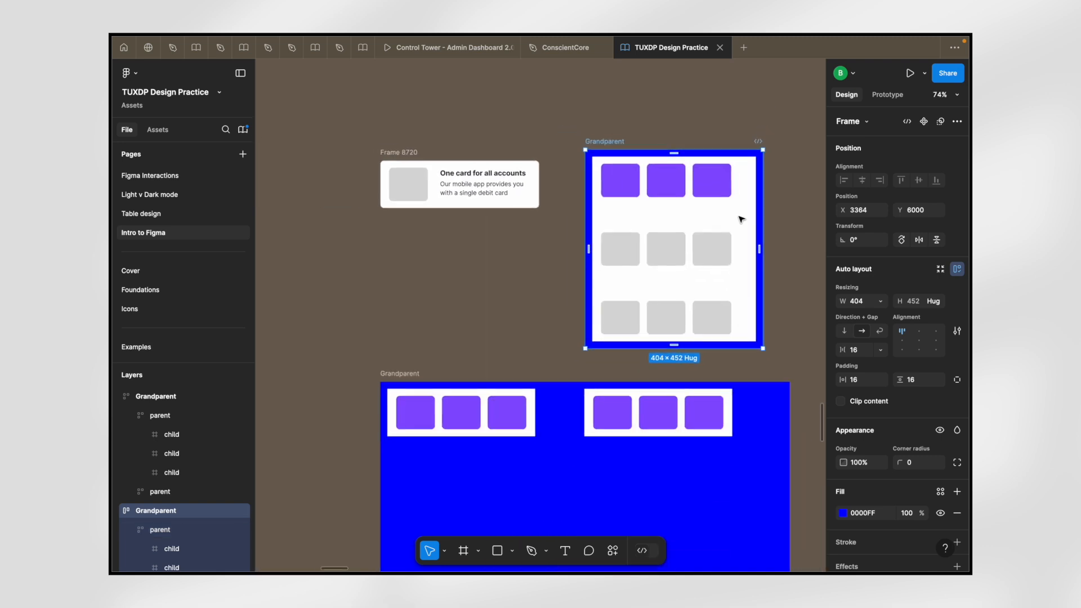
scroll(742, 219, "up", 3)
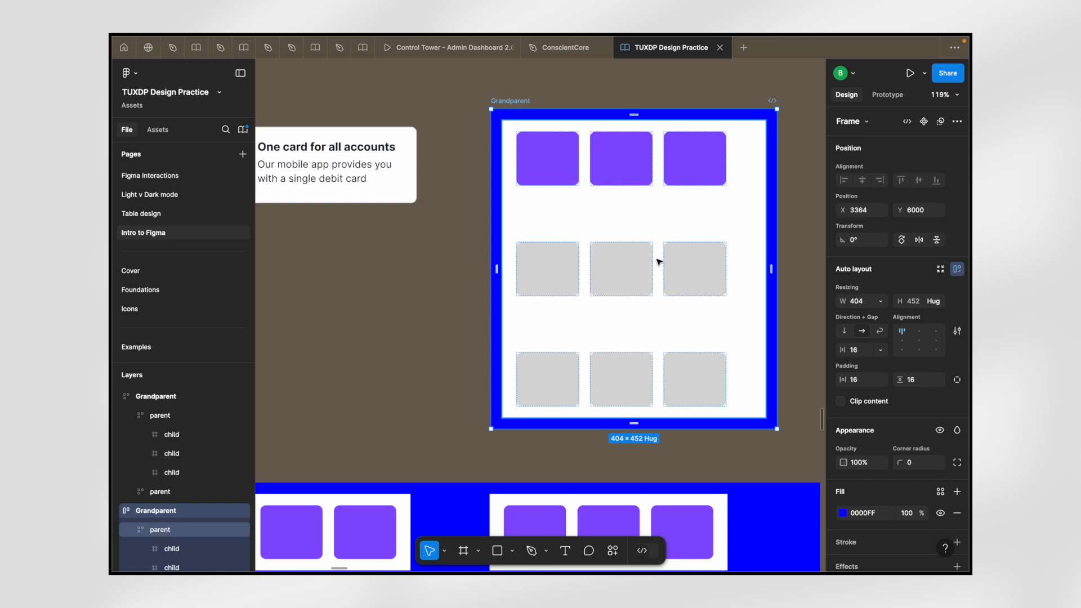
- Set the lower Grandparent frame's horizontal padding to 40 and its vertical padding to 80
scroll(659, 263, "down", 5)
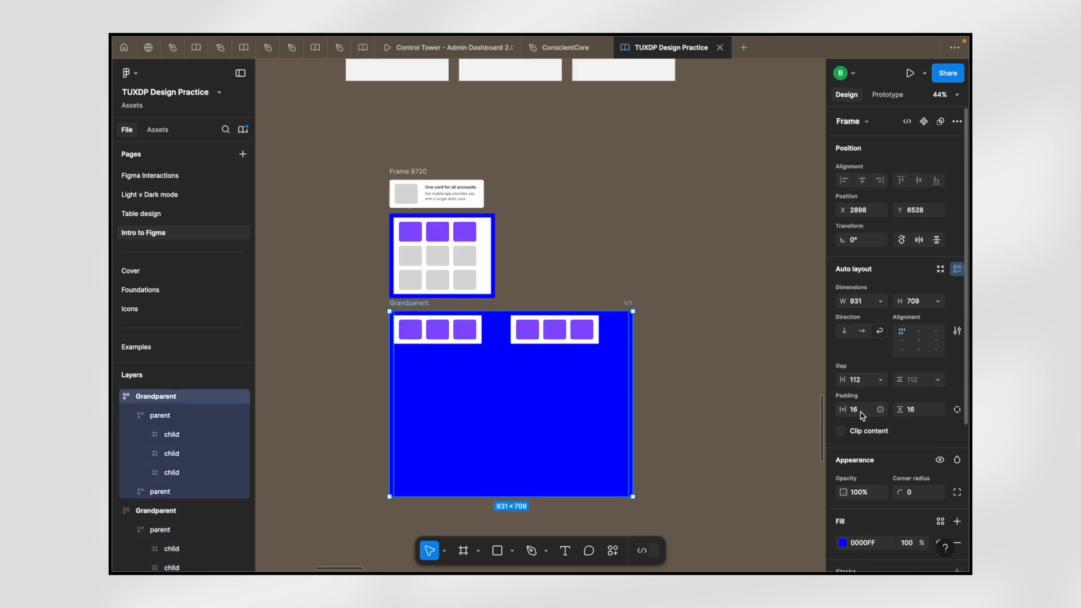
scroll(495, 379, "up", 5)
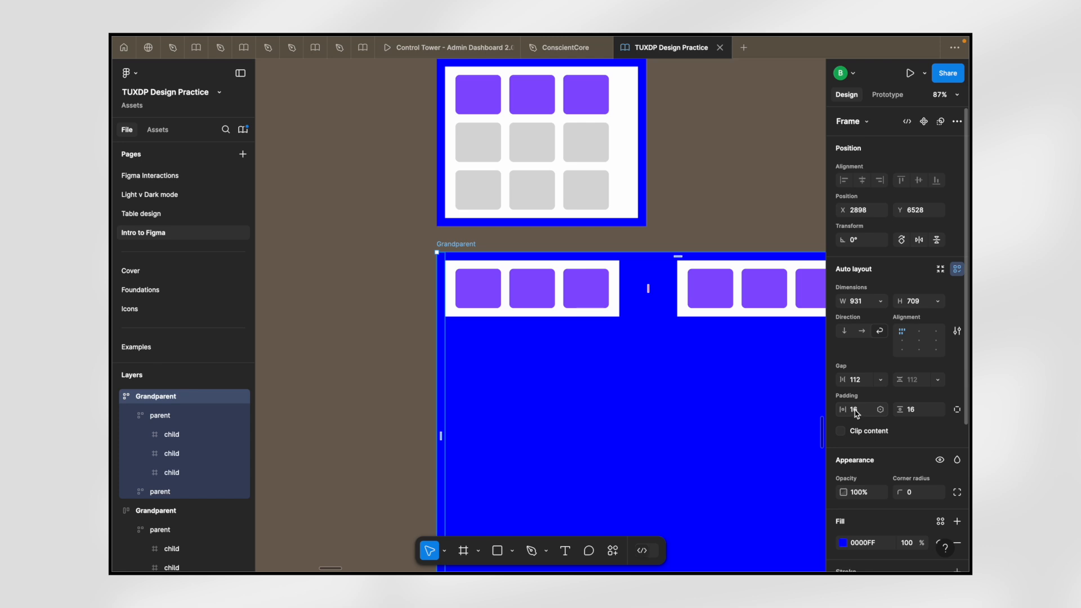
scroll(856, 414, "down", 4)
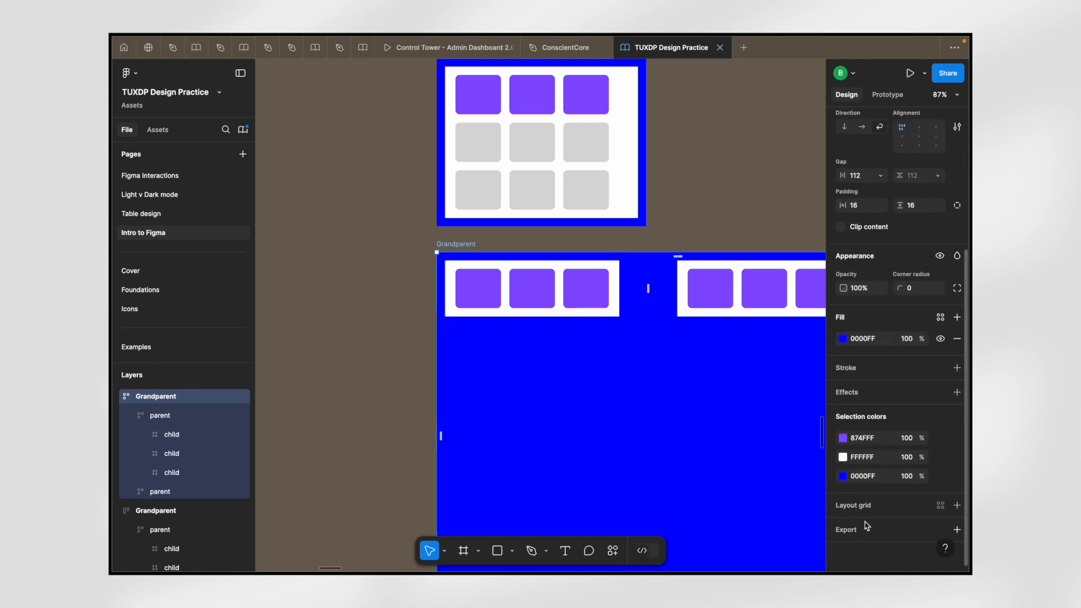
scroll(860, 517, "up", 5)
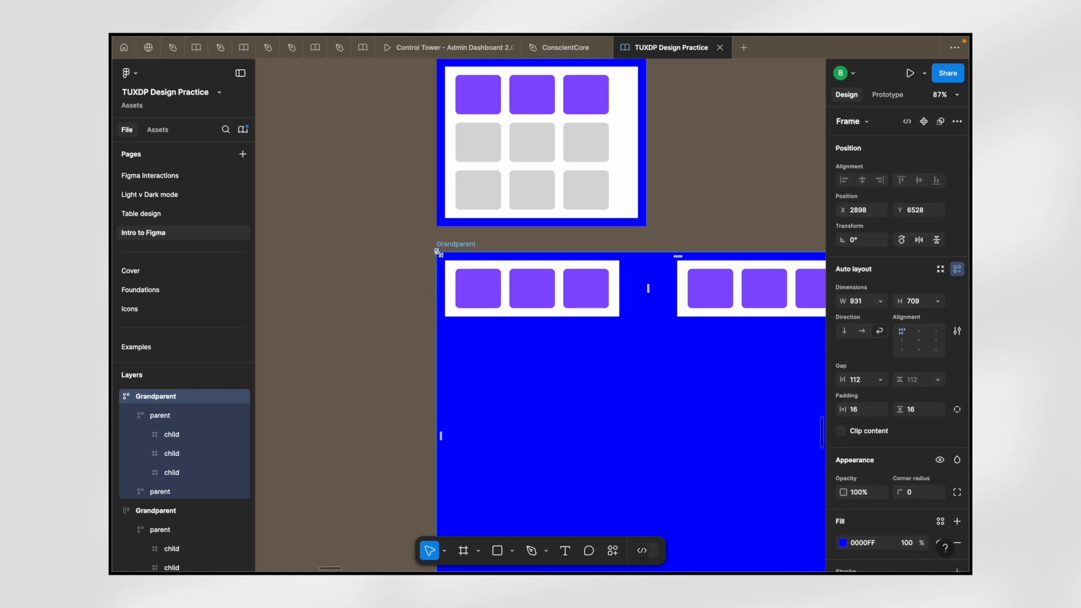
scroll(442, 426, "up", 1)
scroll(443, 427, "up", 5)
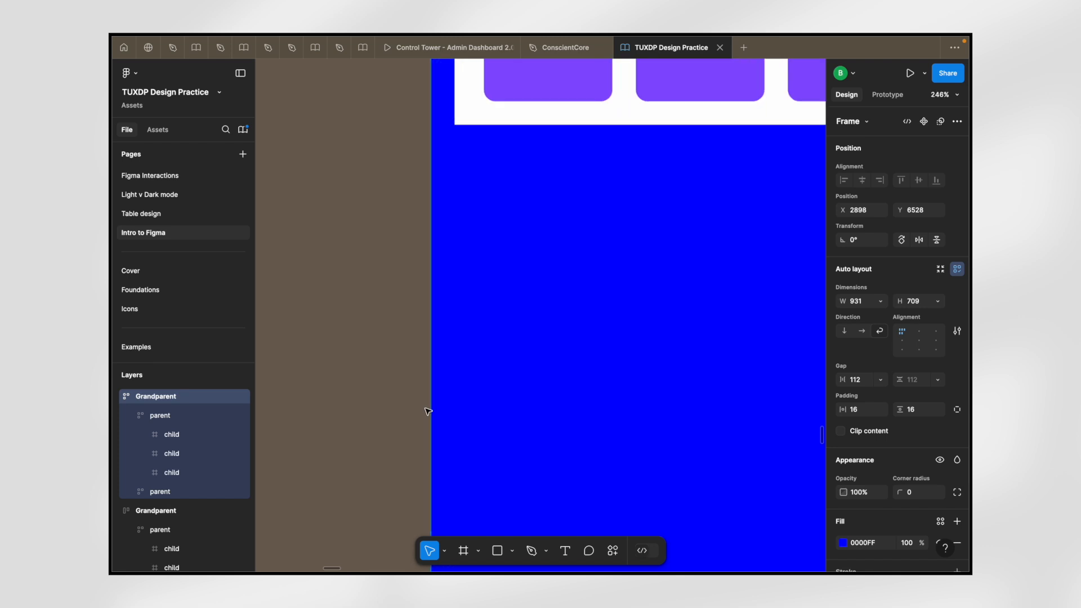
scroll(430, 409, "down", 4)
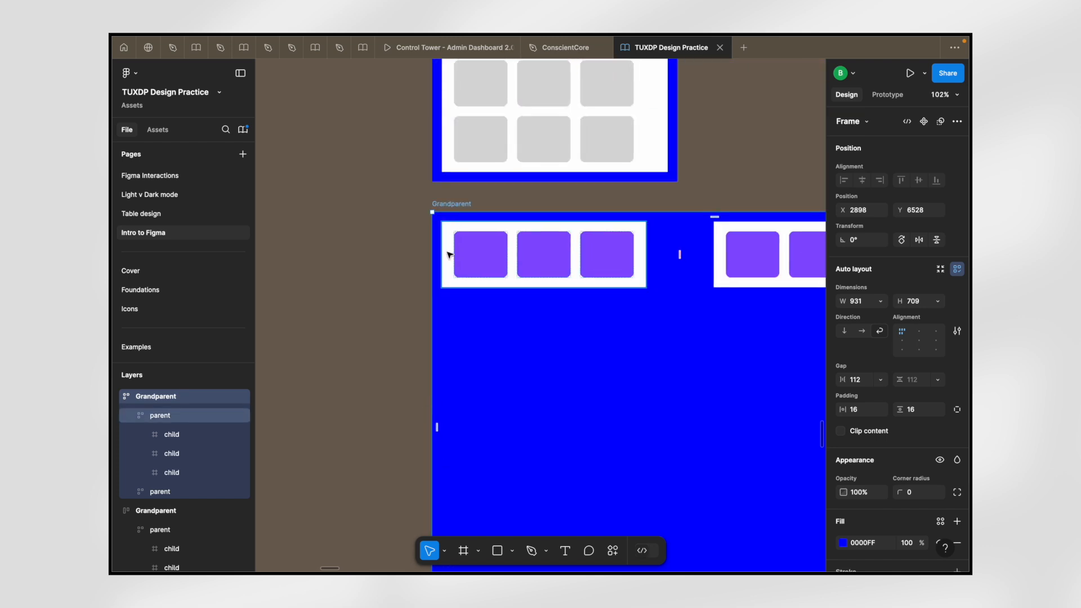
left_click(860, 413)
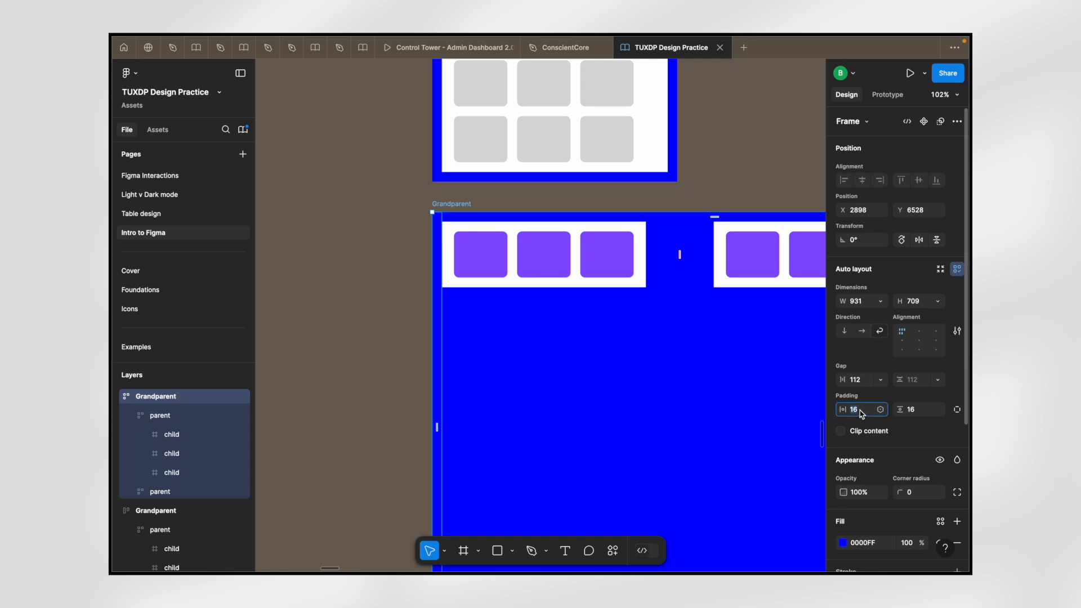
type("40")
key("Return")
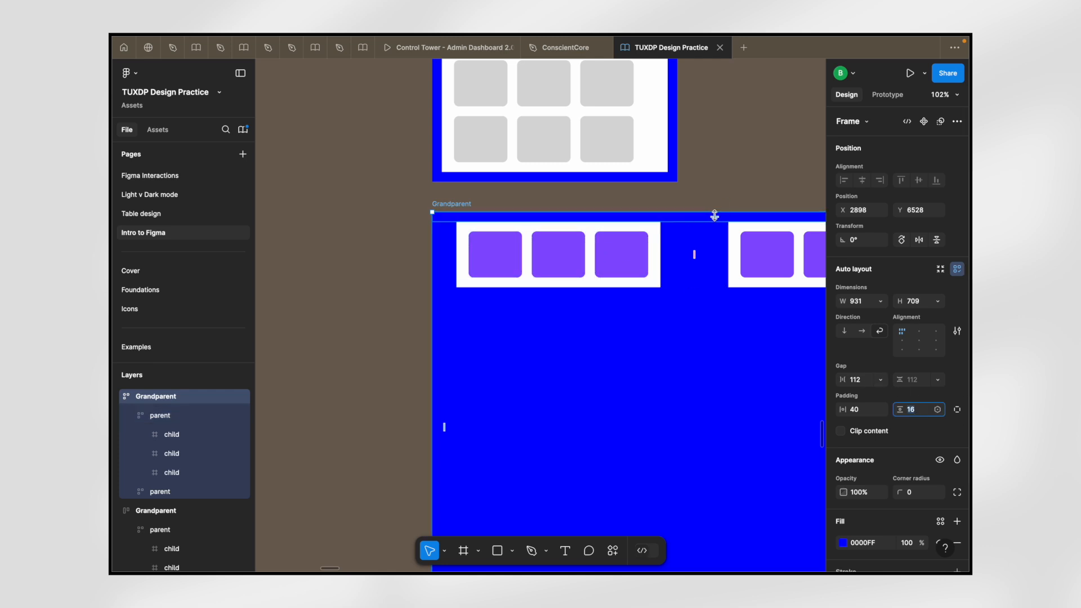
type("80")
key("Return")
- Examine the lower Grandparent frame's padding and alignment, and open and close its advanced auto layout settings
scroll(414, 379, "down", 5)
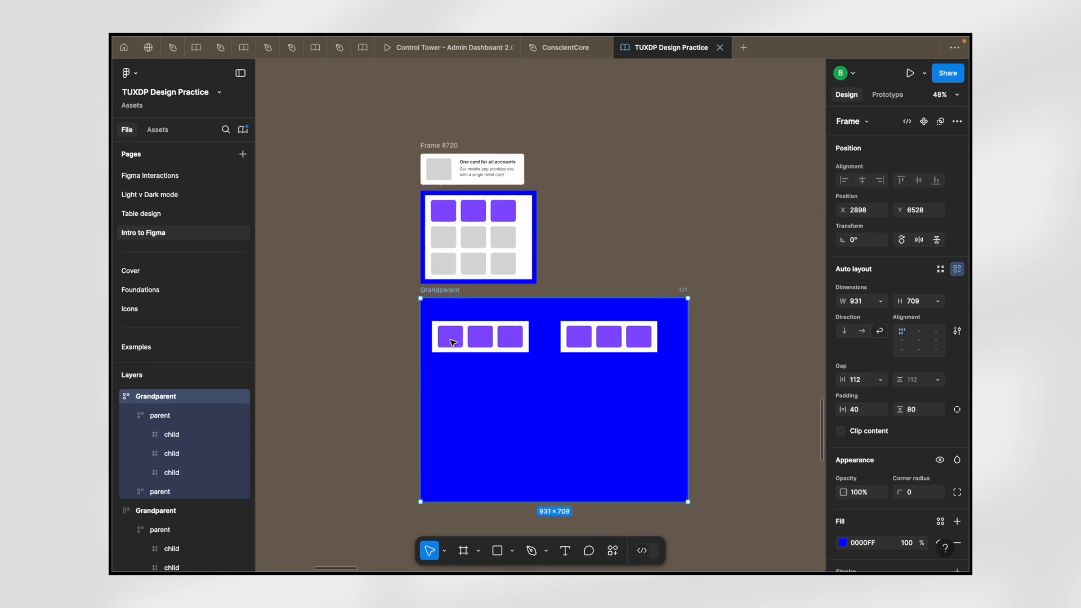
scroll(462, 326, "up", 3)
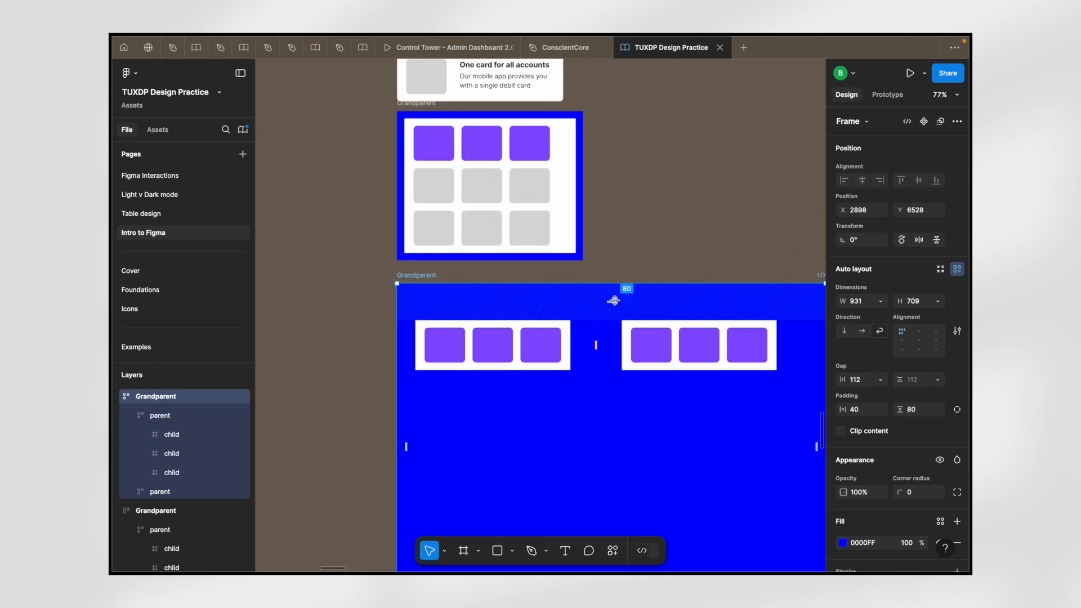
scroll(404, 448, "down", 3)
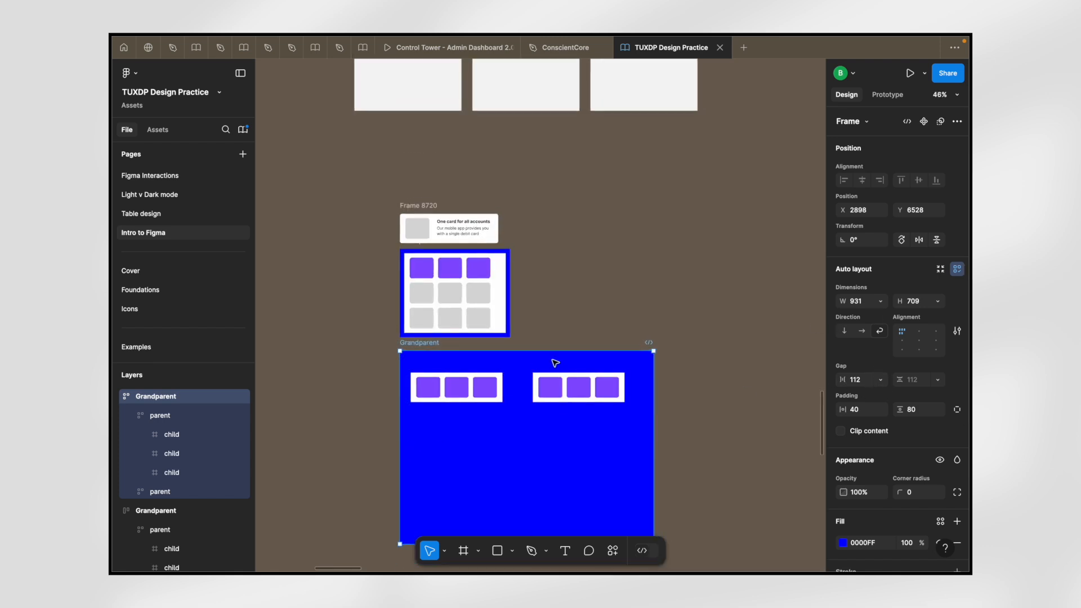
scroll(488, 388, "up", 3)
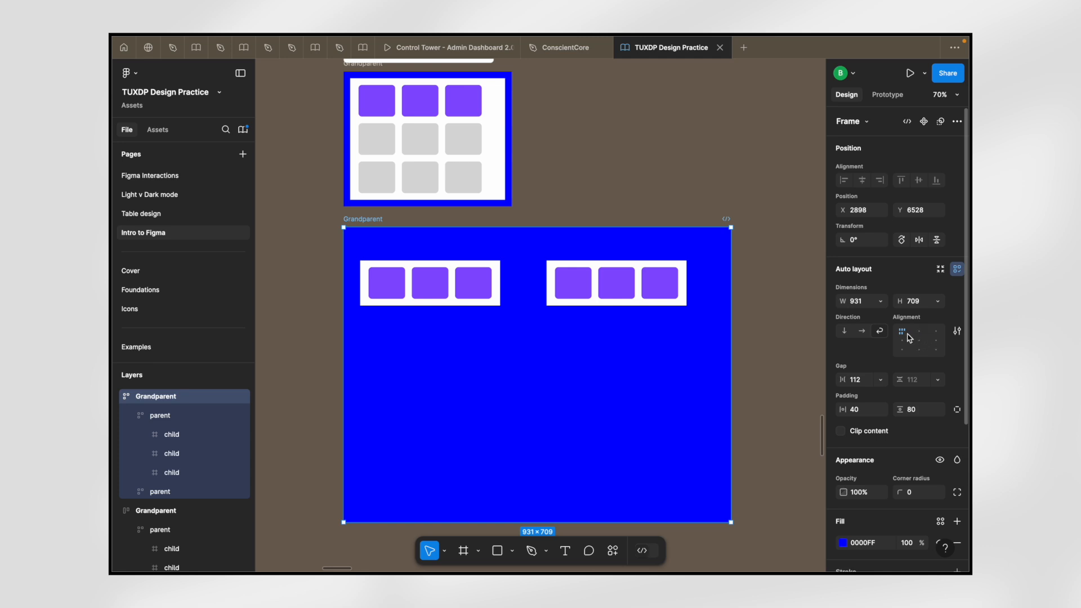
left_click(957, 331)
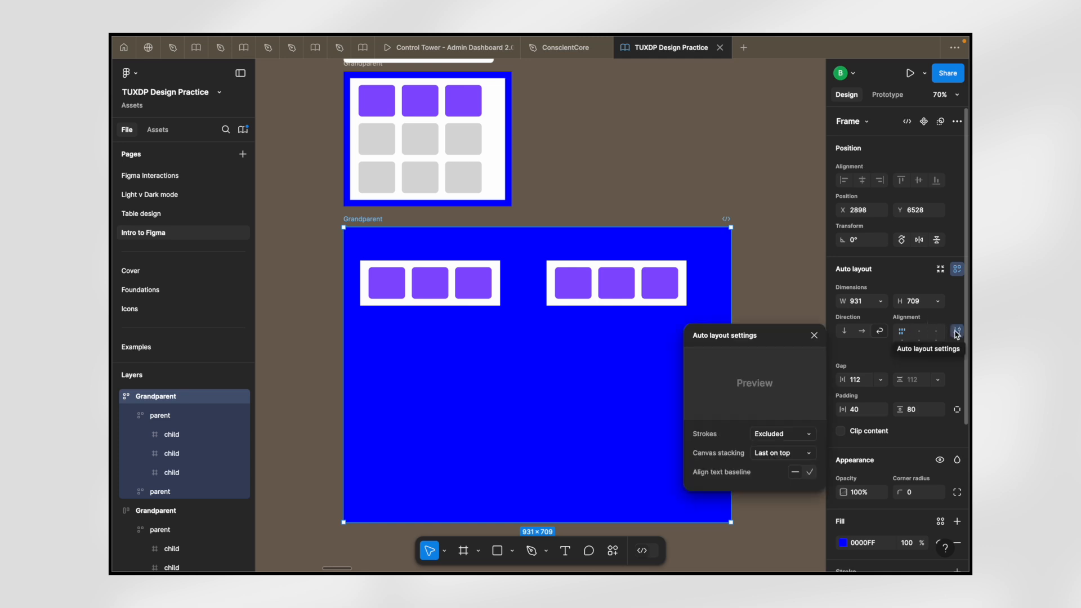
left_click(957, 332)
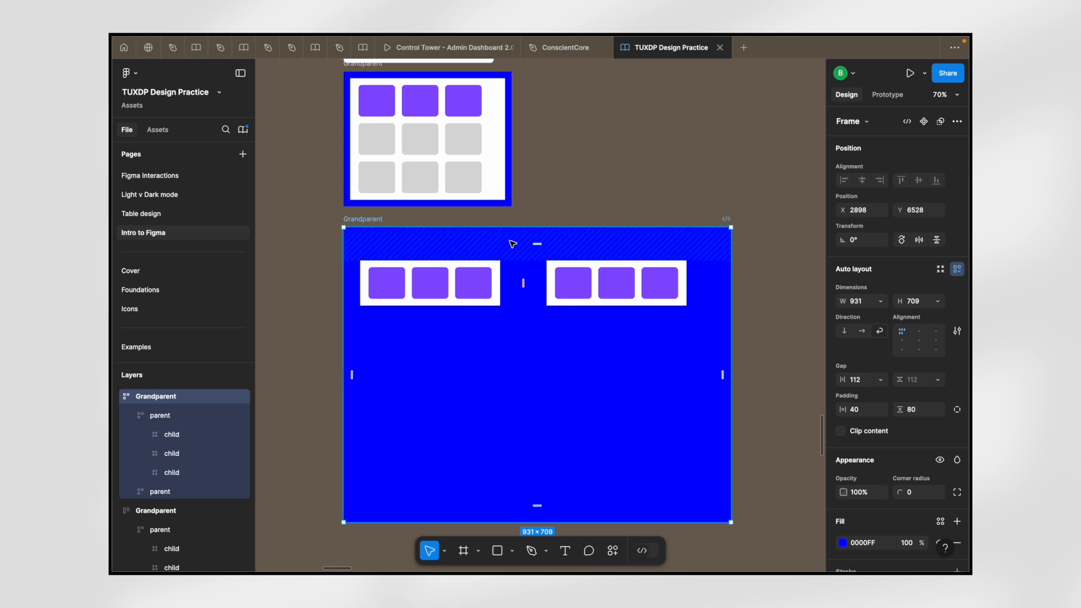
- Change the lower Grandparent frame's auto layout direction to horizontal and set its gap to 40
left_click(863, 333)
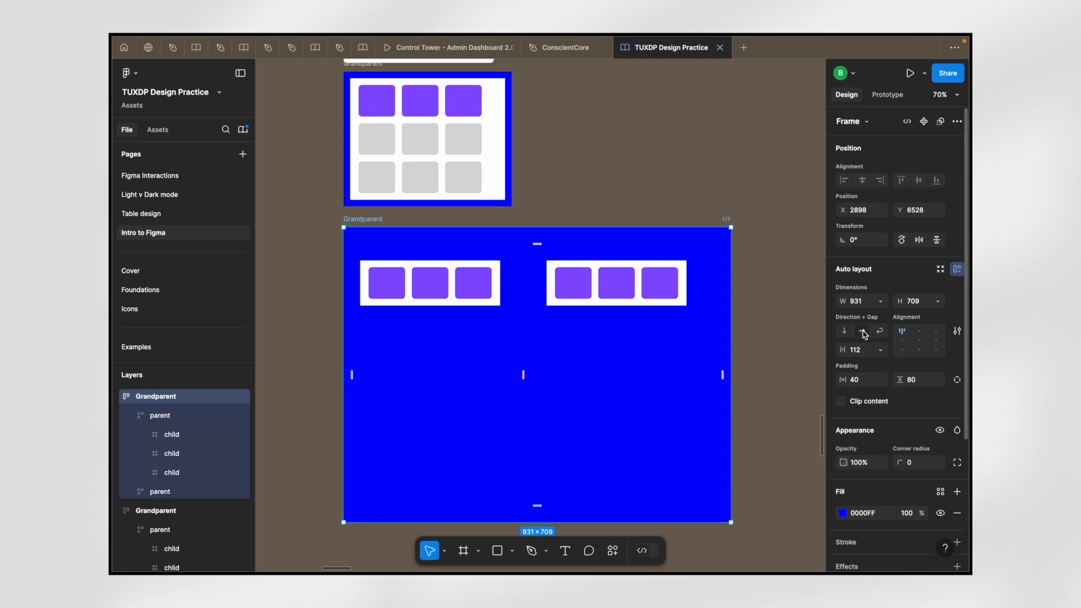
left_click(855, 350)
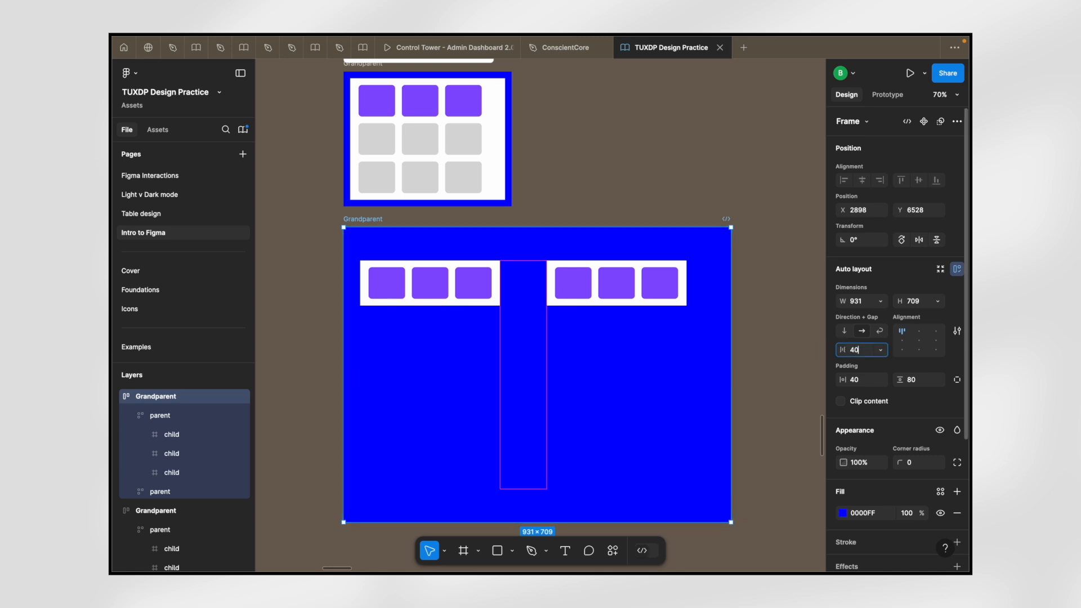
key("Return")
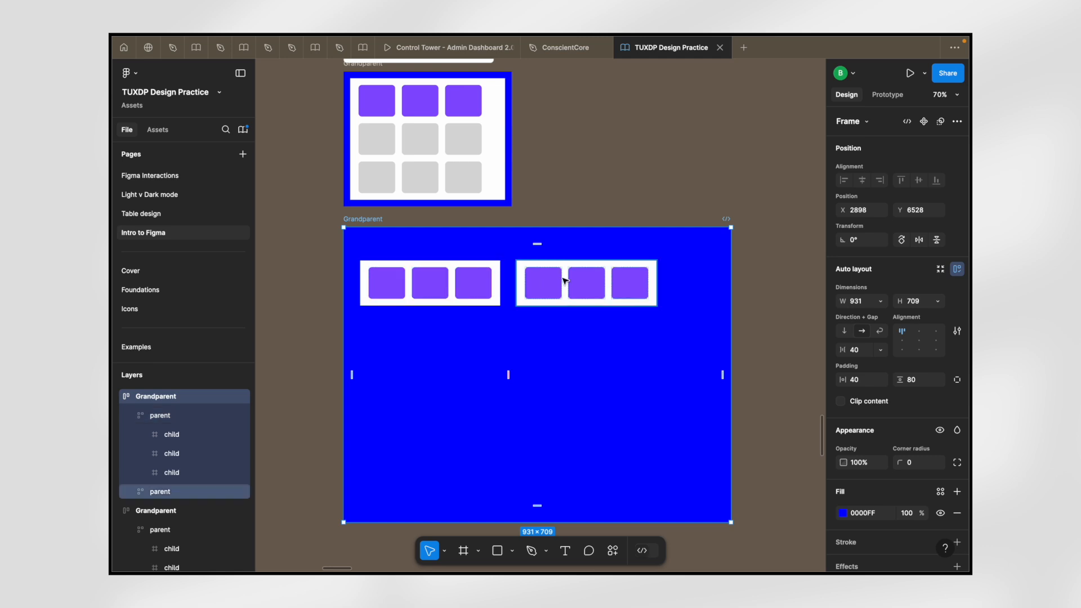
- Set the gap between the lower Grandparent's two parent frames to Auto
left_click(856, 349)
type("a")
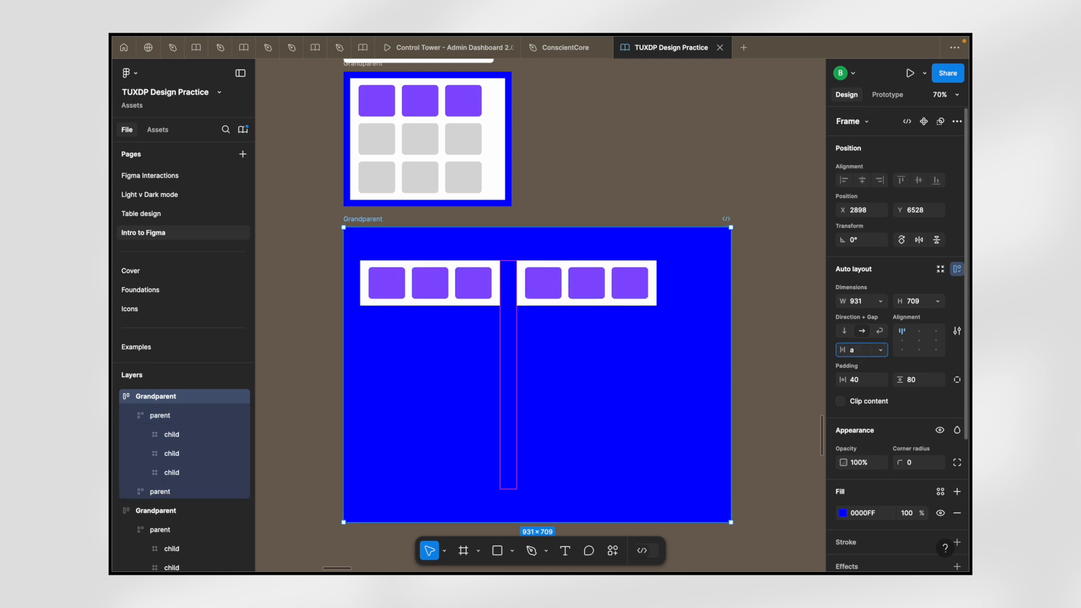
type("uto")
key("Return")
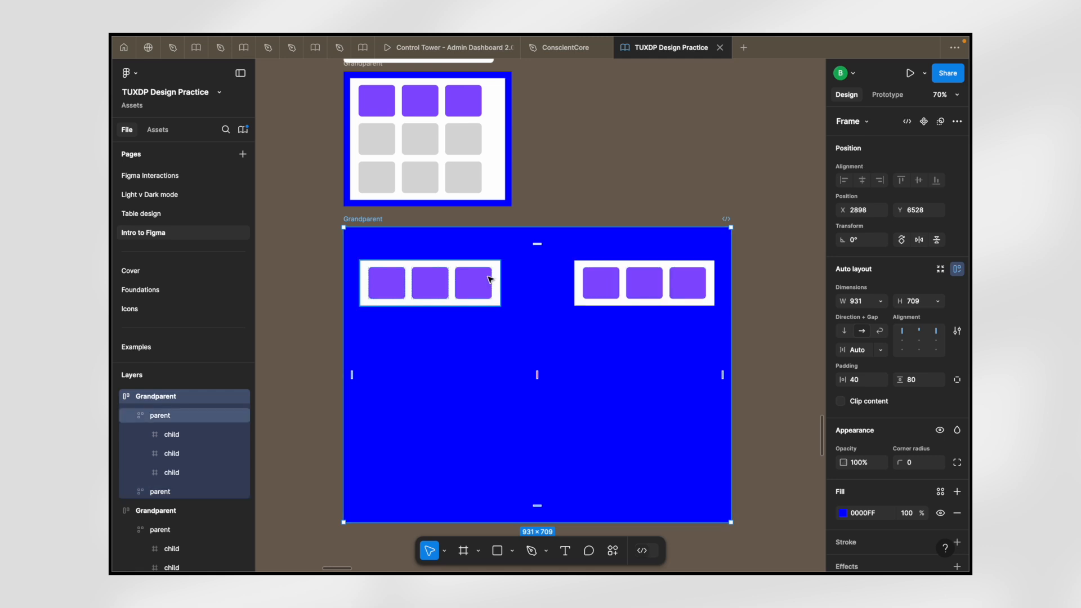
- Widen the lower Grandparent frame to about 1237 so the Auto gap stretches between its parent frames
scroll(743, 362, "down", 3)
left_click_drag(733, 352, 816, 341)
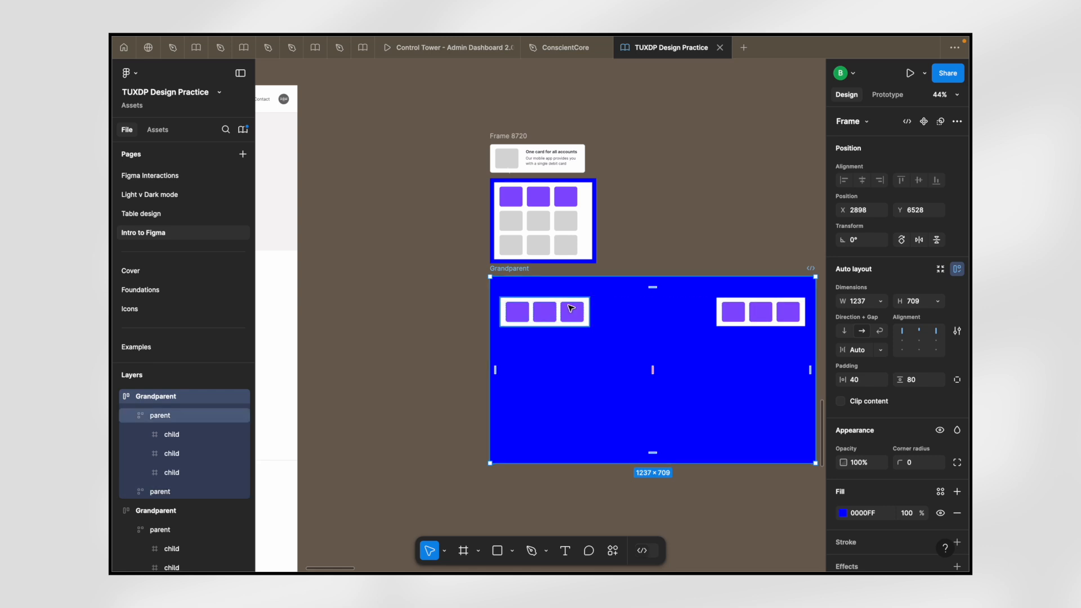
mouse_move(655, 370)
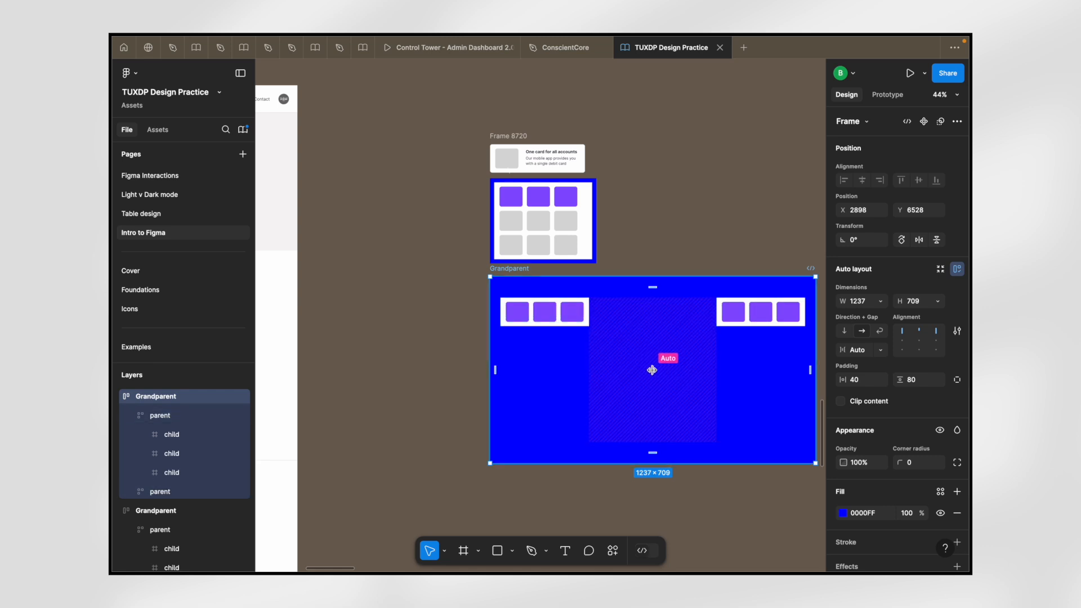
scroll(652, 370, "right", 5)
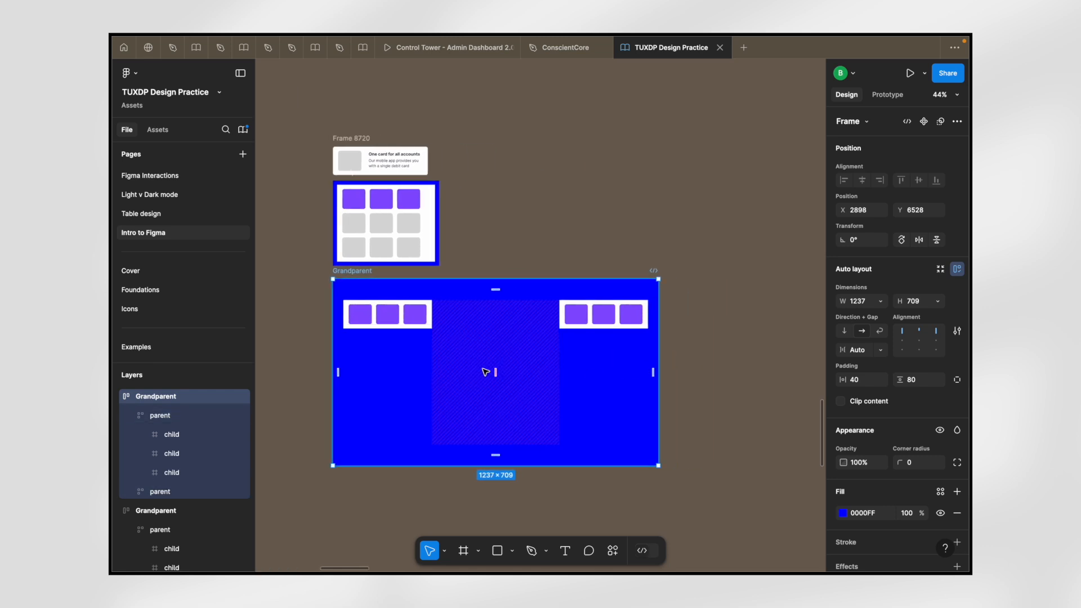
scroll(496, 370, "up", 2)
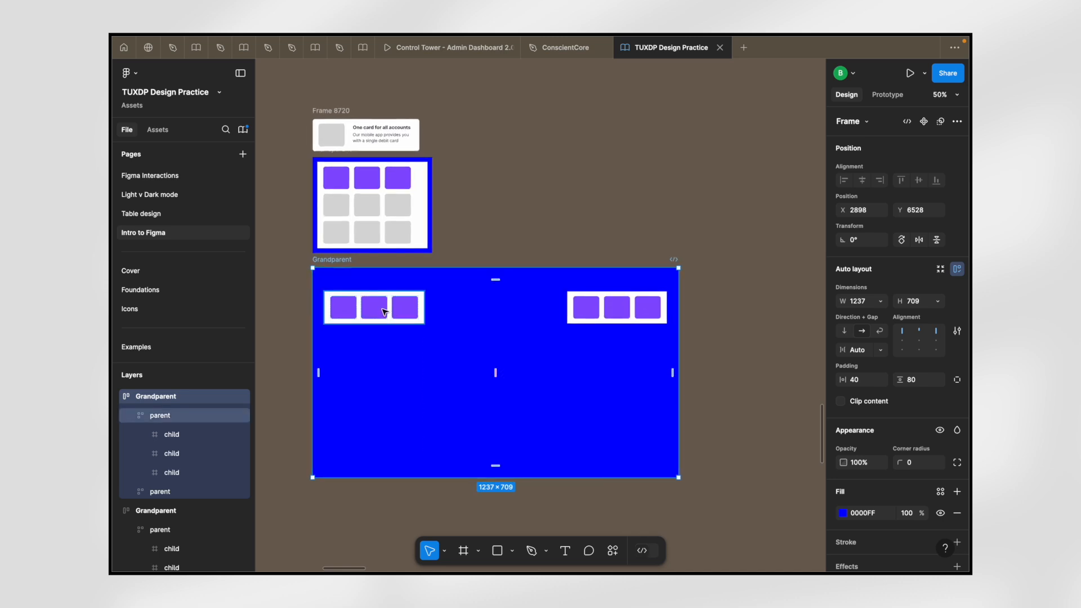
- Replace the Auto gap with a freehand gap of about 303 and widen the lower Grandparent frame to about 1577
mouse_move(496, 372)
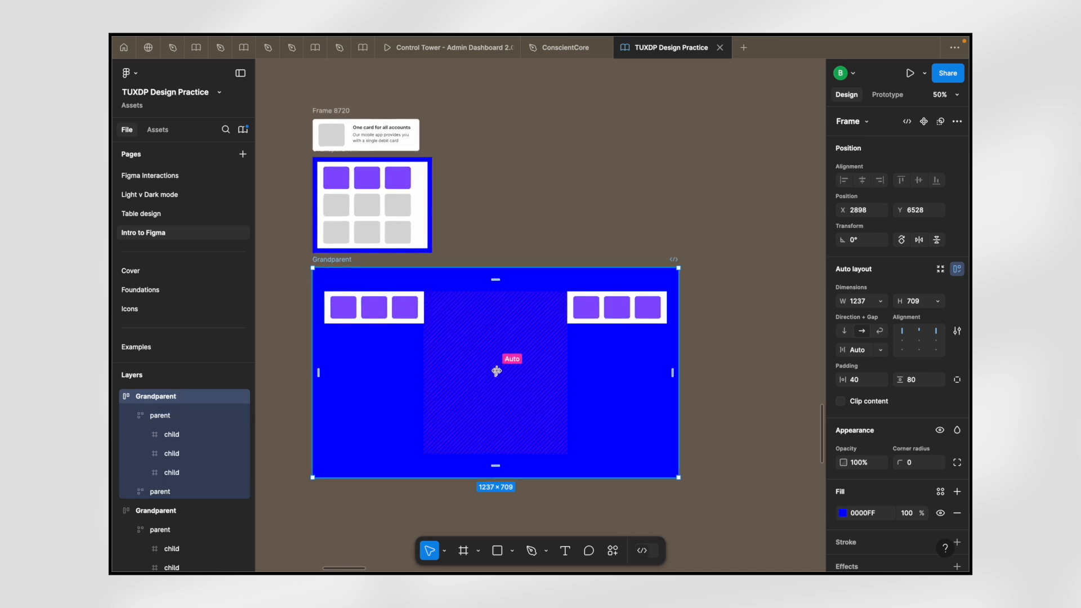
left_click(496, 371)
mouse_move(496, 371)
left_mouse_down()
mouse_move(527, 366)
mouse_move(470, 377)
left_mouse_up()
left_click_drag(678, 302, 654, 315)
scroll(658, 314, "left", 4)
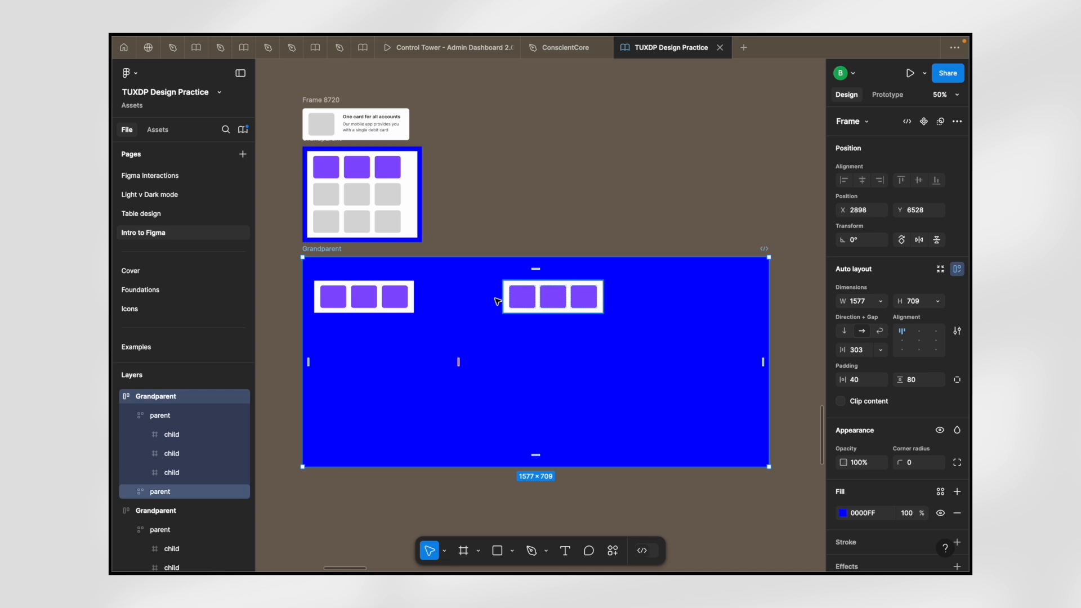
- Undo the last width change and the freehand gap change on the lower Grandparent frame
mouse_move(459, 361)
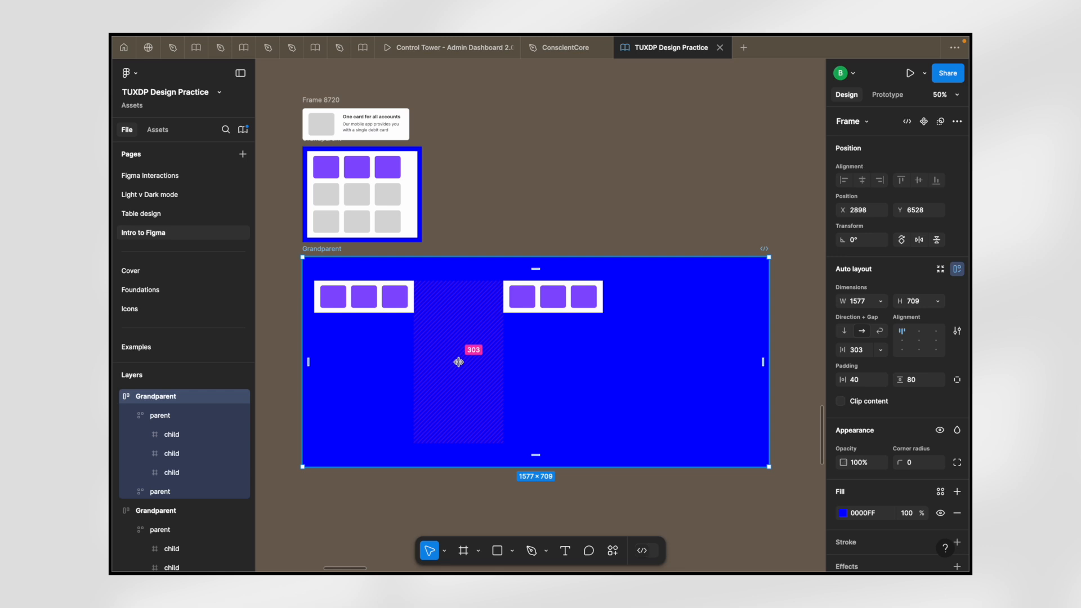
key("super+z")
key("super+z")
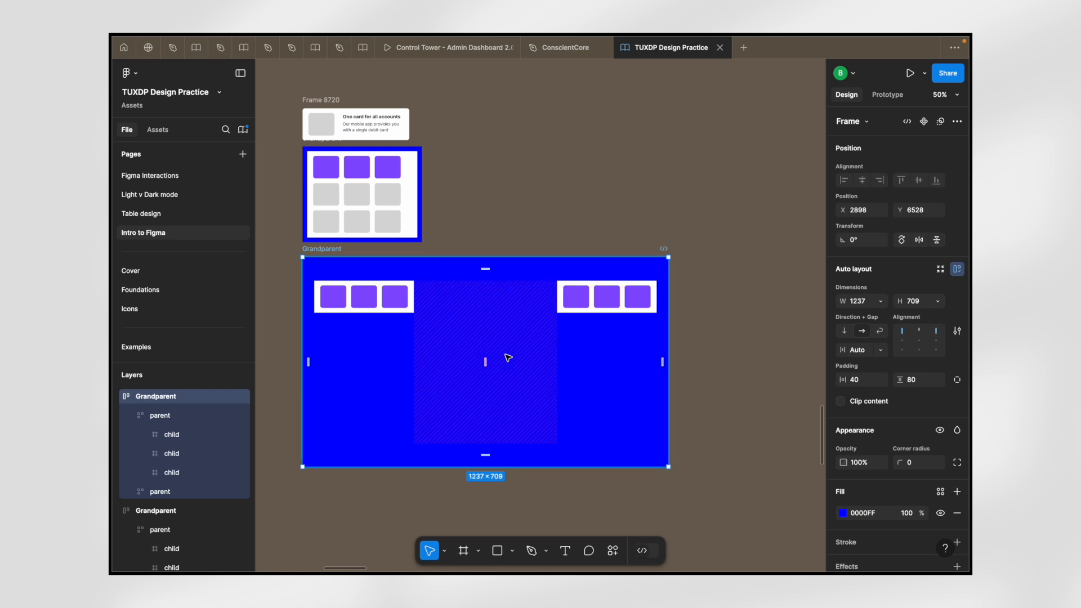
- Narrow the lower Grandparent frame so its Auto gap shrinks between the two parent frames
left_click_drag(486, 360, 573, 357)
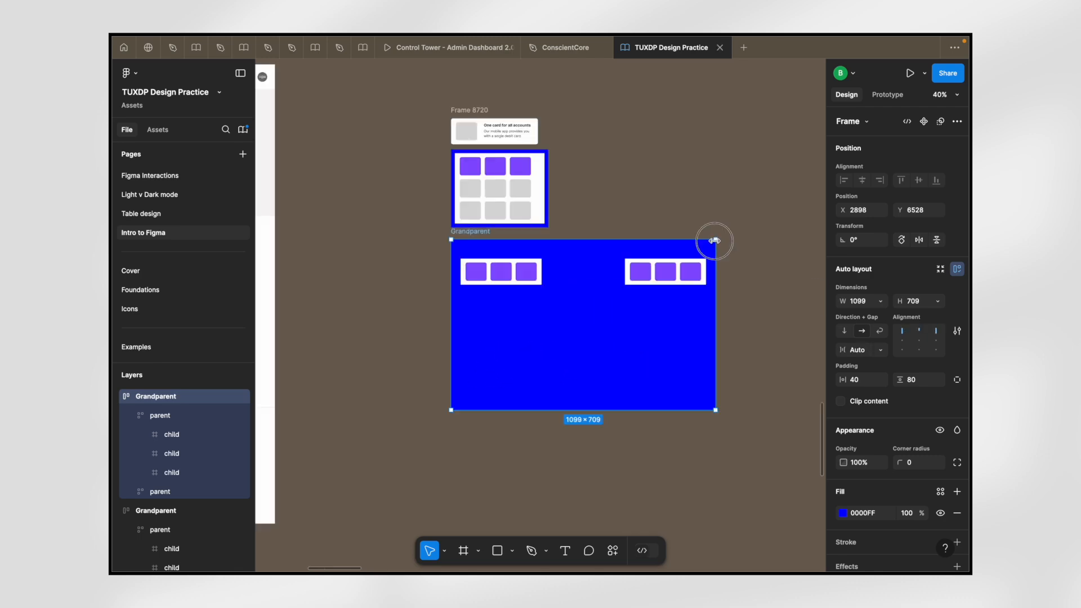
left_click_drag(715, 241, 642, 256)
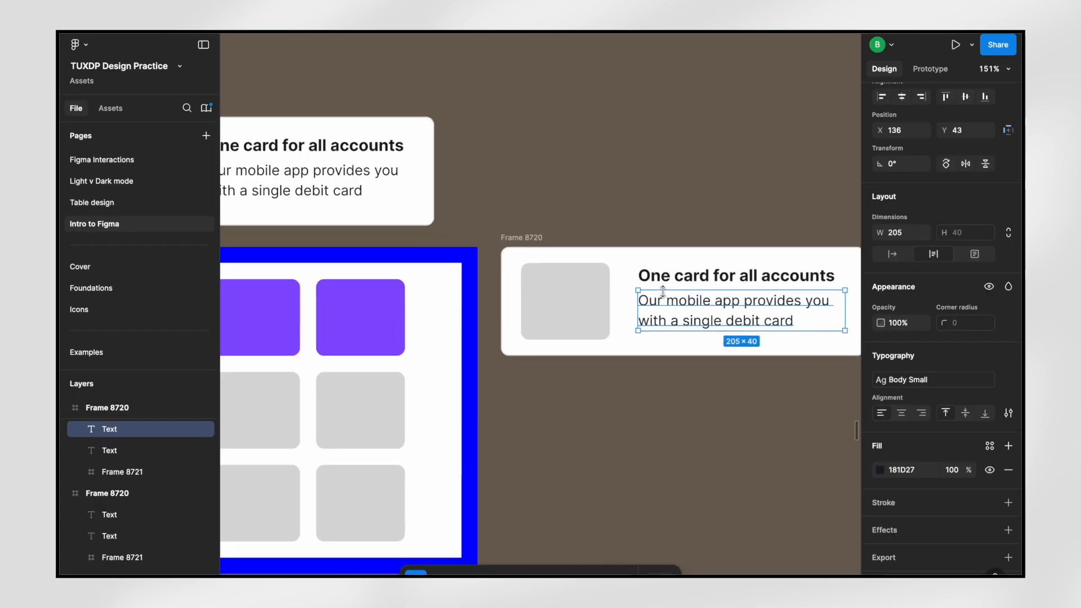
- Examine the duplicated card's frame and its description text to see how the layers are nested
scroll(663, 291, "right", 3)
scroll(663, 291, "up", 1)
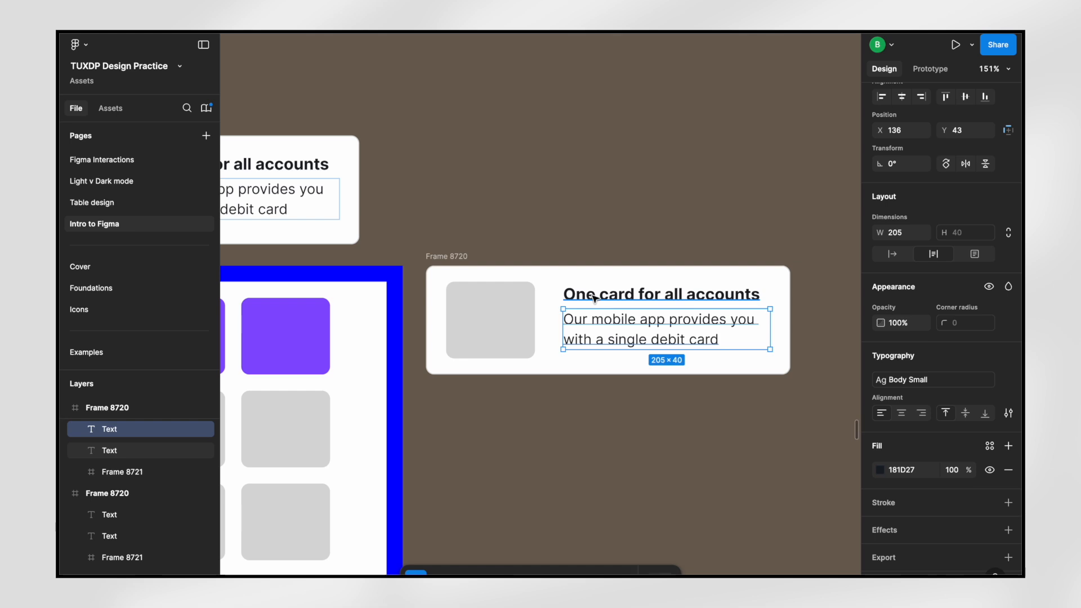
left_click(555, 282)
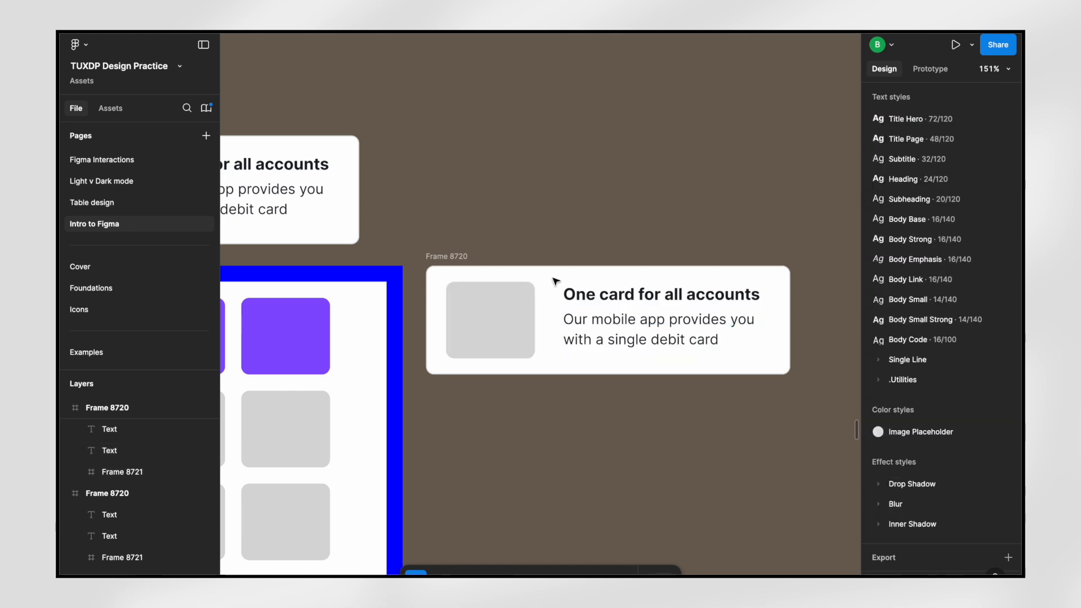
left_click(451, 261)
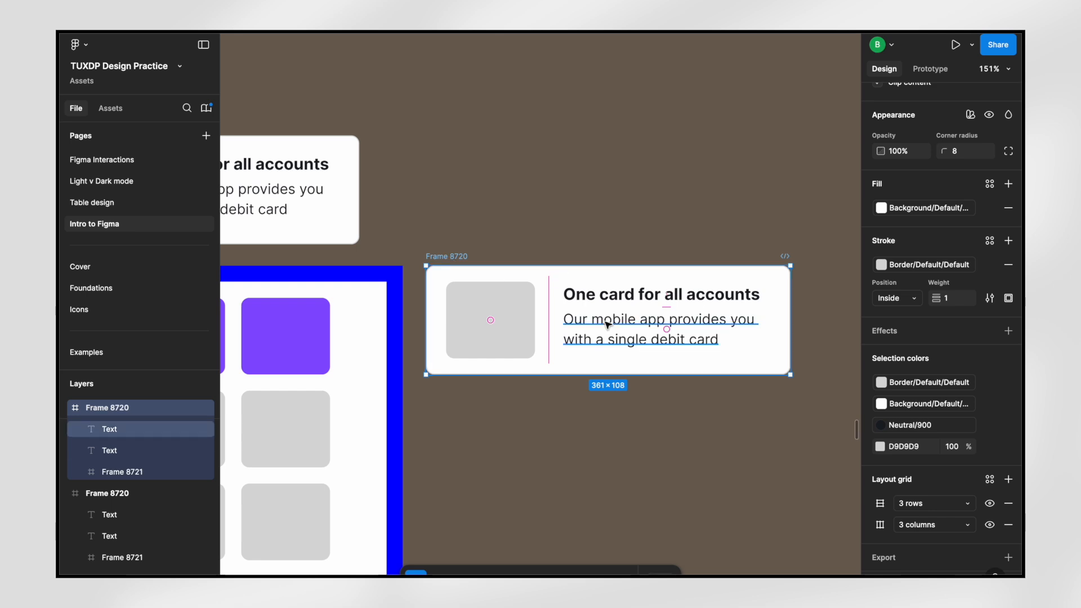
left_click(634, 327)
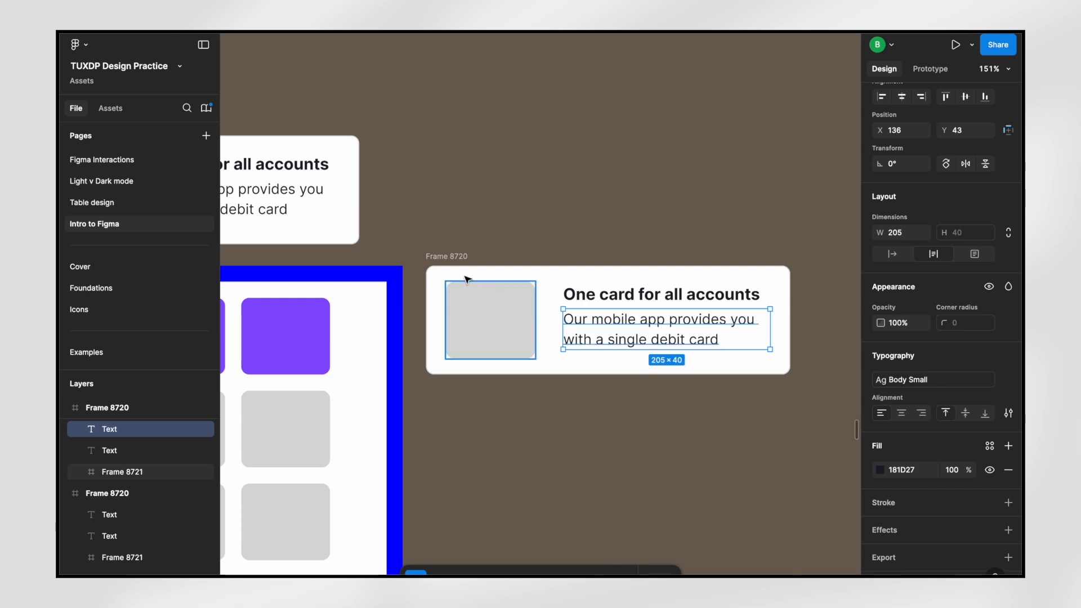
left_click(457, 268)
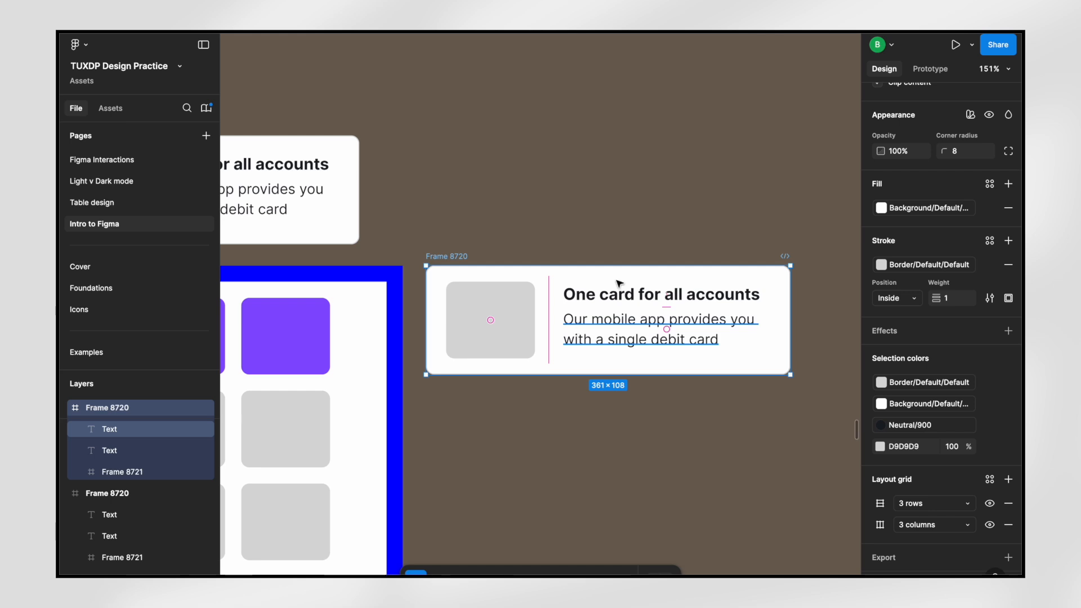
- Wrap the duplicated card's title and description together in an auto layout frame
left_click(625, 325)
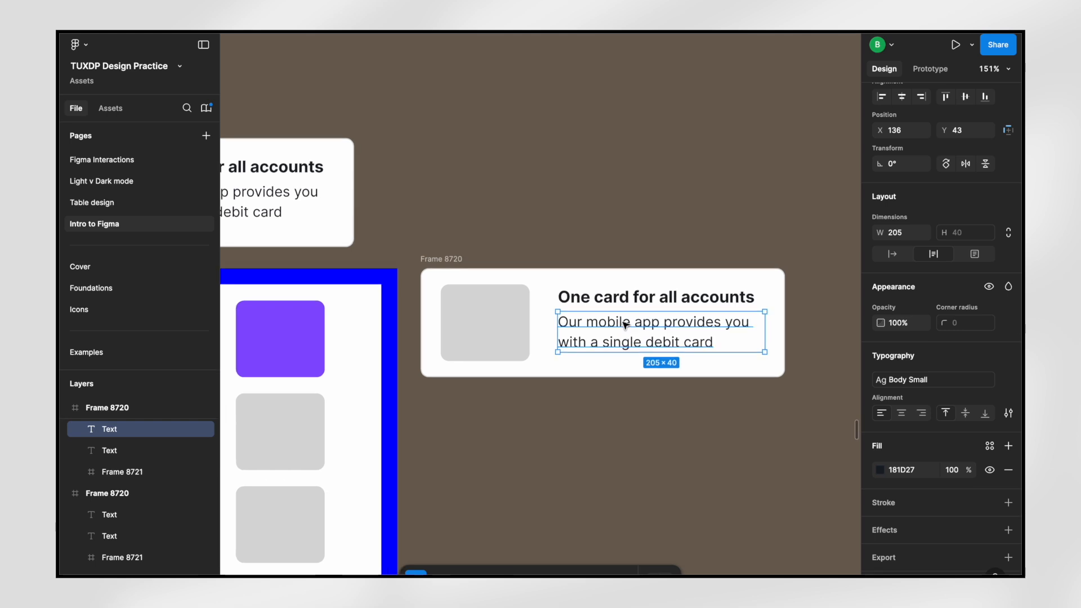
scroll(624, 323, "up", 3)
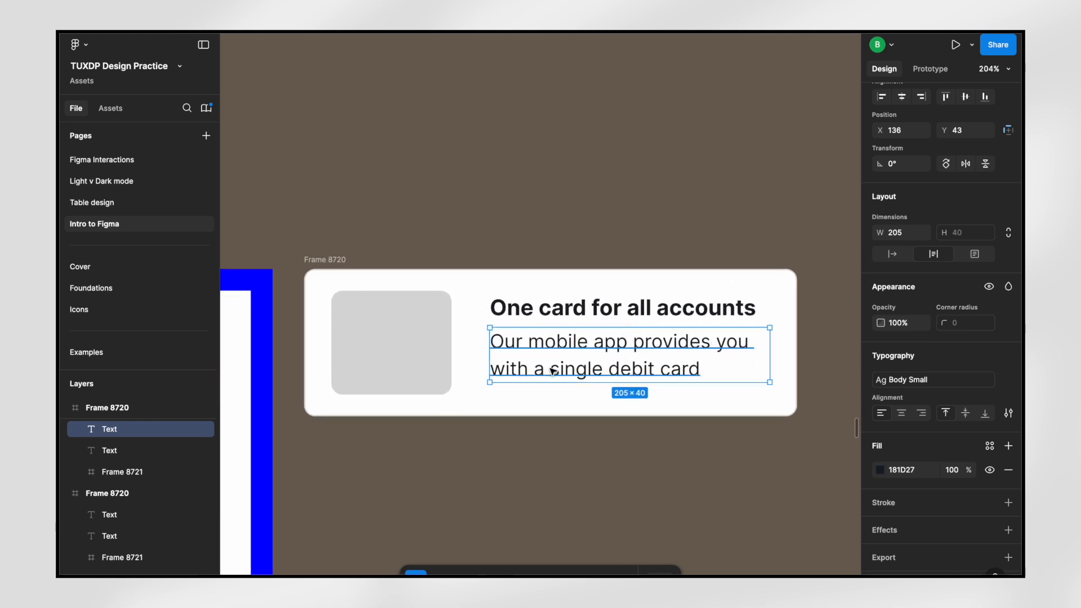
scroll(577, 370, "down", 3)
left_click(593, 327, "shift")
scroll(594, 327, "up", 3)
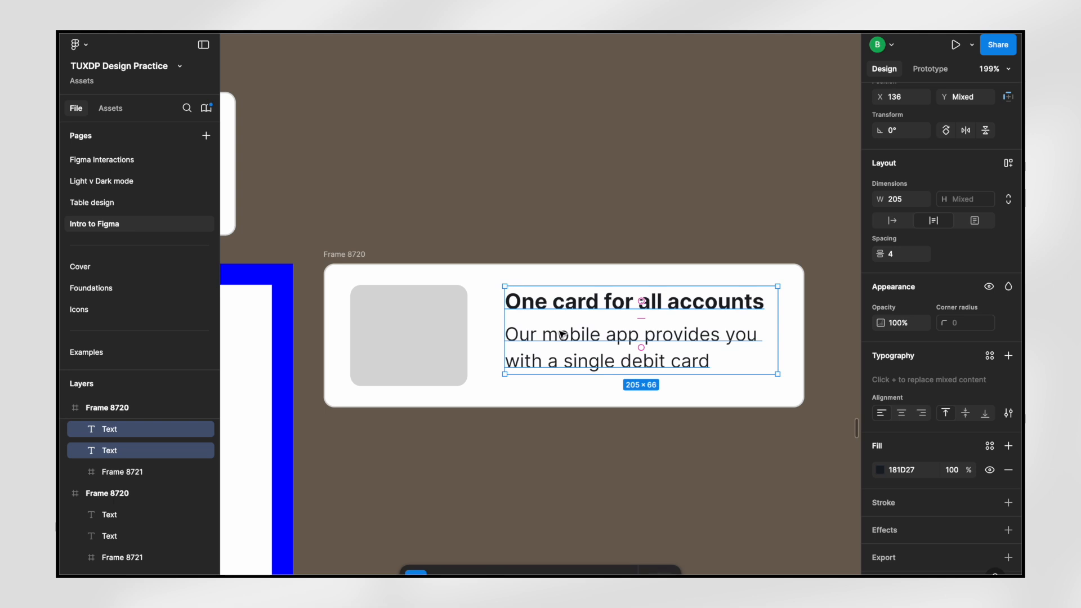
left_click(536, 363)
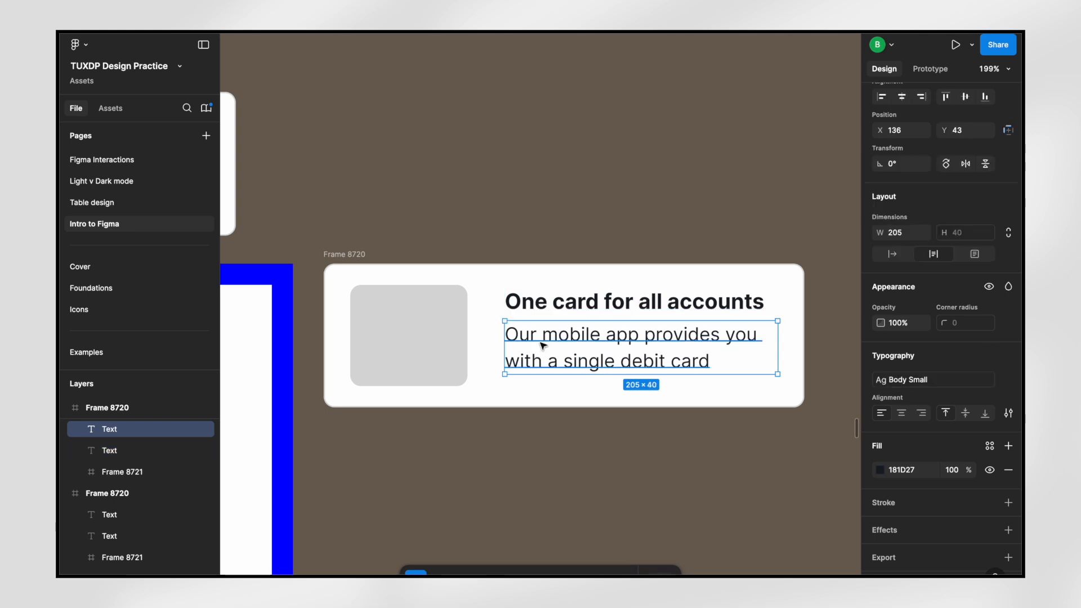
left_click(542, 303, "shift")
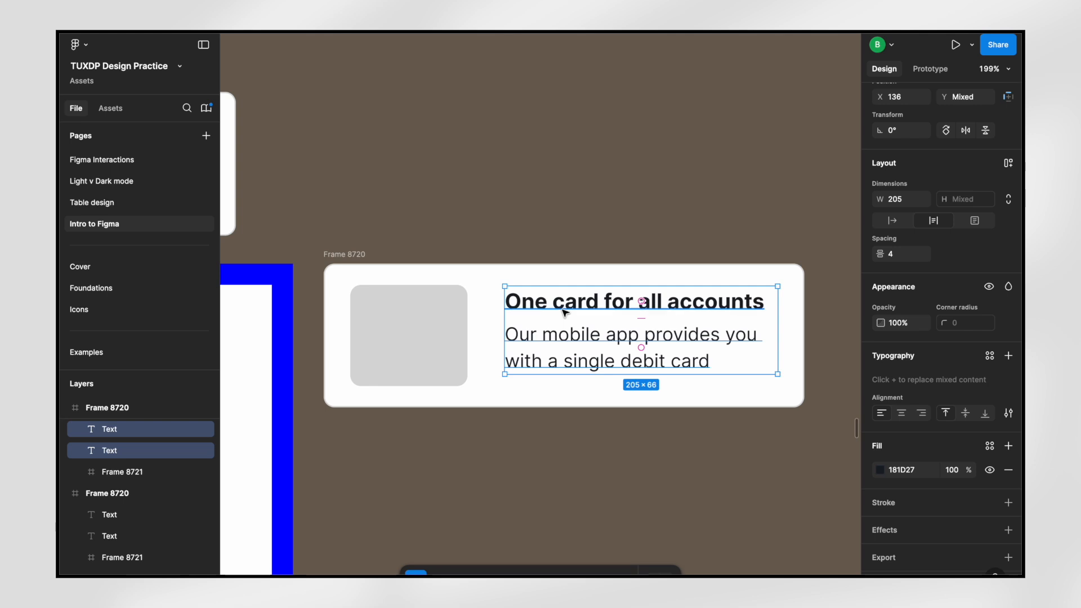
key("shift+a")
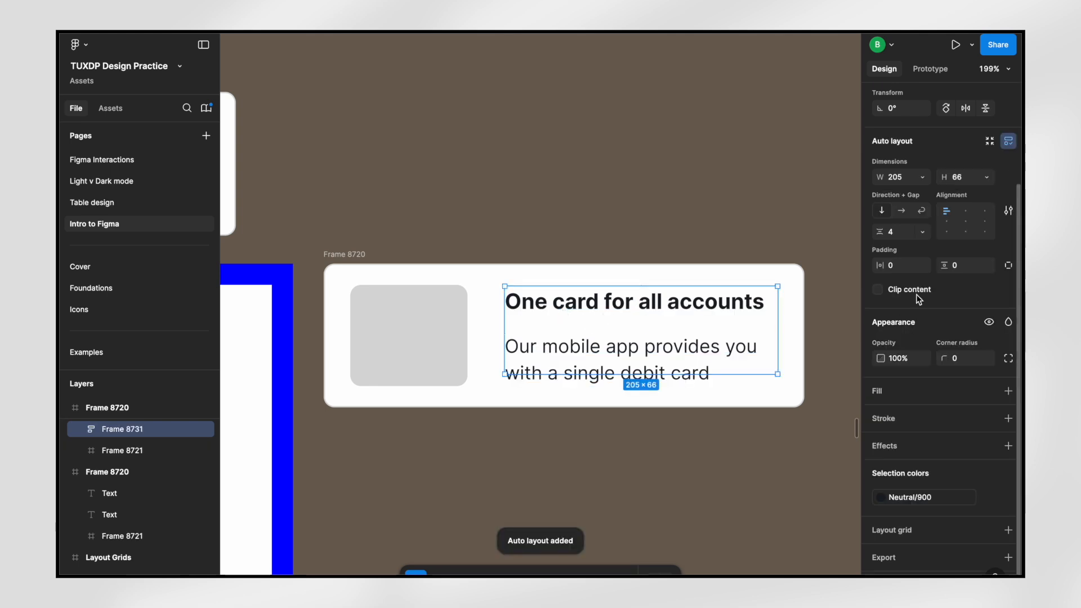
- Set the height of the frame around the card's title and description to Hug contents
scroll(911, 255, "up", 3)
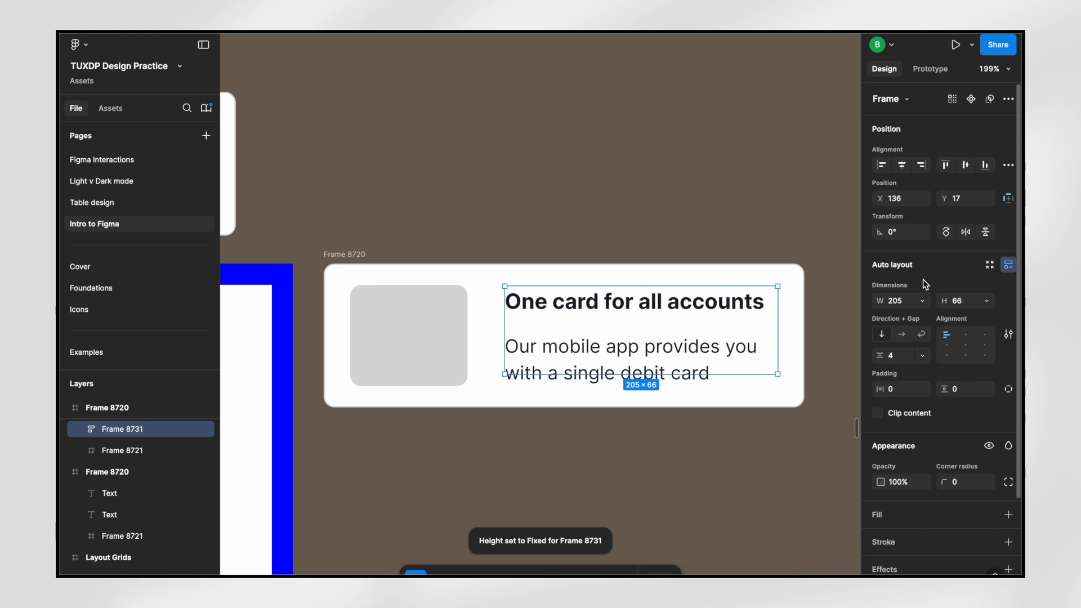
left_click(987, 302)
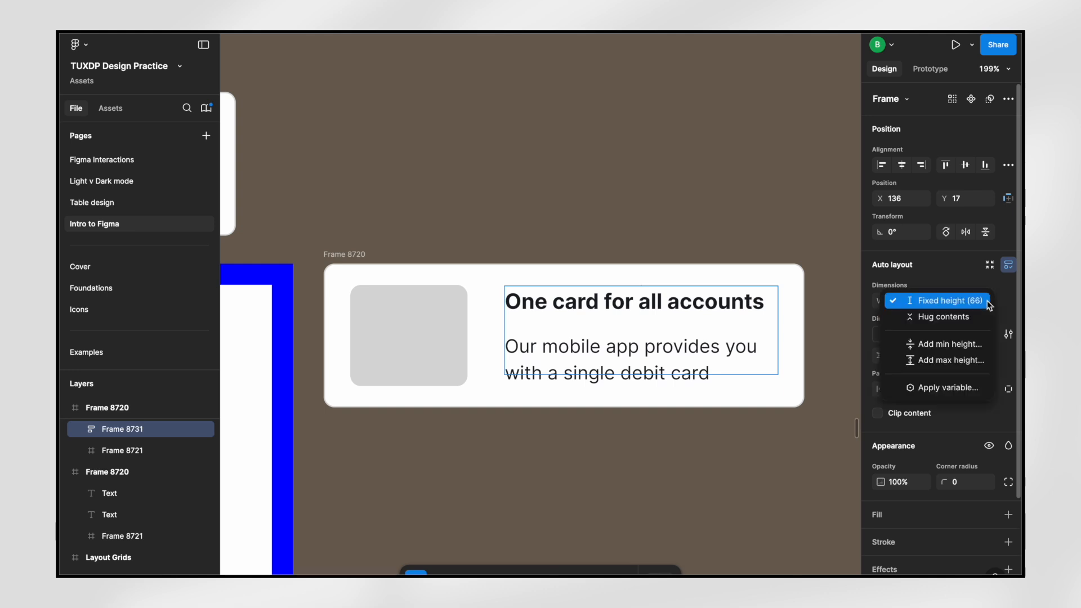
left_click(957, 315)
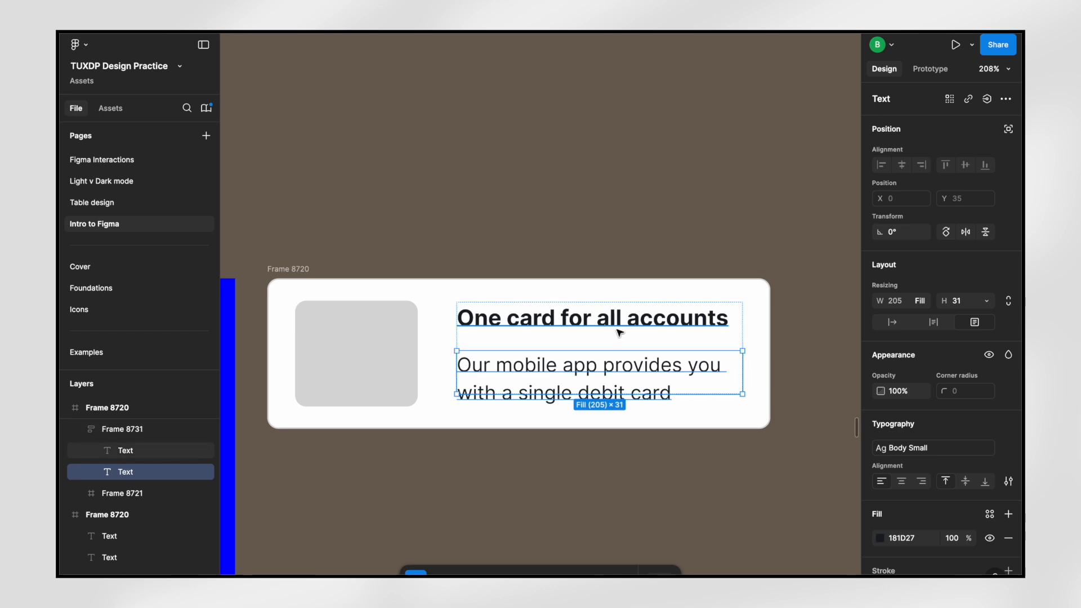
- Set the heights of the card's title and description text layers to Hug contents
left_click(619, 333)
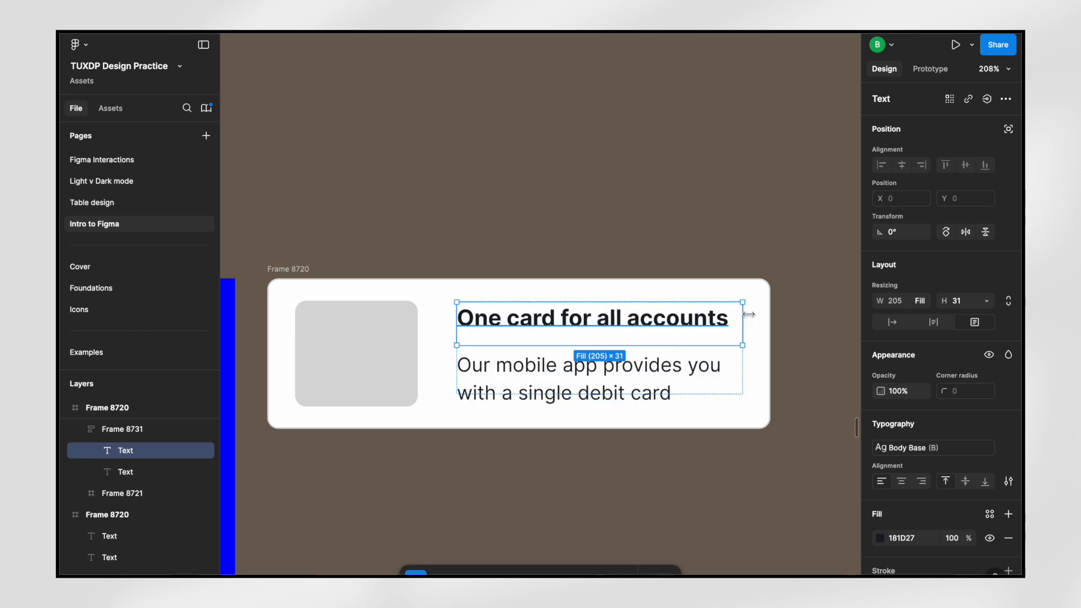
left_click(987, 301)
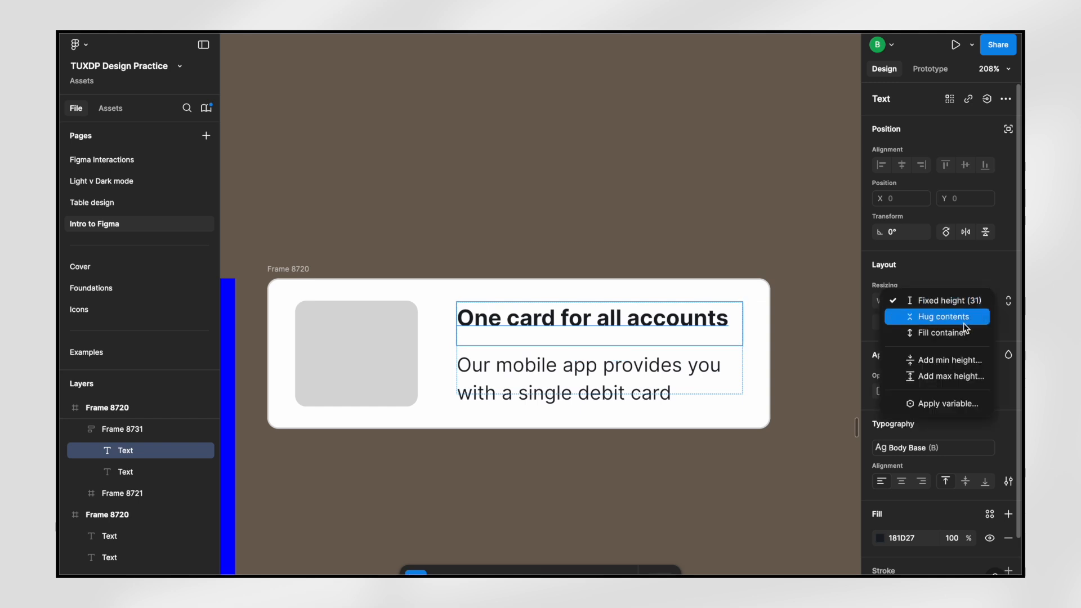
left_click(960, 315)
left_click(665, 368)
left_click(990, 302)
left_click(959, 318)
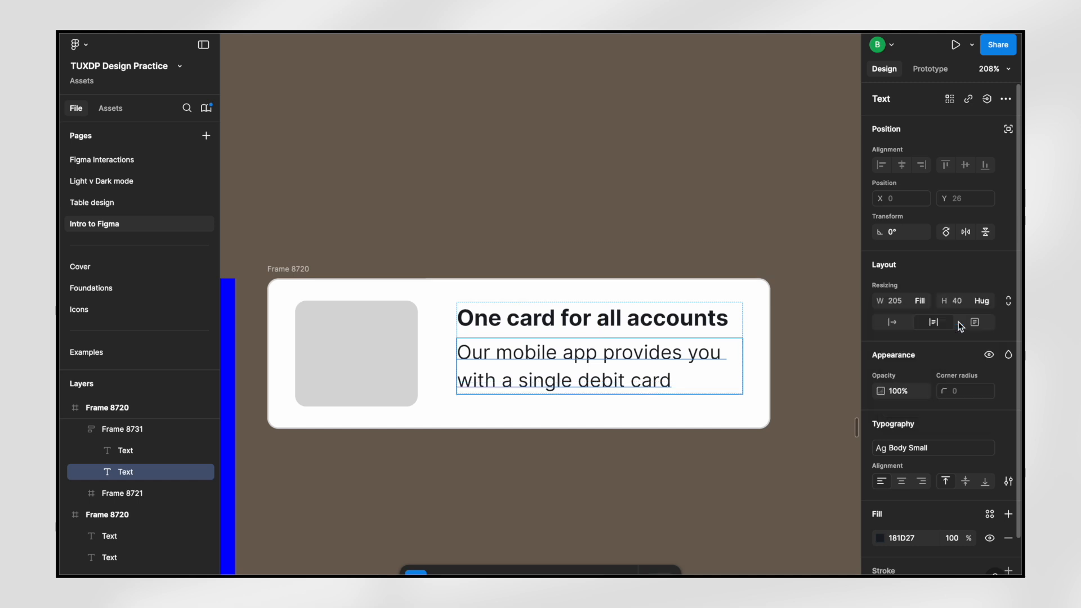
- Set the vertical gap between the card's title and description to 8
left_click(568, 374)
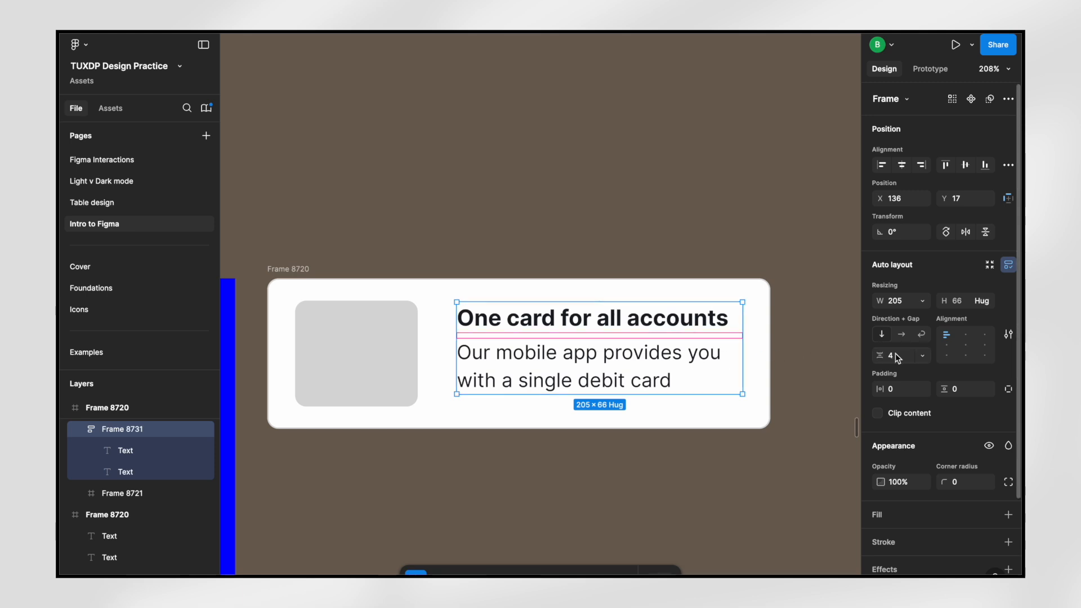
type("8")
key("Return")
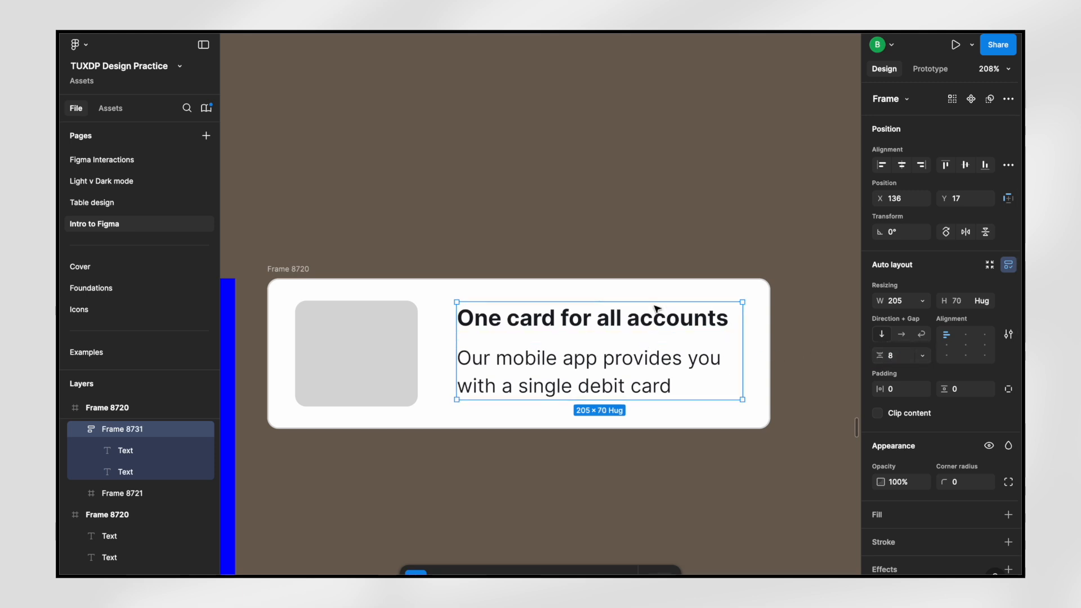
left_click(628, 291)
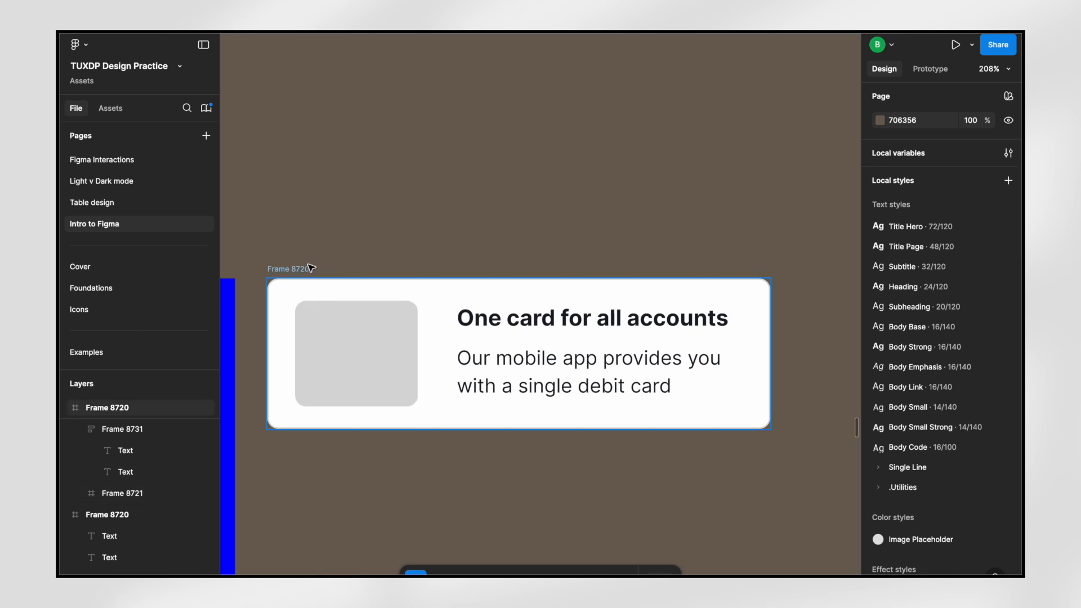
- Rename the outer frame of the duplicated card as parent
left_click(305, 271)
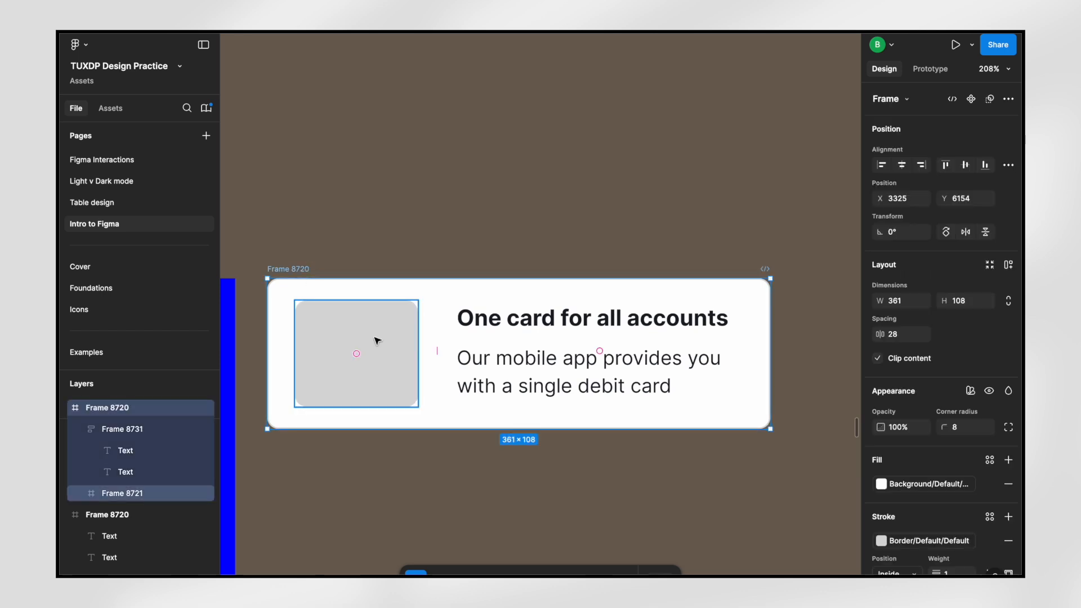
key("Return")
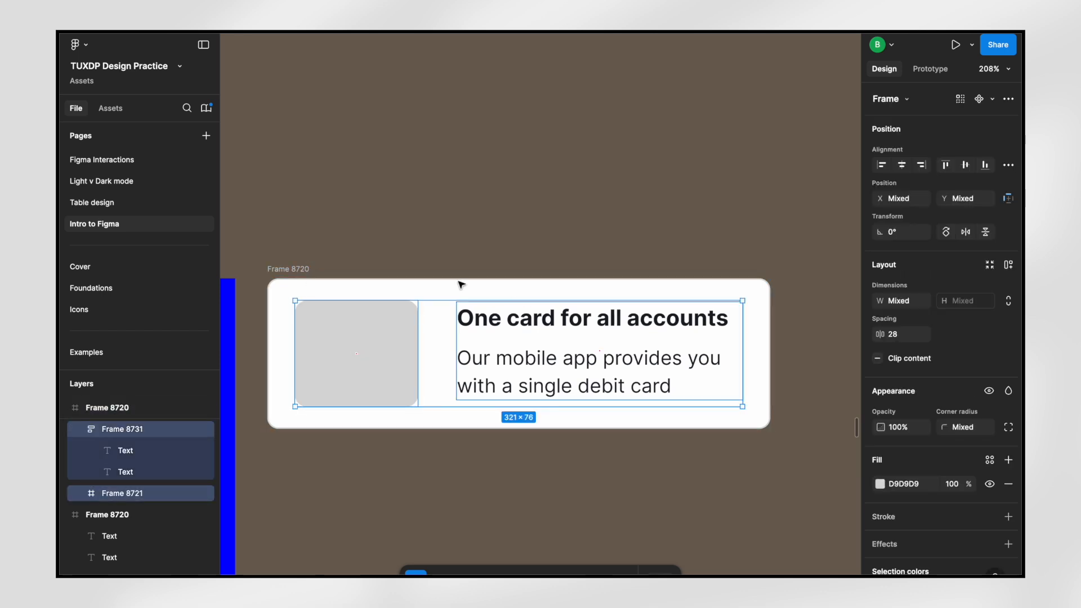
left_click(292, 271)
double_click(293, 270)
type("parent")
key("Return")
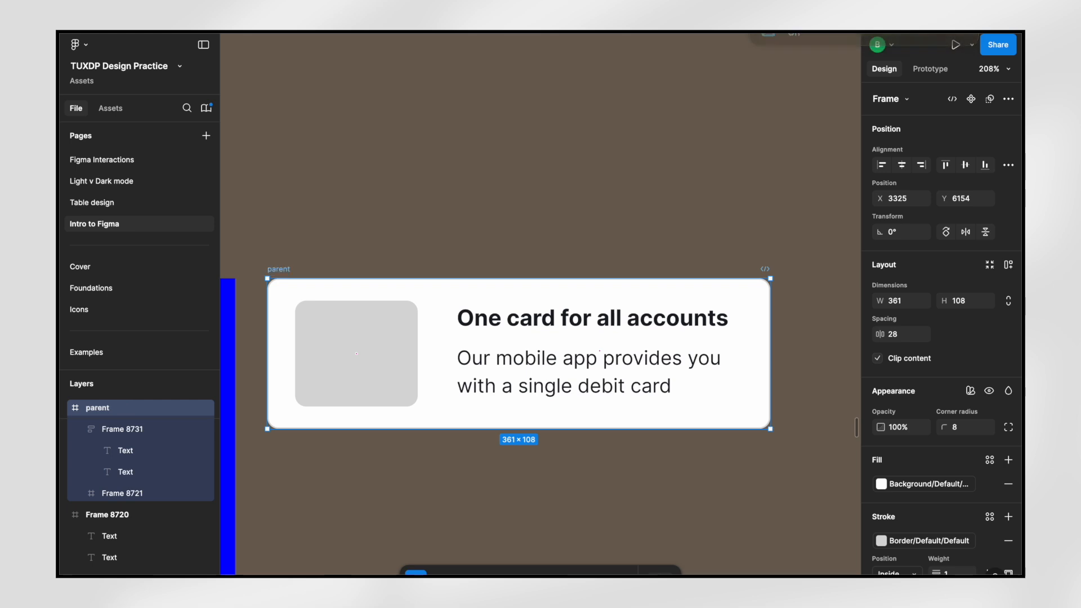
- Add auto layout to the parent card frame
scroll(921, 435, "down", 1)
scroll(922, 436, "up", 1)
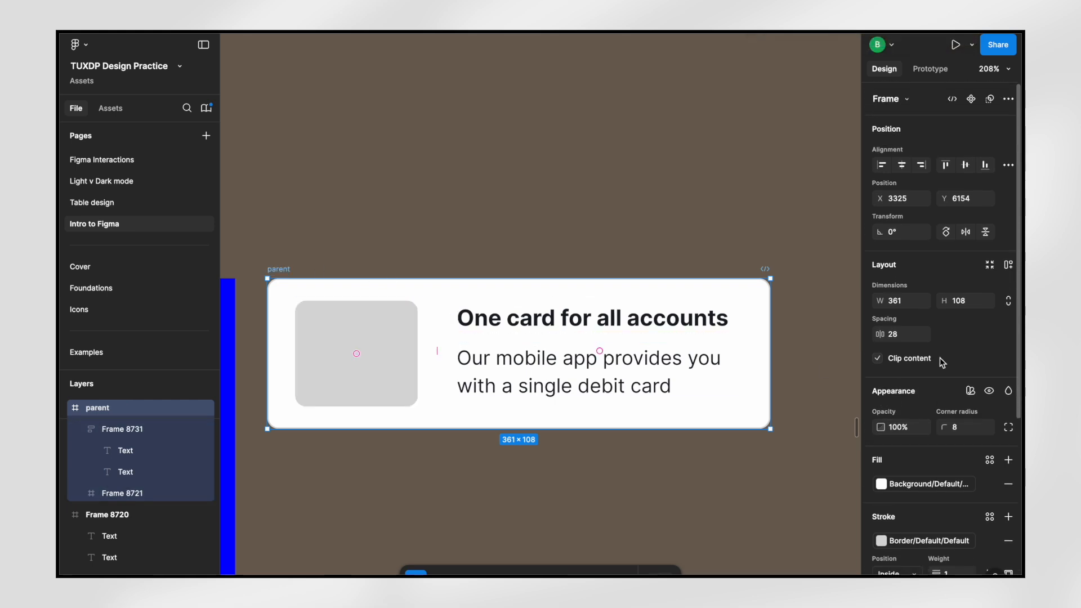
left_click(1008, 266)
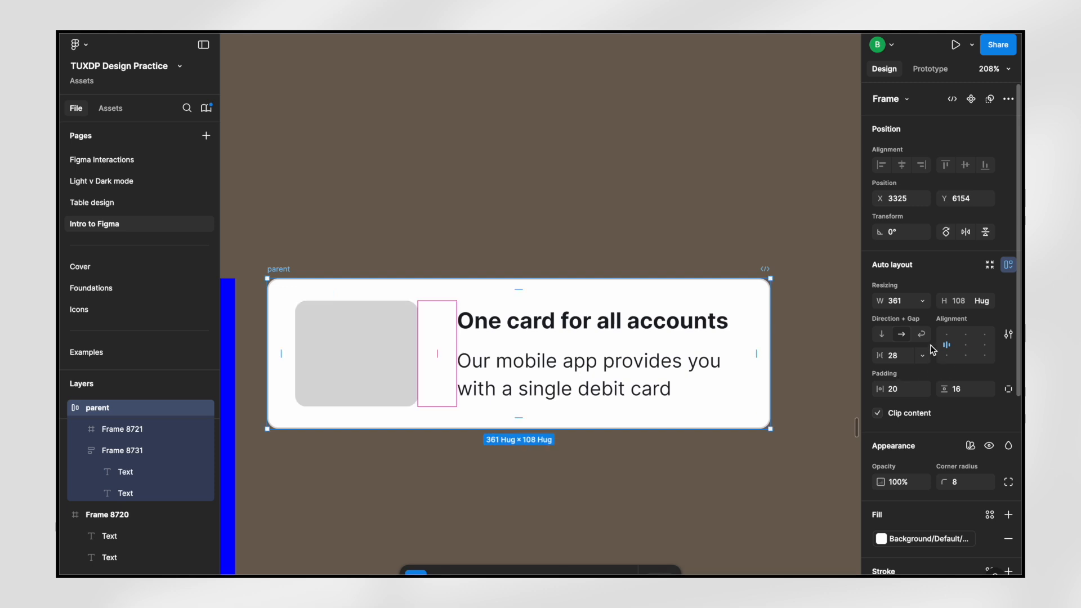
- Set the parent card's horizontal gap to 20 and its vertical padding to 20
scroll(541, 350, "left", 1)
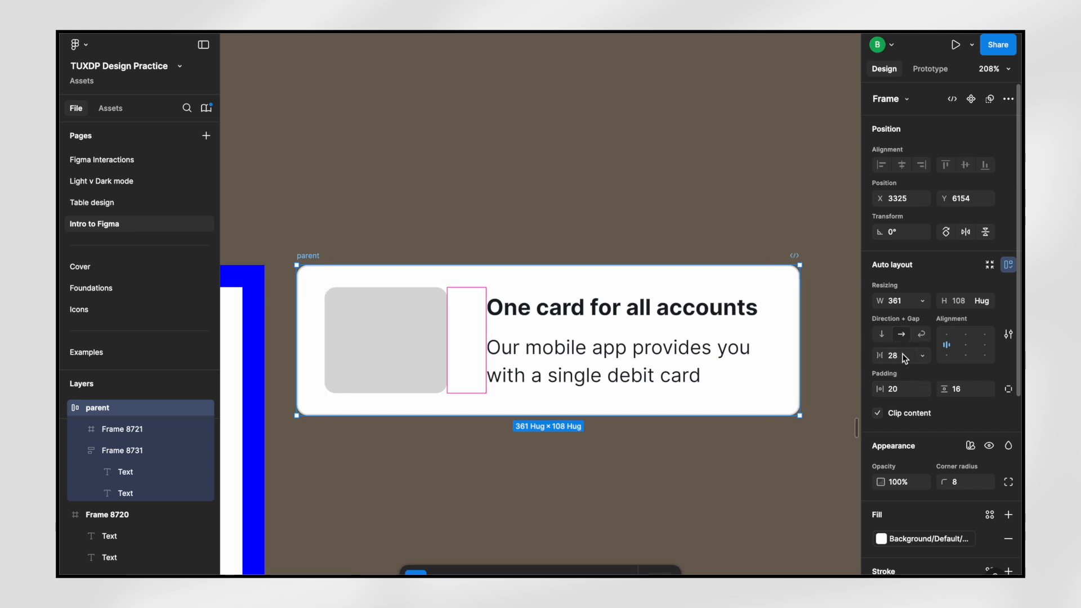
type("20")
key("Return")
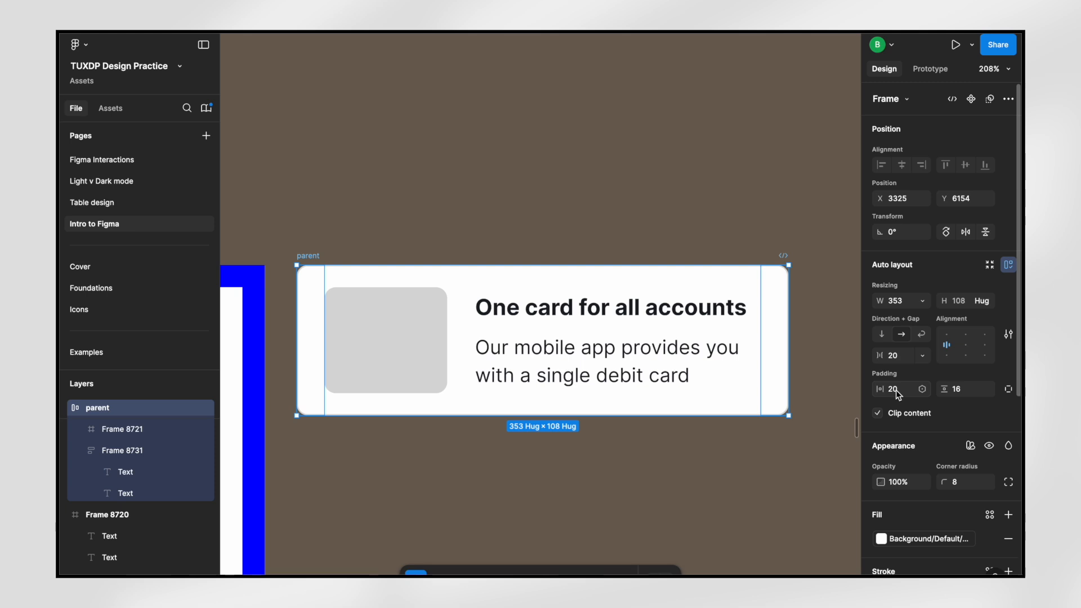
left_click(970, 396)
type("20")
key("Return")
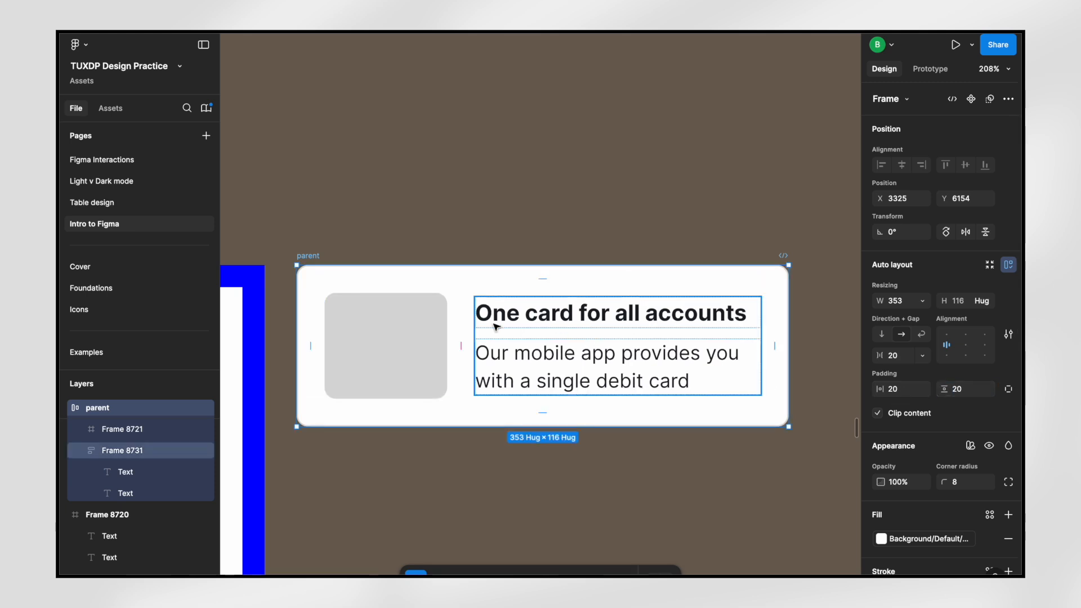
- Examine the auto layout settings of the project detail screen's content frame, heading, large image and thumbnail row
scroll(496, 327, "down", 6)
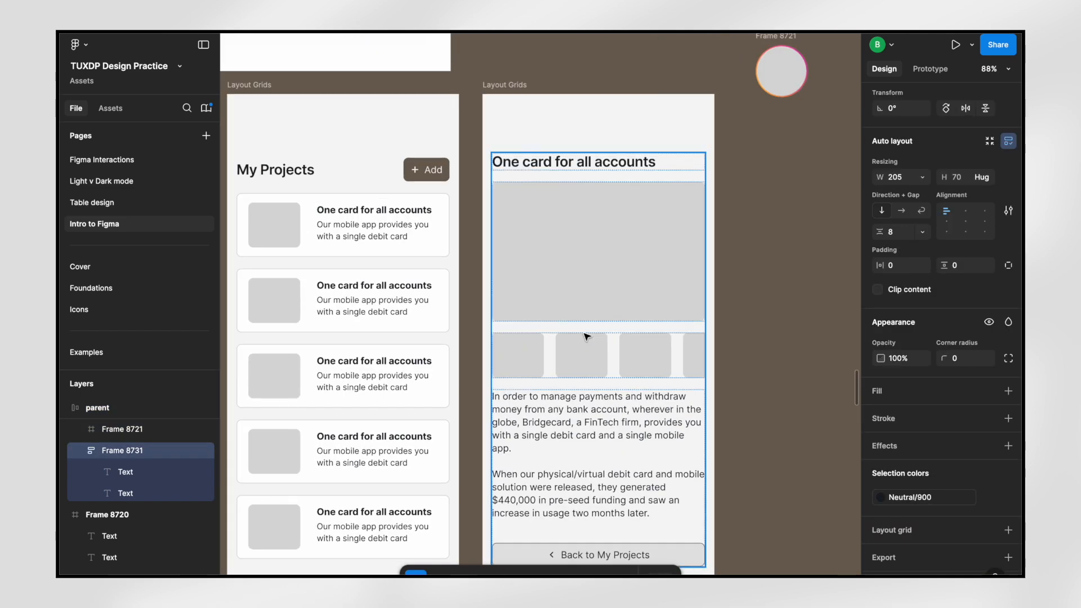
left_click(587, 269)
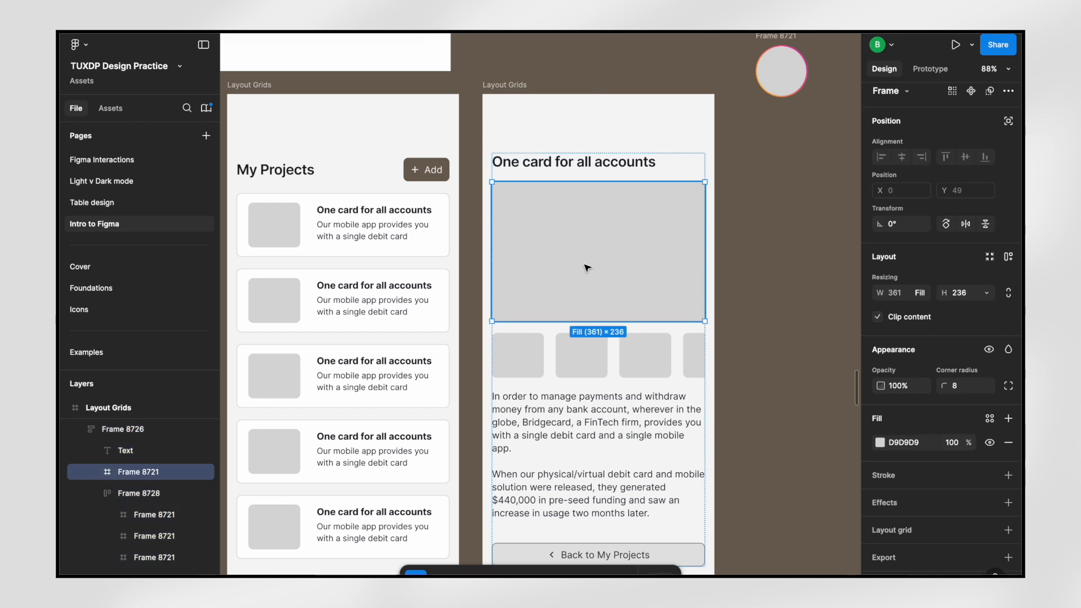
left_click(663, 154)
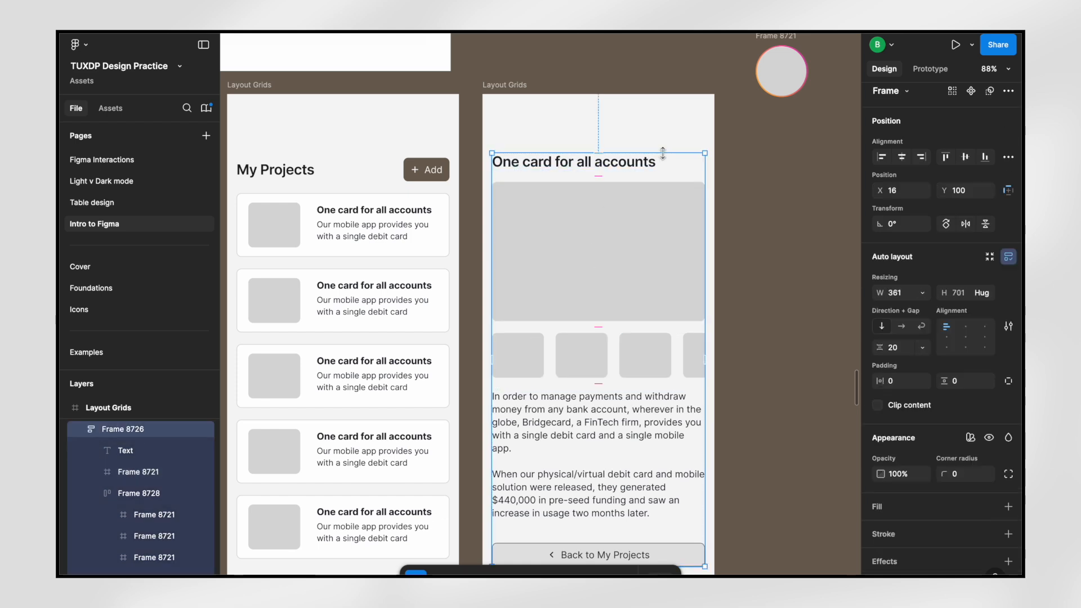
left_click(584, 166)
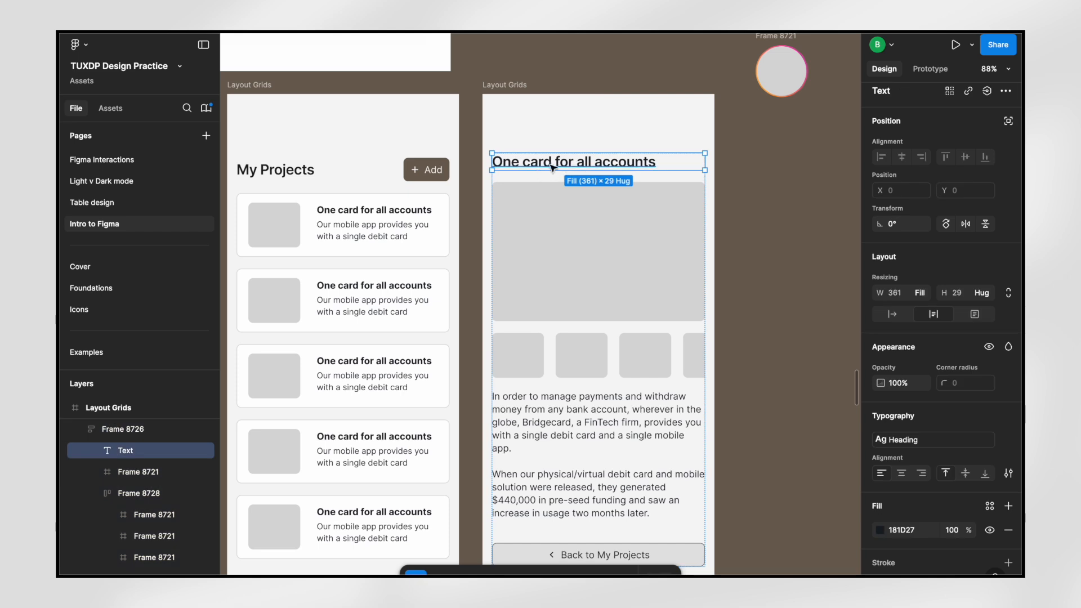
left_click(525, 234)
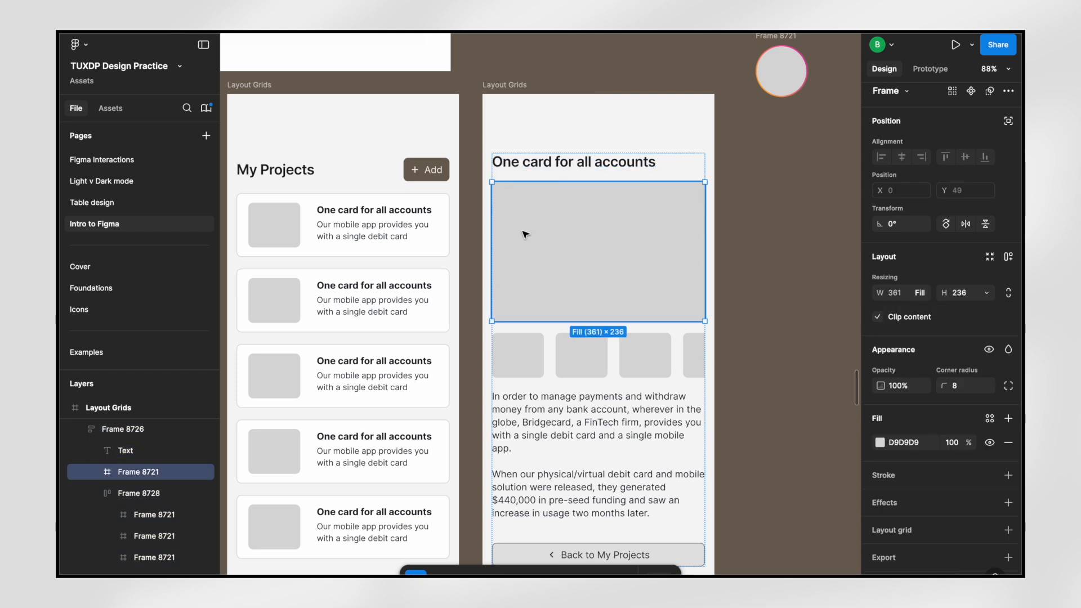
scroll(541, 253, "down", 3)
left_click(568, 297)
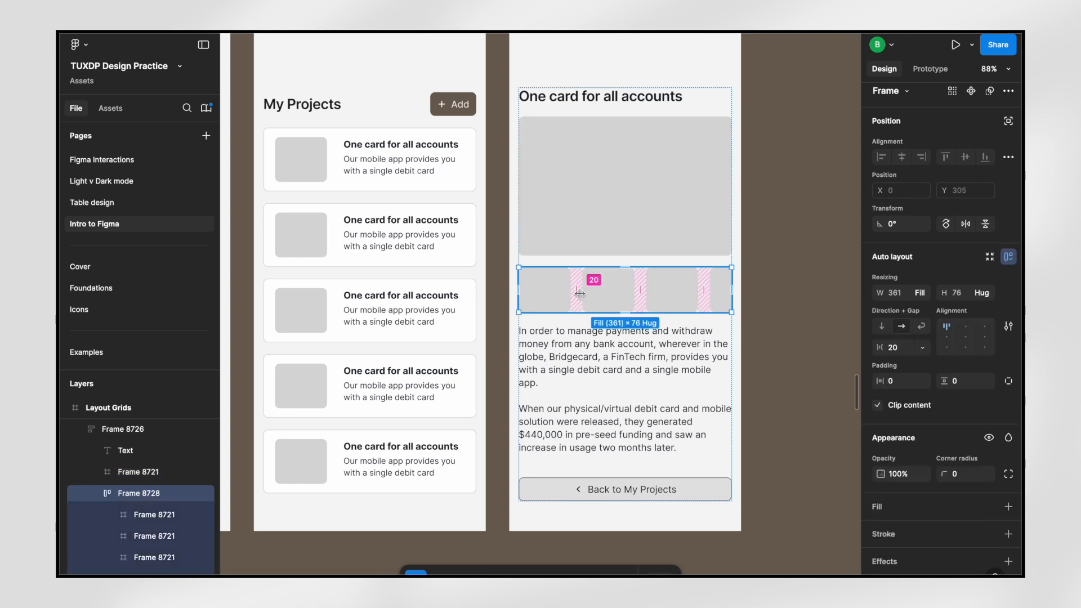
left_click(627, 205)
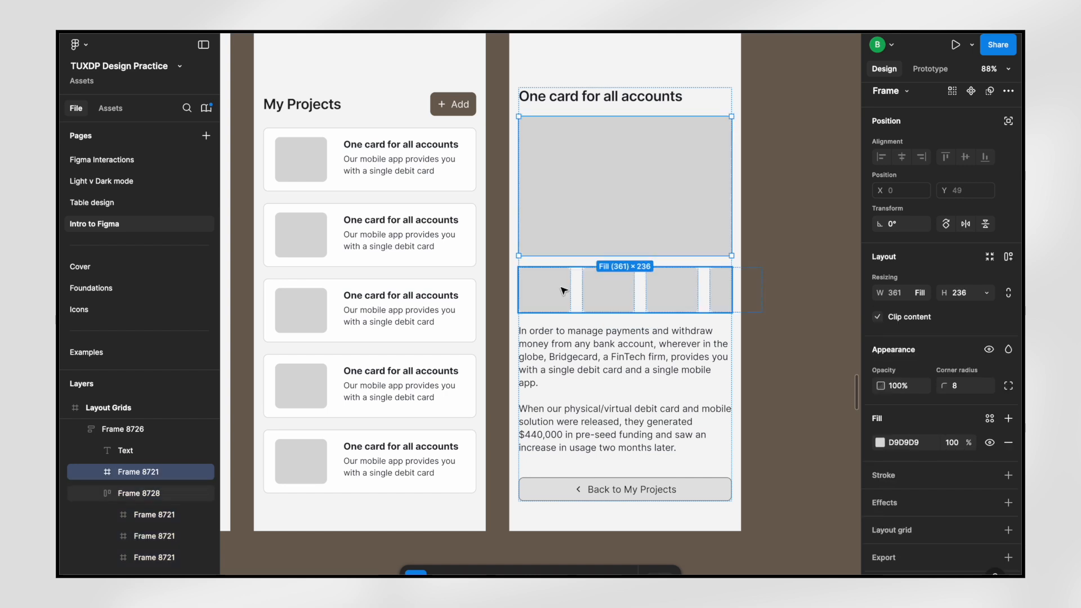
left_click(564, 290)
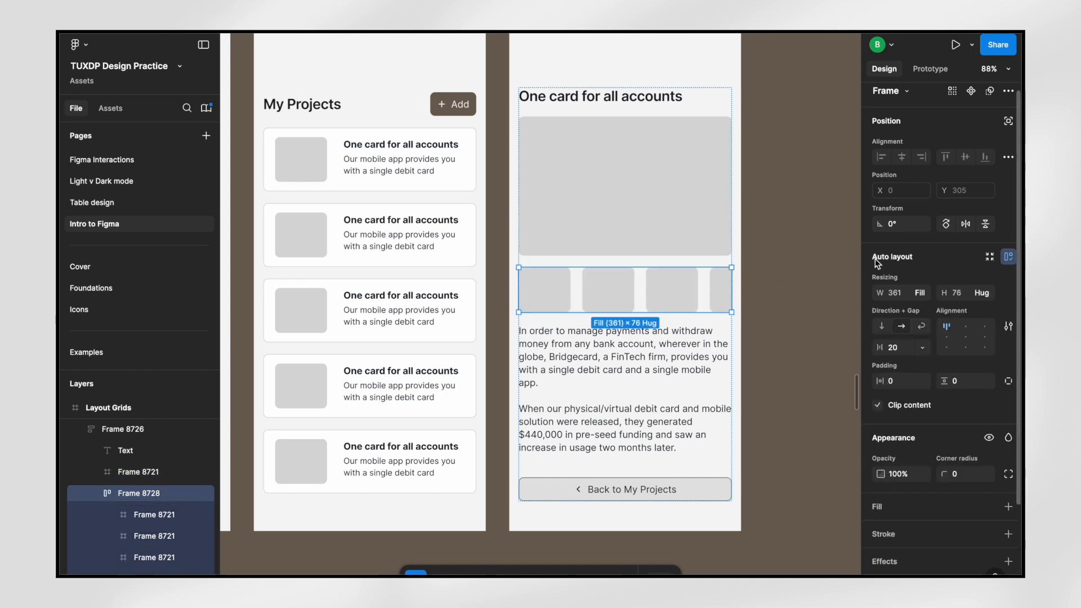
- Examine the thumbnails' nesting by selecting individual and all child frames, their row, and the content frame that contains it
left_click(543, 300)
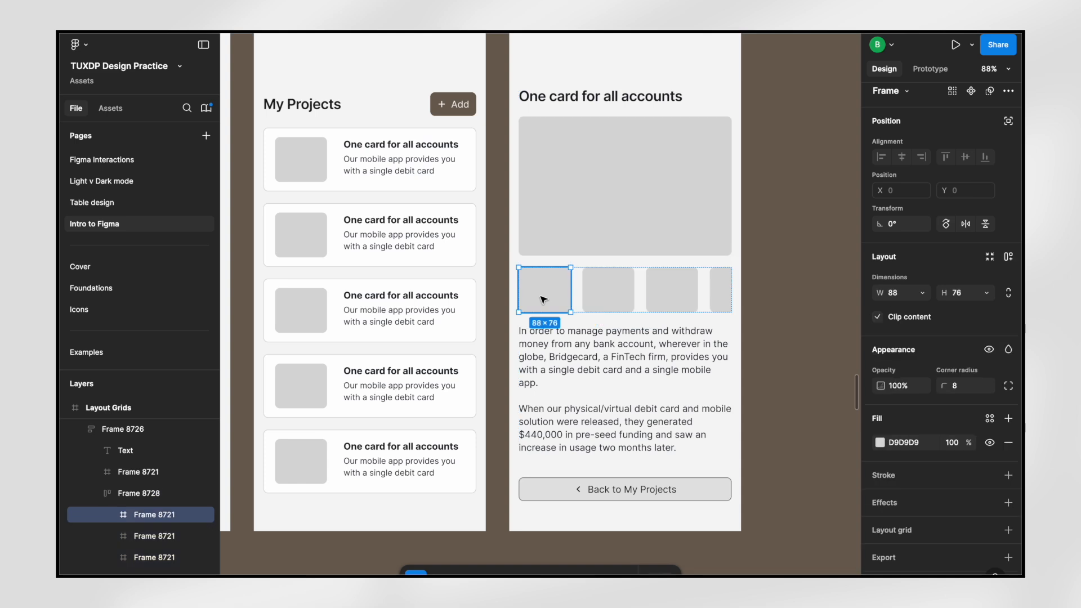
left_click(606, 296)
left_click(670, 289)
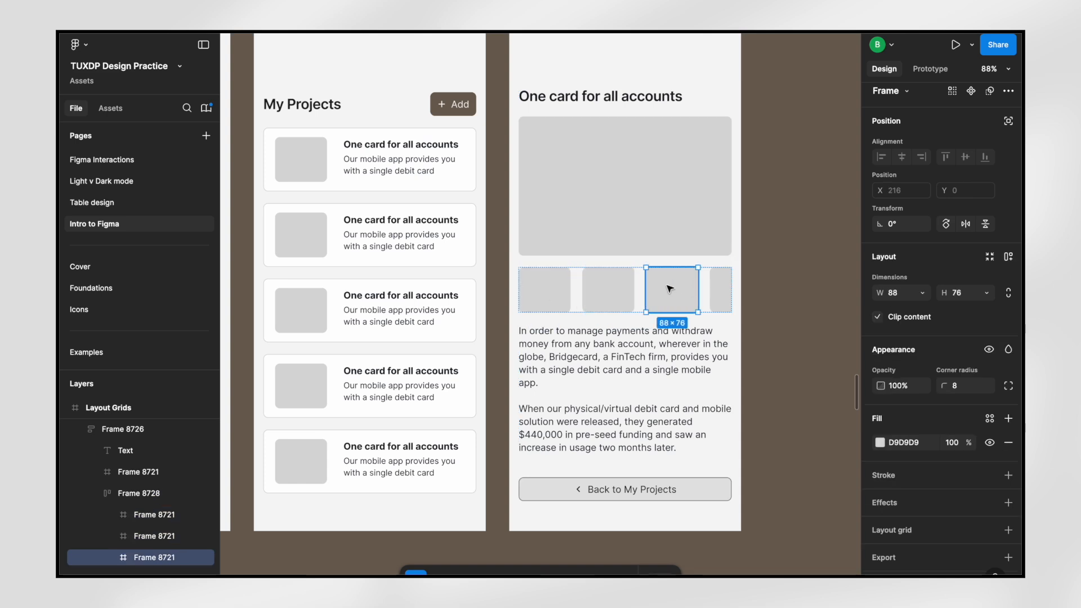
key("Escape")
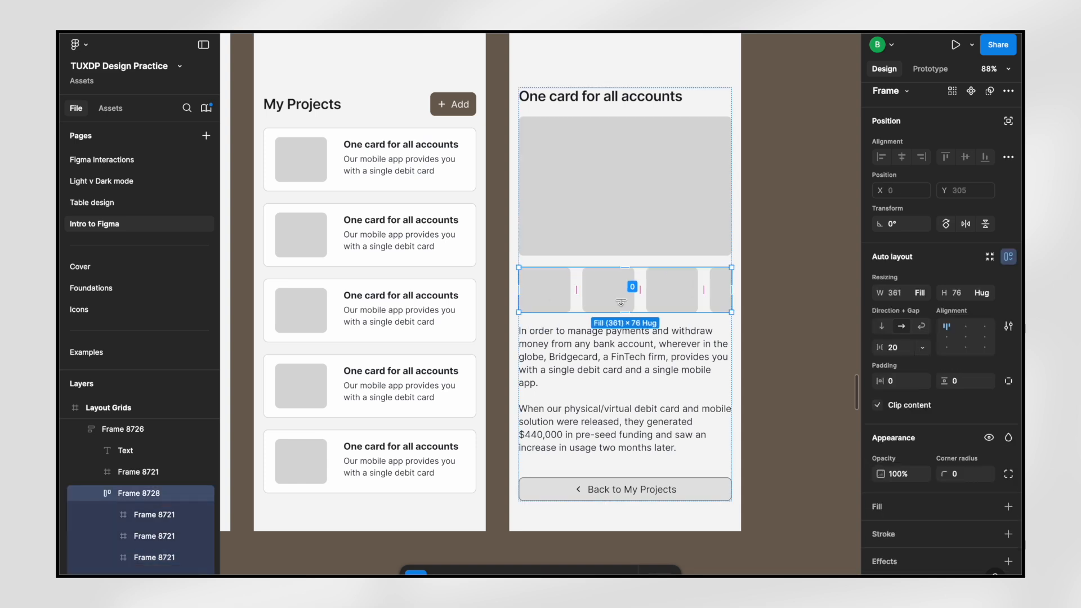
key("Return")
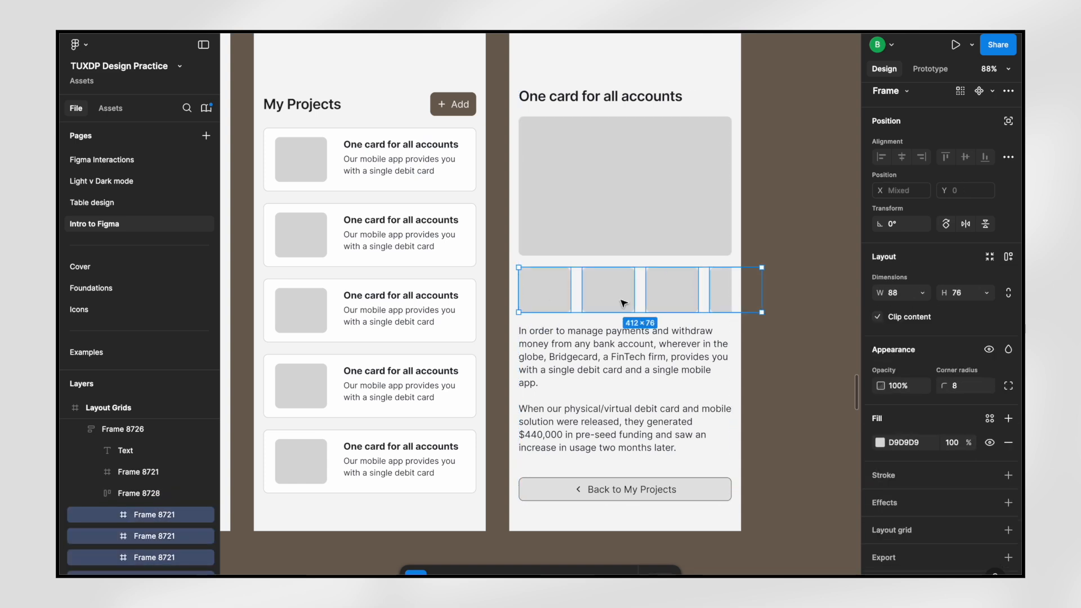
left_click(614, 218)
left_click(607, 288)
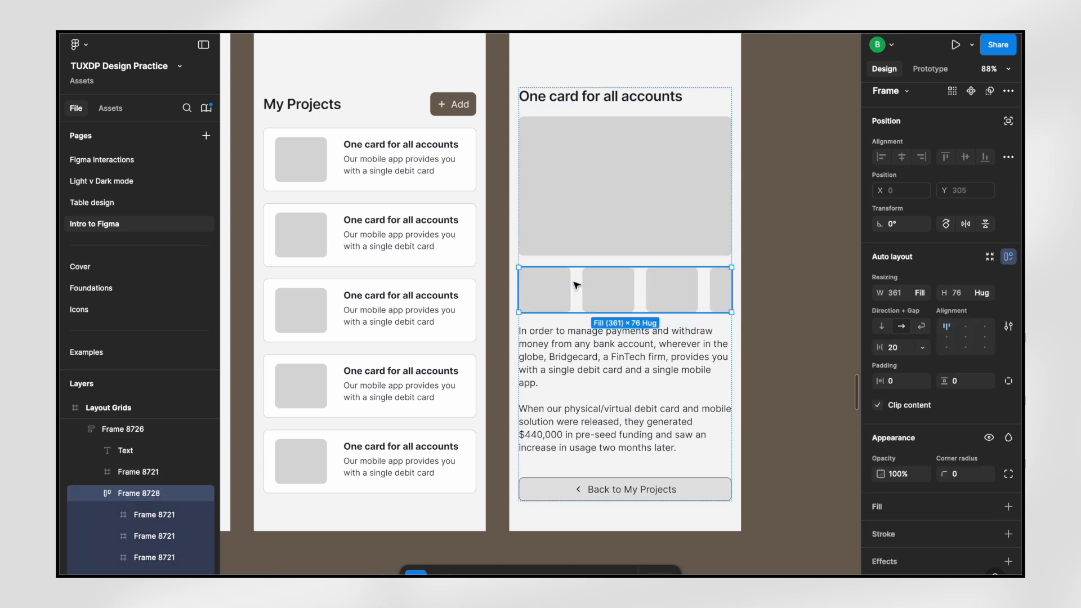
left_click(607, 288)
key("shift+Return")
key("shift+Return")
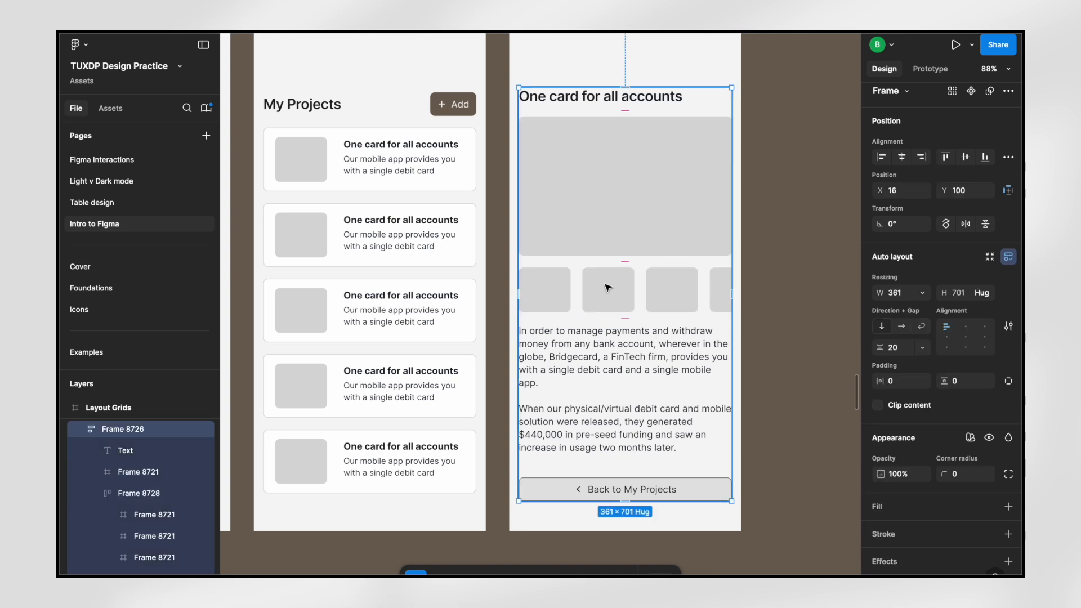
scroll(607, 288, "up", 1)
scroll(608, 287, "right", 1)
key("shift+Return")
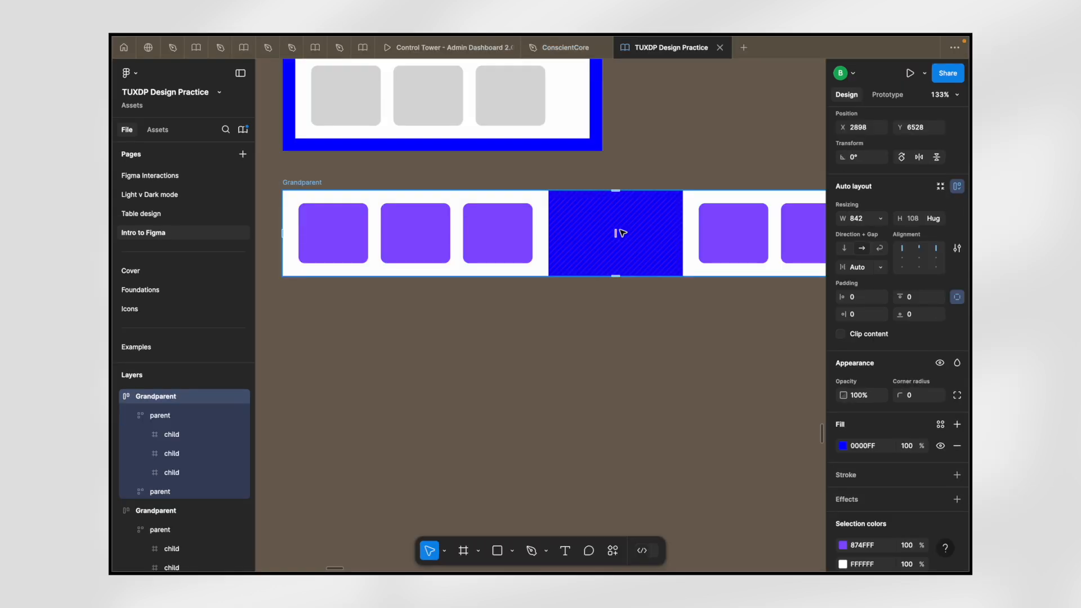
- Find the Part 2 chapter list and examine the Frames and Components item under Chapter 4: Designing Layouts
scroll(619, 232, "down", 10)
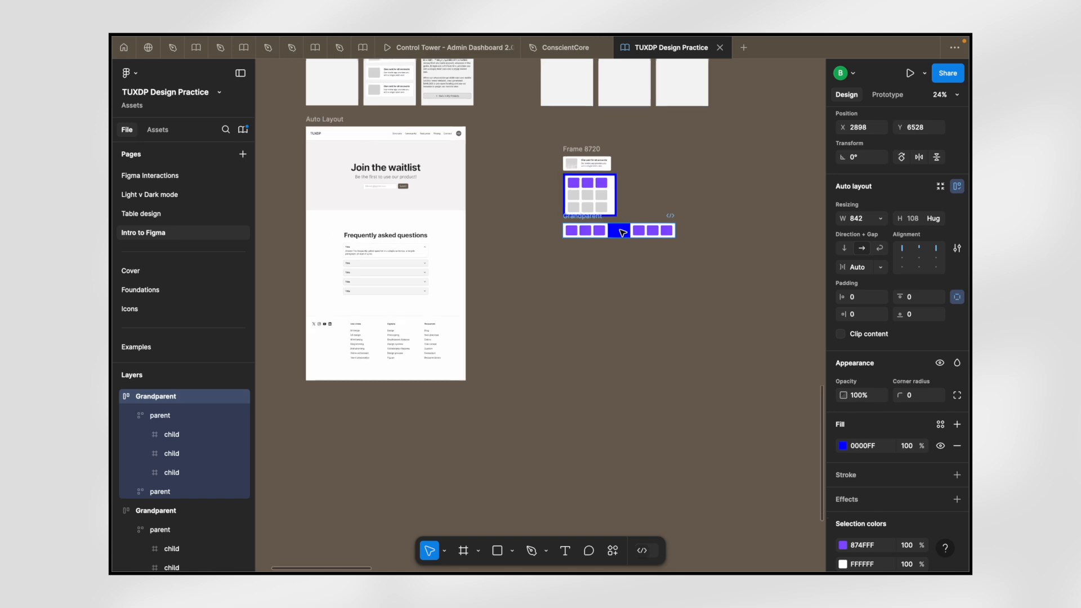
scroll(623, 233, "down", 3)
scroll(622, 232, "up", 2)
scroll(490, 264, "up", 5)
scroll(489, 256, "up", 3)
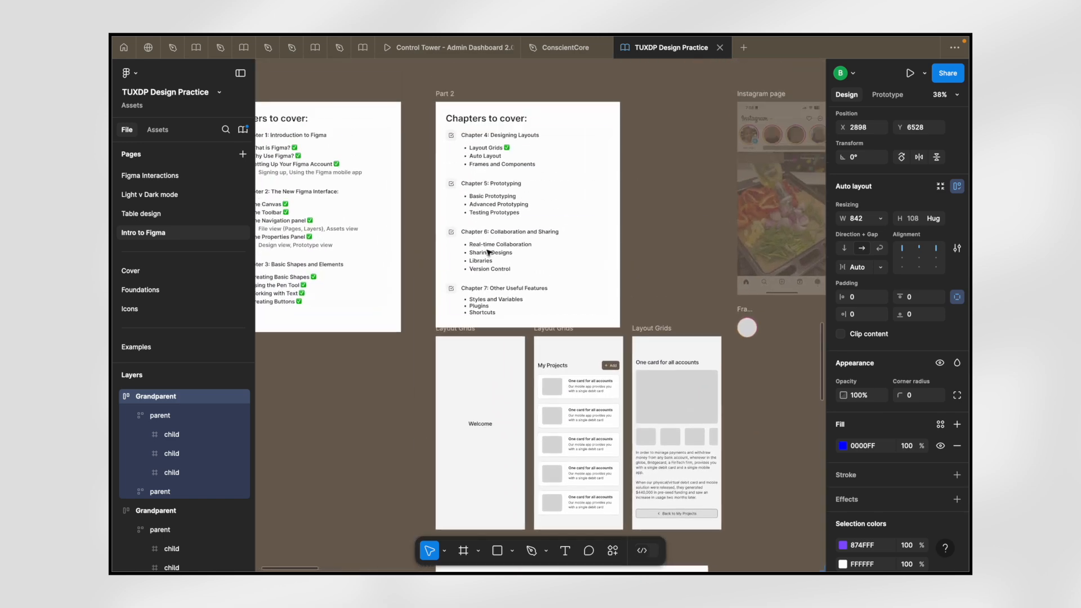
scroll(488, 252, "up", 5)
scroll(514, 217, "up", 2)
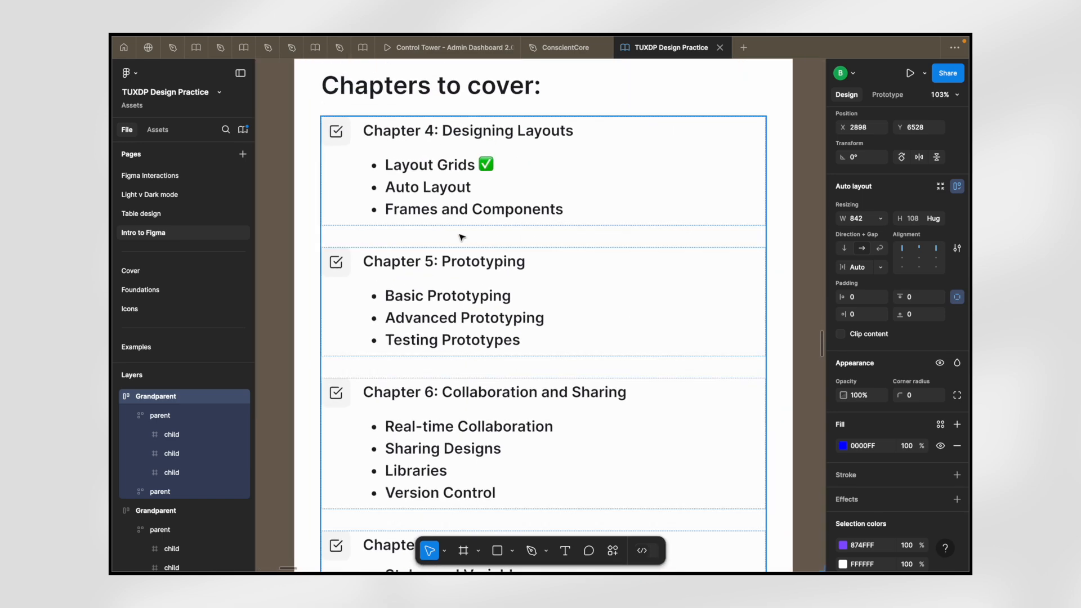
left_click(516, 218)
triple_click(473, 209)
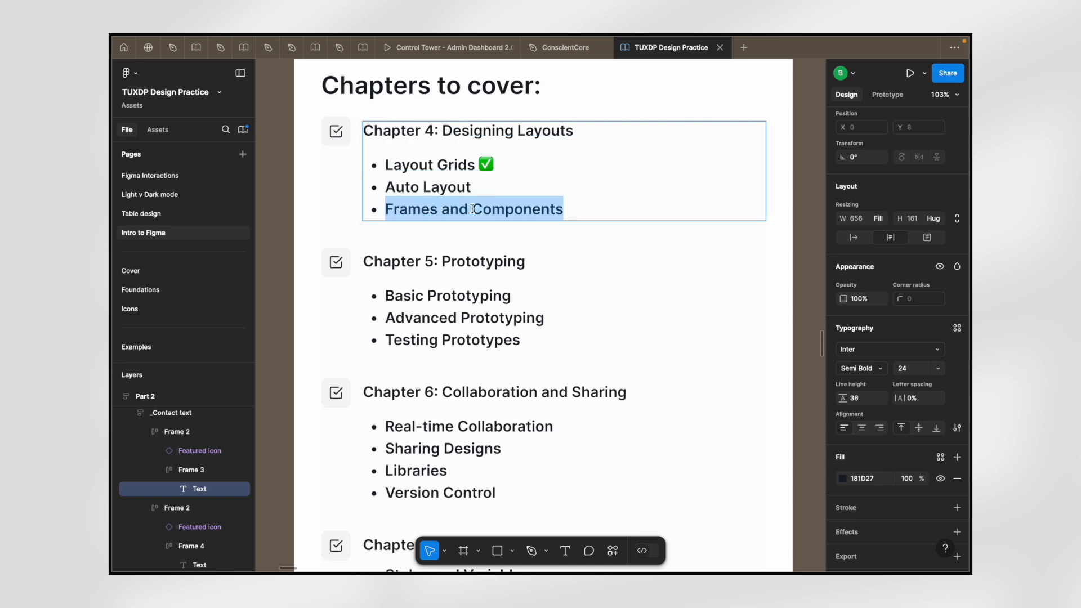
left_click(431, 210)
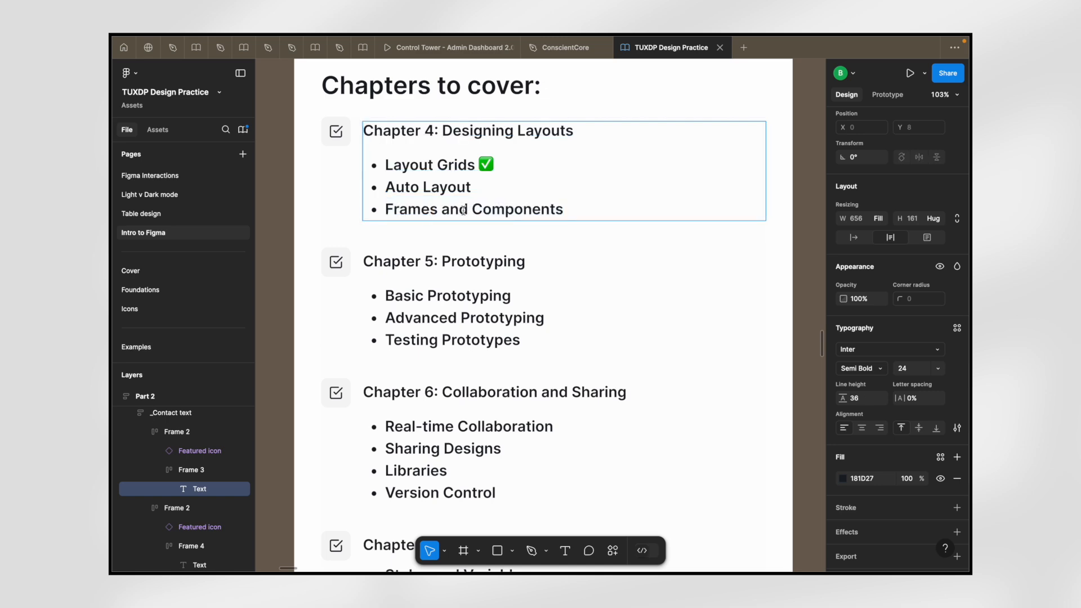
- Select the check mark emoji beside Layout Grids and place the text cursor at the end of the Auto Layout item
scroll(462, 210, "down", 5)
scroll(463, 210, "up", 5)
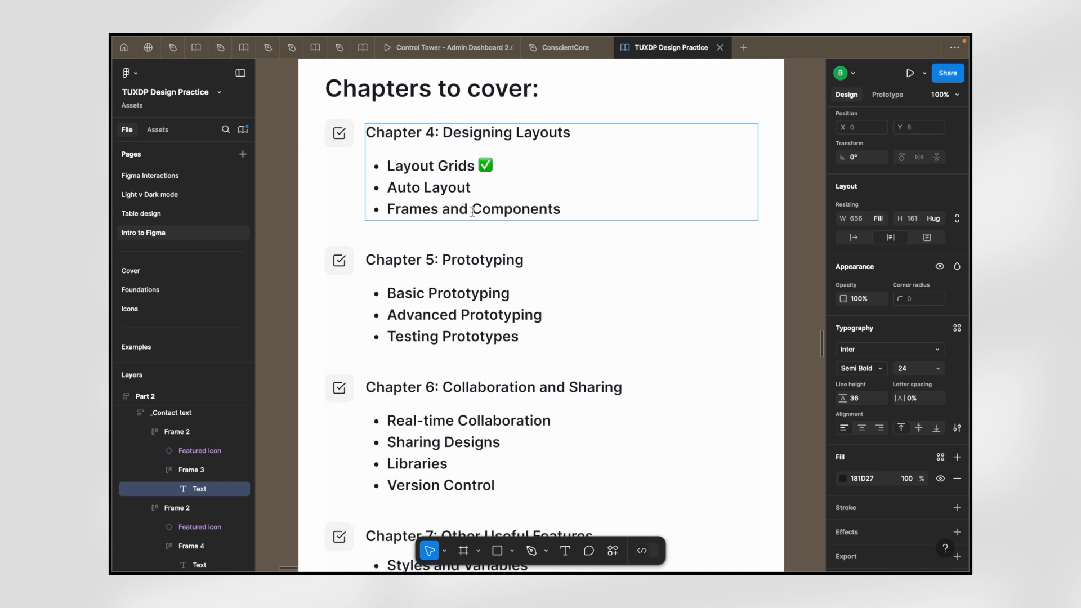
left_click(491, 165)
left_click_drag(491, 165, 479, 163)
left_click(486, 187)
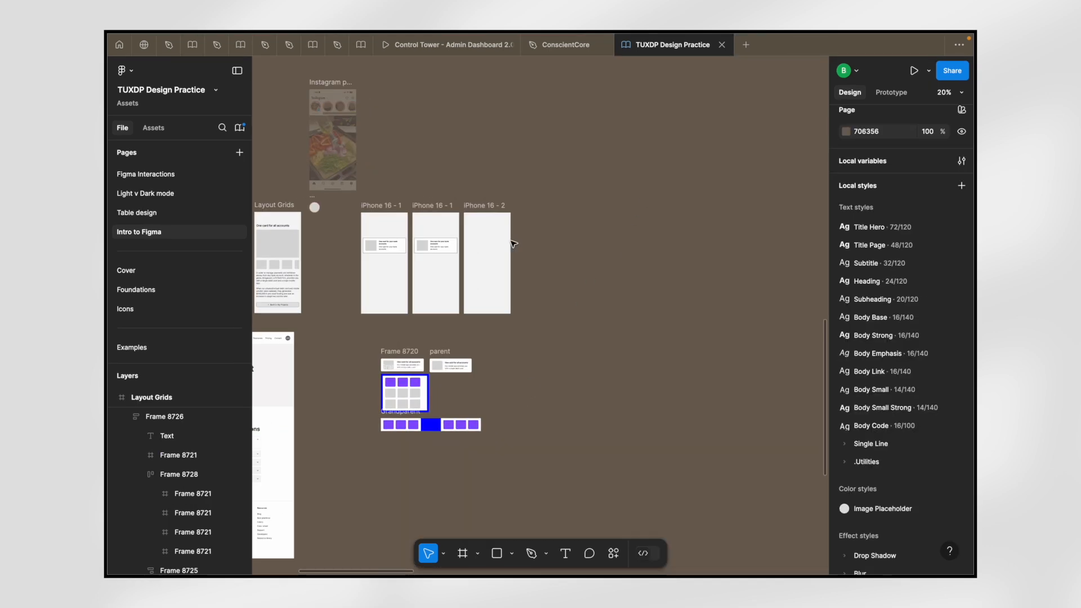
- Open the Buttons page of the file
scroll(514, 235, "up", 5)
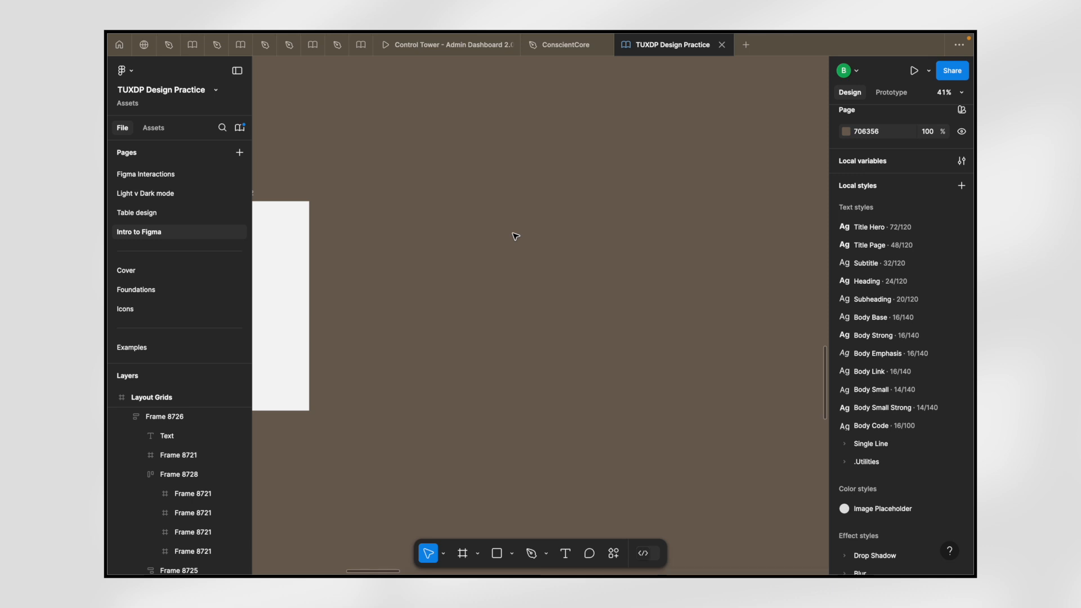
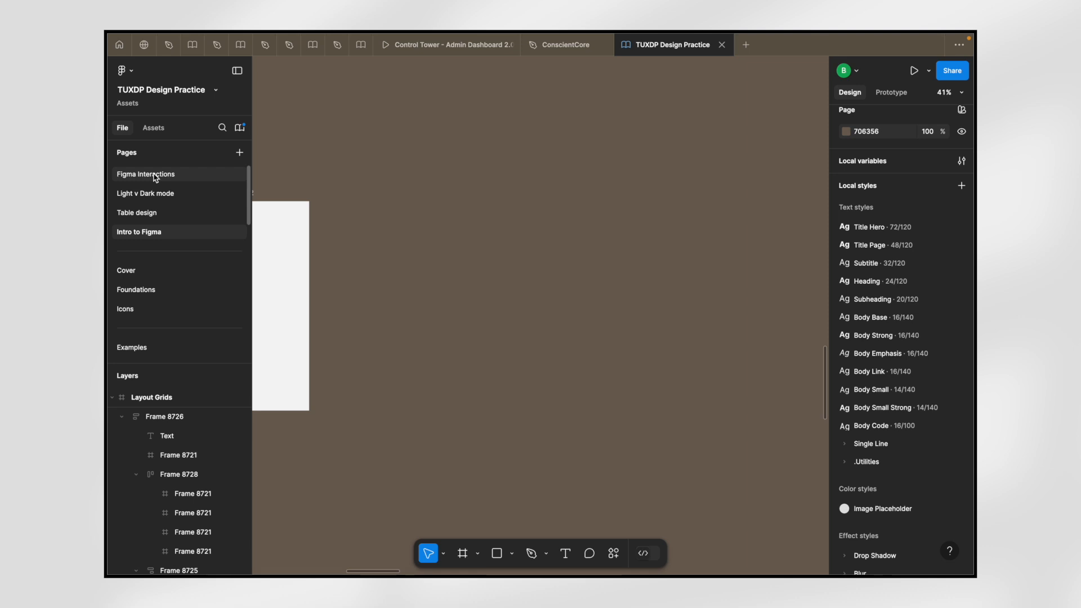
scroll(149, 217, "down", 5)
left_click(147, 220)
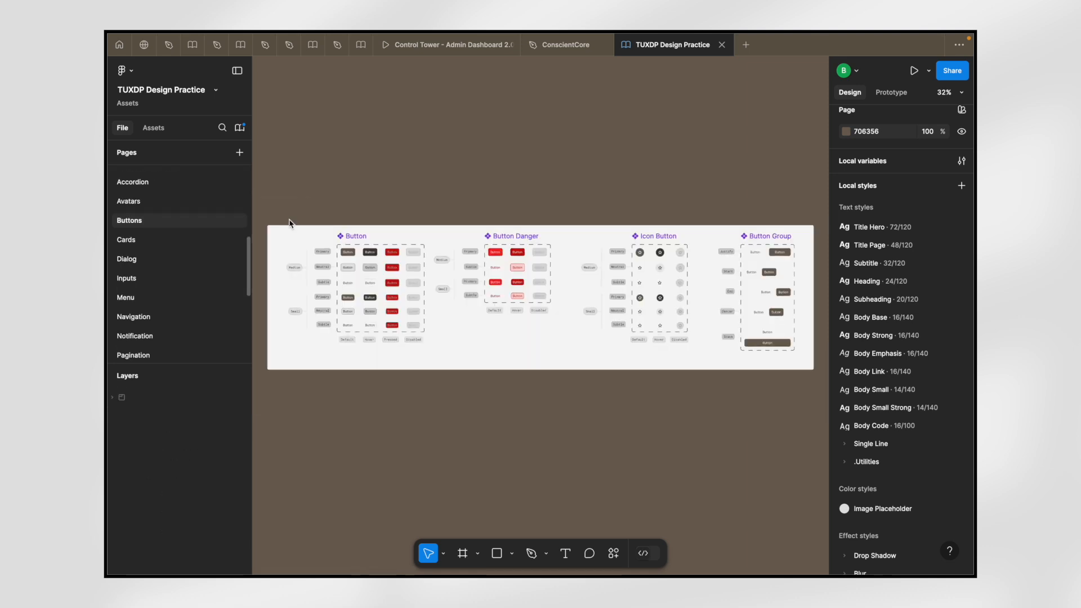
- Examine the Button, Button Danger, Icon Button and Button Group component sets and their properties
scroll(349, 252, "up", 3, "ctrl")
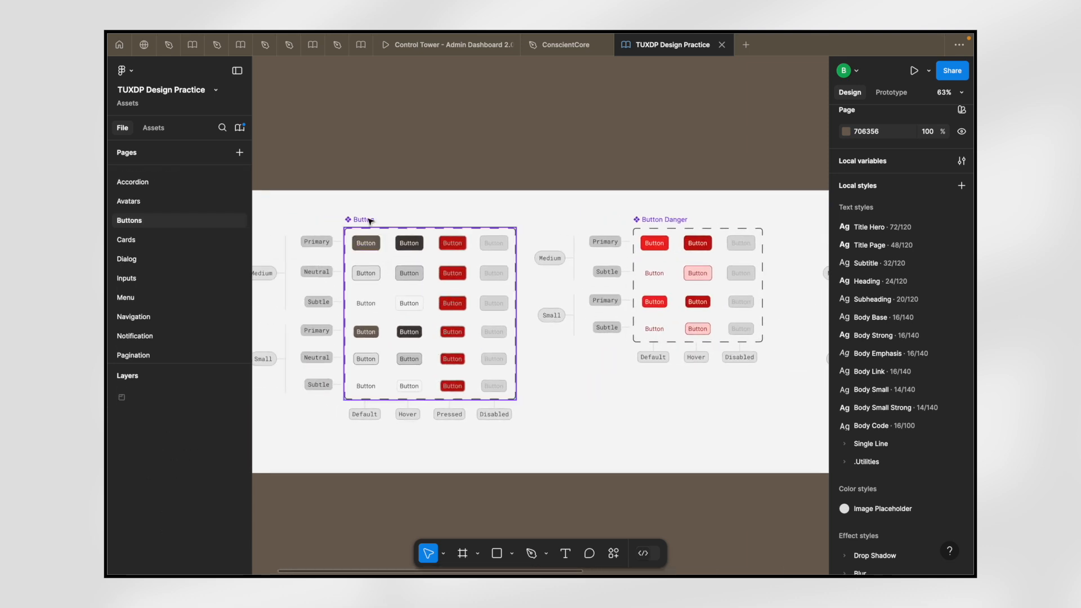
left_click(371, 220)
scroll(371, 221, "down", 3, "ctrl")
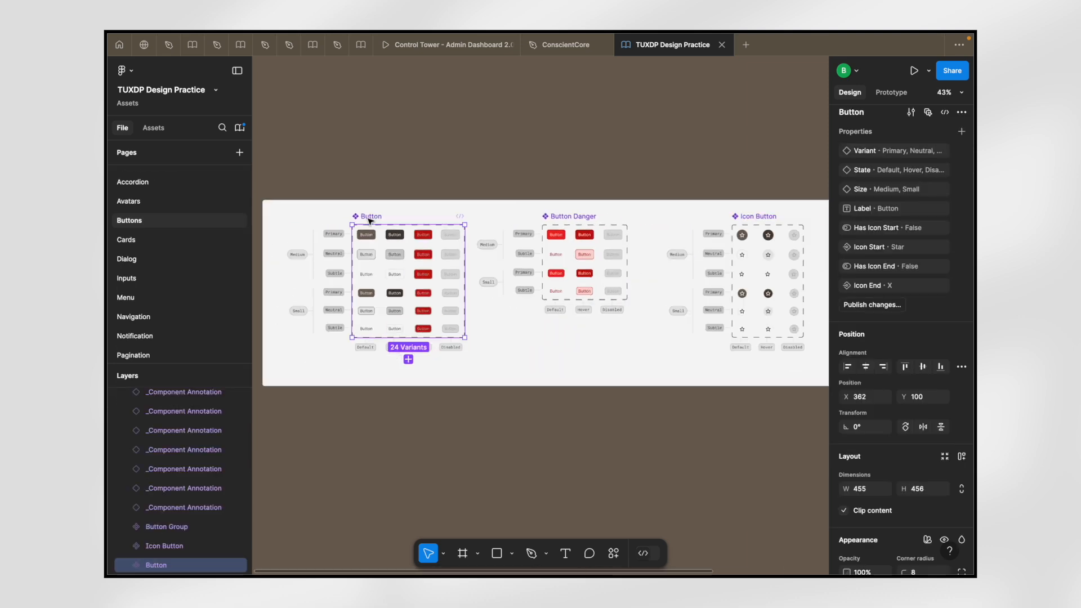
left_click(573, 218)
scroll(552, 217, "right", 5)
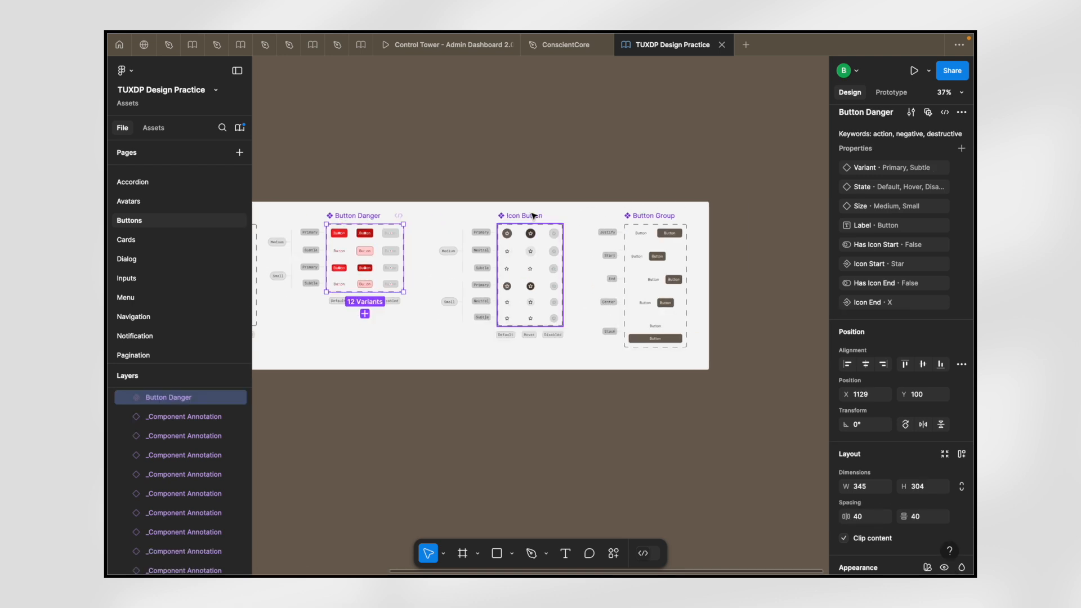
left_click(533, 215)
left_click(641, 217)
scroll(645, 216, "up", 2)
scroll(645, 217, "up", 3)
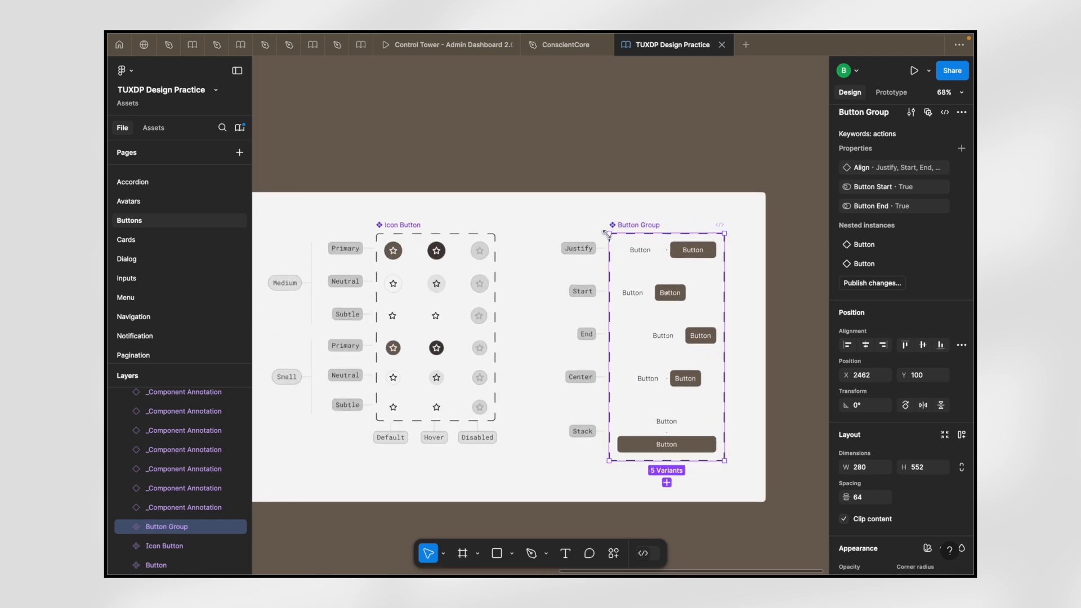
scroll(608, 231, "down", 4)
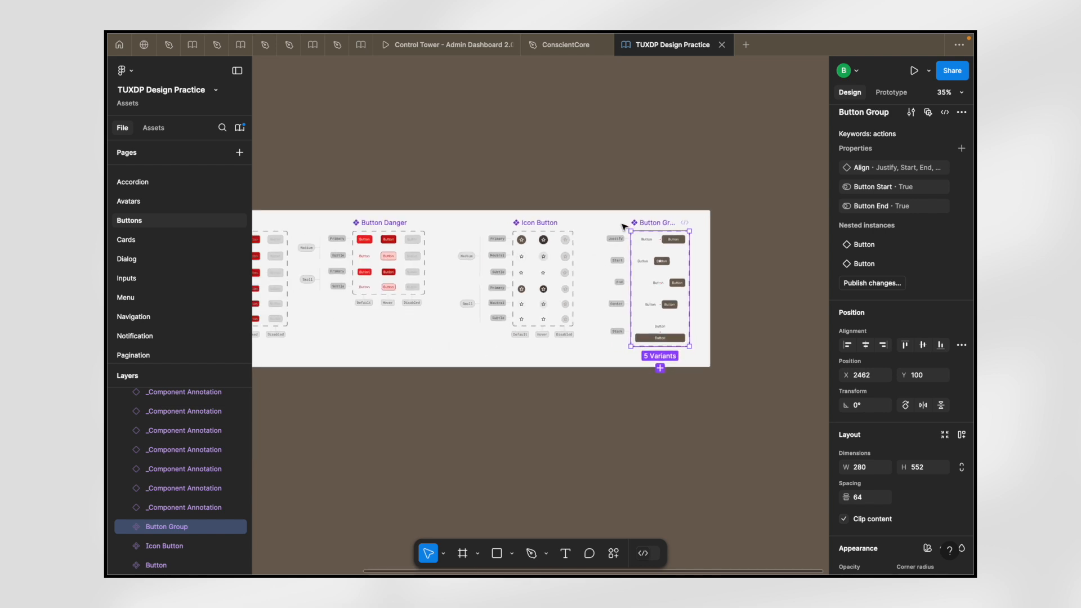
scroll(563, 228, "left", 5)
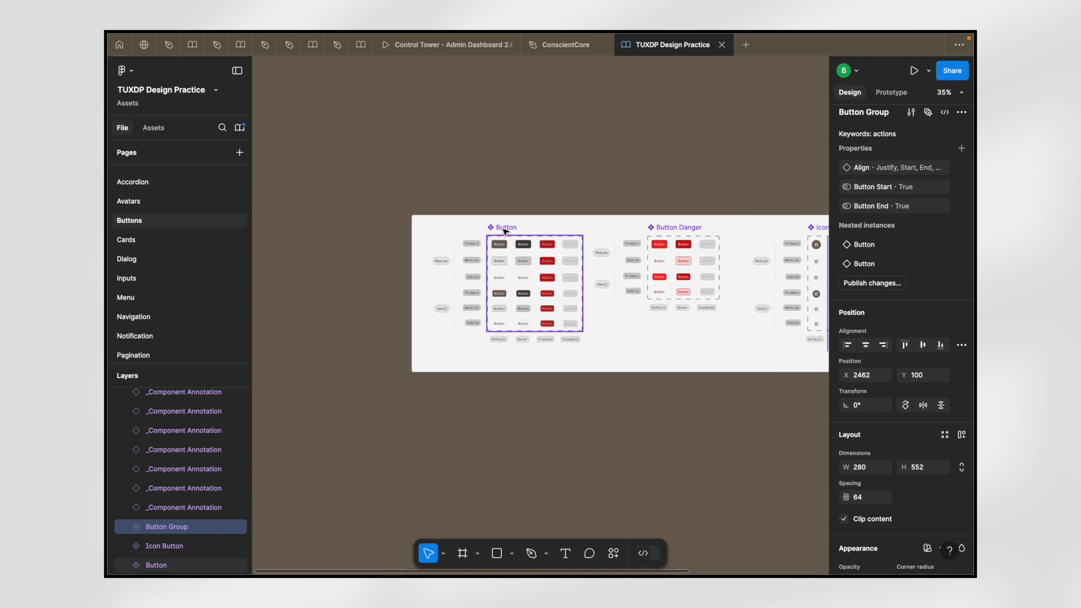
- Examine the Button component set and the auto layout settings of its Primary, Default, Medium variant
left_click(505, 230)
scroll(548, 281, "up", 3)
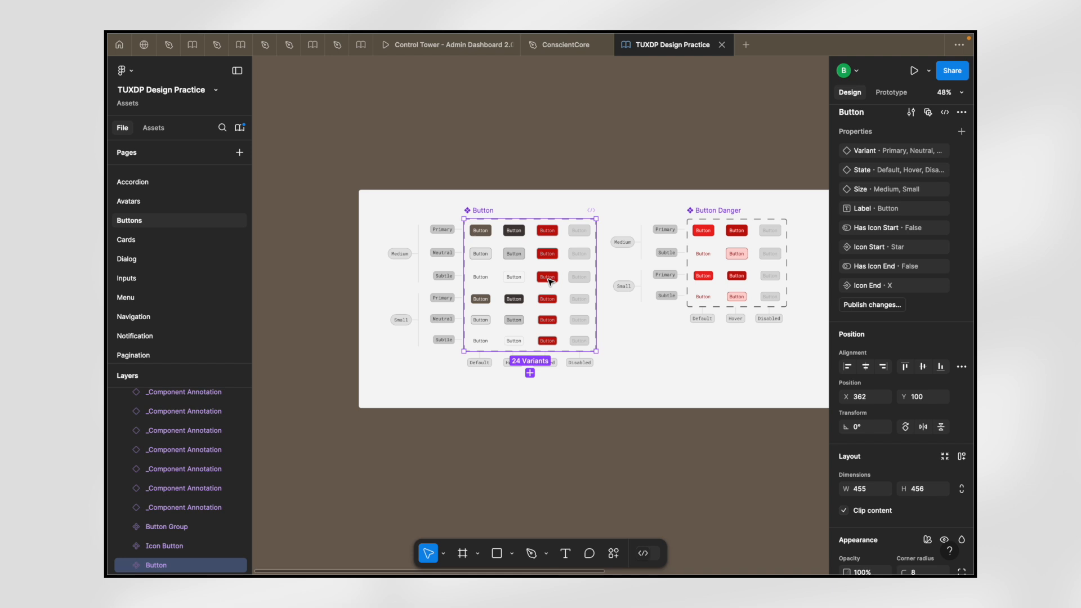
left_click(483, 233)
scroll(483, 233, "up", 3)
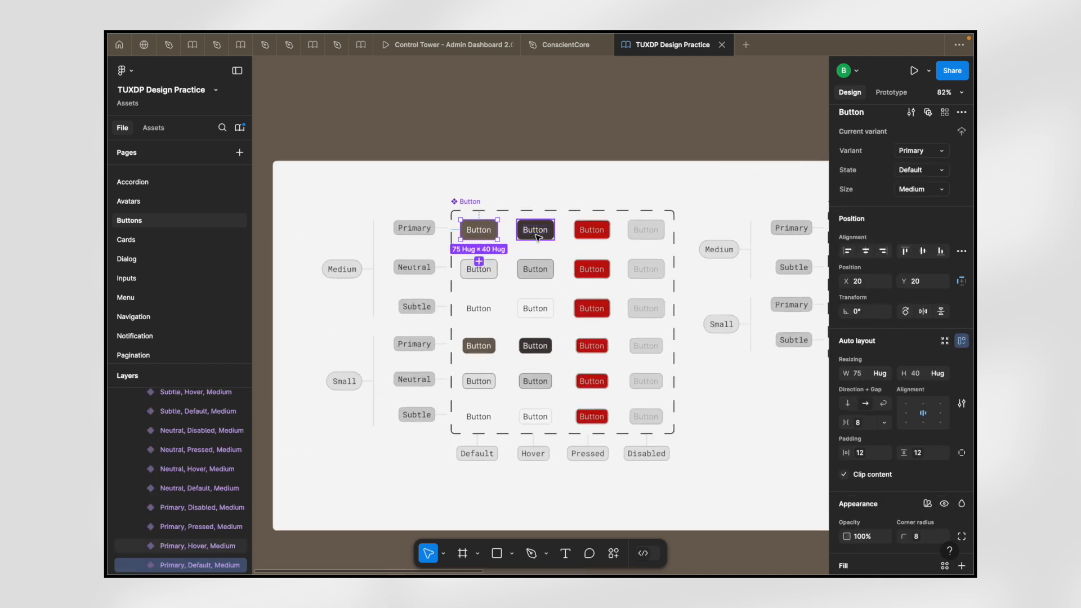
left_click(516, 235)
left_click(495, 232)
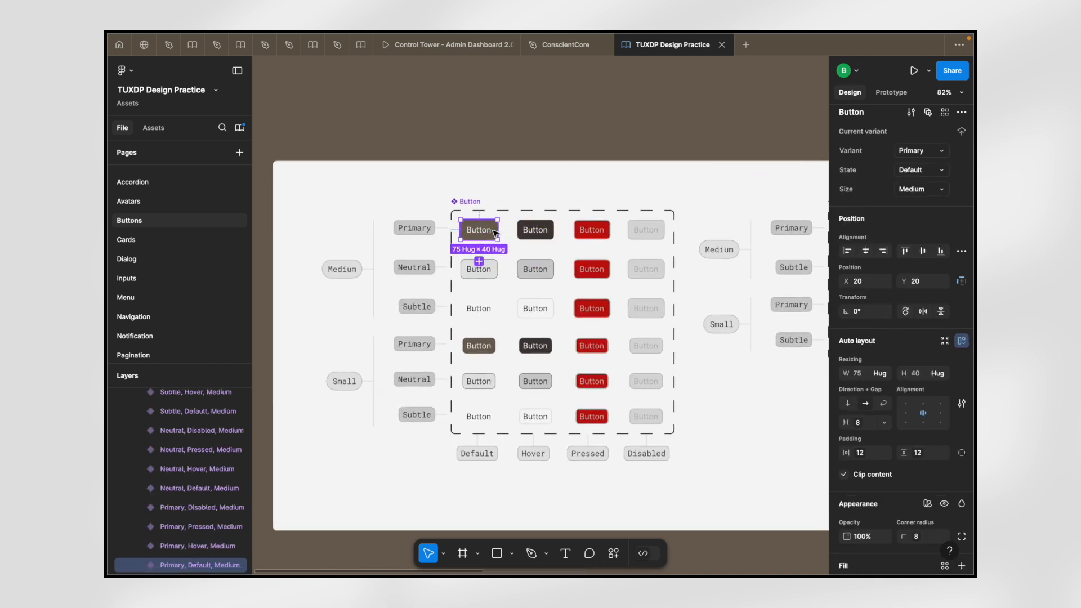
left_click(464, 202)
scroll(465, 201, "down", 3)
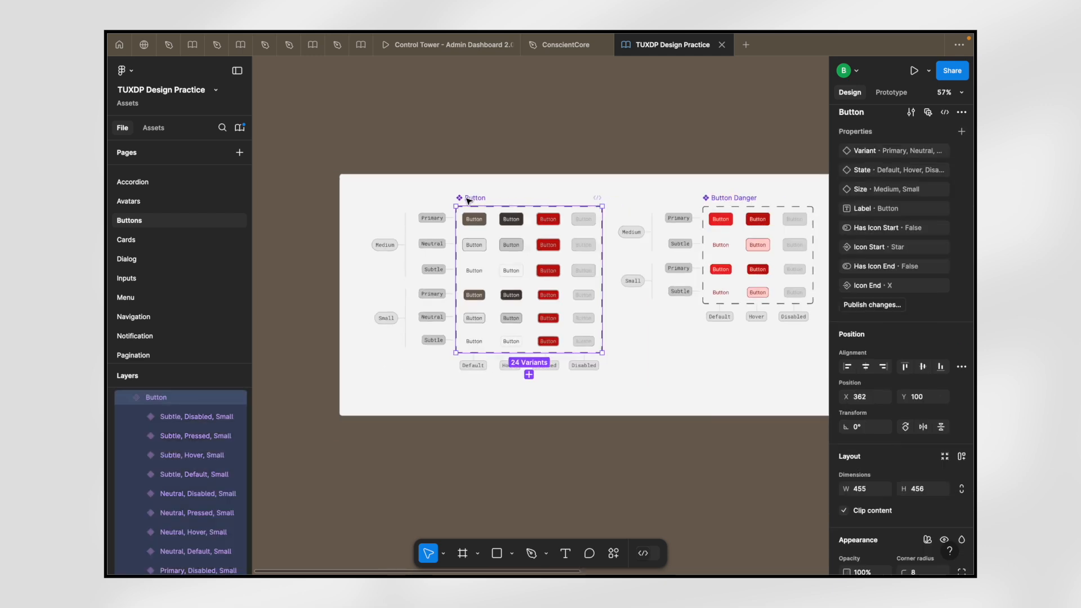
- Examine the Button component set and its Medium Primary variants, including the Default and Disabled states
scroll(503, 237, "up", 3)
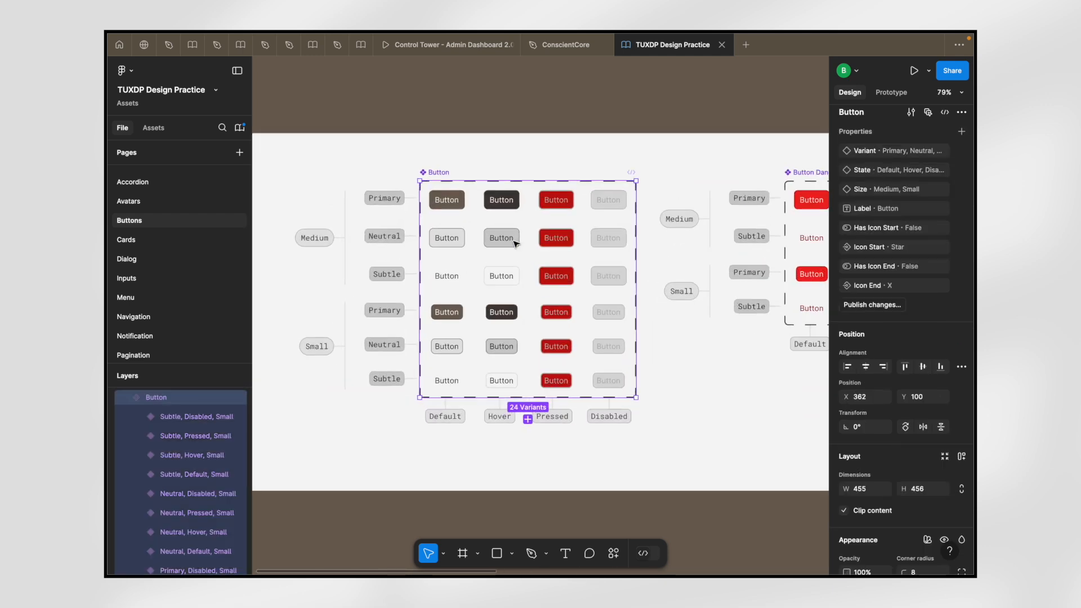
left_click(499, 201)
left_click(436, 201)
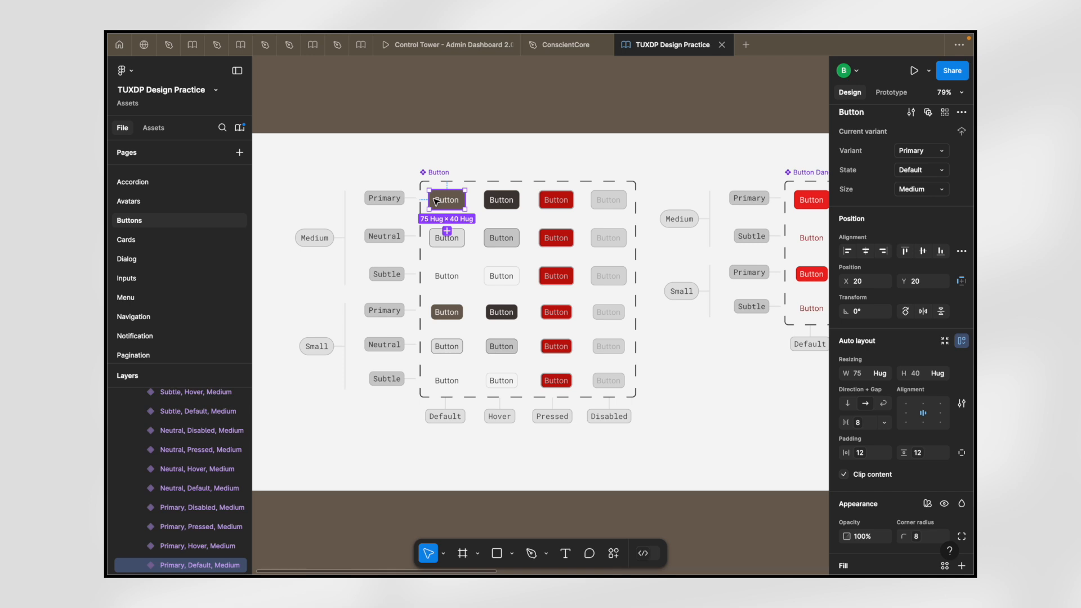
scroll(436, 201, "up", 3)
left_click(682, 200)
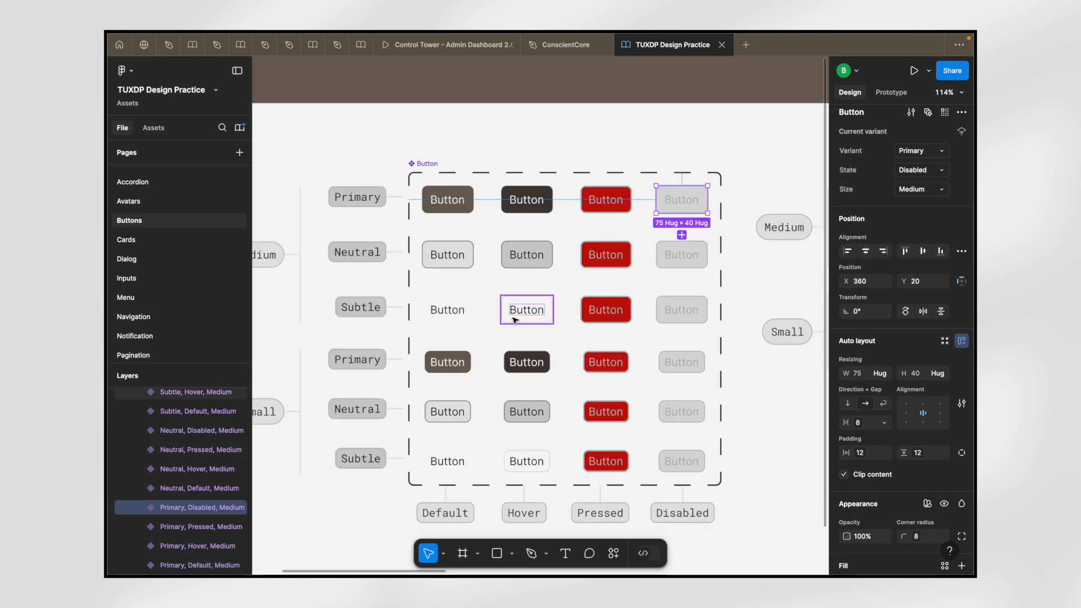
left_click(508, 227)
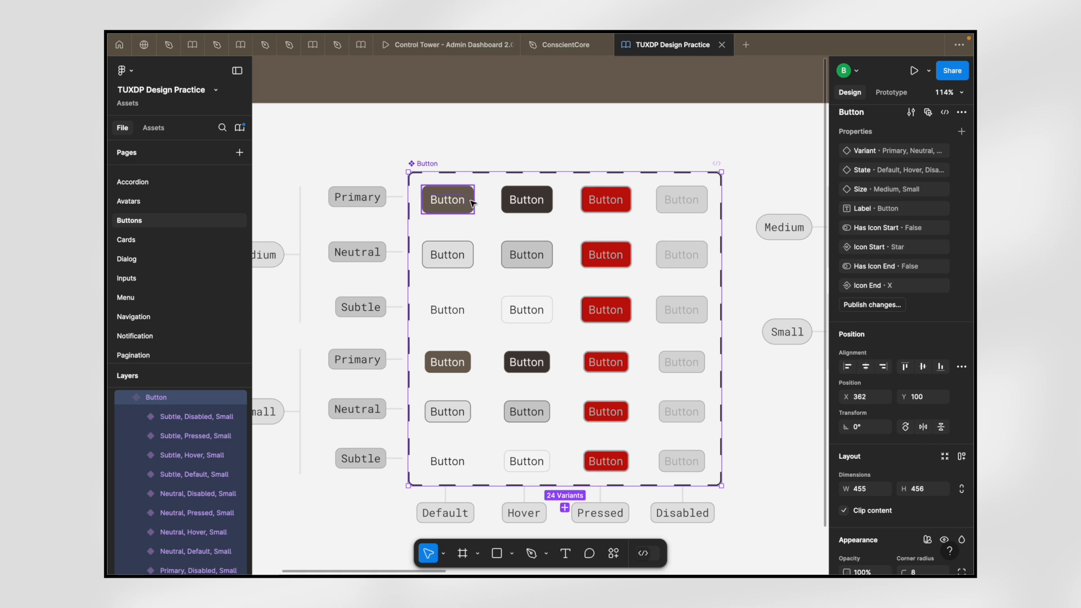
scroll(472, 204, "down", 2)
scroll(472, 203, "up", 4)
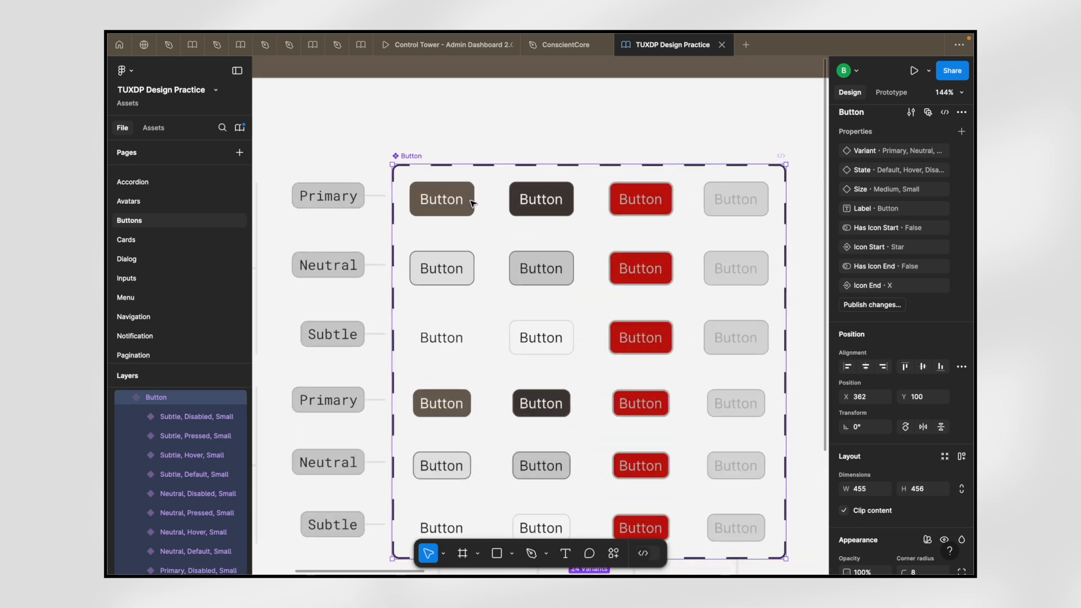
scroll(472, 203, "down", 2)
scroll(472, 204, "right", 1)
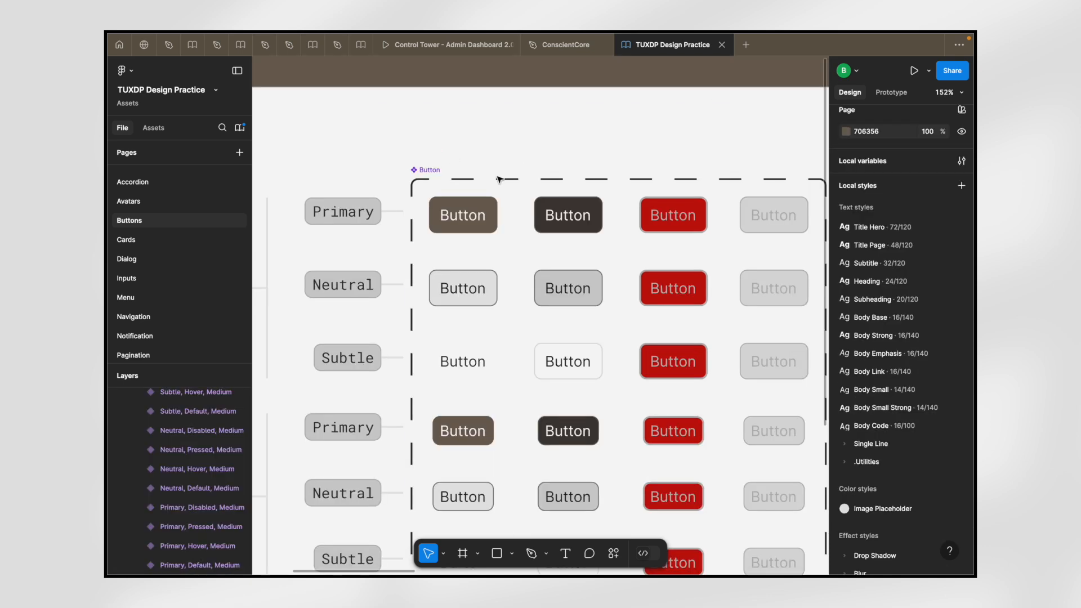
- Add a text layer reading "Sign up" on the empty canvas below the Button component set
scroll(523, 157, "down", 5)
scroll(523, 157, "down", 3)
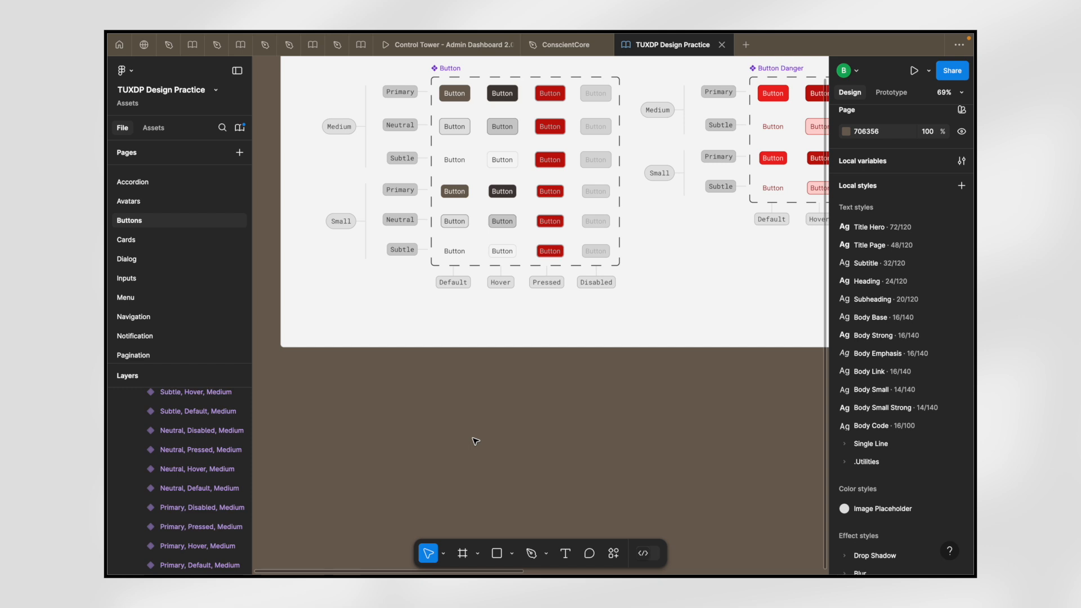
key("t")
left_click(508, 443)
type("Sign up")
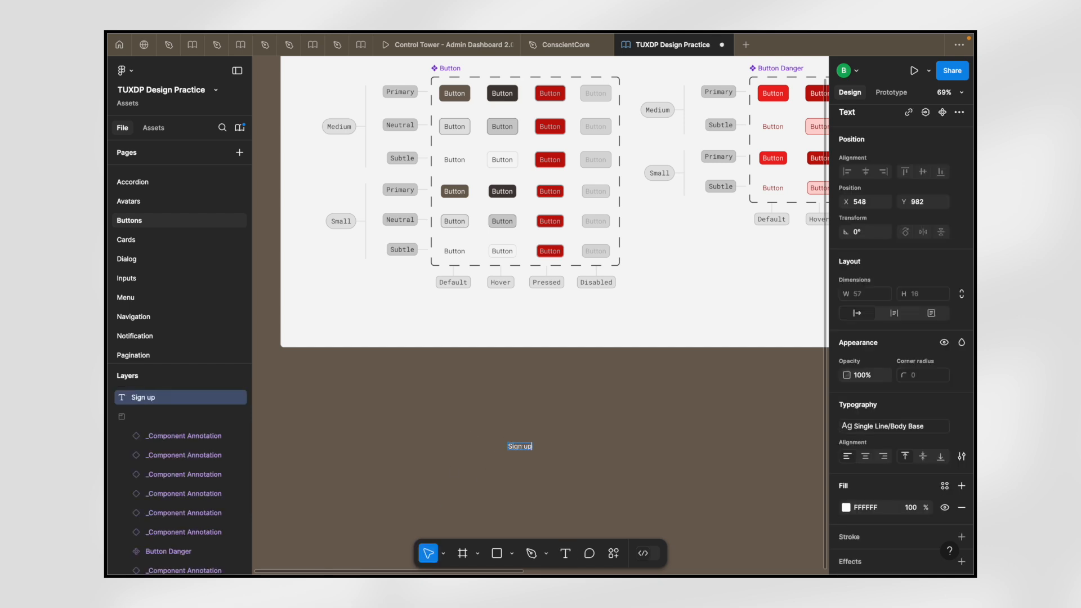
key("Escape")
- Wrap the "Sign up" text in an auto layout frame and rename the frame "Button"
scroll(522, 448, "up", 5)
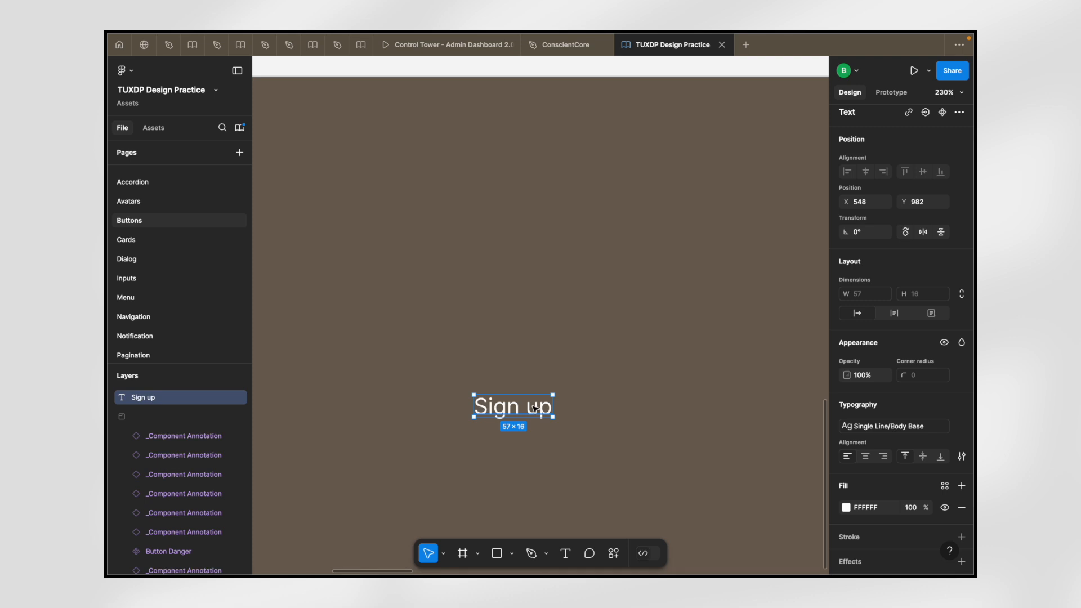
key("shift+a")
double_click(467, 364)
type("Butto")
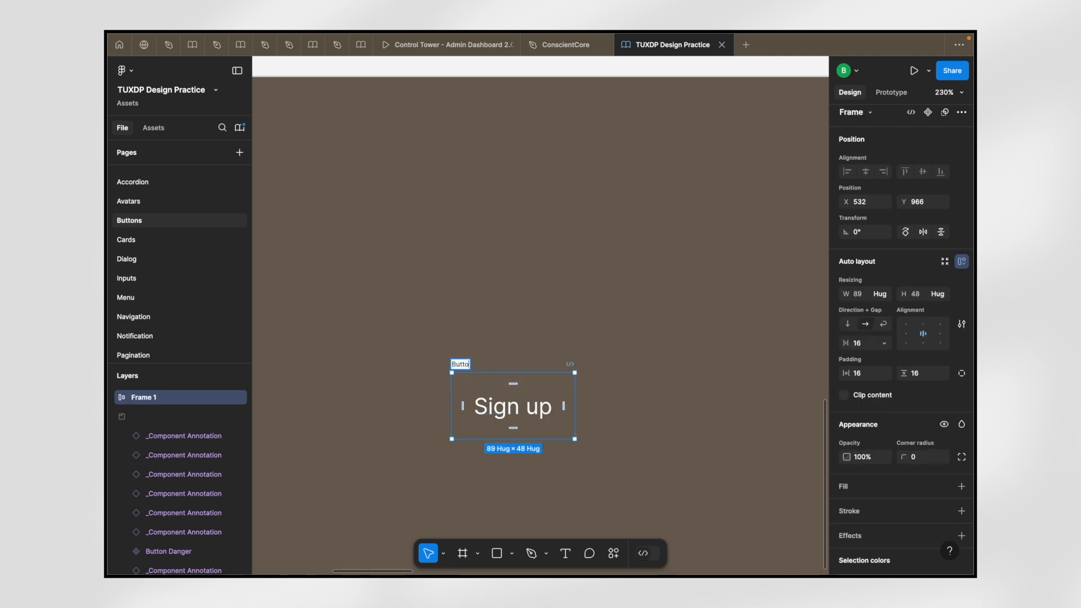
key("Return")
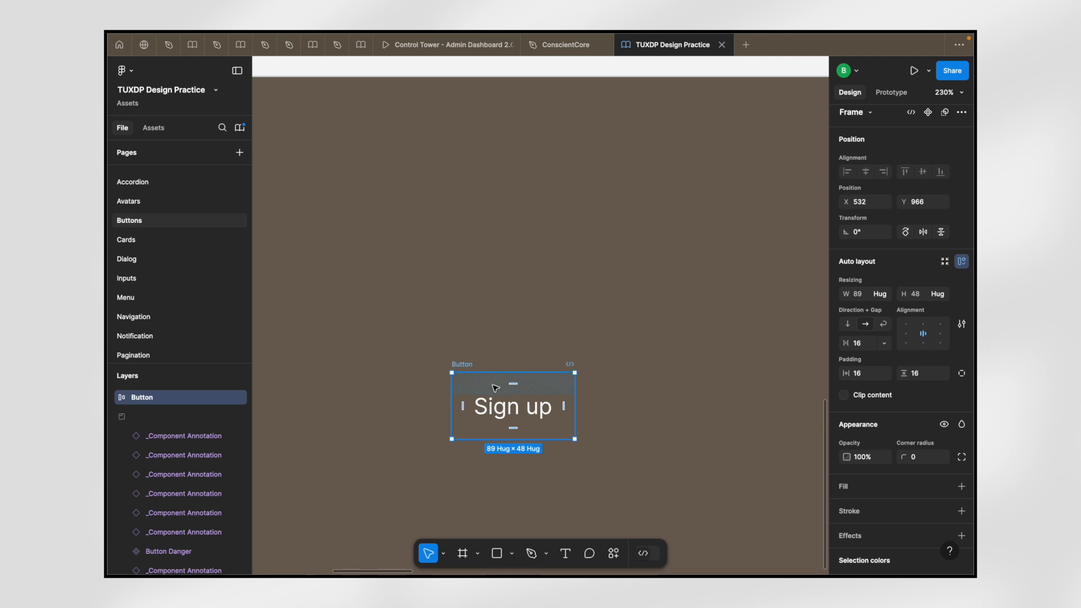
- Examine the Button frame, its nested "Sign up" text and the auto layout settings
scroll(493, 386, "up", 5)
double_click(501, 419)
left_click(515, 312)
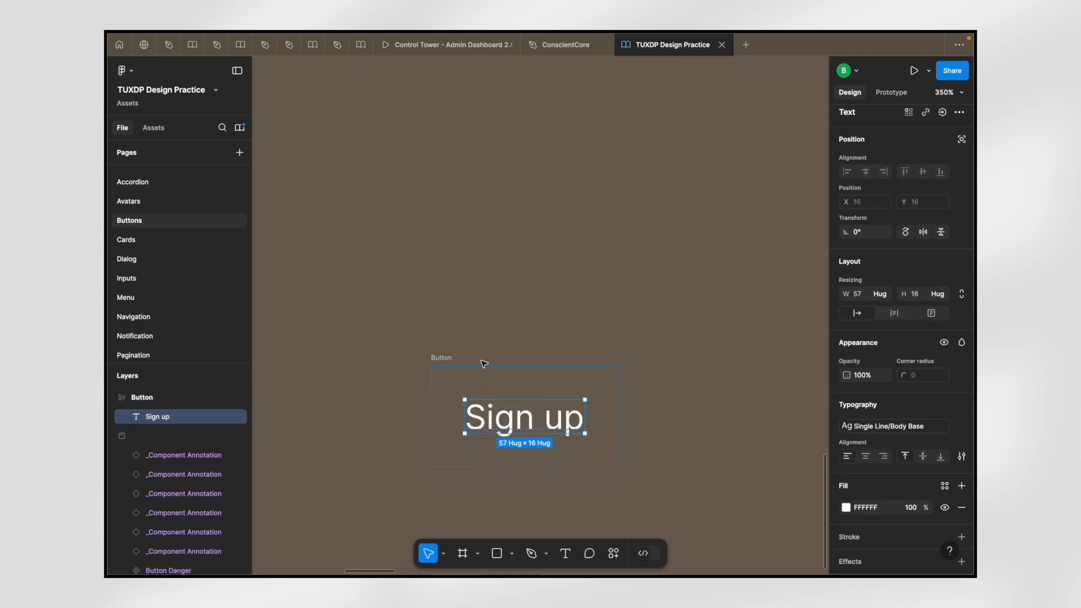
left_click(442, 357)
scroll(445, 359, "down", 3)
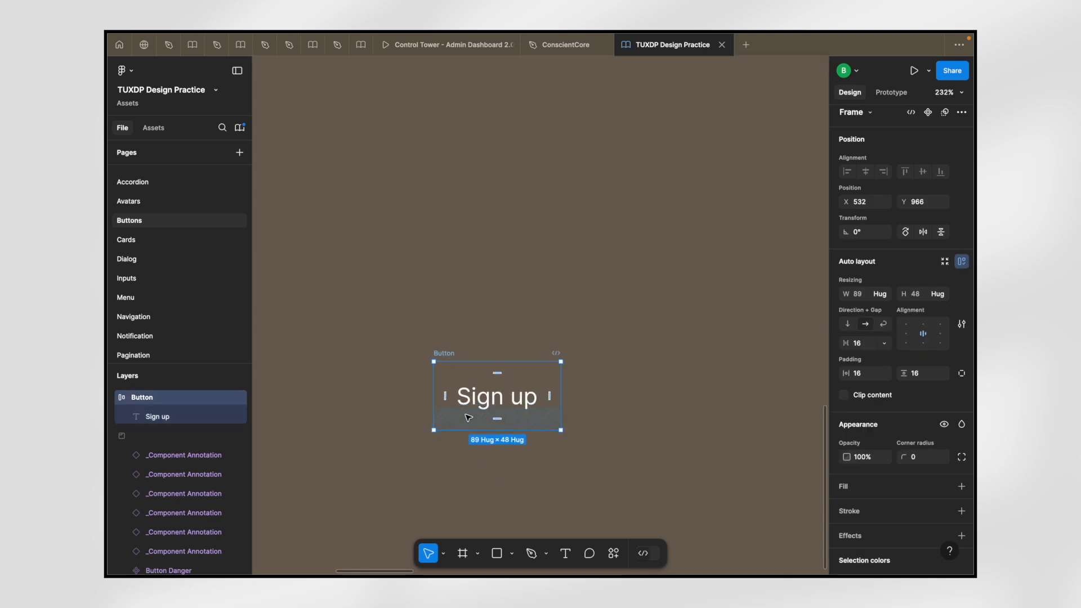
scroll(459, 401, "down", 1)
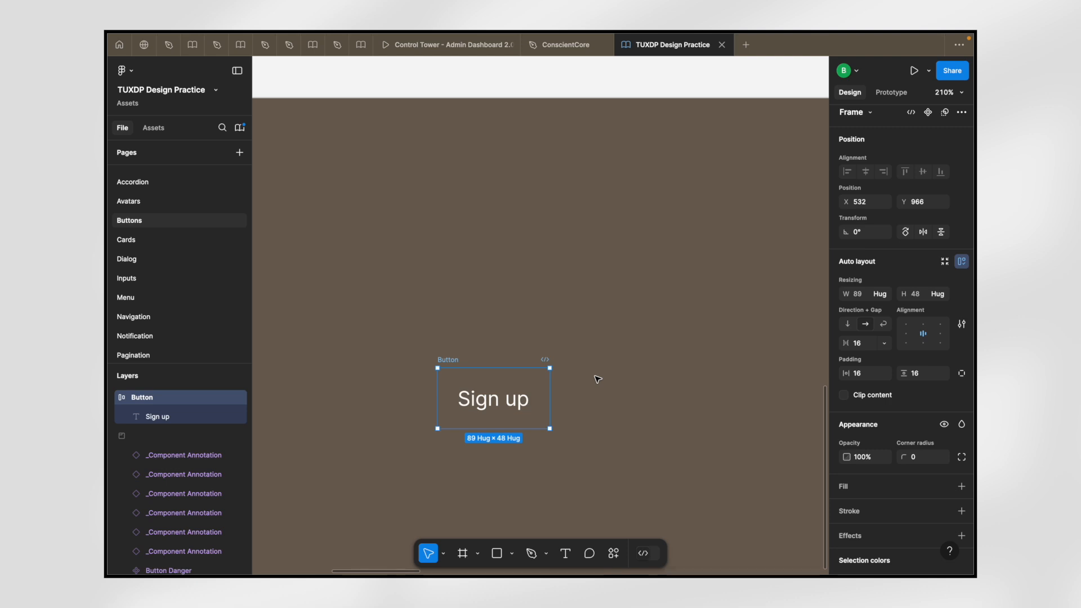
left_click(510, 330)
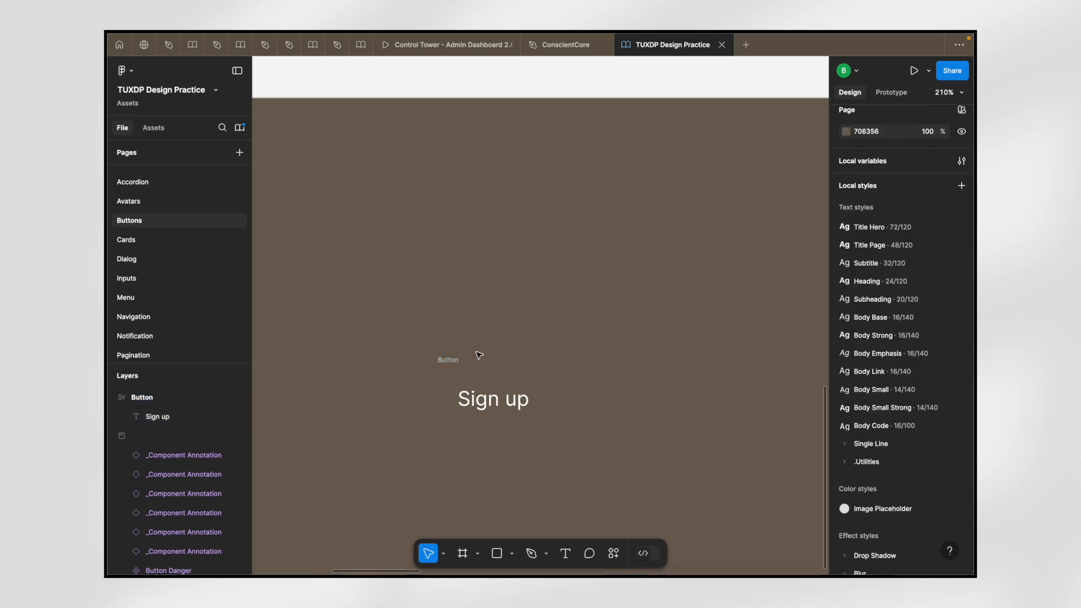
left_click(448, 360)
- Draw a 126 × 126 section beside the Button frame and compare the context options of both
left_click(670, 282)
key("shift+s")
left_click_drag(599, 245, 759, 404)
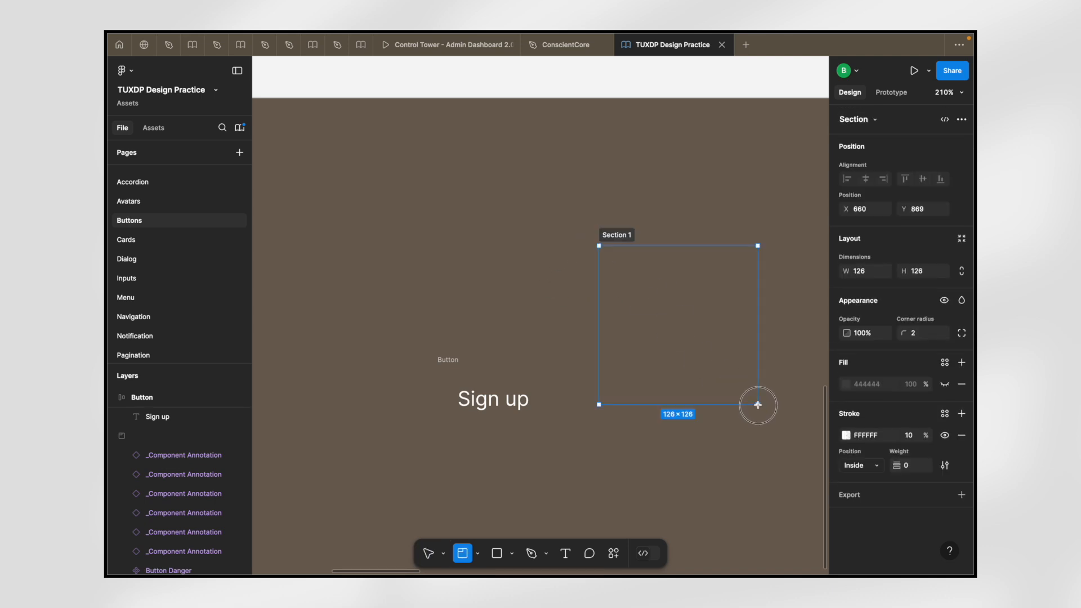
right_click(618, 237)
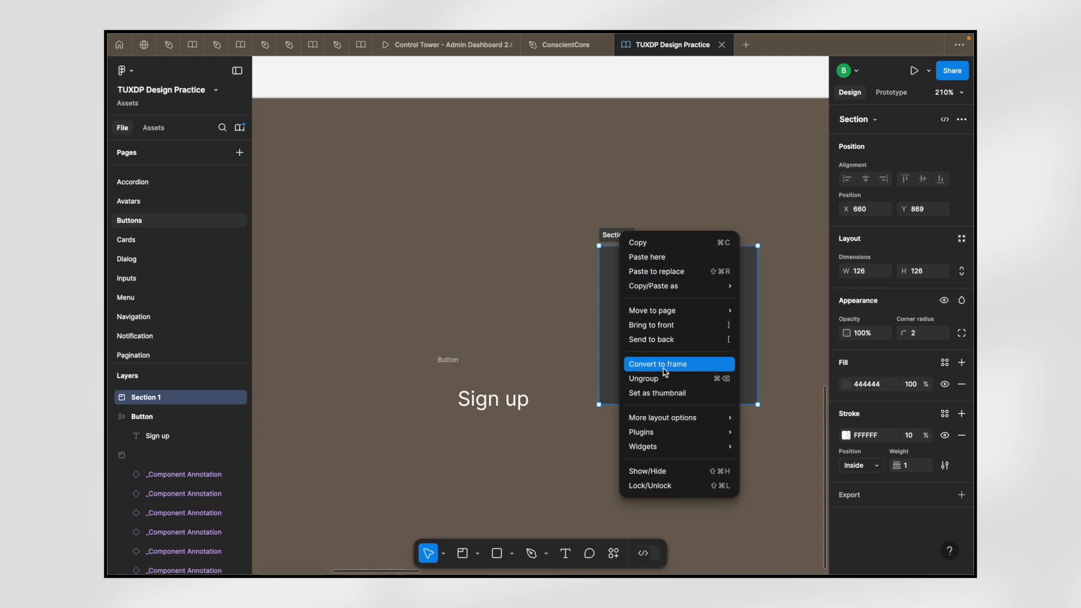
left_click(611, 235)
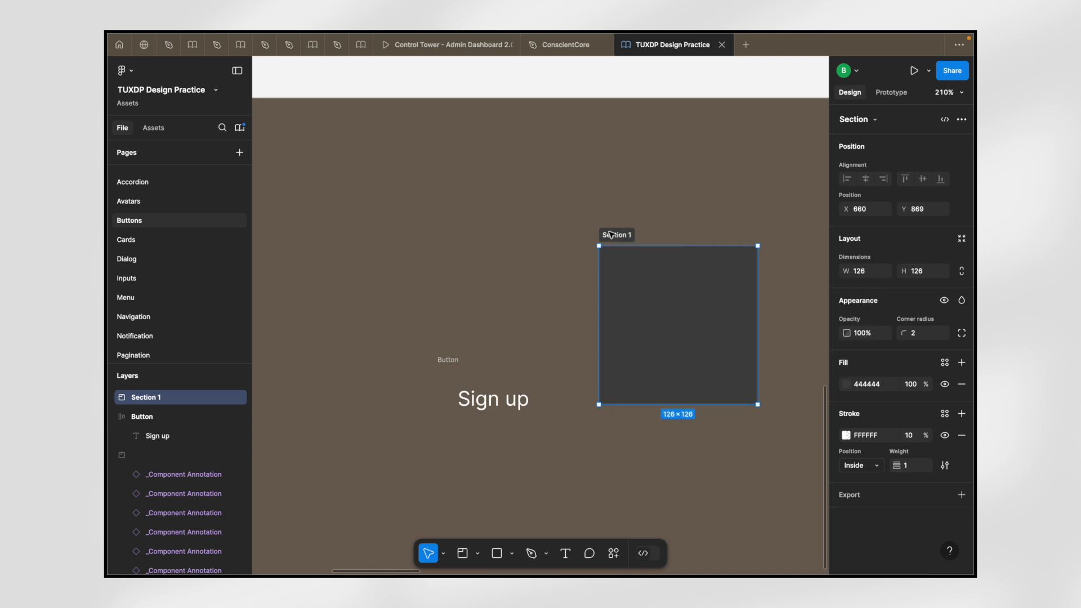
left_click(451, 360)
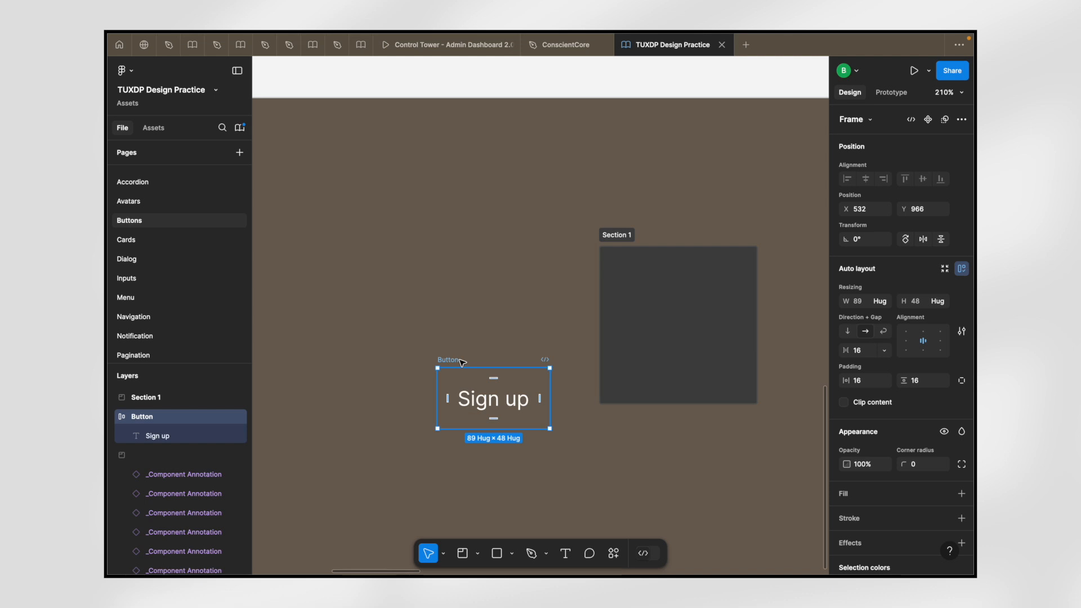
right_click(464, 389)
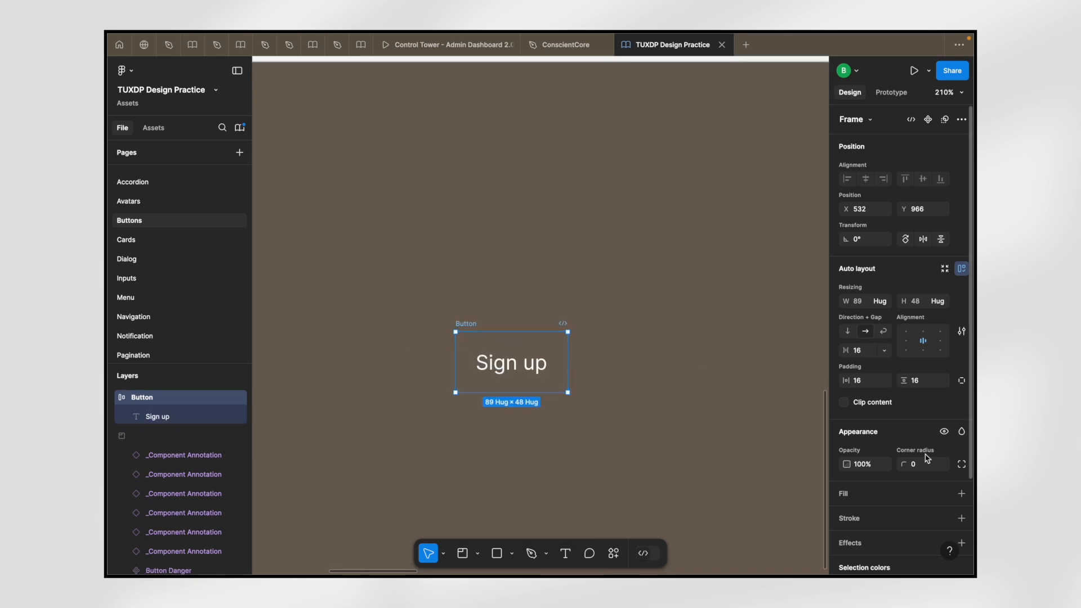
- Add a white FFFFFF fill to the Button frame and set the "Sign up" text fill to 000000
scroll(917, 458, "down", 3)
left_click(962, 382)
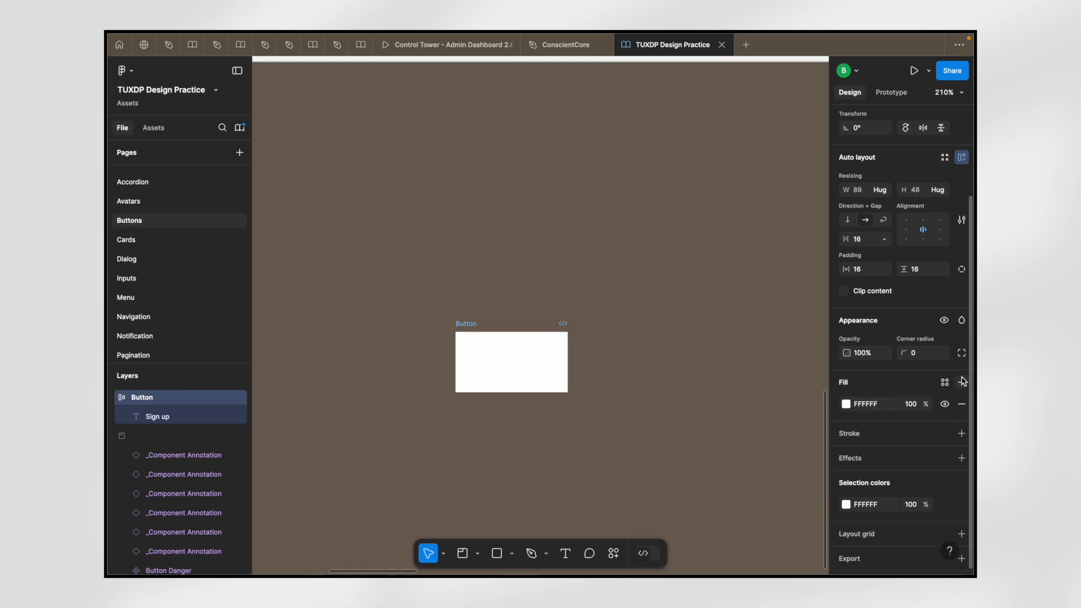
left_click(498, 362)
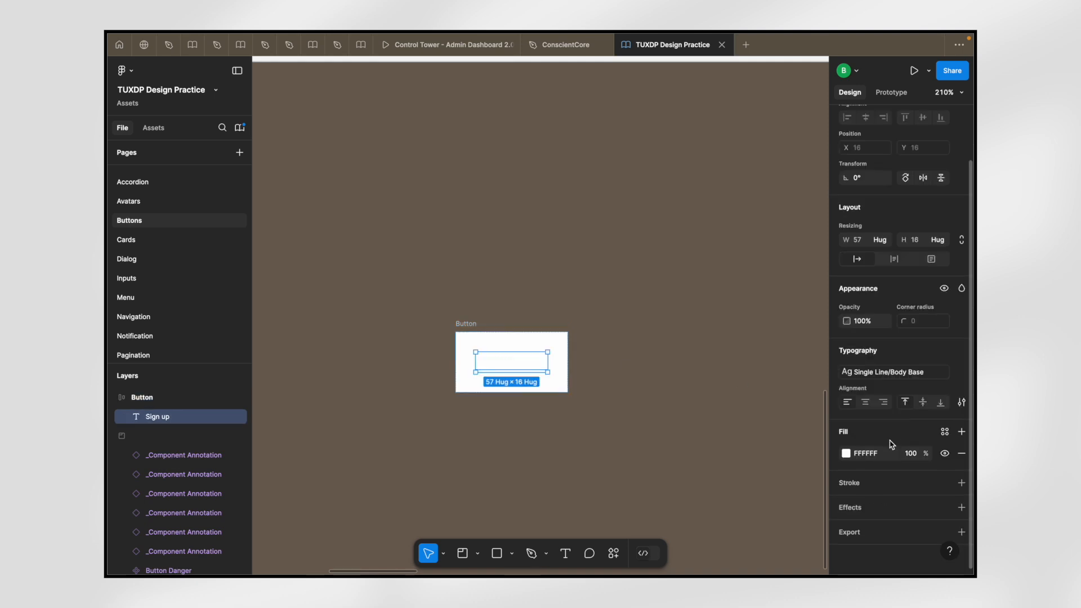
left_click(862, 454)
type("000000")
key("Return")
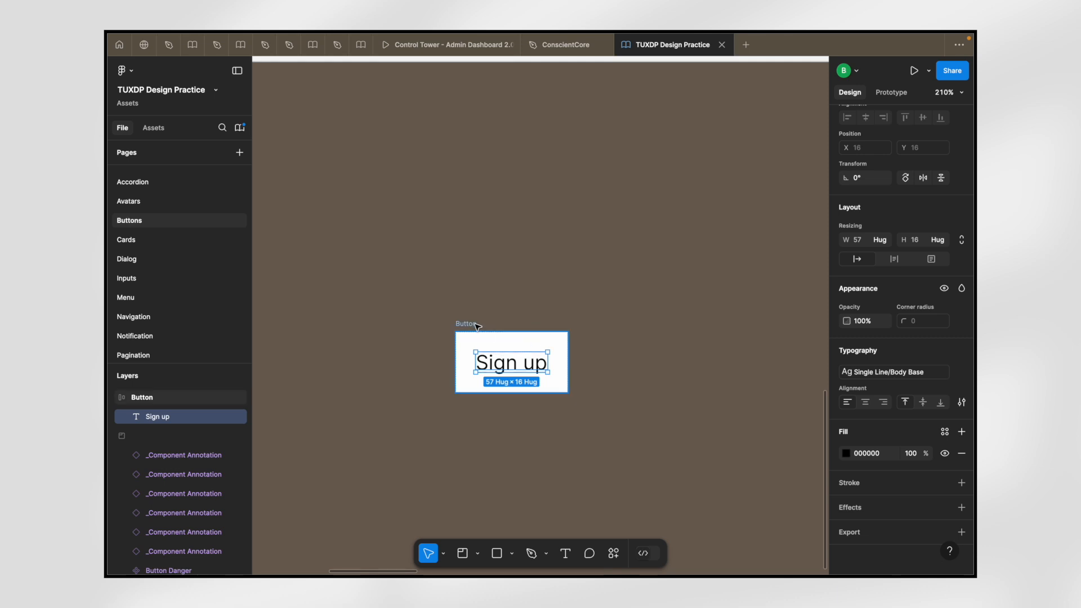
- Set the Button frame's corner radius to 8 and its vertical padding to 12
key("Escape")
left_click(923, 407)
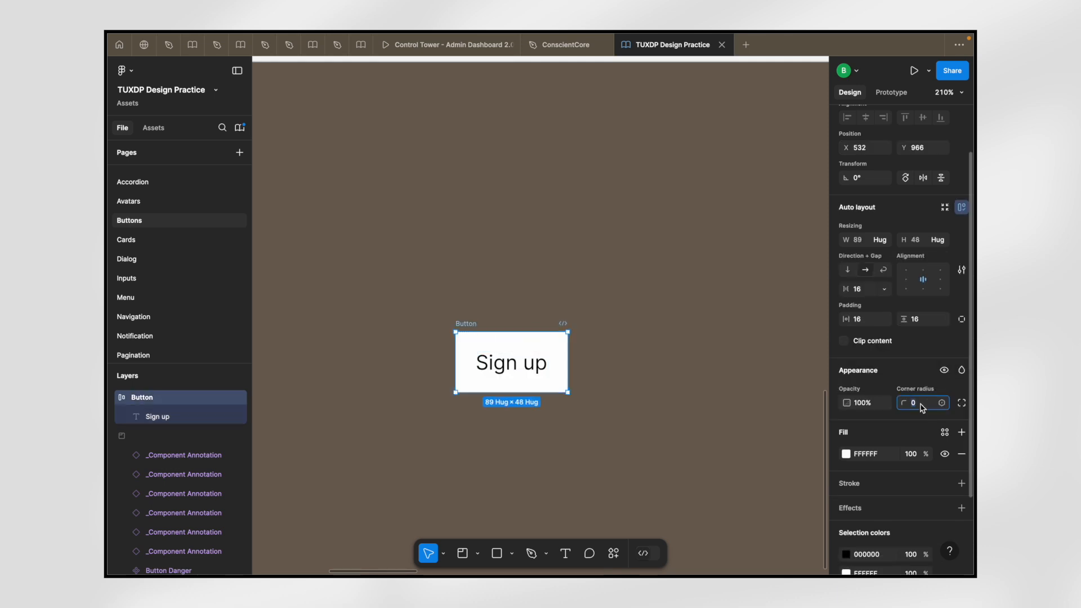
type("8")
key("Return")
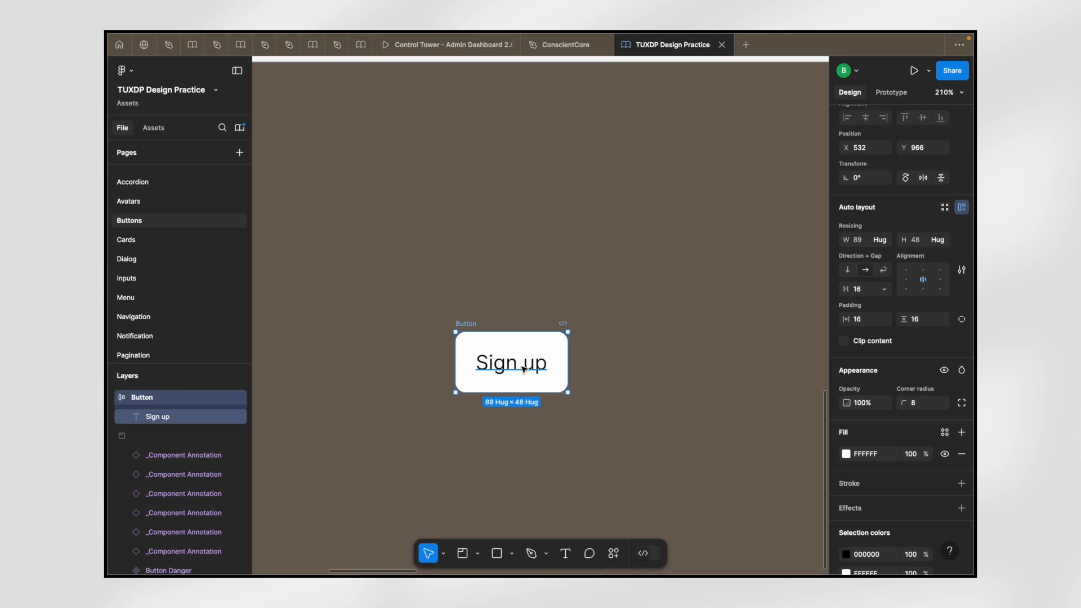
scroll(523, 367, "up", 3)
left_click(919, 319)
type("12")
key("Return")
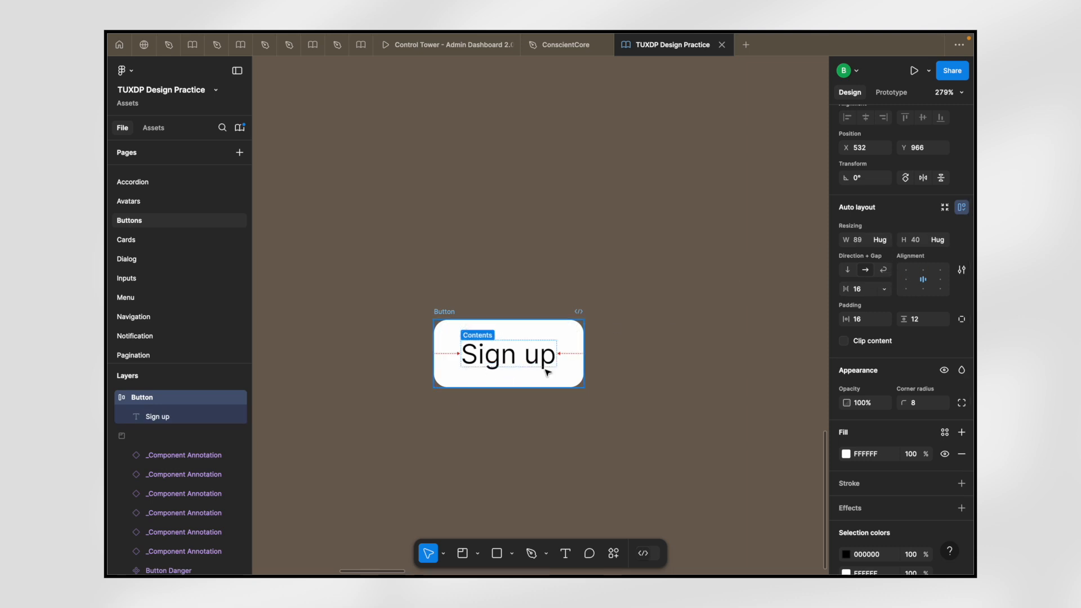
- Turn the Button frame with the "Sign up" text into a component
left_click(520, 356)
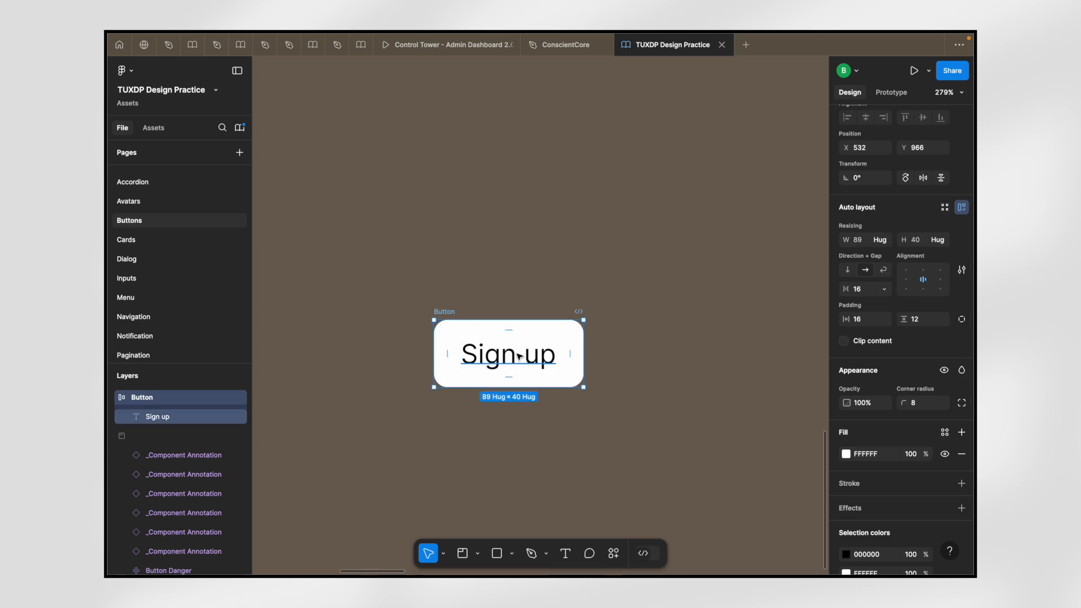
left_click(521, 297)
left_click(444, 313)
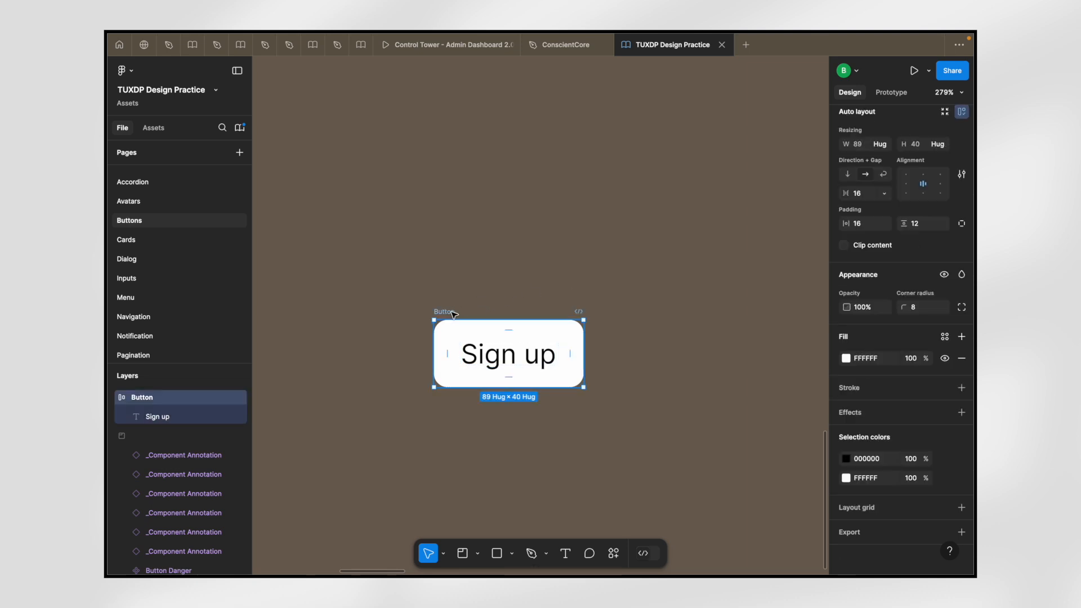
right_click(454, 314)
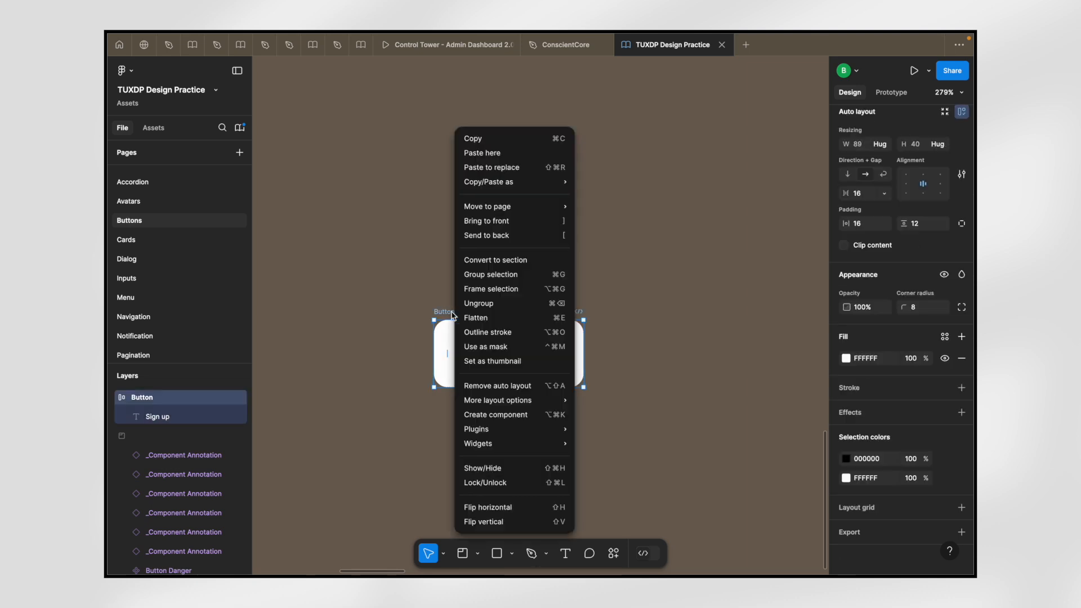
left_click(497, 417)
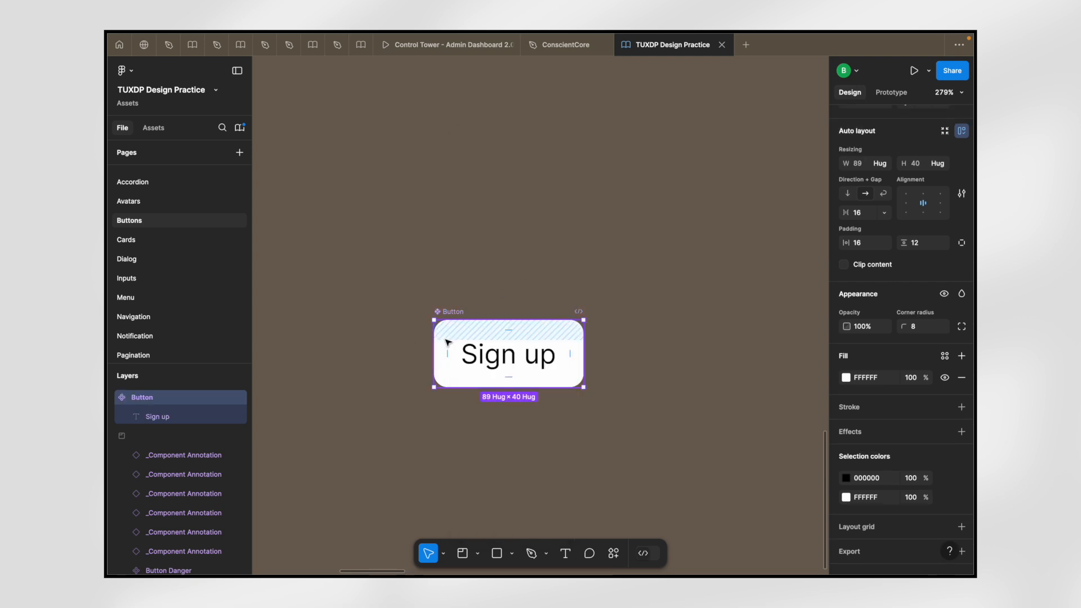
- Rename the new Button component "White Button"
double_click(453, 312)
key("Right")
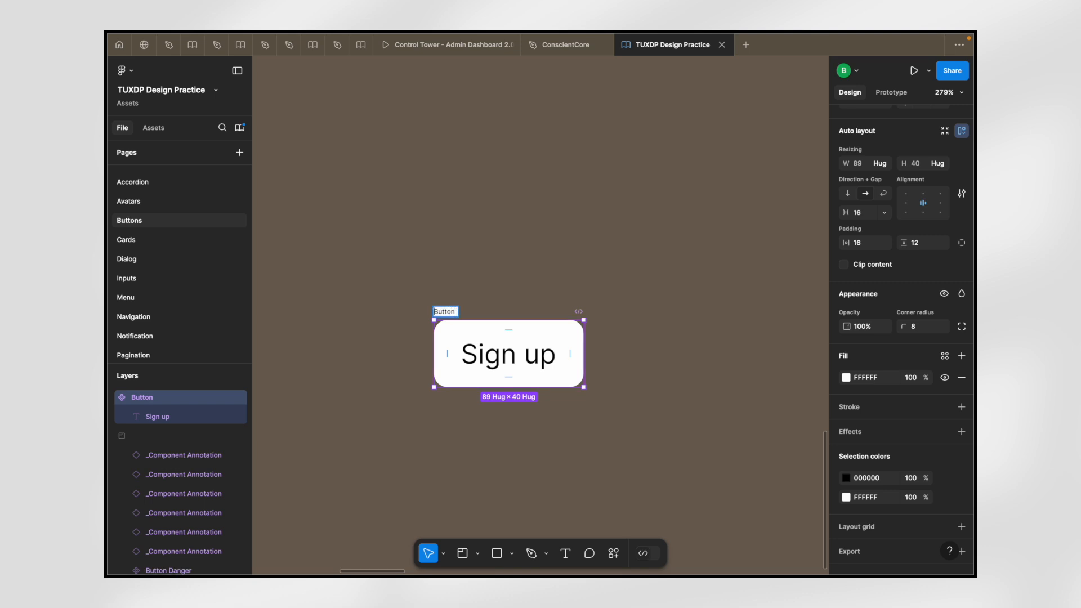
type("White")
key("Return")
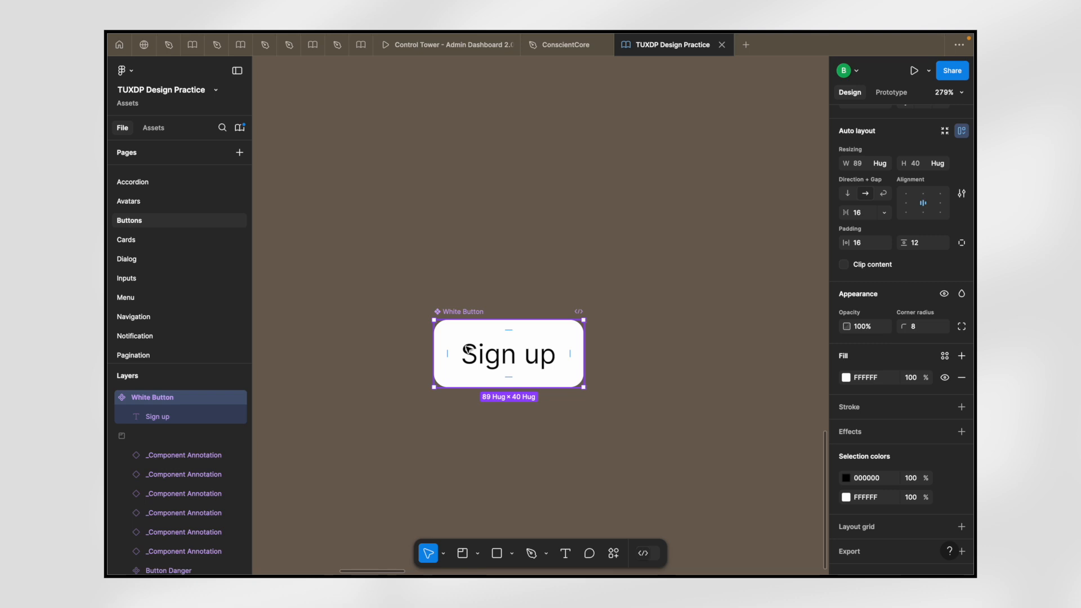
- Examine the White Button component and open the property types that can be added to it
scroll(469, 349, "up", 3)
scroll(469, 349, "down", 5)
scroll(469, 350, "up", 5)
scroll(469, 349, "down", 2)
scroll(469, 349, "right", 1)
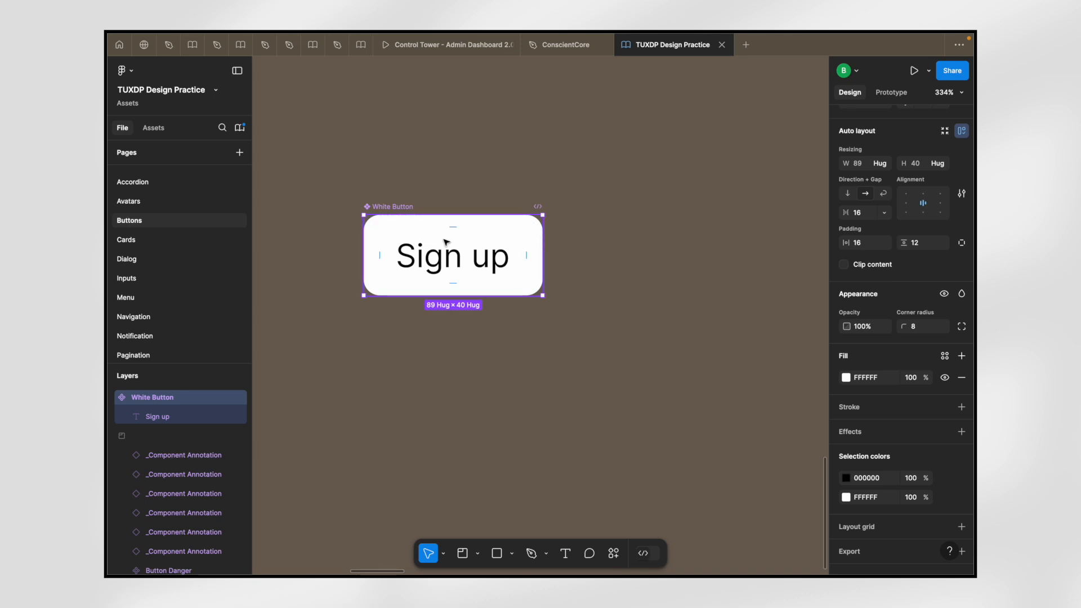
scroll(447, 243, "up", 1)
scroll(884, 271, "up", 3)
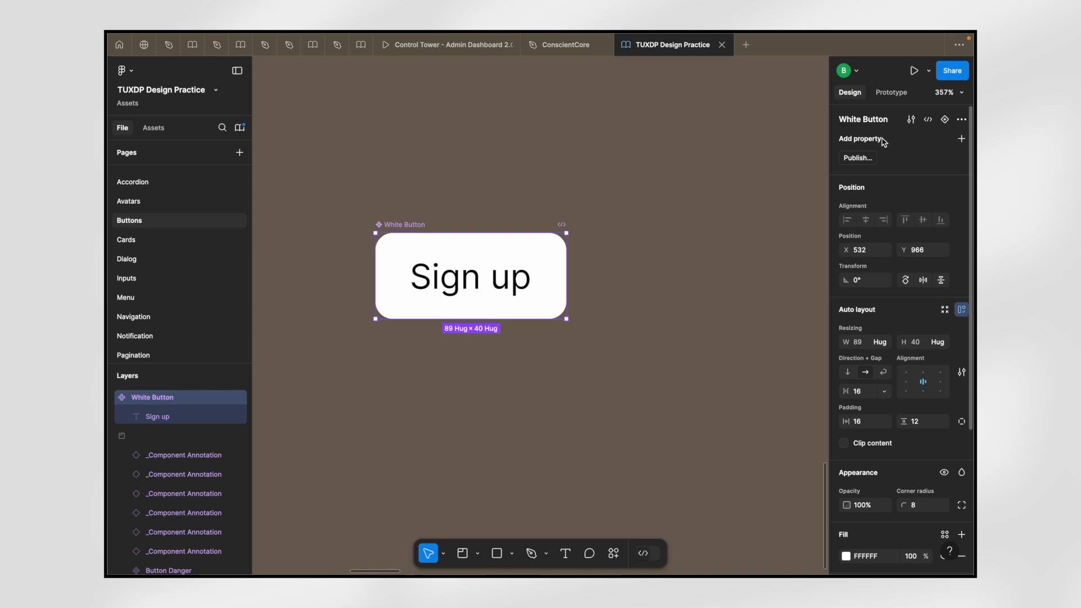
left_click(883, 141)
left_click(883, 142)
left_click(962, 138)
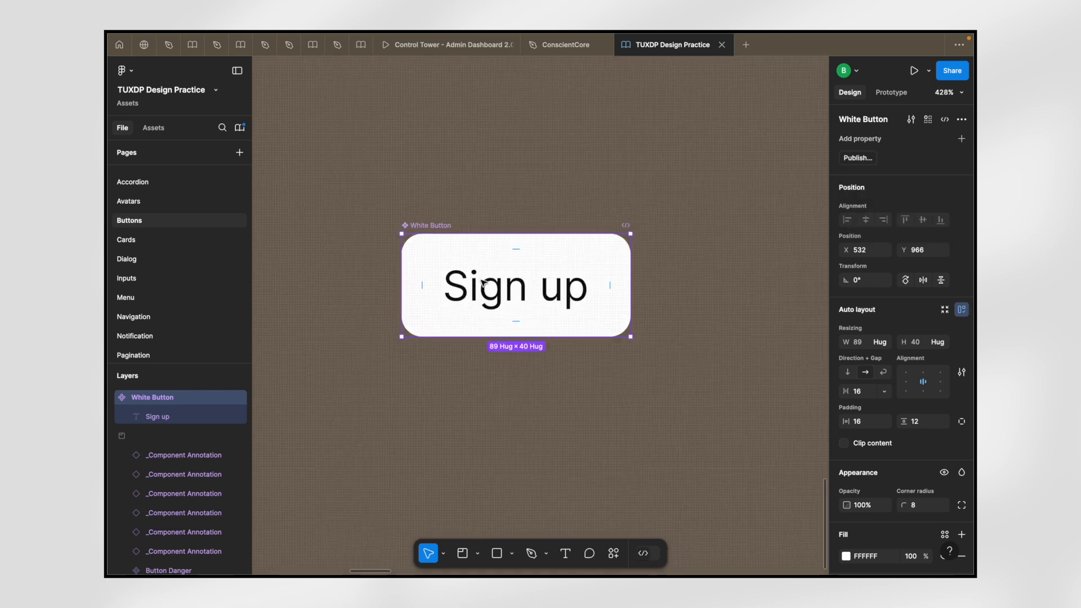
- Add a variant property to the White Button component
left_click(962, 139)
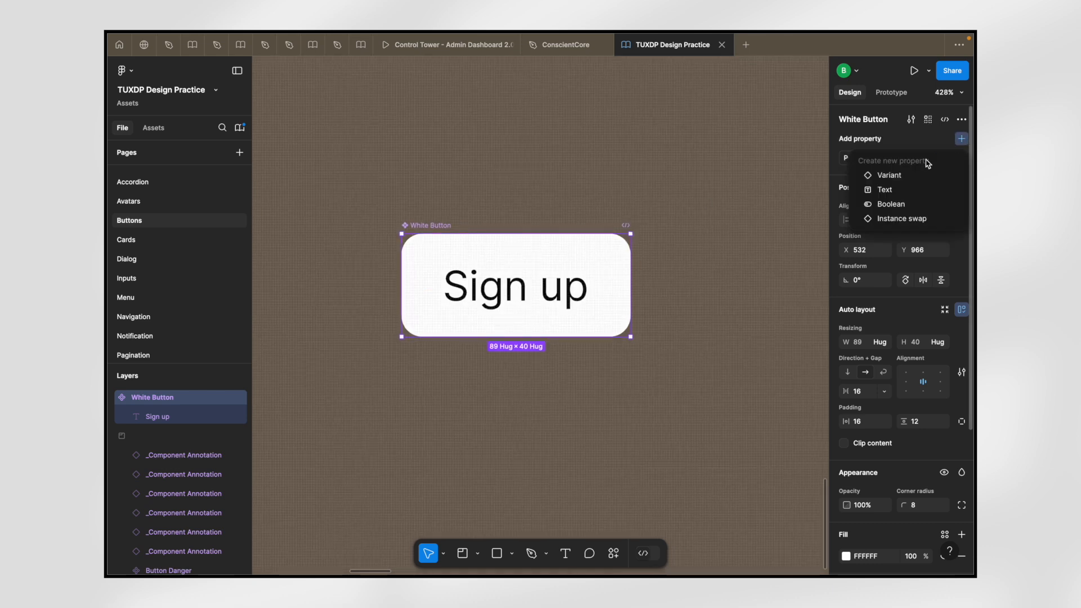
left_click(891, 177)
scroll(456, 164, "down", 3, "ctrl")
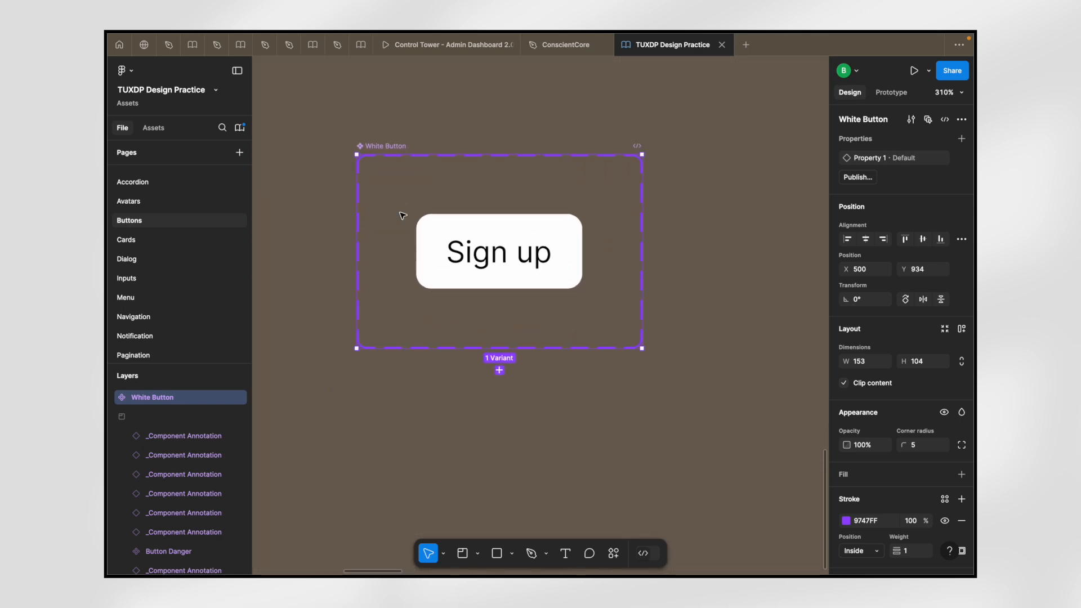
- Rename the variant property of the default White Button variant to "Size"
left_click(112, 398)
left_click(164, 417)
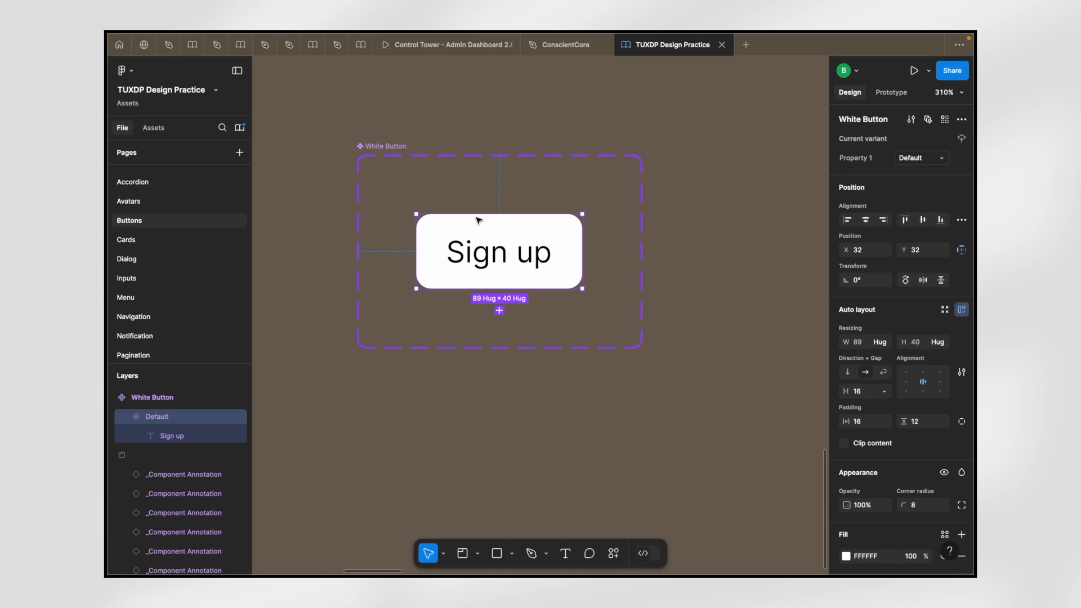
left_click(859, 159)
type("Size")
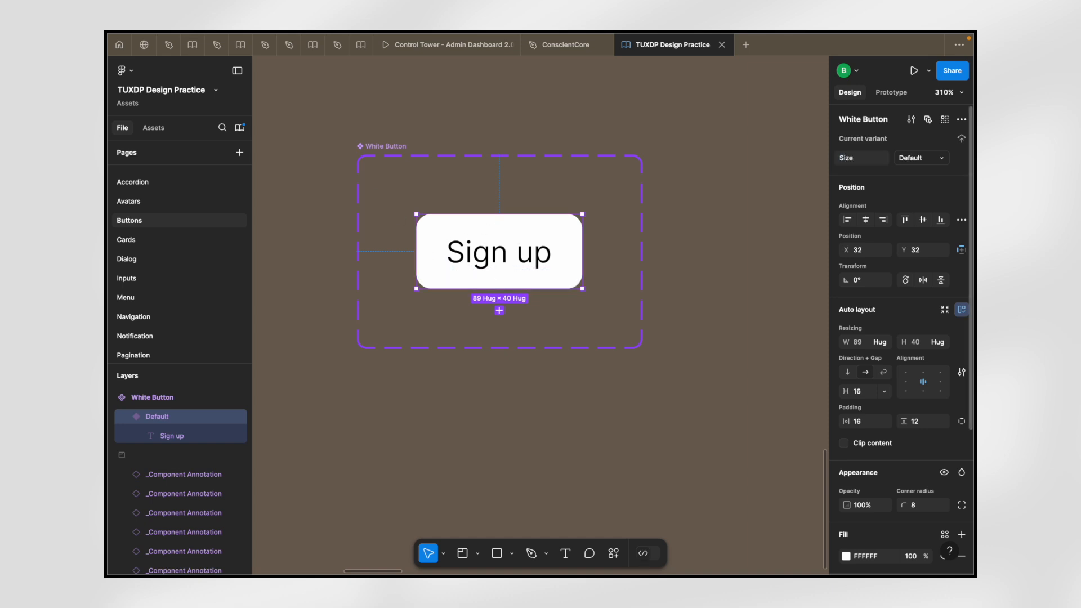
key("Return")
- Create a second variant property named "Status" with the value Default on the White Button component set
left_click(963, 120)
left_click(962, 120)
left_click(382, 147)
left_click(962, 138)
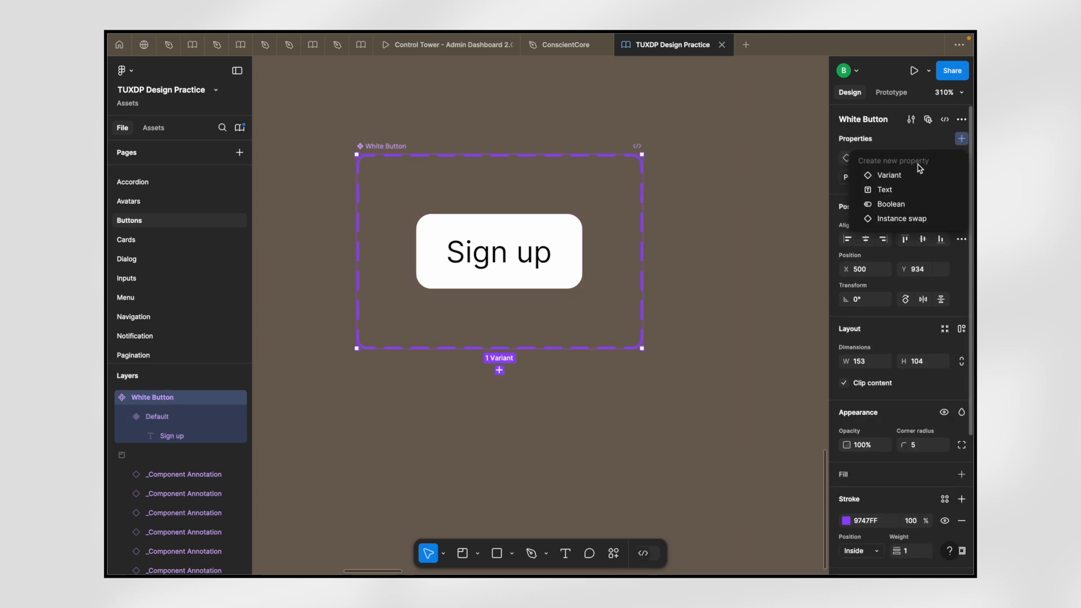
left_click(906, 177)
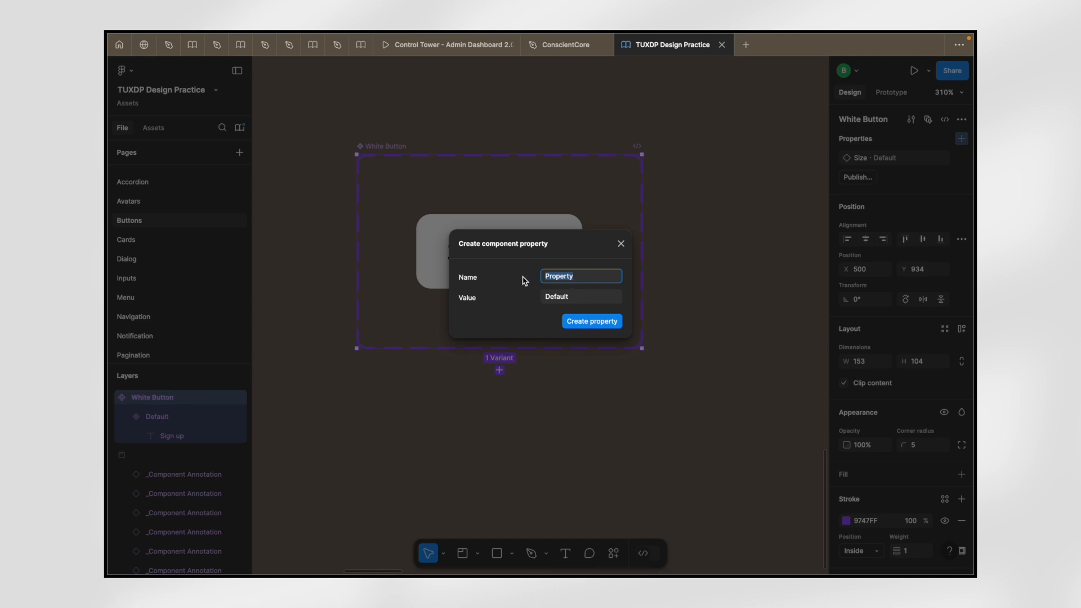
type("Status")
left_click(588, 326)
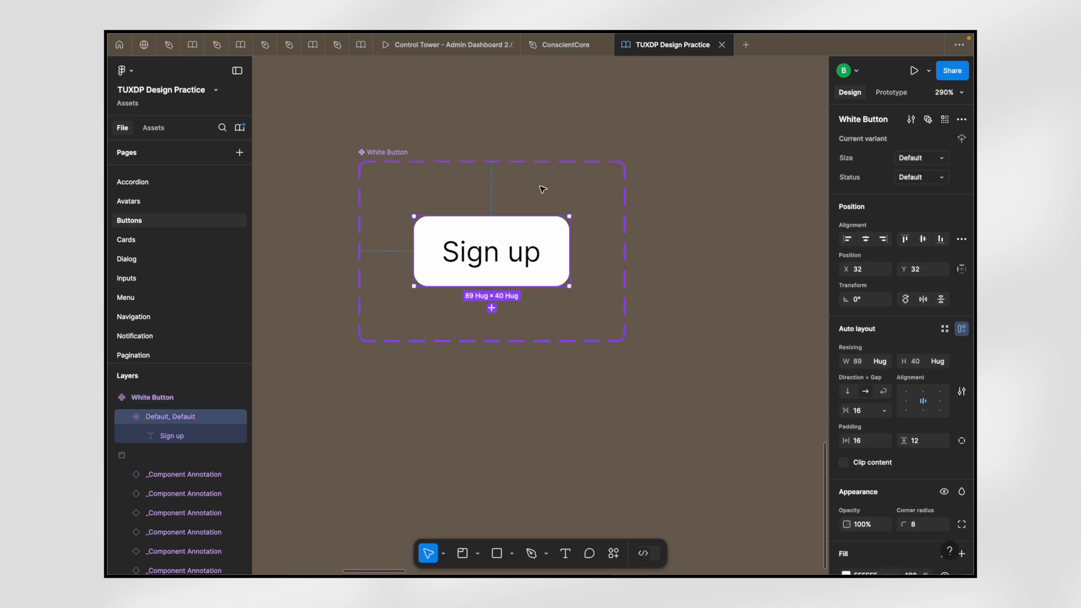
- Add a second button variant and arrange the White Button set with vertical auto layout and a gap of 20
left_click(492, 308)
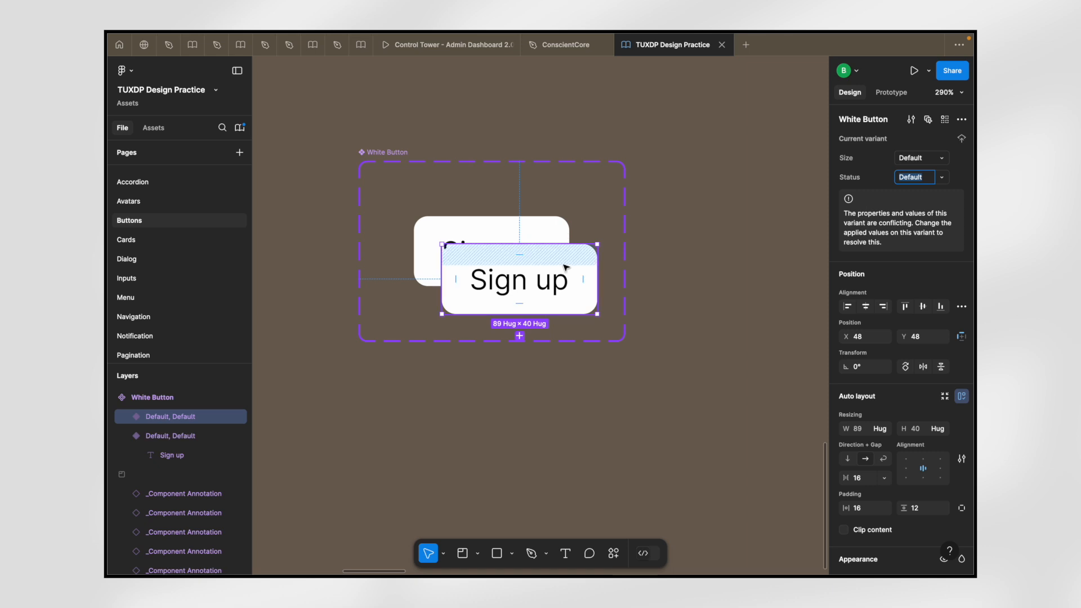
left_click(398, 159)
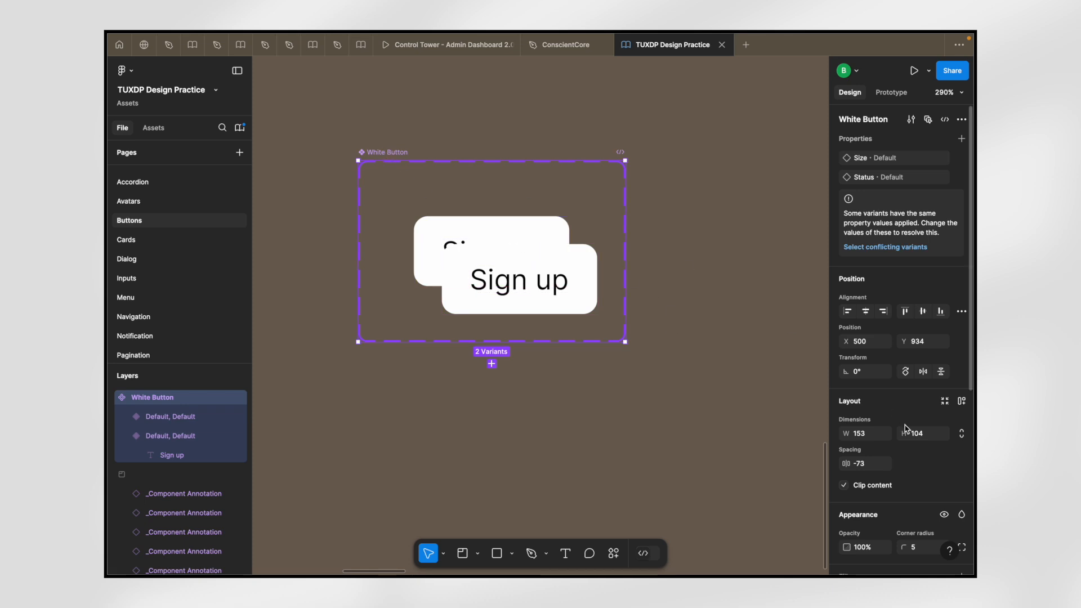
scroll(908, 429, "down", 2)
left_click(962, 342)
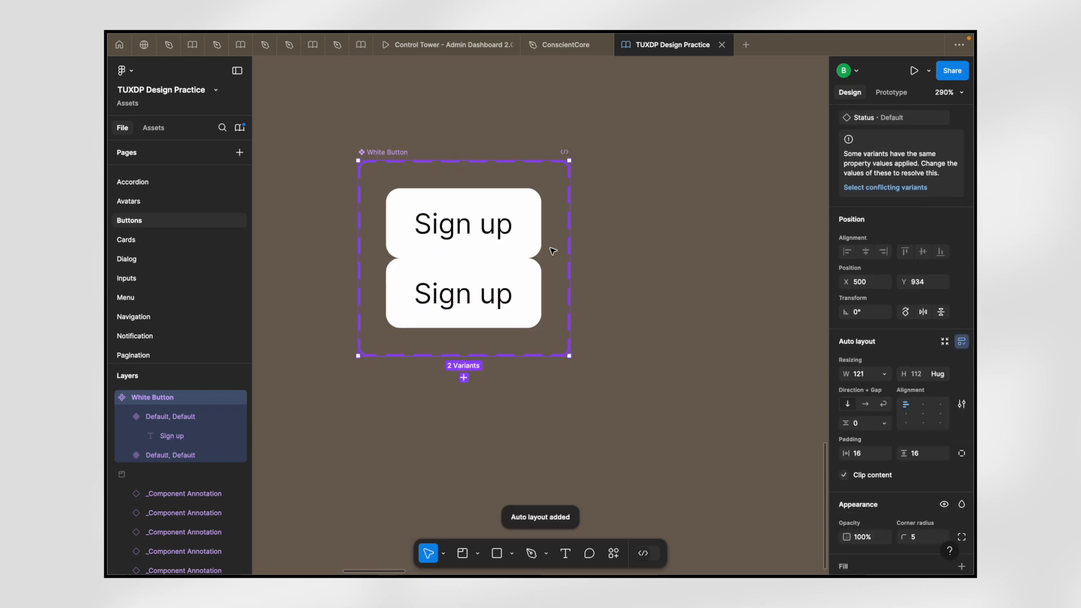
left_click(860, 427)
type("20")
key("Return")
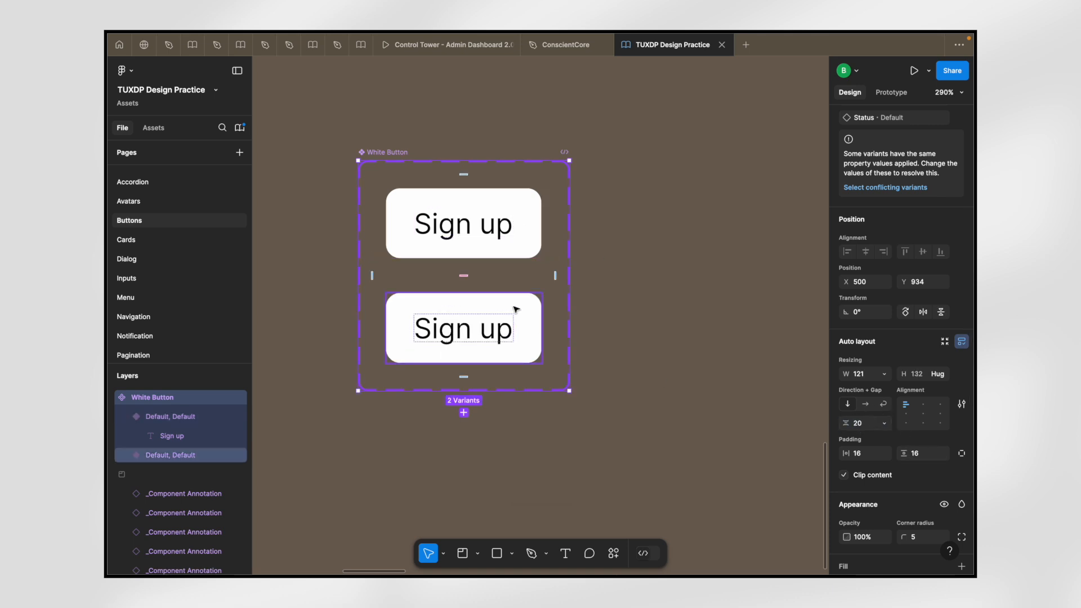
- Set the Size property of the upper White Button variant to Medium
left_click(473, 300)
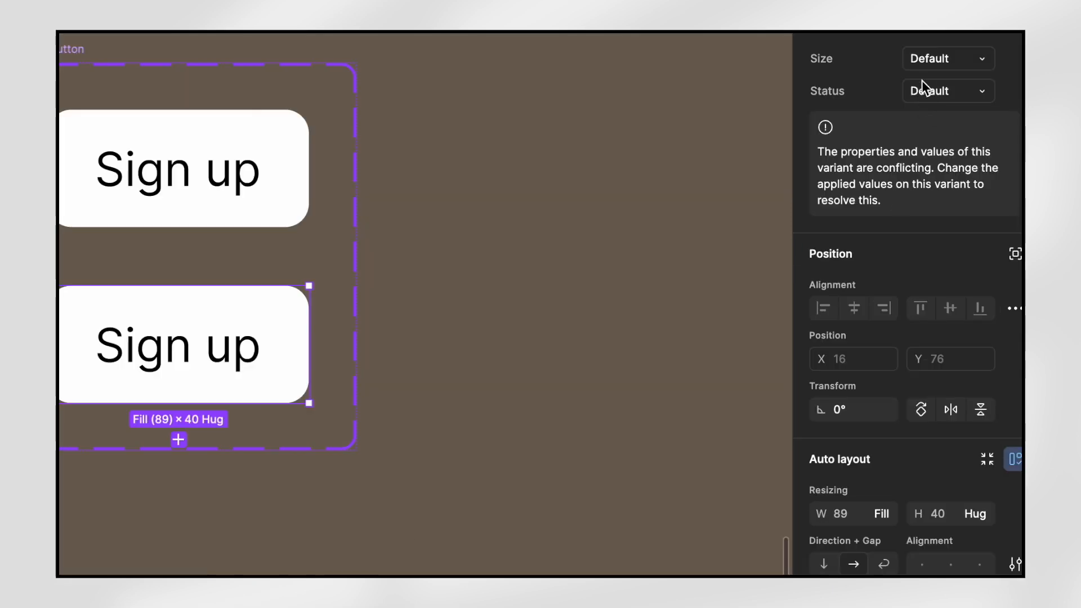
left_click(185, 174)
left_click(234, 388)
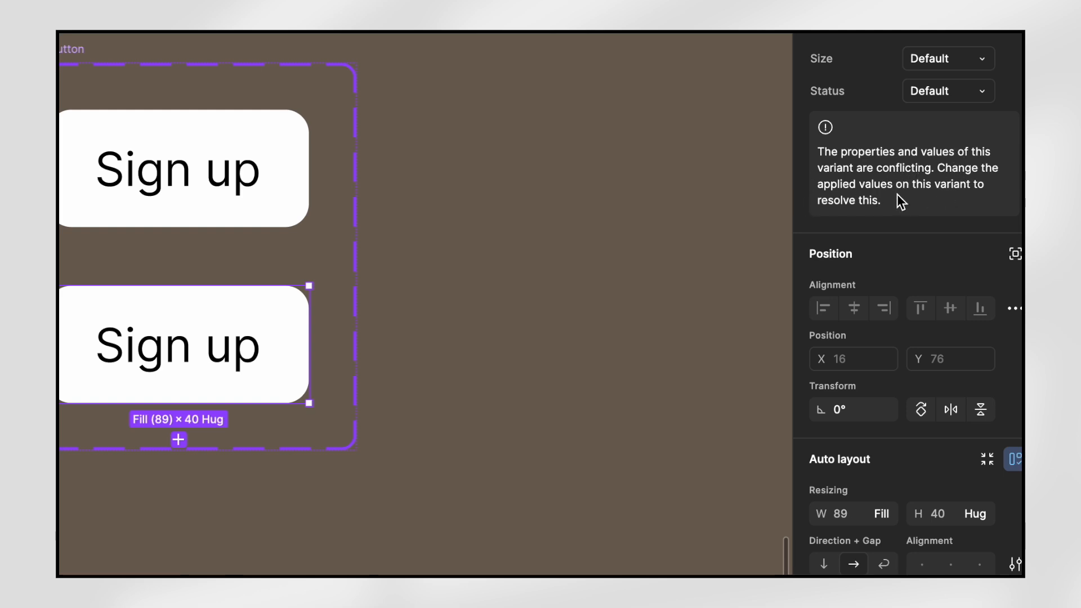
left_click(242, 173)
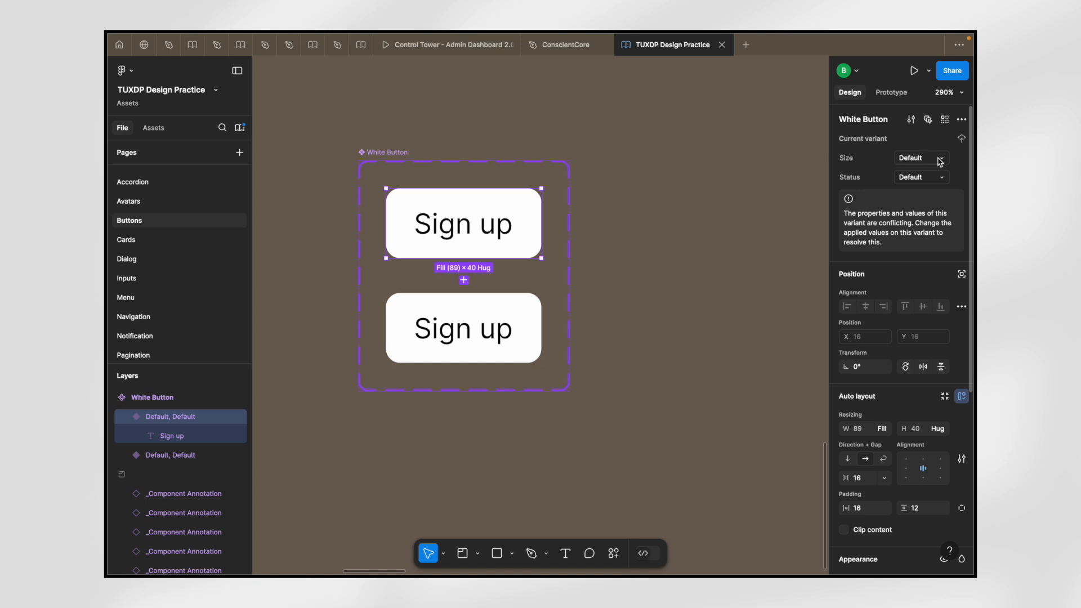
left_click(509, 325)
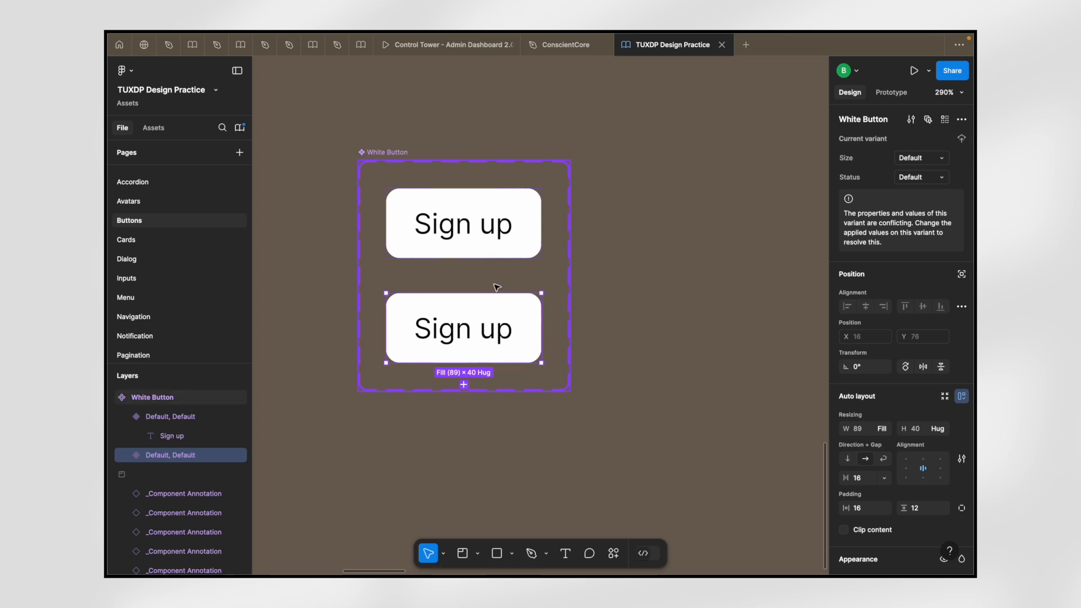
left_click(510, 237)
type("Medium")
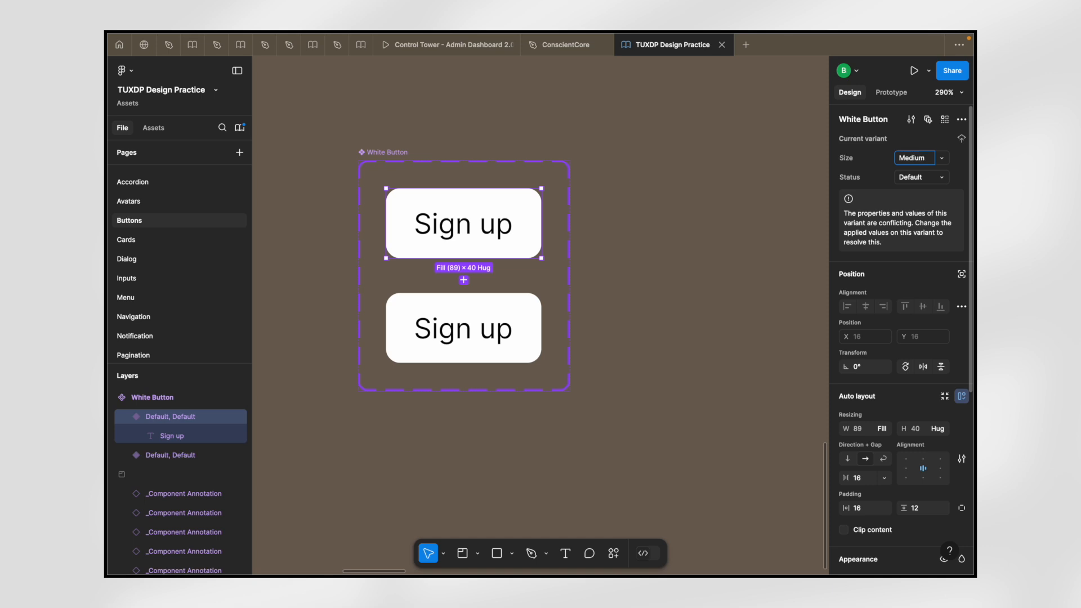
key("Return")
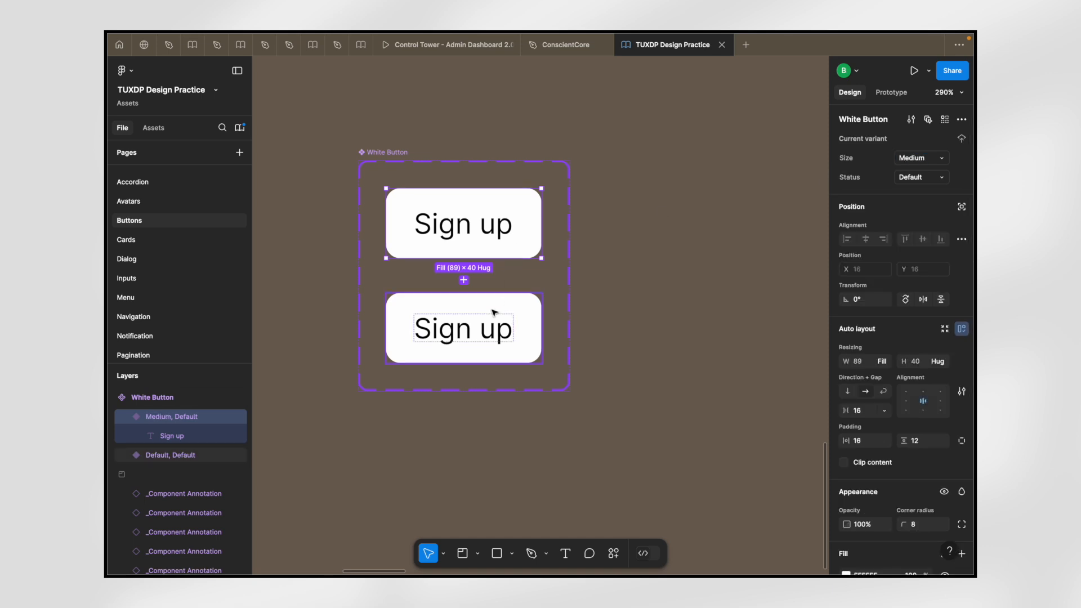
- Set the Size property of the lower White Button variant to Large
left_click(494, 312)
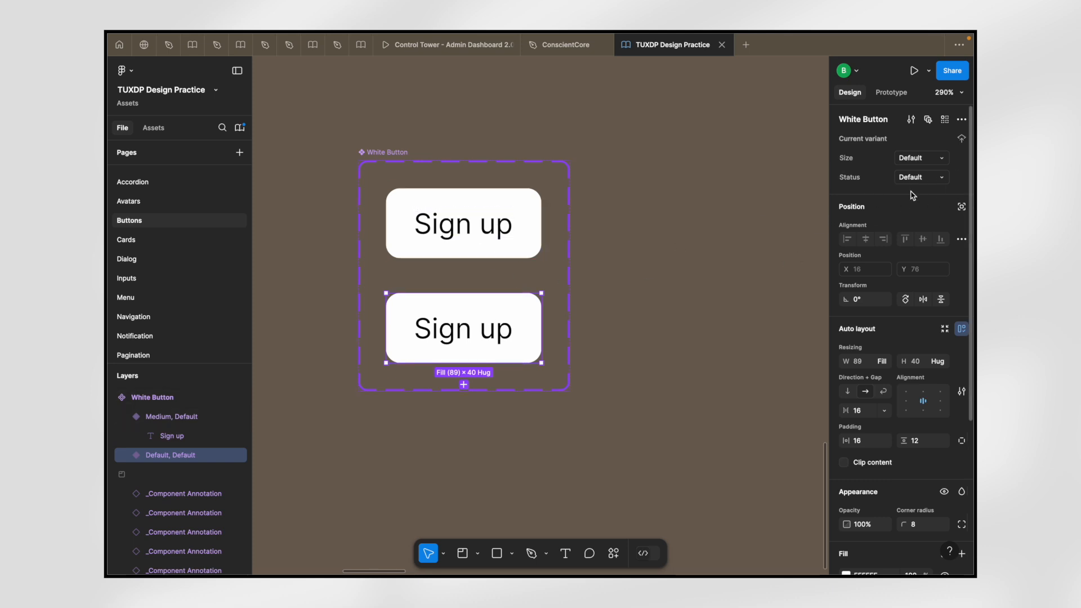
left_click(482, 223)
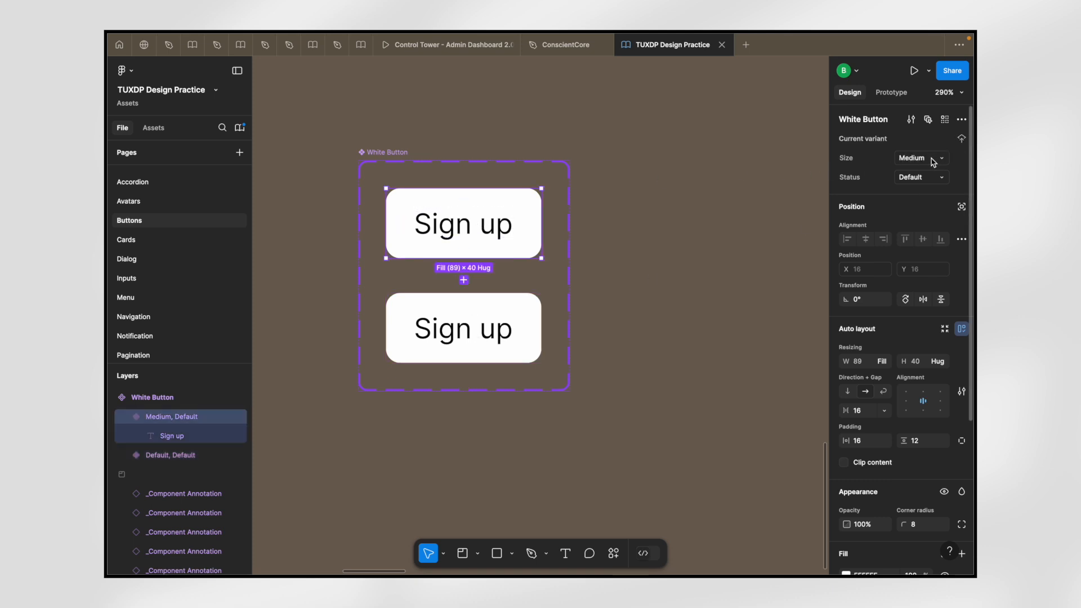
left_click(483, 321)
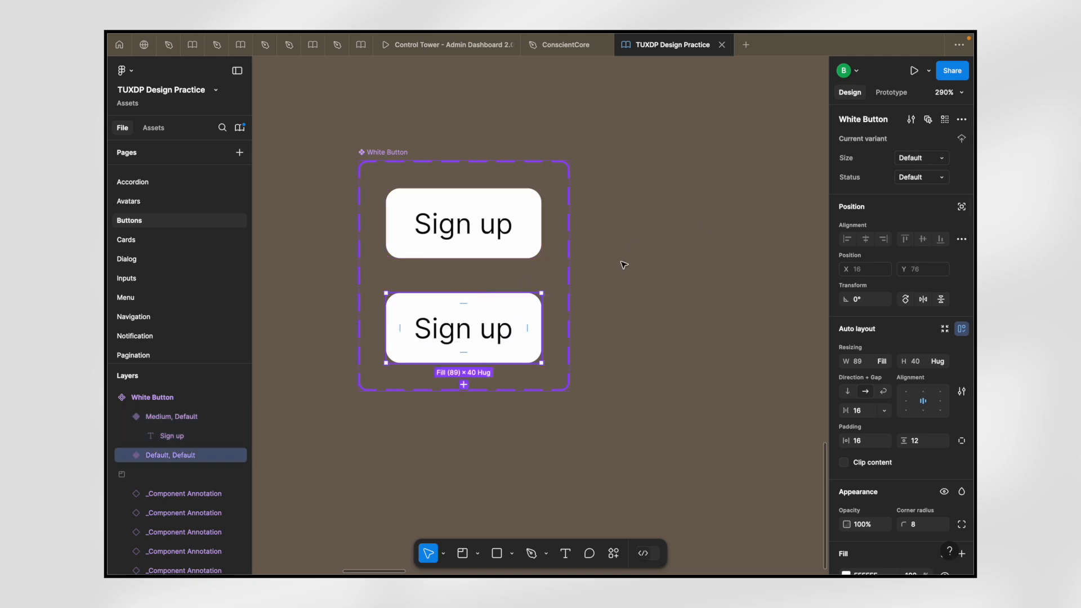
left_click(922, 160)
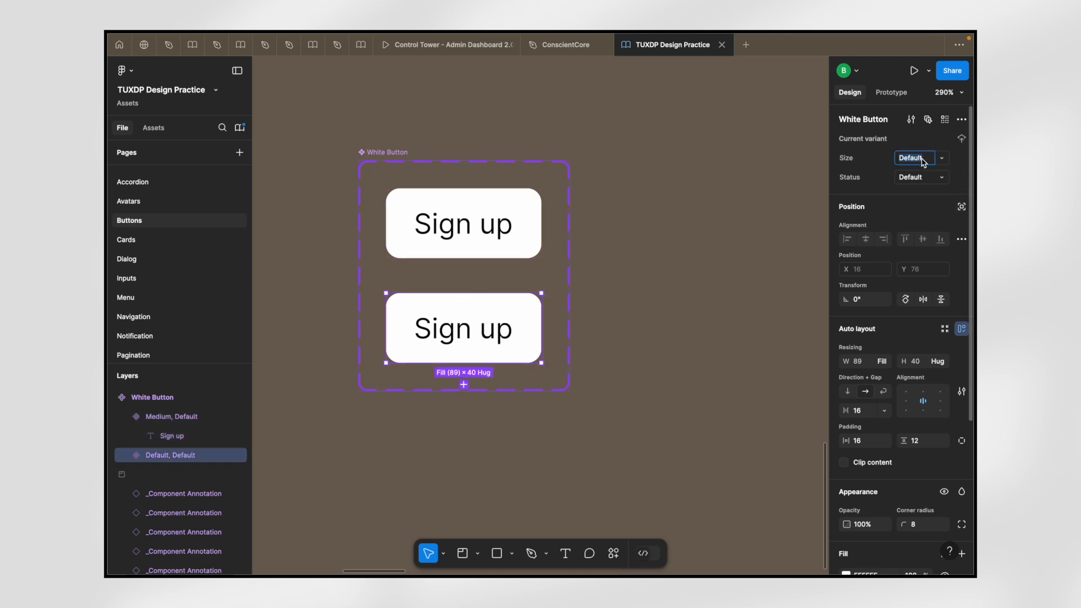
type("Le")
key("Return")
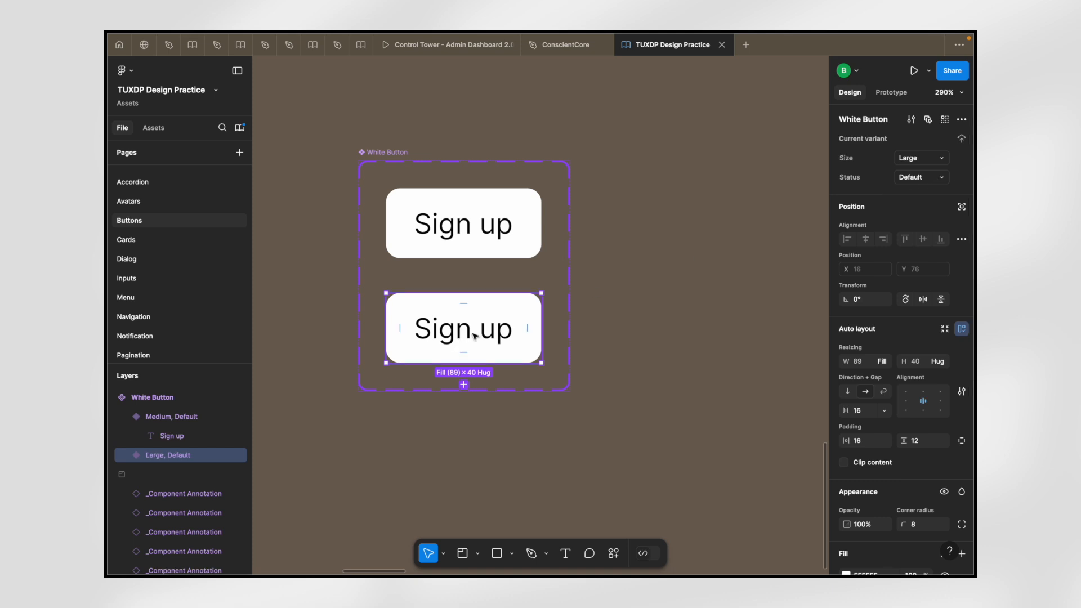
- Set the Large variant's height to 48 and its horizontal padding to 24
scroll(904, 401, "down", 5)
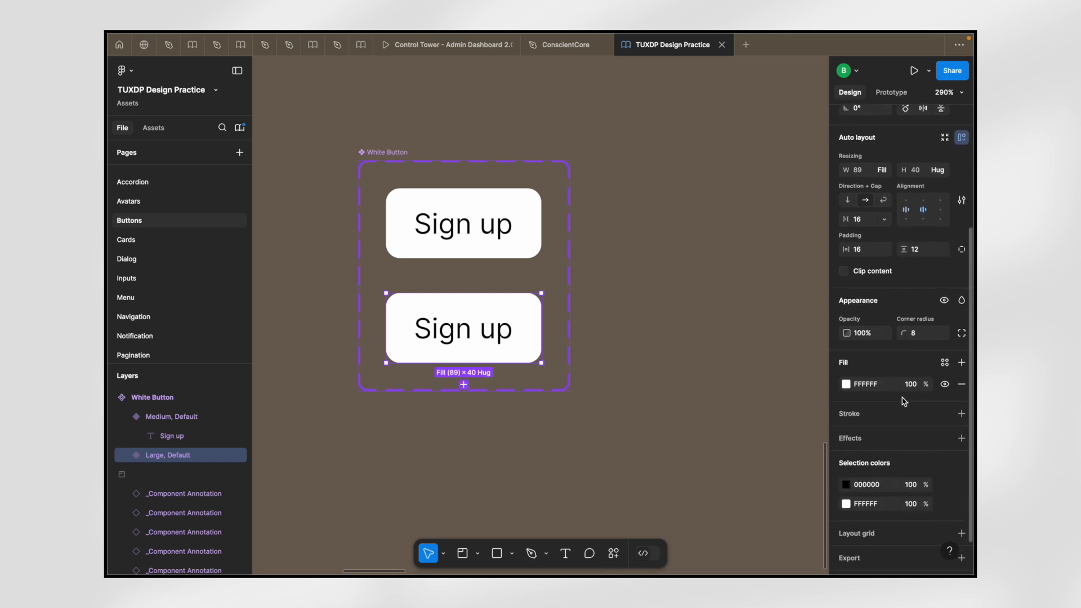
left_click(918, 194)
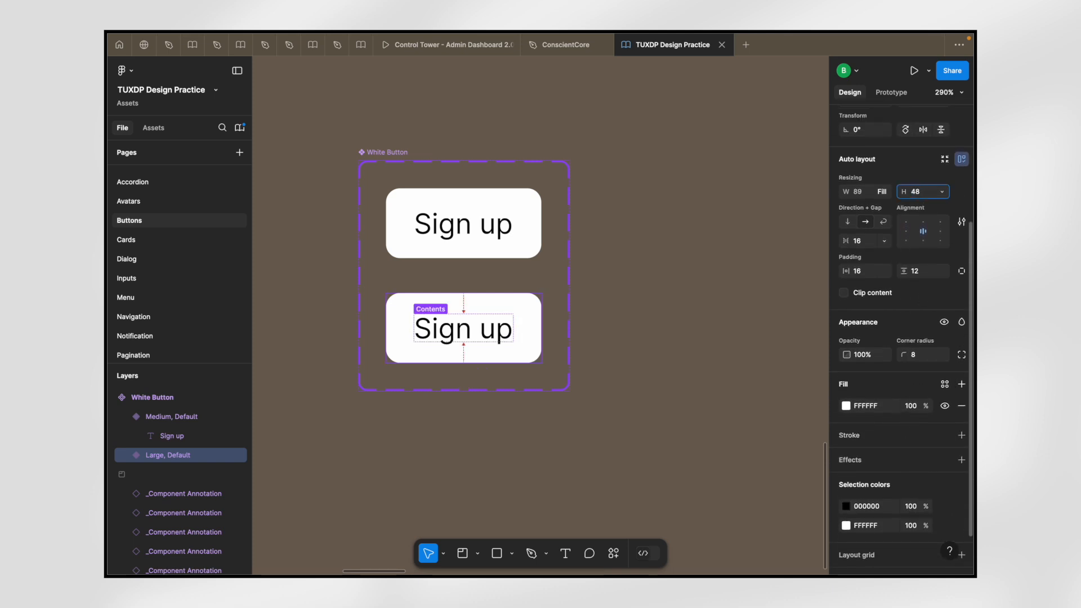
type("48")
key("Return")
left_click(862, 274)
type("24")
key("Return")
- Make the Large variant and the surrounding White Button set hug their contents in width
left_click_drag(542, 319, 568, 287)
left_click(562, 271)
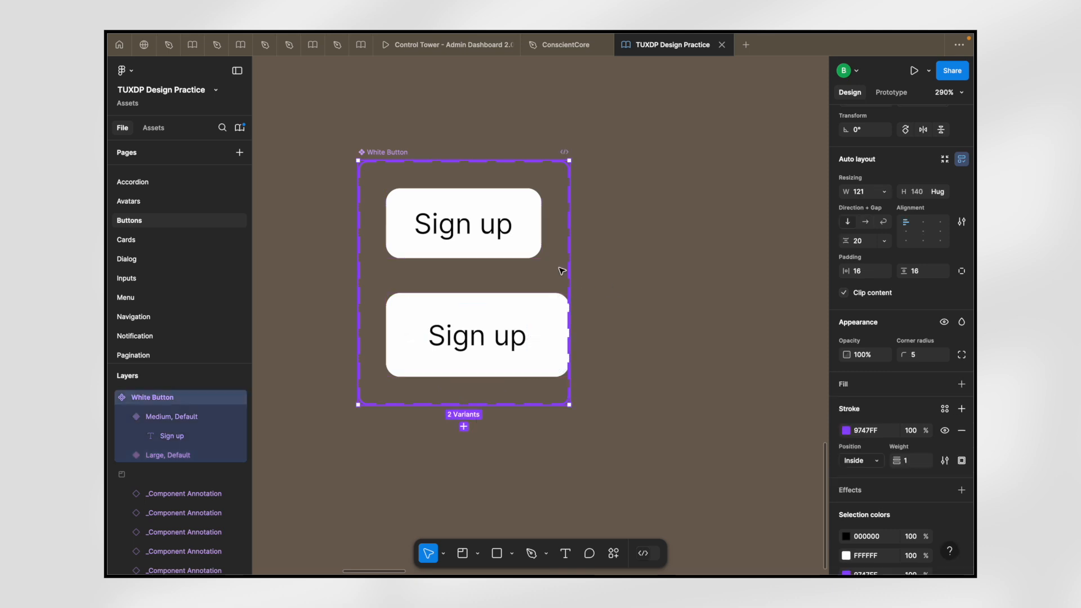
left_click_drag(573, 245, 597, 245)
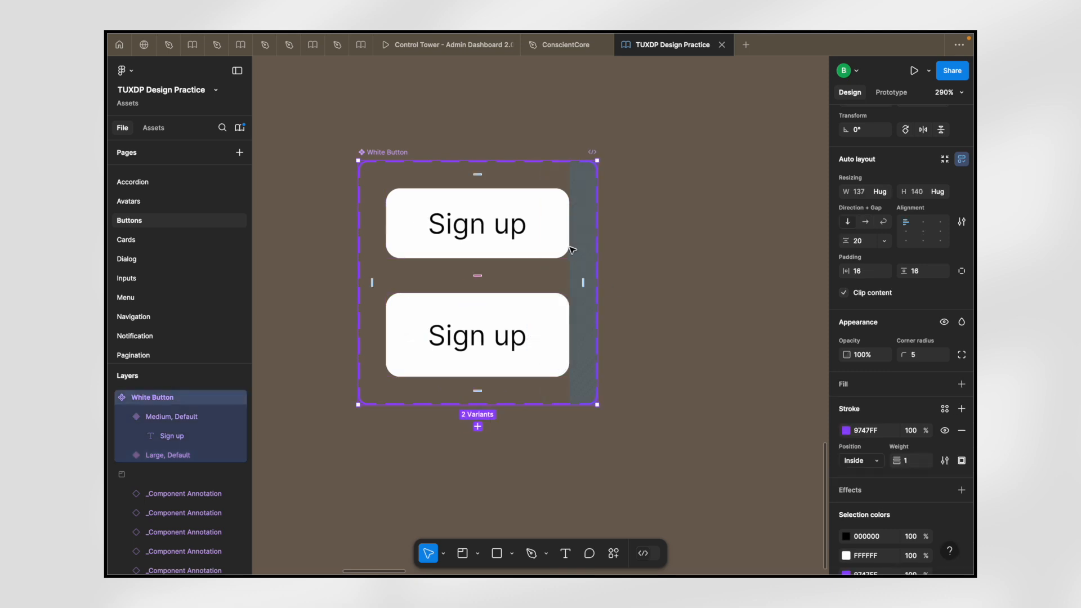
- Change the Medium variant's horizontal resizing to Hug contents
left_click(554, 219)
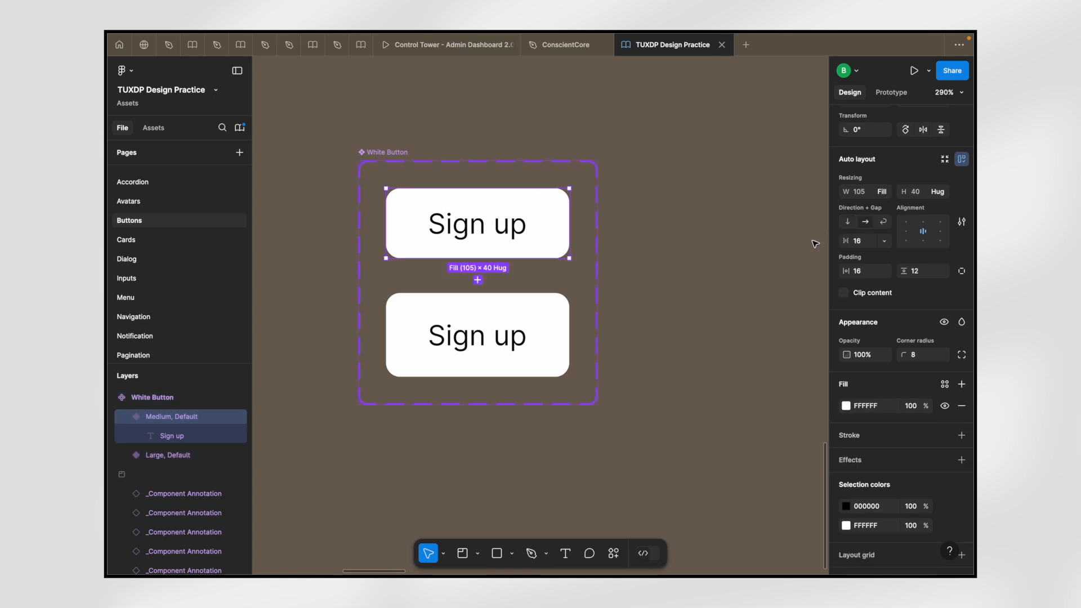
left_click(886, 192)
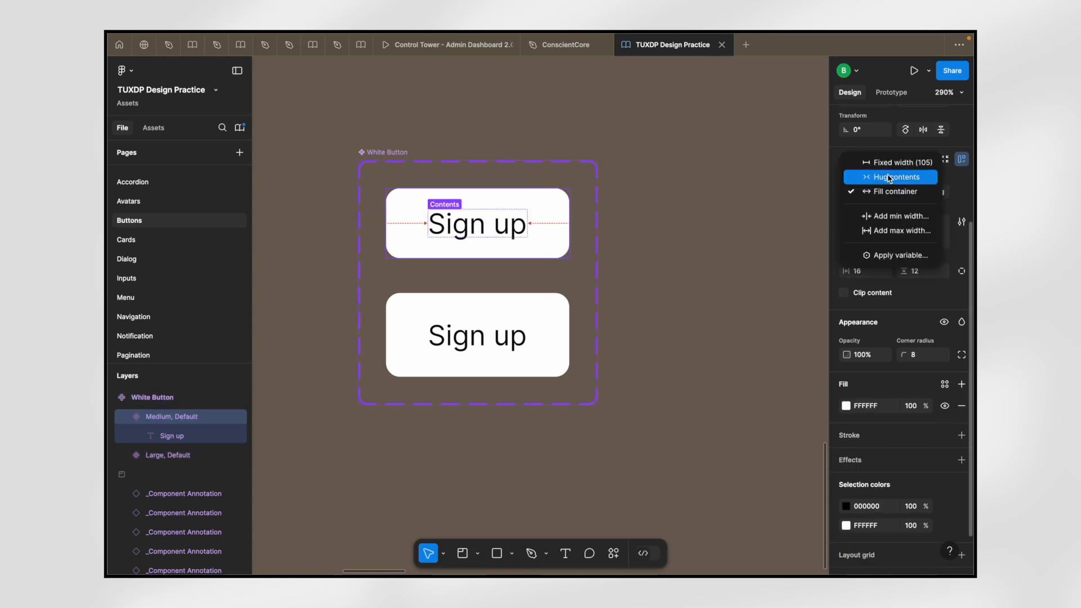
left_click(887, 177)
left_click(564, 303)
- Compare the Medium and Large variants' Size values, dimensions and padding
scroll(549, 303, "up", 1)
left_click(503, 225)
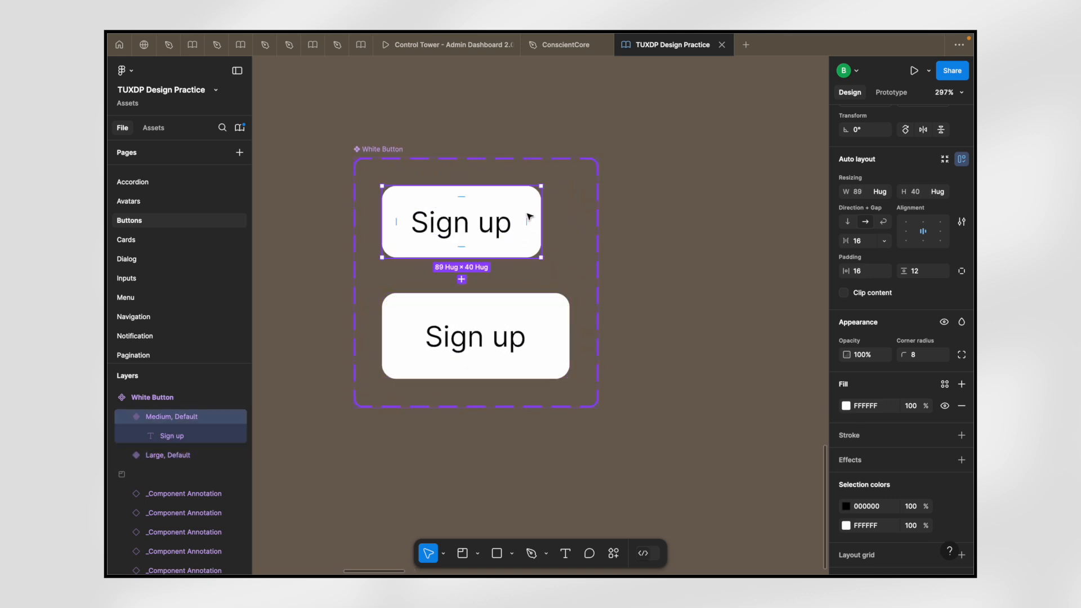
scroll(901, 214, "up", 3)
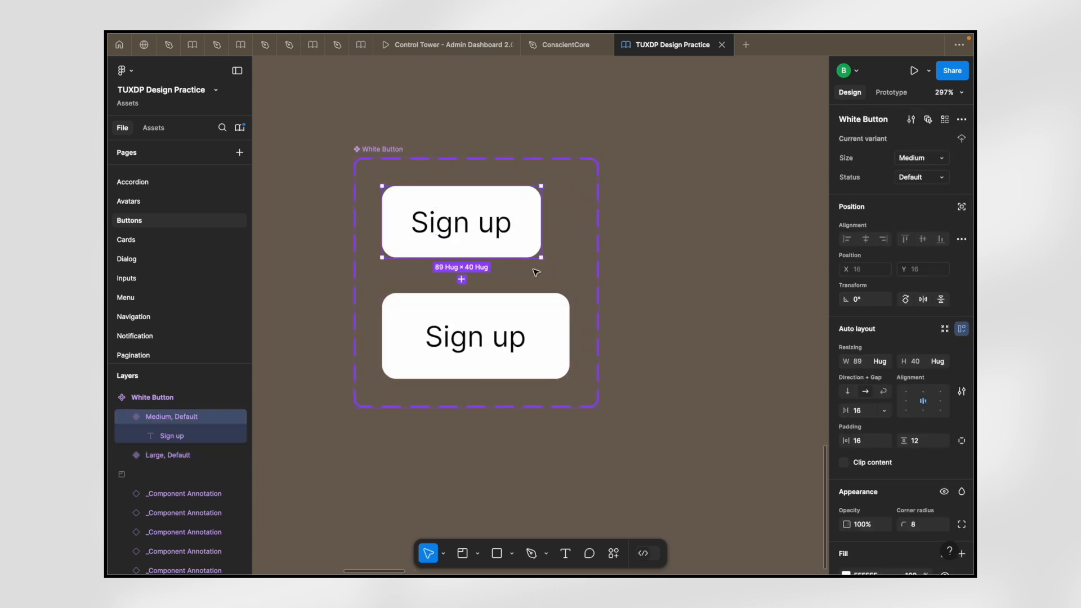
left_click(536, 317)
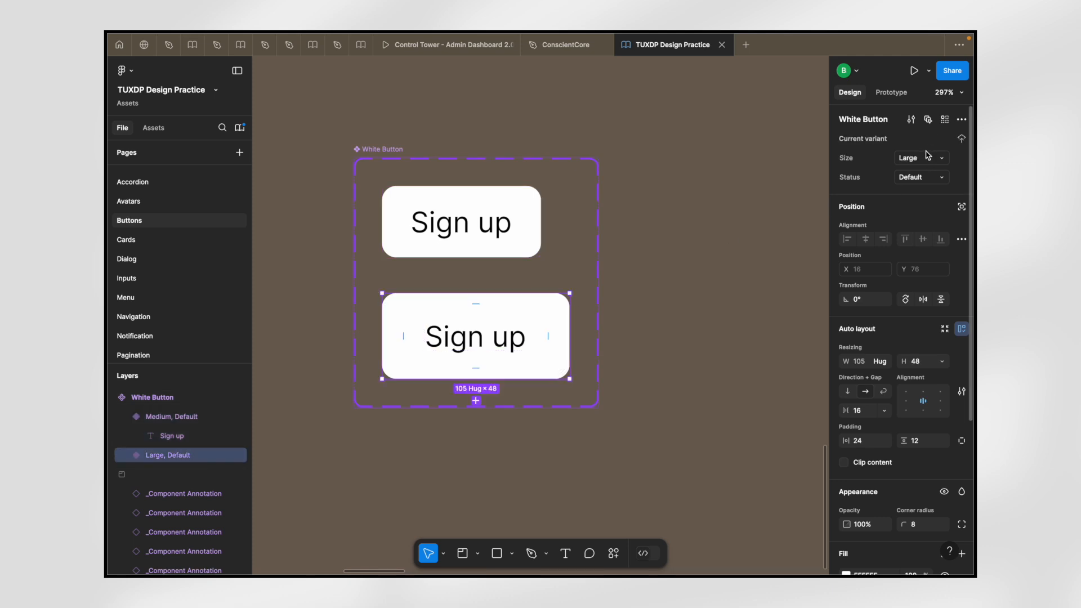
left_click(521, 212)
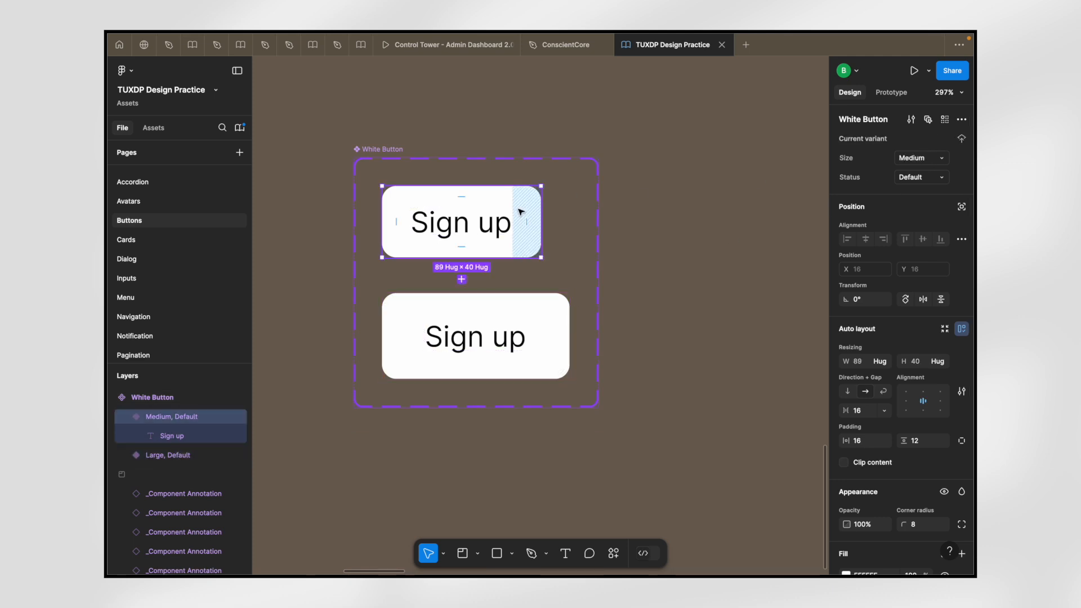
left_click(544, 343)
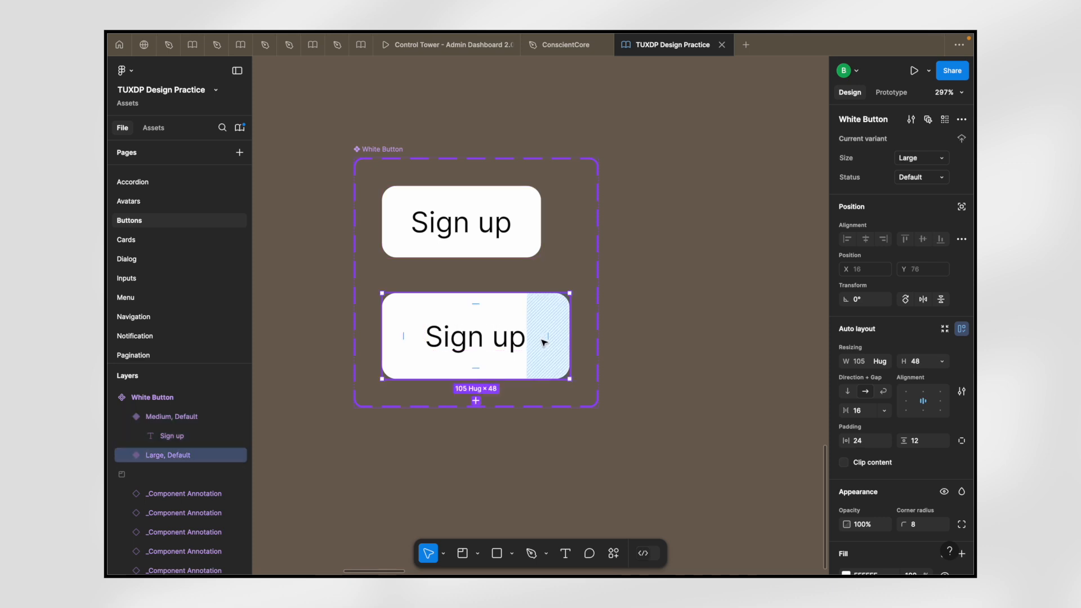
scroll(544, 342, "down", 2)
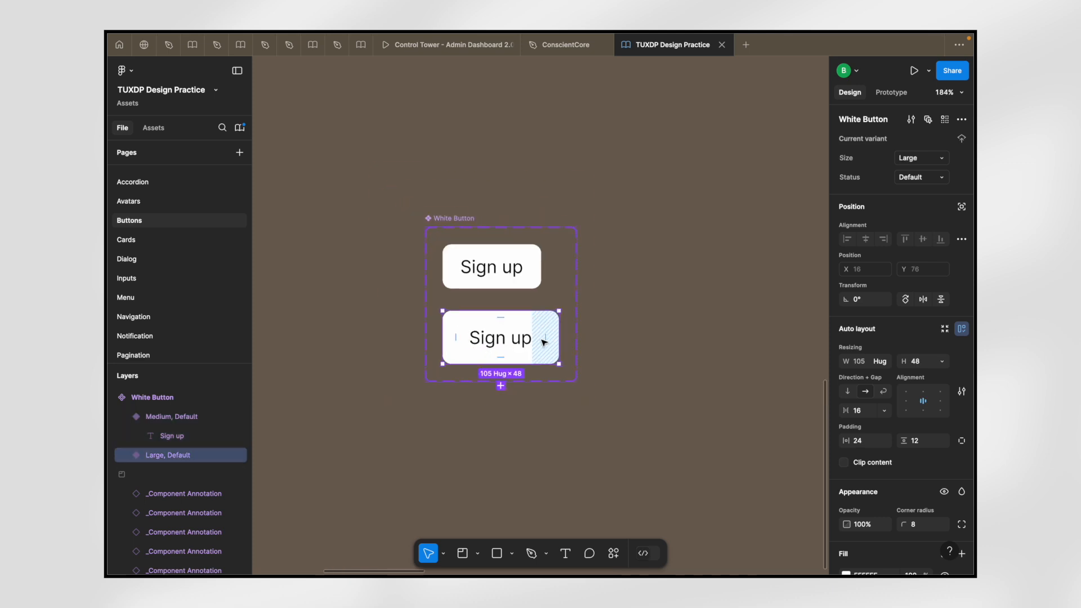
left_click(521, 252)
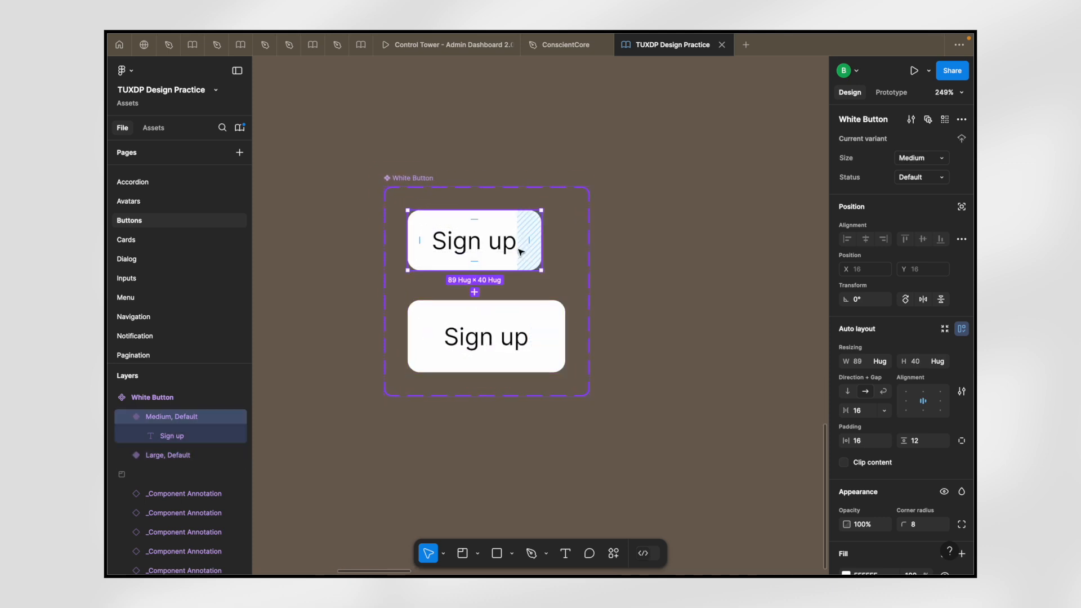
- Add a variant below the Medium, Default button and set its Status to Disabled
left_click(475, 293)
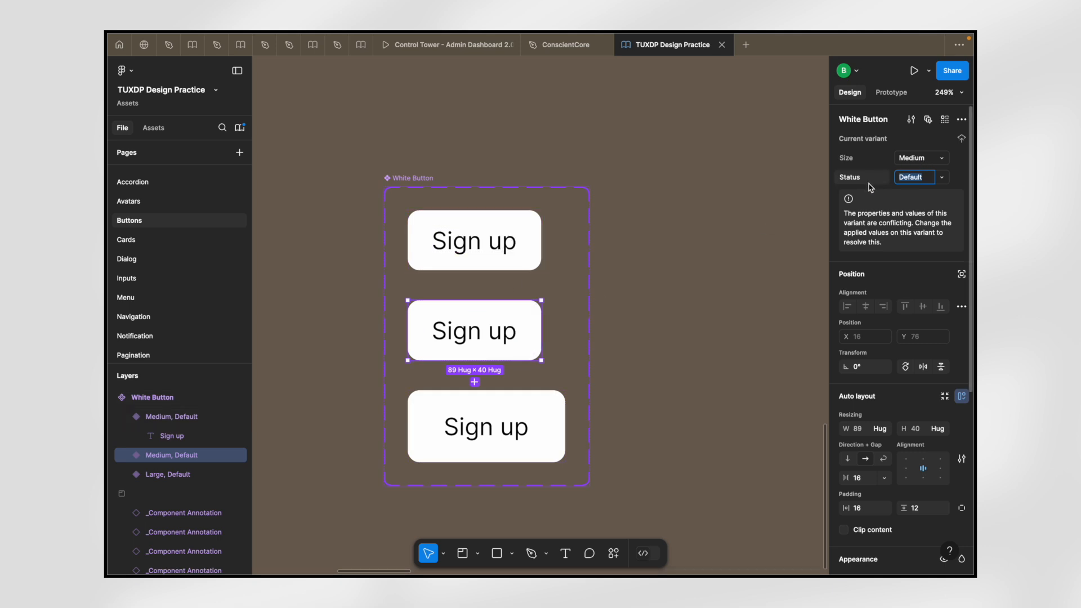
type("Disabled")
key("Return")
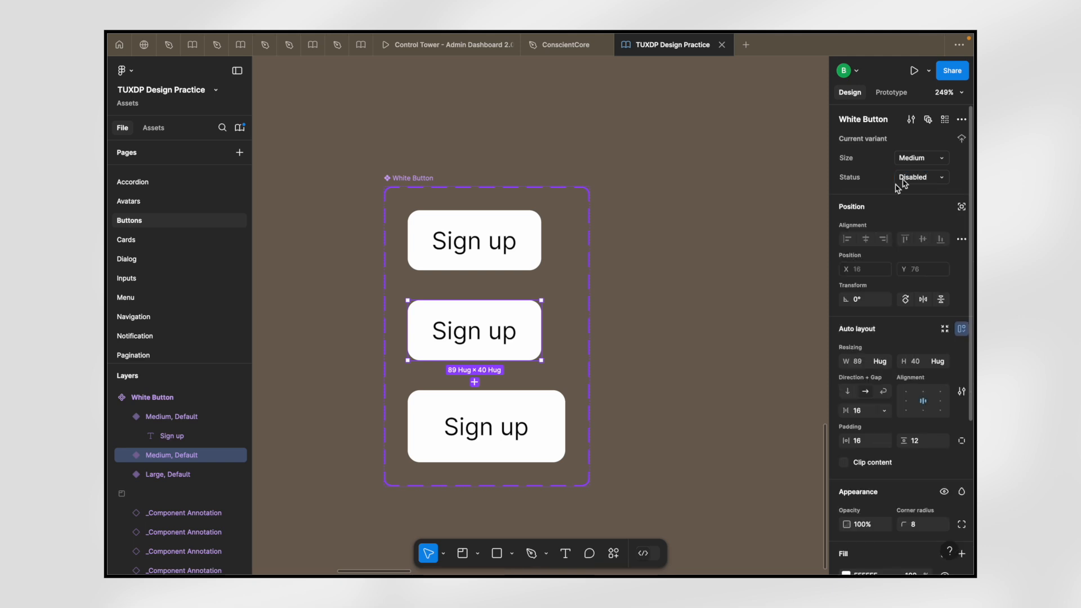
left_click(514, 241)
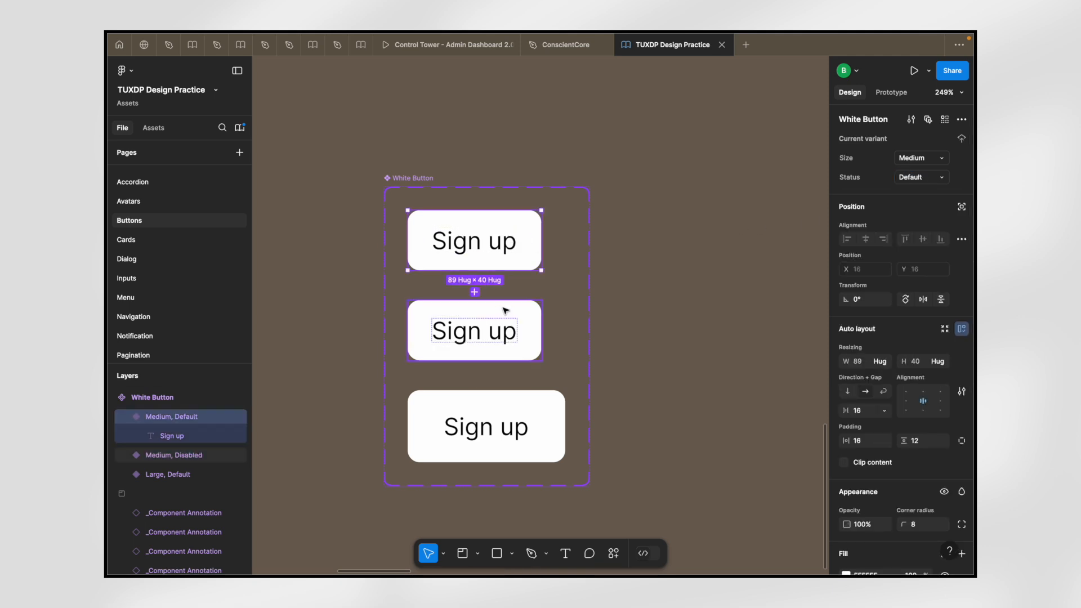
left_click(529, 329)
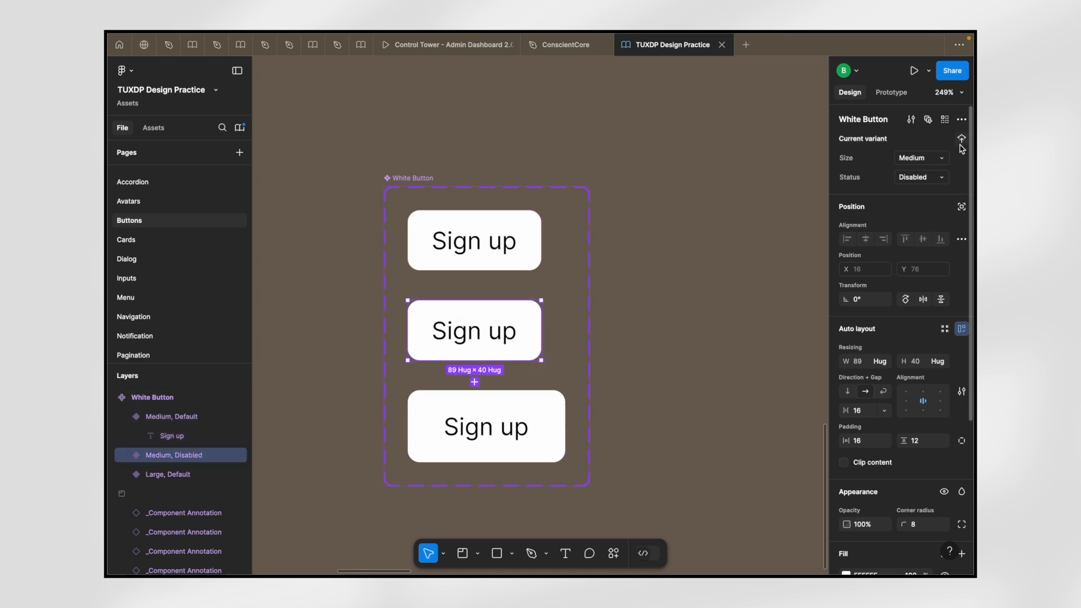
- Add a variant below the Large, Default button and set its Status to Disabled
left_click(531, 416)
scroll(529, 417, "down", 2)
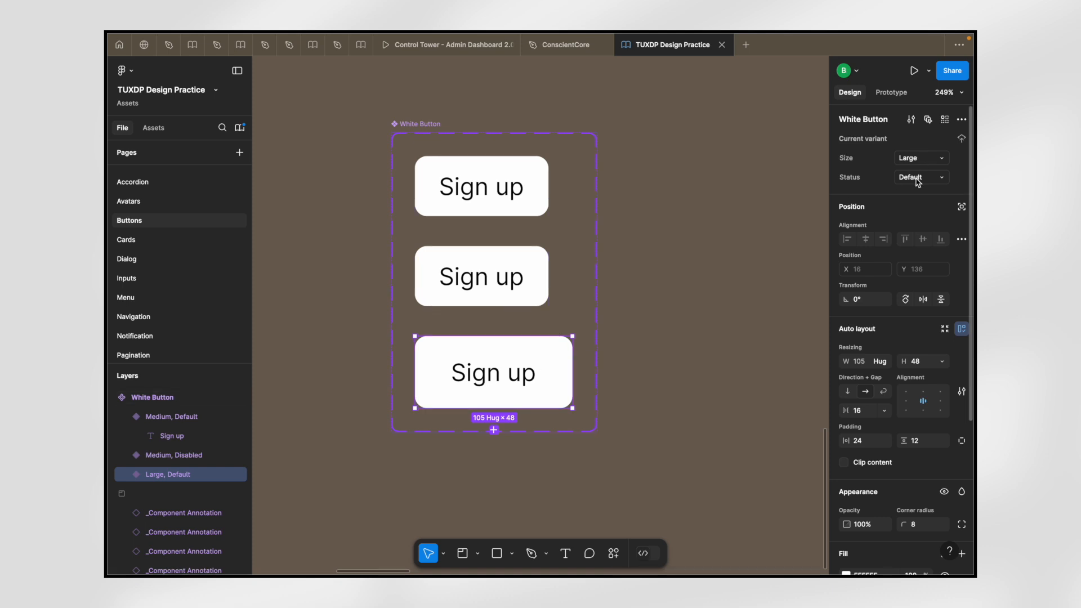
left_click(494, 430)
scroll(495, 433, "down", 1)
type("S")
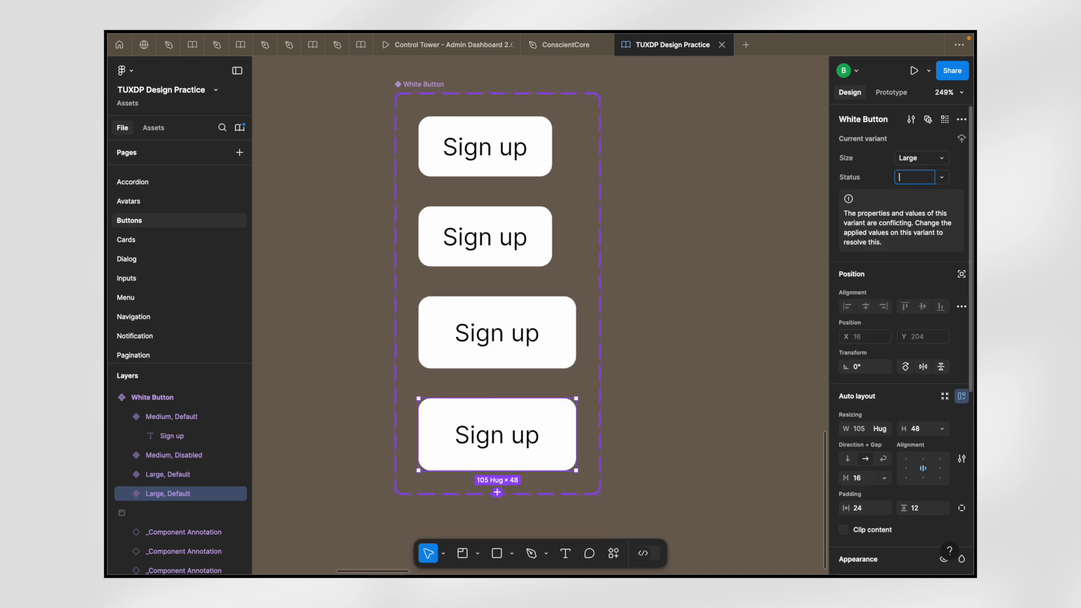
key("BackSpace")
type("isabled")
key("Return")
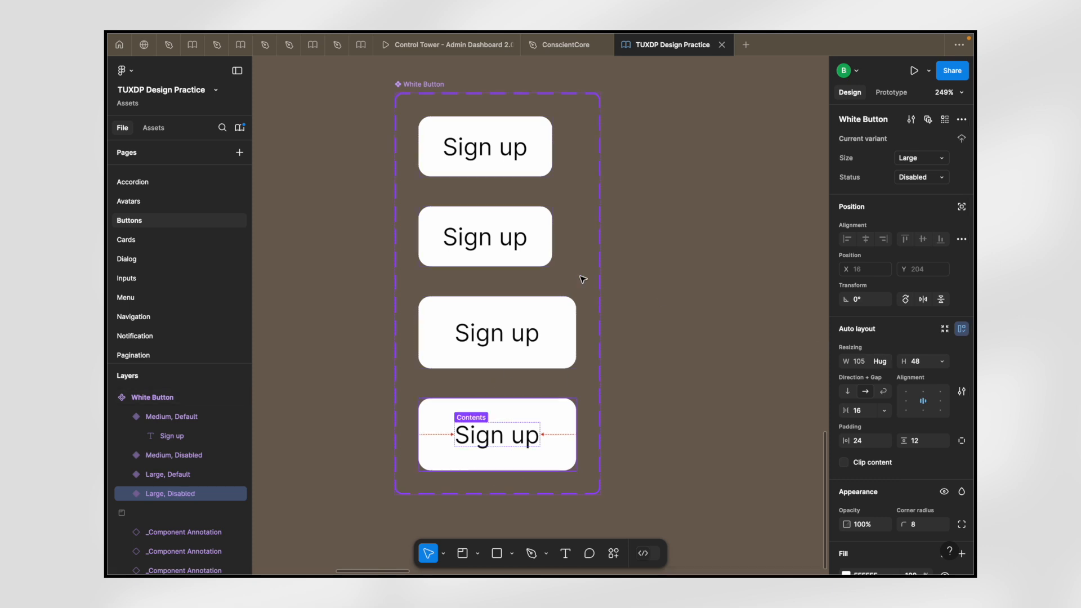
- Apply the Background/Disabled Default library colour to the fill of both the Medium and Large Disabled variants
left_click(536, 234, "shift")
scroll(904, 432, "down", 5)
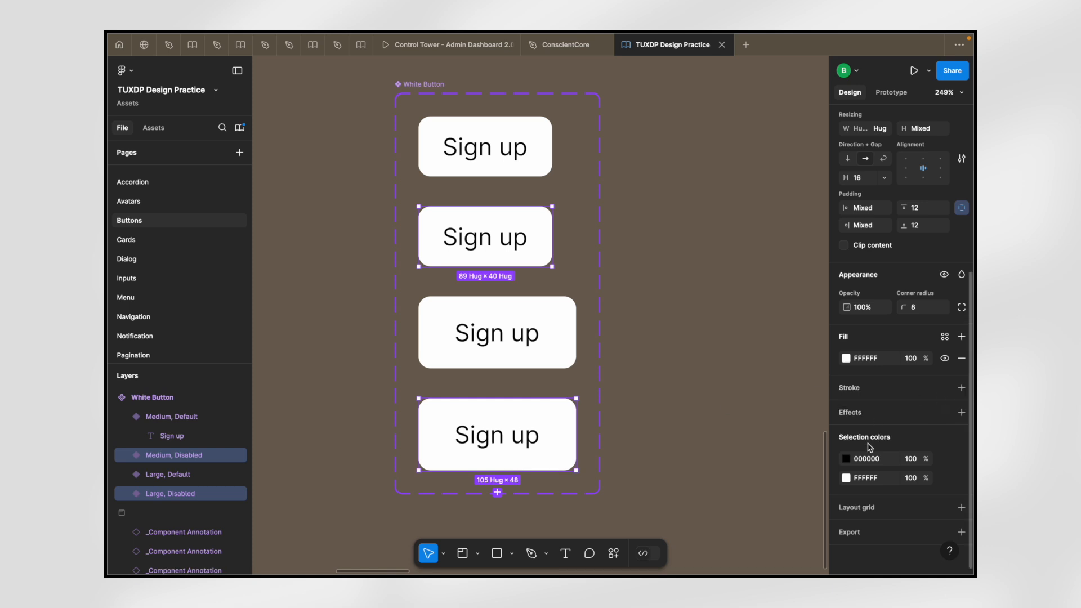
scroll(896, 363, "up", 1)
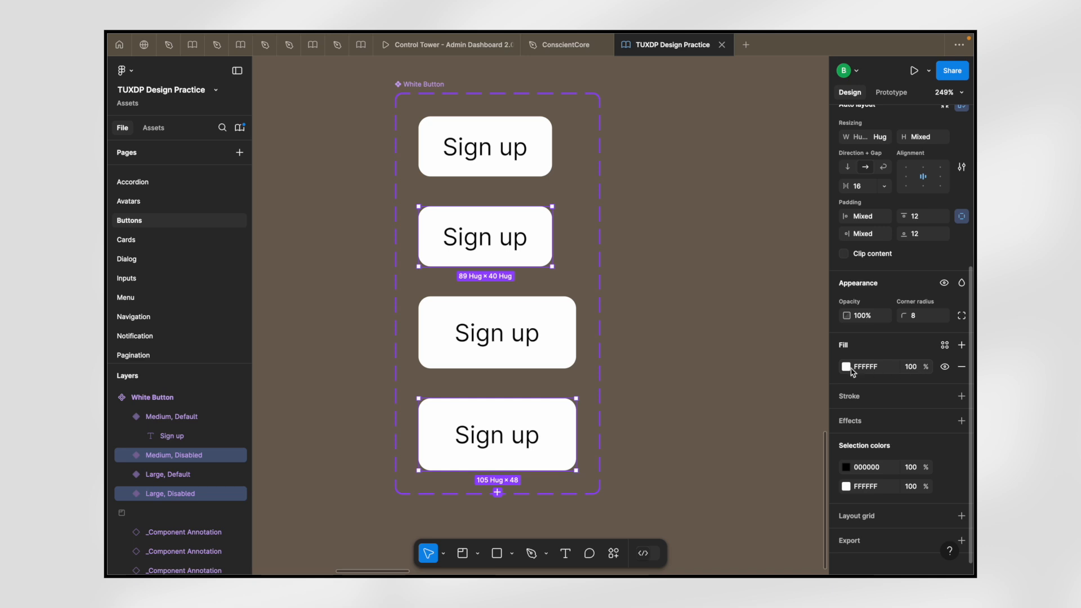
left_click(944, 345)
type("dis")
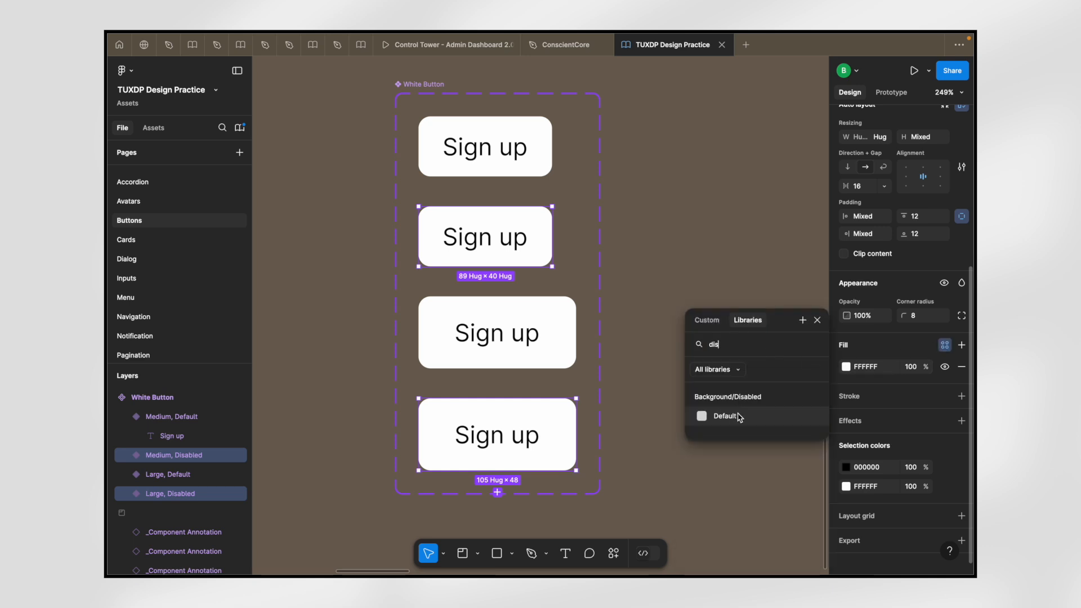
left_click(725, 417)
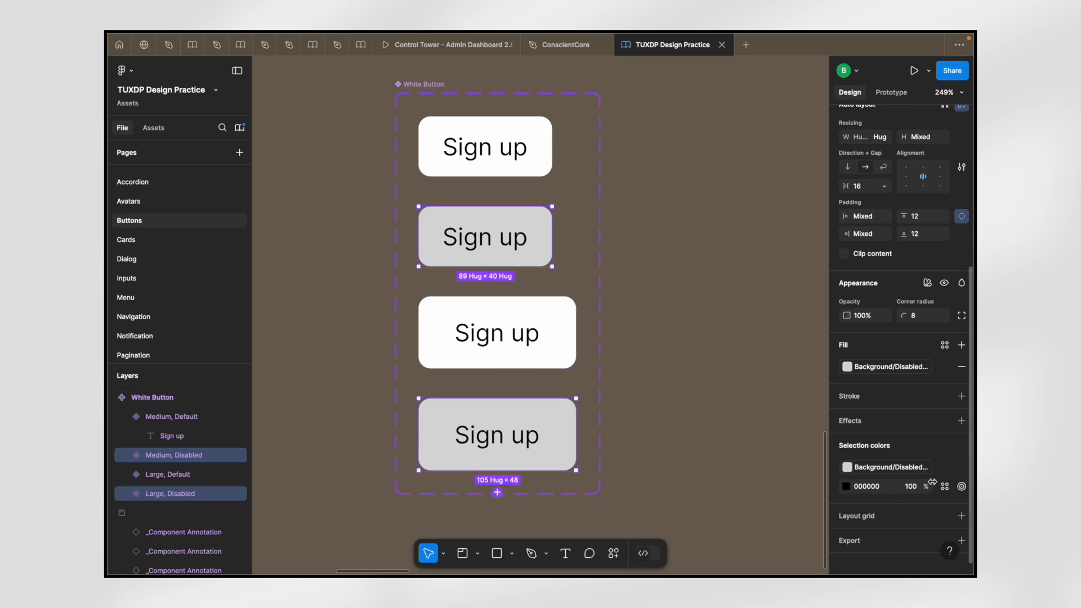
- Replace the 000000 text colour of both Disabled variants with the Text/Disabled Default library colour
left_click(945, 486)
type("sia")
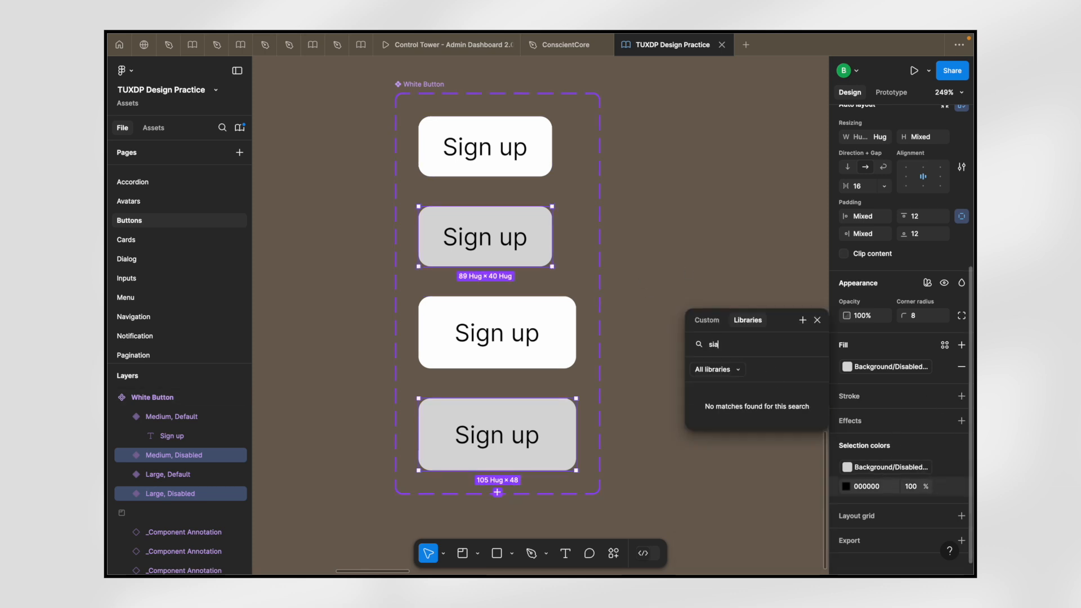
key("BackSpace")
key("BackSpace")
key("BackSpace")
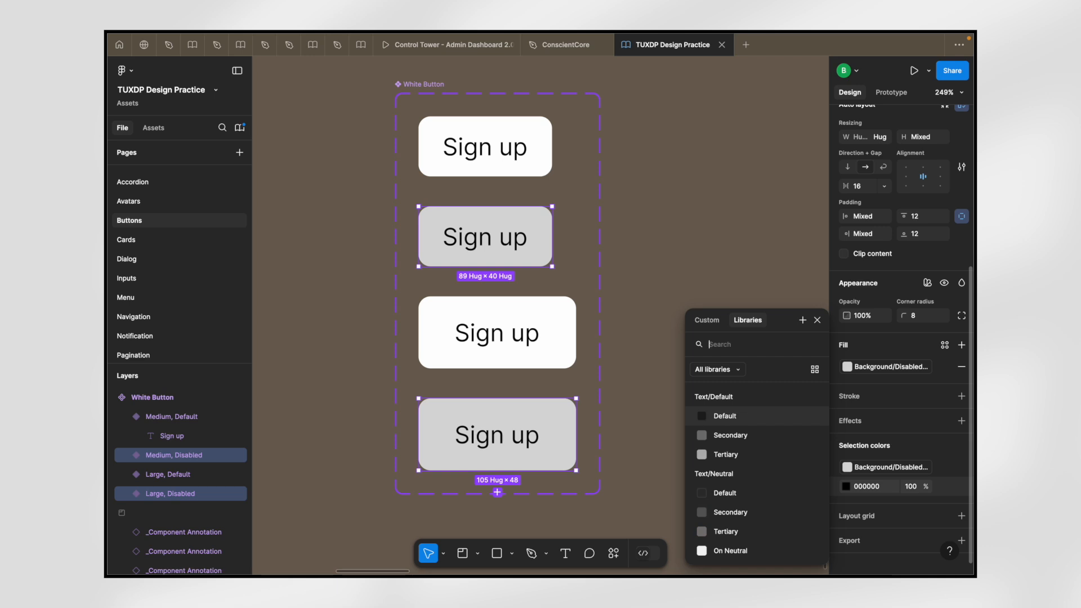
type("dis")
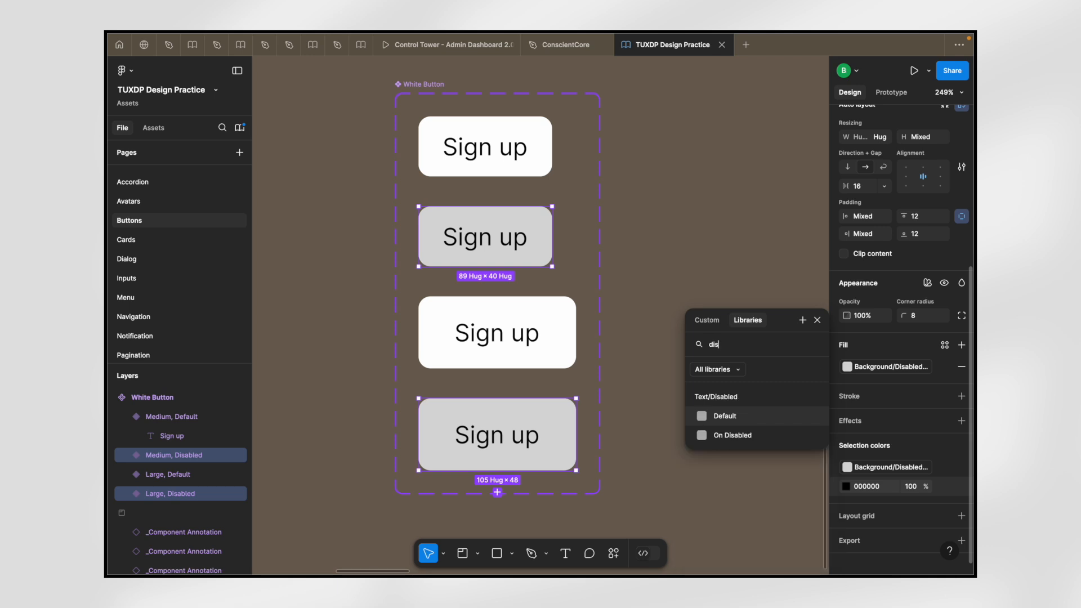
left_click(751, 418)
scroll(489, 248, "down", 3)
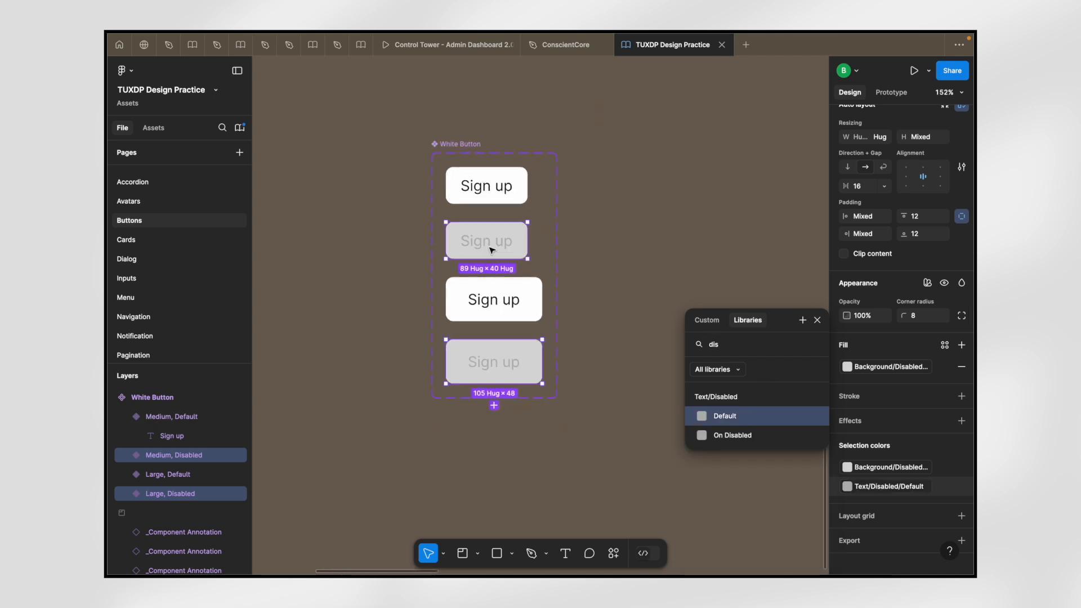
left_click(577, 252)
- Compare the Default and Disabled variants at both sizes, along with the White Button set's properties
scroll(485, 287, "up", 5)
left_click(535, 155)
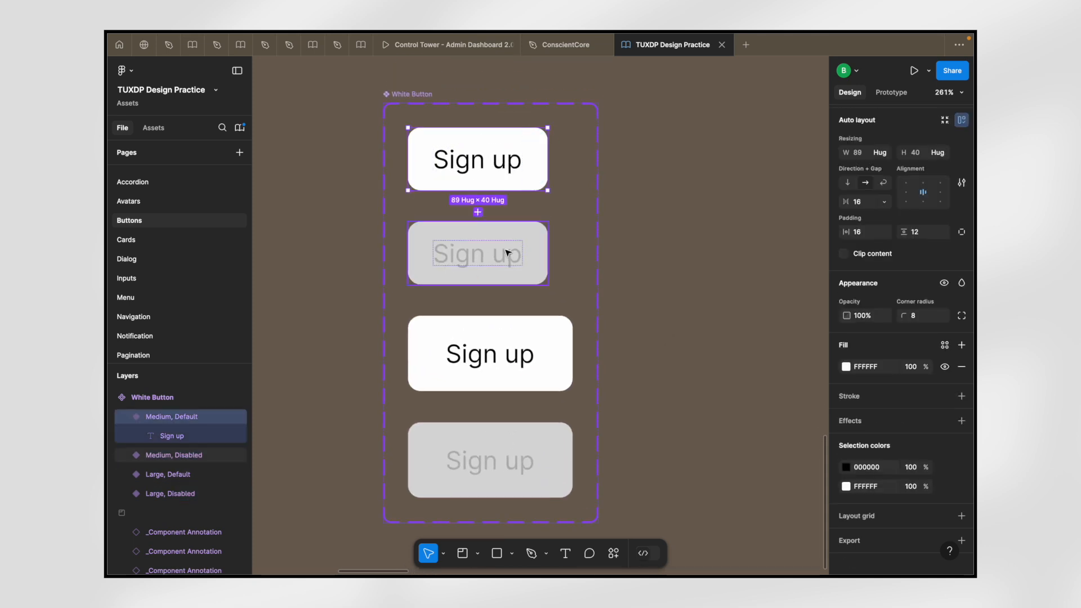
left_click(507, 252)
scroll(510, 252, "down", 3)
left_click(514, 316)
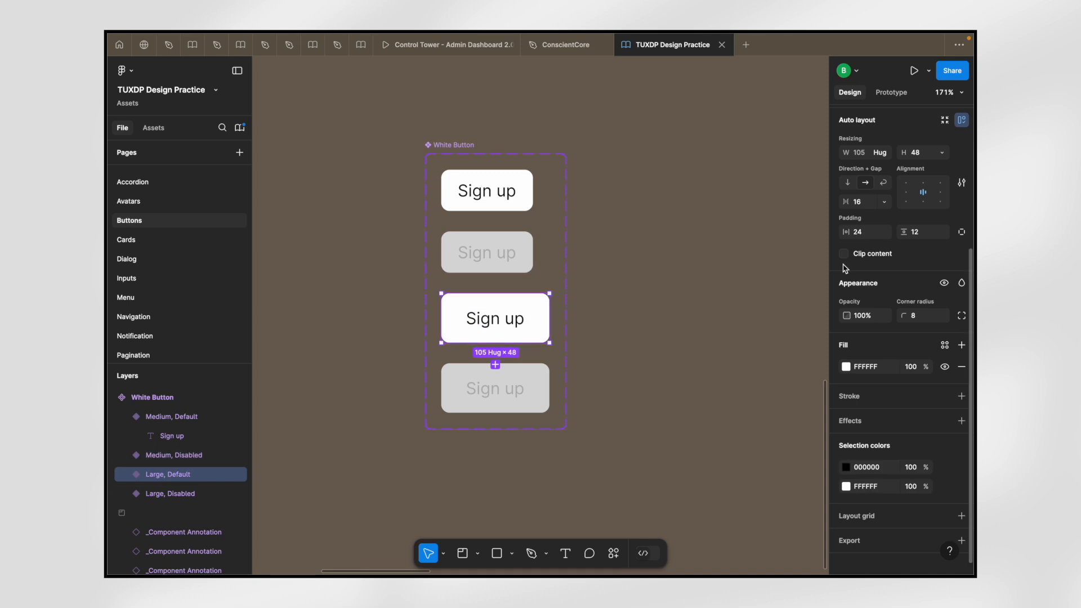
scroll(845, 268, "up", 4)
left_click(494, 186)
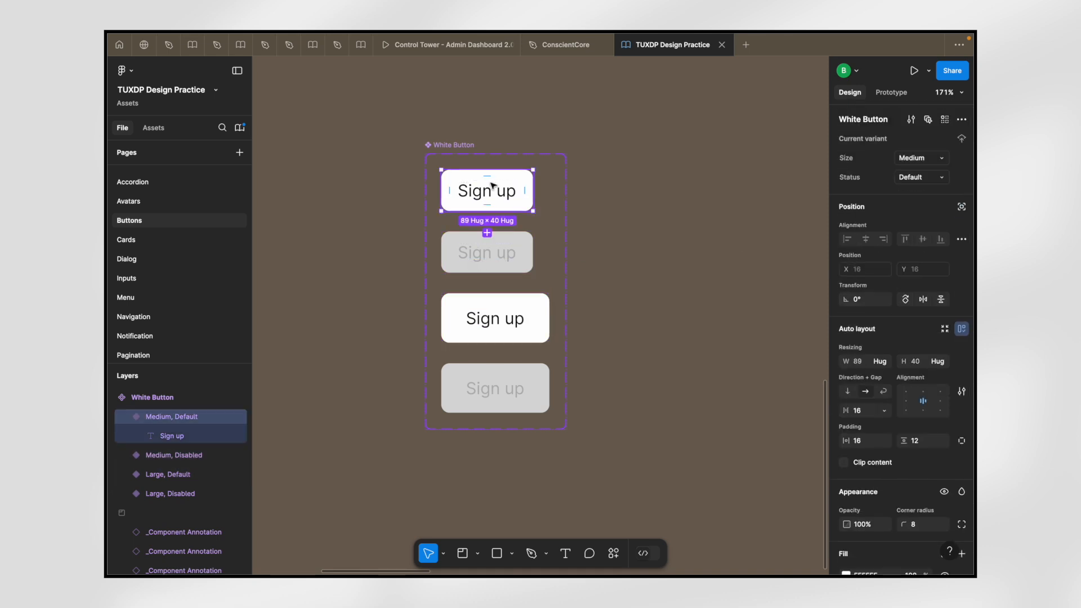
scroll(493, 186, "up", 3)
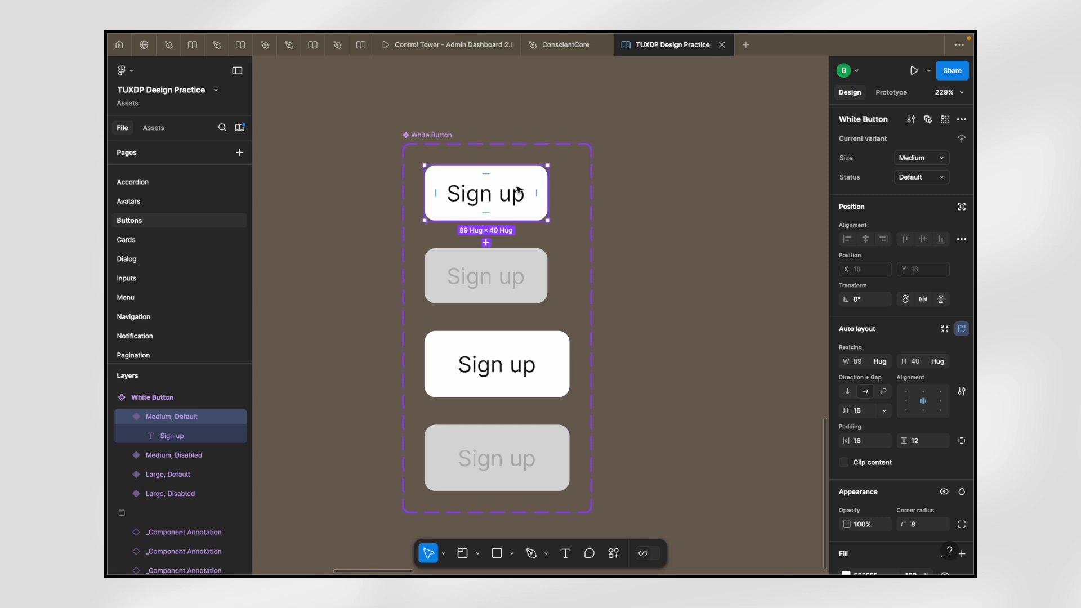
scroll(518, 190, "down", 3)
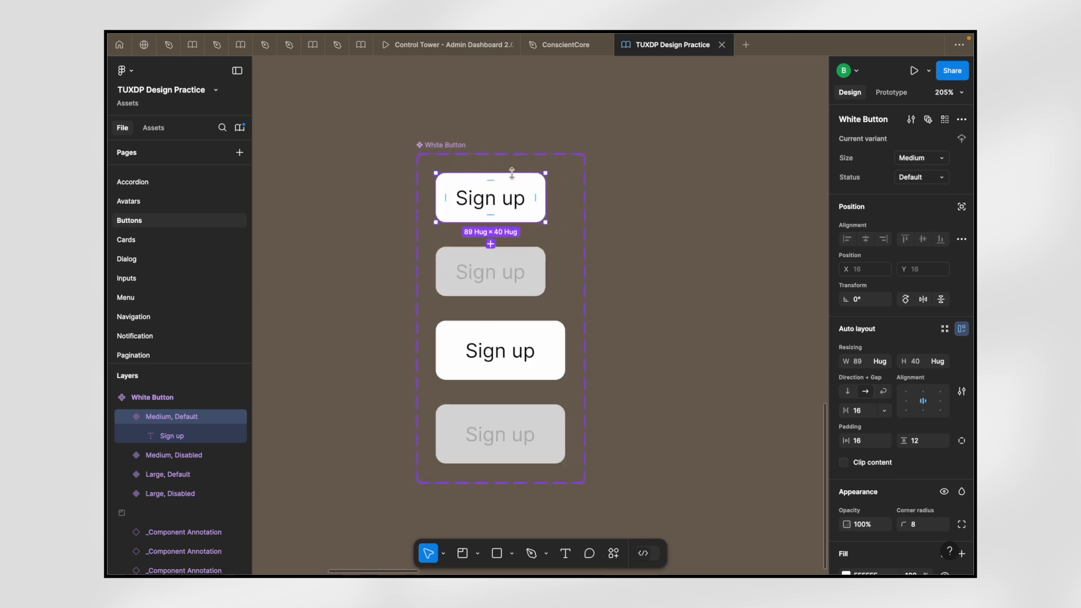
left_click(445, 146)
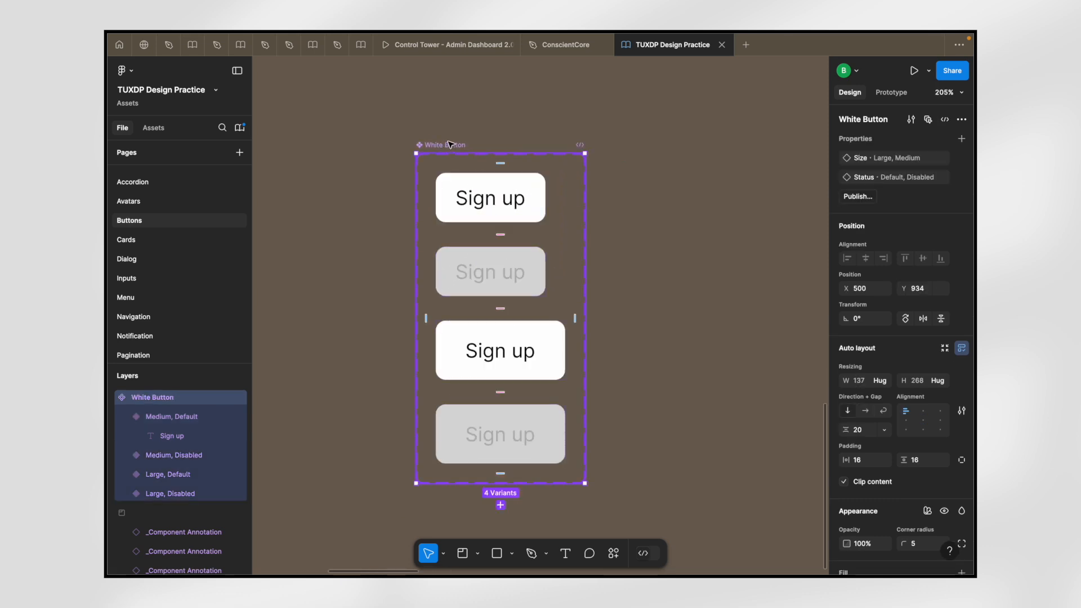
- Place an instance of the Medium, Default variant on the canvas to the right of the White Button set
left_click(515, 193)
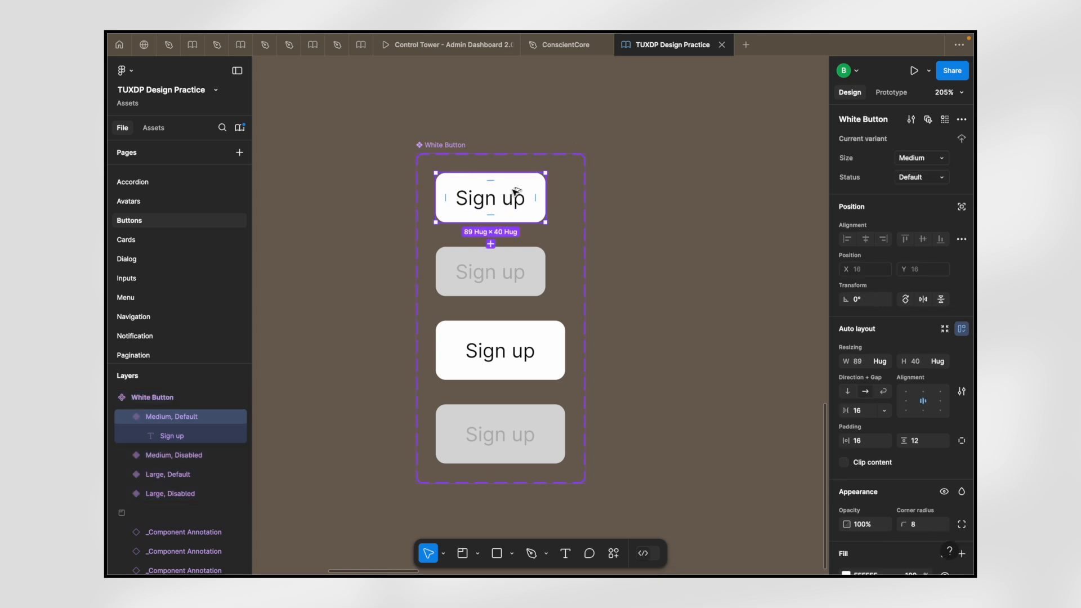
left_click_drag(510, 191, 685, 177)
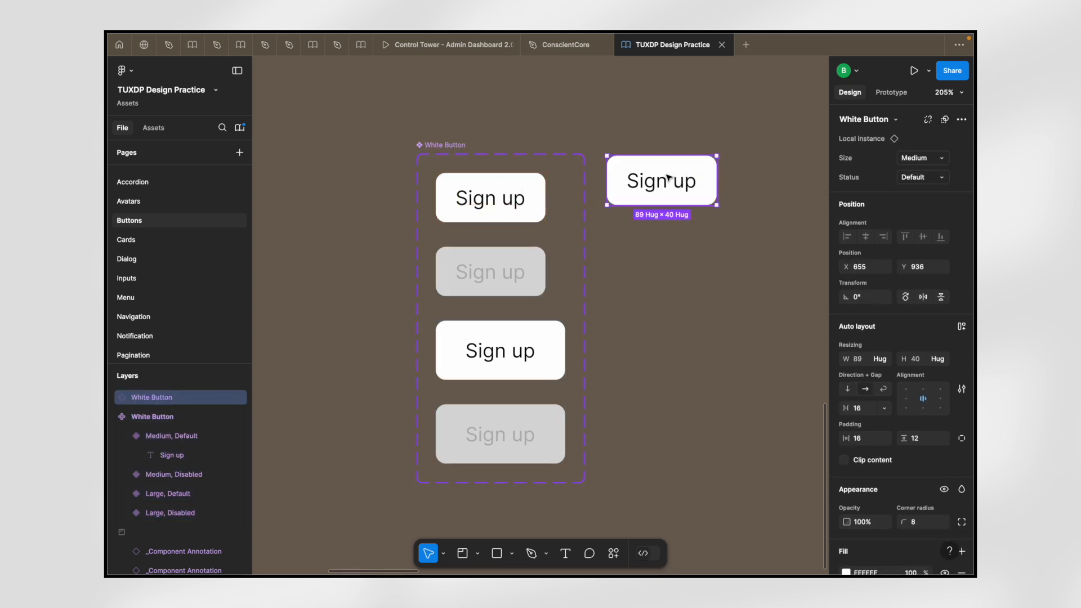
scroll(617, 181, "up", 3)
scroll(617, 182, "down", 3)
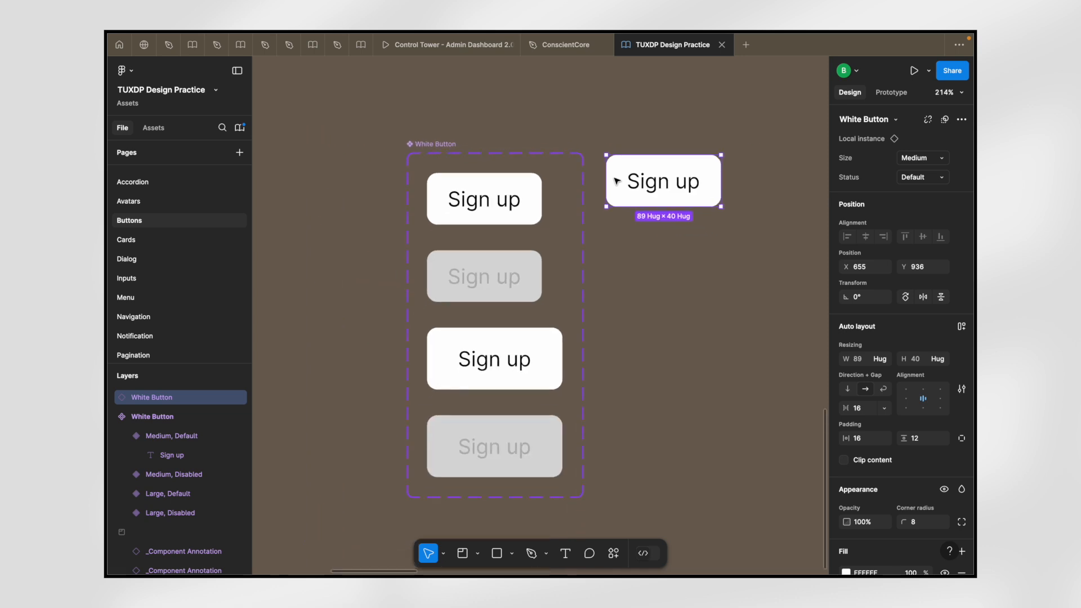
scroll(617, 181, "up", 3)
scroll(618, 179, "down", 2)
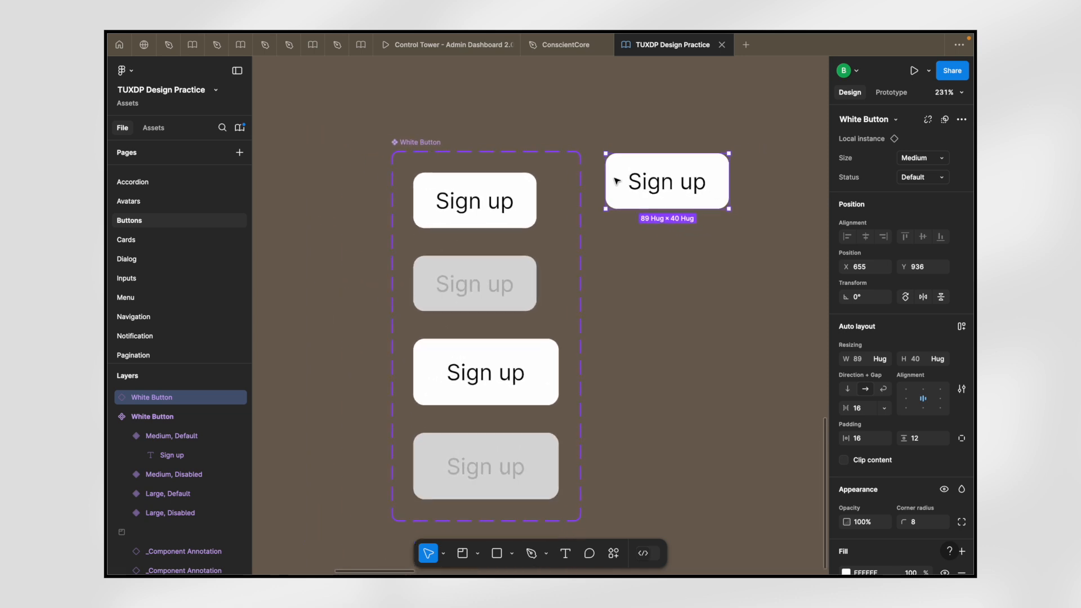
- Go to the instance's main component and compare the variants' properties with those of the local instance
left_click(894, 140)
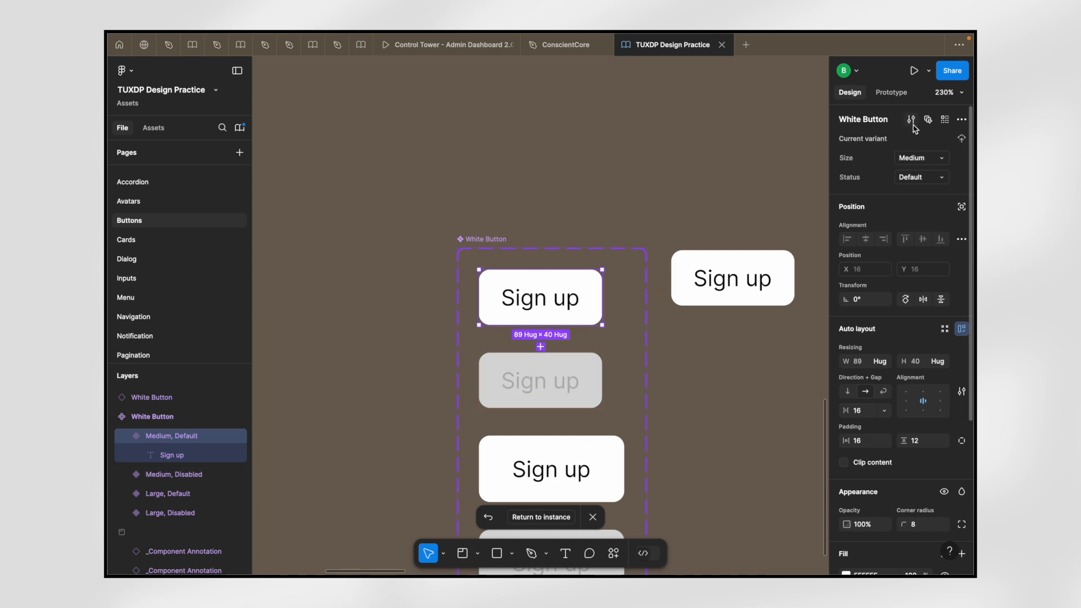
scroll(586, 315, "down", 2)
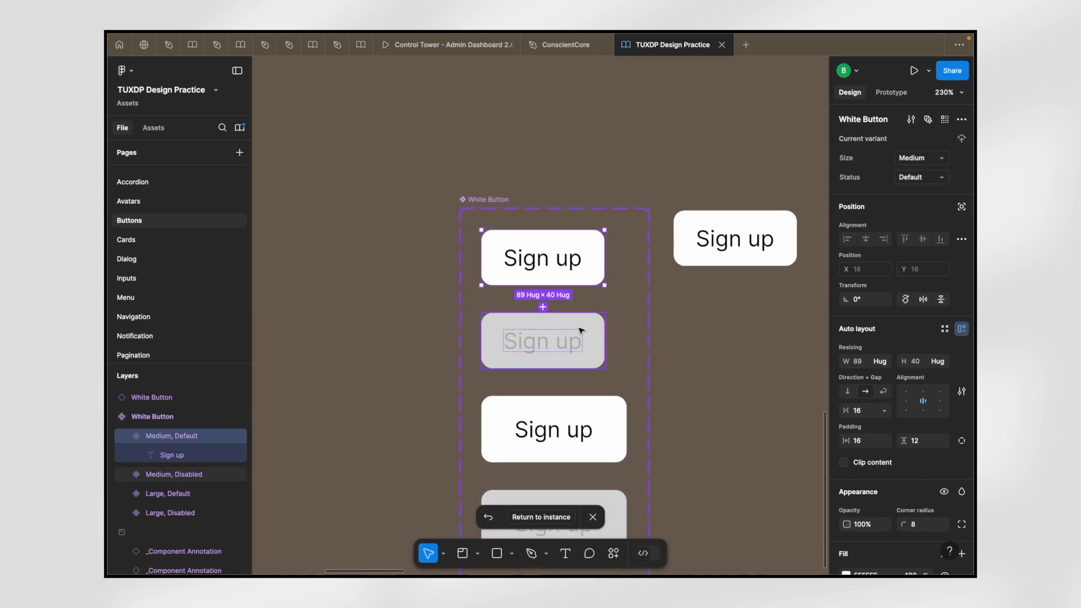
left_click(580, 331)
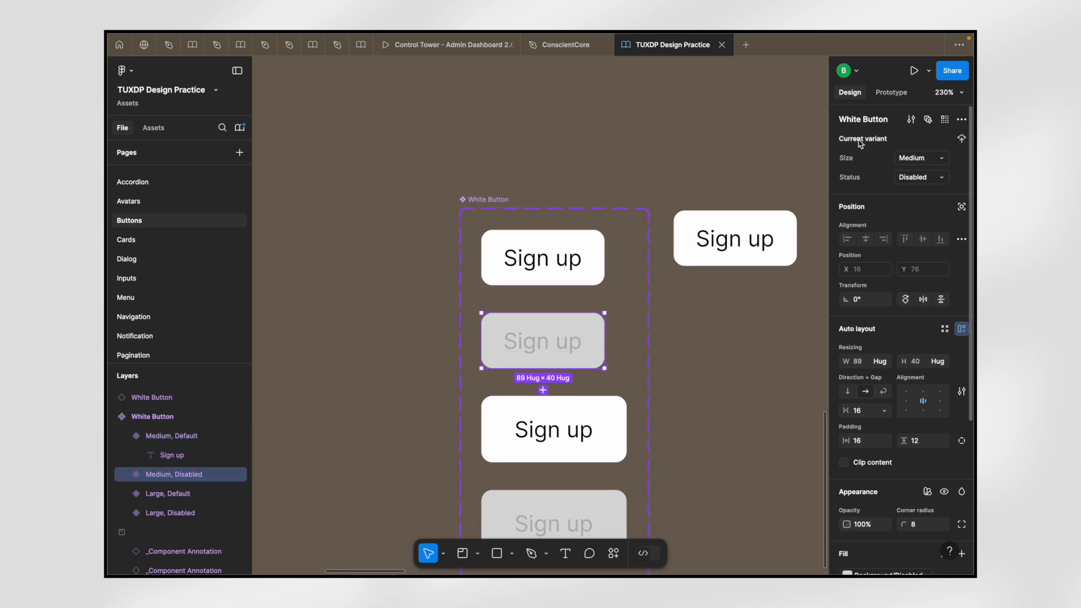
left_click(713, 233)
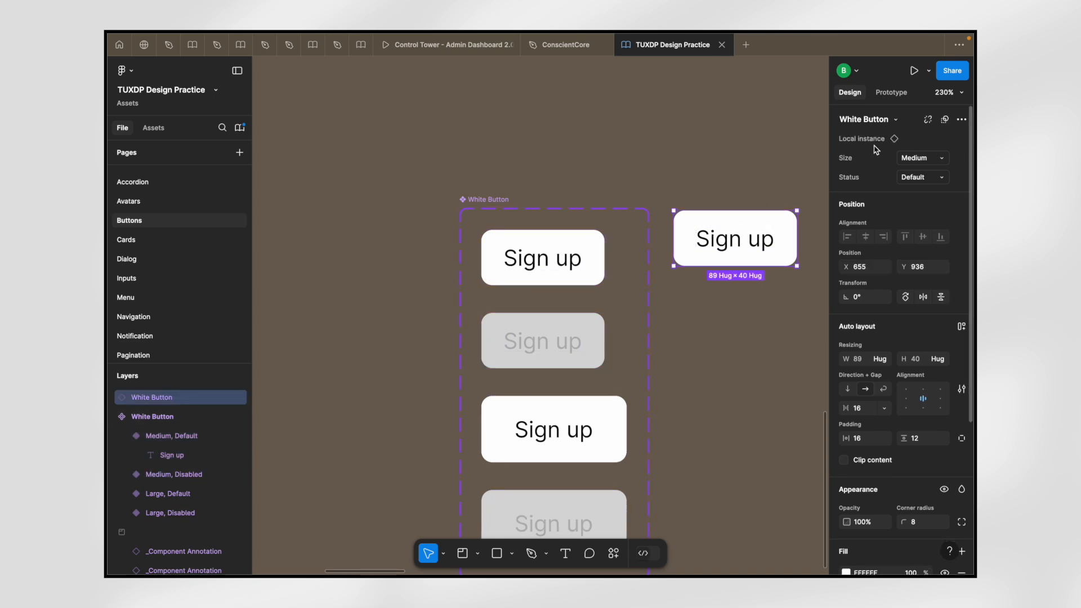
scroll(592, 261, "down", 3)
left_click(548, 333)
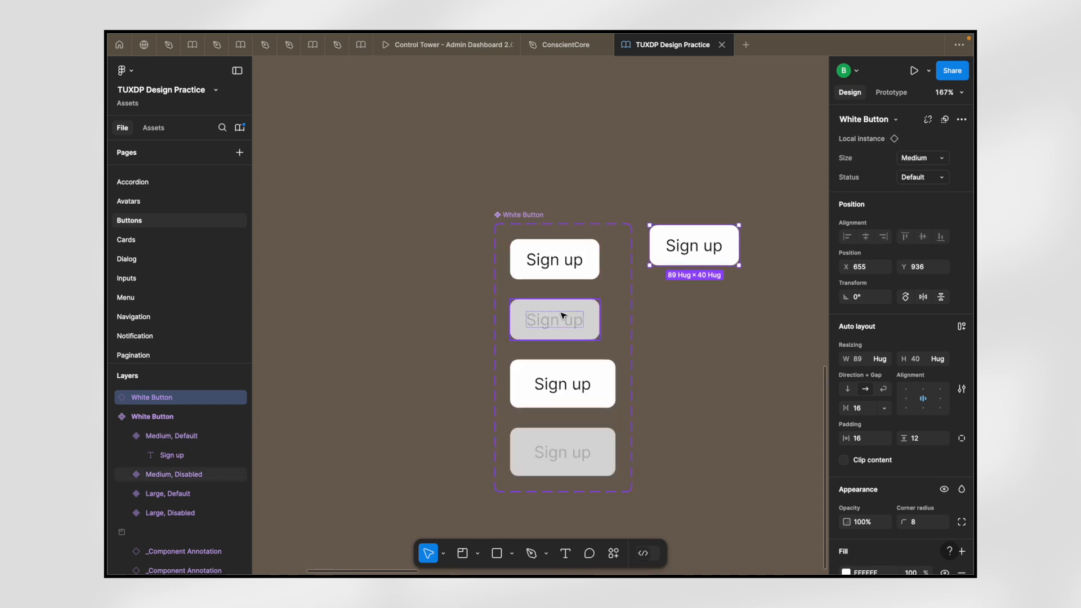
- Try to move the Medium, Default variant out of the White Button set, and undo the move
left_click(555, 264)
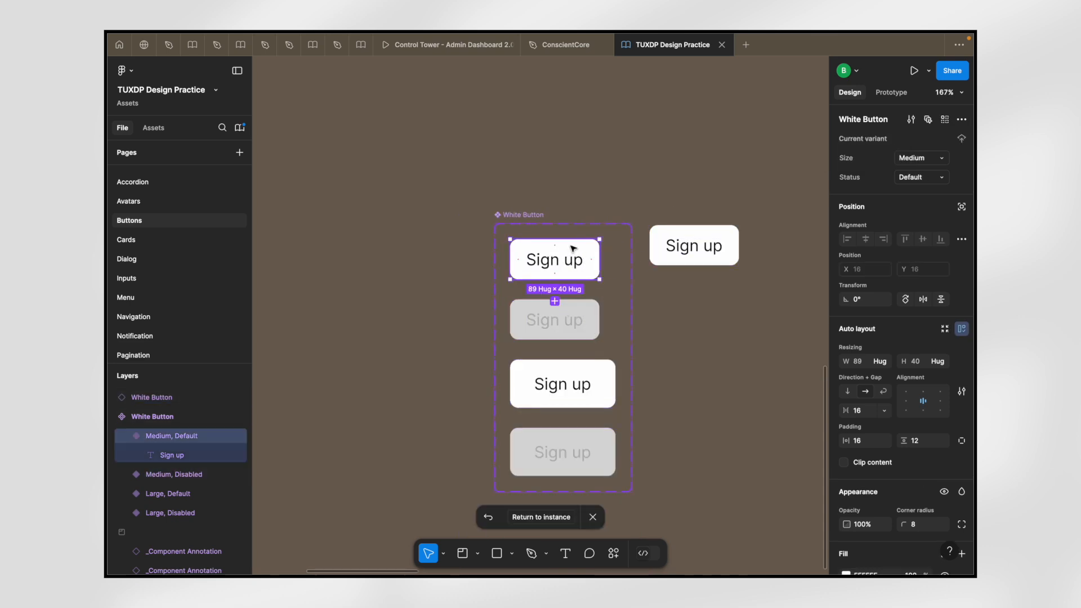
left_click_drag(557, 267, 629, 149)
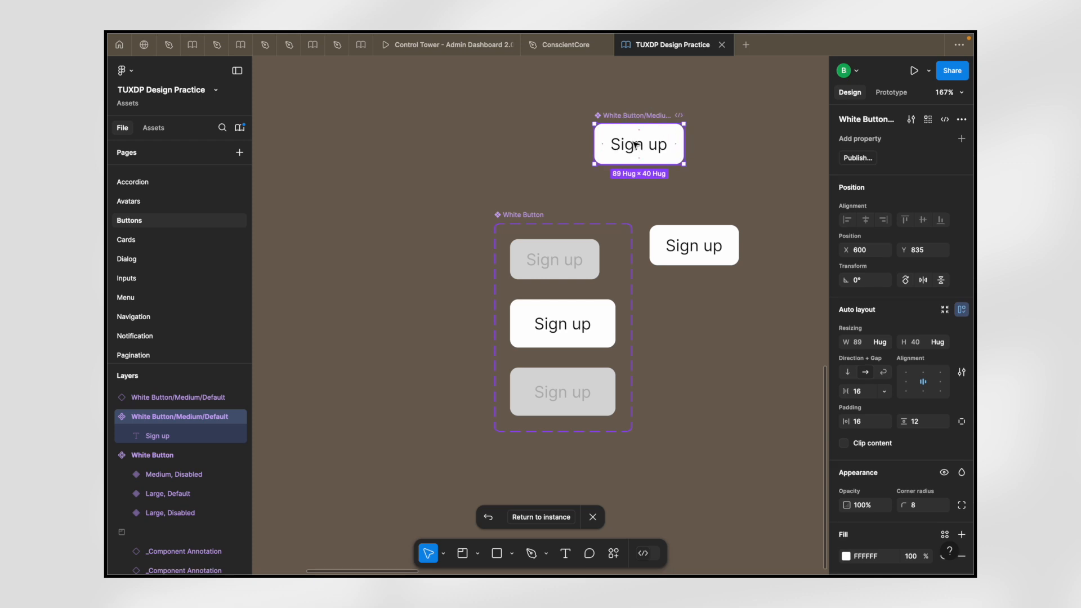
key("ctrl+z")
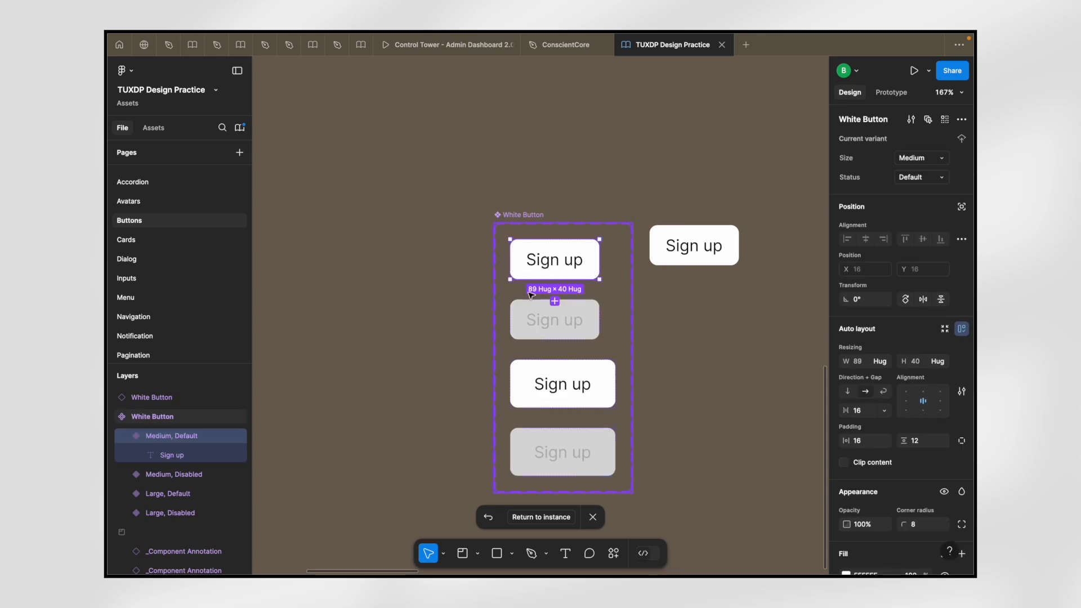
- Examine the Size and Status properties of the White Button set and its Medium, Default variant
scroll(531, 295, "up", 3)
scroll(531, 295, "down", 3)
scroll(531, 295, "right", 1)
left_click(500, 203)
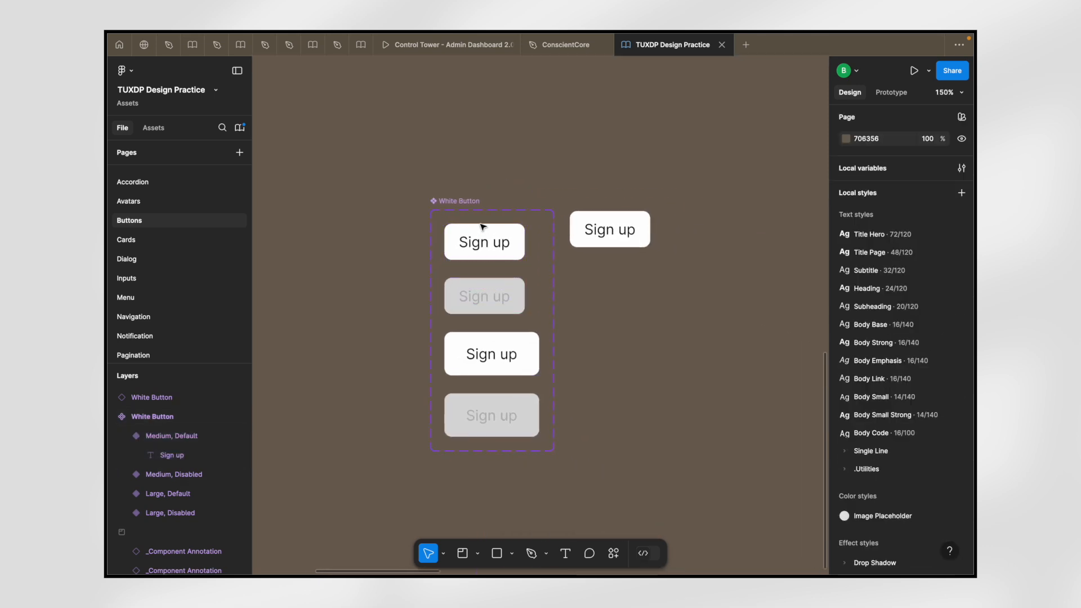
left_click(472, 201)
left_click(512, 237)
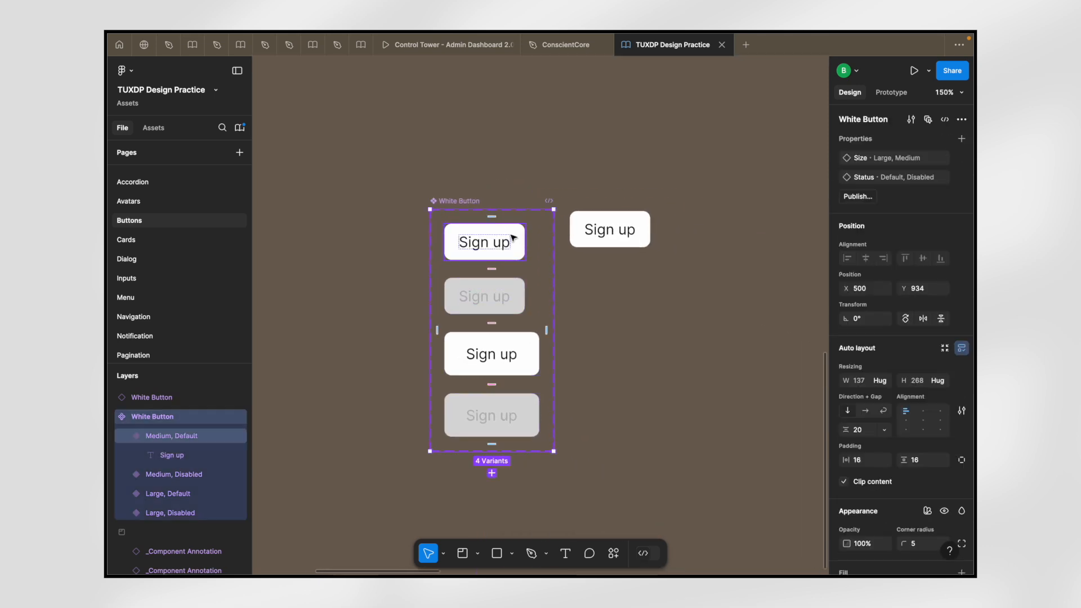
- Compare the properties of the whole White Button set with those of its Medium, Default variant
scroll(513, 237, "up", 2)
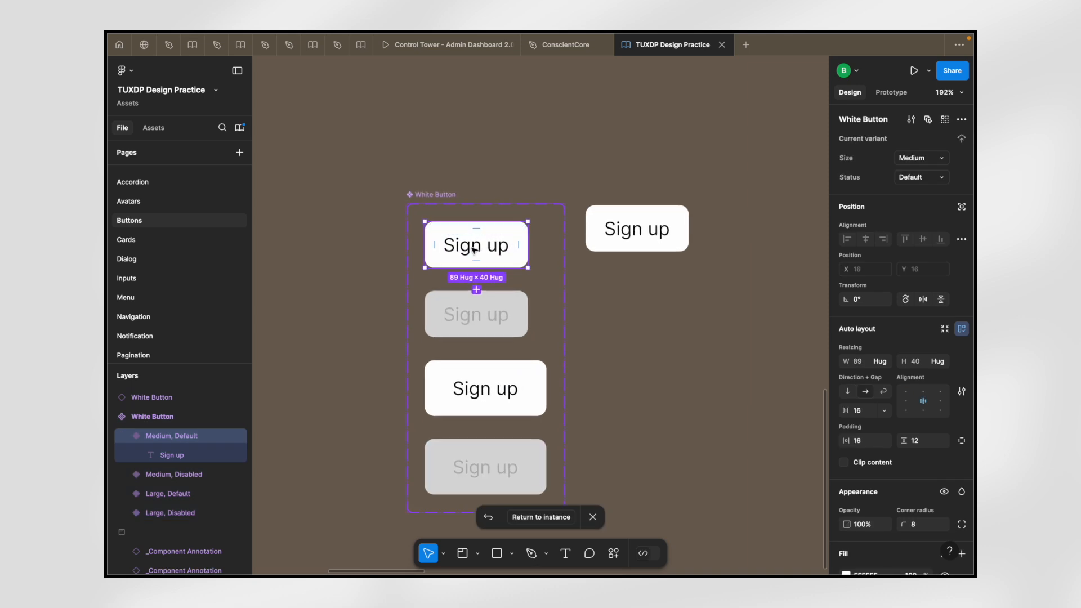
left_click(442, 203)
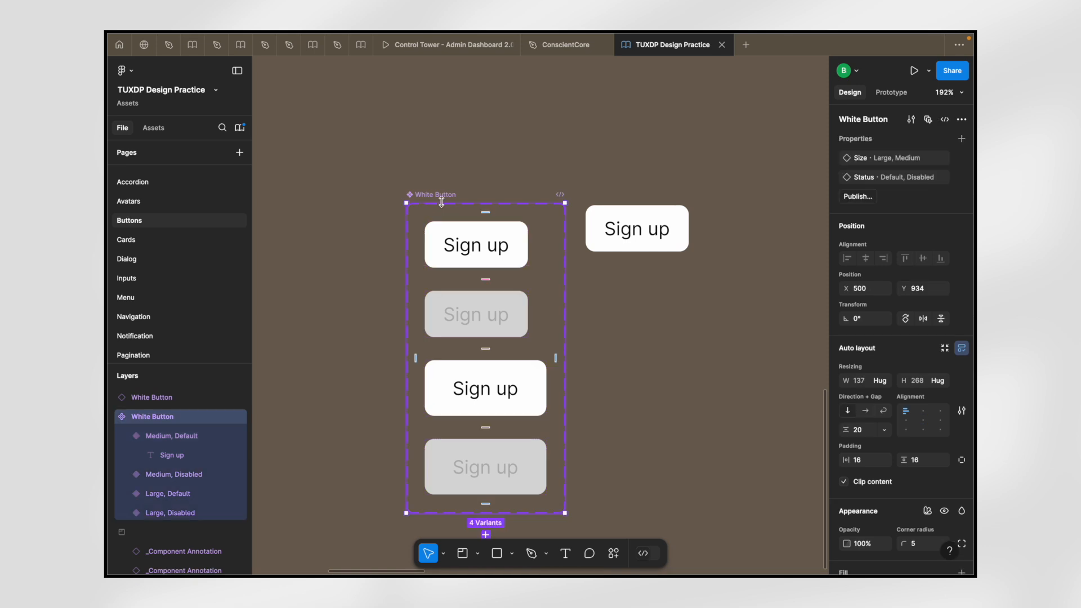
left_click(489, 250)
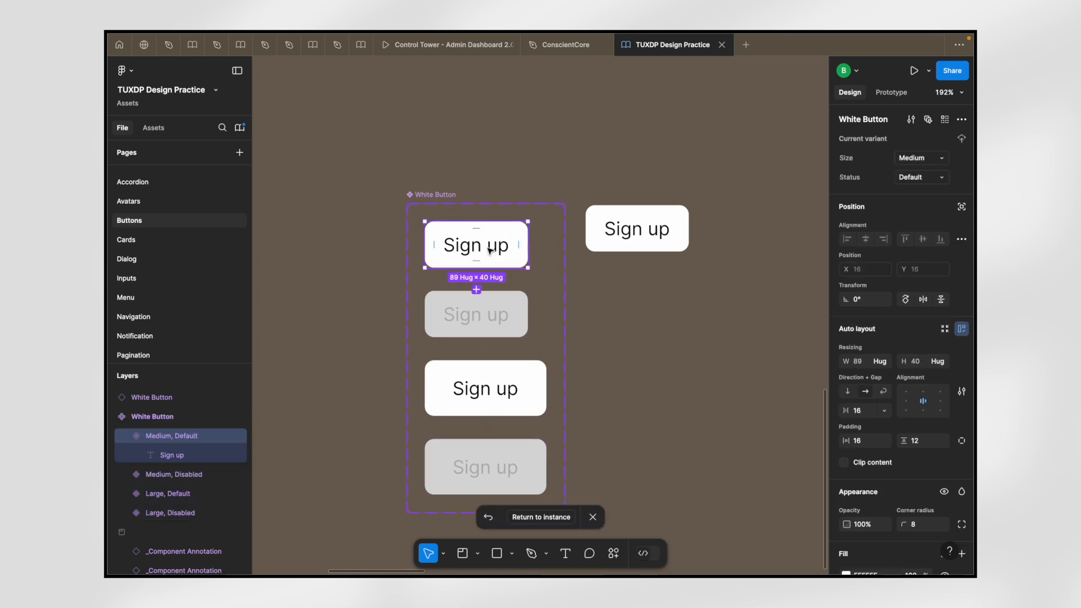
- Paste another White Button instance on the empty canvas beside the set, check its Size and Status properties, and remove it
scroll(489, 250, "right", 4)
scroll(490, 250, "down", 2)
left_click(633, 329)
scroll(633, 330, "up", 5)
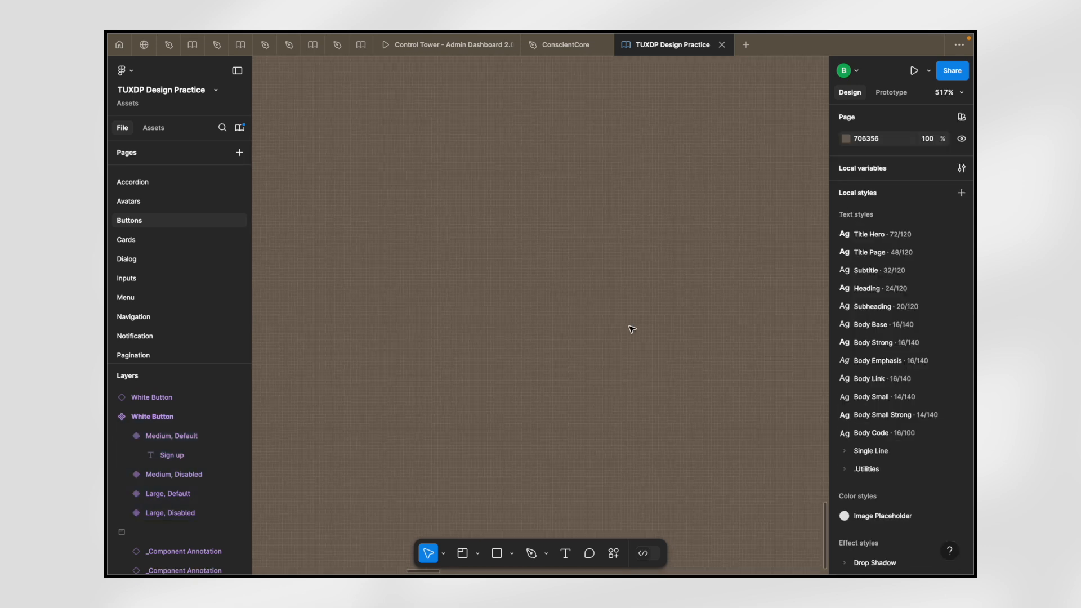
key("ctrl+v")
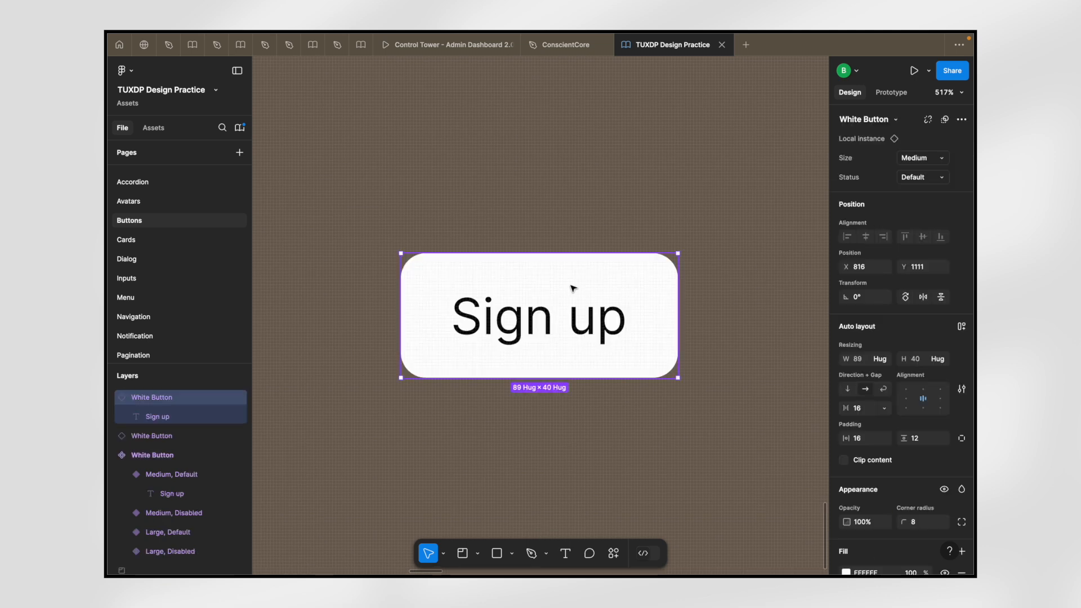
scroll(642, 249, "down", 3)
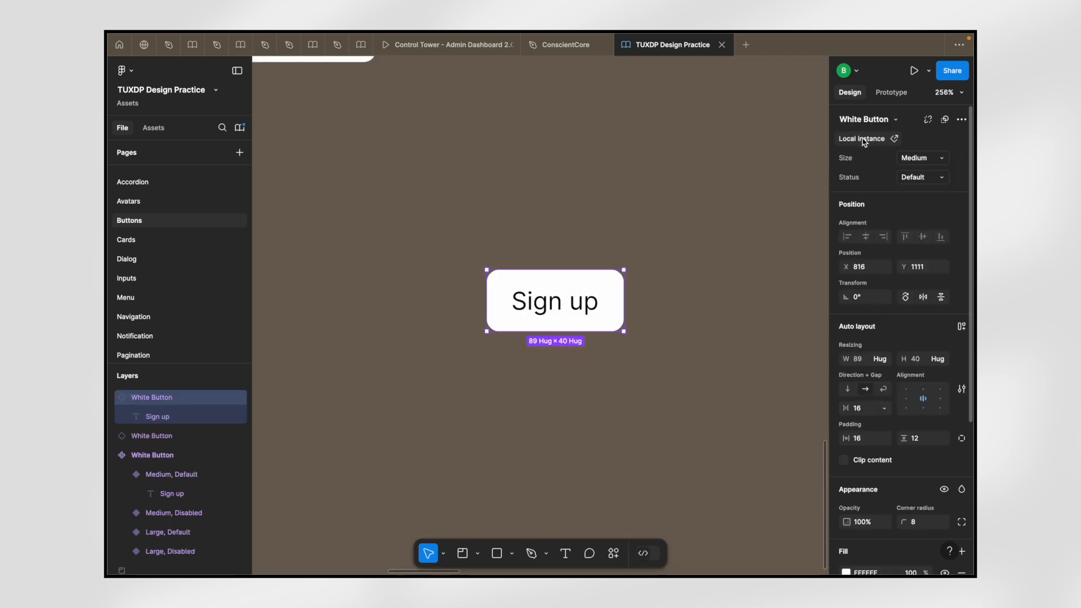
scroll(605, 265, "down", 5)
scroll(741, 340, "up", 5)
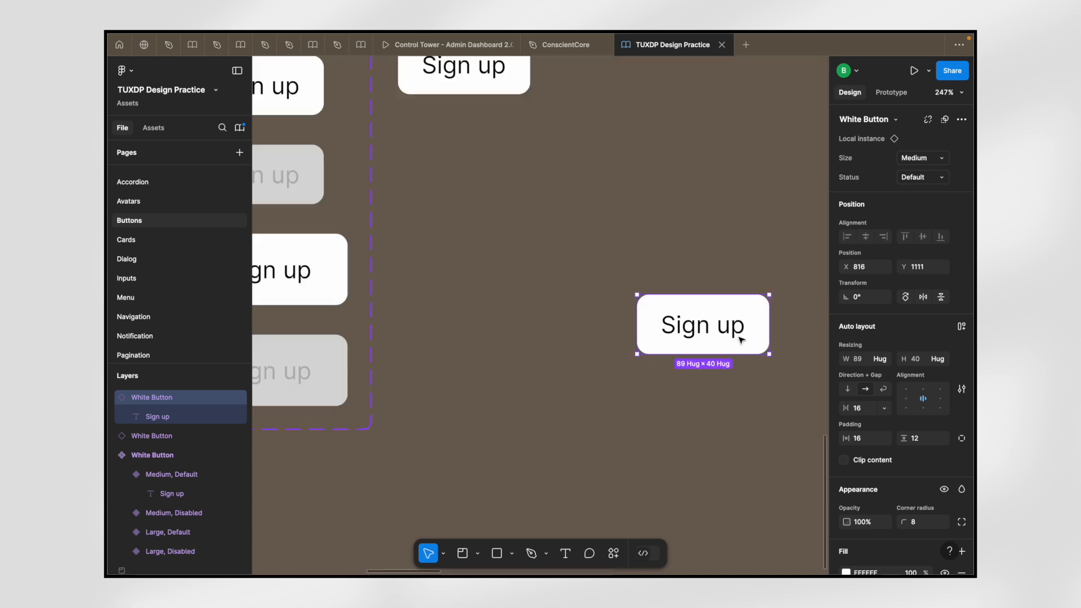
scroll(741, 340, "up", 4)
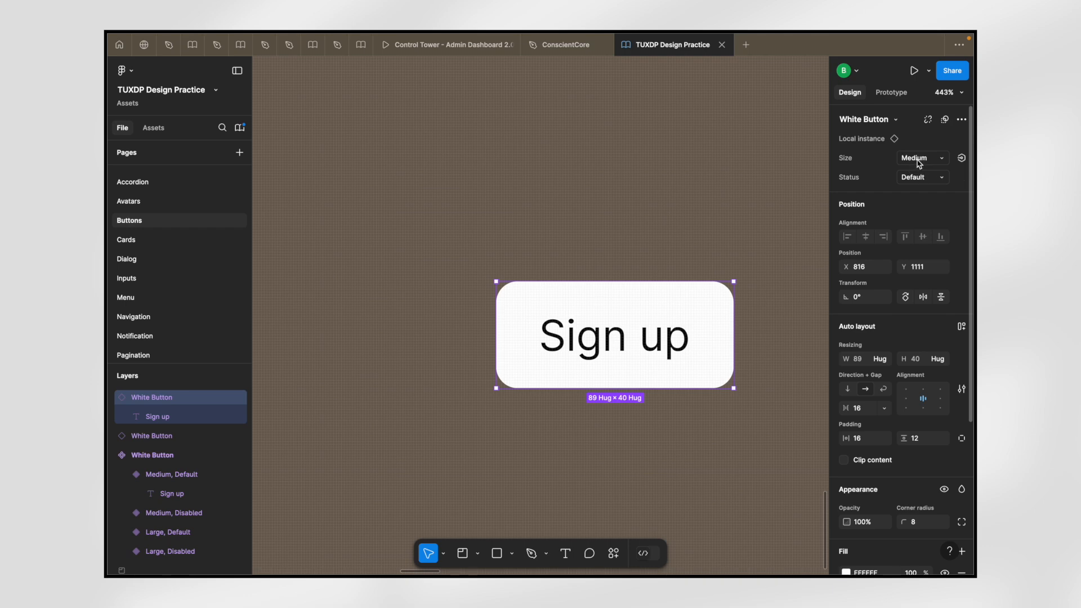
scroll(657, 309, "down", 3)
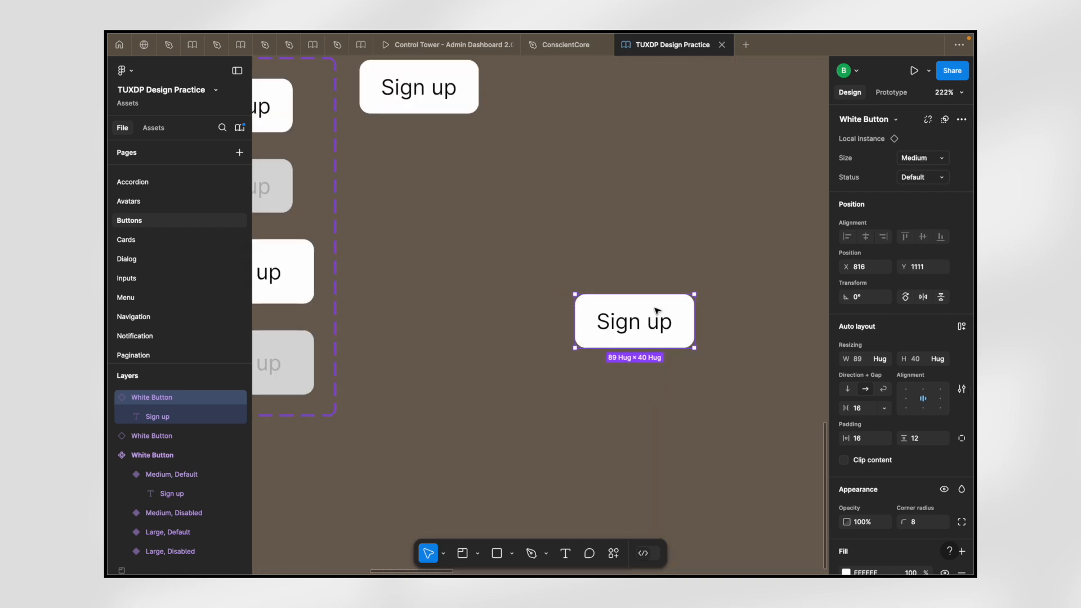
key("Escape")
- Paste the White Button instance into the header container of the Contact page header on the Light v Dark mode page
scroll(459, 296, "down", 5)
scroll(219, 284, "down", 1)
scroll(219, 284, "down", 6)
scroll(165, 249, "up", 10)
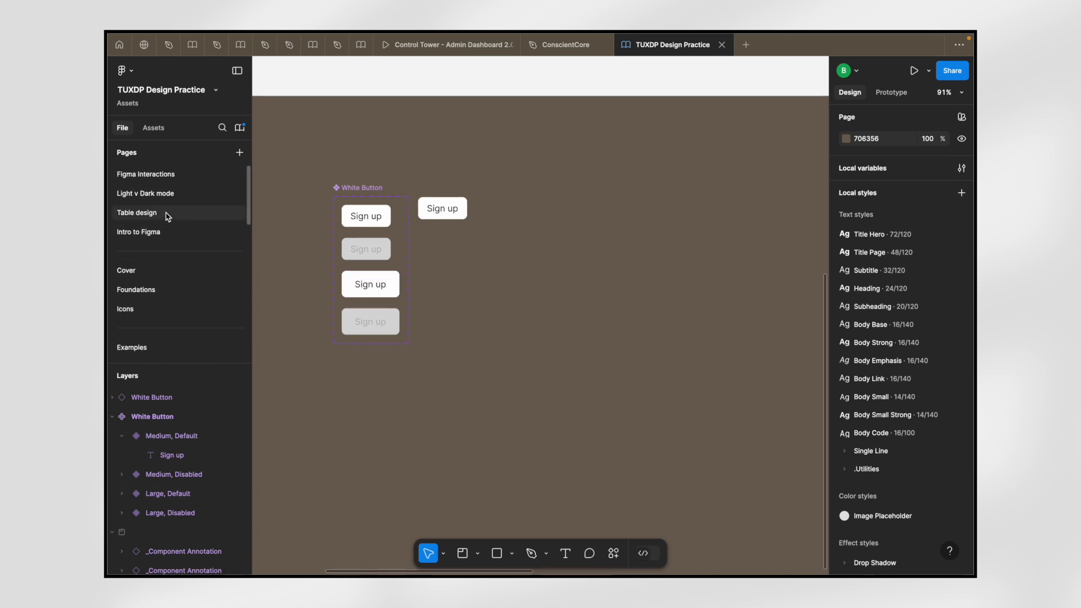
left_click(169, 194)
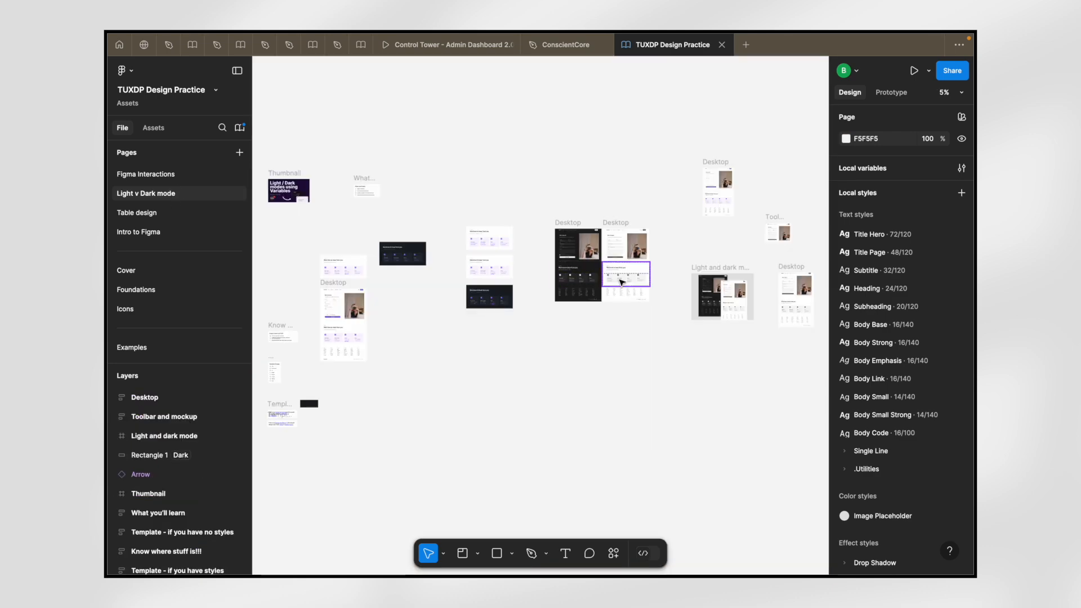
scroll(619, 284, "up", 4)
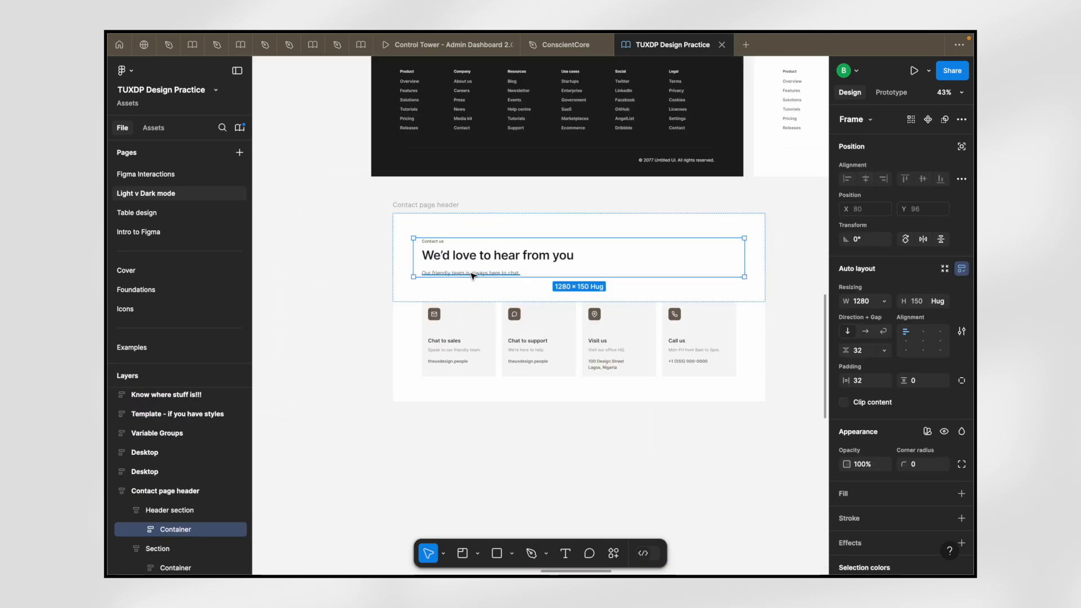
key("super+v")
scroll(473, 276, "up", 5)
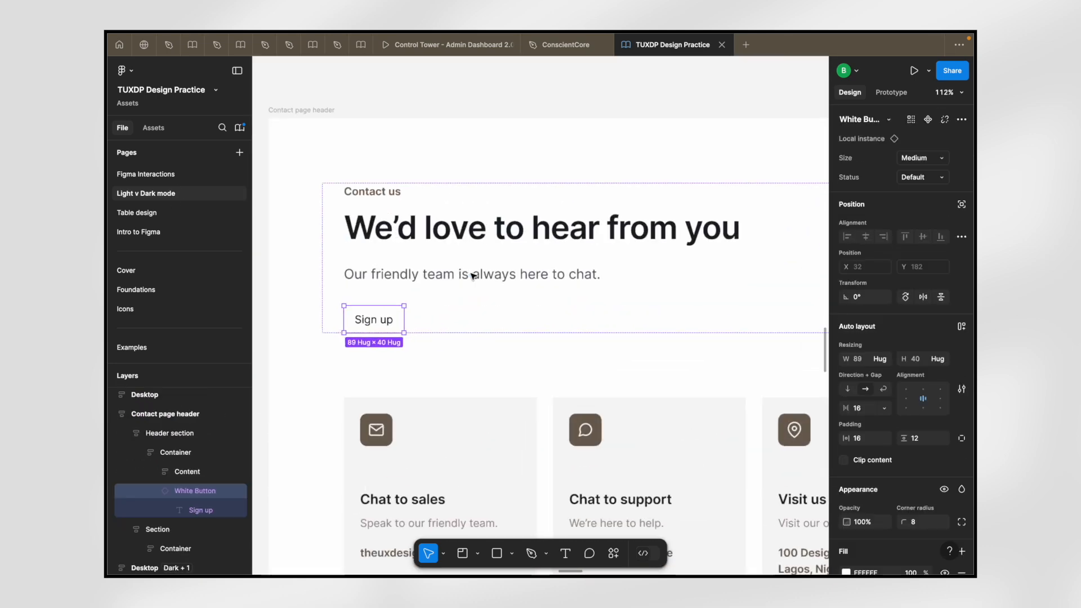
scroll(358, 316, "left", 3)
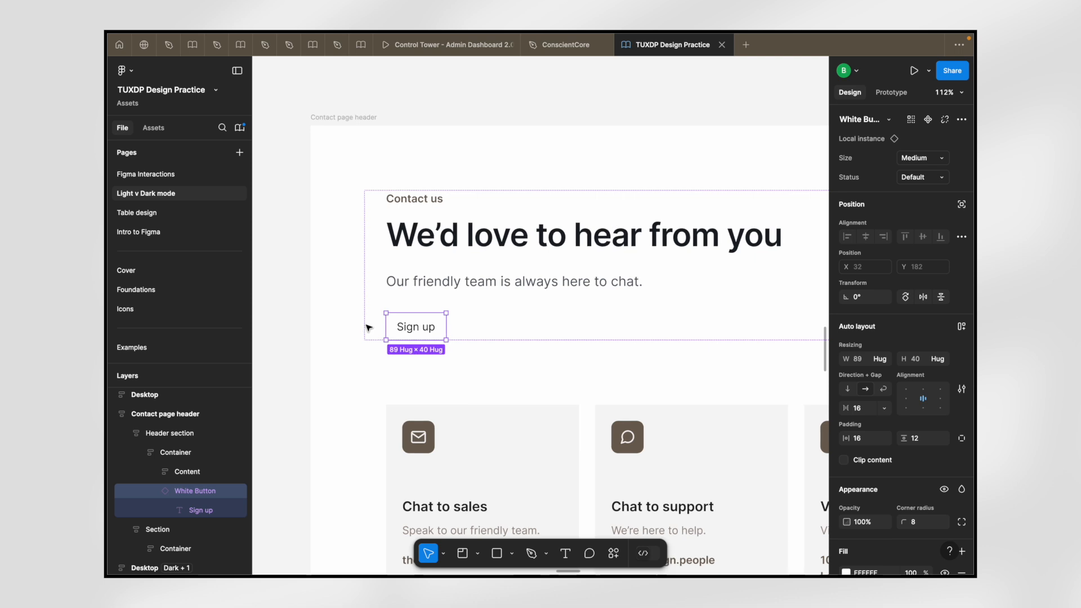
- Go from the pasted White Button instance to its main component and return to the instance
right_click(412, 324)
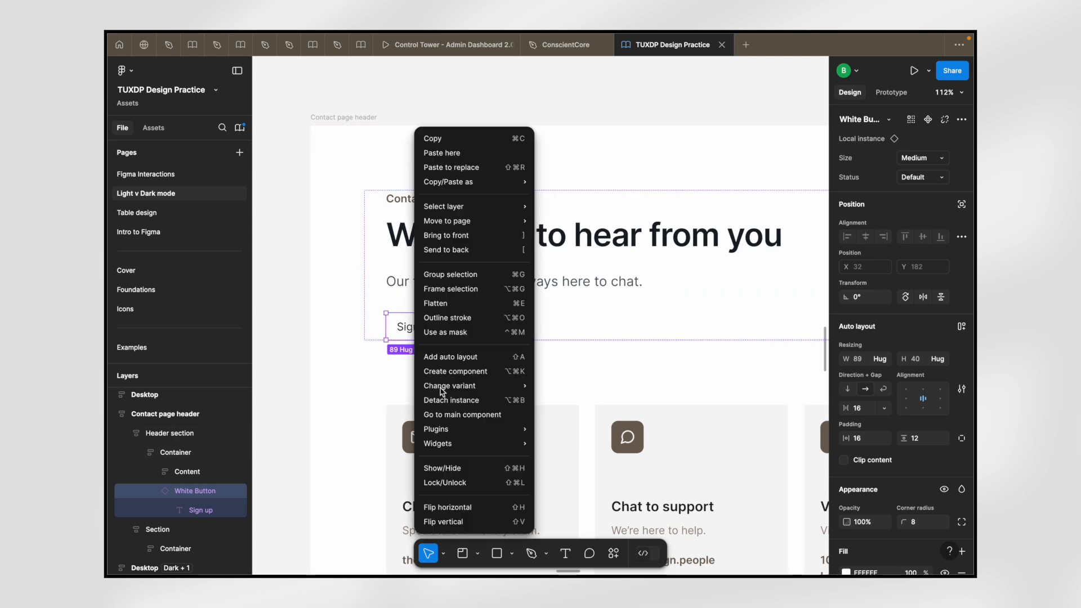
left_click(470, 416)
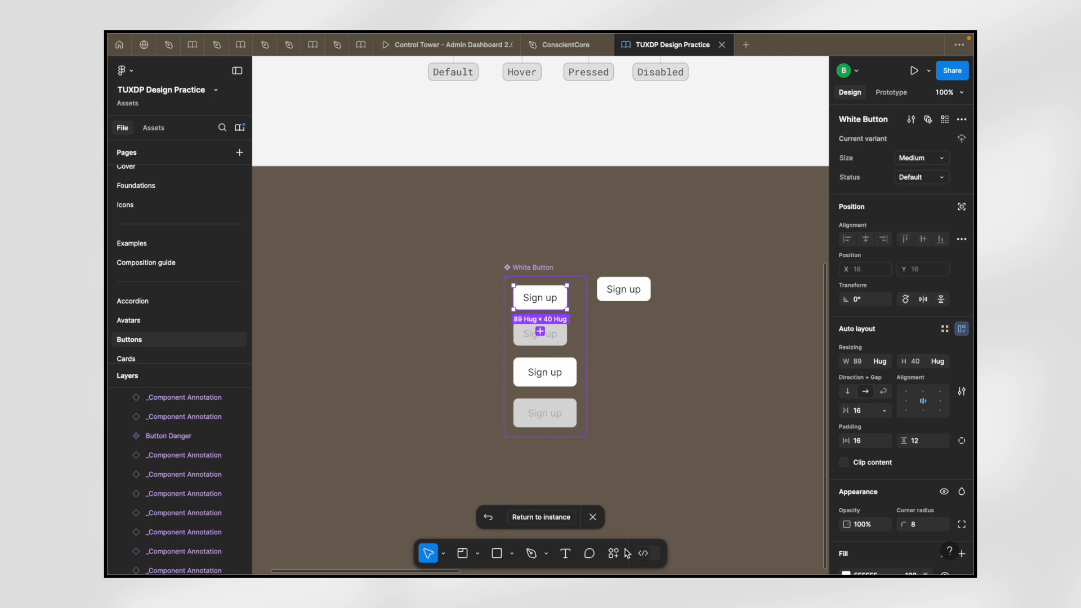
left_click(540, 518)
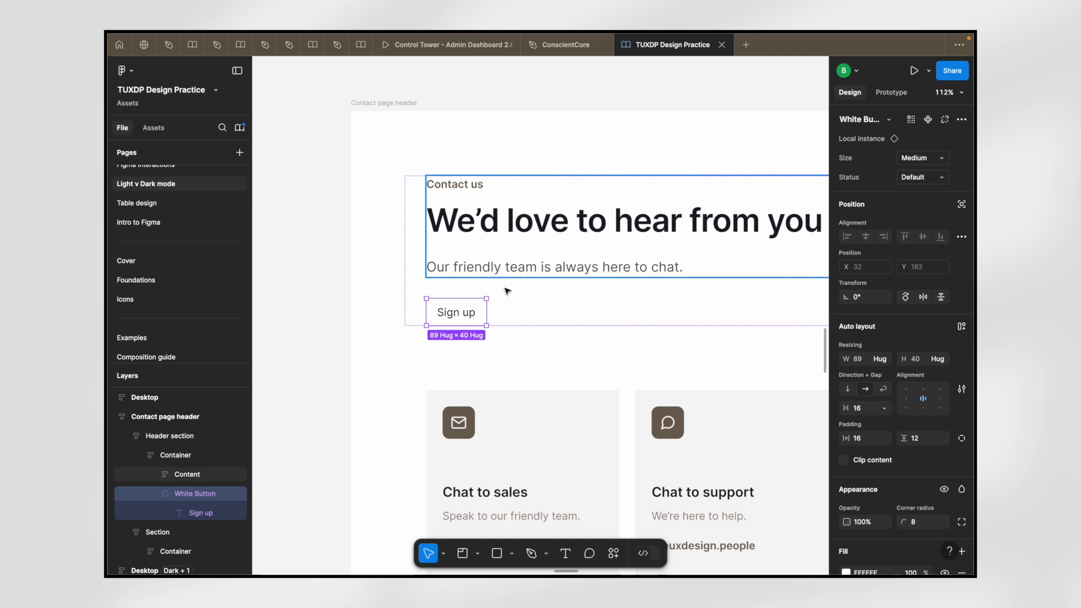
- Go to the instance's main component and add the Border/Default/Default stroke style to all four White Button variants
right_click(448, 317)
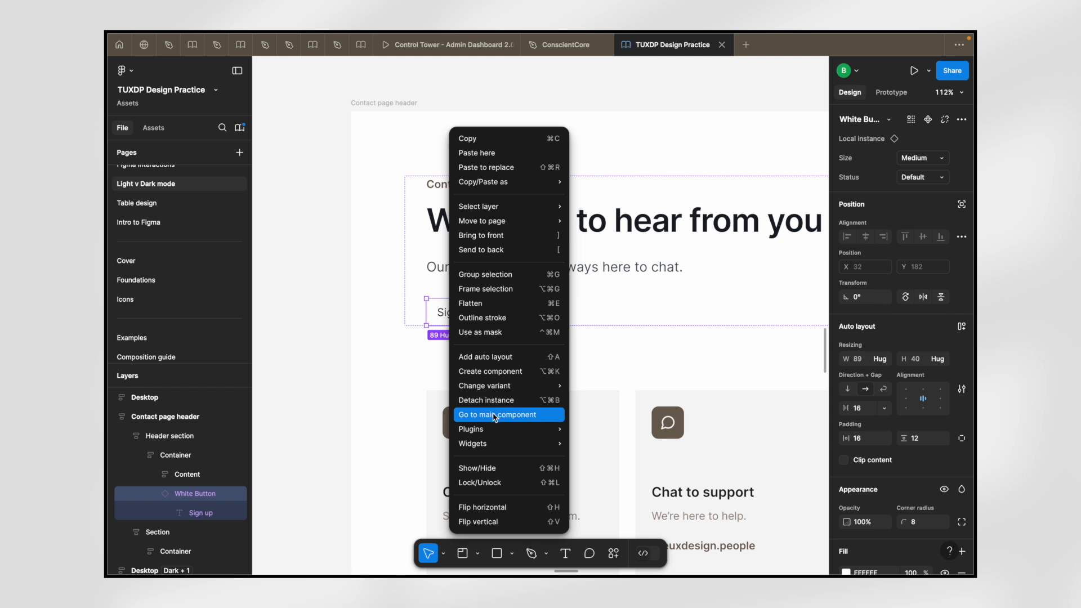
left_click(530, 419)
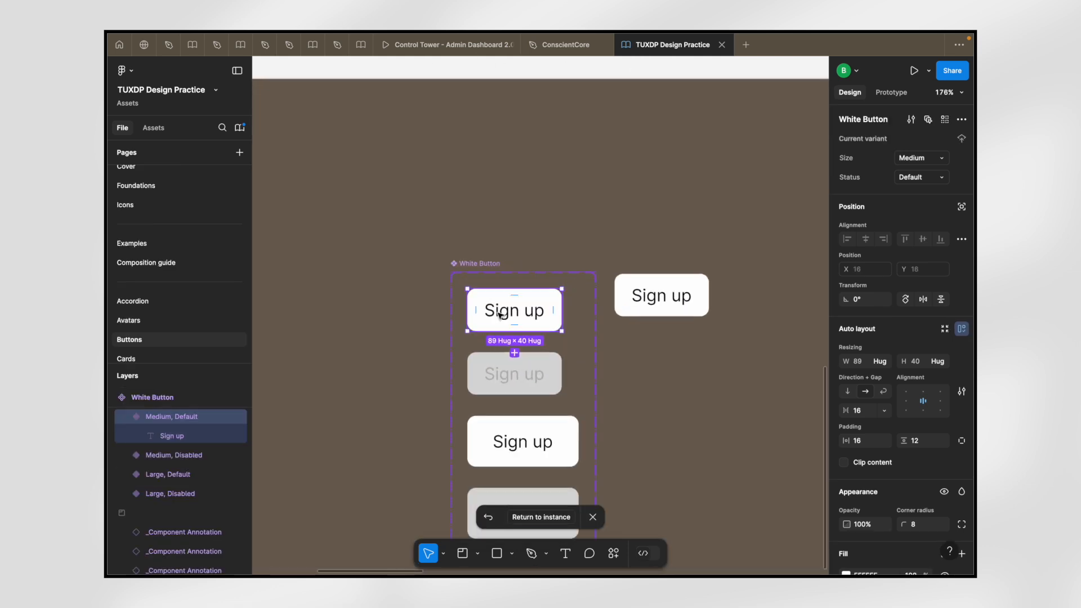
key("ctrl+a")
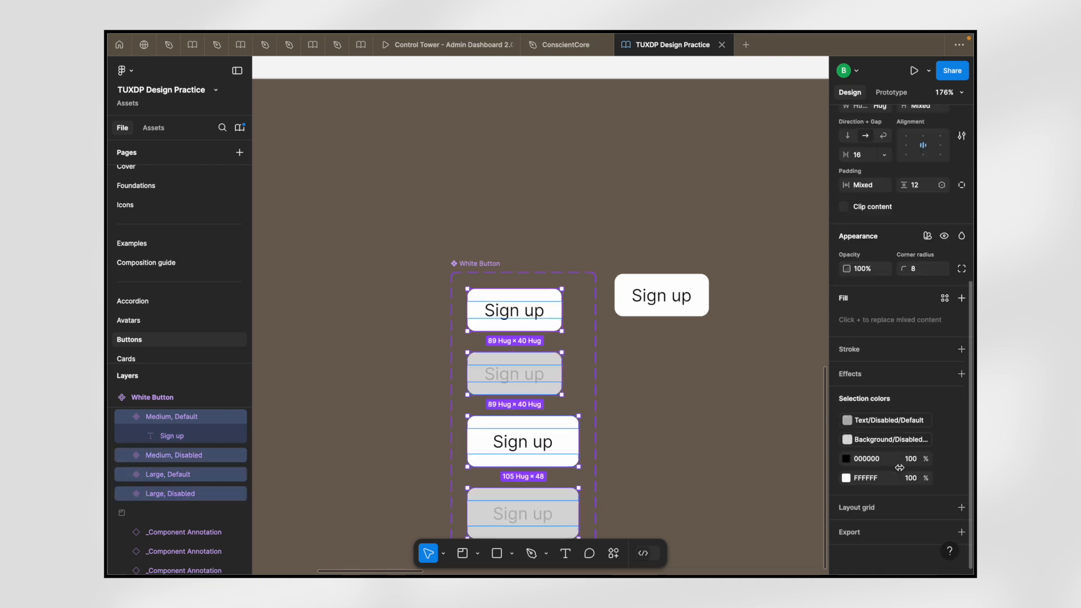
scroll(879, 316, "up", 1)
scroll(880, 321, "down", 1)
left_click(946, 349)
scroll(768, 422, "down", 1)
scroll(750, 412, "up", 1)
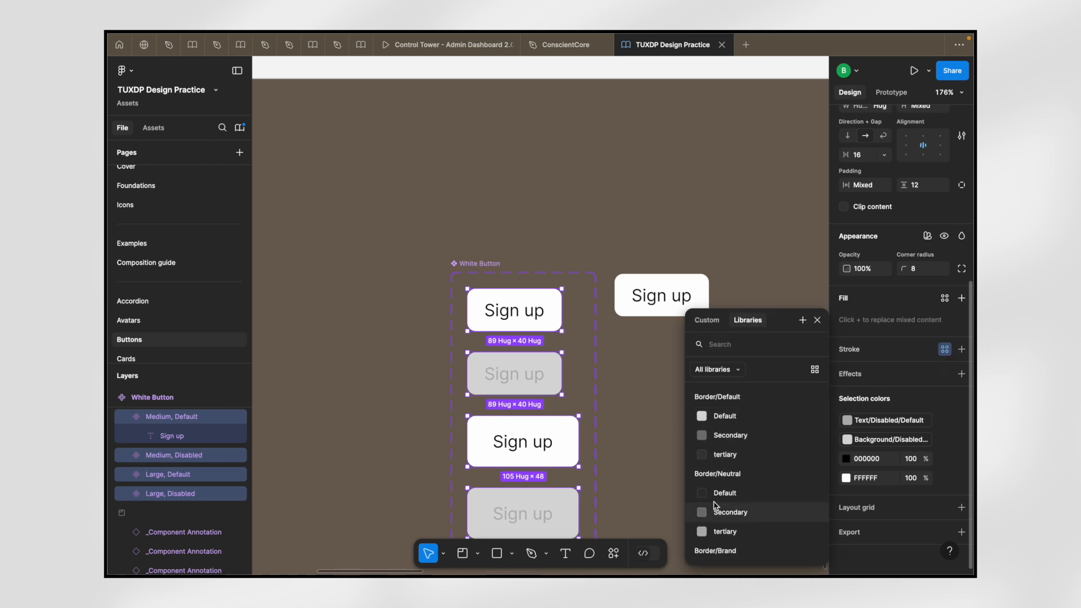
scroll(725, 521, "down", 2)
scroll(727, 523, "down", 1)
scroll(725, 526, "up", 4)
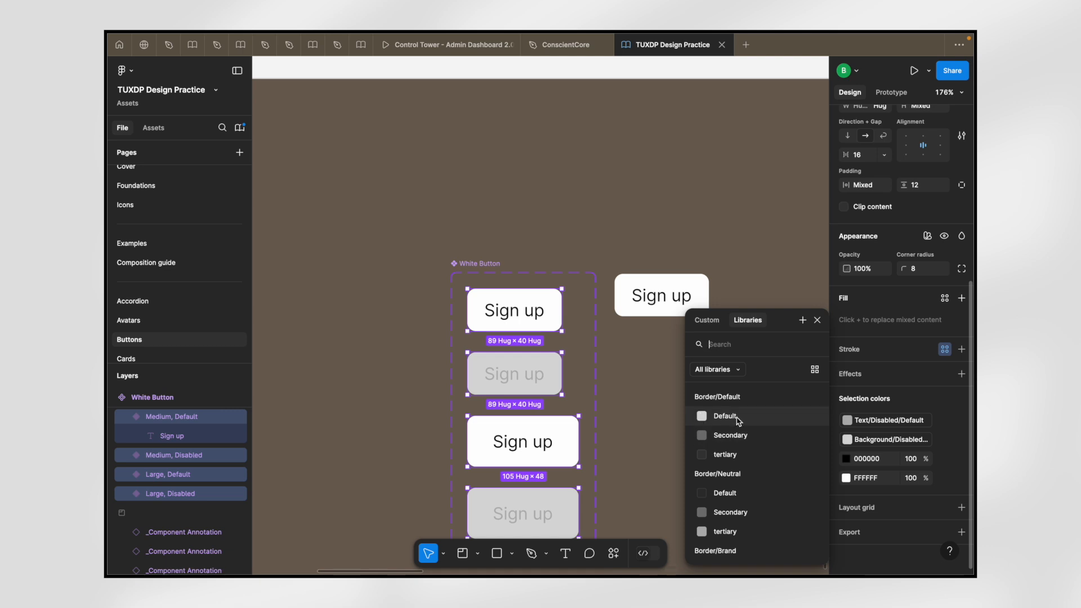
left_click(725, 416)
- Inspect the new border on the Medium, Default variant and on its instance in the Contact page header
scroll(529, 360, "up", 5)
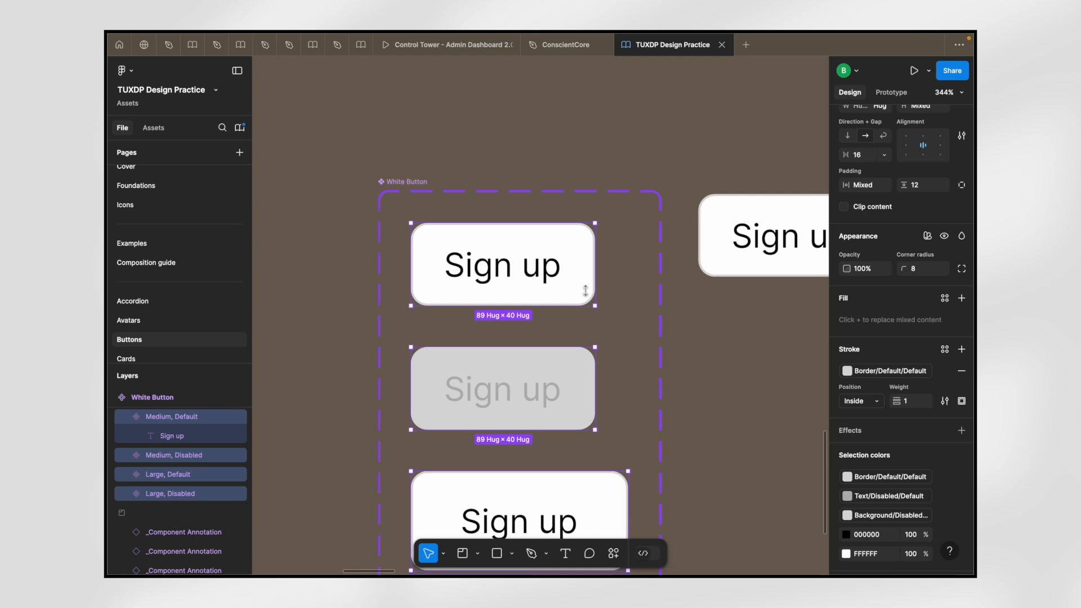
scroll(575, 304, "up", 10)
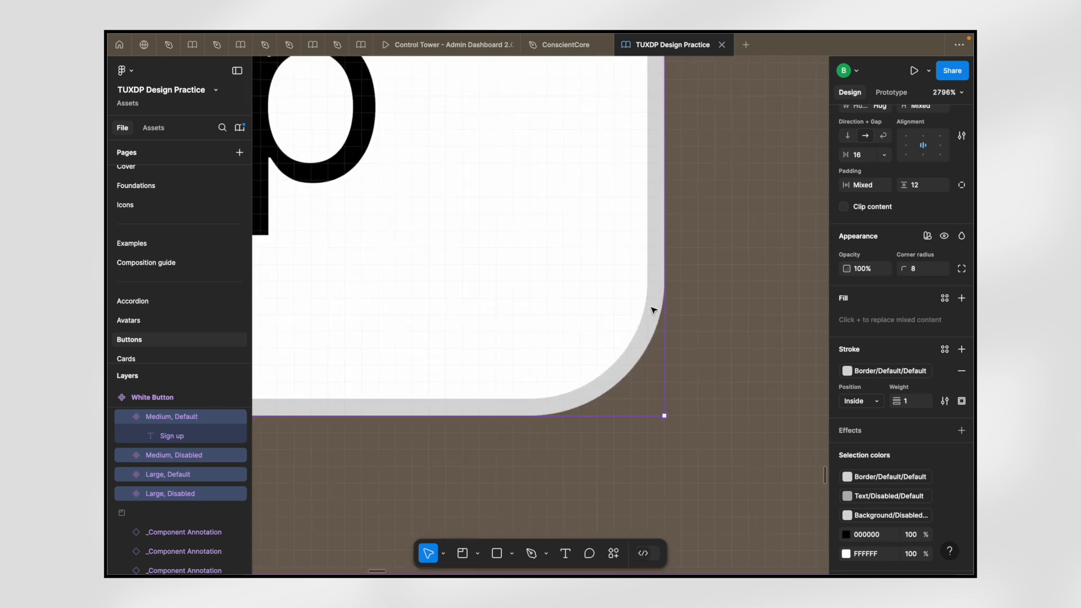
scroll(630, 349, "down", 15)
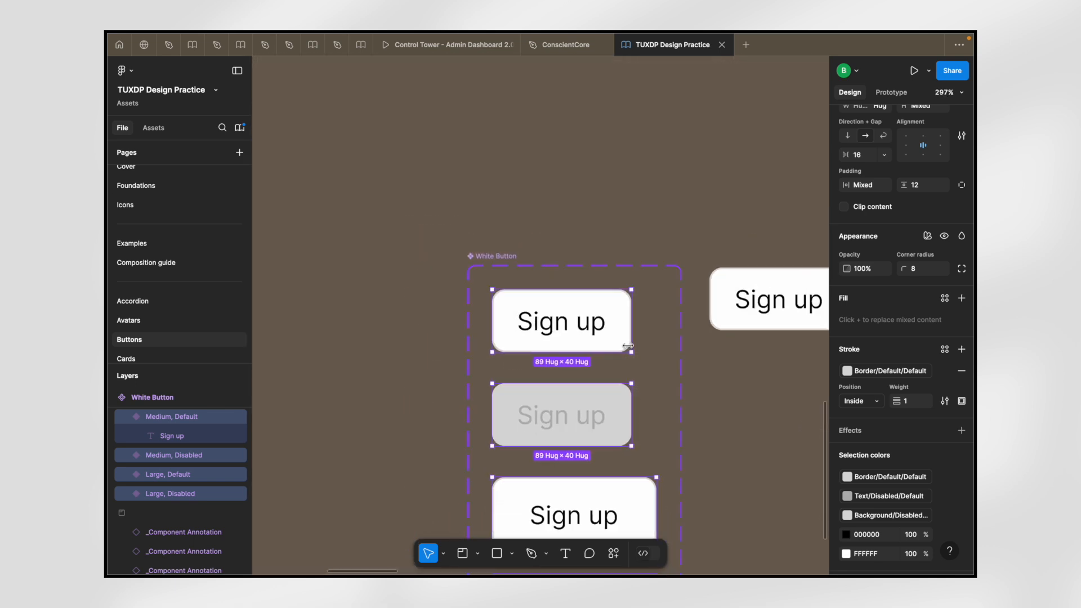
left_click(619, 339)
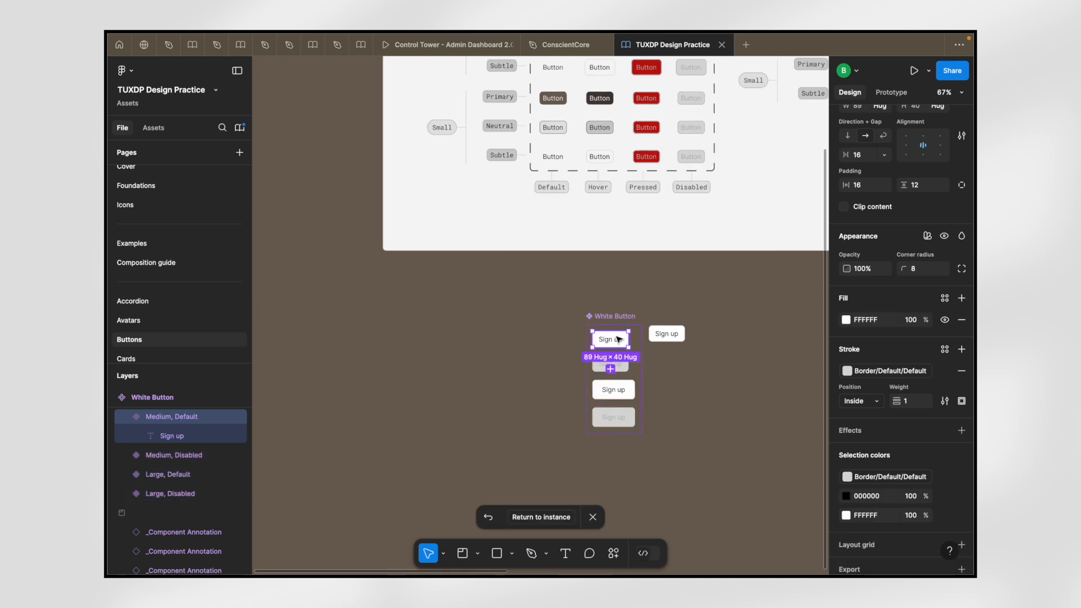
left_click(532, 521)
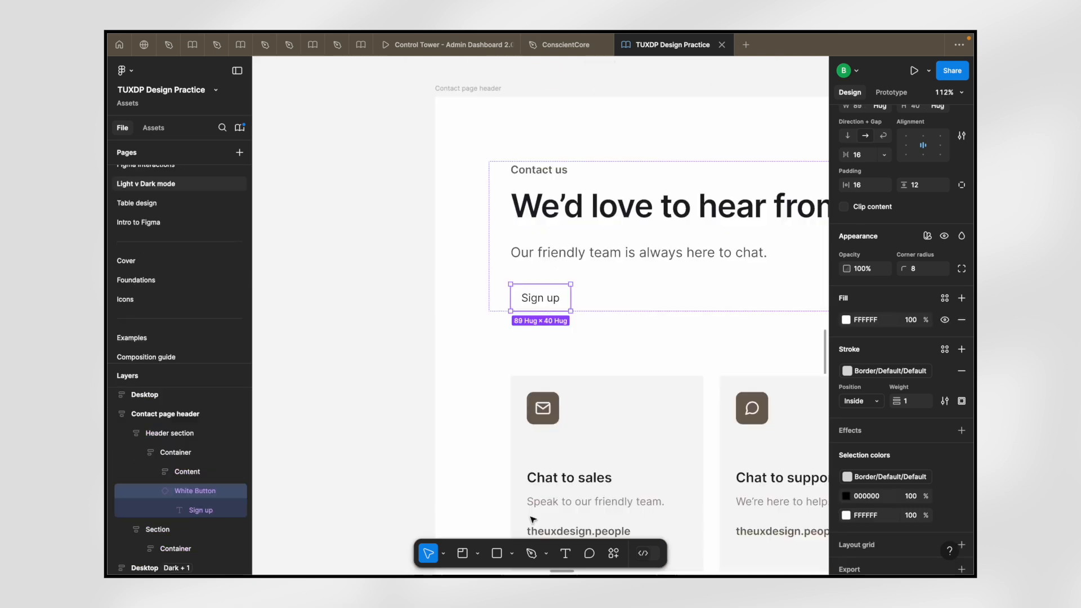
scroll(587, 273, "up", 5)
left_click(533, 434)
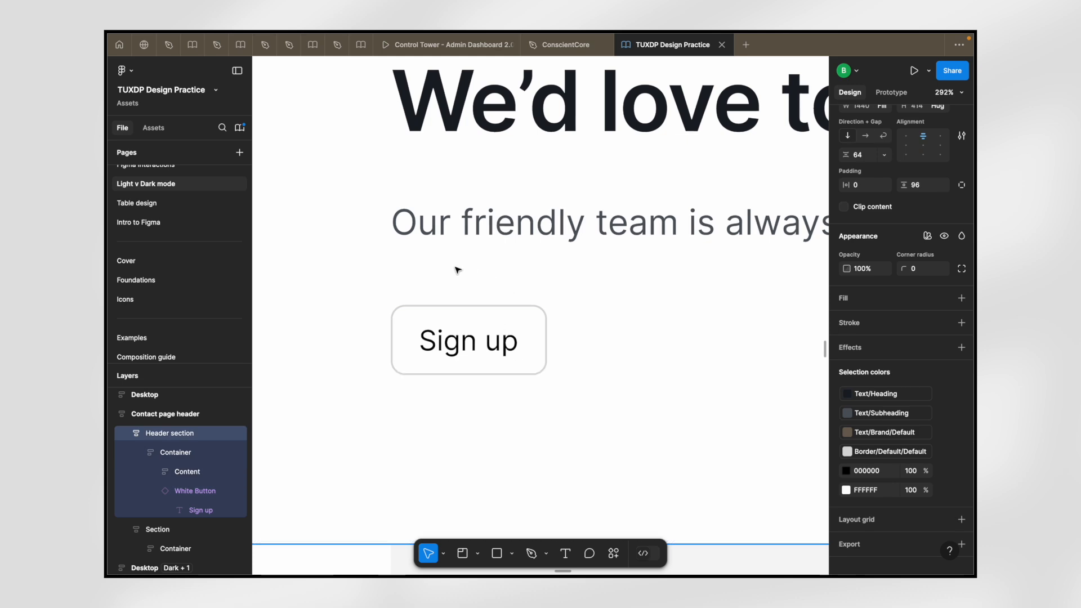
scroll(433, 363, "down", 5)
left_click(508, 316, "super")
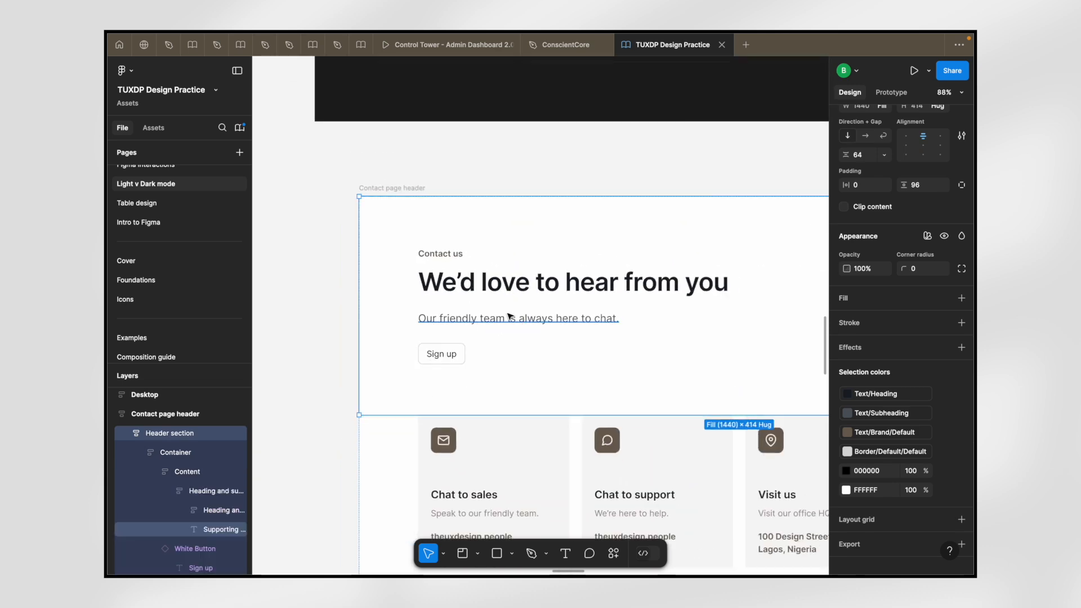
- Set the Sign up button instance in the Contact page header to Size Large and Status Disabled
left_click(443, 359)
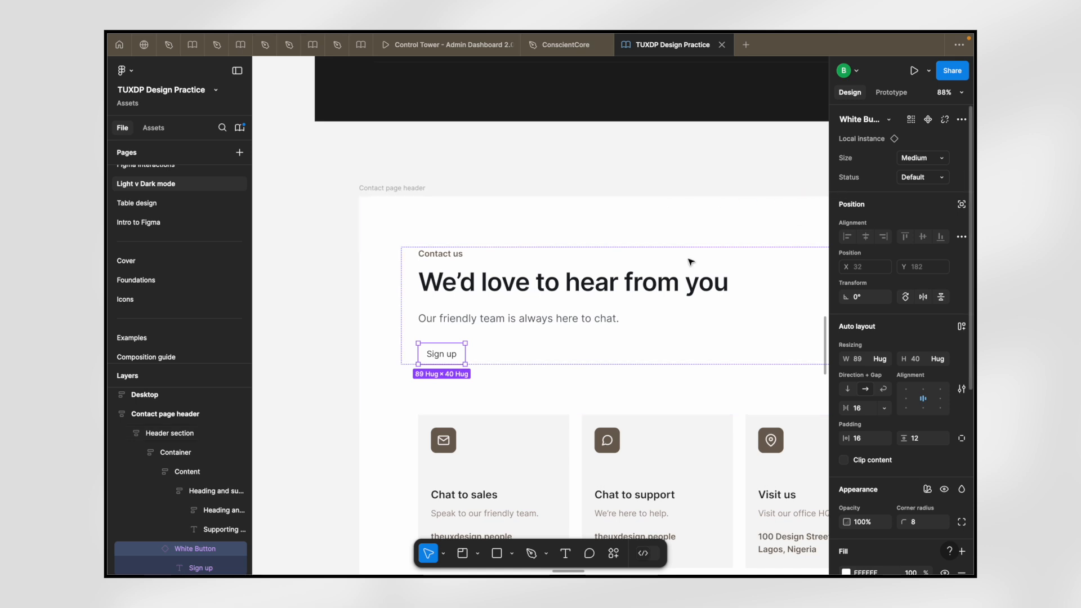
scroll(474, 386, "up", 5)
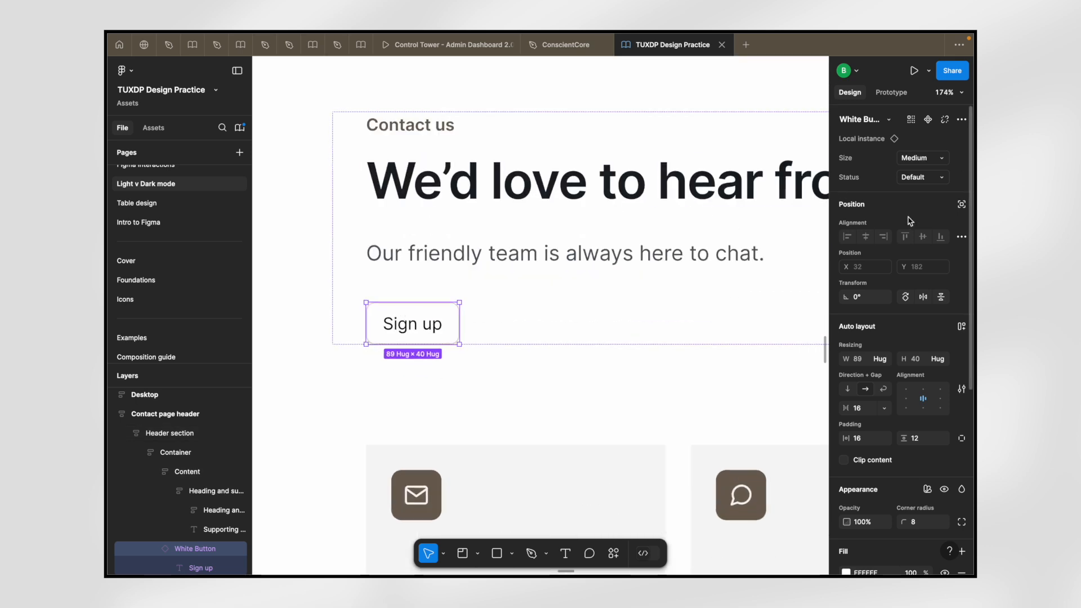
left_click(929, 161)
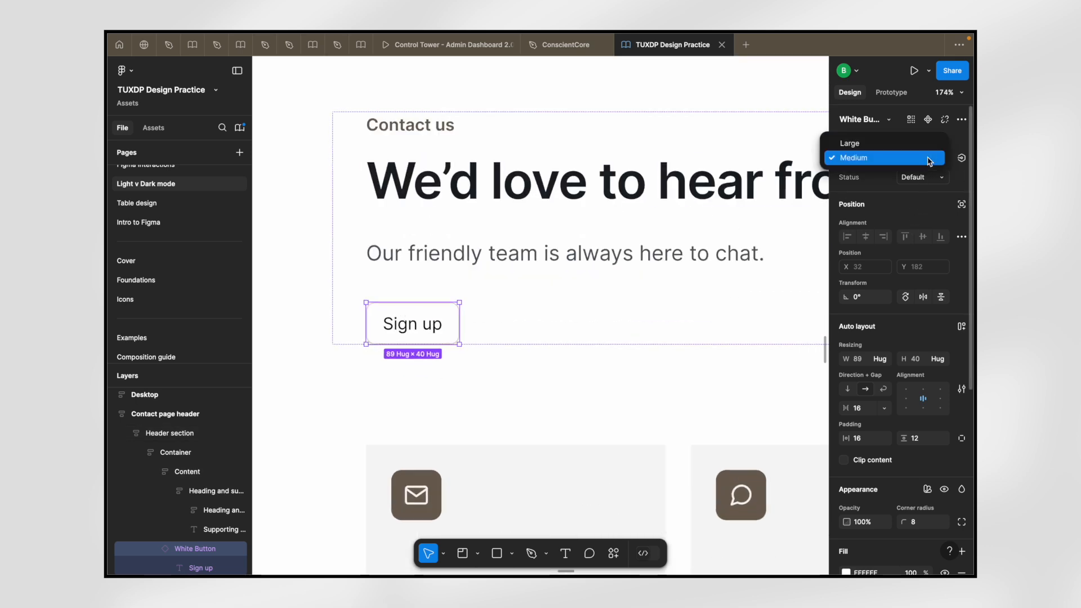
left_click(896, 146)
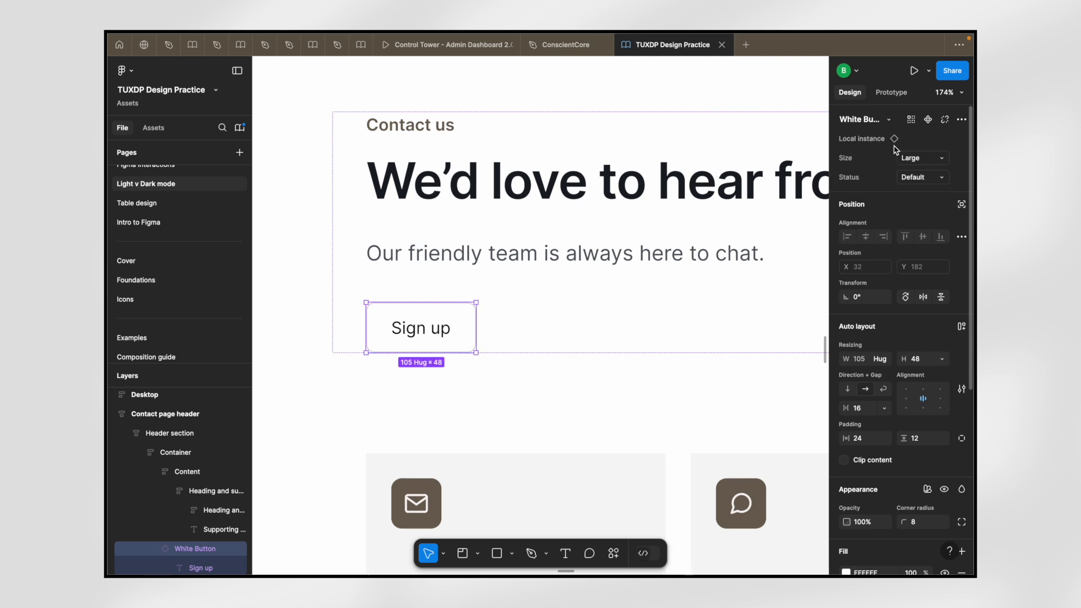
left_click(928, 183)
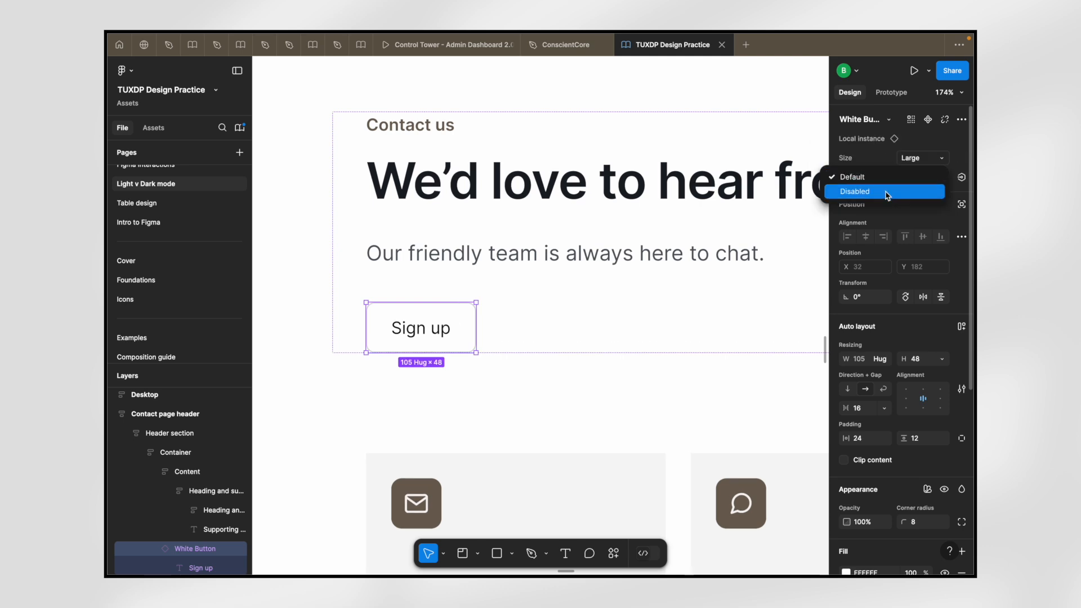
left_click(902, 190)
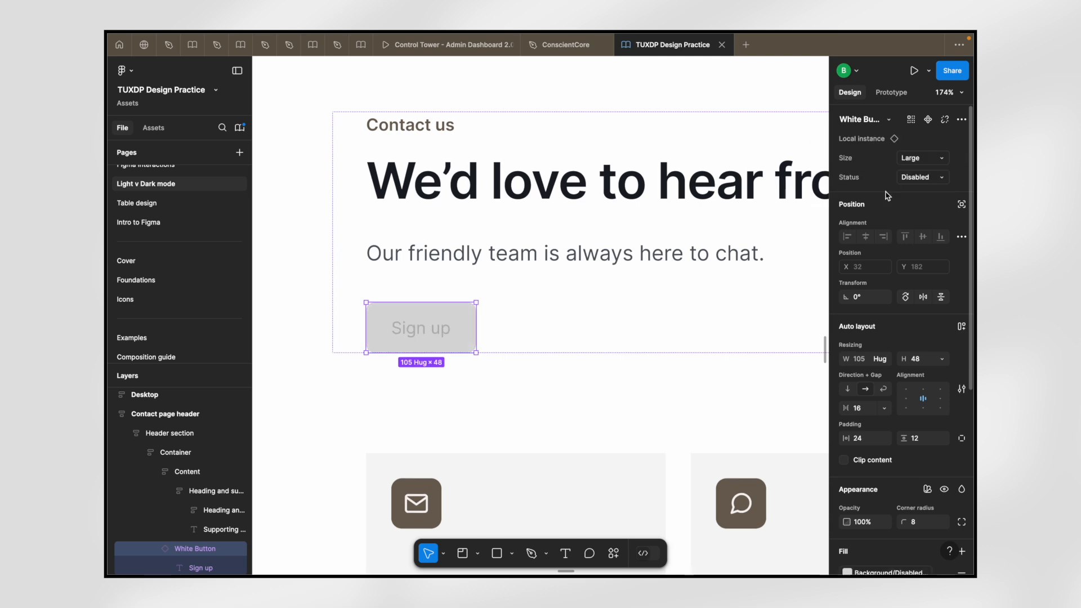
- Set the Sign up button instance in the Contact page header to Size Medium
left_click(921, 159)
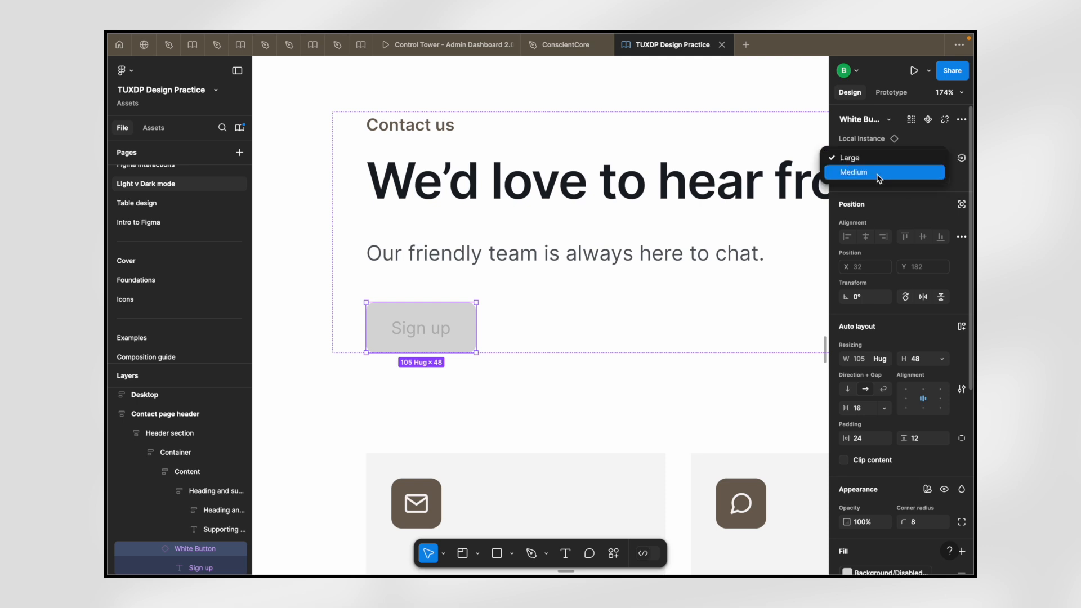
left_click(879, 172)
scroll(509, 295, "down", 3)
scroll(509, 295, "up", 5)
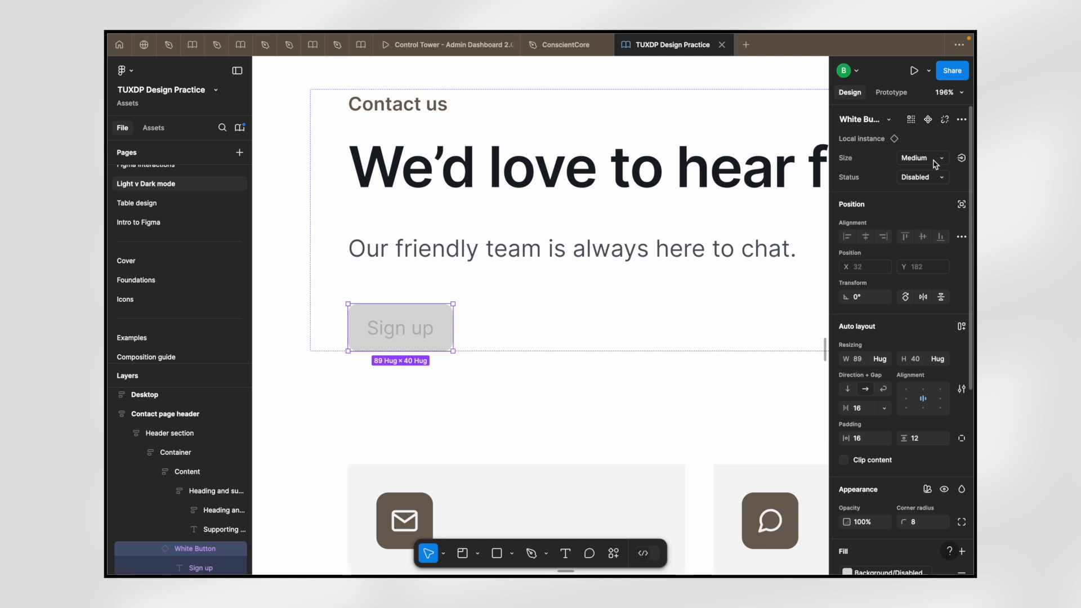
- Set the Sign up button instance to Size Large and Status Default
left_click(941, 161)
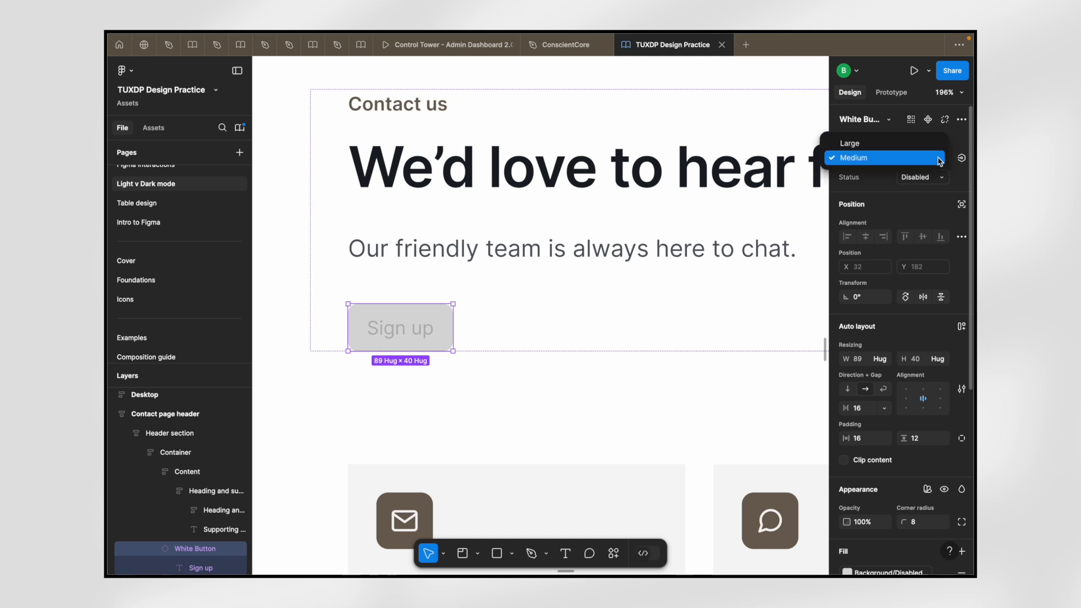
left_click(890, 151)
left_click(925, 177)
left_click(903, 165)
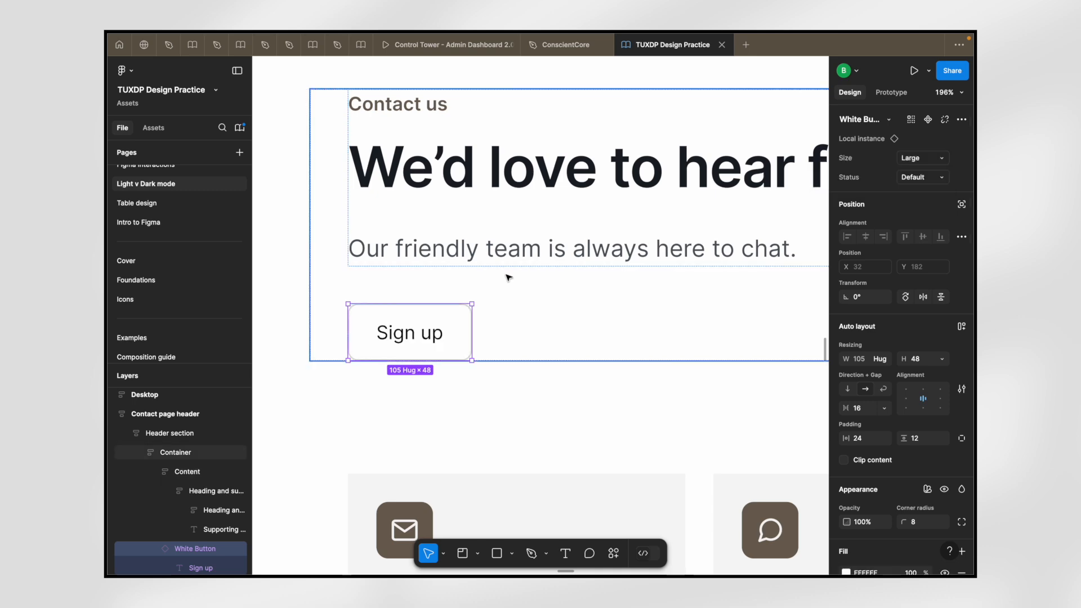
- Switch to the Intro to Figma page and review the Chapter 4 and Chapter 5 entries in the Part 2 chapter list
scroll(507, 277, "down", 5)
scroll(509, 277, "down", 10)
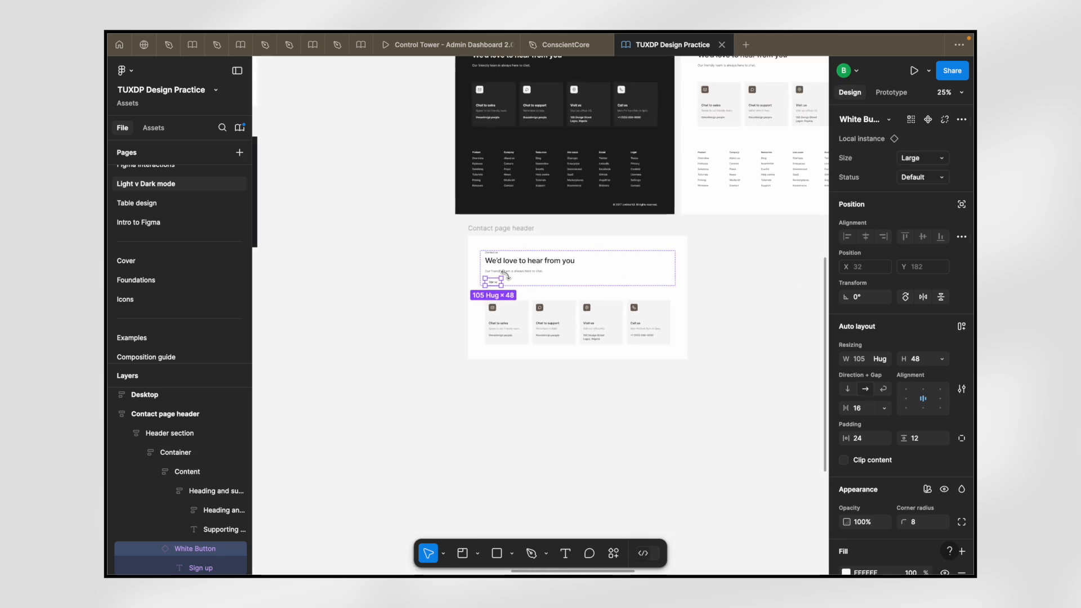
scroll(508, 277, "down", 3)
scroll(508, 277, "left", 3)
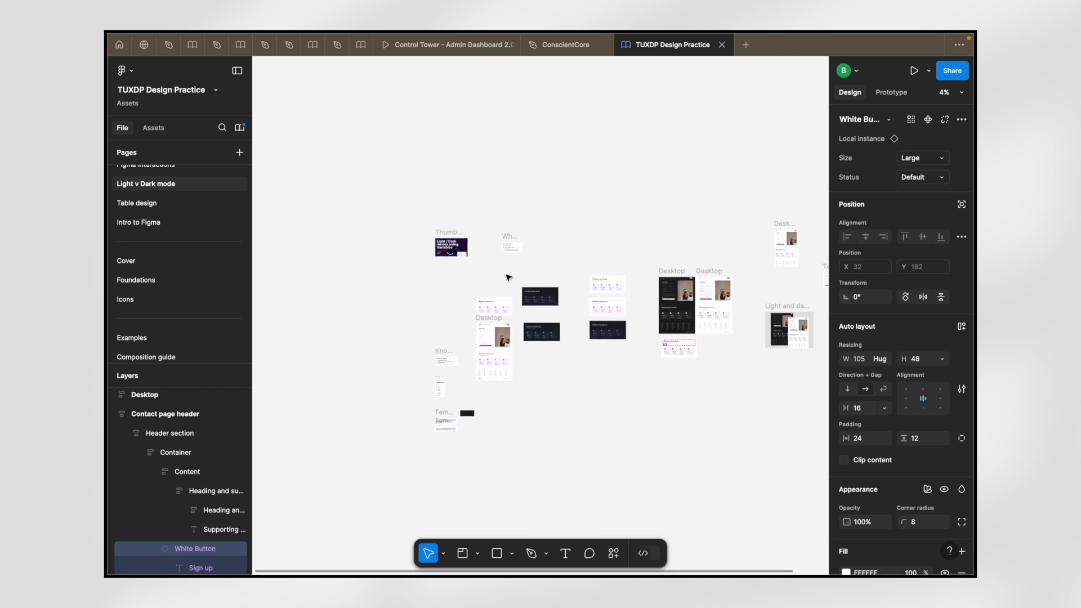
scroll(474, 375, "up", 3)
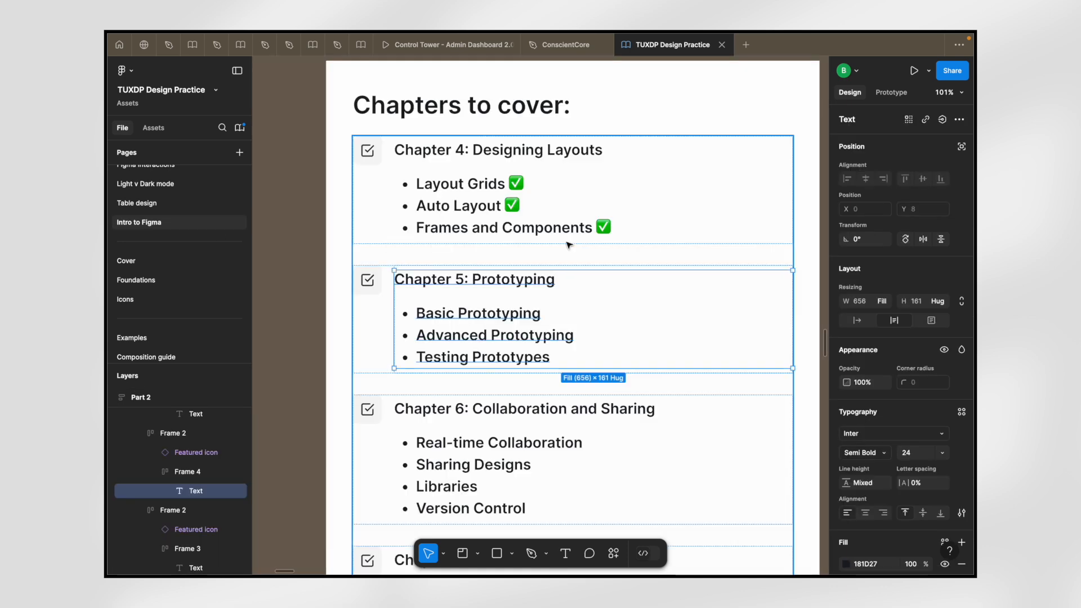
left_click(506, 214)
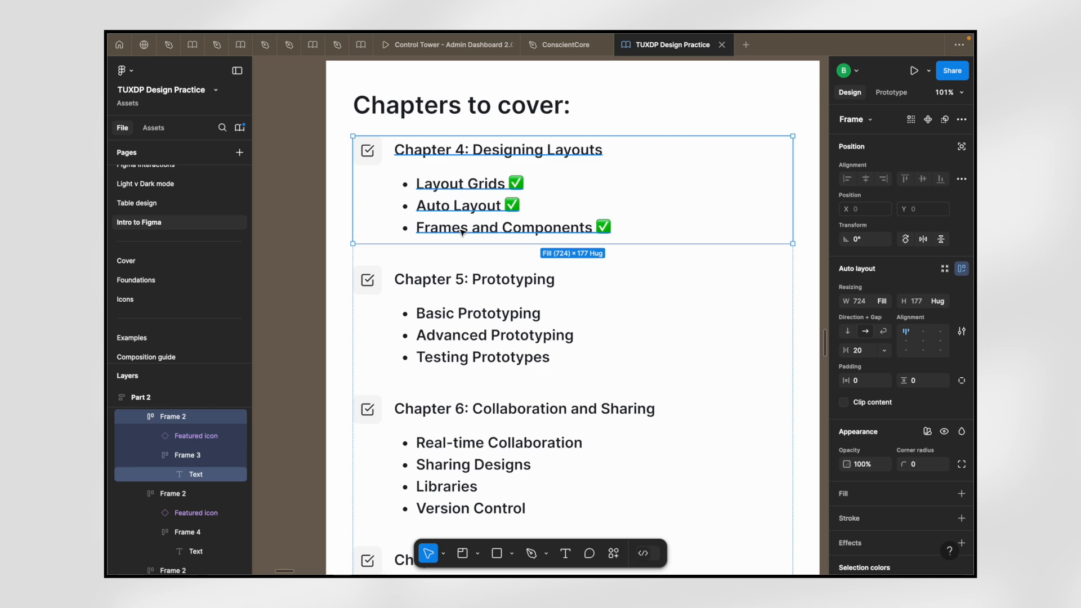
left_click(432, 282)
- Locate and examine the three Layout Grids frames below the Part 2 chapter list
scroll(495, 297, "down", 5)
scroll(495, 297, "down", 5)
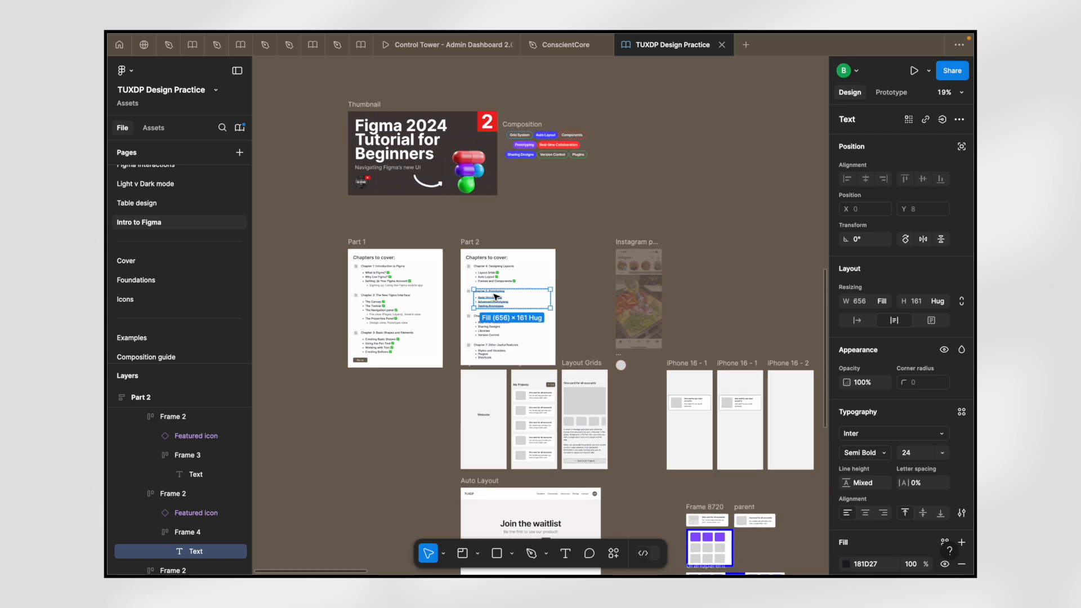
scroll(495, 296, "down", 2)
left_click(486, 362)
scroll(485, 363, "up", 5)
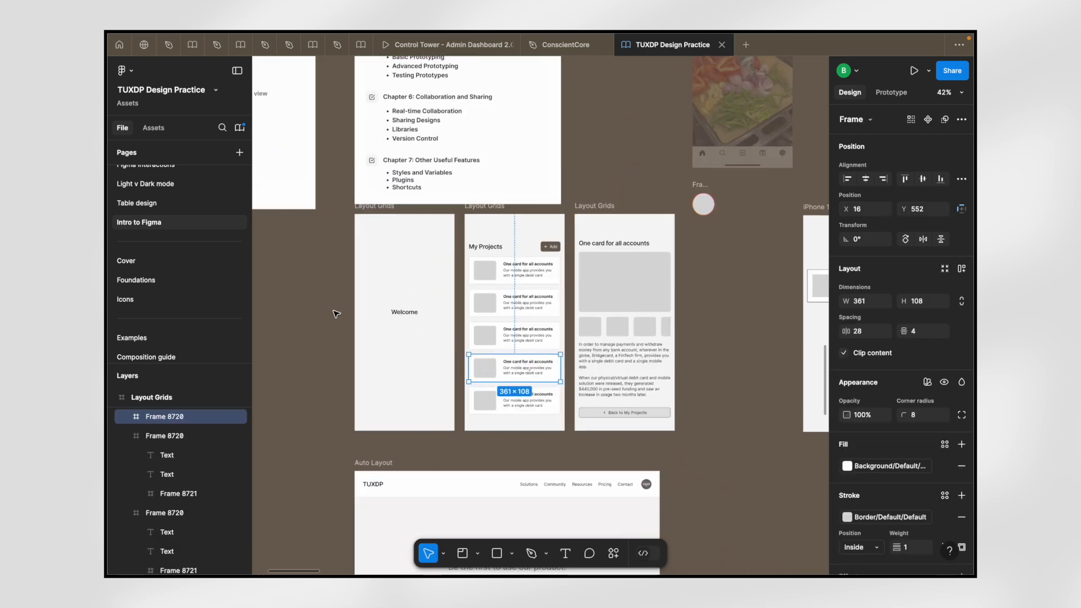
left_click(336, 314)
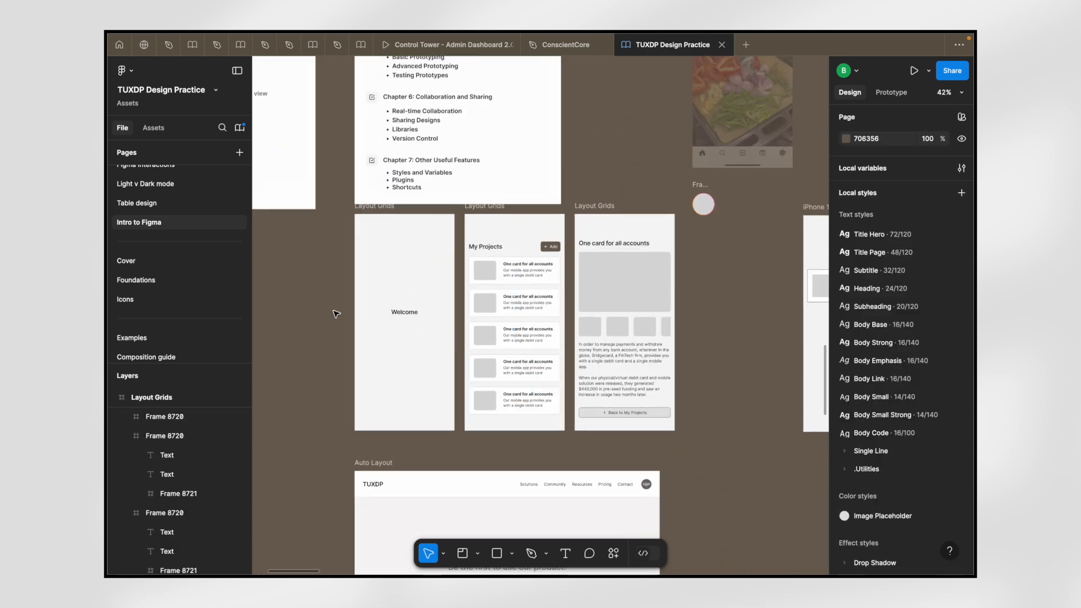
left_click(377, 207)
scroll(376, 211, "up", 4)
scroll(378, 212, "down", 1)
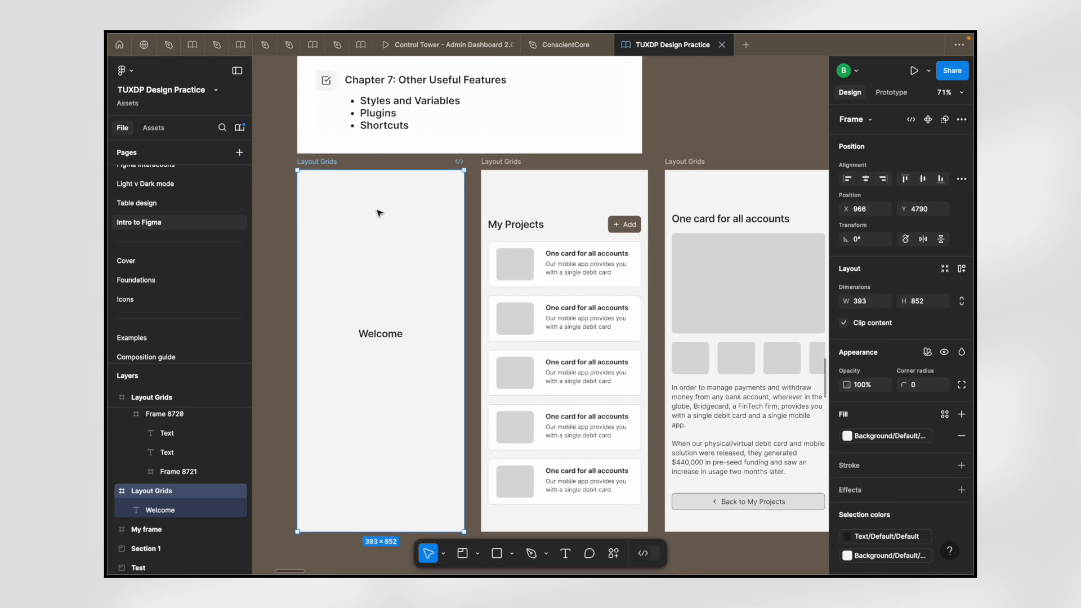
scroll(379, 212, "down", 5)
scroll(602, 244, "up", 3)
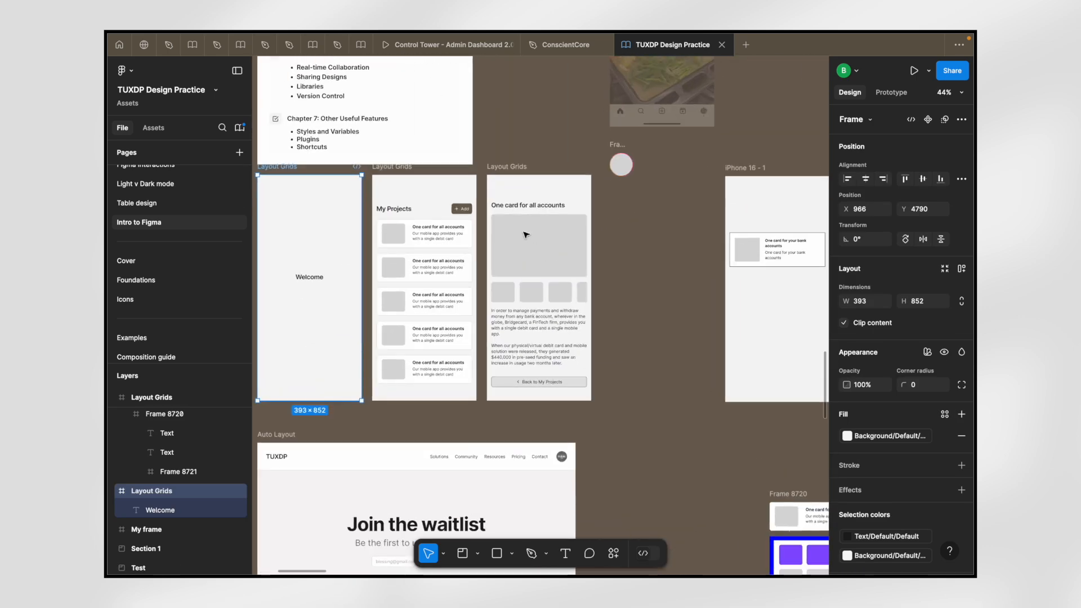
scroll(405, 224, "left", 2)
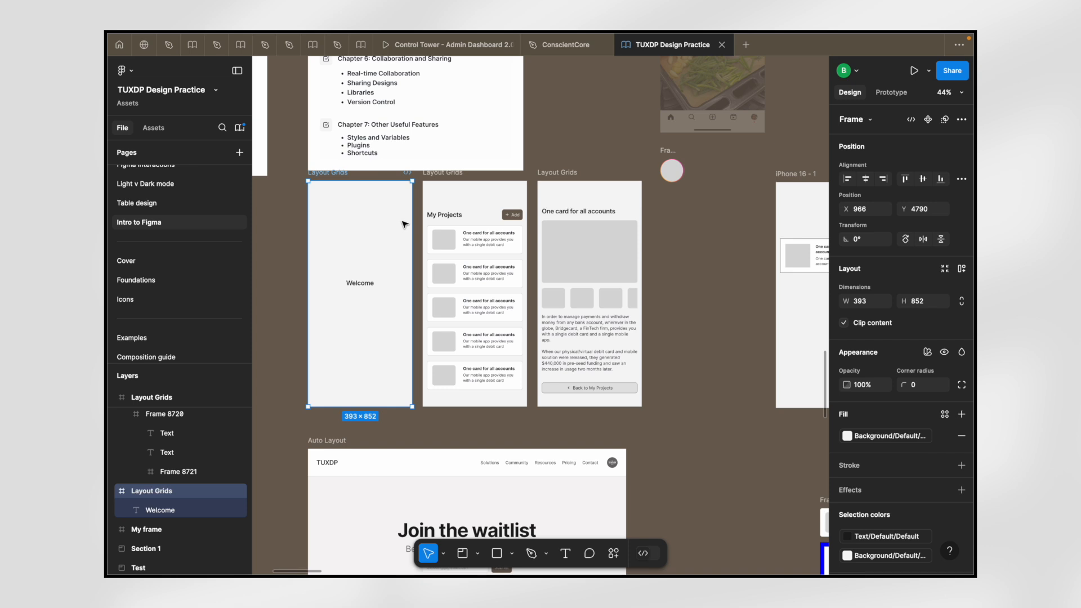
scroll(405, 225, "up", 2)
scroll(405, 224, "up", 2)
scroll(405, 224, "left", 2)
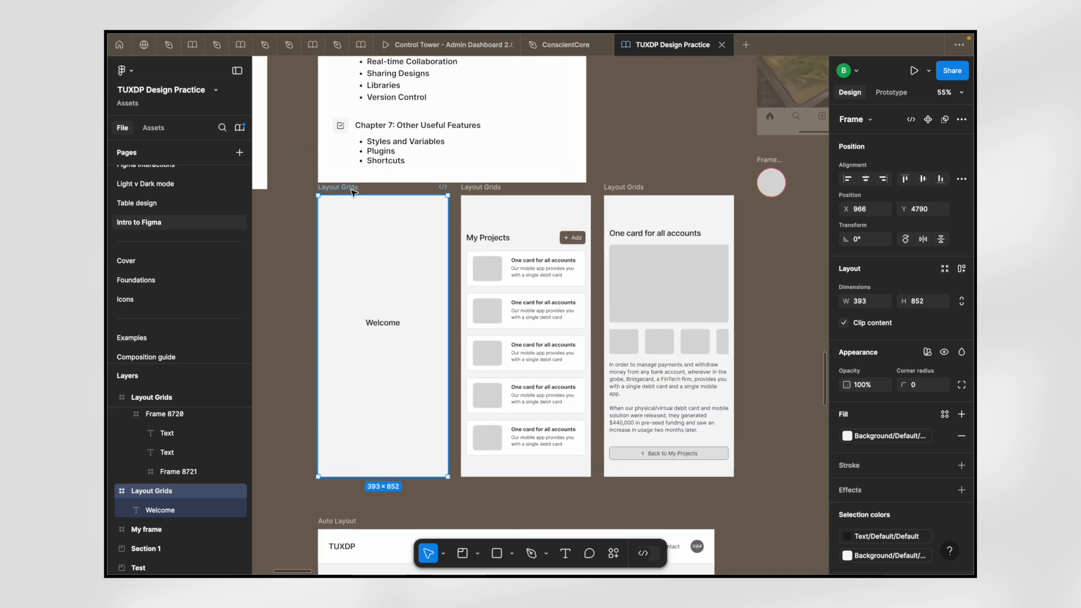
left_click(483, 189)
left_click(626, 191)
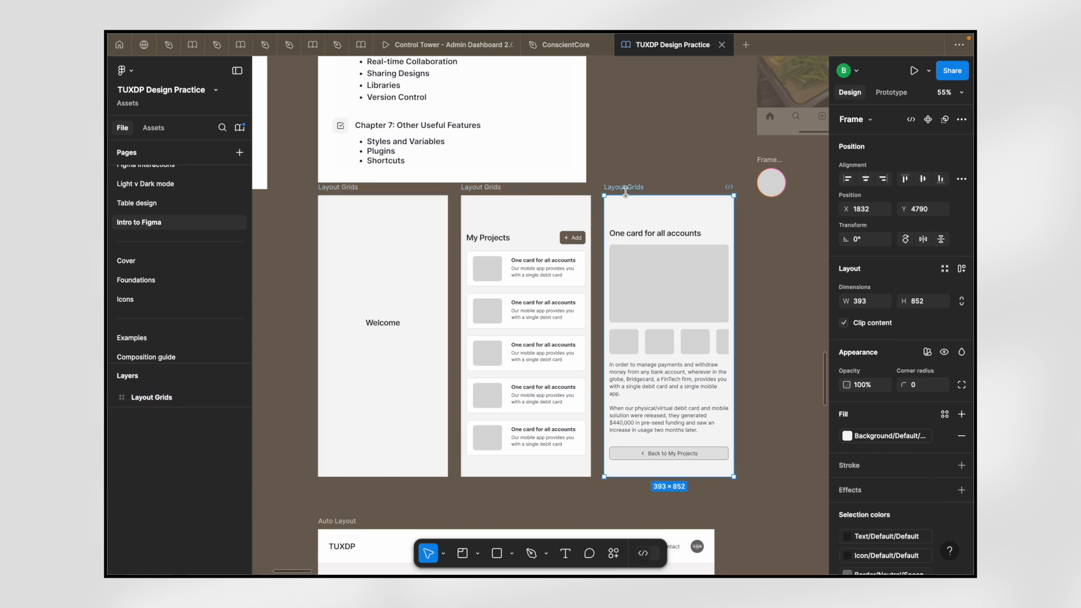
- Examine the Welcome text, the My Projects cards and the project detail content in the three mobile screens
scroll(411, 350, "up", 4)
scroll(409, 351, "down", 2)
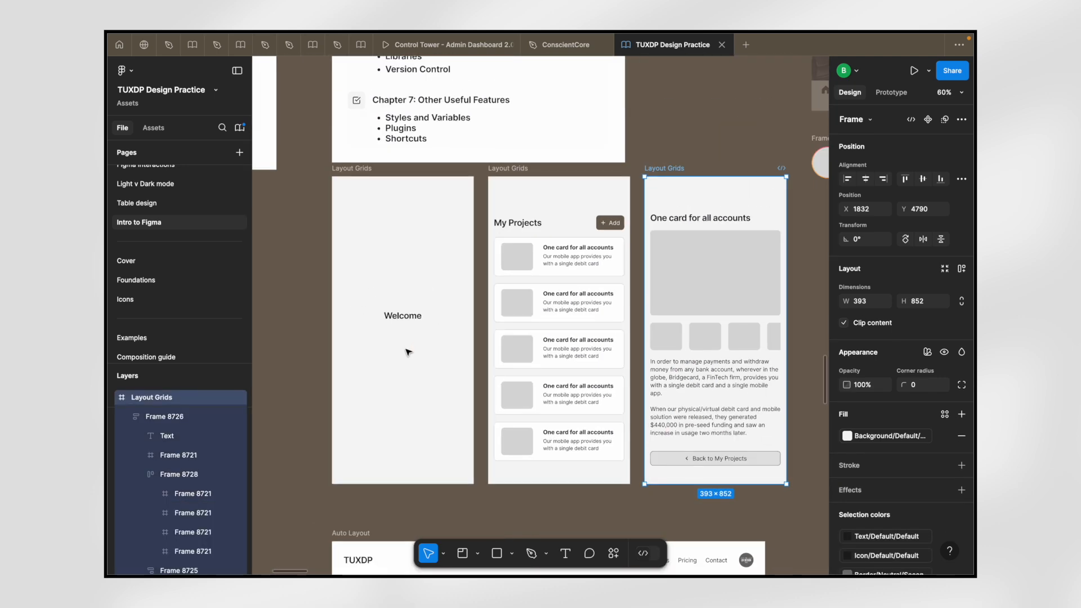
scroll(409, 352, "up", 2)
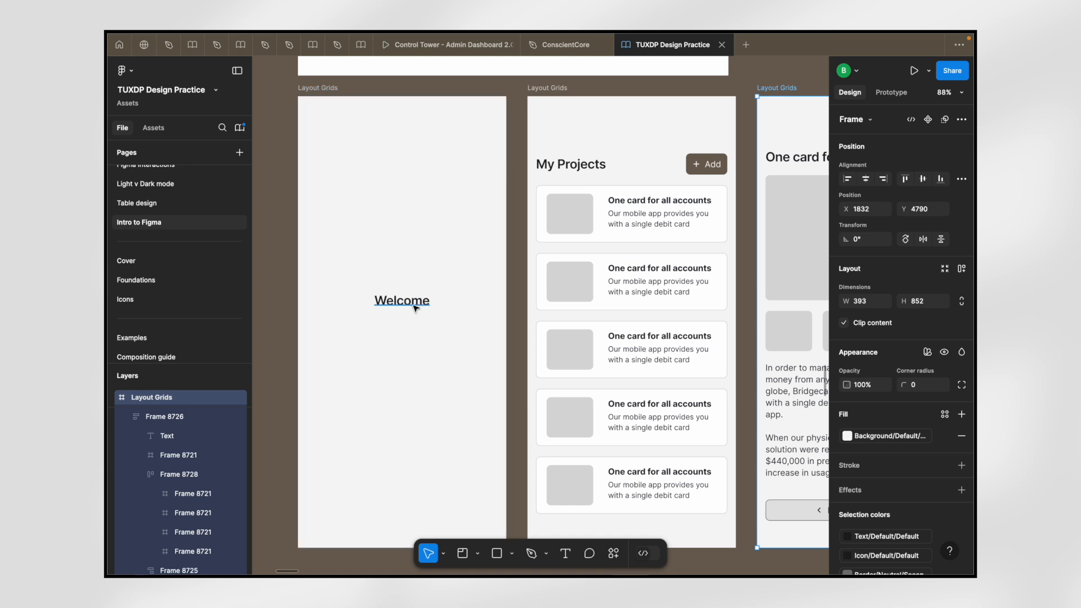
left_click(396, 308)
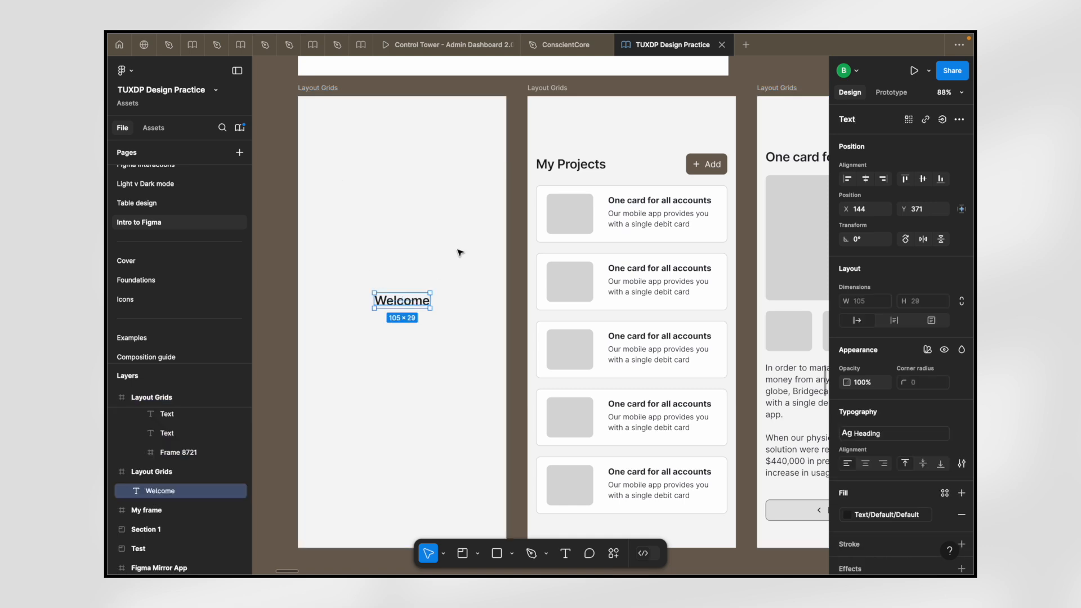
key("Escape")
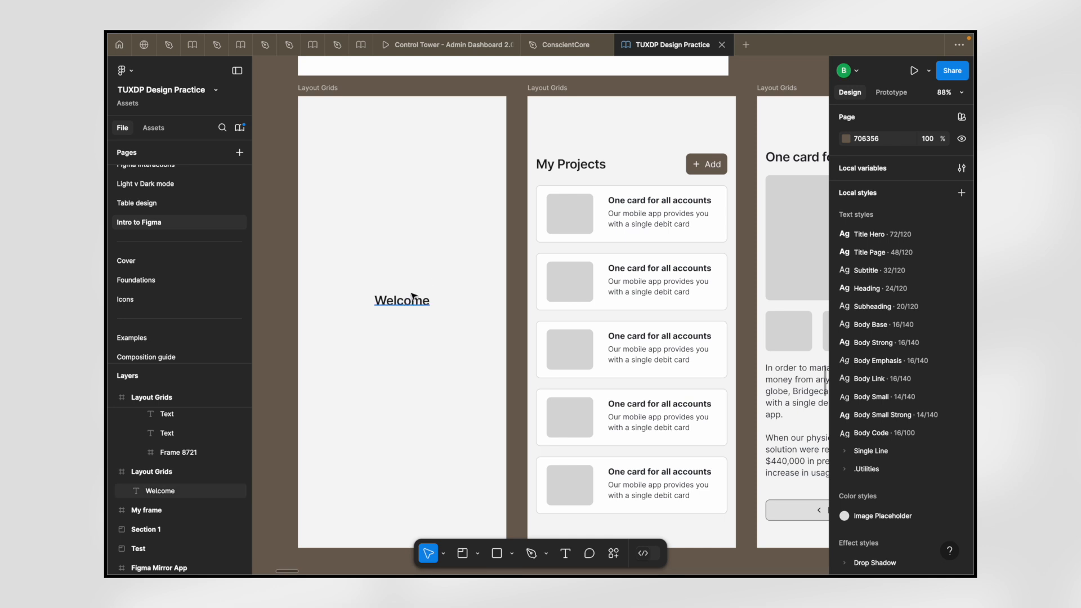
scroll(639, 147, "right", 2)
scroll(639, 147, "down", 1)
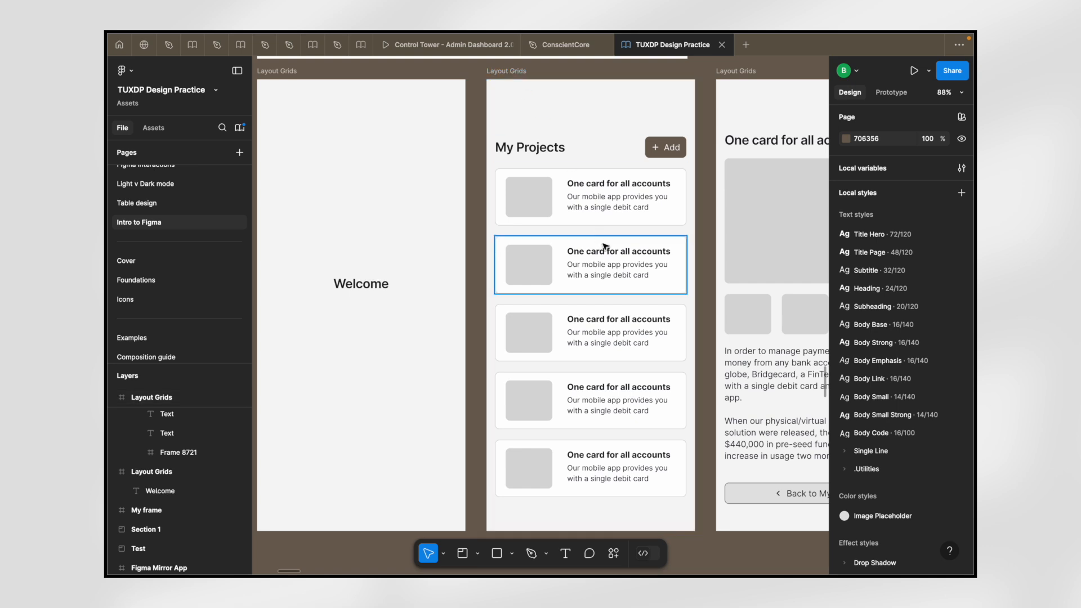
scroll(606, 247, "down", 1)
scroll(606, 247, "right", 1)
scroll(577, 167, "up", 1)
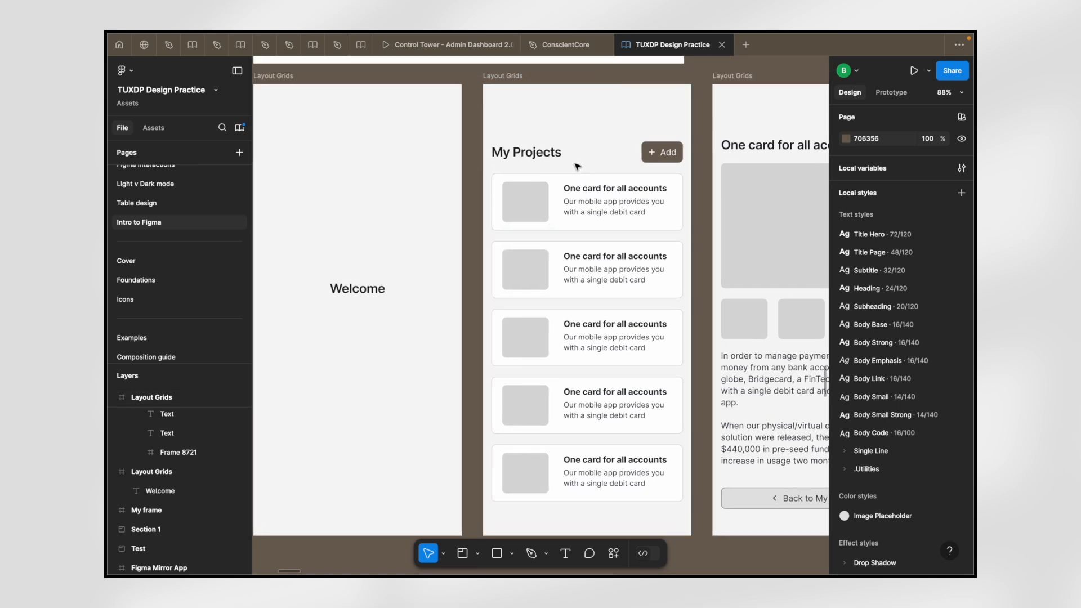
scroll(620, 226, "right", 5)
left_click(687, 248)
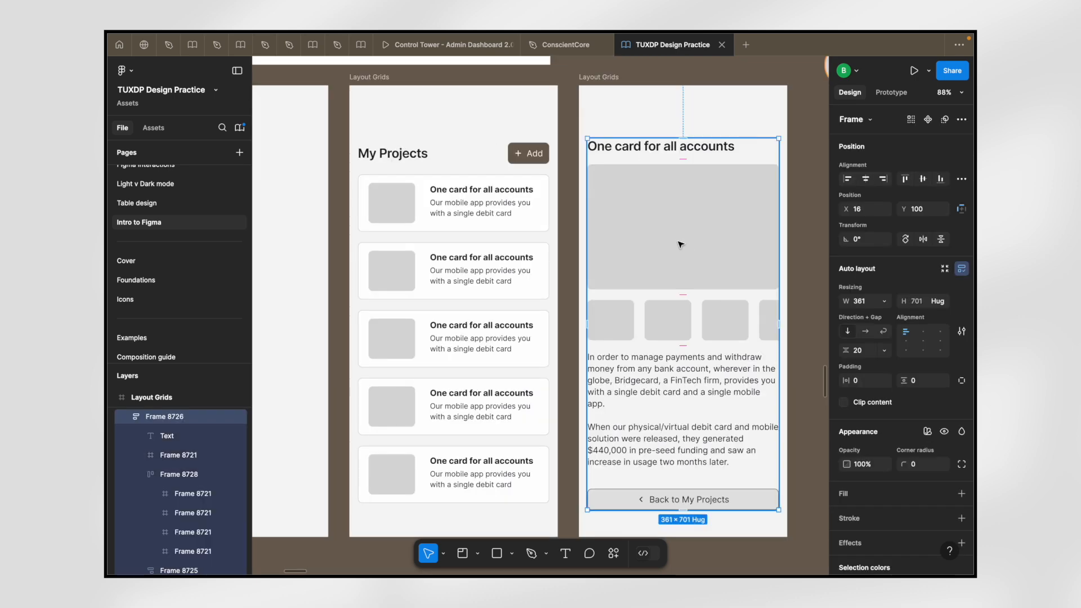
left_click(539, 319)
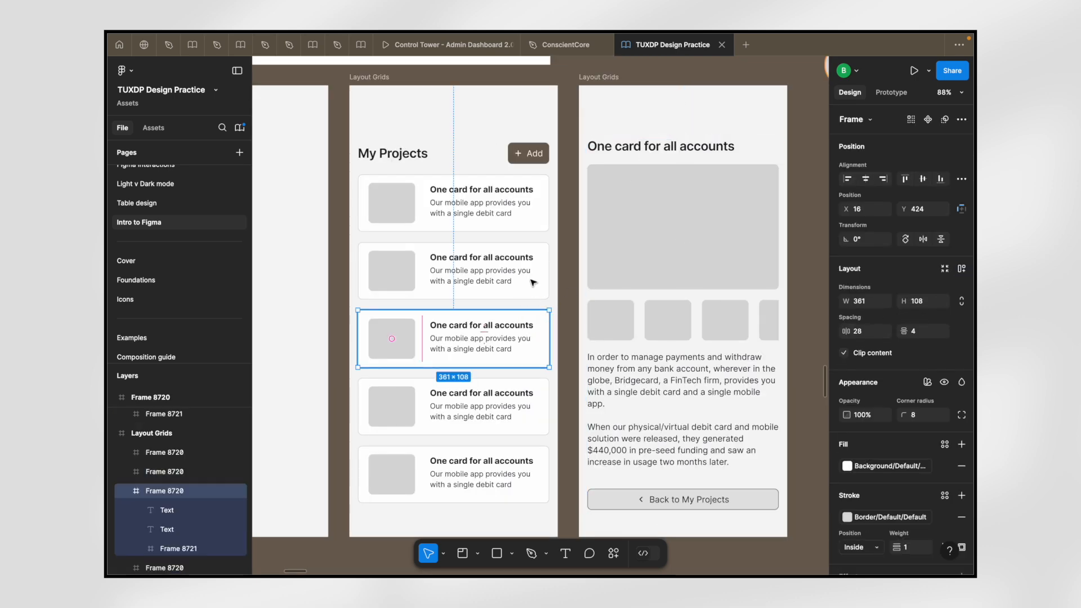
left_click(527, 264)
left_click(522, 203)
scroll(522, 203, "down", 5)
scroll(522, 203, "left", 1)
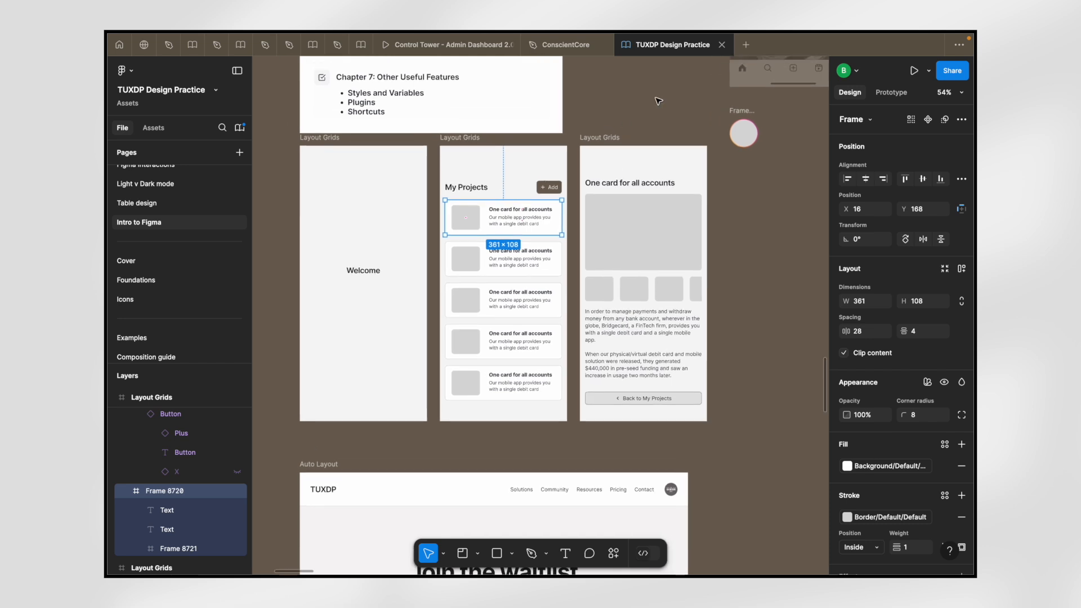
- Clear the selection and switch the page from design to prototype mode
left_click(659, 101)
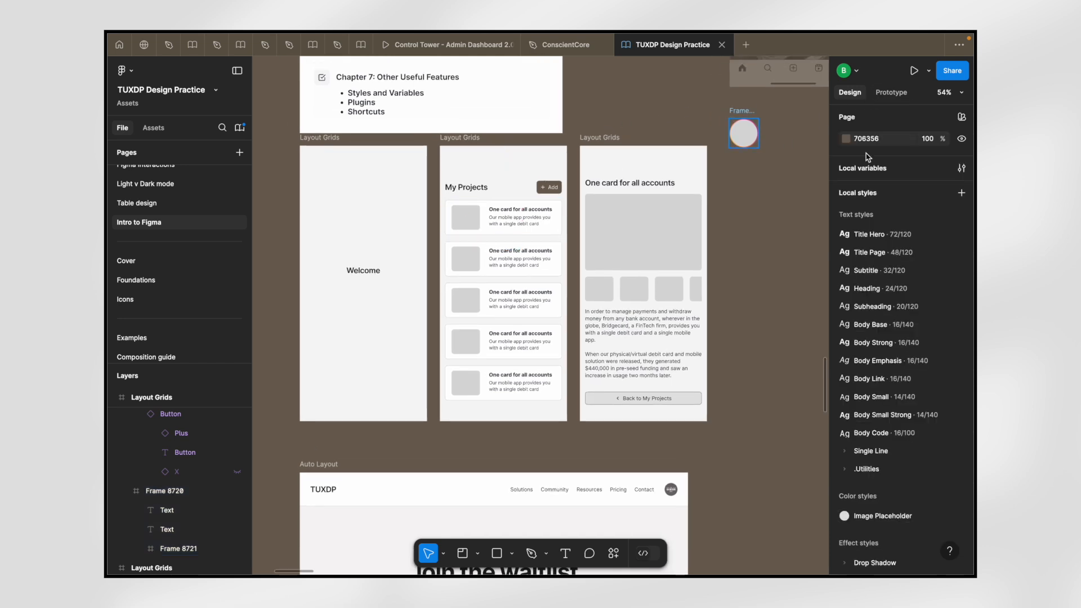
left_click(892, 96)
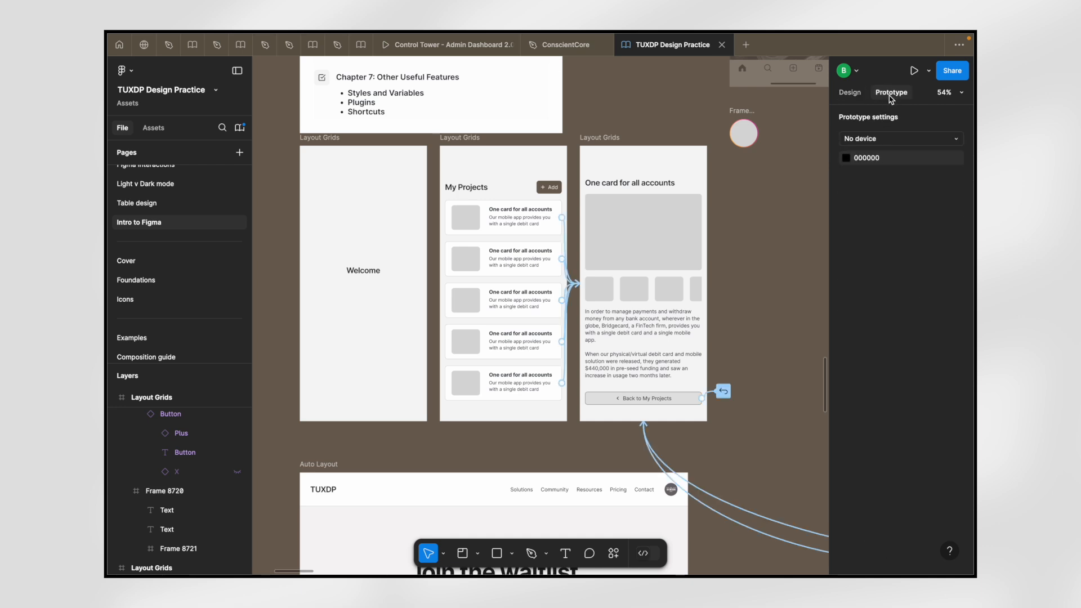
left_click(854, 96)
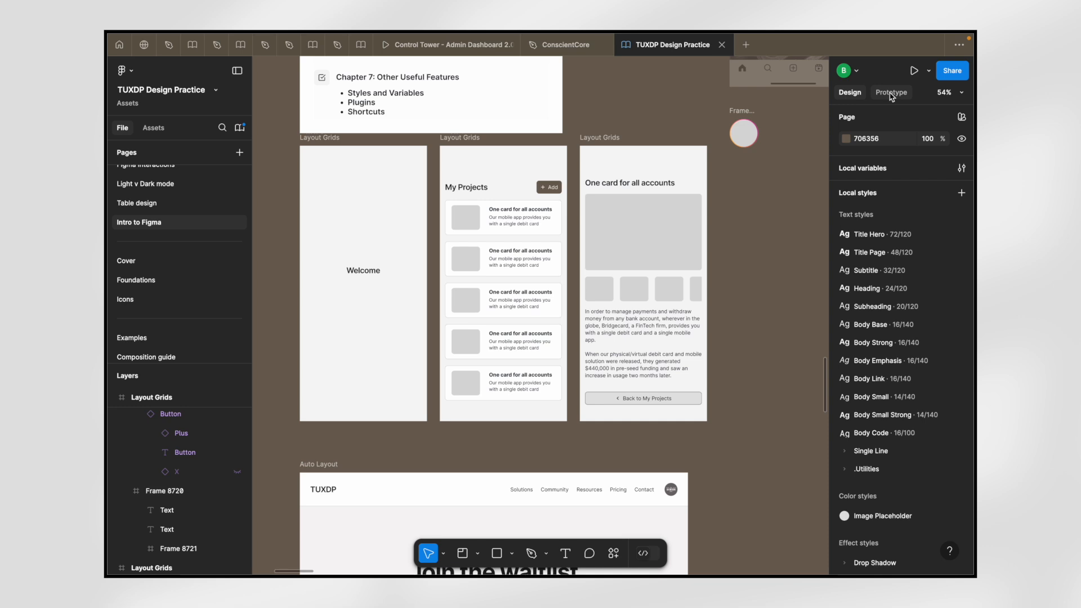
left_click(892, 96)
- Examine the existing prototype connections from the project cards, Frame 8720 and parent to the project detail screen
scroll(494, 295, "down", 5)
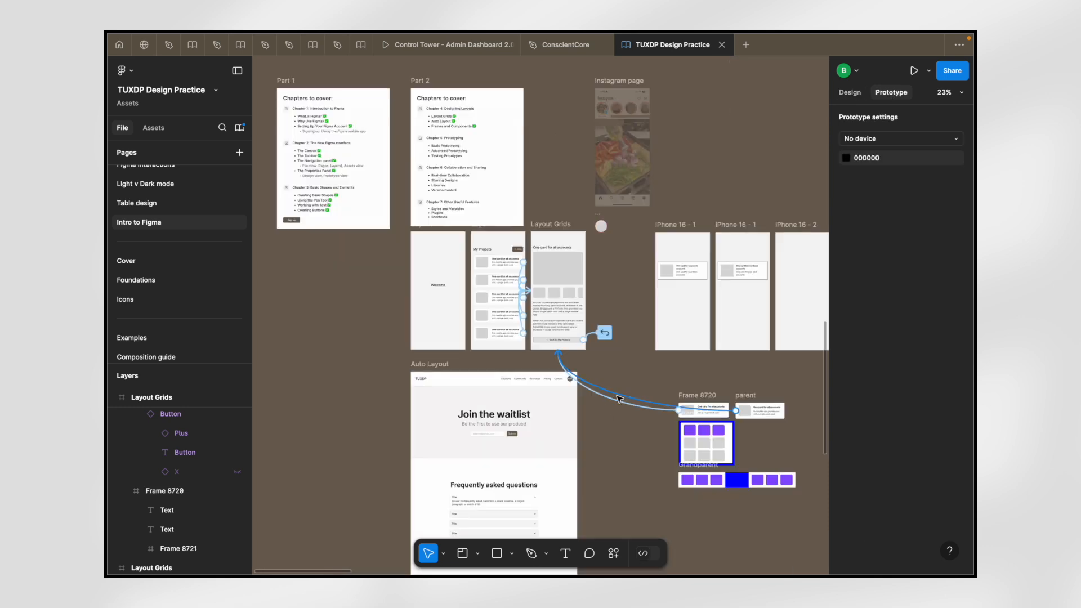
scroll(622, 402, "right", 4)
scroll(623, 403, "down", 2)
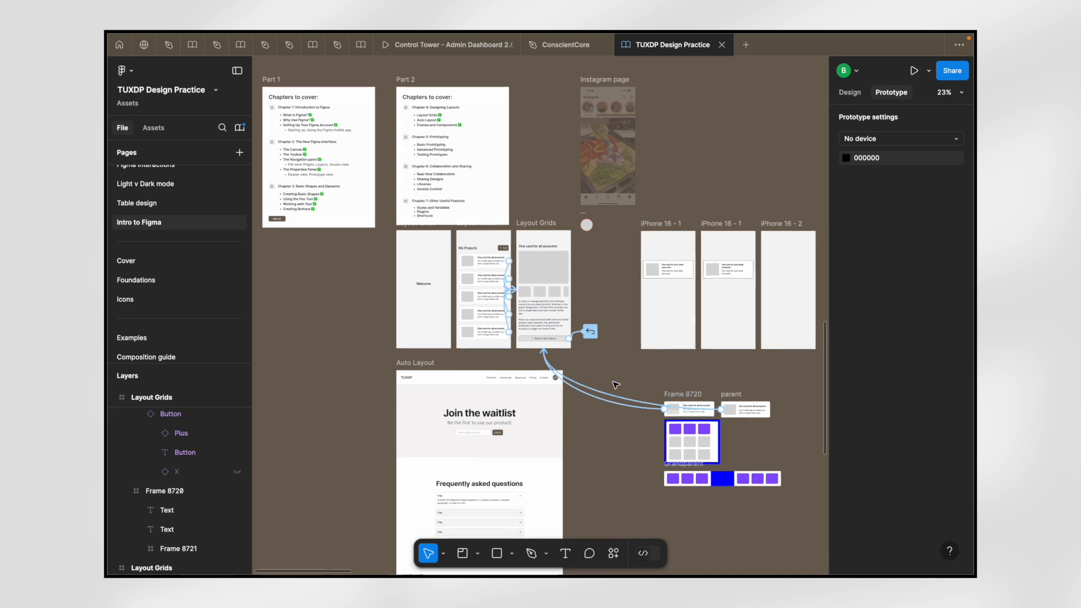
scroll(624, 406, "up", 6)
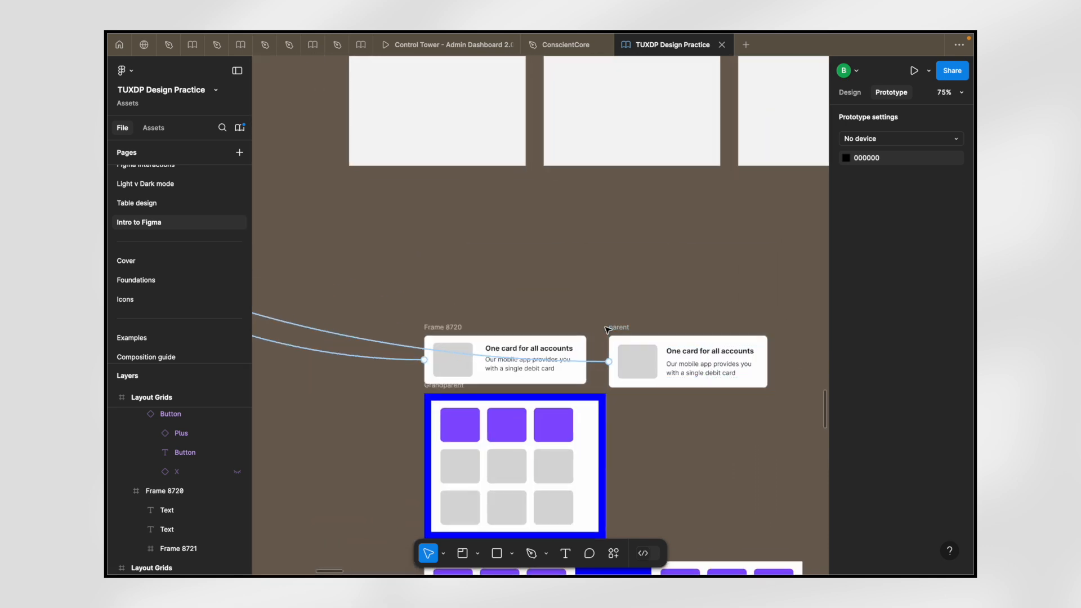
scroll(497, 336, "down", 6)
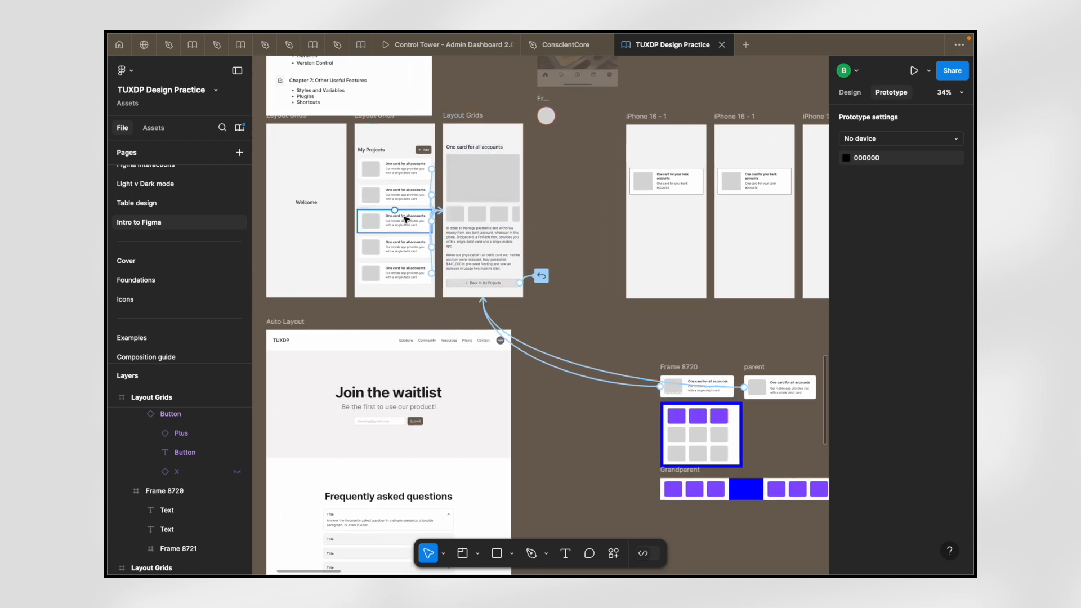
scroll(369, 175, "up", 5)
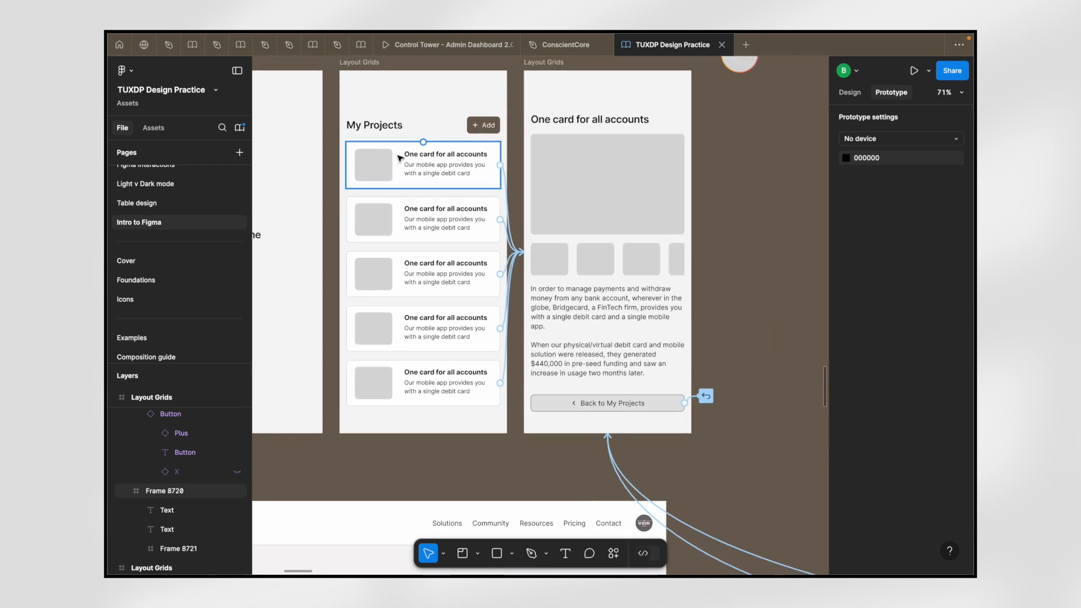
- Delete the prototype connection from the first My Projects card to the Project Description frame
left_click(400, 159)
scroll(403, 153, "up", 1)
scroll(403, 193, "up", 1)
scroll(402, 192, "left", 1)
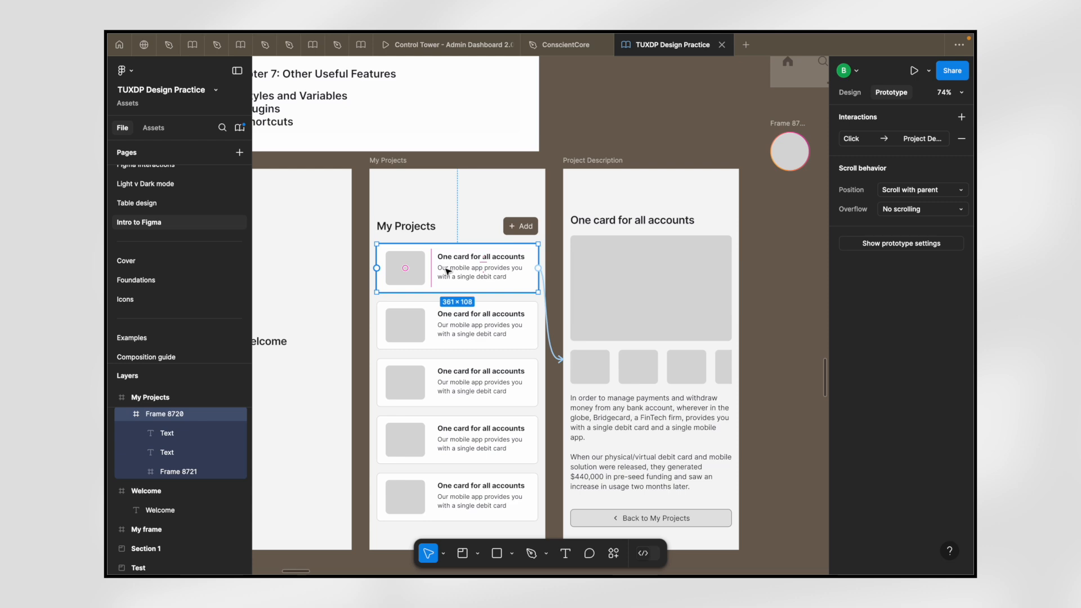
scroll(447, 272, "down", 3)
scroll(447, 272, "up", 4)
left_click(575, 307)
key("Delete")
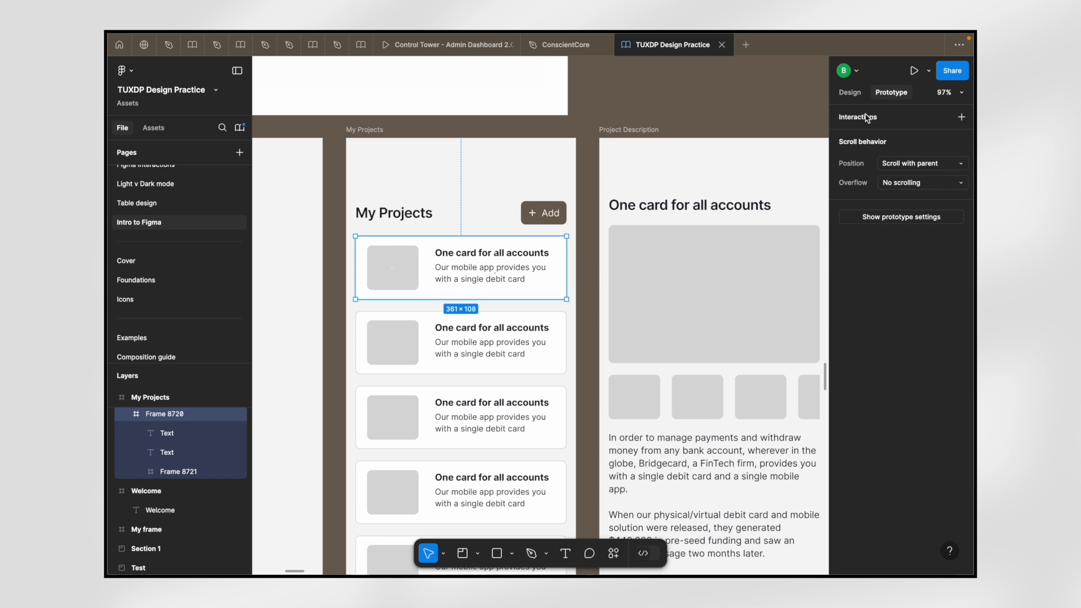
- Examine the Welcome frame alongside the My Projects and Project Description screens
scroll(482, 222, "down", 5)
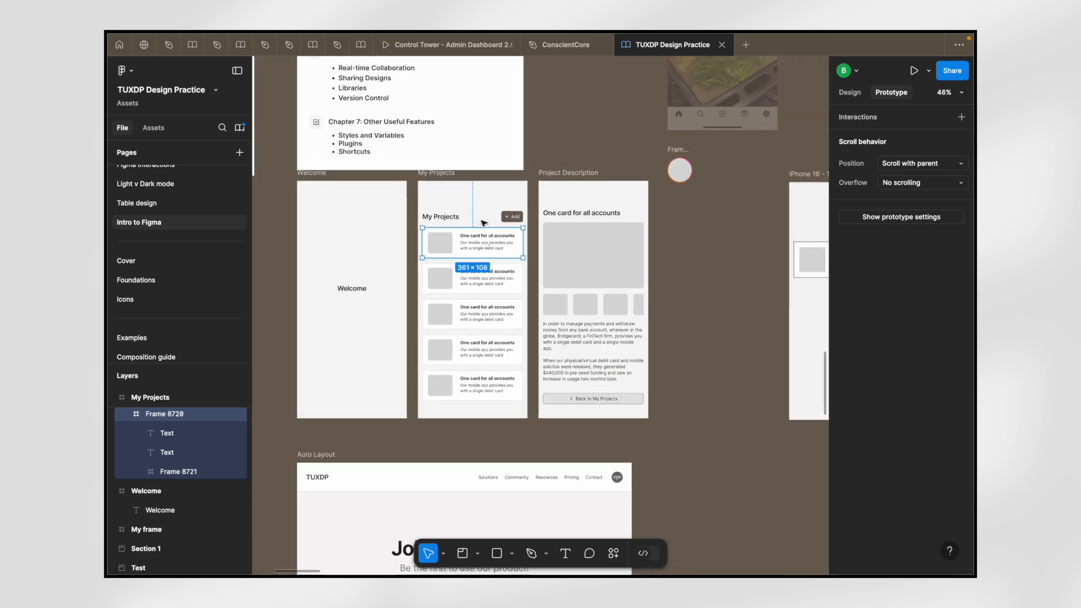
scroll(483, 222, "left", 1)
left_click(345, 178)
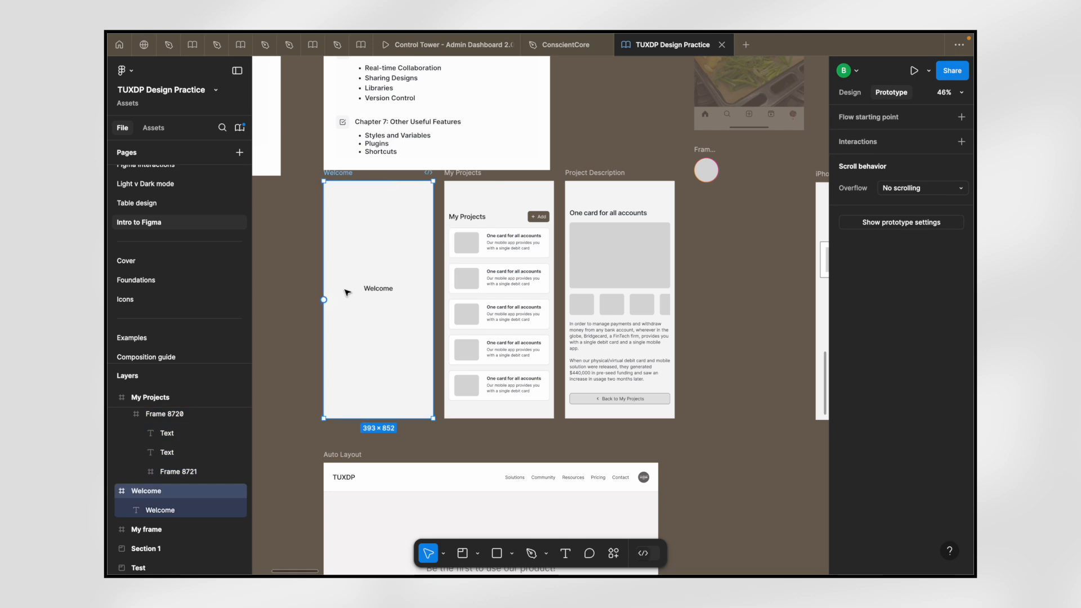
scroll(345, 291, "up", 2)
scroll(345, 292, "up", 3)
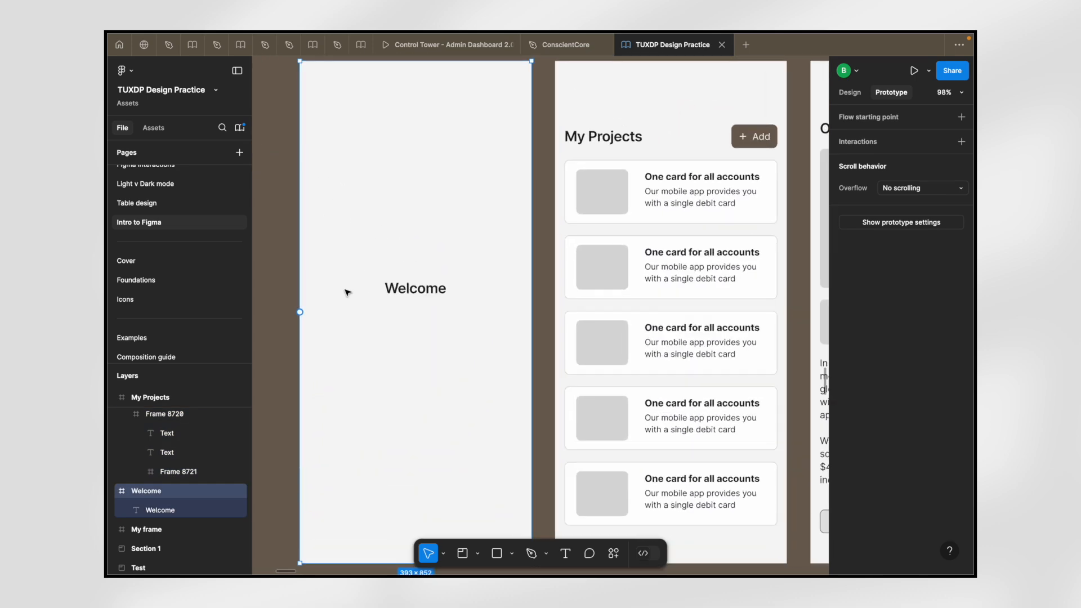
scroll(345, 291, "down", 4)
scroll(371, 214, "up", 3)
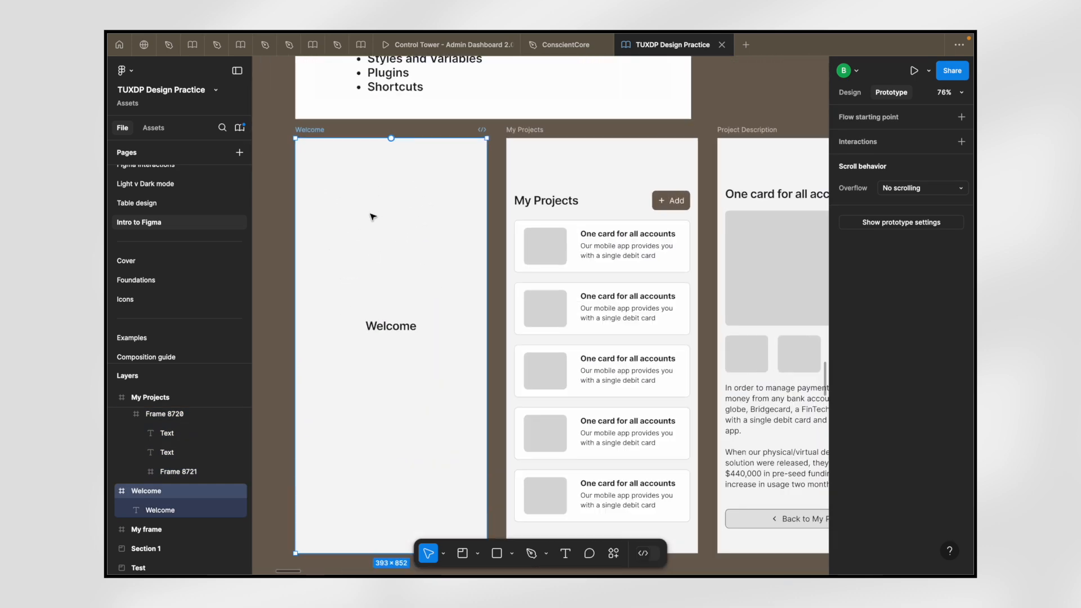
scroll(341, 312, "down", 3)
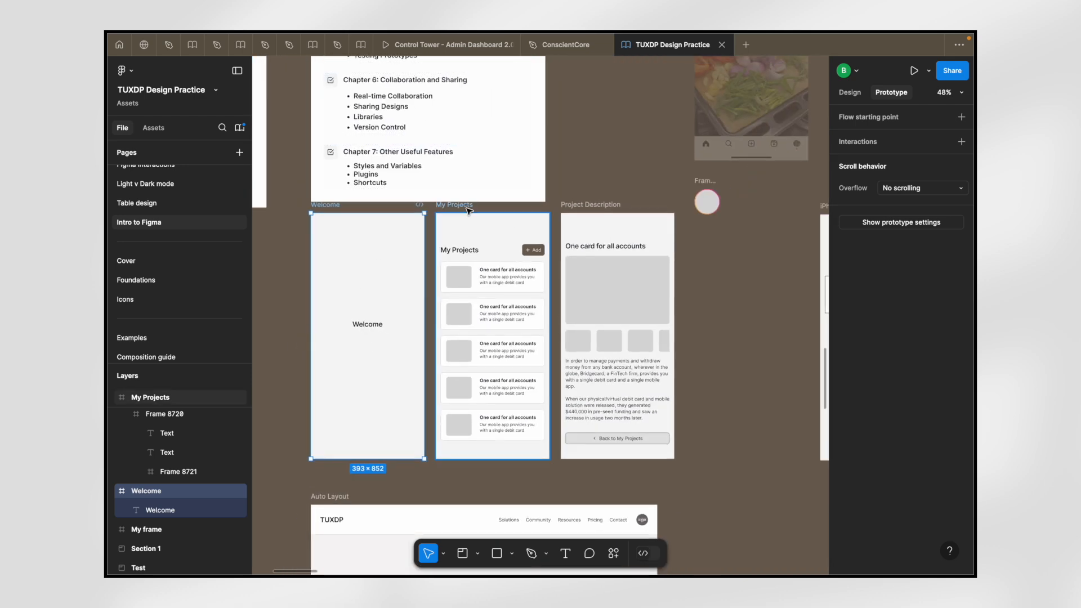
- Add an interaction to the Welcome frame, triggered After delay with a delay of 2000 ms
left_click(459, 205)
left_click(327, 204)
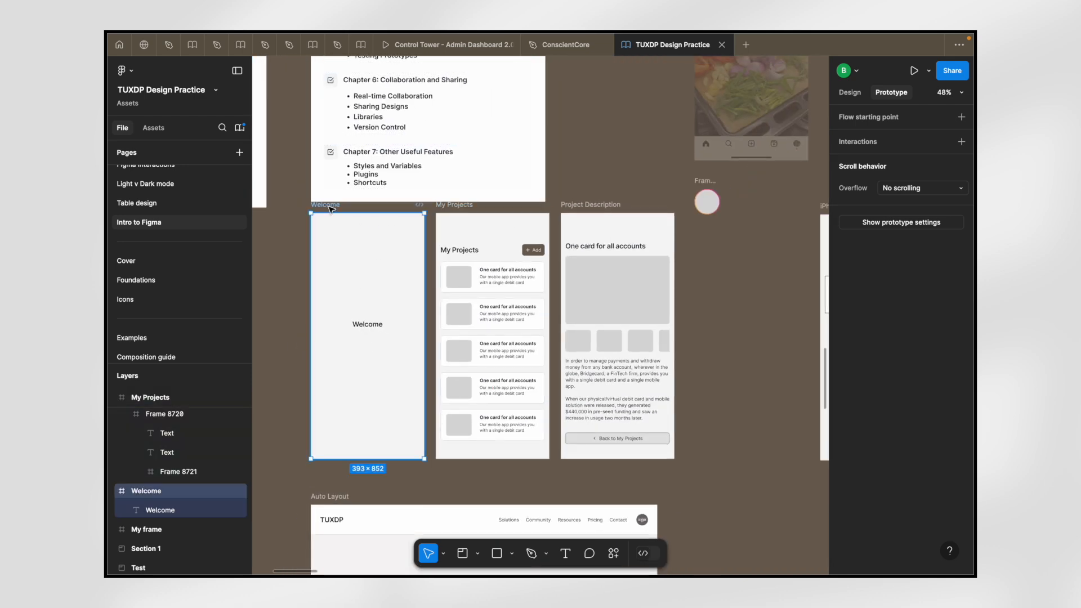
scroll(332, 368, "up", 2)
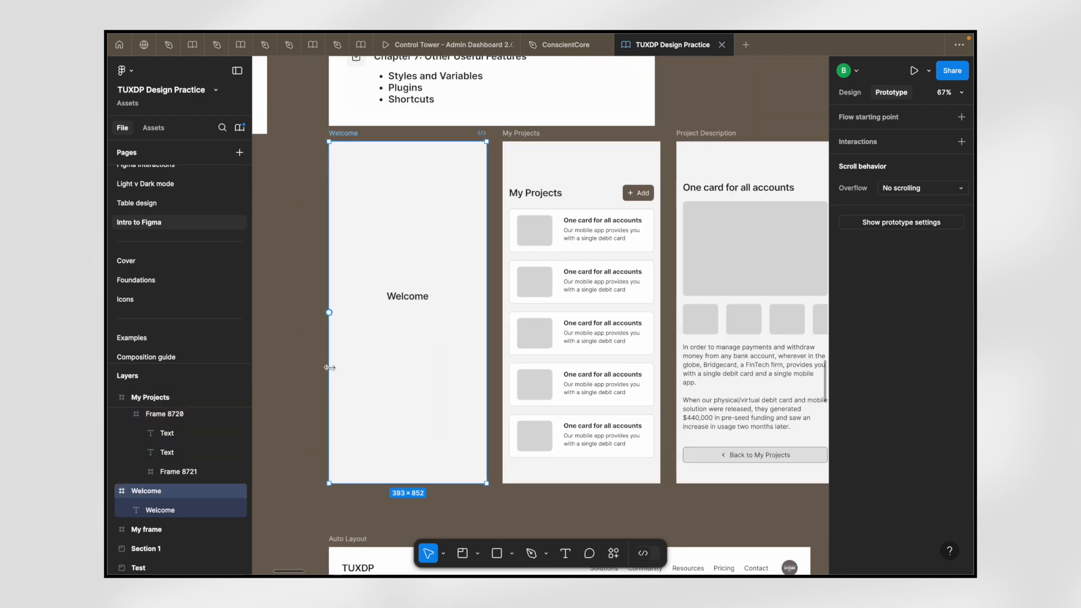
left_click(866, 144)
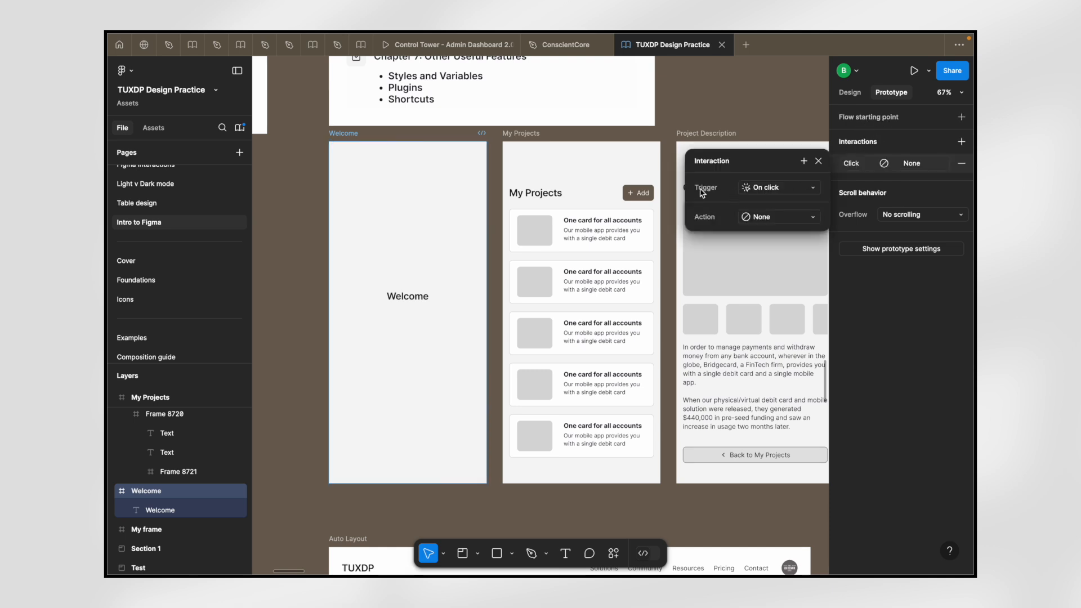
left_click(775, 191)
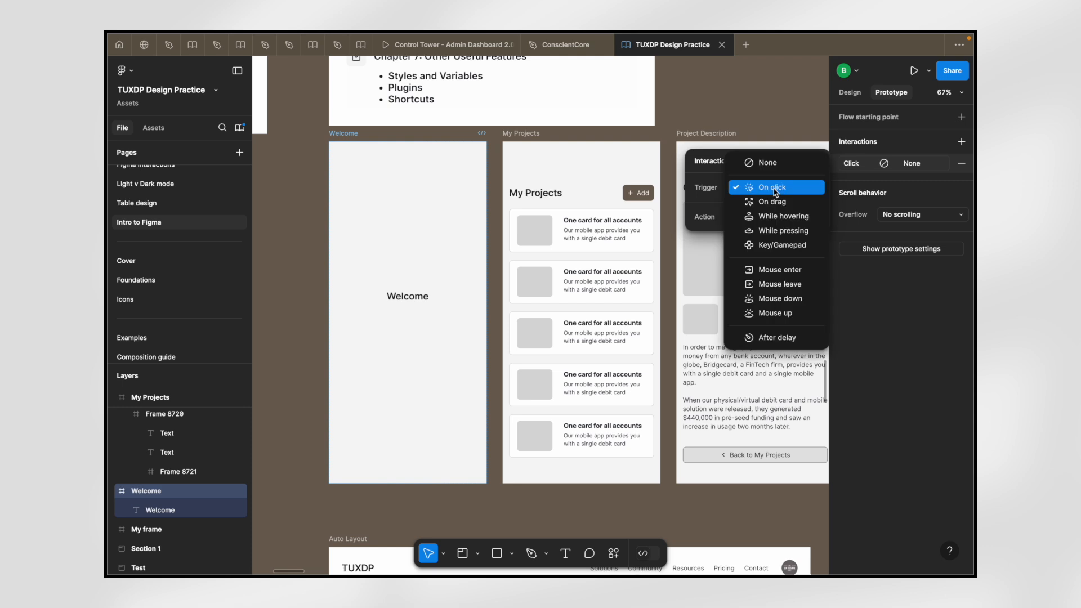
left_click(778, 338)
left_click(762, 212)
left_click(757, 210)
key("BackSpace")
type("2")
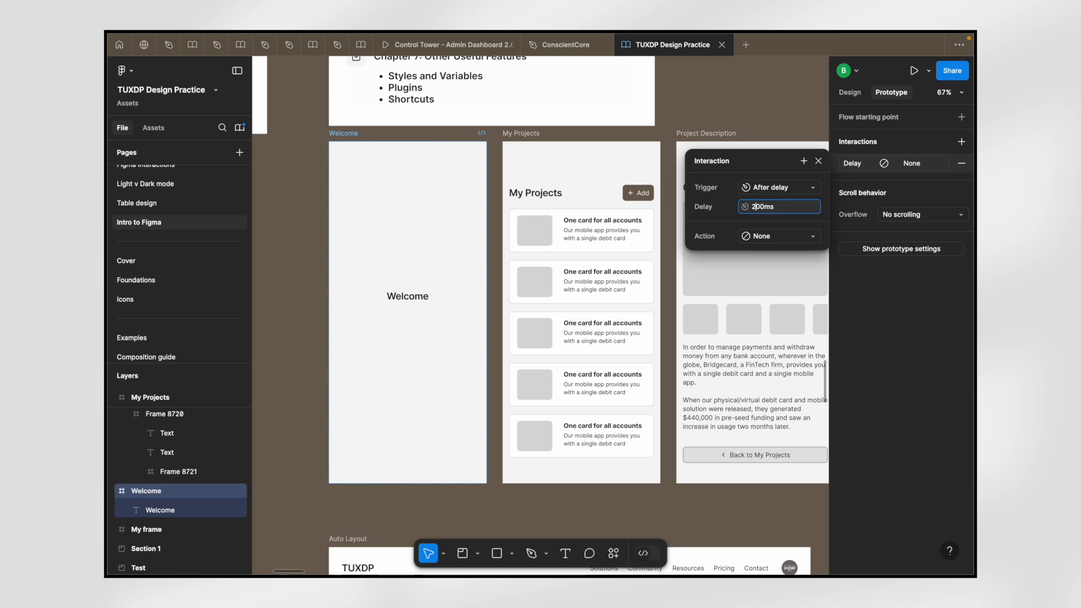
type("0")
key("Return")
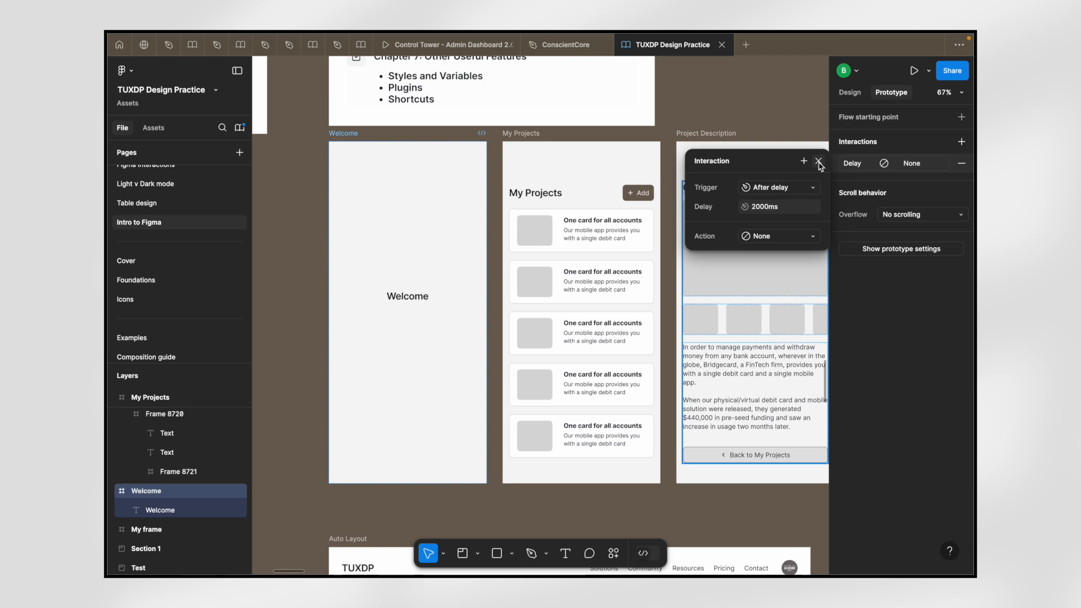
- Make the Welcome frame's delayed interaction navigate to the My Projects frame, and close the interaction settings
left_click(772, 237)
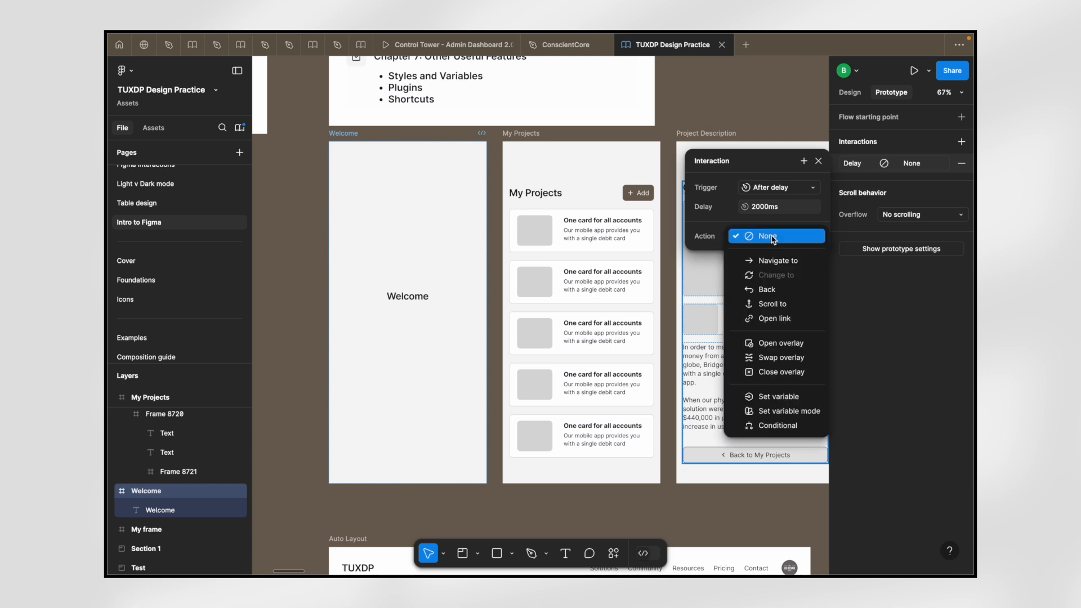
left_click(779, 263)
left_click(774, 256)
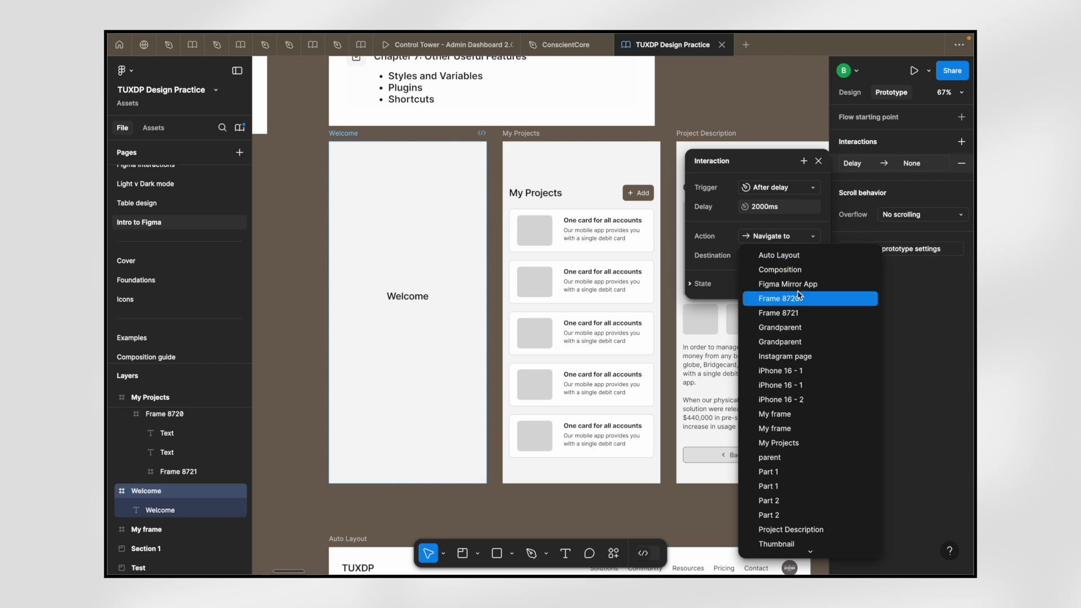
scroll(796, 395, "down", 2)
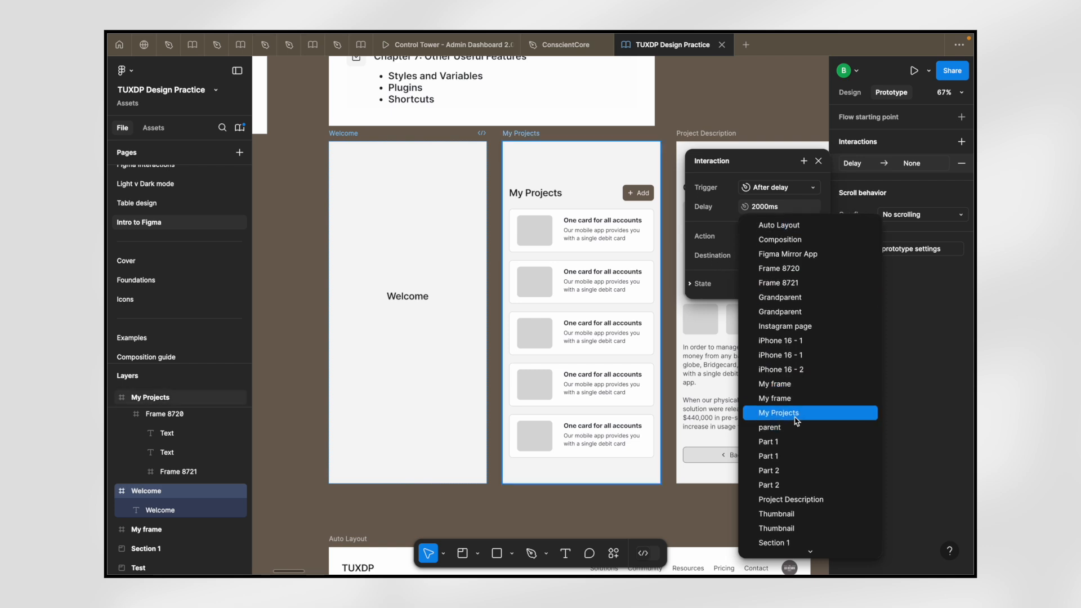
left_click(779, 413)
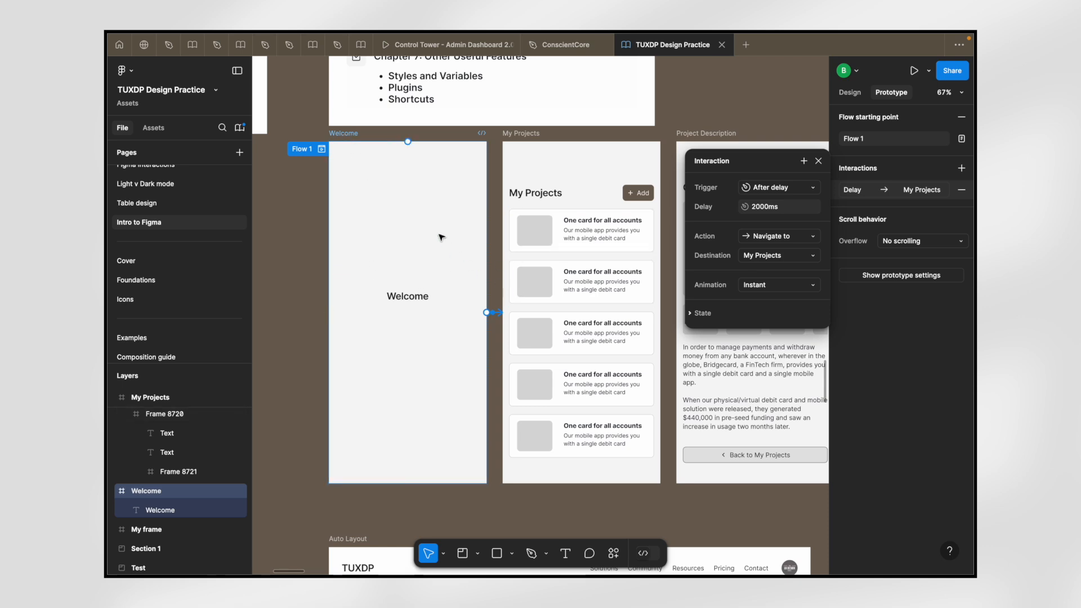
scroll(439, 234, "down", 3)
scroll(440, 235, "up", 3)
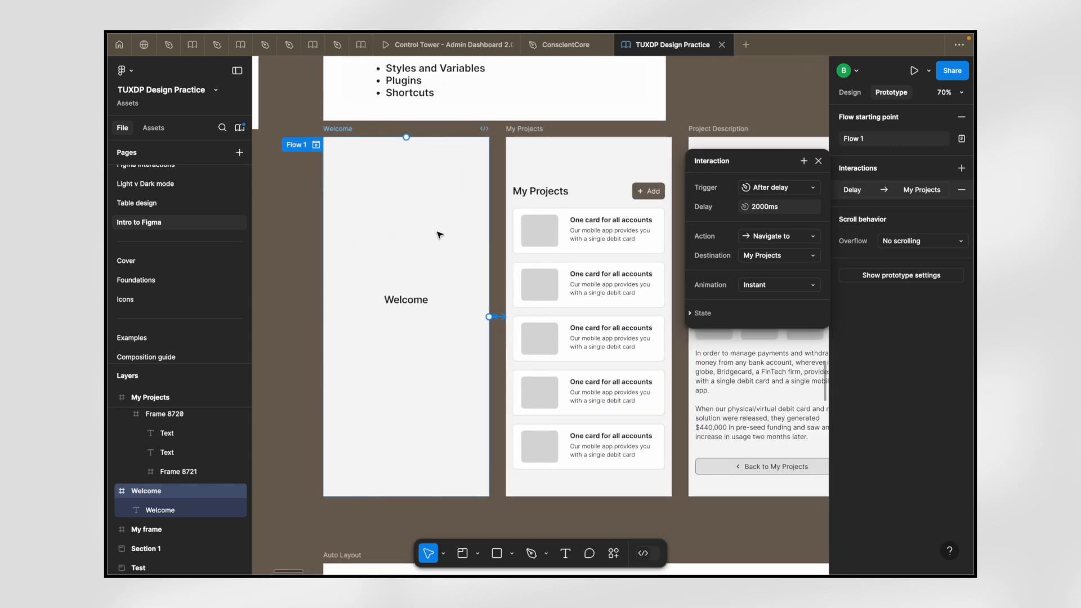
scroll(440, 235, "down", 3)
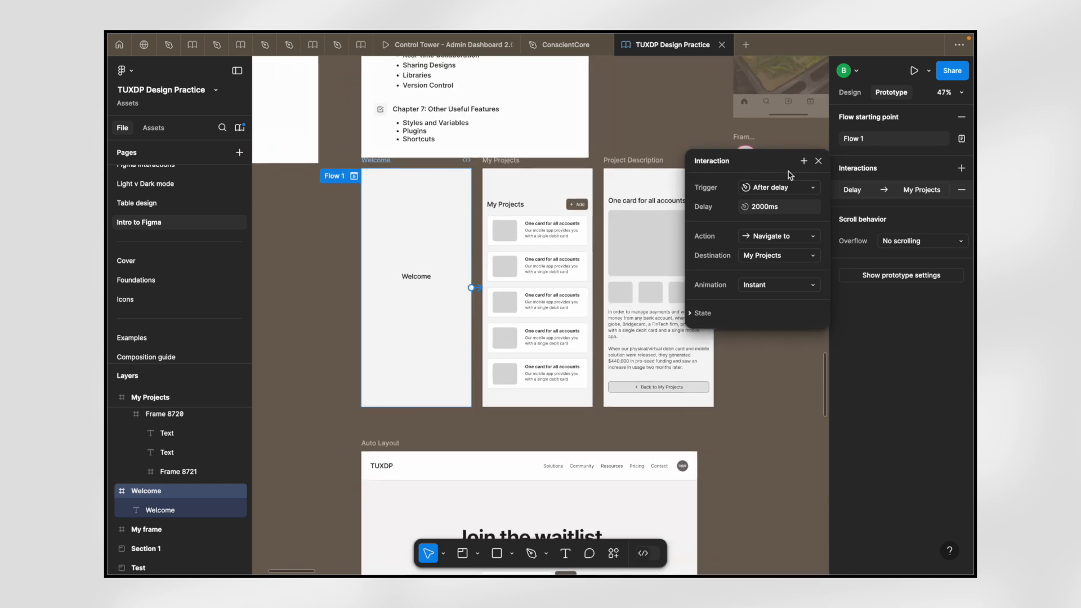
left_click(819, 161)
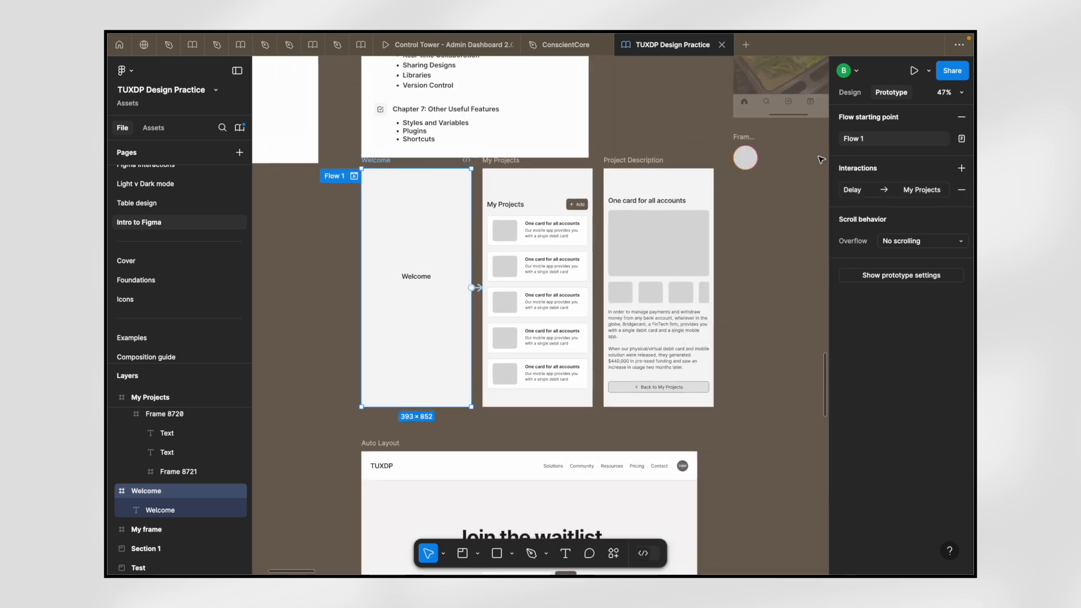
- Preview the prototype from the Welcome screen in a floating window placed clear of the three mobile frames, and restart the flow
left_click(928, 71)
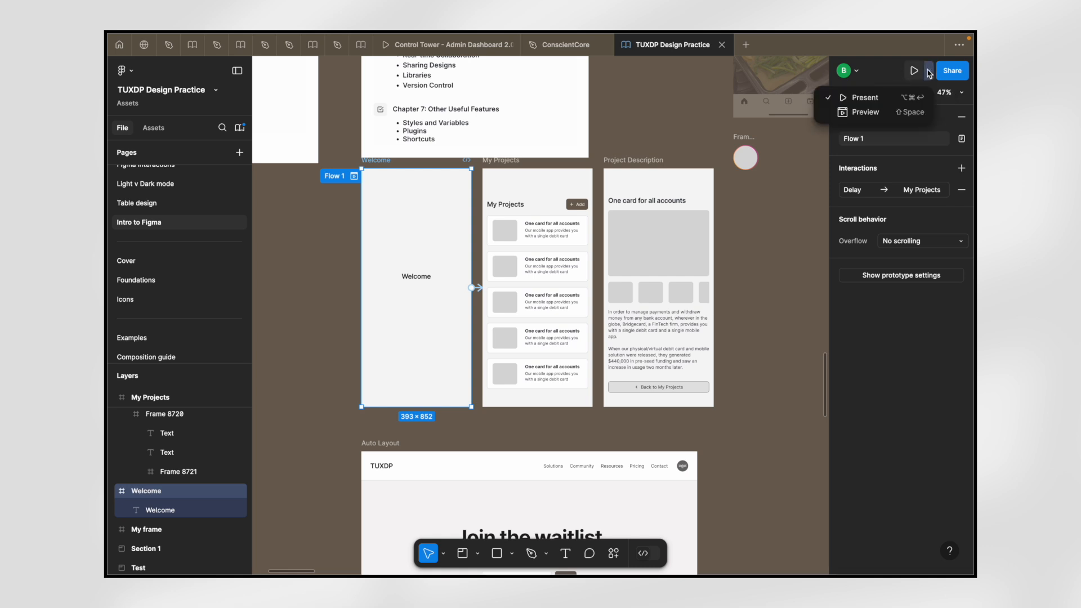
left_click(873, 112)
left_click_drag(507, 72, 285, 63)
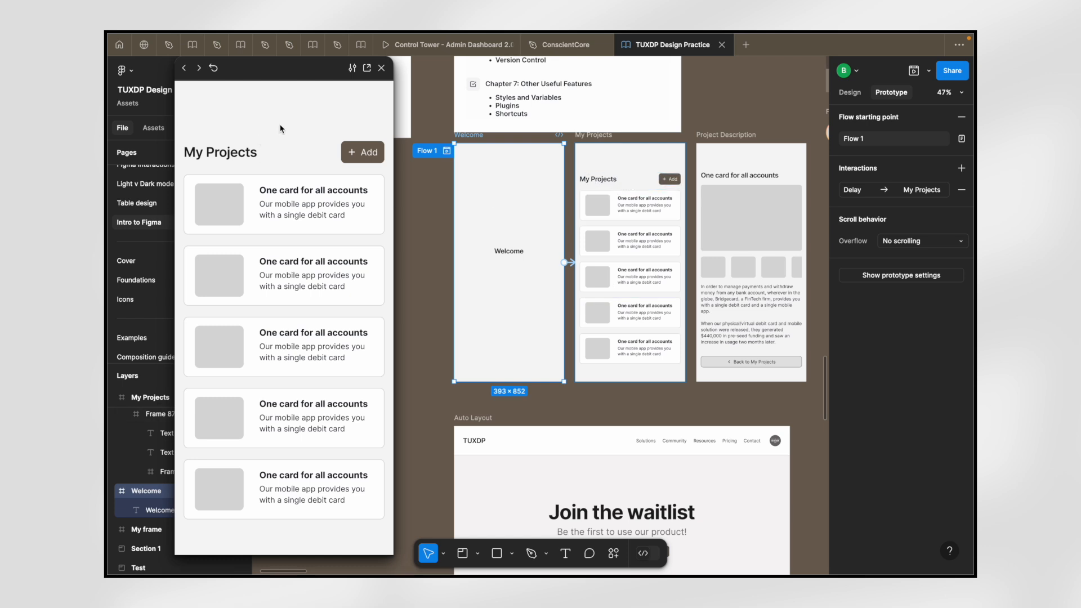
left_click(214, 69)
- Add an On click interaction to the first My Projects card that navigates to the Project Description frame
scroll(531, 273, "up", 5)
scroll(531, 275, "down", 6)
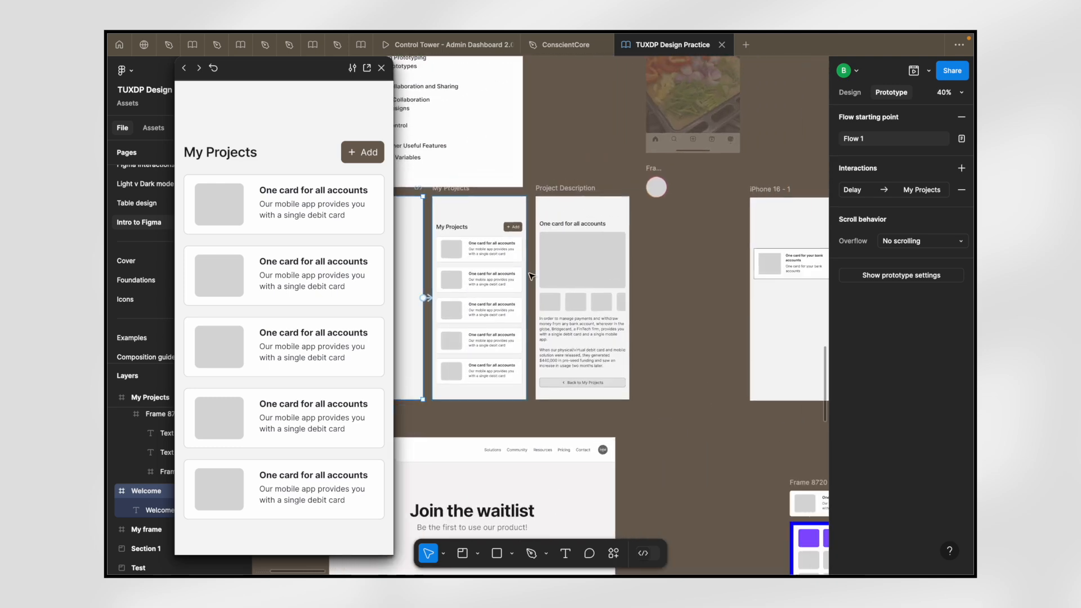
scroll(531, 276, "up", 3)
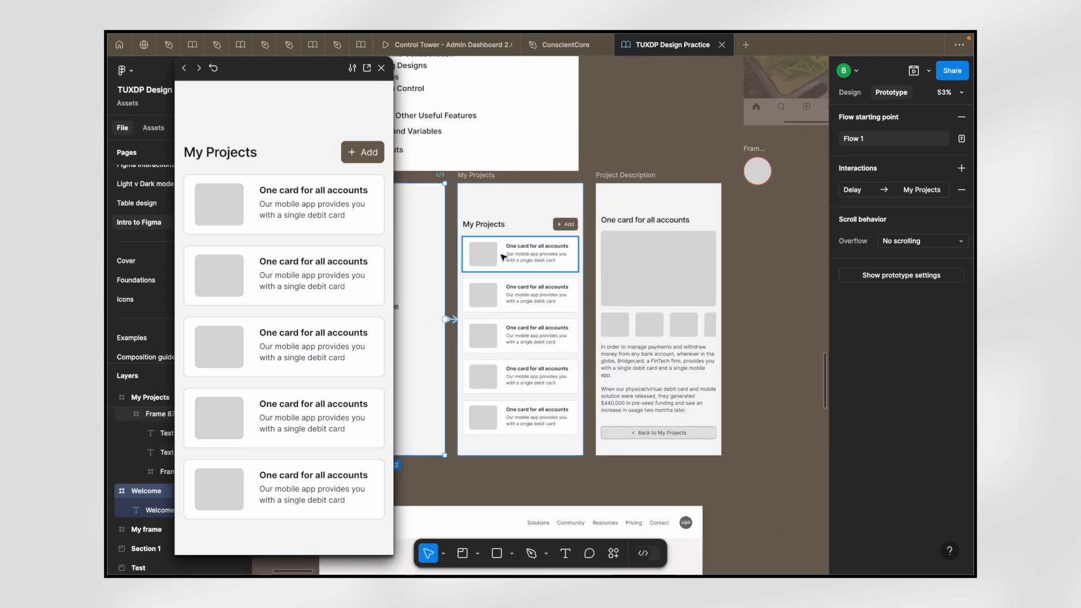
left_click(503, 257)
scroll(507, 259, "up", 1)
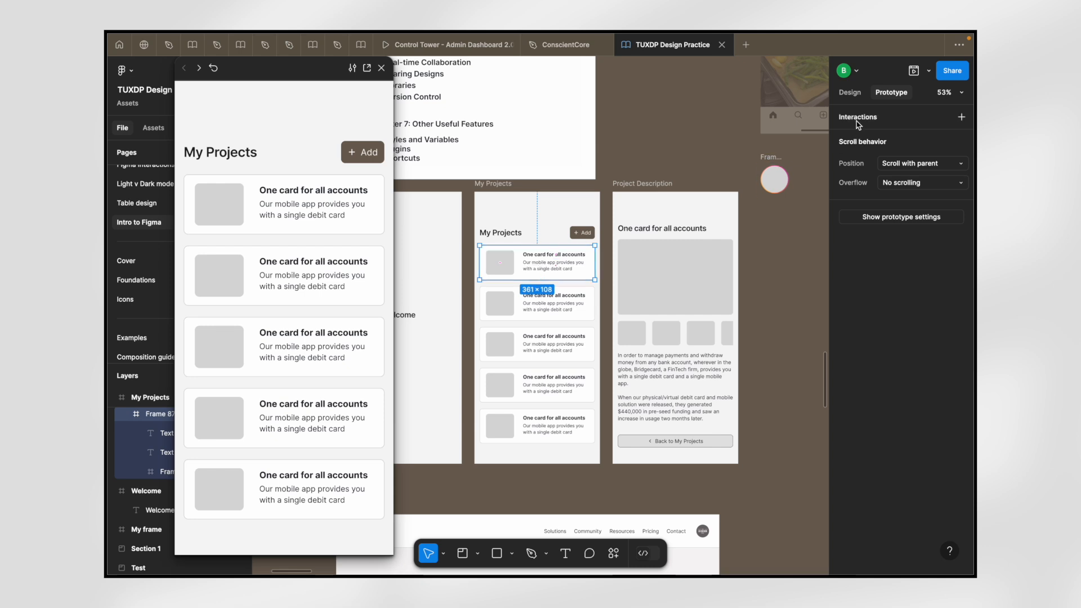
left_click(858, 122)
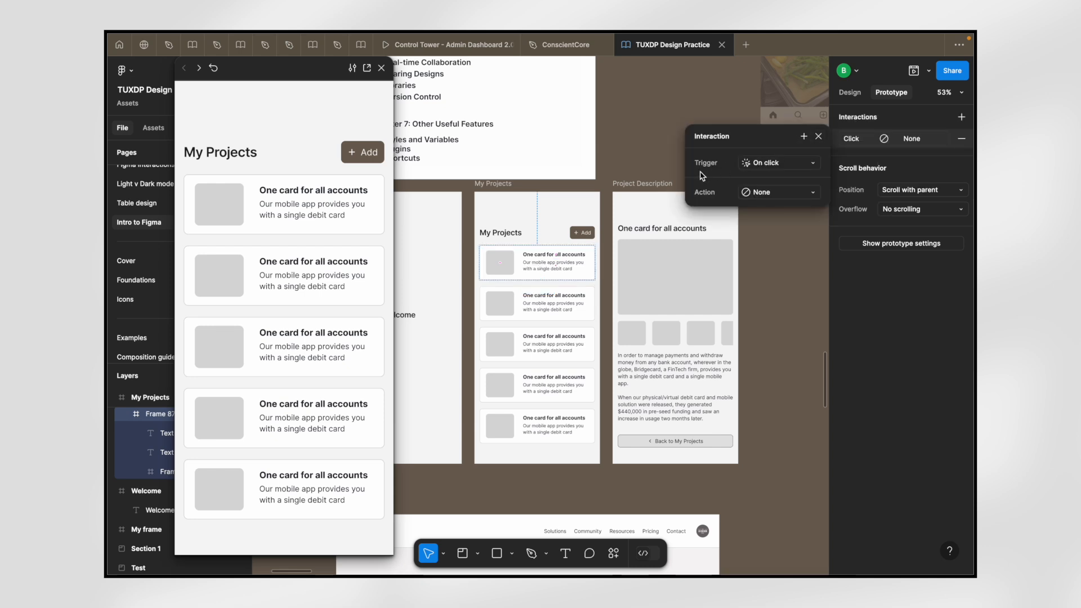
left_click(783, 165)
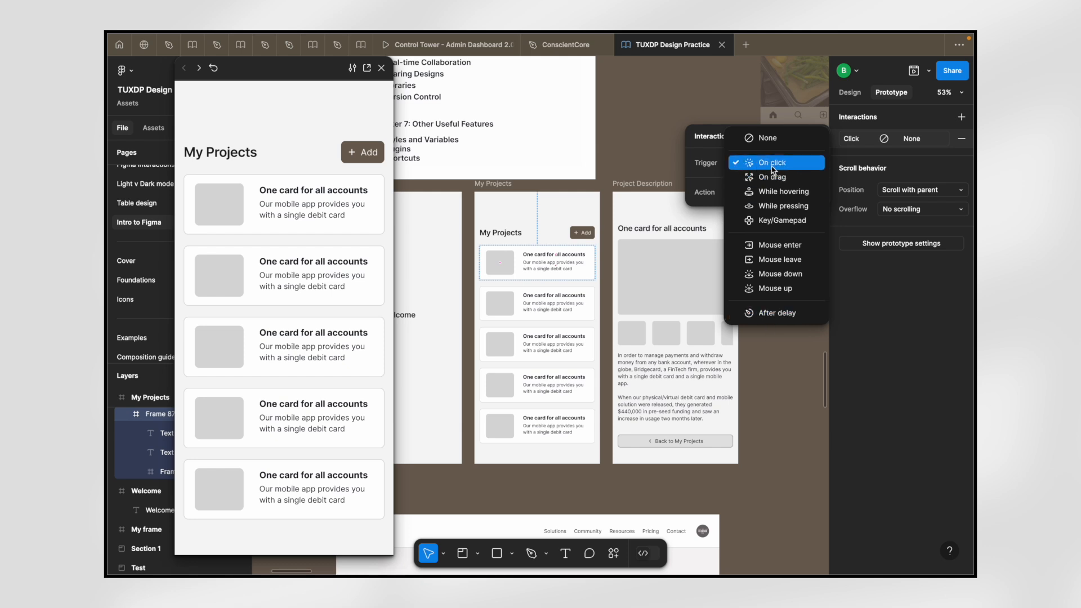
left_click(780, 164)
left_click(765, 199)
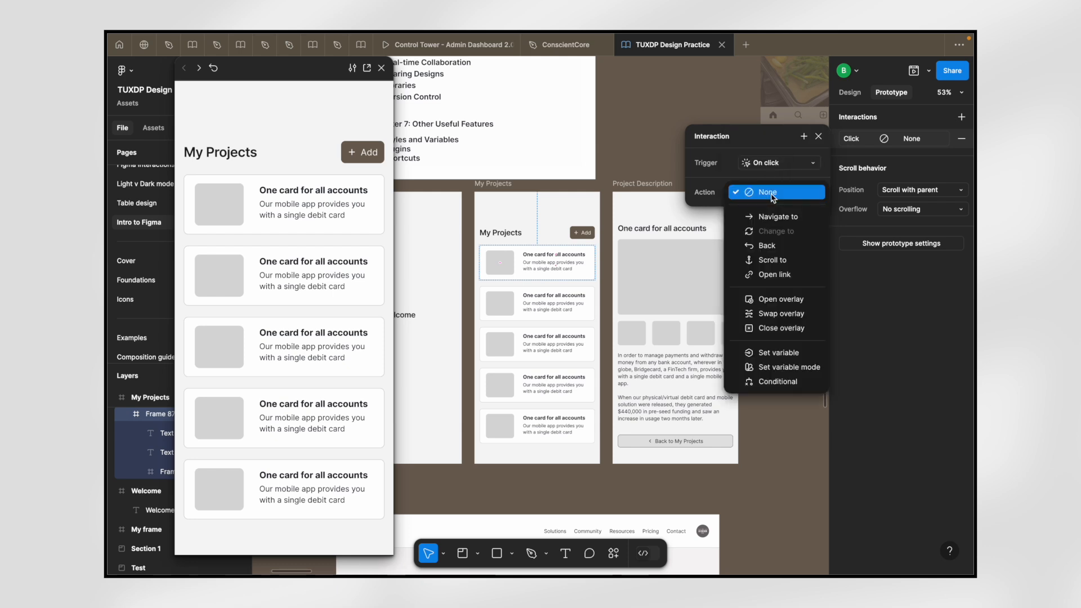
left_click(784, 222)
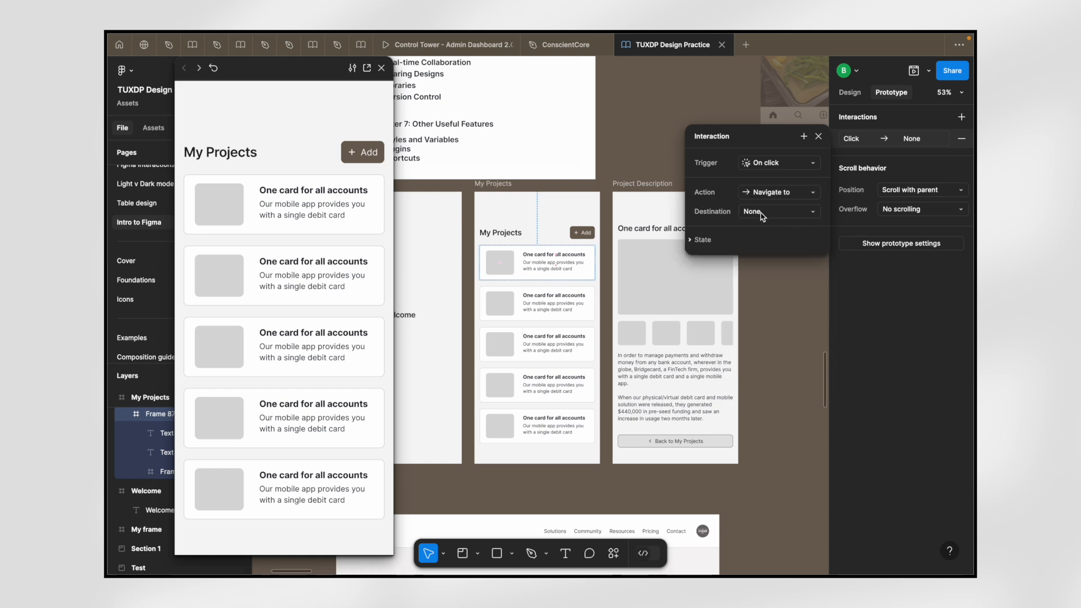
left_click(765, 213)
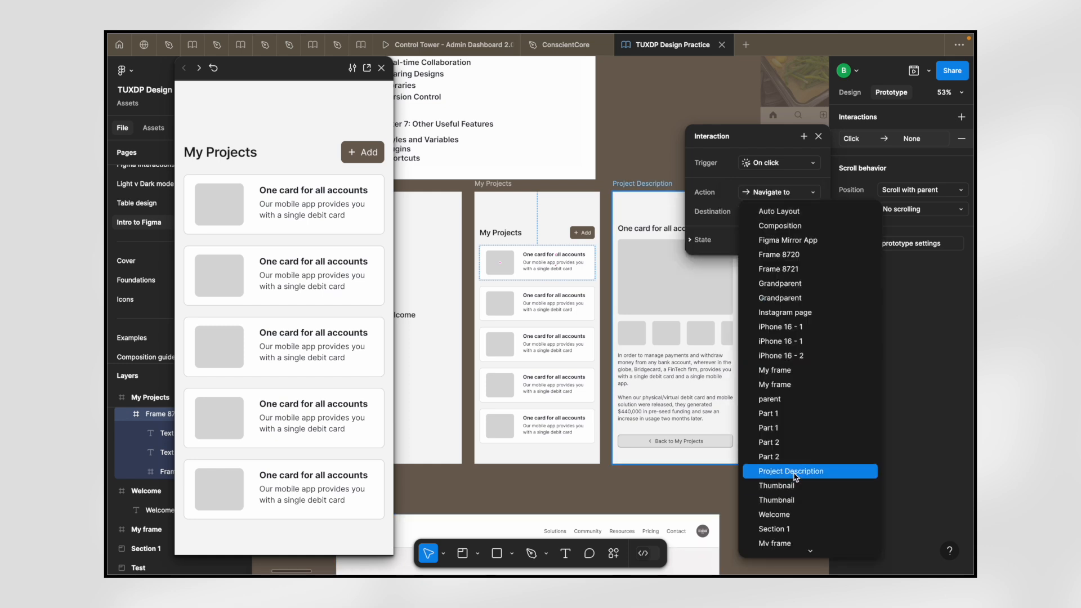
left_click(796, 477)
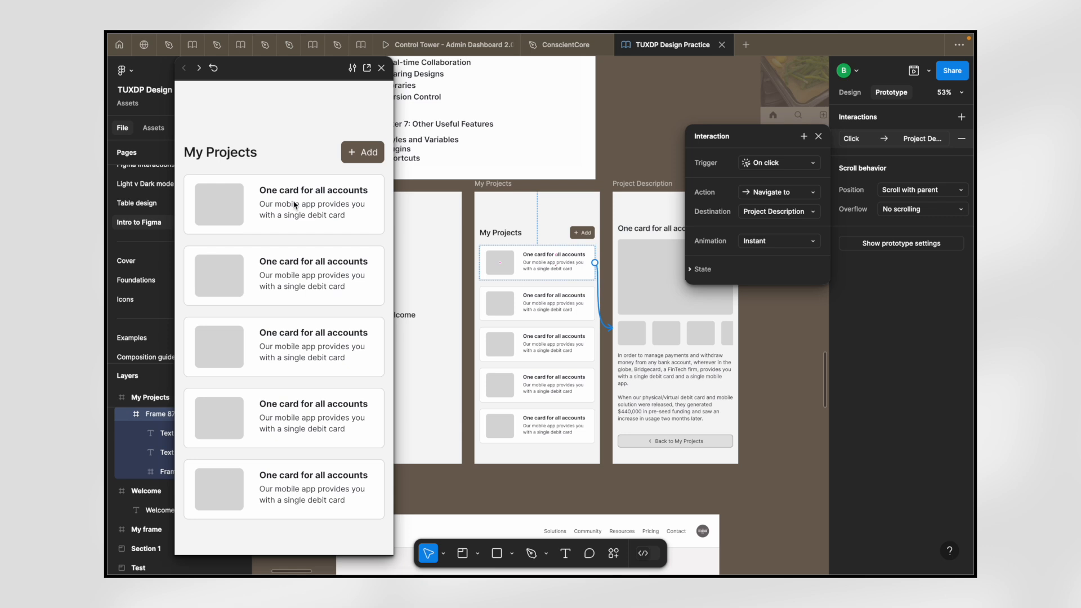
- Reveal the clickable areas of the My Projects screen in the preview and open the first project card
left_click(282, 168)
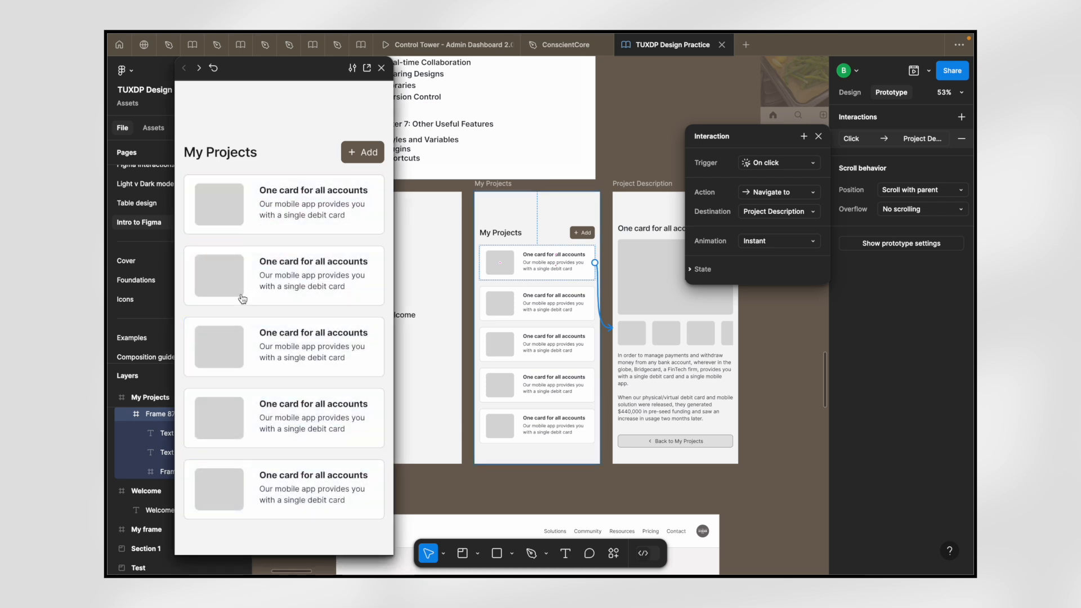
left_click(279, 165)
left_click(279, 165)
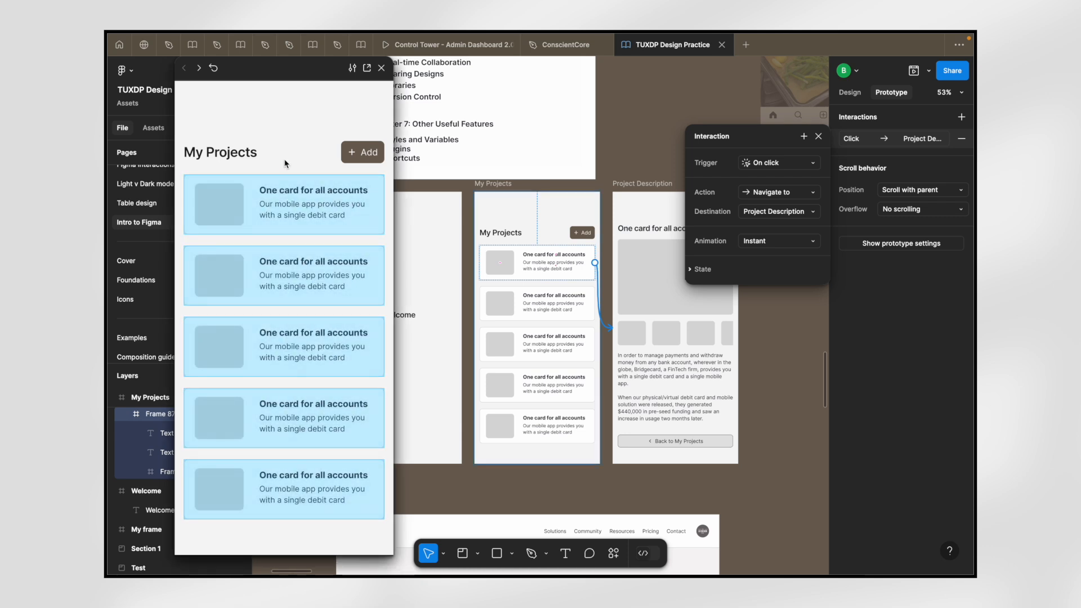
left_click(360, 100)
left_click(287, 131)
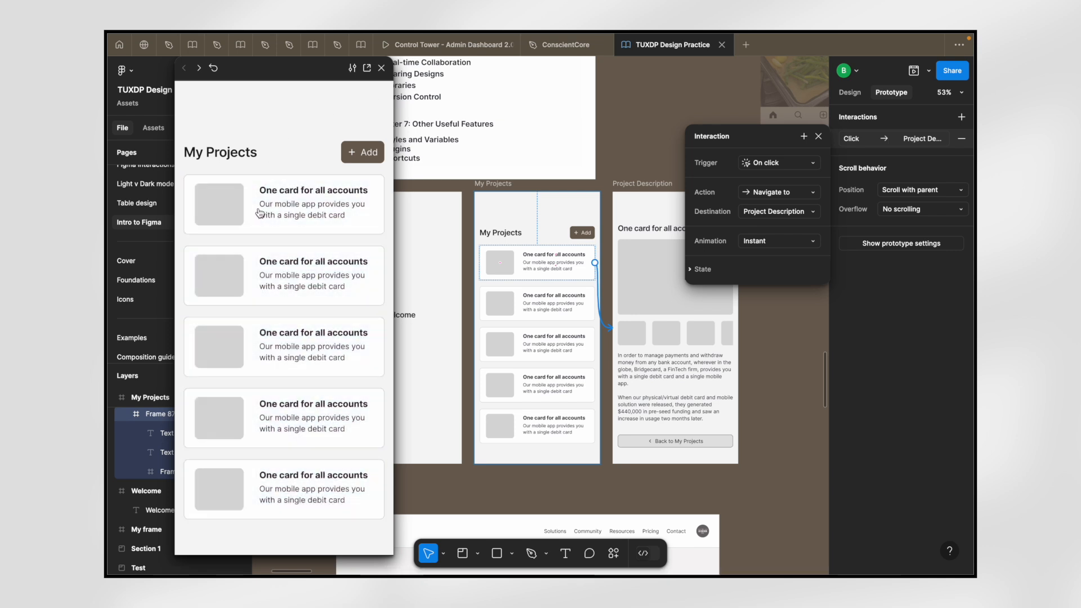
left_click(261, 214)
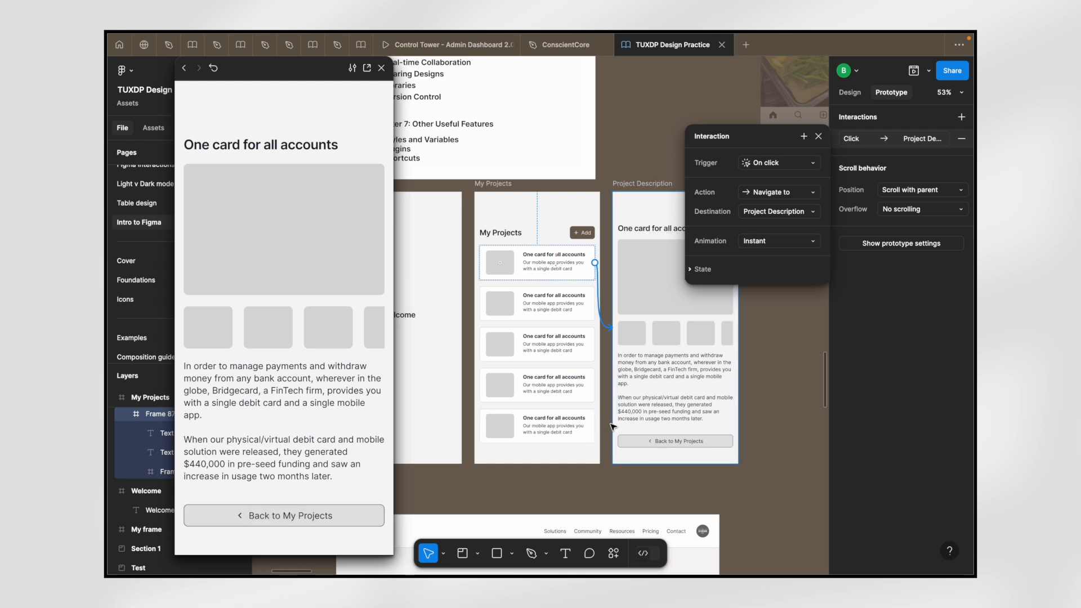
- Open the existing click interaction of the Back to My Projects button on the Project Description screen
scroll(630, 405, "right", 3)
scroll(630, 404, "up", 1)
left_click(611, 434)
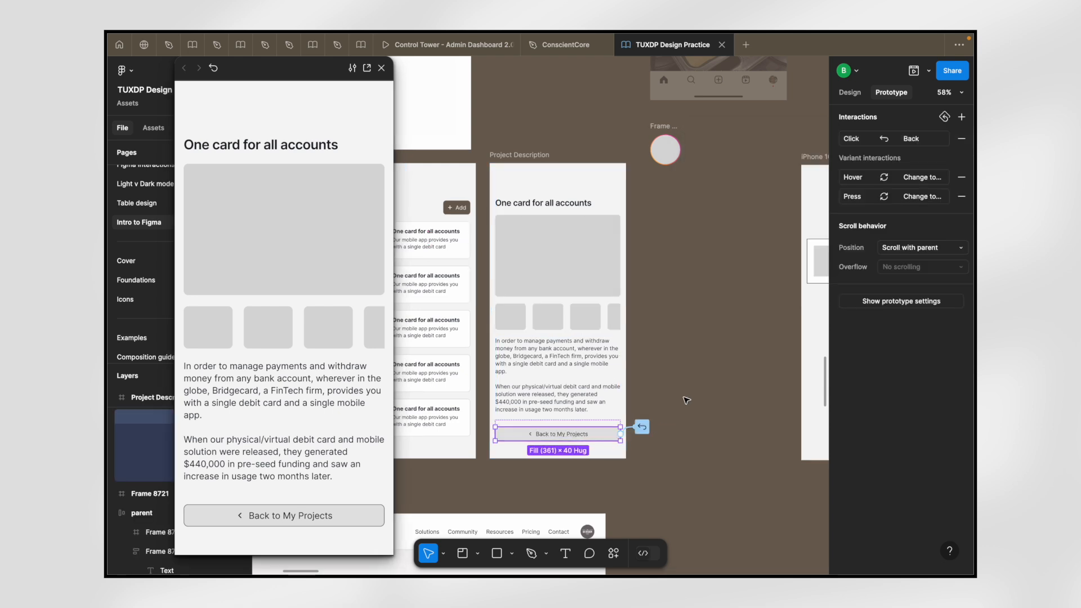
left_click(869, 138)
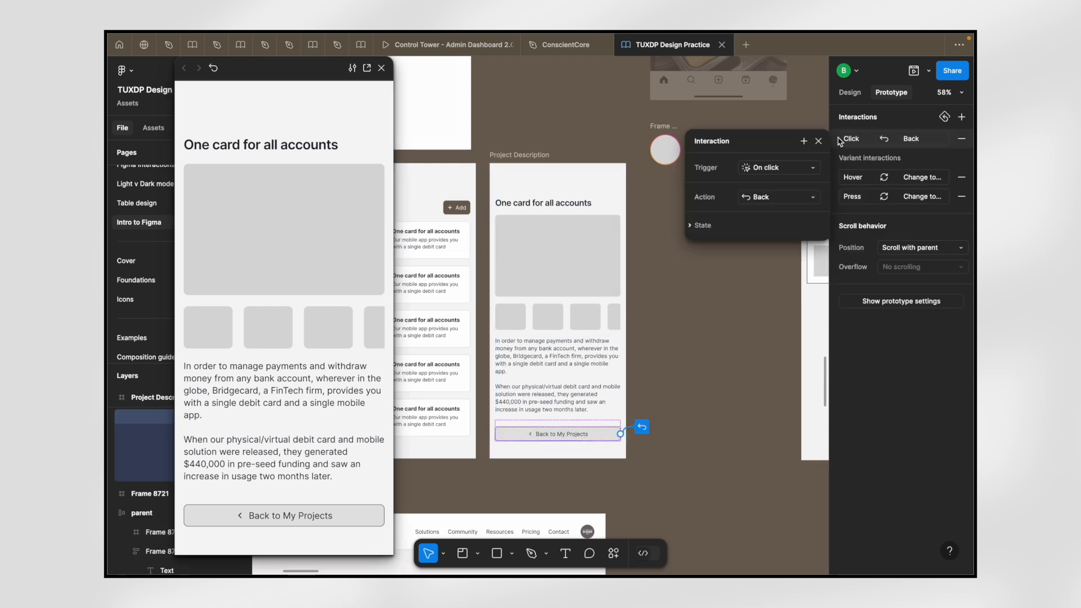
- Review the available trigger and action options for the Back to My Projects button's click interaction
left_click(794, 169)
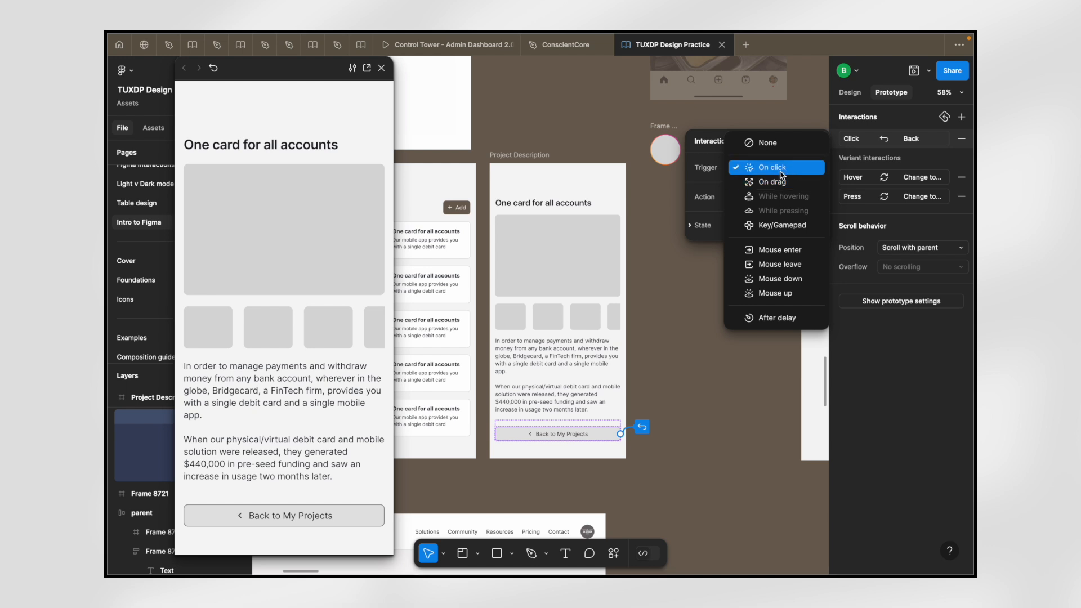
left_click(790, 169)
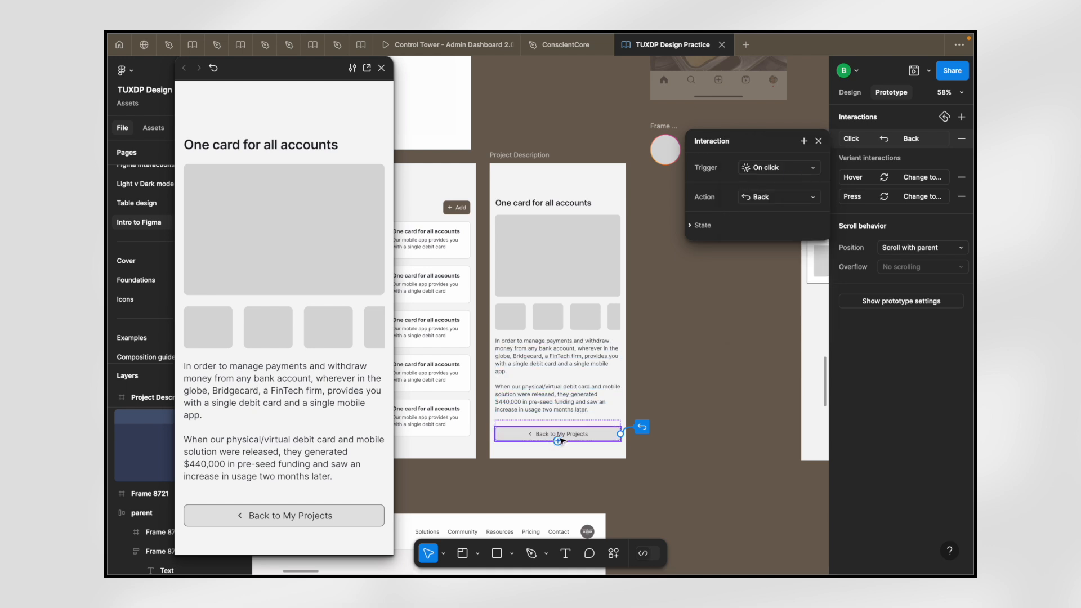
left_click(769, 199)
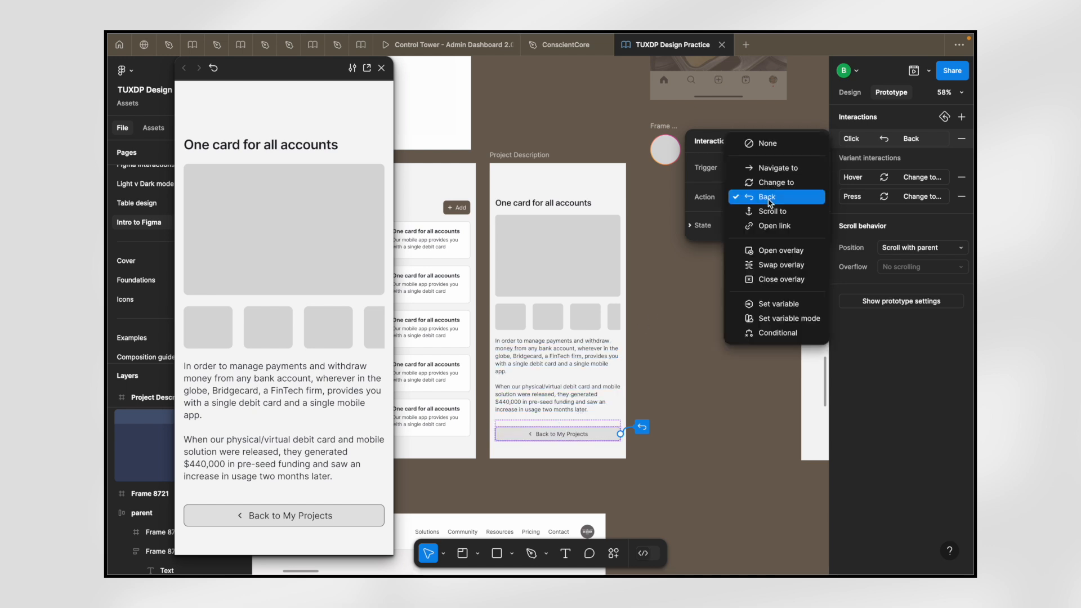
left_click(769, 201)
left_click(767, 201)
left_click(782, 200)
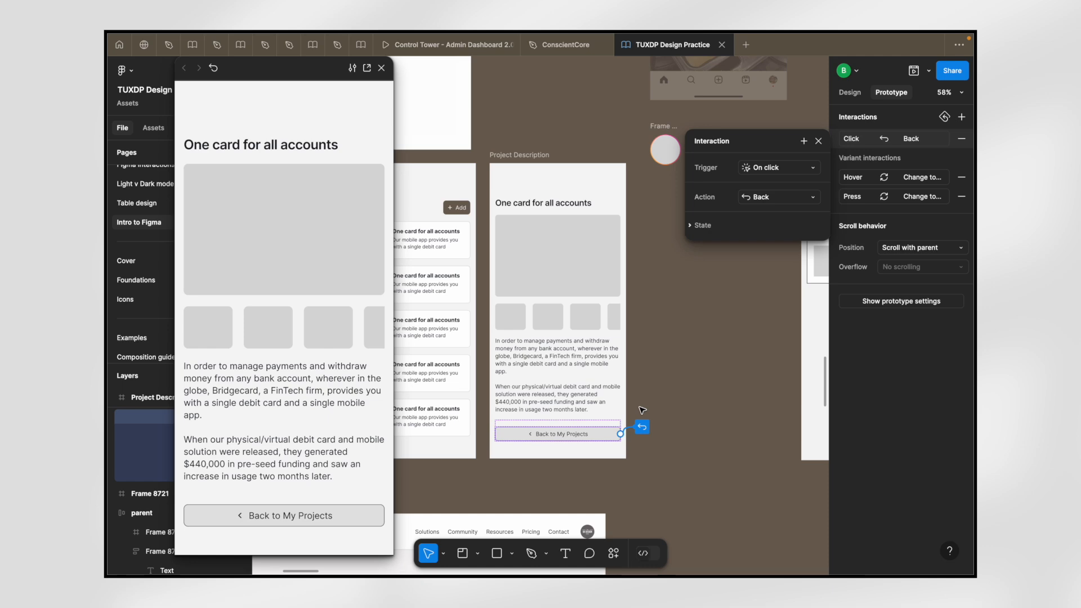
- Close the prototype preview window covering the canvas
scroll(643, 410, "down", 5)
scroll(642, 410, "up", 6)
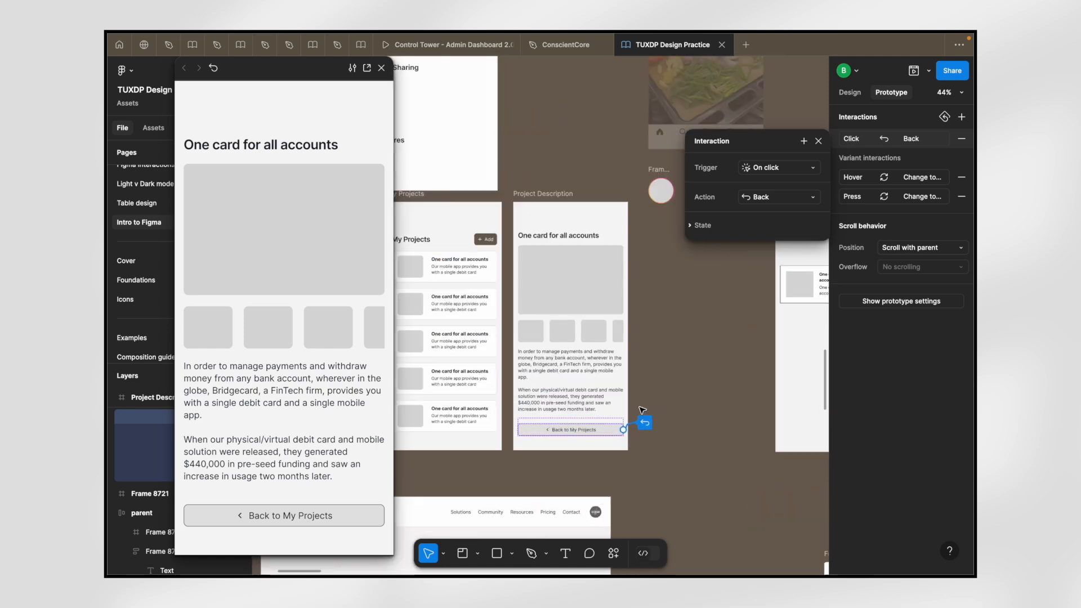
scroll(643, 410, "up", 2)
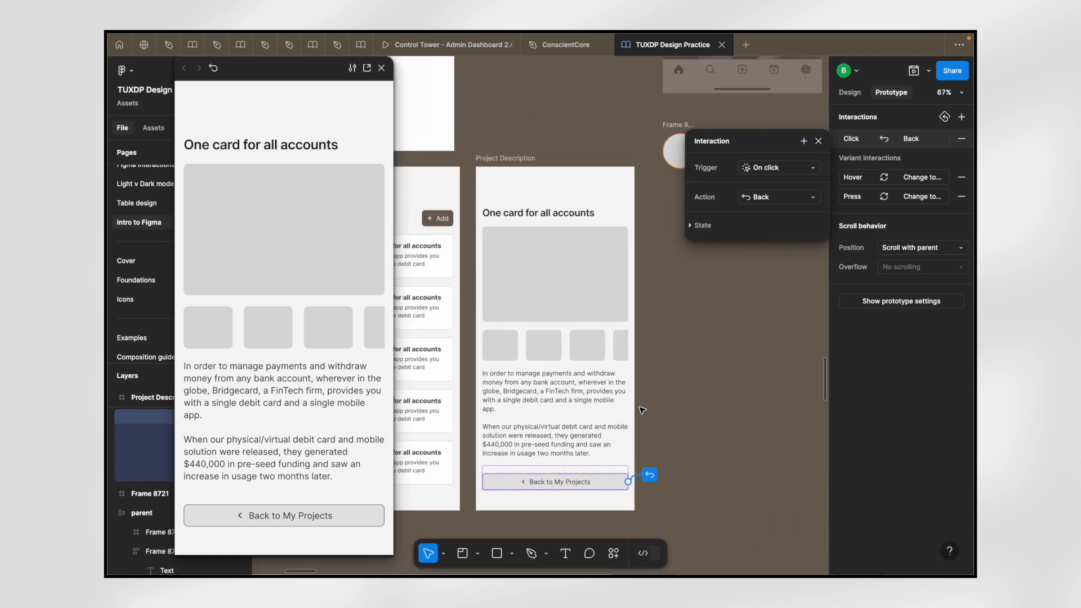
left_click(383, 68)
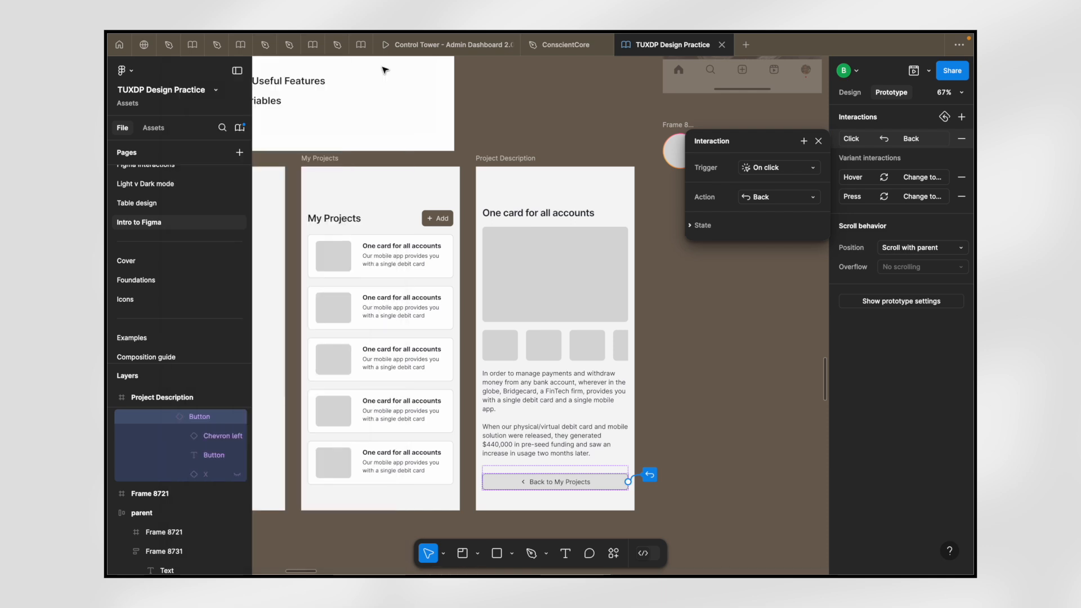
- Inspect the prototype connections of the Welcome, My Projects and Project Description frames one after another
scroll(608, 338, "left", 4)
scroll(608, 337, "down", 2)
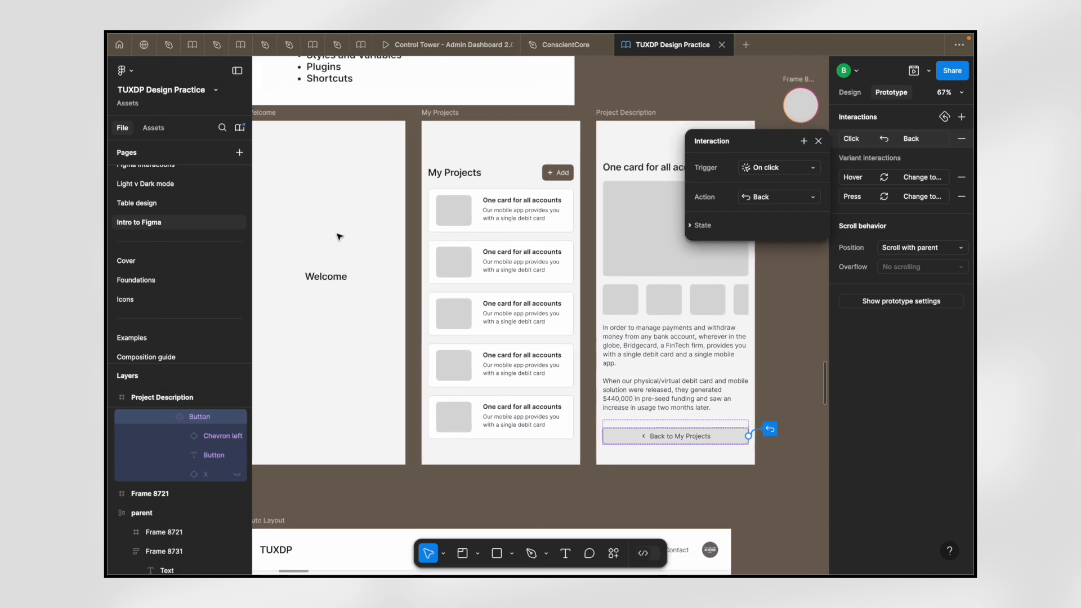
scroll(339, 236, "down", 3)
scroll(339, 237, "up", 4)
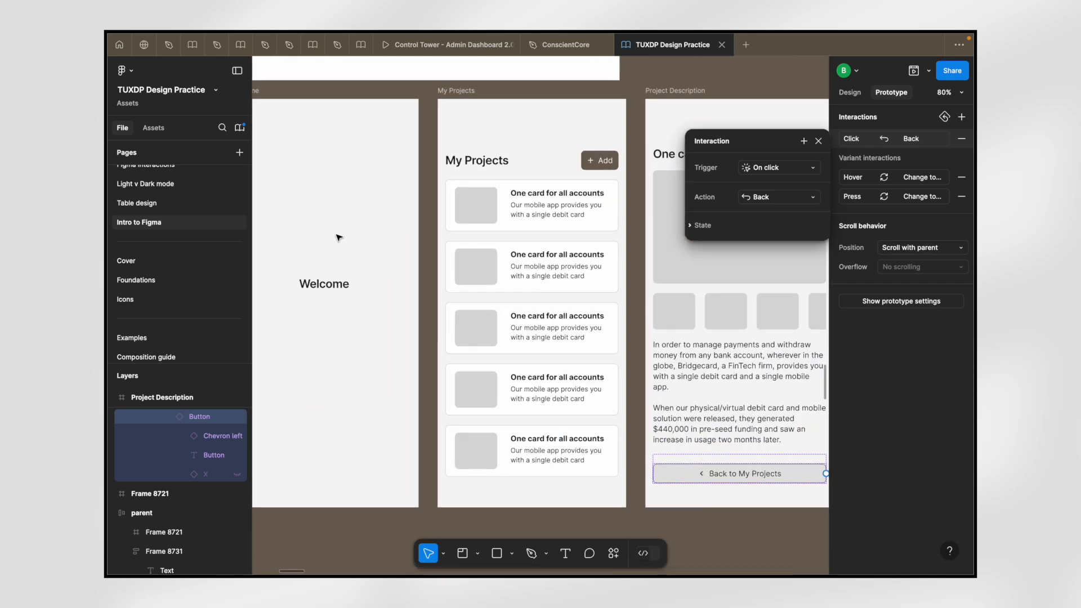
scroll(338, 235, "up", 1)
scroll(338, 235, "left", 1)
left_click(290, 130)
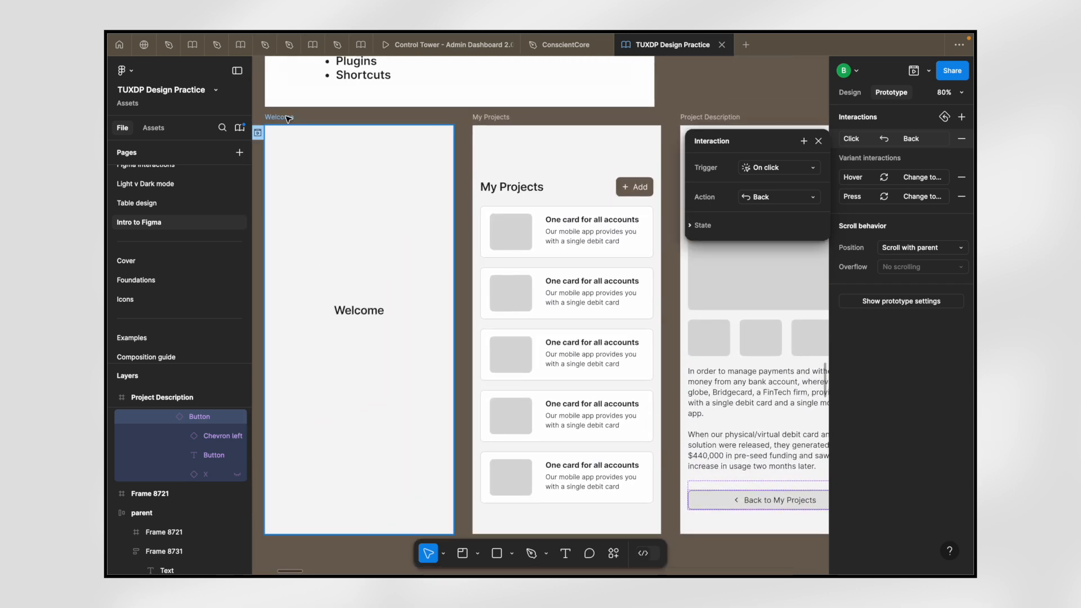
left_click(501, 127)
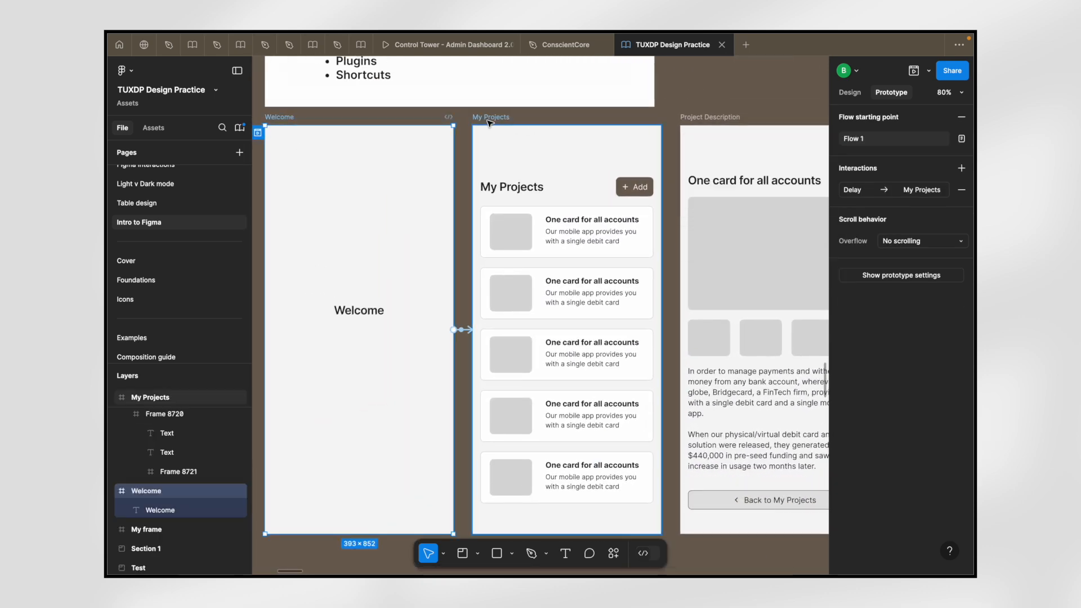
left_click(715, 125)
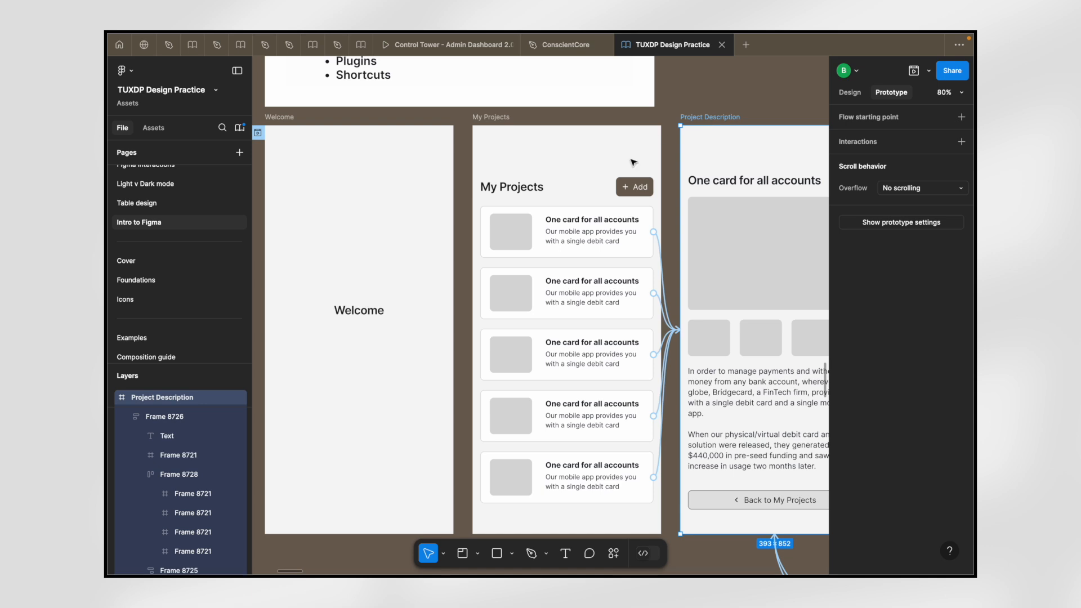
- Inspect the interactions of the first two project cards in the My Projects frame
left_click(551, 303)
scroll(548, 307, "down", 3)
scroll(565, 257, "up", 2)
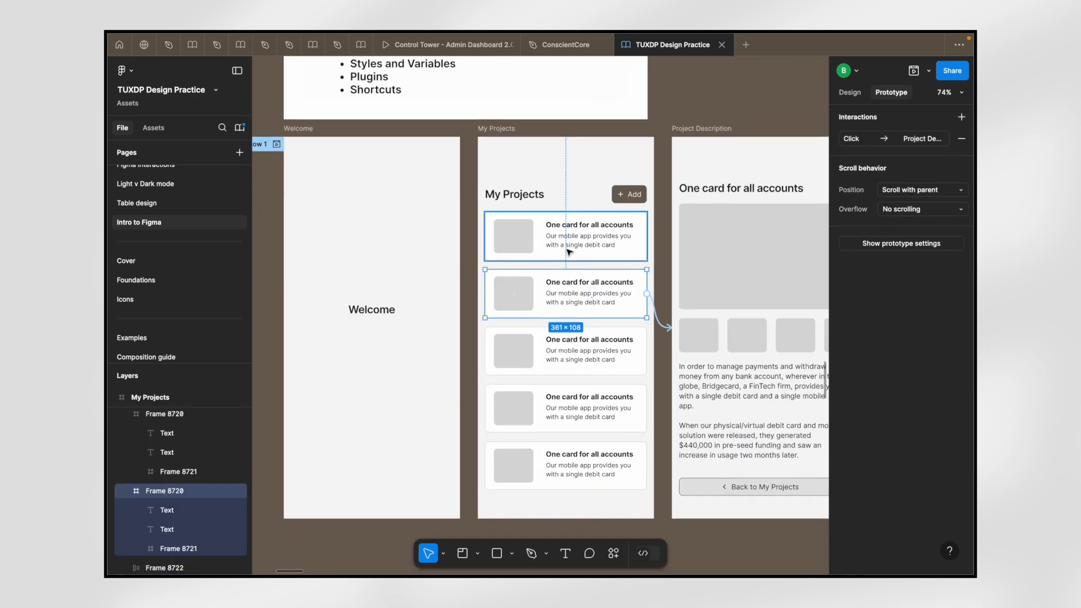
left_click(569, 251)
left_click(538, 293)
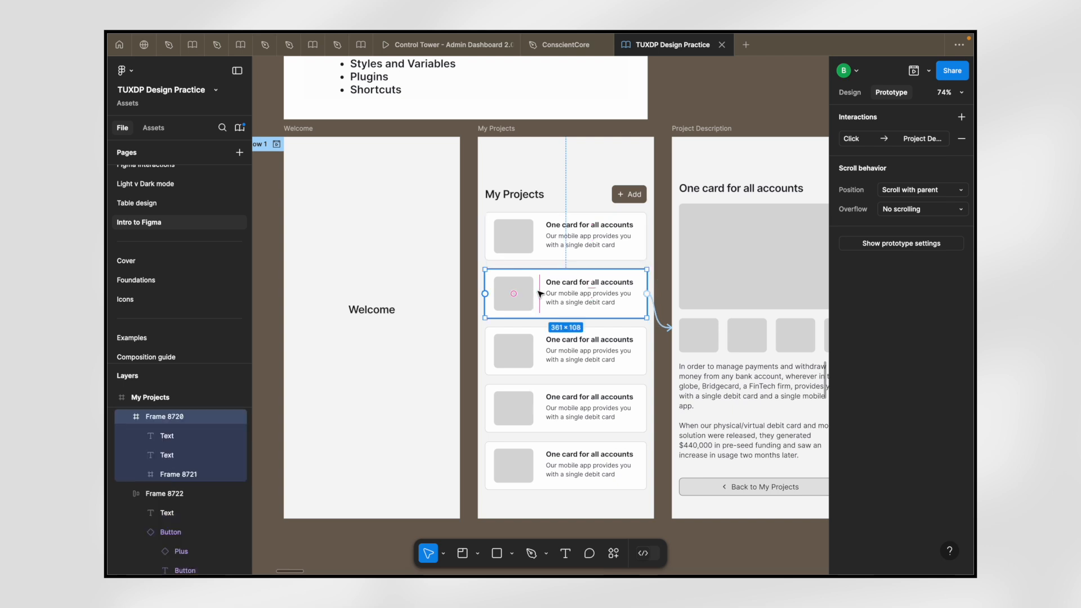
left_click(553, 237)
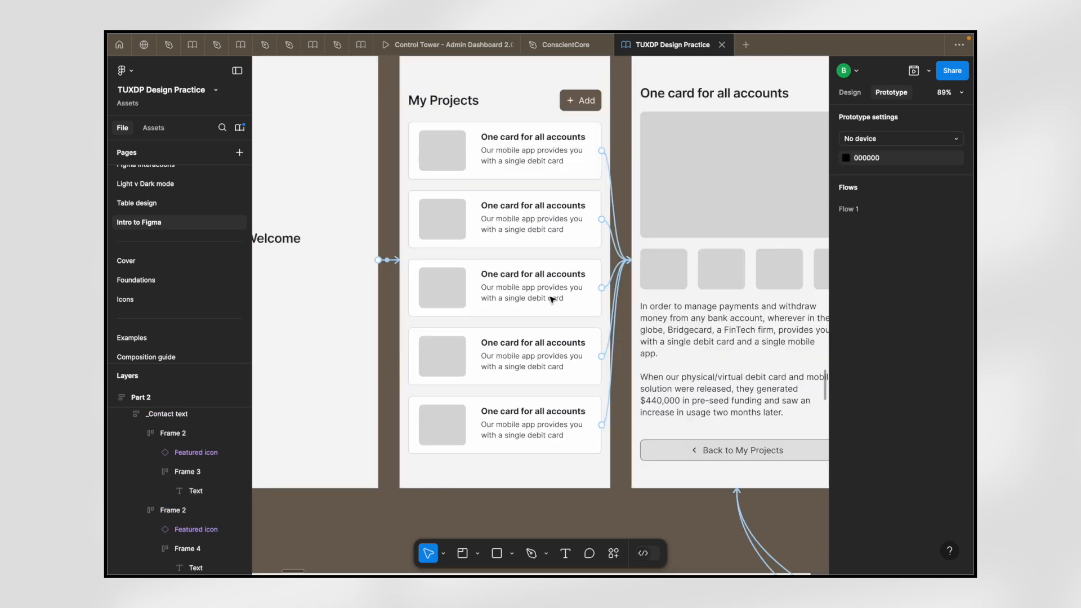
- Mark Basic Prototyping in the Chapter 5 list as done with the green check mark emoji copied from Frames and Components
scroll(546, 204, "down", 3)
scroll(547, 204, "up", 1)
scroll(547, 204, "up", 10)
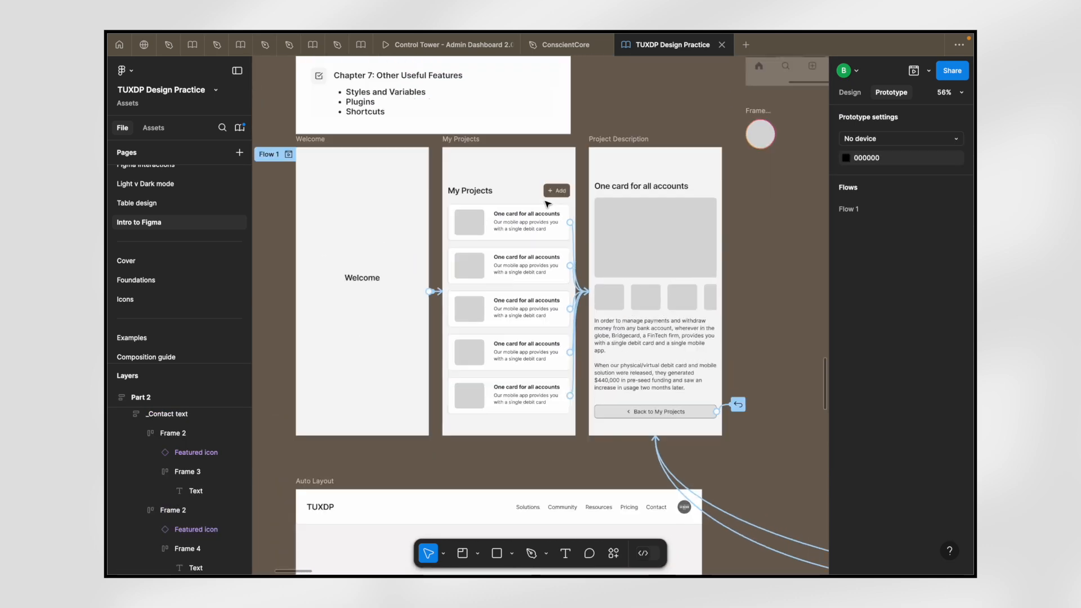
scroll(406, 275, "up", 5)
double_click(366, 262)
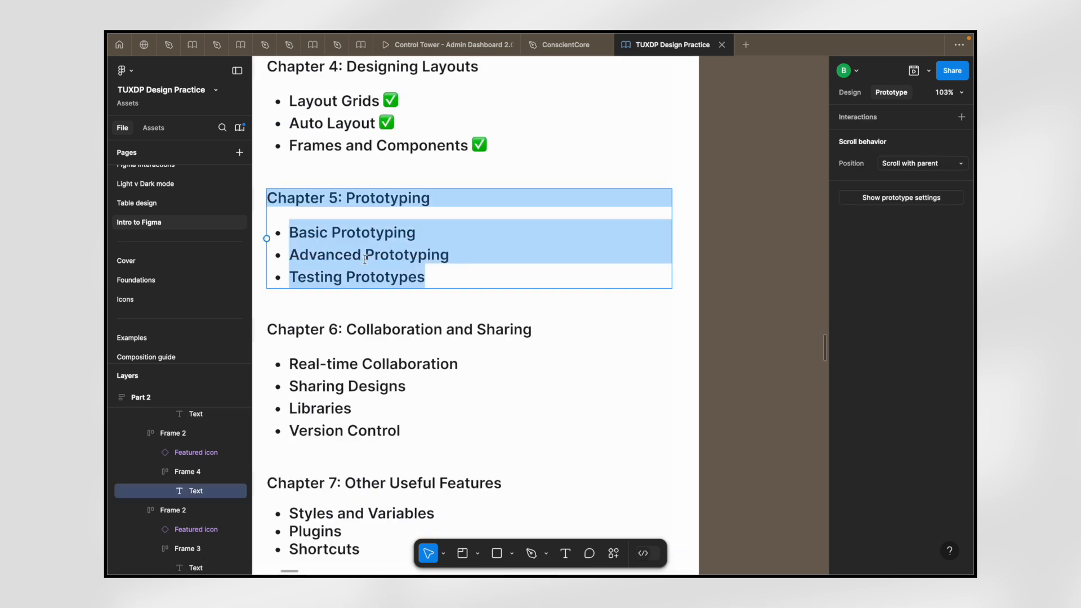
left_click_drag(495, 146, 468, 144)
key("ctrl+c")
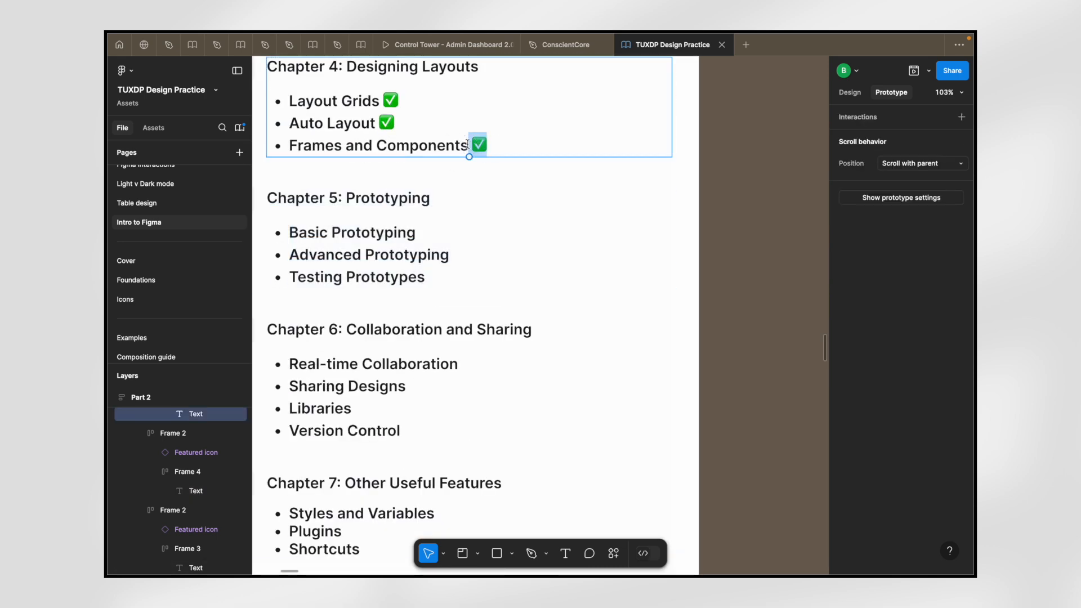
left_click(442, 233)
key("ctrl+v")
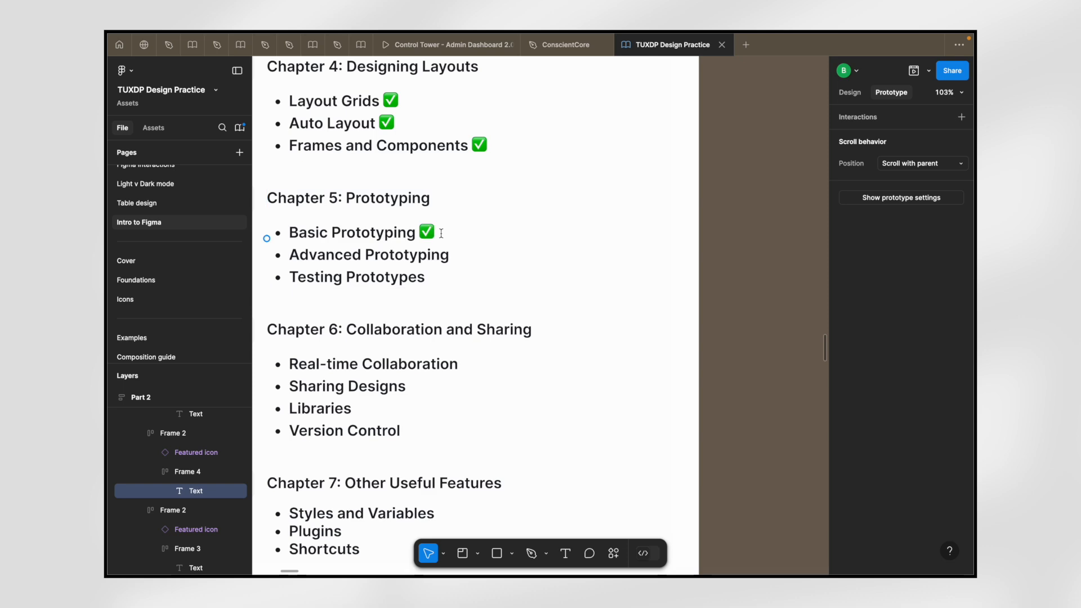
left_click(483, 252)
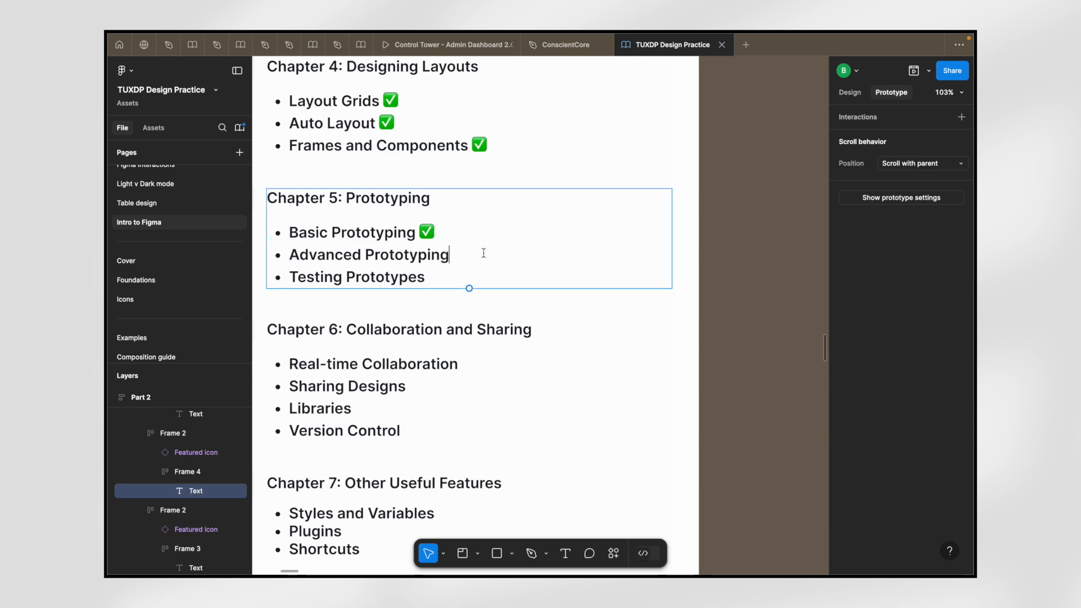
scroll(483, 253, "down", 5)
key("Escape")
- Open the click interaction settings of the first project card in the My Projects frame
scroll(586, 328, "down", 5)
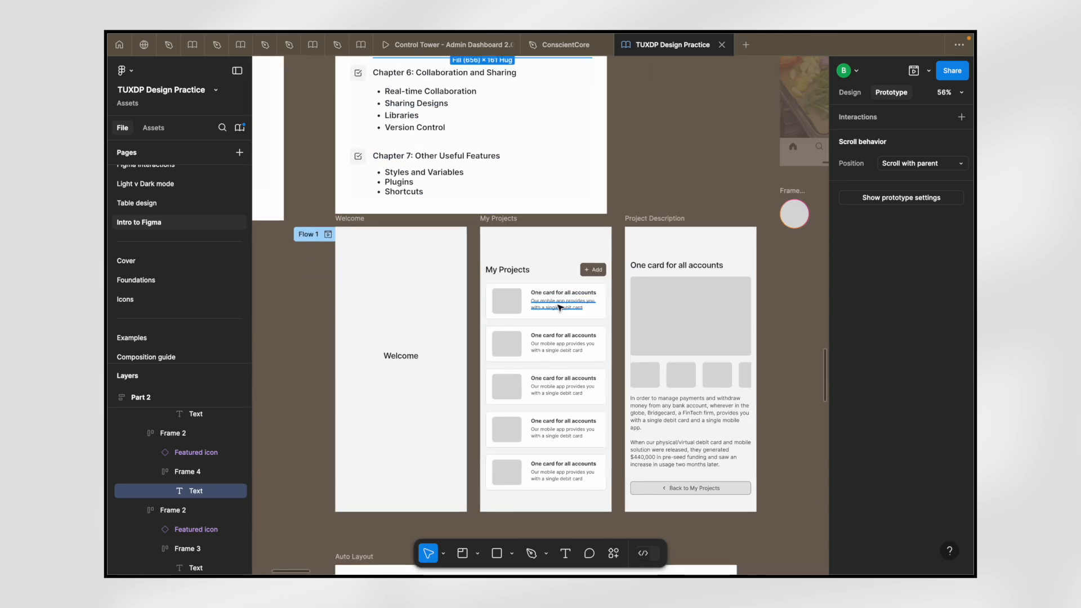
left_click(560, 307)
scroll(559, 307, "up", 3)
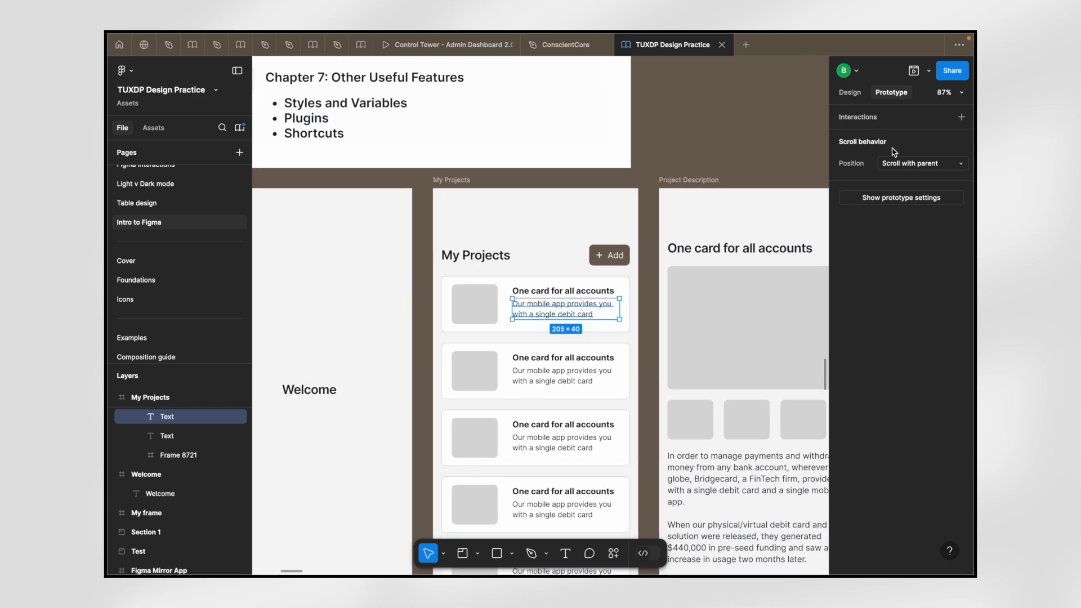
scroll(638, 119, "up", 2)
scroll(638, 119, "down", 3)
scroll(525, 239, "up", 1)
scroll(563, 315, "up", 4)
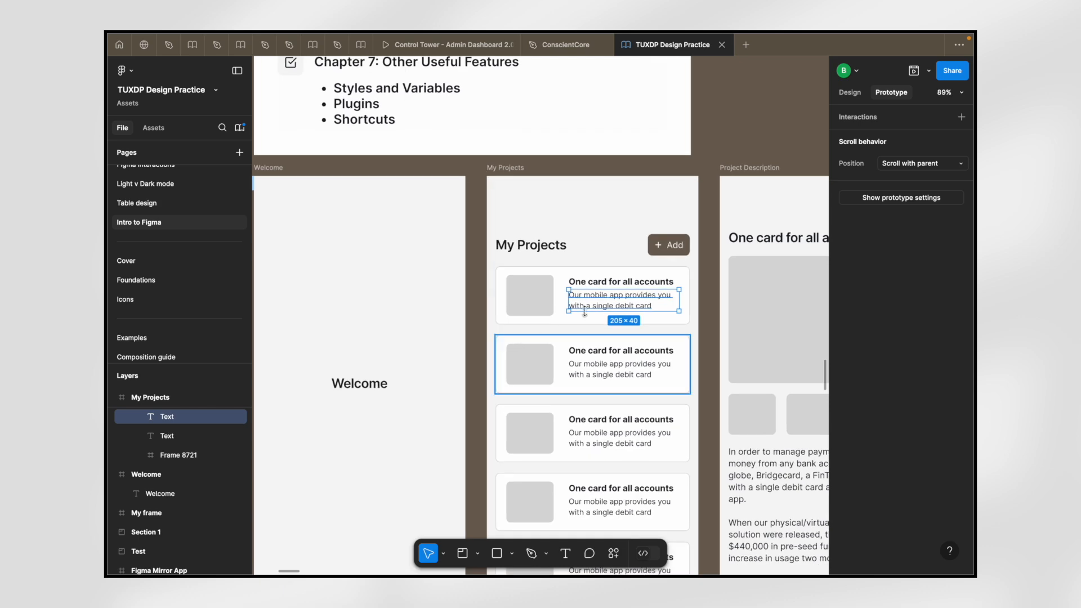
left_click(525, 260)
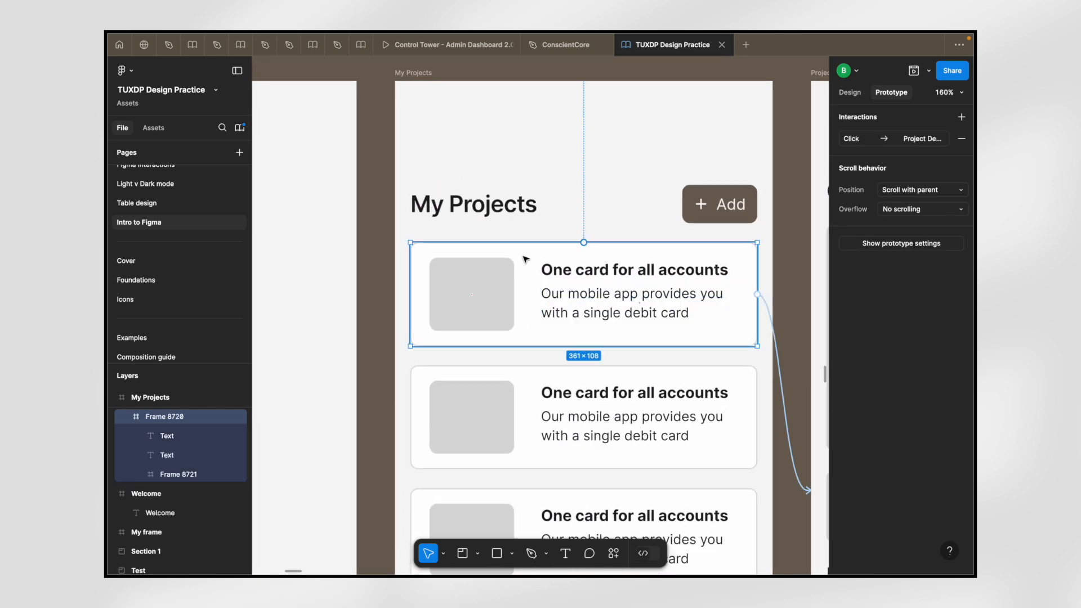
left_click(875, 146)
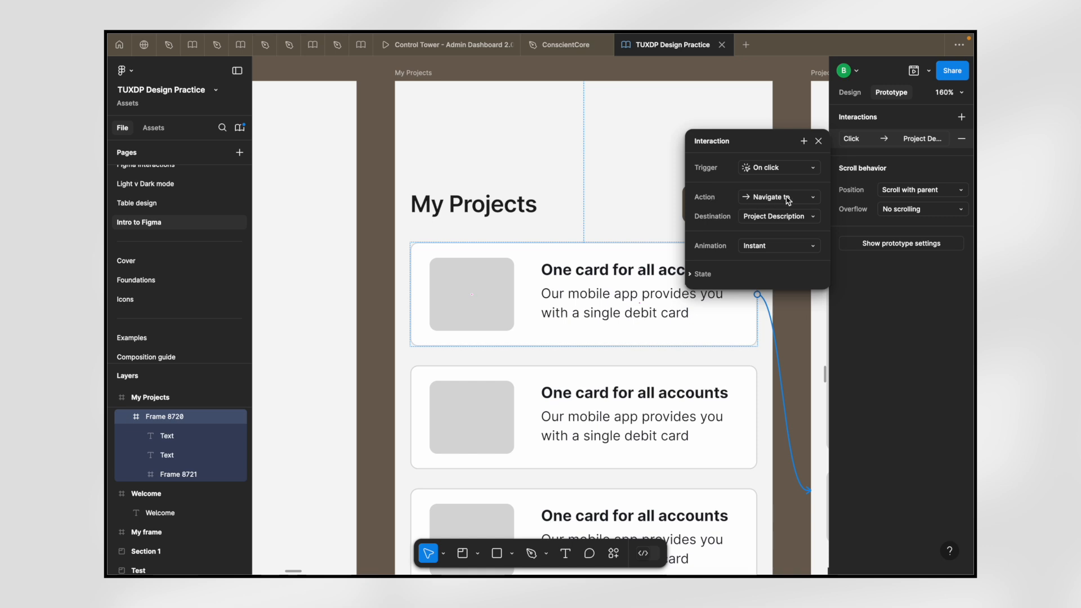
- Add an Open overlay action to the first project card's click interaction
left_click(805, 142)
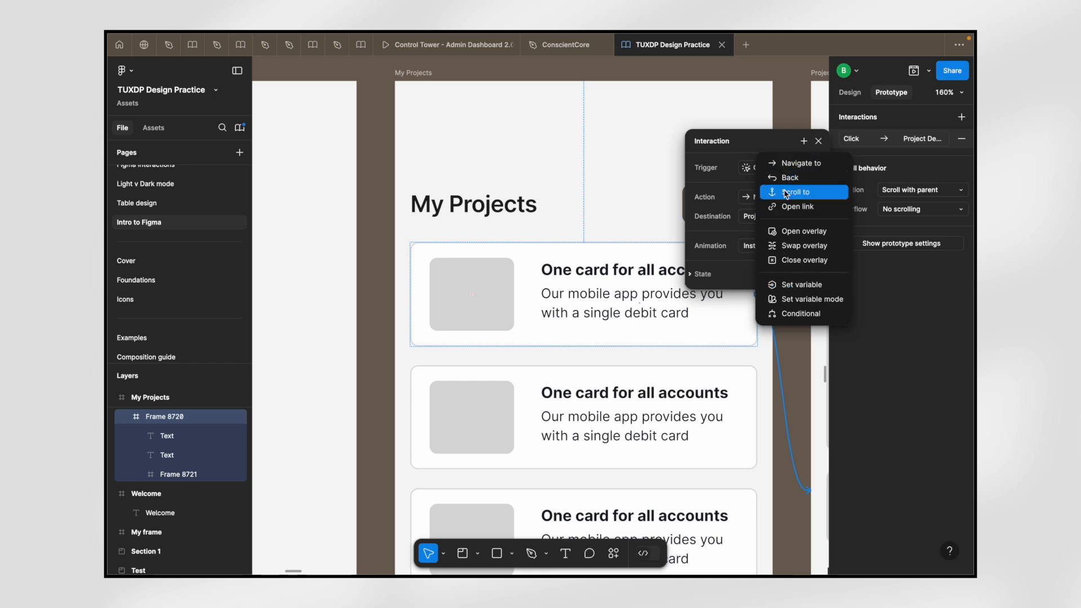
scroll(576, 269, "down", 5, "ctrl")
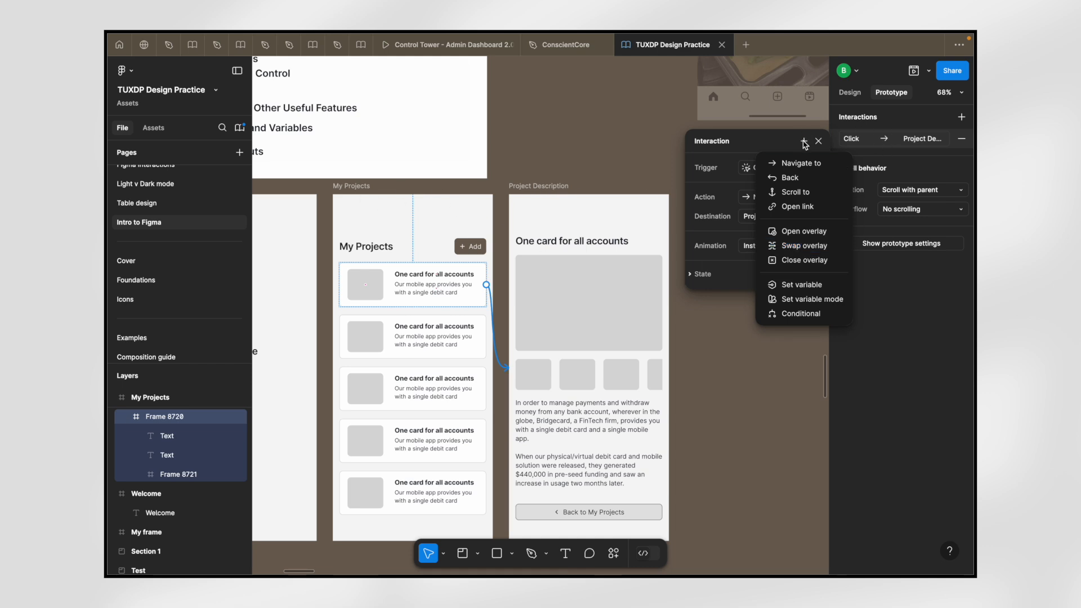
left_click(761, 142)
left_click(804, 143)
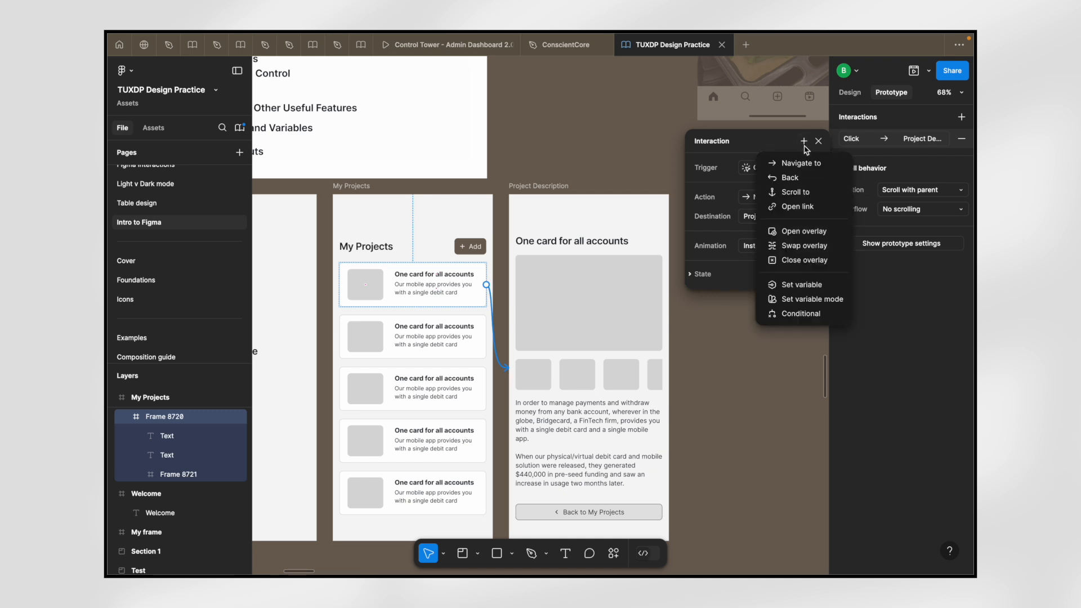
left_click(801, 232)
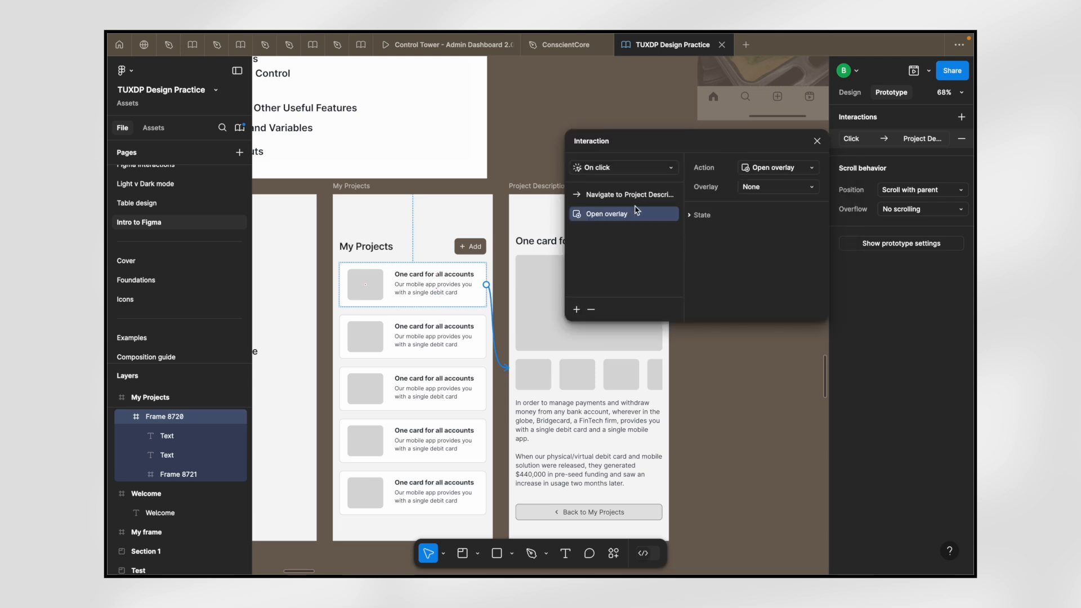
- Set the overlay to the parent frame, and enable Close when clicking outside and Background
left_click(756, 188)
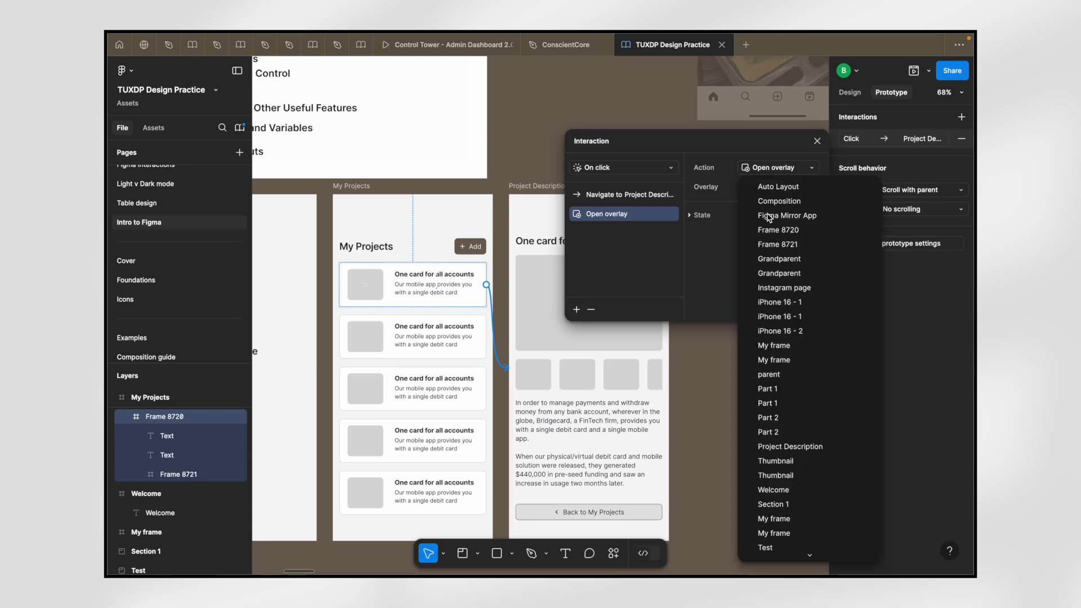
scroll(609, 414, "down", 10)
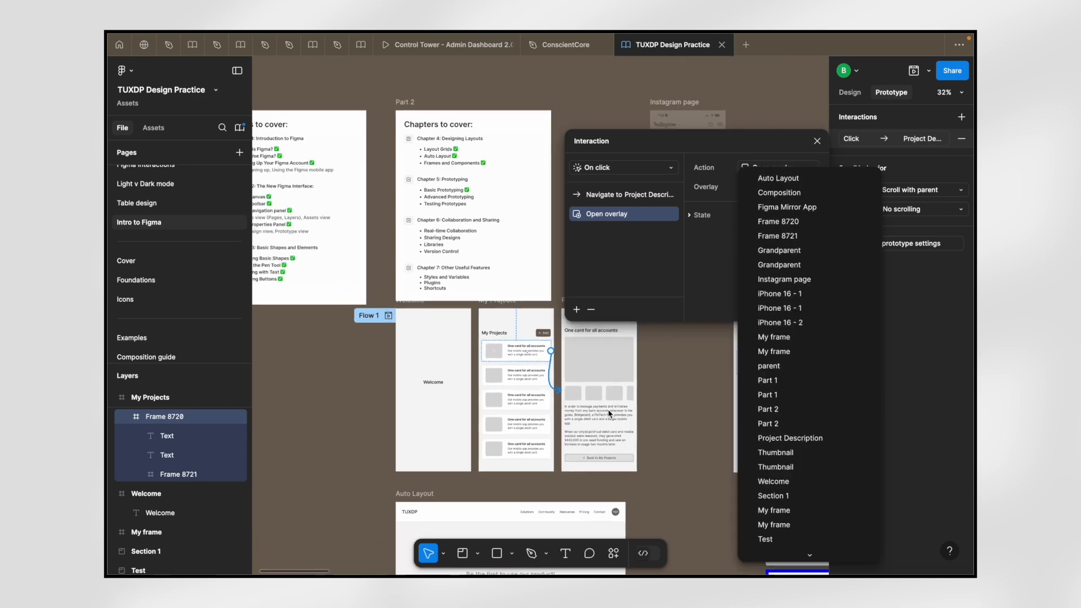
scroll(609, 414, "right", 5)
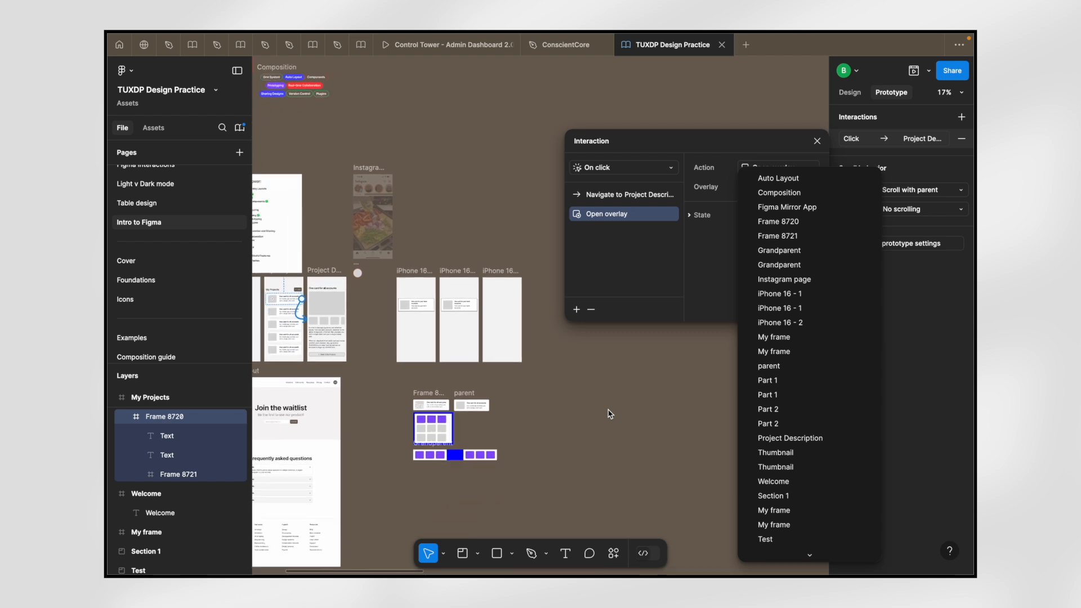
scroll(527, 350, "up", 5)
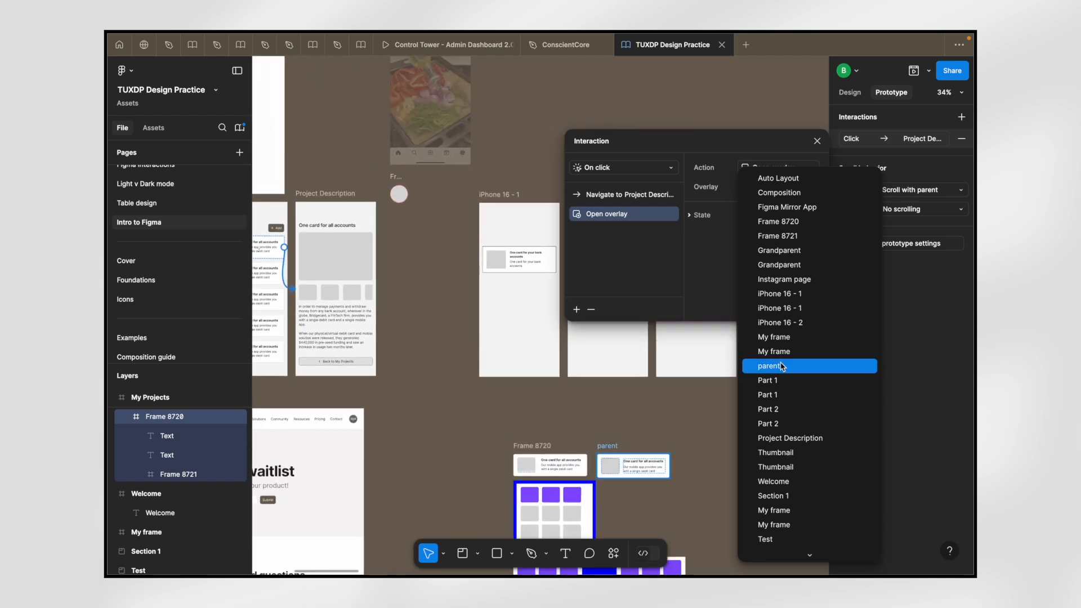
left_click(781, 366)
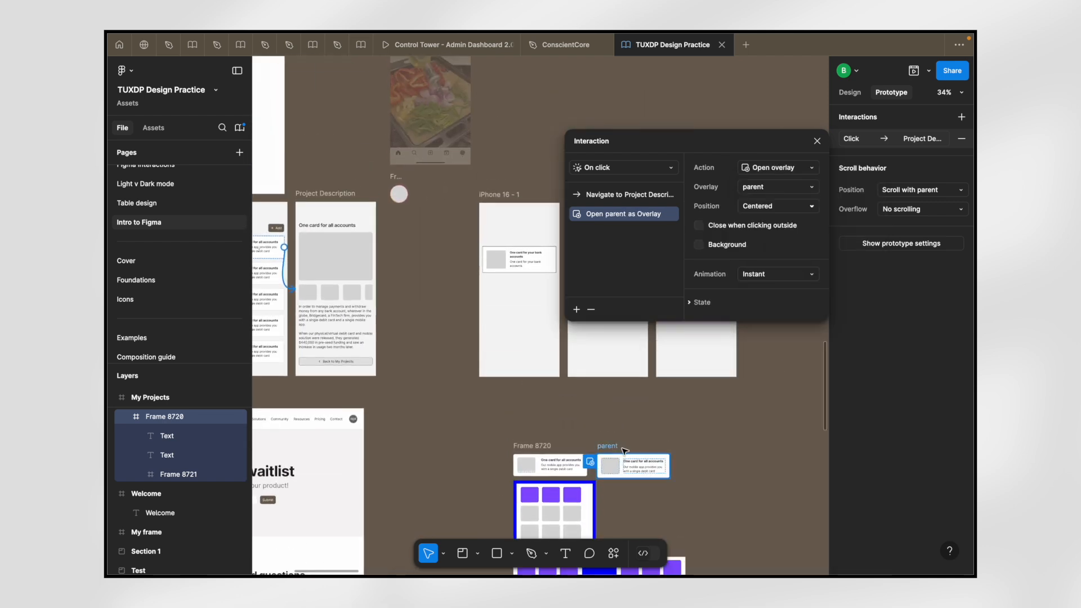
left_click(715, 246)
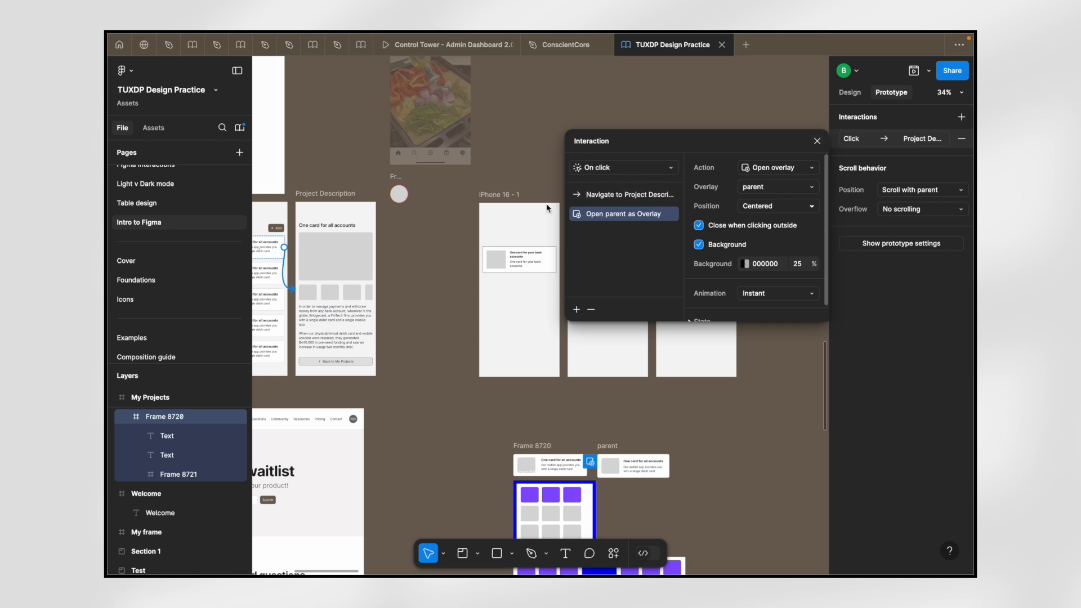
- Close the interaction settings and preview Flow 1 from the Welcome frame
scroll(456, 240, "down", 3)
scroll(344, 242, "up", 4)
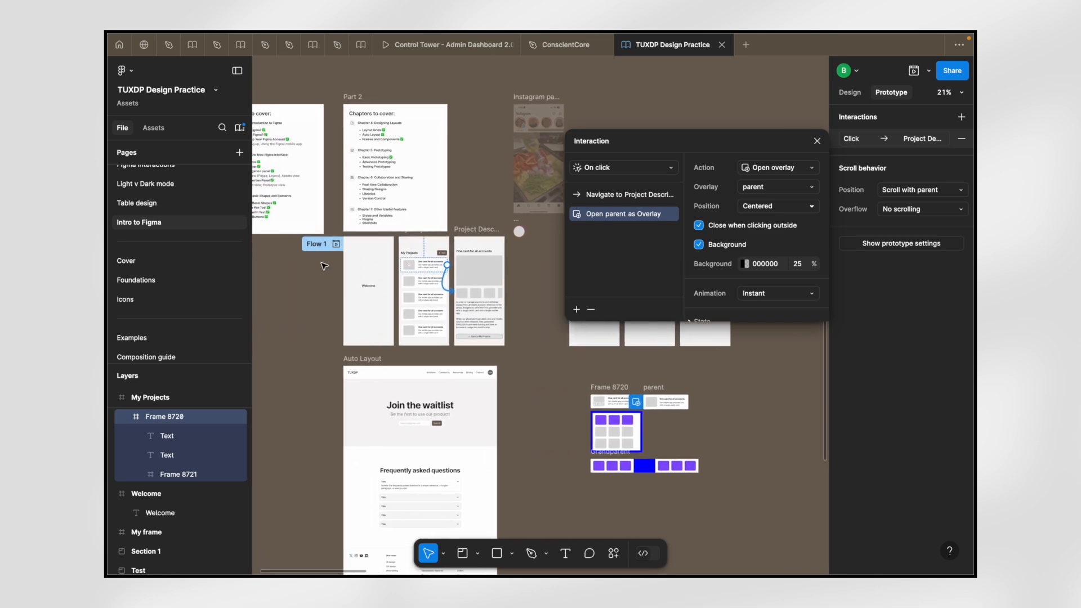
left_click(381, 201)
left_click(364, 209)
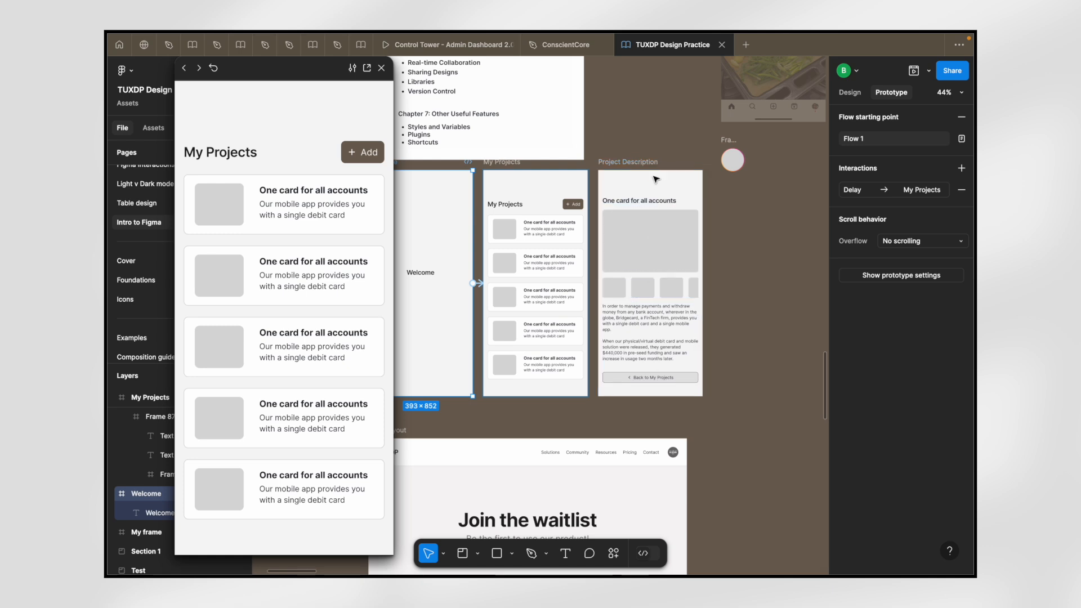
- Test the first project card in the preview to check its navigation and the parent overlay
scroll(645, 189, "down", 4)
scroll(645, 189, "right", 3)
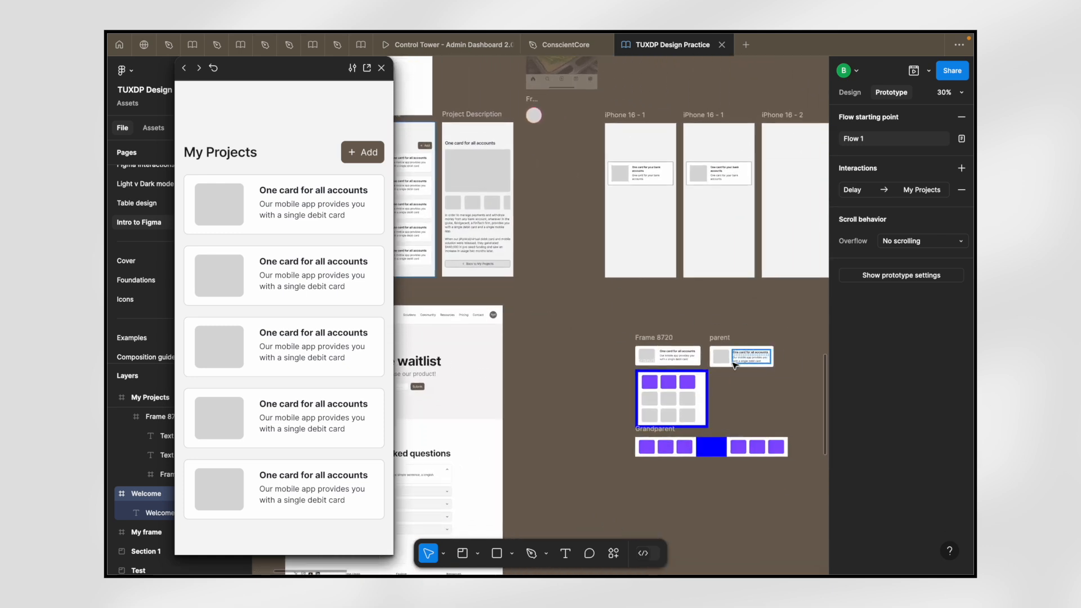
scroll(736, 360, "up", 5)
scroll(736, 363, "right", 3)
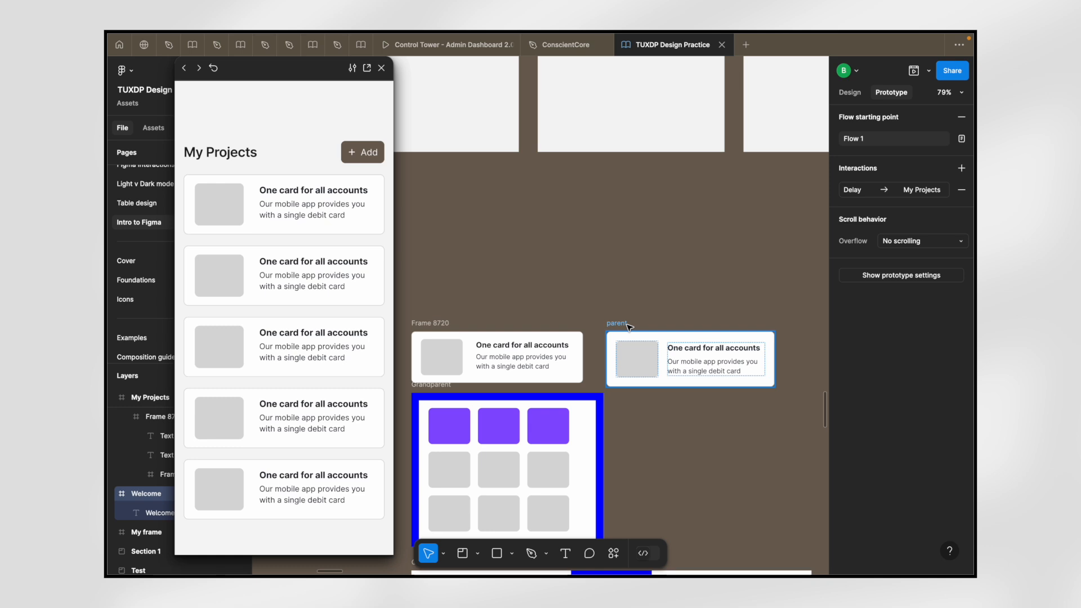
scroll(604, 330, "down", 5)
scroll(625, 326, "left", 4)
scroll(625, 326, "up", 2)
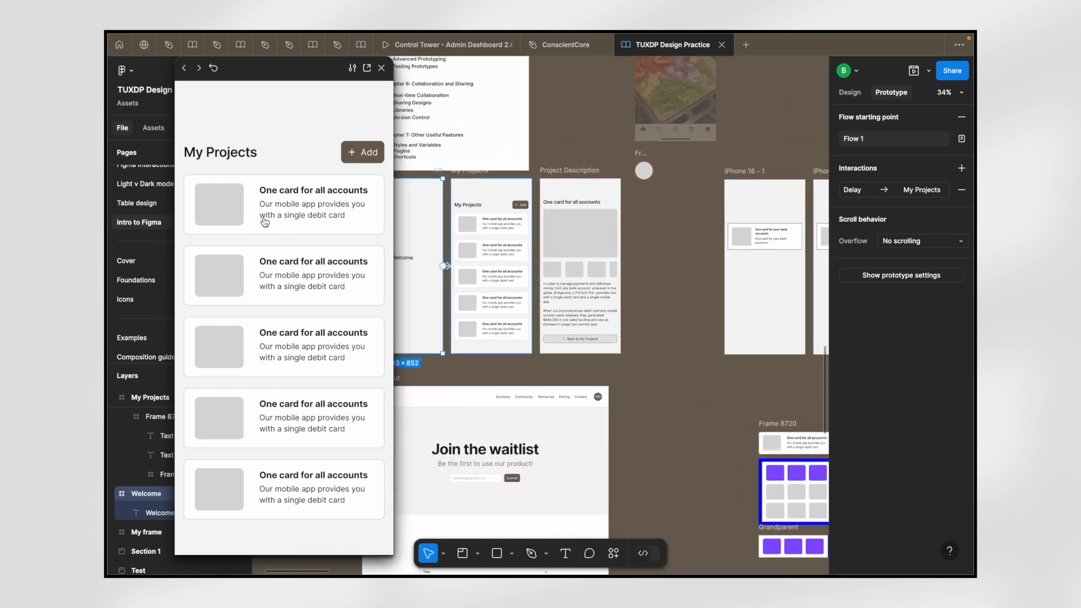
left_click(264, 222)
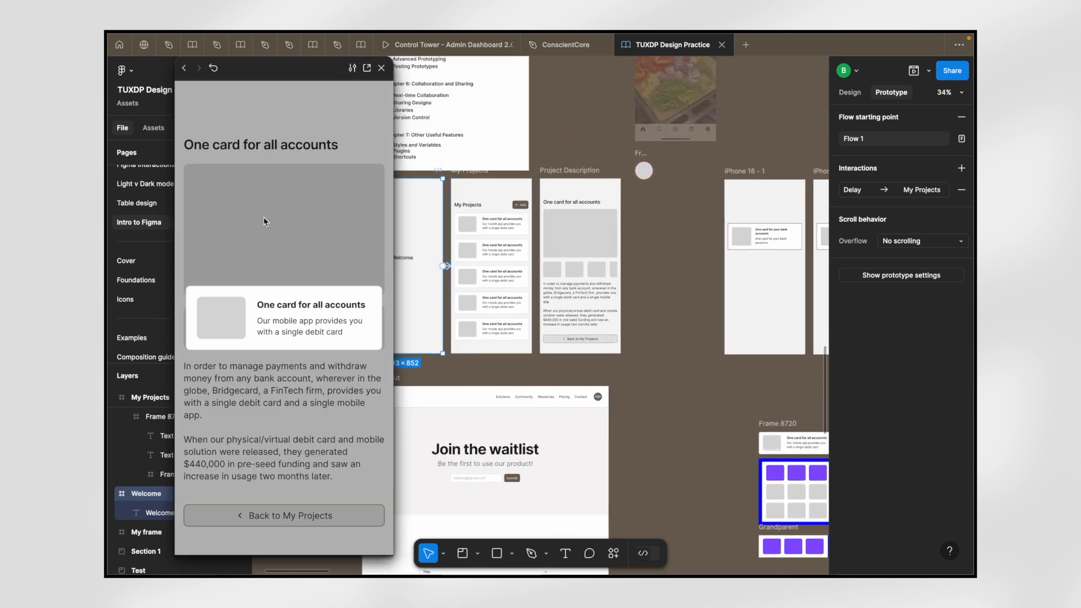
scroll(566, 221, "up", 3)
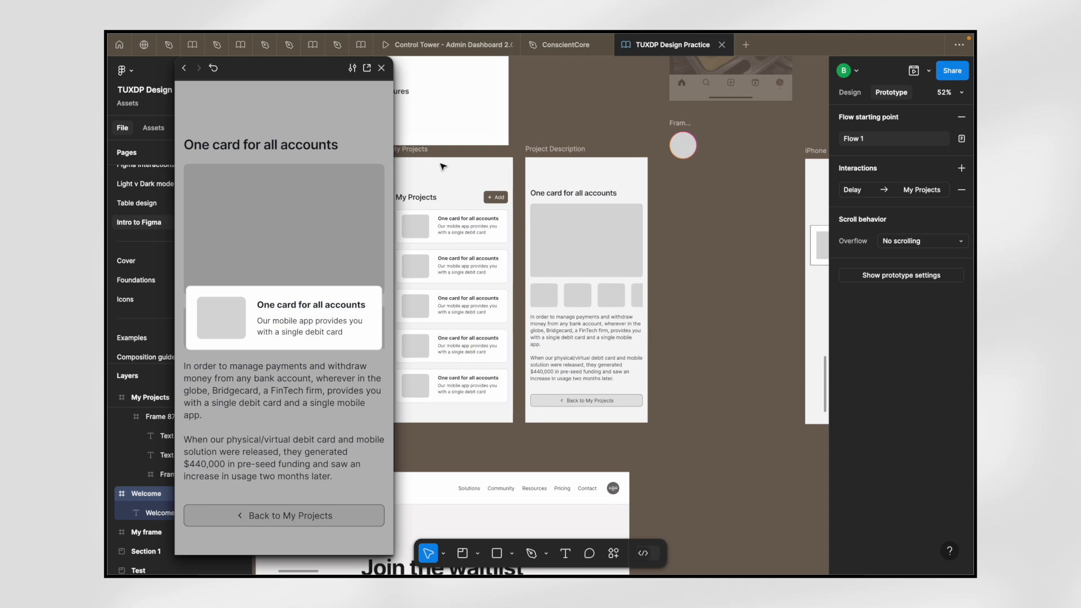
scroll(442, 167, "up", 2)
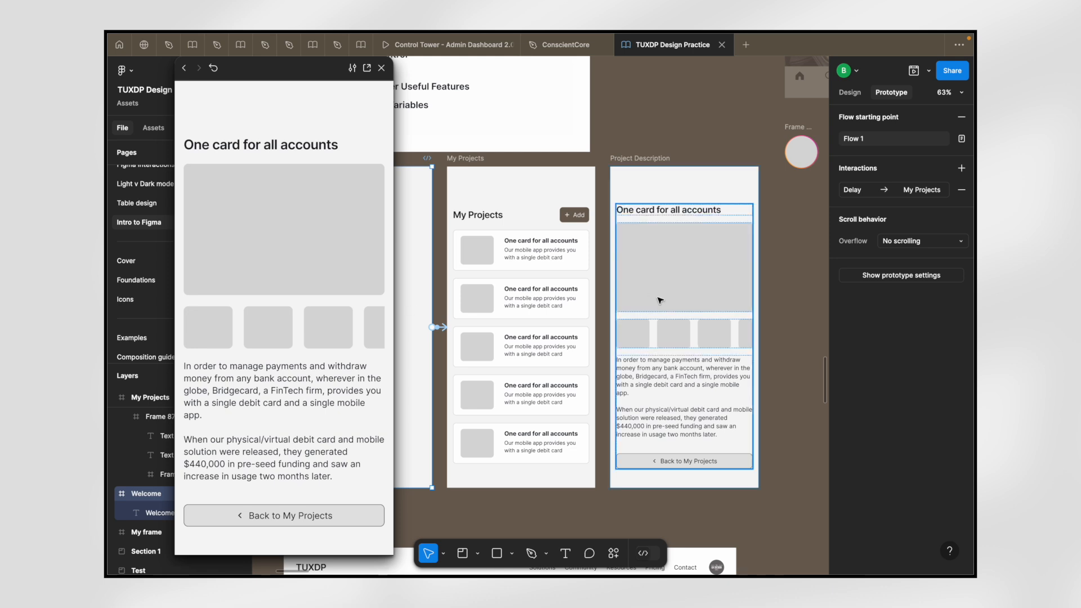
- Preview the prototype from the My Projects frame and test the first project card again
left_click(475, 159)
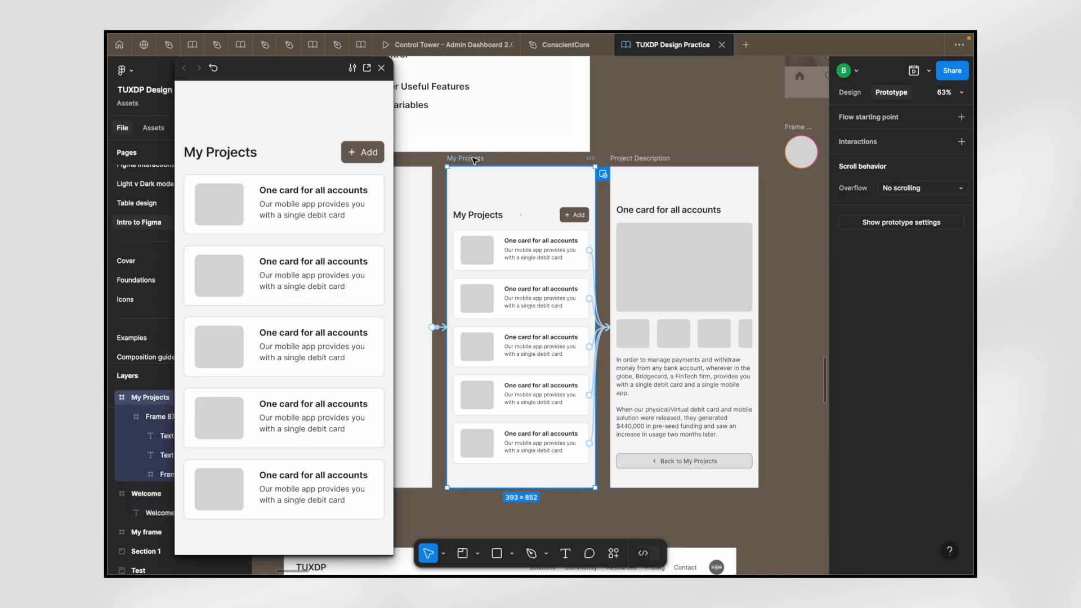
left_click(234, 204)
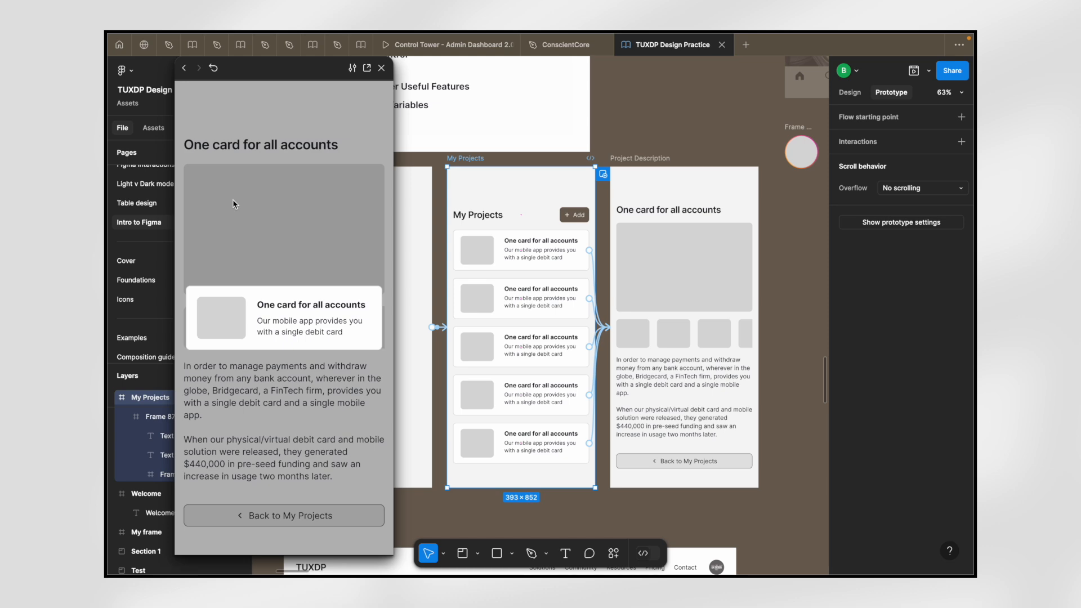
scroll(742, 243, "down", 5)
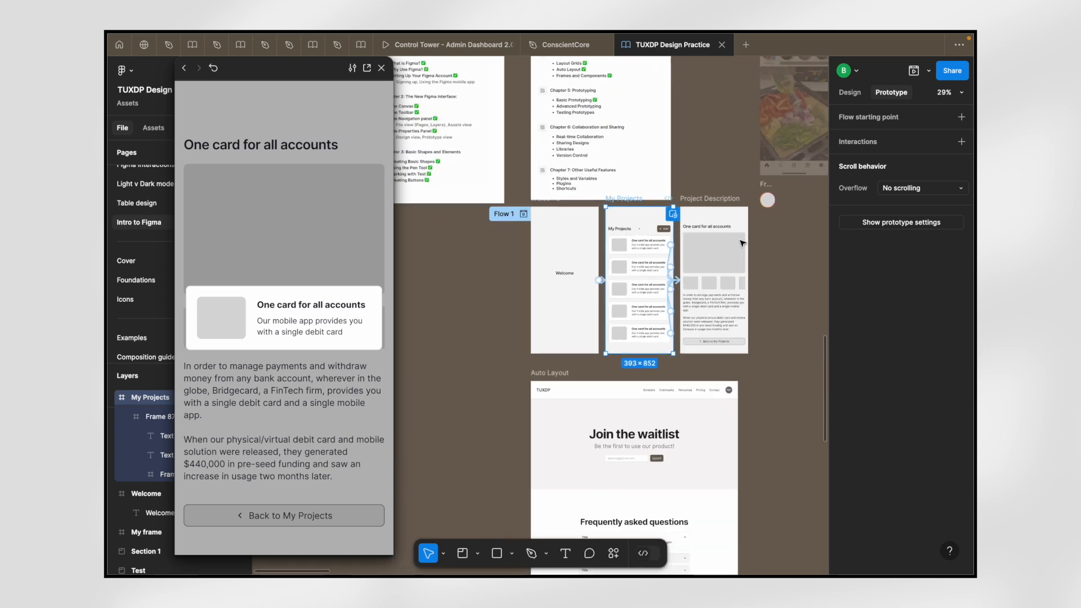
scroll(711, 190, "up", 5)
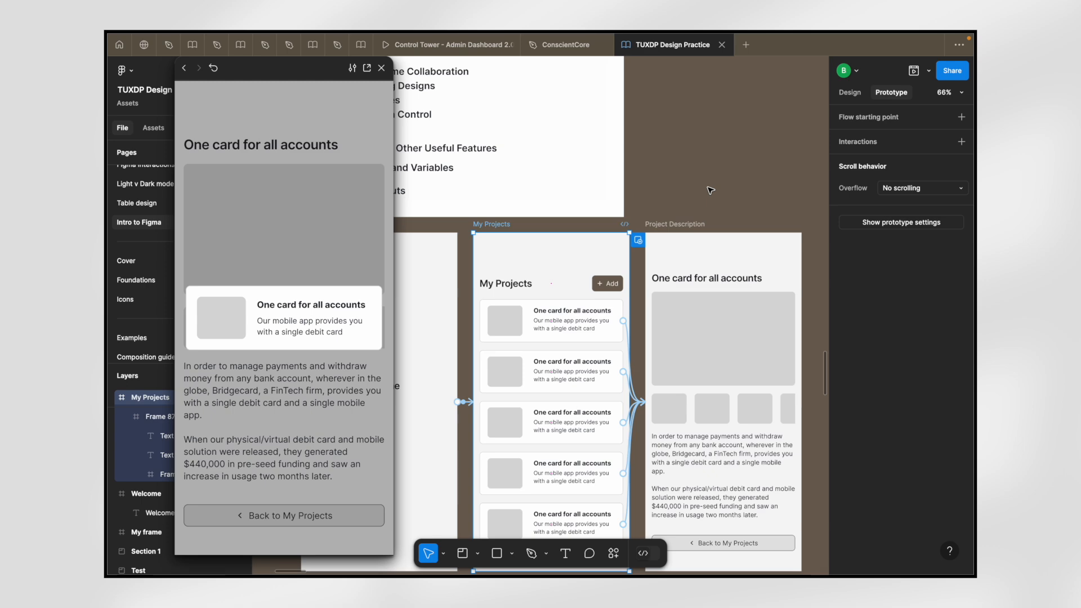
scroll(711, 191, "down", 5)
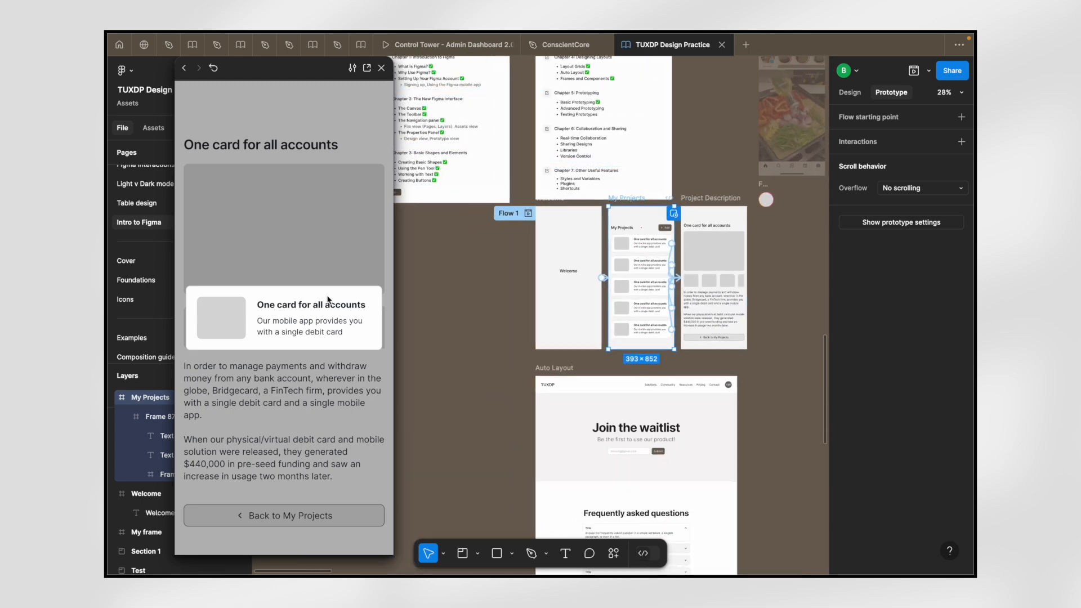
- Review the first project card's click interaction and the action types that can be added to it
left_click(618, 239)
scroll(617, 235, "up", 3)
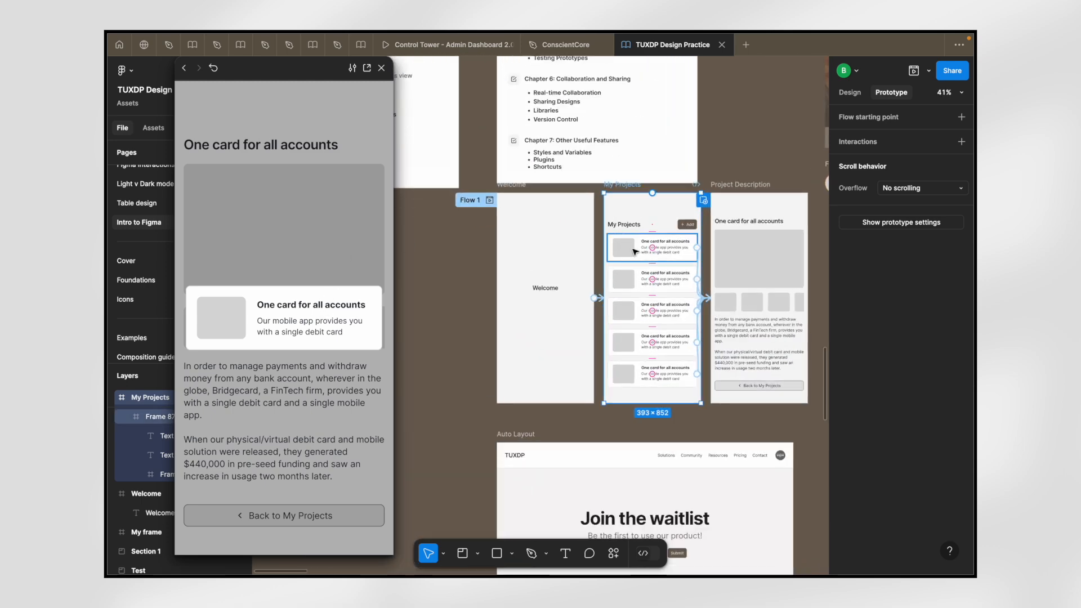
left_click(850, 138)
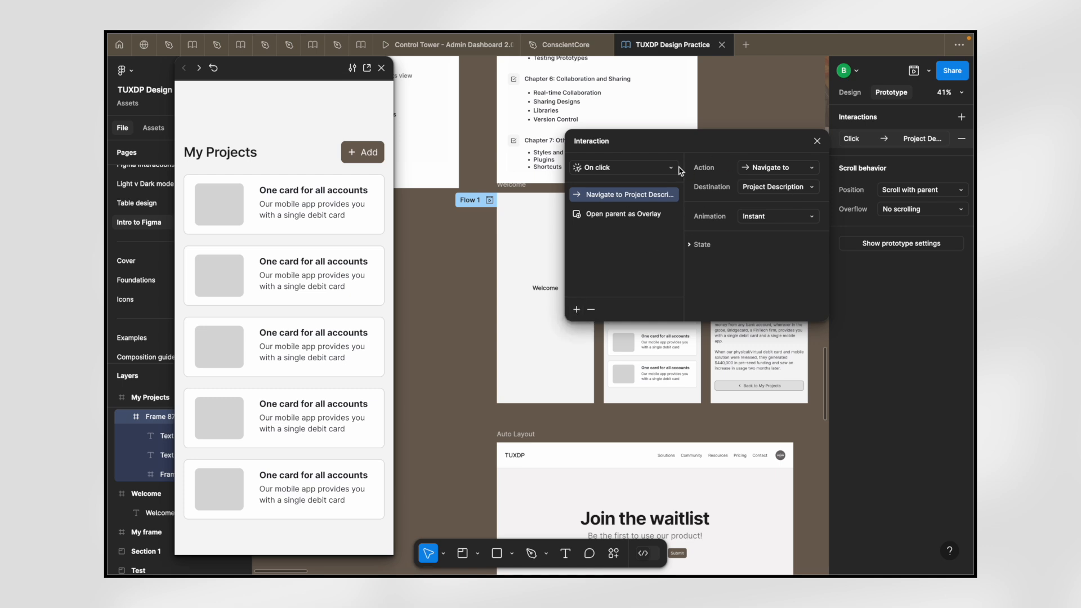
scroll(619, 246, "down", 2)
left_click(576, 309)
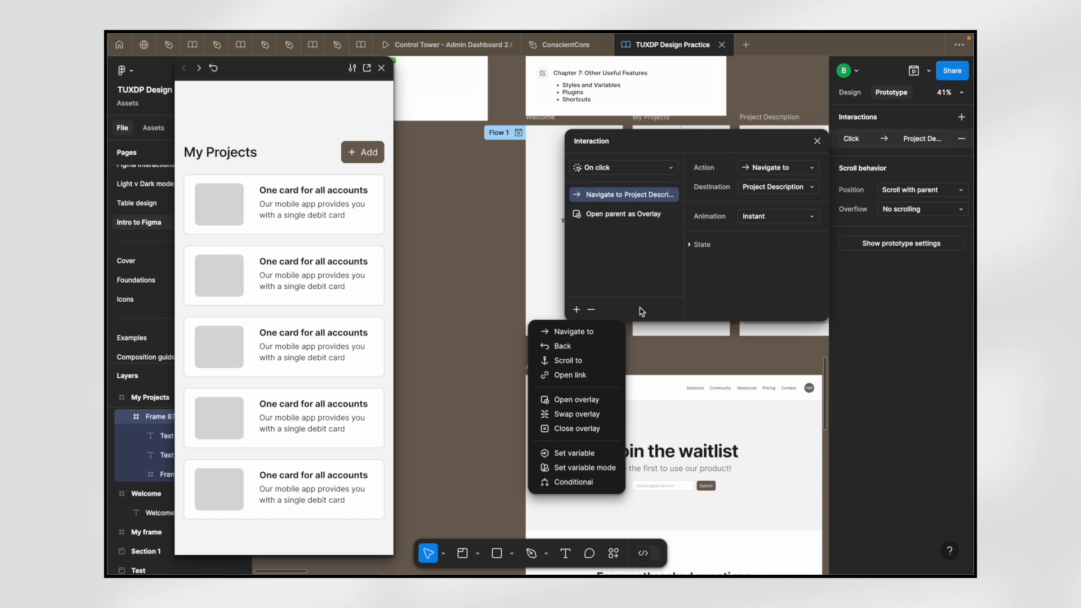
left_click(667, 282)
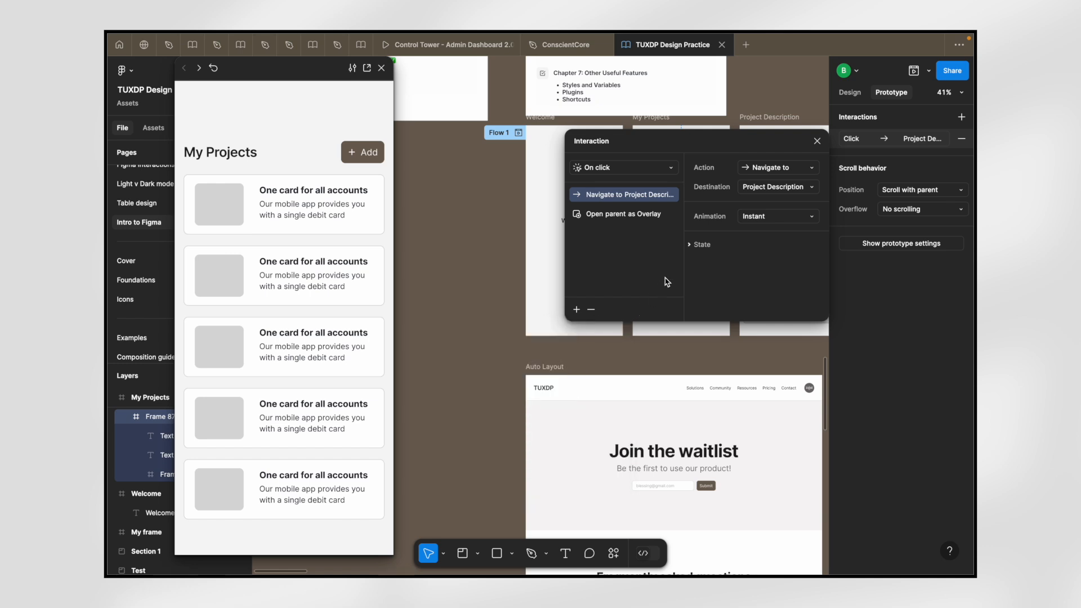
left_click(817, 141)
- Merge the last two Chapter 5 bullets into one reading "Advanced Prototyping + Testing Prototypes"
scroll(625, 201, "down", 5)
scroll(626, 202, "up", 10)
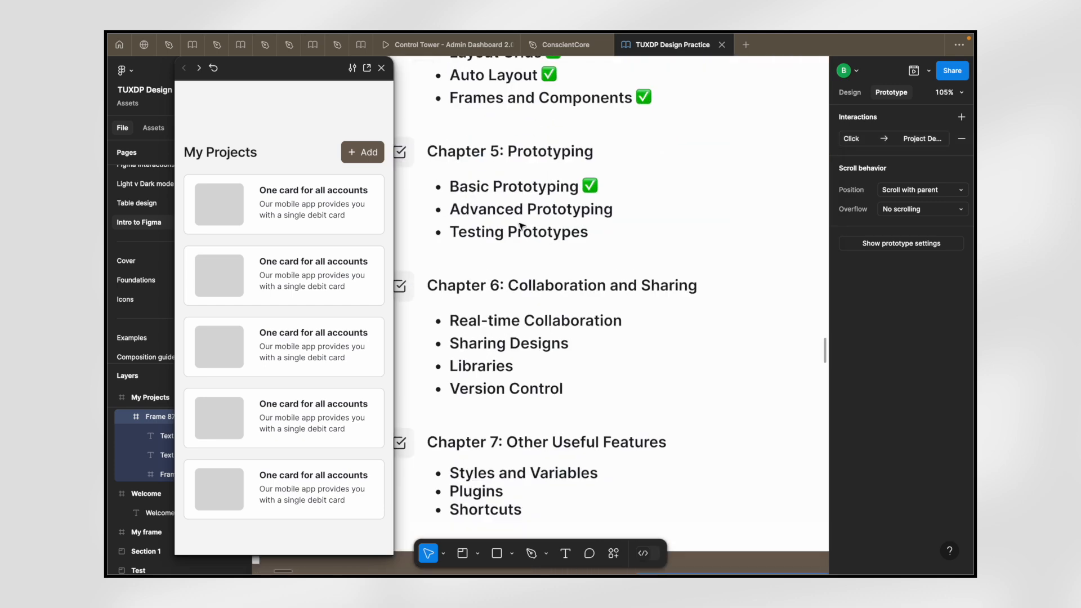
left_click(572, 211, "super")
double_click(572, 211)
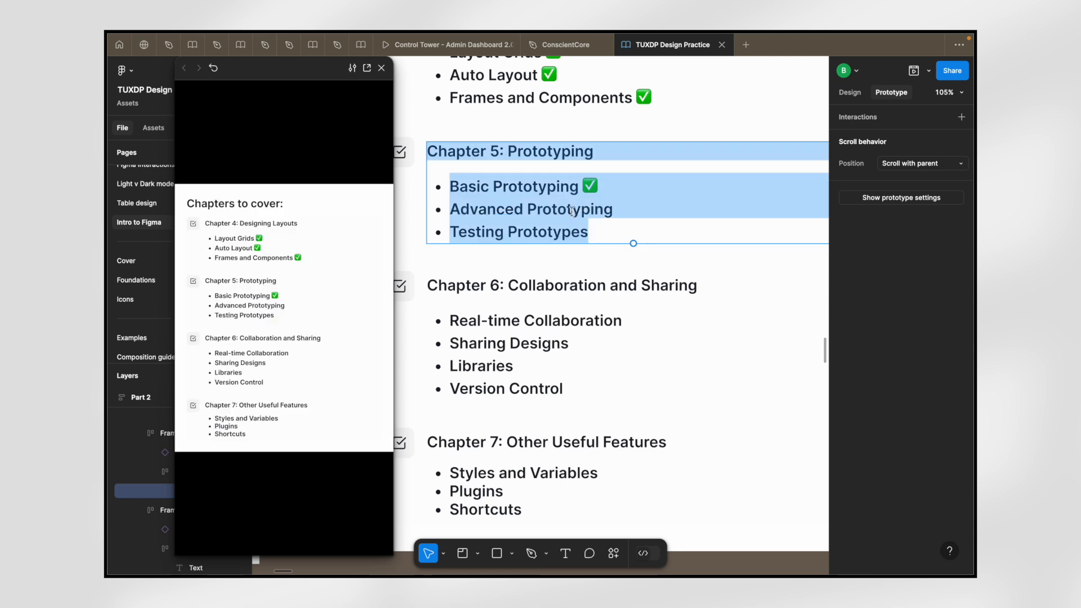
left_click(630, 196)
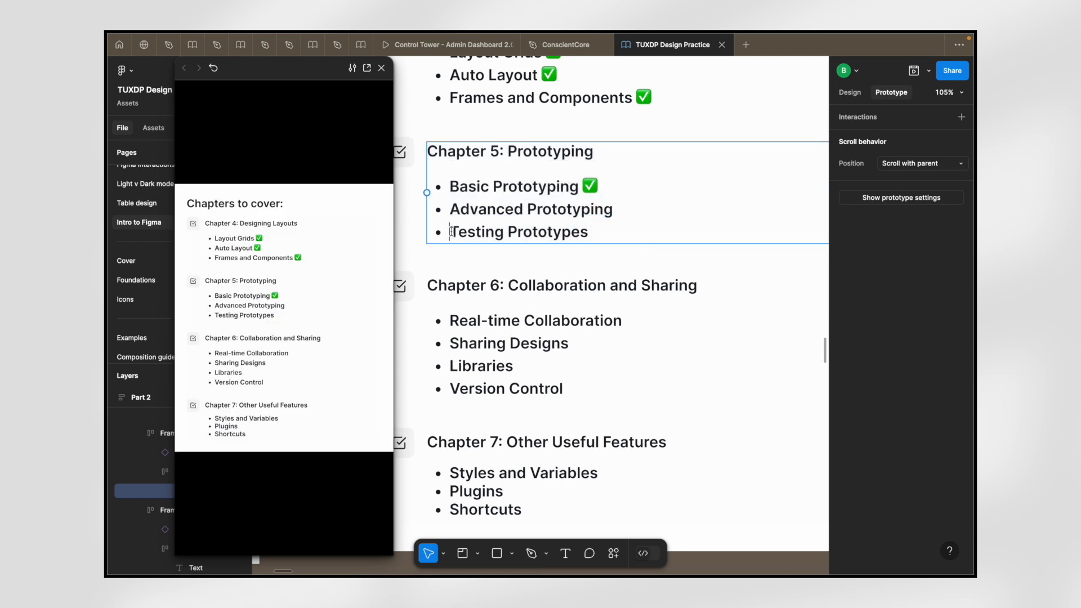
key("BackSpace")
type("+")
scroll(451, 232, "down", 2)
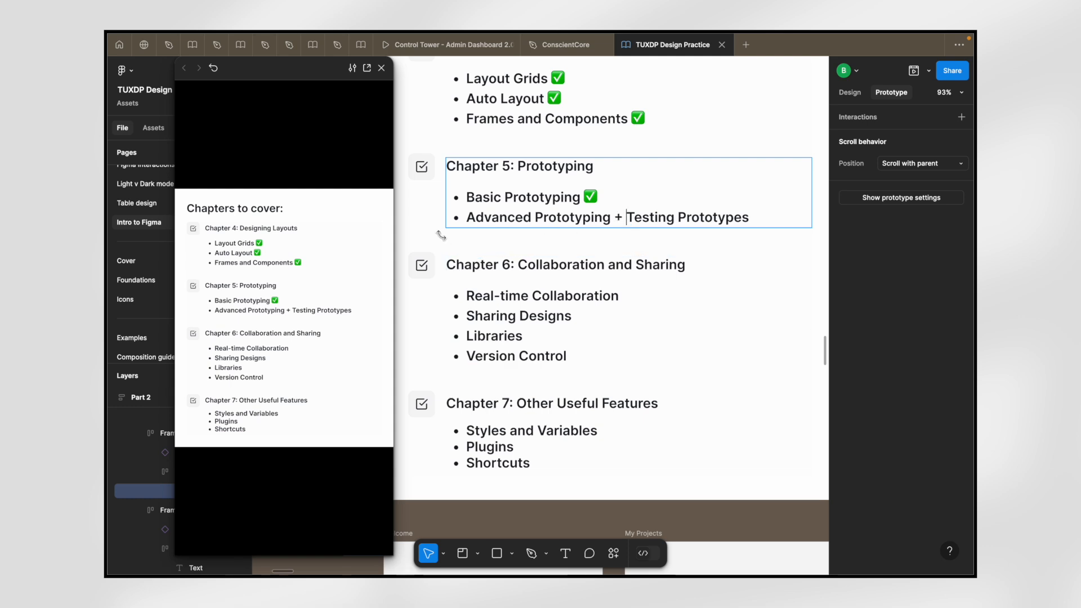
key("Escape")
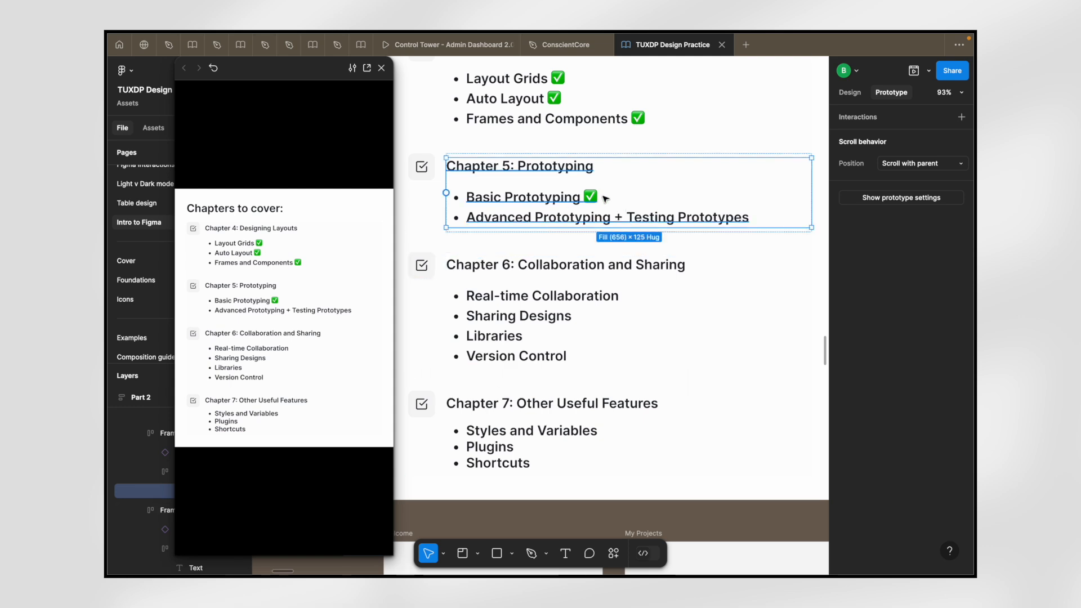
- Mark the Advanced Prototyping + Testing Prototypes bullet as done with the green check mark emoji copied from Basic Prototyping
key("shift+Return")
double_click(580, 201)
double_click(580, 201)
left_click_drag(603, 199, 581, 197)
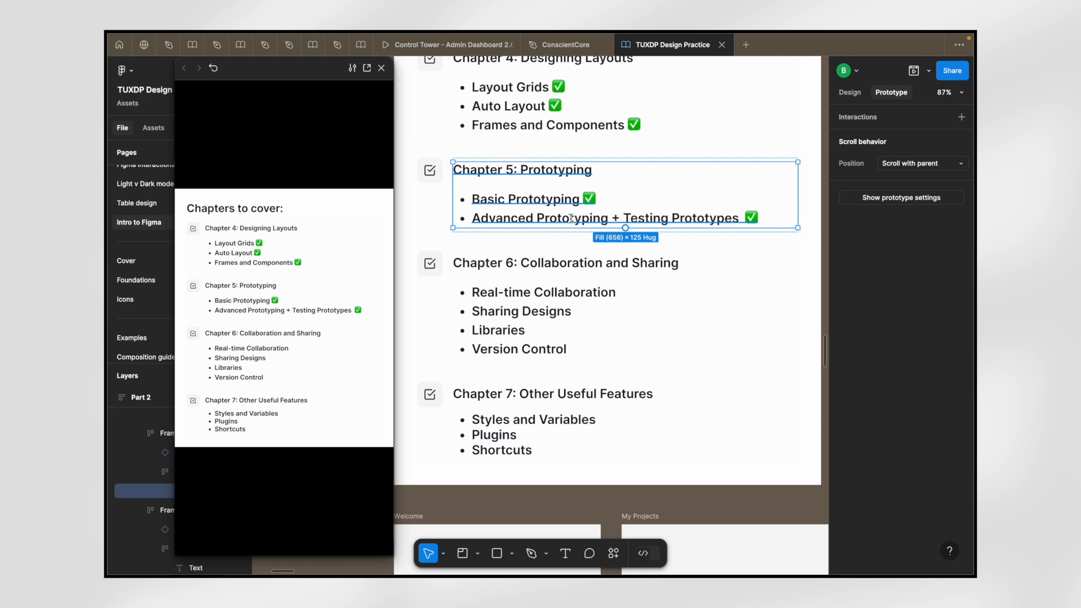
triple_click(572, 219)
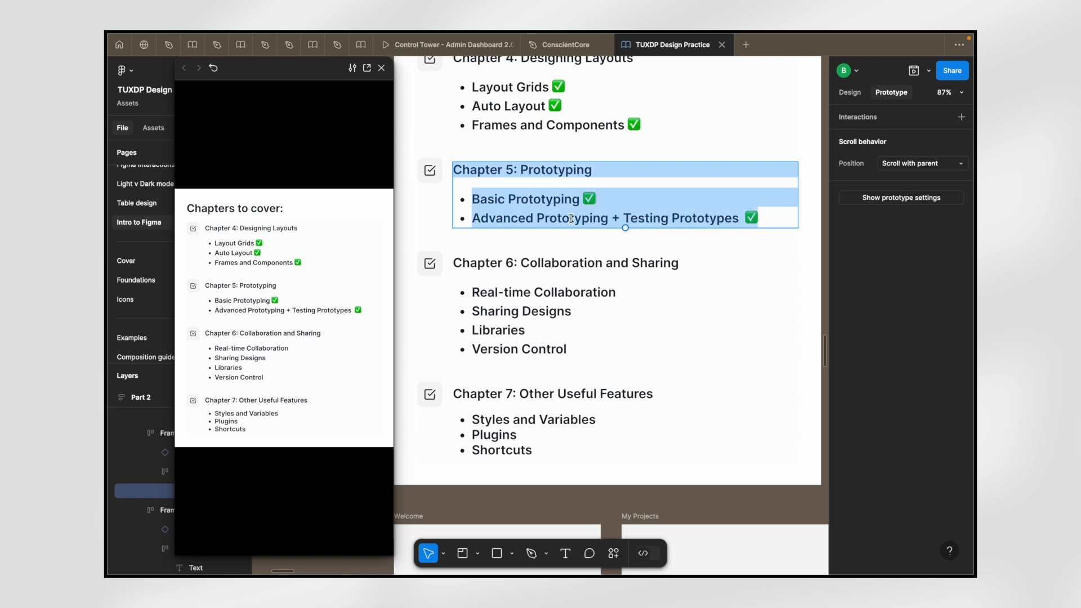
double_click(492, 219)
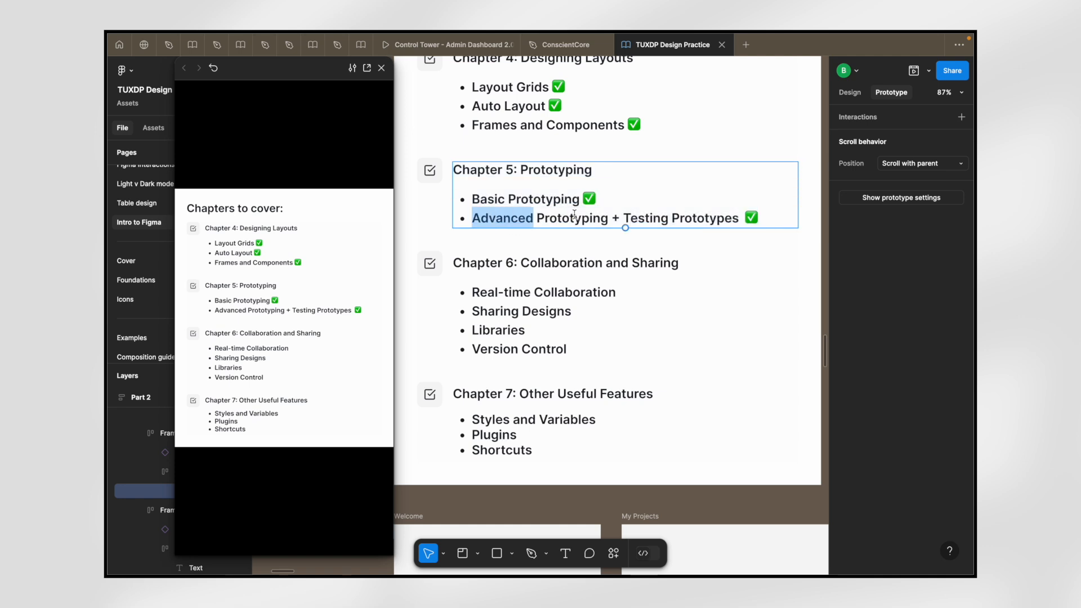
left_click(609, 218)
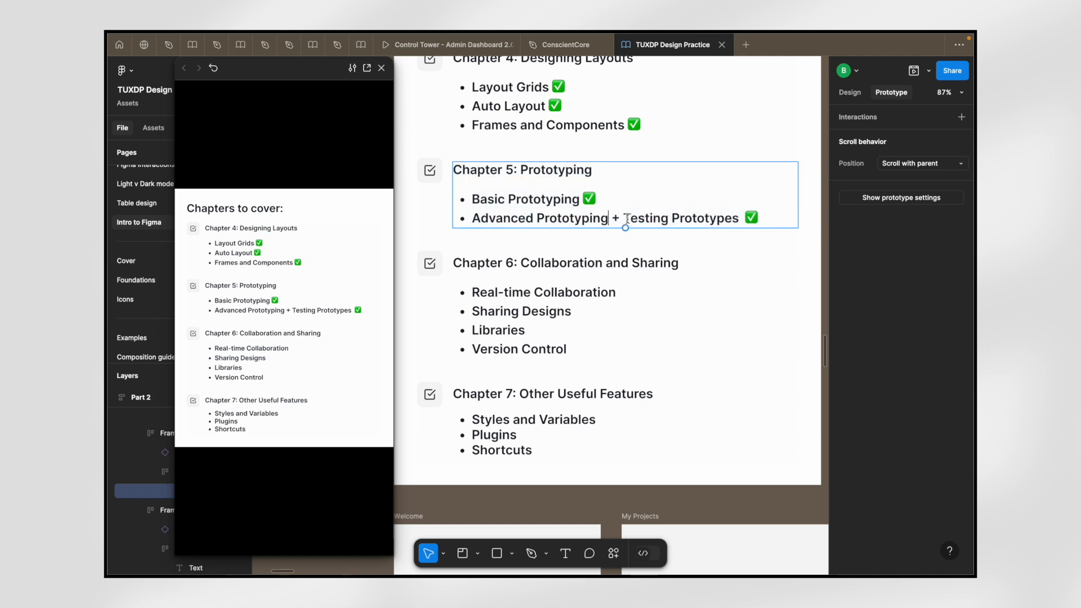
scroll(629, 219, "down", 5)
scroll(629, 218, "up", 4)
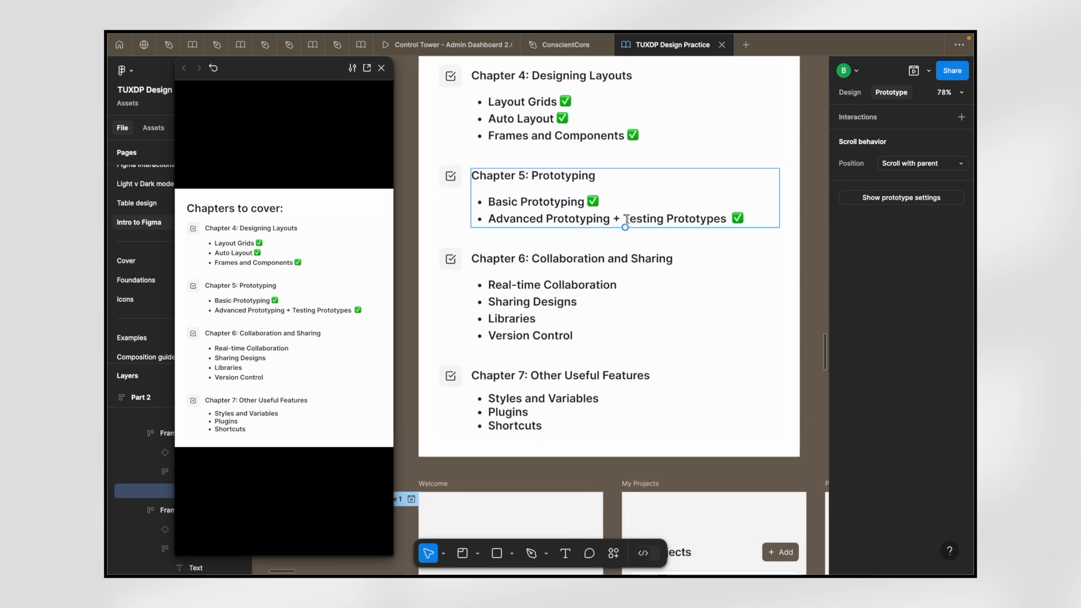
scroll(538, 225, "down", 5)
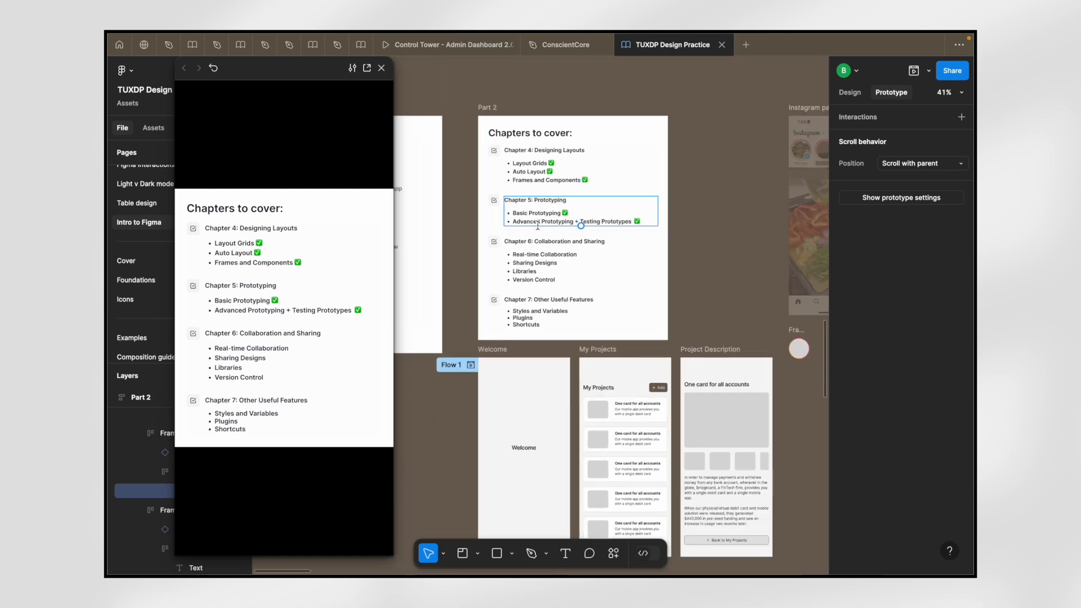
key("Escape")
left_click(629, 93)
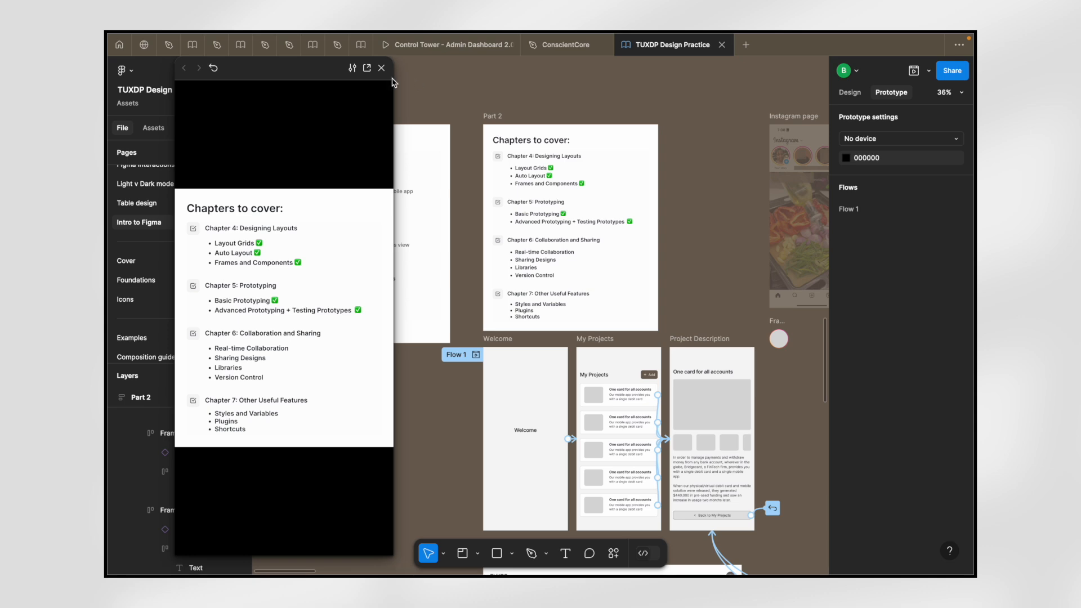
- Open the preview in a separate presentation tab, and select the Flow 1 starting frame in the design file
left_click(370, 68)
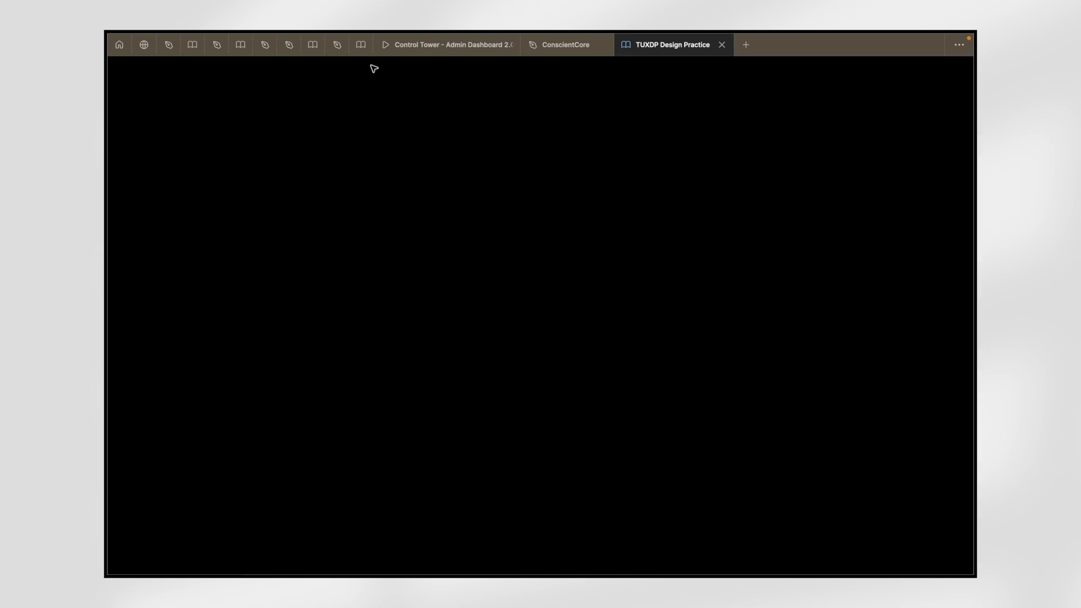
left_click(623, 53)
scroll(440, 210, "down", 4)
scroll(459, 290, "up", 5)
left_click(442, 290)
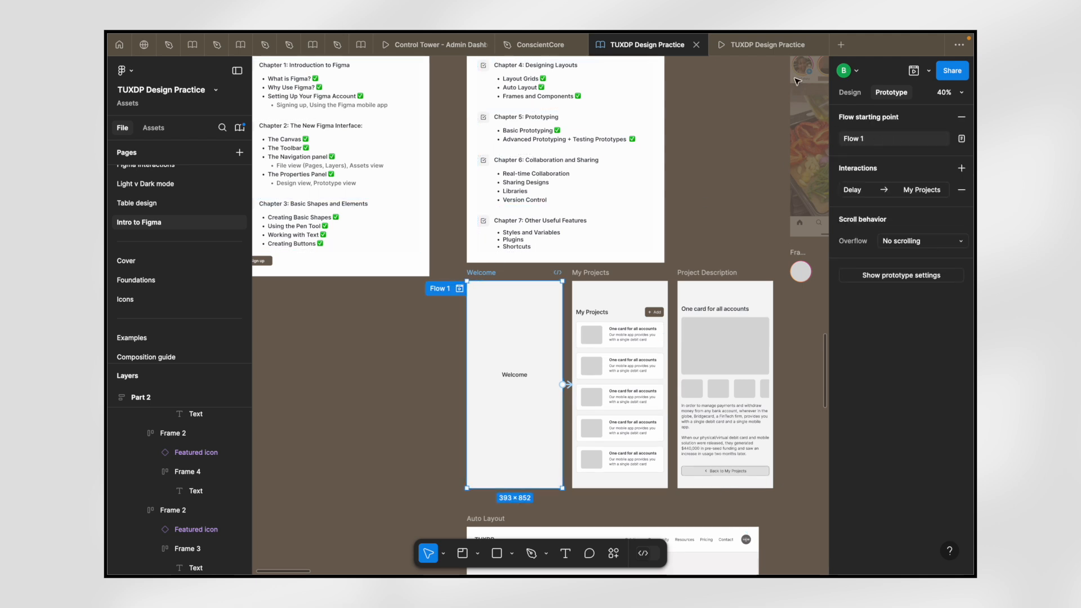
- Look over the Flow 1 frames in the design file, and bring up the prototype presentation tab
left_click(763, 55)
left_click(638, 51)
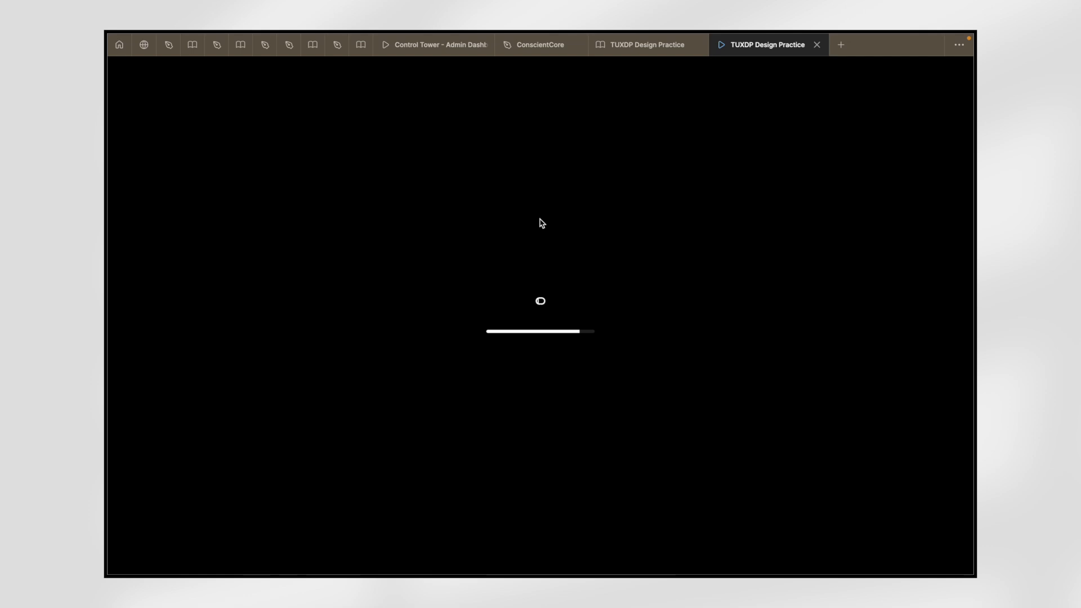
left_click(638, 51)
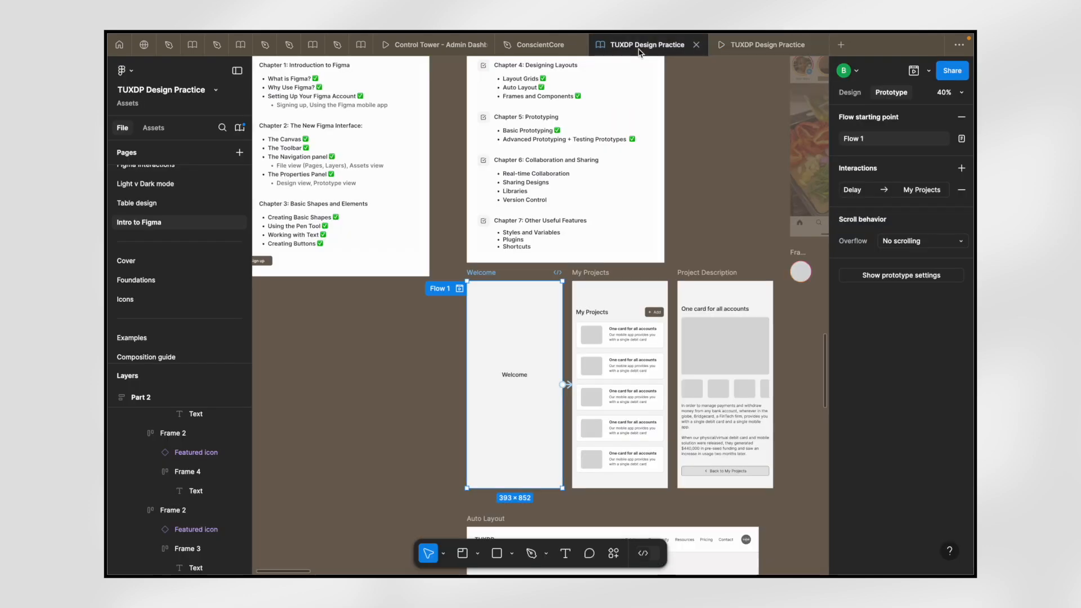
scroll(508, 386, "up", 3)
scroll(509, 385, "down", 1)
scroll(508, 385, "right", 2)
scroll(508, 385, "down", 2)
scroll(509, 385, "right", 1)
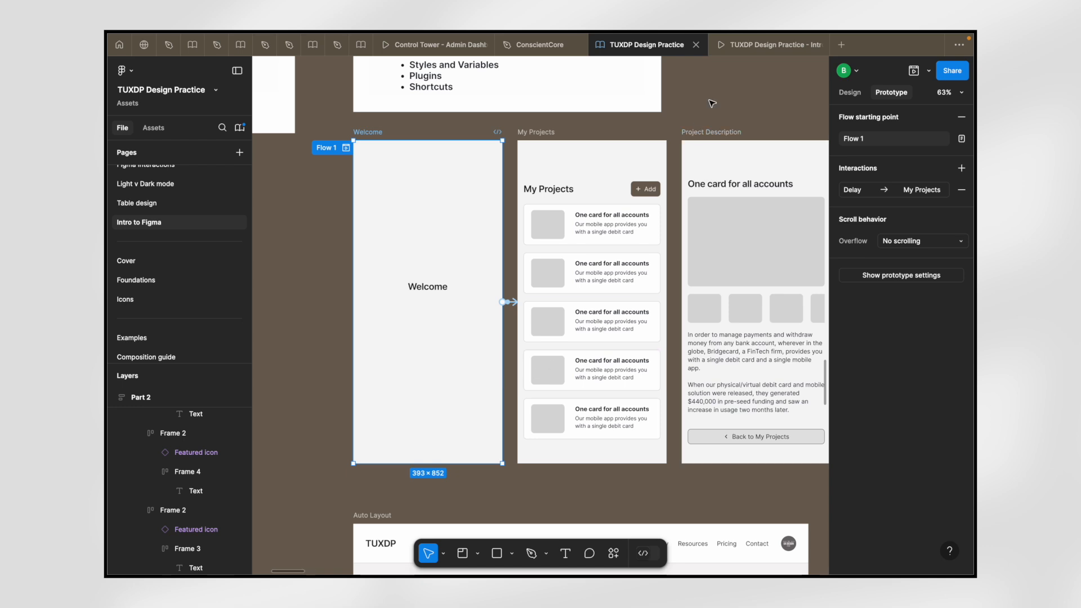
left_click(749, 50)
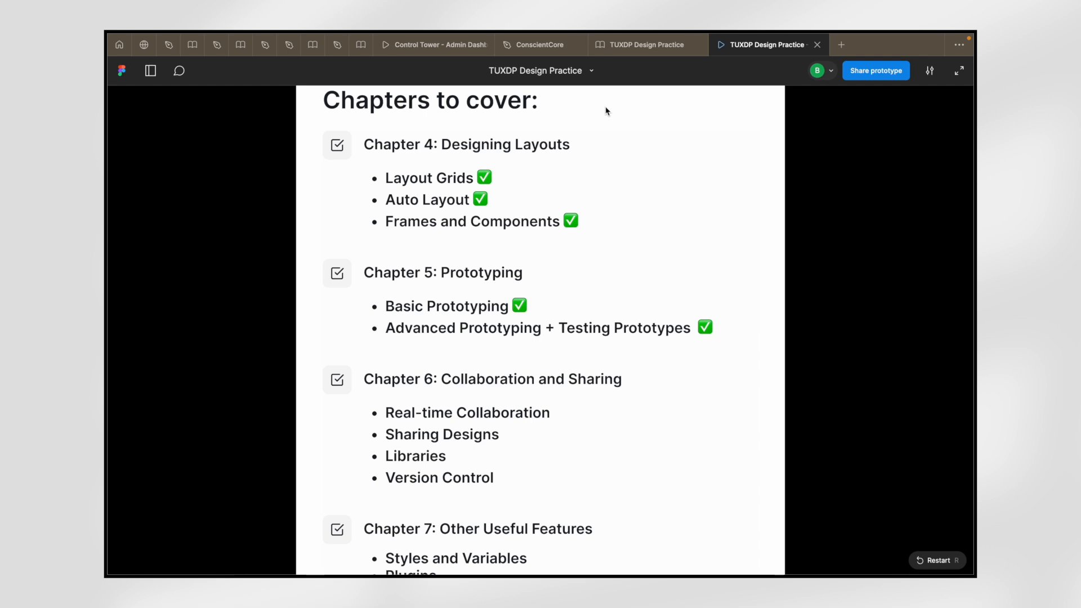
- Show the flows list in presentation view, start Flow 1, and look over the prototype's sharing options
left_click(151, 79)
left_click(169, 123)
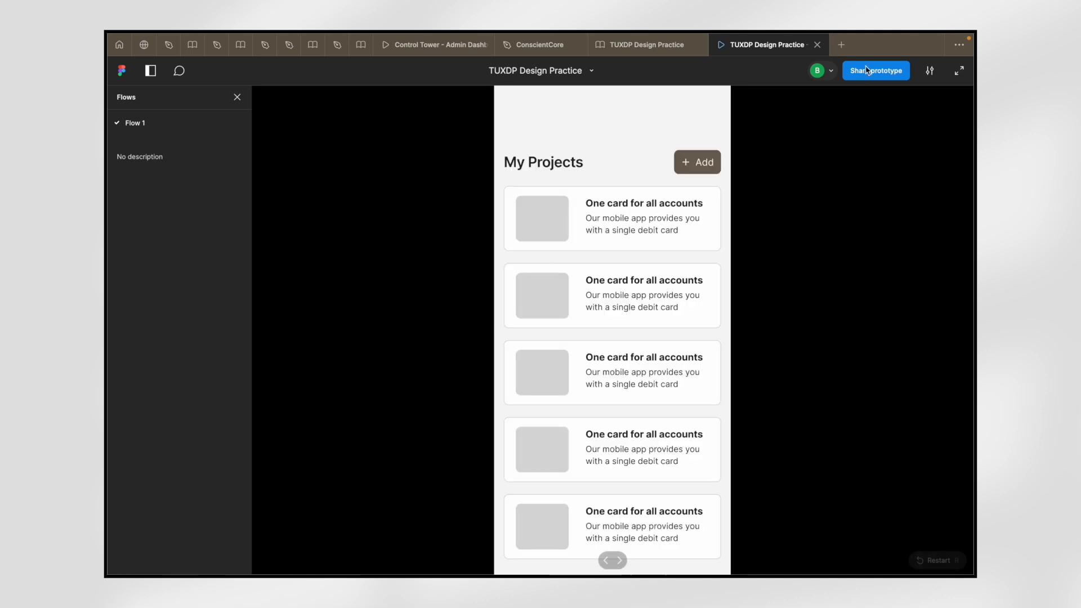
left_click(870, 72)
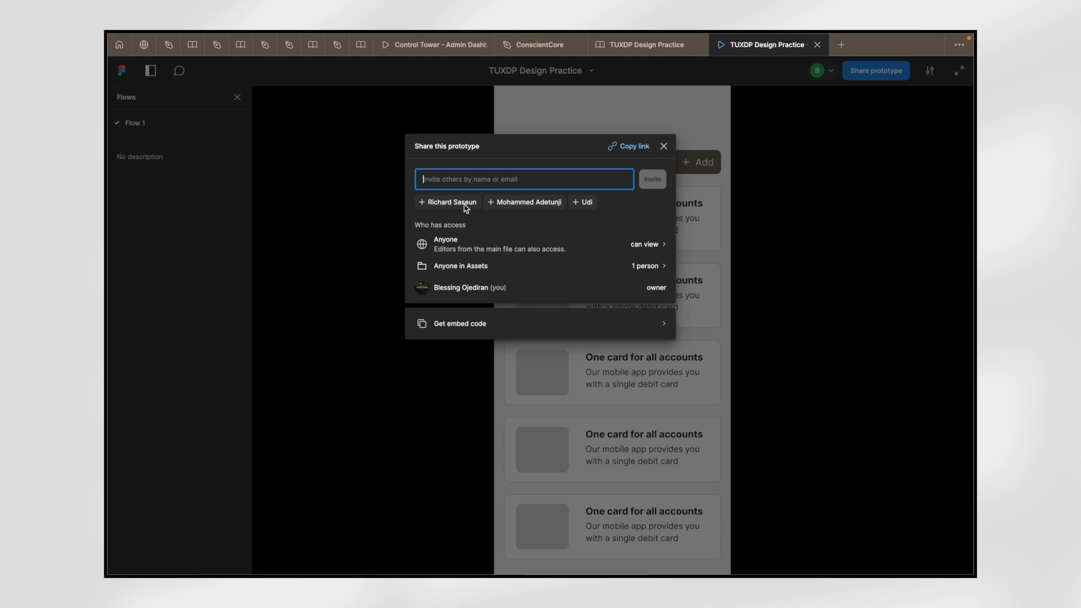
left_click(664, 147)
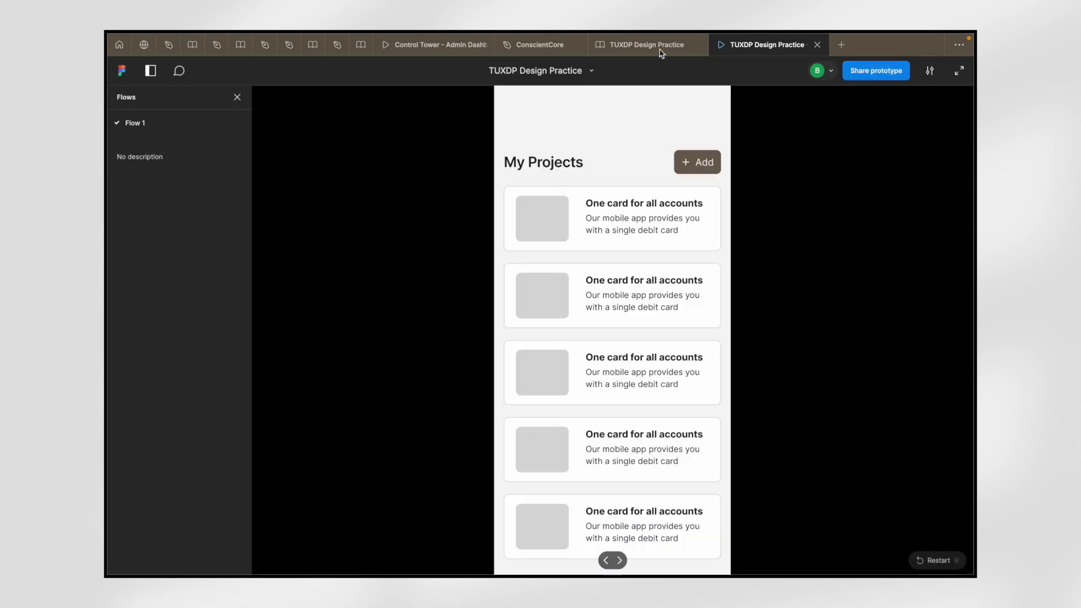
- Return to the TUXDP Design Practice design file, and look over the Flow 1 frames and the surrounding page
left_click(642, 47)
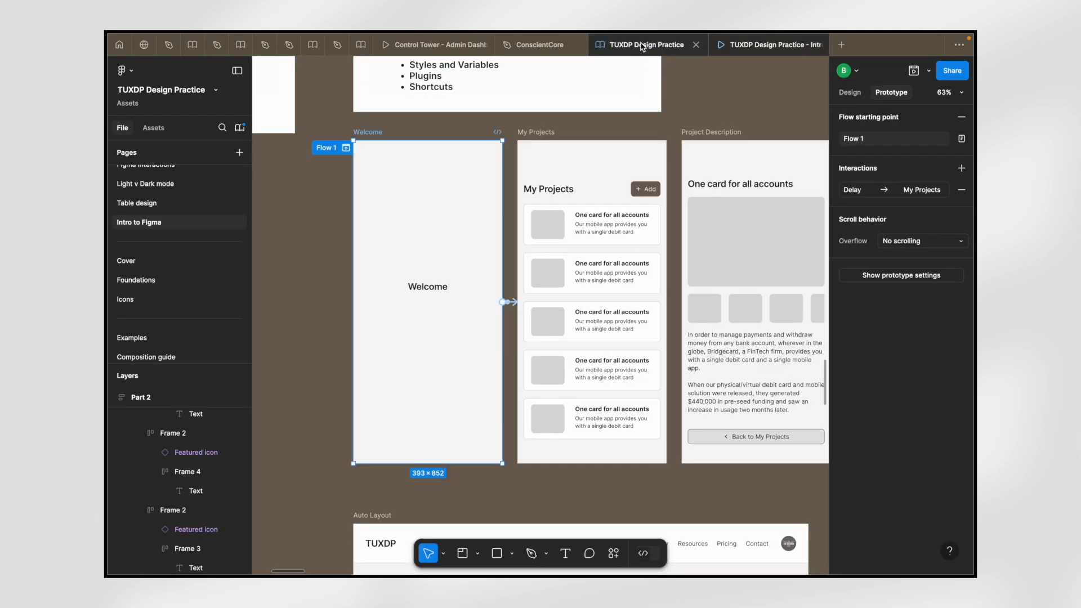
scroll(523, 329, "up", 3)
scroll(526, 332, "up", 5)
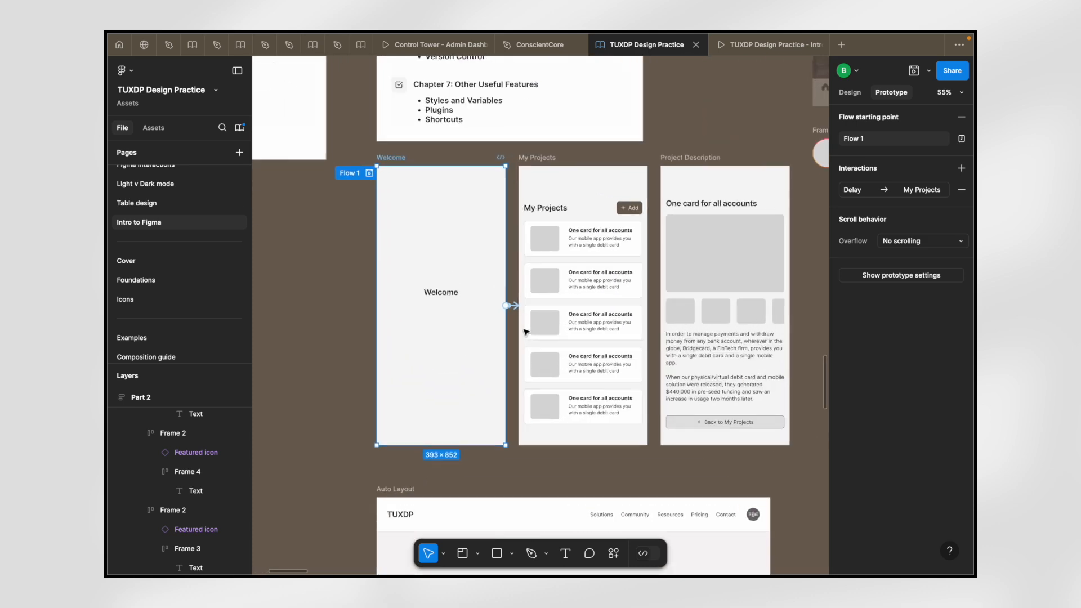
scroll(526, 333, "right", 2)
scroll(526, 332, "down", 3)
scroll(526, 332, "down", 2)
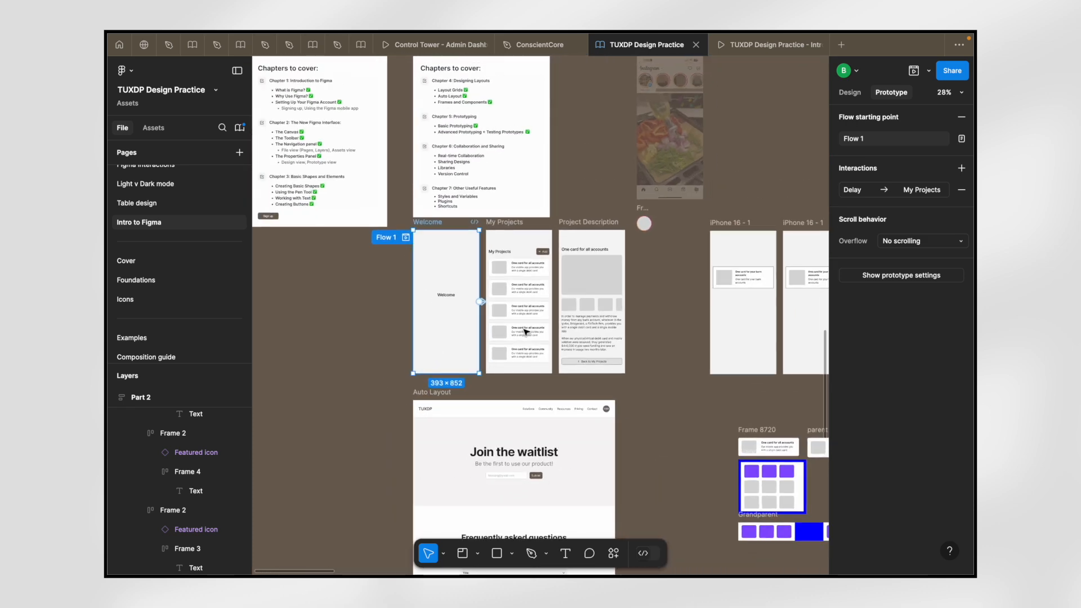
scroll(526, 333, "down", 3)
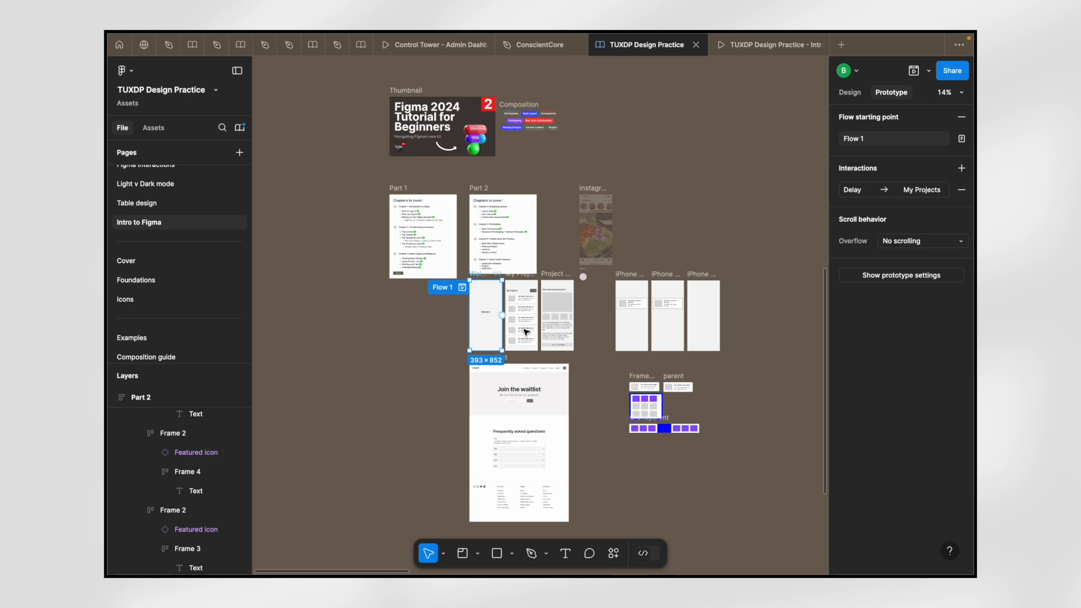
scroll(495, 254, "up", 10)
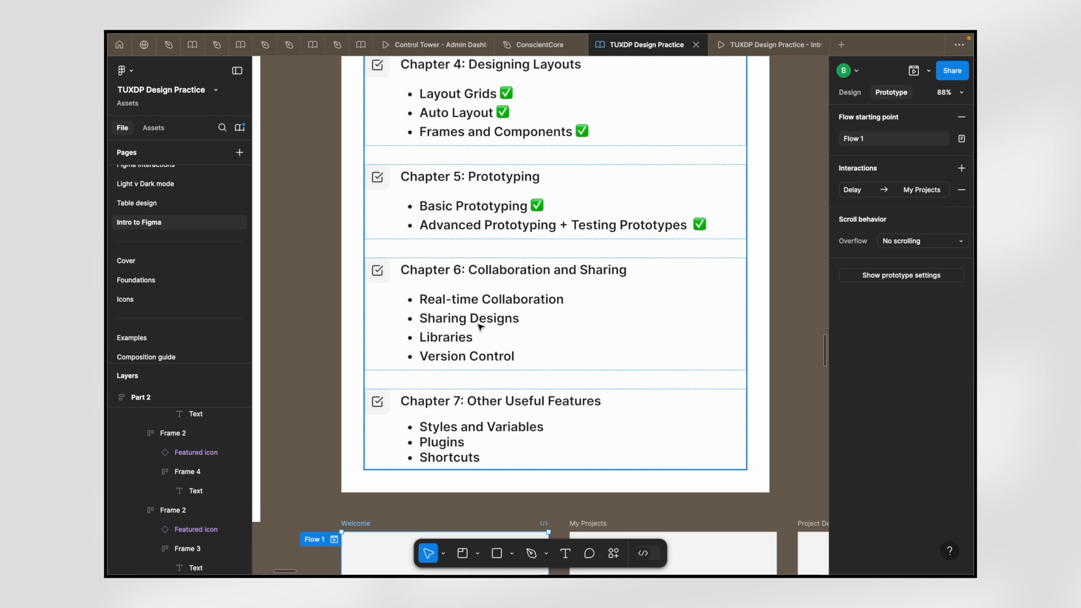
- Select the Chapter 6: Collaboration and Sharing text block in the Part 2 frame
left_click(453, 322)
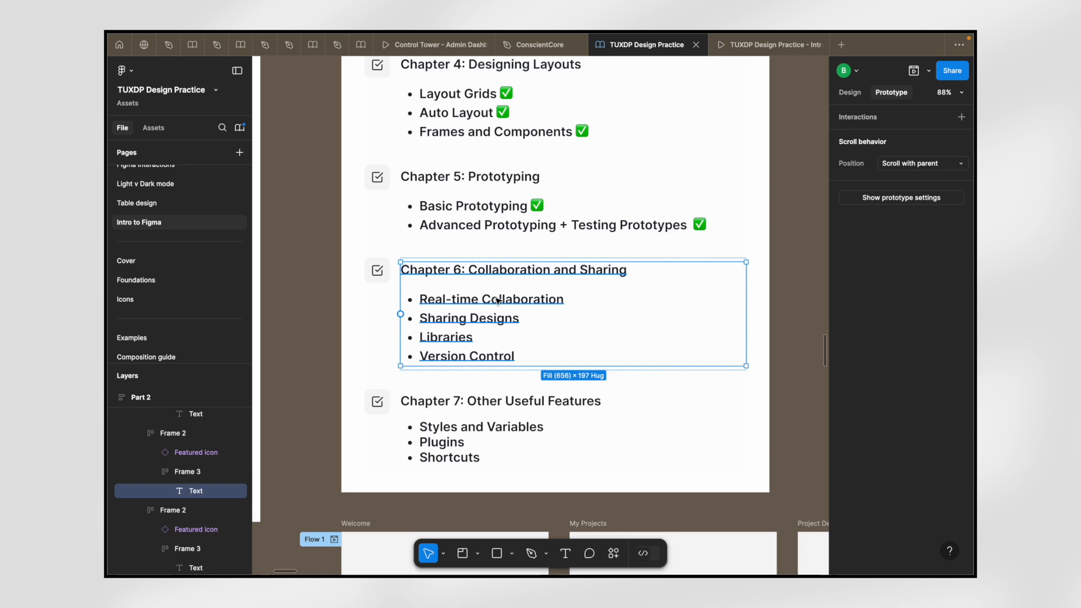
scroll(498, 302, "down", 3)
scroll(498, 301, "up", 3)
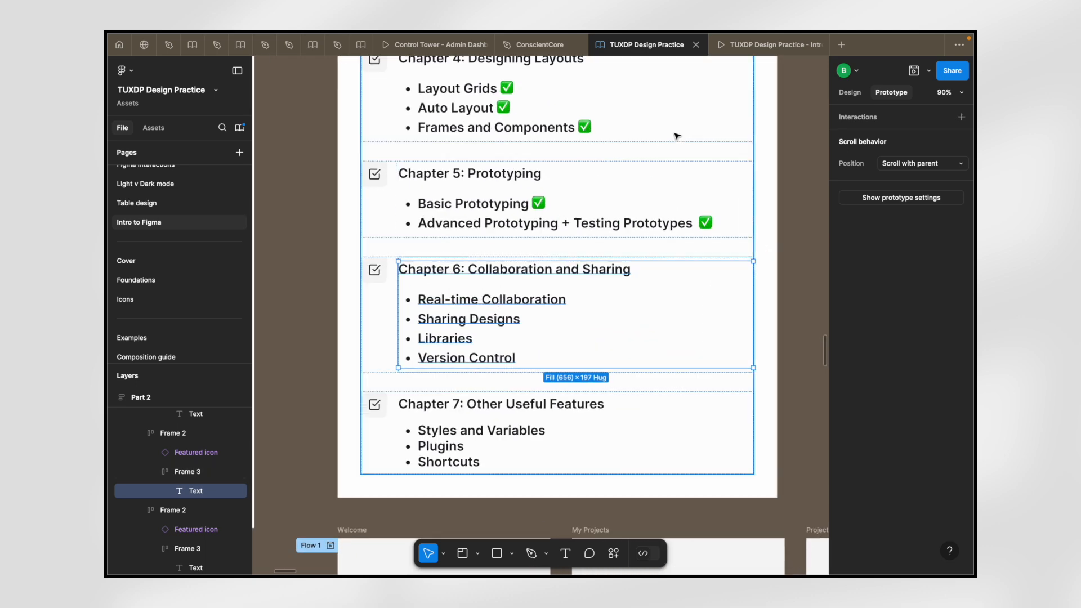
scroll(620, 121, "down", 3)
scroll(512, 278, "up", 4)
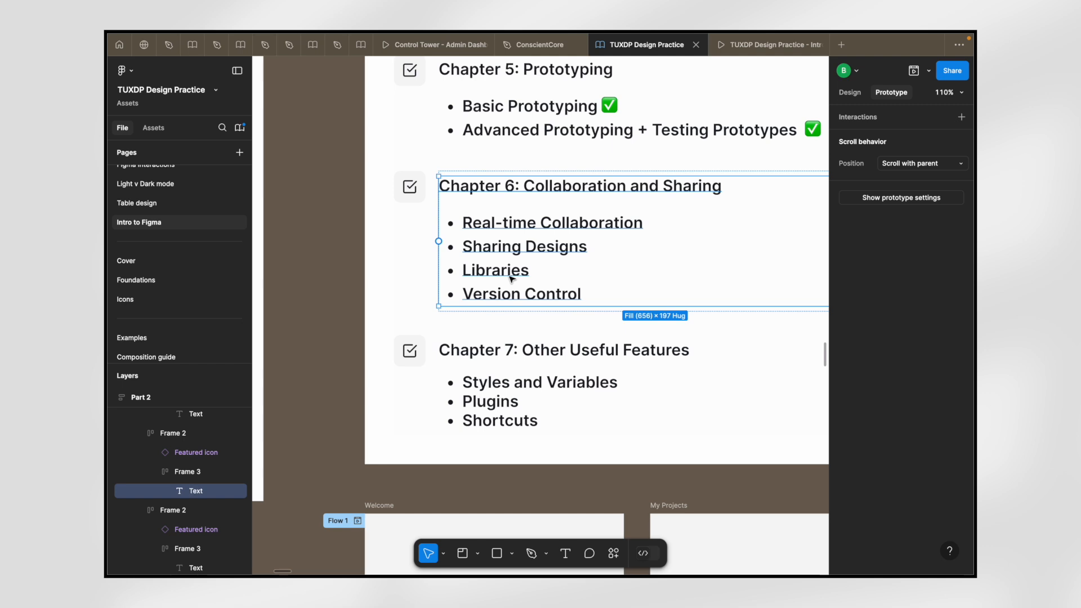
scroll(512, 279, "up", 2)
scroll(512, 278, "left", 3)
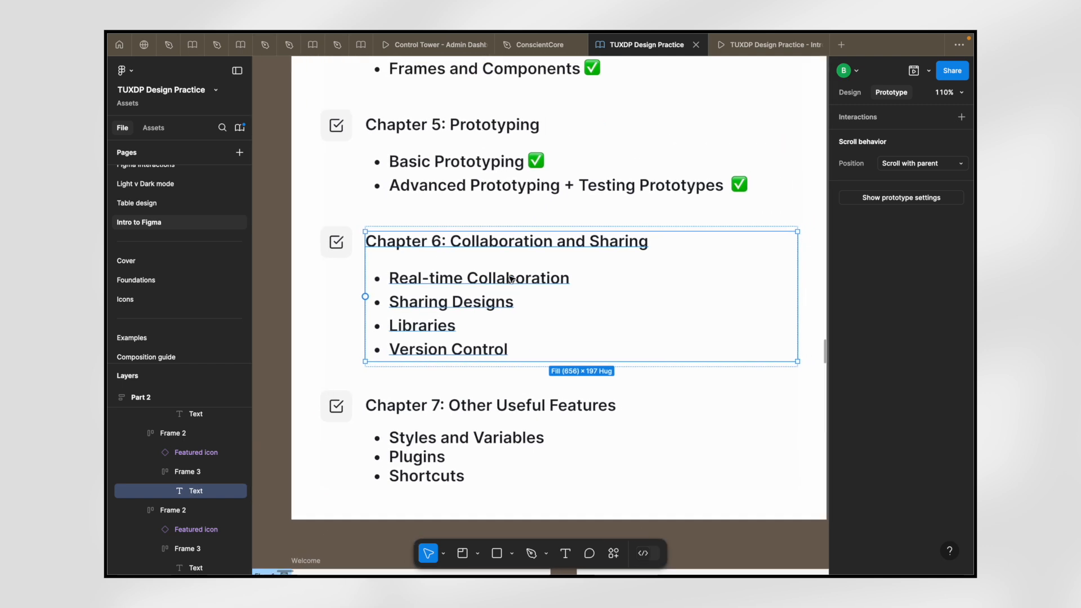
key("/")
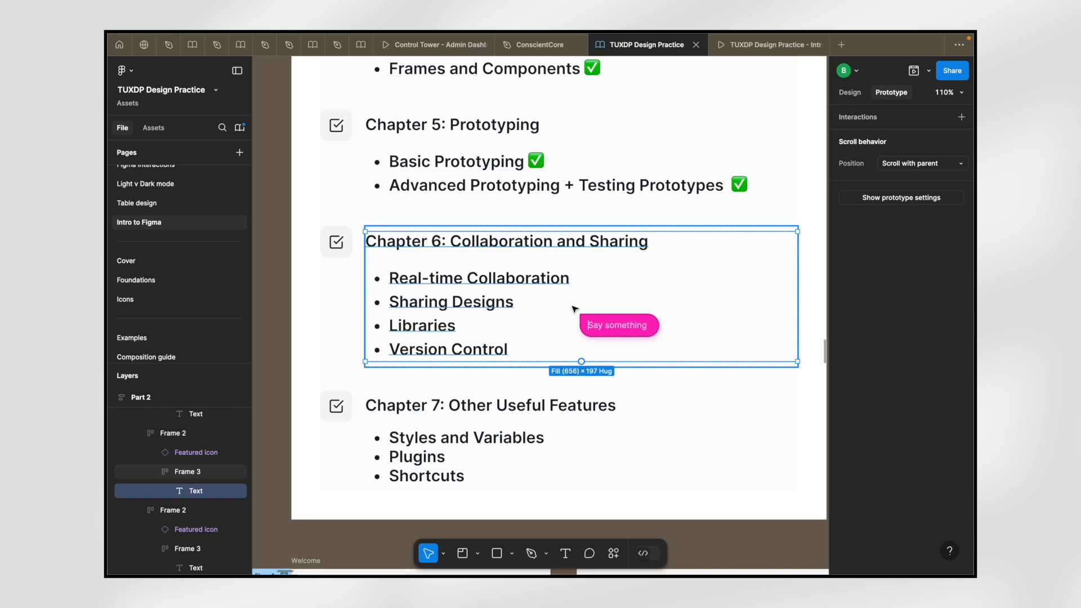
key("Escape")
key("Escape")
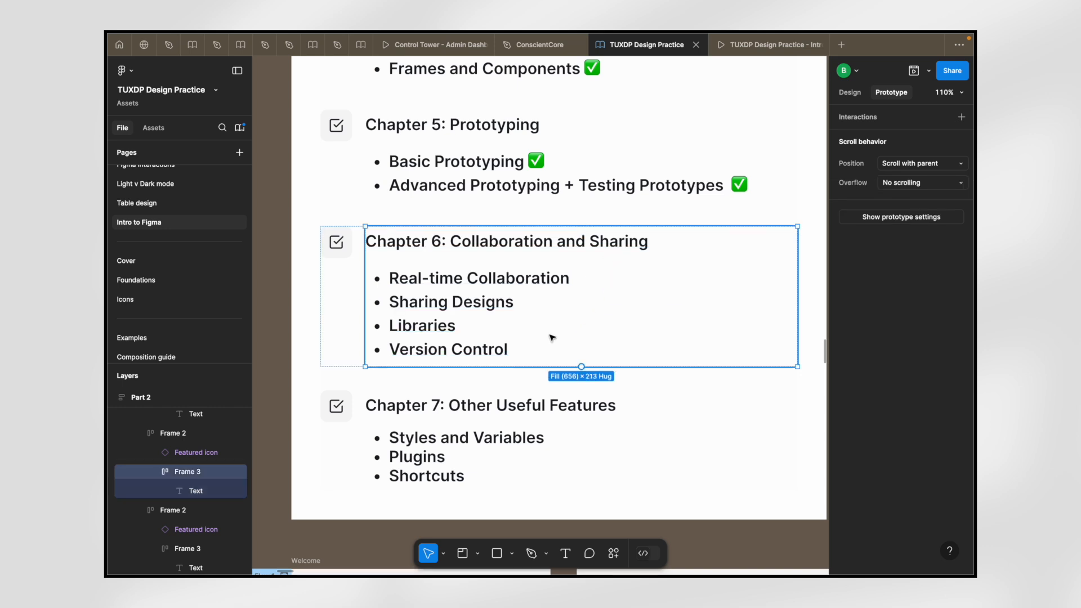
- Show the cursor chat message "just do it" beside the Chapter 6 bullets on the canvas
key("/")
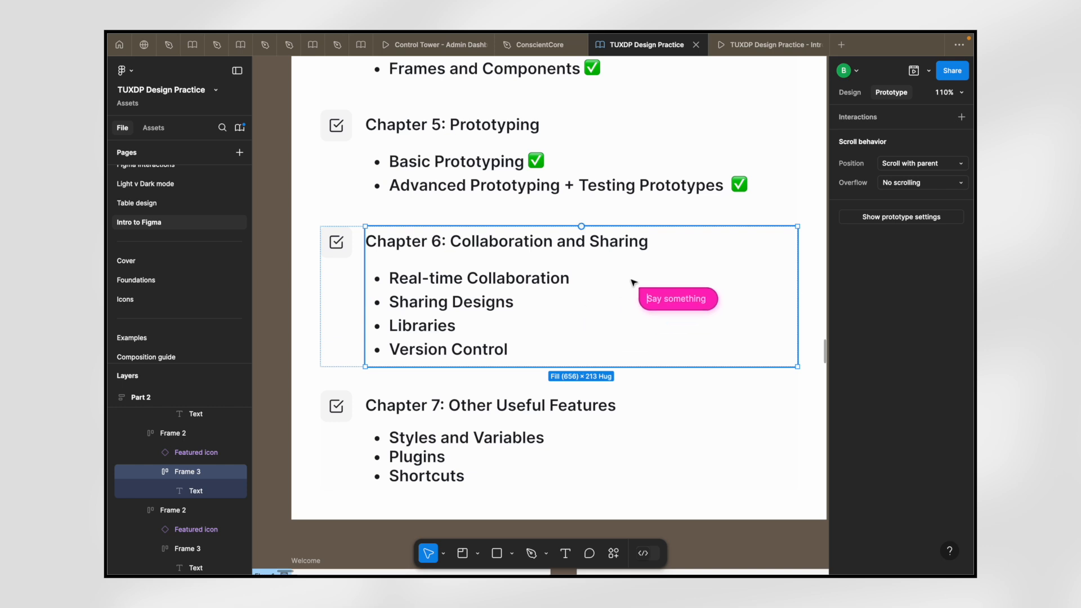
key("Escape")
type("just")
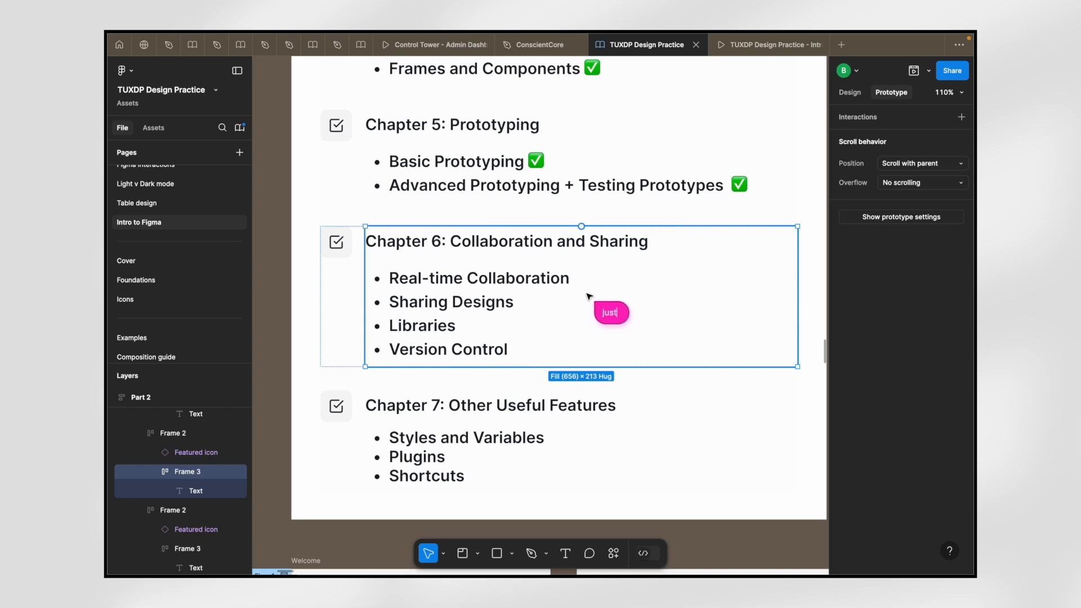
type(" do it")
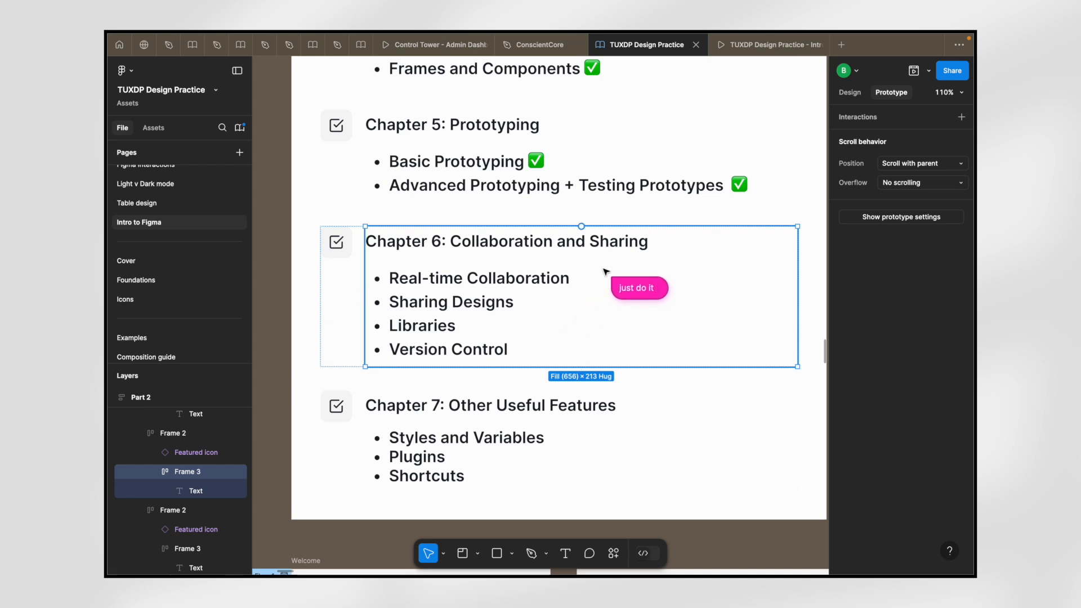
scroll(606, 272, "down", 5)
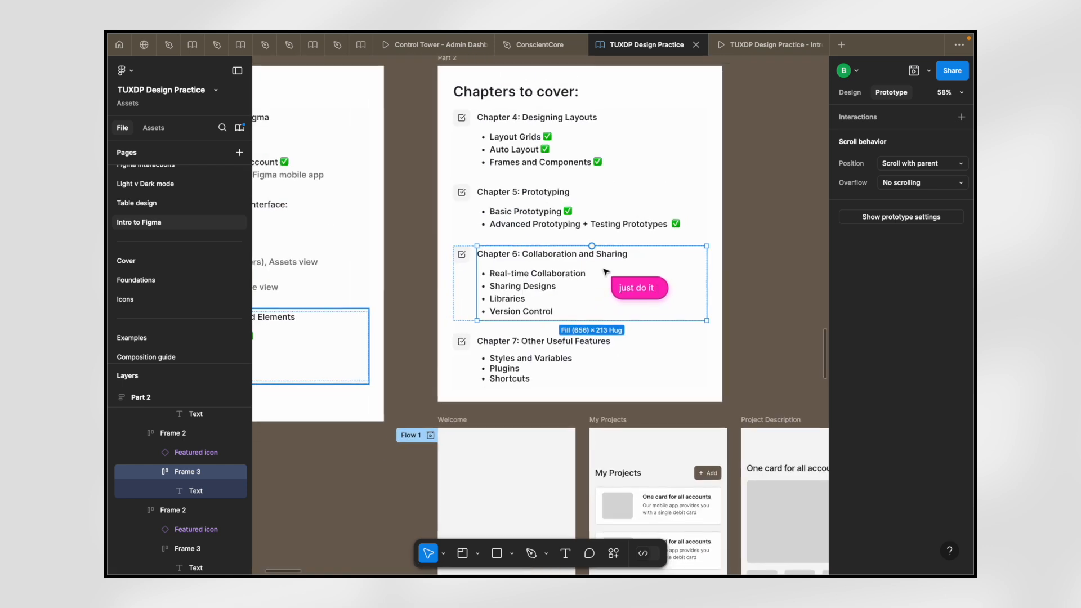
scroll(605, 272, "up", 2)
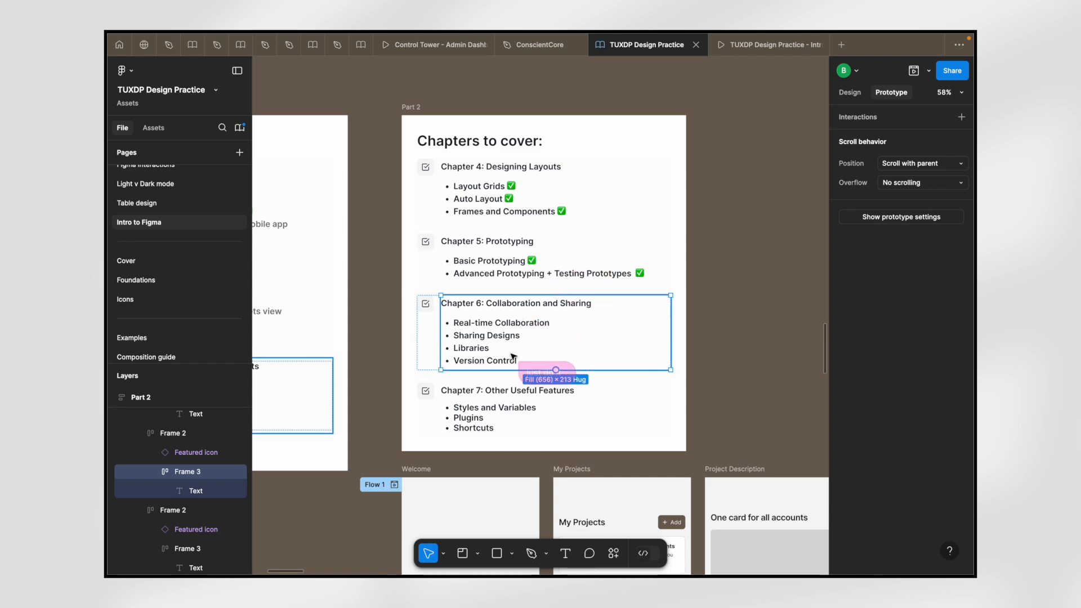
- Clear the selection on the canvas, and look over the Chapters to cover list in the Part 2 frame
scroll(515, 359, "up", 5)
scroll(513, 357, "down", 5)
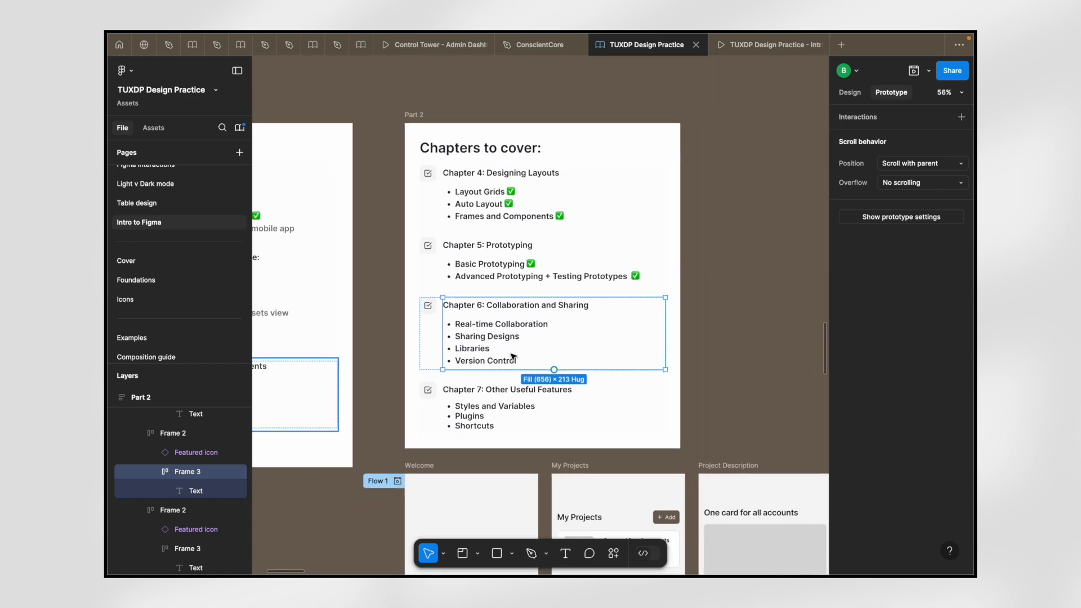
scroll(513, 357, "up", 4)
scroll(514, 356, "down", 5)
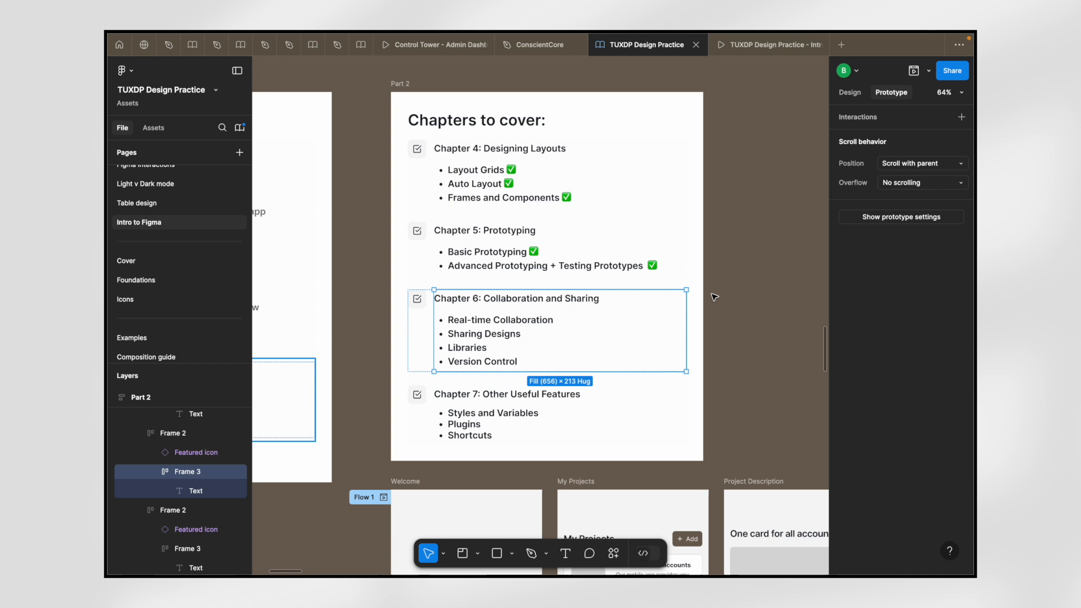
left_click(754, 299)
left_click(557, 274)
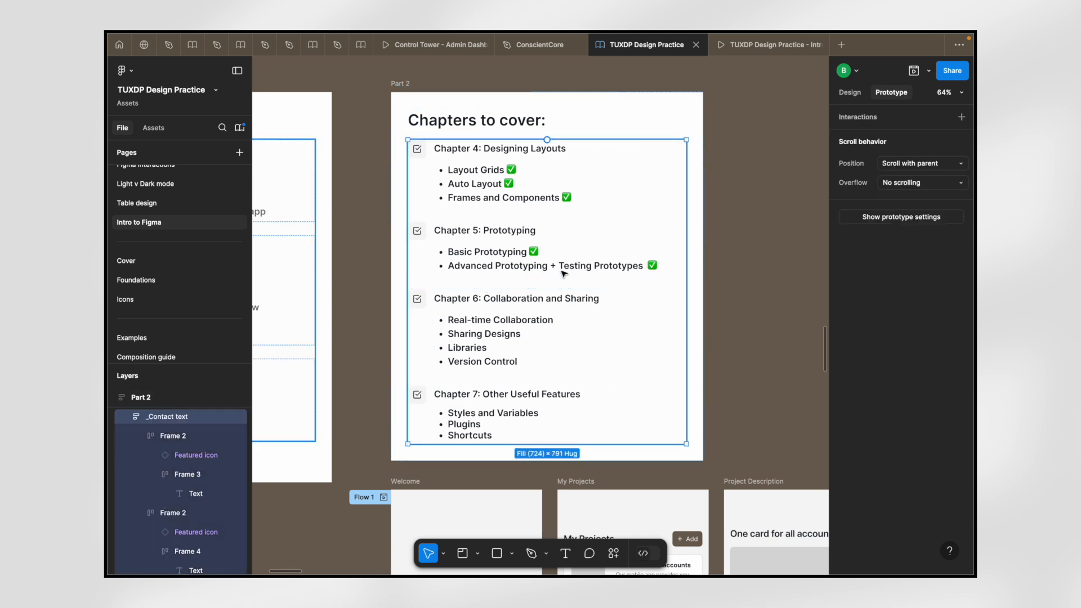
left_click(743, 280)
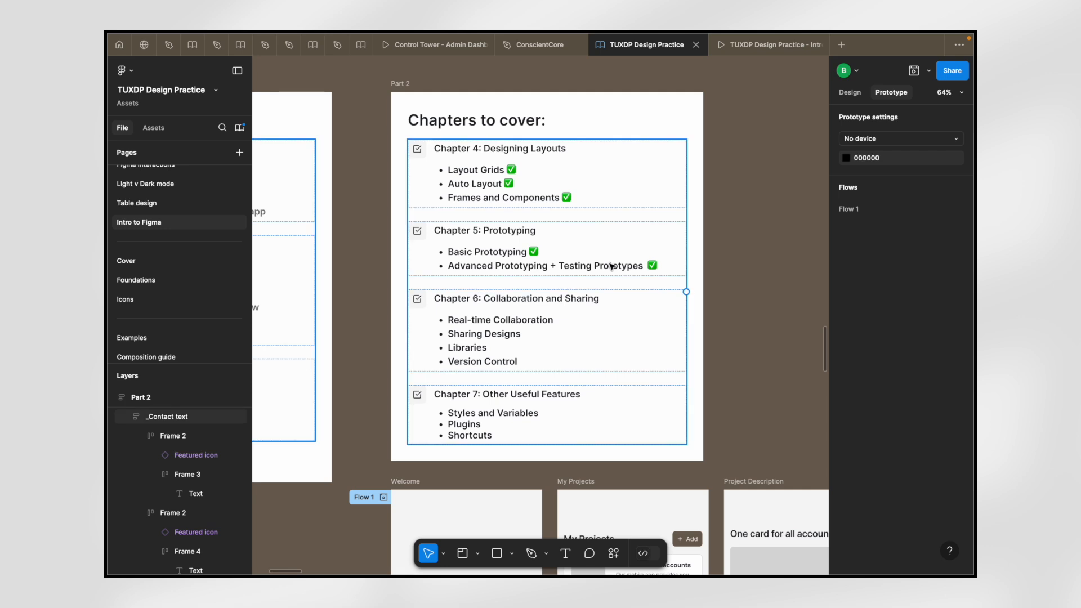
scroll(611, 266, "up", 3)
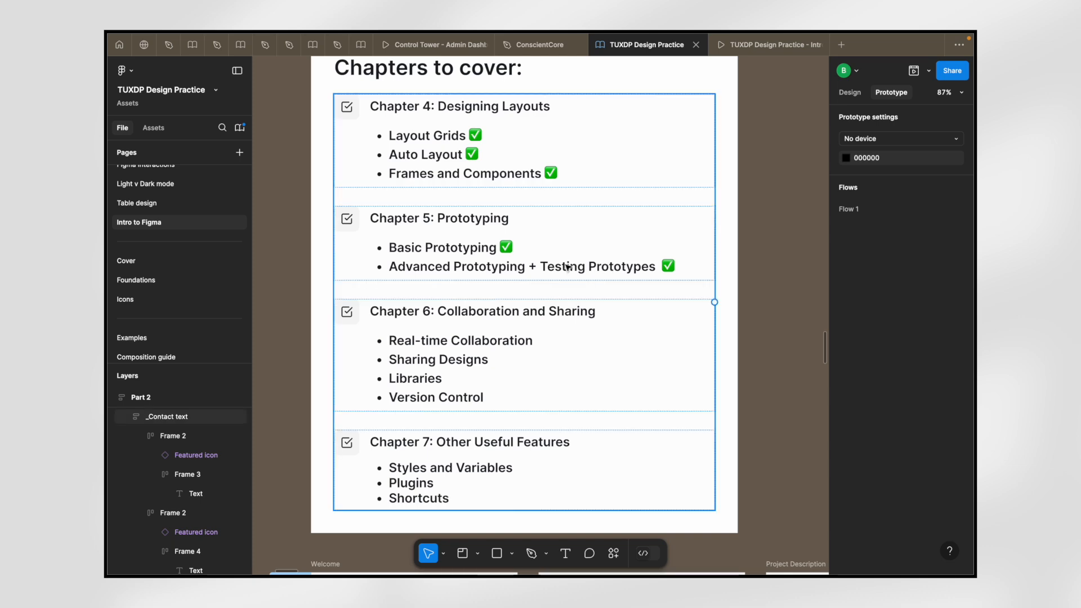
scroll(567, 267, "down", 5)
scroll(568, 267, "up", 4)
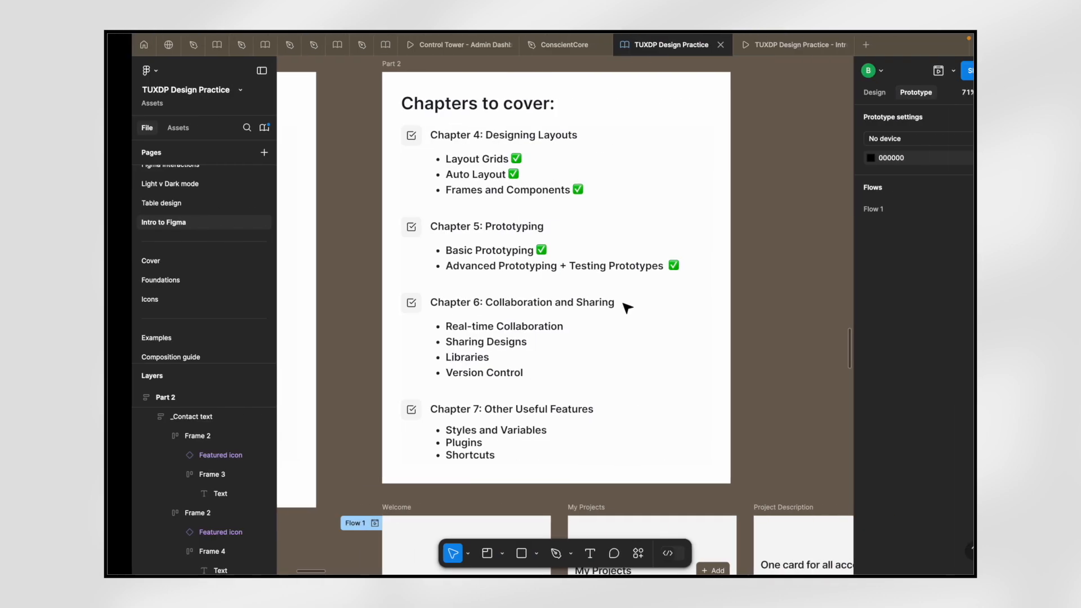
- Try spotlighting your own view to collaborators while moving across the Thumbnail, Part 1 and Part 2 frames, and cancel the spotlight
scroll(720, 106, "down", 5)
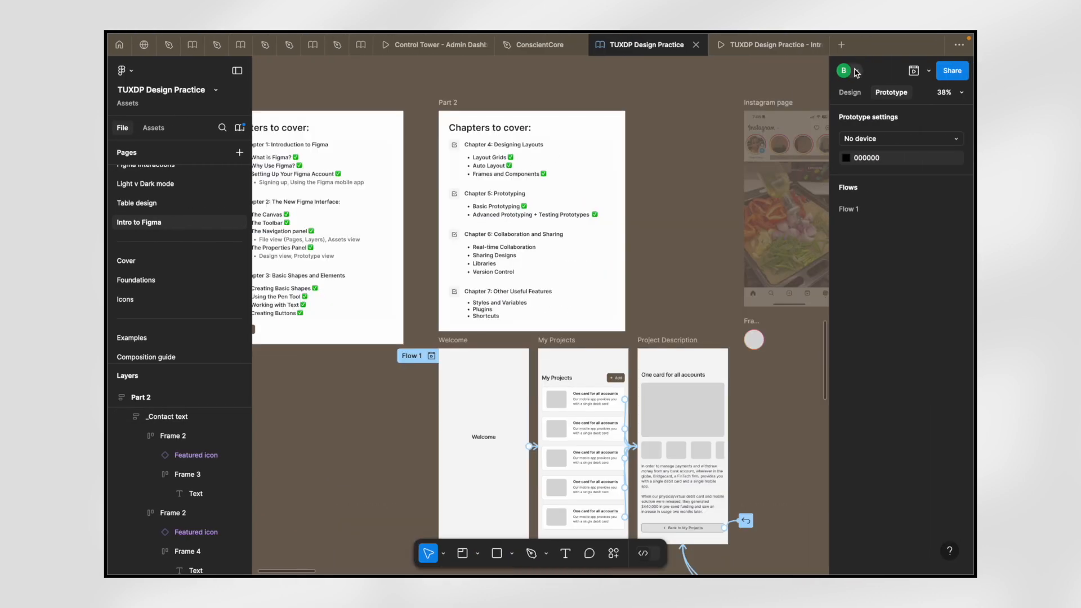
left_click(857, 71)
left_click(845, 131)
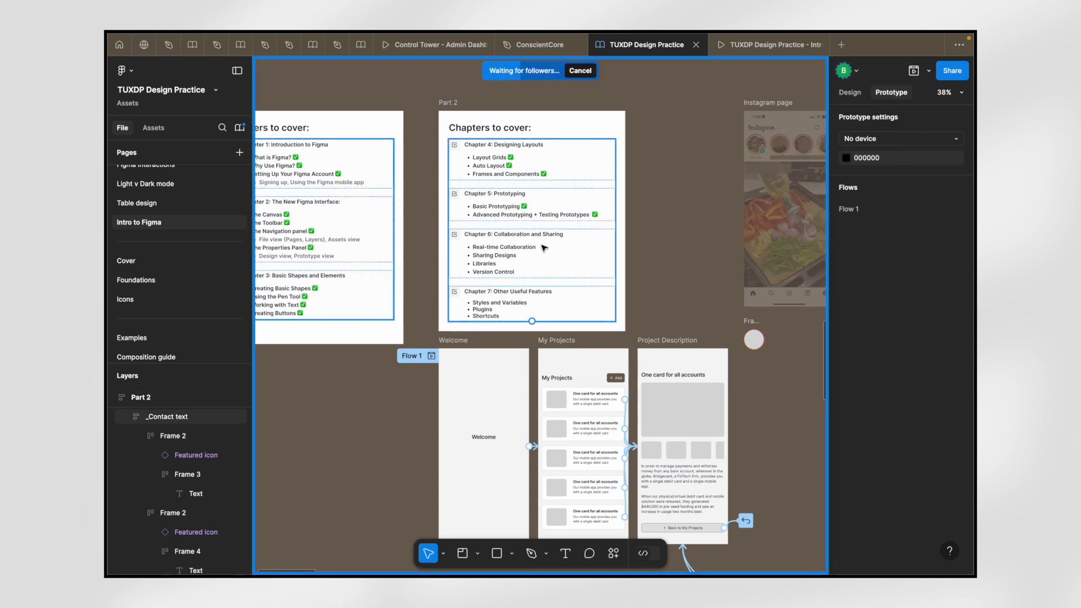
scroll(543, 246, "down", 5)
scroll(543, 246, "up", 4)
scroll(457, 275, "up", 6)
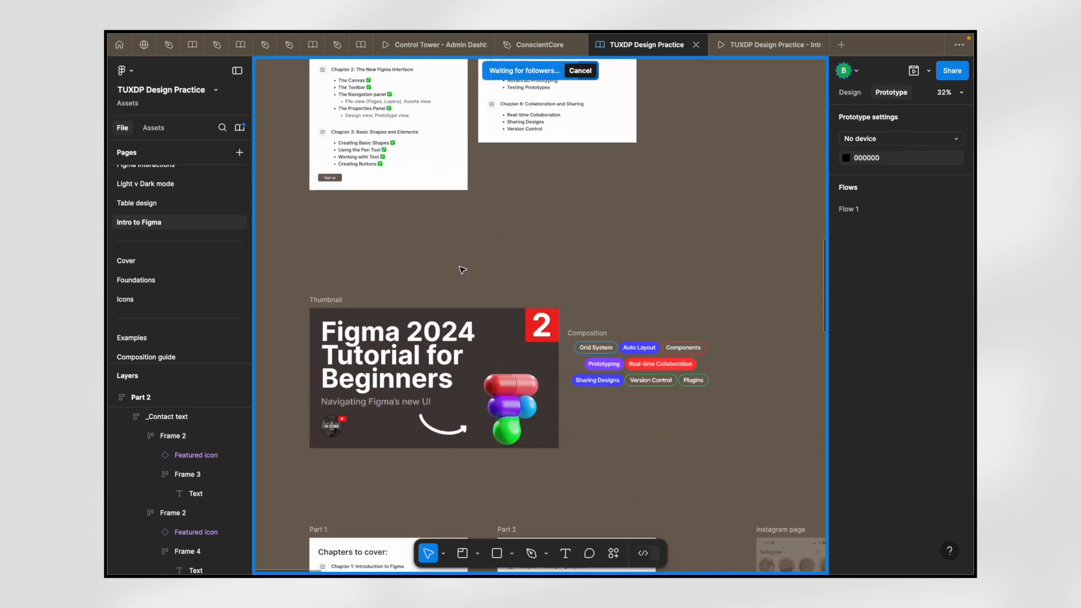
scroll(460, 271, "down", 3)
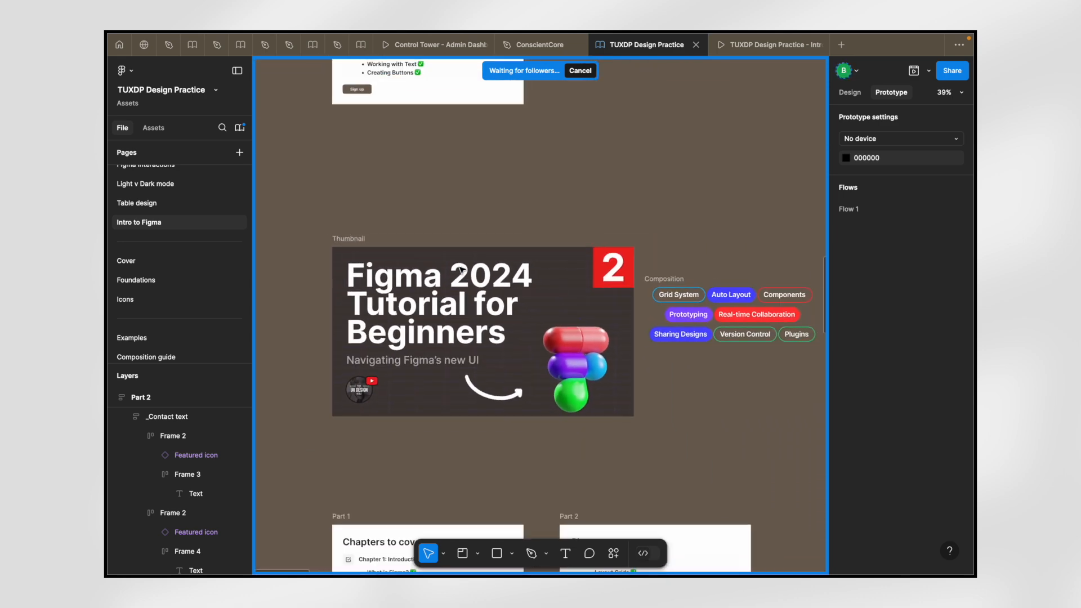
scroll(461, 271, "up", 3)
scroll(461, 269, "down", 1)
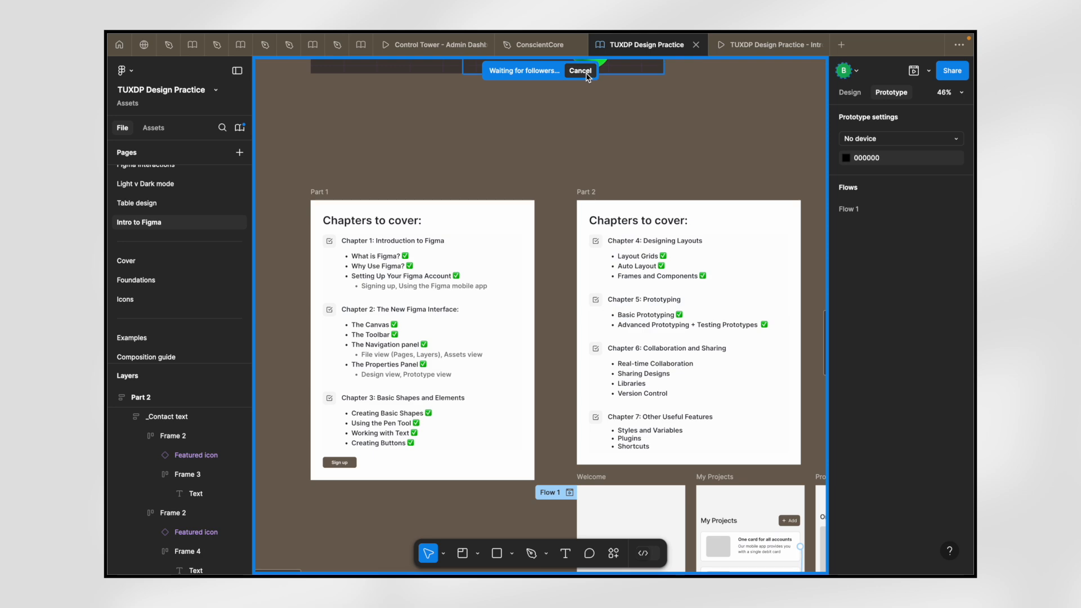
left_click(588, 75)
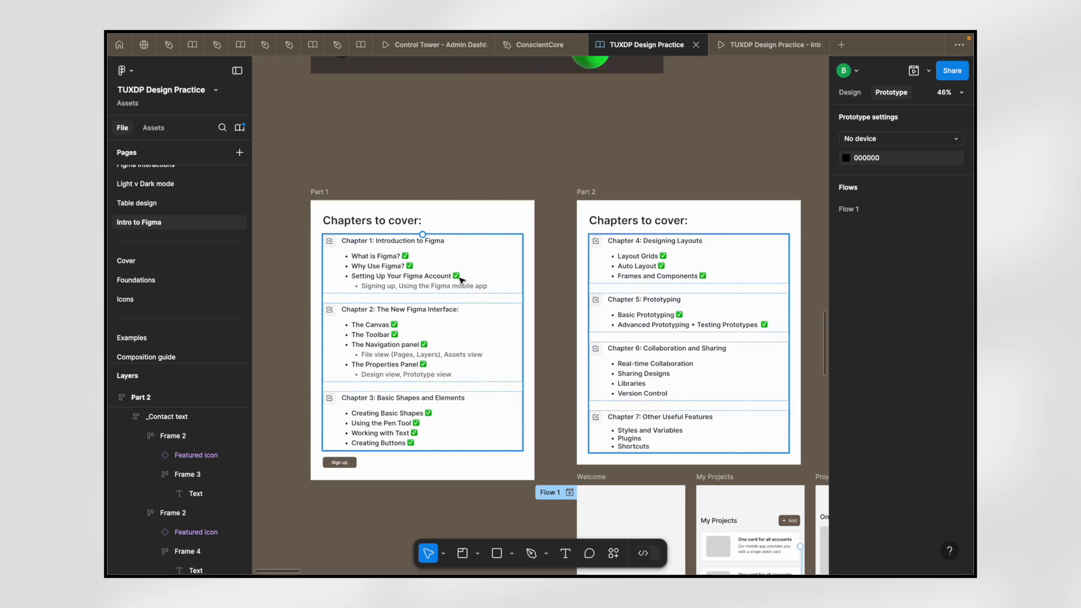
scroll(461, 280, "down", 5)
scroll(461, 279, "up", 2)
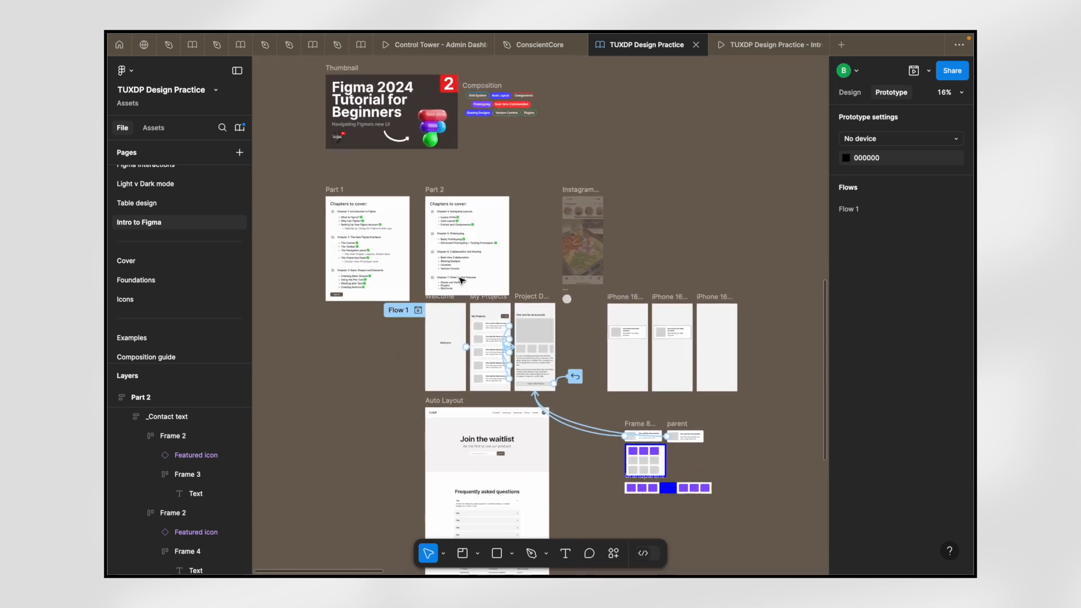
scroll(461, 280, "up", 2)
scroll(461, 280, "down", 3)
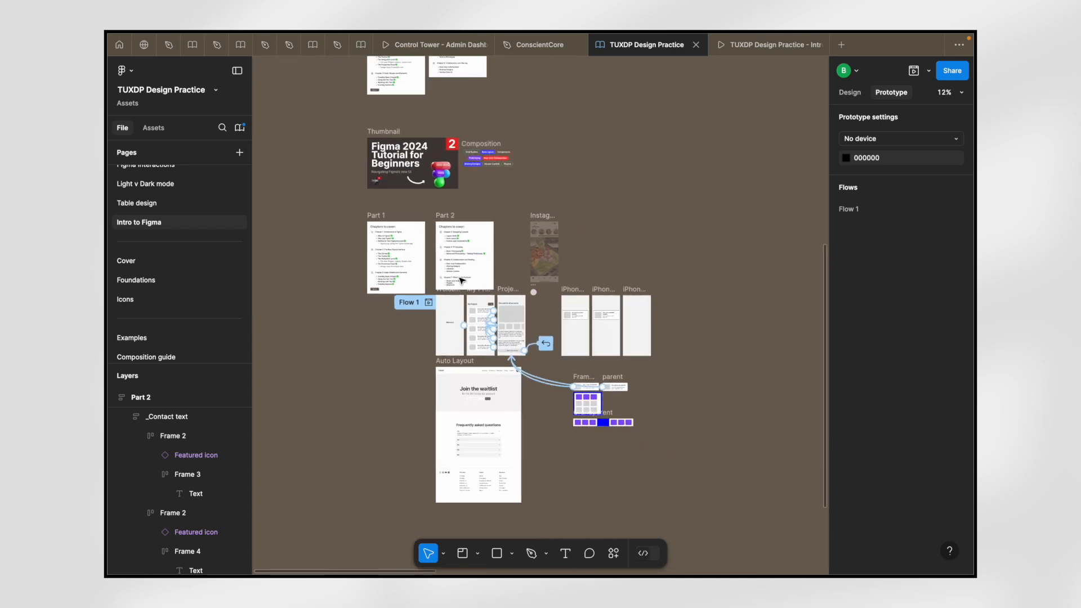
scroll(470, 222, "up", 2)
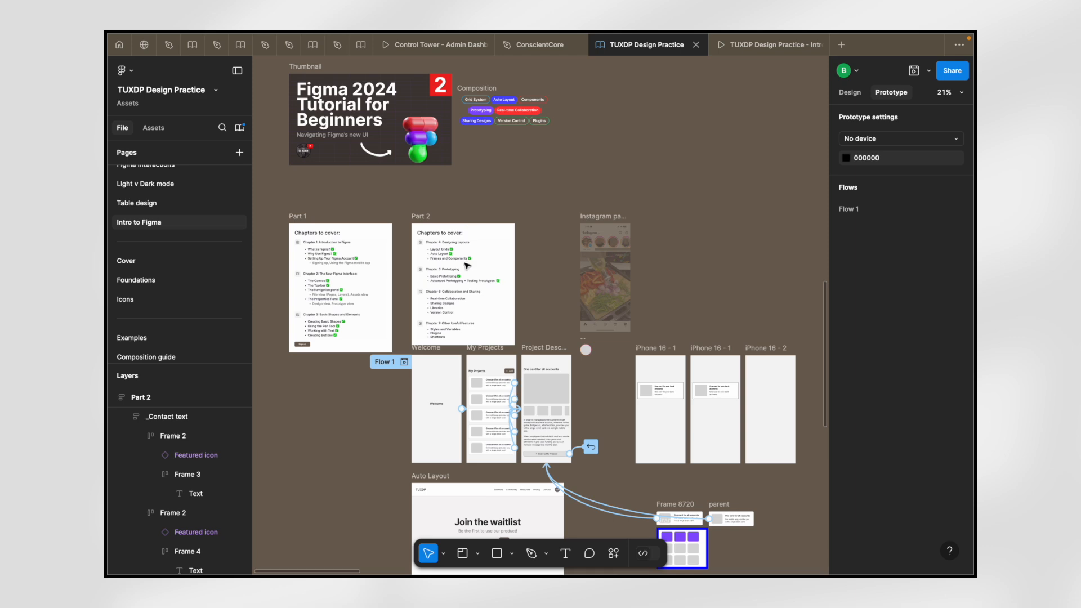
scroll(466, 312, "up", 3)
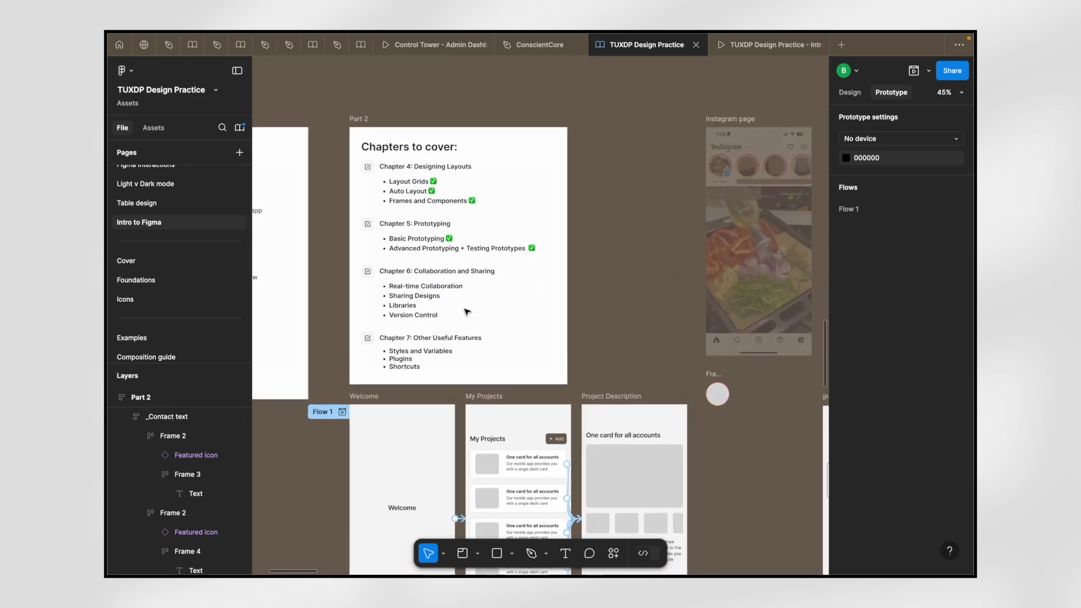
- Select the Chapter 6: Collaboration and Sharing text block in the Part 2 frame
scroll(467, 312, "down", 3)
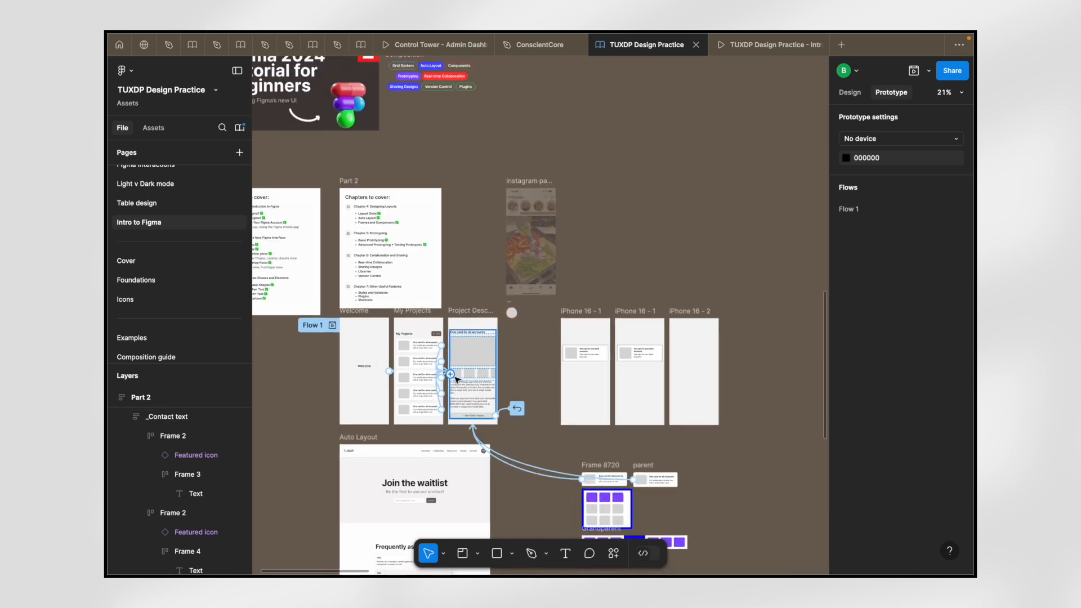
scroll(465, 329, "up", 6)
left_click(484, 297)
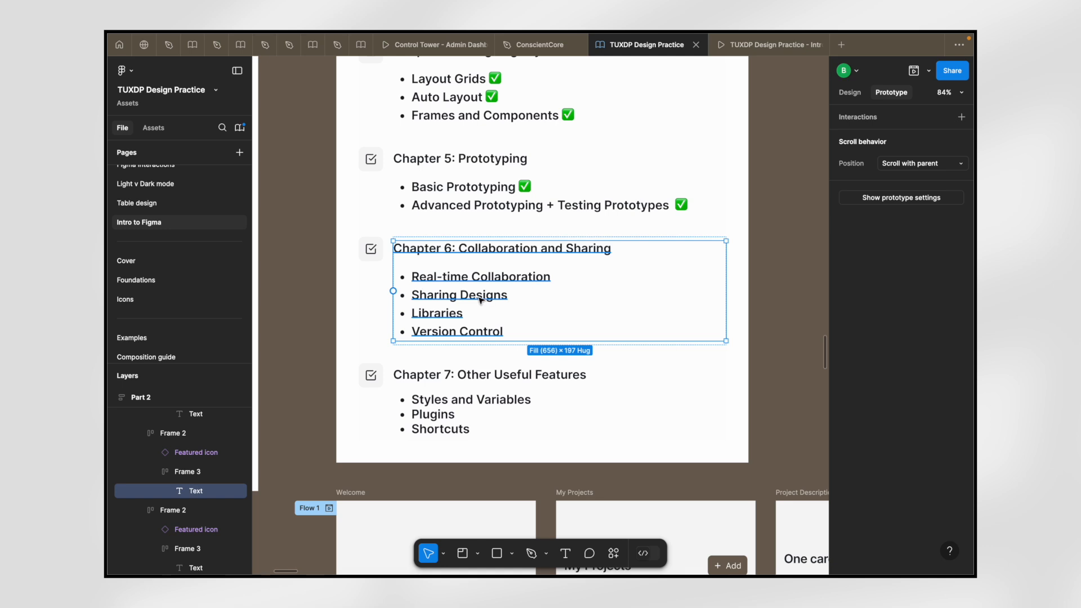
- Add a 1x PNG export setting to the My Projects frame and expand its export preview
scroll(449, 304, "down", 10)
scroll(448, 304, "down", 3)
scroll(449, 304, "up", 5)
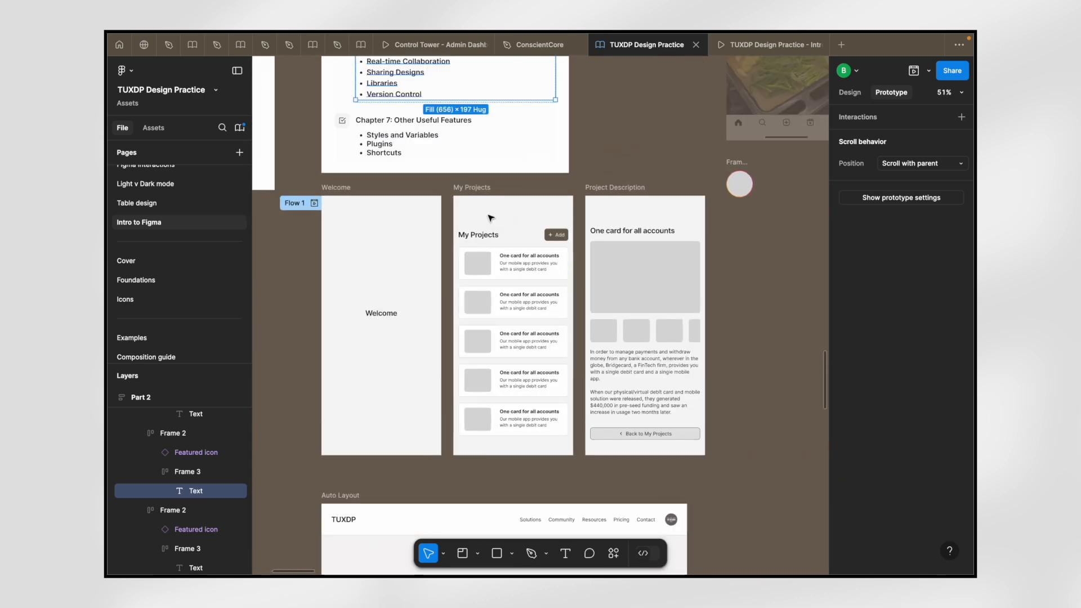
left_click(481, 188)
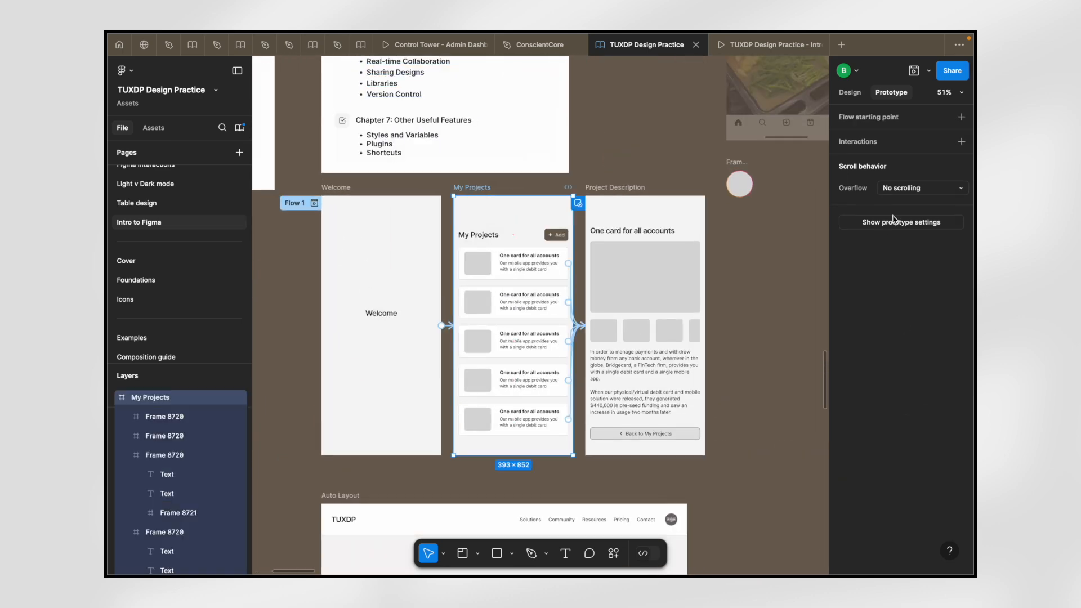
left_click(849, 92)
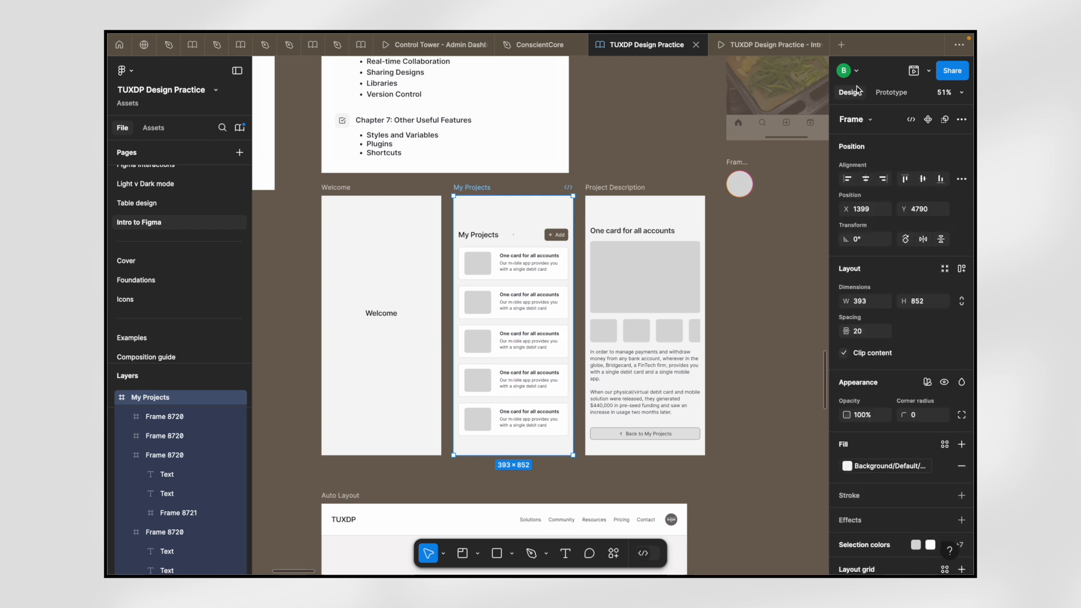
scroll(885, 414, "down", 3)
left_click(852, 534)
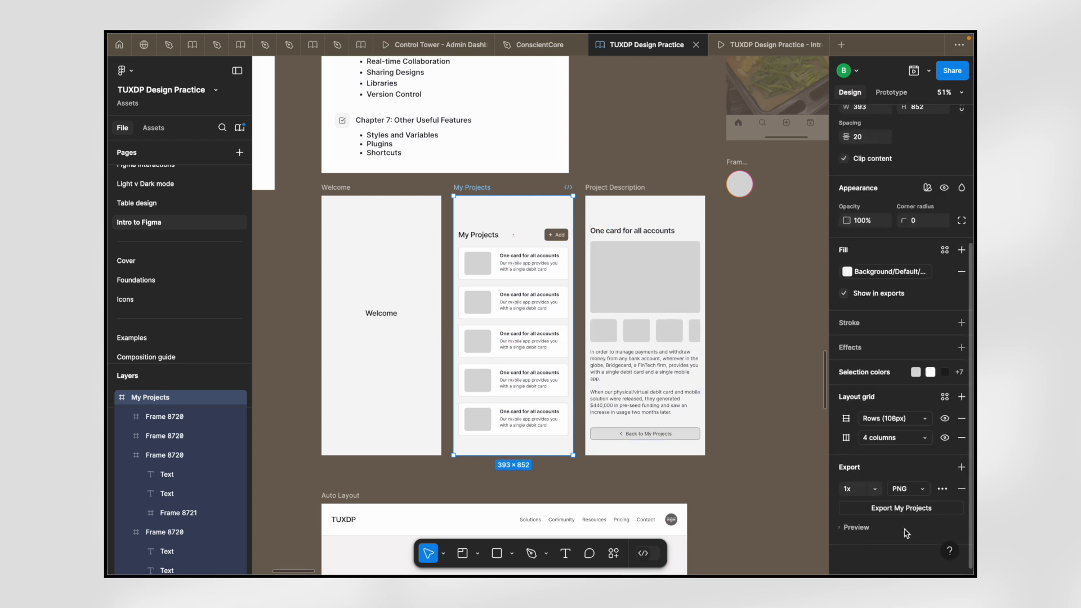
left_click(851, 528)
scroll(850, 533, "down", 1)
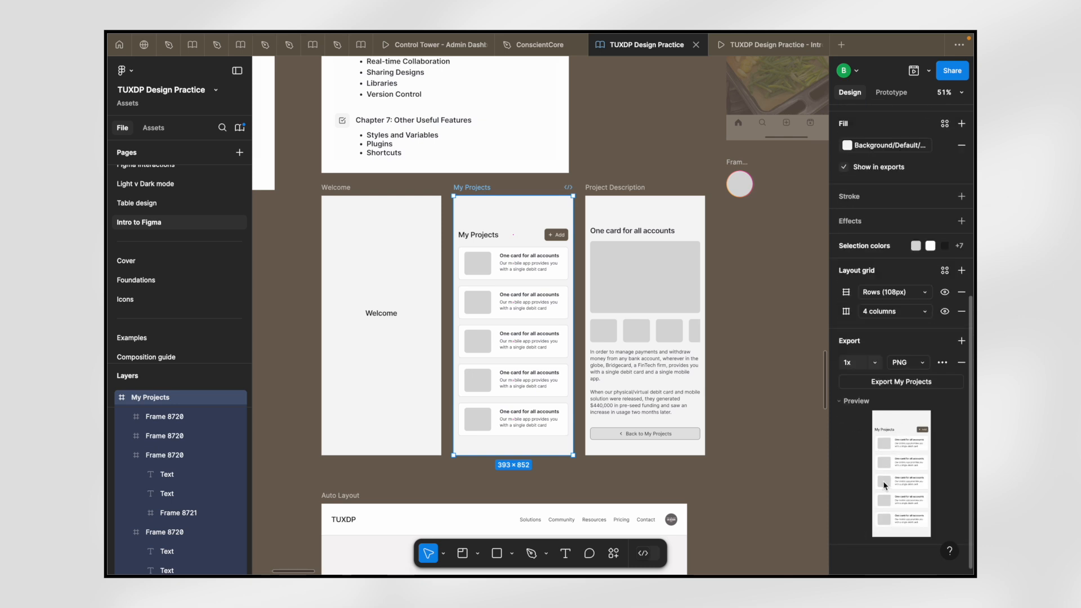
- Review the file formats available for exporting the My Projects frame, and clear the selection
left_click(916, 365)
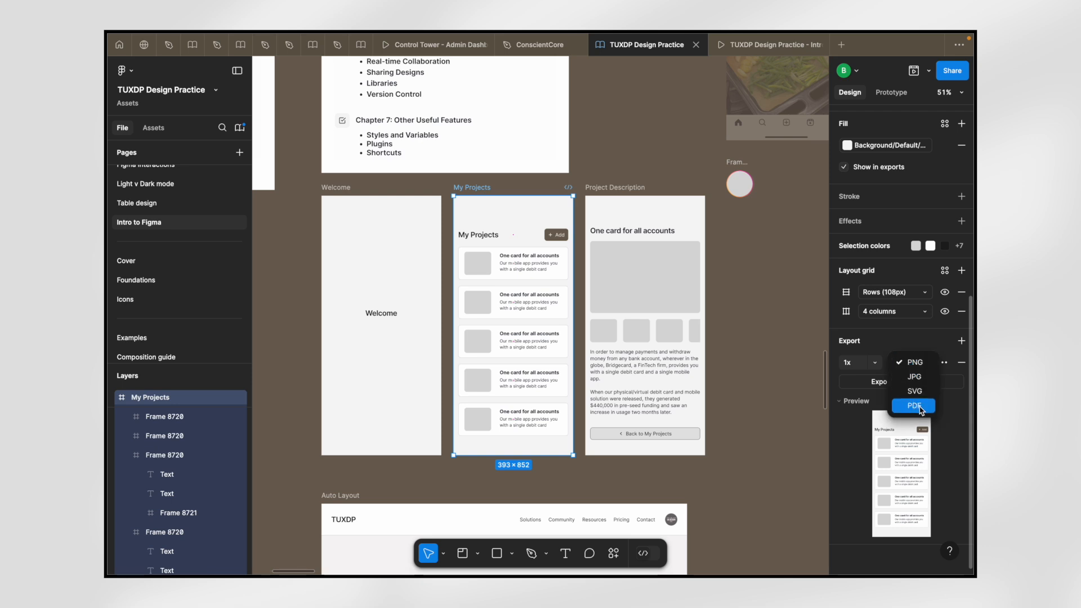
left_click(955, 437)
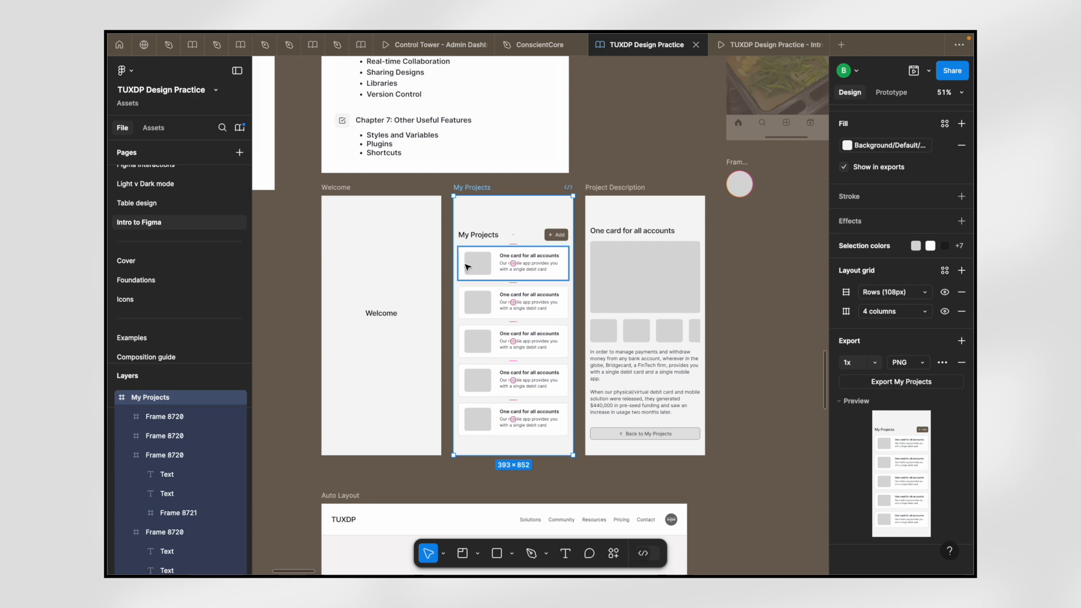
scroll(467, 267, "down", 5)
scroll(467, 267, "up", 4)
scroll(467, 267, "down", 1)
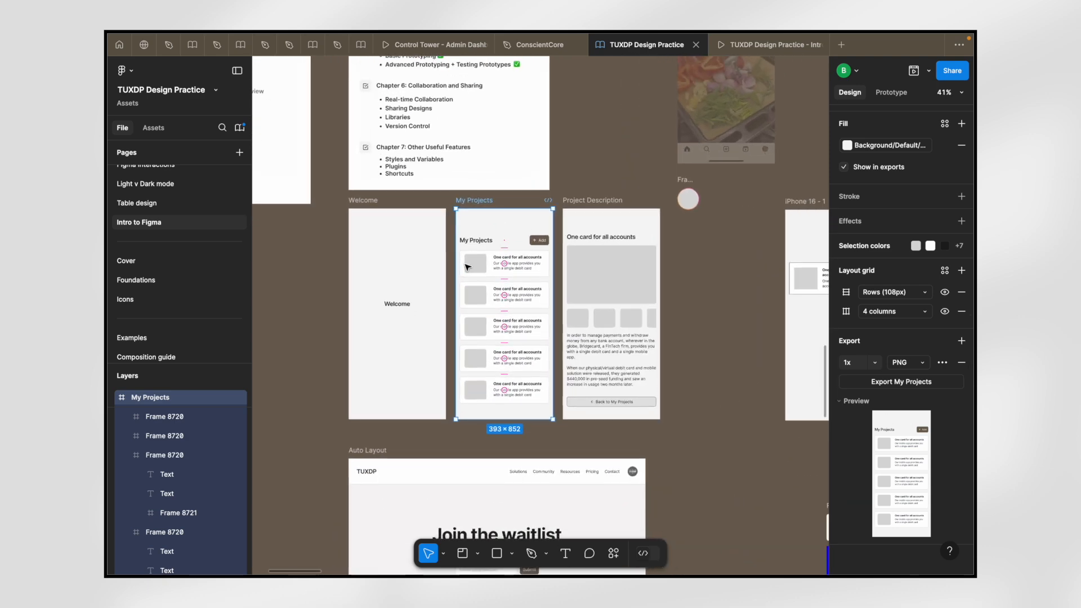
left_click(342, 260)
- Try to save a partial local copy of the file as TUXDP Design Practice.fig in Downloads, cancel it, and clear the selection
mouse_move(273, 37)
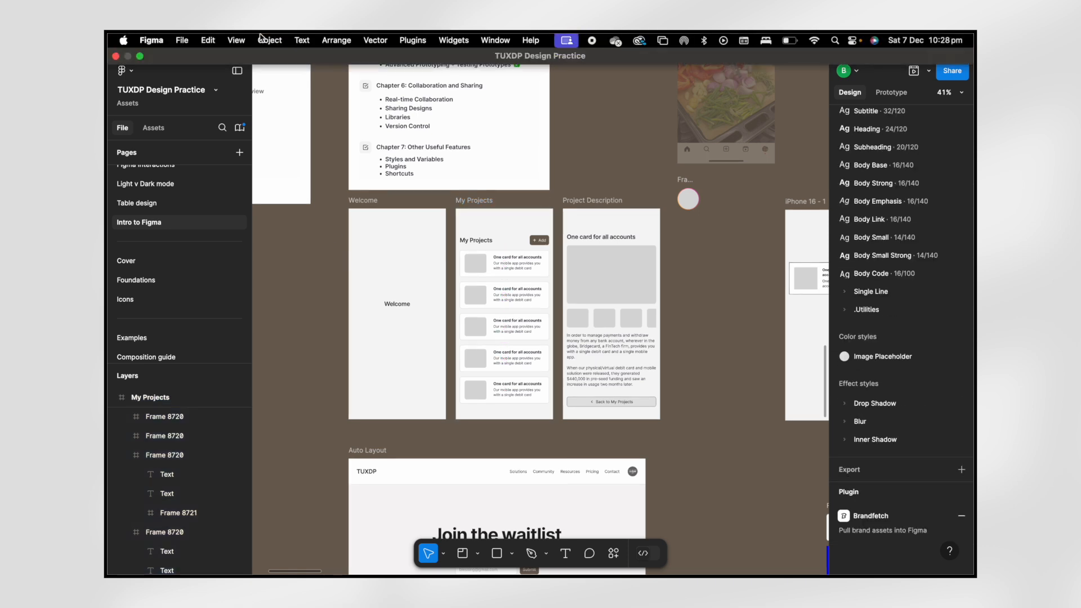
left_click(185, 40)
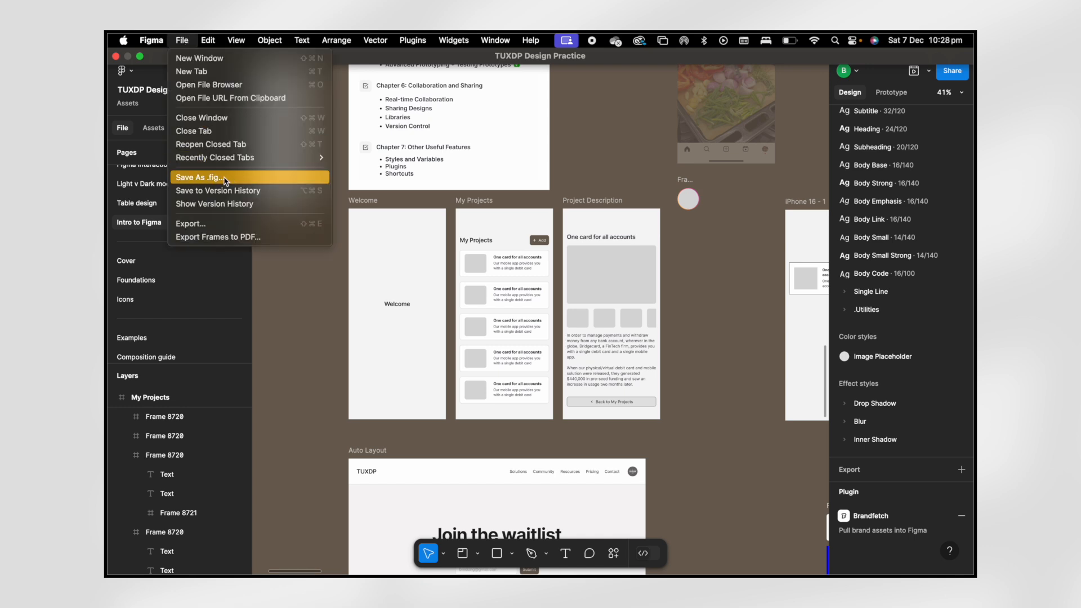
left_click(243, 180)
left_click(216, 178)
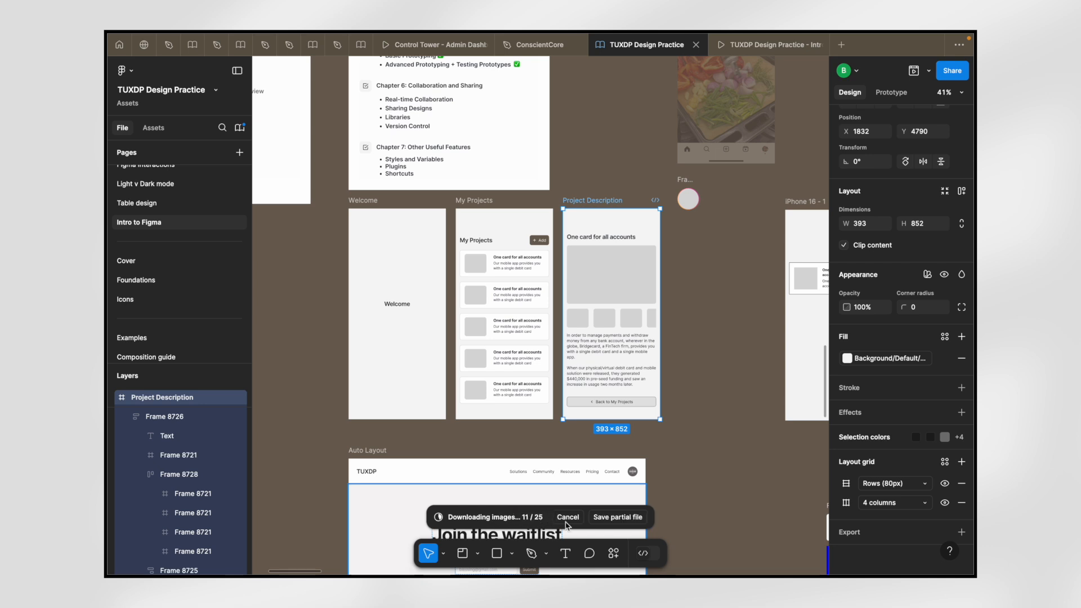
left_click(600, 517)
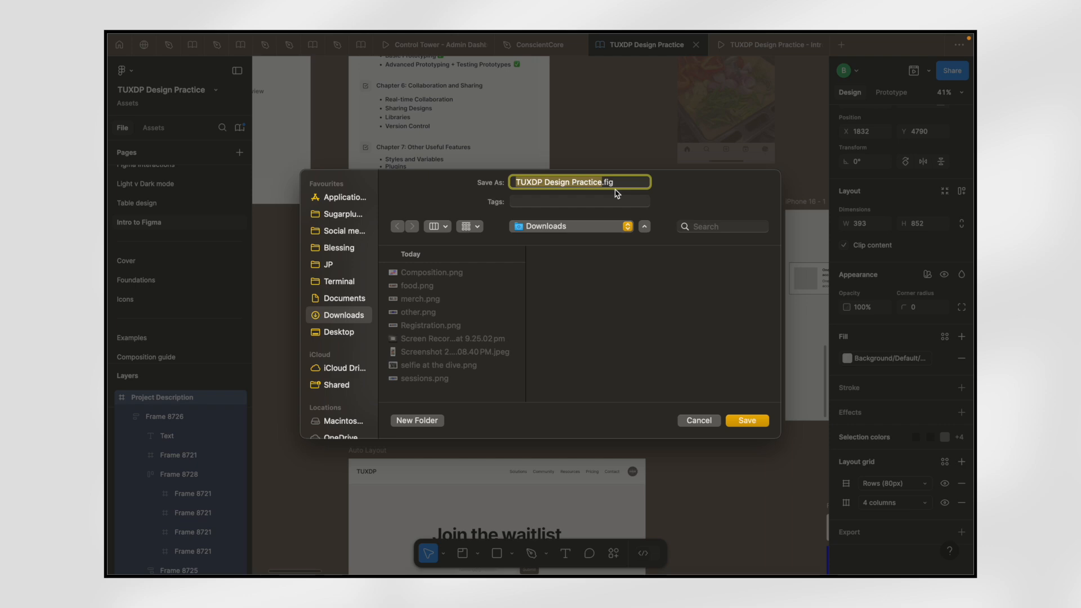
left_click(699, 422)
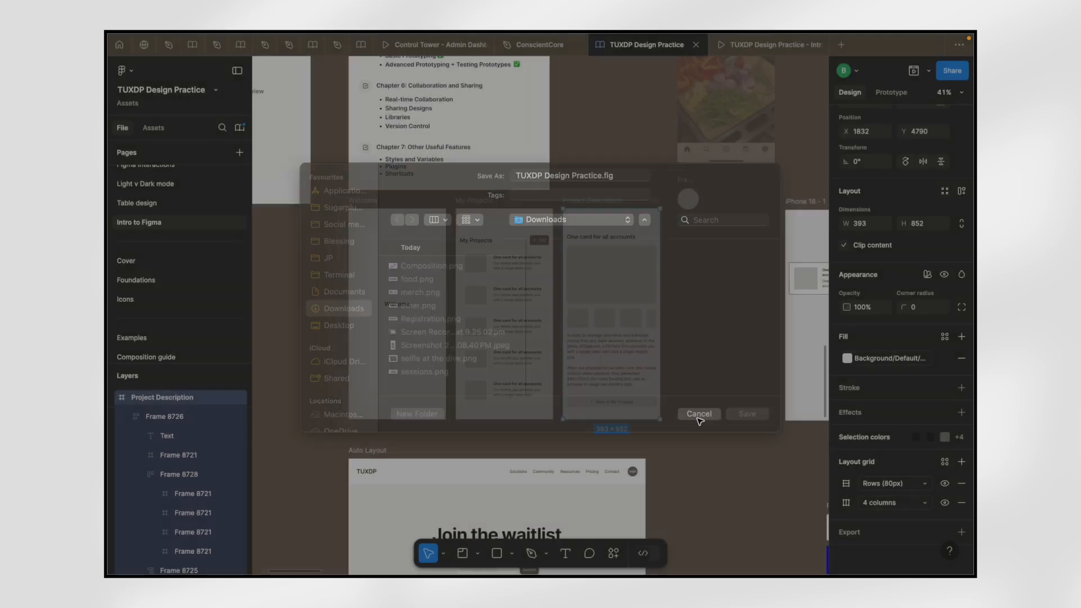
left_click(689, 299)
- Look over the mobile screens on the canvas and locate the command for exporting frames to PDF without running it
scroll(632, 286, "up", 5)
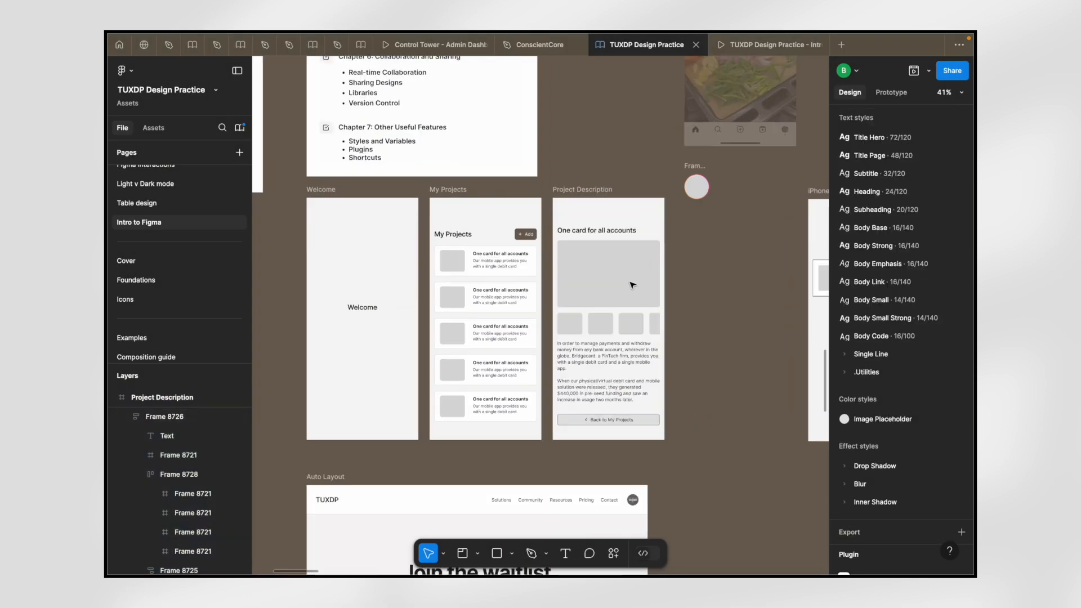
scroll(632, 286, "down", 5)
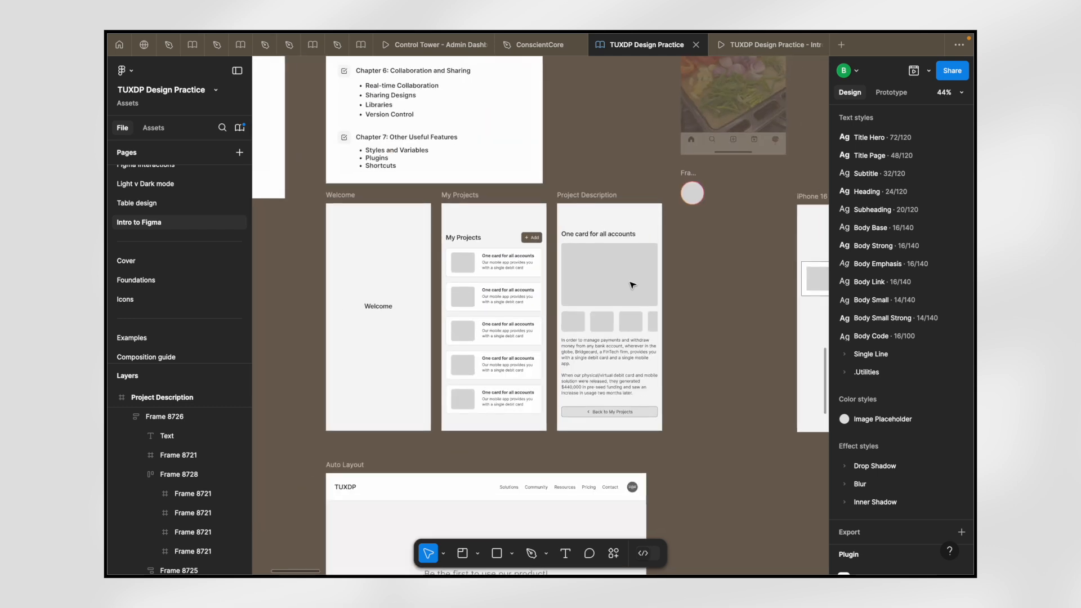
mouse_move(323, 38)
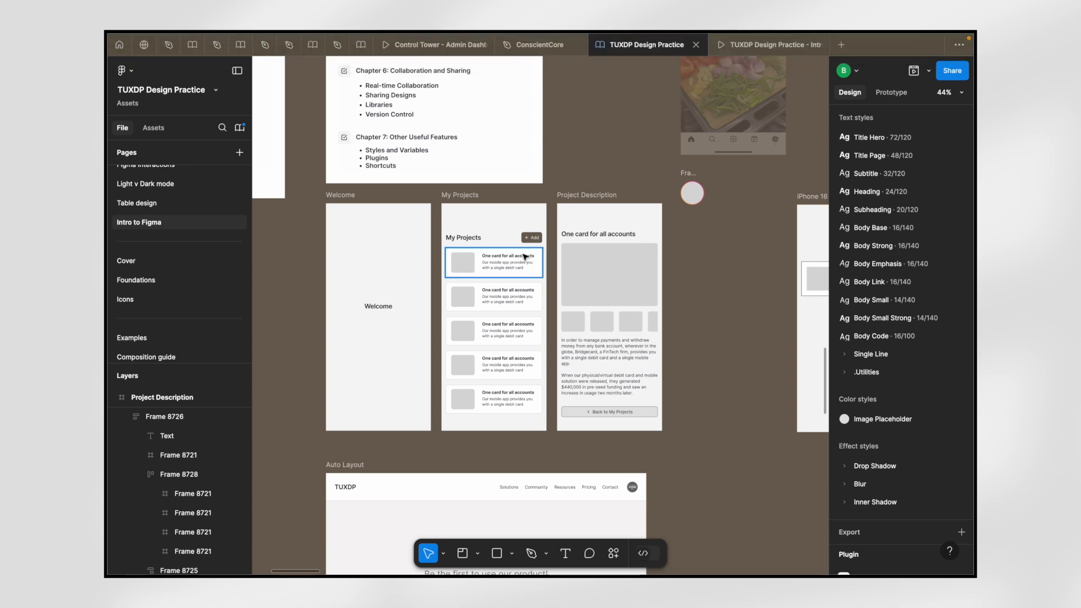
scroll(526, 259, "down", 5)
scroll(709, 330, "up", 2)
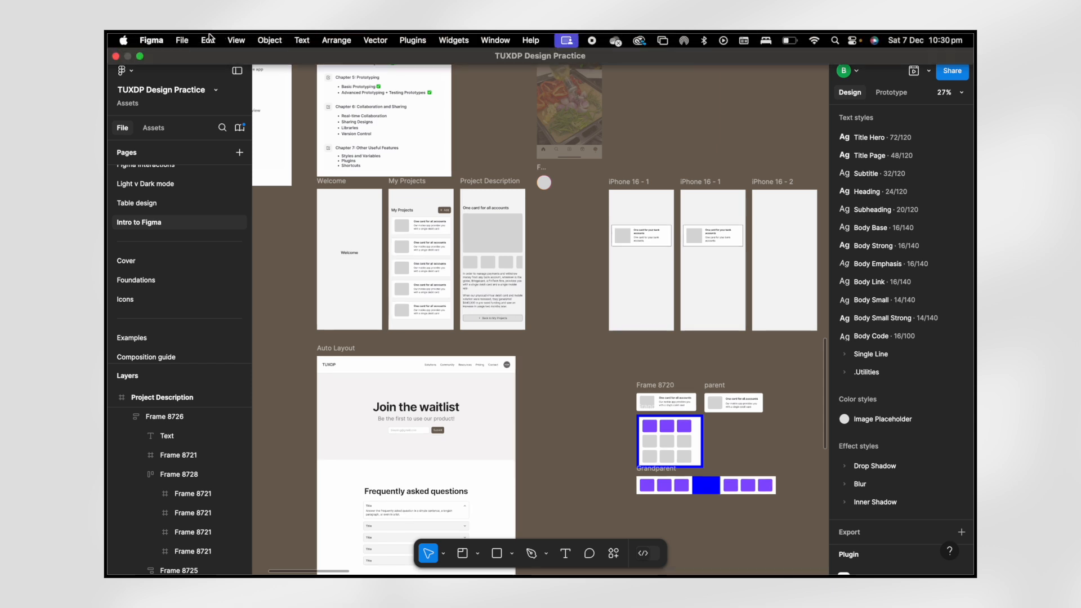
left_click(186, 39)
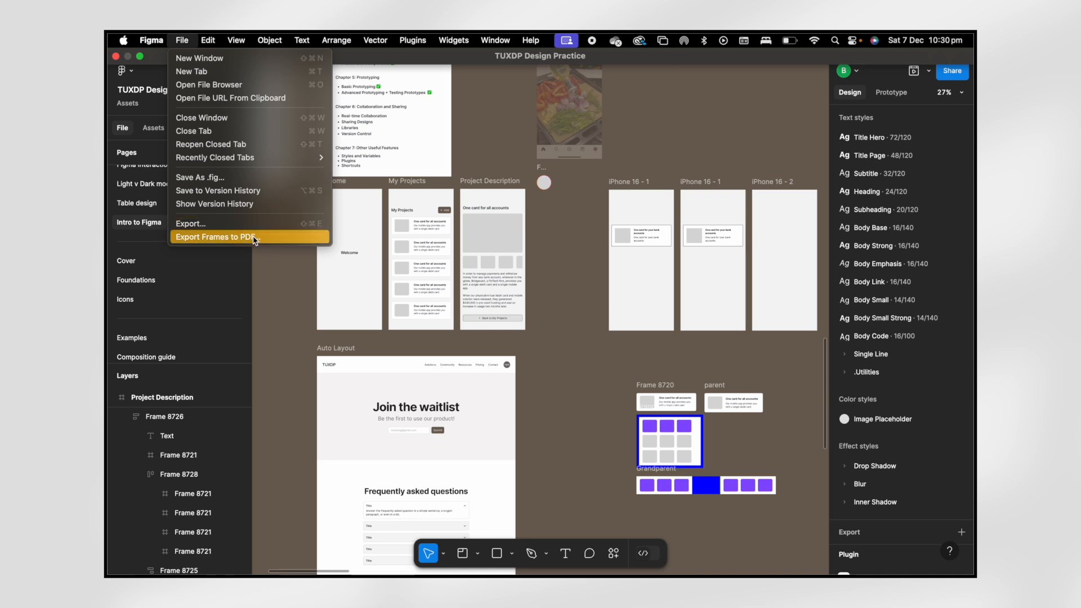
left_click(562, 311)
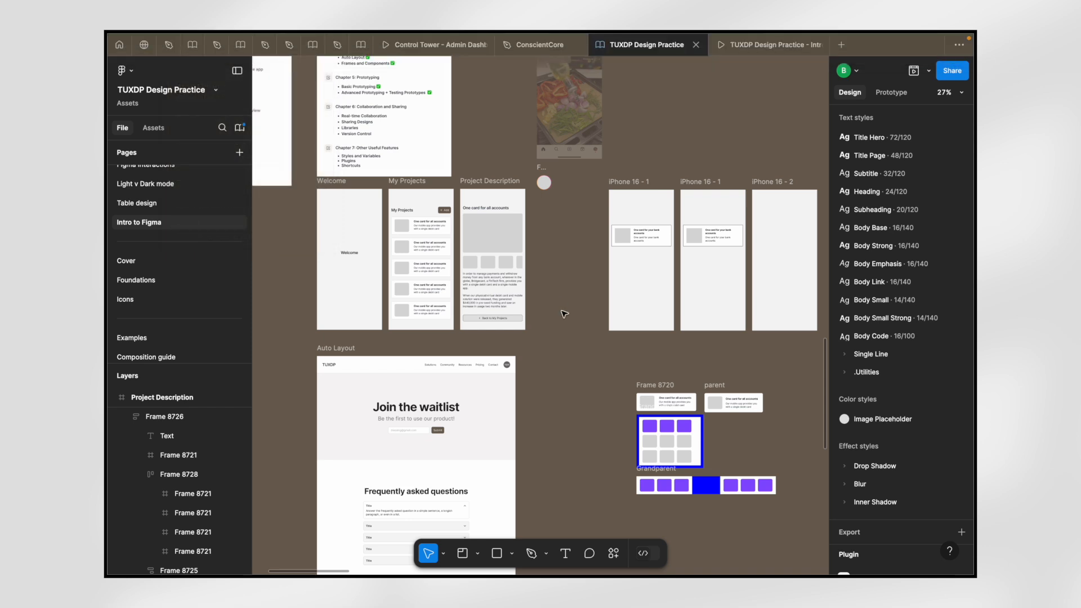
- Review the file's sharing options, including access levels, the file link, the prototype link and the embed code
left_click(953, 71)
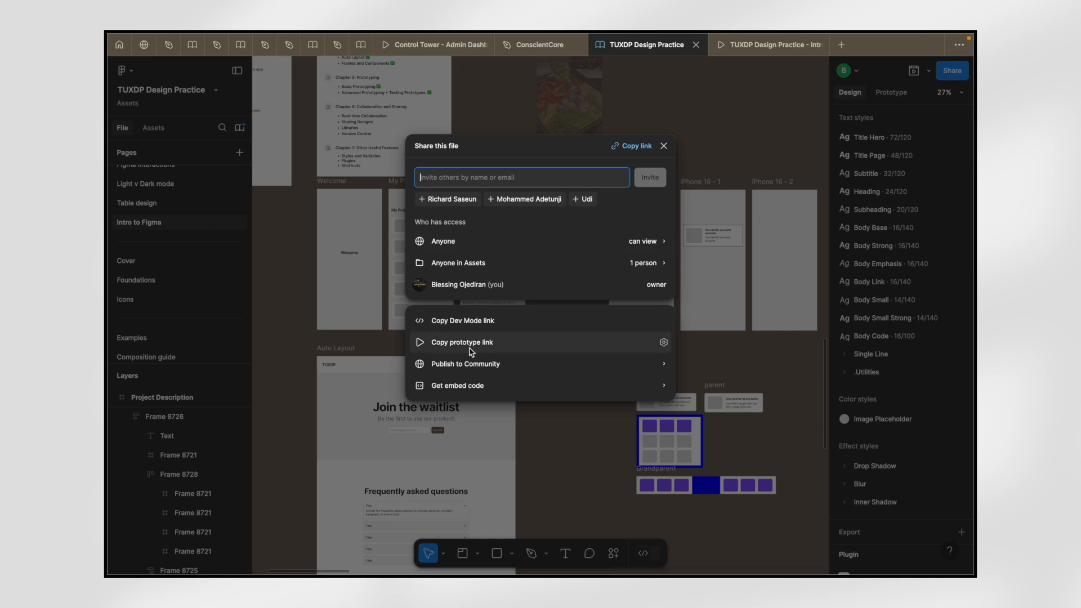
left_click(664, 146)
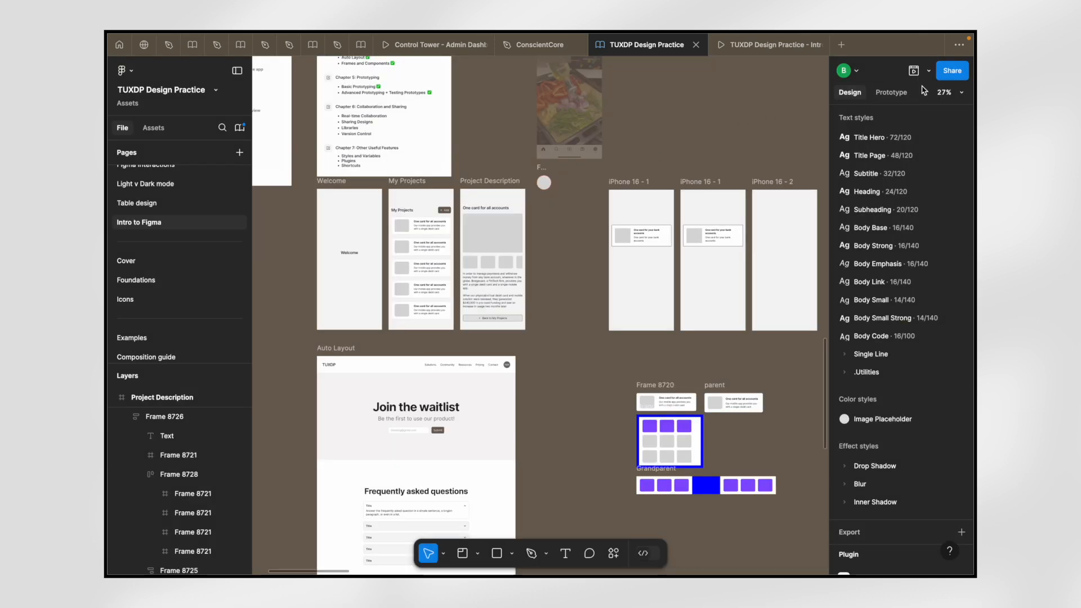
left_click(953, 73)
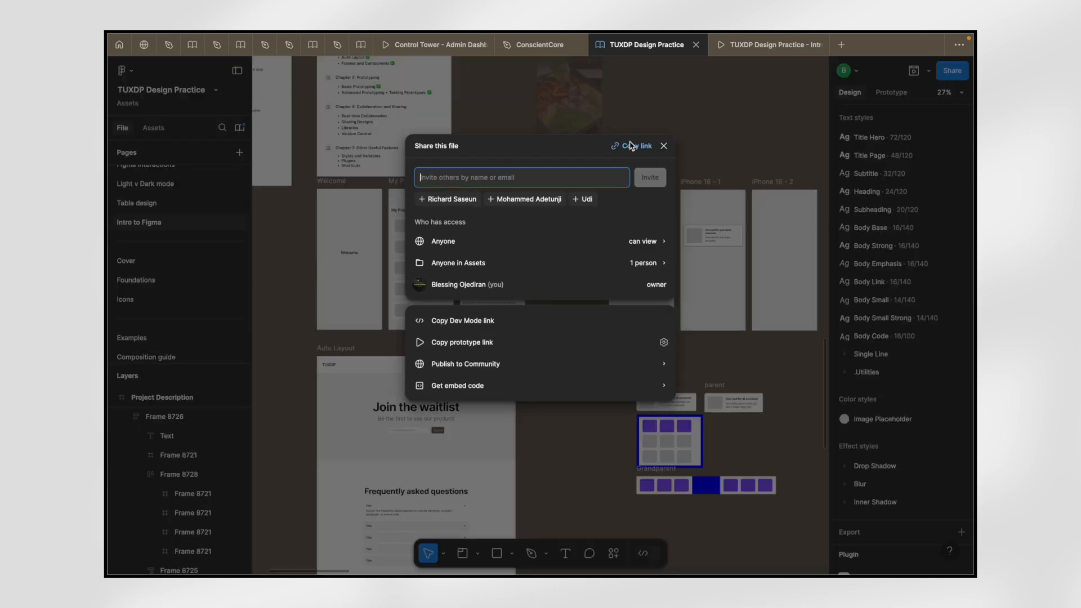
left_click(664, 146)
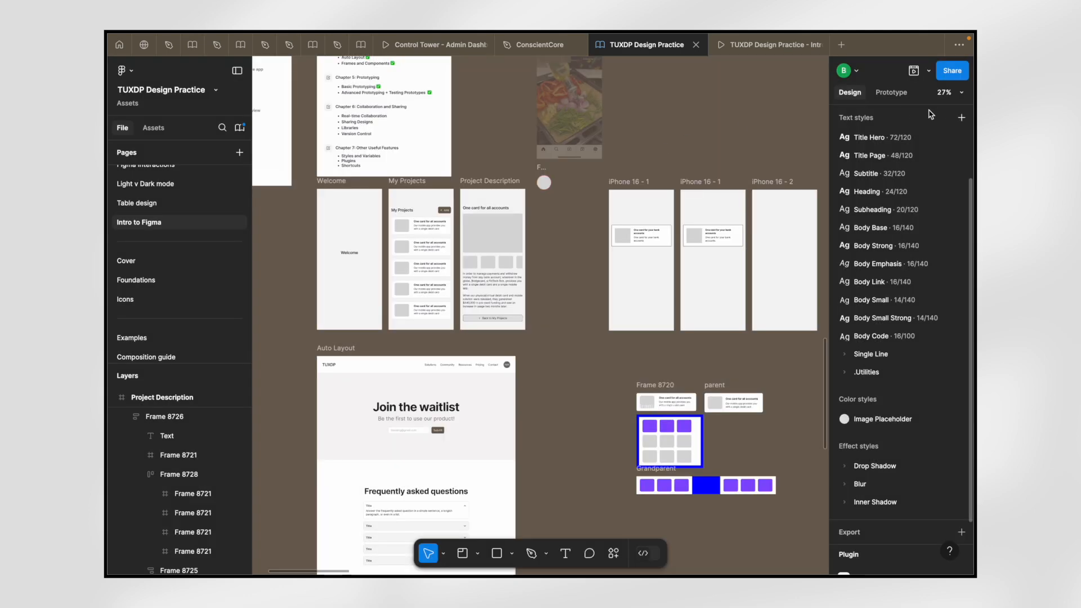
left_click(942, 74)
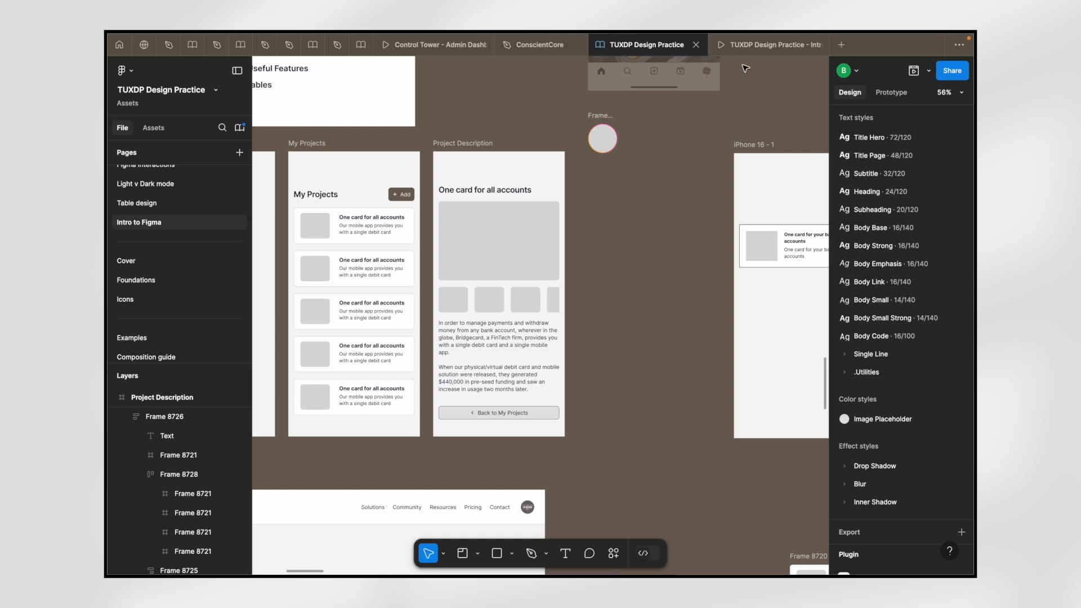
- Switch to the running prototype and review its scaling options and advanced settings
left_click(755, 48)
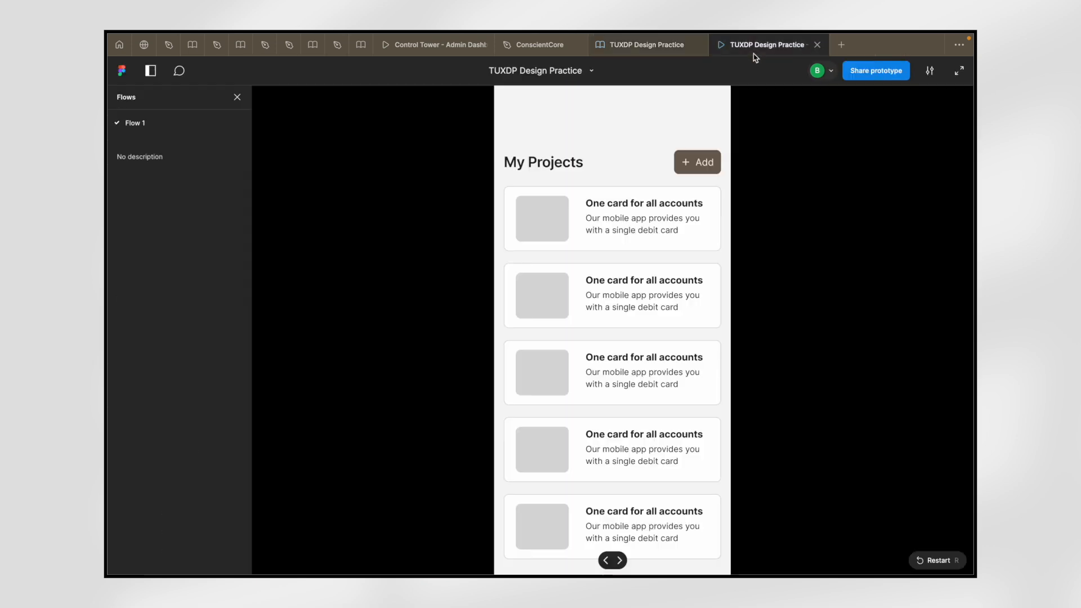
left_click(929, 72)
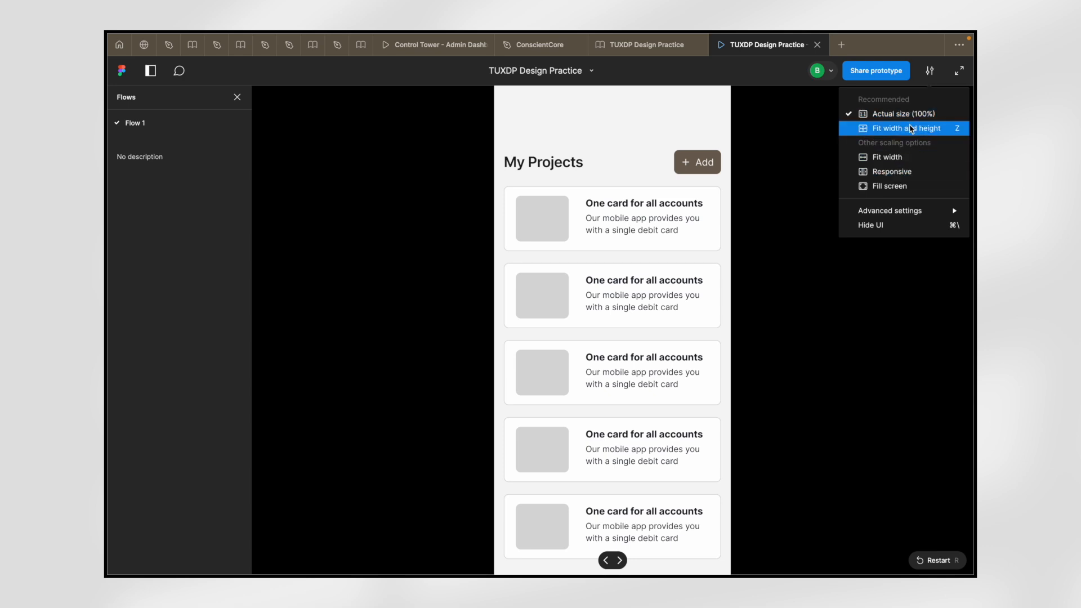
mouse_move(882, 211)
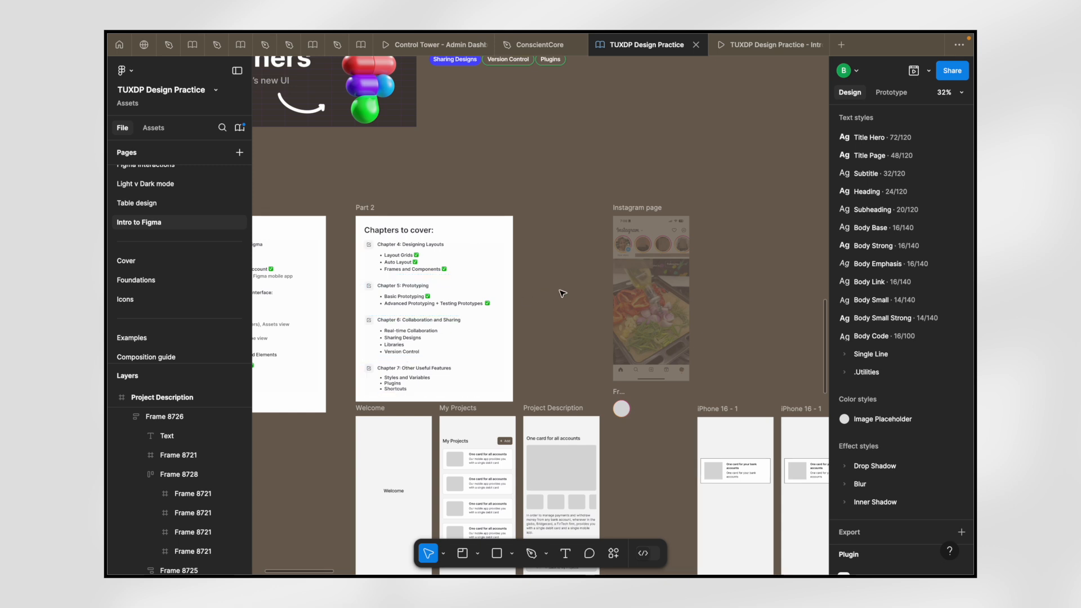
- Try to start an area comment with an @ mention between the Part 2 and Instagram page frames, and discard it
left_click(589, 555)
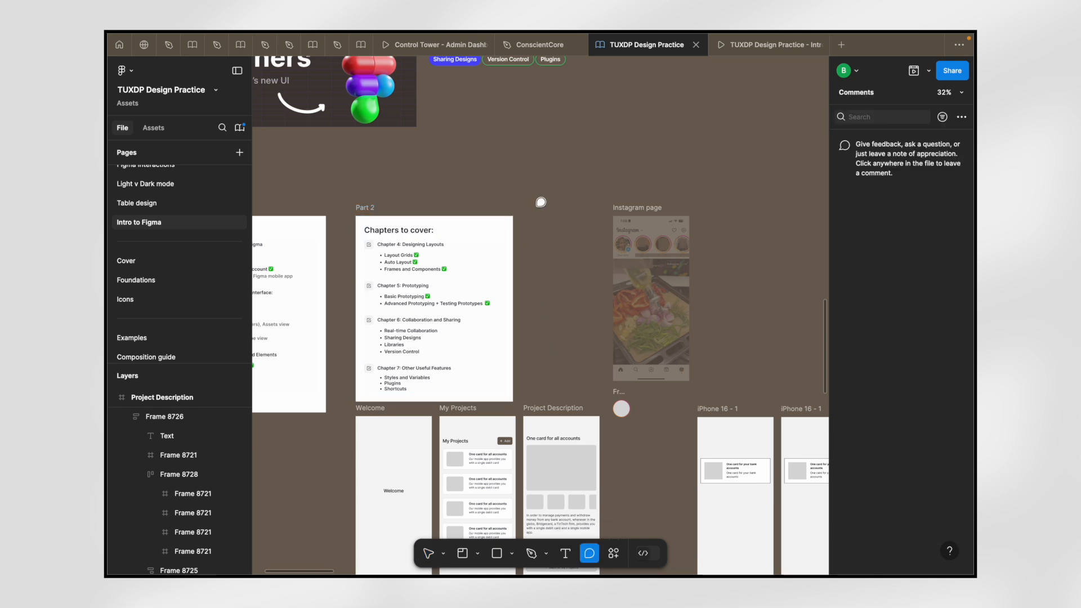
left_click_drag(518, 150, 630, 194)
type("@")
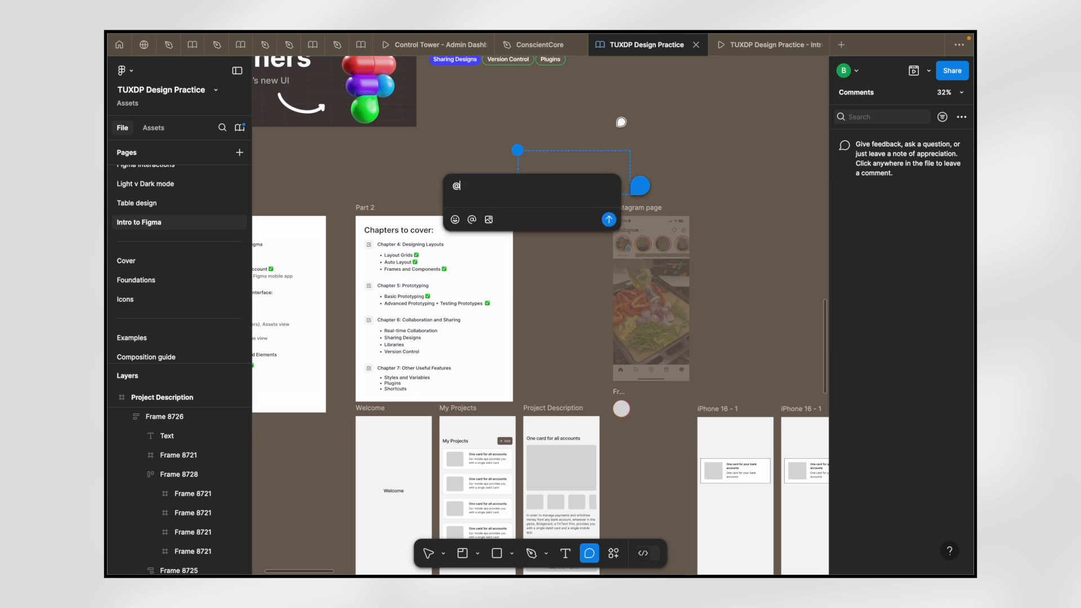
left_click(629, 117)
scroll(377, 367, "up", 5)
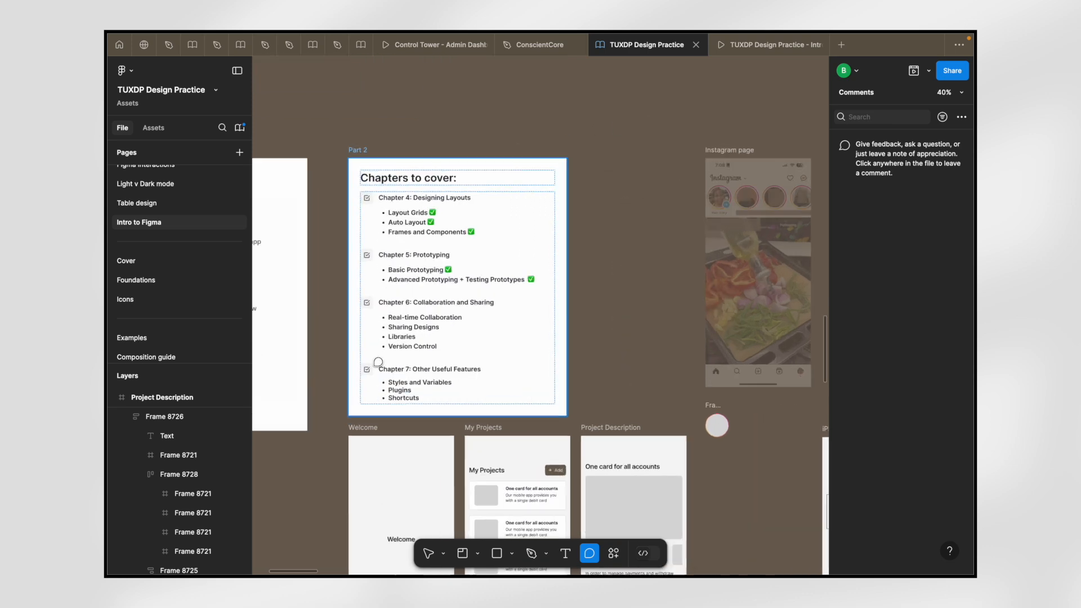
key("Escape")
- Add a ✅ after Real-time Collaboration and Sharing Designs in the Chapter 6 list of the Part 2 frame
left_click(404, 333)
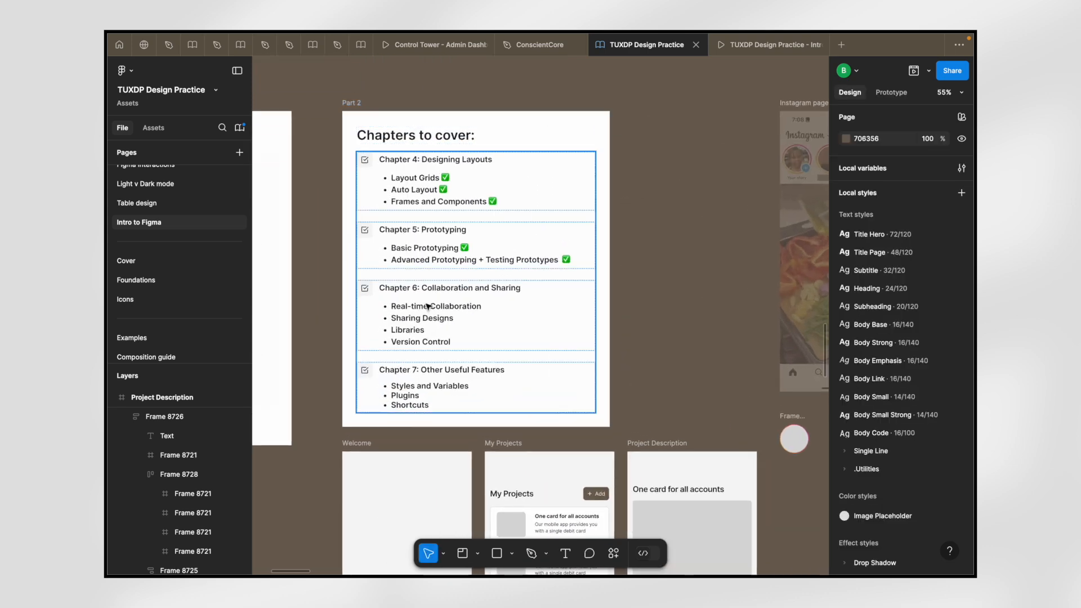
scroll(428, 305, "up", 3)
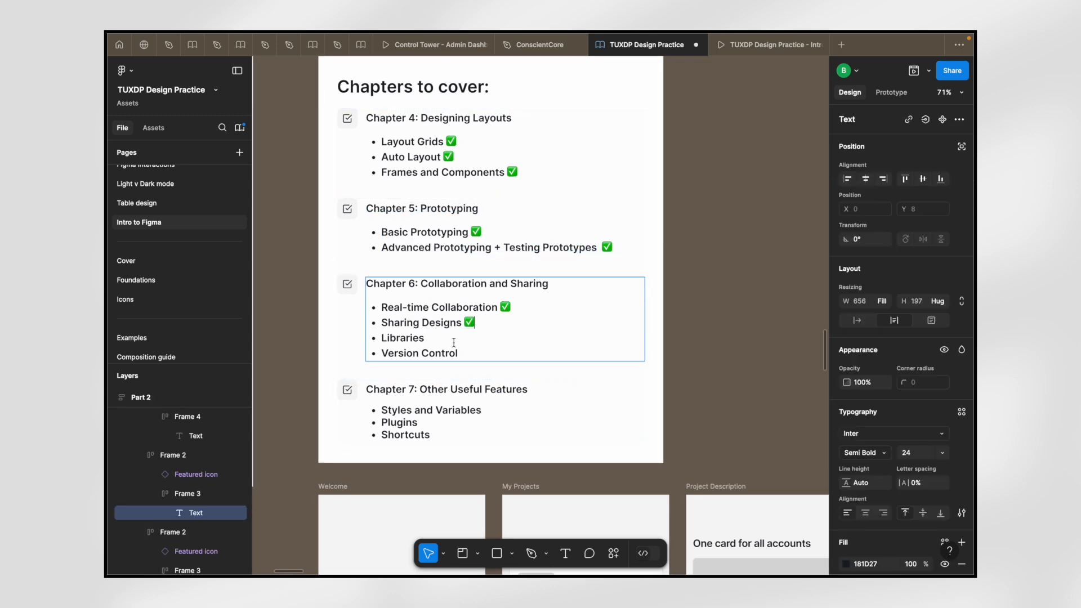
left_click(448, 341)
key("Escape")
scroll(761, 322, "down", 10)
scroll(761, 322, "right", 5)
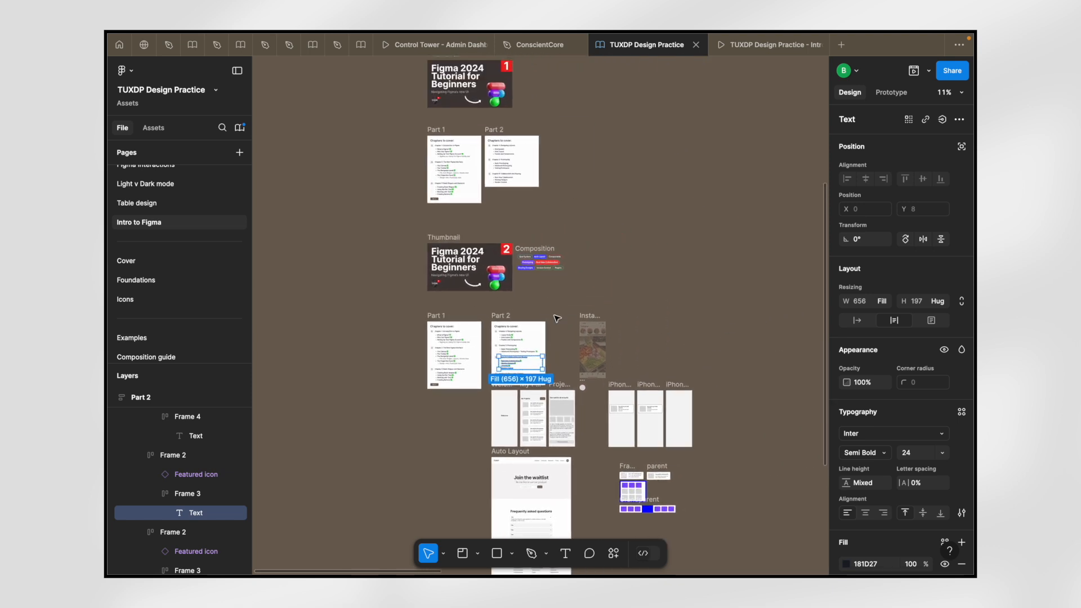
- Review the UI kits that can be added to the file in the library manager, and close it
left_click(264, 259)
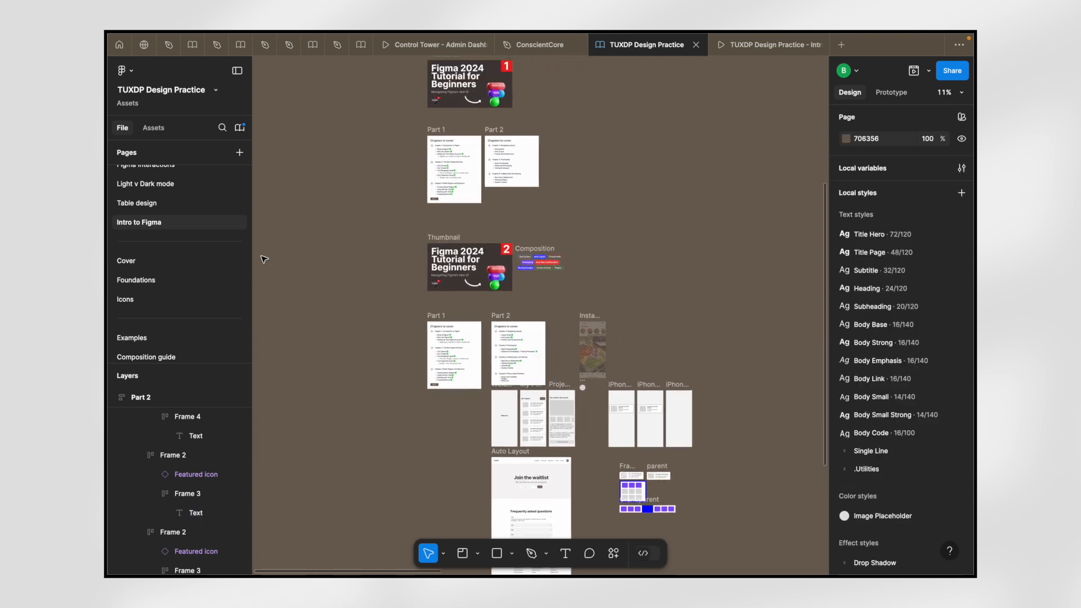
left_click(153, 128)
left_click(119, 174)
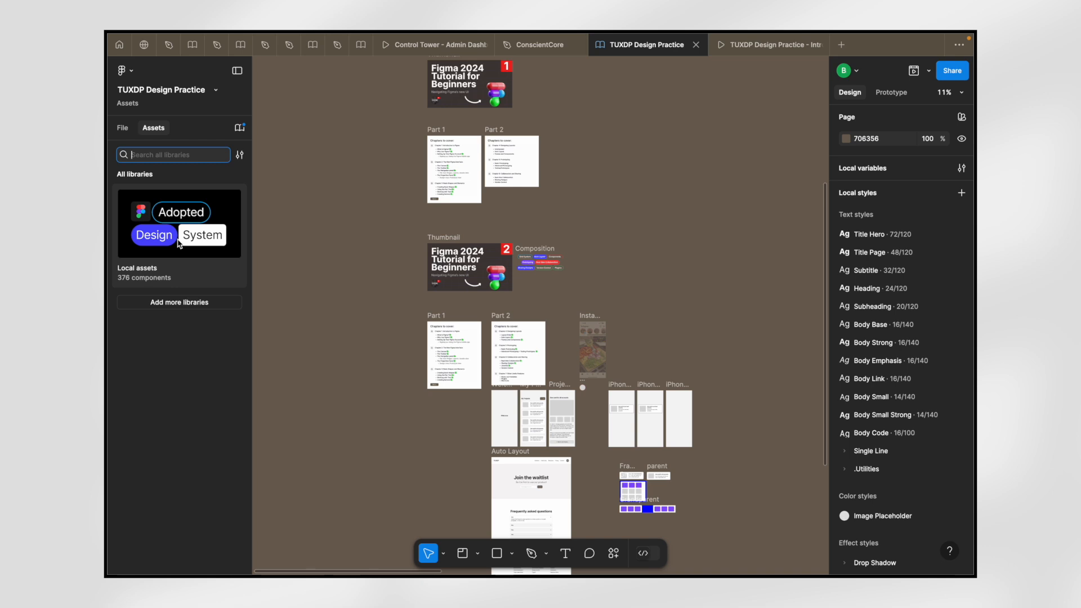
left_click(189, 305)
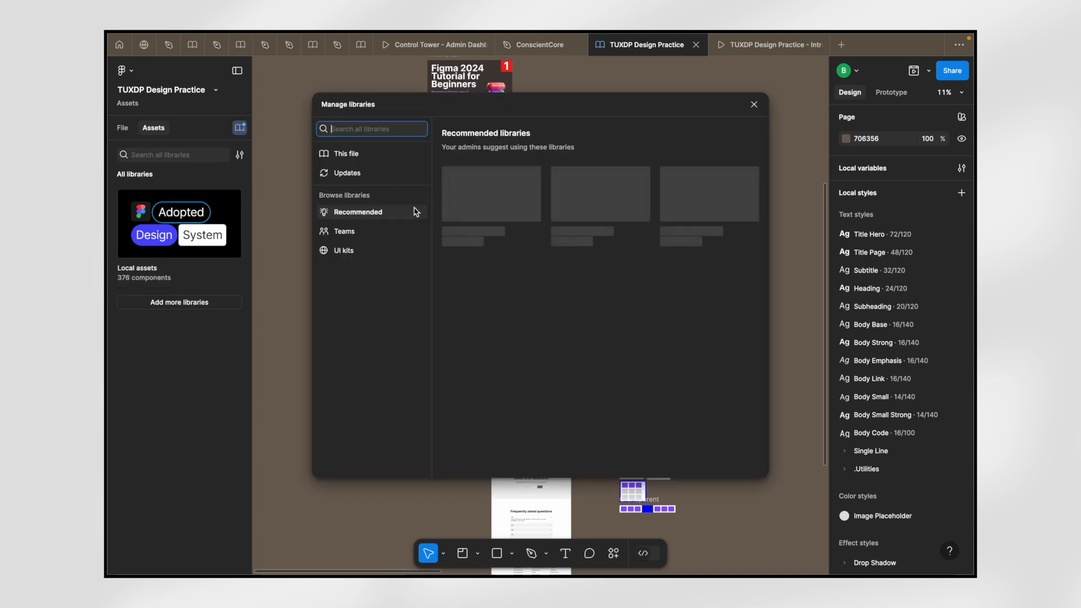
left_click(367, 251)
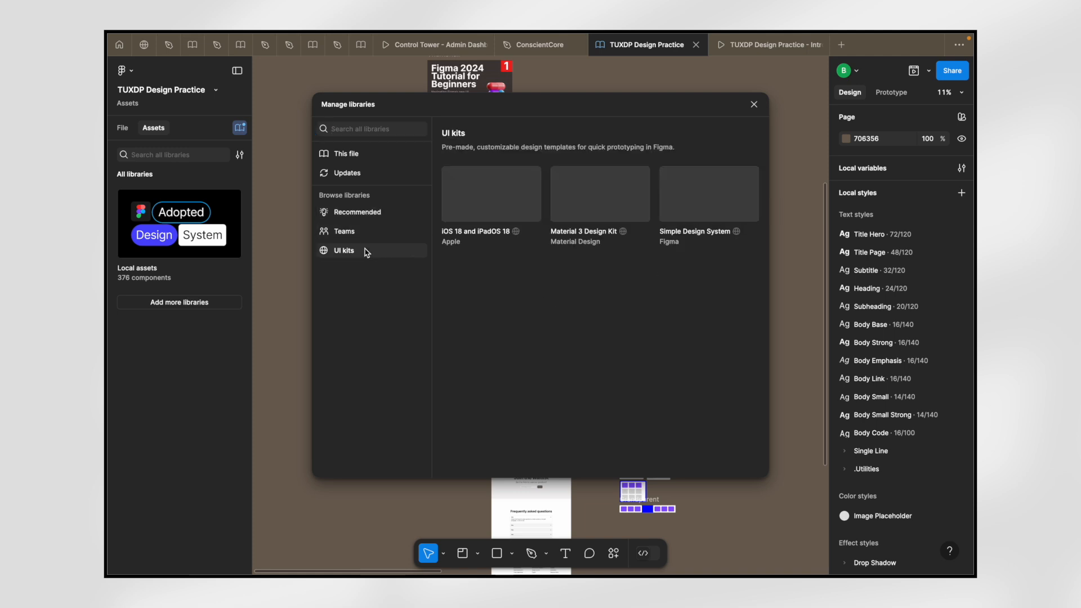
mouse_move(517, 219)
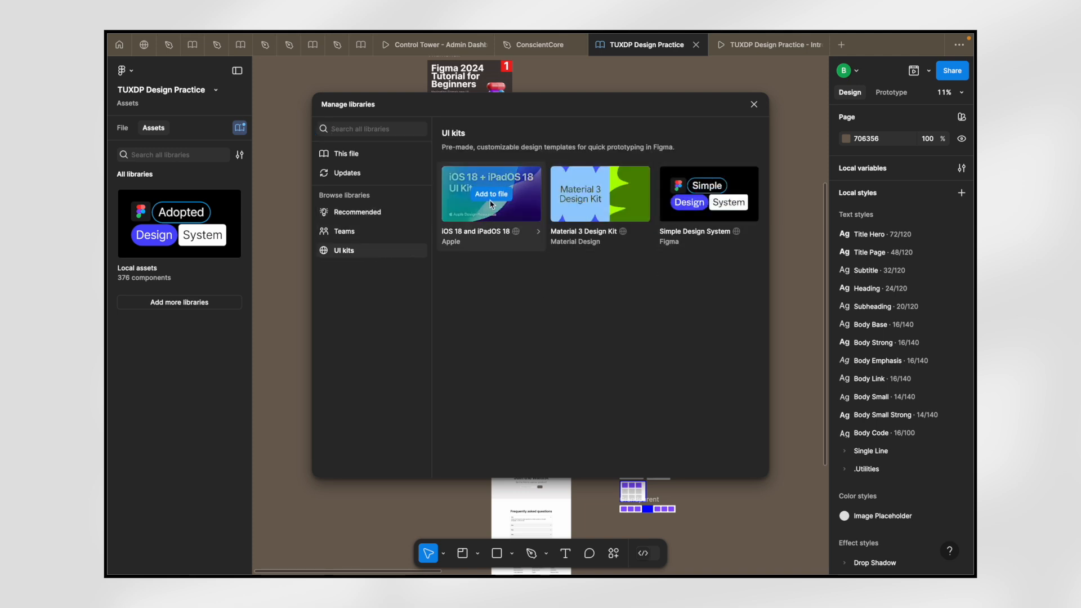
mouse_move(617, 200)
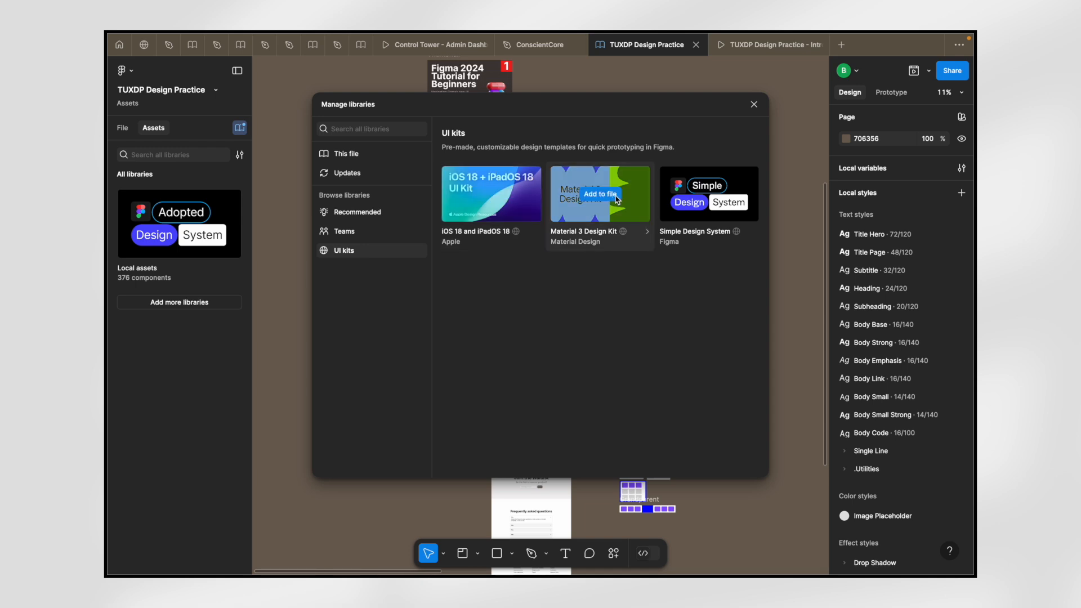
mouse_move(719, 198)
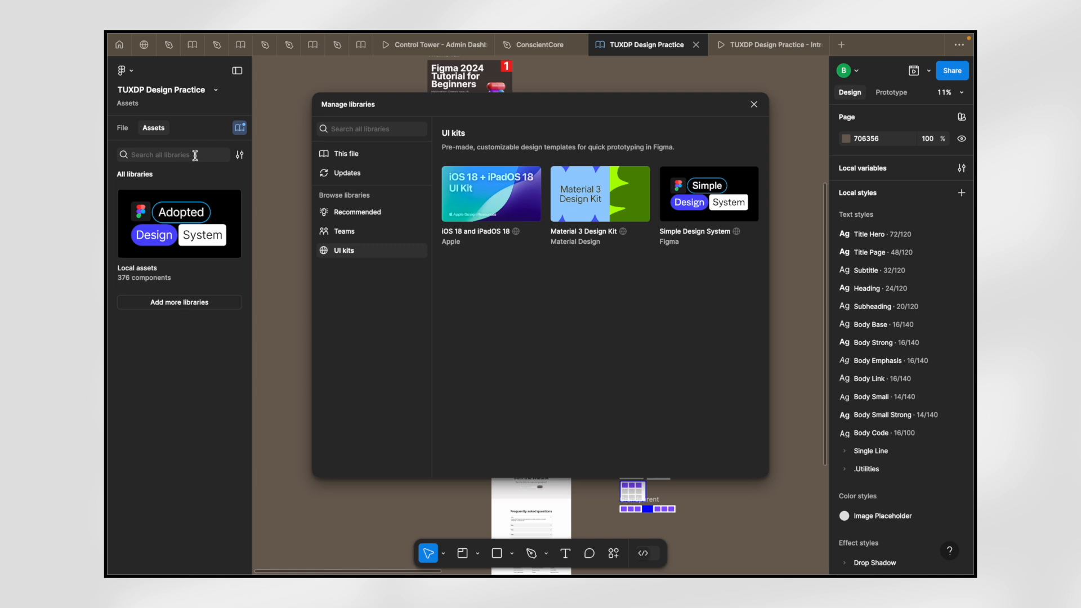
left_click(754, 105)
- Review the component changes offered for publishing this file as a library, and close the dialog without publishing
scroll(465, 256, "up", 5)
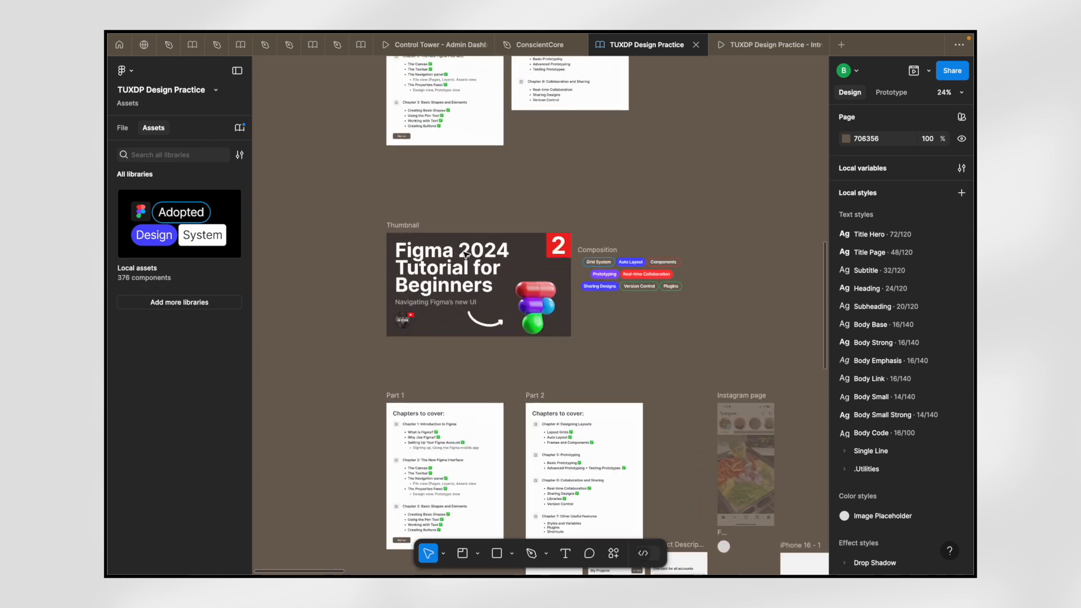
scroll(465, 256, "down", 4)
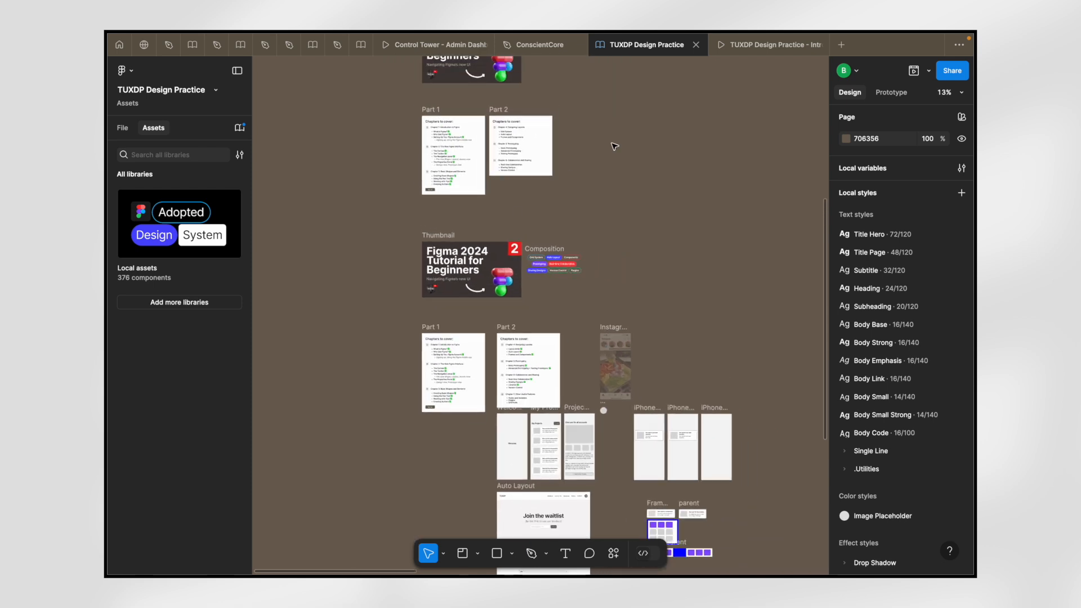
left_click(216, 93)
left_click(216, 93)
left_click(216, 92)
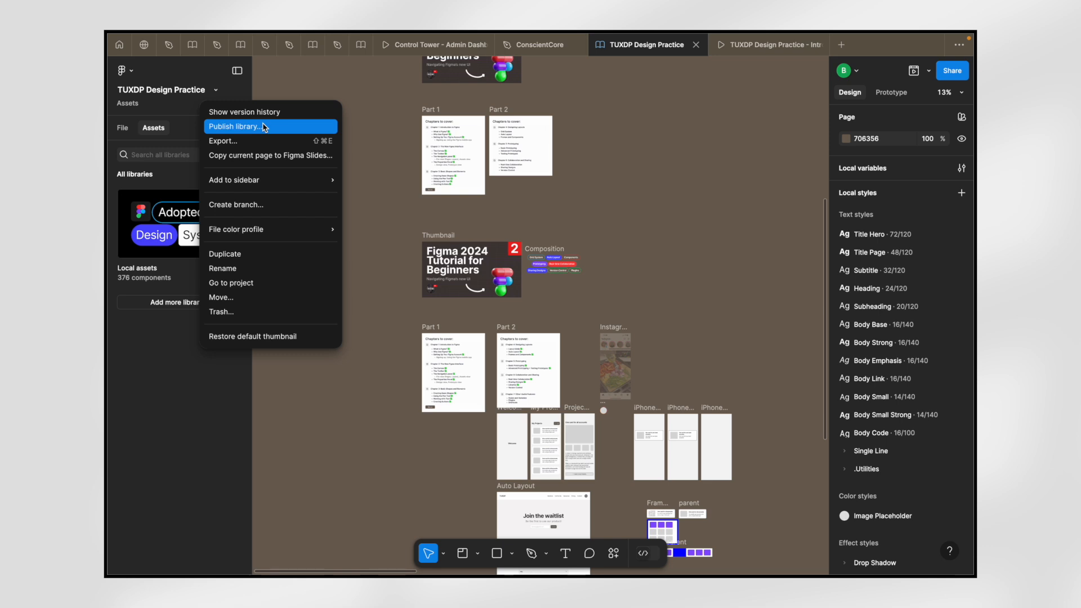
left_click(246, 127)
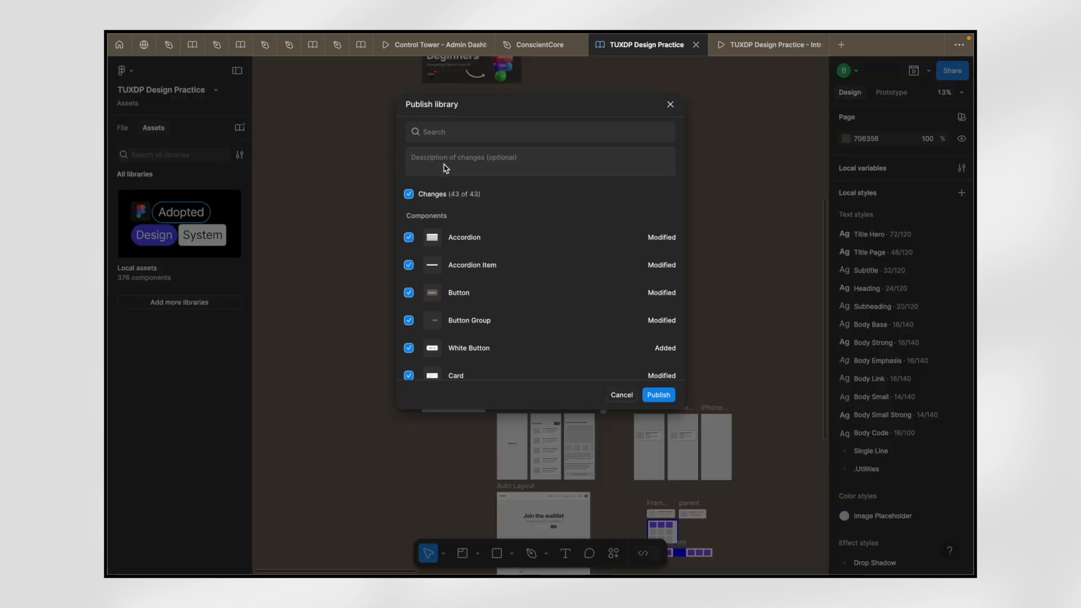
left_click(675, 106)
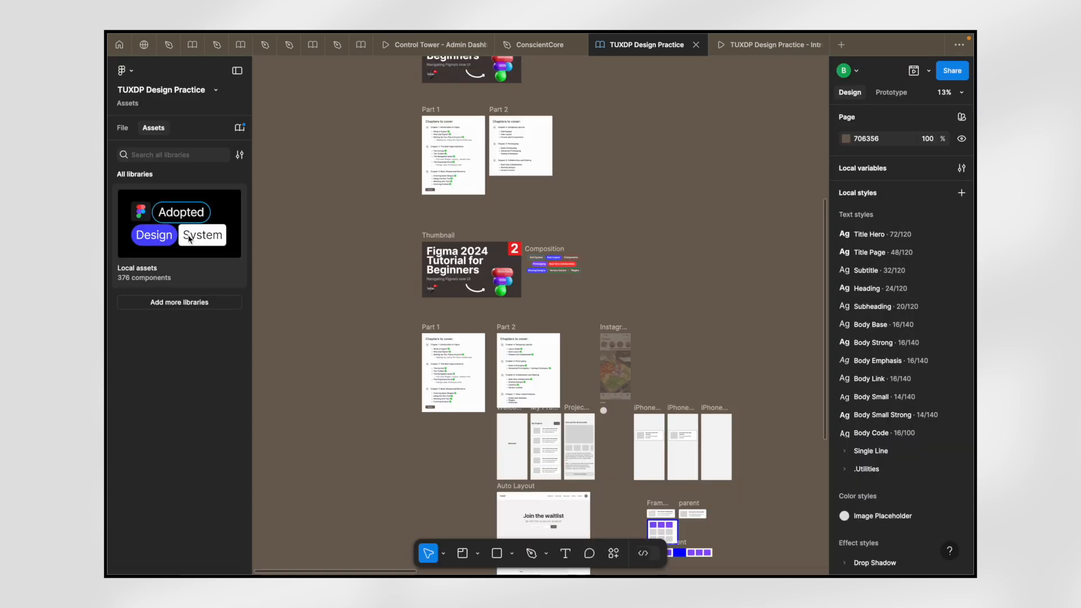
- Browse the local asset categories and examine the variants and properties of the Button component in the Buttons category
left_click(190, 239)
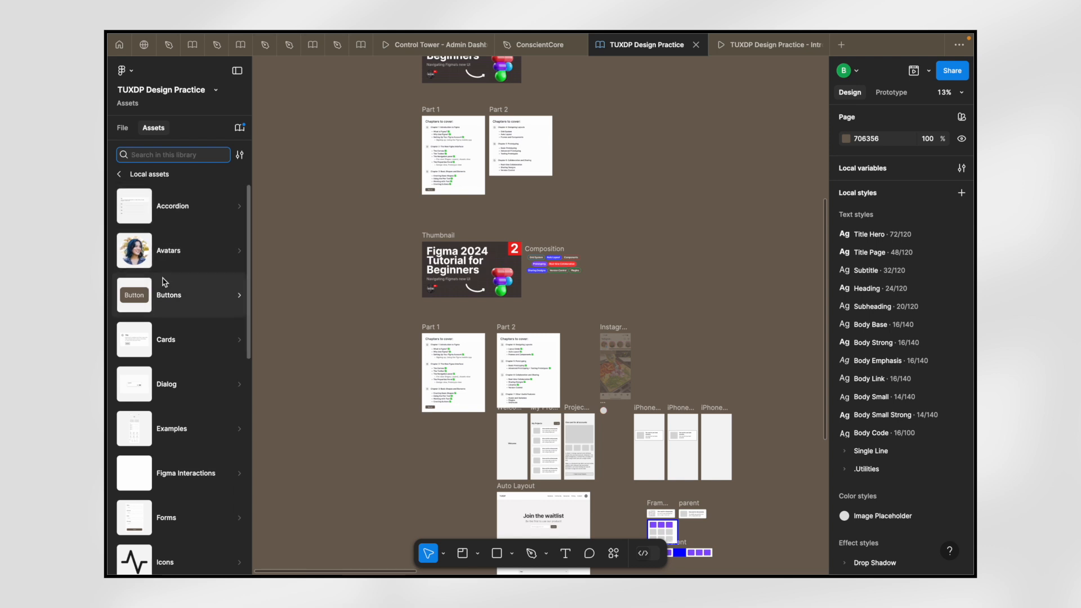
scroll(194, 248, "down", 2)
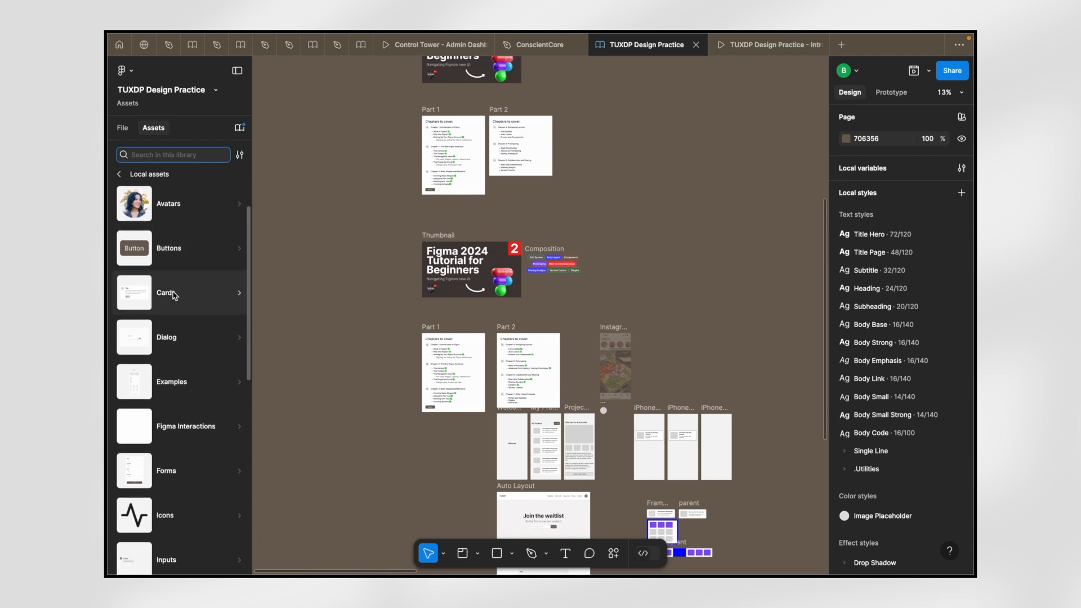
scroll(237, 287, "down", 8)
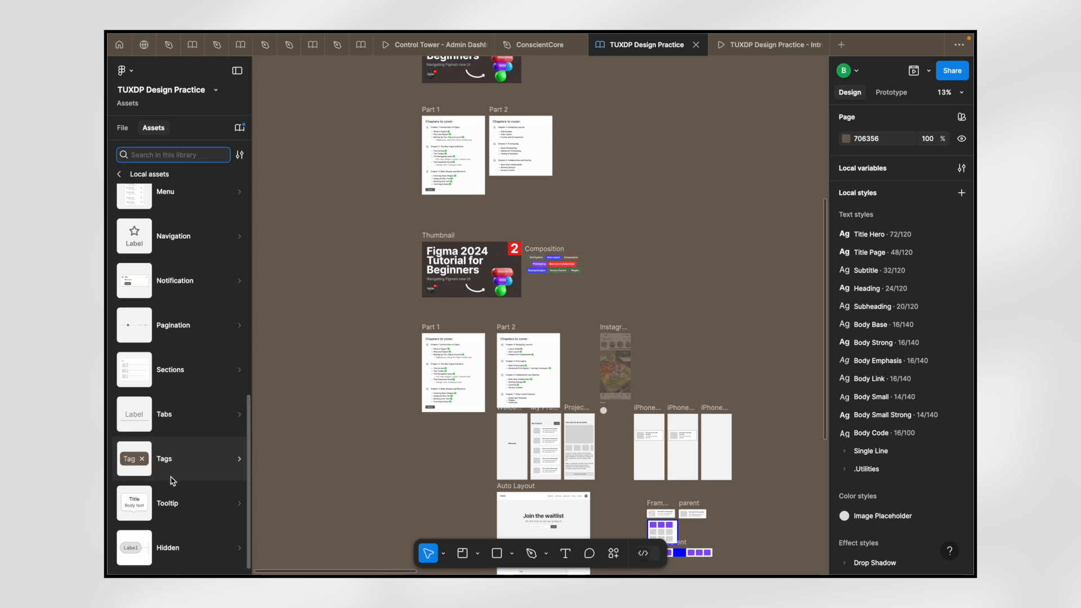
scroll(171, 479, "up", 6)
scroll(172, 428, "up", 3)
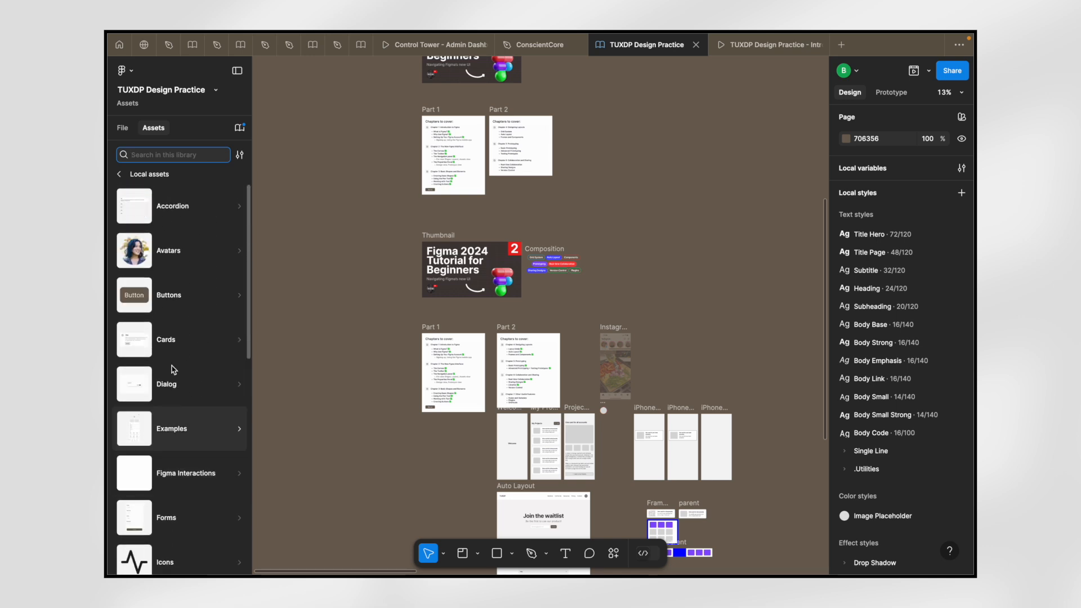
left_click(172, 301)
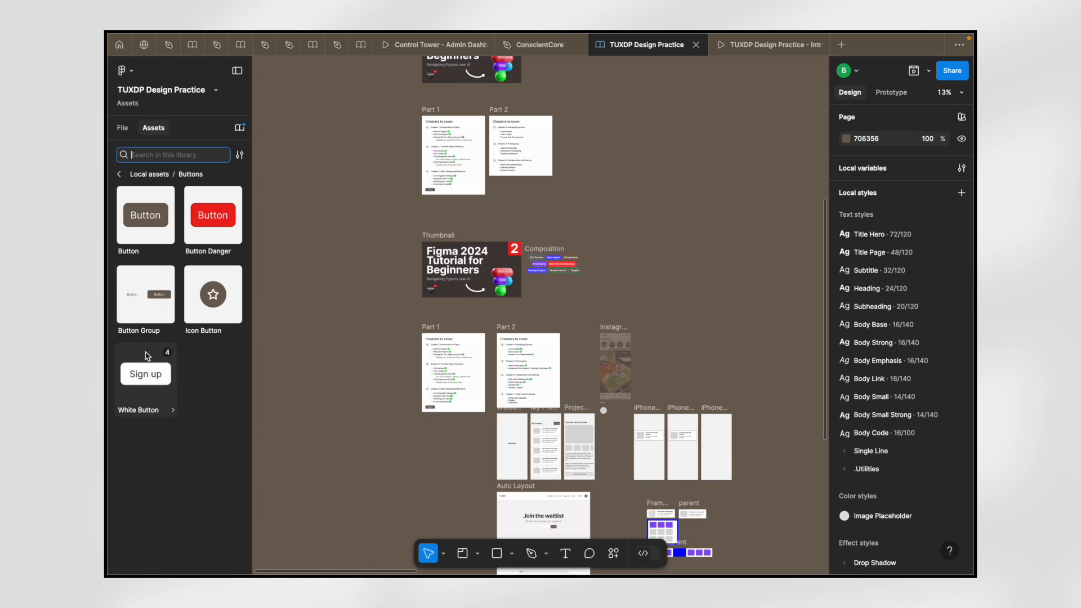
left_click(119, 175)
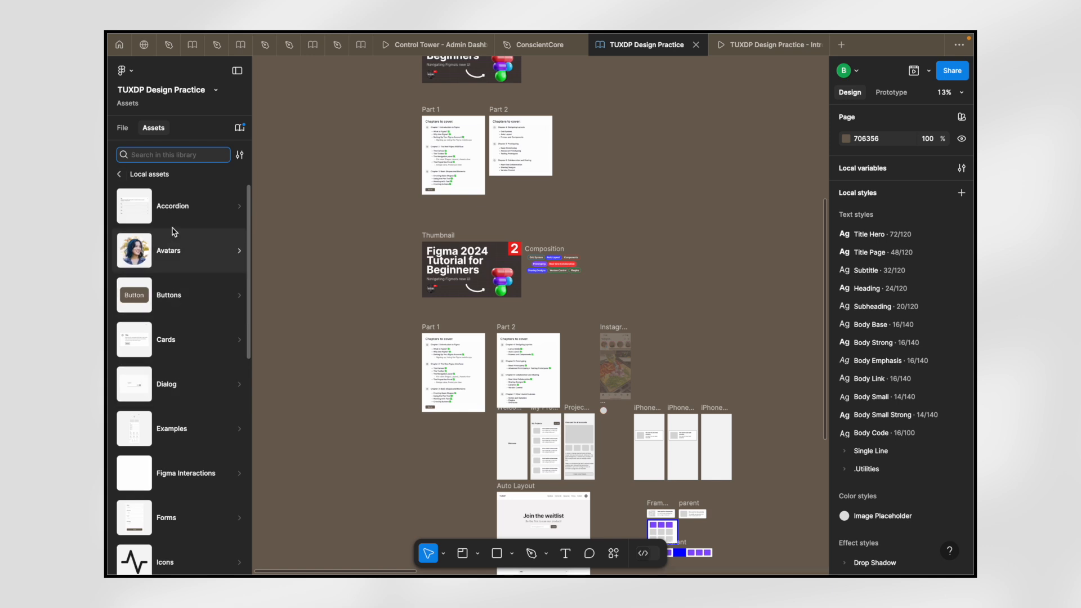
left_click(174, 307)
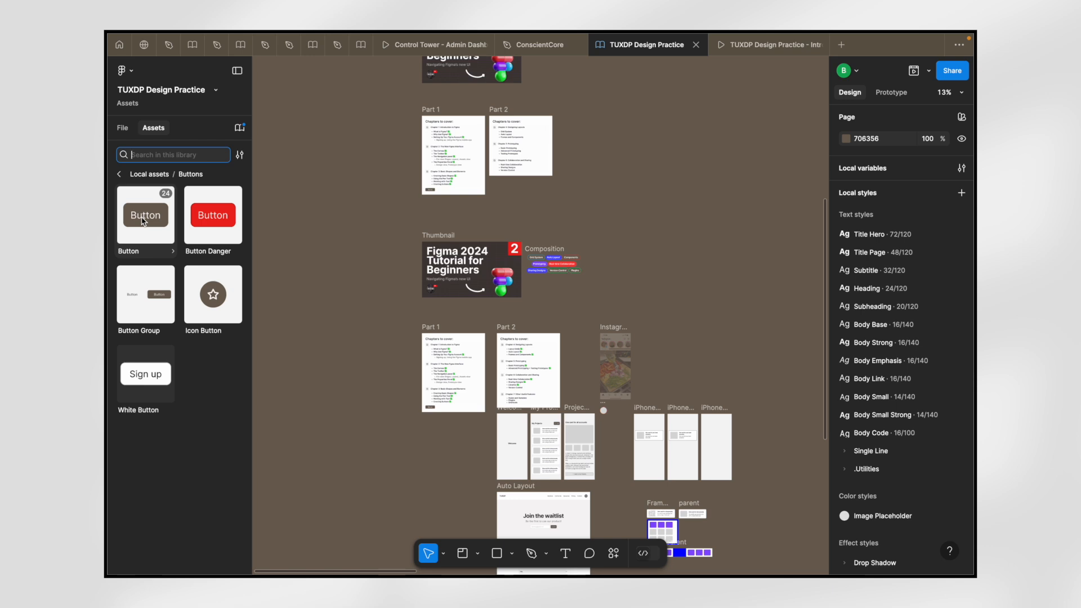
left_click(144, 222)
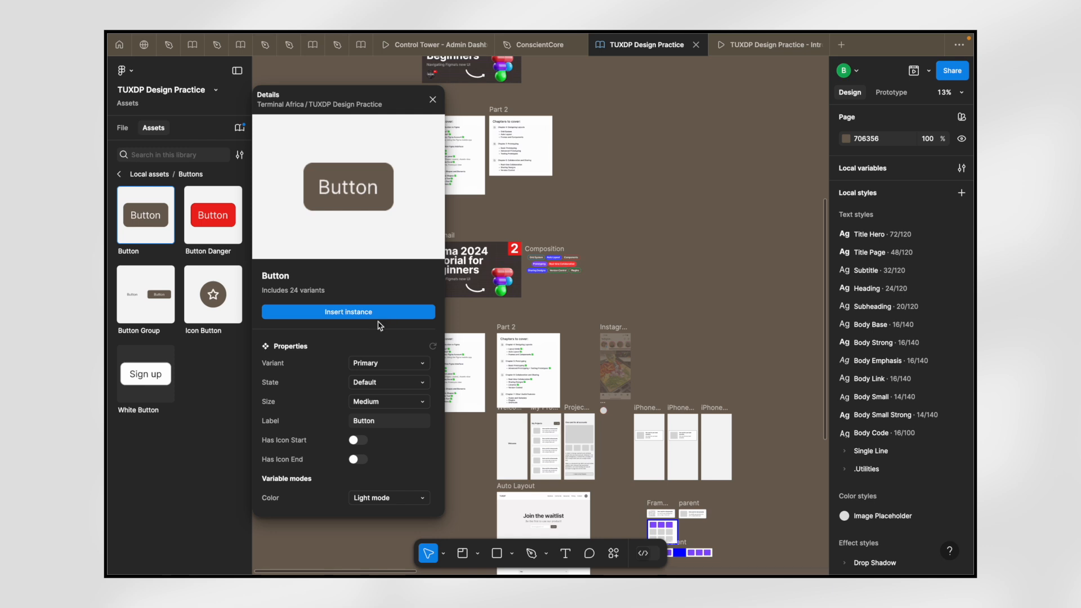
- Insert an instance of the White Button component with size Large and status Disabled onto the canvas
left_click(160, 376)
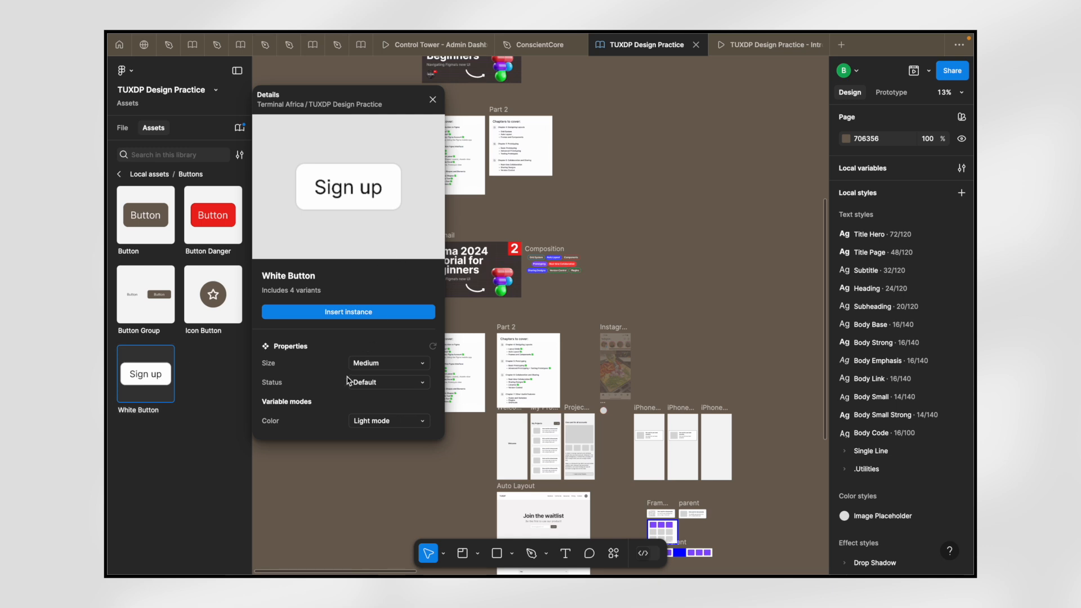
left_click(378, 367)
left_click(367, 377)
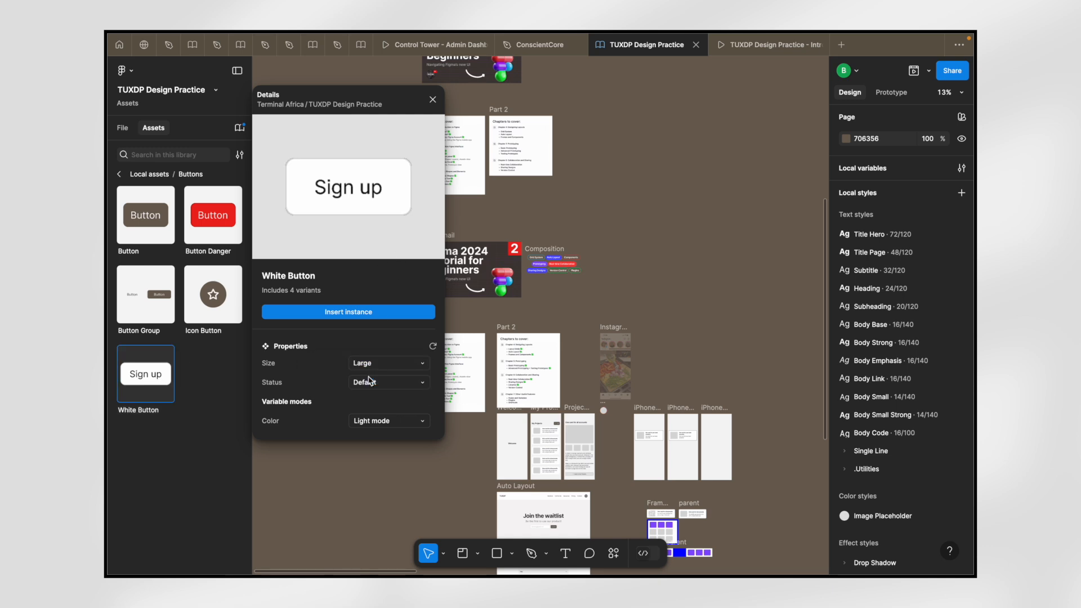
left_click(388, 383)
left_click(369, 399)
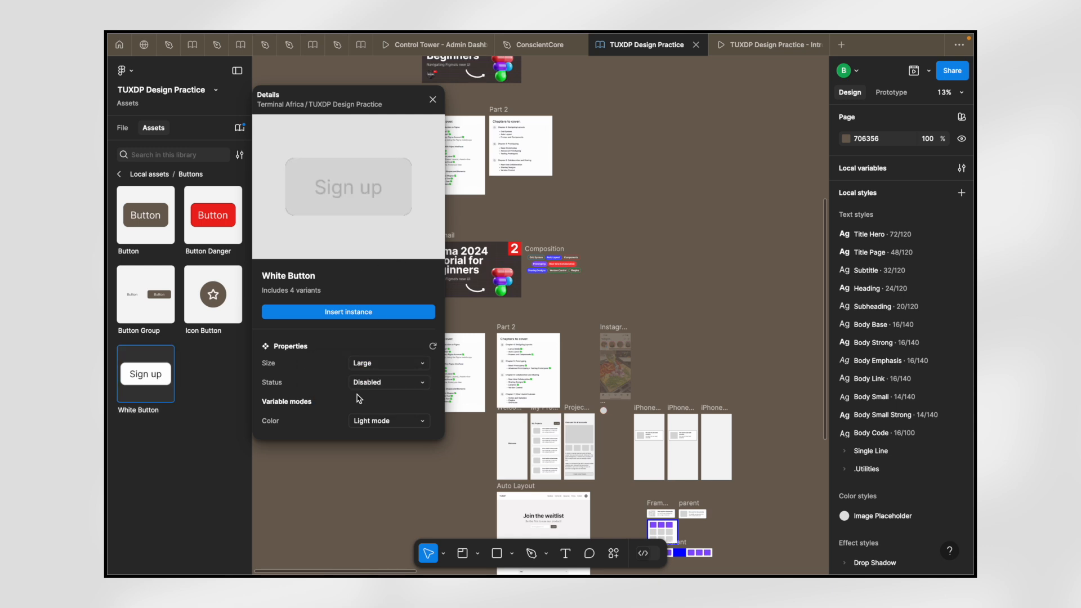
left_click(381, 313)
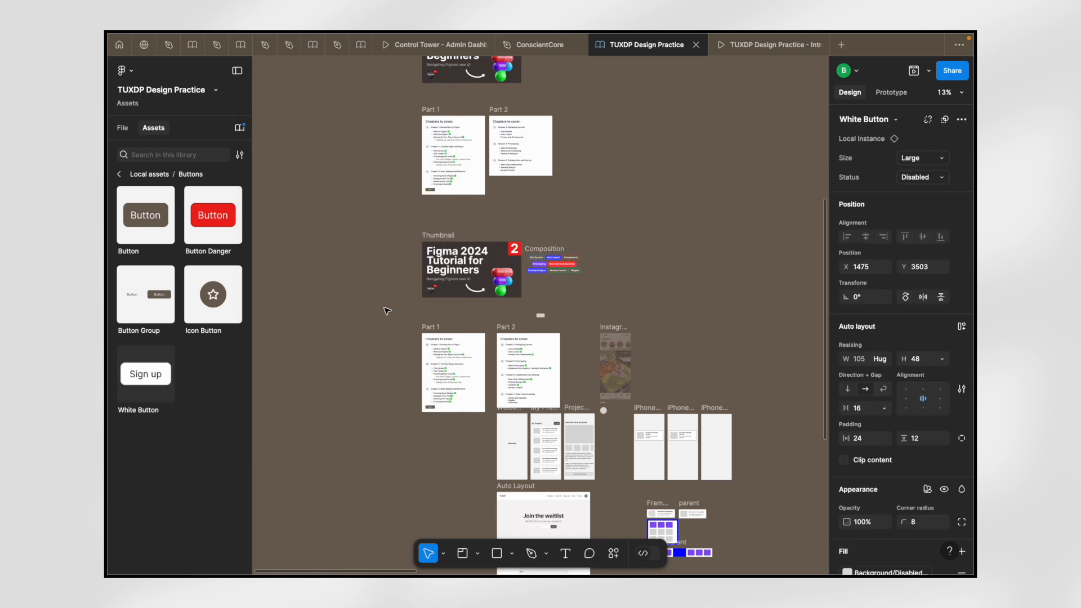
key("shift+2")
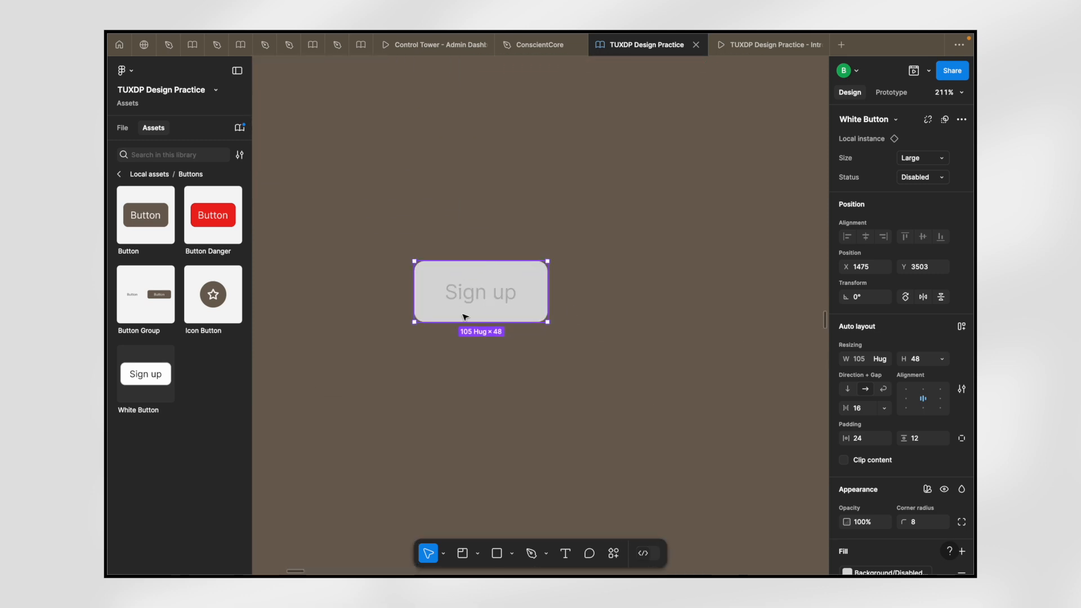
scroll(465, 317, "down", 5)
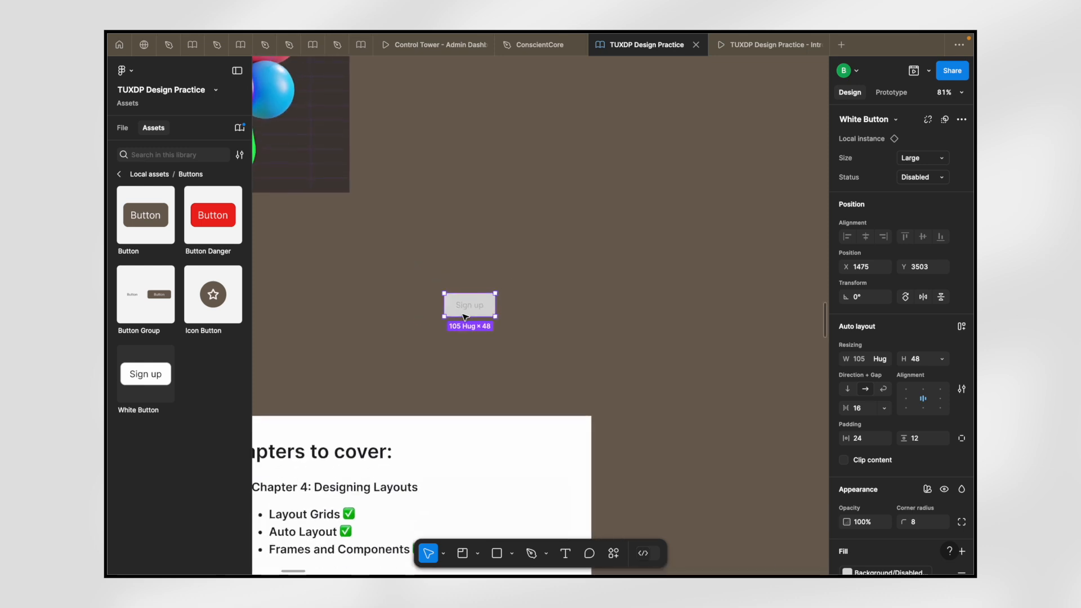
- Return to the assets overview and check its display options, keeping All libraries as the scope
left_click(120, 176)
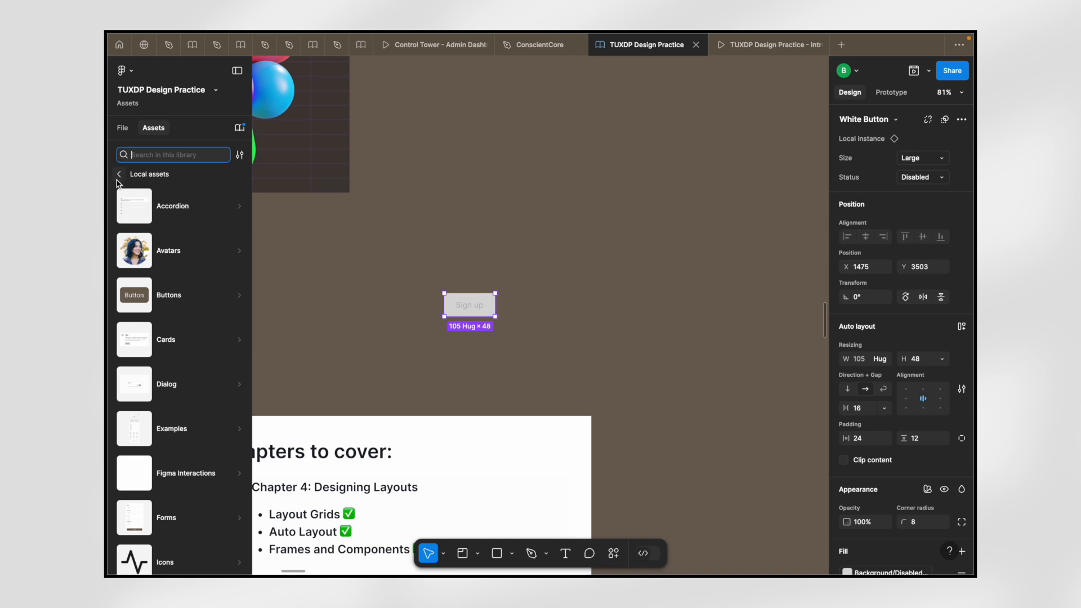
left_click(119, 173)
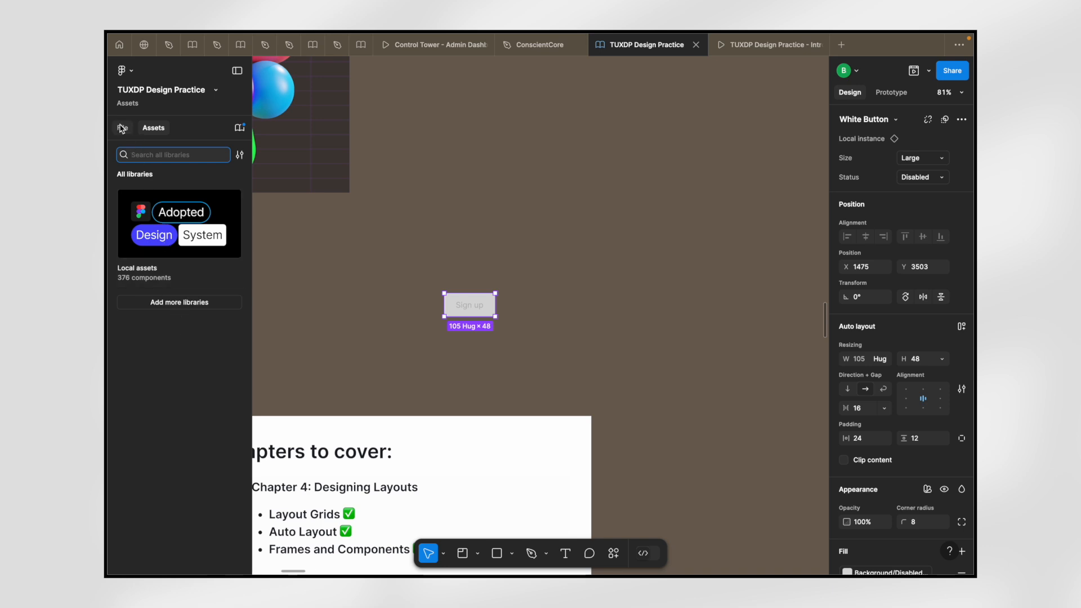
left_click(240, 155)
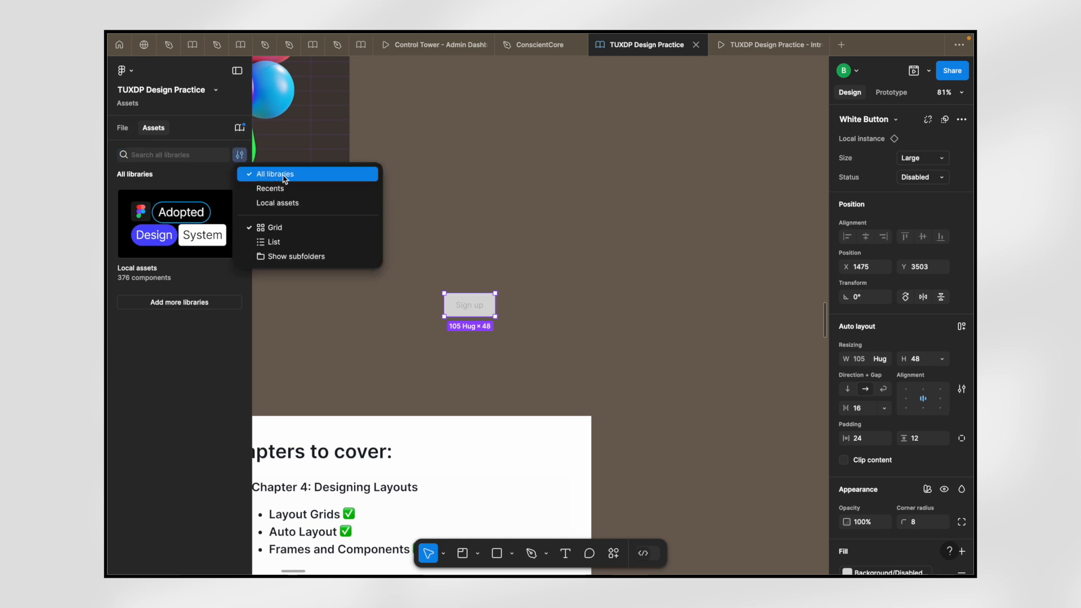
left_click(263, 176)
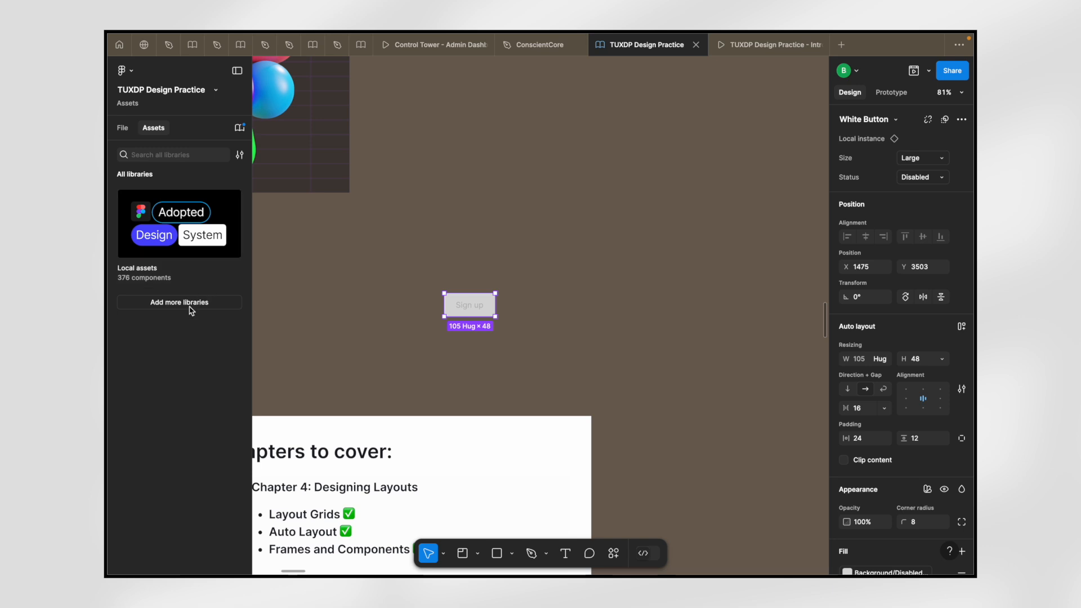
- Browse the team libraries that can be added to the file in the library manager
left_click(191, 307)
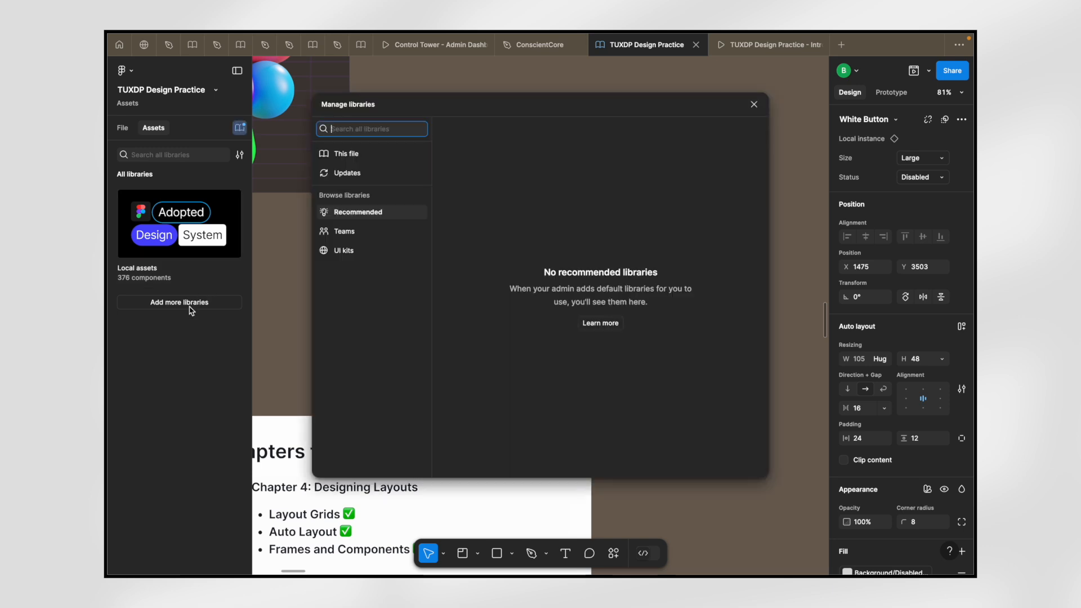
left_click(352, 237)
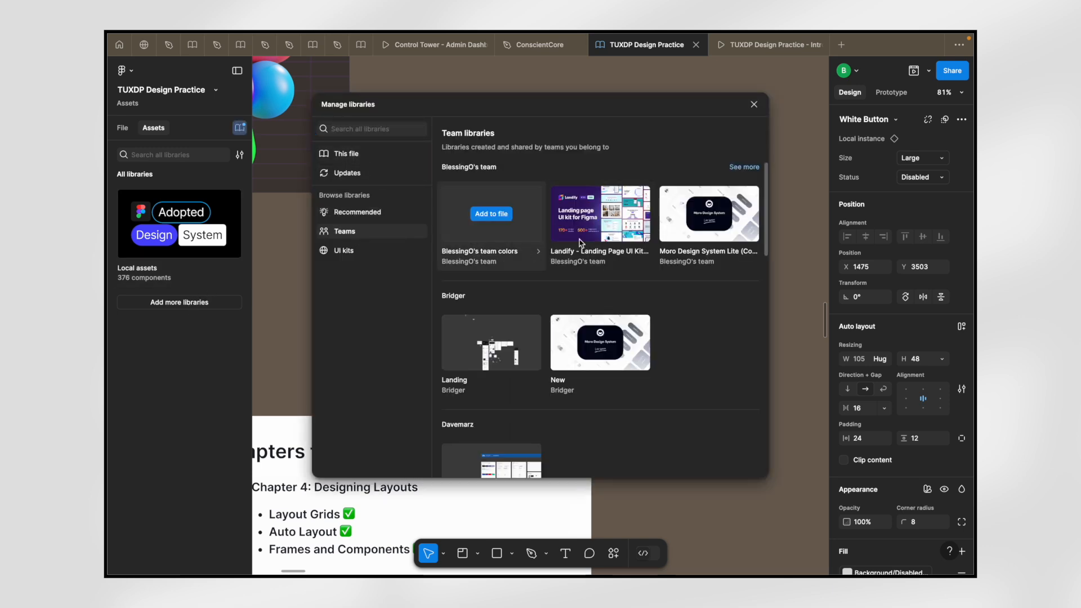
scroll(535, 351, "down", 1)
scroll(535, 351, "down", 5)
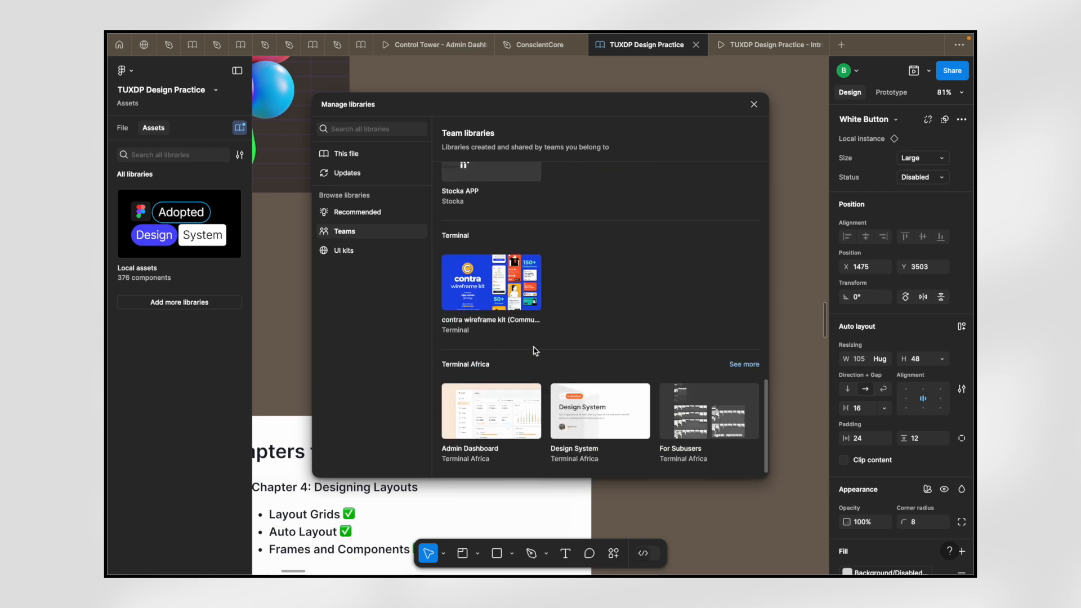
scroll(533, 348, "up", 7)
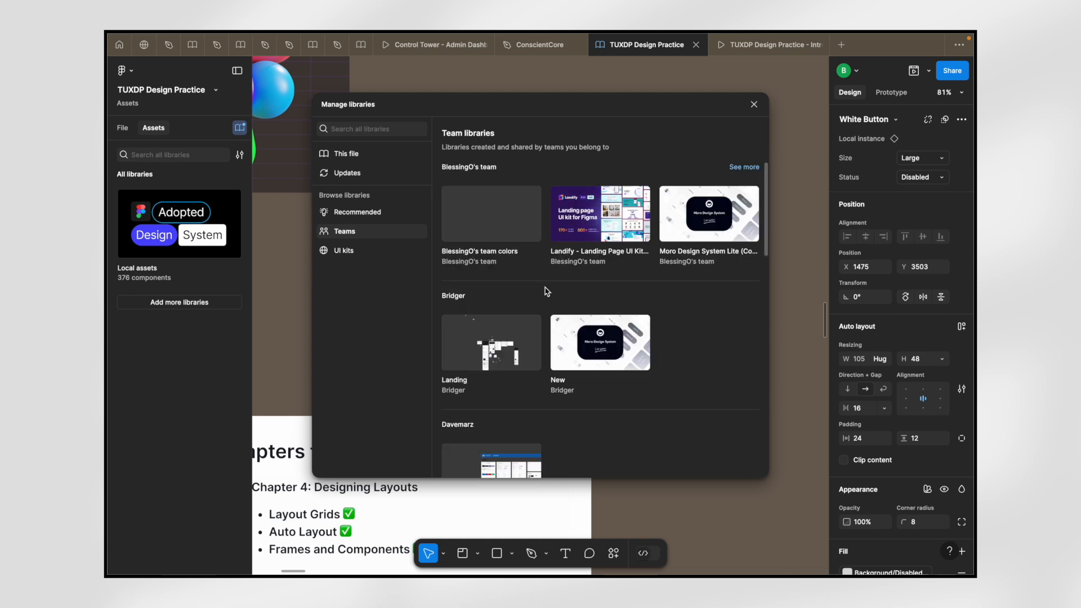
scroll(544, 290, "down", 5)
scroll(544, 290, "up", 5)
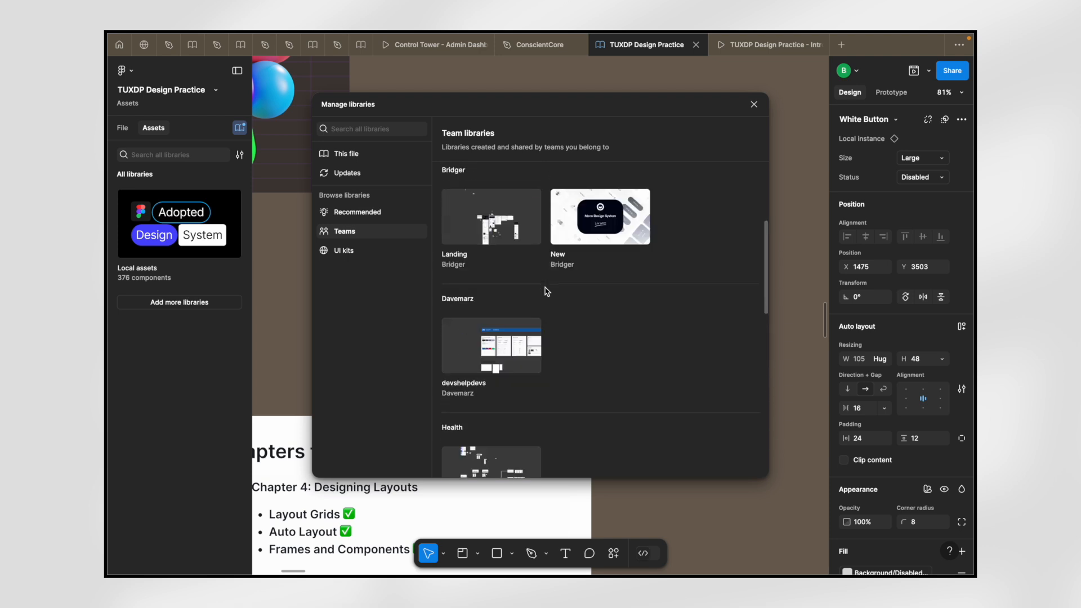
- Close the library manager, clear the selection and review the chapter checklist in the Part 2 frame
left_click(755, 106)
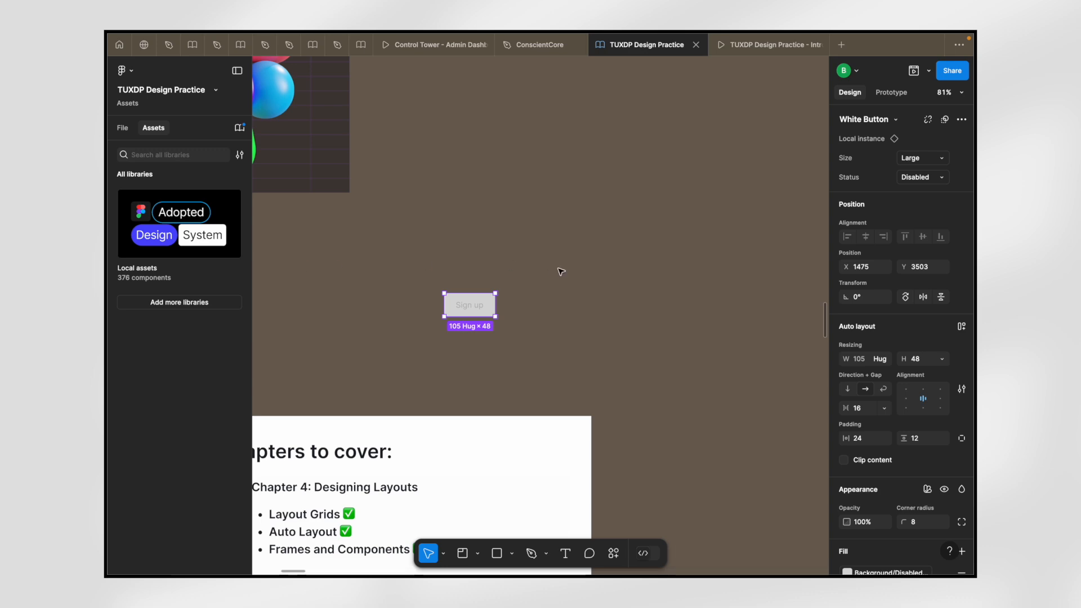
scroll(561, 271, "down", 5)
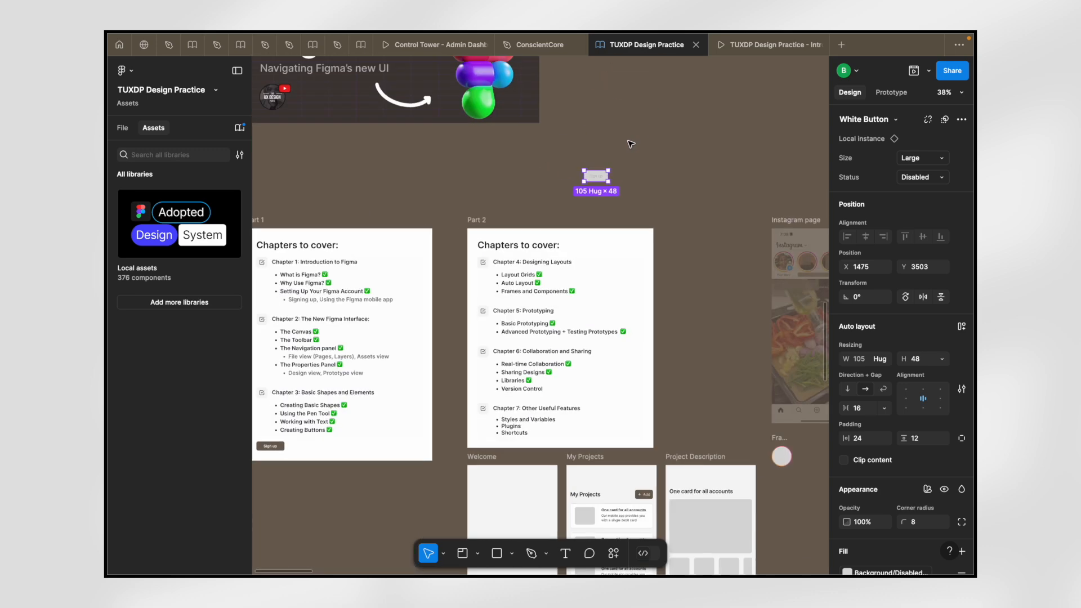
scroll(526, 396, "up", 5)
scroll(523, 367, "down", 5)
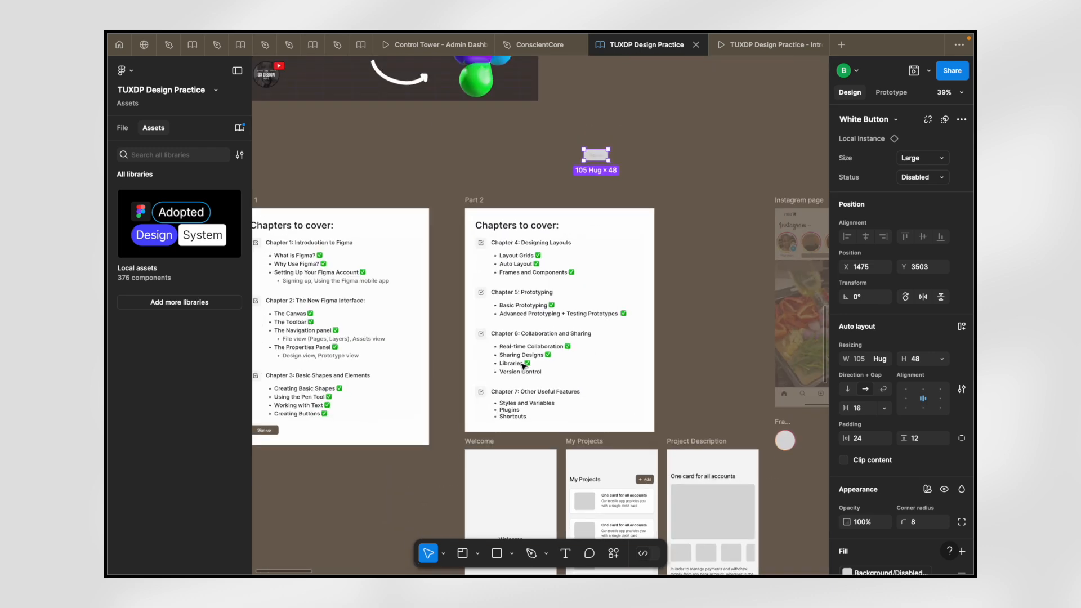
left_click(693, 303)
scroll(515, 375, "up", 5)
scroll(515, 377, "down", 6)
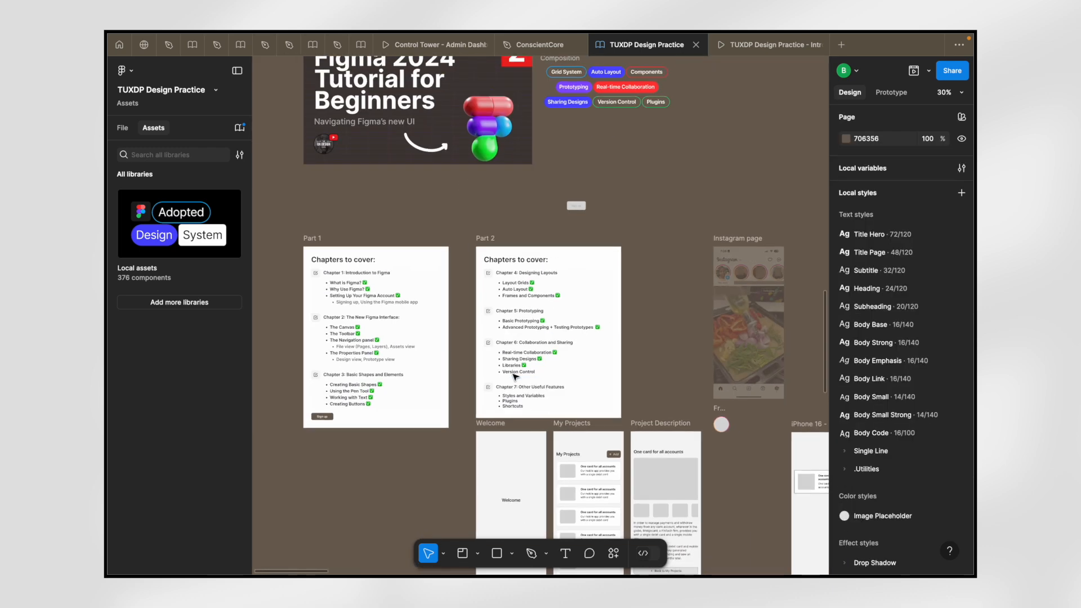
scroll(515, 377, "up", 5)
scroll(515, 377, "up", 2)
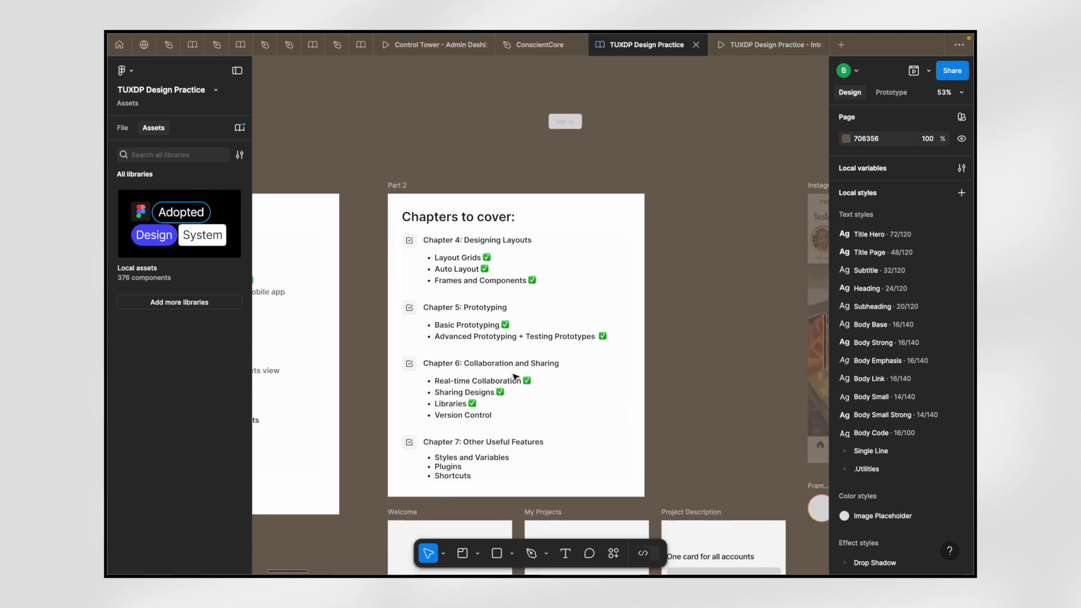
scroll(383, 186, "down", 8)
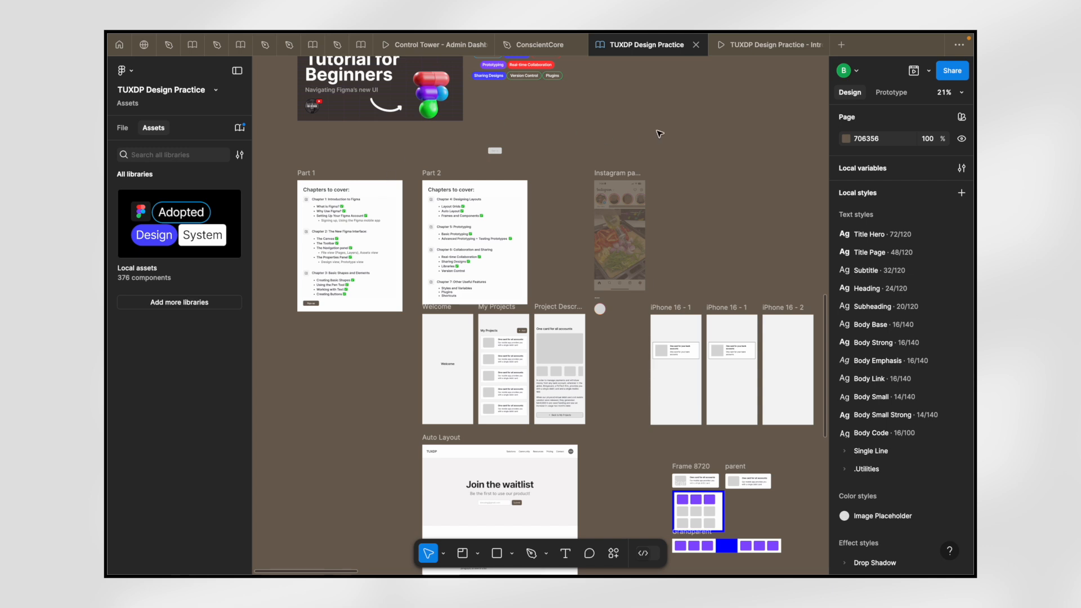
- Move the Instagram page frame closer to the Part 2 frame, to about X 1989, Y 3756
left_click(613, 177)
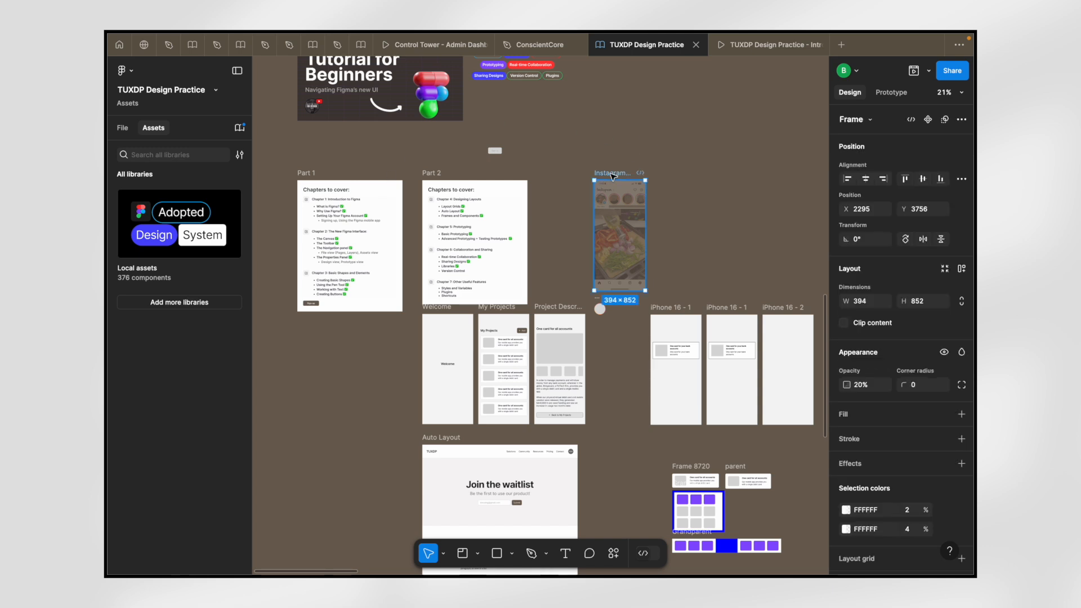
left_click_drag(613, 176, 574, 176)
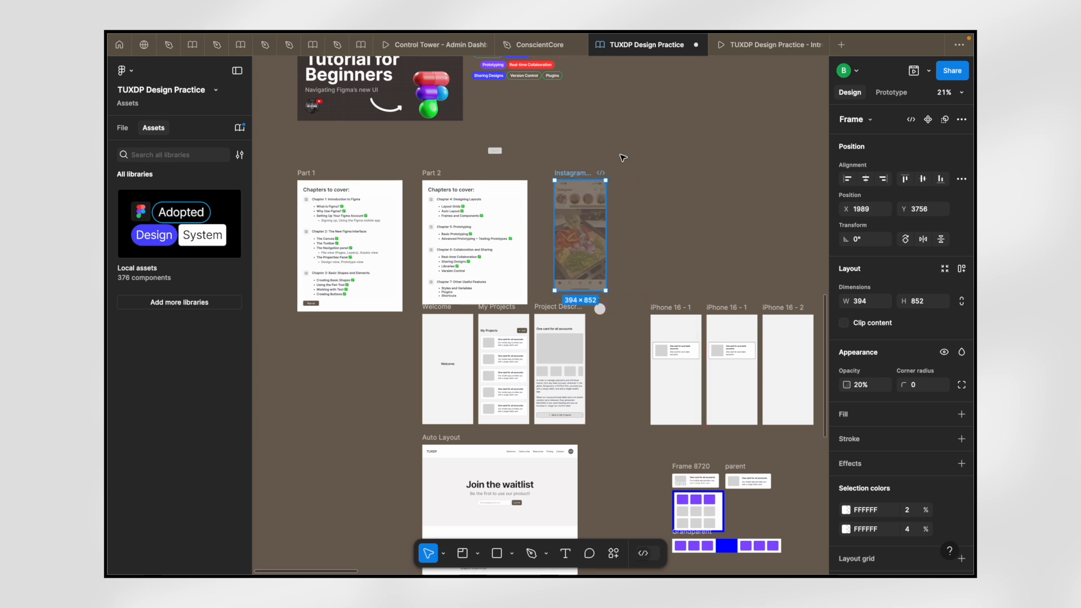
left_click(636, 152)
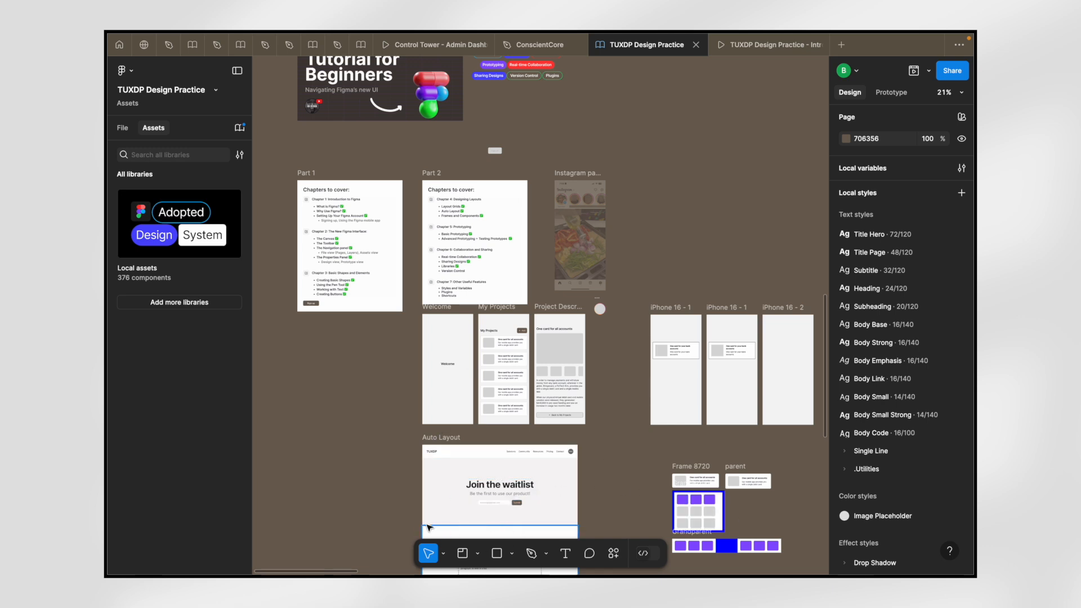
scroll(504, 510, "down", 1)
scroll(504, 510, "down", 5)
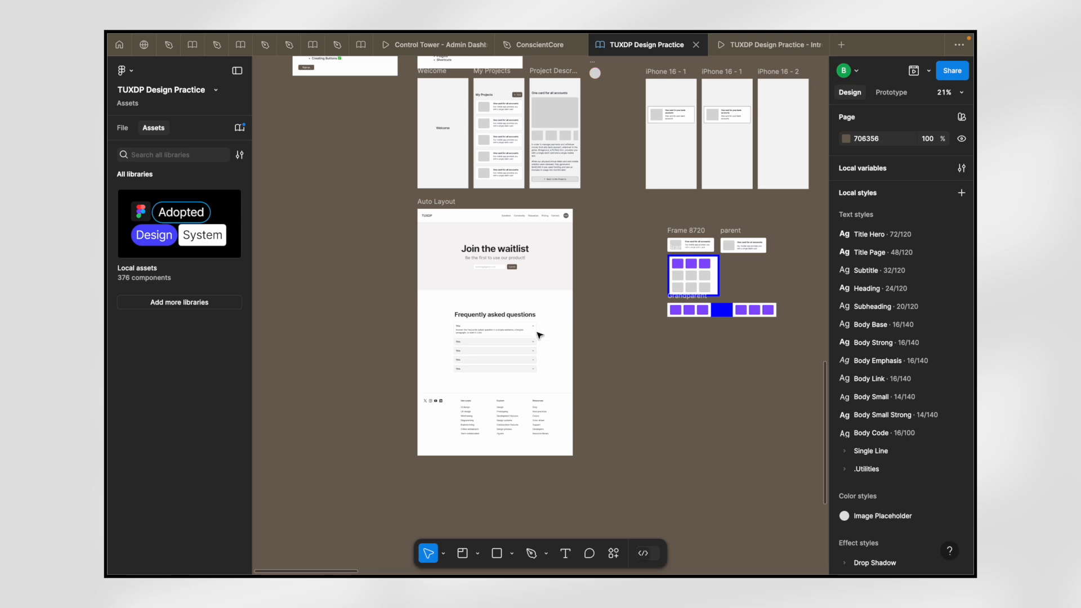
scroll(564, 197, "up", 5)
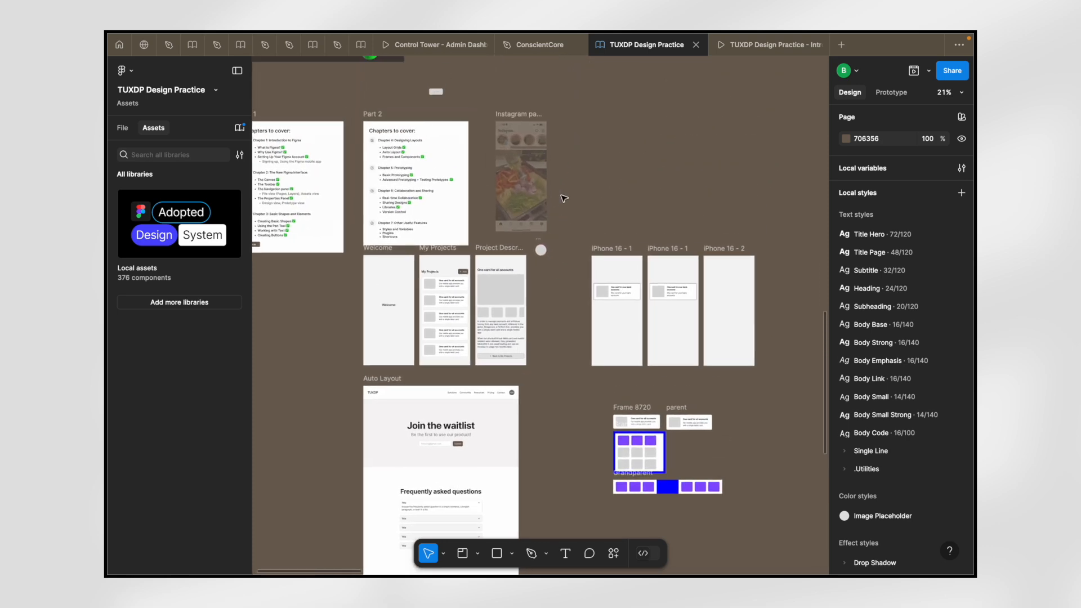
scroll(425, 243, "up", 3, "ctrl")
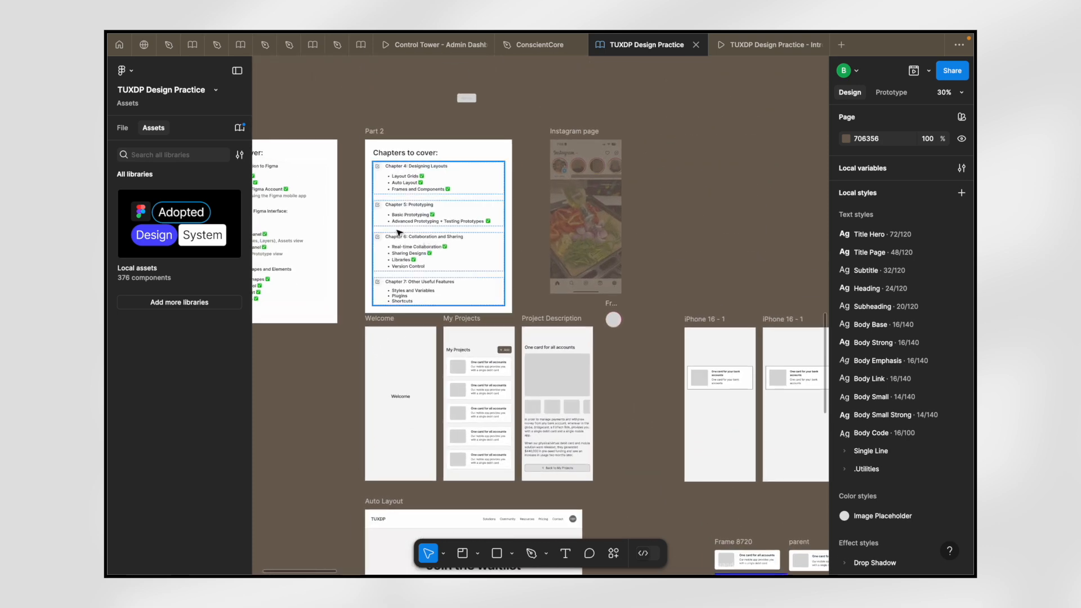
scroll(400, 236, "up", 3, "ctrl")
scroll(399, 233, "down", 5, "ctrl")
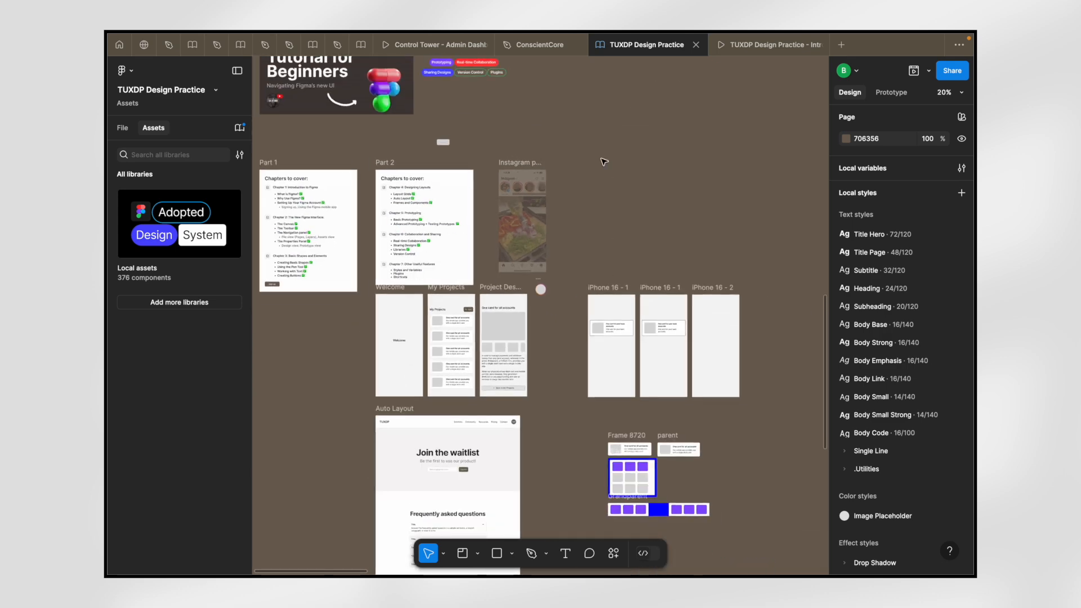
scroll(604, 162, "down", 2)
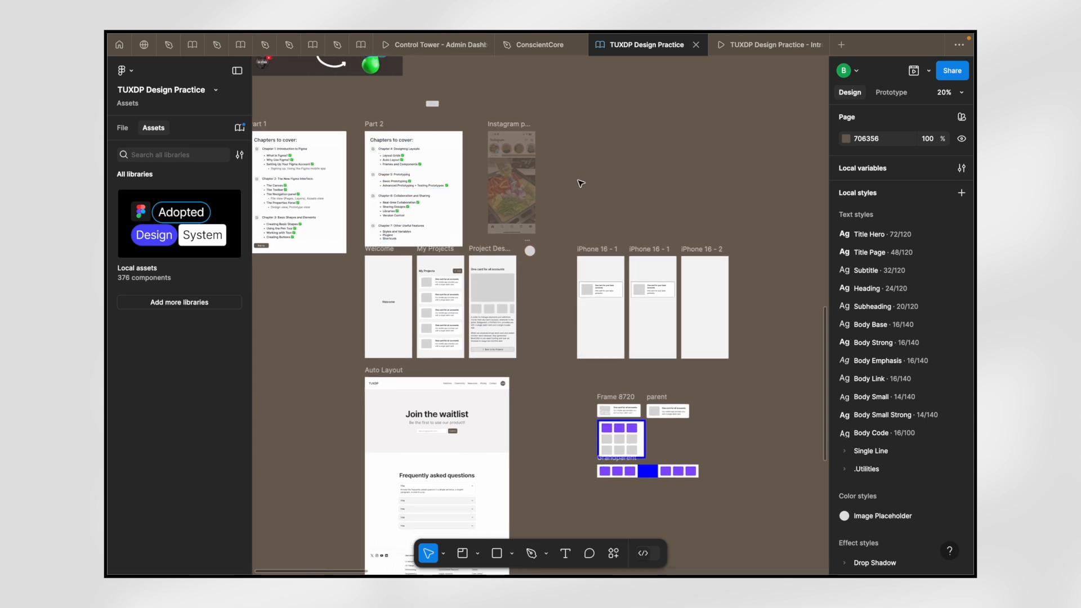
- Open the file's version history and load its older versions
mouse_move(276, 35)
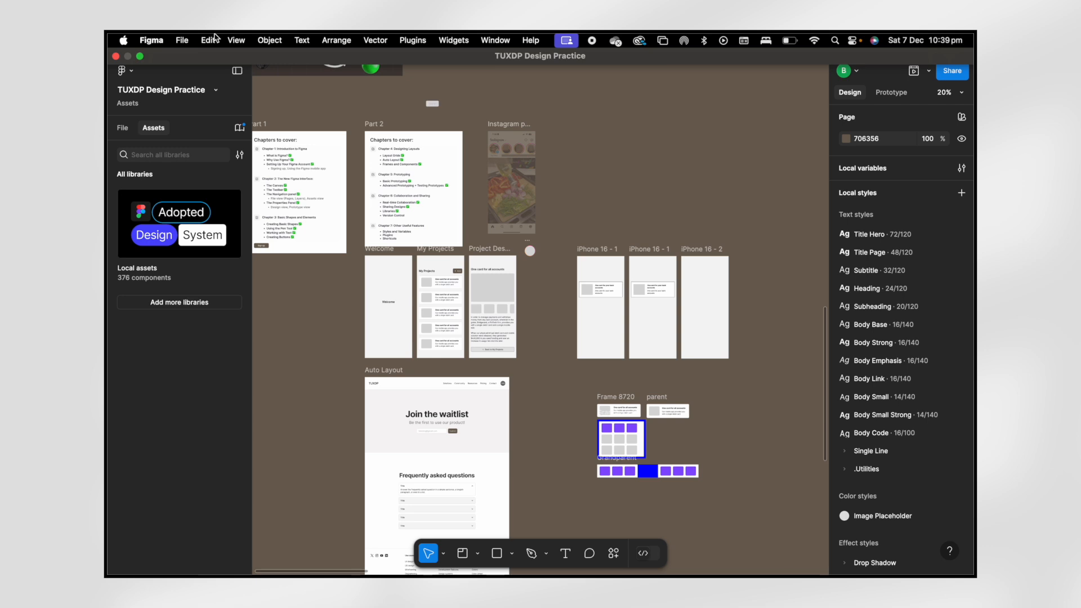
left_click(183, 40)
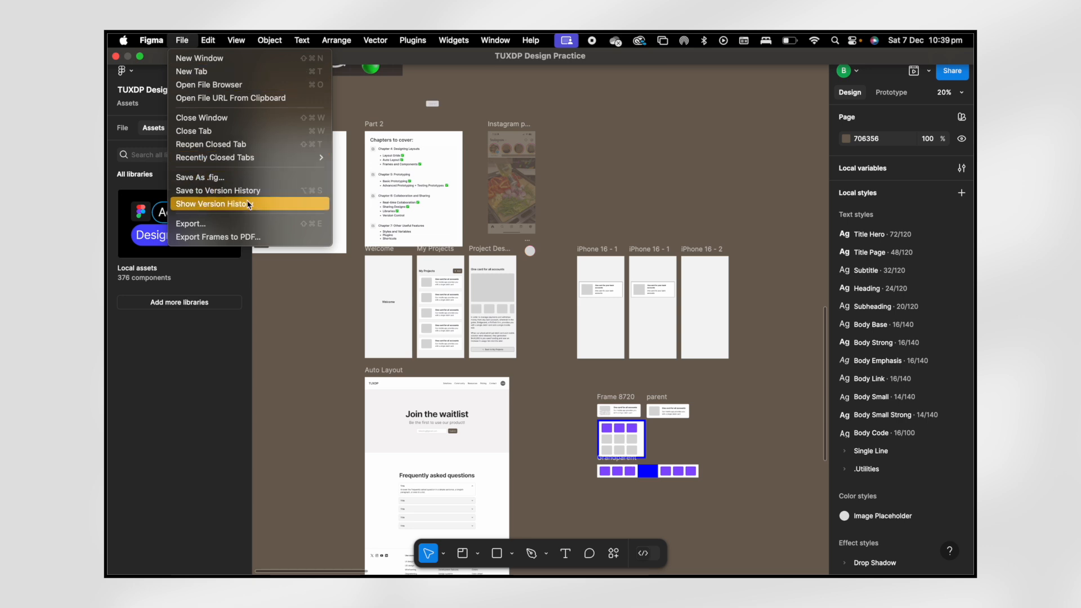
left_click(272, 206)
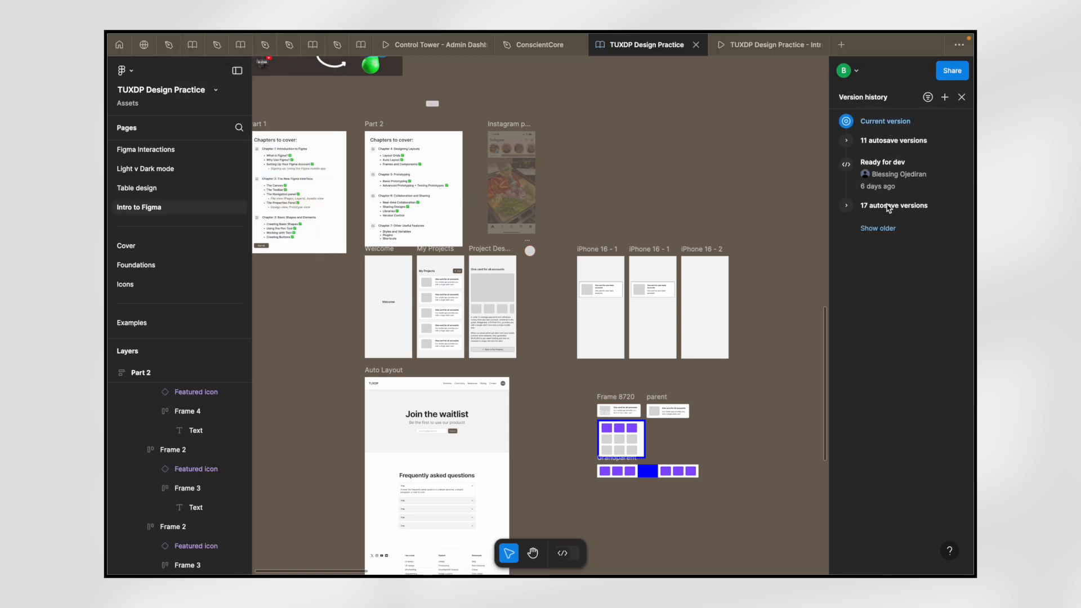
left_click(873, 229)
- Look through the autosave, Ready for dev and Components published entries in the version history
scroll(882, 377, "down", 5)
scroll(882, 377, "up", 10)
scroll(881, 376, "down", 10)
scroll(882, 376, "up", 10)
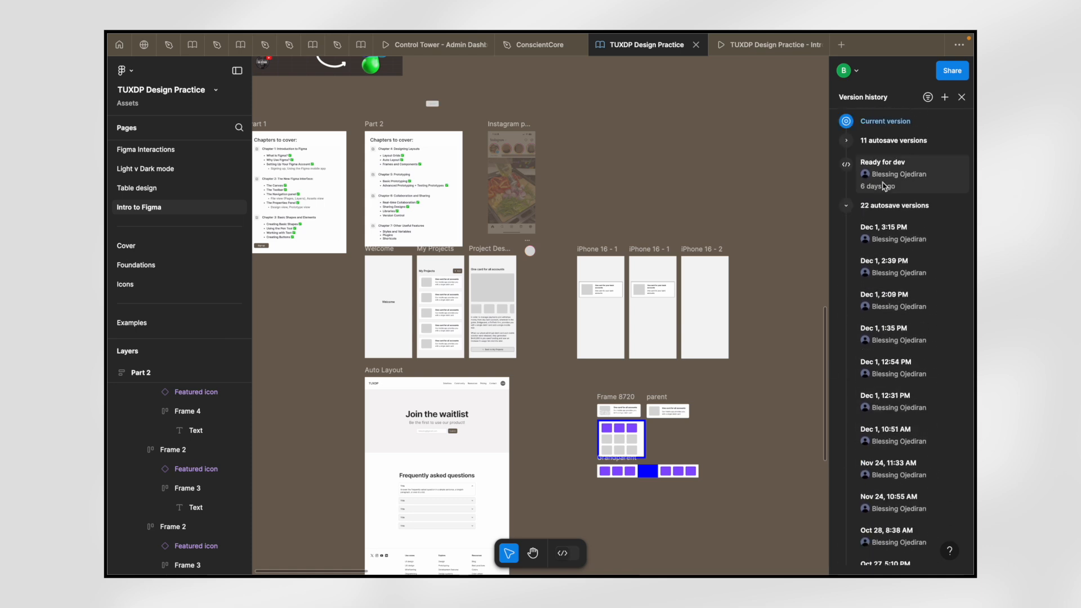
scroll(900, 423, "down", 10)
scroll(899, 424, "up", 10)
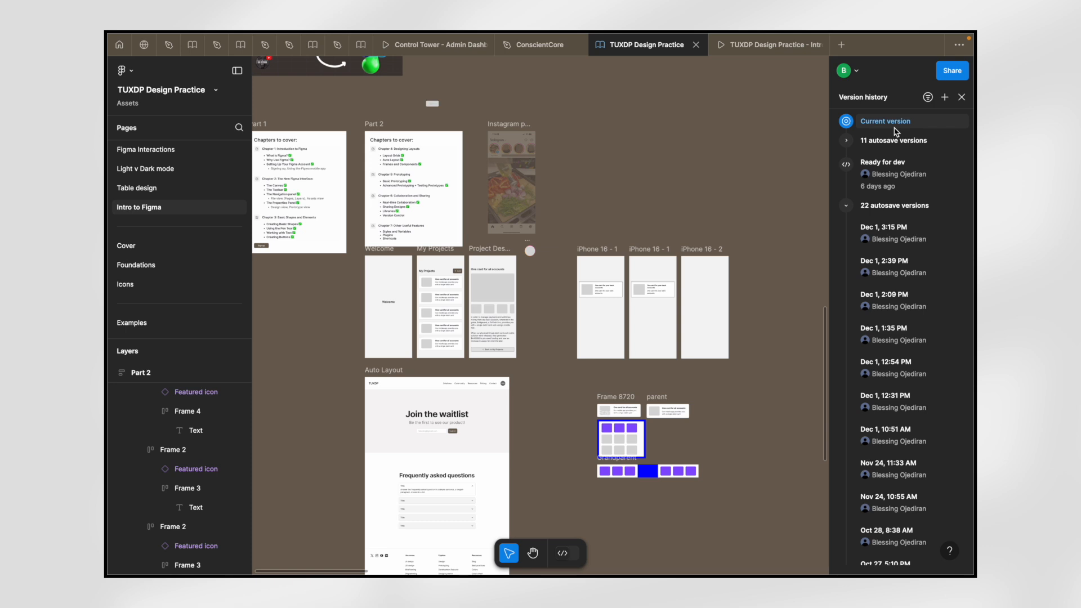
scroll(858, 337, "down", 8)
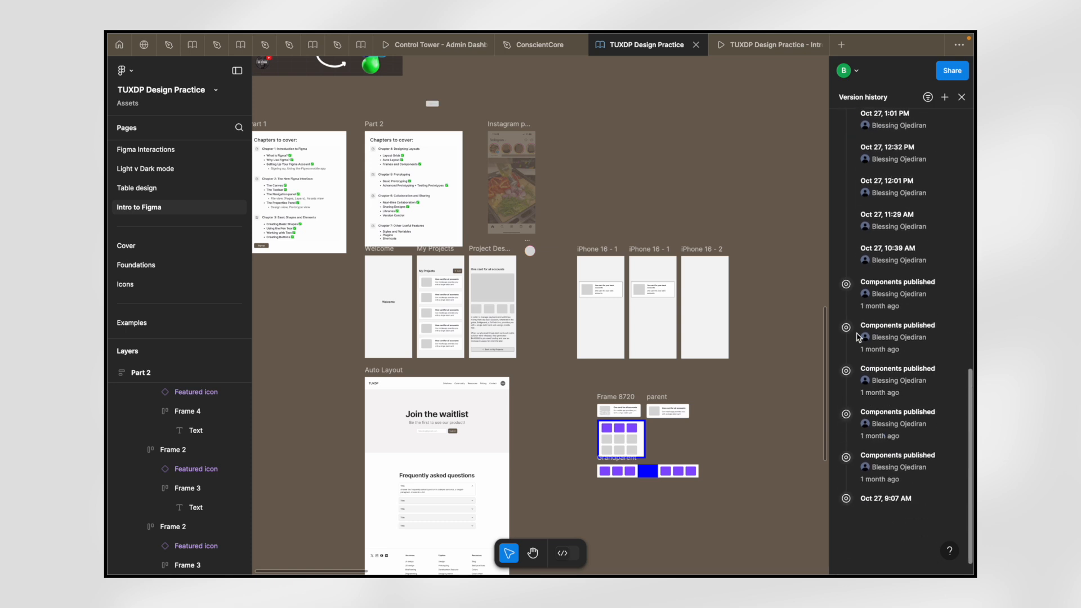
scroll(859, 336, "up", 8)
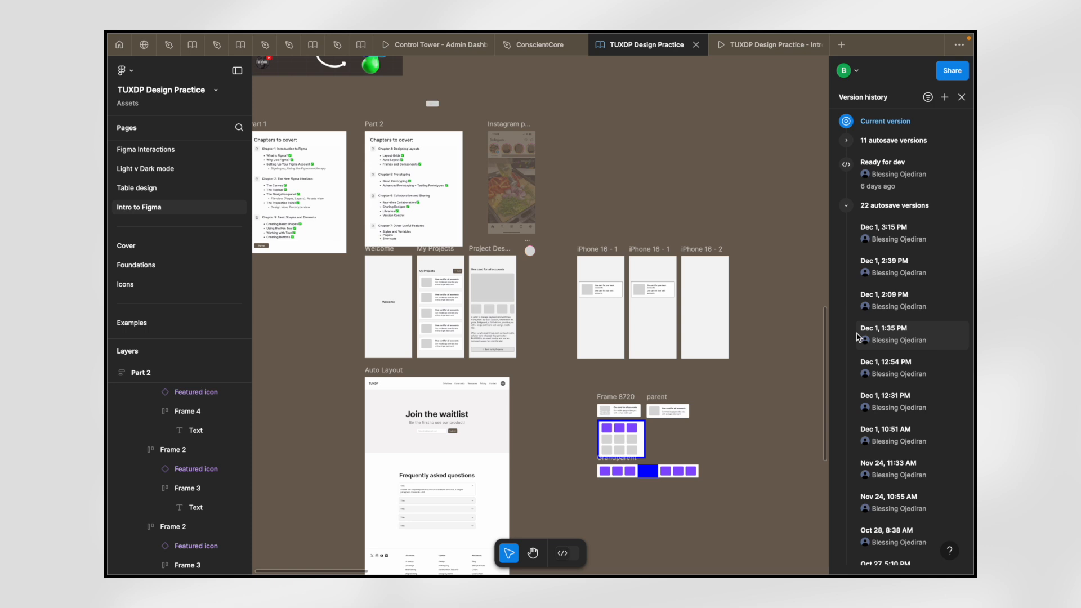
scroll(859, 337, "down", 10)
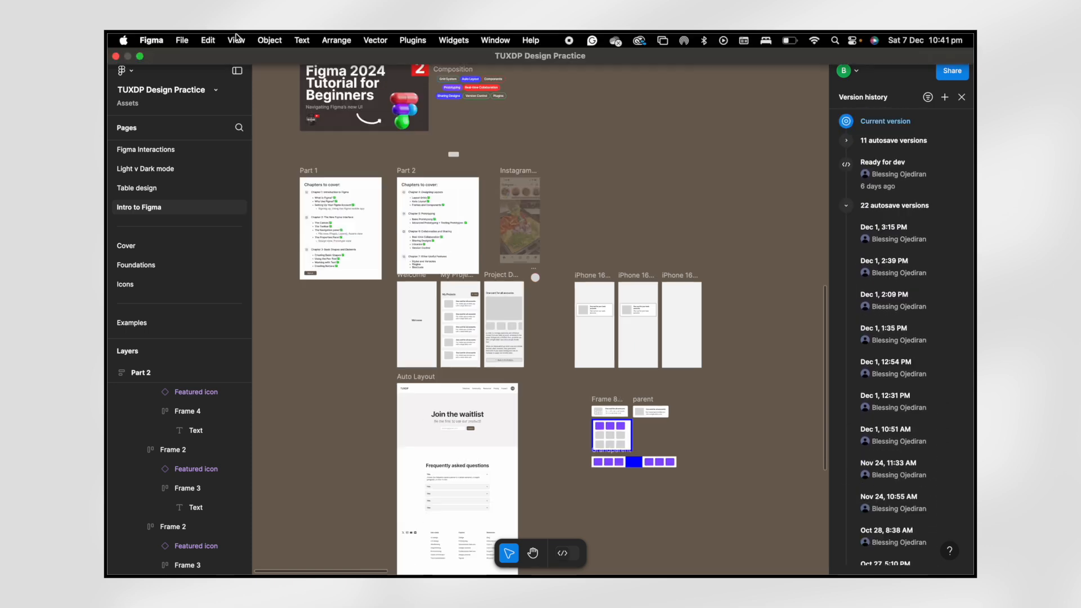
- Save the current state to the version history with the title "Added White Button"
left_click(182, 40)
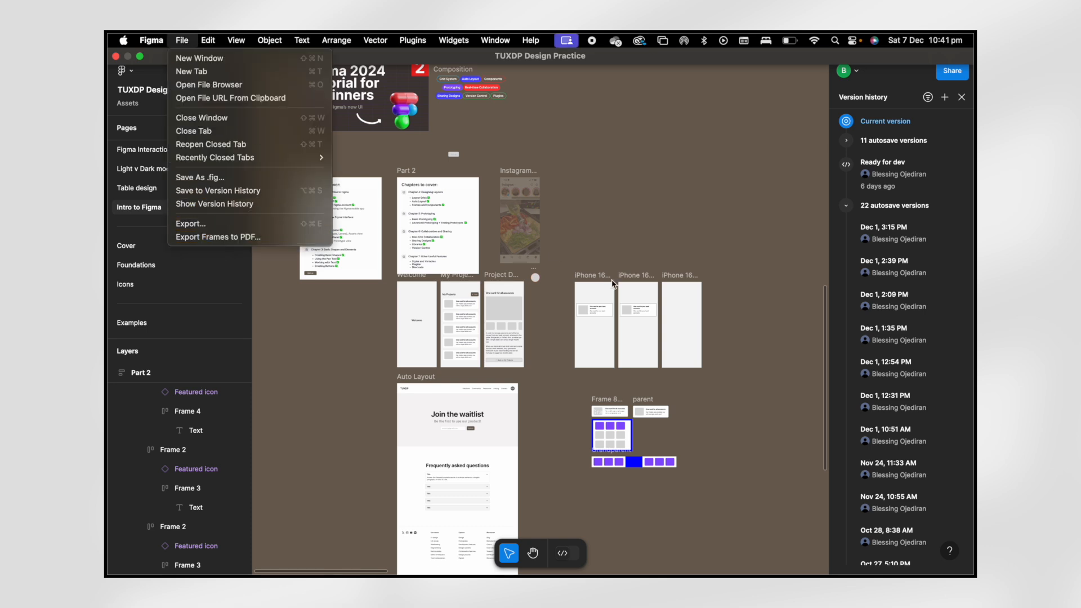
left_click(243, 191)
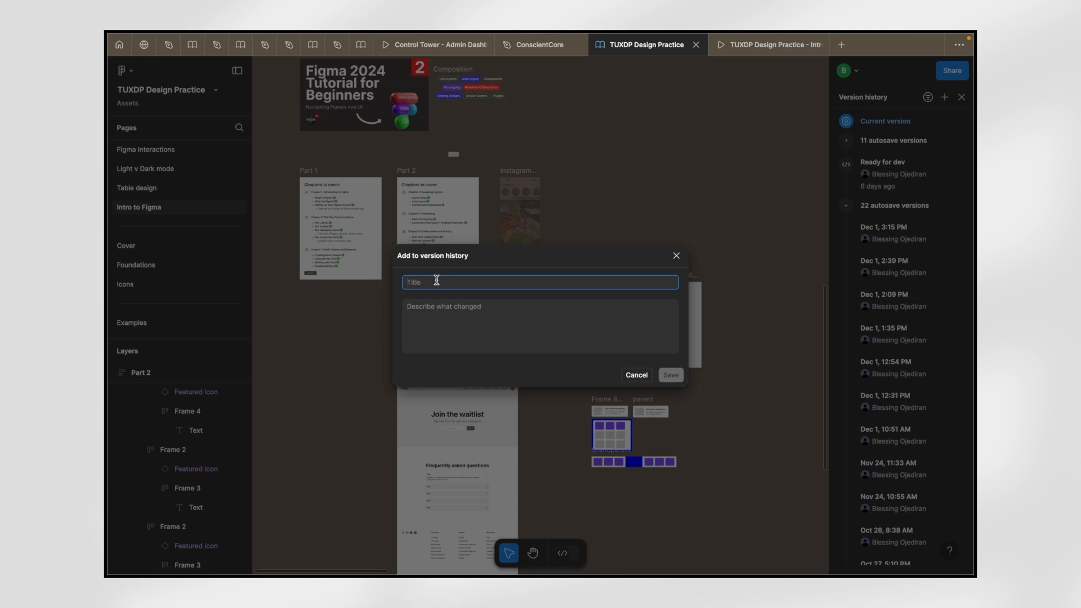
type("Added White Button")
left_click(672, 376)
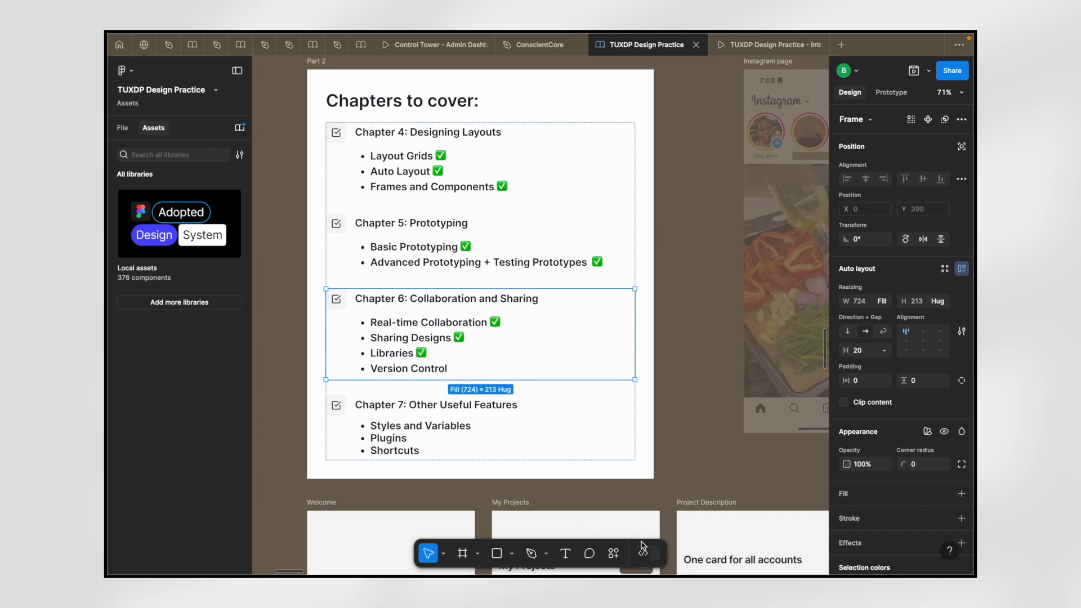
- Clear the canvas selection and switch the file to Dev Mode
left_click(687, 282)
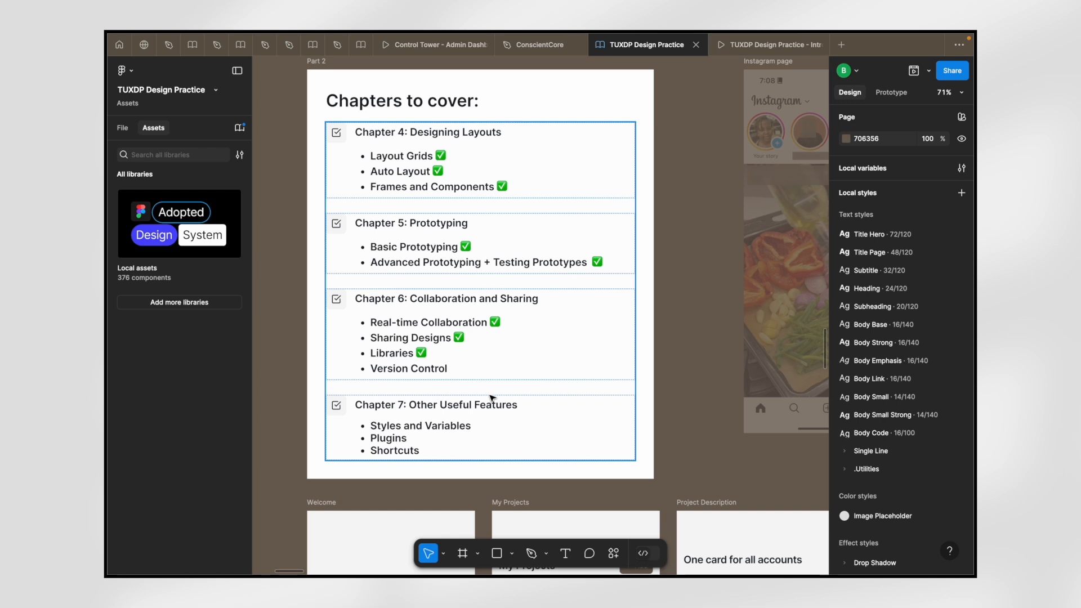
left_click(649, 554)
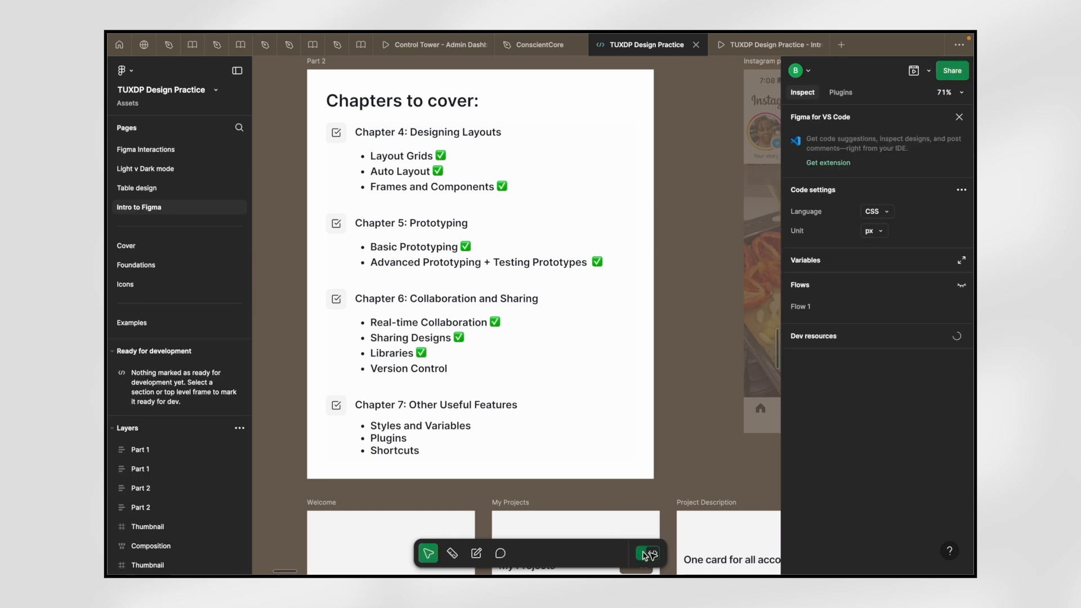
left_click(647, 554)
left_click(648, 555)
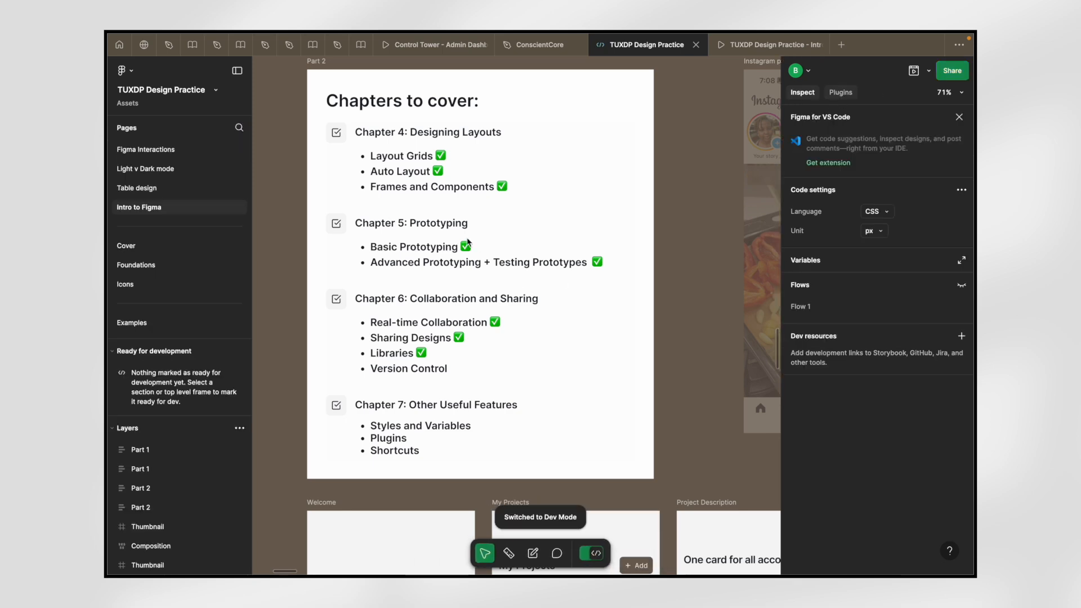
- Select the Part 2 frame and open its comparison with previous versions
scroll(447, 214, "down", 5)
left_click(447, 214)
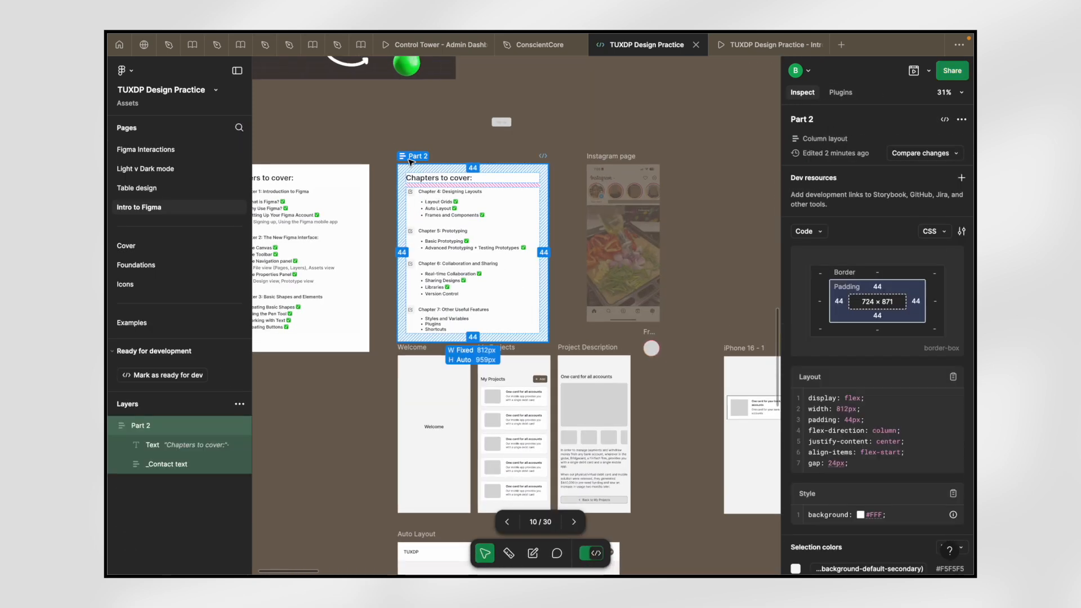
left_click(914, 157)
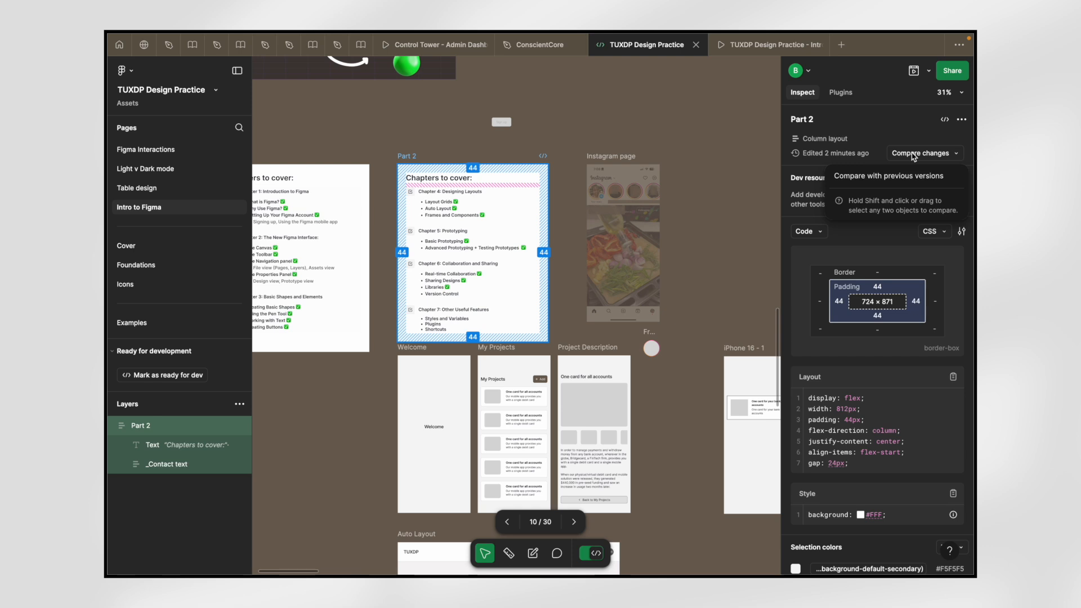
left_click(884, 181)
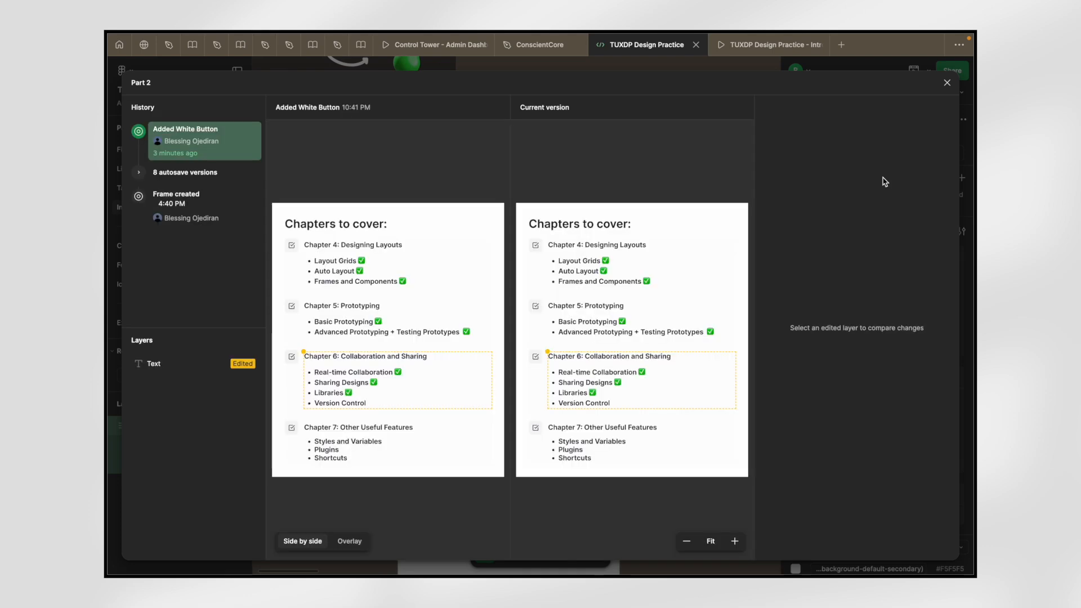
- Compare the Part 2 frame's creation and 8:07 PM autosave versions with the current one, inspect the edited text layers, and close the comparison
left_click(174, 206)
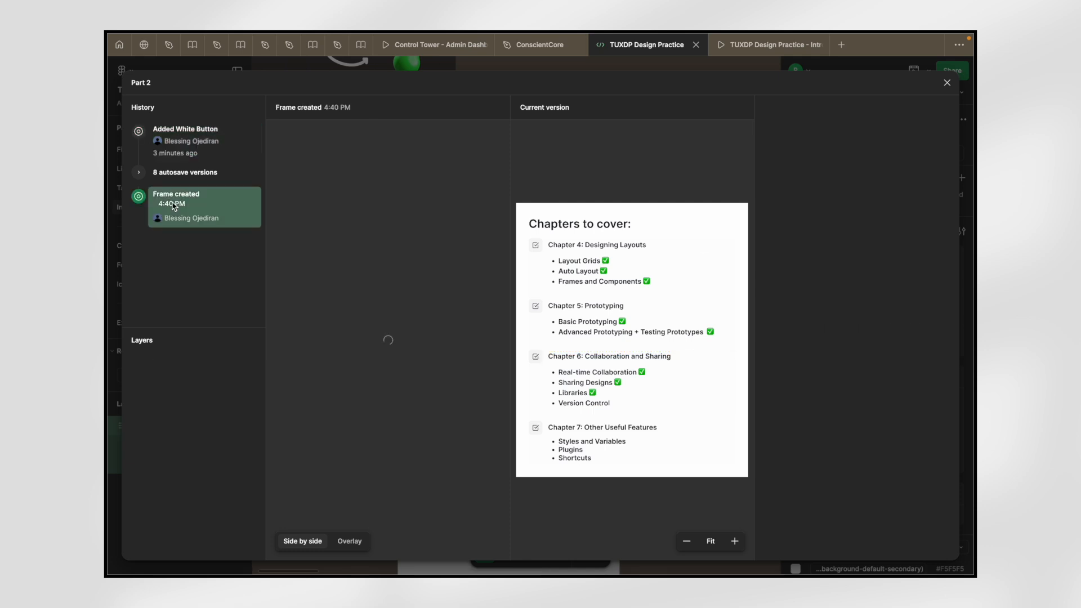
left_click(141, 174)
scroll(192, 247, "down", 5)
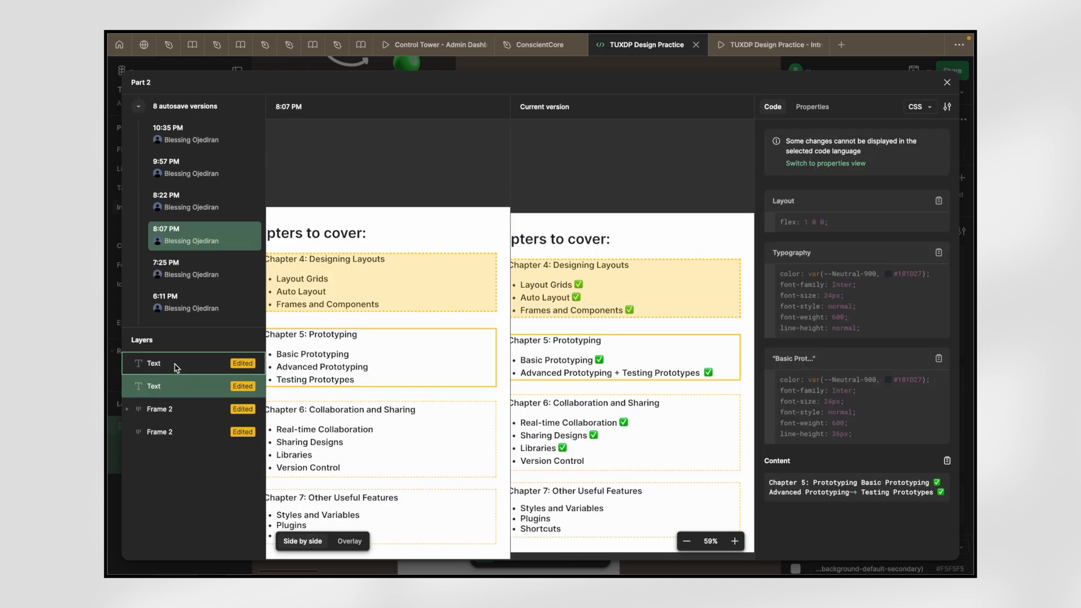
left_click(176, 365)
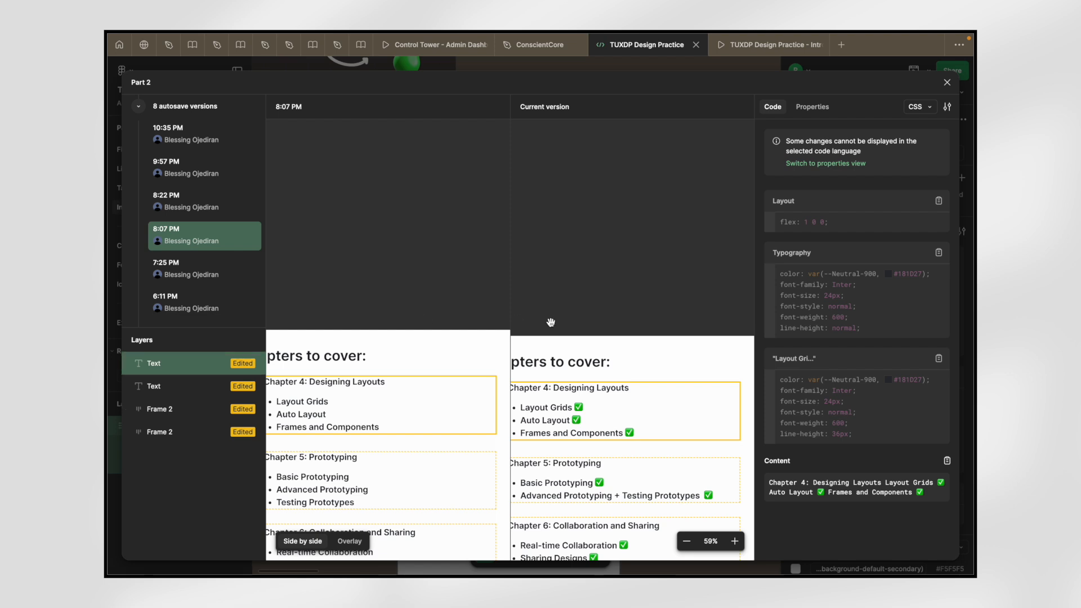
left_click(948, 84)
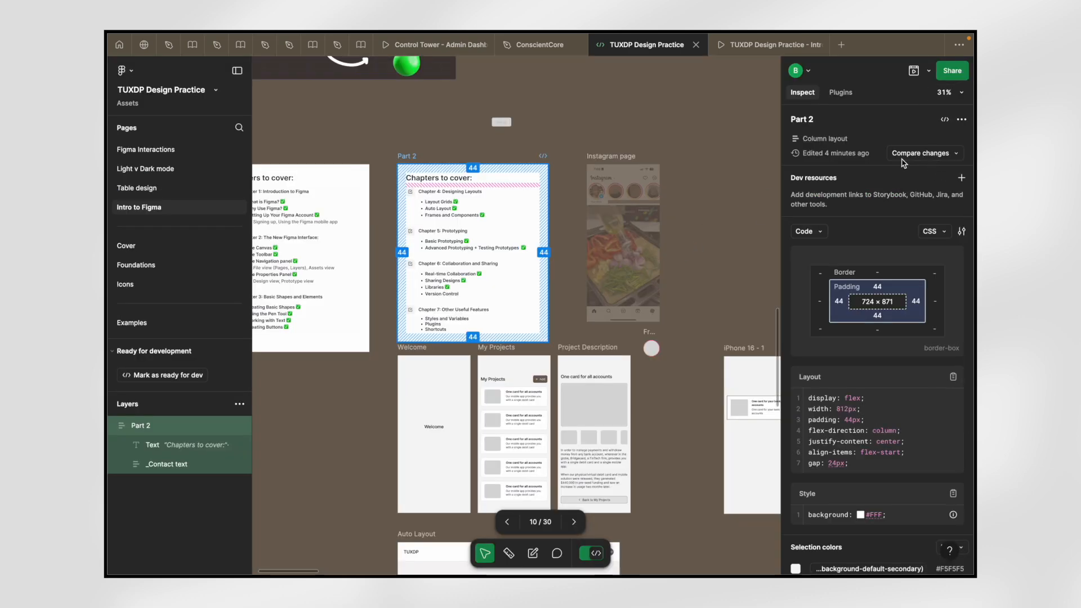
- Switch the file back to Design Mode and add ✅ after "Version Control" in the Part 2 frame's Chapter 6 list
scroll(514, 247, "up", 5)
scroll(515, 246, "up", 2)
scroll(298, 390, "left", 2)
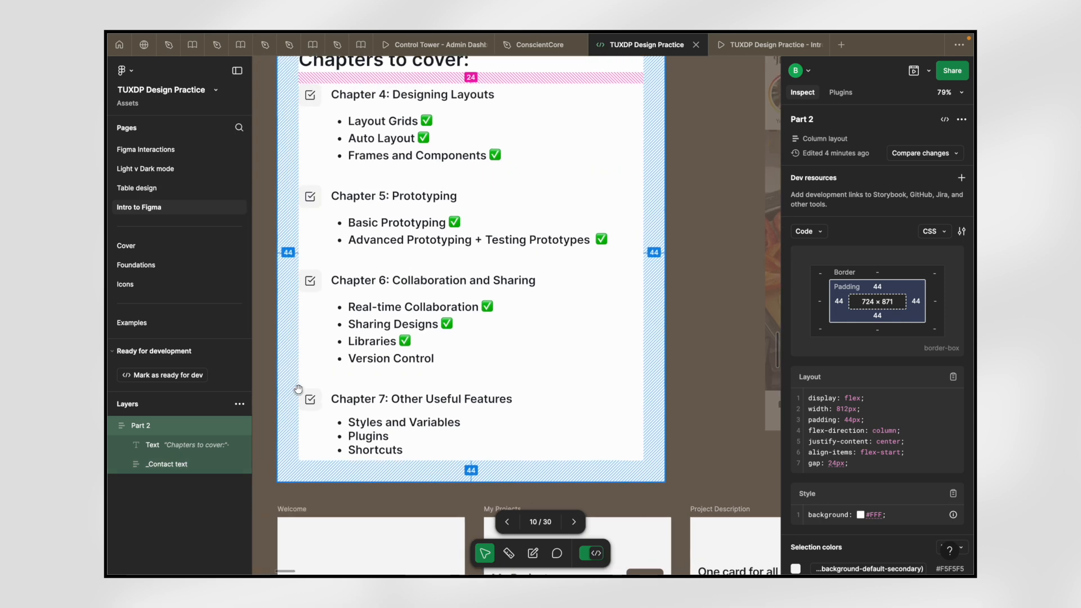
left_click(596, 559)
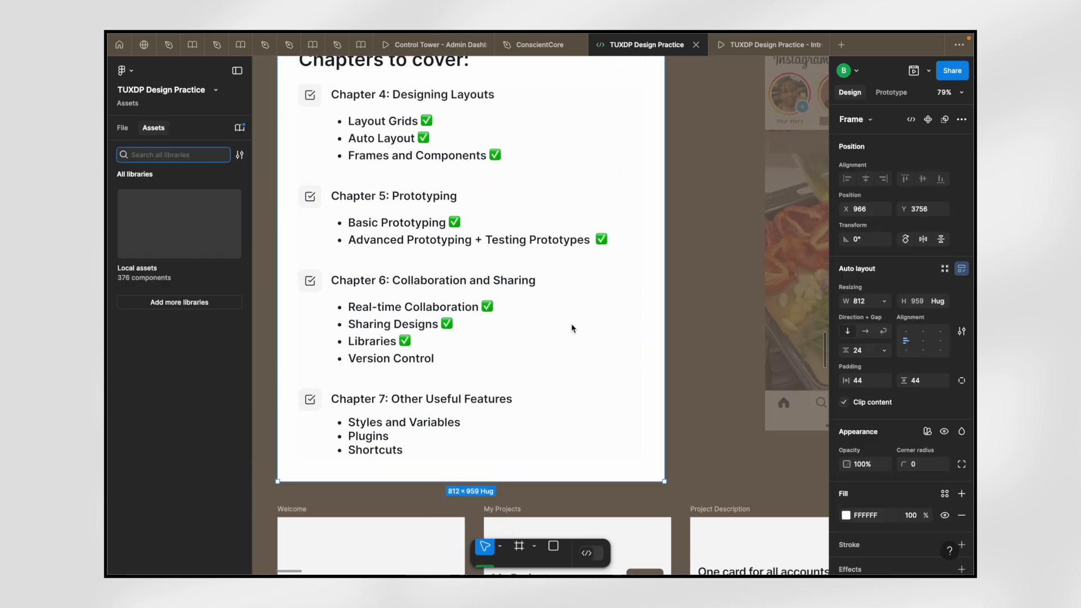
scroll(352, 376, "up", 3)
double_click(415, 354)
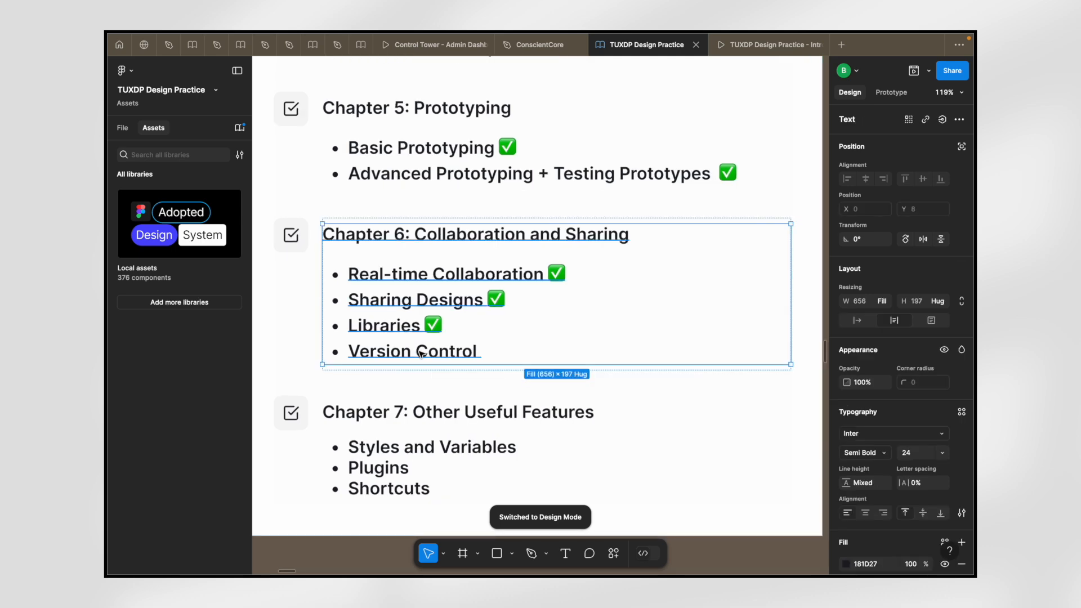
triple_click(427, 347)
key("Right")
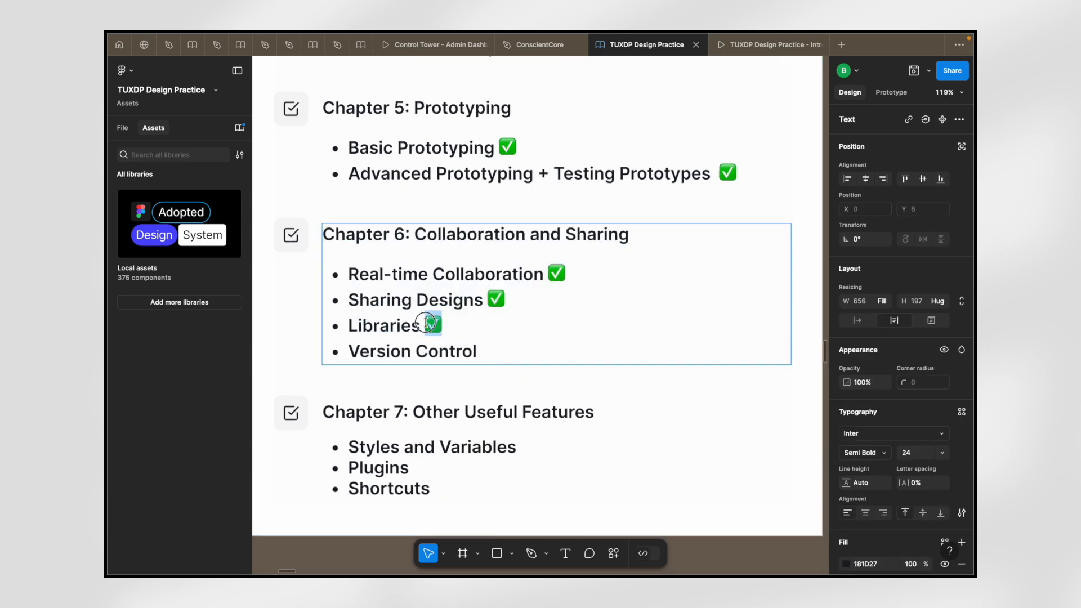
type("✅")
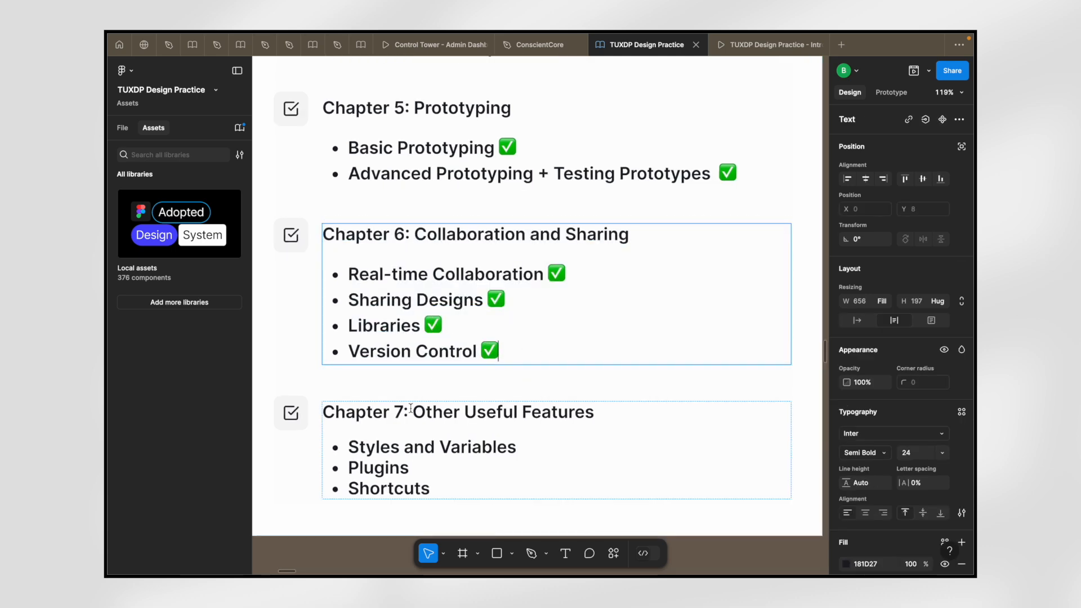
scroll(406, 414, "down", 3)
key("Escape")
- Clear the canvas selection and review the file's local text, color and effect styles
scroll(406, 437, "up", 3)
left_click(407, 448)
scroll(407, 448, "down", 3)
scroll(407, 448, "up", 2)
scroll(407, 448, "down", 3)
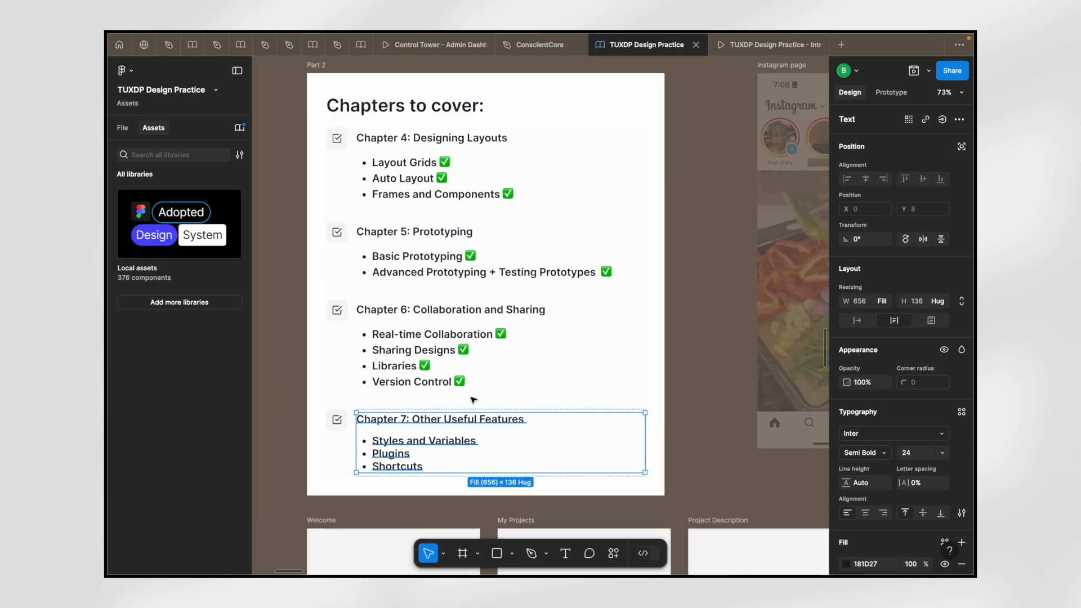
left_click(717, 321)
scroll(716, 321, "down", 3)
scroll(718, 324, "down", 2)
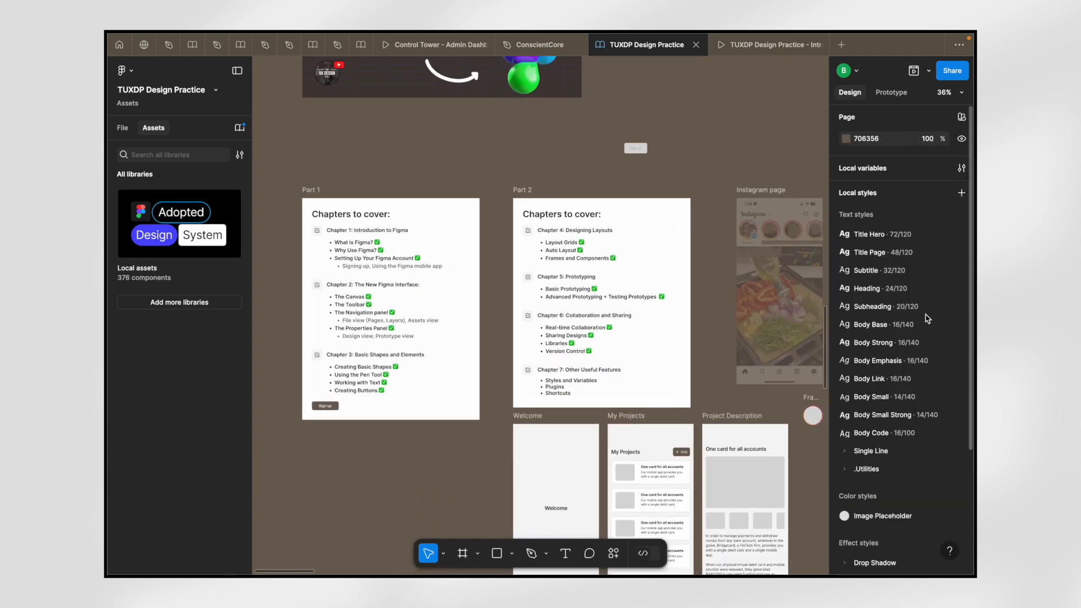
scroll(919, 332, "down", 3)
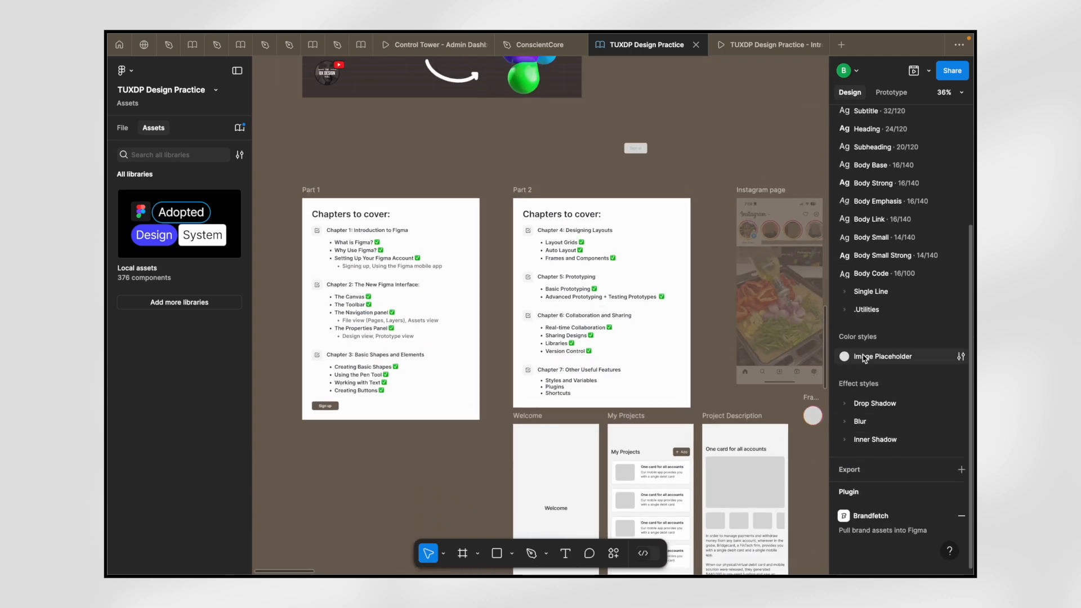
scroll(514, 419, "up", 2)
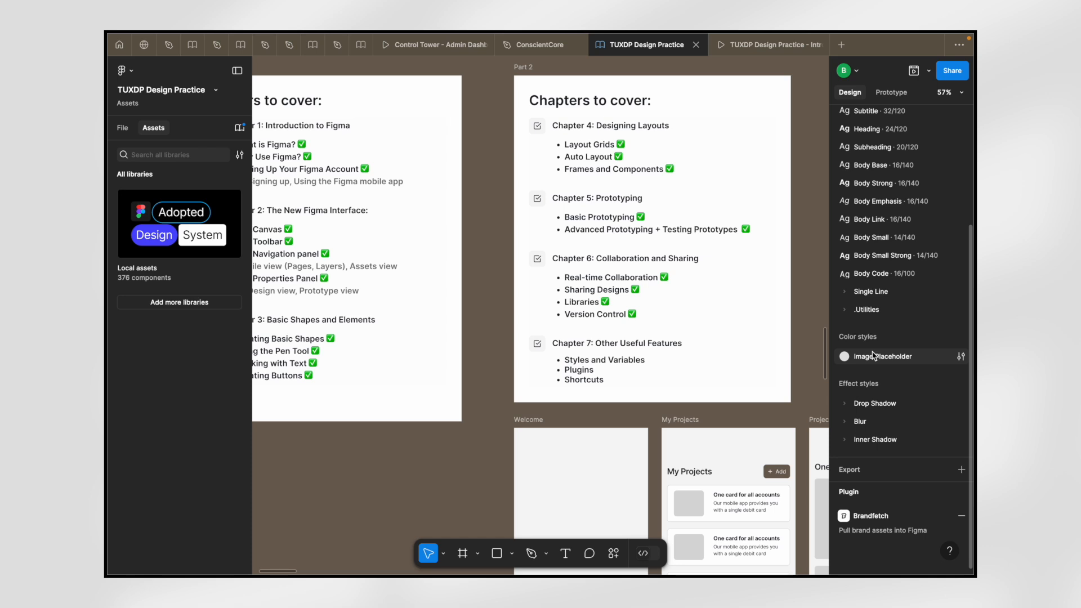
scroll(873, 354, "up", 3)
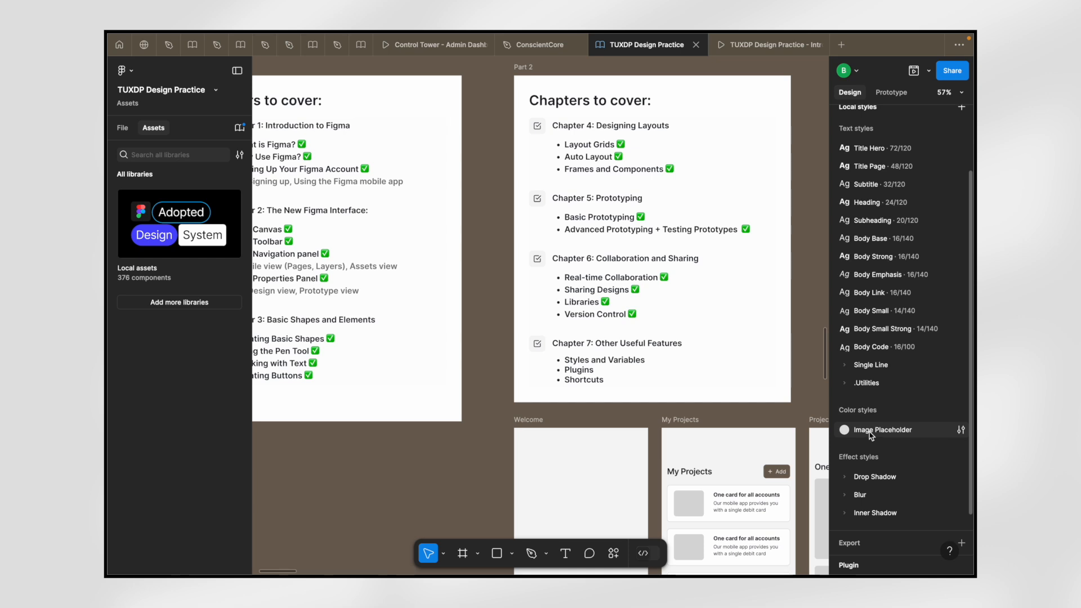
scroll(870, 436, "up", 1)
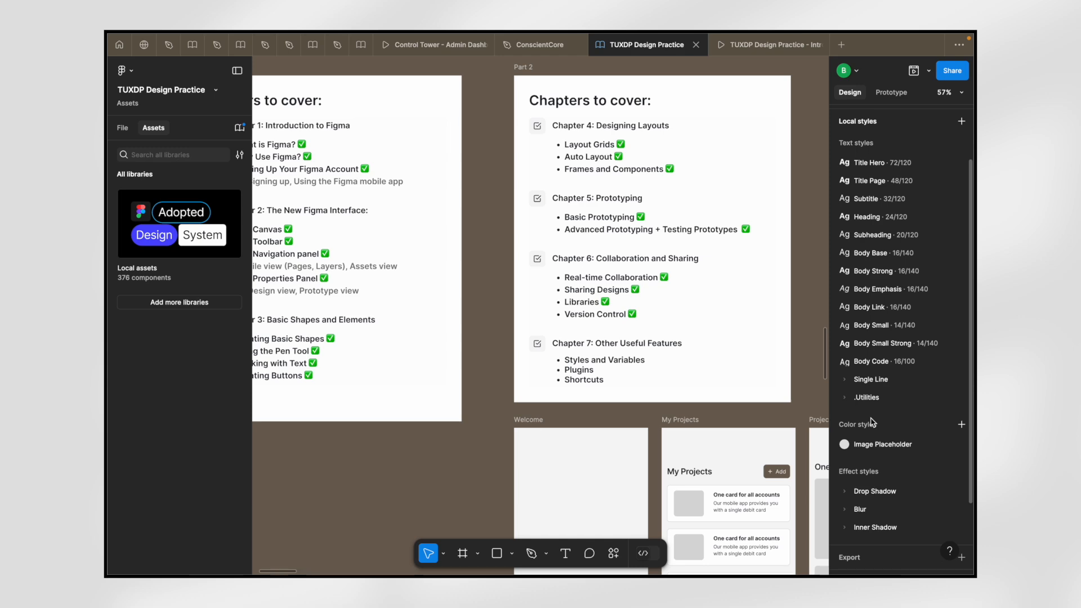
- Look over the chapter lists in the Part 1 and Part 2 frames, down to Chapter 7: Other Useful Features
scroll(372, 366, "left", 3)
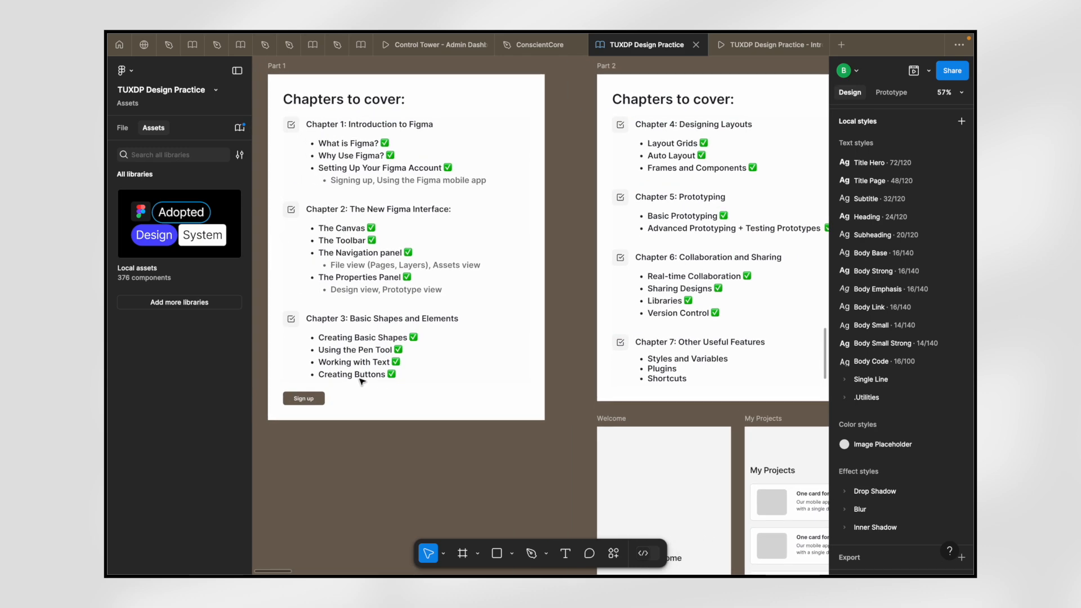
scroll(340, 344, "up", 5)
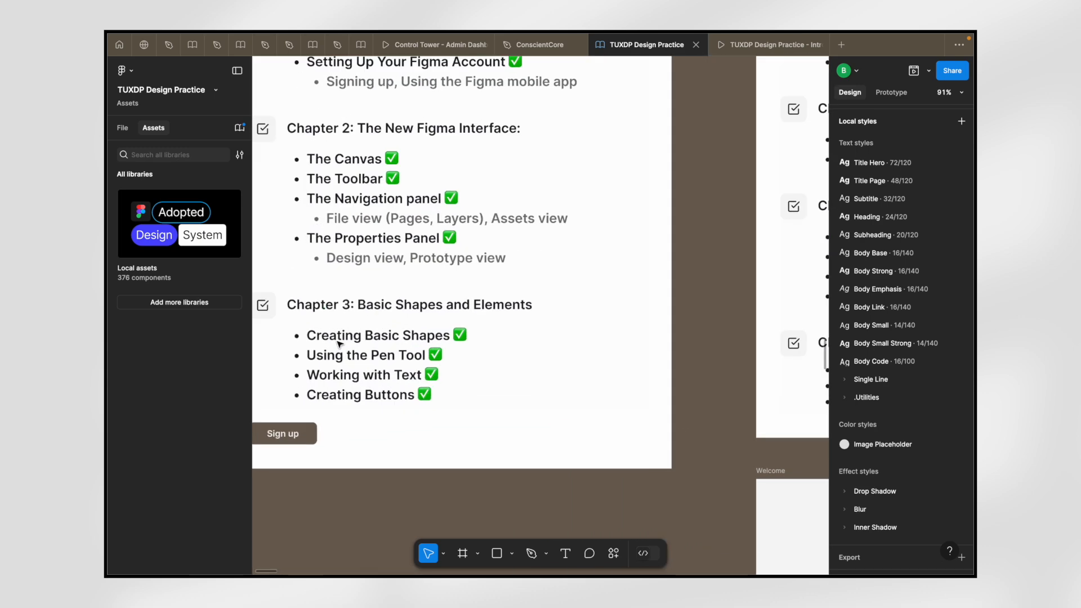
scroll(340, 344, "down", 4)
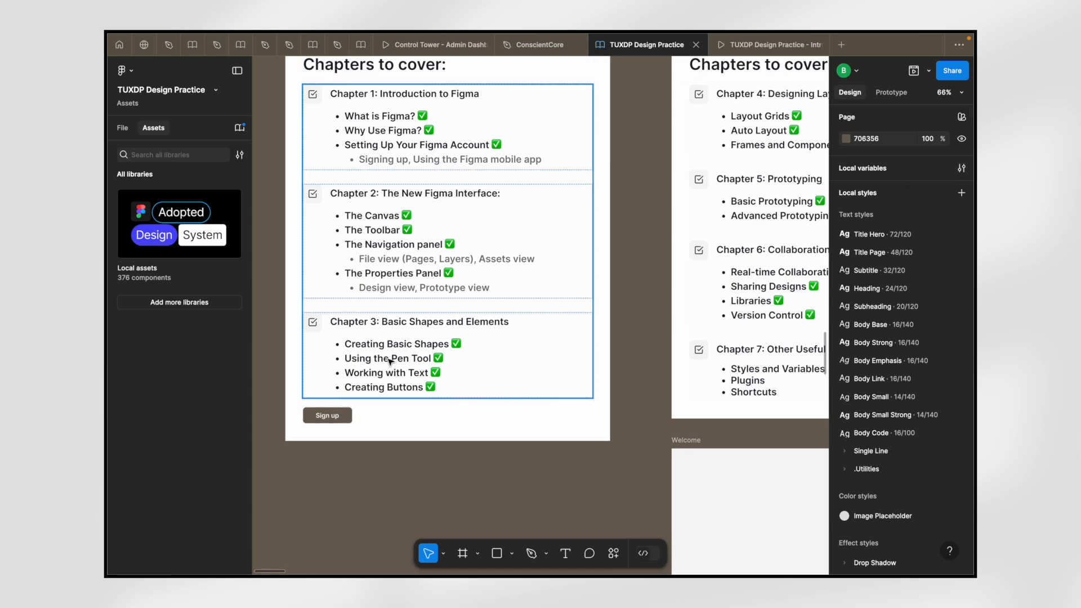
scroll(389, 361, "up", 3)
scroll(389, 360, "down", 3)
scroll(888, 234, "down", 2)
scroll(860, 403, "down", 1)
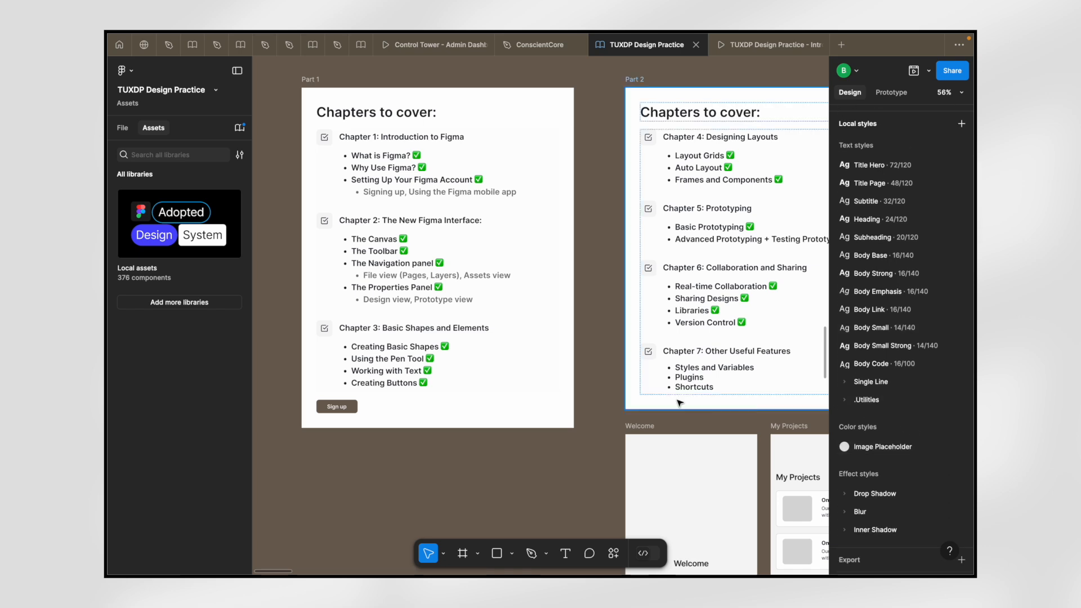
scroll(735, 325, "up", 2)
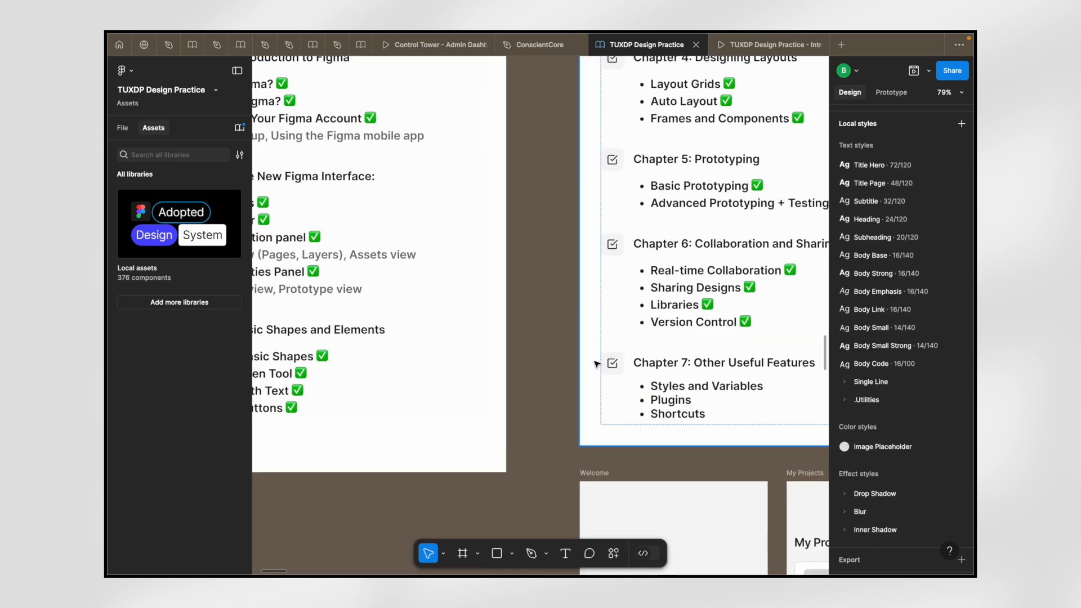
- Select the Part 2 frame and browse the library variables and styles available for its fill, down to Image Placeholder
left_click(597, 364)
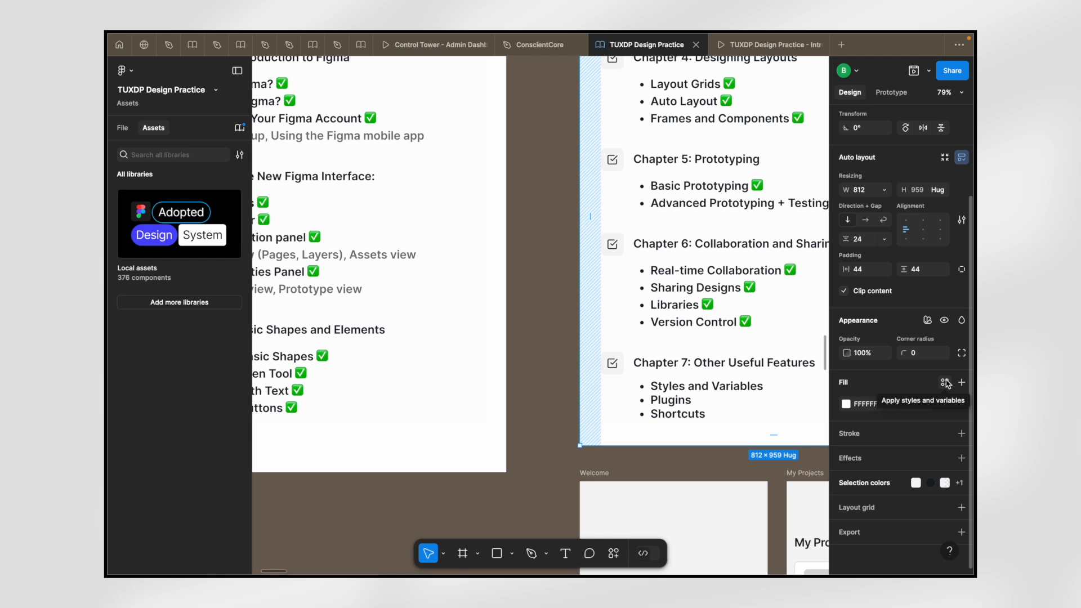
left_click(946, 382)
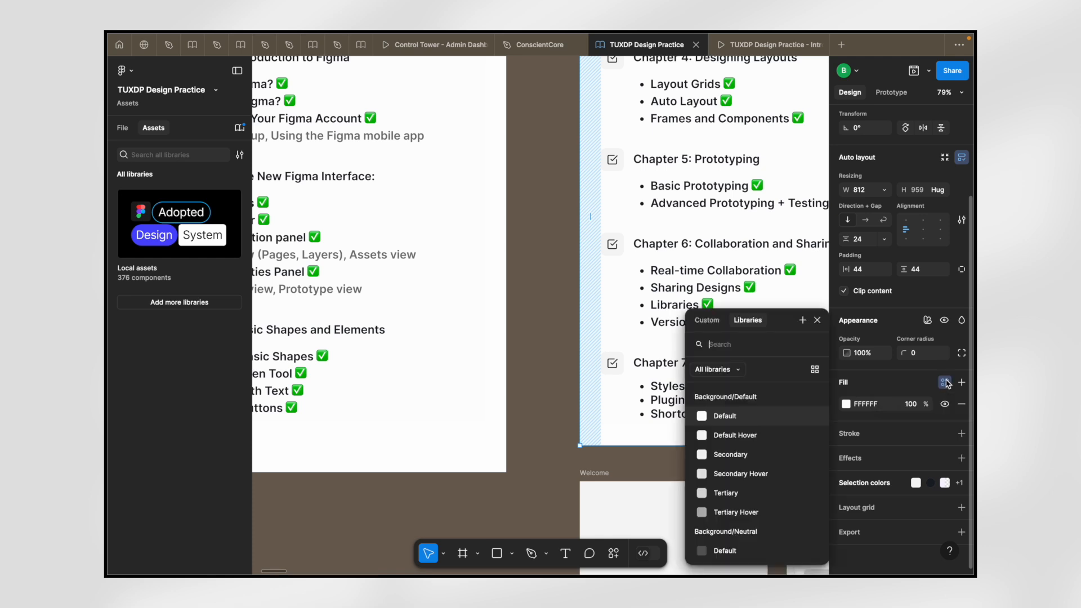
scroll(758, 498, "down", 4)
scroll(757, 501, "down", 12)
scroll(759, 503, "up", 15)
scroll(758, 501, "down", 15)
scroll(758, 502, "up", 15)
scroll(705, 407, "down", 14)
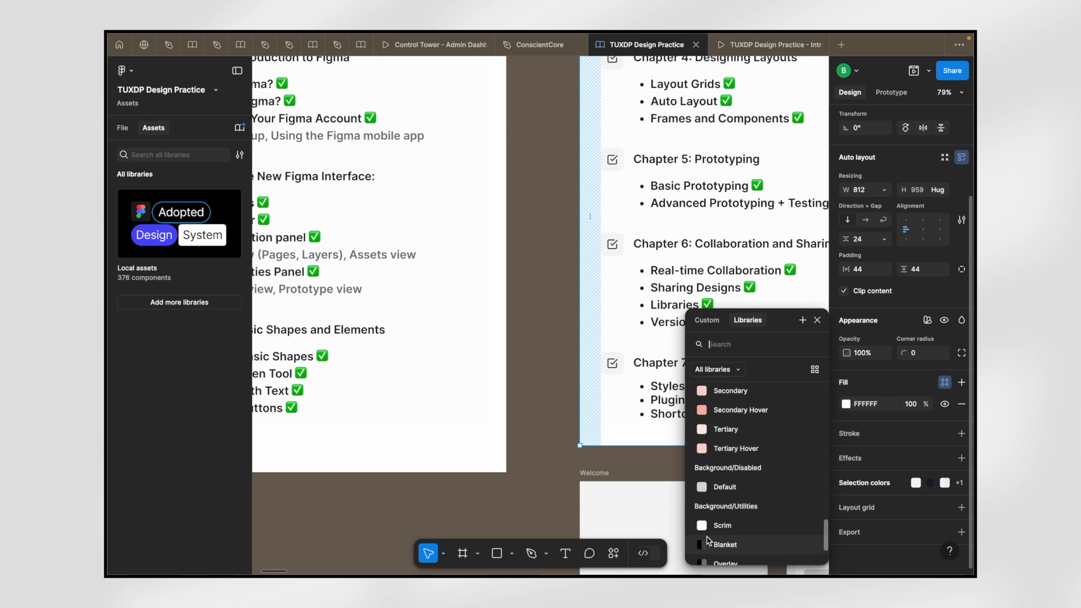
scroll(708, 541, "down", 2)
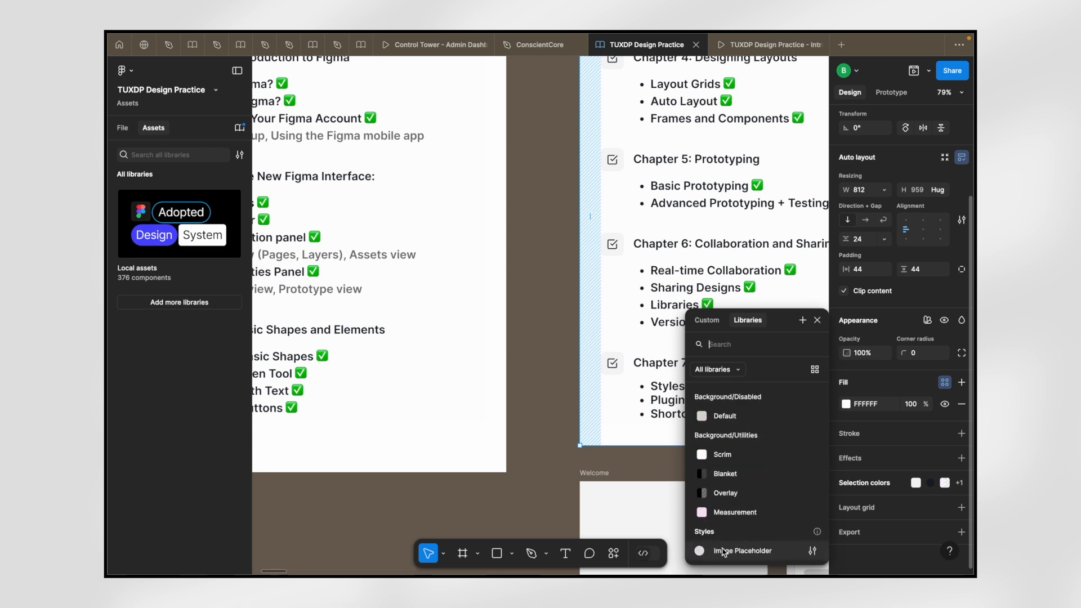
scroll(756, 403, "up", 15)
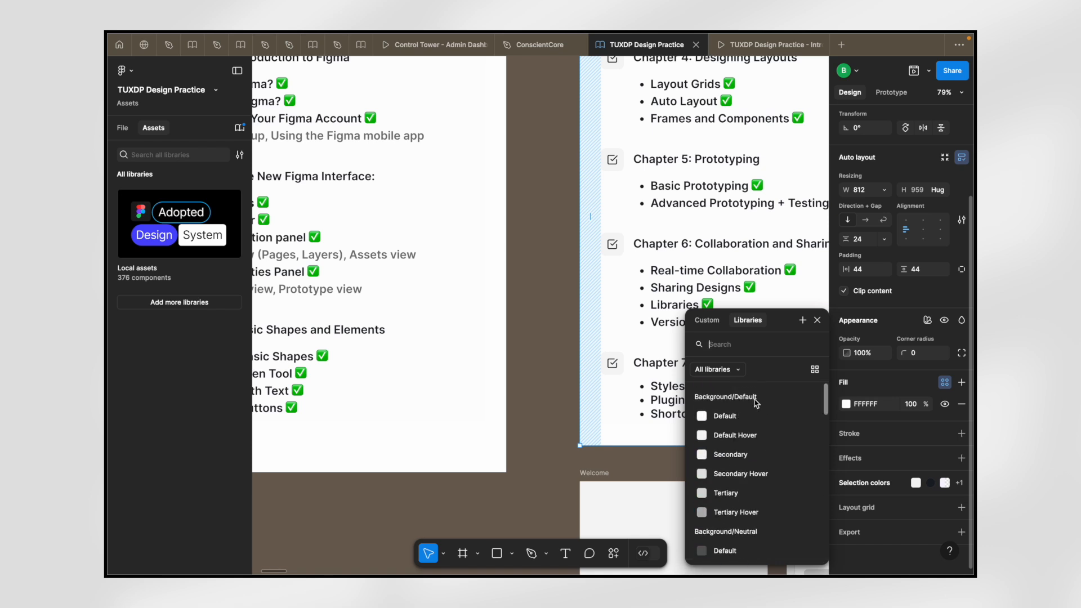
- Inspect the style and variable creation options for the Part 2 frame's fill, and close them without creating anything
left_click(803, 321)
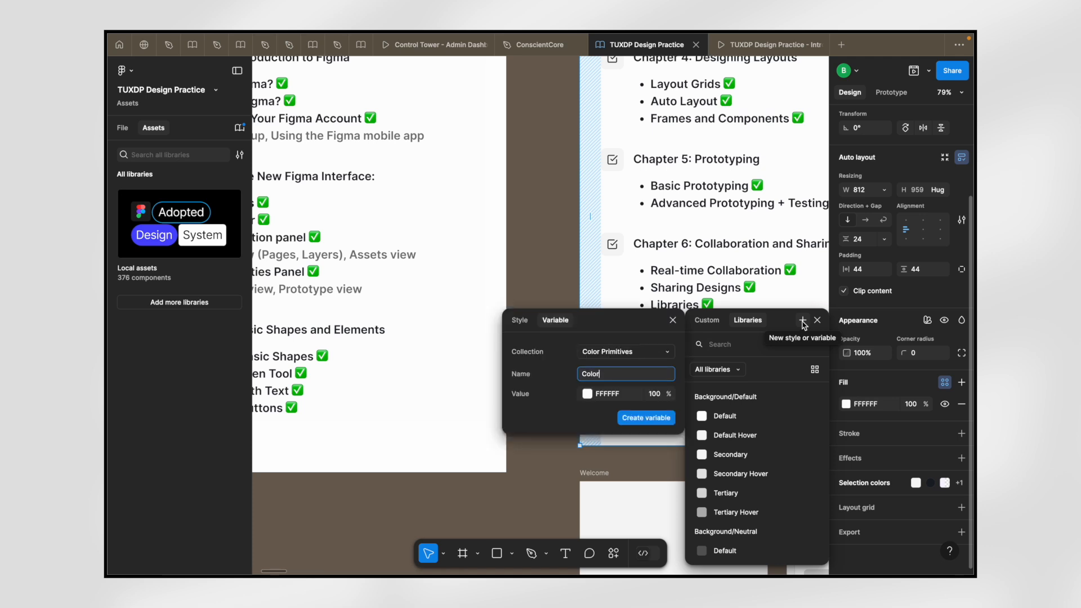
left_click(523, 323)
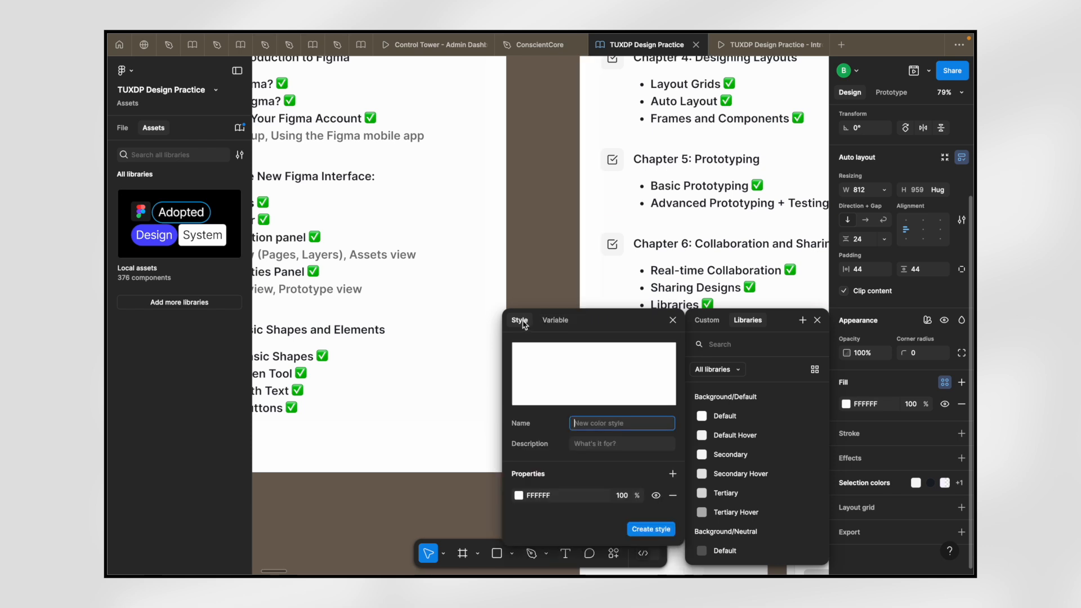
left_click(555, 321)
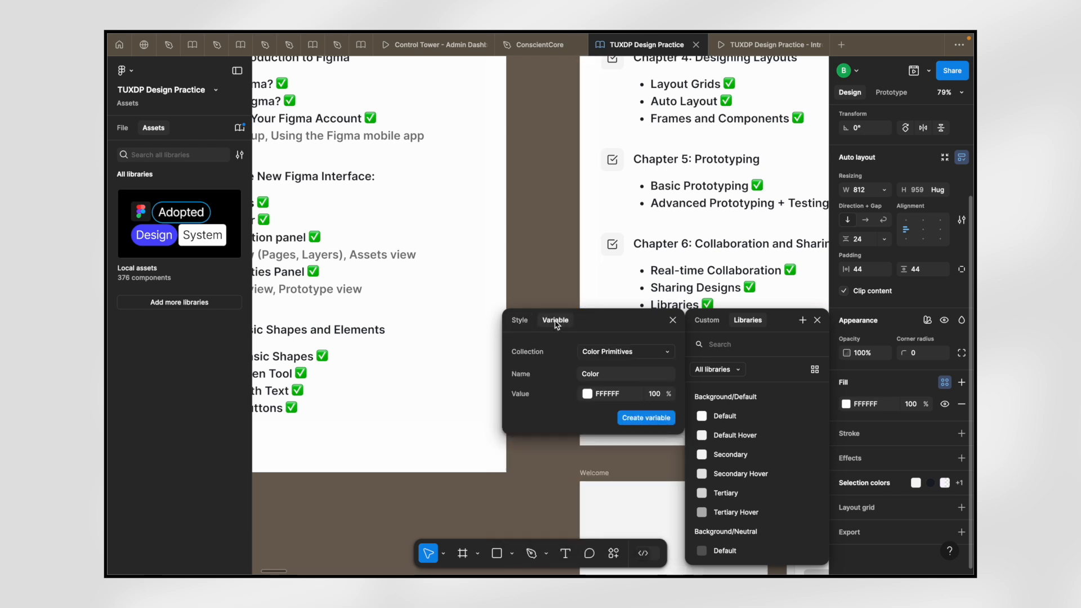
left_click(673, 320)
left_click(817, 320)
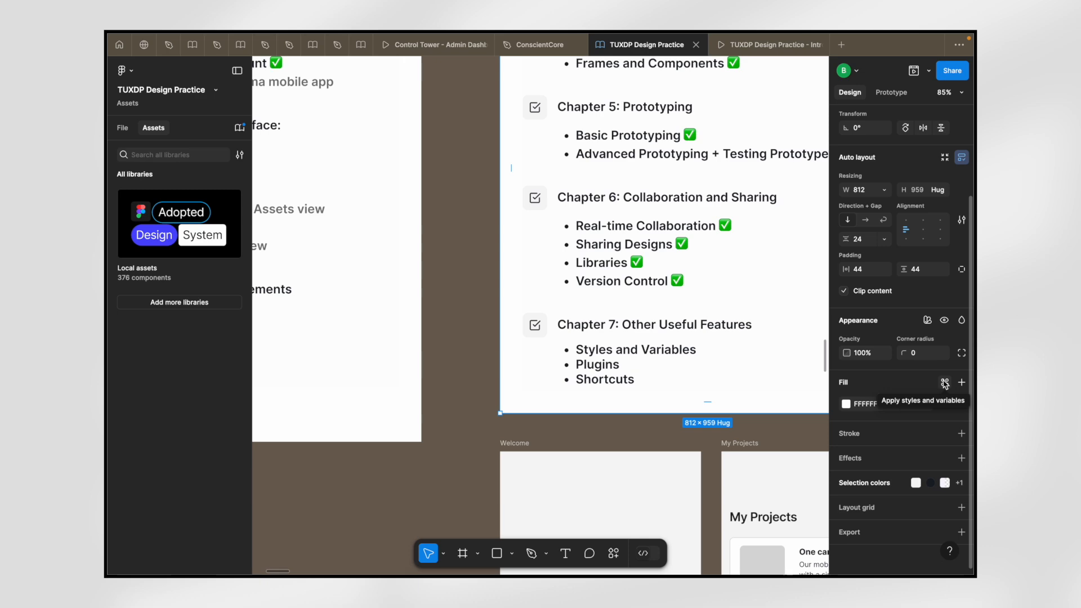
- Select the Sign up button at the bottom of the Part 1 frame to examine its fill variable
scroll(710, 377, "down", 5)
scroll(711, 378, "down", 5)
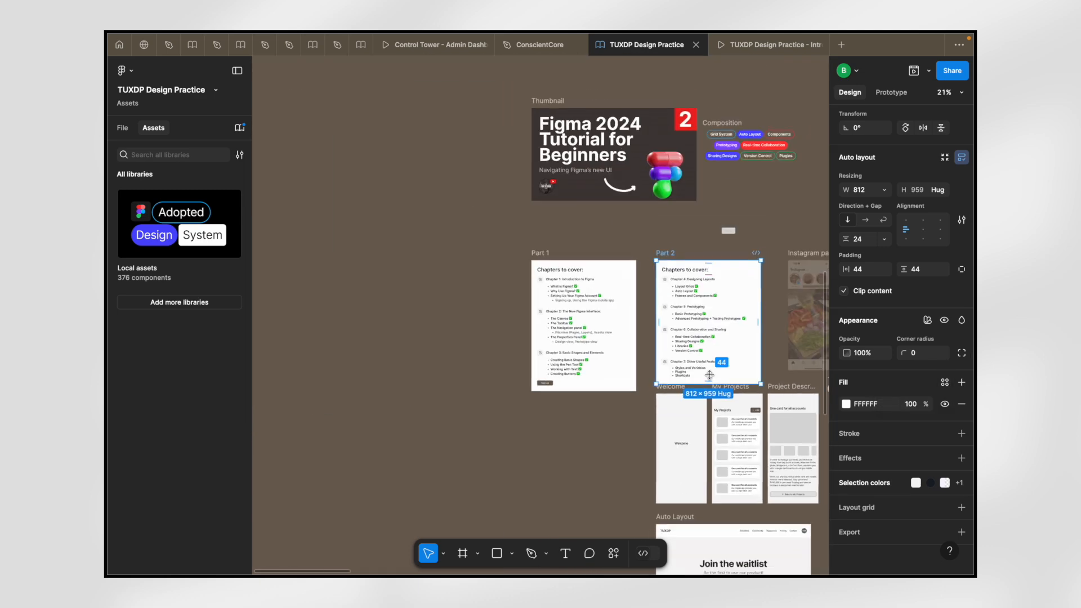
scroll(527, 338, "up", 5)
scroll(567, 434, "up", 2)
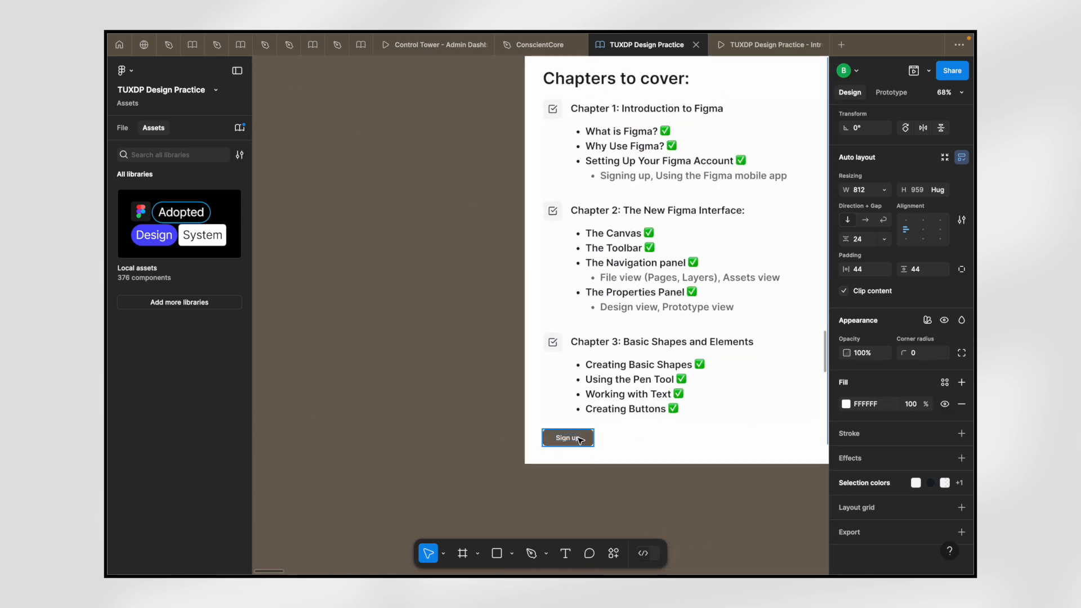
left_click(565, 436)
scroll(574, 438, "down", 5)
scroll(580, 441, "down", 5)
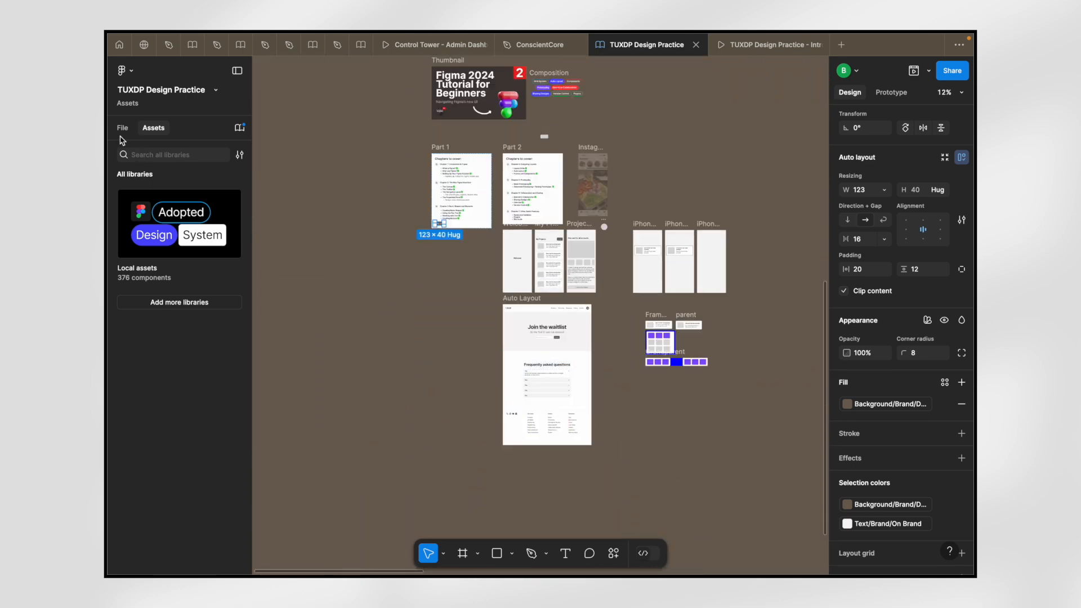
- Open the Light v Dark mode page and locate the Sign up button in the separate Contact page header frame
left_click(123, 133)
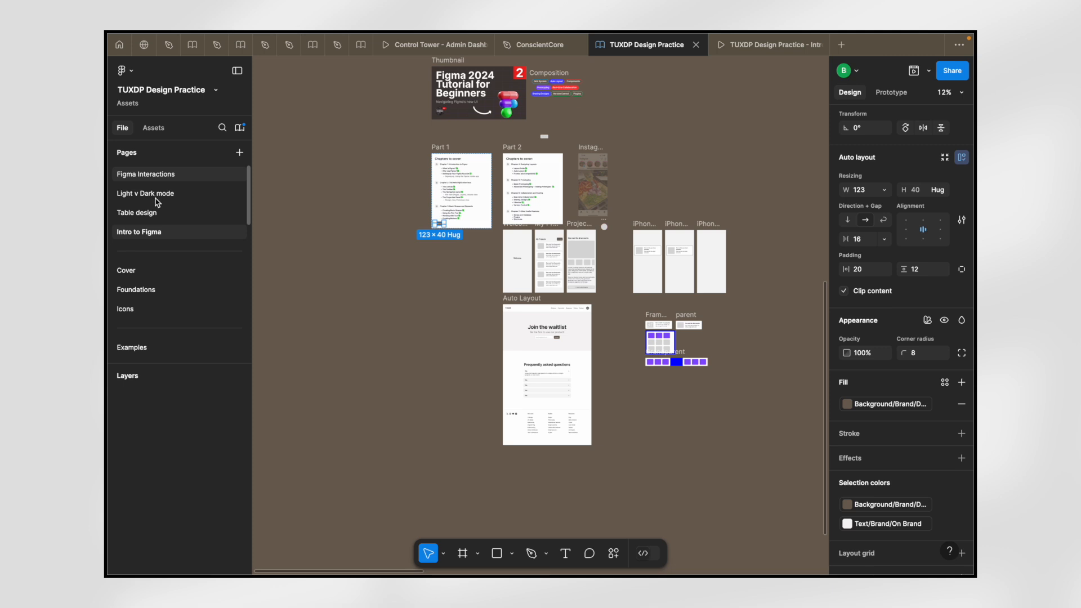
left_click(157, 195)
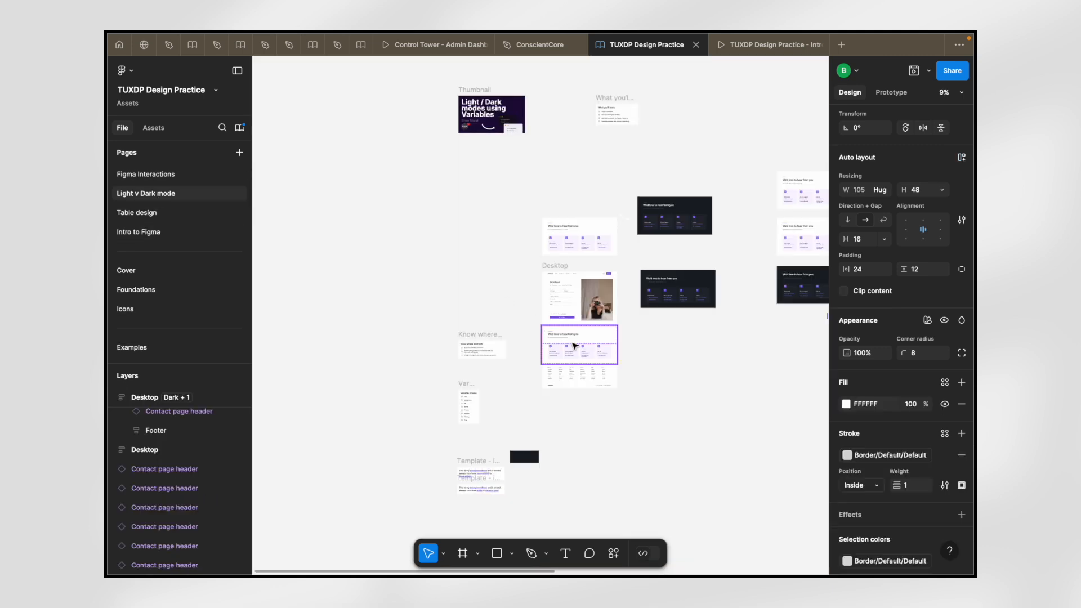
scroll(677, 410, "right", 3)
scroll(677, 410, "right", 1)
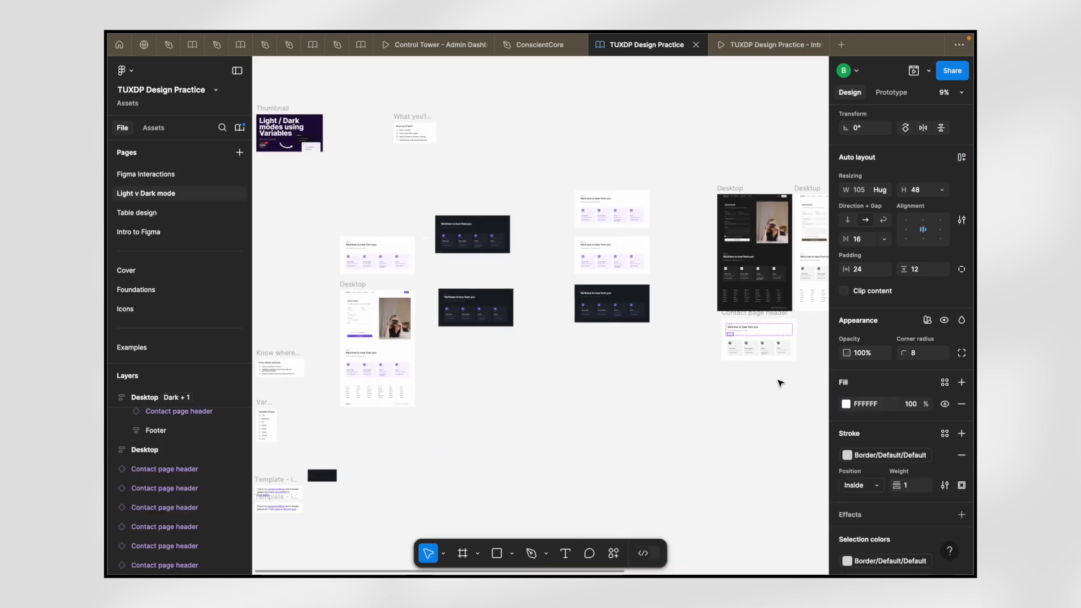
scroll(779, 381, "up", 5)
scroll(744, 267, "up", 3)
scroll(744, 269, "up", 1)
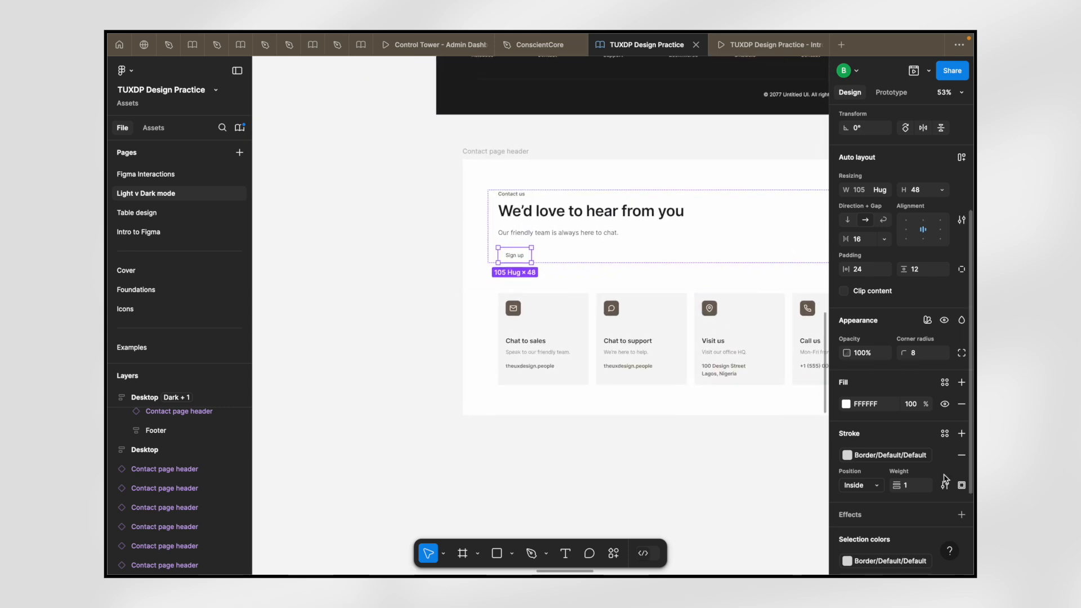
- Select the Sign up button in the Contact page header and examine the library variable behind its border color
scroll(952, 479, "down", 4)
scroll(572, 292, "up", 2)
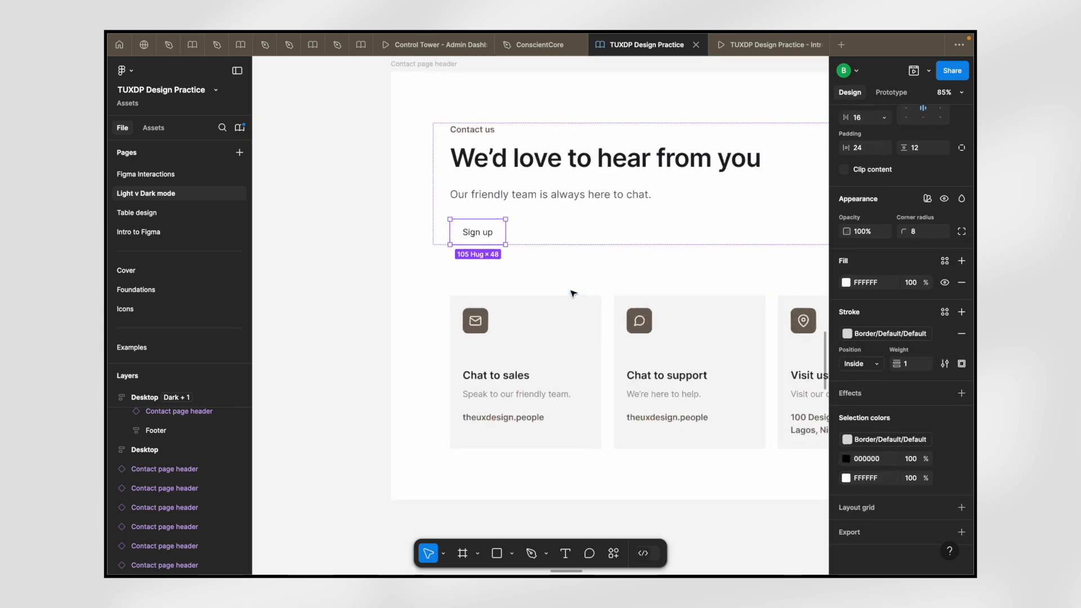
scroll(444, 251, "up", 10)
scroll(444, 254, "up", 3)
scroll(444, 255, "right", 2)
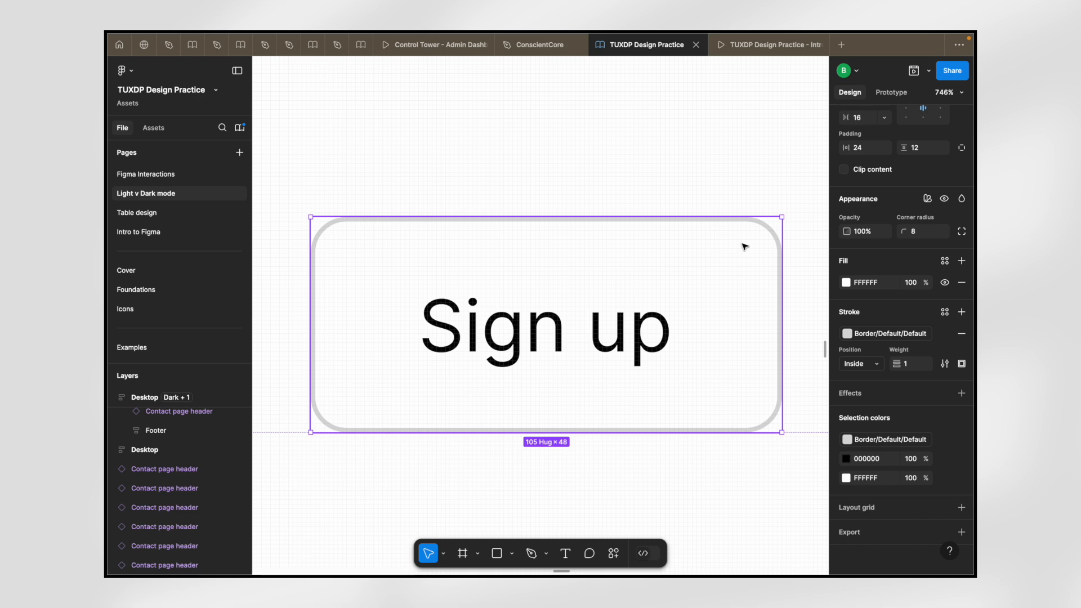
left_click(797, 254)
scroll(811, 241, "up", 1)
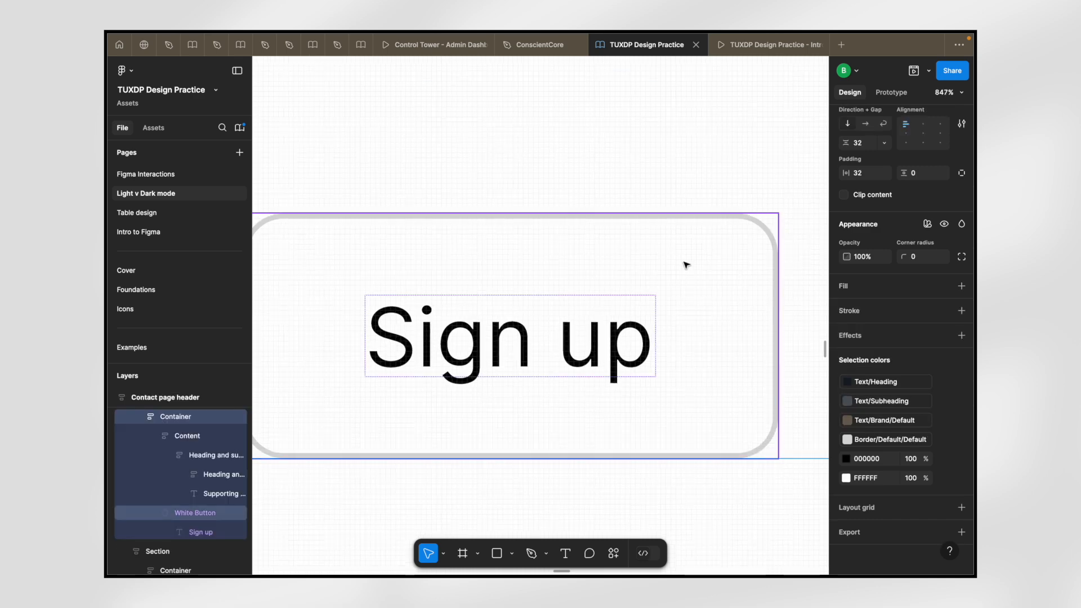
left_click(686, 265)
scroll(867, 434, "down", 1)
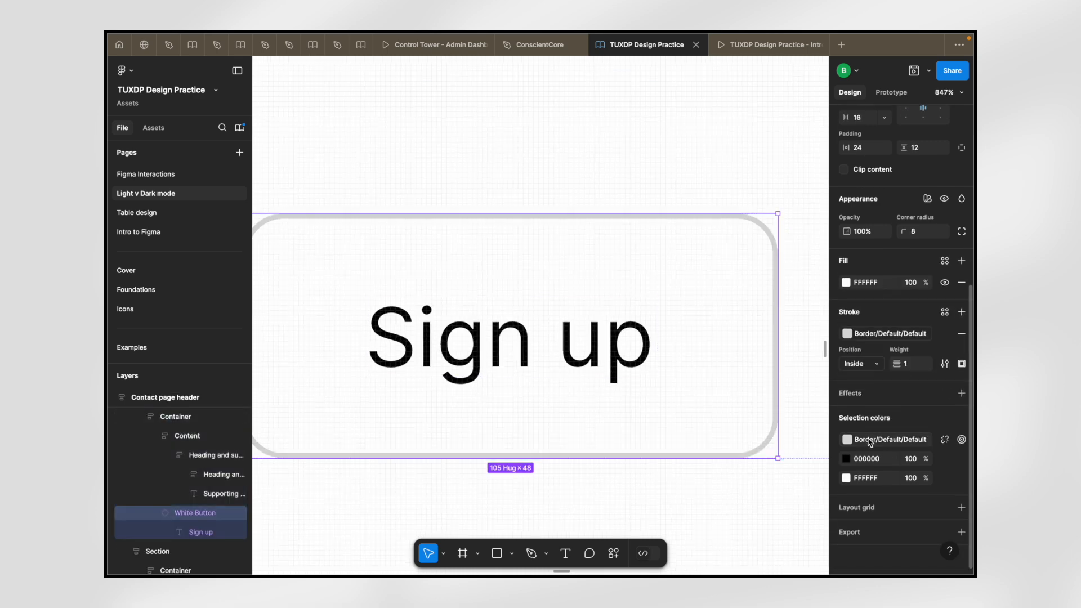
left_click(870, 442)
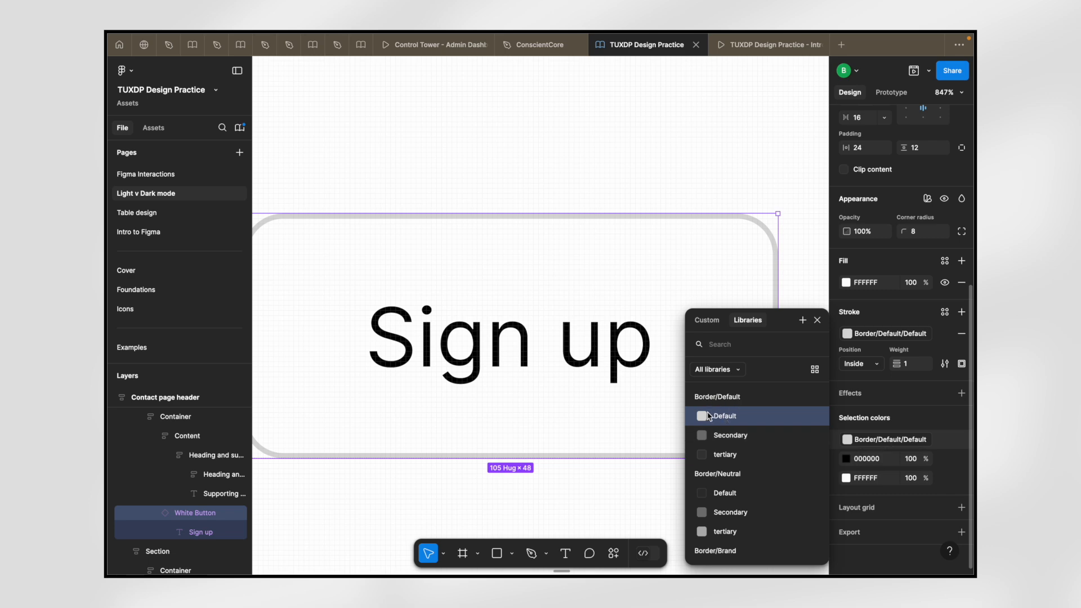
- Apply the Text/Default/Default variable to the Sign up button's black 000000 text color
left_click(945, 459)
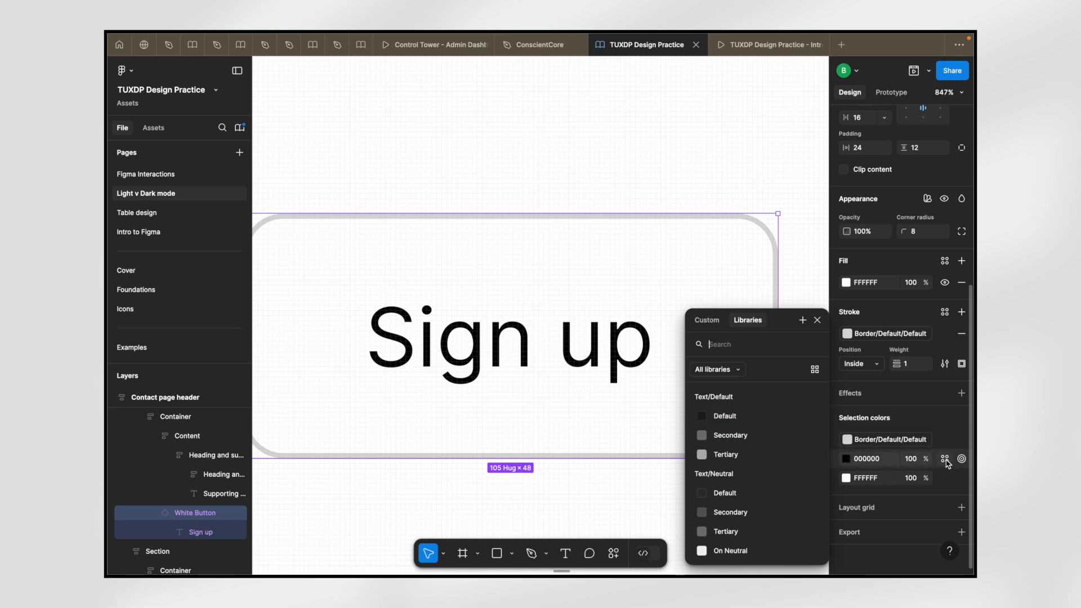
left_click(945, 459)
left_click(946, 459)
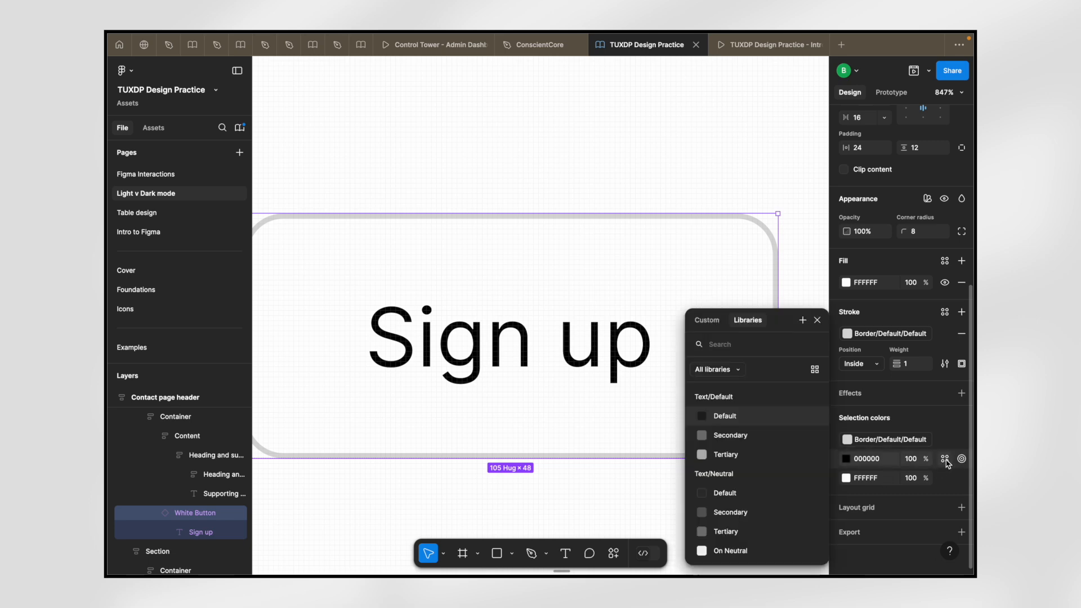
left_click(945, 459)
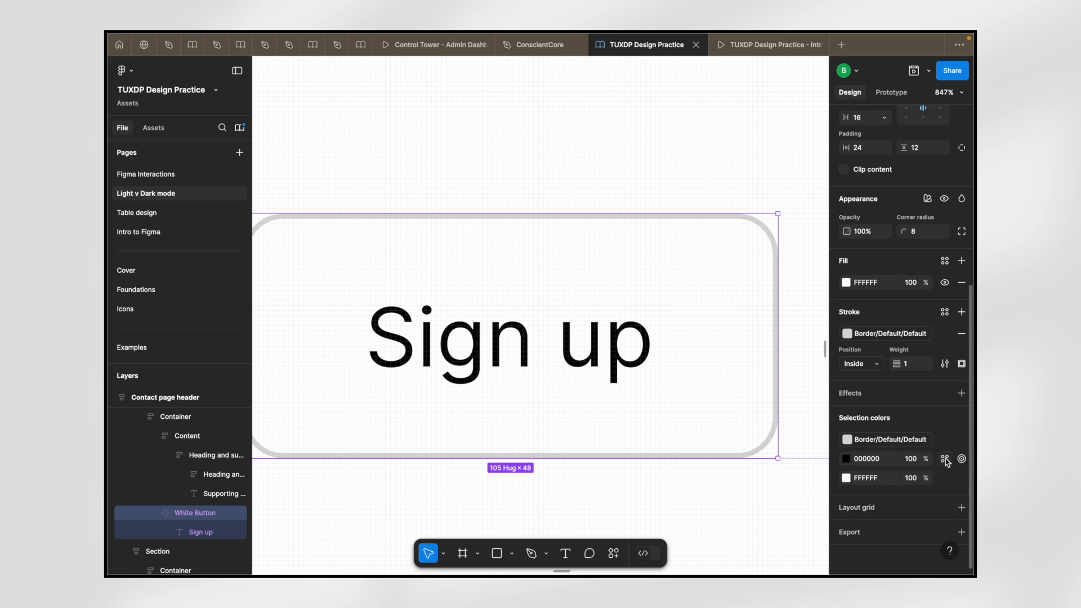
left_click(846, 459)
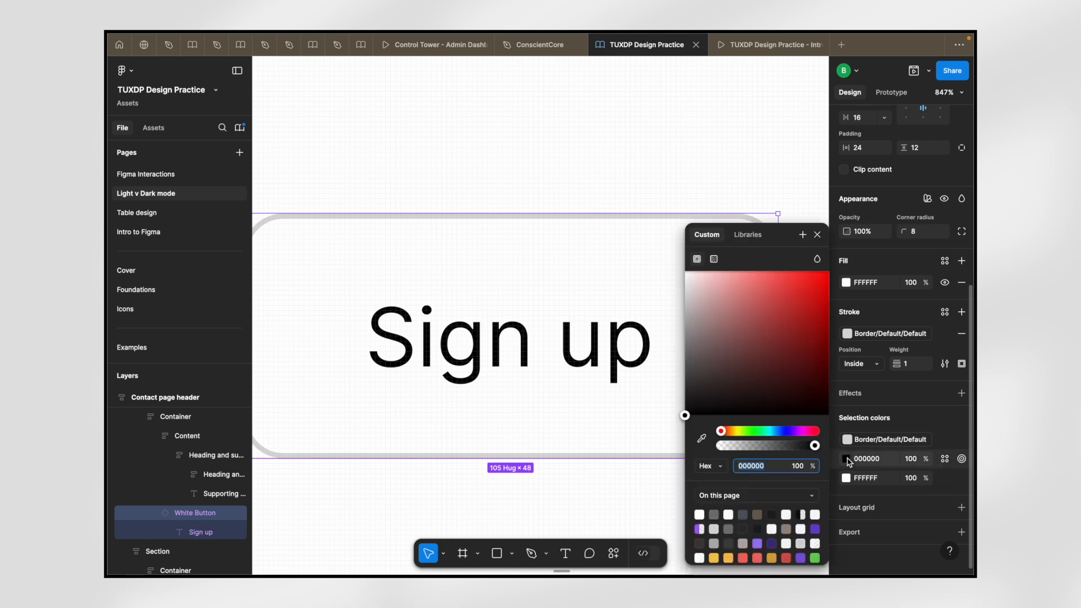
left_click(848, 461)
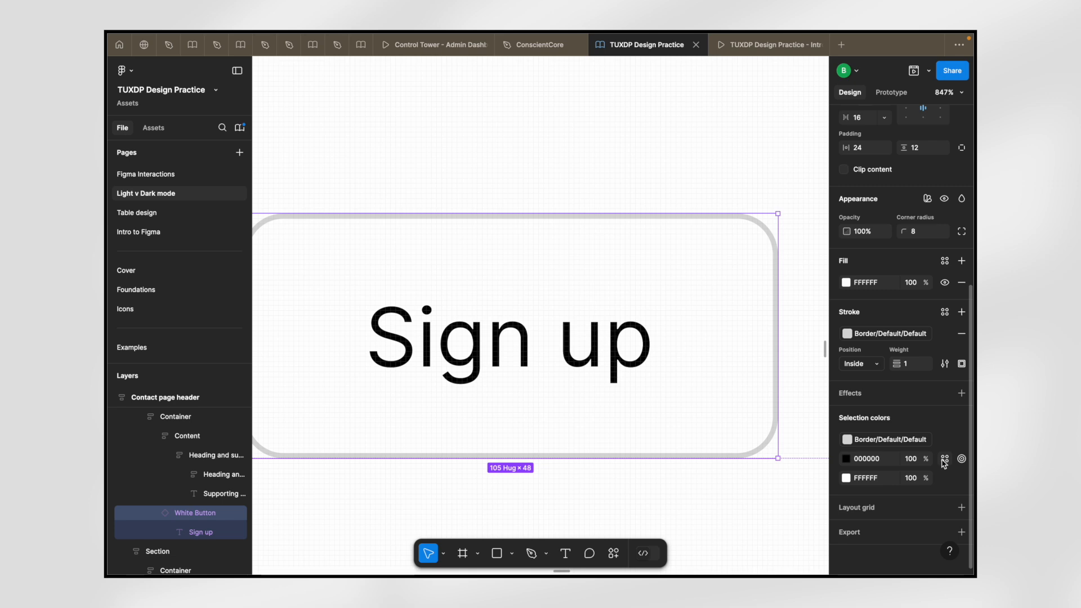
left_click(945, 461)
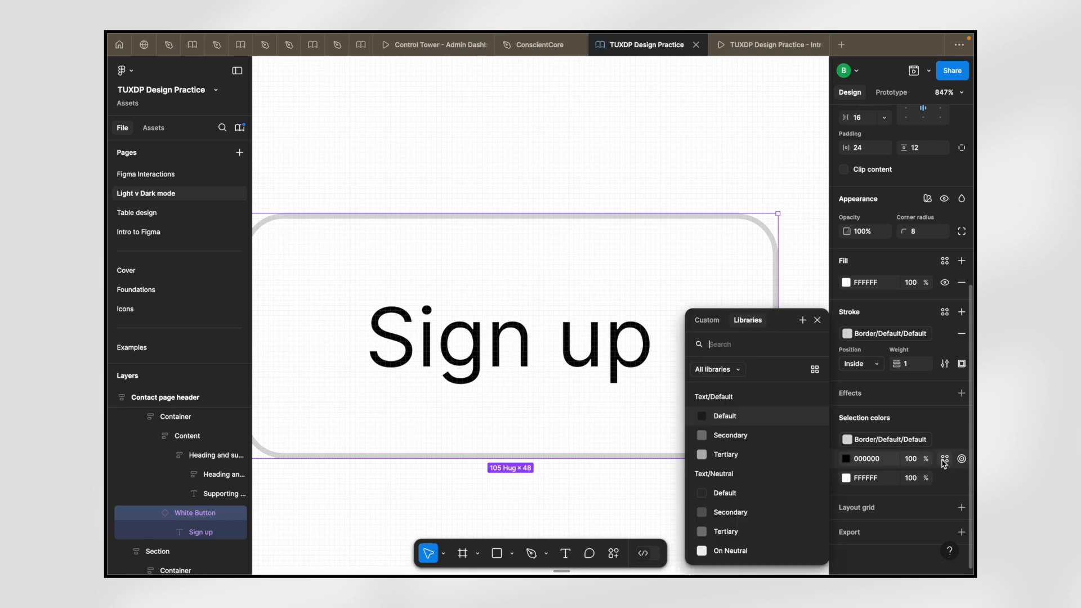
left_click(727, 415)
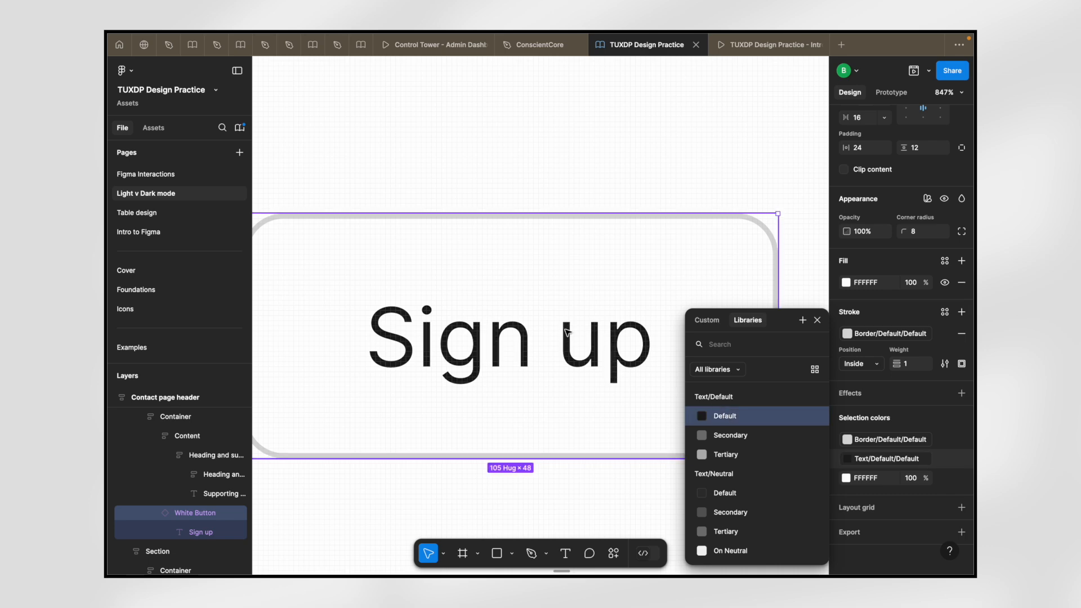
- Apply the Background/Default/Default variable to the Sign up button's white FFFFFF fill and close the variable library
left_click(945, 478)
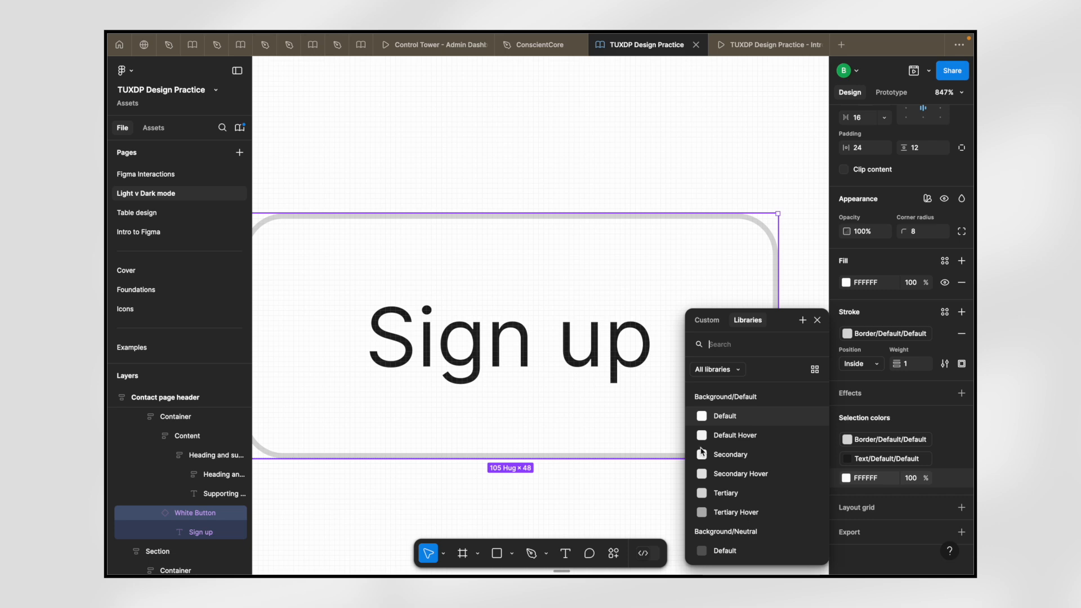
left_click(731, 418)
scroll(562, 289, "down", 5)
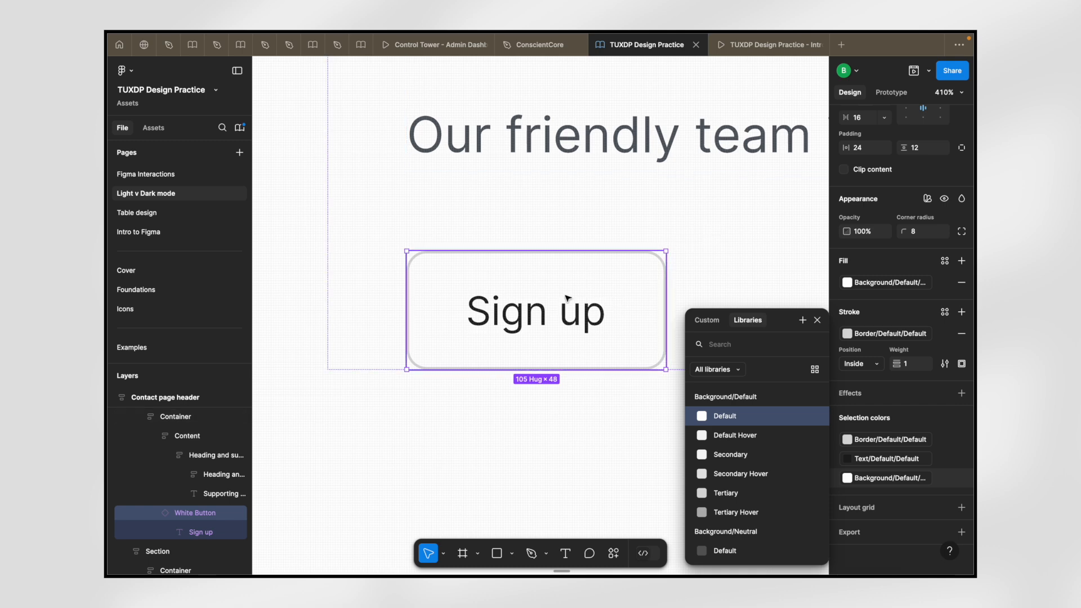
scroll(567, 299, "down", 5)
scroll(568, 299, "up", 2)
scroll(567, 299, "up", 3)
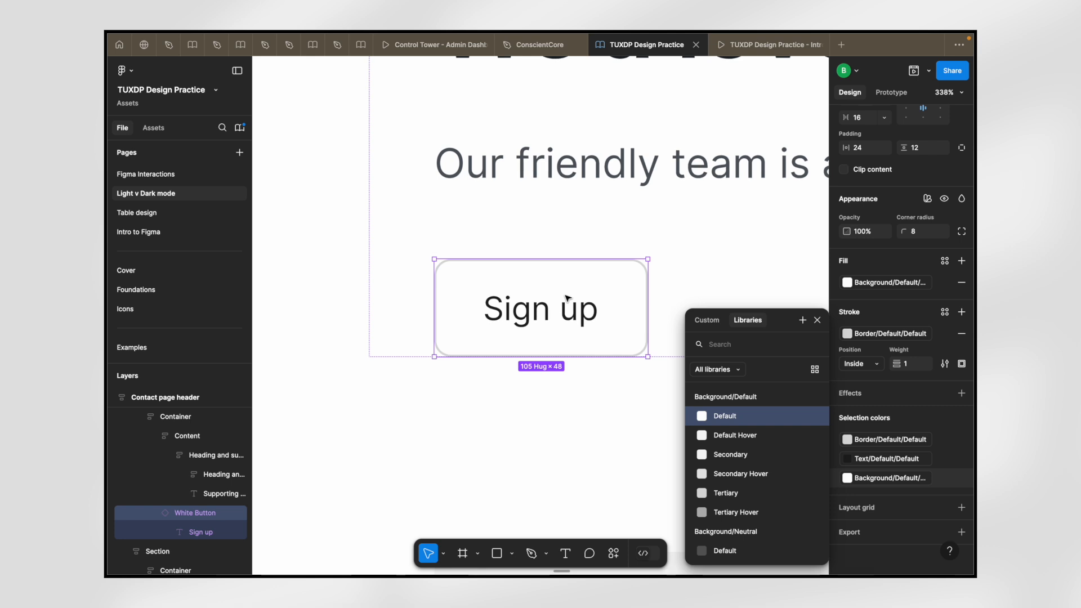
scroll(567, 299, "down", 4)
scroll(567, 298, "up", 2)
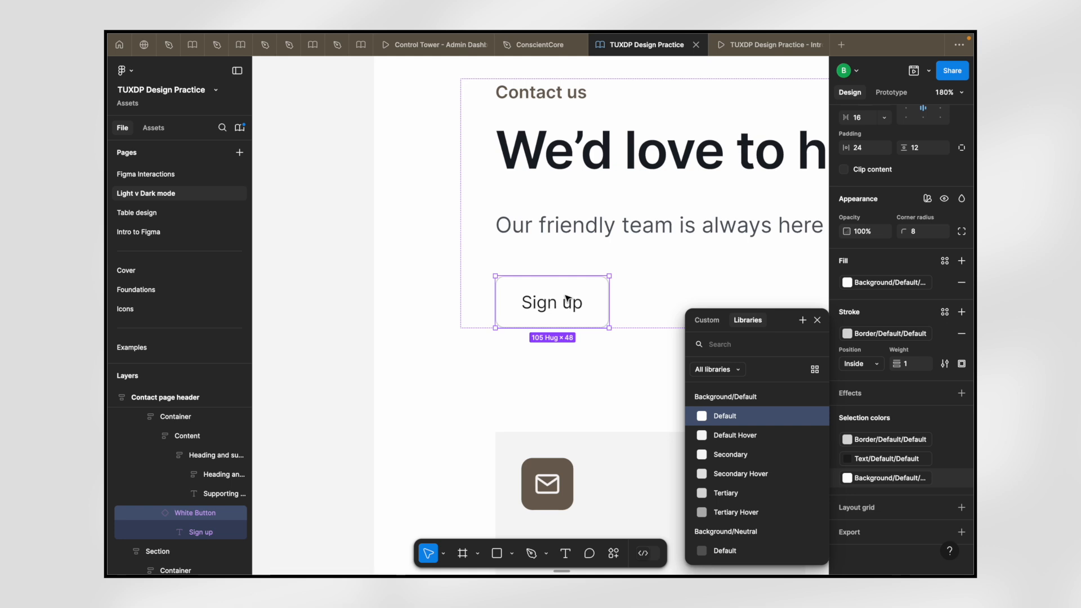
left_click(817, 320)
scroll(541, 303, "down", 1)
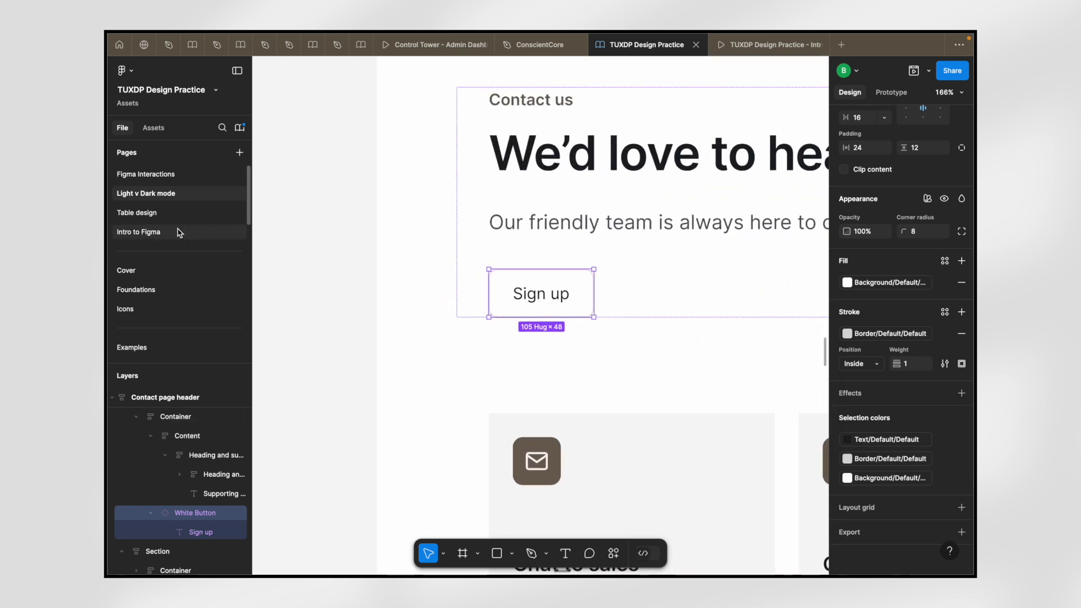
- Open the Intro to Figma page and locate the Plugins item under Chapter 7 in the Part 2 frame
left_click(157, 232)
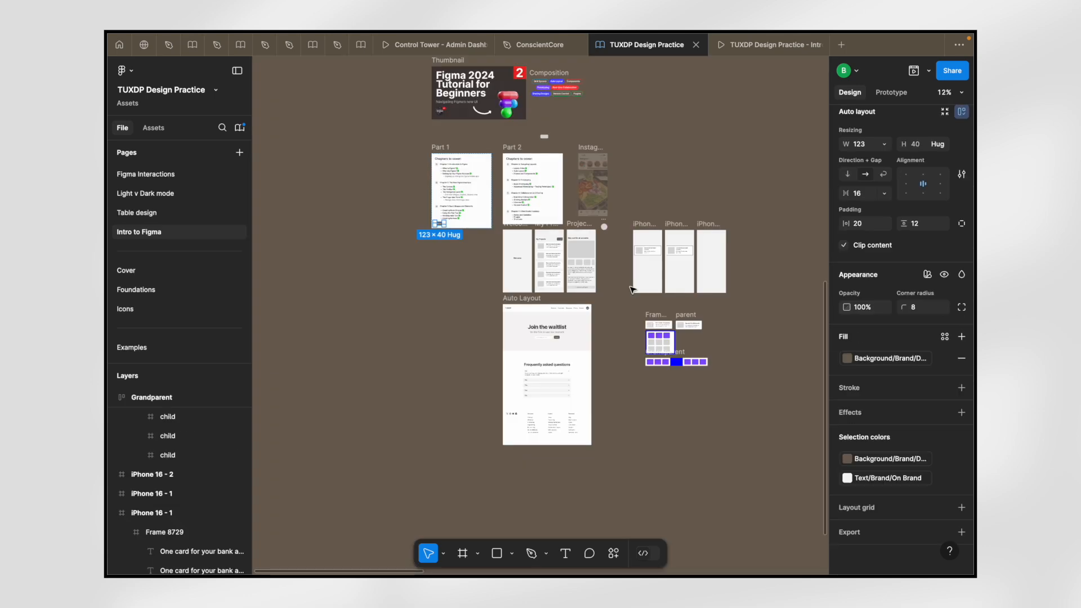
scroll(490, 267, "up", 5)
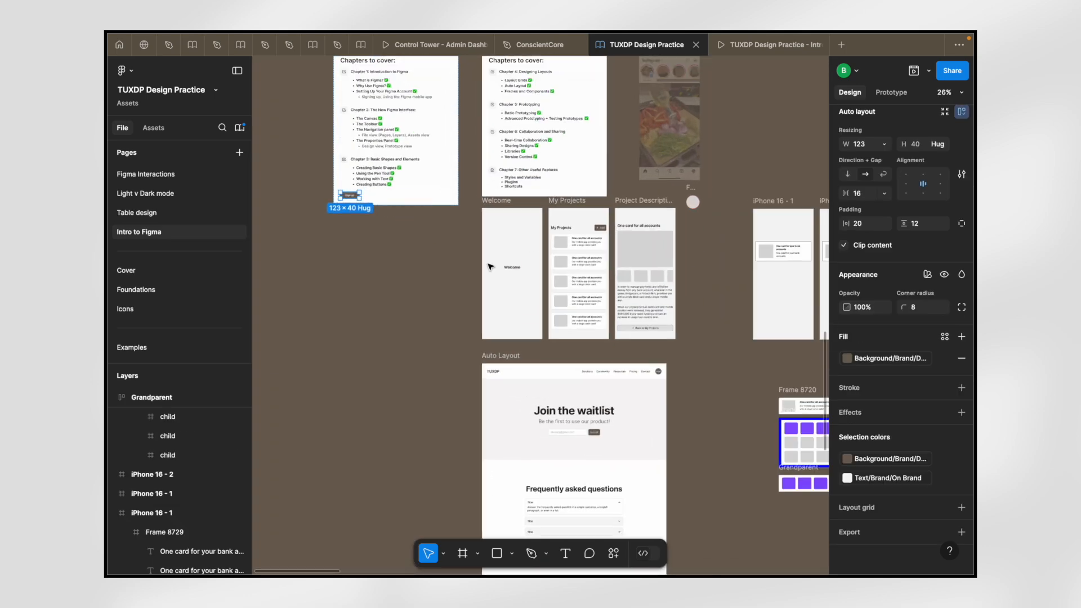
scroll(494, 189, "up", 8)
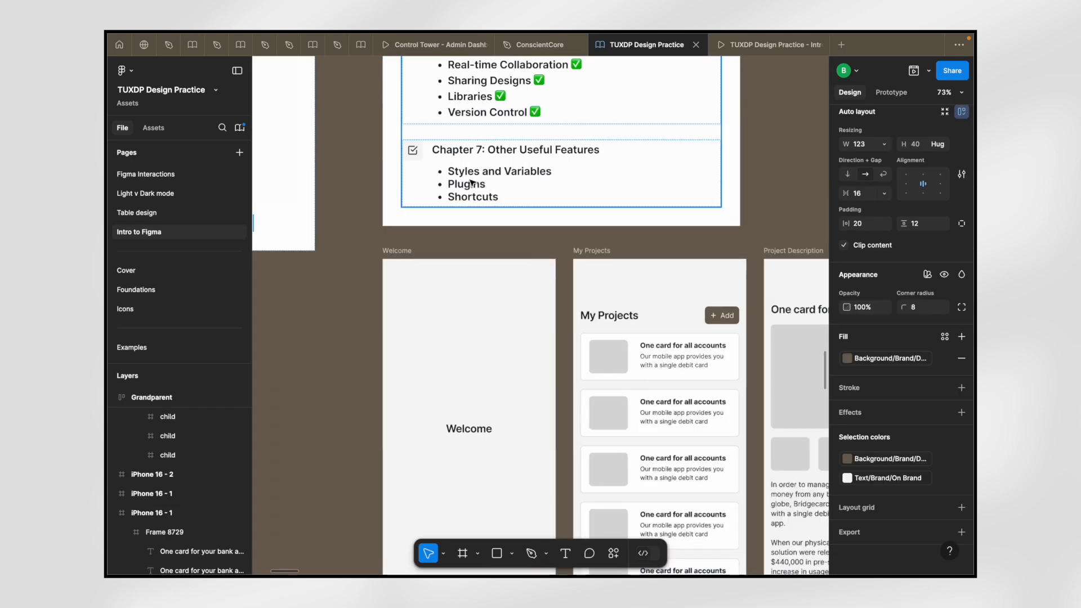
left_click(494, 190)
left_click(470, 190)
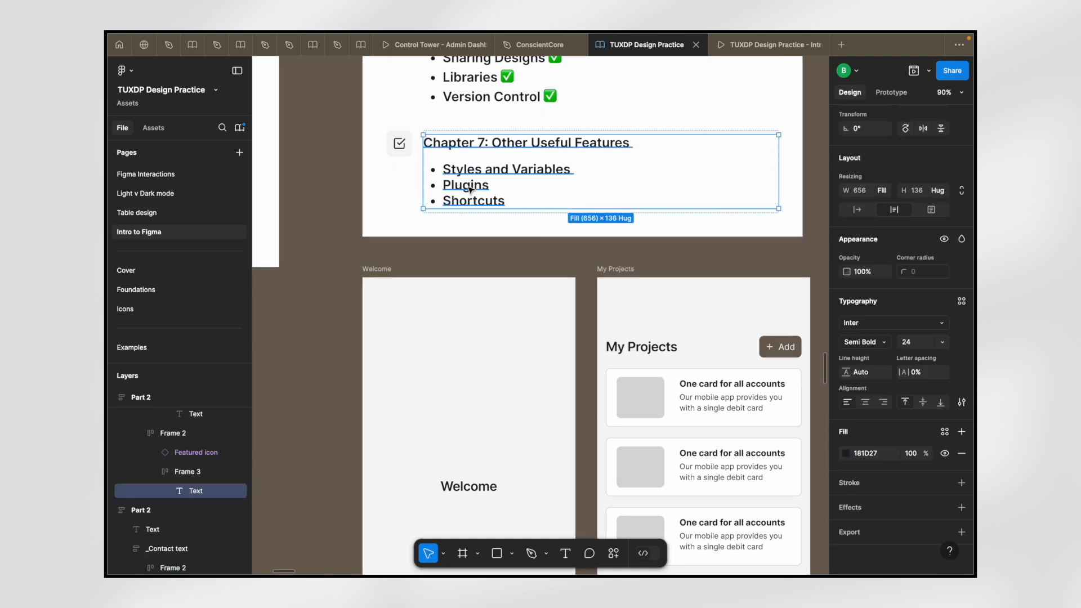
double_click(470, 190)
left_click(506, 190)
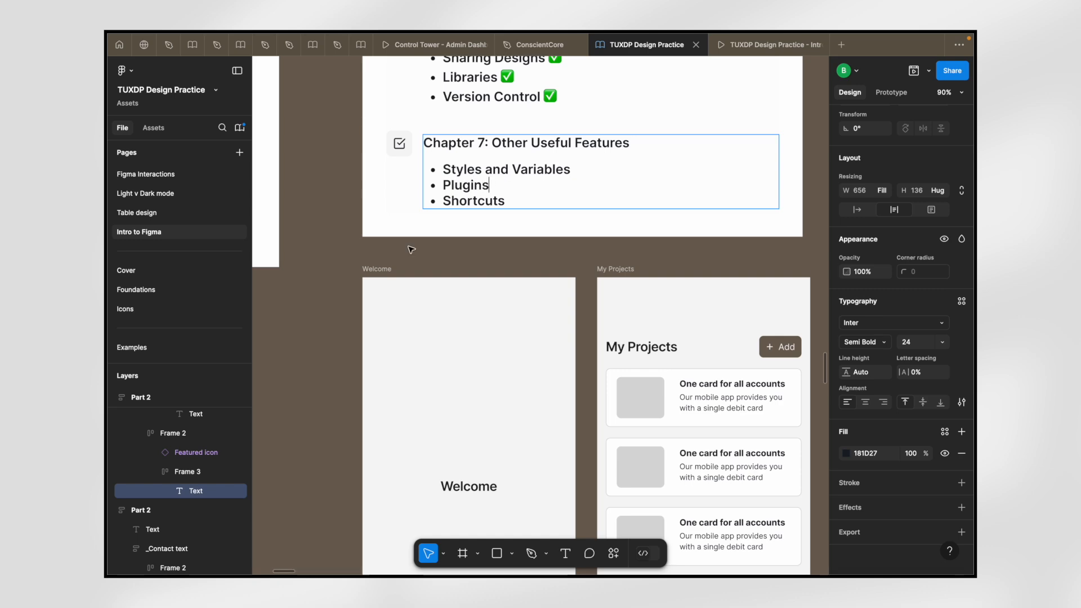
key("Escape")
- Set the Instagram page frame's opacity to 100% and deselect the frame
scroll(411, 249, "down", 5)
scroll(411, 249, "up", 3)
scroll(411, 249, "up", 3)
scroll(411, 249, "right", 2)
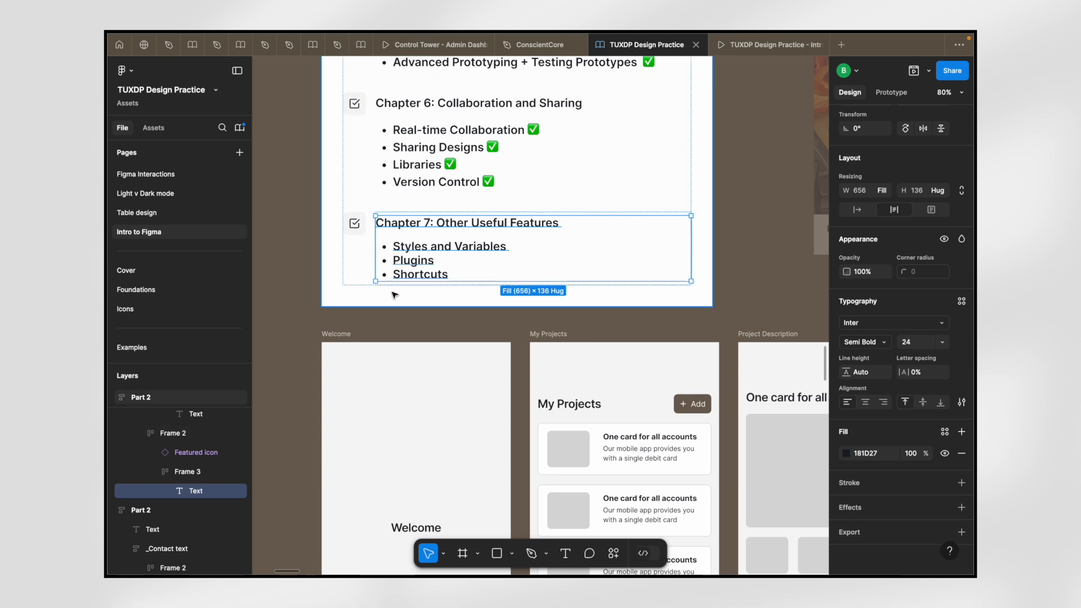
scroll(394, 294, "down", 5)
scroll(522, 284, "right", 5)
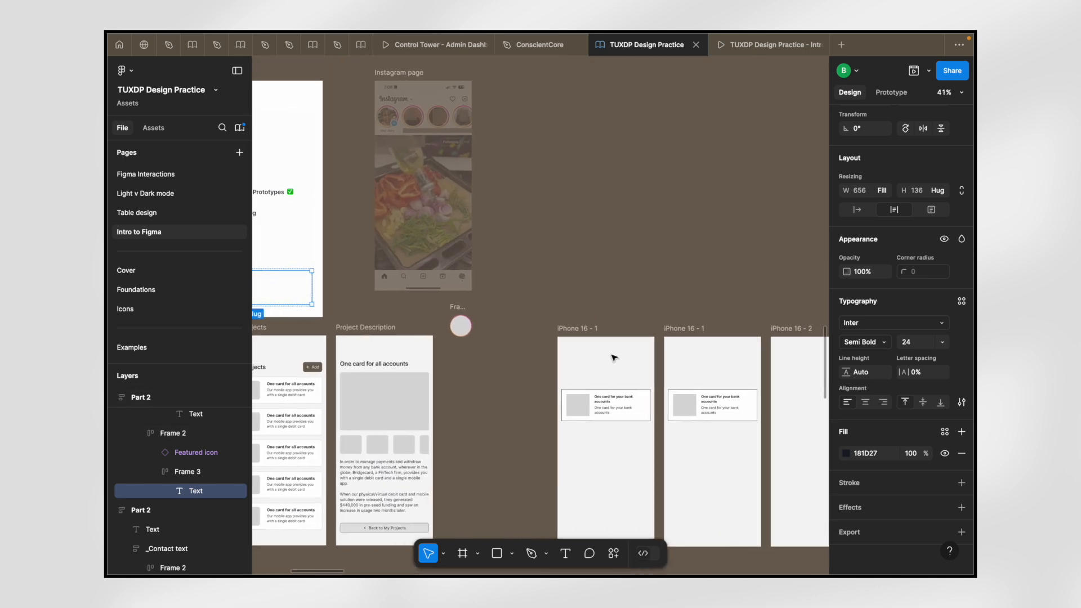
scroll(475, 225, "up", 4)
left_click(397, 85)
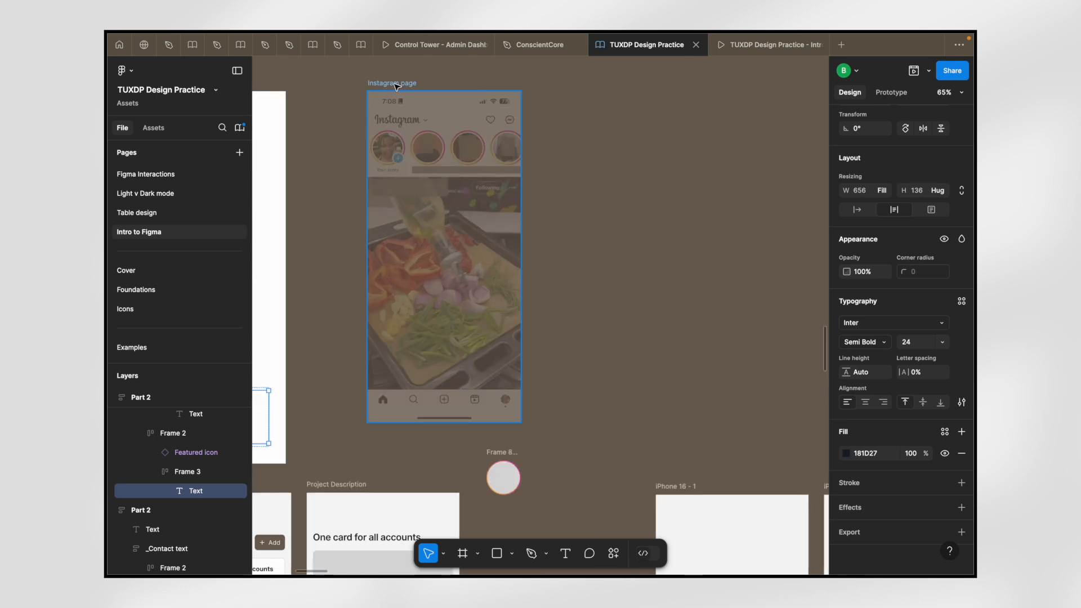
key("0")
scroll(395, 101, "up", 4)
scroll(386, 143, "down", 5)
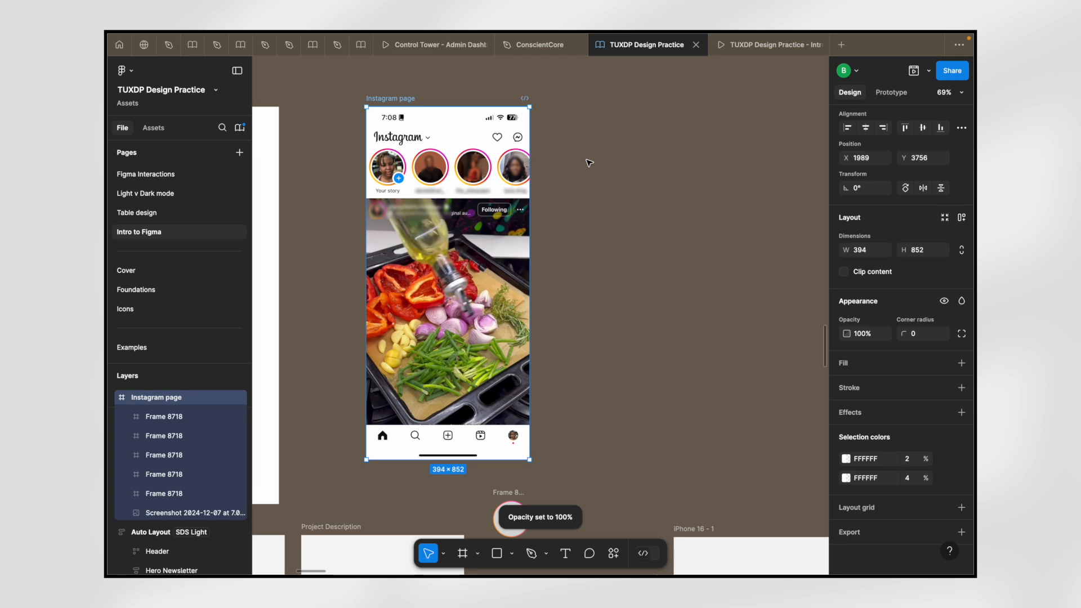
left_click(589, 163)
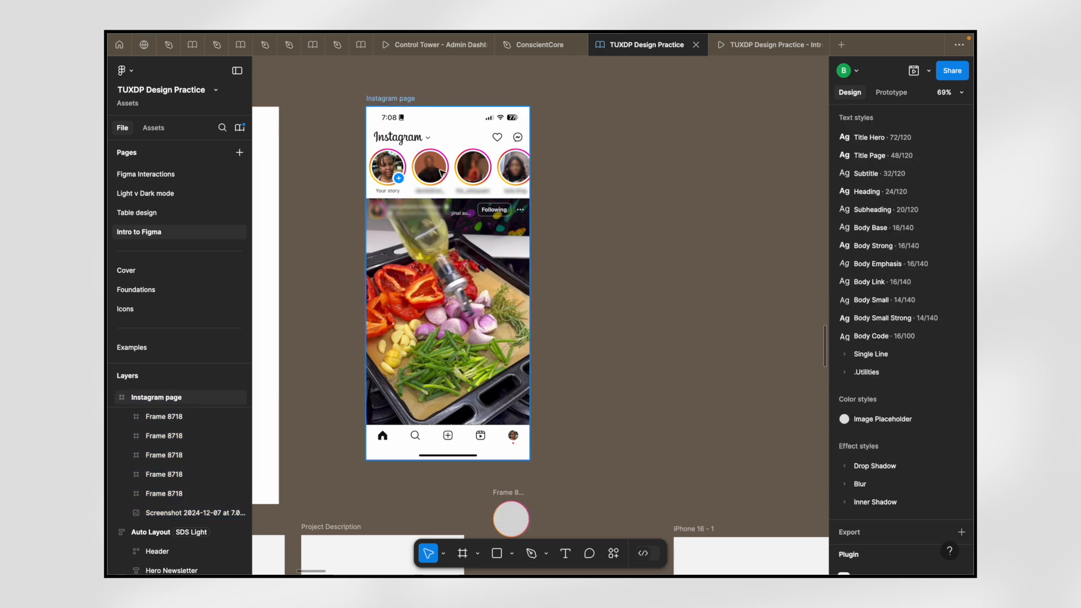
scroll(447, 128, "up", 2)
scroll(417, 113, "down", 5)
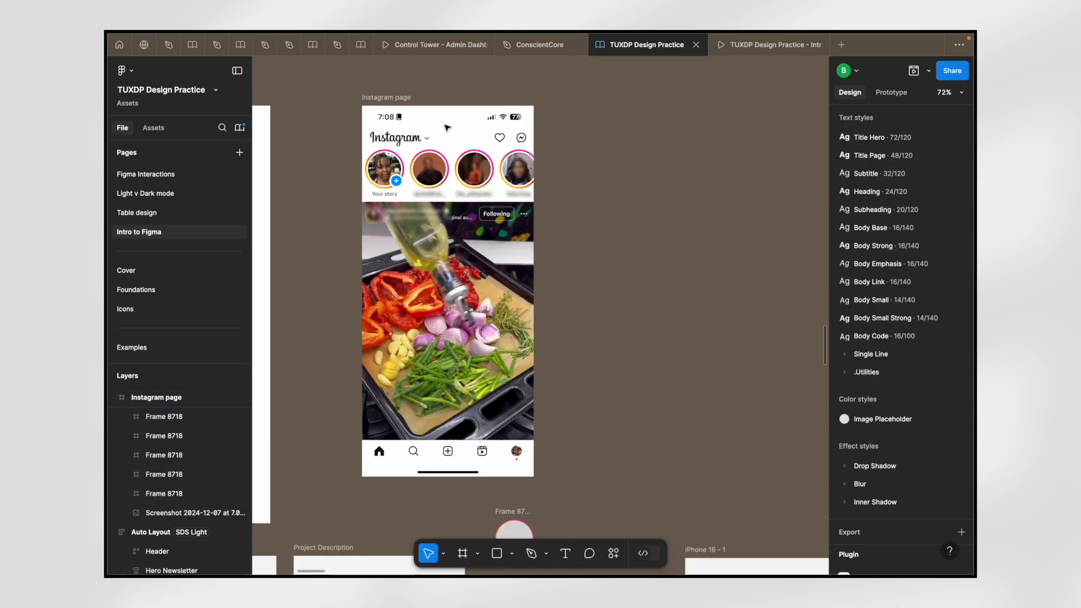
left_click(387, 104)
scroll(398, 110, "up", 4)
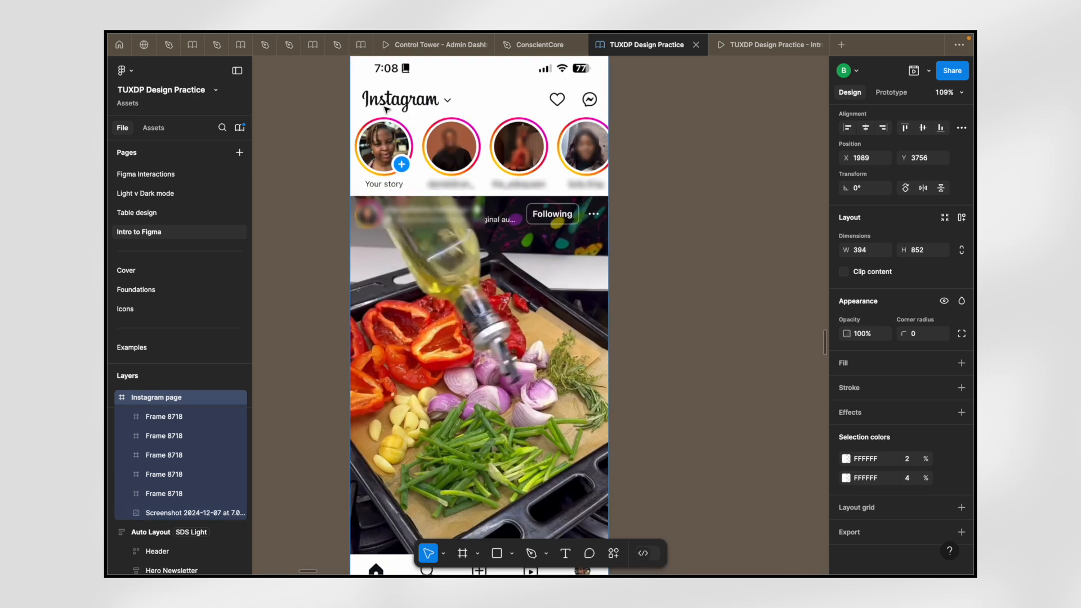
scroll(395, 104, "down", 4)
right_click(561, 106)
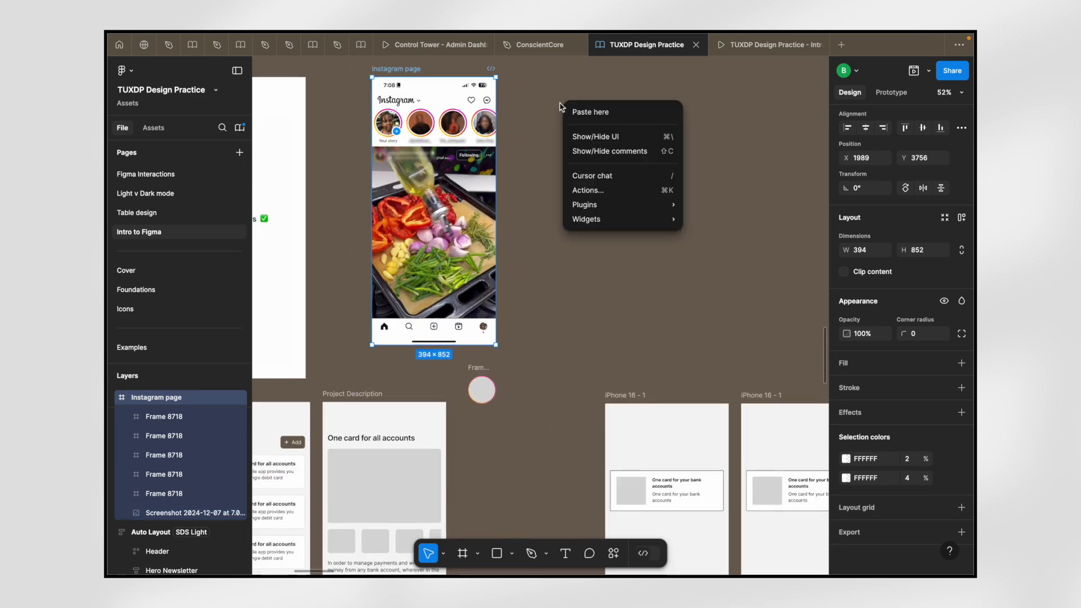
left_click(548, 132)
left_click(550, 133)
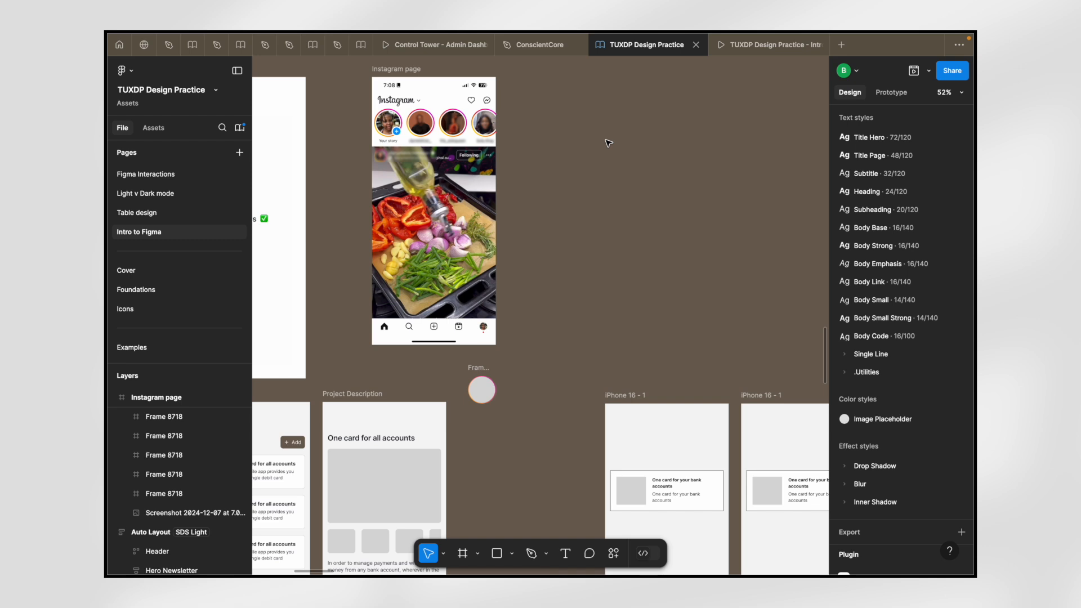
right_click(609, 143)
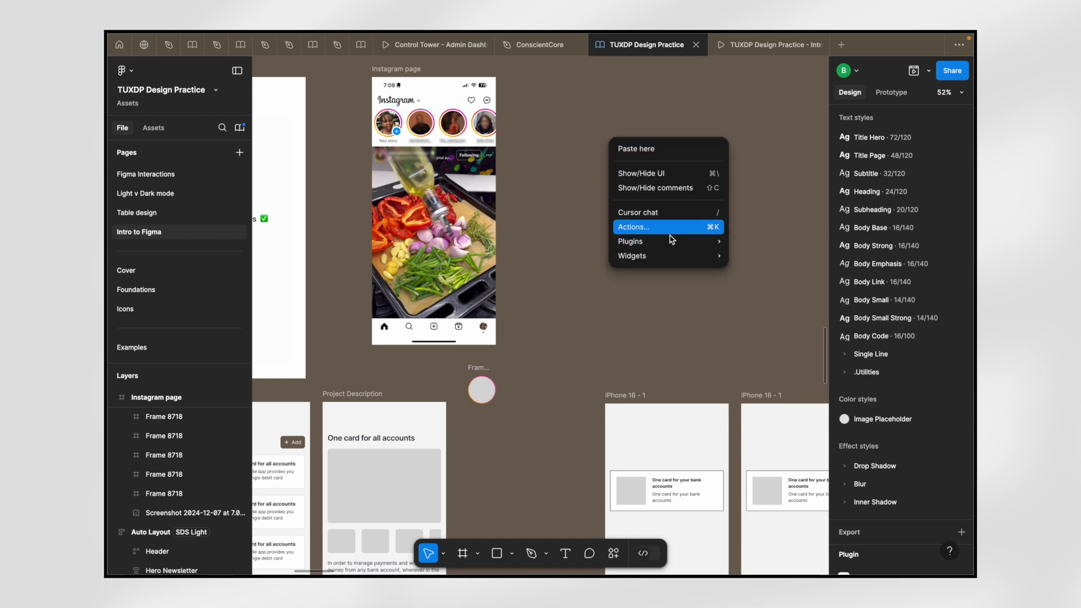
mouse_move(665, 244)
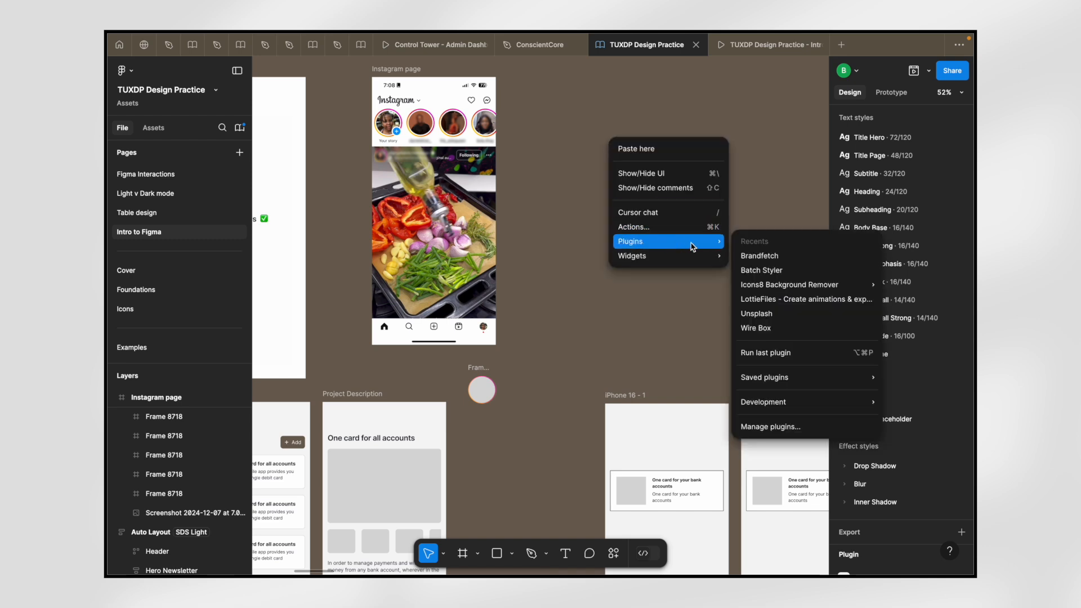
left_click(584, 246)
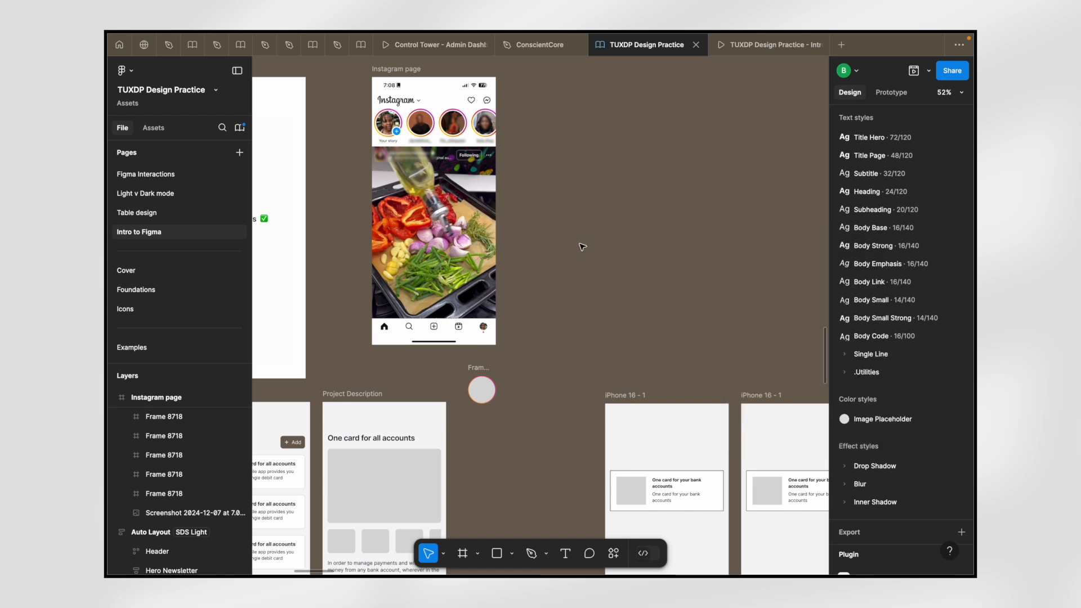
- Browse the saved plugins and run the Brandfetch plugin
mouse_move(397, 36)
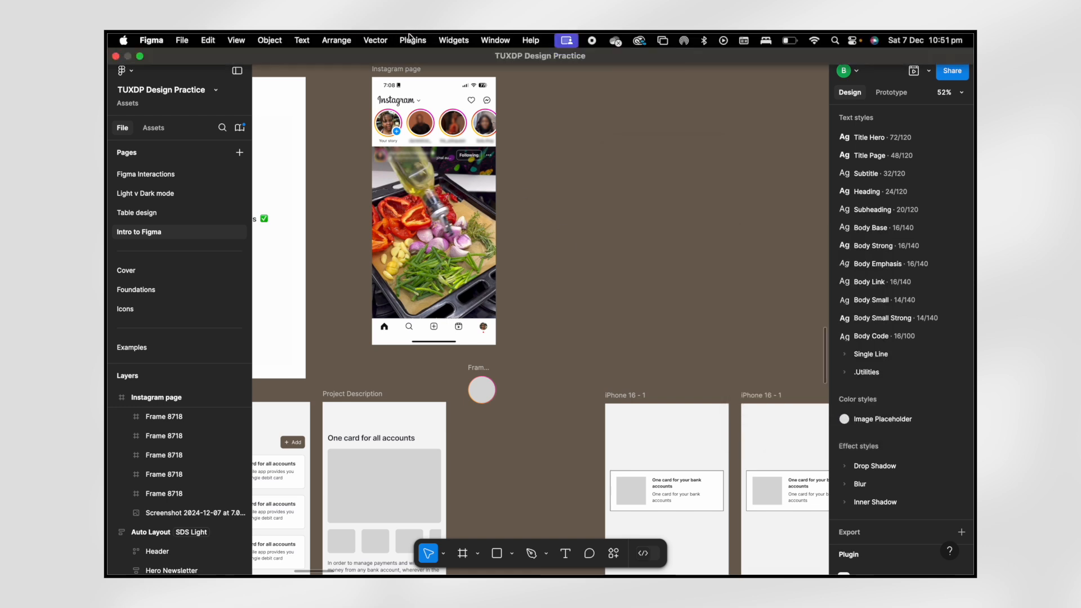
left_click(410, 39)
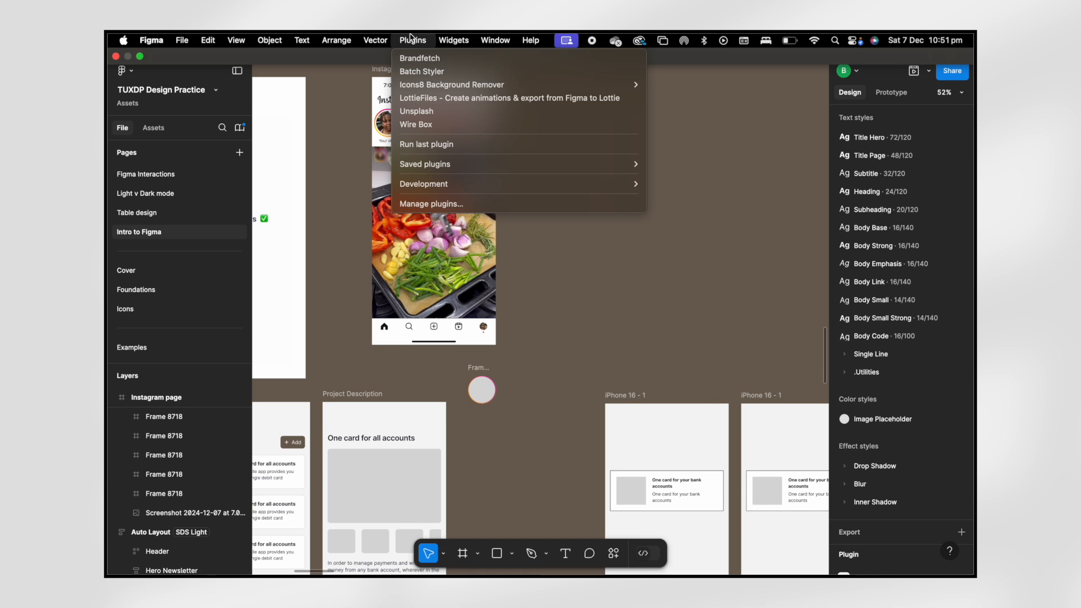
mouse_move(466, 164)
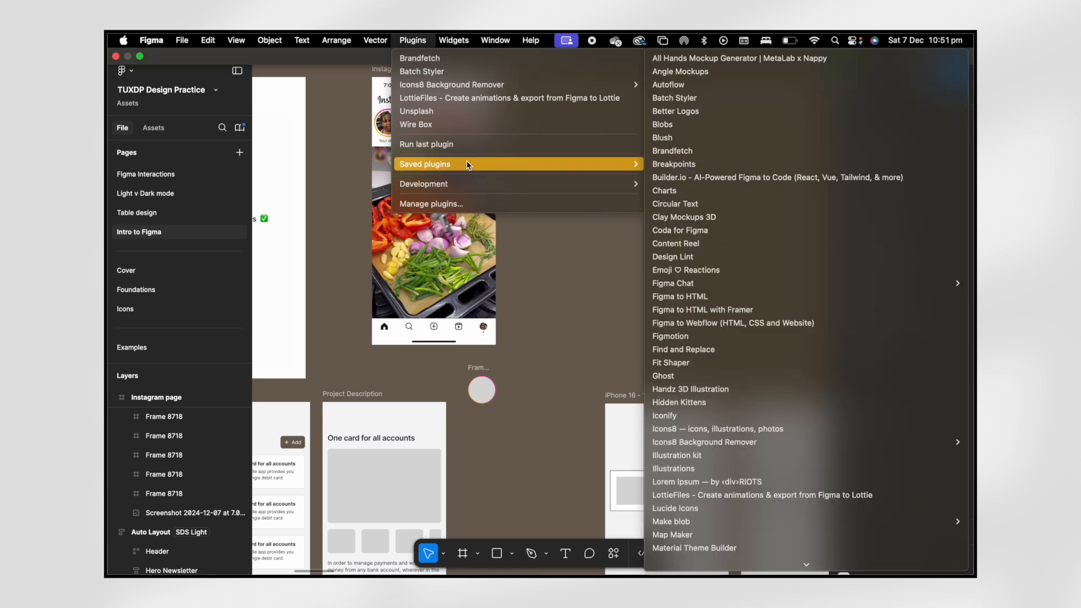
scroll(685, 167, "down", 10)
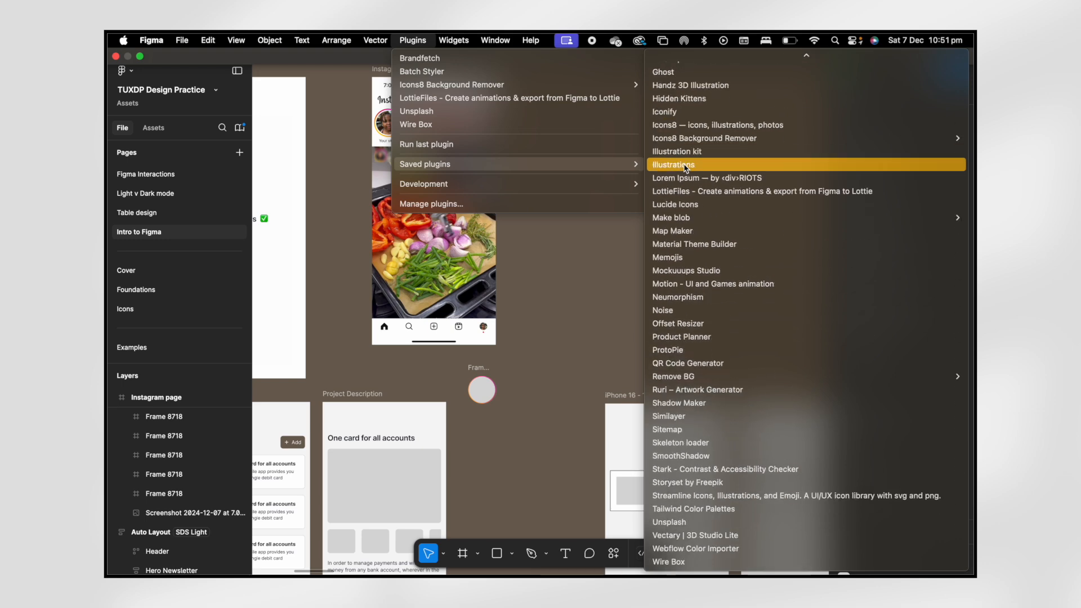
scroll(686, 168, "up", 10)
scroll(686, 167, "down", 5)
scroll(685, 168, "up", 5)
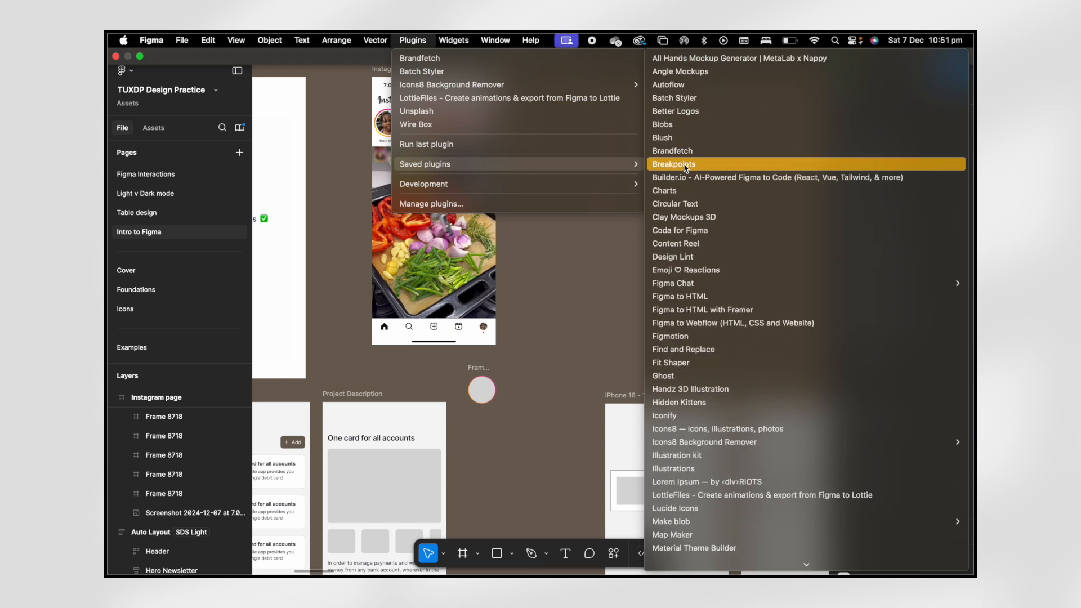
left_click(710, 151)
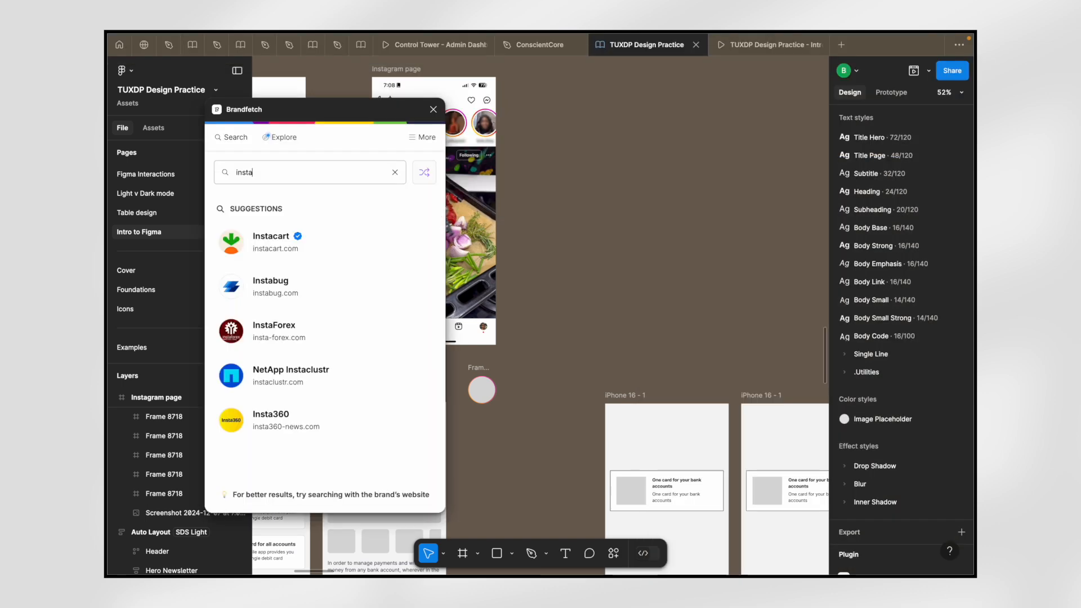
- Search Brandfetch for Instagram and open the instagram.com brand entry
type("gran")
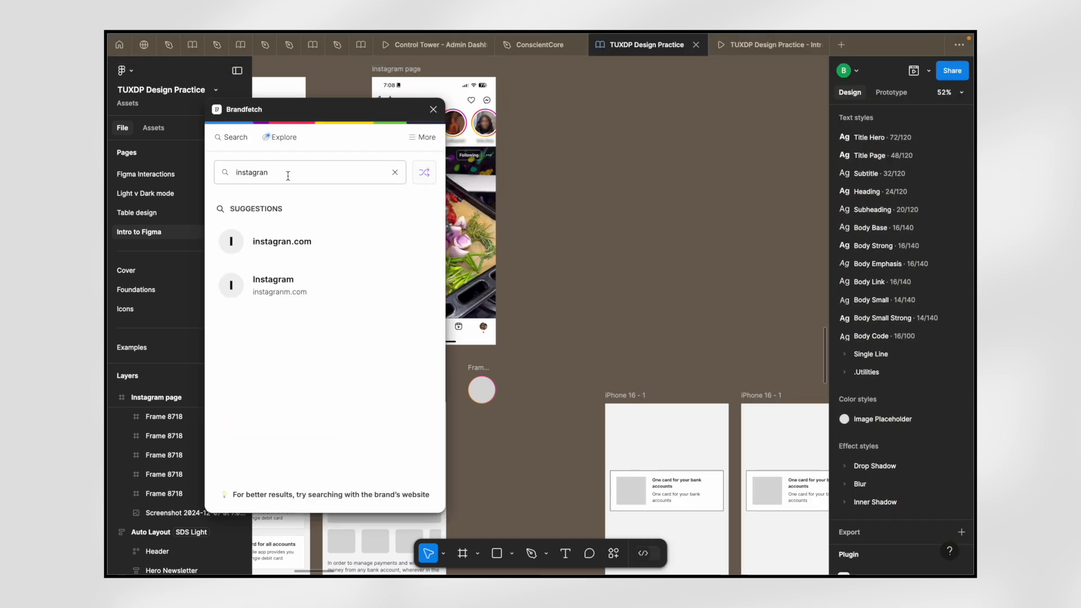
key("BackSpace")
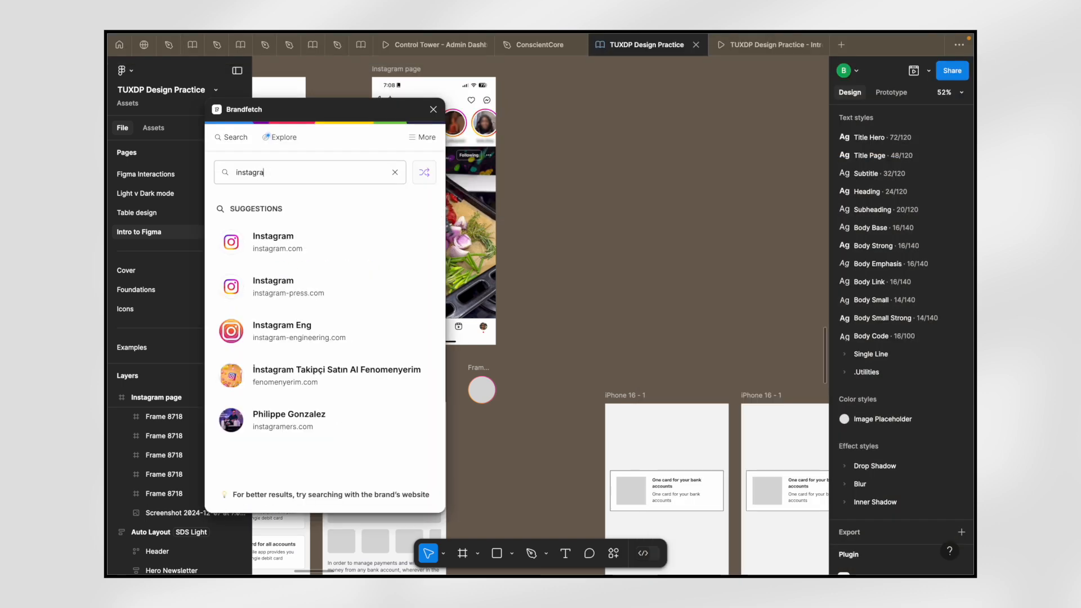
left_click(294, 242)
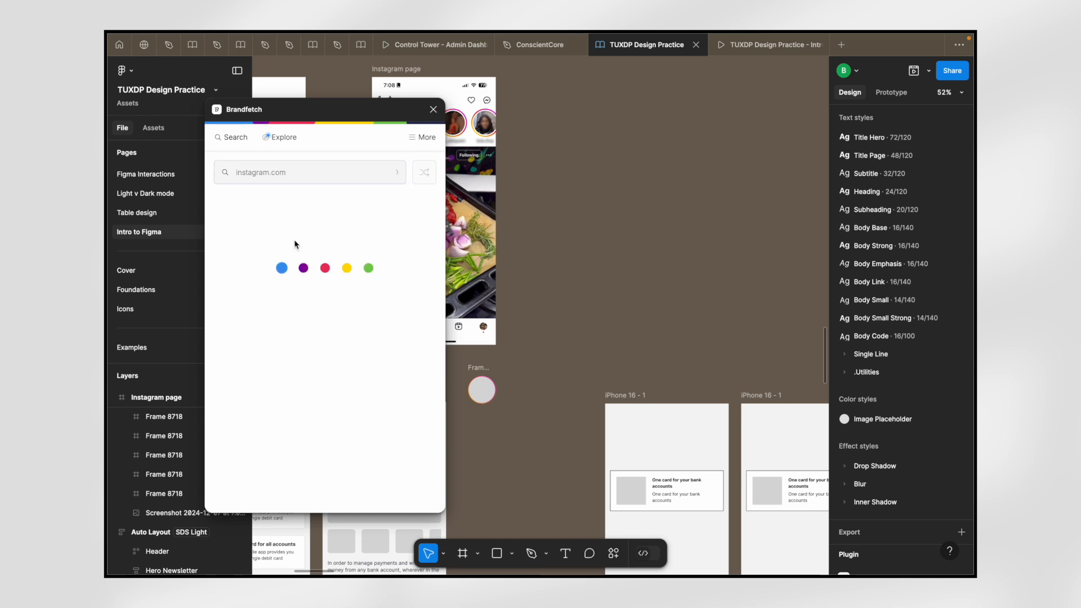
- Place the black Instagram wordmark SVG from the brand's logos on the empty canvas beside the Instagram page frame and select it
scroll(323, 334, "down", 5)
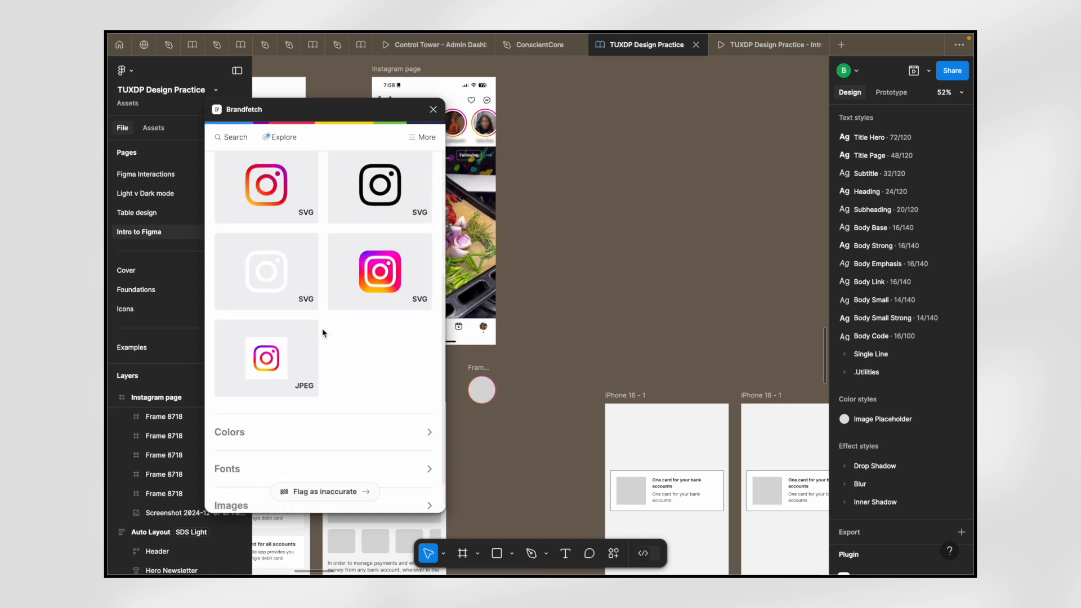
scroll(323, 333, "up", 5)
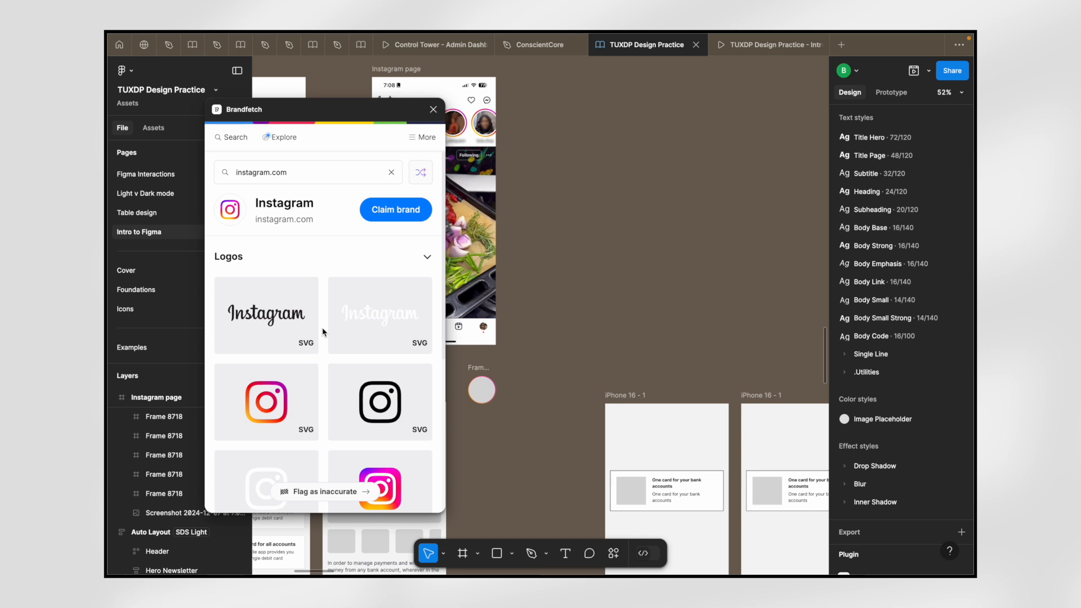
scroll(323, 332, "down", 3)
scroll(322, 332, "up", 5)
scroll(322, 332, "down", 1)
left_click_drag(260, 273, 570, 194)
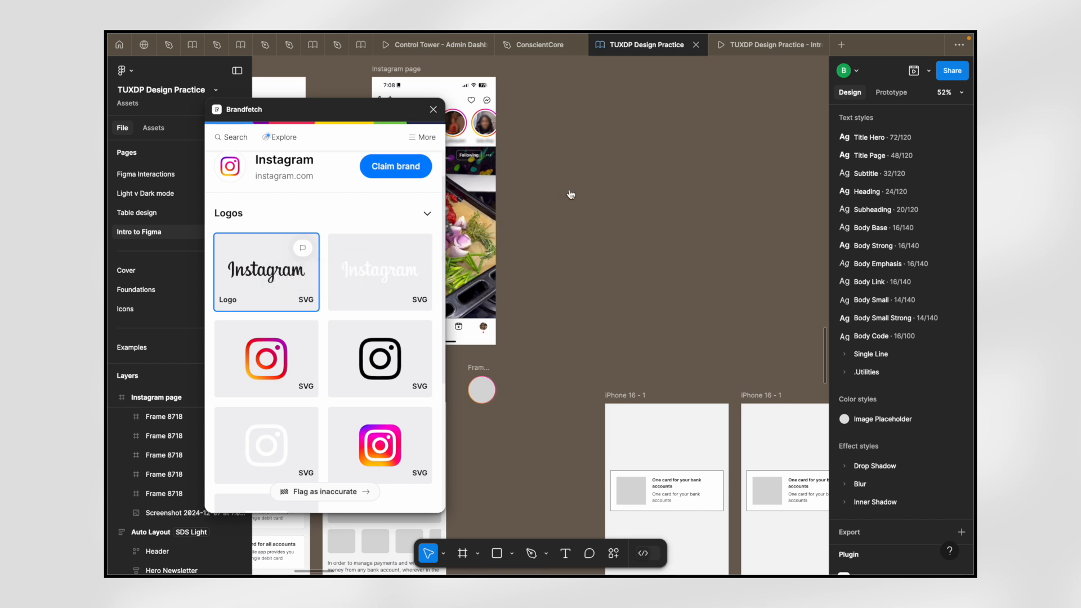
scroll(563, 191, "up", 5)
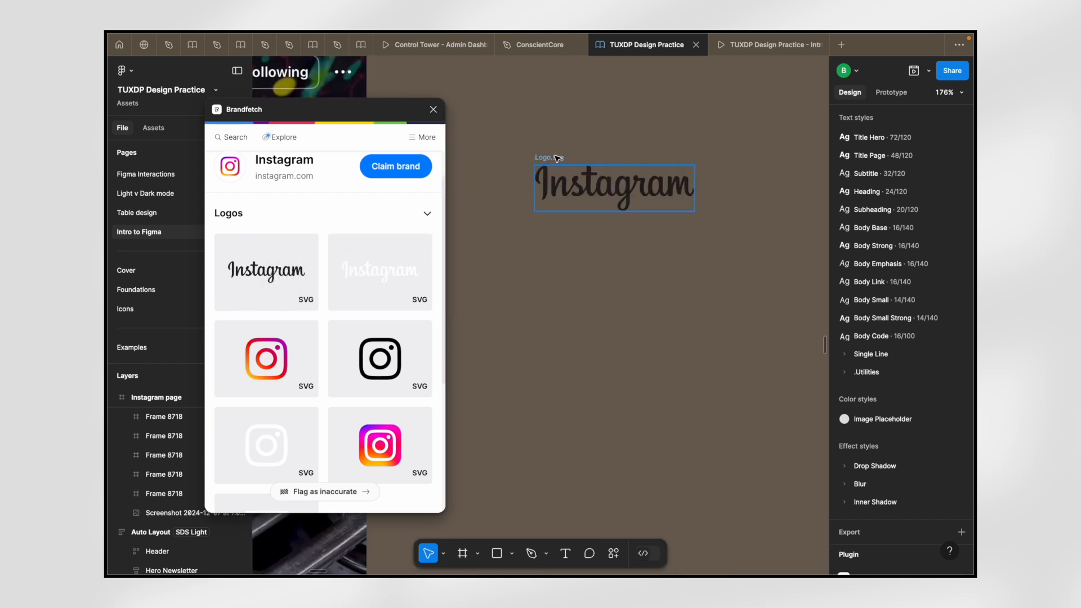
left_click(557, 158)
- Compare the imported Instagram logo with the wordmark in the Instagram page frame, deselect it and close Brandfetch
scroll(648, 186, "down", 8)
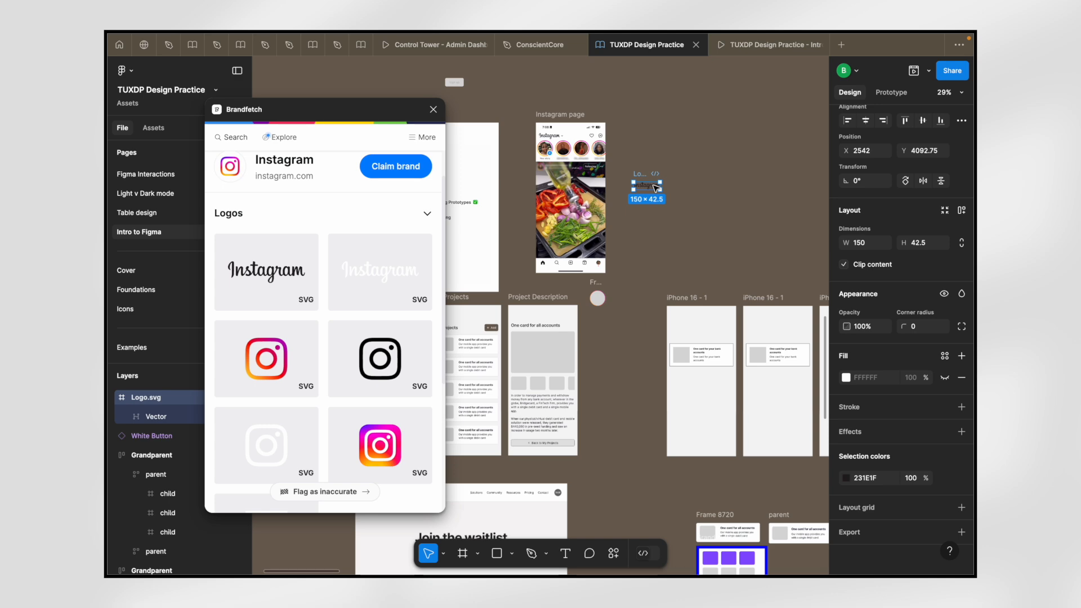
scroll(577, 159, "up", 10)
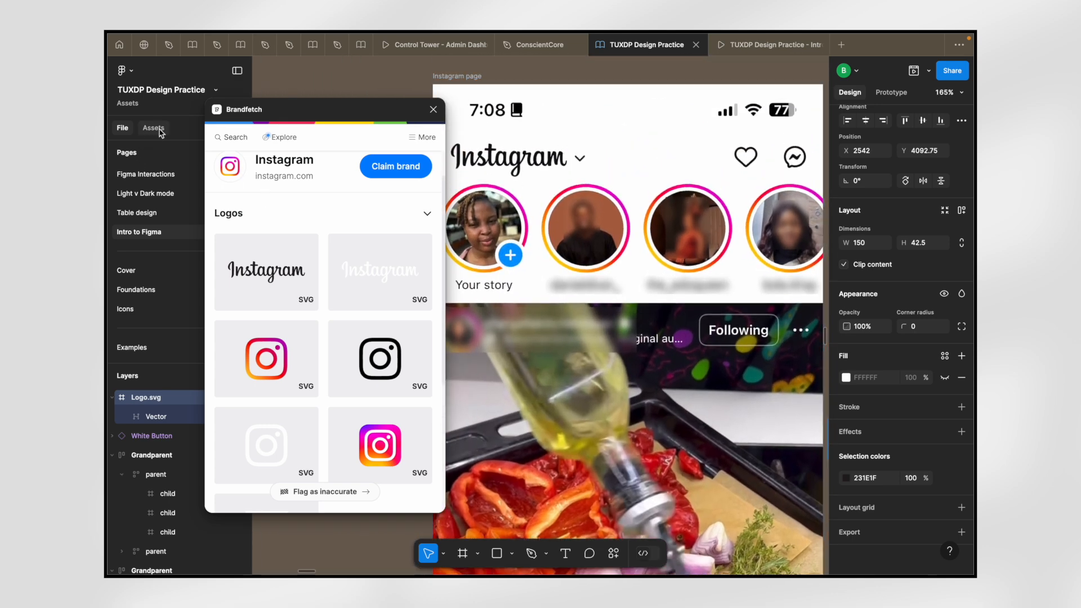
scroll(591, 196, "down", 4)
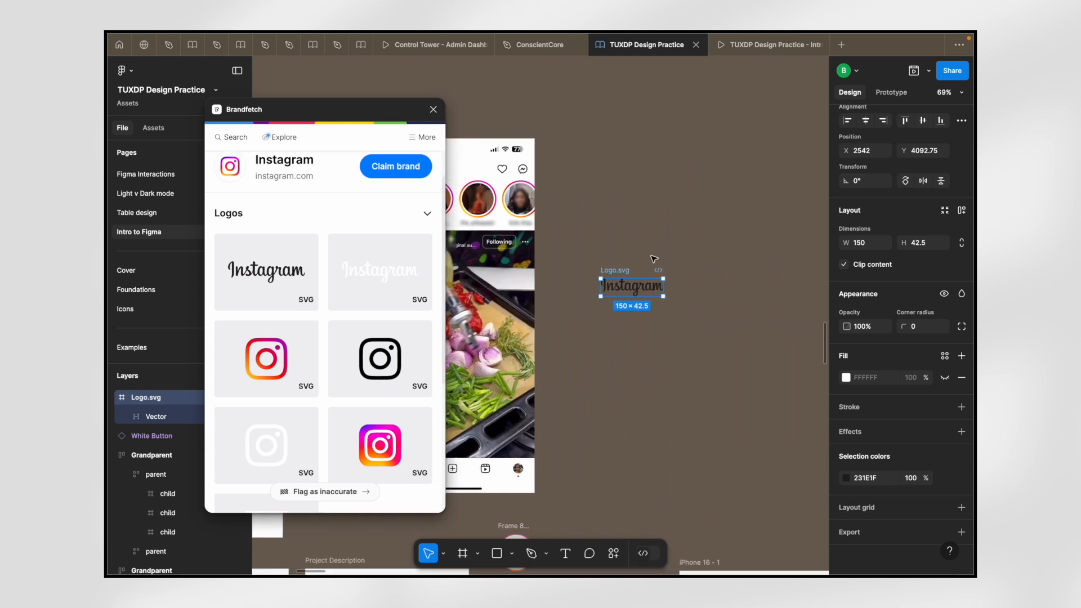
scroll(594, 335, "up", 5)
scroll(615, 207, "down", 5)
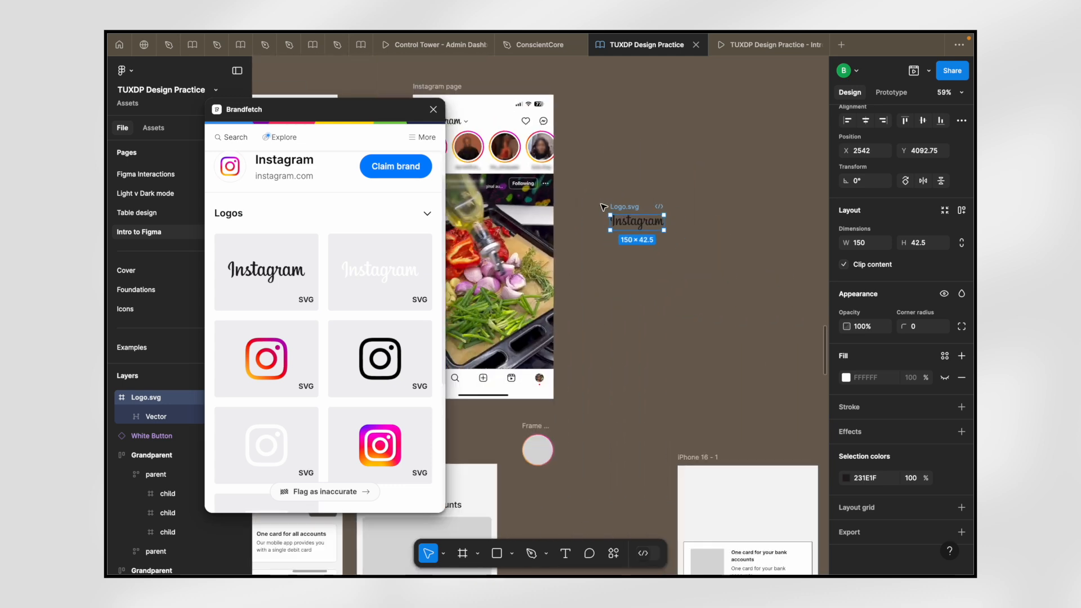
key("Escape")
scroll(609, 150, "left", 1)
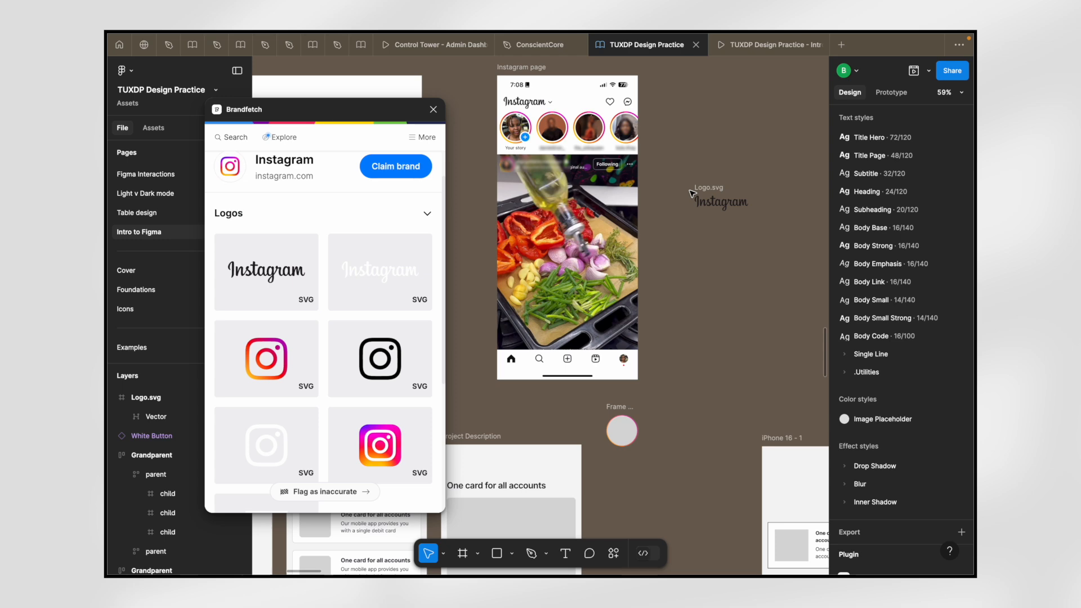
scroll(685, 192, "down", 1)
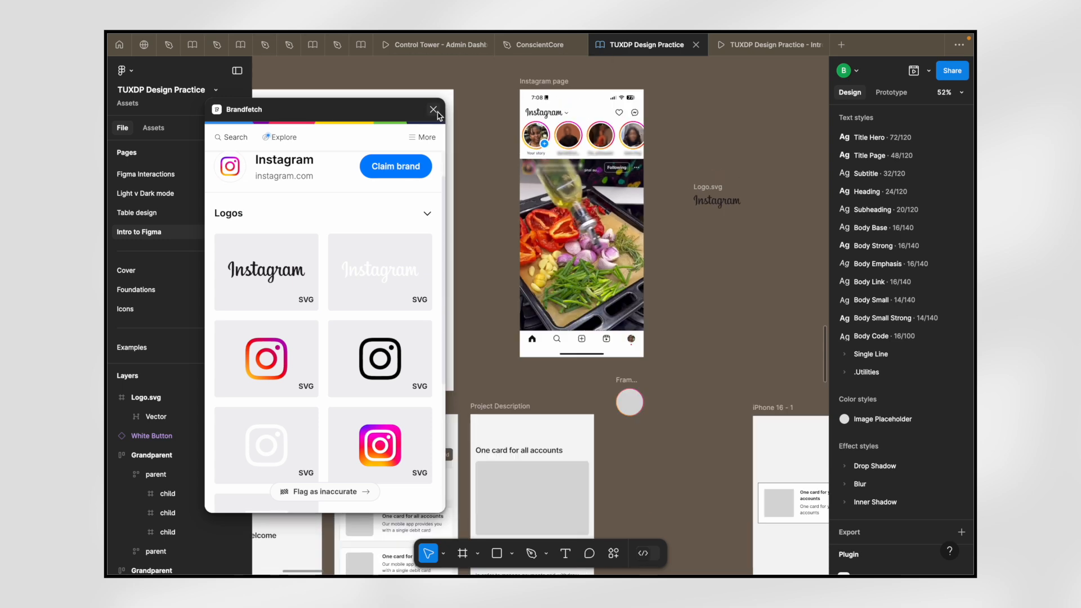
left_click(438, 111)
scroll(667, 228, "down", 5)
scroll(503, 277, "up", 2)
scroll(503, 277, "up", 2)
left_click(496, 356)
left_click(488, 424, "shift")
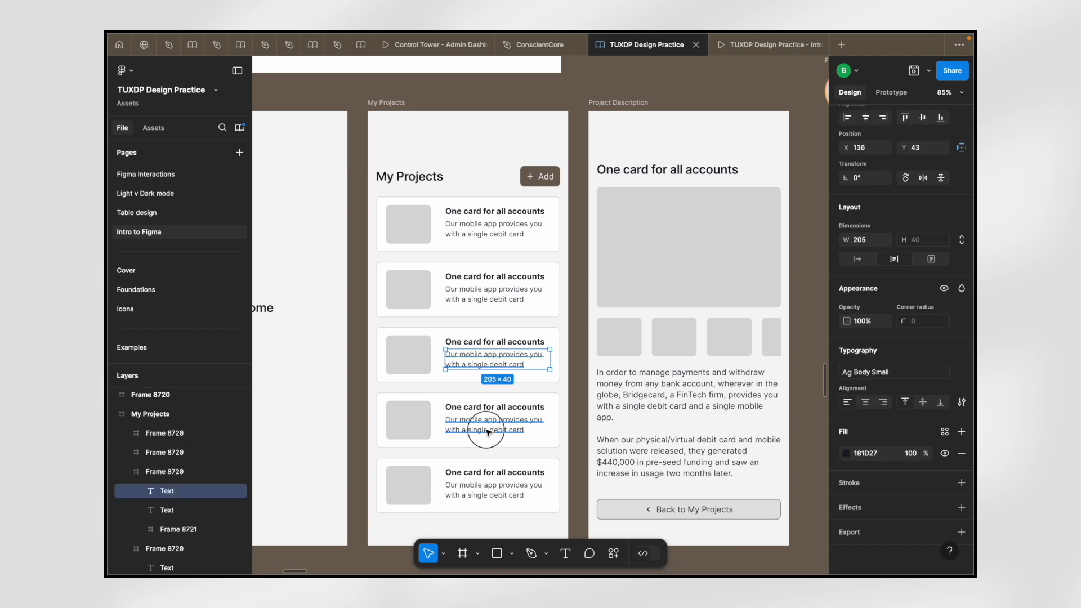
left_click(479, 494, "shift")
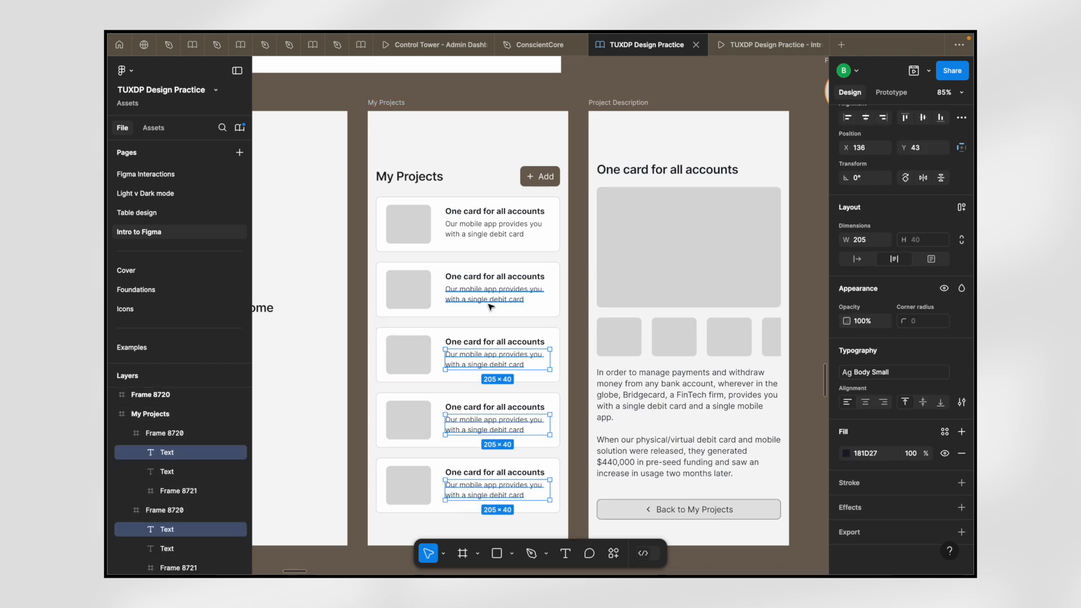
left_click(489, 295, "shift")
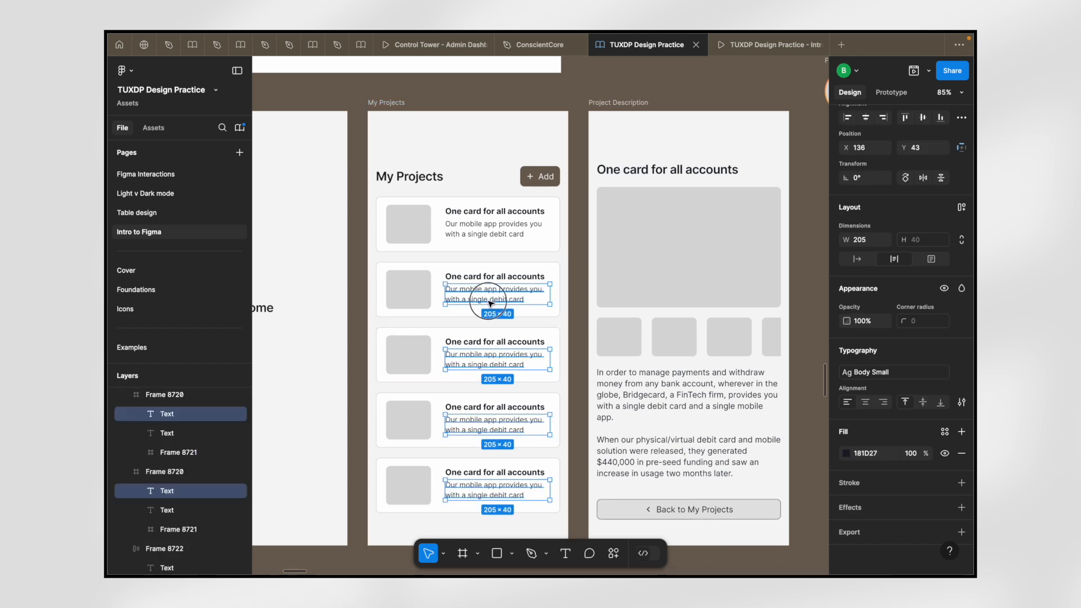
- Select the gray image placeholders of all five My Projects cards and run the Content Reel plugin on them
left_click(401, 225)
left_click(414, 294, "shift")
left_click(408, 367, "shift")
left_click(401, 426, "shift")
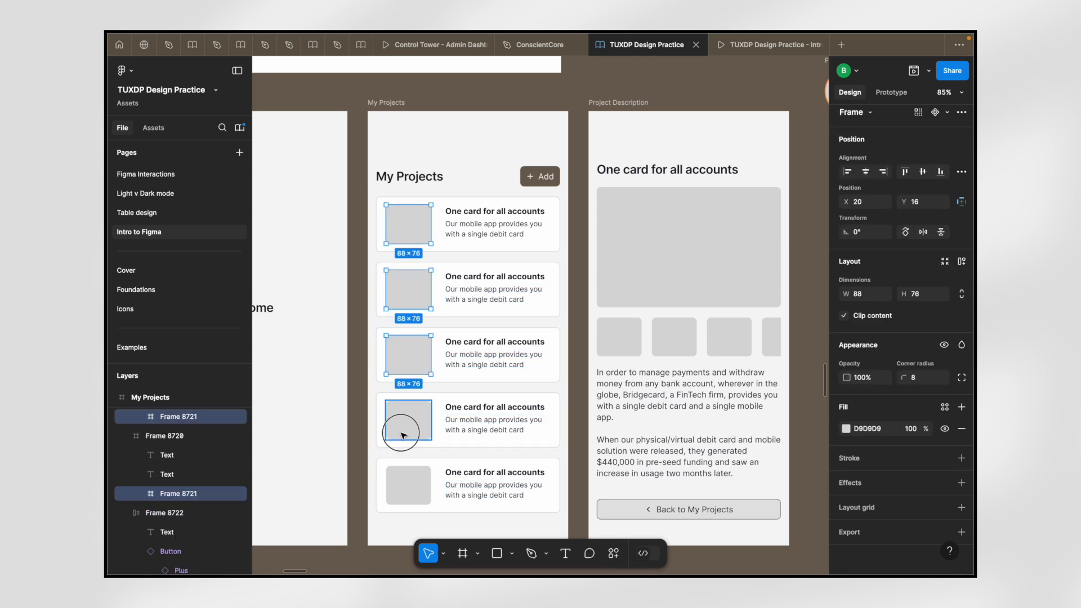
left_click(400, 494, "shift")
right_click(400, 495)
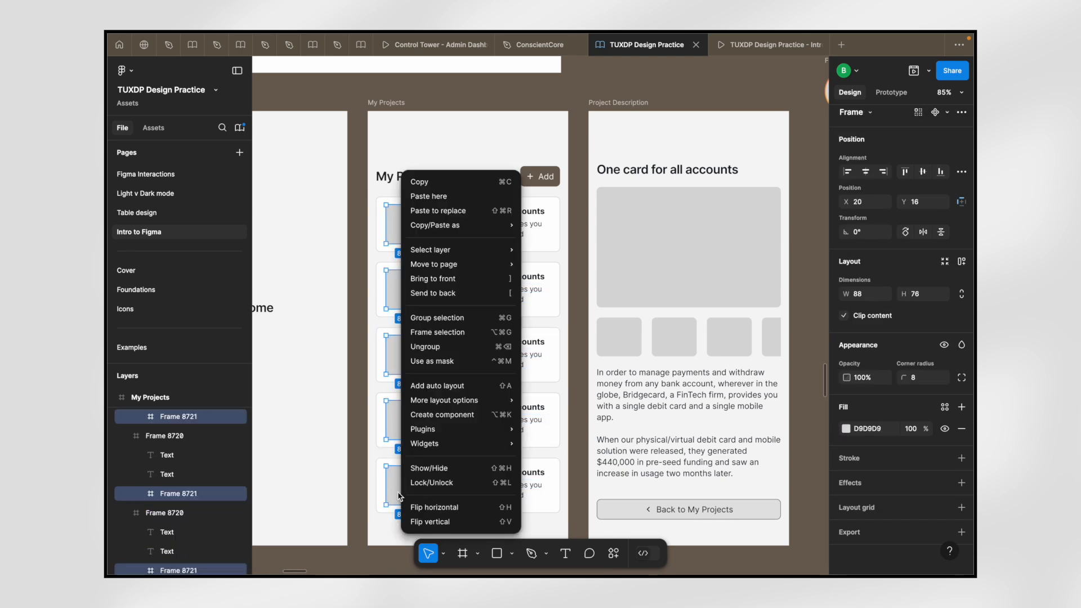
mouse_move(447, 435)
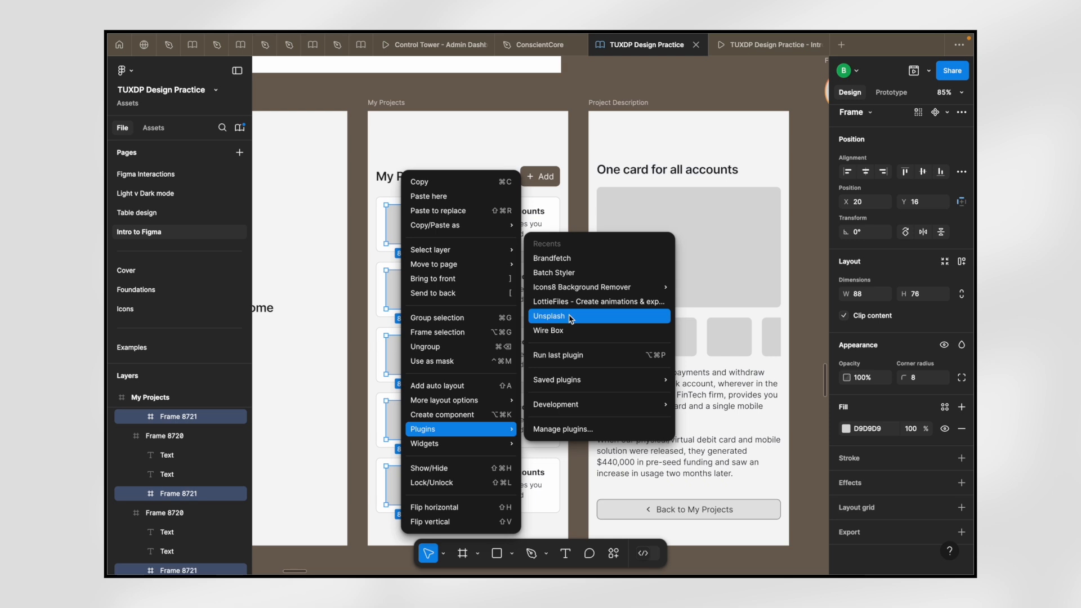
mouse_move(579, 382)
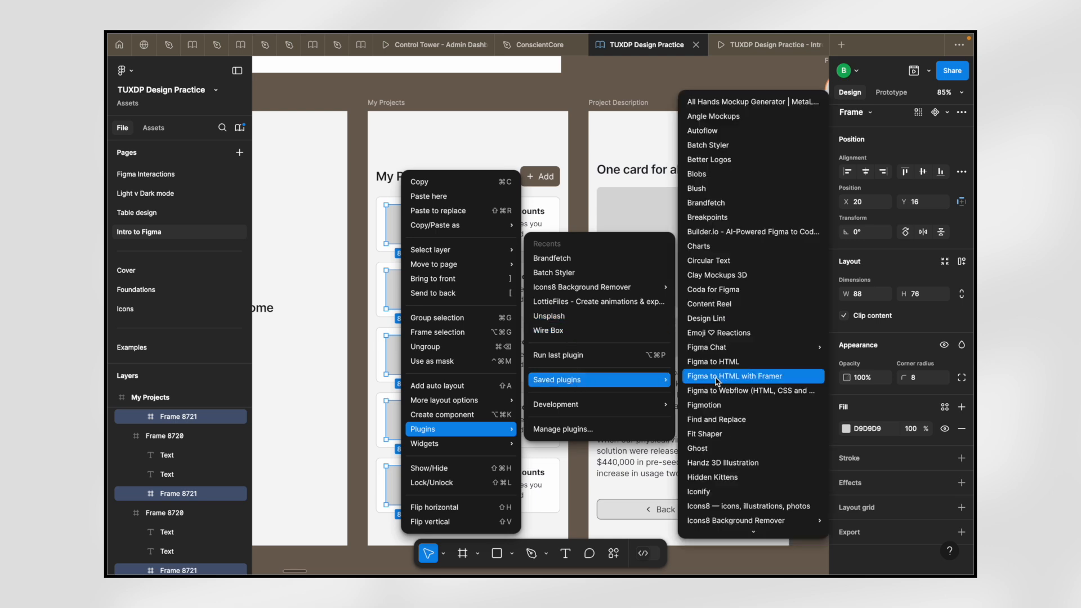
left_click(735, 309)
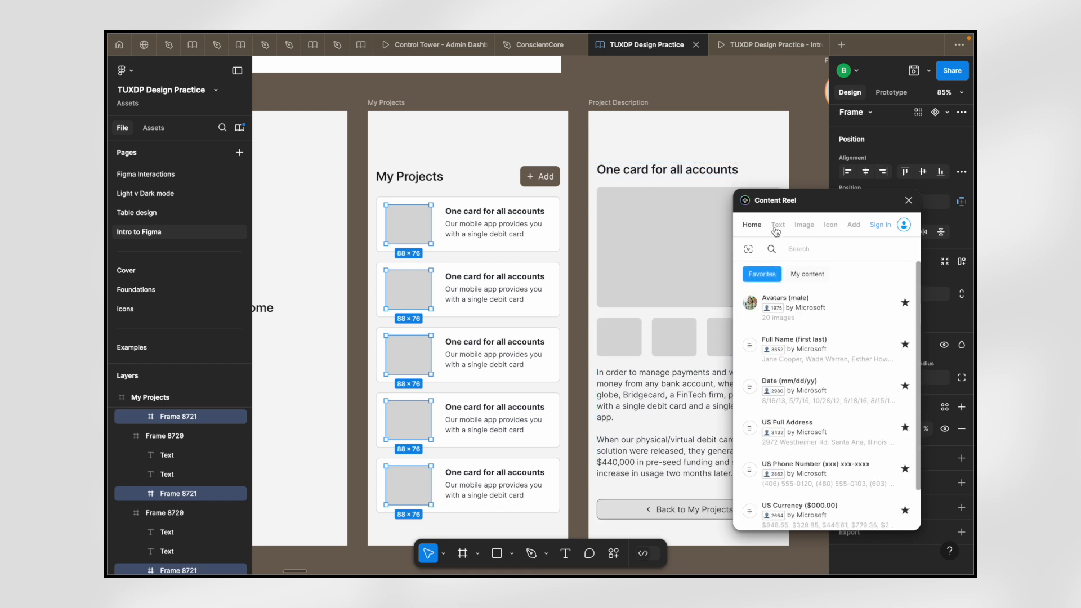
- Fill the selected My Projects image placeholders with random photos from Content Reel's Airbnb image collection
left_click(800, 226)
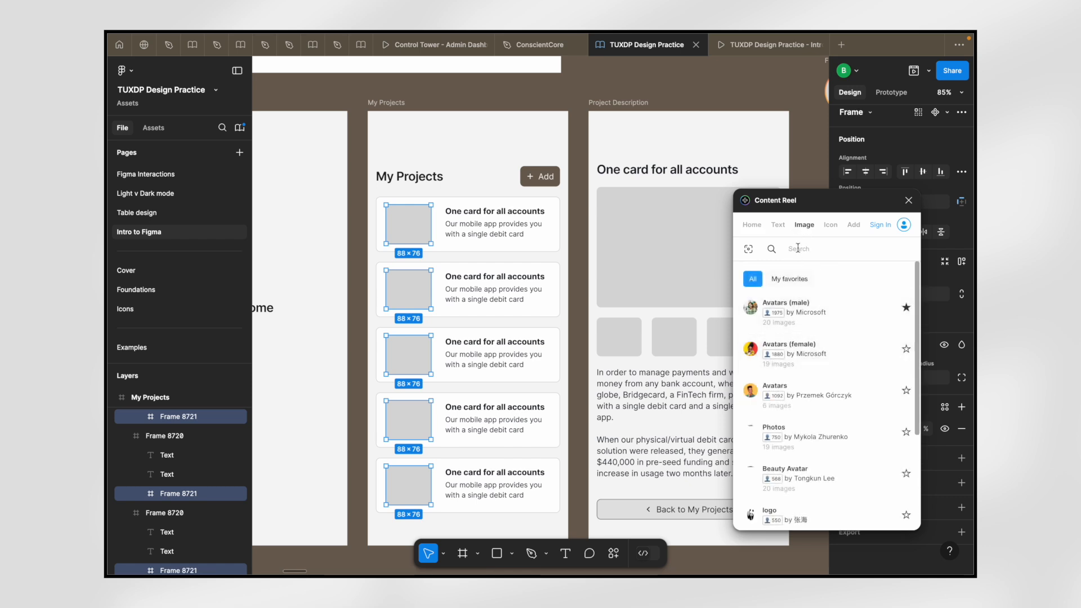
scroll(789, 393, "down", 3)
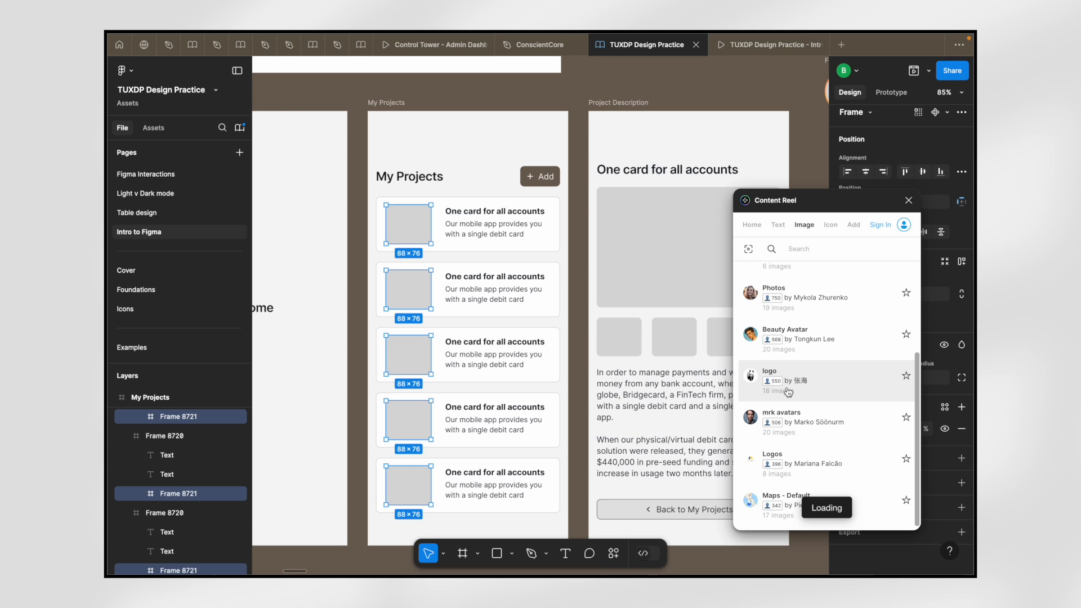
scroll(806, 338, "up", 3)
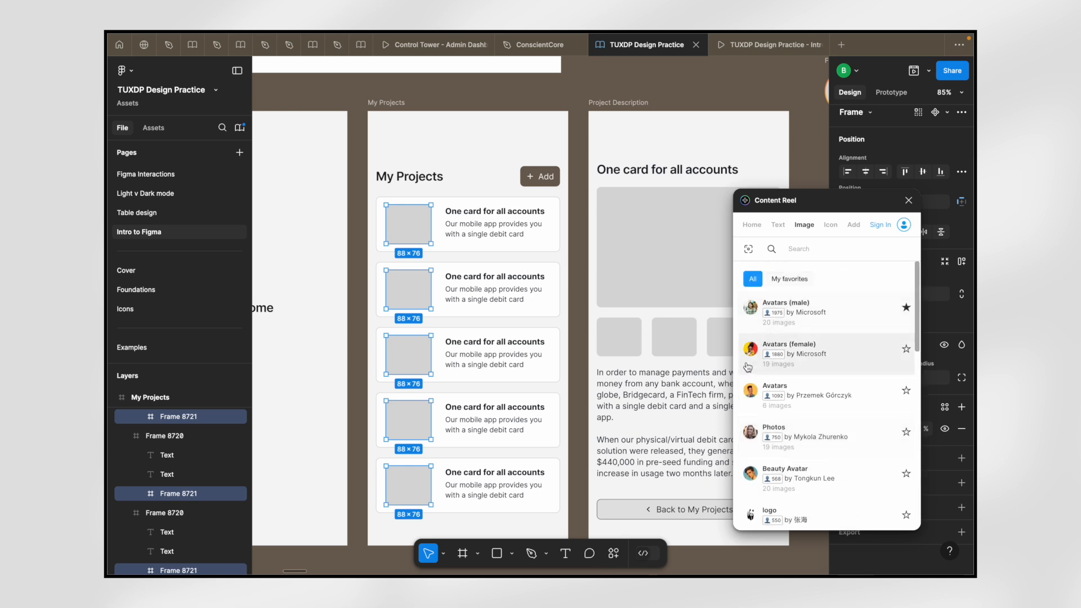
scroll(795, 348, "down", 8)
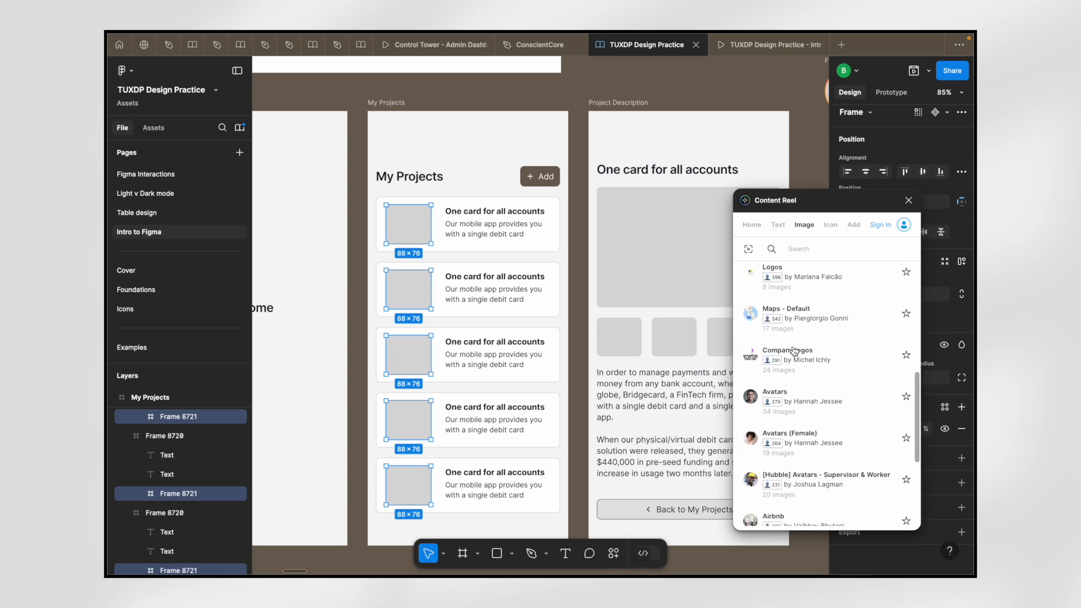
scroll(791, 345, "down", 1)
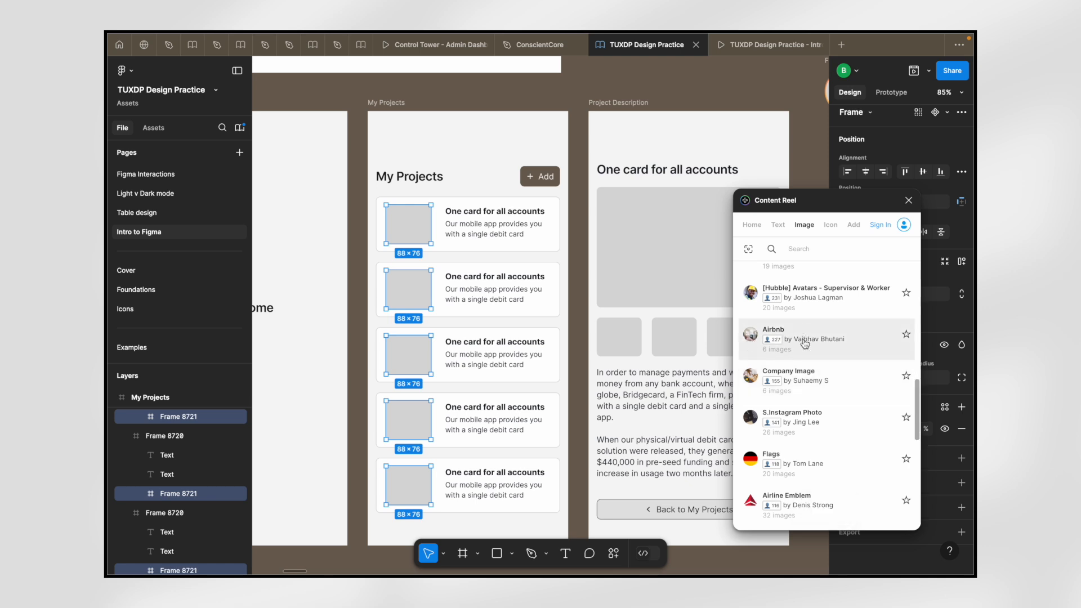
left_click(806, 343)
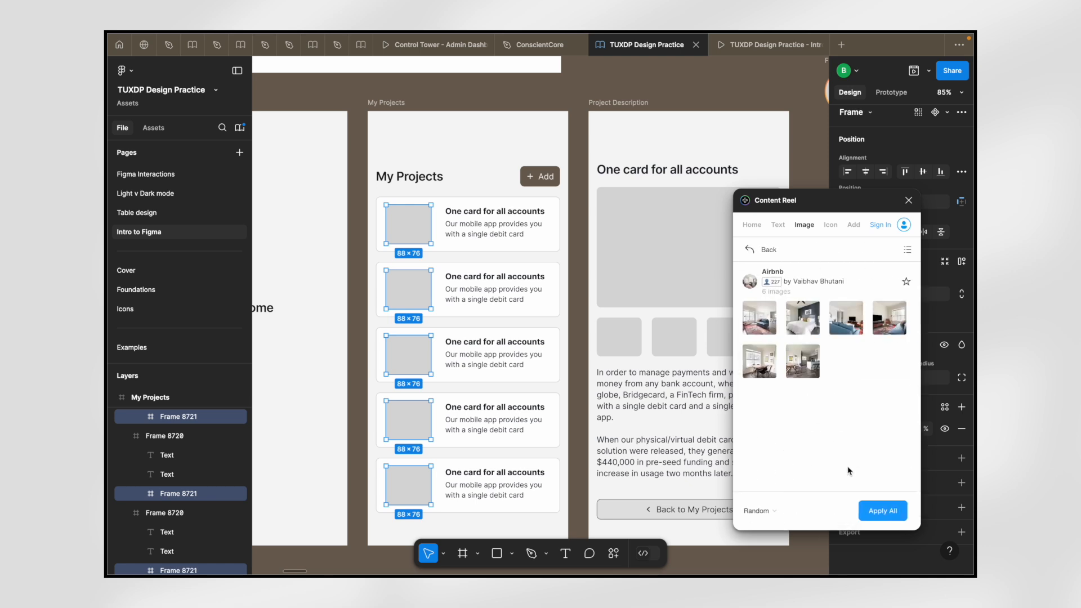
left_click(873, 511)
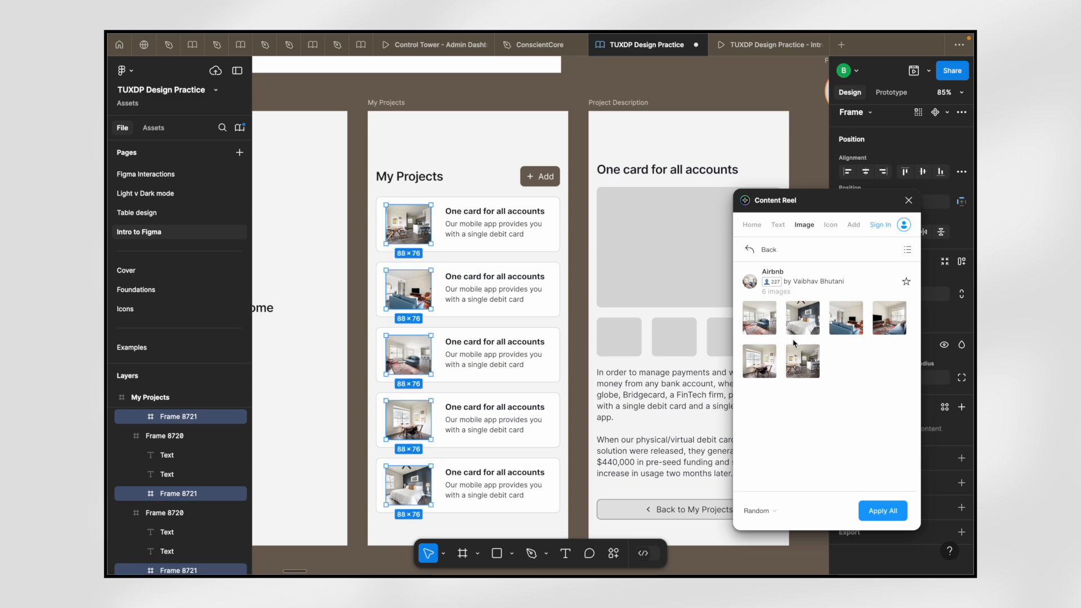
- Examine the photos in all five My Projects cards up close and clear the selection
scroll(458, 368, "up", 5)
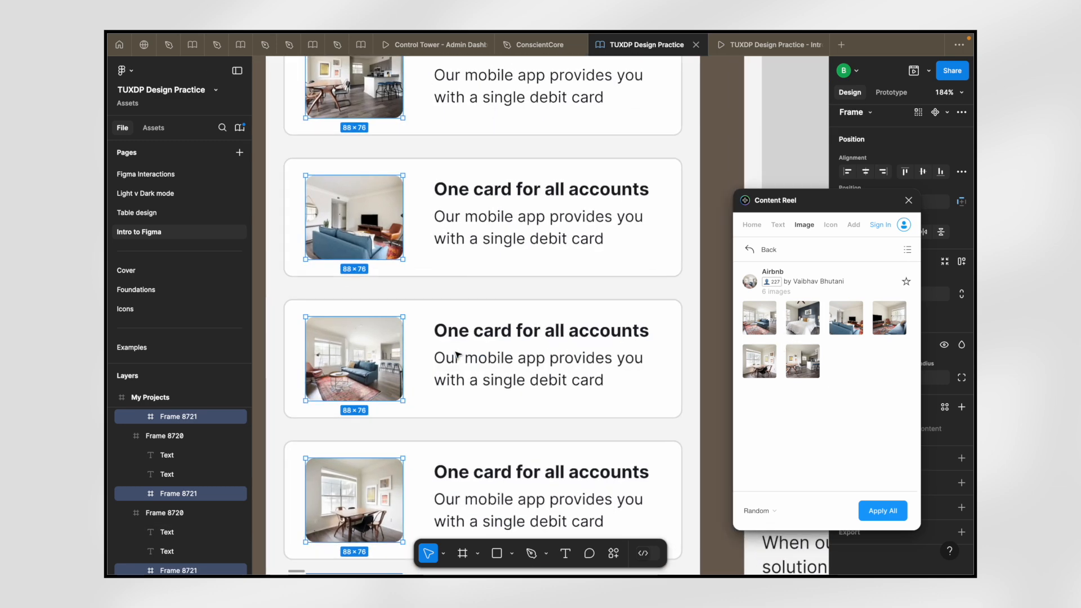
scroll(571, 282, "down", 8)
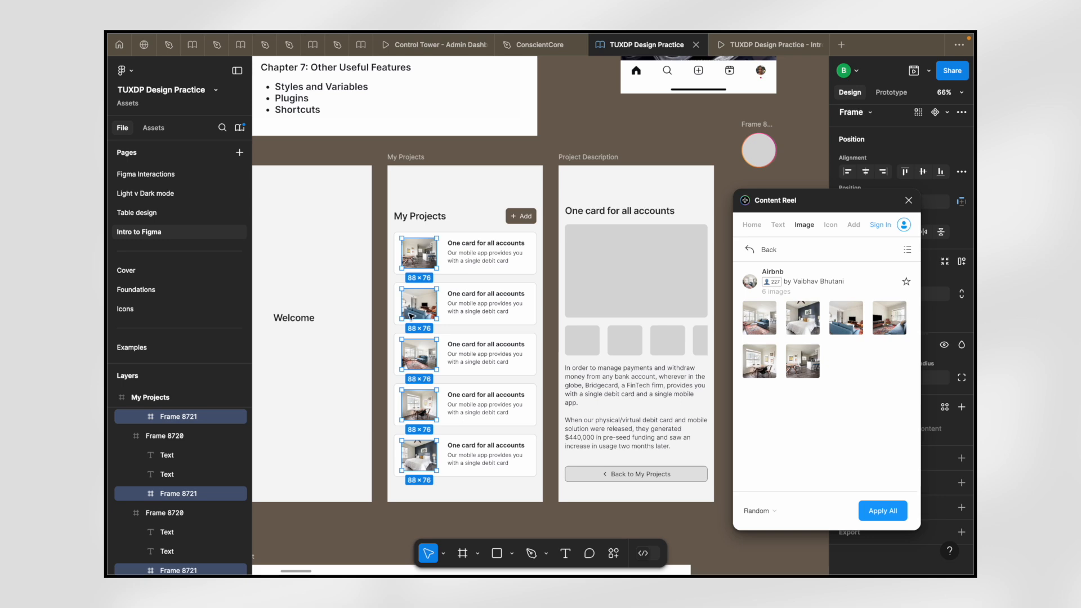
key("Escape")
scroll(412, 316, "up", 5)
scroll(412, 316, "down", 4)
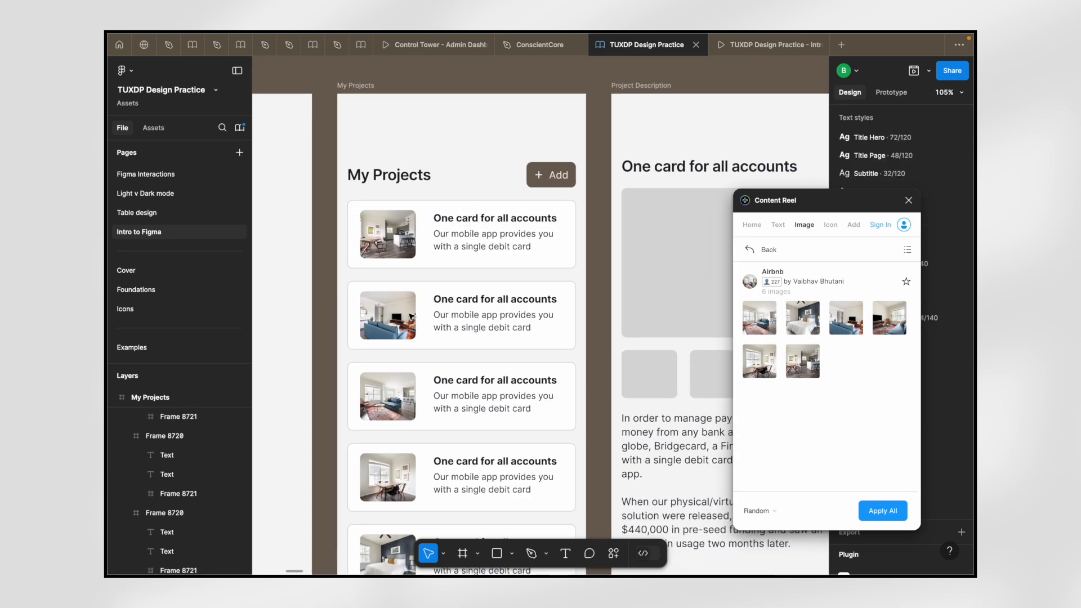
scroll(412, 317, "up", 1)
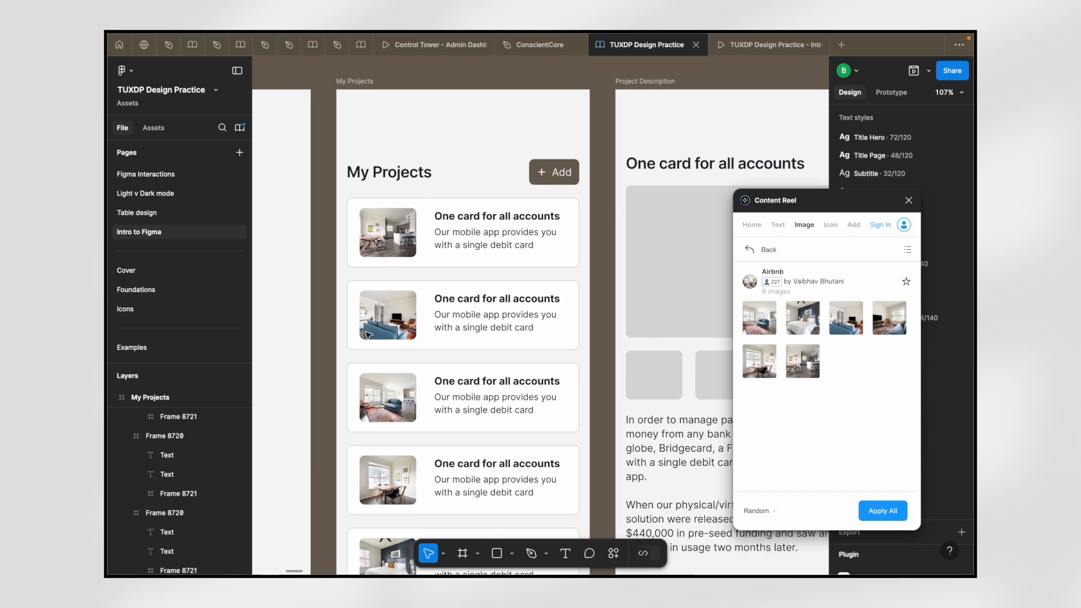
double_click(379, 231)
scroll(395, 253, "down", 3)
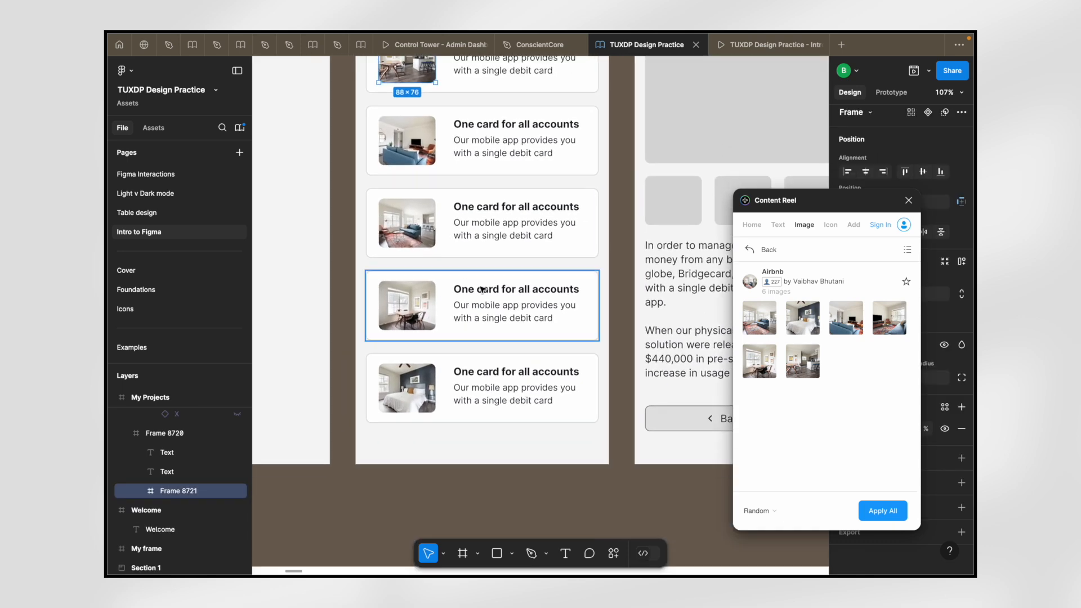
scroll(496, 295, "down", 3)
left_click(528, 382)
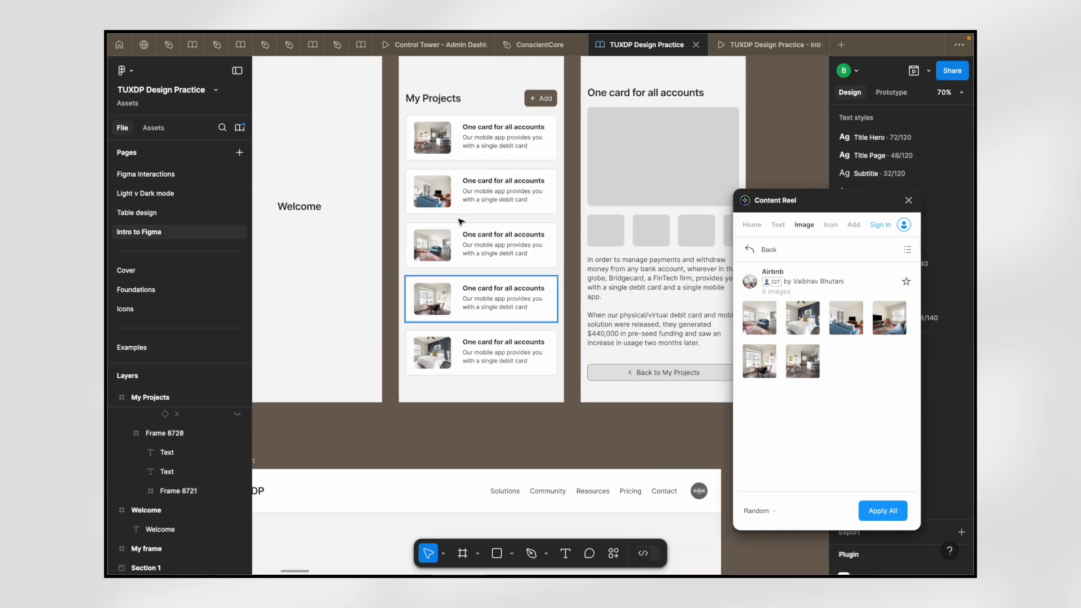
scroll(459, 219, "up", 5)
scroll(461, 222, "down", 6)
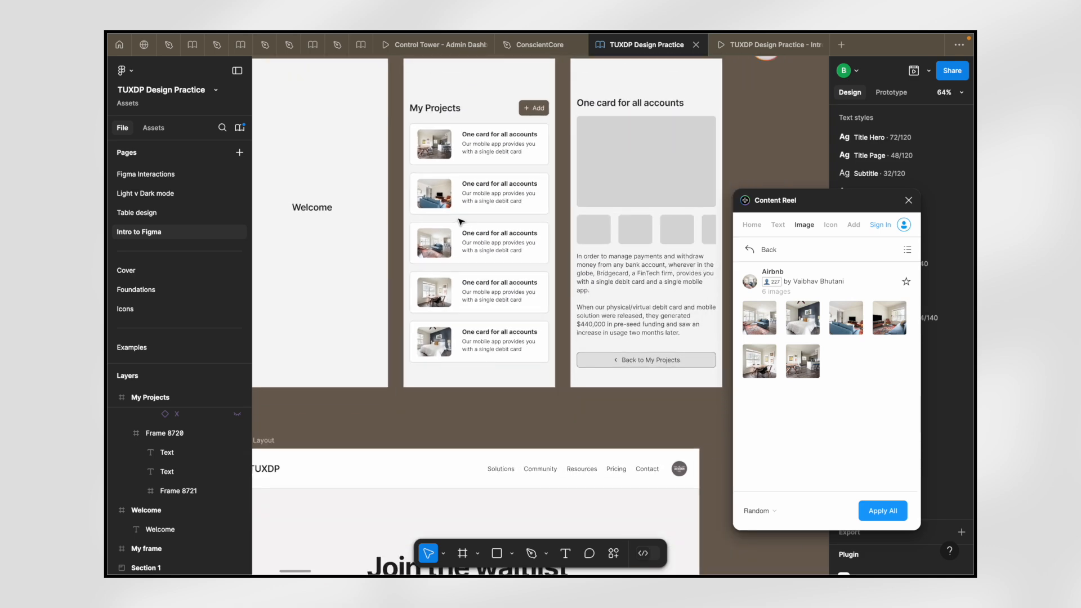
scroll(461, 222, "up", 2)
- Close the Content Reel plugin and leave nothing selected on the canvas
left_click(423, 165)
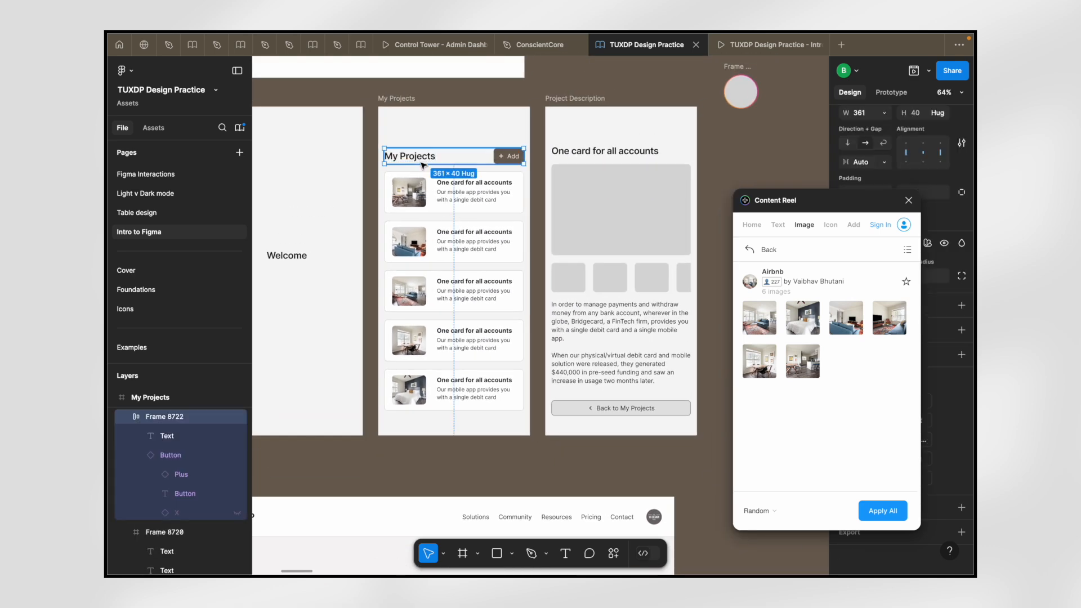
scroll(423, 165, "down", 5)
left_click(907, 202)
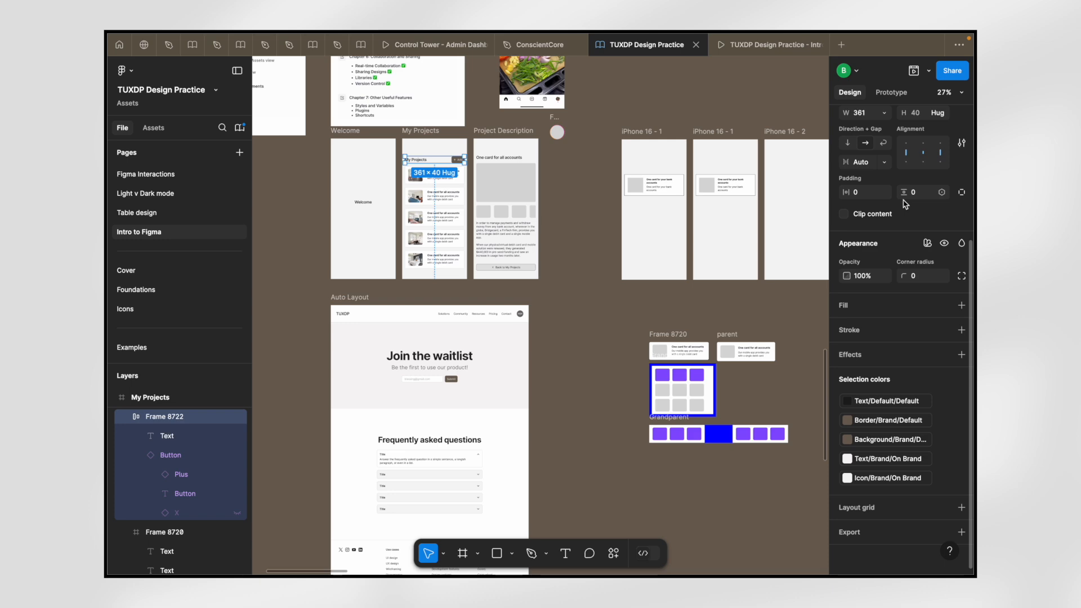
scroll(615, 202, "down", 4)
scroll(587, 167, "up", 4)
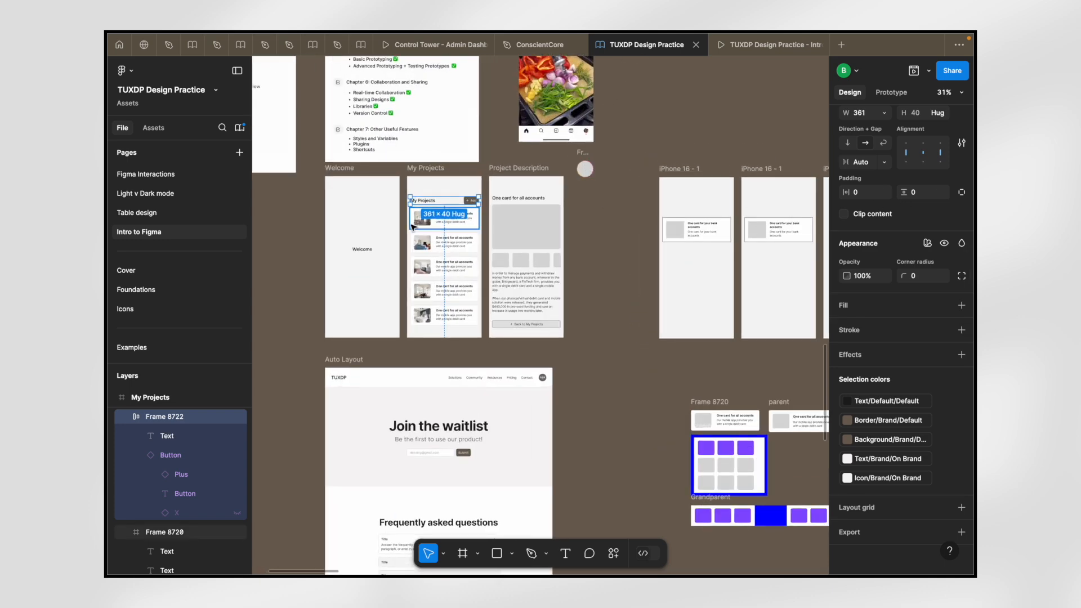
left_click(615, 189)
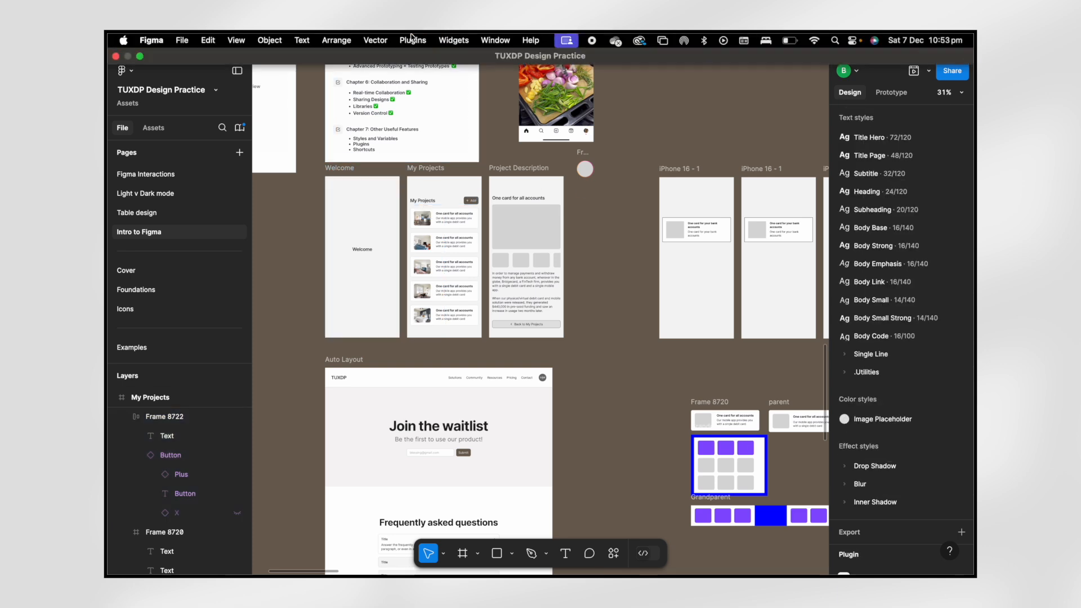
- Look through the available plugins and the option for managing them
left_click(413, 40)
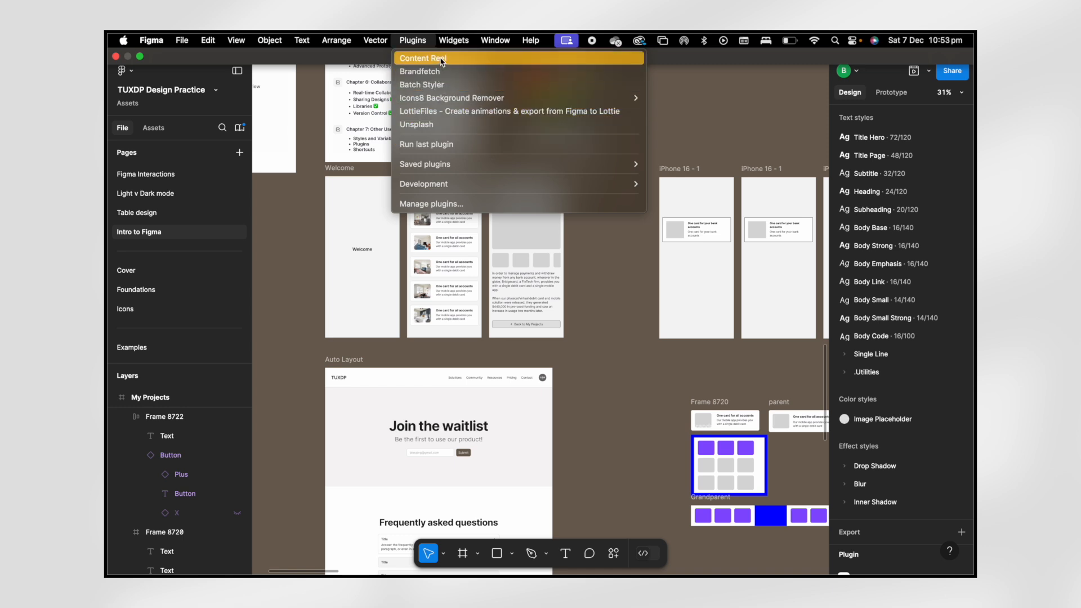
mouse_move(509, 185)
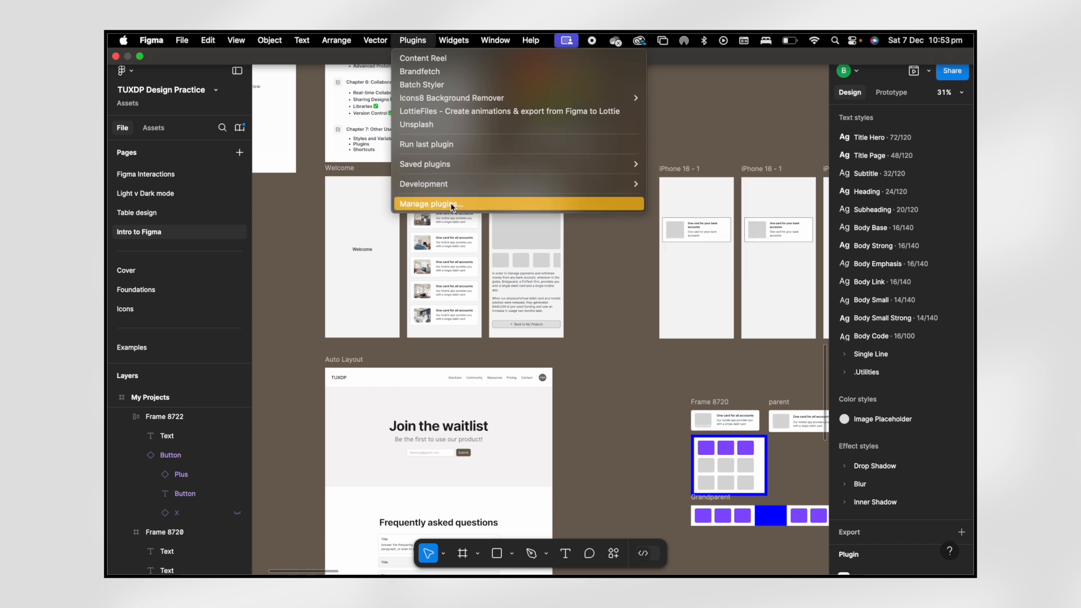
left_click(466, 205)
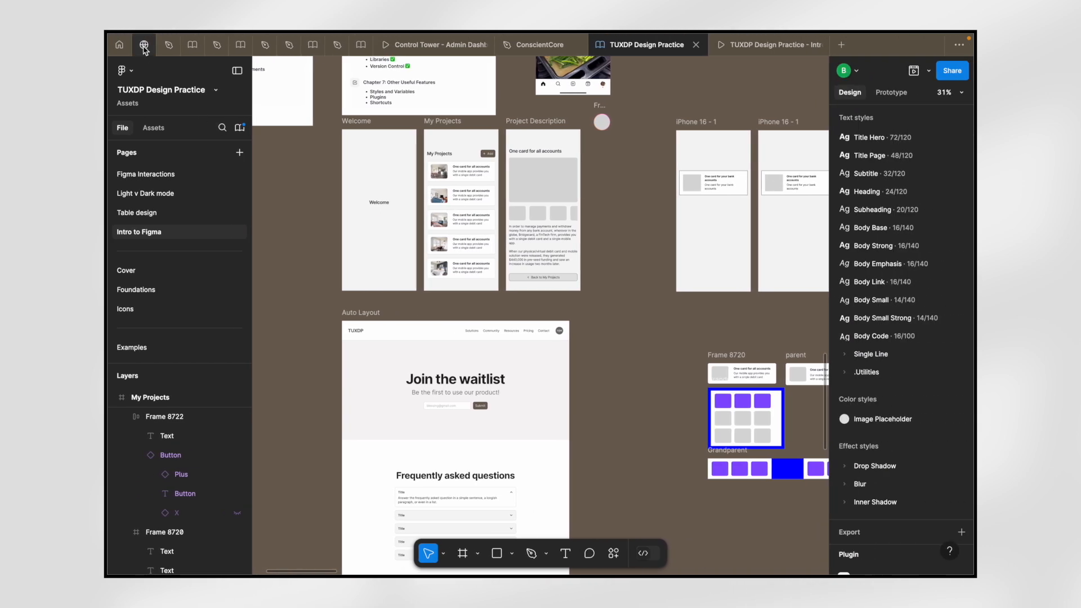
- Browse the Editing & effects plugins in the Figma Community and return to the TUXDP Design Practice file
left_click(144, 46)
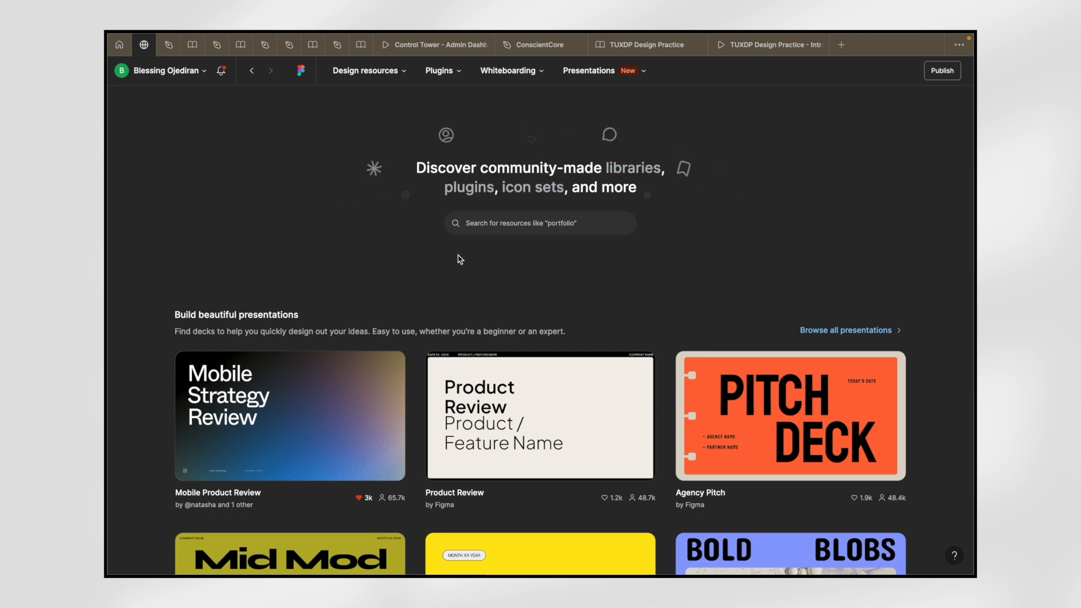
mouse_move(439, 70)
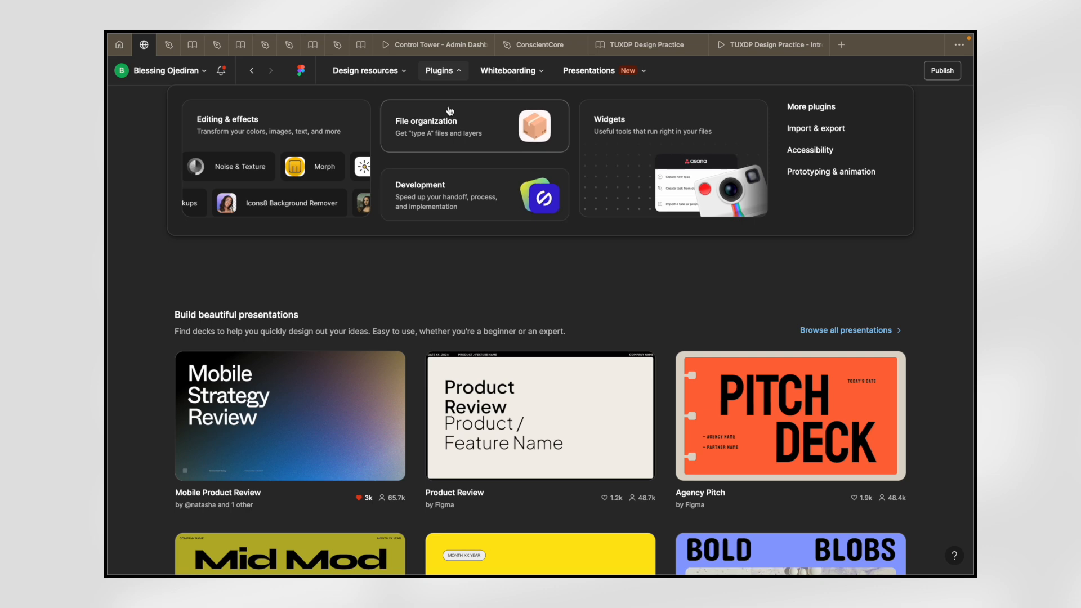
left_click(245, 140)
scroll(273, 222, "down", 3)
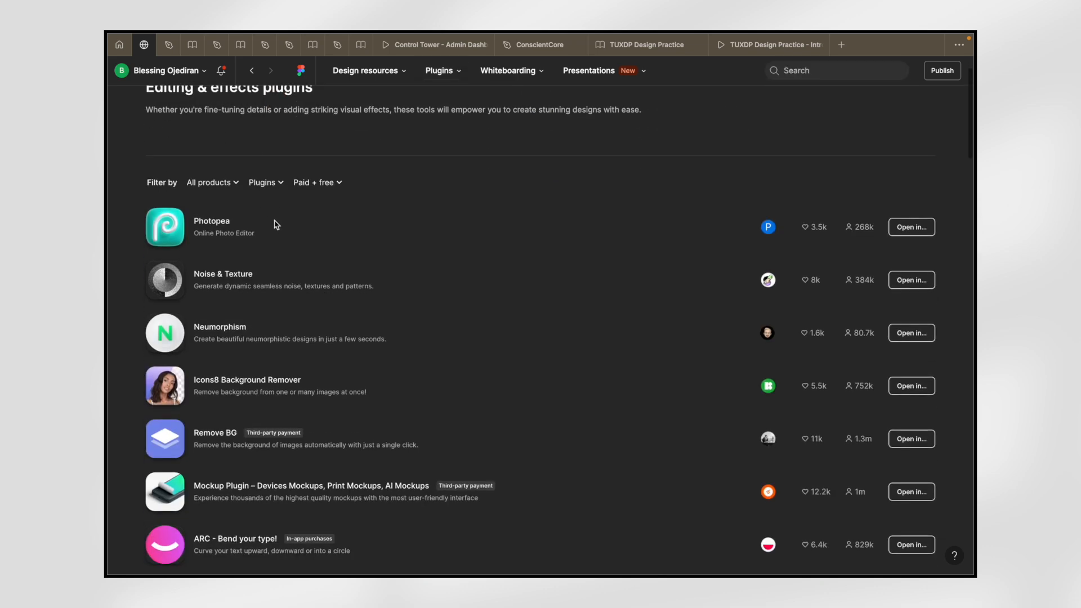
scroll(446, 235, "down", 15)
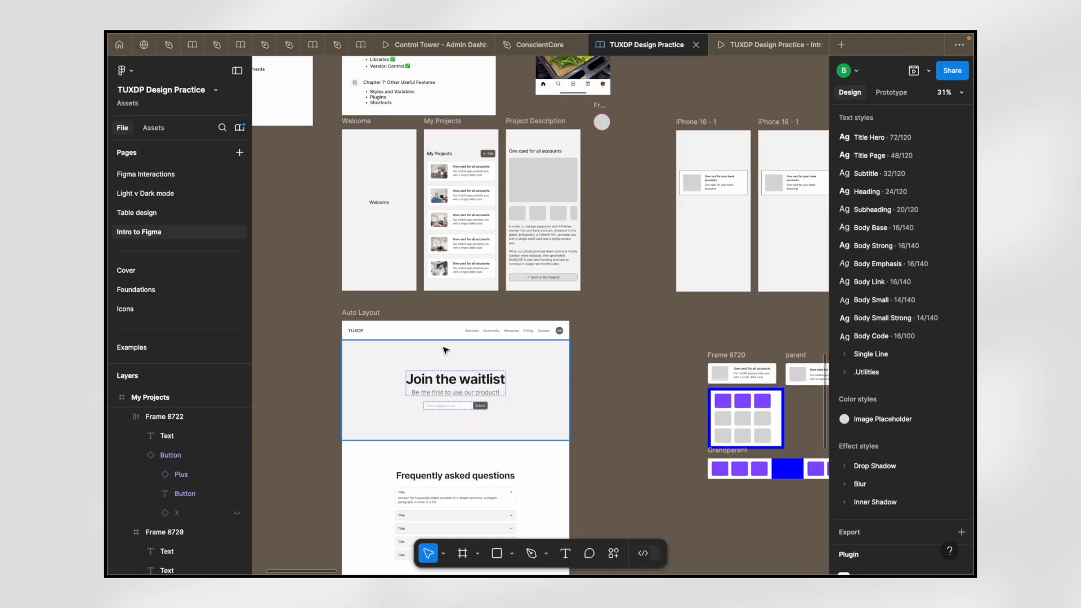
- Select the ✅ emoji after Version Control in the Part 2 chapter list for copying
scroll(411, 159, "up", 3)
scroll(411, 160, "up", 5)
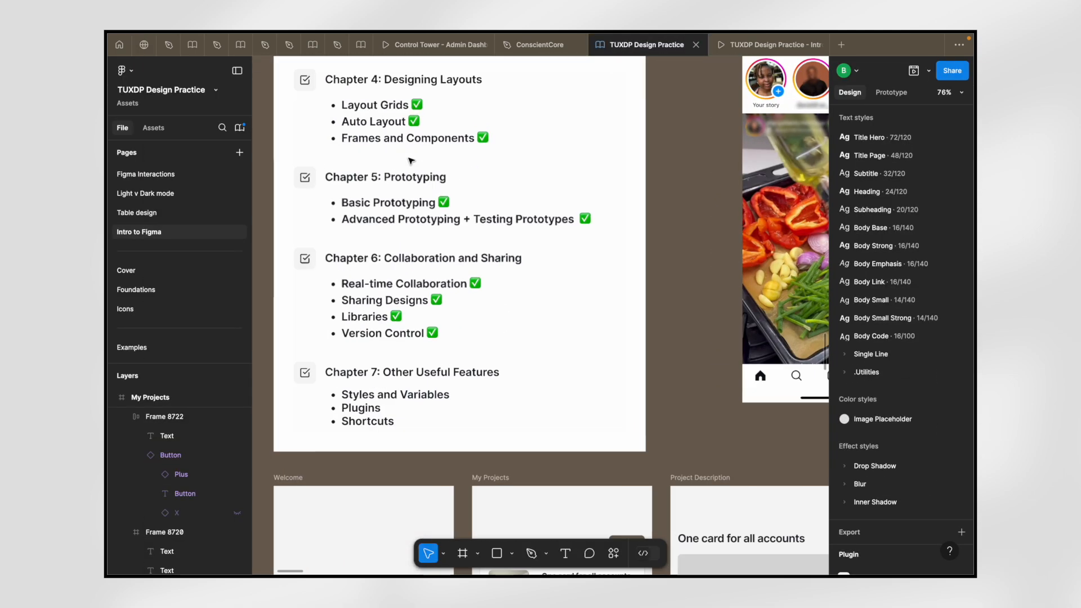
left_click(430, 338)
left_click(429, 338)
left_click(476, 336)
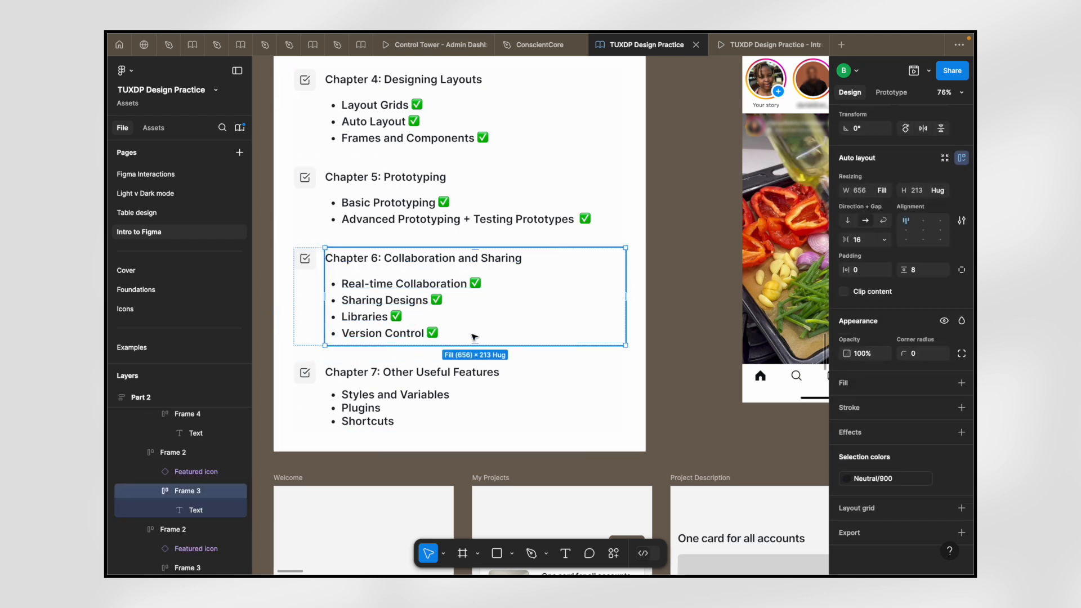
left_click(425, 337)
double_click(426, 337)
left_click(453, 332)
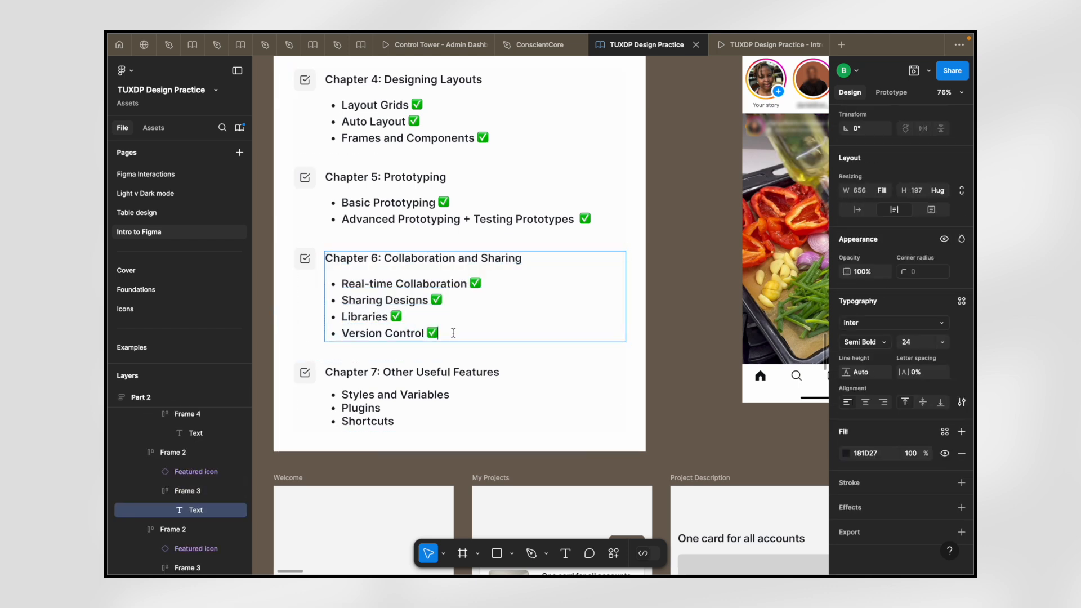
key("shift+Left")
key("shift+Left")
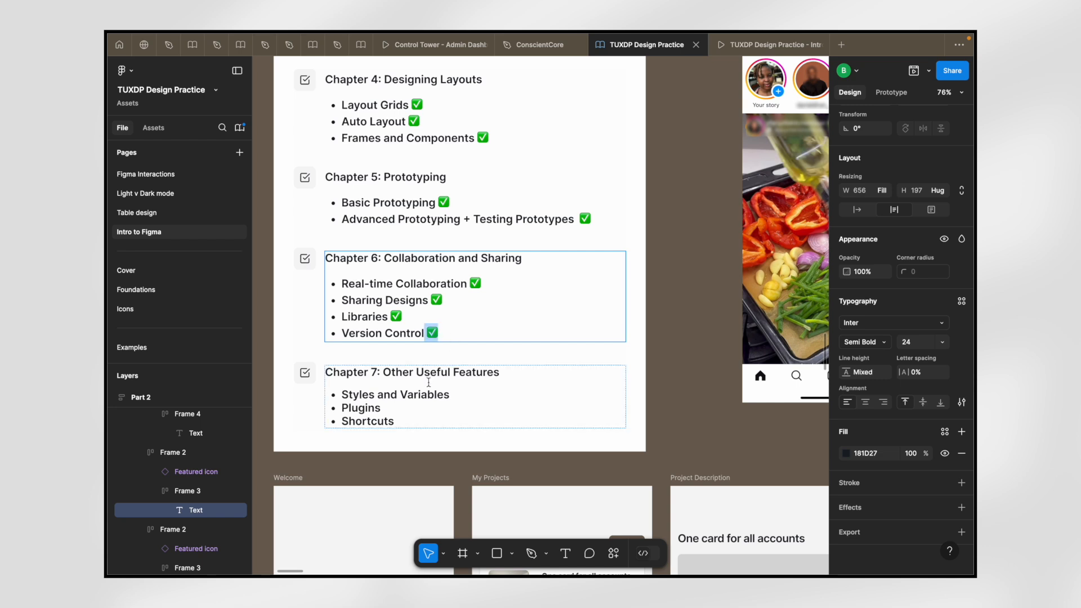
- Add a ✅ after Styles and Variables, Plugins and Shortcuts in the Chapter 7 list
left_click(469, 391)
type("✅")
left_click(413, 410)
type("✅")
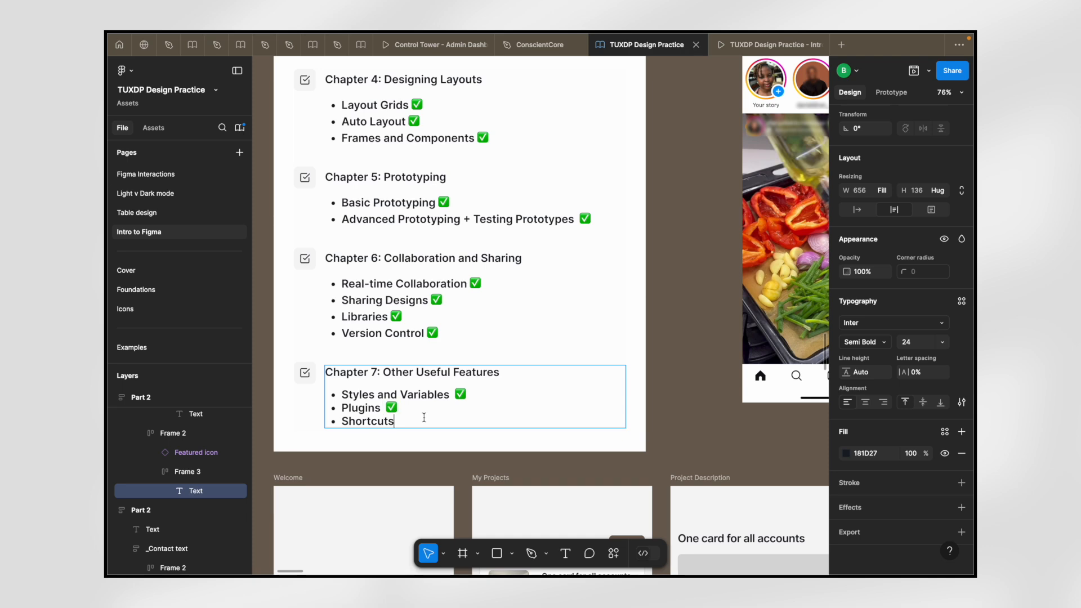
type("✅")
key("Escape")
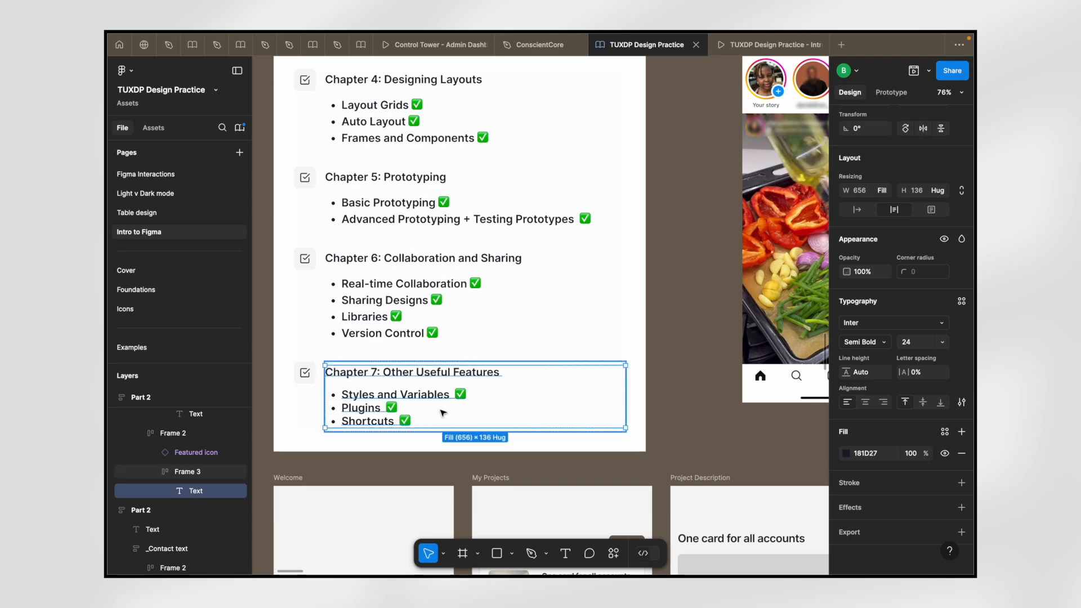
- Deselect the Chapter 7 text and review the check marks across the Part 2 chapter list
scroll(443, 413, "down", 5)
scroll(442, 413, "up", 5)
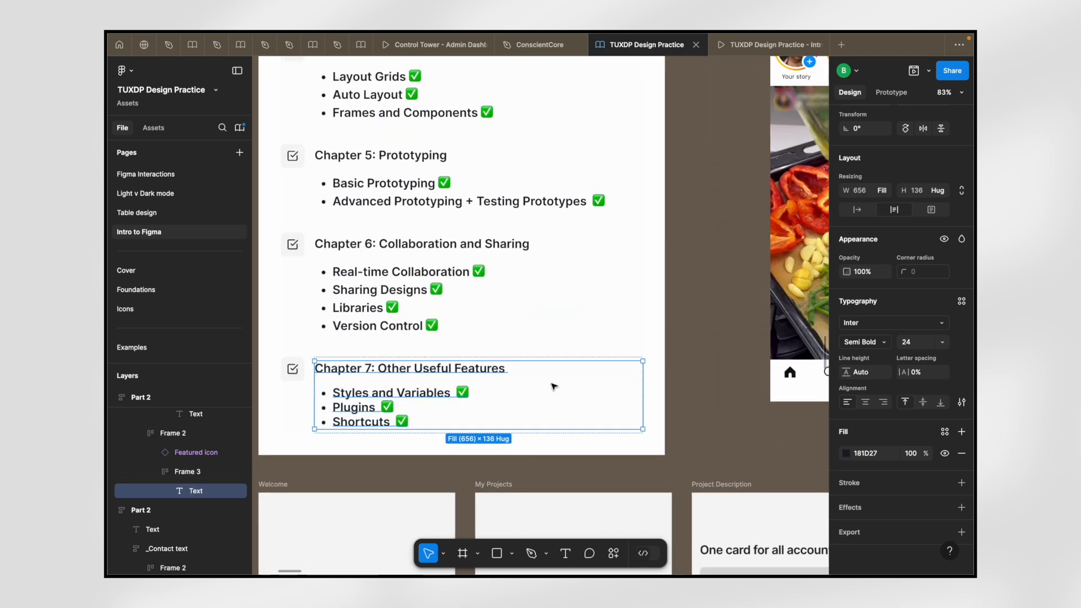
left_click(681, 372)
scroll(682, 372, "down", 5)
left_click(566, 404)
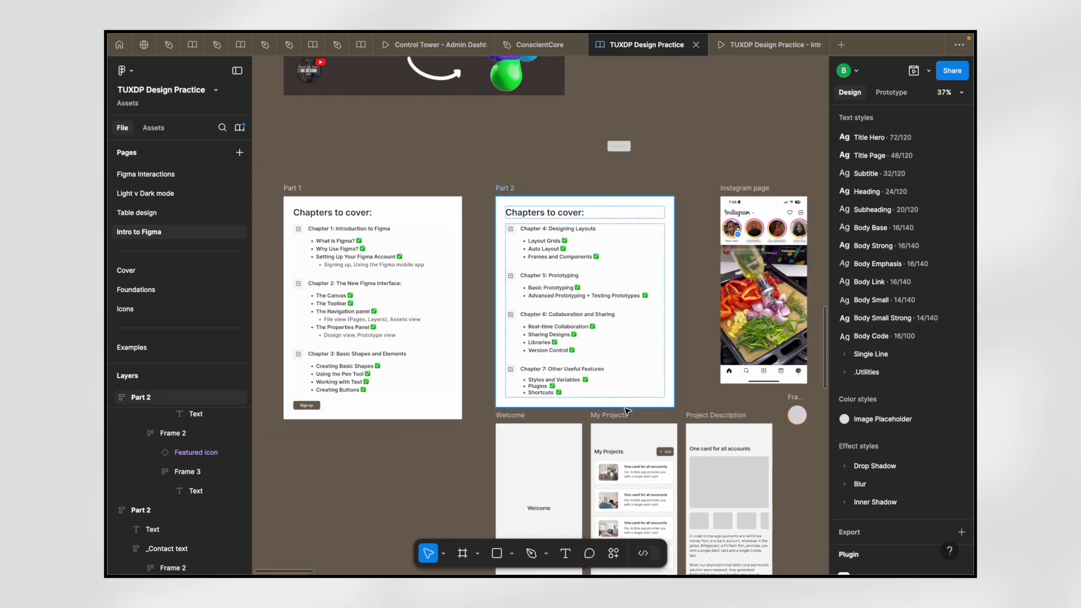
scroll(622, 417, "up", 5)
scroll(628, 412, "down", 1)
scroll(628, 411, "down", 2)
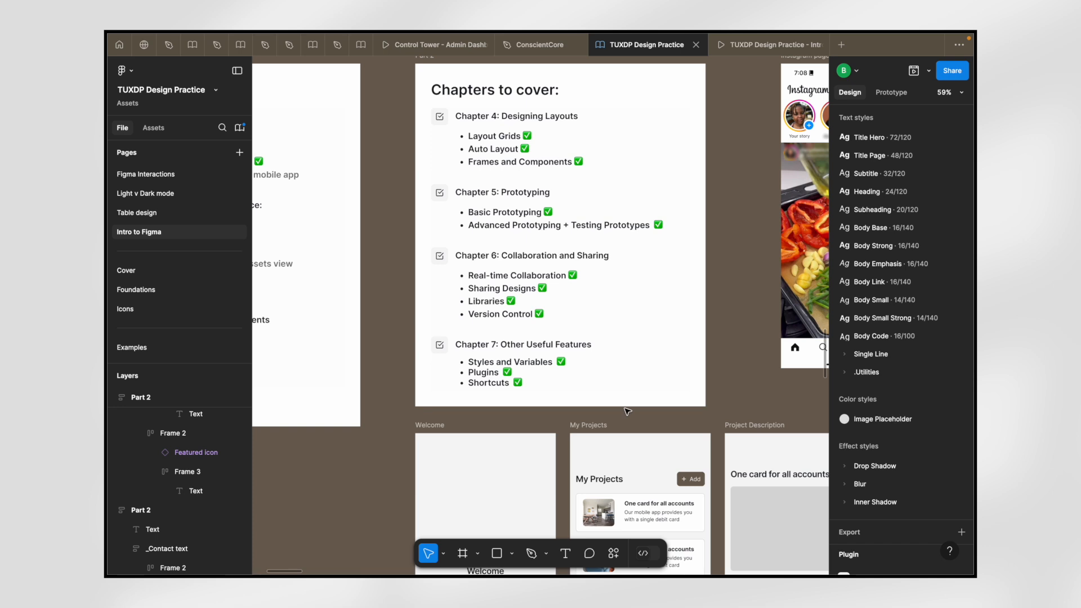
scroll(567, 313, "up", 1)
scroll(568, 313, "right", 1)
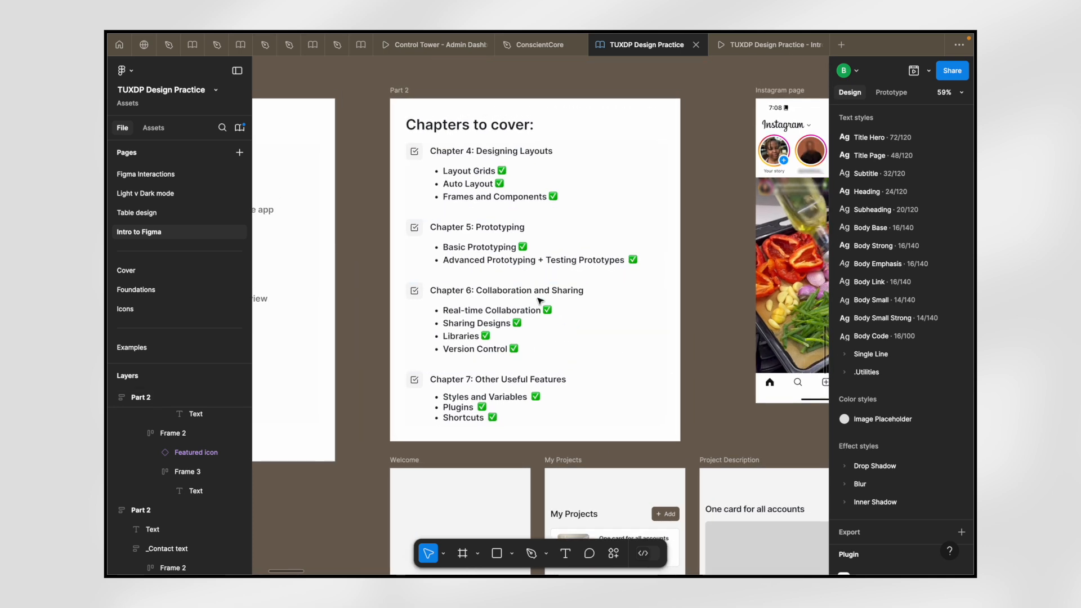
scroll(458, 397, "up", 2)
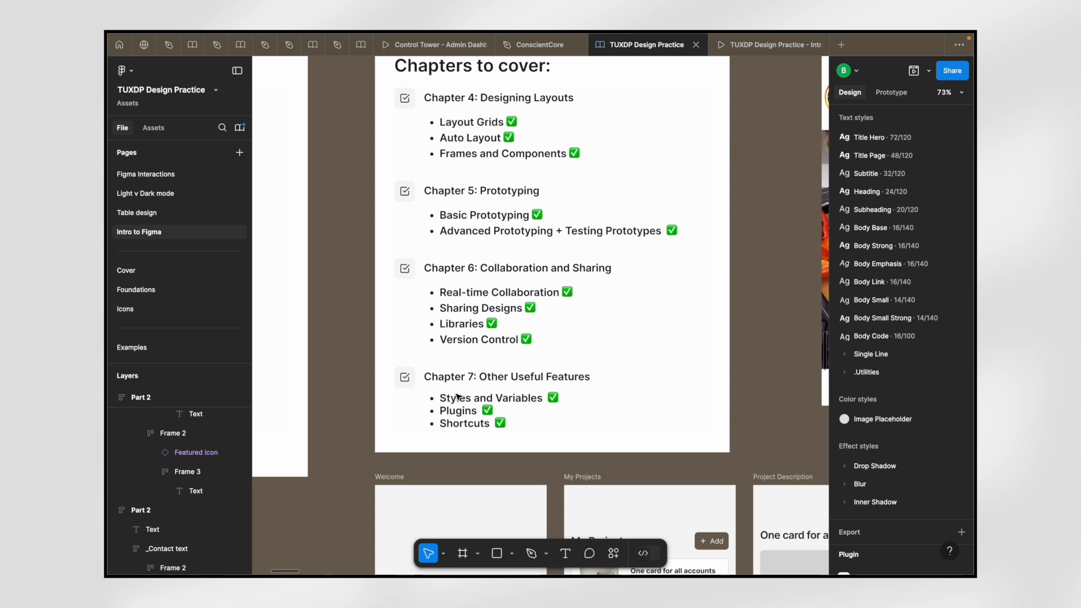
scroll(536, 403, "up", 1)
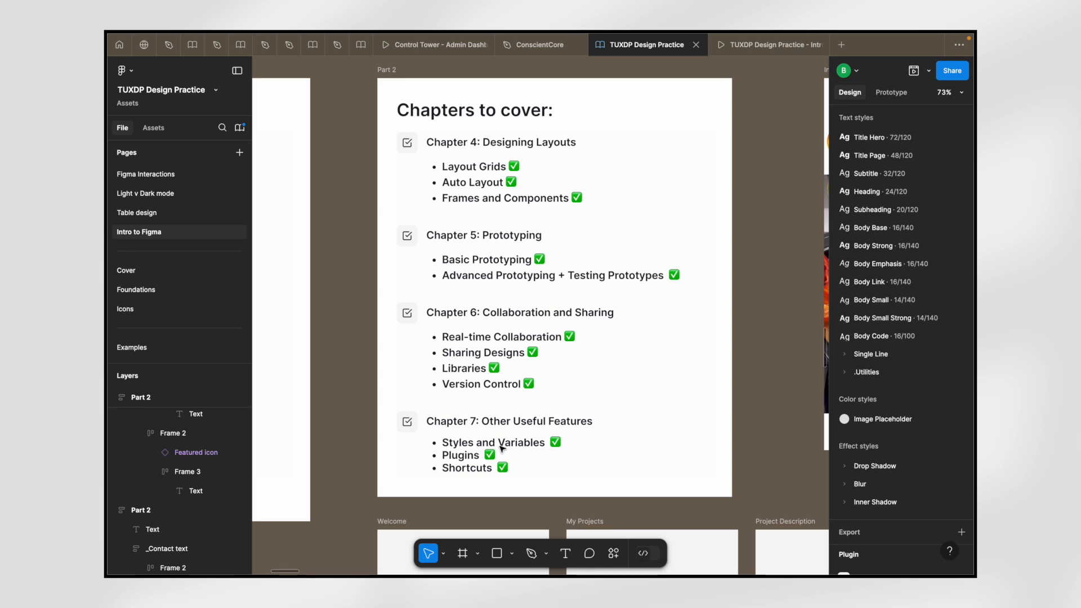
left_click(517, 435)
scroll(540, 463, "down", 2)
scroll(540, 462, "down", 5)
left_click(648, 413)
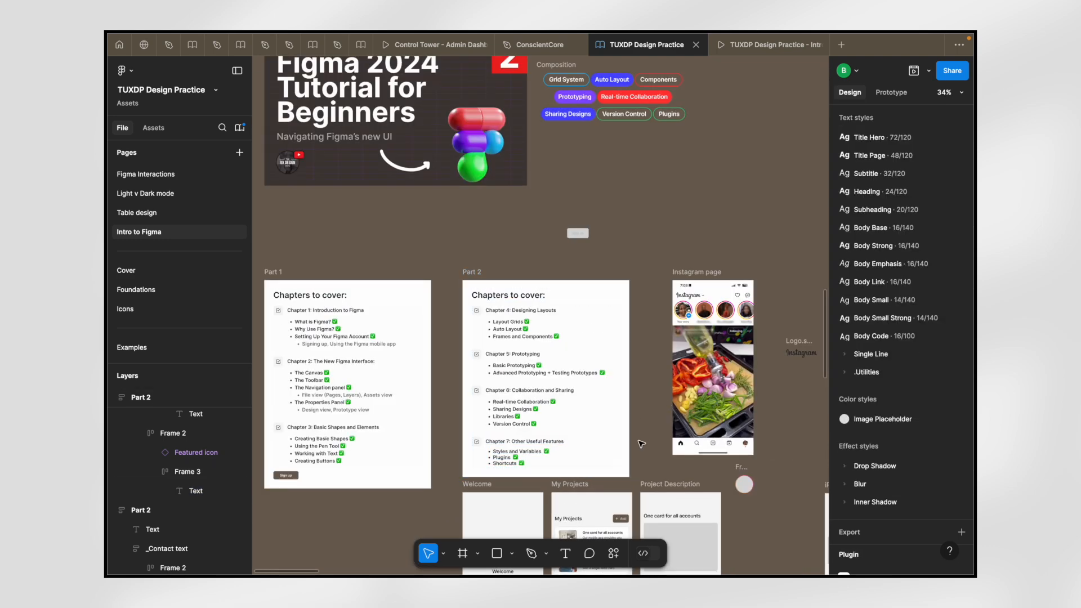
scroll(641, 444, "up", 3)
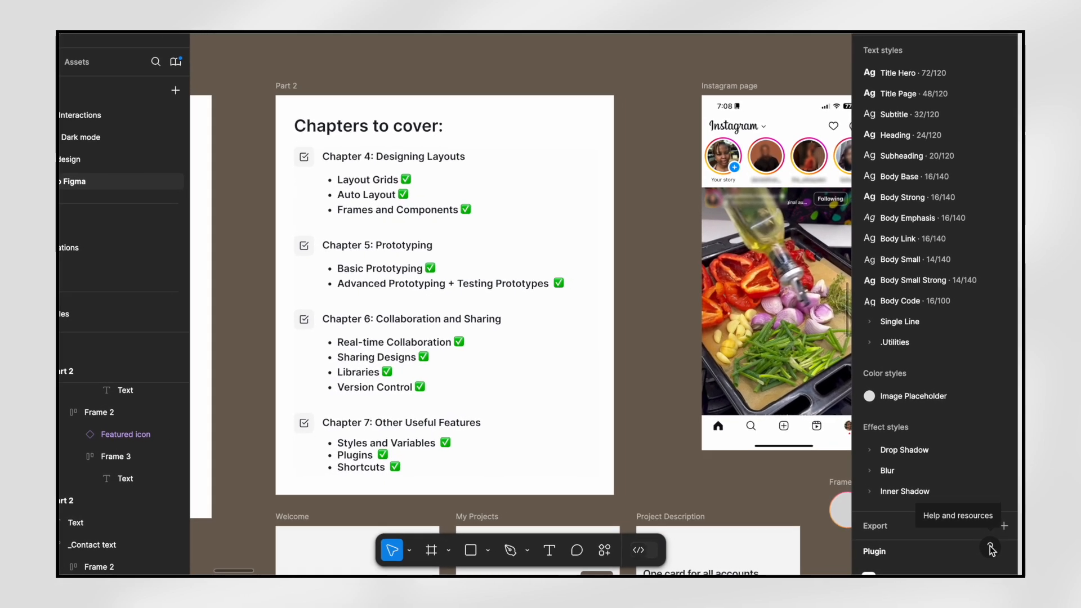
- Open the keyboard shortcuts reference and skim its Tools, View, Zoom, Text and Selection categories
left_click(991, 548)
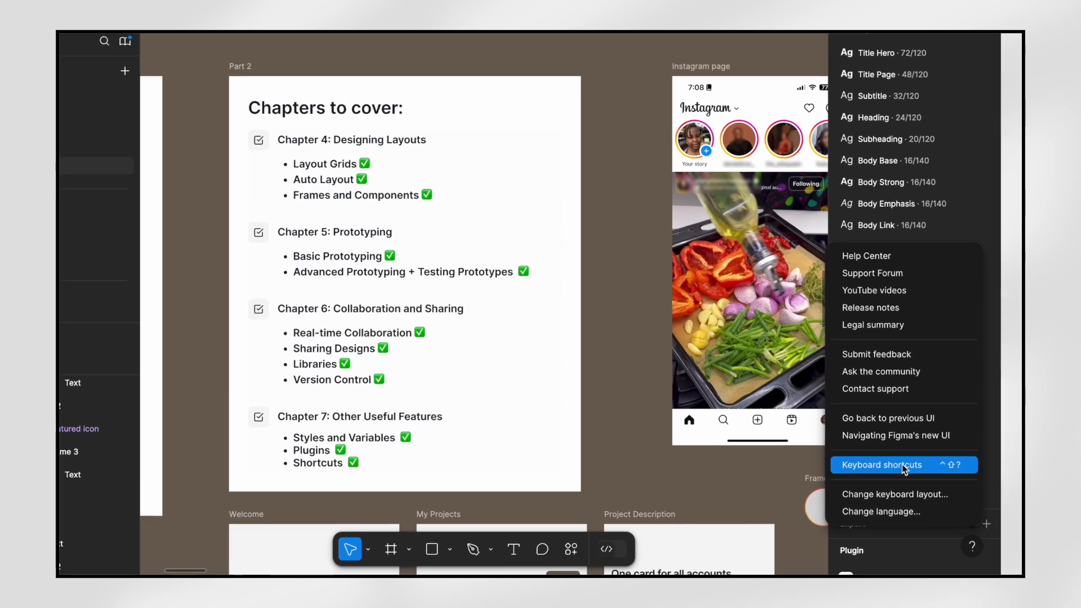
left_click(903, 464)
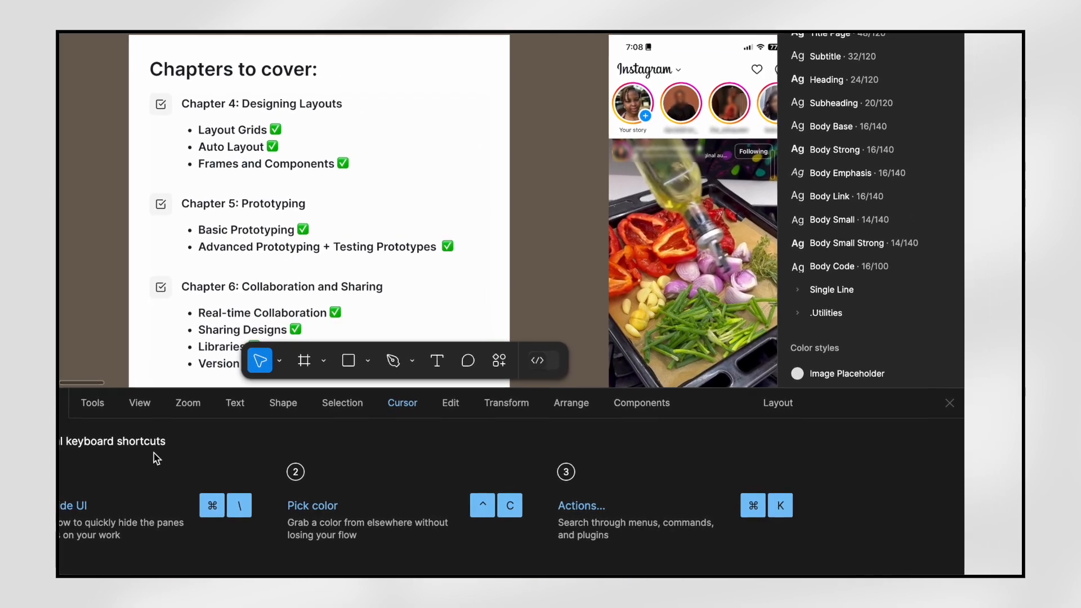
left_click(92, 402)
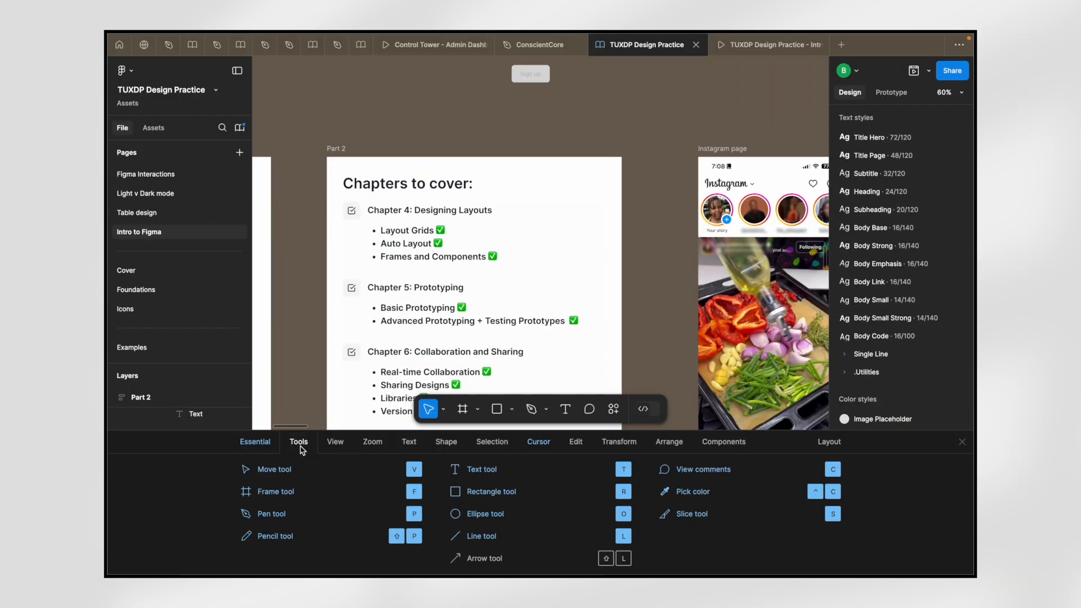
left_click(336, 444)
left_click(373, 443)
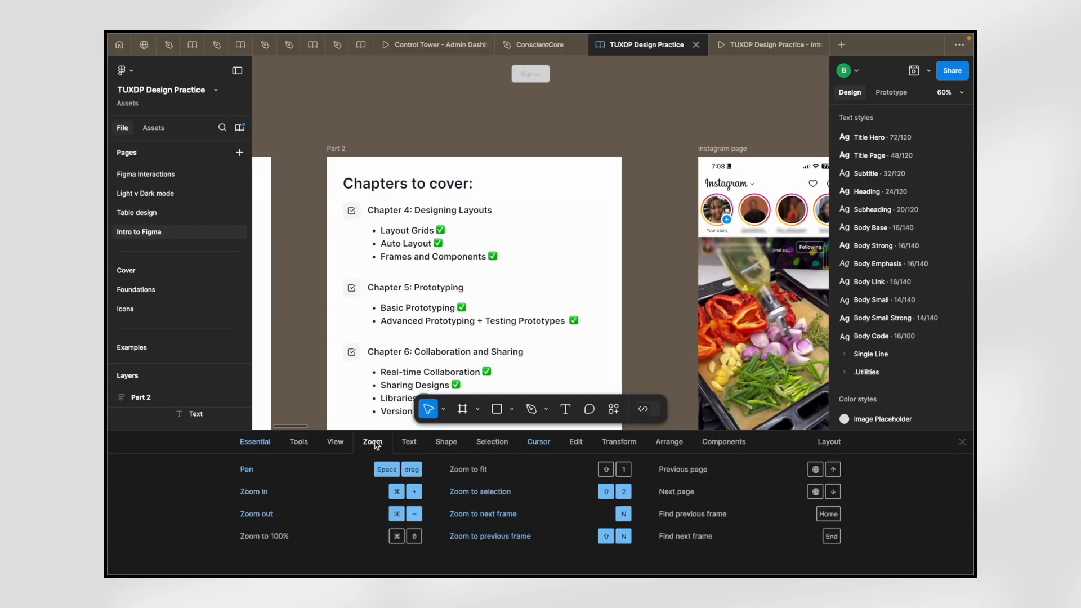
left_click(410, 443)
left_click(491, 443)
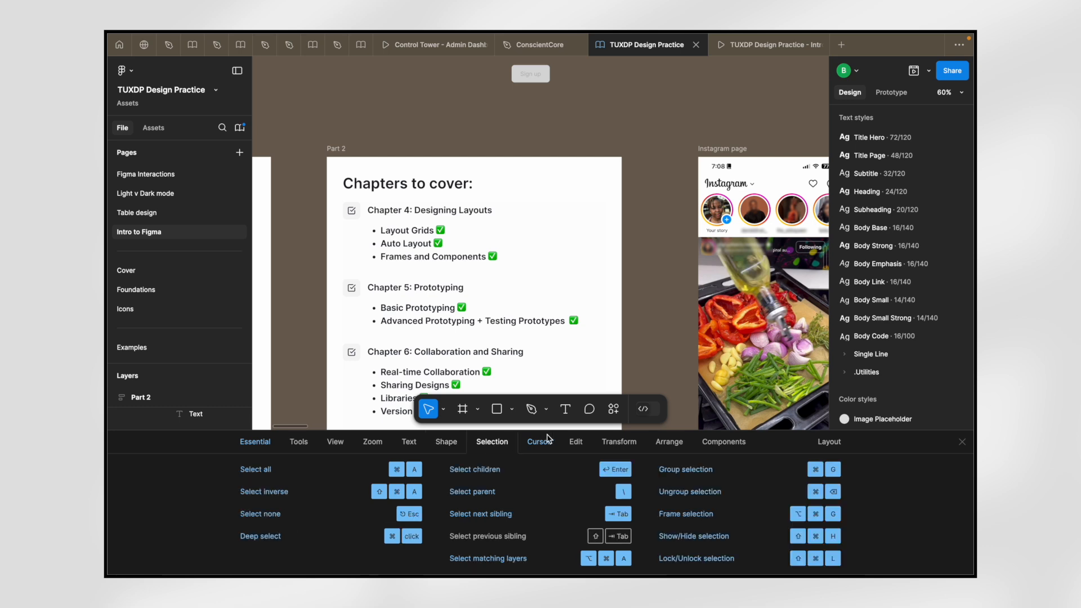
- Examine the shortcuts for Tools, View, Zoom, Text, Shape and Selection one category after another
left_click(298, 448)
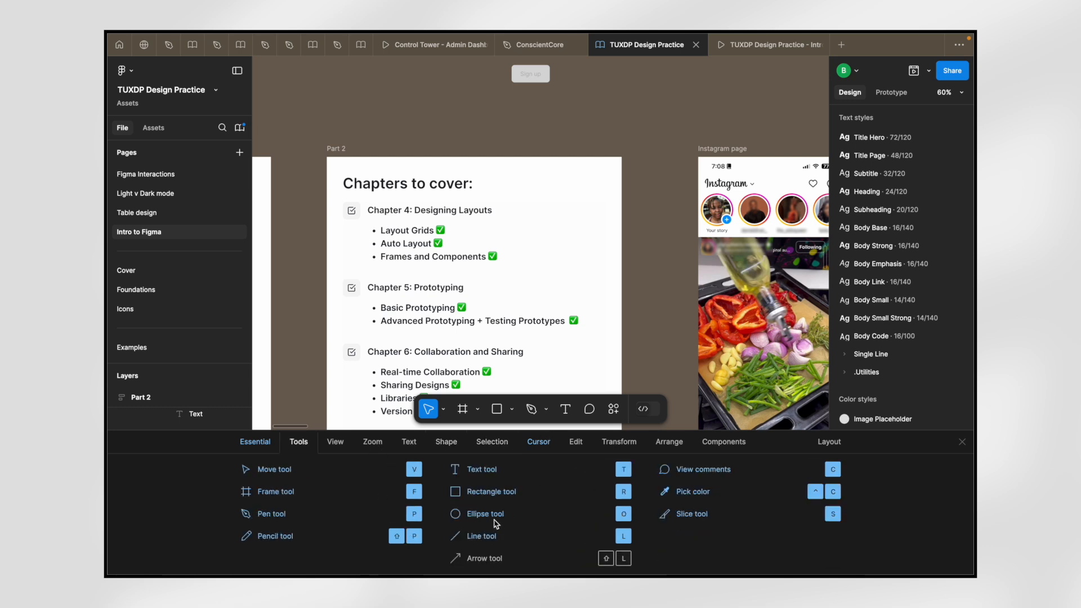
left_click(333, 449)
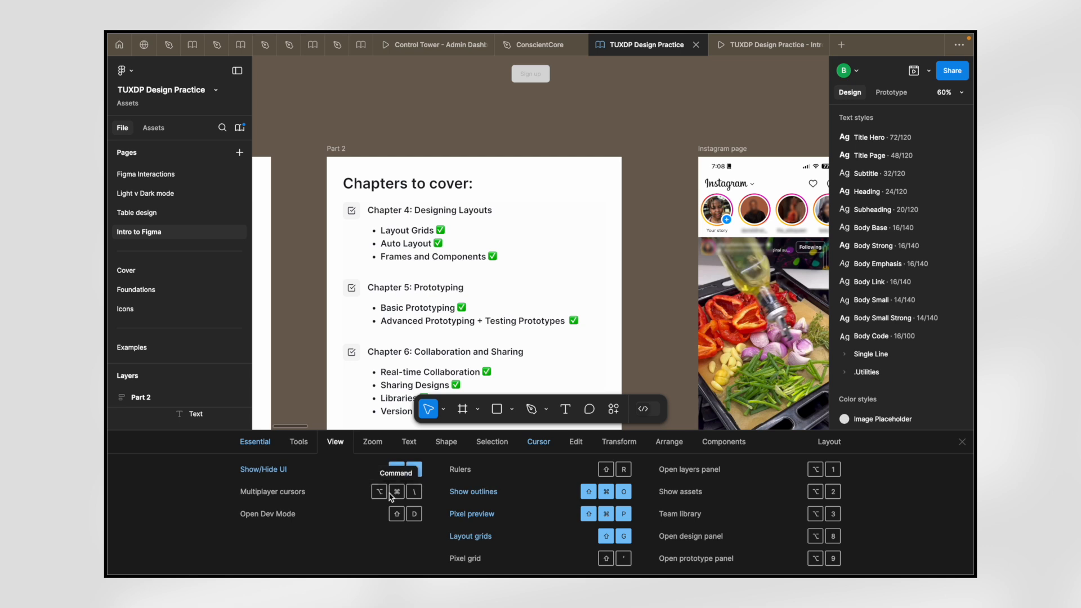
left_click(375, 448)
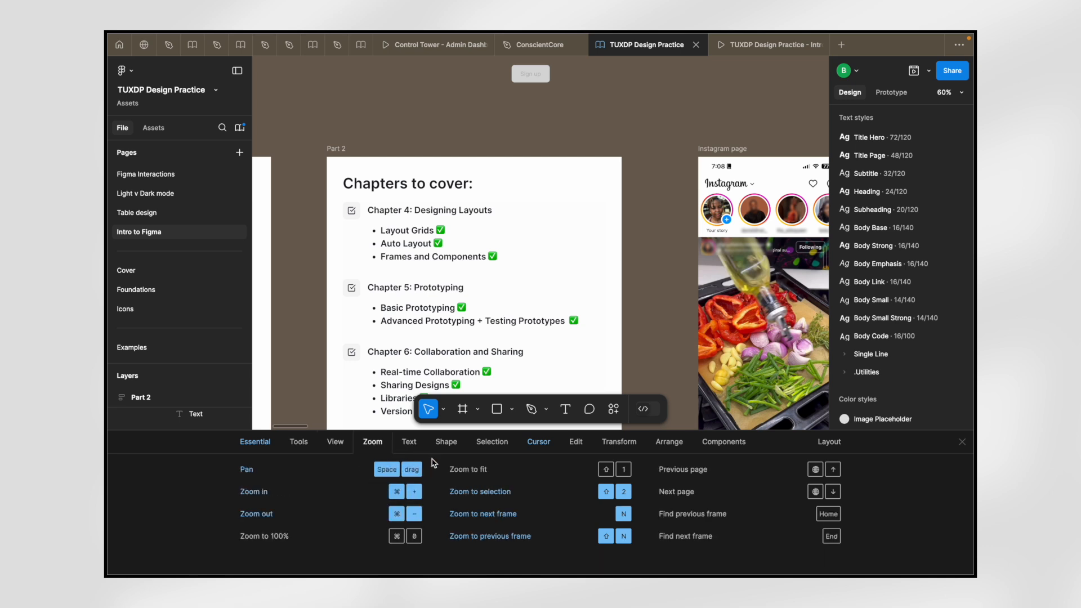
left_click(414, 445)
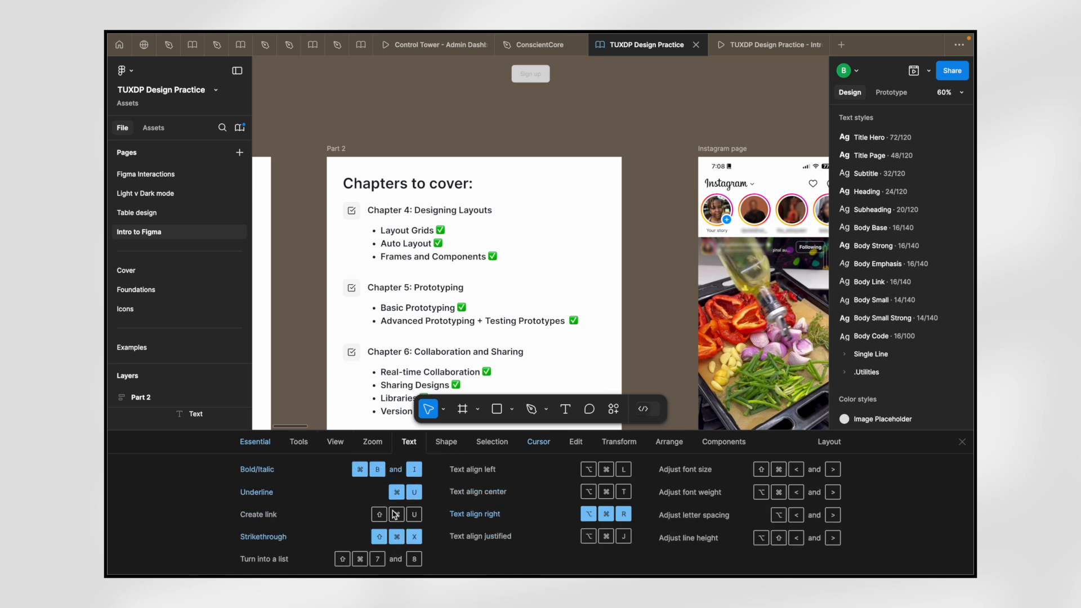
left_click(446, 447)
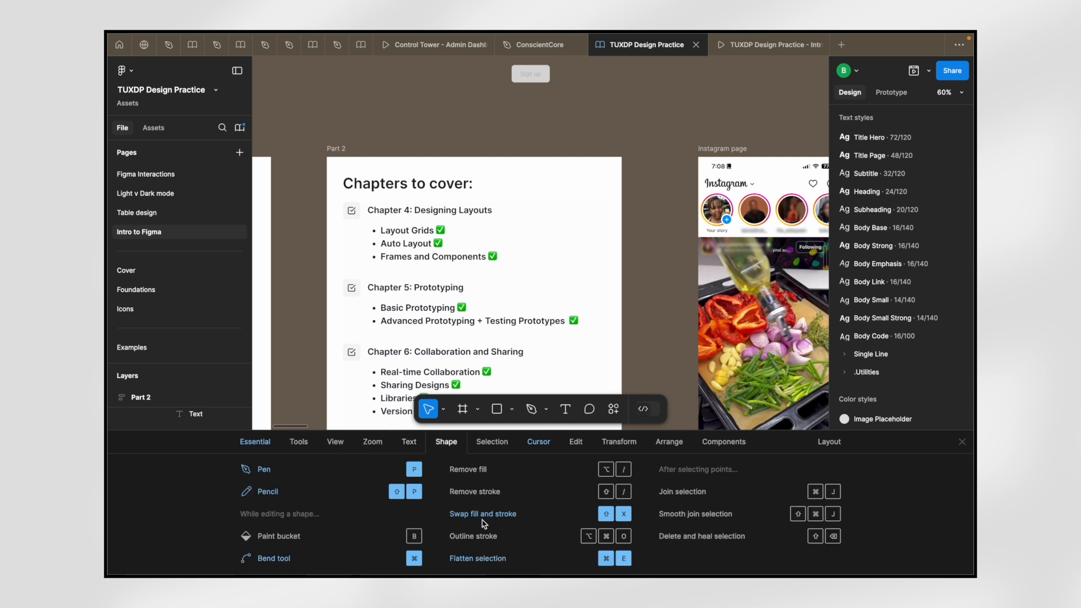
left_click(499, 448)
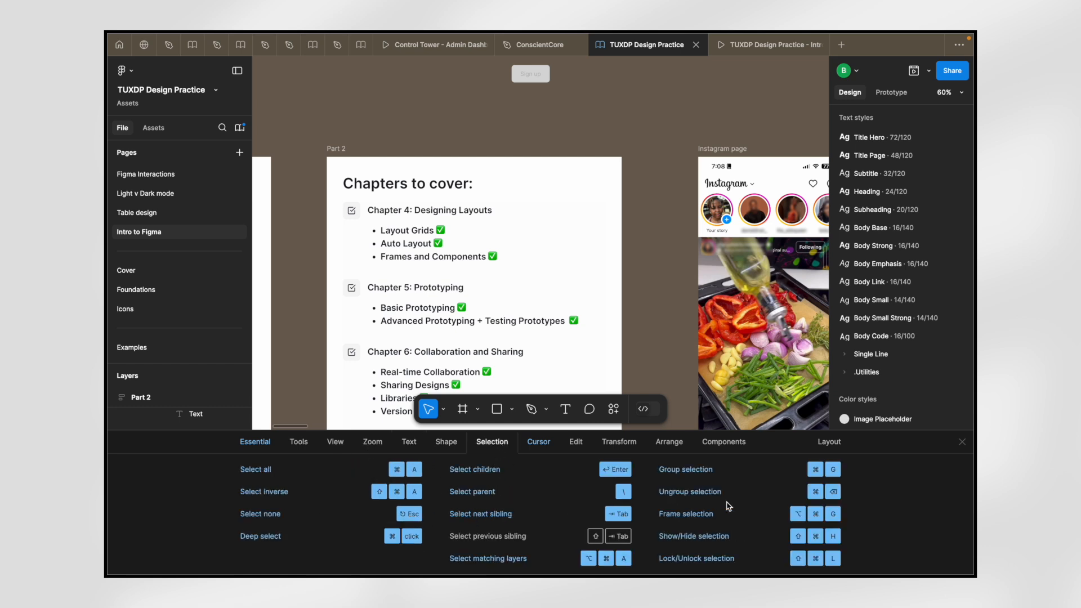
- Examine the Edit, Transform, Arrange and Components shortcut categories
left_click(573, 443)
left_click(619, 447)
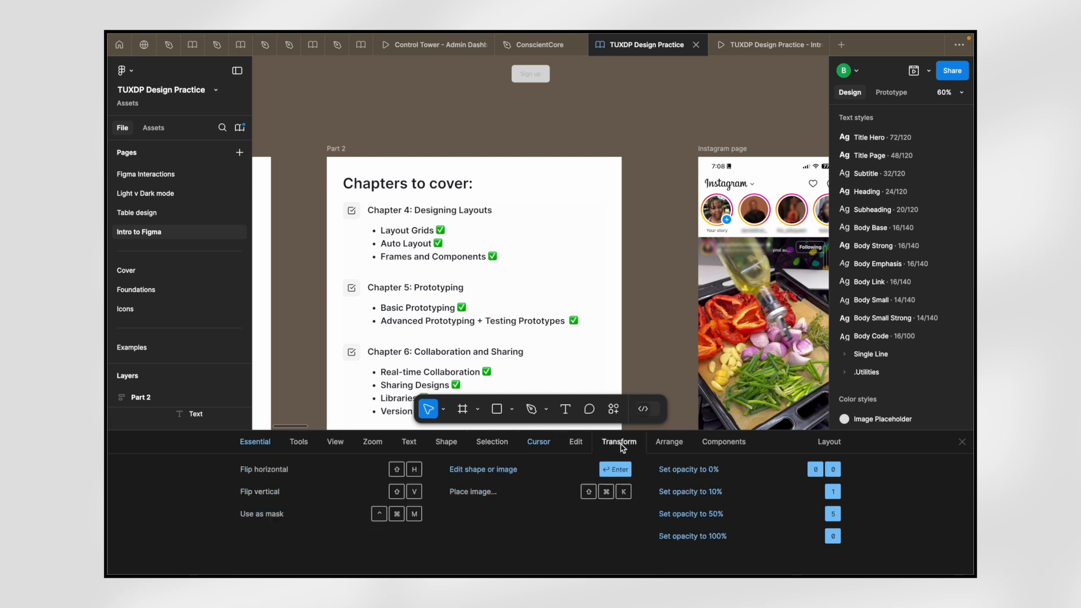
left_click(667, 447)
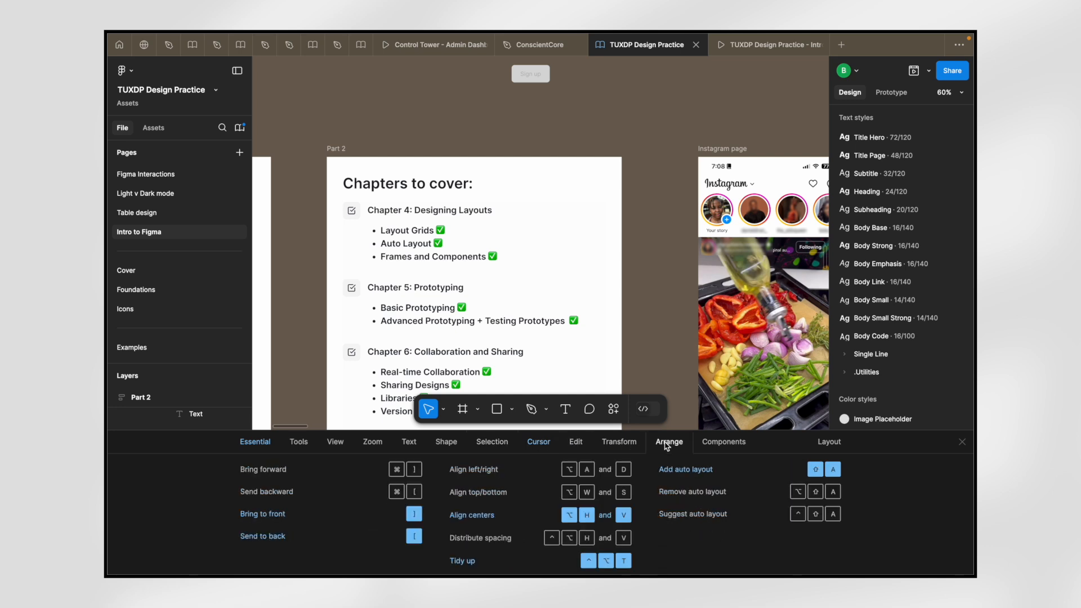
left_click(727, 444)
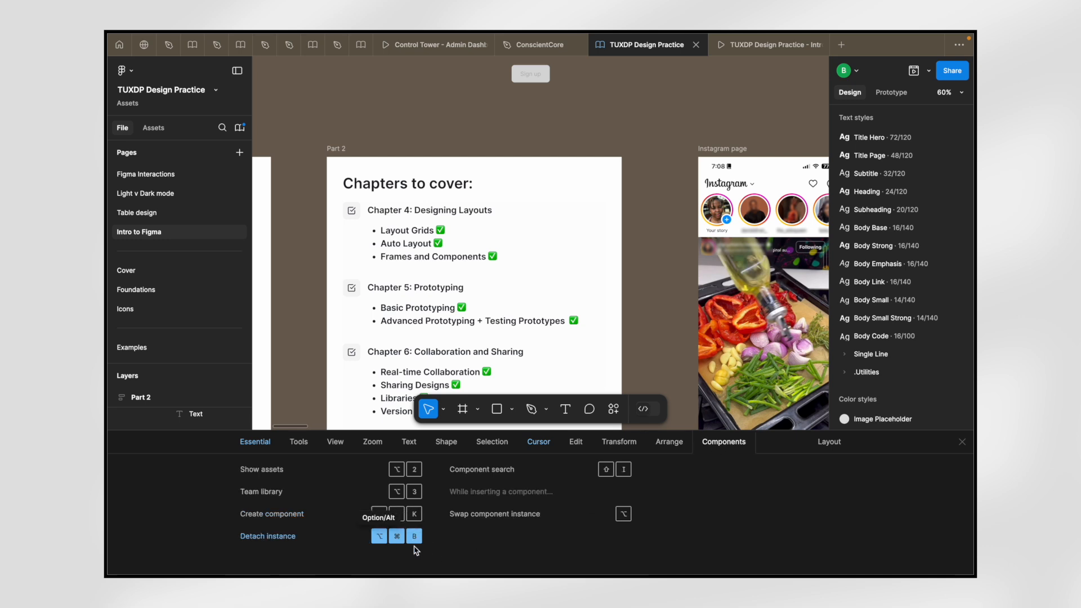
- Set the keyboard layout for shortcuts to U.K. (Mac) and close the shortcuts reference
left_click(834, 449)
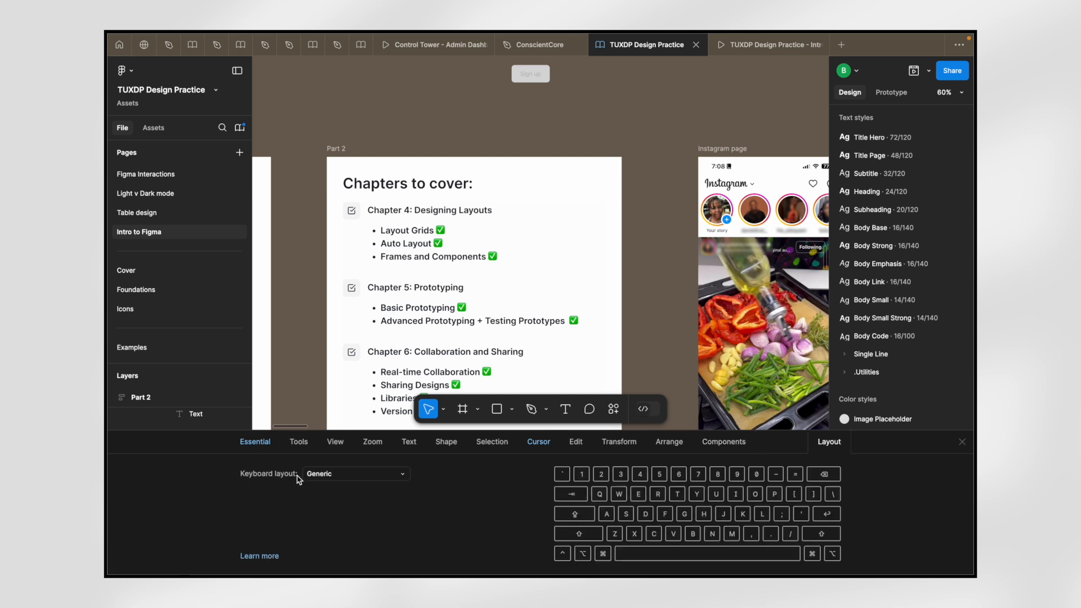
left_click(399, 479)
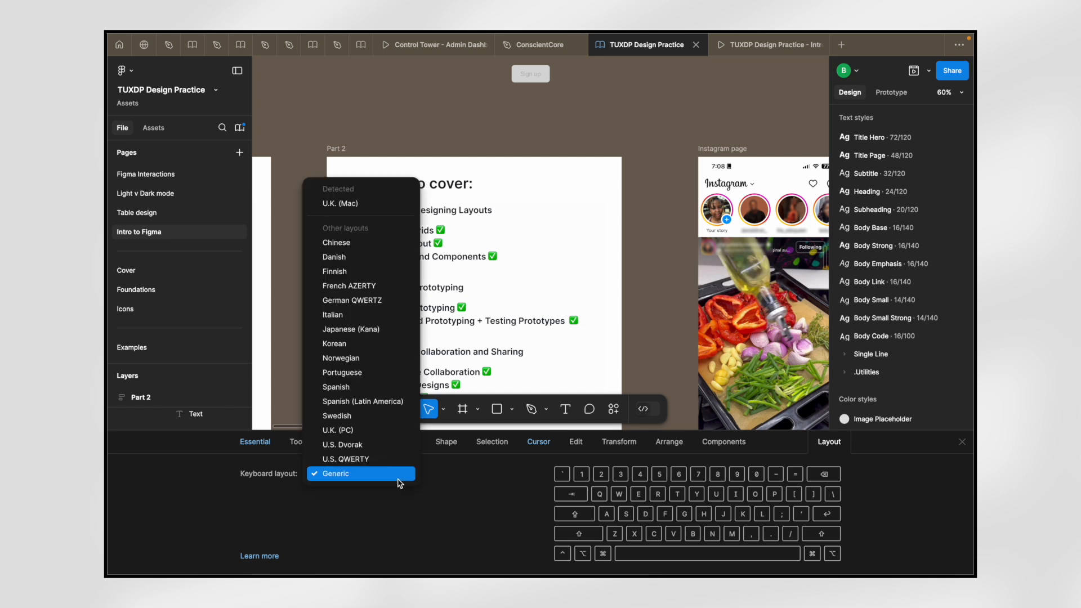
left_click(369, 206)
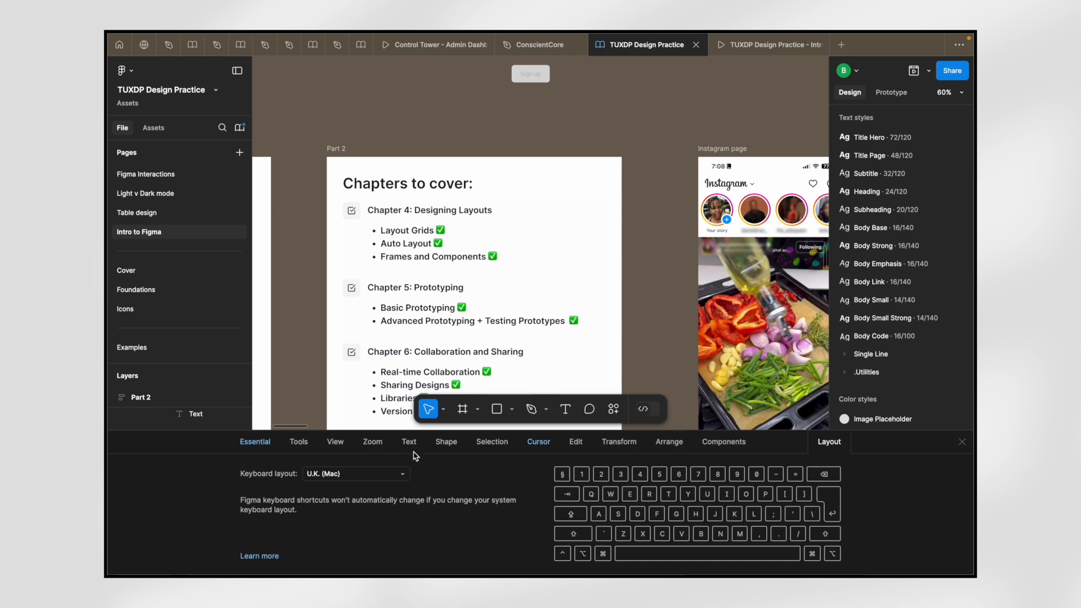
left_click(962, 444)
- Review the checked-off Part 1 and Part 2 chapter lists and the surrounding example frames on the canvas
scroll(503, 338, "down", 5)
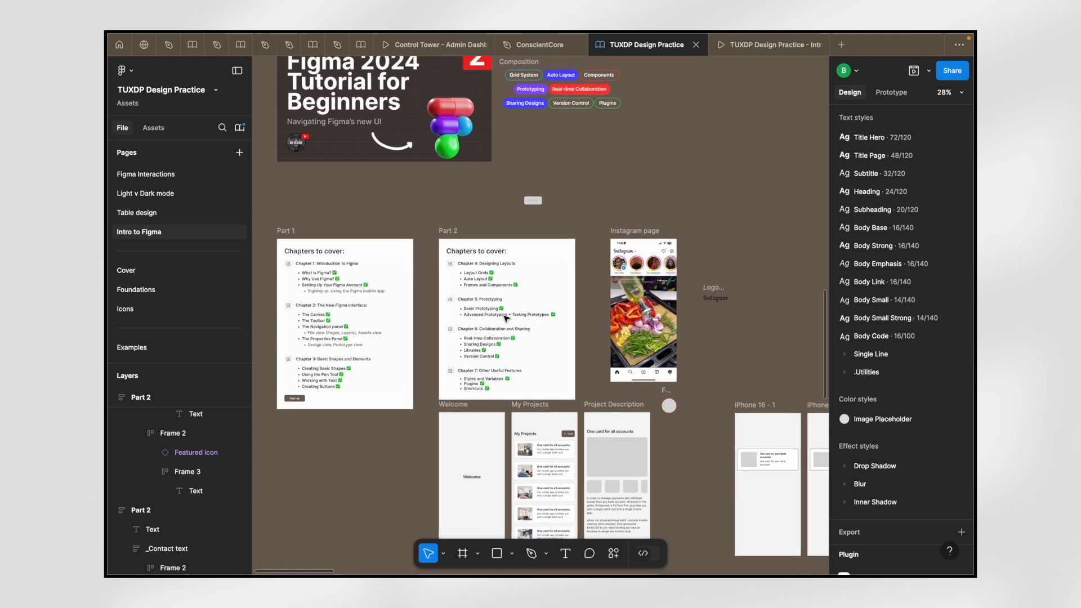
scroll(506, 319, "up", 3)
scroll(508, 318, "left", 3)
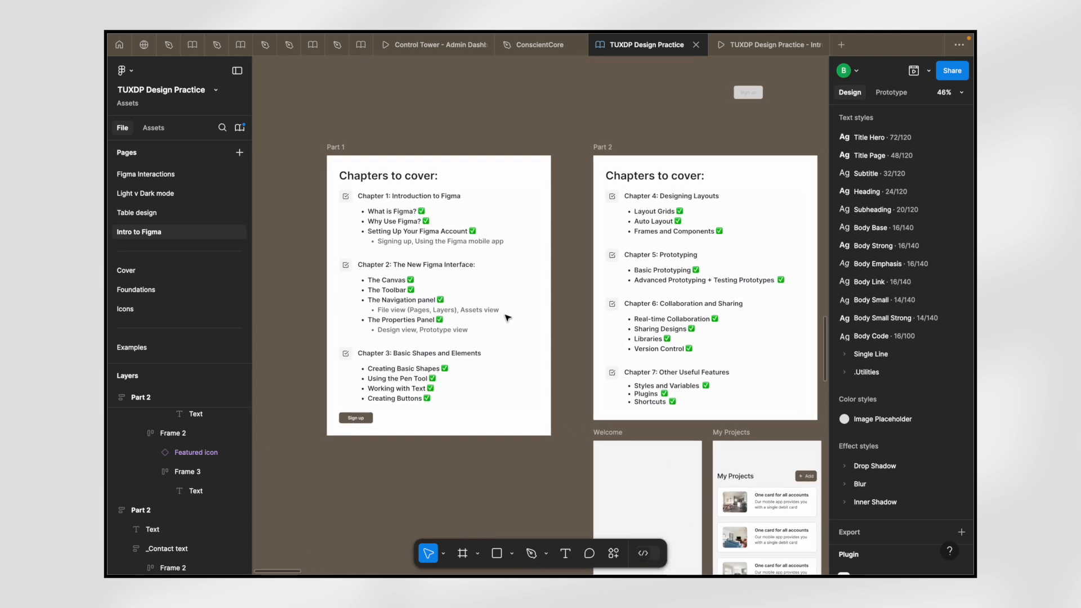
scroll(508, 318, "down", 2)
scroll(507, 318, "up", 4)
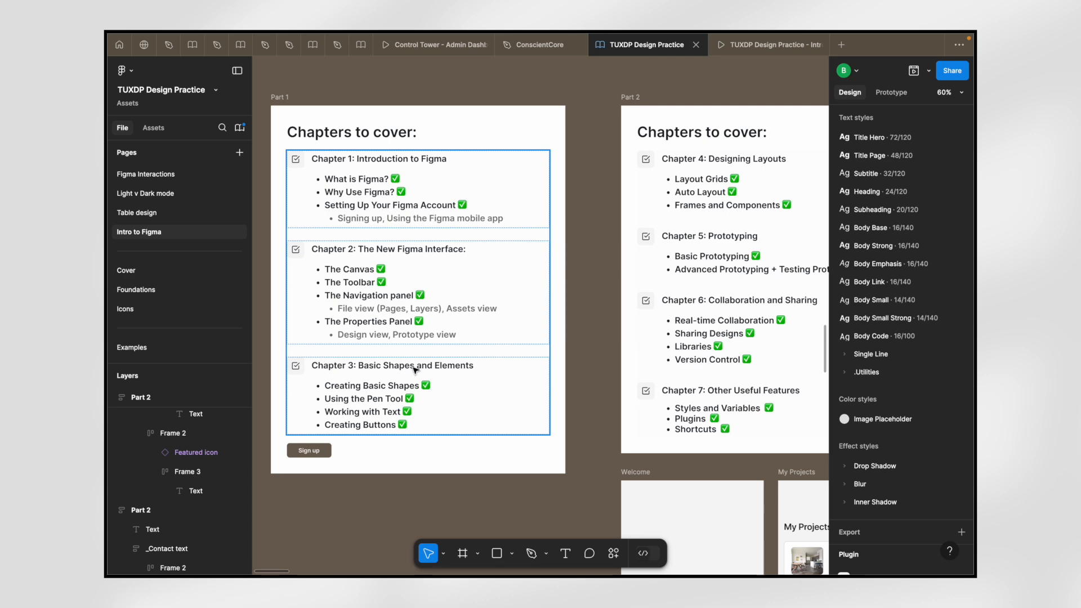
scroll(414, 369, "down", 3)
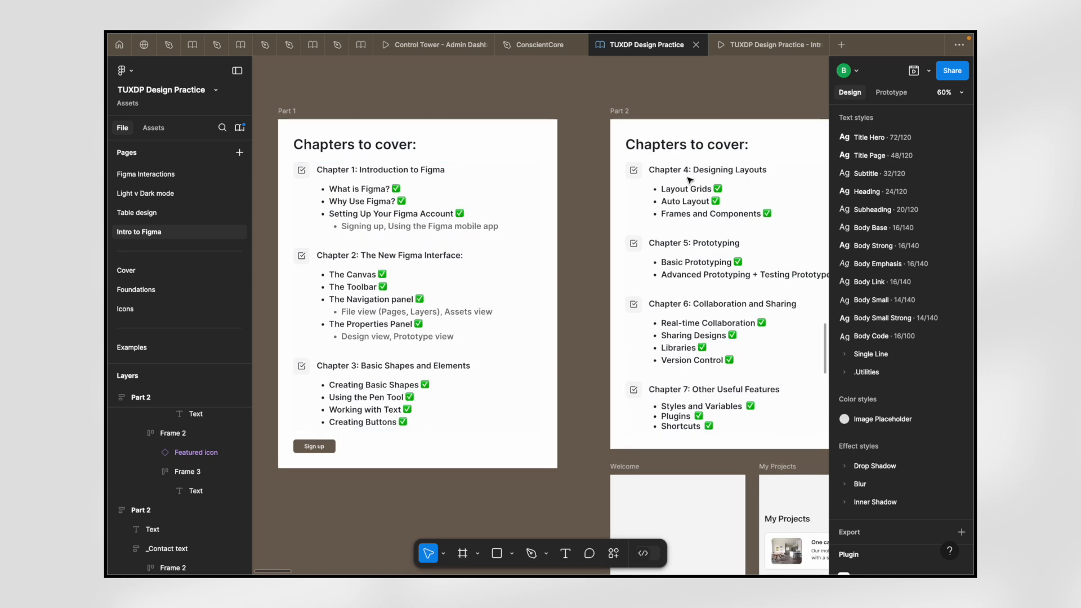
scroll(450, 315, "right", 2)
scroll(456, 296, "up", 3)
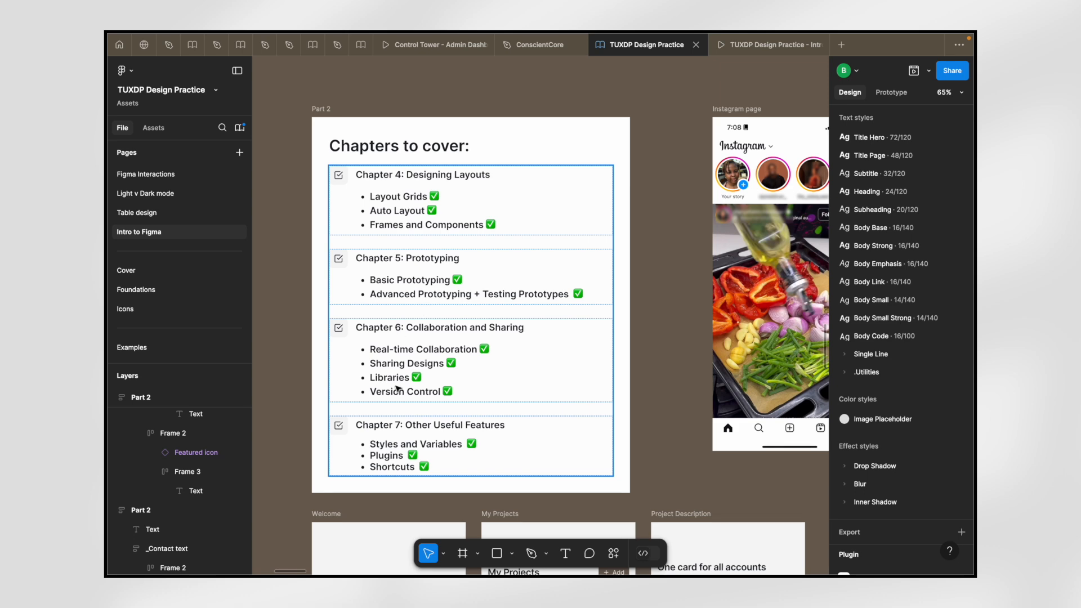
scroll(431, 455, "down", 3)
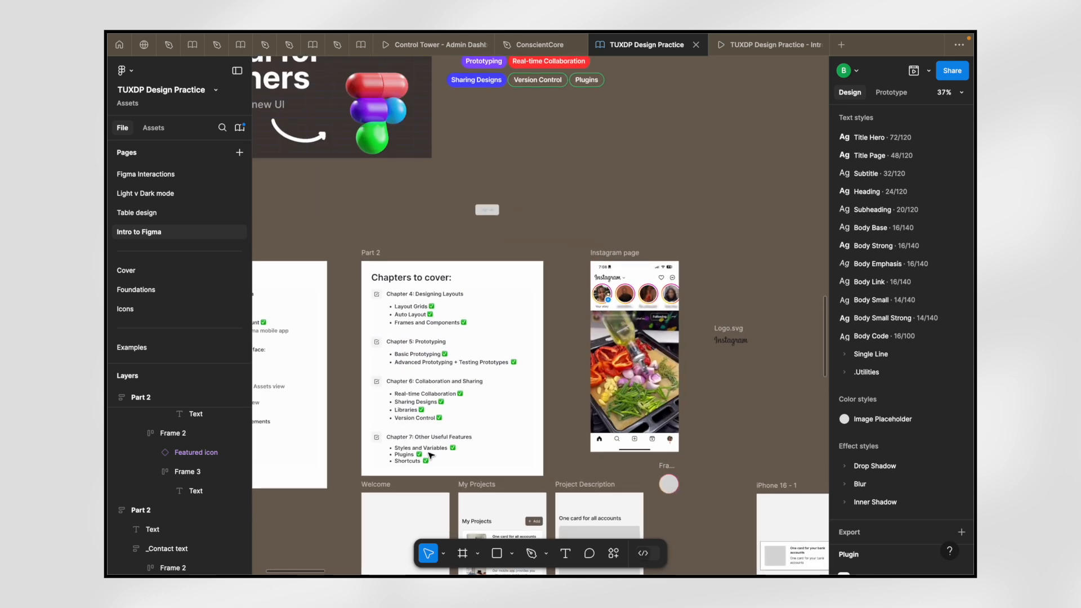
scroll(431, 455, "left", 2)
scroll(430, 455, "down", 2)
scroll(431, 455, "down", 2)
scroll(431, 455, "down", 2)
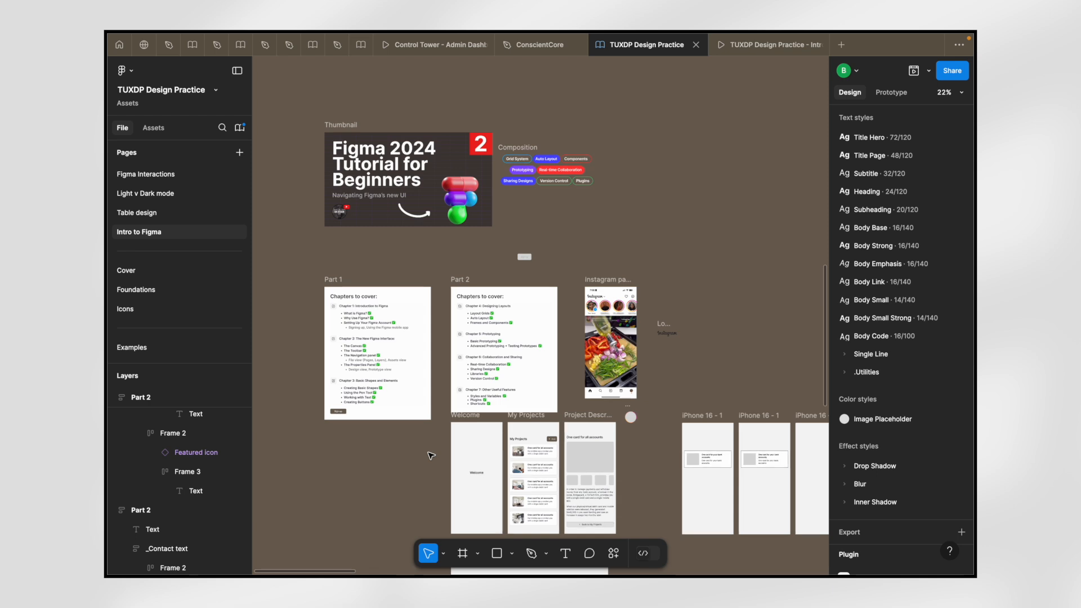
scroll(430, 455, "down", 3)
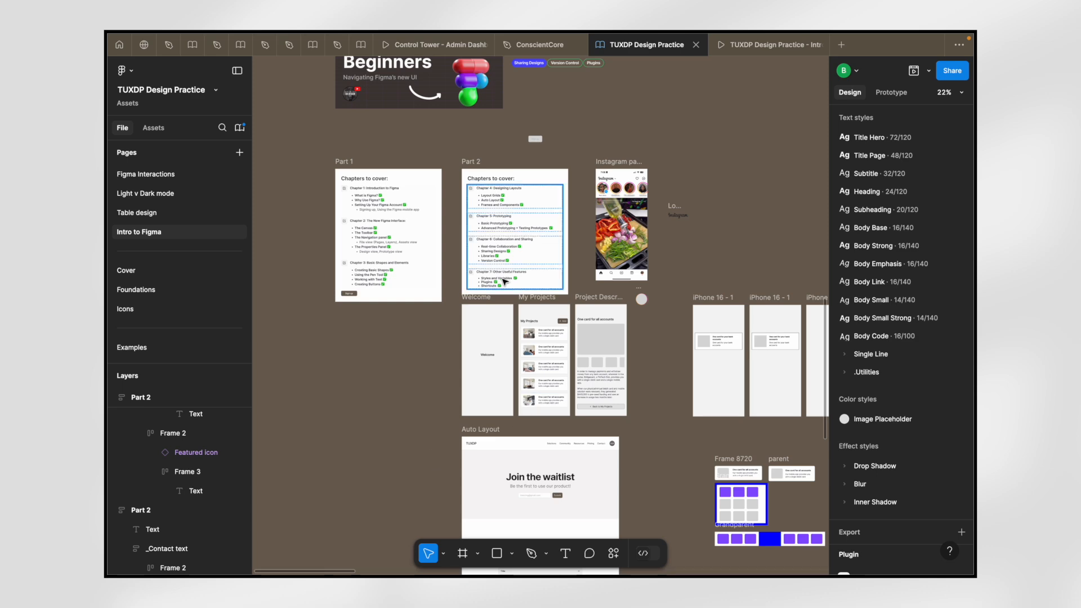
- Switch to the web browser and open the creator's personal website from the address suggestions in place of the Medium article
key("ctrl+Left")
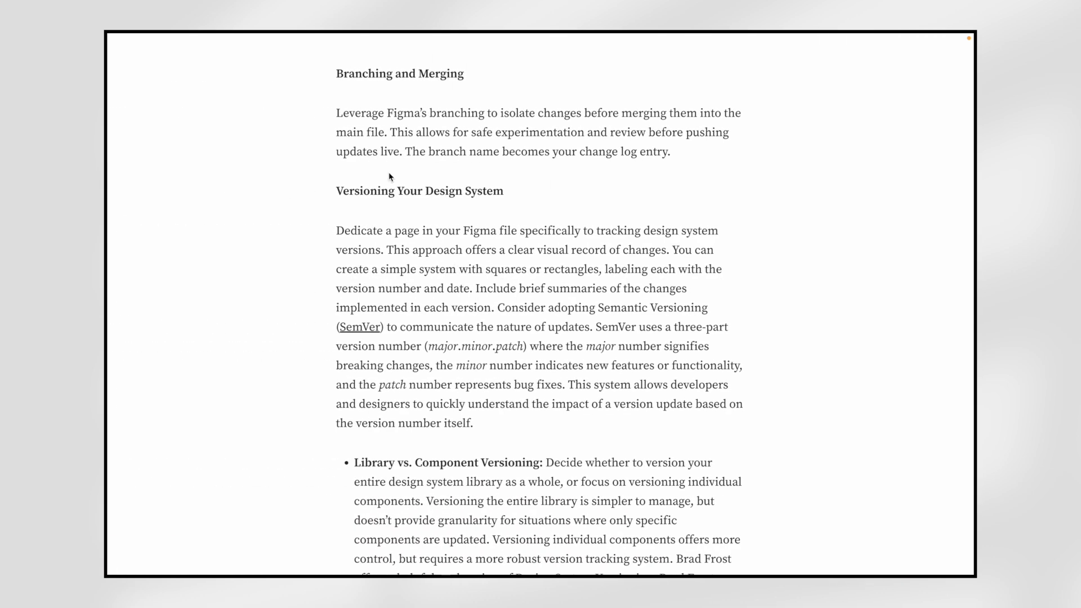
scroll(288, 214, "up", 2)
mouse_move(163, 108)
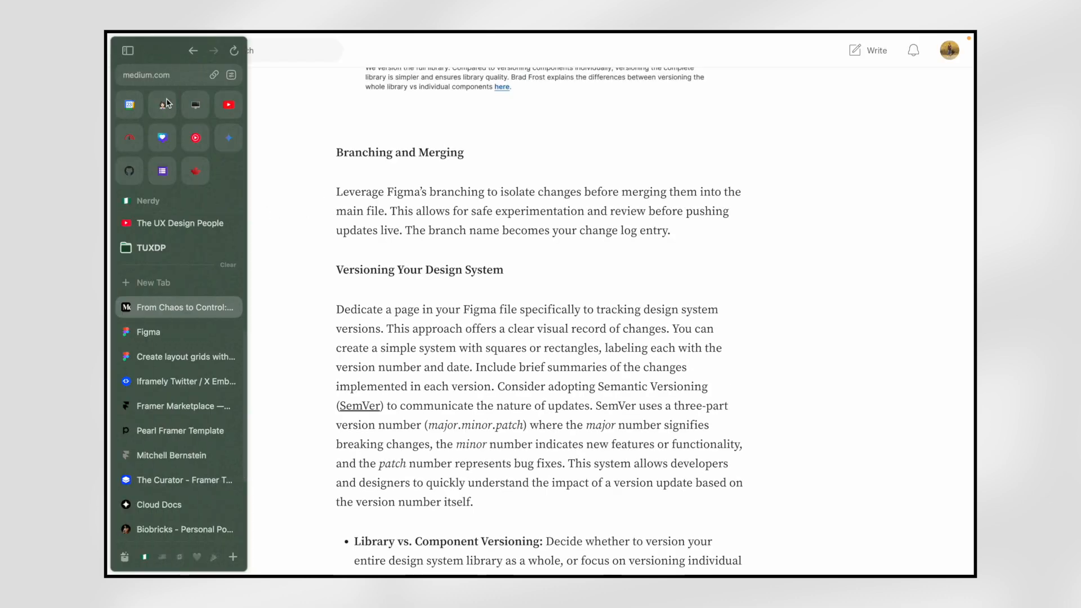
left_click(178, 78)
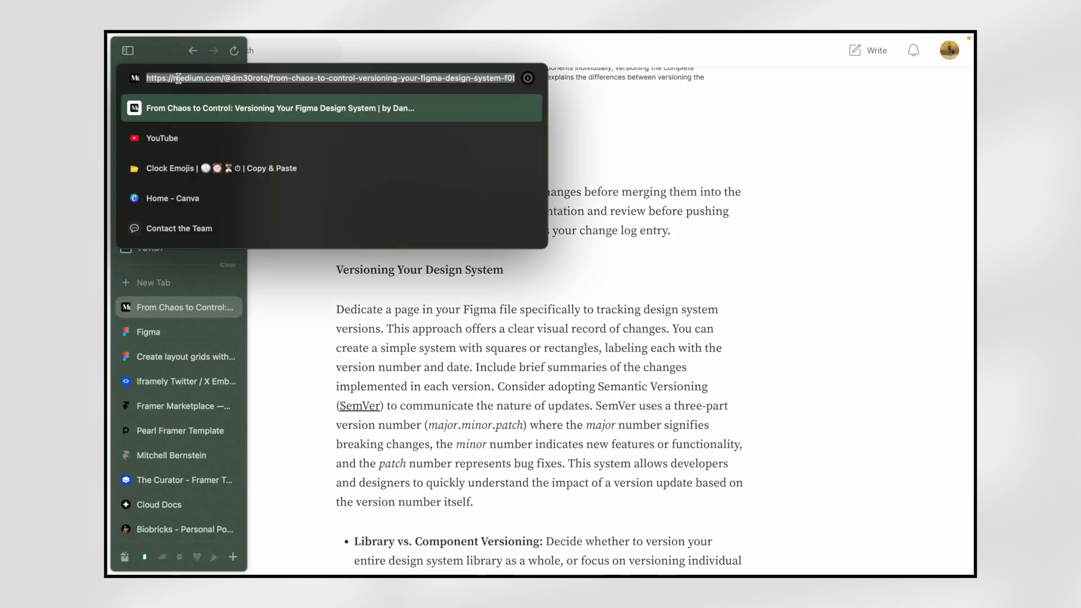
type("b")
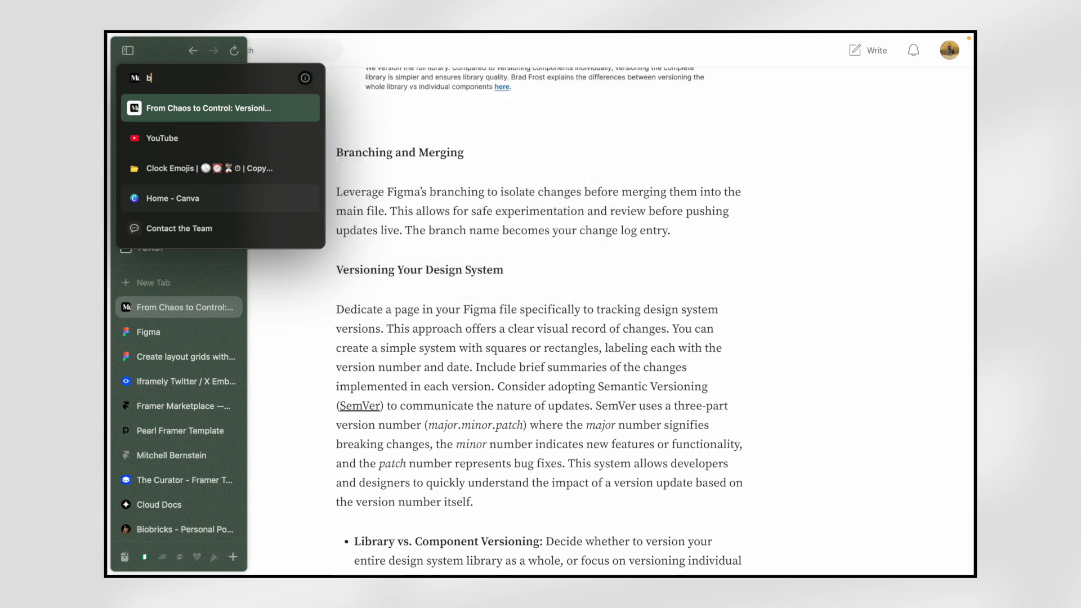
type("less")
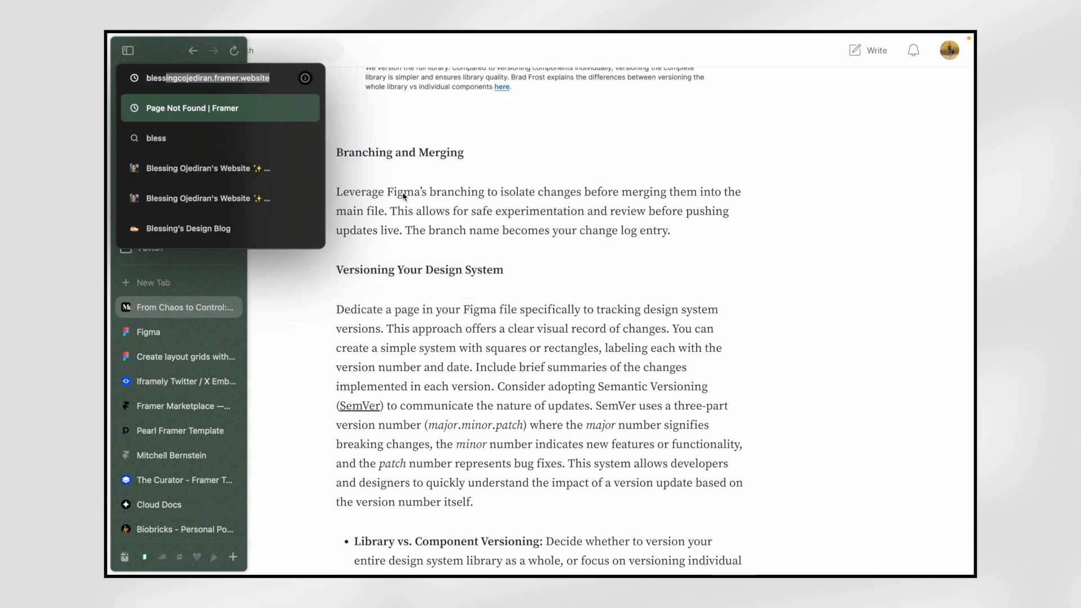
left_click(199, 178)
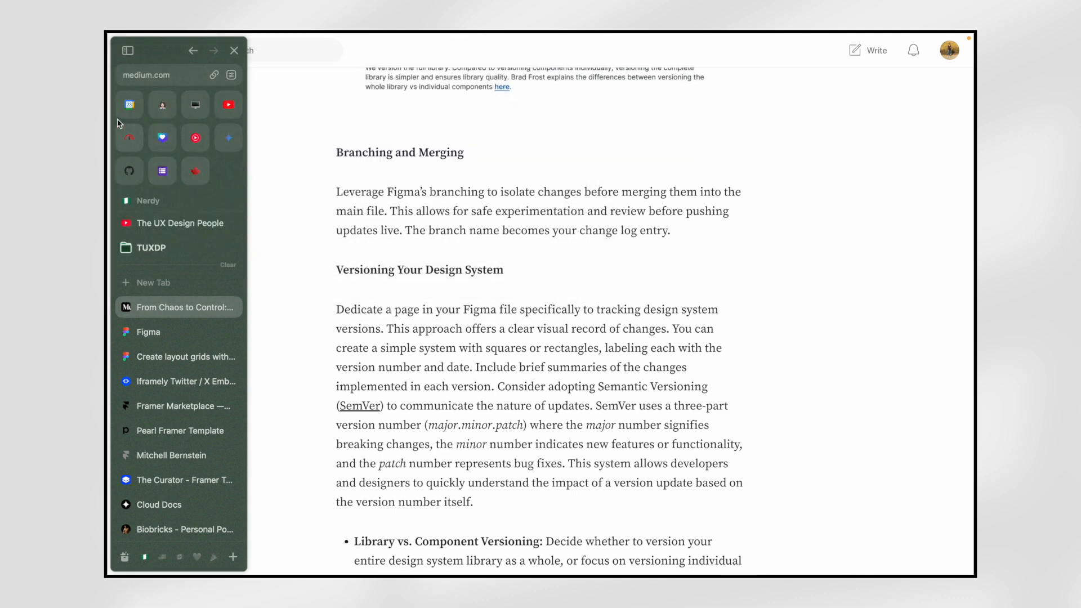
- Dismiss the address suggestions and look through the creator's website home page, including its case studies and articles
left_click(158, 77)
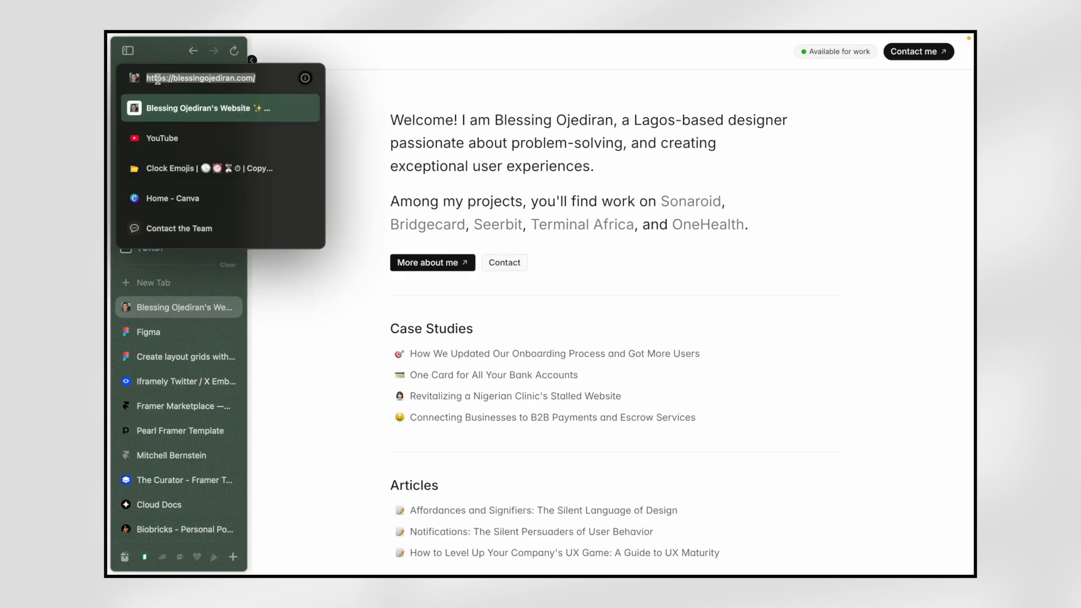
left_click(430, 95)
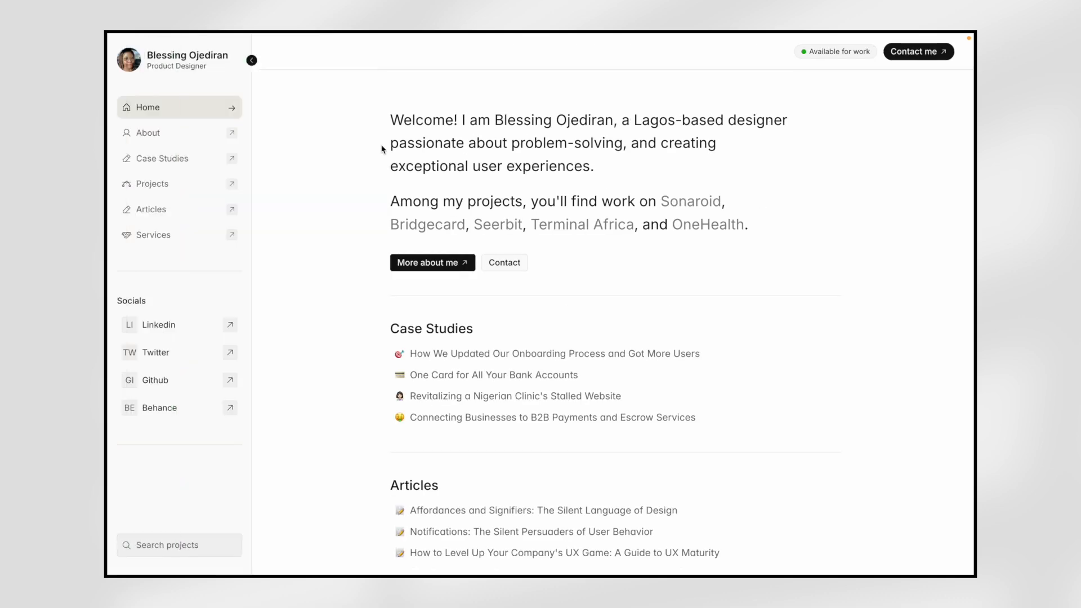
scroll(339, 257, "up", 1)
scroll(339, 254, "down", 1)
scroll(338, 254, "up", 1)
scroll(338, 255, "down", 5)
scroll(339, 257, "down", 10)
scroll(339, 258, "up", 15)
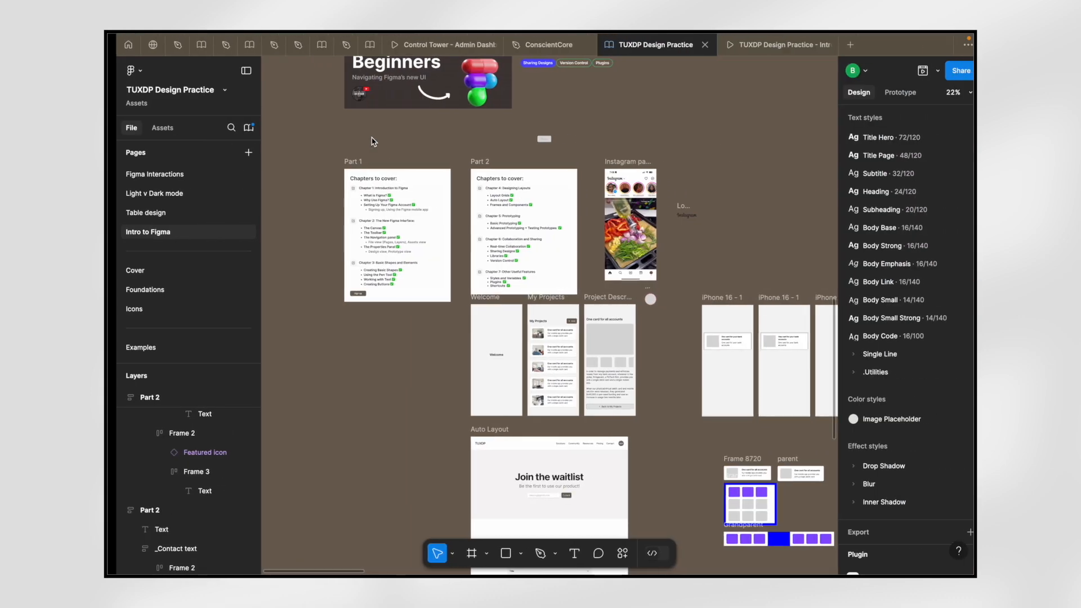
- Return to the TUXDP Design Practice file in Figma and bring The UX Design People subscribe banner above My frame into view
left_click(620, 326)
scroll(605, 326, "up", 5)
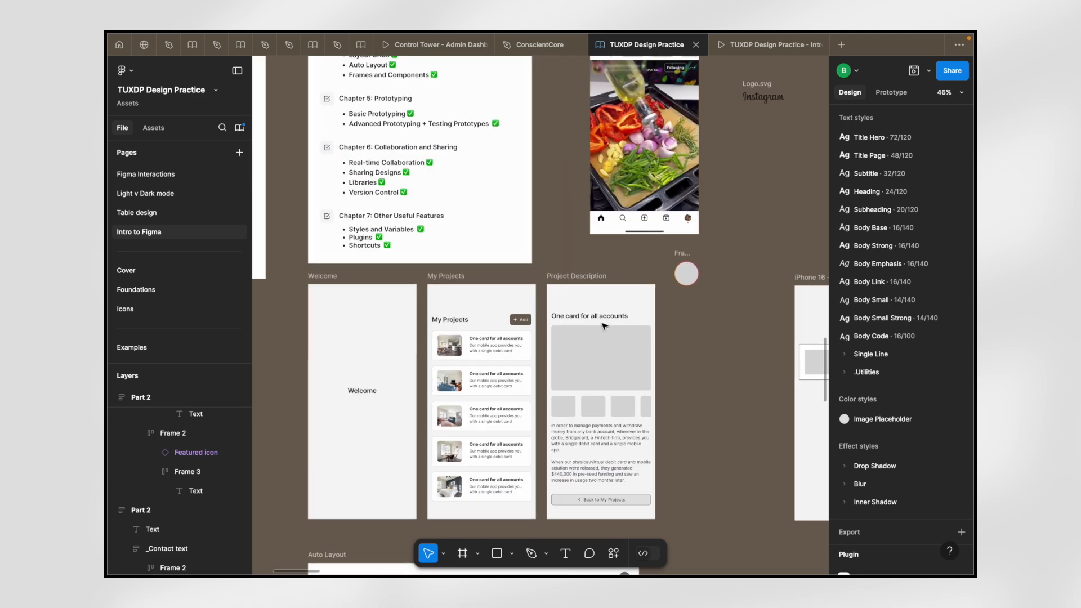
scroll(604, 326, "down", 7)
scroll(605, 326, "down", 5)
scroll(604, 326, "right", 5)
scroll(605, 326, "up", 3)
scroll(776, 246, "up", 5)
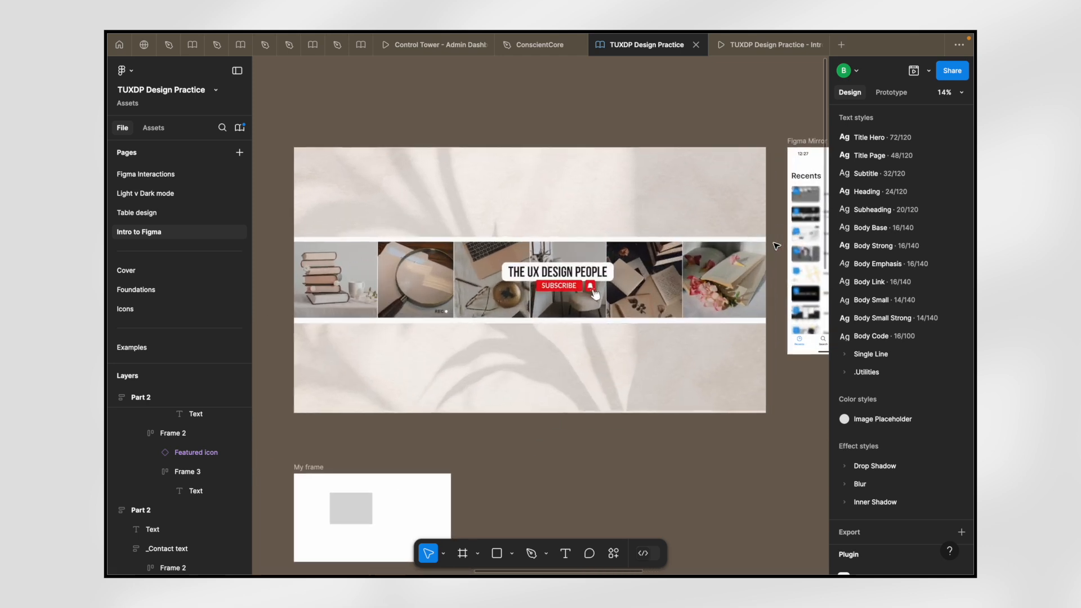
scroll(608, 266, "up", 1)
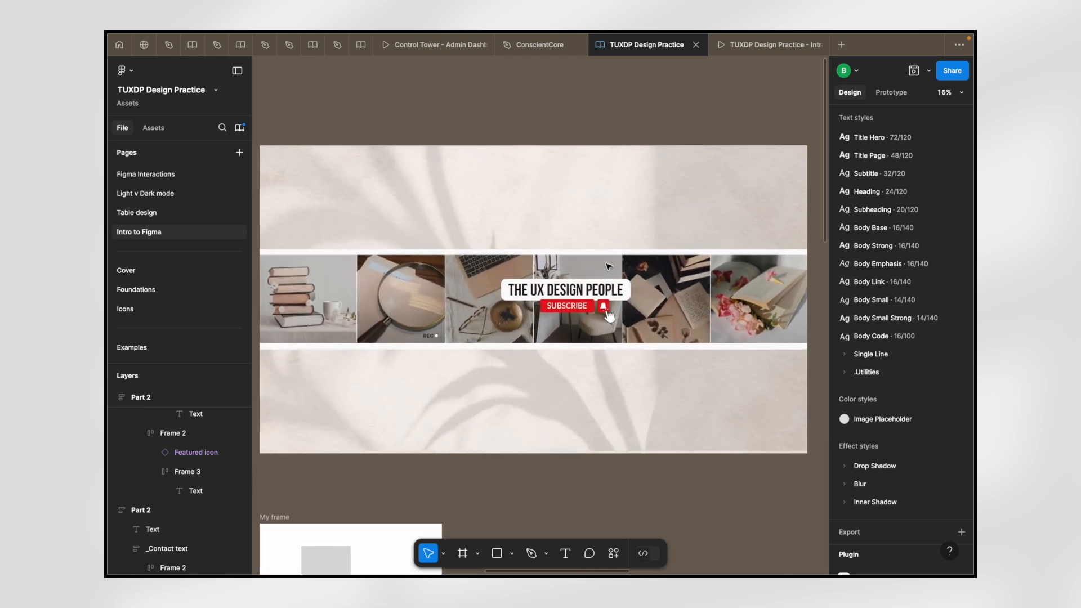
scroll(609, 266, "up", 1)
scroll(609, 267, "left", 1)
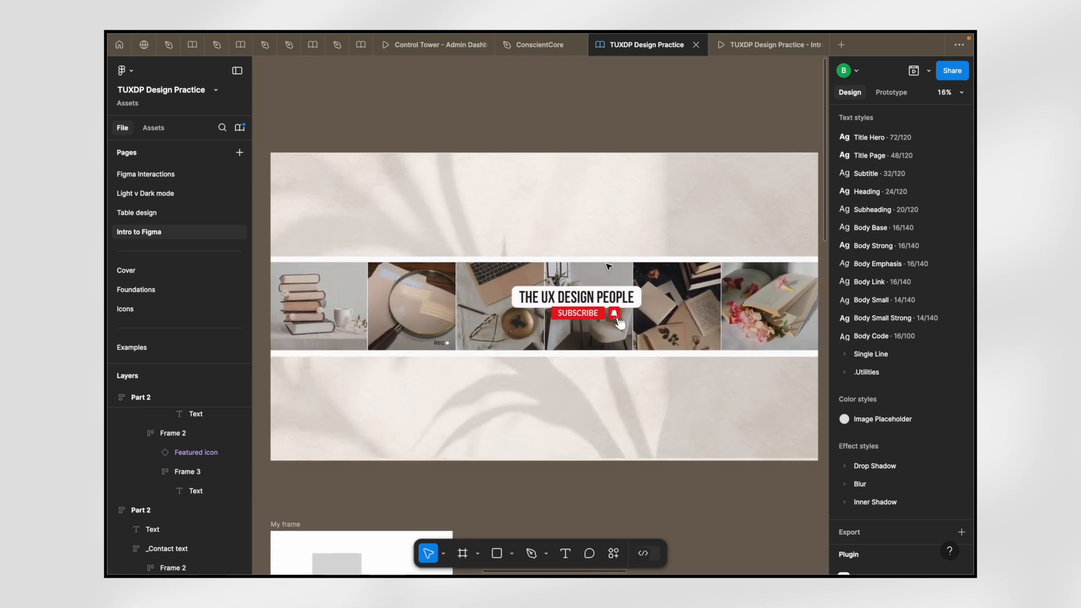